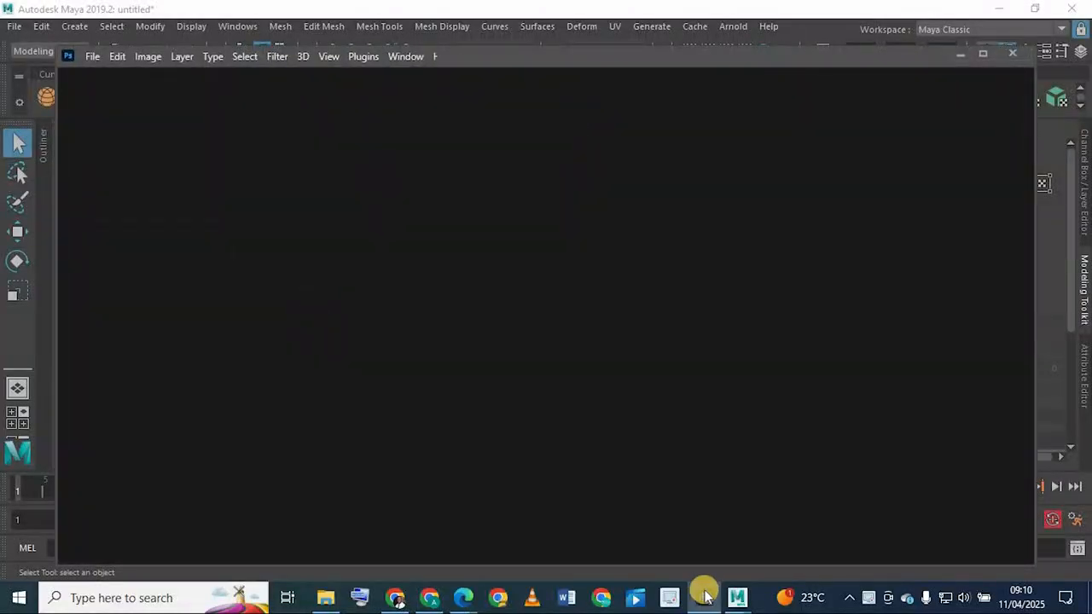
Step: Switch to File Explorer and view the character model sheet image in the Downloads folder
{"action": "key", "text": "alt+Tab"}
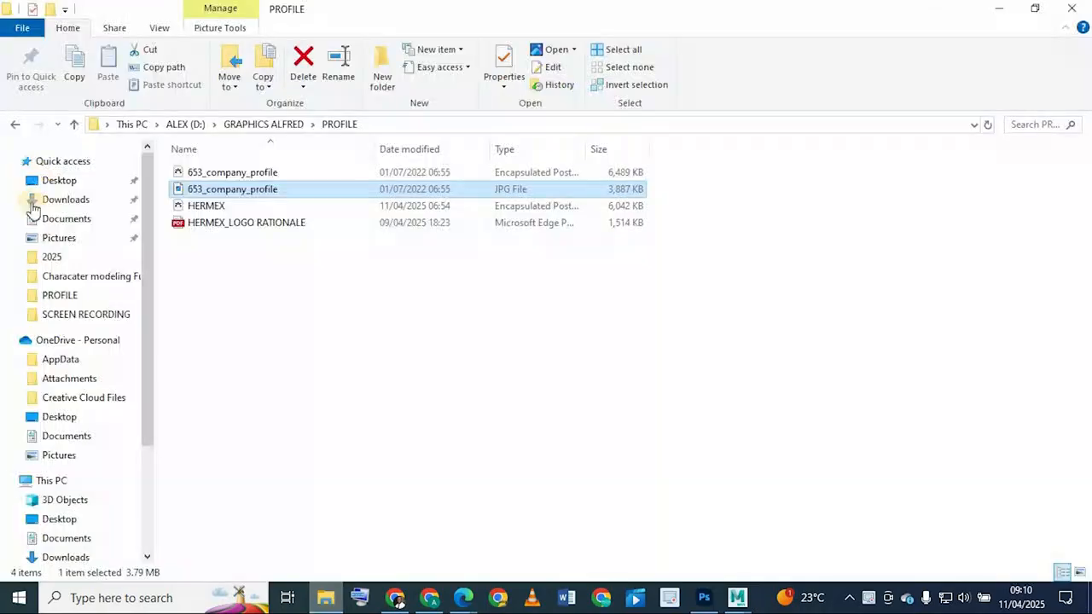
{"action": "left_click", "coordinate": [70, 200]}
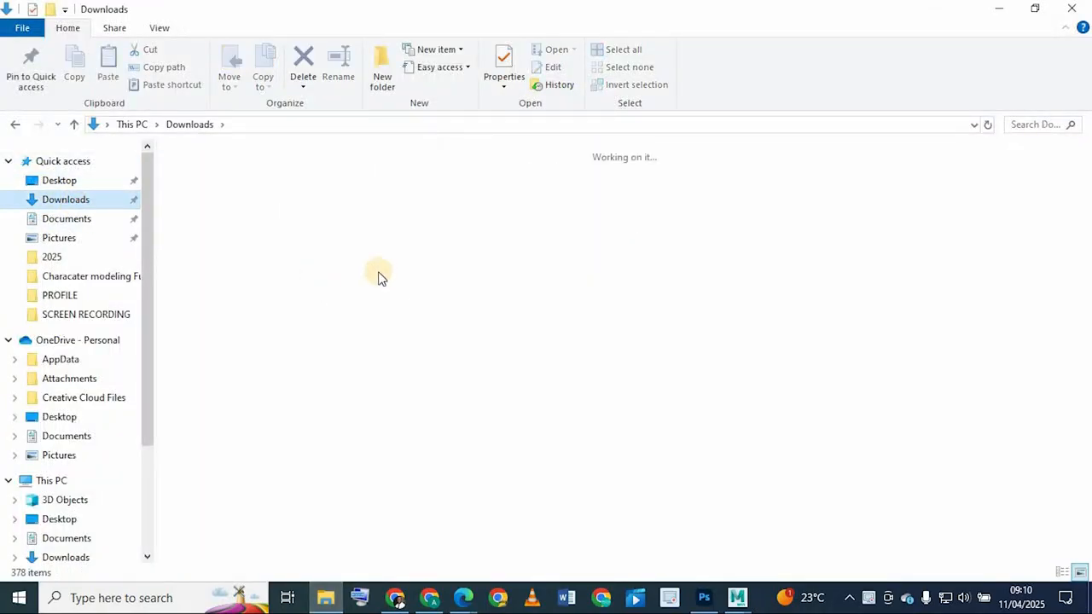
{"action": "left_click", "coordinate": [207, 223]}
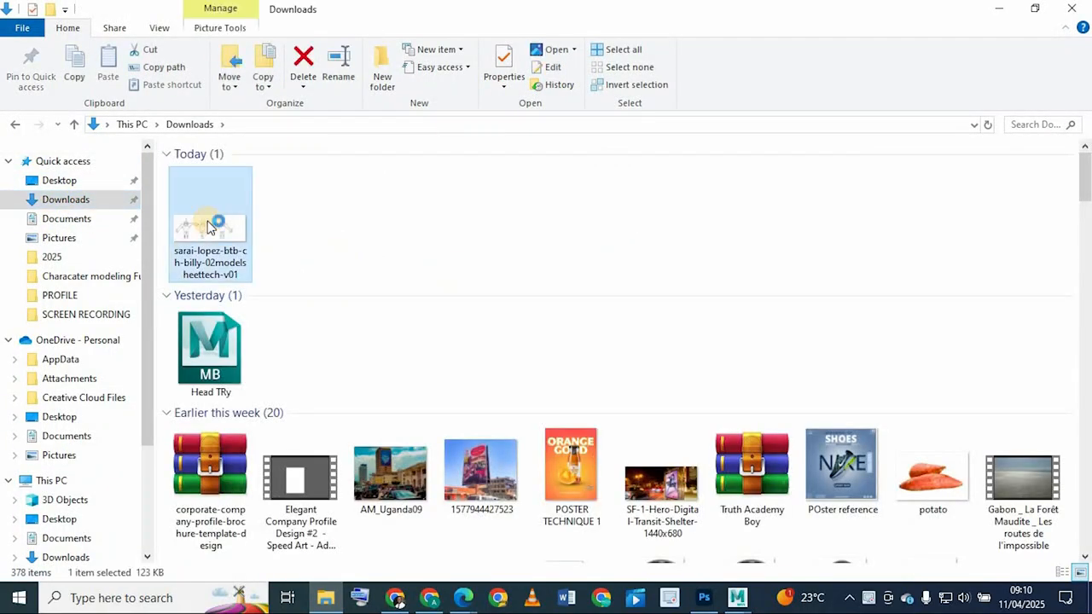
{"action": "left_click", "coordinate": [1001, 10]}
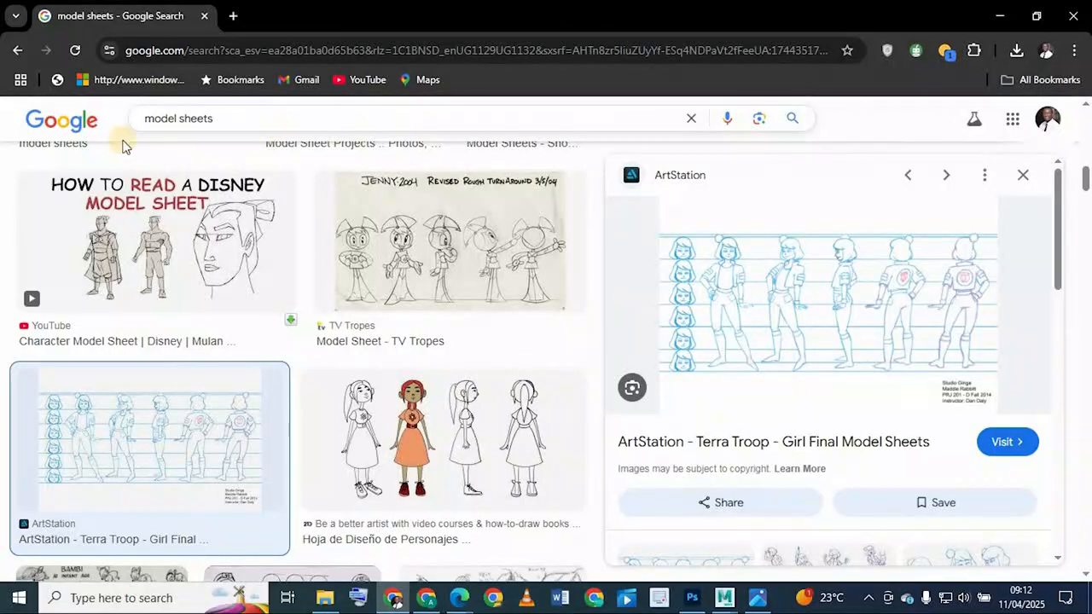
Step: Extend the Google Images search to "model sheets fish" to look for fish references
{"action": "left_click", "coordinate": [239, 113]}
{"action": "type", "text": "fish"}
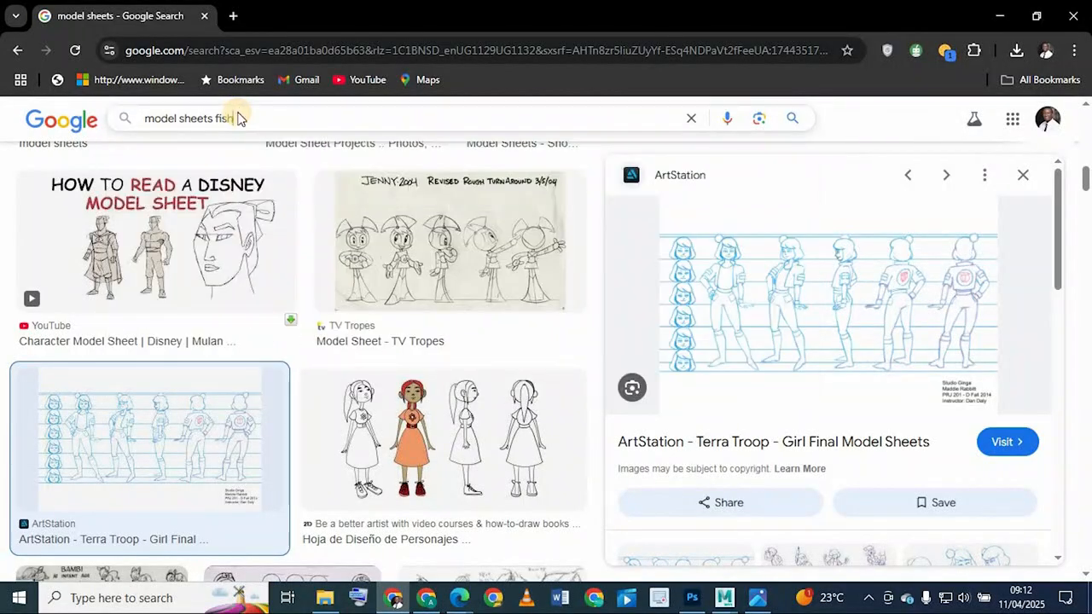
{"action": "key", "text": "Return"}
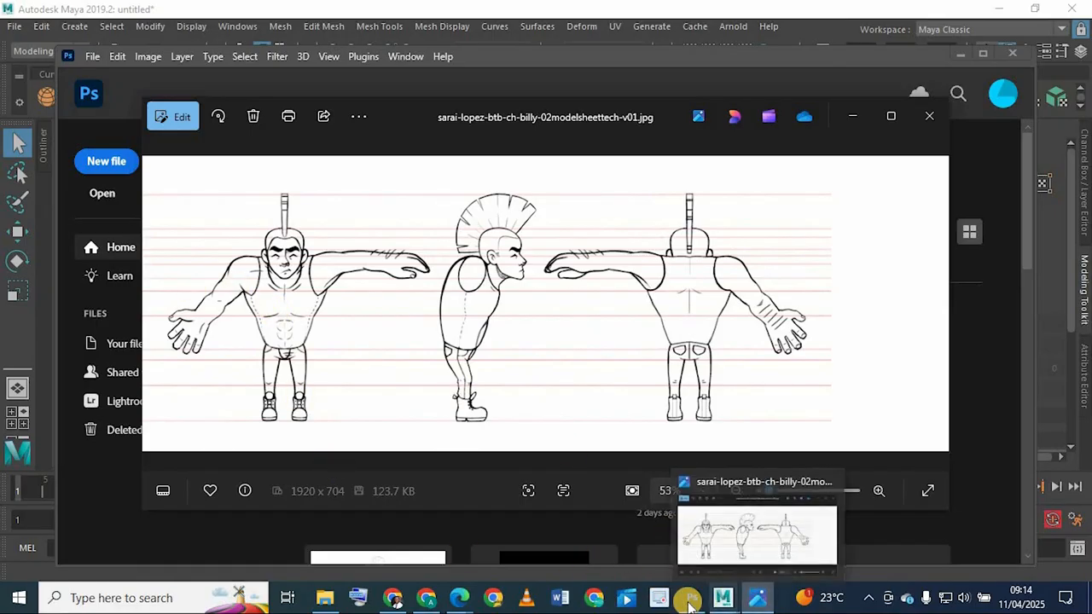
Step: Switch to Photoshop, create a landscape A4 document with centimeters as the unit, and collapse the History panel
{"action": "mouse_move", "coordinate": [692, 597]}
{"action": "left_click", "coordinate": [687, 547]}
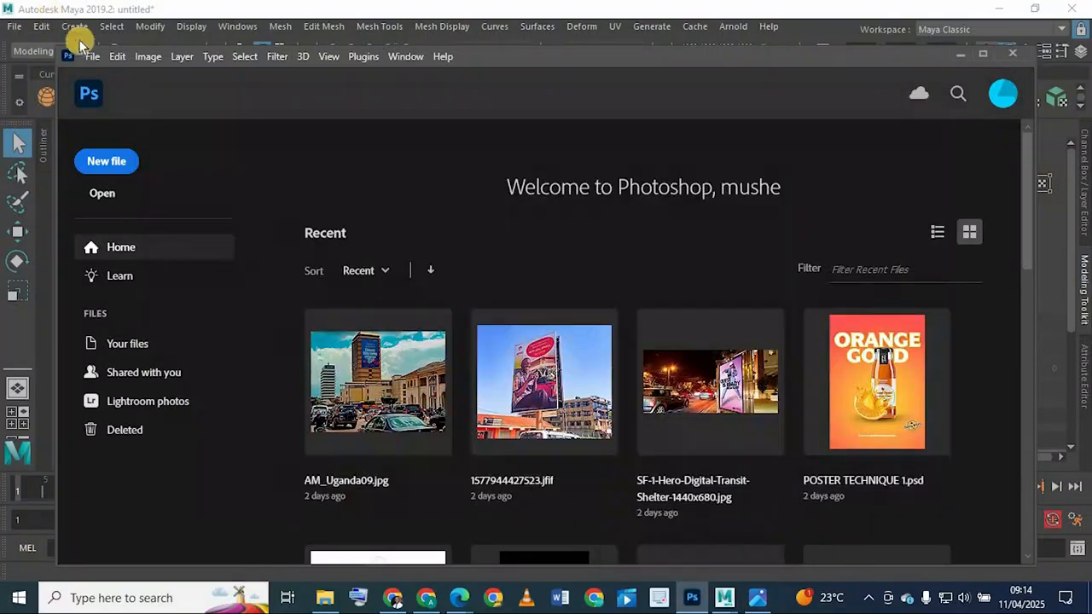
{"action": "left_click", "coordinate": [94, 57]}
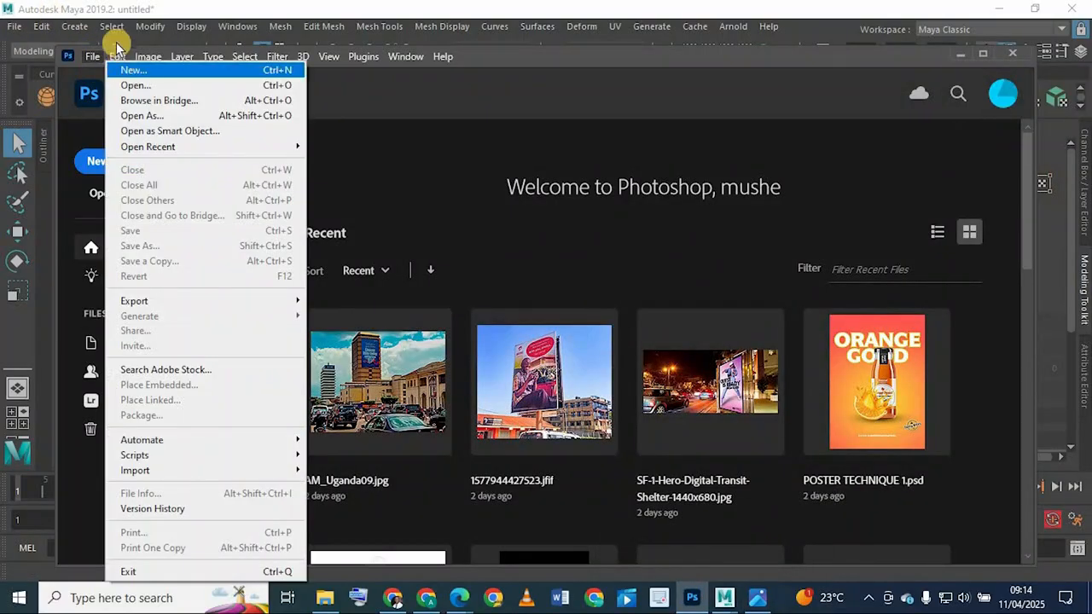
{"action": "left_click", "coordinate": [119, 69]}
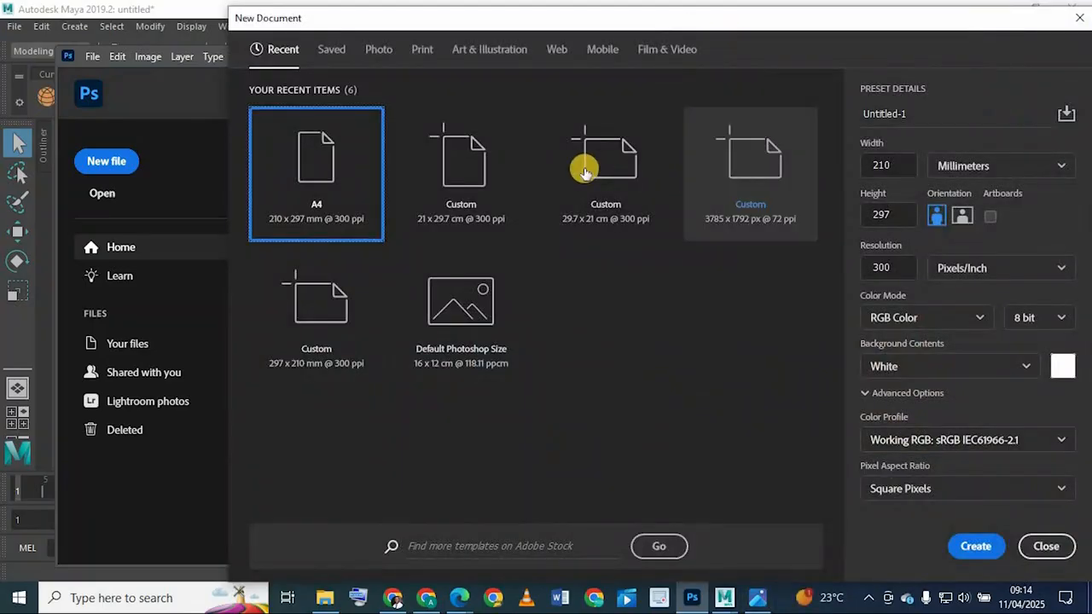
{"action": "left_click", "coordinate": [962, 216]}
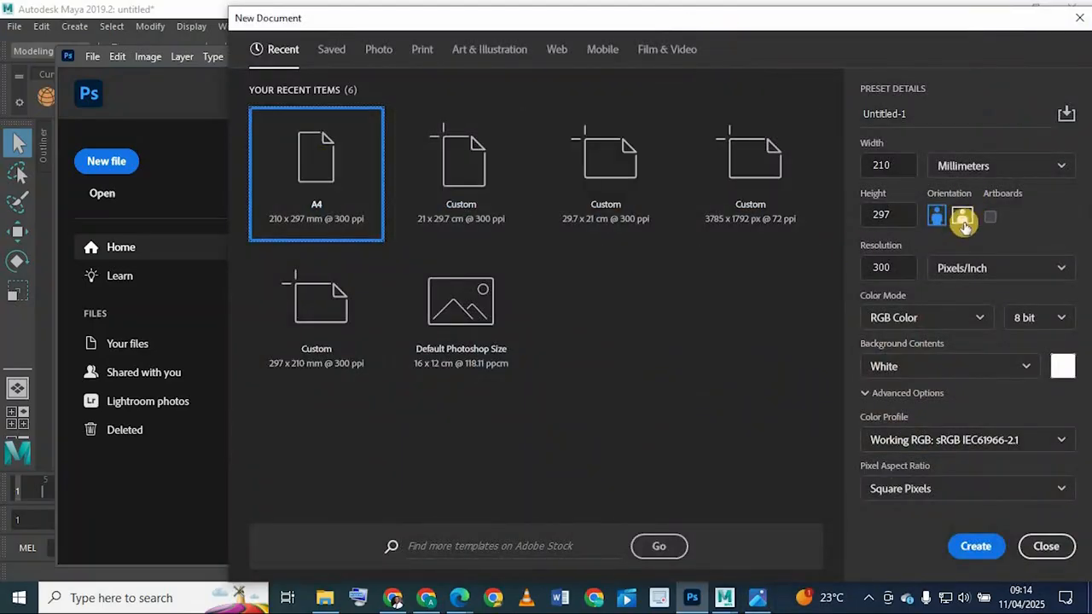
{"action": "left_click", "coordinate": [1013, 166]}
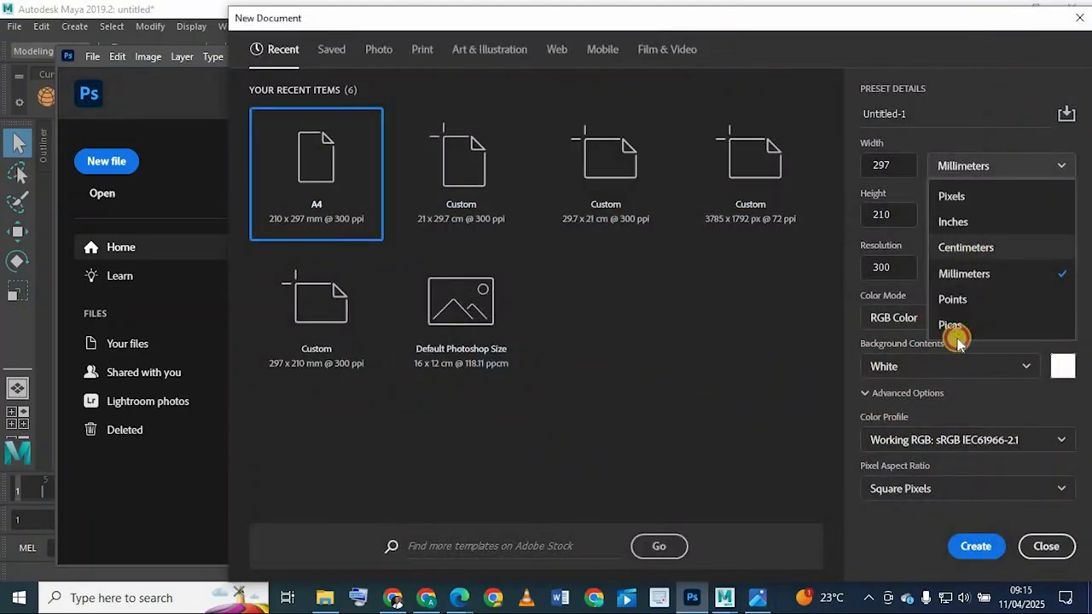
{"action": "left_click", "coordinate": [960, 247]}
{"action": "left_click", "coordinate": [947, 532]}
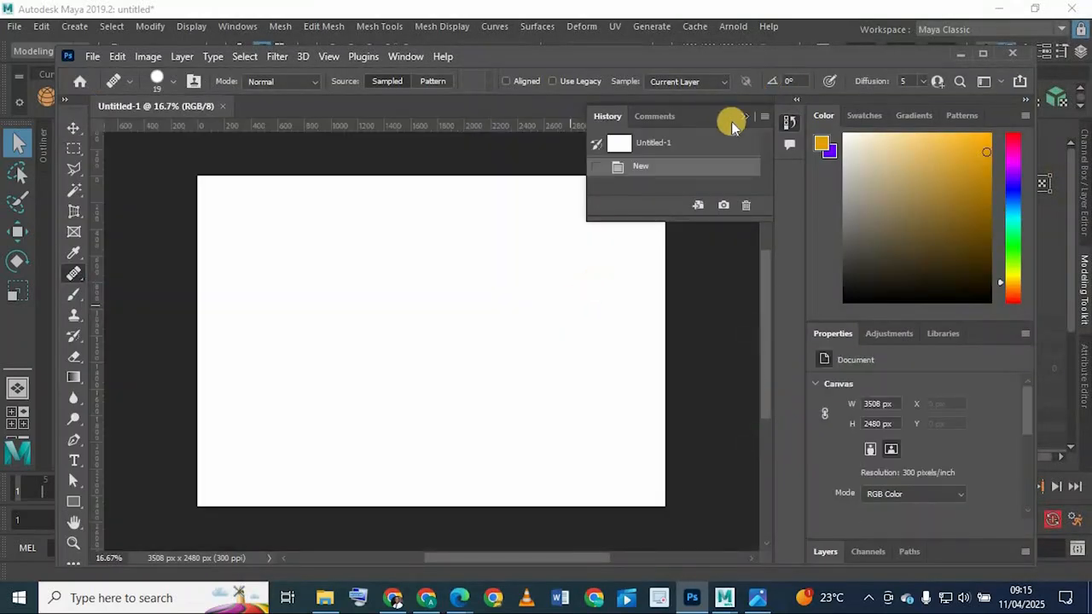
{"action": "left_click", "coordinate": [594, 111]}
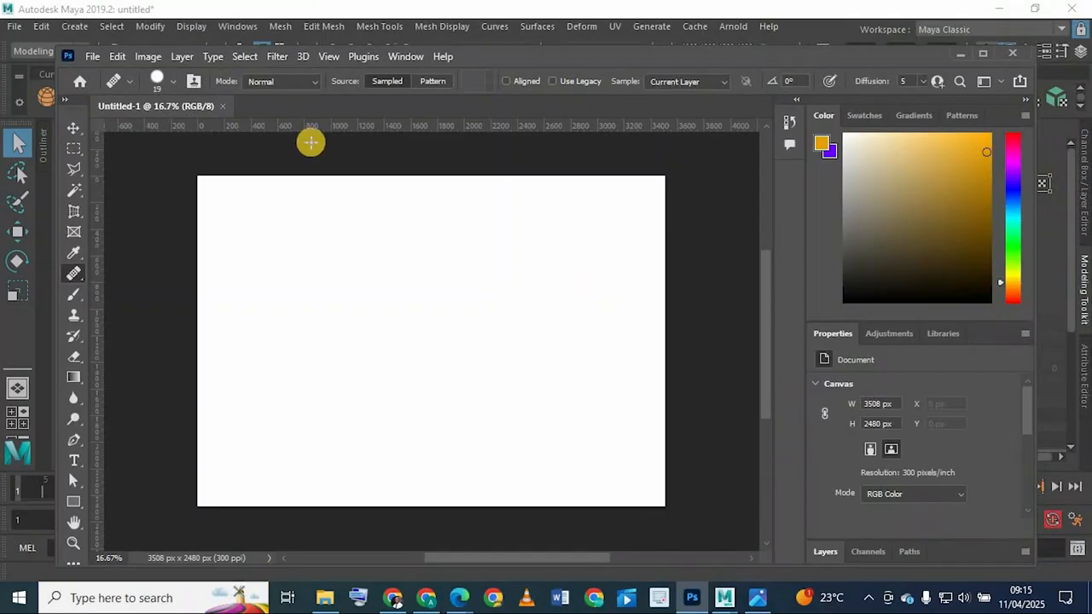
Step: Place a horizontal ruler guide across the vertical middle of the blank canvas
{"action": "left_click_drag", "start_coordinate": [297, 258], "coordinate": [298, 303]}
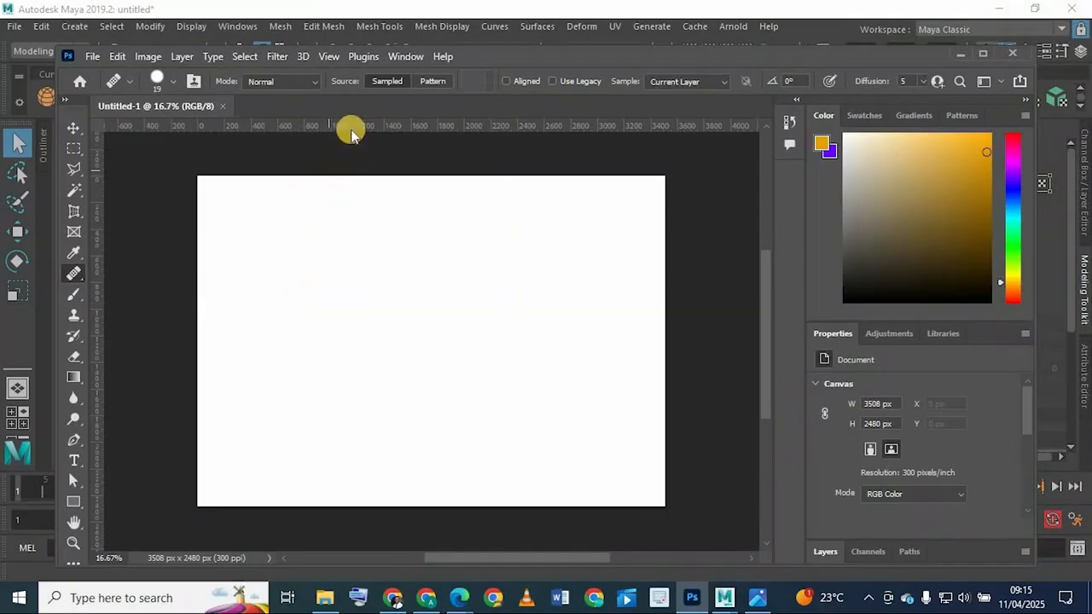
{"action": "left_click_drag", "start_coordinate": [350, 129], "coordinate": [346, 341]}
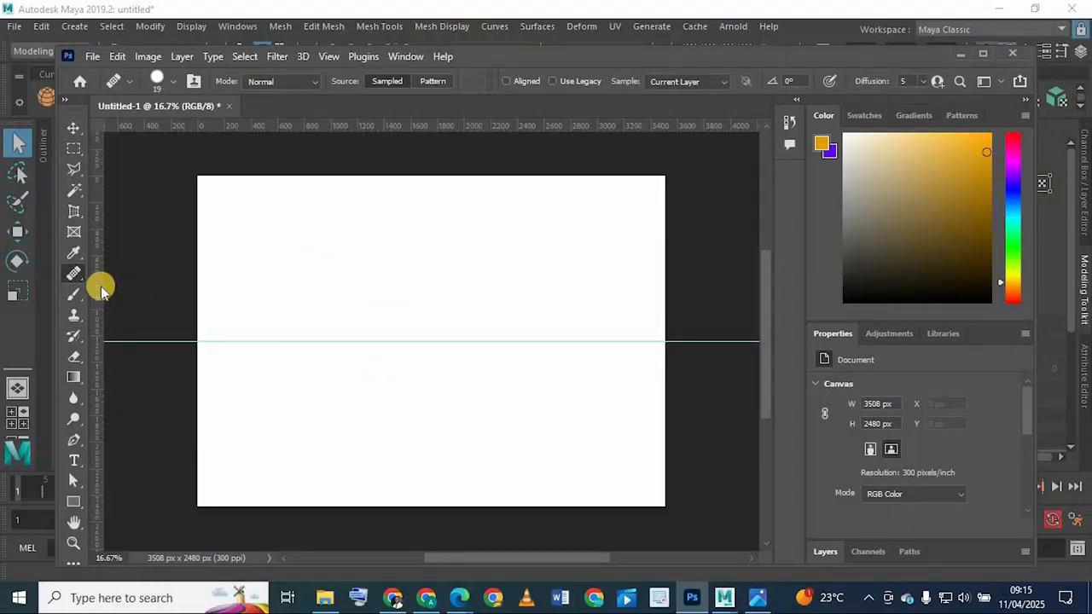
{"action": "left_click_drag", "start_coordinate": [386, 126], "coordinate": [334, 564]}
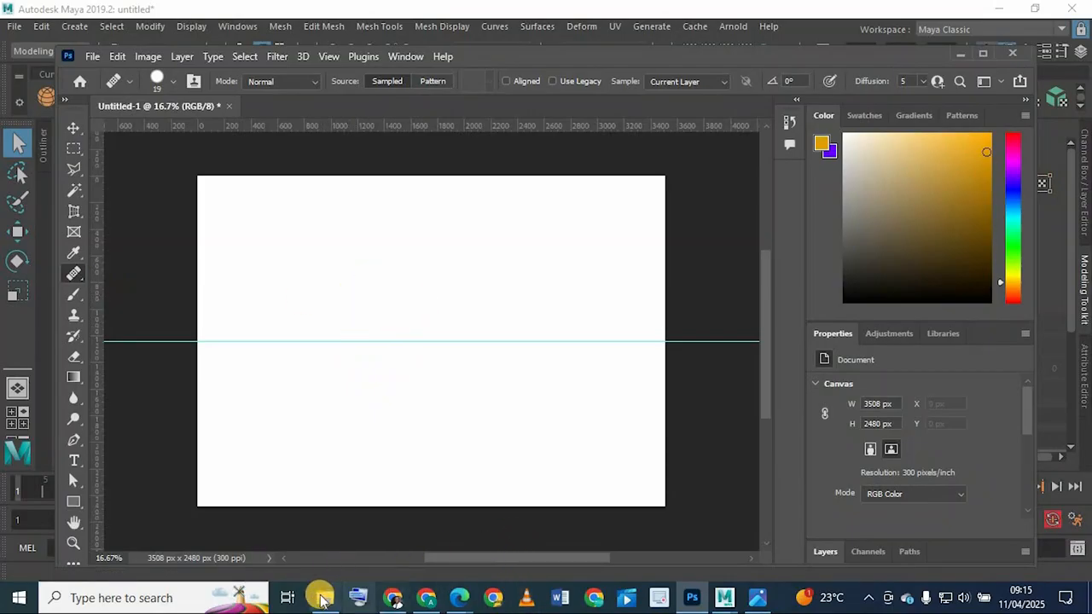
Step: Switch to Chrome, search Google Images for character design, and minimize the browser
{"action": "left_click", "coordinate": [395, 598]}
{"action": "left_click_drag", "start_coordinate": [243, 142], "coordinate": [123, 145]}
{"action": "type", "text": "chacter dei"}
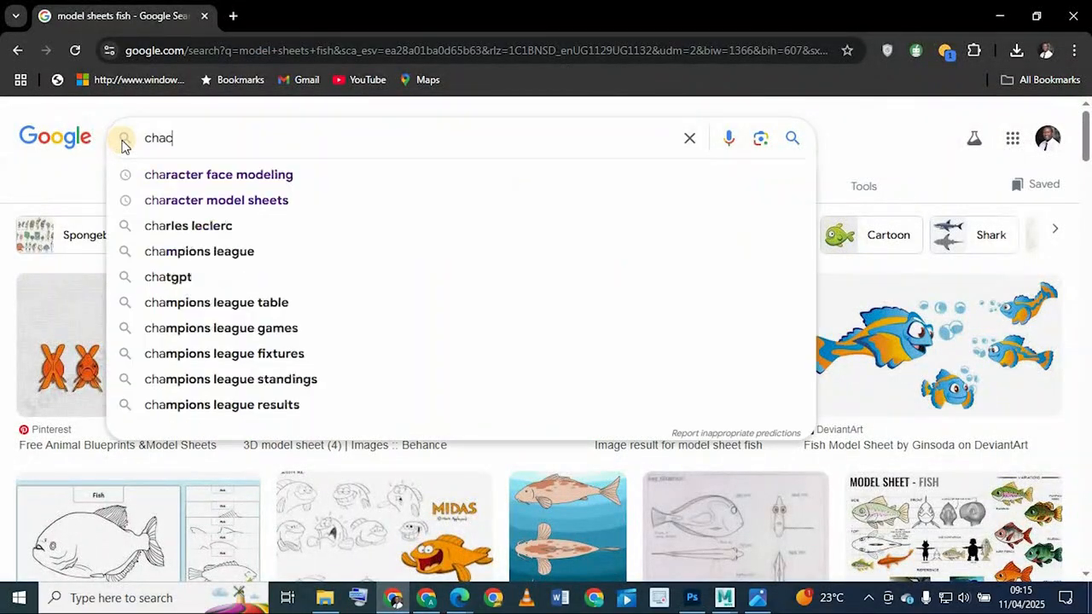
{"action": "type", "text": "sgn"}
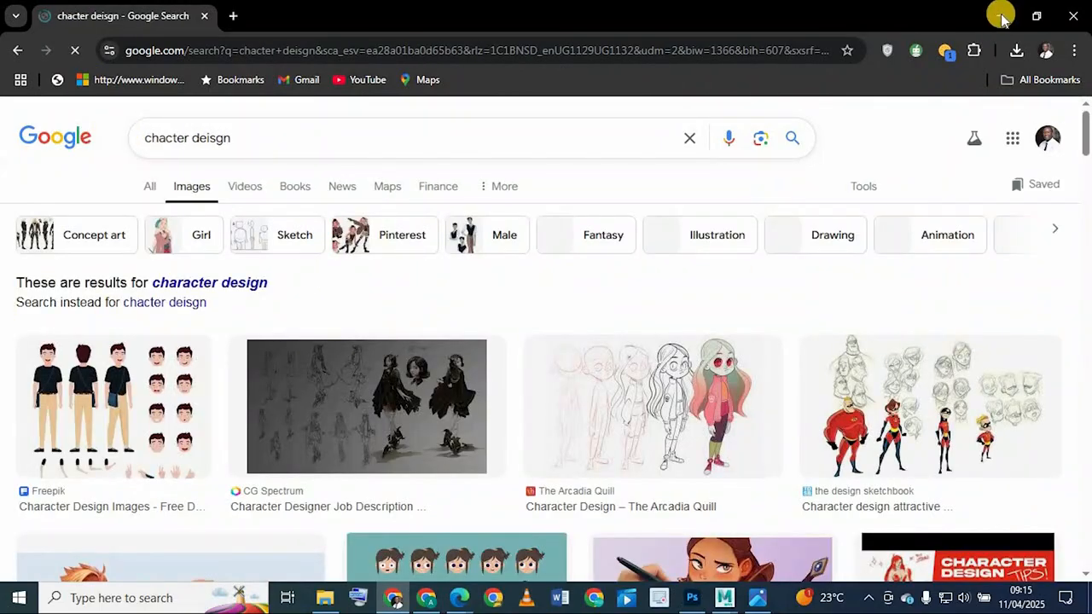
{"action": "left_click", "coordinate": [1002, 17]}
Step: Switch to File Explorer and open the CHILDREN SHOW folder on drive ALEX (D:)
{"action": "left_click", "coordinate": [324, 600]}
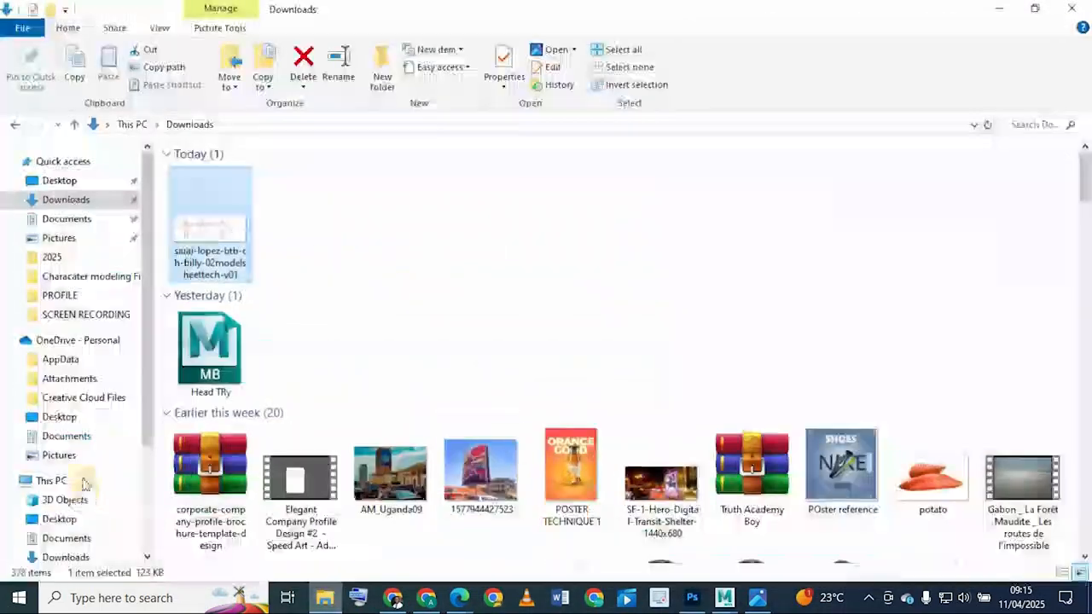
{"action": "scroll", "coordinate": [81, 537], "scroll_direction": "down", "scroll_amount": 3}
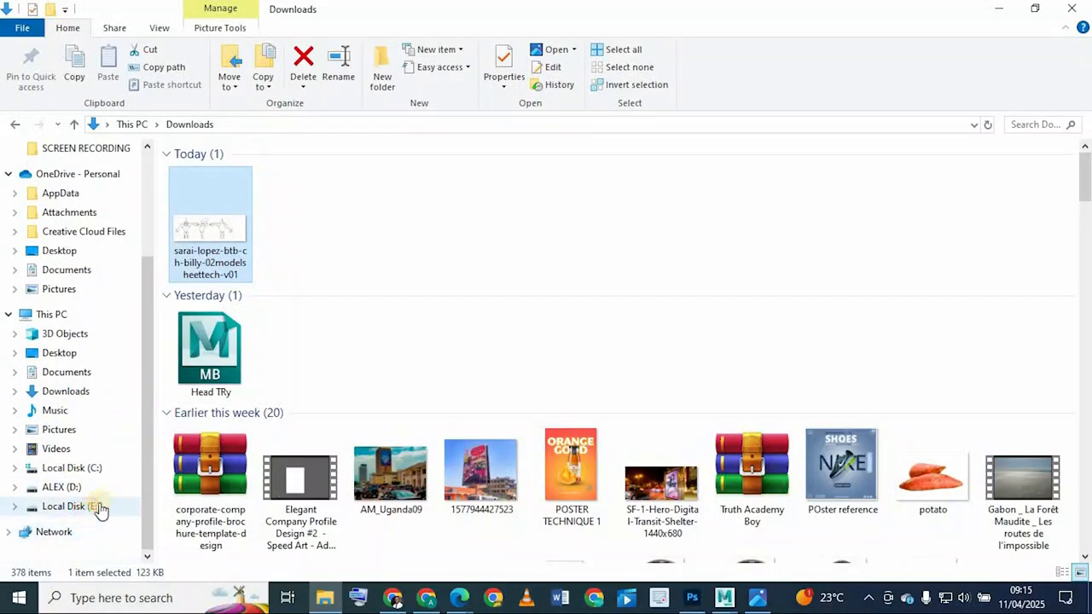
{"action": "left_click", "coordinate": [68, 507]}
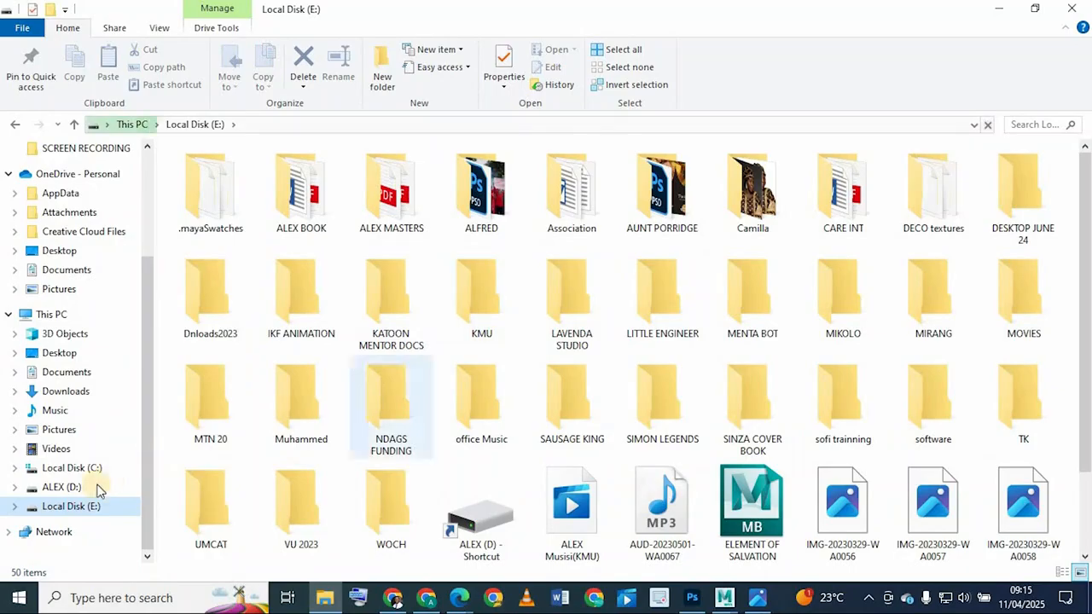
{"action": "left_click", "coordinate": [63, 488]}
{"action": "left_click", "coordinate": [567, 220]}
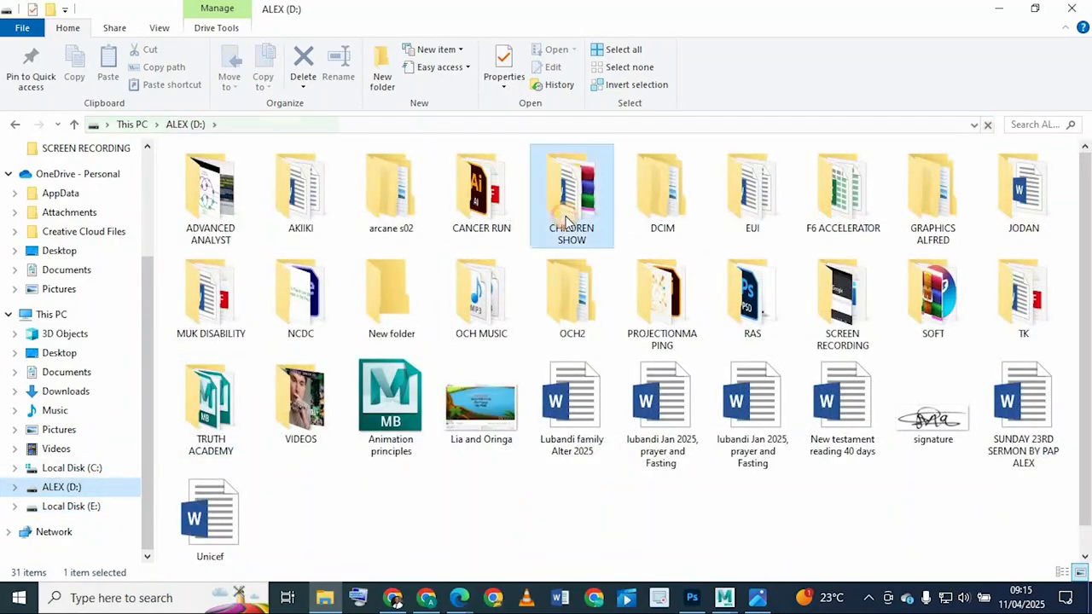
{"action": "double_click", "coordinate": [568, 220]}
Step: Place the picture of the boy with spiky hair from the CHILDREN SHOW folder into the Photoshop document at 100% scale
{"action": "scroll", "coordinate": [446, 349], "scroll_direction": "down", "scroll_amount": 8}
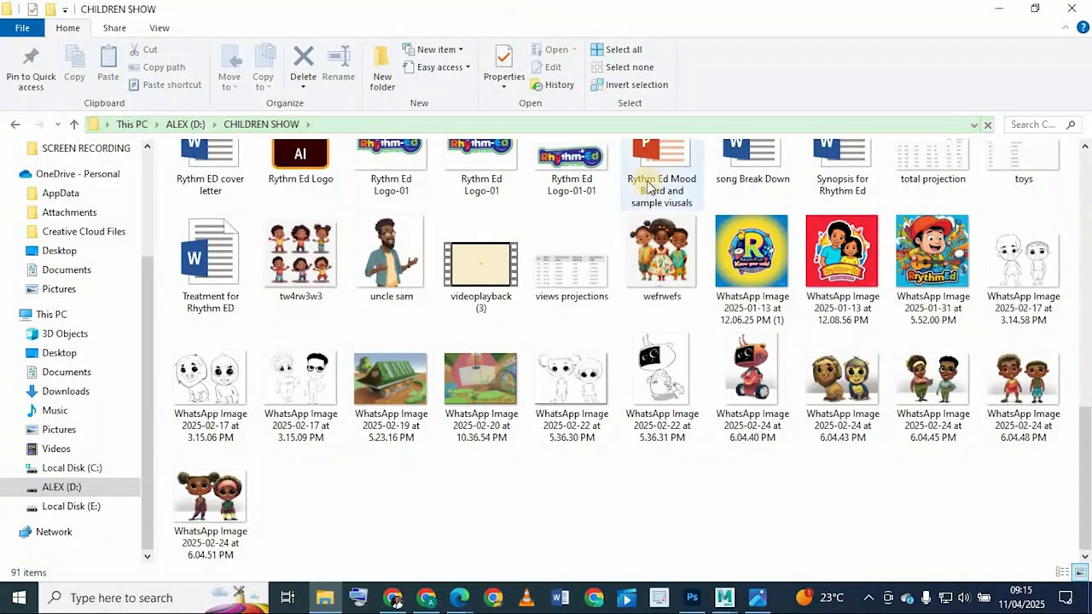
{"action": "left_click_drag", "start_coordinate": [632, 5], "coordinate": [752, 73]}
{"action": "scroll", "coordinate": [739, 341], "scroll_direction": "down", "scroll_amount": 10}
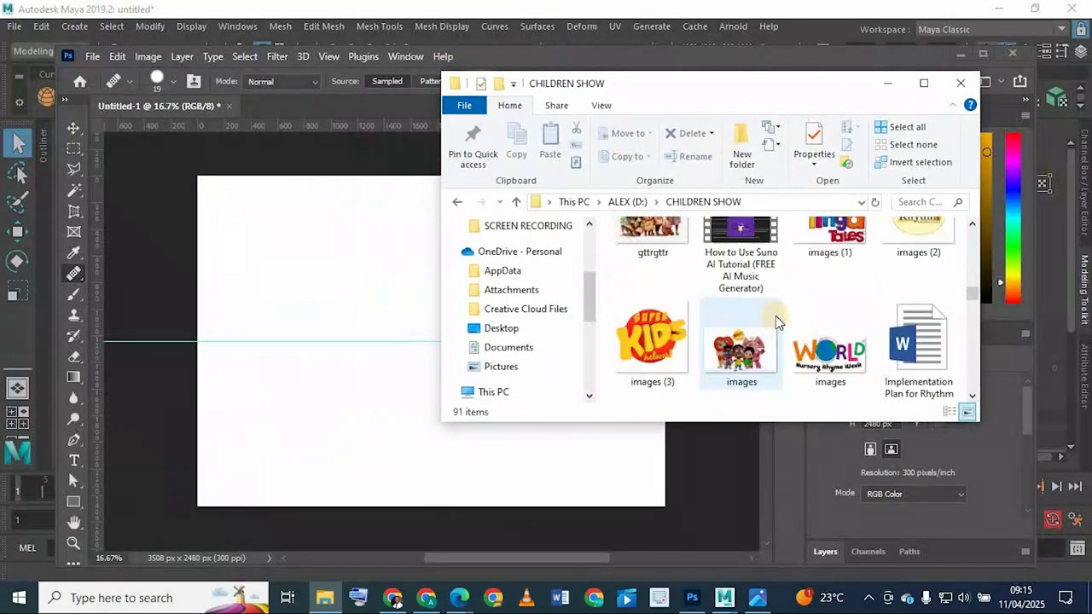
{"action": "scroll", "coordinate": [764, 326], "scroll_direction": "up", "scroll_amount": 3}
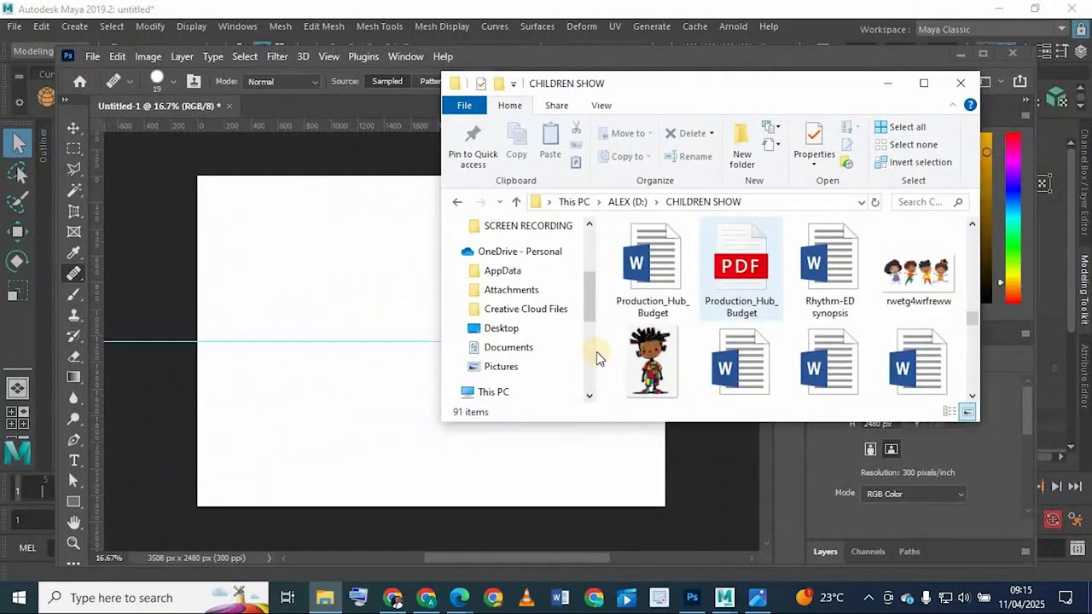
{"action": "left_click_drag", "start_coordinate": [653, 360], "coordinate": [358, 379]}
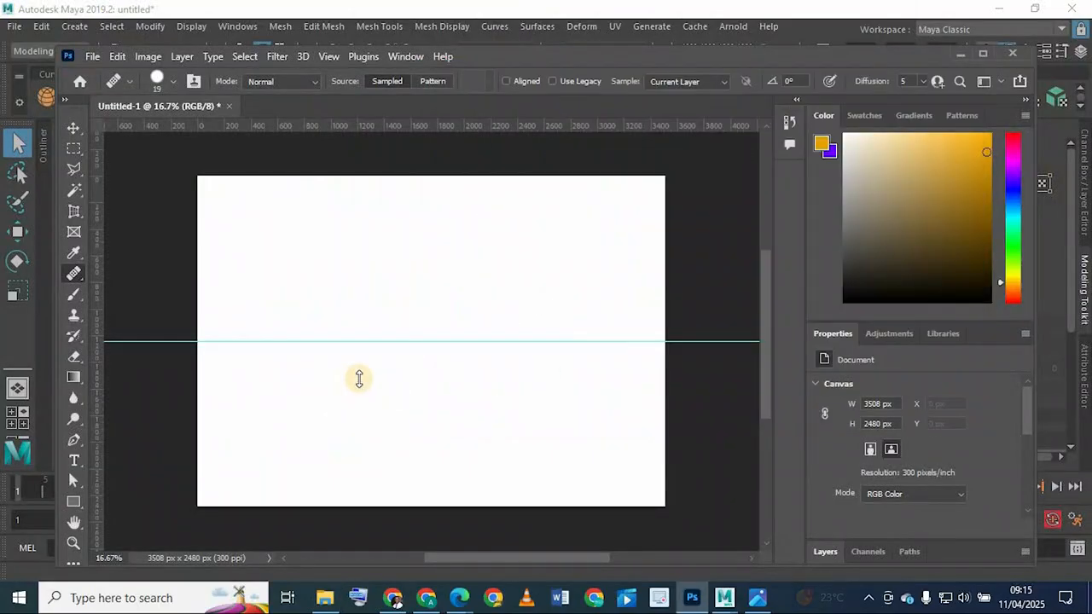
{"action": "left_click", "coordinate": [324, 597]}
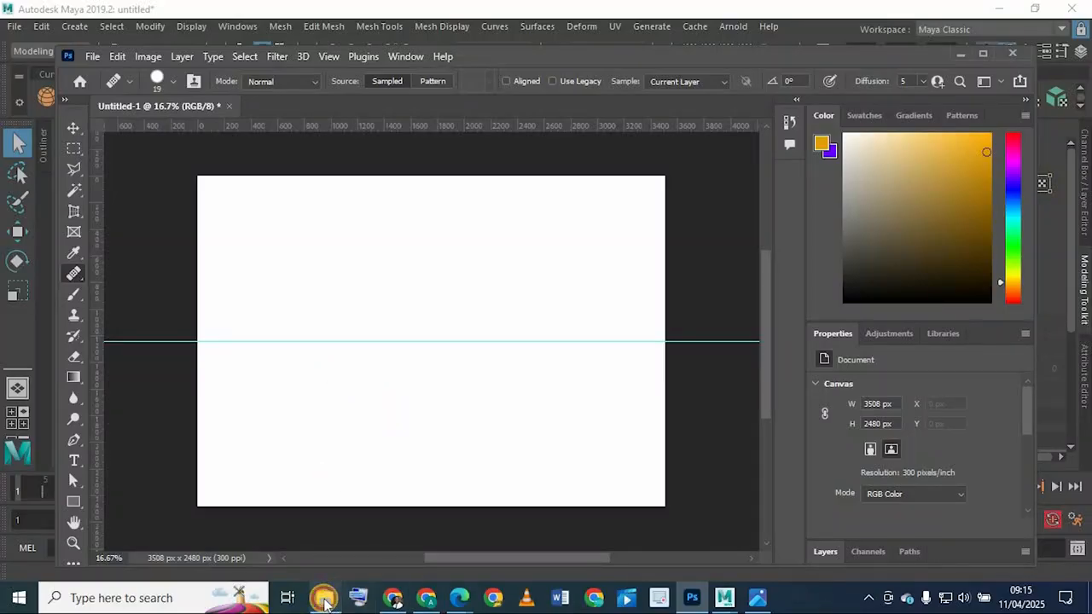
{"action": "left_click", "coordinate": [438, 369]}
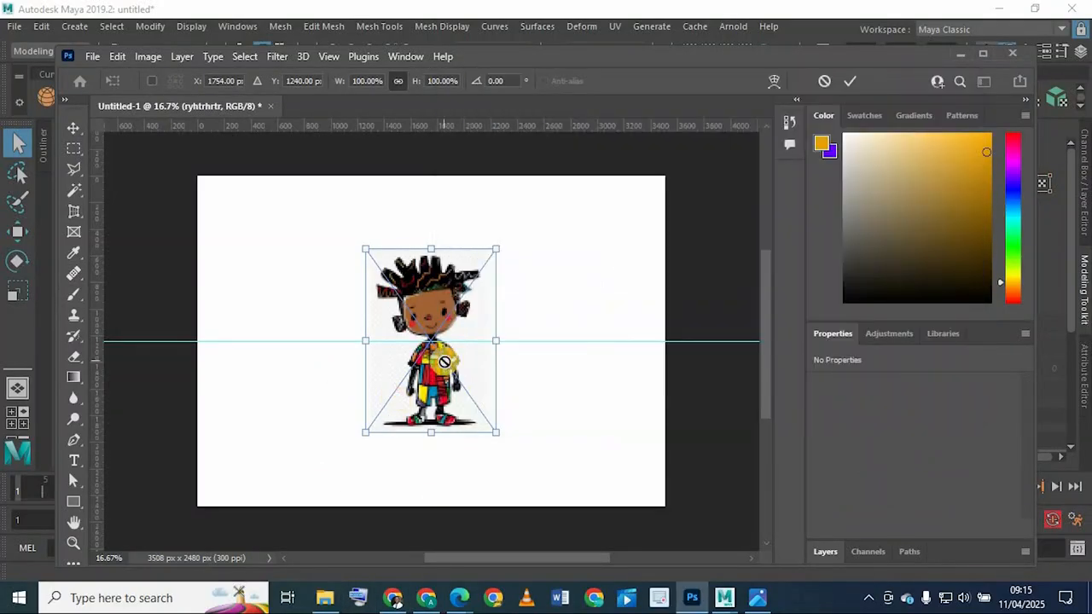
{"action": "key", "text": "Return"}
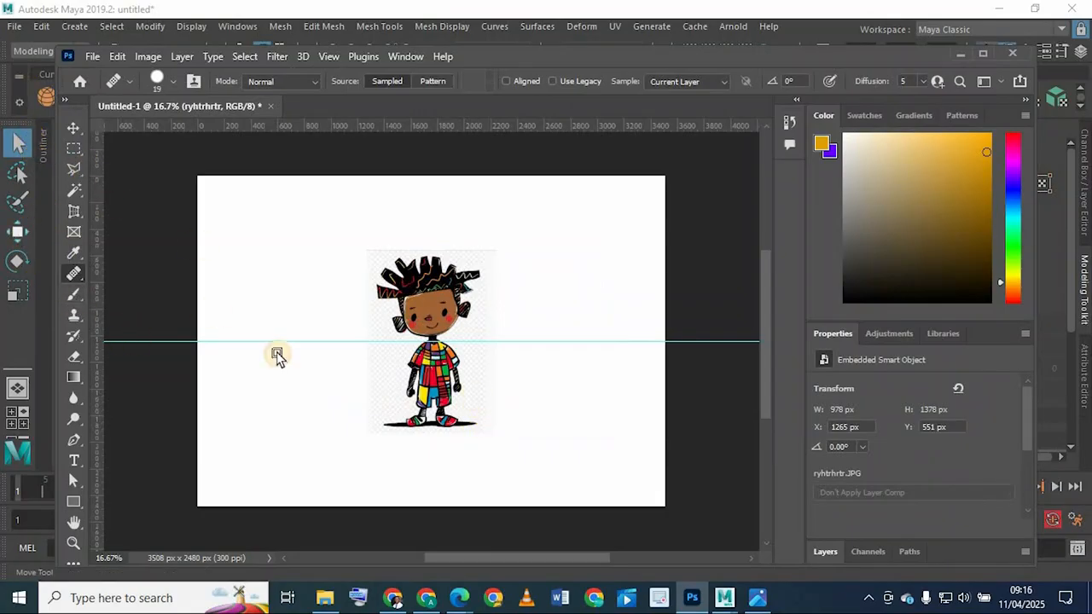
{"action": "left_click", "coordinate": [692, 598]}
{"action": "left_click", "coordinate": [691, 595]}
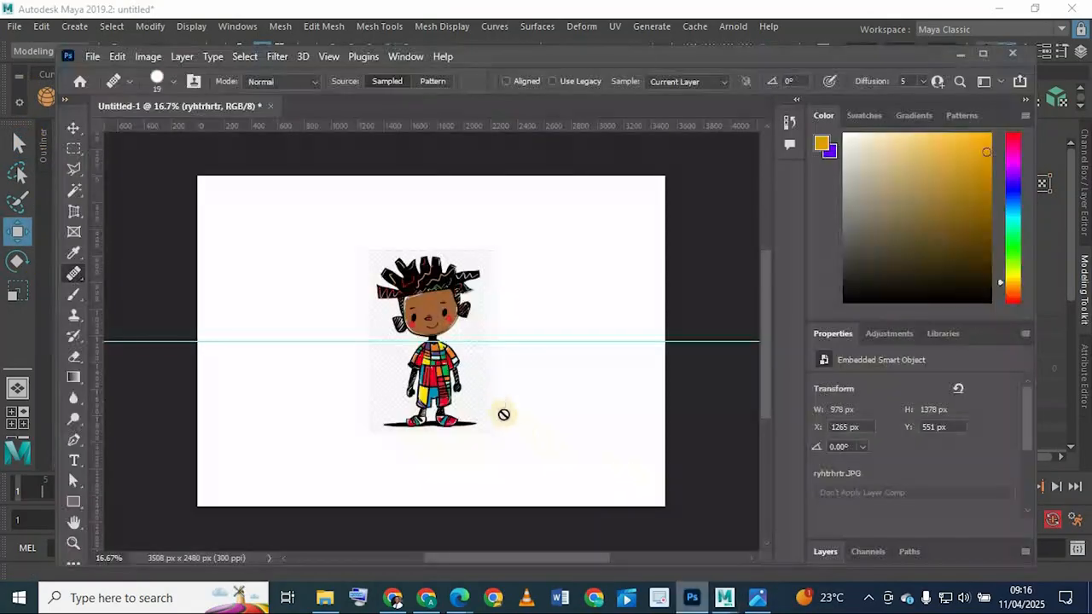
{"action": "left_click", "coordinate": [506, 287]}
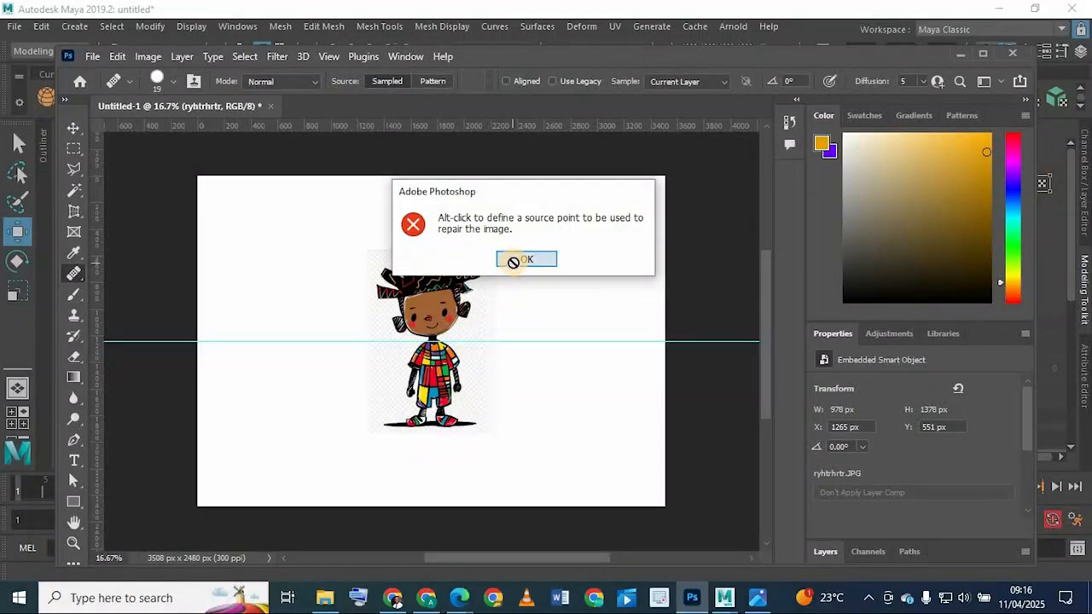
{"action": "left_click", "coordinate": [522, 259]}
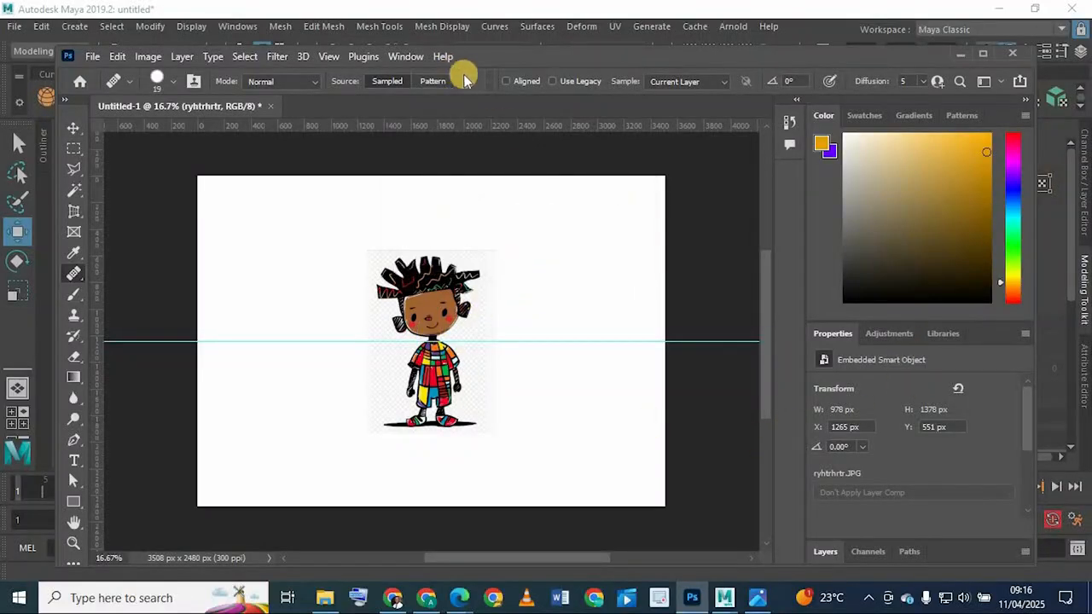
Step: Maximize the Photoshop window and reset the workspace to its standard panel layout with the Layers panel expanded
{"action": "left_click", "coordinate": [989, 54]}
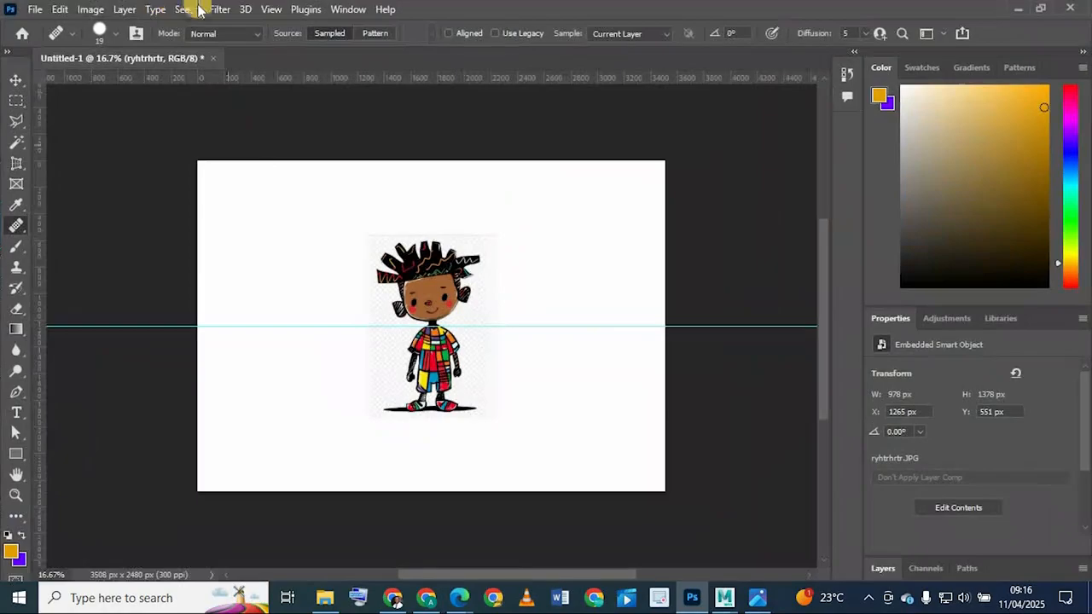
{"action": "left_click", "coordinate": [342, 9]}
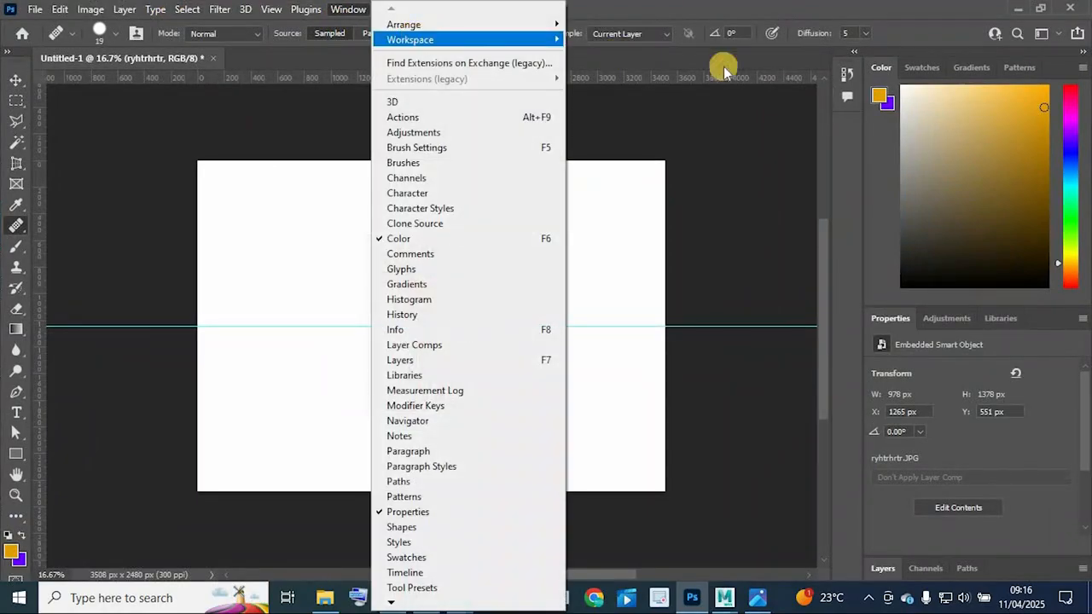
{"action": "mouse_move", "coordinate": [426, 40]}
{"action": "left_click", "coordinate": [631, 138]}
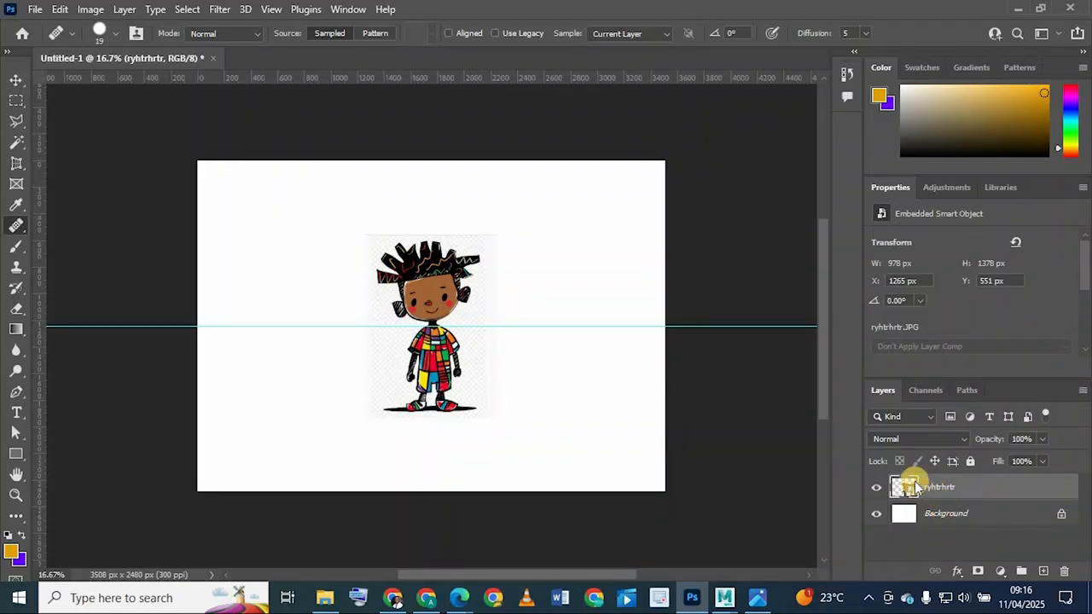
Step: Rasterize the placed character layer above the Background
{"action": "right_click", "coordinate": [915, 486]}
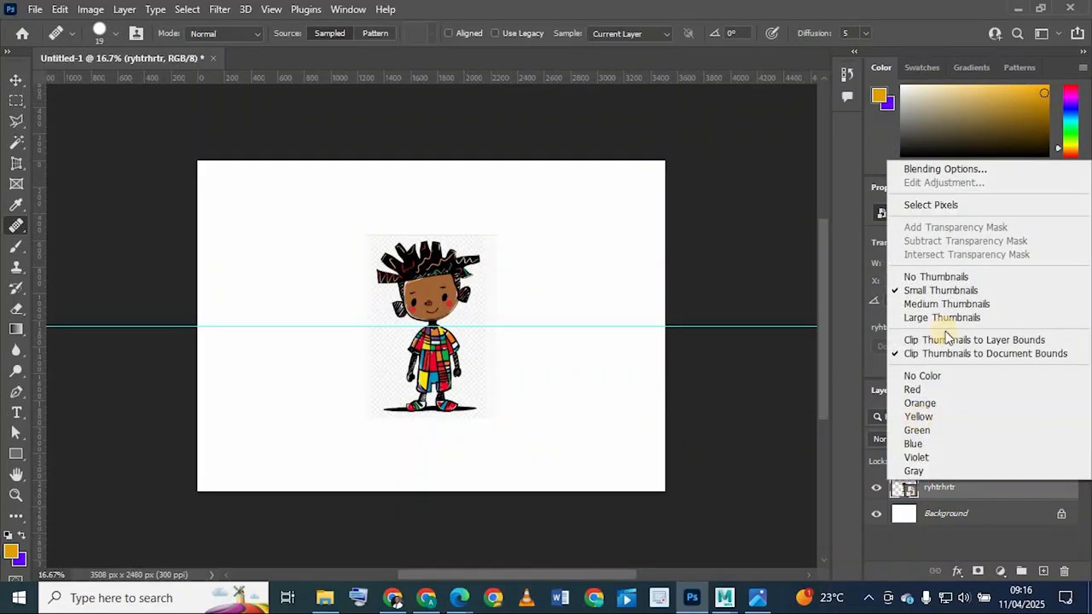
{"action": "left_click", "coordinate": [965, 488]}
{"action": "right_click", "coordinate": [964, 488]}
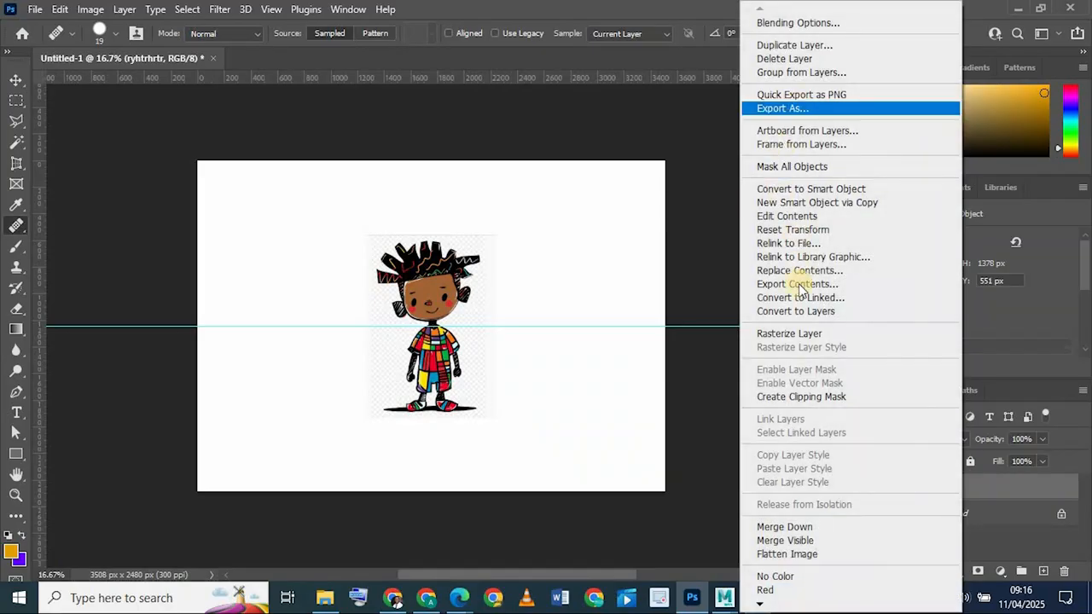
{"action": "left_click", "coordinate": [794, 330]}
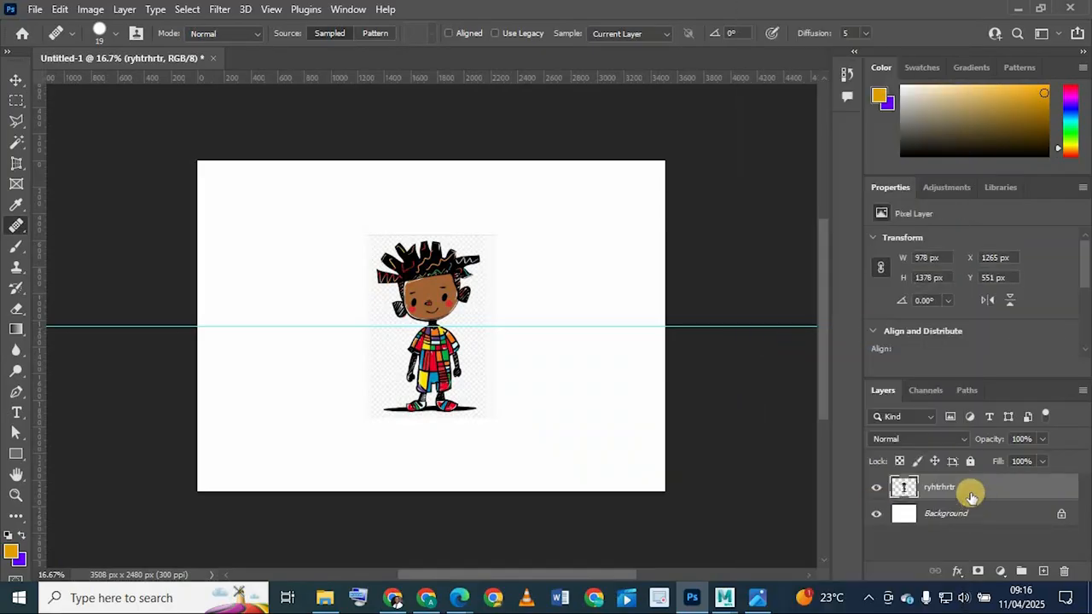
Step: Scale the character proportionally to about 90% and centre it vertically on the horizontal guide, slightly away from the canvas's vertical midline
{"action": "left_click", "coordinate": [17, 79]}
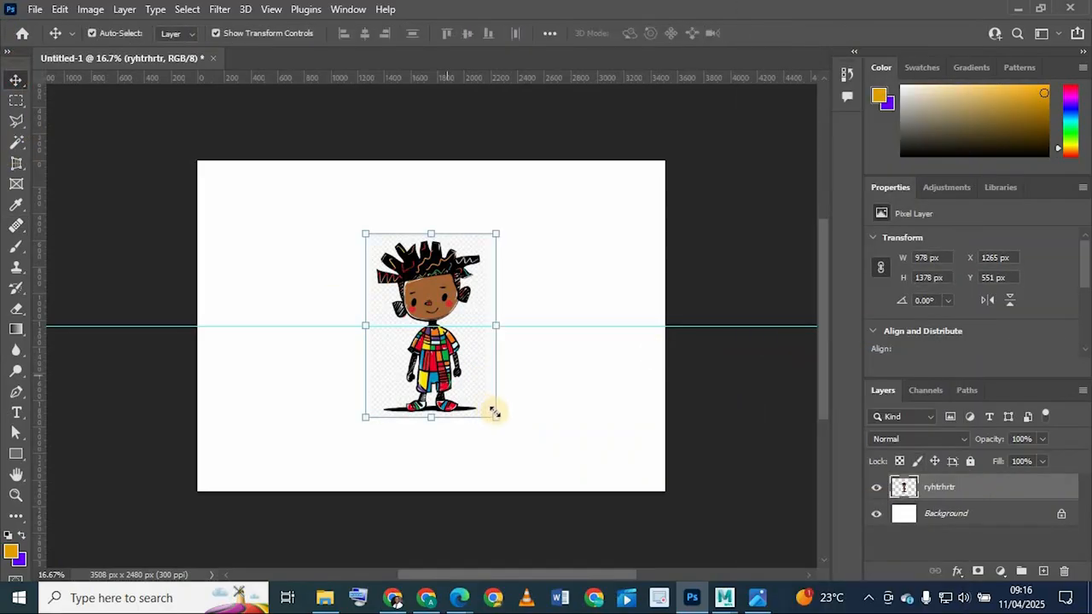
{"action": "left_click_drag", "start_coordinate": [501, 425], "coordinate": [544, 483]}
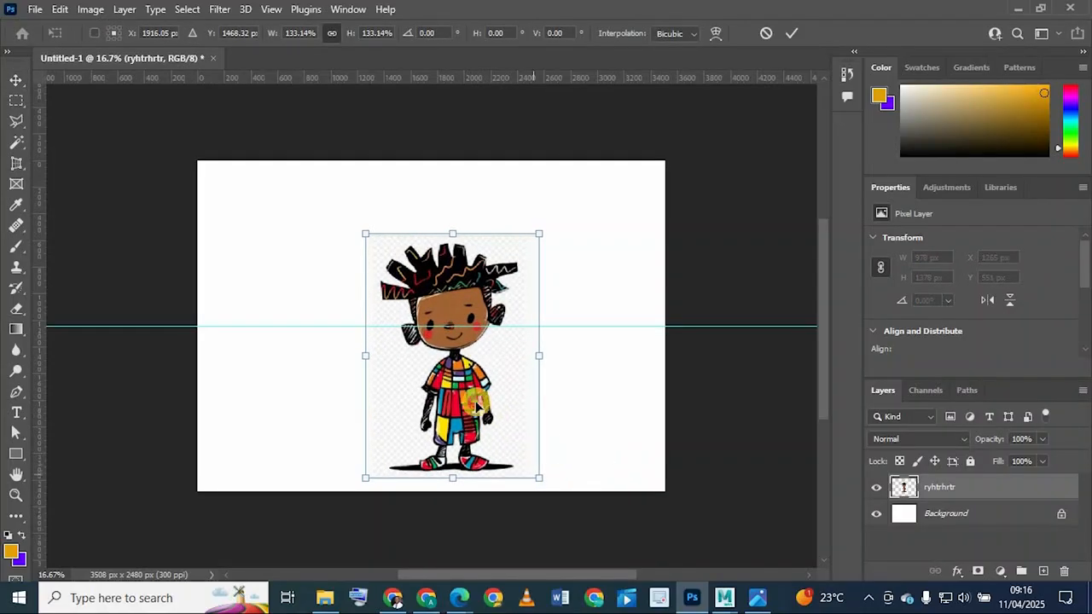
{"action": "left_click_drag", "start_coordinate": [473, 397], "coordinate": [452, 368]}
{"action": "left_click_drag", "start_coordinate": [522, 449], "coordinate": [452, 373]}
{"action": "left_click_drag", "start_coordinate": [408, 273], "coordinate": [423, 296]}
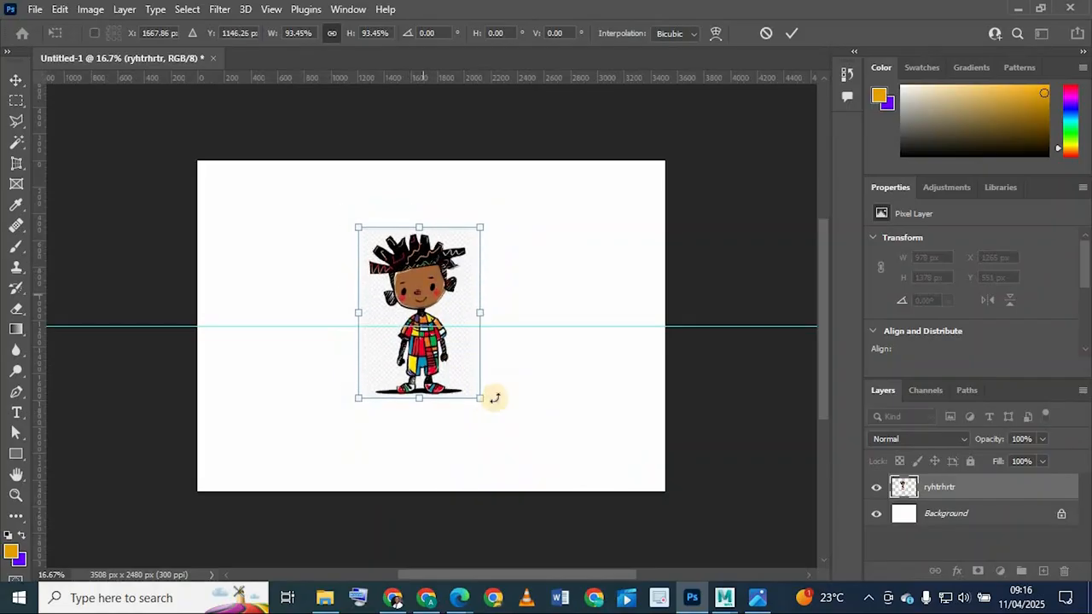
{"action": "left_click_drag", "start_coordinate": [488, 404], "coordinate": [478, 395]}
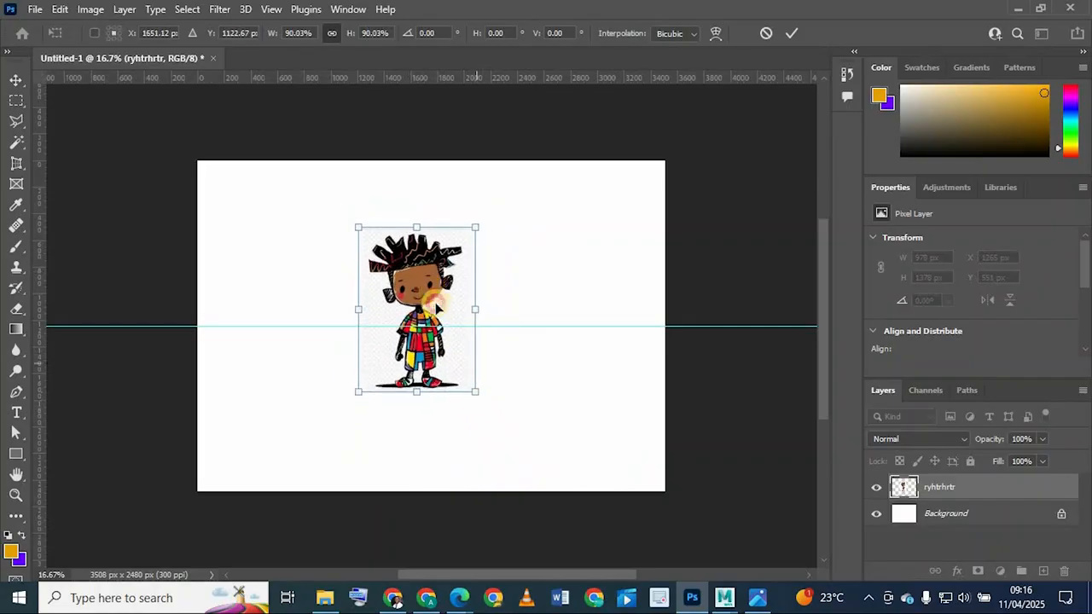
{"action": "left_click_drag", "start_coordinate": [434, 305], "coordinate": [434, 317]}
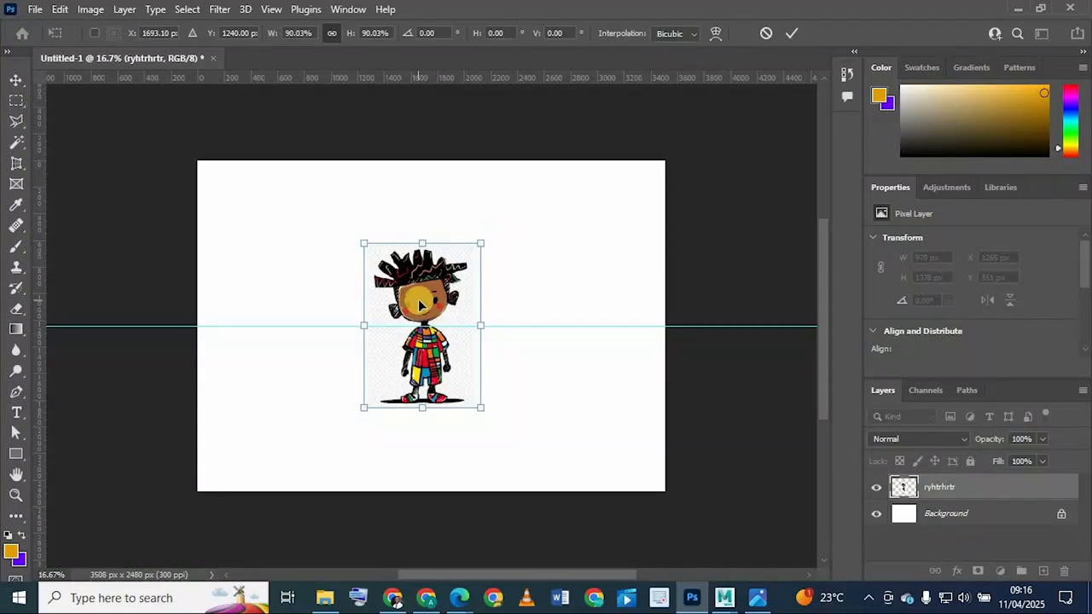
Step: Add horizontal guides at the top of the character's hair, across the hair, under the chin and across the upper chest
{"action": "key", "text": "ctrl+plus"}
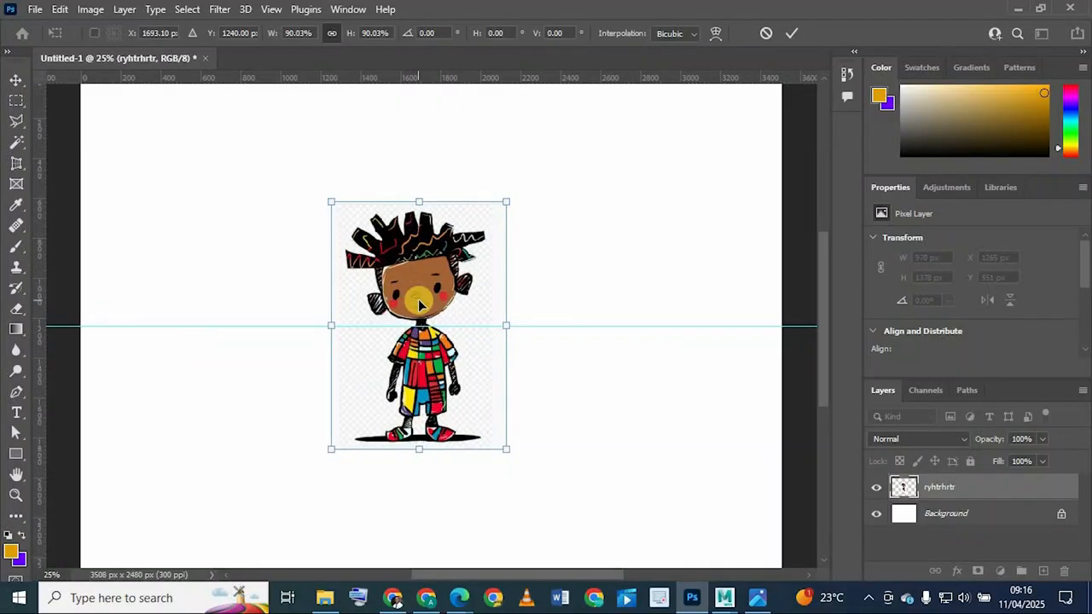
{"action": "key", "text": "ctrl+plus"}
{"action": "key", "text": "ctrl+plus"}
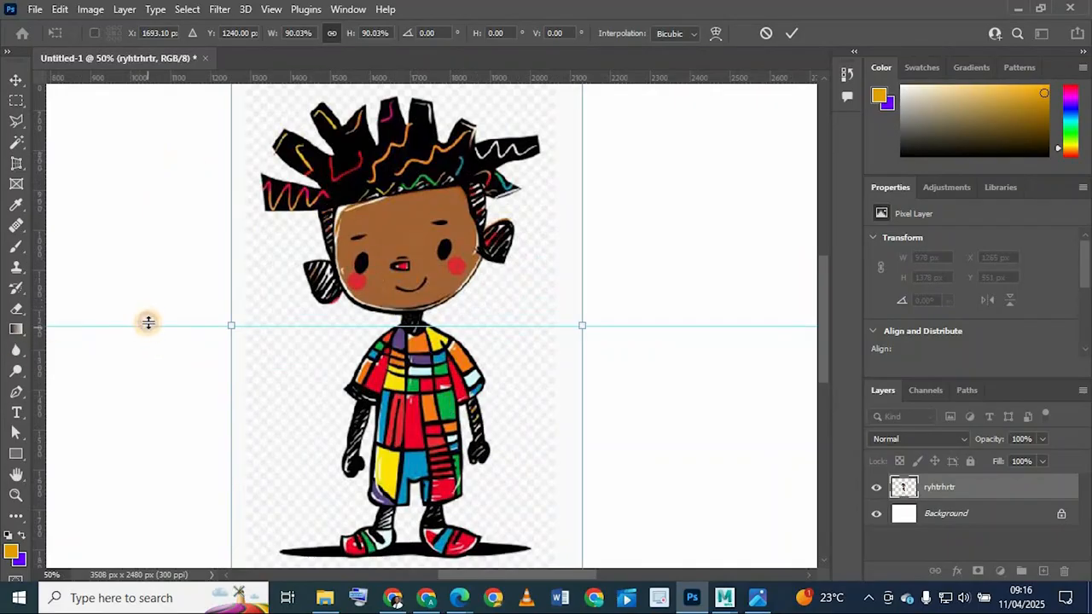
{"action": "left_click_drag", "start_coordinate": [148, 321], "coordinate": [151, 321]}
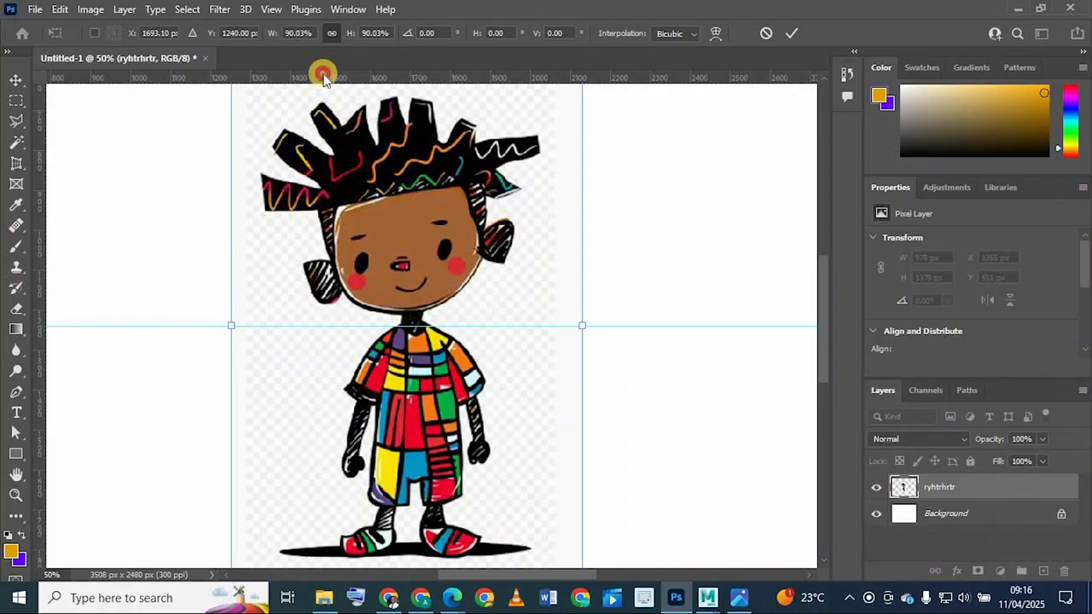
{"action": "left_click_drag", "start_coordinate": [324, 75], "coordinate": [346, 311]}
{"action": "left_click_drag", "start_coordinate": [387, 81], "coordinate": [387, 164]}
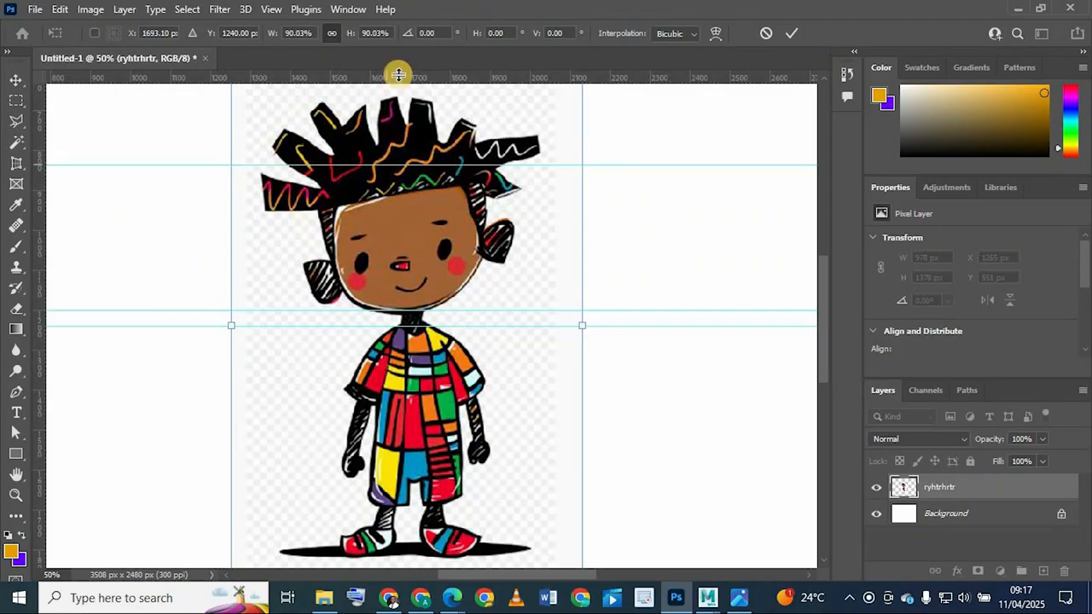
{"action": "left_click_drag", "start_coordinate": [399, 81], "coordinate": [413, 353]}
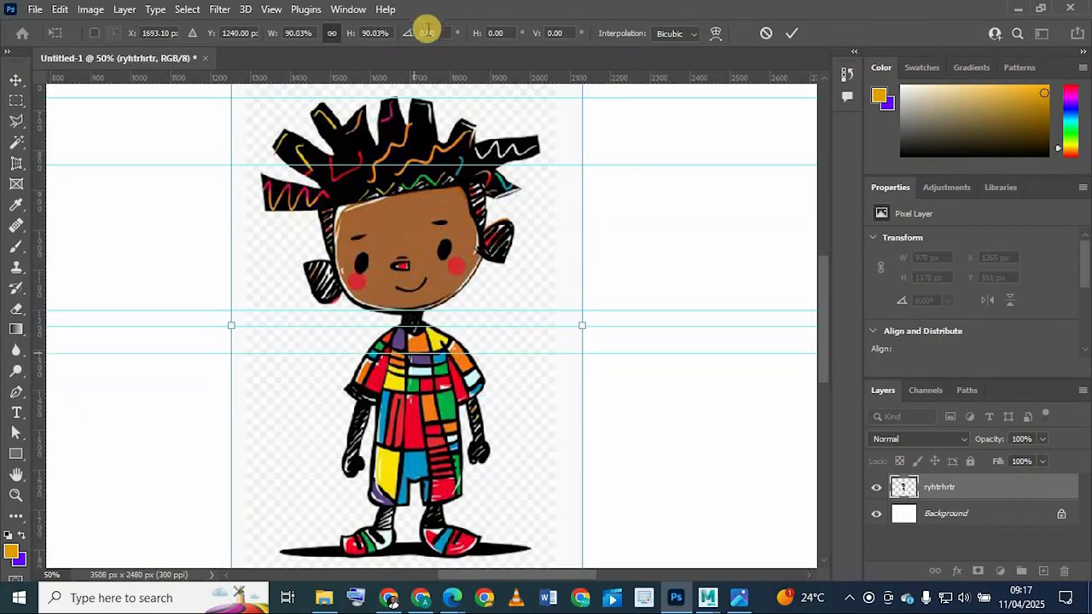
Step: Add horizontal guides at the character's waist, the hem of the shorts, the ankles and the soles of the shoes
{"action": "left_click_drag", "start_coordinate": [441, 76], "coordinate": [416, 440]}
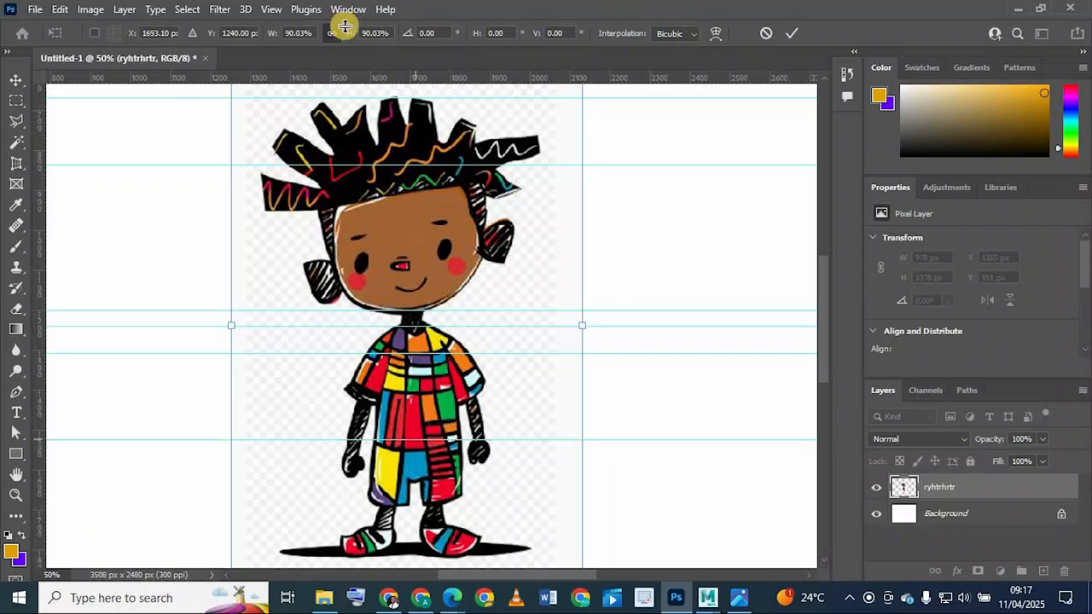
{"action": "left_click_drag", "start_coordinate": [458, 77], "coordinate": [416, 502]}
{"action": "left_click_drag", "start_coordinate": [403, 83], "coordinate": [423, 528]}
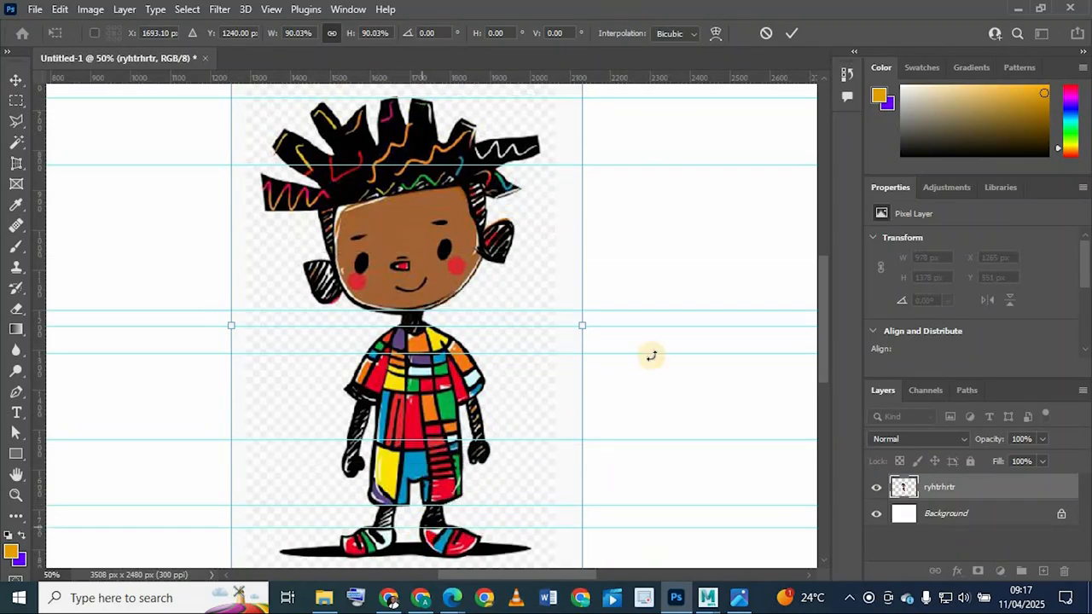
{"action": "scroll", "coordinate": [497, 69], "scroll_direction": "down", "scroll_amount": 1}
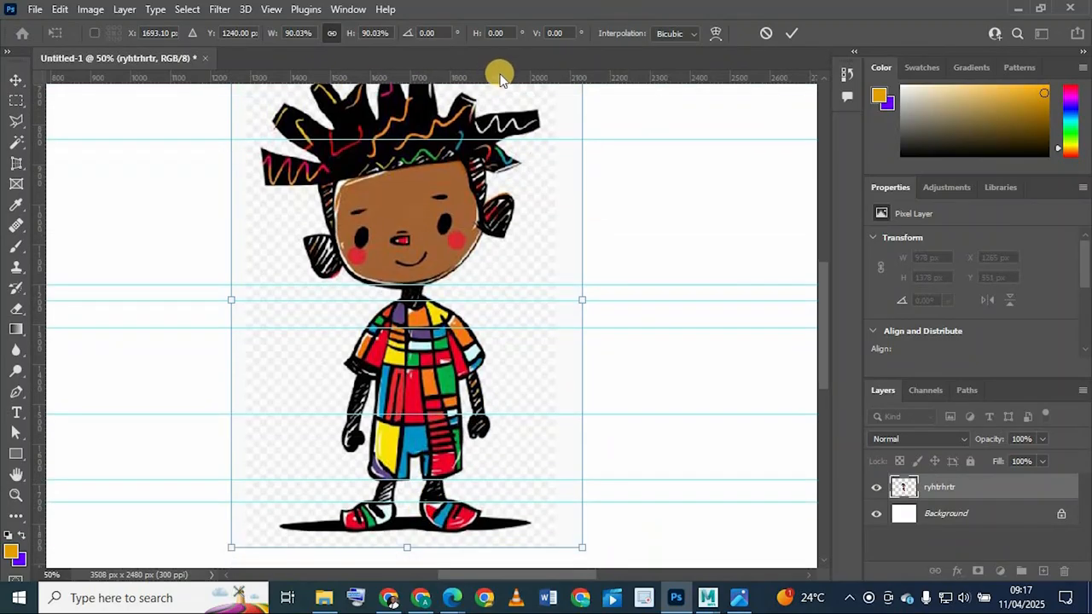
{"action": "left_click_drag", "start_coordinate": [483, 401], "coordinate": [477, 532]}
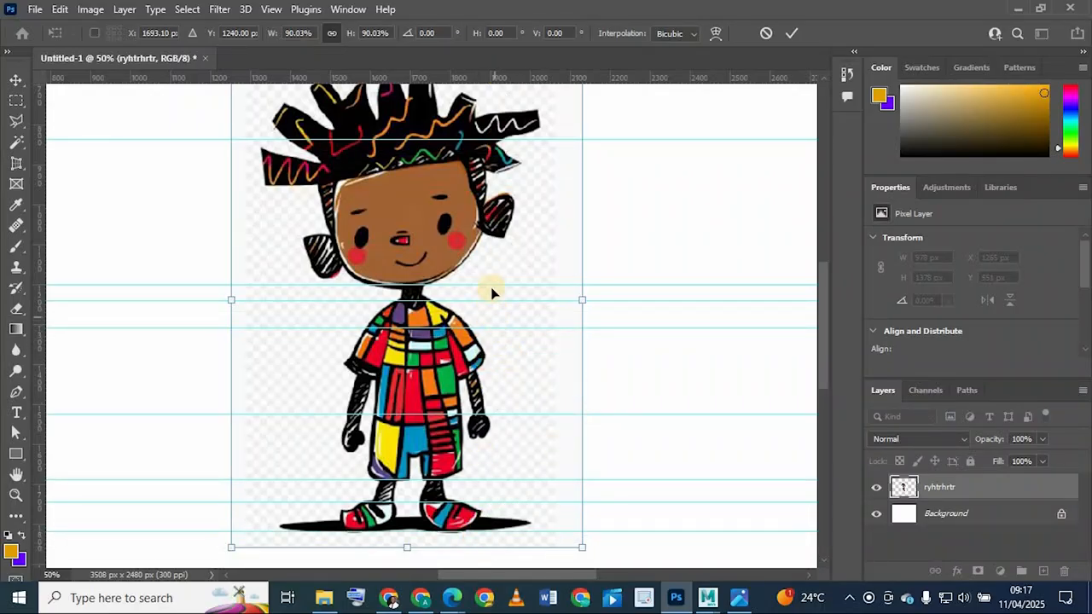
Step: Duplicate the character twice and arrange the three figures side by side, aligned to the same horizontal guides
{"action": "key", "text": "ctrl+minus"}
{"action": "key", "text": "ctrl+minus"}
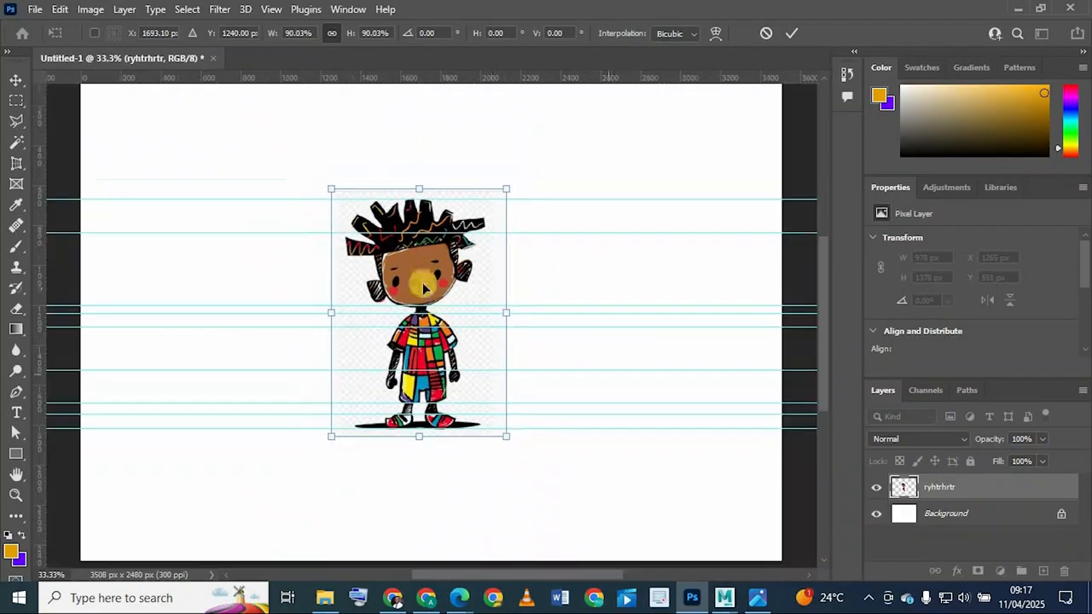
{"action": "left_click_drag", "start_coordinate": [430, 282], "coordinate": [512, 292], "text": "alt"}
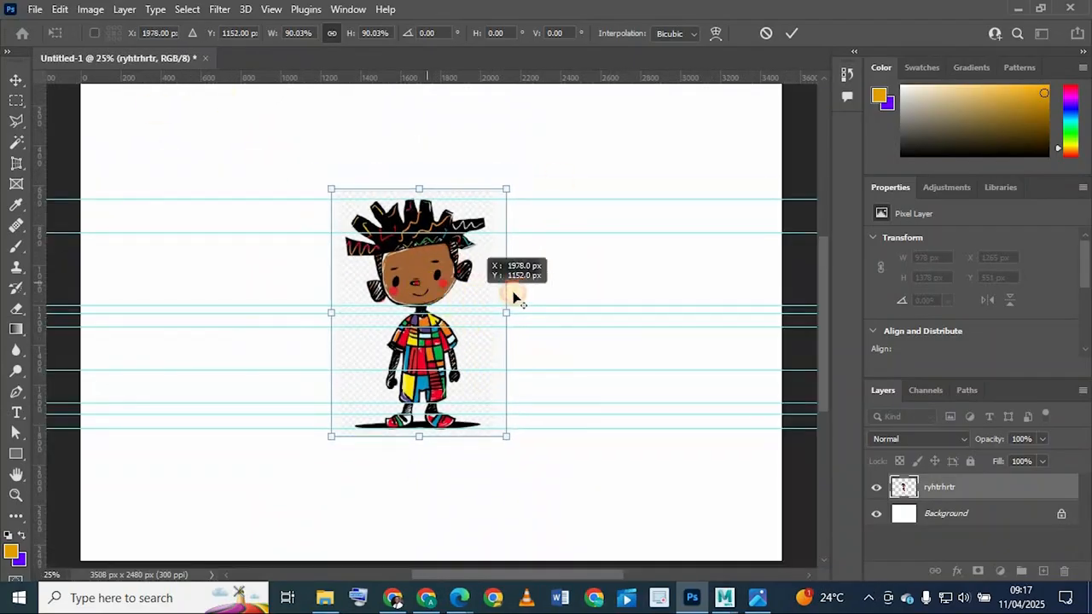
{"action": "left_click_drag", "start_coordinate": [434, 279], "coordinate": [523, 300], "text": "alt"}
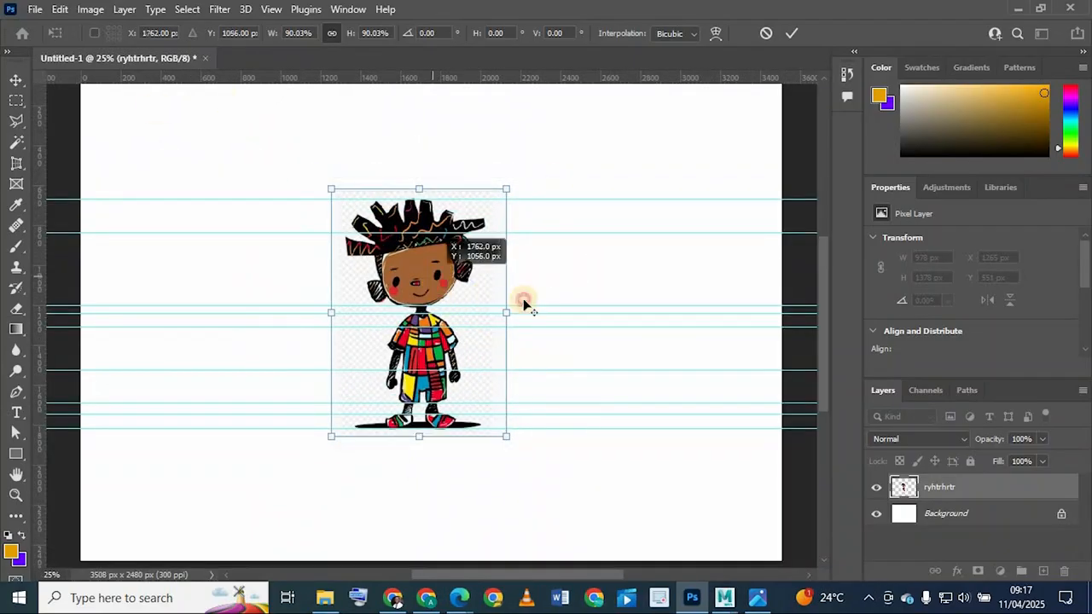
{"action": "left_click_drag", "start_coordinate": [907, 493], "coordinate": [907, 512], "text": "alt"}
{"action": "left_click_drag", "start_coordinate": [458, 271], "coordinate": [660, 268], "text": "alt"}
{"action": "left_click_drag", "start_coordinate": [380, 268], "coordinate": [225, 240], "text": "alt"}
{"action": "left_click", "coordinate": [623, 486]}
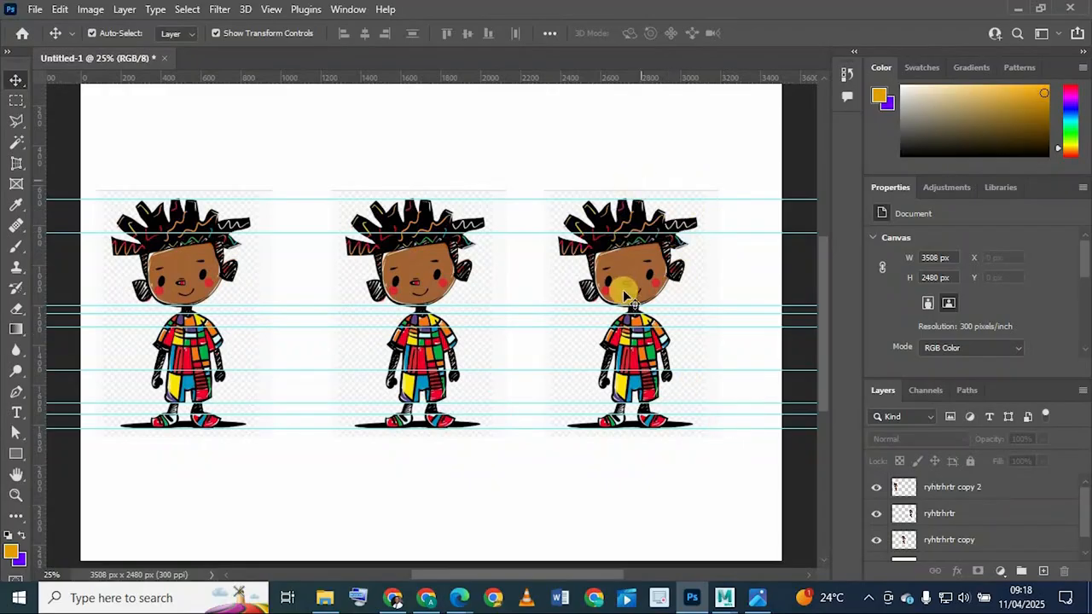
Step: View the mohawk character's model sheet, close the viewer, and open that image from the Downloads folder in Photoshop
{"action": "left_click", "coordinate": [762, 598]}
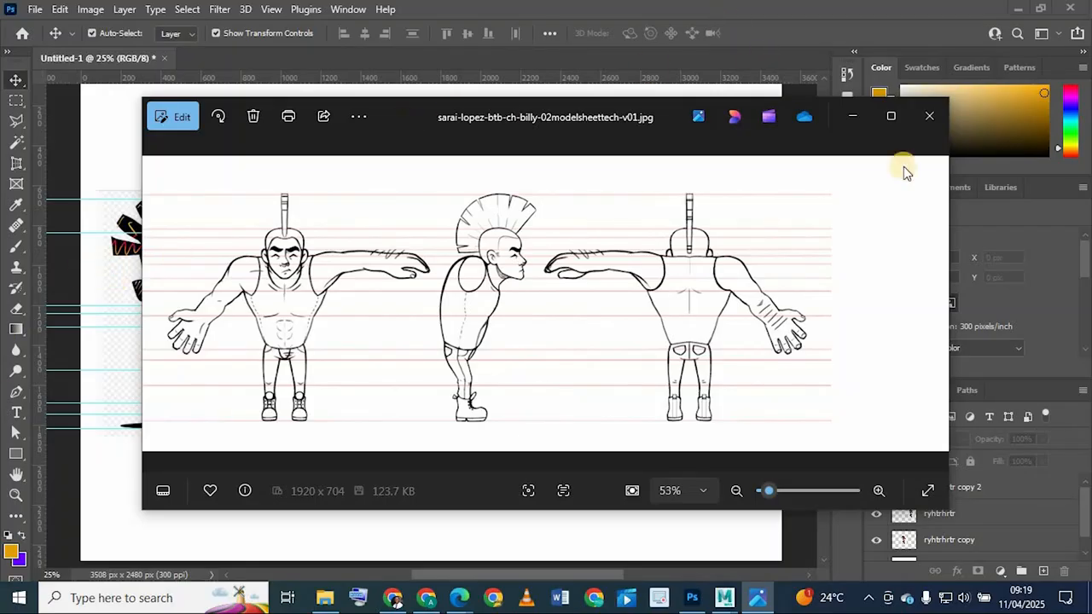
{"action": "left_click", "coordinate": [935, 113]}
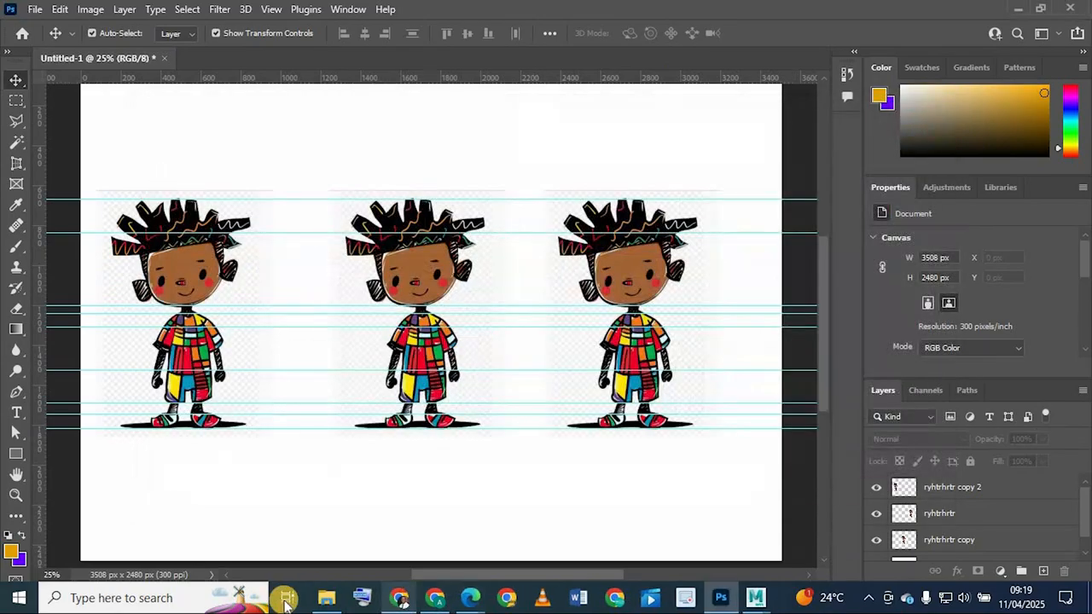
{"action": "left_click", "coordinate": [327, 599]}
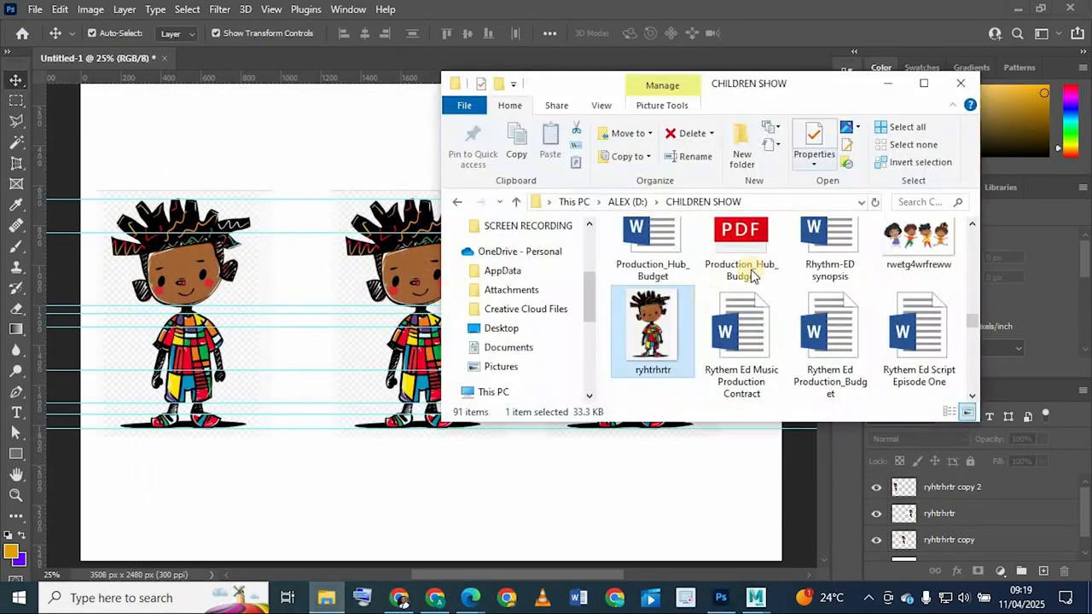
{"action": "left_click", "coordinate": [923, 85]}
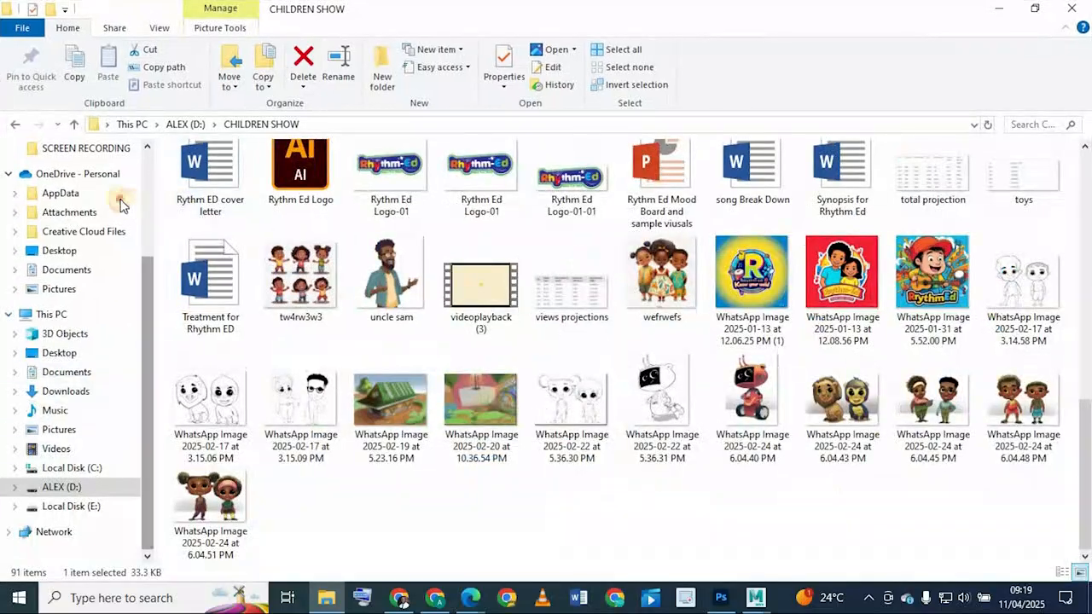
{"action": "scroll", "coordinate": [114, 196], "scroll_direction": "up", "scroll_amount": 3}
{"action": "left_click", "coordinate": [66, 201]}
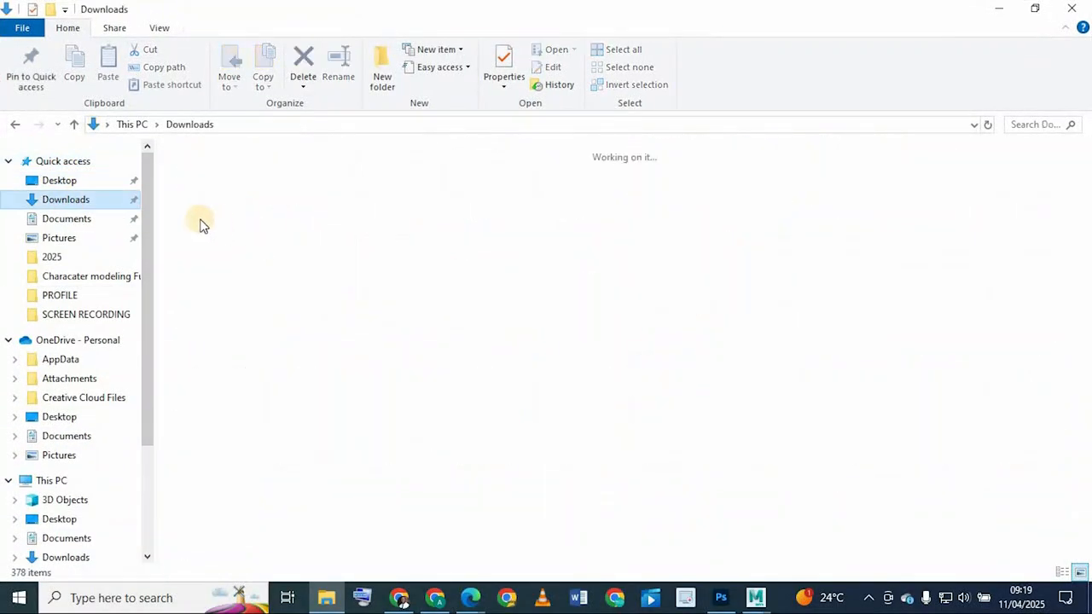
{"action": "left_click", "coordinate": [203, 219]}
{"action": "right_click", "coordinate": [203, 219]}
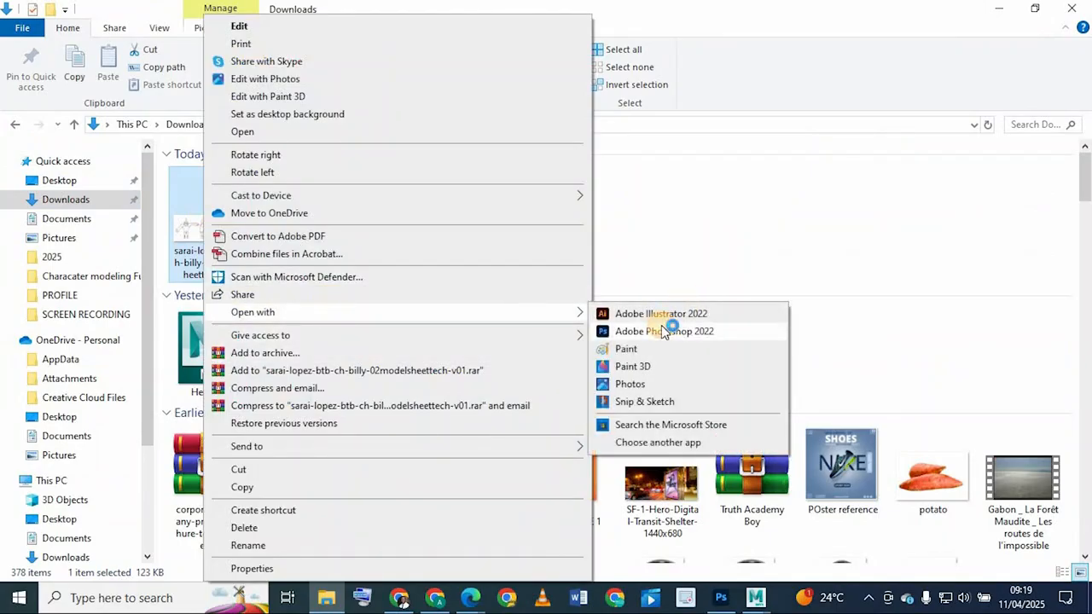
{"action": "left_click", "coordinate": [662, 329]}
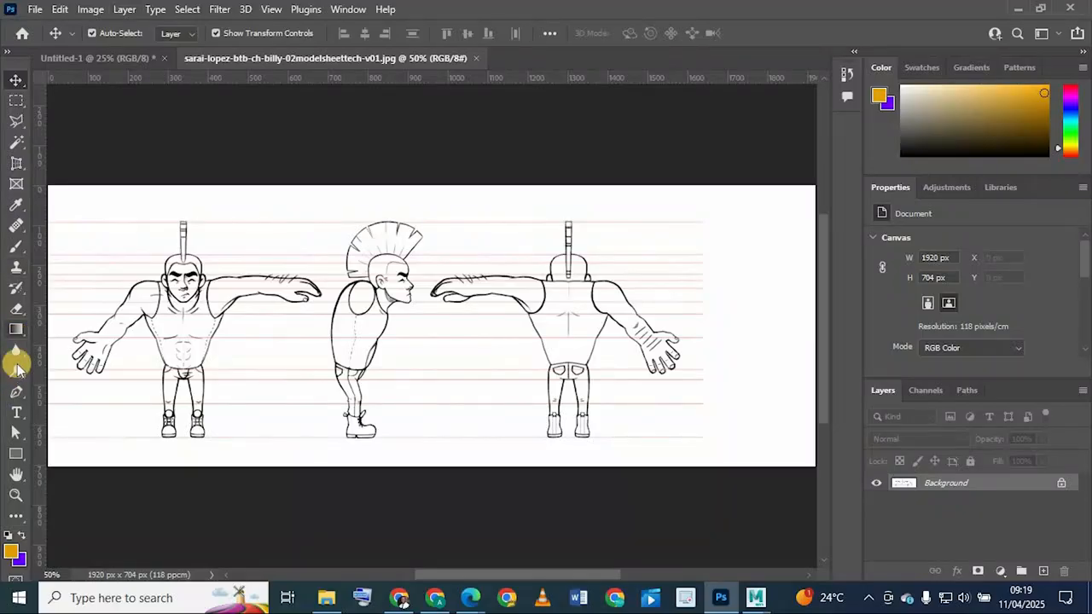
Step: Unlock the Background layer and crop the model sheet to the front view only, about 664 x 704 px
{"action": "left_click", "coordinate": [1062, 484]}
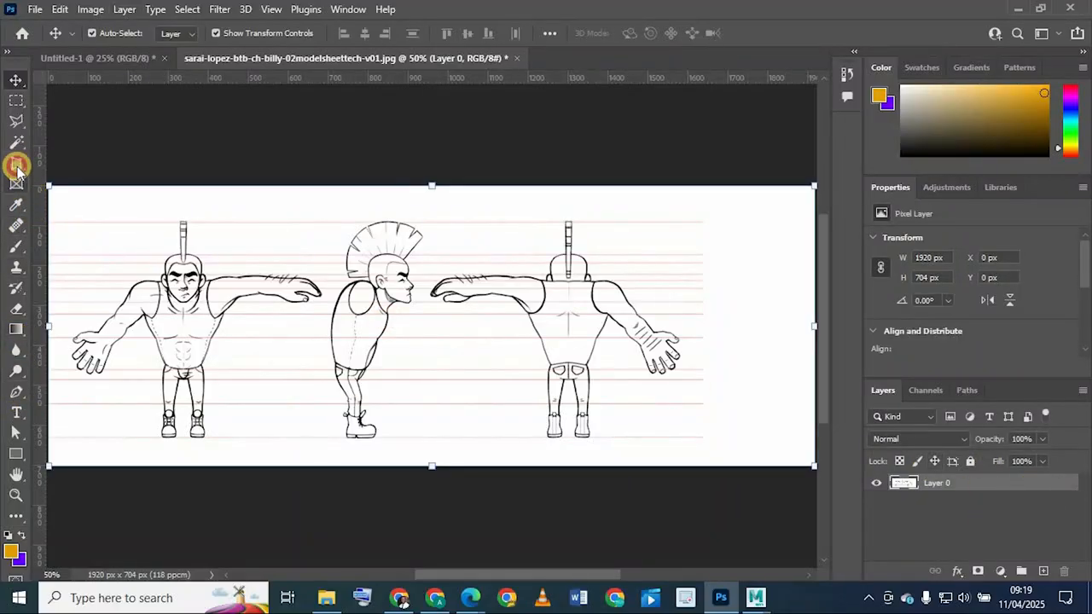
{"action": "left_click_drag", "start_coordinate": [17, 167], "coordinate": [66, 159]}
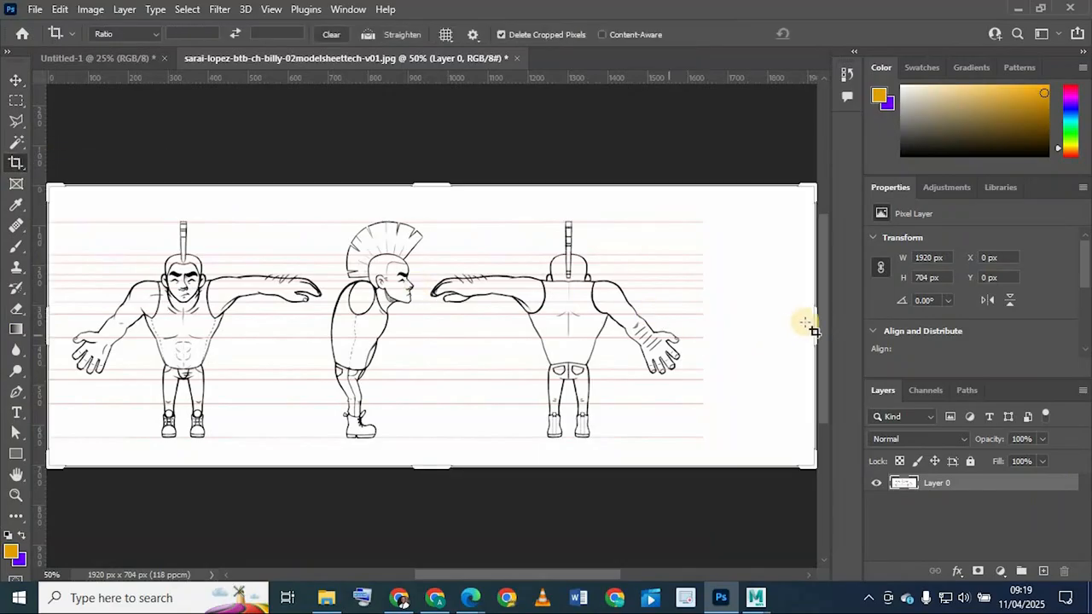
{"action": "left_click_drag", "start_coordinate": [813, 321], "coordinate": [549, 312]}
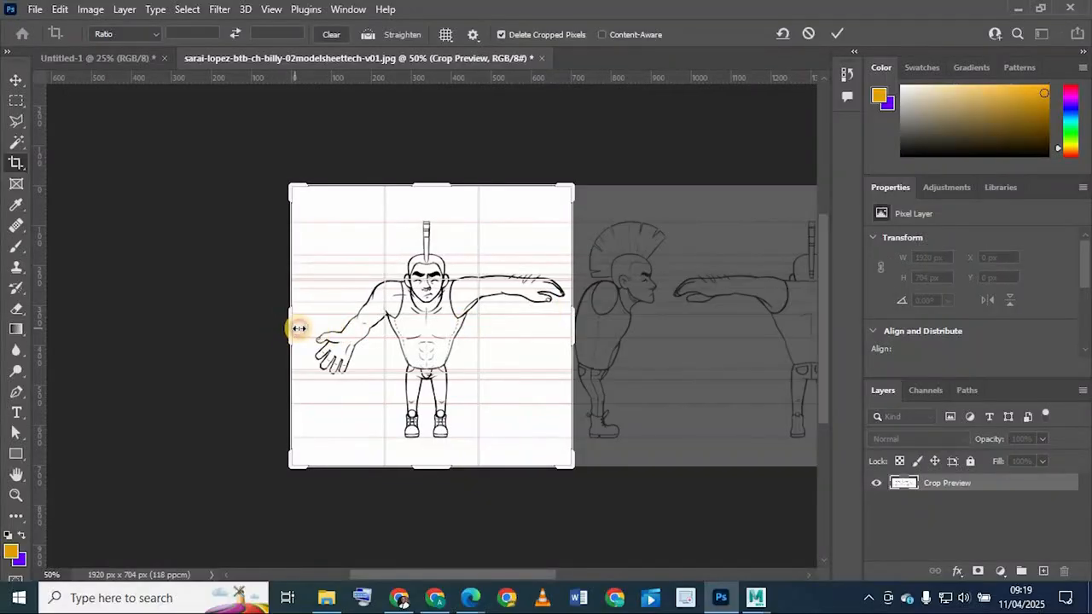
{"action": "left_click_drag", "start_coordinate": [298, 328], "coordinate": [239, 328]}
{"action": "key", "text": "Return"}
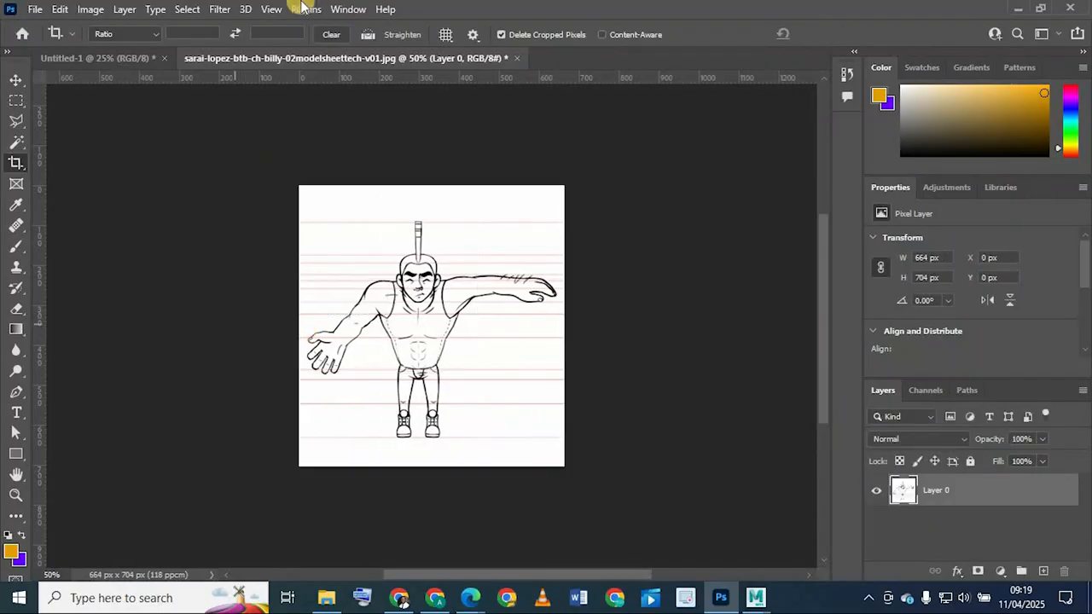
Step: Export the cropped front view as a JPG named "FRONT VIE" in the Downloads folder
{"action": "left_click", "coordinate": [34, 10]}
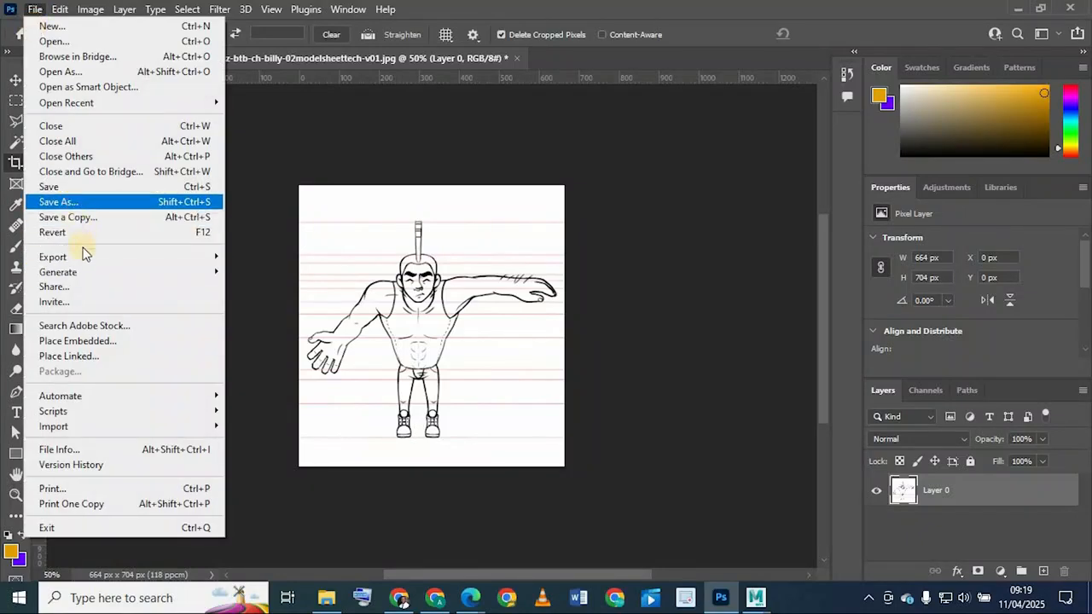
{"action": "mouse_move", "coordinate": [87, 256]}
{"action": "left_click", "coordinate": [310, 277]}
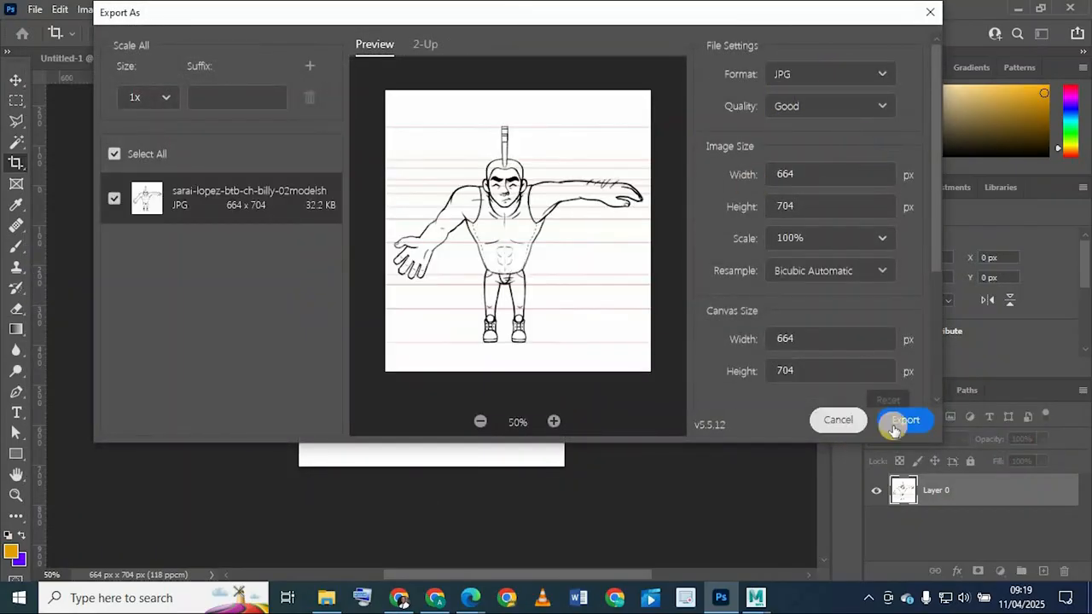
{"action": "key", "text": "Return"}
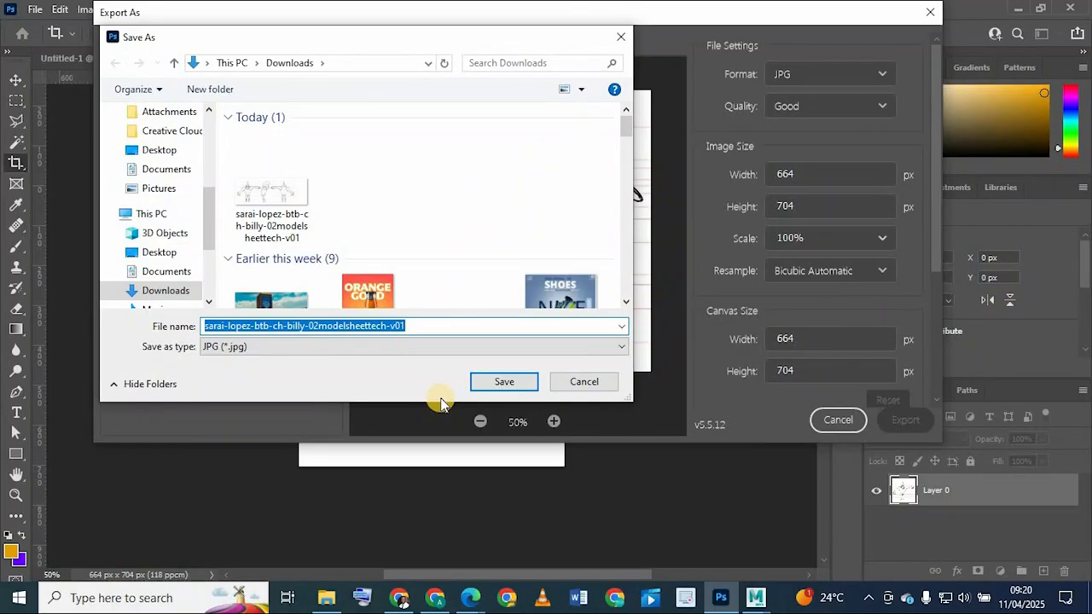
{"action": "type", "text": "FRONT VIE"}
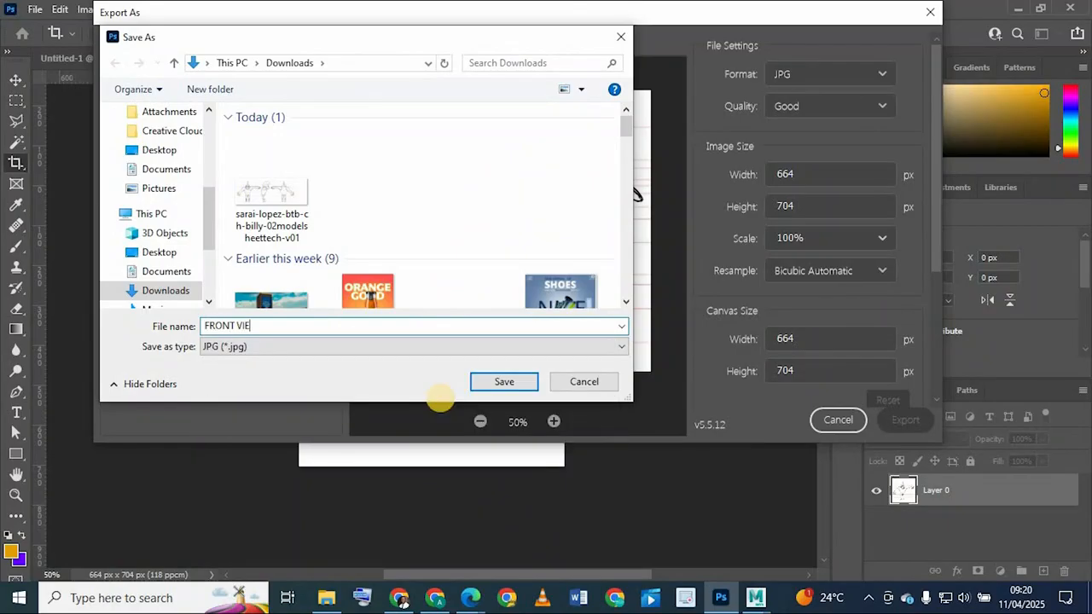
{"action": "left_click", "coordinate": [504, 382]}
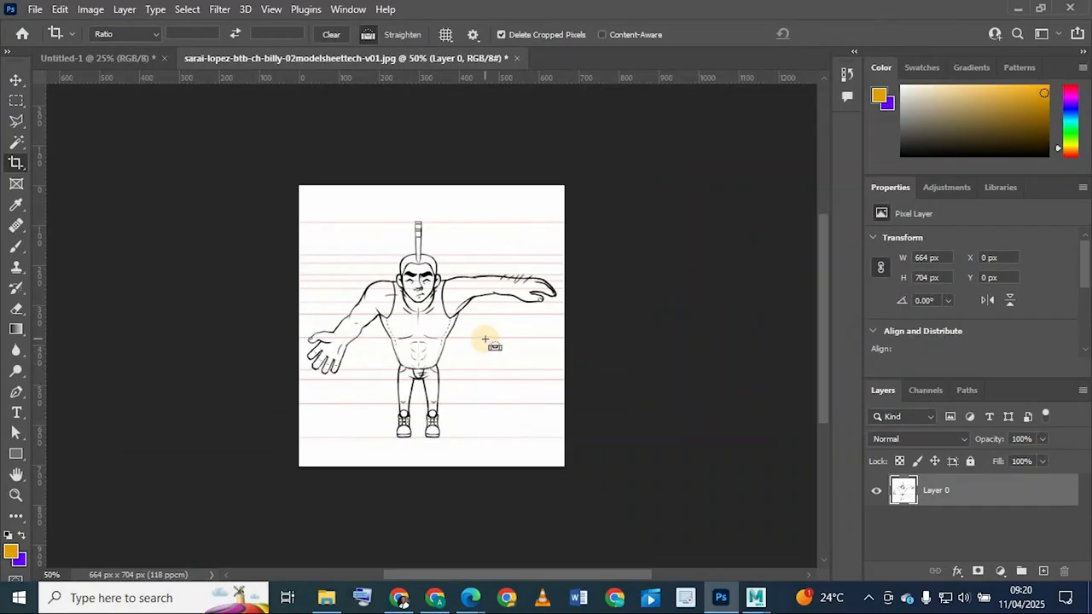
Step: Undo the front view crop and crop the model sheet to the side view only, about 264 x 704 px
{"action": "key", "text": "ctrl+z"}
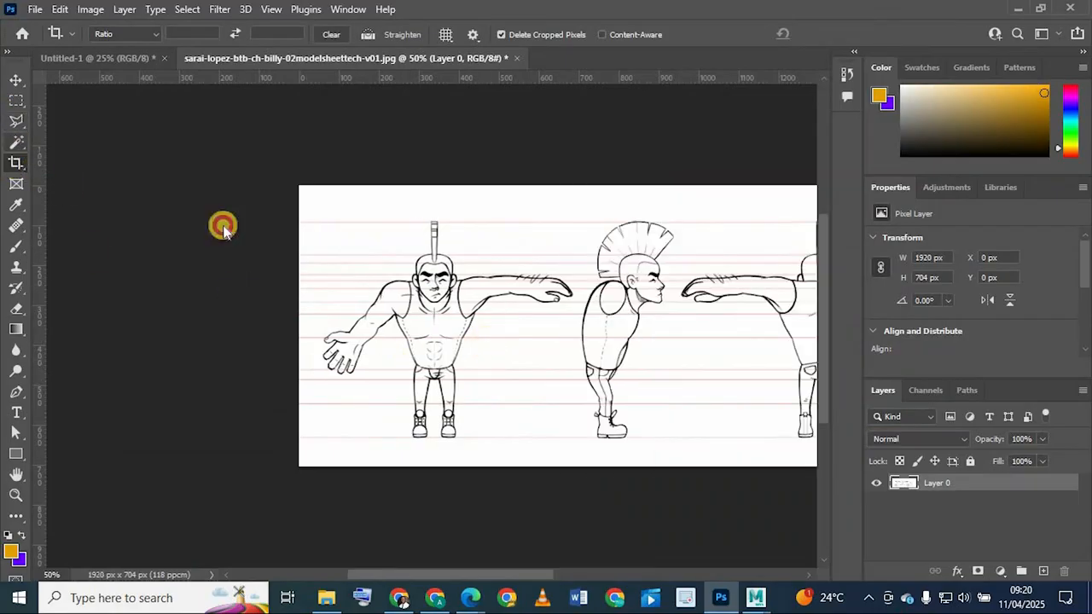
{"action": "left_click", "coordinate": [223, 228]}
{"action": "left_click_drag", "start_coordinate": [297, 329], "coordinate": [436, 325]}
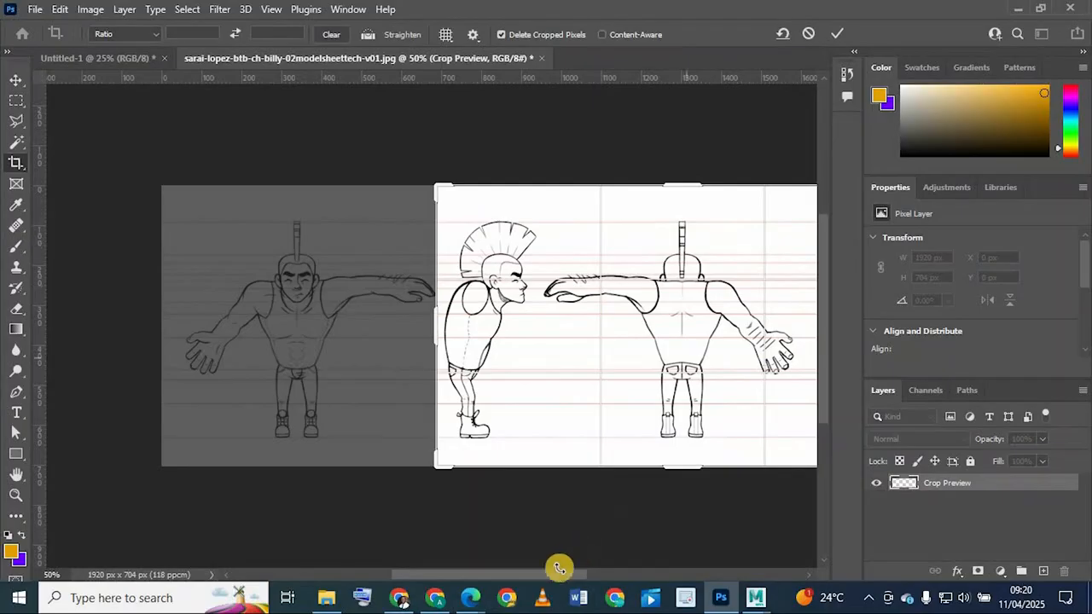
{"action": "left_click_drag", "start_coordinate": [544, 578], "coordinate": [591, 578]}
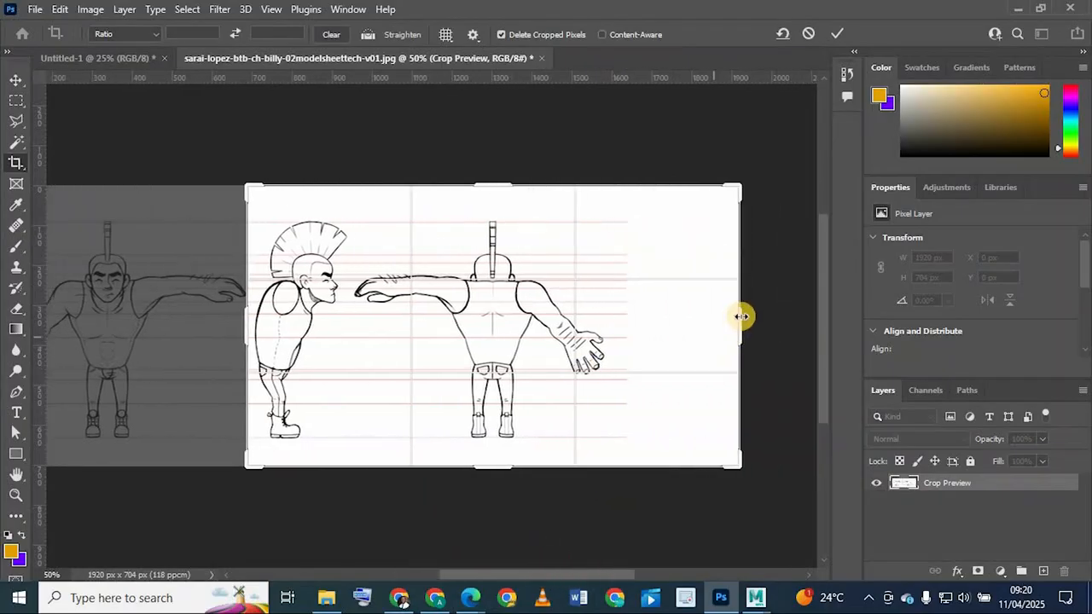
{"action": "left_click_drag", "start_coordinate": [741, 316], "coordinate": [547, 319]}
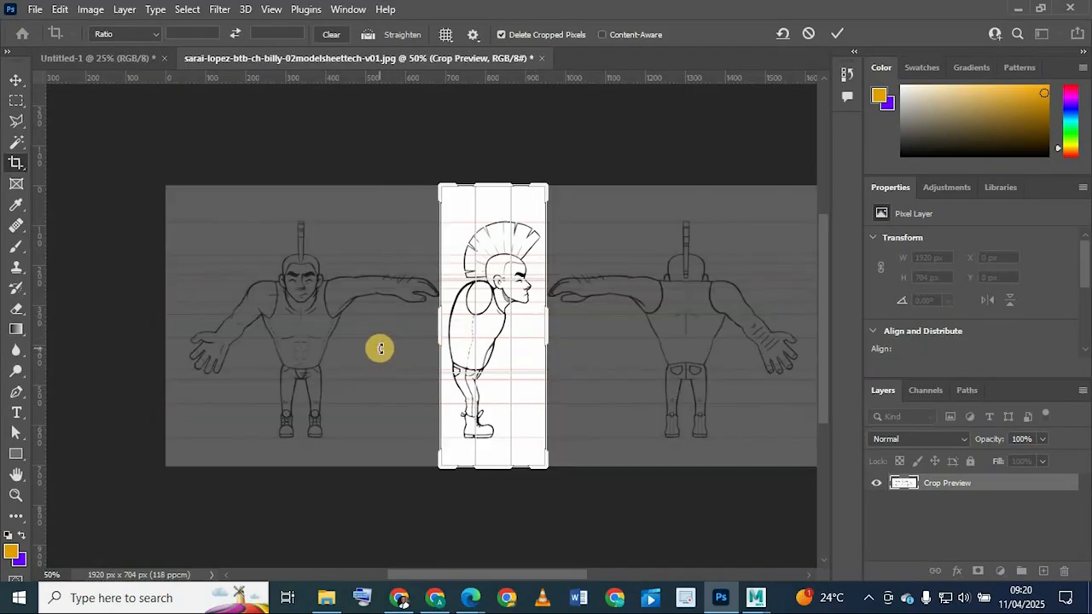
{"action": "key", "text": "Return"}
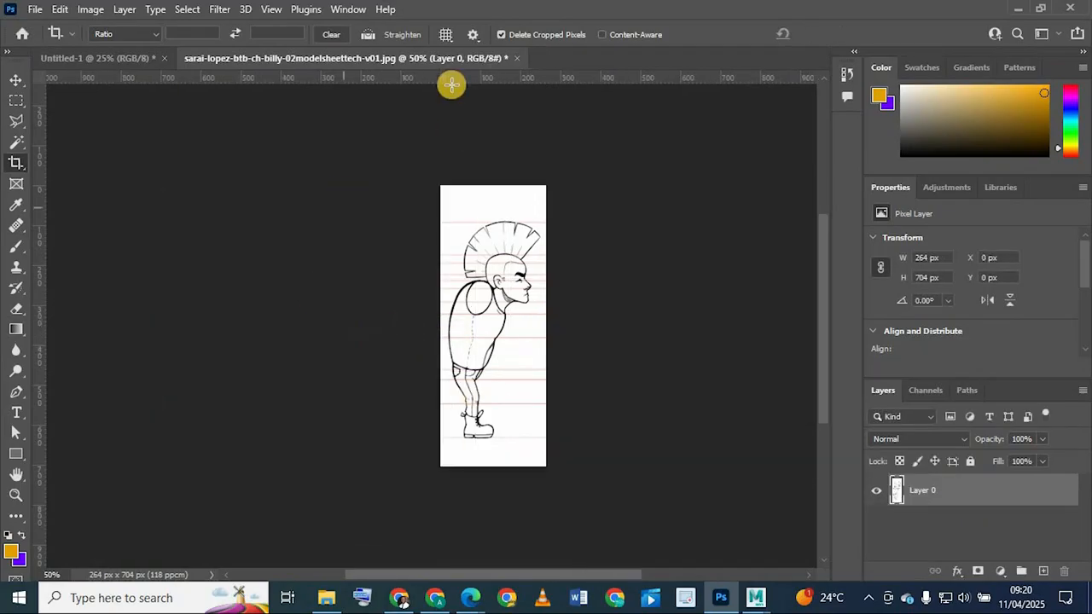
Step: Export the cropped side view as a JPG named "SIDE VIE" in the Downloads folder
{"action": "left_click", "coordinate": [34, 9]}
{"action": "mouse_move", "coordinate": [103, 257]}
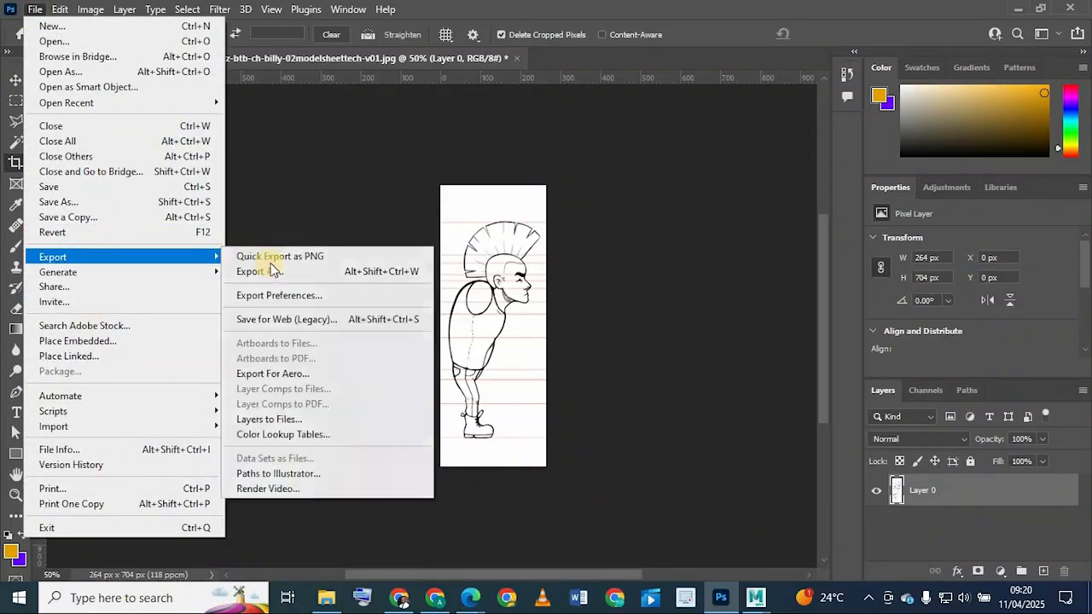
{"action": "left_click", "coordinate": [271, 270]}
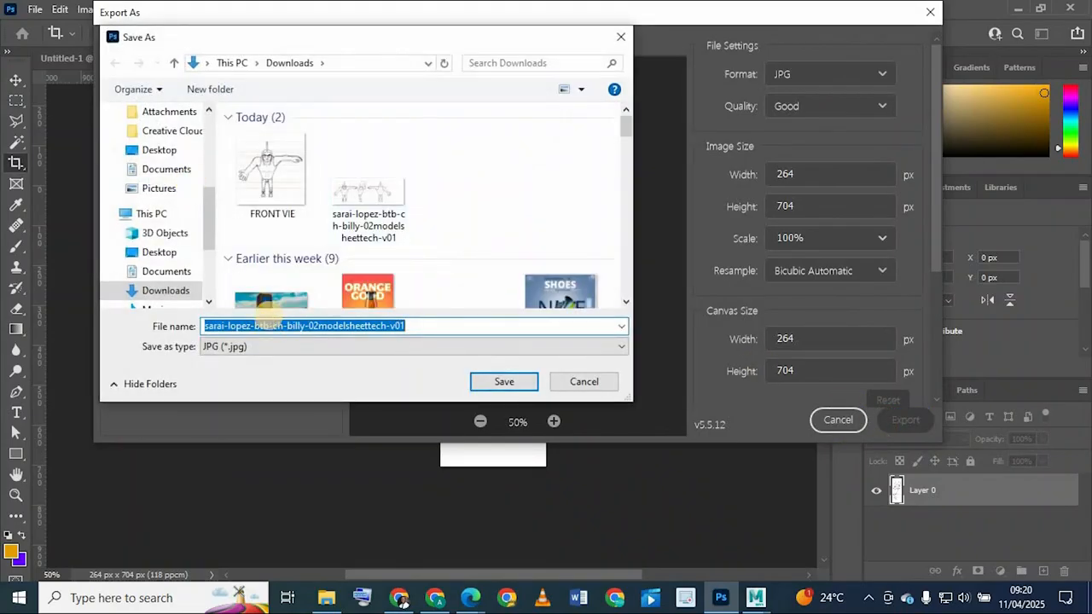
{"action": "type", "text": "SIDE VIE"}
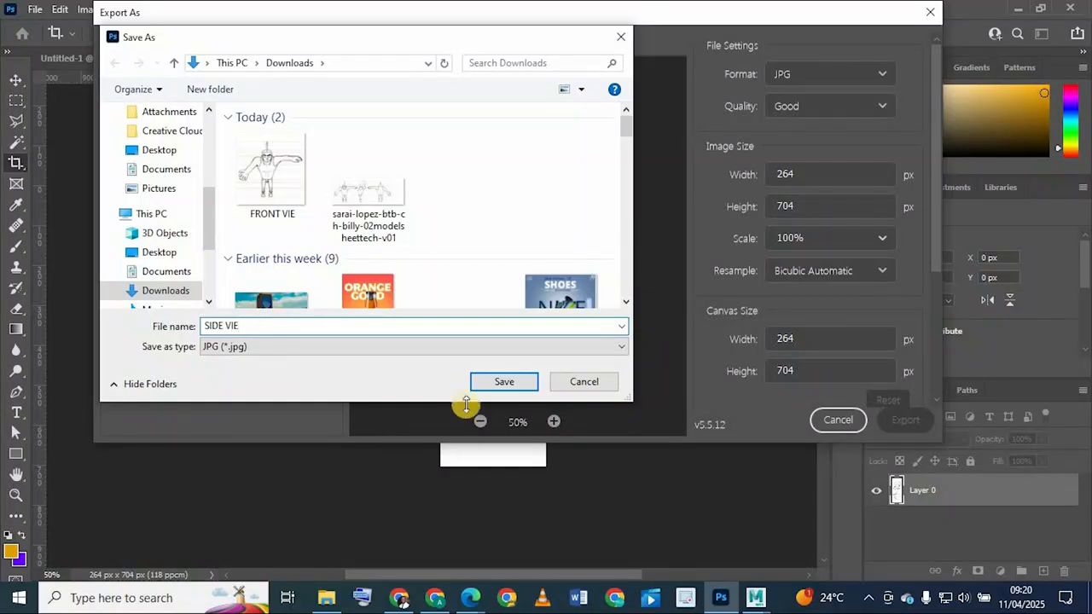
{"action": "left_click", "coordinate": [492, 385]}
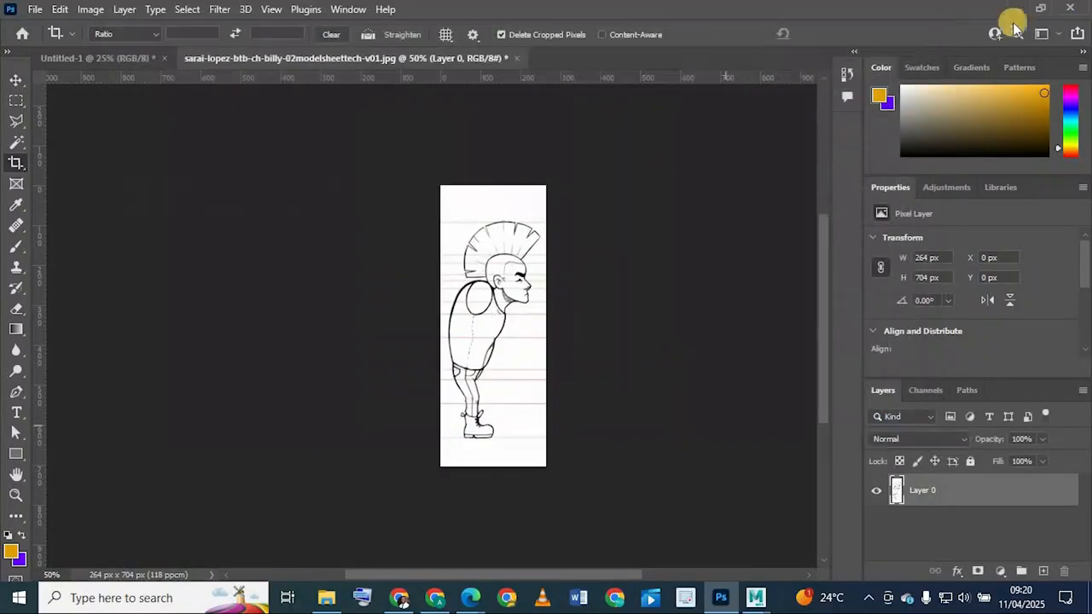
Step: Switch to Maya and save the empty scene on the Desktop as "MODEL SHEEET TAKE 1" in Maya Binary format
{"action": "left_click", "coordinate": [1013, 8]}
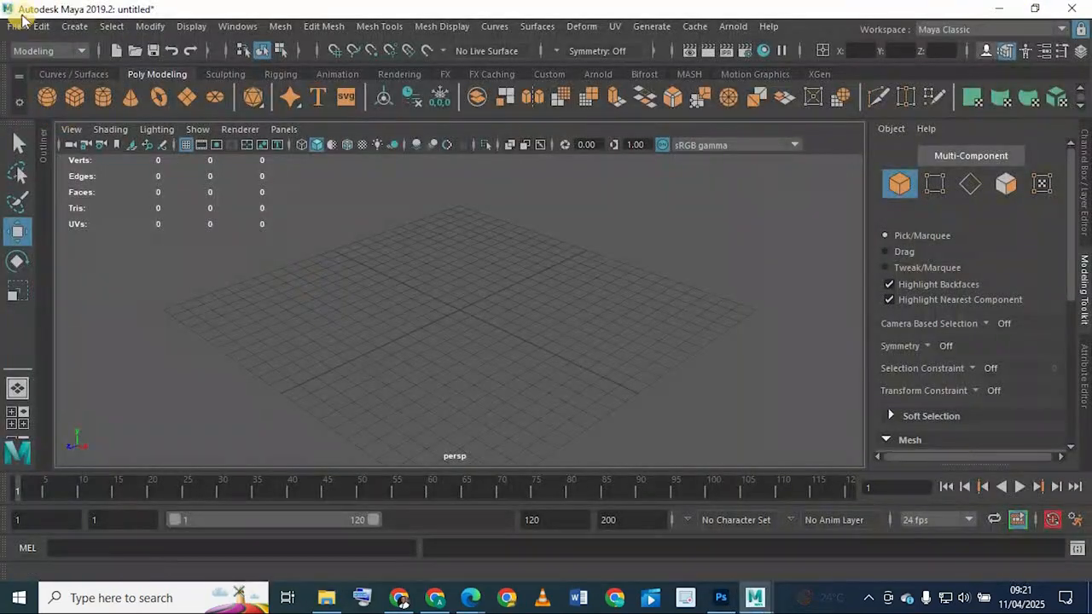
{"action": "left_click", "coordinate": [18, 28]}
{"action": "left_click", "coordinate": [75, 105]}
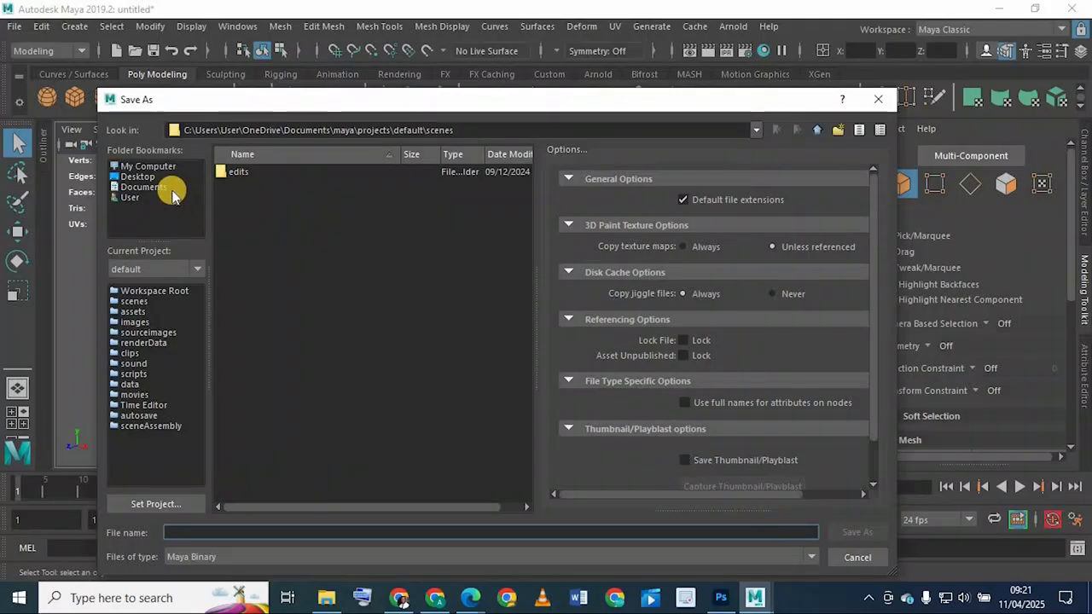
{"action": "left_click", "coordinate": [143, 176]}
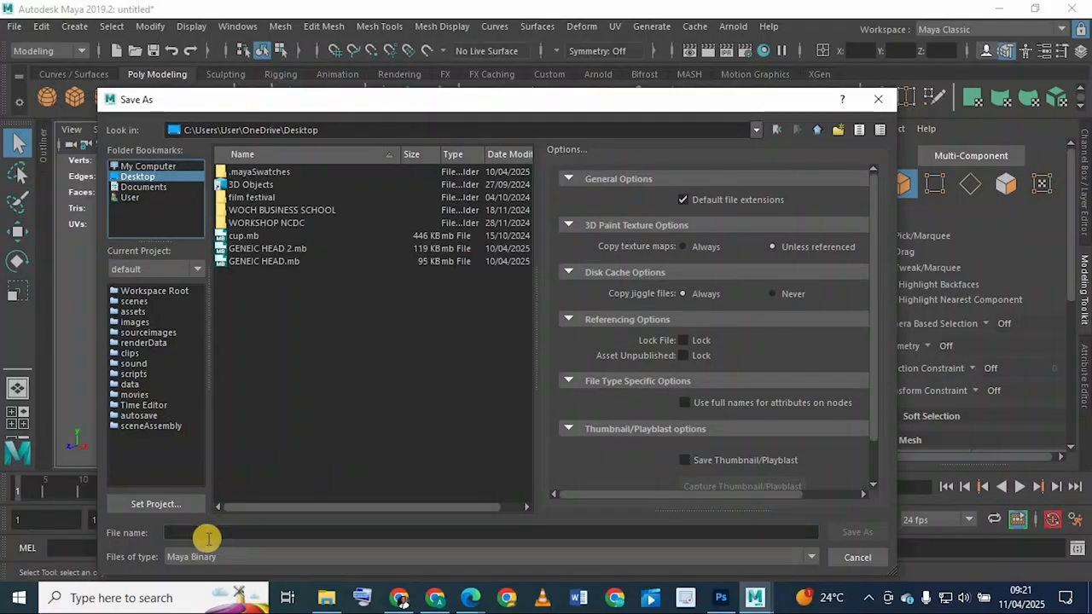
{"action": "left_click", "coordinate": [206, 534]}
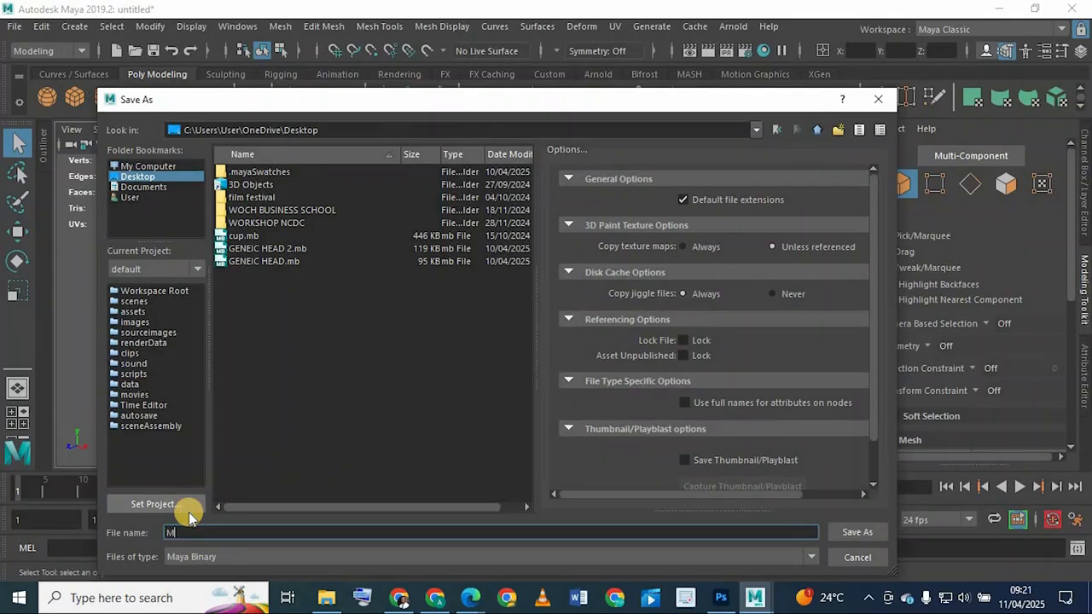
{"action": "type", "text": "MODEL SG"}
{"action": "key", "text": "BackSpace"}
{"action": "type", "text": "HEEET"}
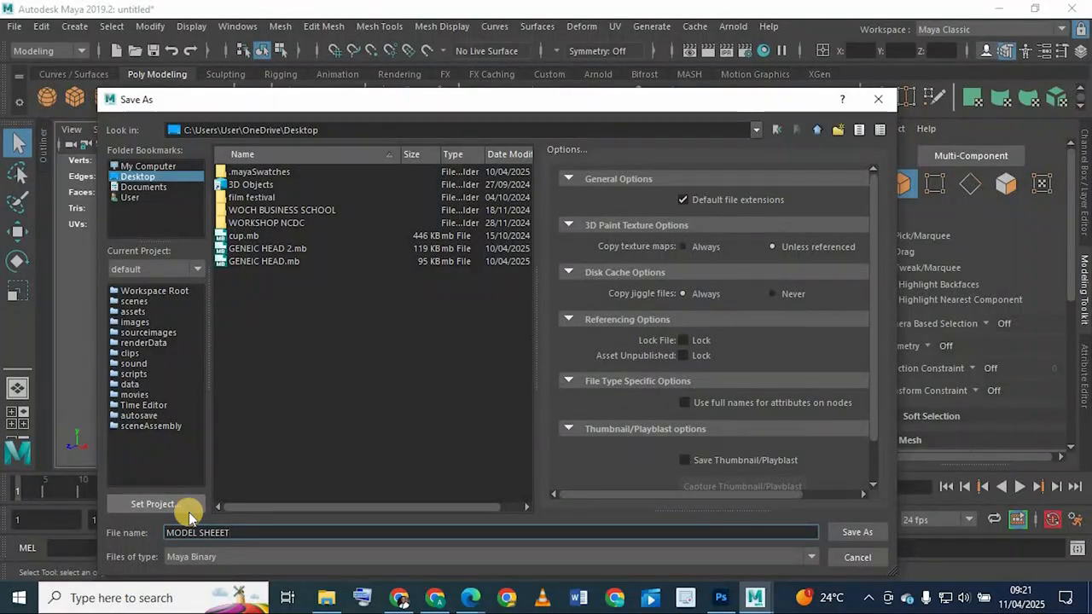
{"action": "key", "text": "BackSpace"}
{"action": "key", "text": "BackSpace"}
{"action": "key", "text": "BackSpace"}
{"action": "type", "text": "EET TAKE 1"}
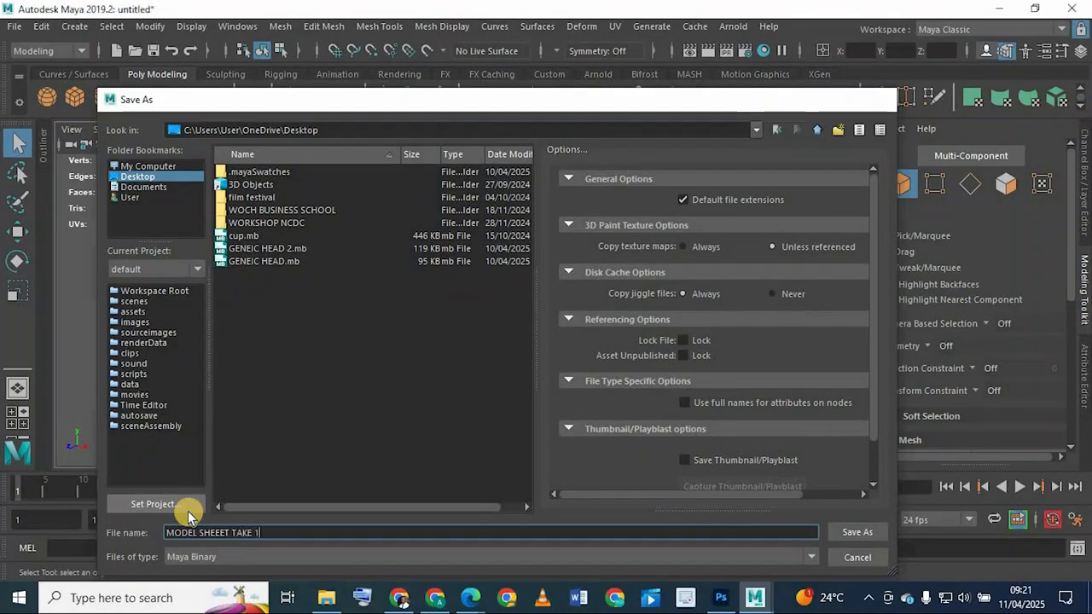
{"action": "key", "text": "Return"}
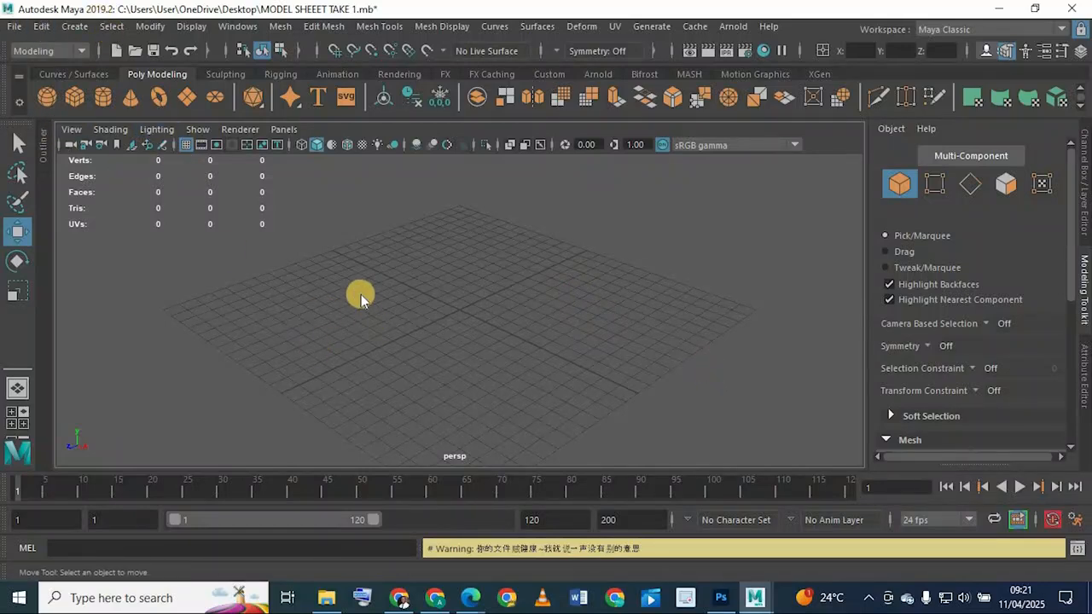
Step: Maximize the side view and start importing an image plane into it, browsing to the user's Downloads folder
{"action": "key", "text": "space"}
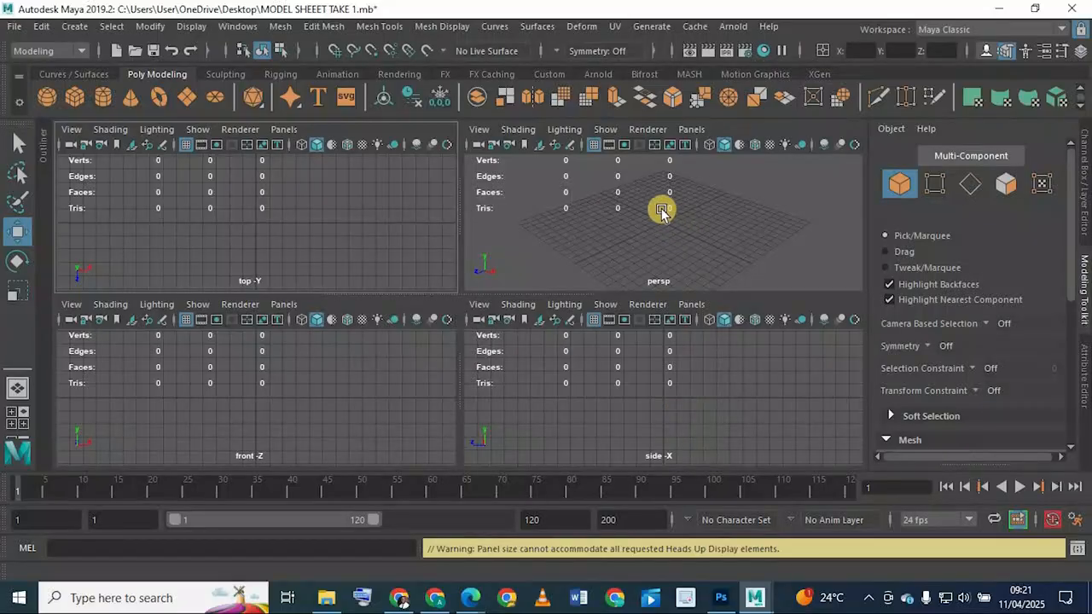
{"action": "mouse_move", "coordinate": [715, 204]}
{"action": "left_mouse_down", "text": "alt"}
{"action": "mouse_move", "coordinate": [732, 205]}
{"action": "mouse_move", "coordinate": [715, 210]}
{"action": "left_mouse_up", "text": "alt"}
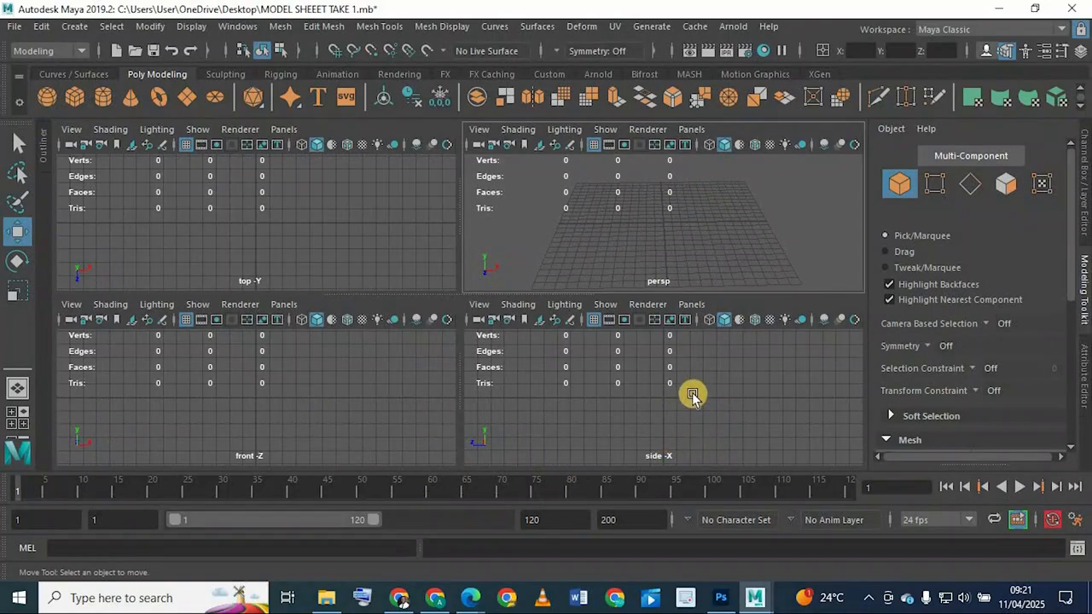
{"action": "key", "text": "space"}
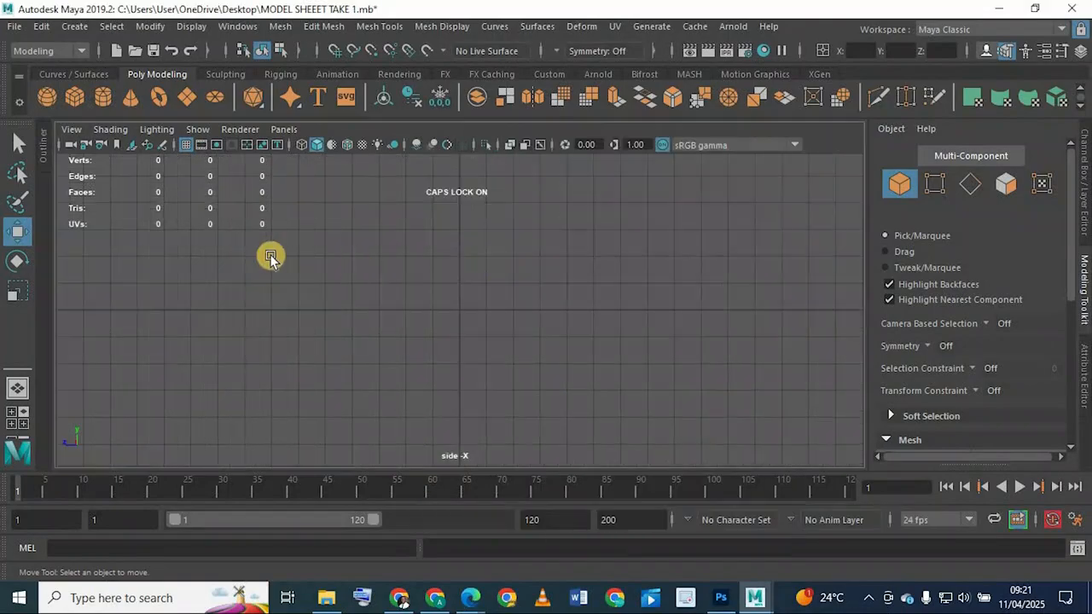
{"action": "left_click", "coordinate": [70, 130]}
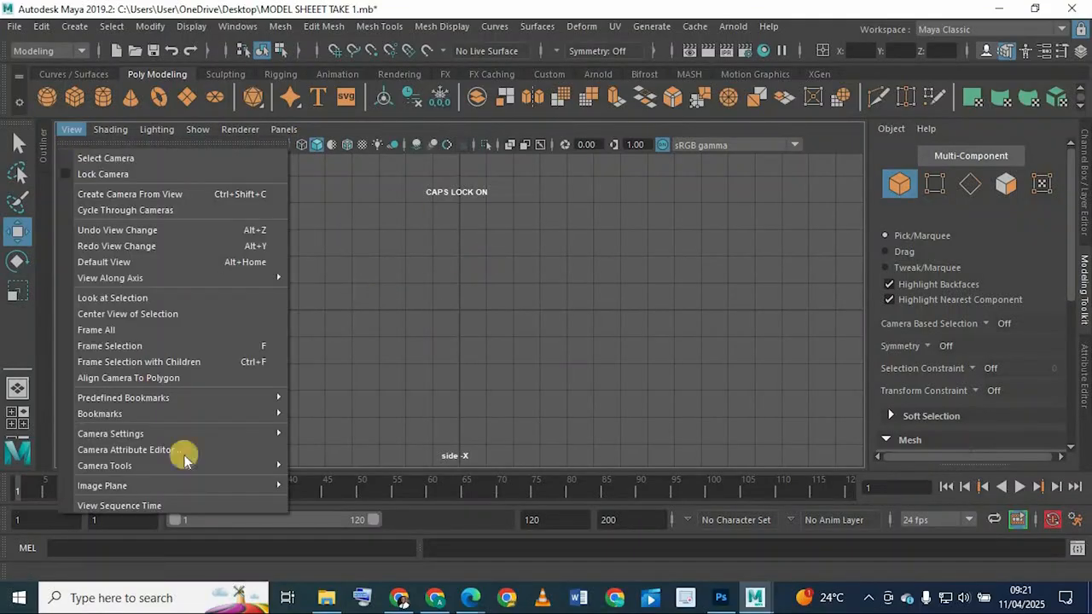
{"action": "mouse_move", "coordinate": [168, 486]}
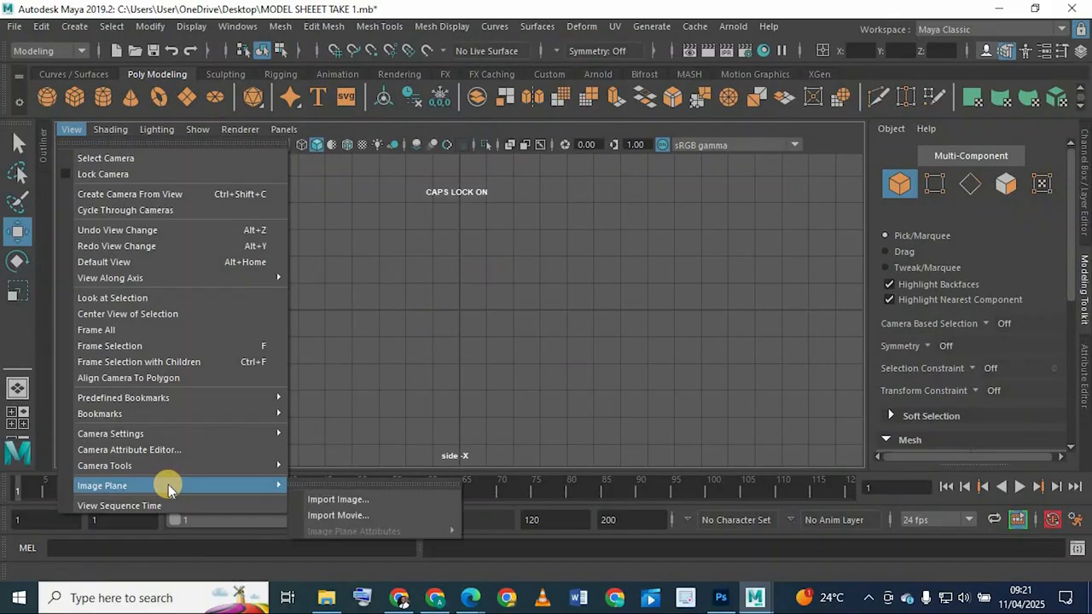
{"action": "left_click", "coordinate": [335, 500]}
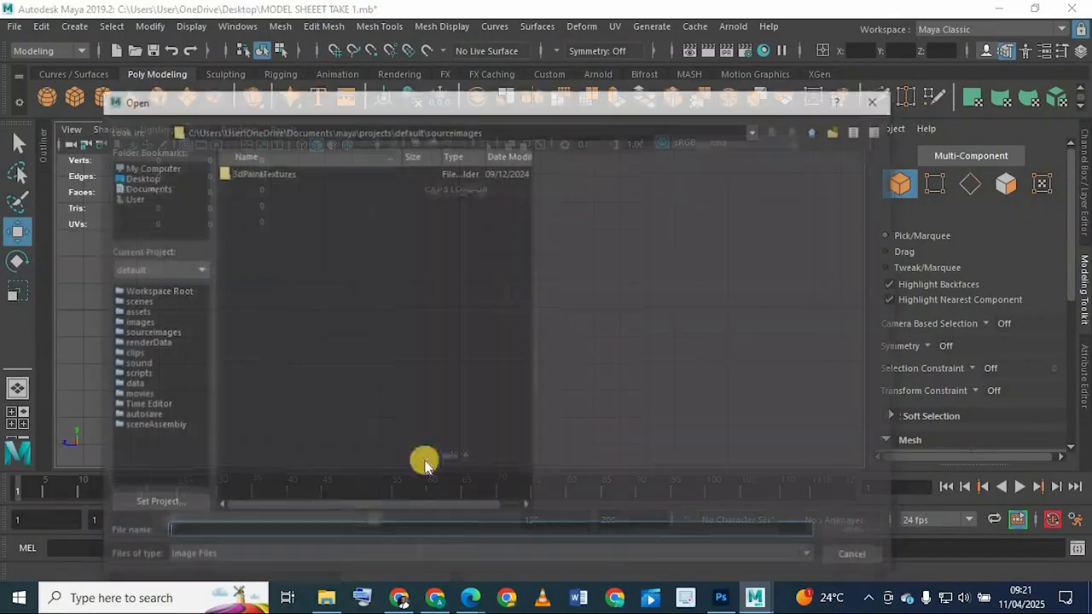
{"action": "left_click", "coordinate": [132, 197]}
{"action": "double_click", "coordinate": [248, 261]}
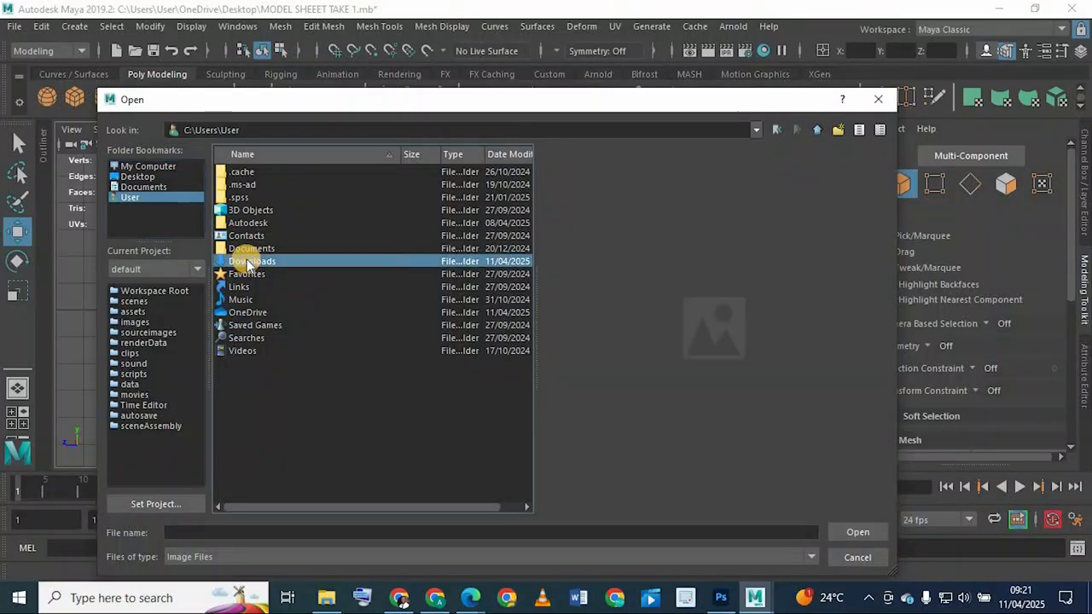
Step: Load SIDE VIE.jpg as the side view's image plane and return to the four-view layout
{"action": "scroll", "coordinate": [294, 388], "scroll_direction": "down", "scroll_amount": 5}
{"action": "scroll", "coordinate": [298, 393], "scroll_direction": "down", "scroll_amount": 20}
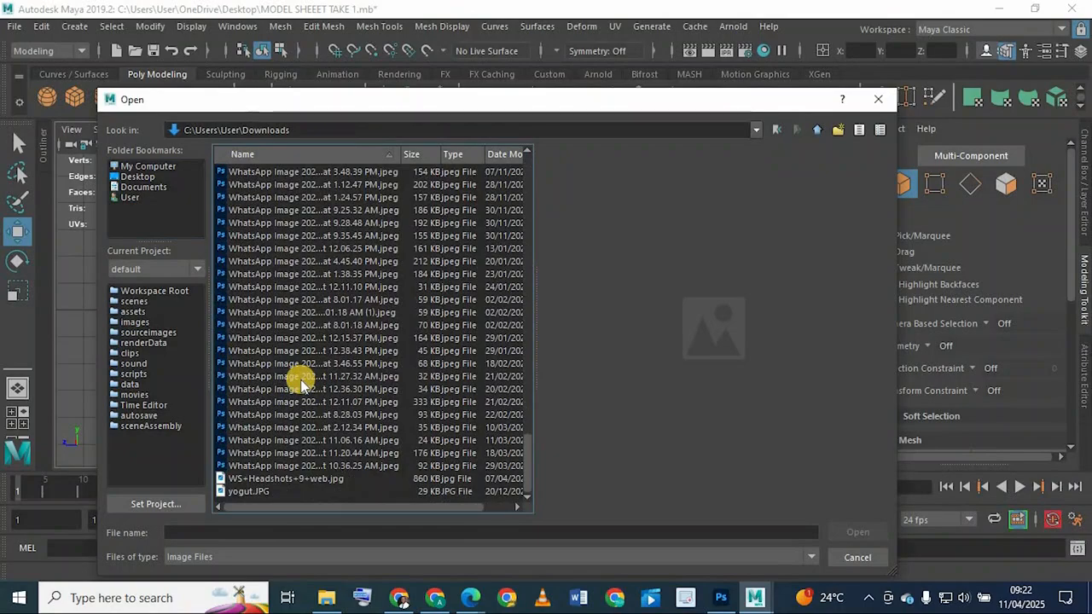
{"action": "scroll", "coordinate": [301, 359], "scroll_direction": "up", "scroll_amount": 7}
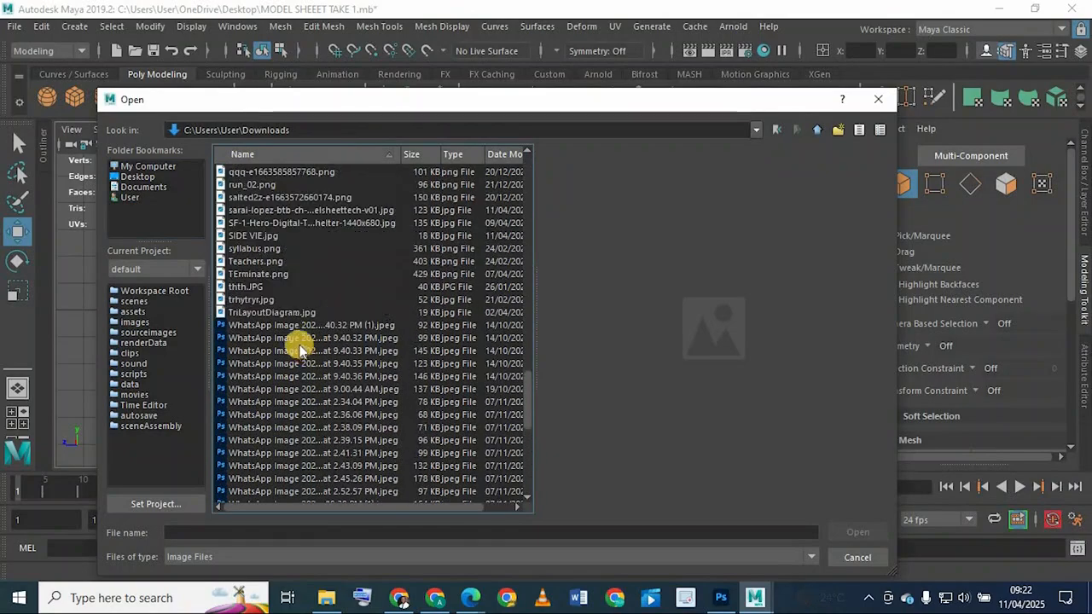
{"action": "left_click", "coordinate": [268, 313]}
{"action": "key", "text": "Up"}
{"action": "key", "text": "Up"}
{"action": "key", "text": "Up"}
{"action": "key", "text": "Up"}
{"action": "key", "text": "Up"}
{"action": "key", "text": "Up"}
{"action": "key", "text": "Up"}
{"action": "key", "text": "Up"}
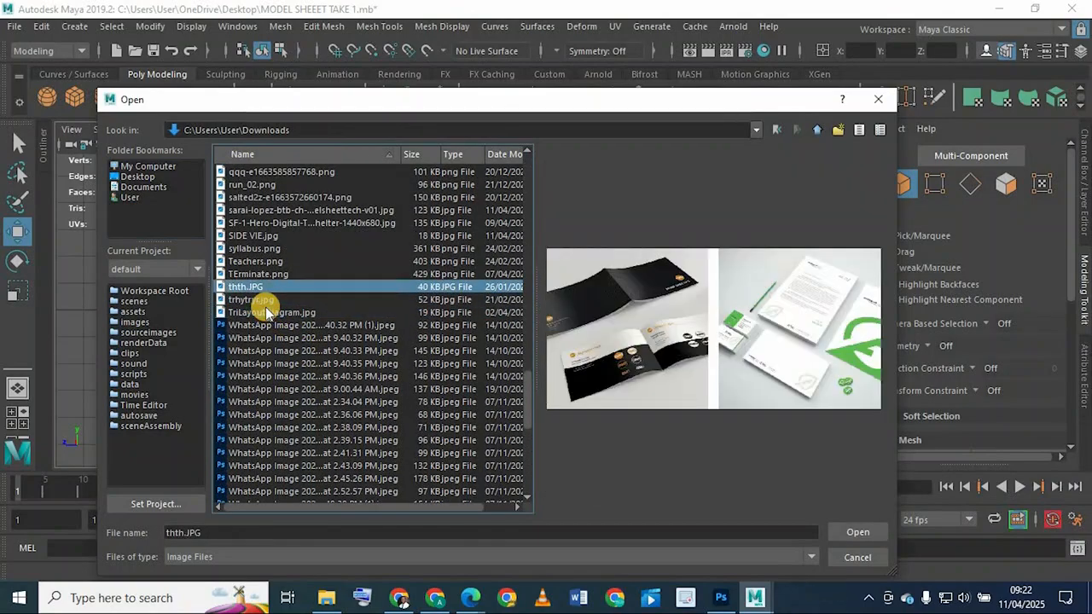
{"action": "key", "text": "Down"}
{"action": "key", "text": "Down"}
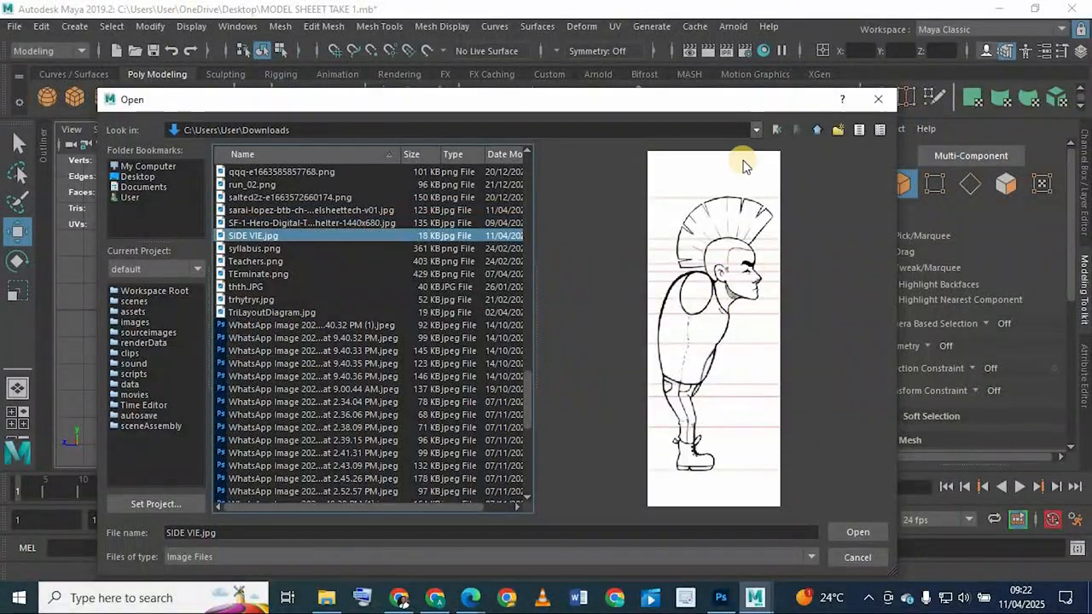
{"action": "left_click_drag", "start_coordinate": [605, 577], "coordinate": [674, 114]}
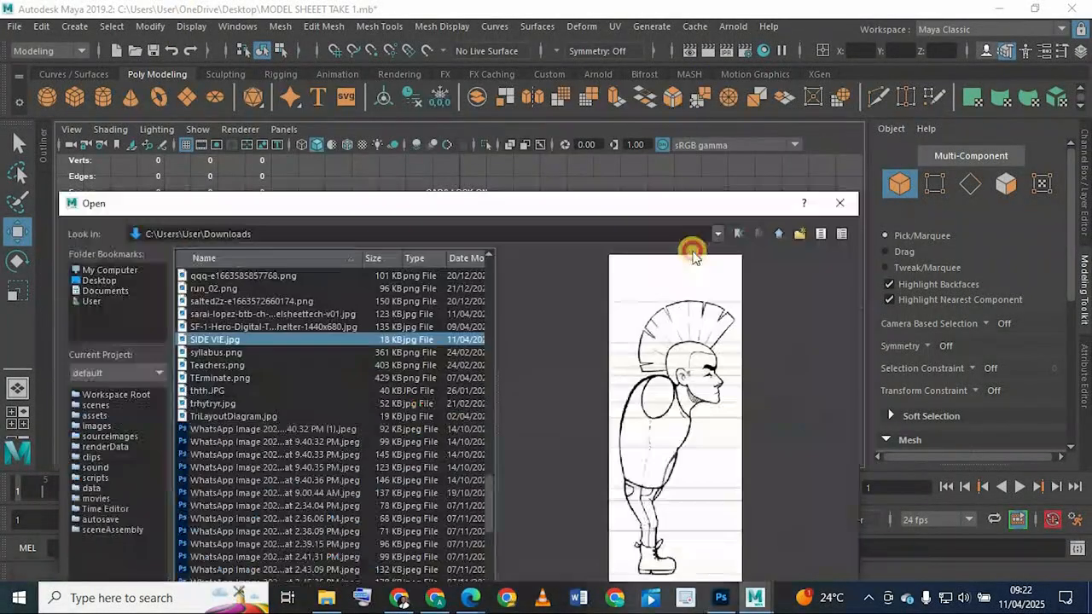
{"action": "left_click", "coordinate": [843, 542]}
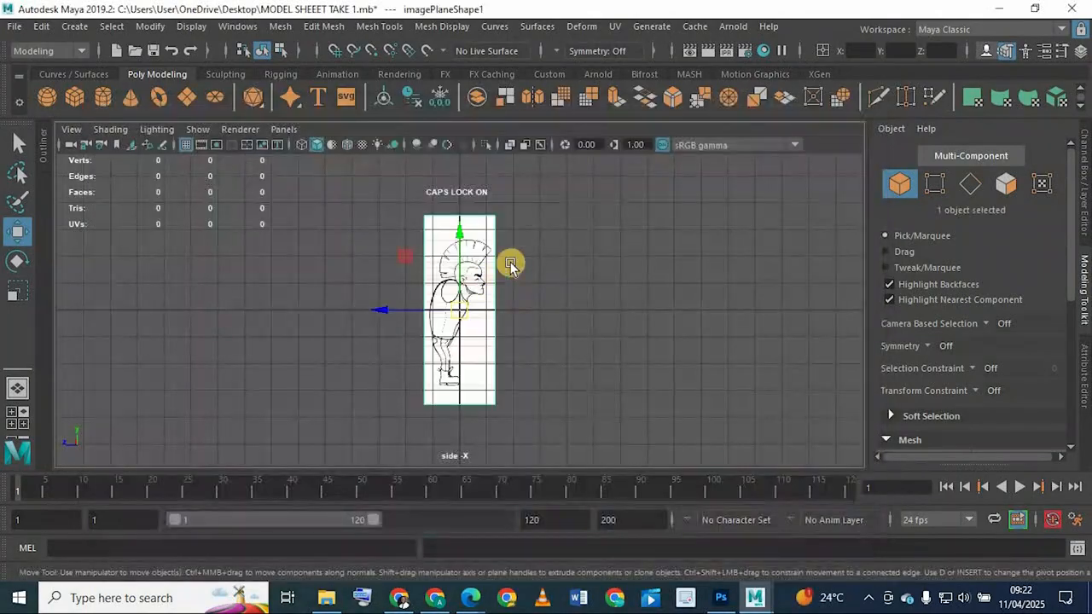
{"action": "key", "text": "space"}
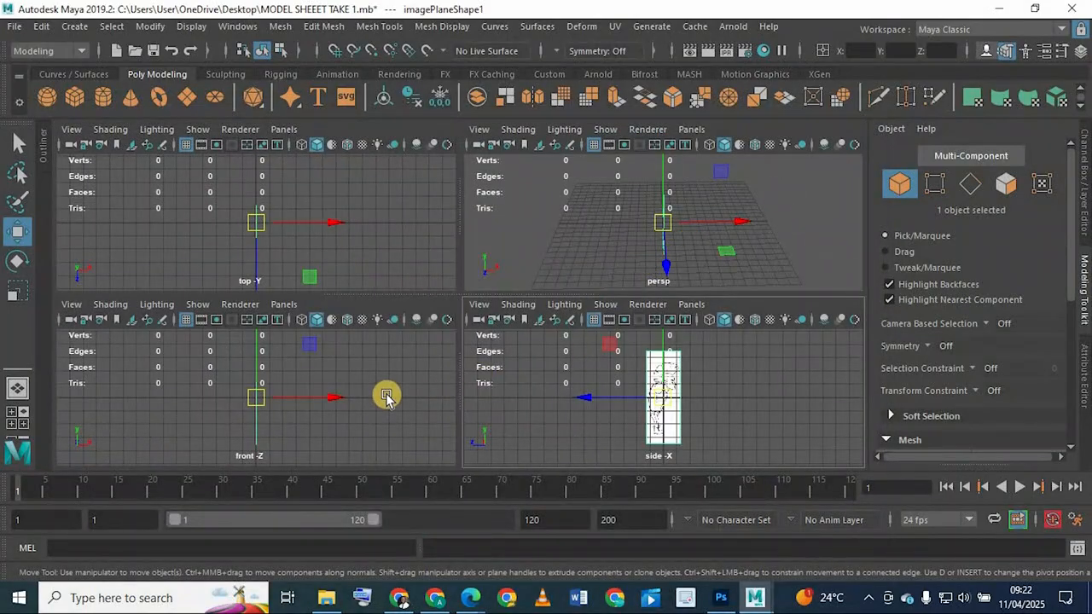
Step: Maximize the front view and start importing an image plane into it, browsing to the user's Downloads folder
{"action": "key", "text": "space"}
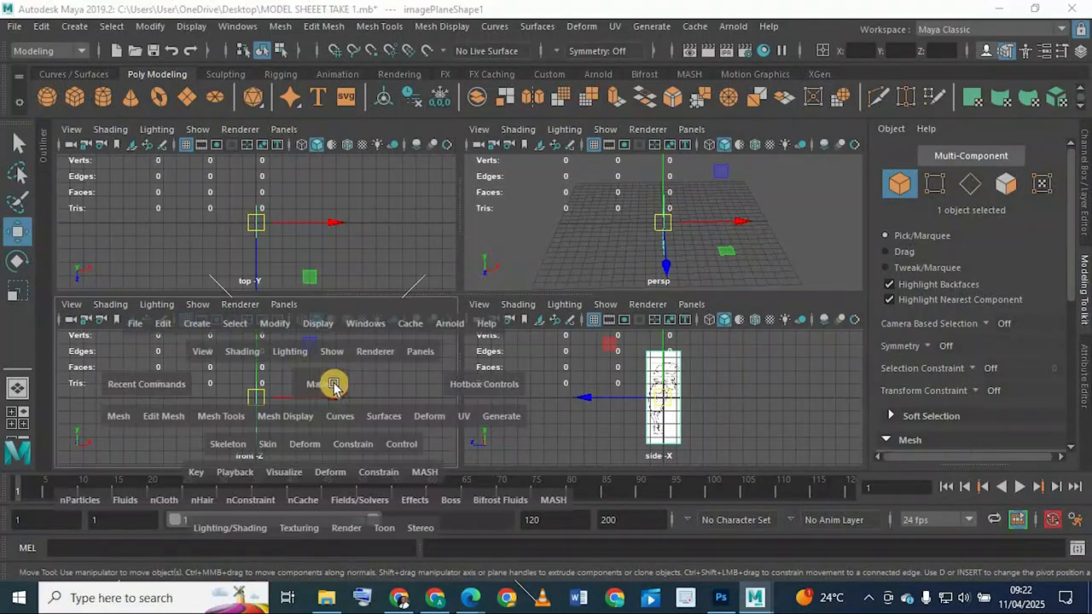
{"action": "left_click", "coordinate": [239, 324]}
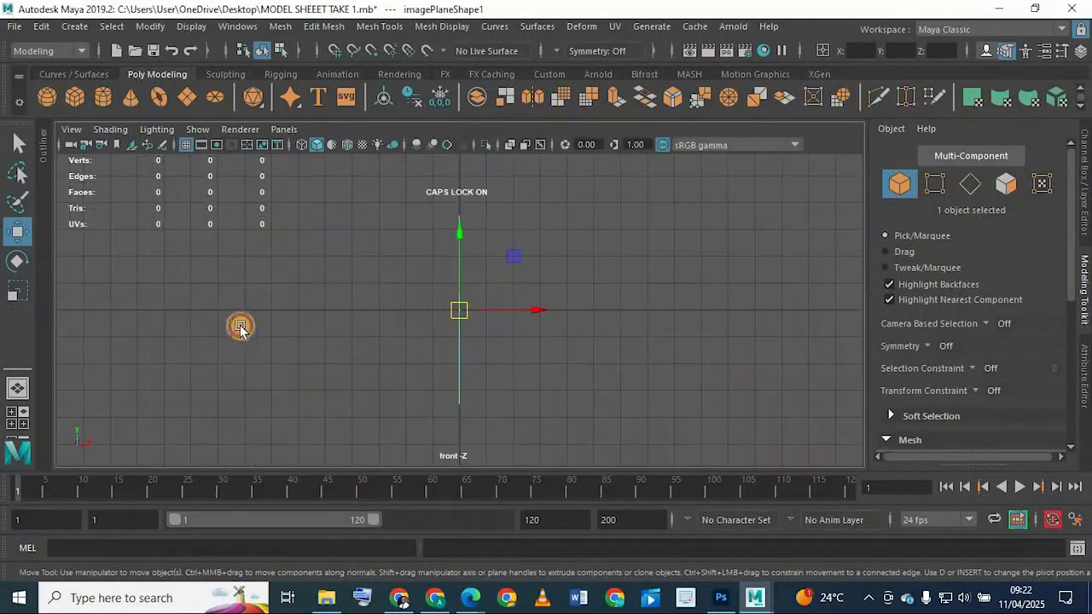
{"action": "left_click", "coordinate": [72, 129]}
{"action": "mouse_move", "coordinate": [253, 494]}
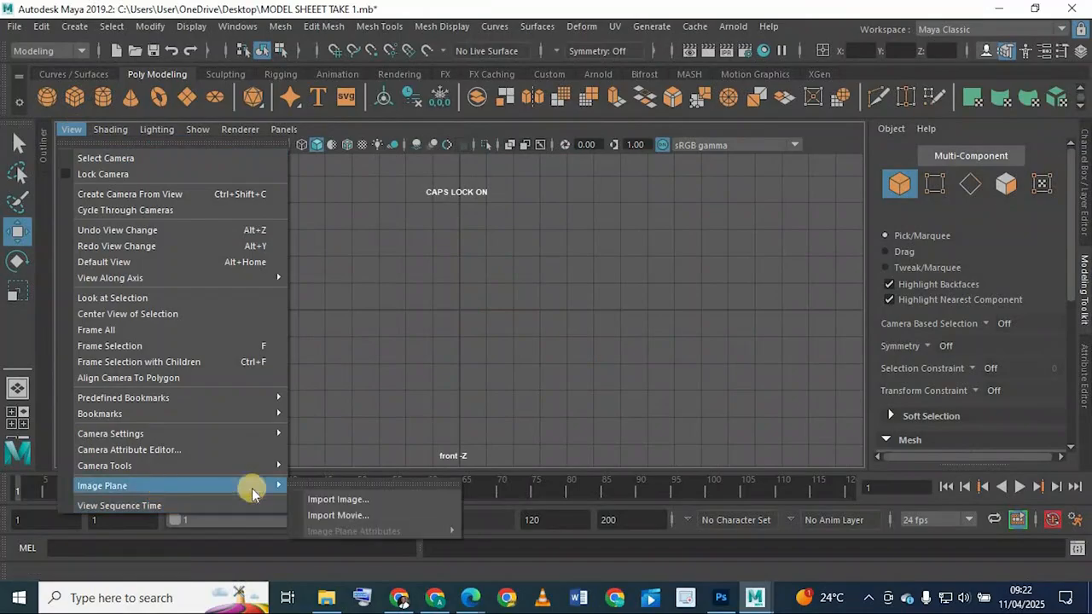
{"action": "left_click", "coordinate": [341, 503]}
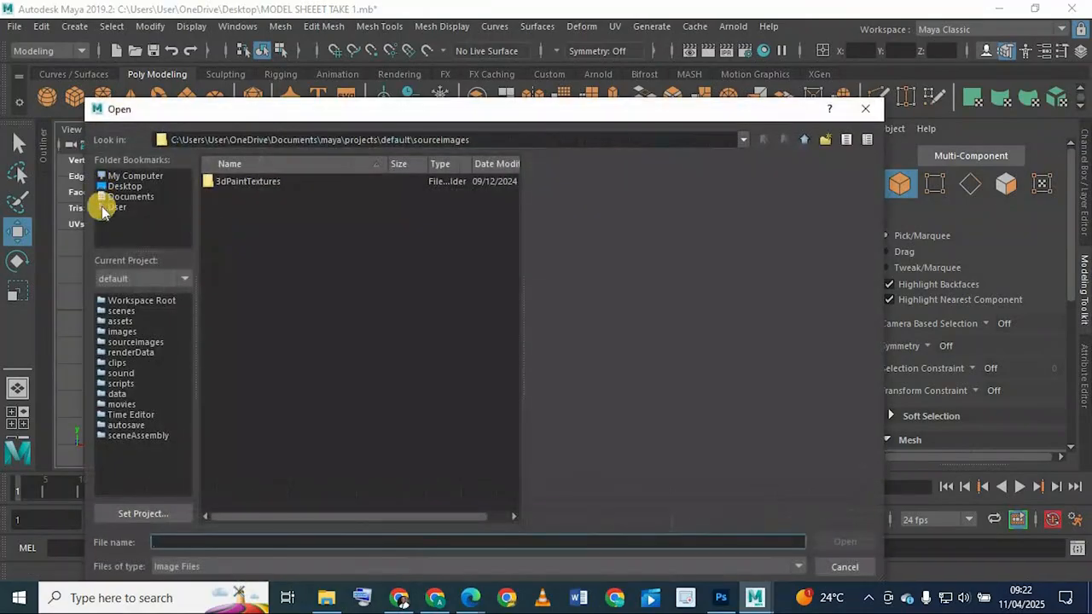
{"action": "left_click", "coordinate": [117, 207]}
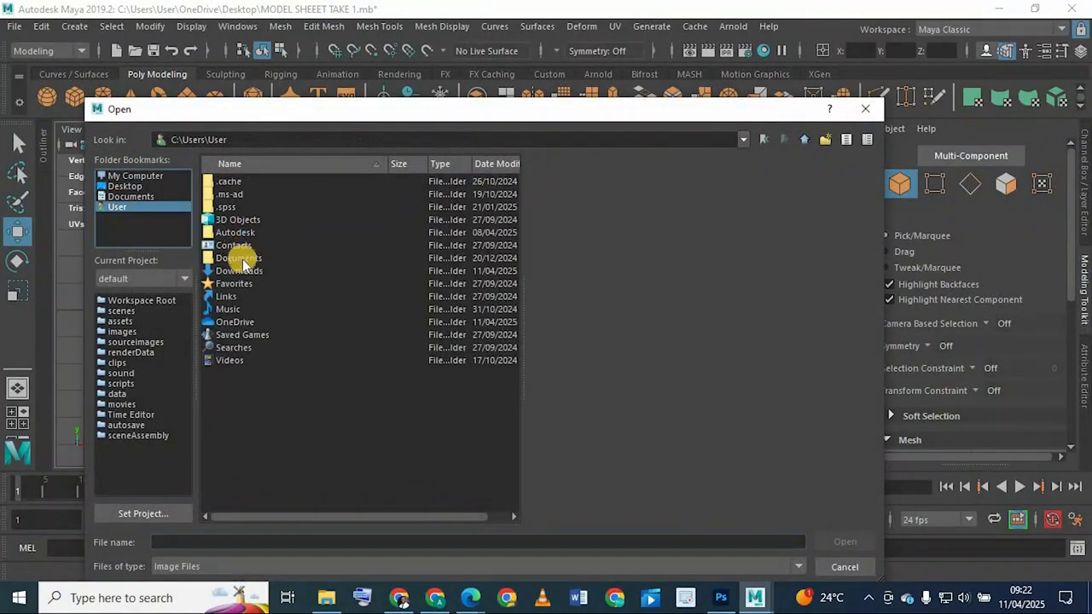
{"action": "double_click", "coordinate": [237, 272]}
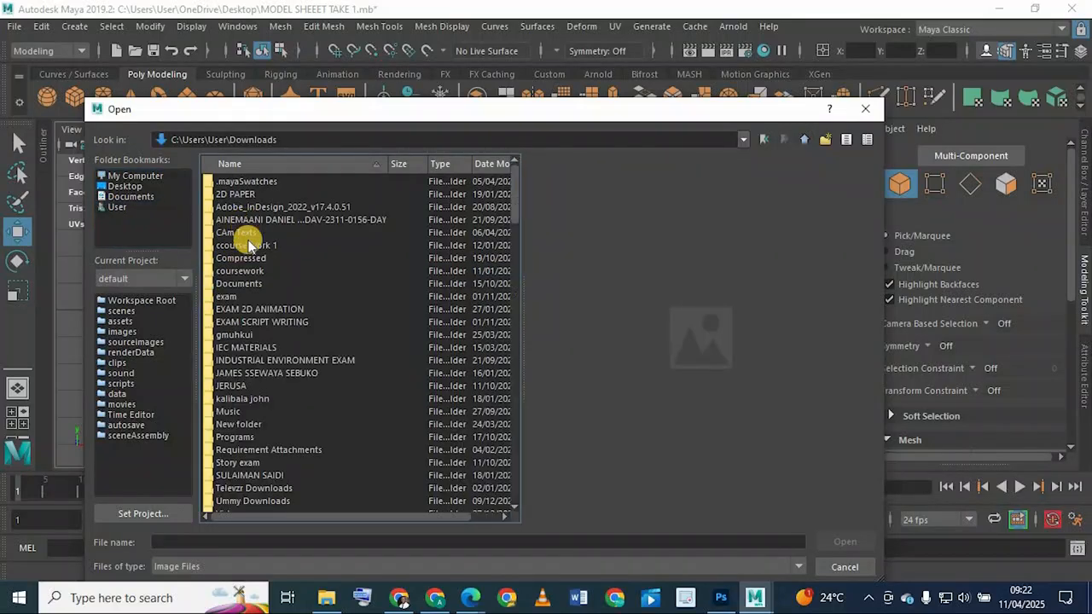
Step: Find FRONT VIE.jpg in the Downloads folder and load it as the front view's image plane
{"action": "scroll", "coordinate": [246, 246], "scroll_direction": "down", "scroll_amount": 11}
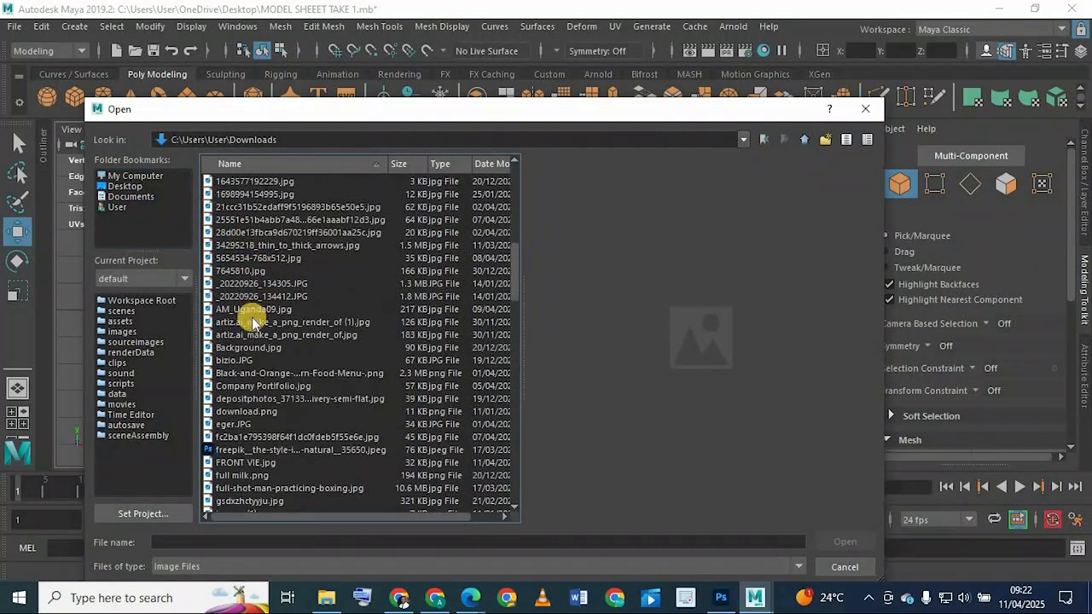
{"action": "scroll", "coordinate": [244, 250], "scroll_direction": "up", "scroll_amount": 3}
{"action": "left_click", "coordinate": [234, 240]}
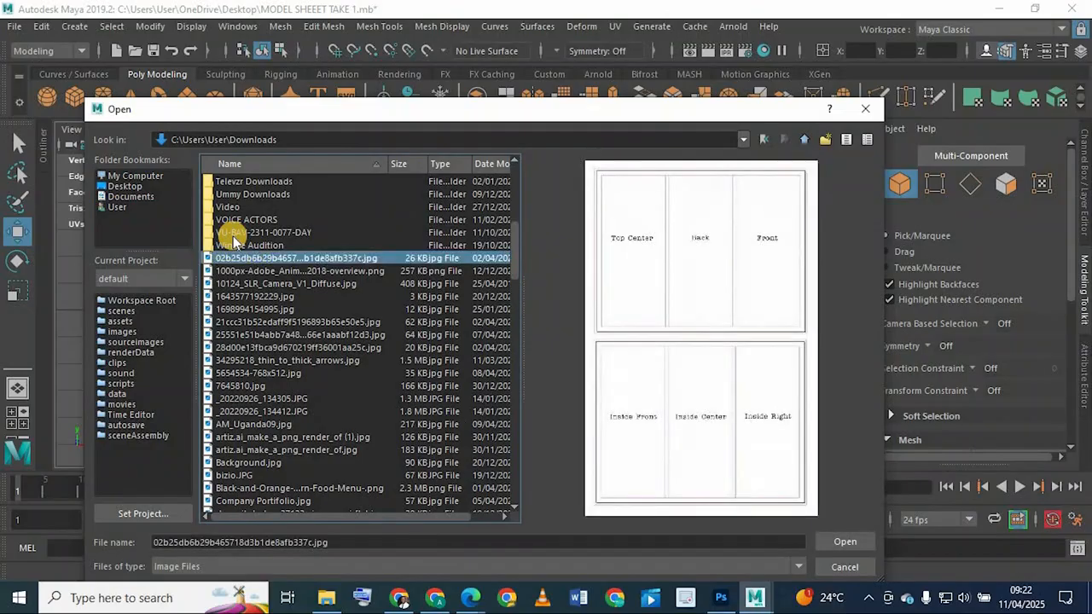
{"action": "key", "text": "Down"}
{"action": "key", "text": "Down"}
{"action": "key", "text": "Down"}
{"action": "key", "text": "Down"}
{"action": "key", "text": "Down"}
{"action": "key", "text": "Down"}
{"action": "key", "text": "Down"}
{"action": "key", "text": "Down"}
{"action": "key", "text": "Down"}
{"action": "key", "text": "Down"}
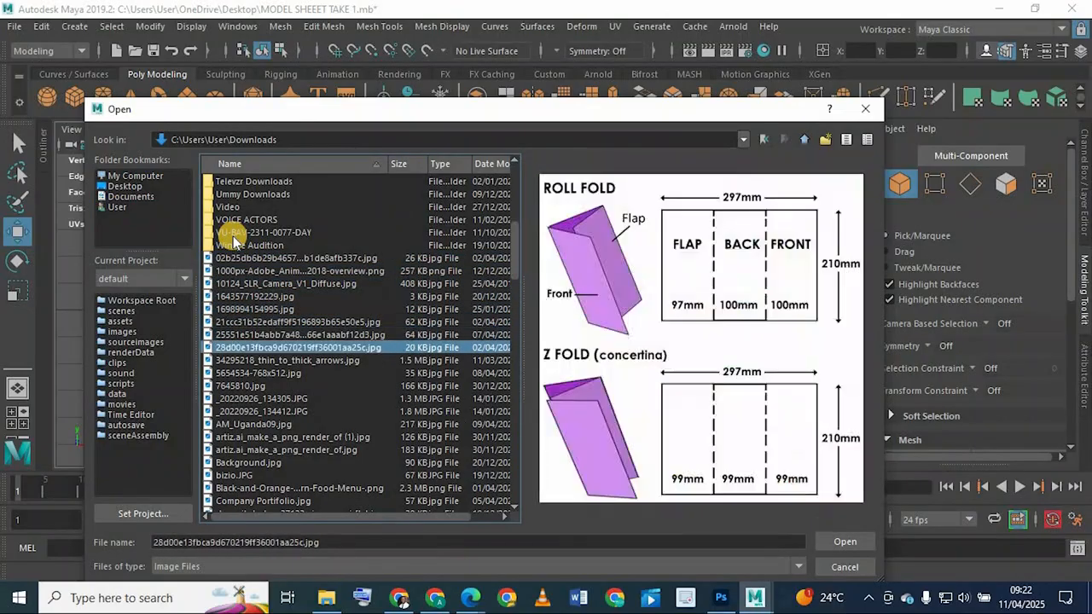
{"action": "key", "text": "Down"}
{"action": "key", "text": "Down"}
{"action": "key", "text": "Down"}
{"action": "key", "text": "Down"}
{"action": "key", "text": "Down"}
{"action": "key", "text": "Down"}
{"action": "key", "text": "Down"}
{"action": "key", "text": "Down"}
{"action": "key", "text": "Down"}
{"action": "key", "text": "Down"}
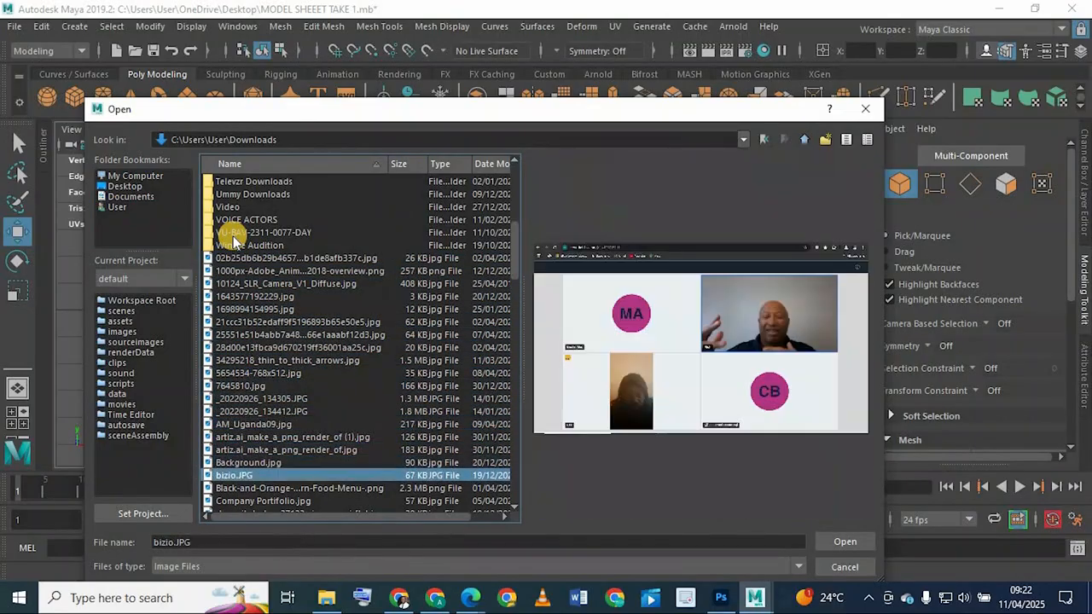
{"action": "key", "text": "Down"}
{"action": "key", "text": "Down"}
{"action": "key", "text": "Down"}
{"action": "key", "text": "Down"}
{"action": "key", "text": "Down"}
{"action": "key", "text": "Down"}
{"action": "key", "text": "Down"}
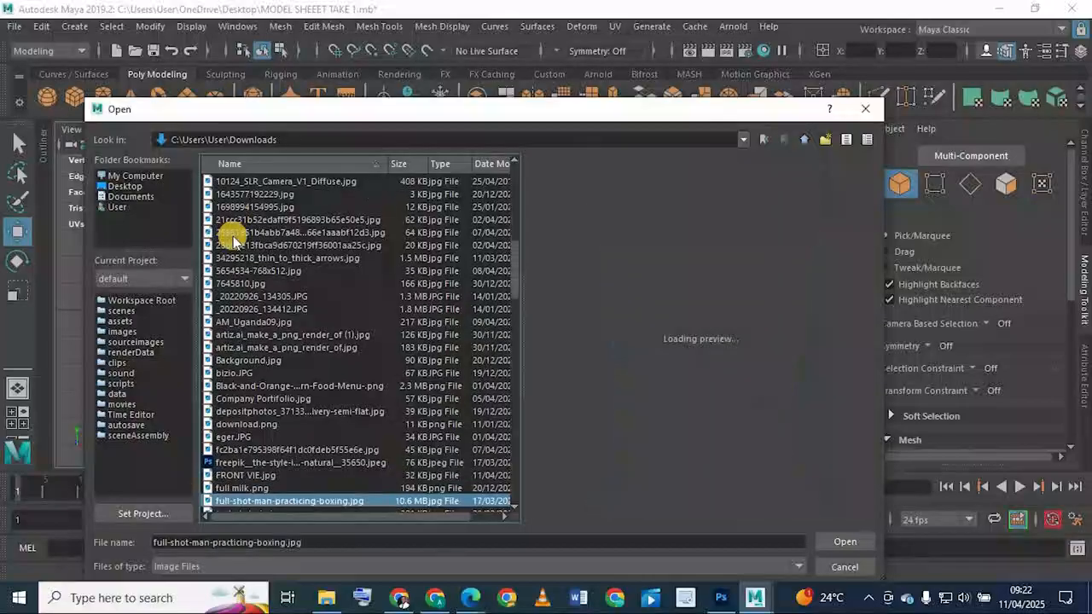
{"action": "key", "text": "Up"}
{"action": "key", "text": "Up"}
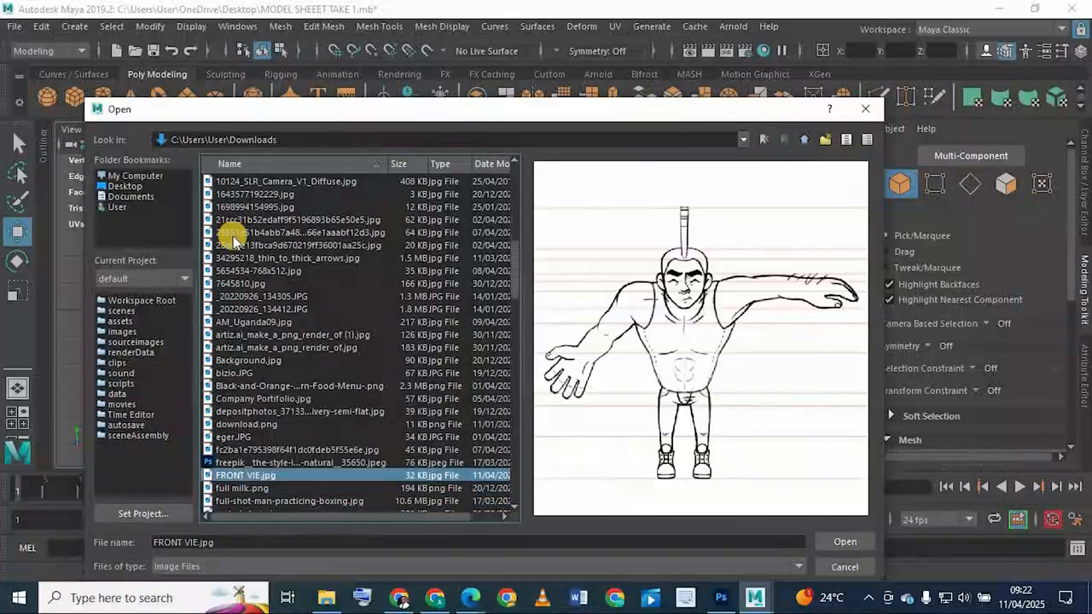
{"action": "left_click", "coordinate": [849, 542]}
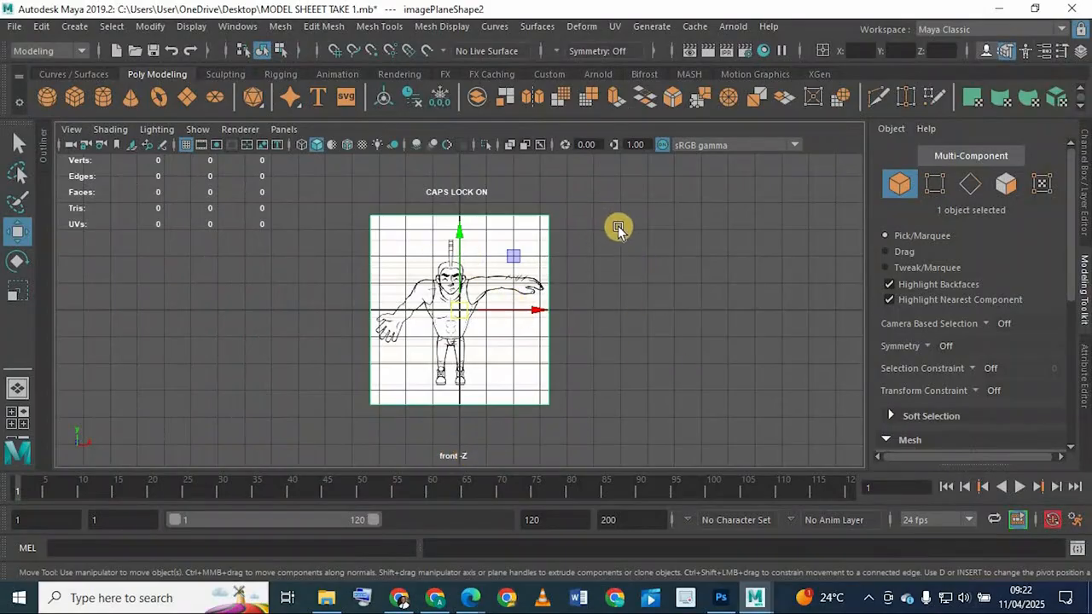
Step: Examine in the maximized perspective view how the front and side drawings line up at the head and hair
{"action": "key", "text": "space"}
{"action": "left_click_drag", "start_coordinate": [662, 239], "coordinate": [724, 256], "text": "alt"}
{"action": "key", "text": "ctrl+z"}
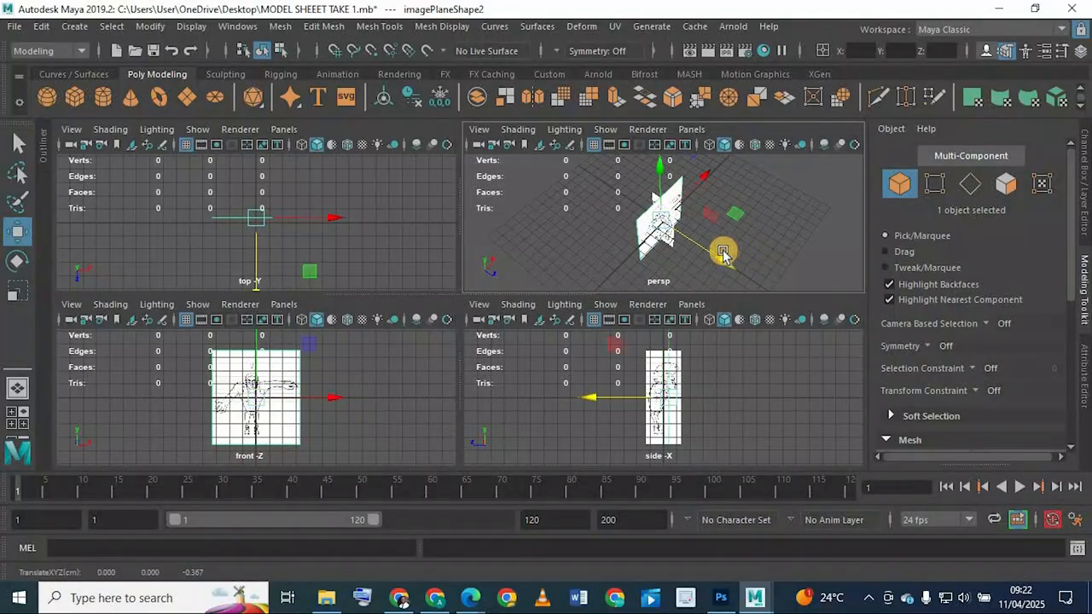
{"action": "key", "text": "space"}
{"action": "scroll", "coordinate": [470, 293], "scroll_direction": "up", "scroll_amount": 5}
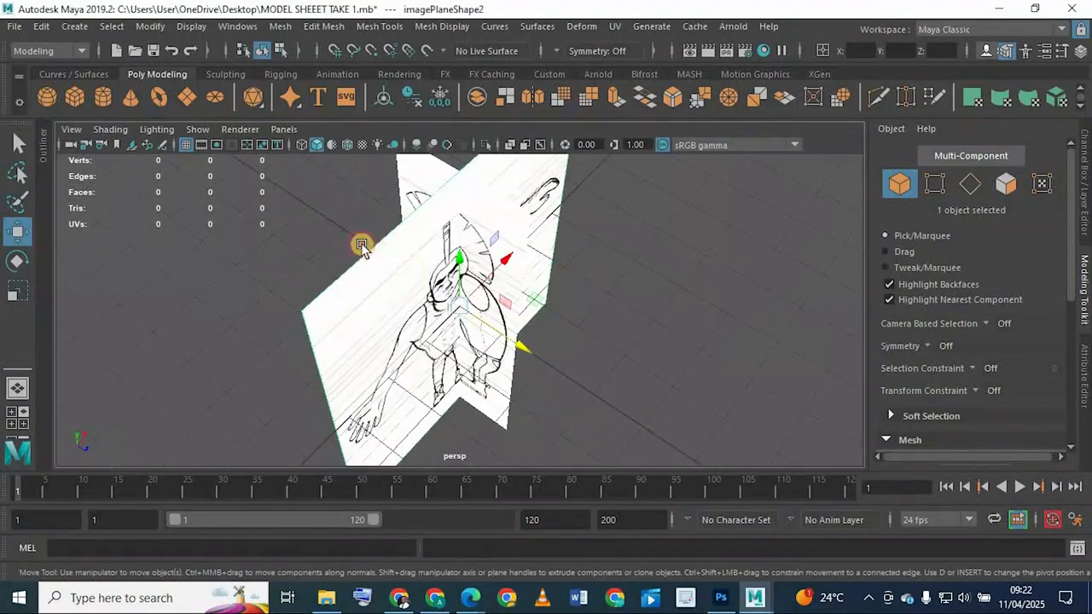
{"action": "left_click_drag", "start_coordinate": [361, 243], "coordinate": [290, 228], "text": "alt"}
{"action": "scroll", "coordinate": [419, 286], "scroll_direction": "up", "scroll_amount": 3}
{"action": "scroll", "coordinate": [419, 285], "scroll_direction": "up", "scroll_amount": 6}
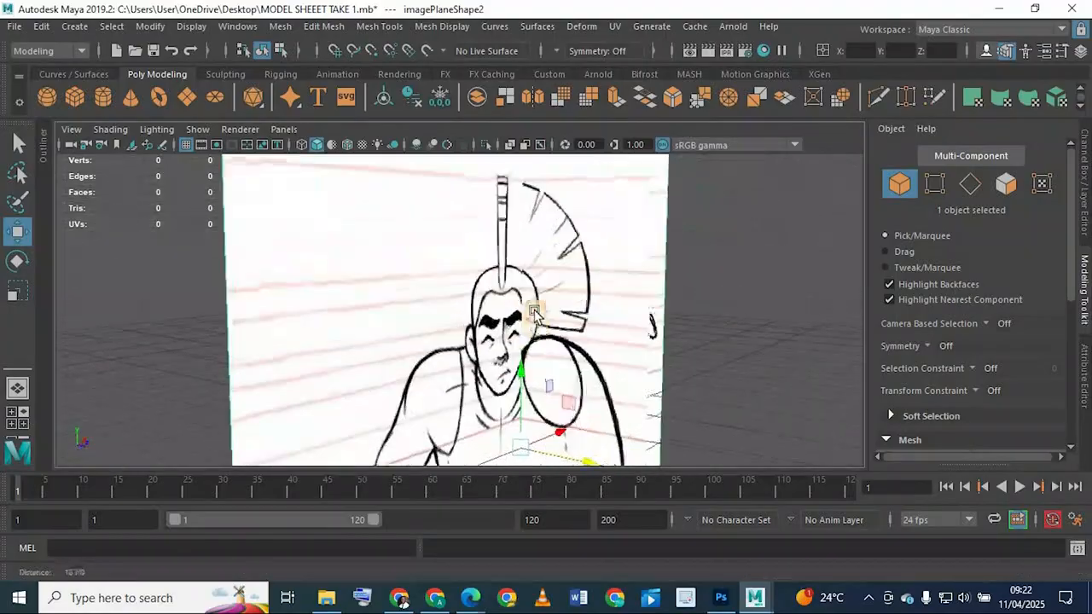
{"action": "left_click_drag", "start_coordinate": [490, 282], "coordinate": [647, 293], "text": "alt"}
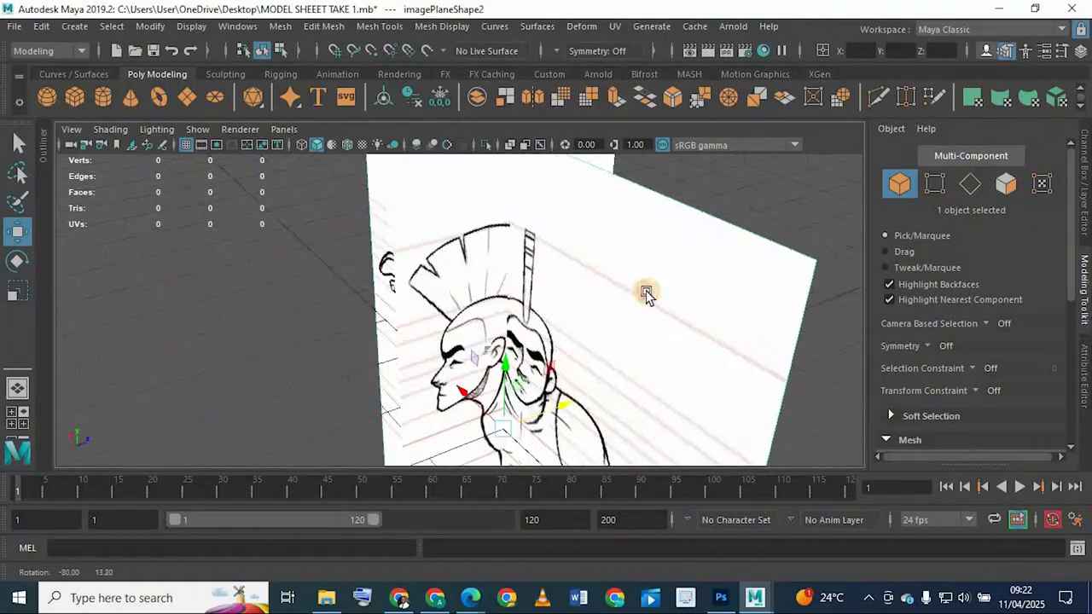
{"action": "left_click_drag", "start_coordinate": [719, 292], "coordinate": [583, 307], "text": "alt"}
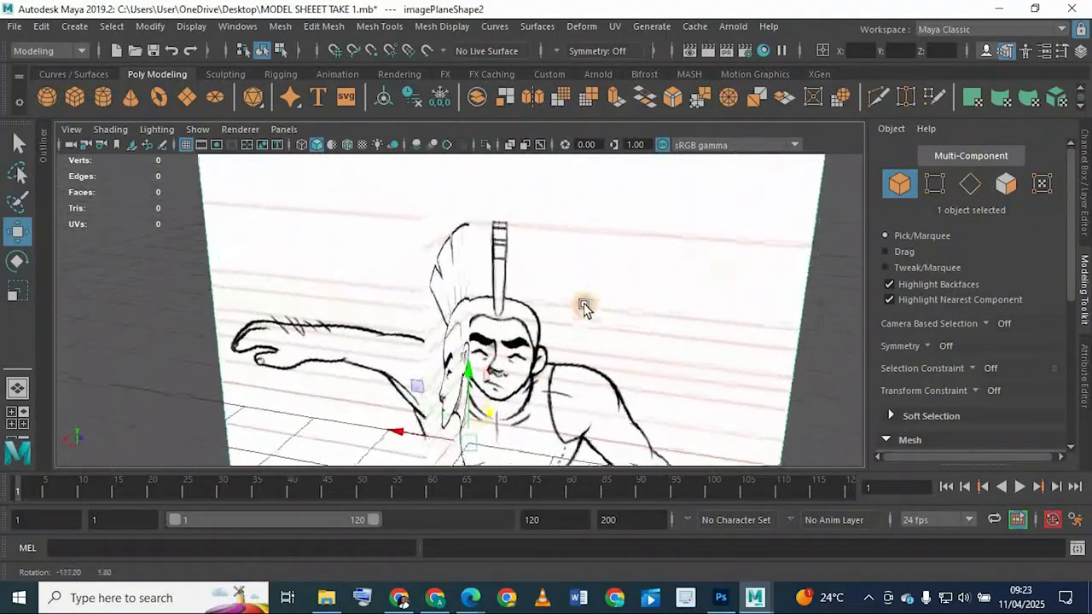
{"action": "middle_click_drag", "start_coordinate": [576, 318], "coordinate": [569, 311], "text": "alt"}
{"action": "mouse_move", "coordinate": [569, 312]}
{"action": "left_mouse_down", "text": "alt"}
{"action": "mouse_move", "coordinate": [446, 320]}
{"action": "mouse_move", "coordinate": [253, 290]}
{"action": "mouse_move", "coordinate": [452, 282]}
{"action": "mouse_move", "coordinate": [385, 273]}
{"action": "mouse_move", "coordinate": [407, 254]}
{"action": "mouse_move", "coordinate": [481, 263]}
{"action": "mouse_move", "coordinate": [436, 259]}
{"action": "mouse_move", "coordinate": [432, 273]}
{"action": "mouse_move", "coordinate": [512, 310]}
{"action": "mouse_move", "coordinate": [554, 347]}
{"action": "mouse_move", "coordinate": [481, 275]}
{"action": "left_mouse_up", "text": "alt"}
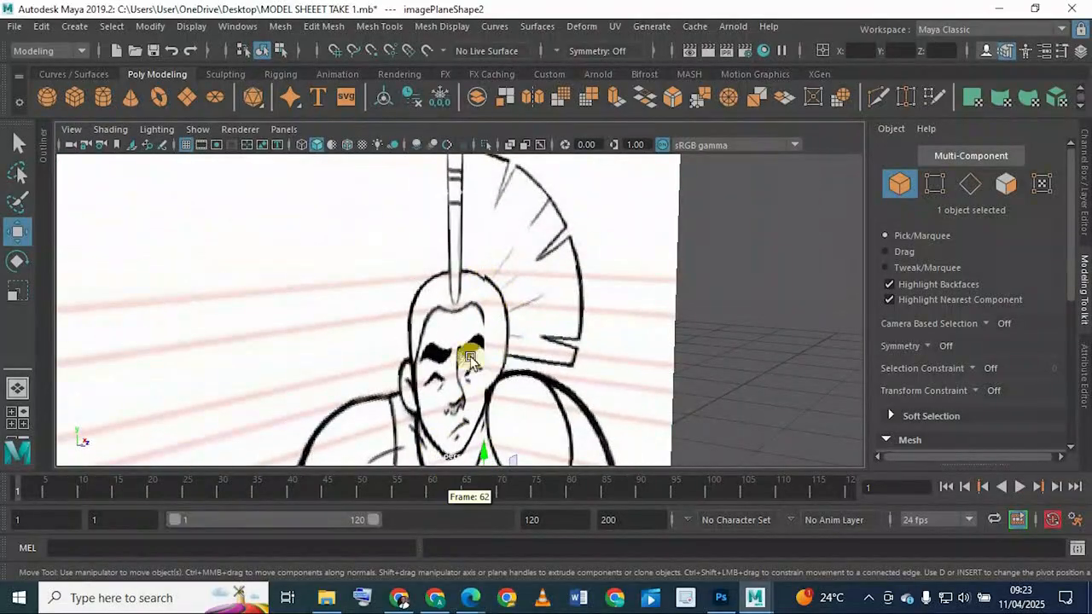
Step: Examine the alignment of the front and side drawings from the torso down to the feet, ending with both planes framed
{"action": "left_click", "coordinate": [495, 488]}
{"action": "middle_click_drag", "start_coordinate": [495, 356], "coordinate": [498, 163], "text": "alt"}
{"action": "middle_click_drag", "start_coordinate": [487, 461], "coordinate": [479, 308], "text": "alt"}
{"action": "left_click_drag", "start_coordinate": [480, 308], "coordinate": [455, 339], "text": "alt"}
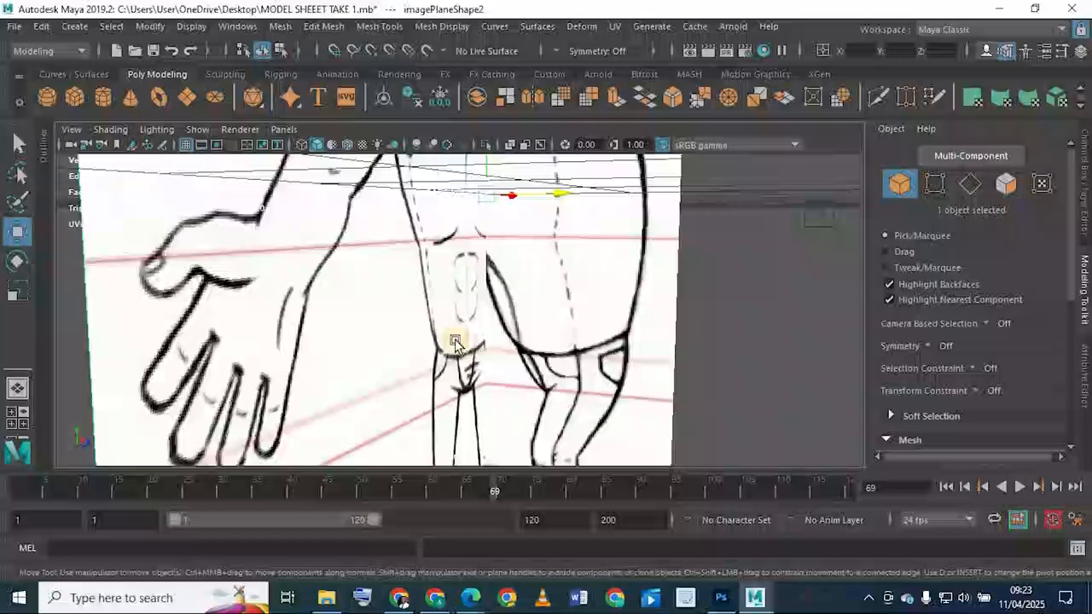
{"action": "middle_click_drag", "start_coordinate": [465, 459], "coordinate": [467, 344], "text": "alt"}
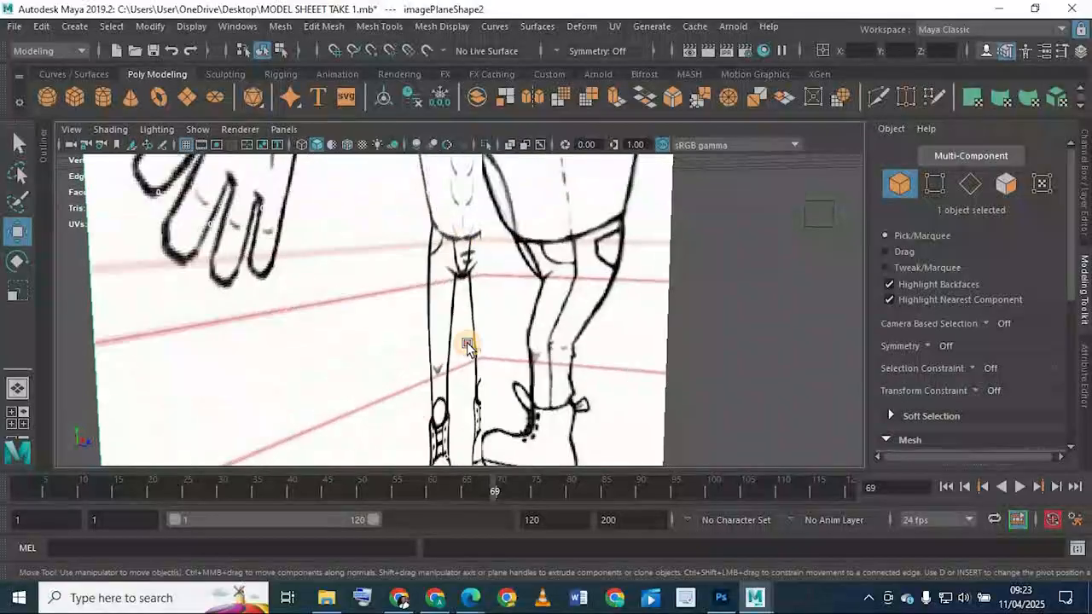
{"action": "left_click_drag", "start_coordinate": [467, 344], "coordinate": [433, 348], "text": "alt"}
{"action": "left_click_drag", "start_coordinate": [441, 221], "coordinate": [483, 235], "text": "alt"}
{"action": "middle_click_drag", "start_coordinate": [486, 459], "coordinate": [484, 308], "text": "alt"}
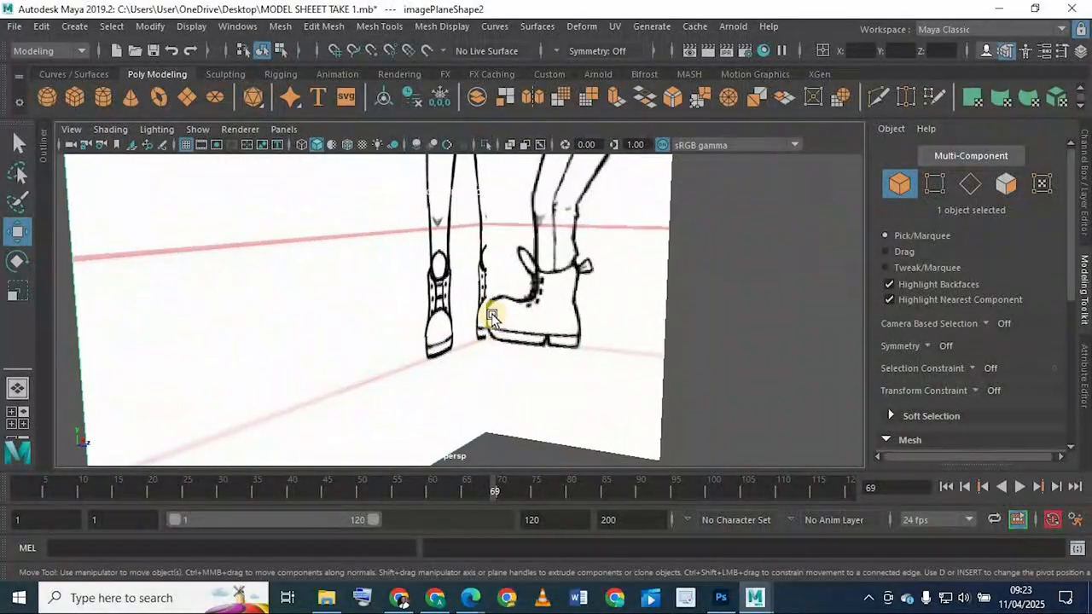
{"action": "left_click_drag", "start_coordinate": [493, 317], "coordinate": [469, 351], "text": "alt"}
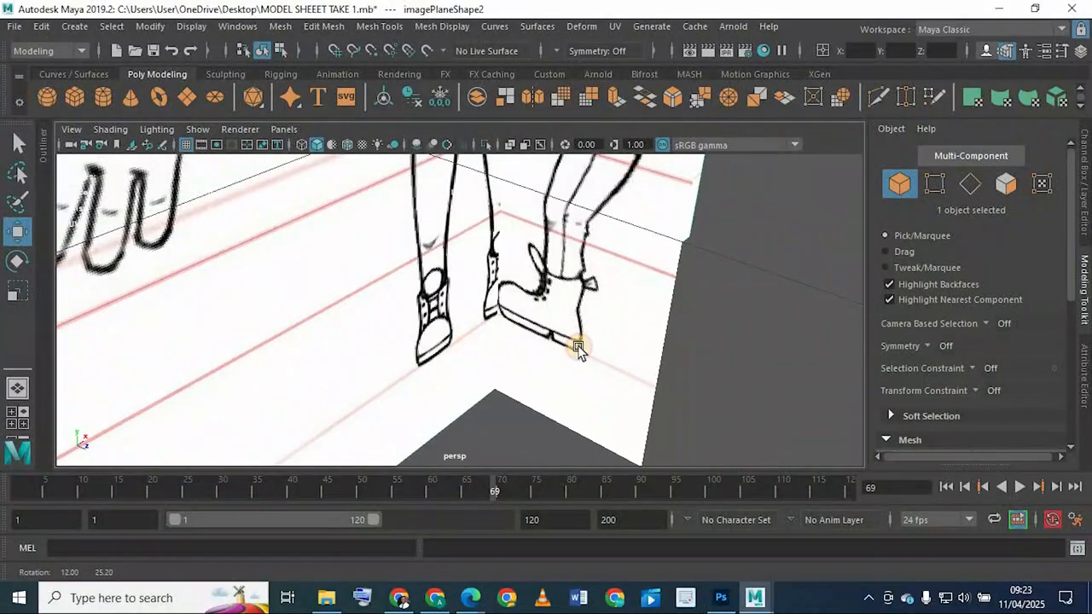
{"action": "left_click_drag", "start_coordinate": [579, 346], "coordinate": [690, 357], "text": "alt"}
{"action": "left_click_drag", "start_coordinate": [595, 307], "coordinate": [653, 313], "text": "alt"}
{"action": "key", "text": "f"}
{"action": "left_click_drag", "start_coordinate": [487, 301], "coordinate": [446, 316], "text": "alt"}
{"action": "scroll", "coordinate": [458, 305], "scroll_direction": "down", "scroll_amount": 3}
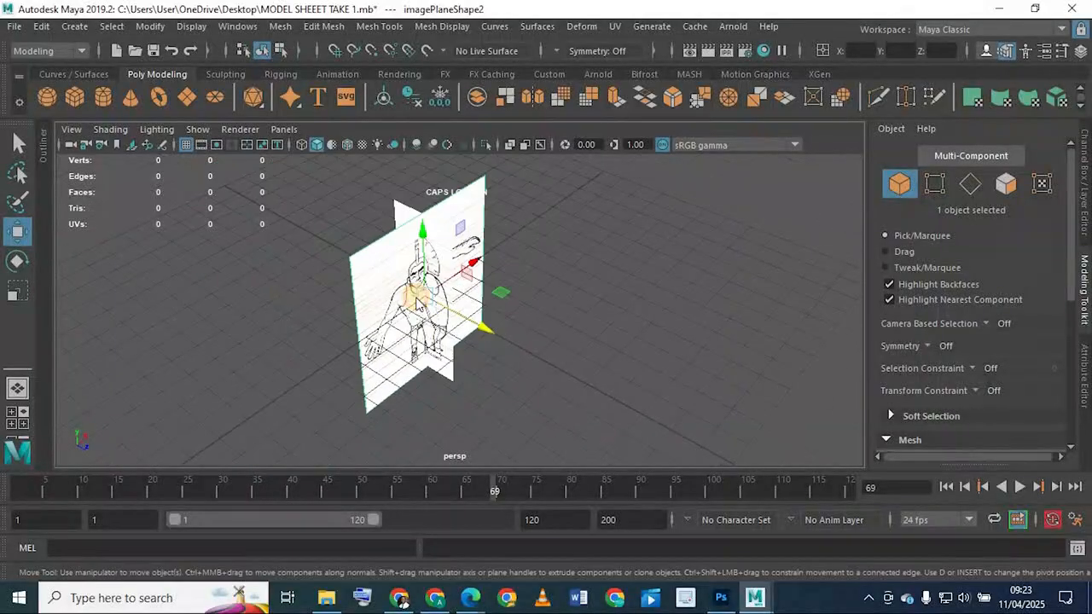
Step: Return to the four-view layout and move the side image plane about 9.6 cm along negative X, away from the grid centre
{"action": "key", "text": "space"}
{"action": "left_click", "coordinate": [655, 360]}
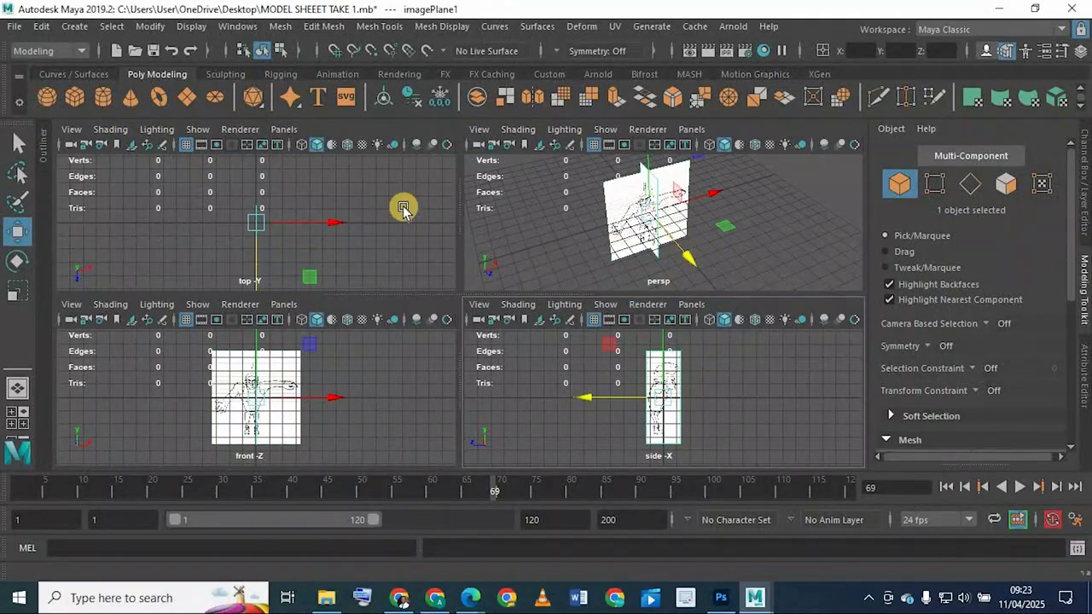
{"action": "mouse_move", "coordinate": [662, 224]}
{"action": "left_mouse_down", "text": "alt"}
{"action": "mouse_move", "coordinate": [719, 244]}
{"action": "mouse_move", "coordinate": [688, 232]}
{"action": "mouse_move", "coordinate": [609, 234]}
{"action": "mouse_move", "coordinate": [735, 196]}
{"action": "mouse_move", "coordinate": [671, 214]}
{"action": "left_mouse_up", "text": "alt"}
{"action": "key", "text": "ctrl+z"}
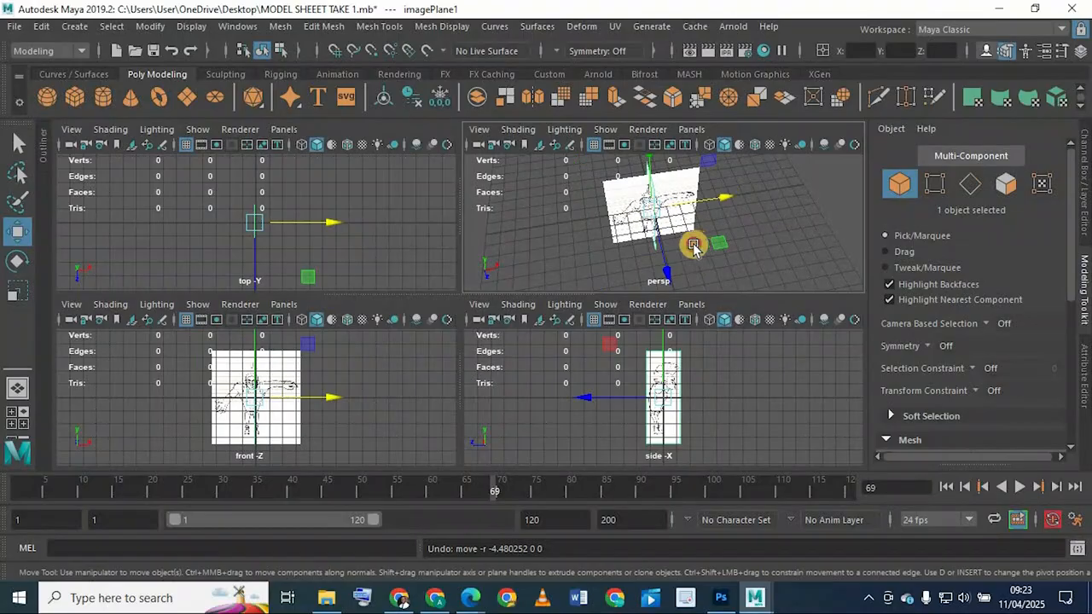
{"action": "left_click_drag", "start_coordinate": [693, 246], "coordinate": [533, 229], "text": "alt"}
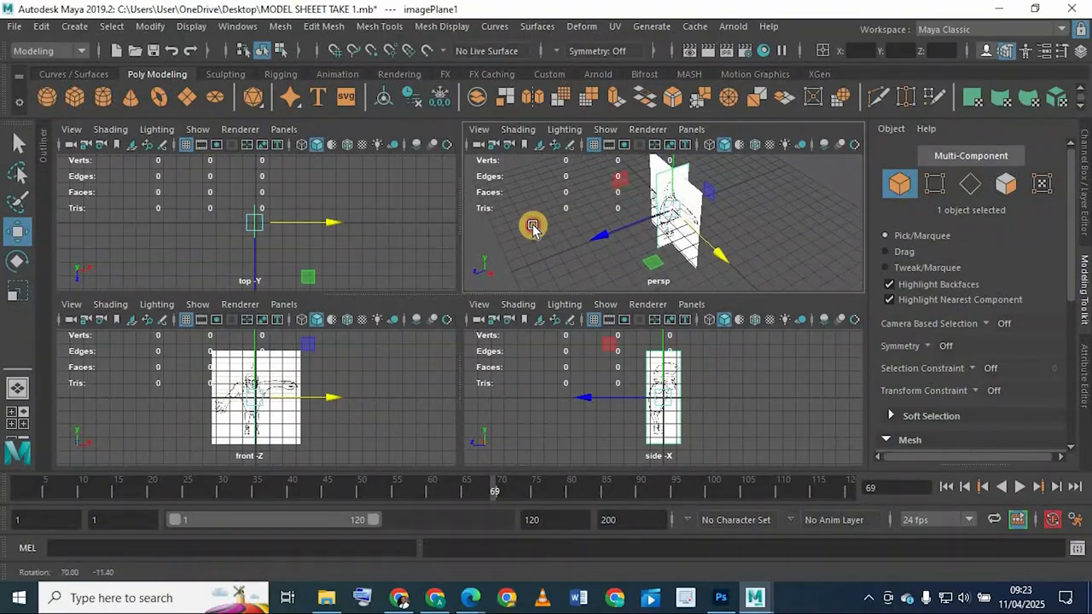
{"action": "left_click_drag", "start_coordinate": [706, 251], "coordinate": [651, 202]}
{"action": "left_click_drag", "start_coordinate": [674, 212], "coordinate": [697, 244], "text": "alt"}
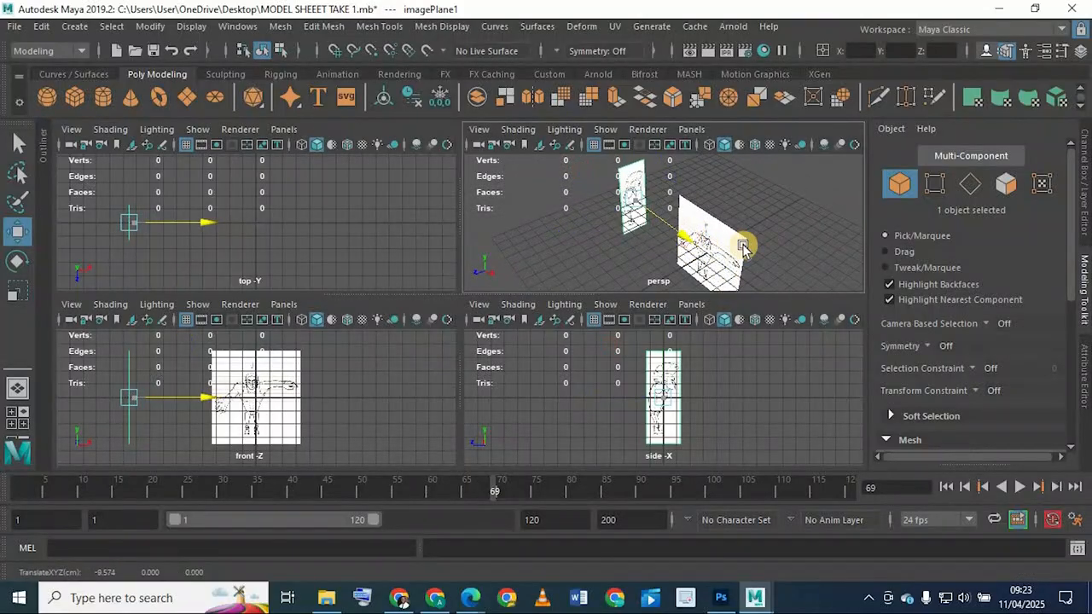
Step: Move the front image plane back along negative Z, clear of the grid centre, and deselect it in the maximized perspective view
{"action": "left_click", "coordinate": [705, 258]}
{"action": "left_click_drag", "start_coordinate": [586, 256], "coordinate": [690, 214], "text": "alt"}
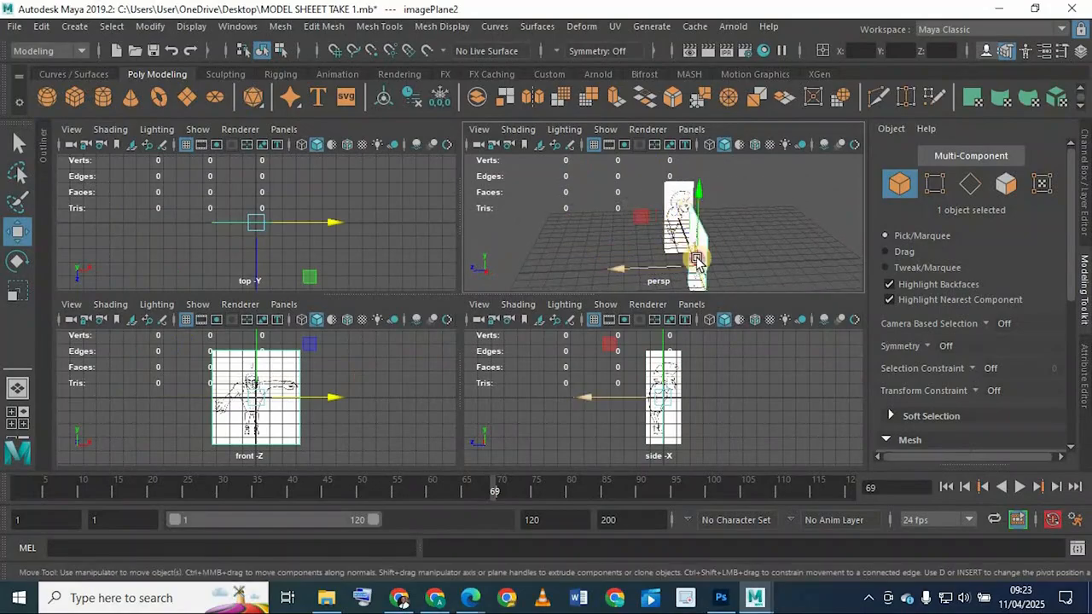
{"action": "left_click_drag", "start_coordinate": [683, 256], "coordinate": [738, 209], "text": "alt"}
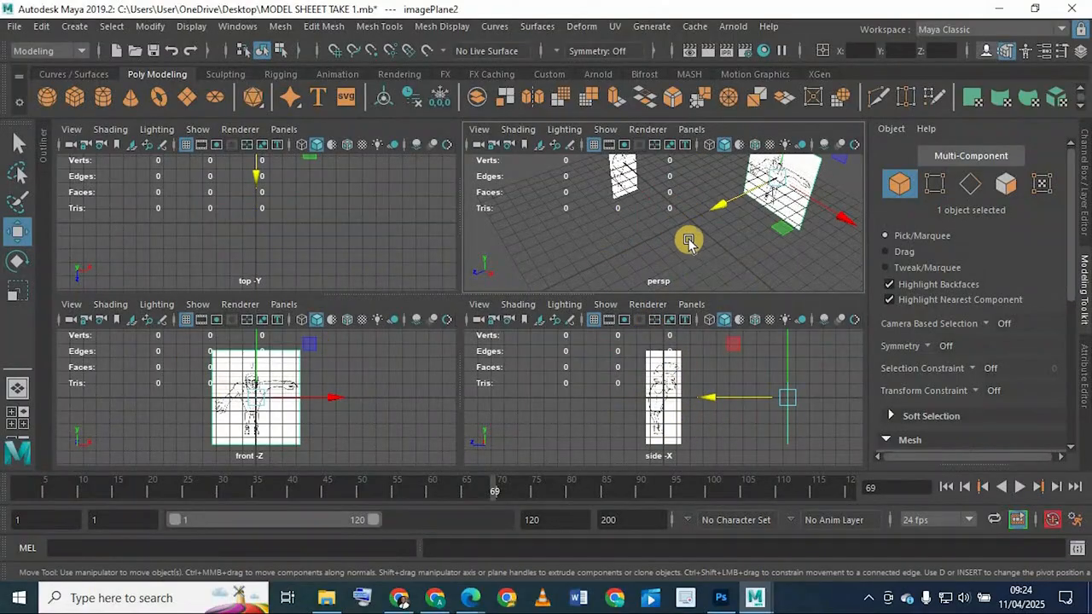
{"action": "key", "text": "space"}
{"action": "left_click", "coordinate": [571, 296]}
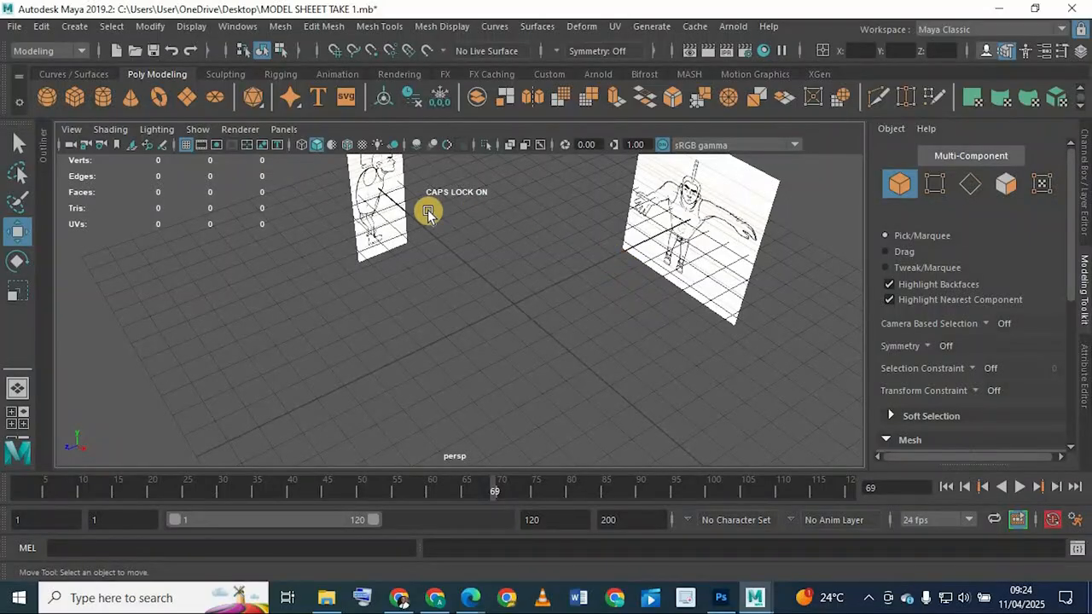
{"action": "left_click", "coordinate": [75, 97]}
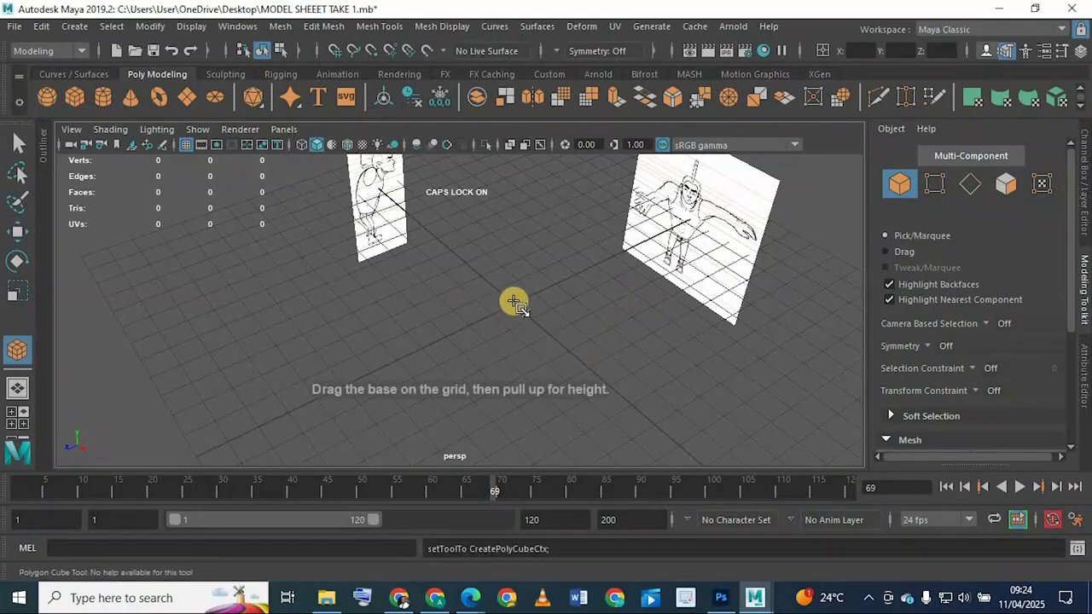
{"action": "left_click", "coordinate": [380, 324]}
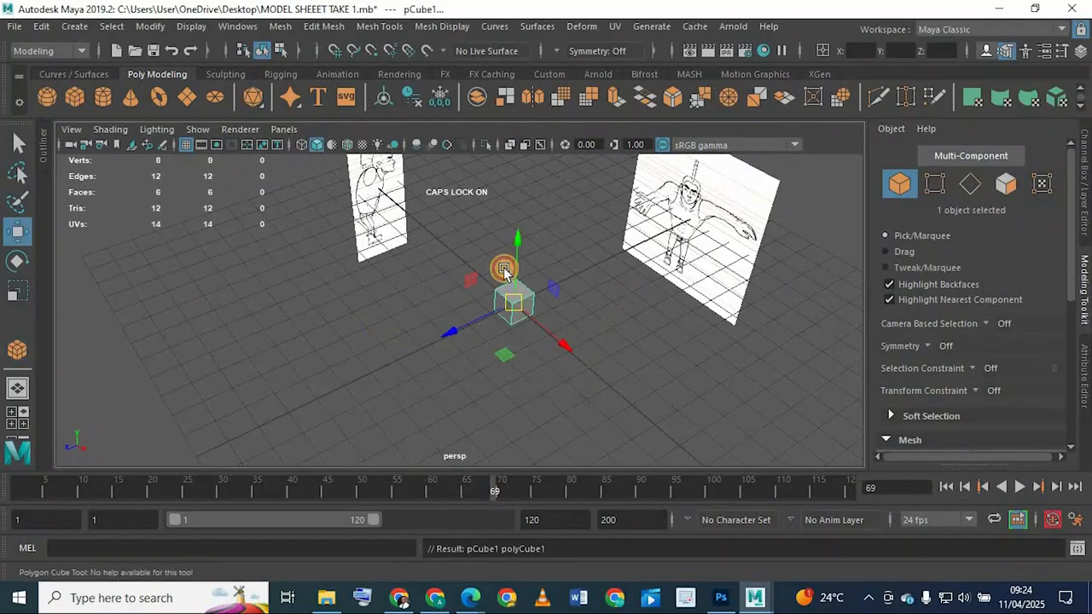
{"action": "left_click_drag", "start_coordinate": [504, 269], "coordinate": [505, 272], "text": "alt"}
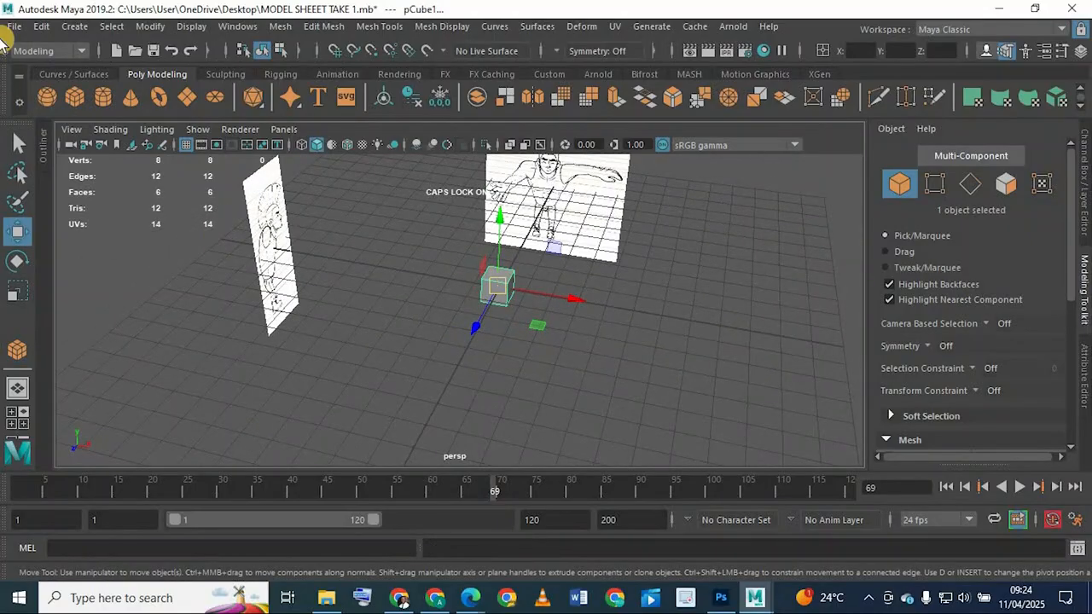
{"action": "key", "text": "Delete"}
Step: Draw a large polygon cube freehand on the middle of the grid, in front of the front image plane
{"action": "left_click", "coordinate": [75, 97]}
{"action": "mouse_move", "coordinate": [463, 263]}
{"action": "left_mouse_down"}
{"action": "mouse_move", "coordinate": [566, 343]}
{"action": "mouse_move", "coordinate": [561, 366]}
{"action": "left_mouse_up"}
{"action": "mouse_move", "coordinate": [578, 240]}
{"action": "left_mouse_down"}
{"action": "mouse_move", "coordinate": [494, 295]}
{"action": "mouse_move", "coordinate": [503, 297]}
{"action": "left_mouse_up"}
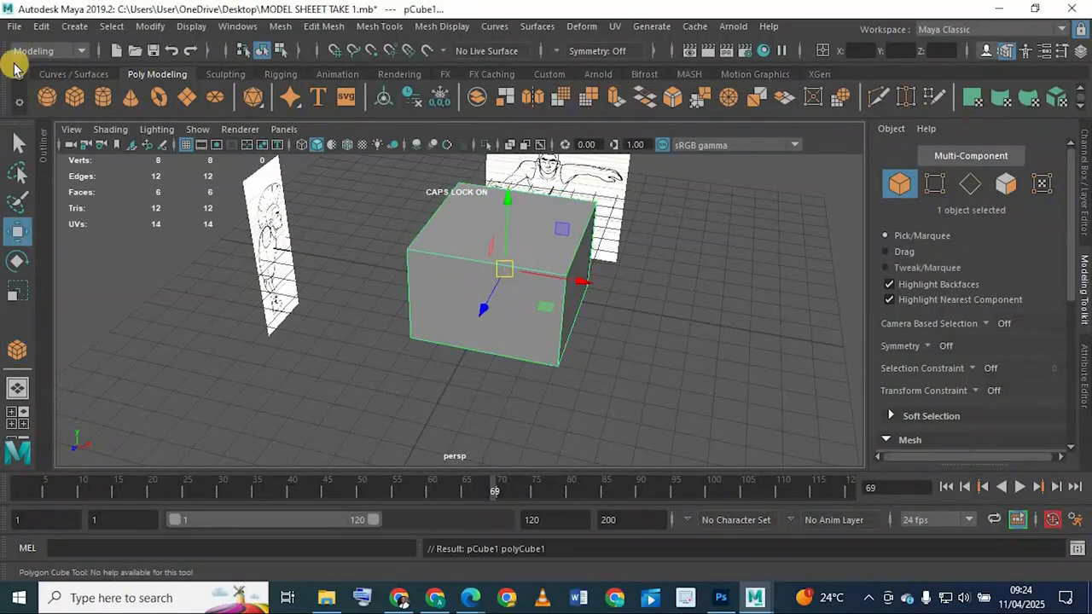
Step: Draw a second large polygon cube freehand on the grid, beside the first cube
{"action": "left_click", "coordinate": [74, 26]}
{"action": "mouse_move", "coordinate": [145, 85]}
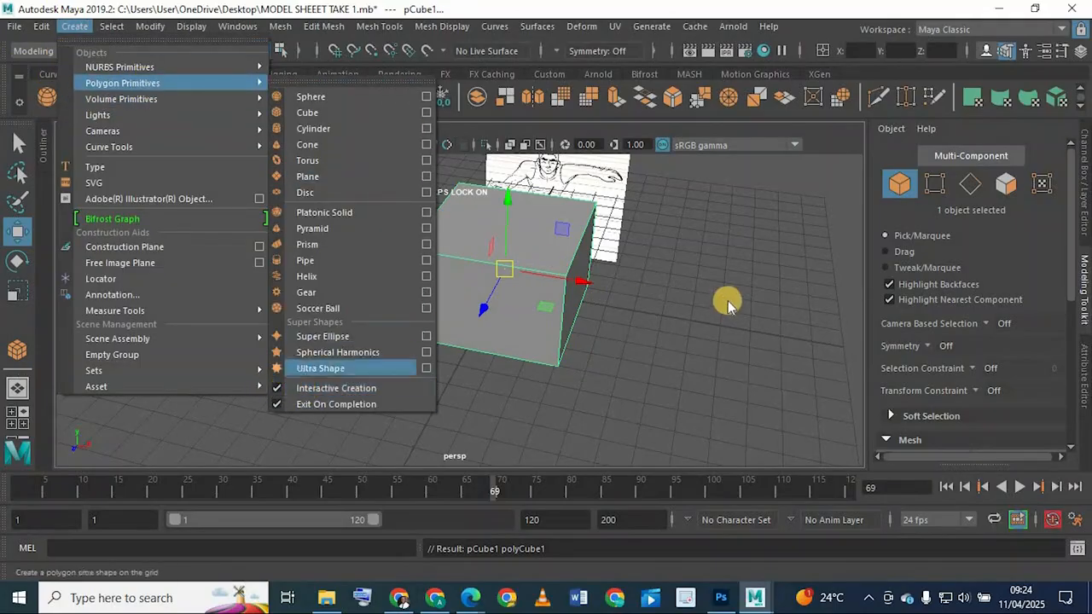
{"action": "left_click", "coordinate": [74, 96]}
{"action": "left_click_drag", "start_coordinate": [648, 297], "coordinate": [826, 412]}
{"action": "left_click_drag", "start_coordinate": [783, 182], "coordinate": [652, 313]}
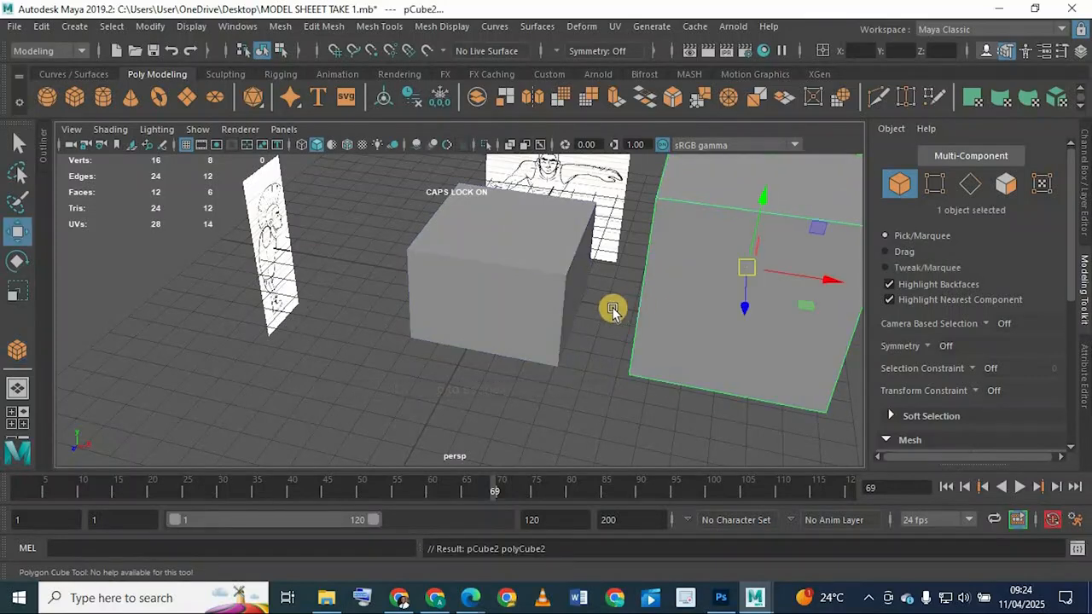
Step: Delete both freehand cubes and place a single default-size polygon cube at the centre of the grid
{"action": "key", "text": "Delete"}
{"action": "left_click", "coordinate": [488, 301]}
{"action": "key", "text": "Delete"}
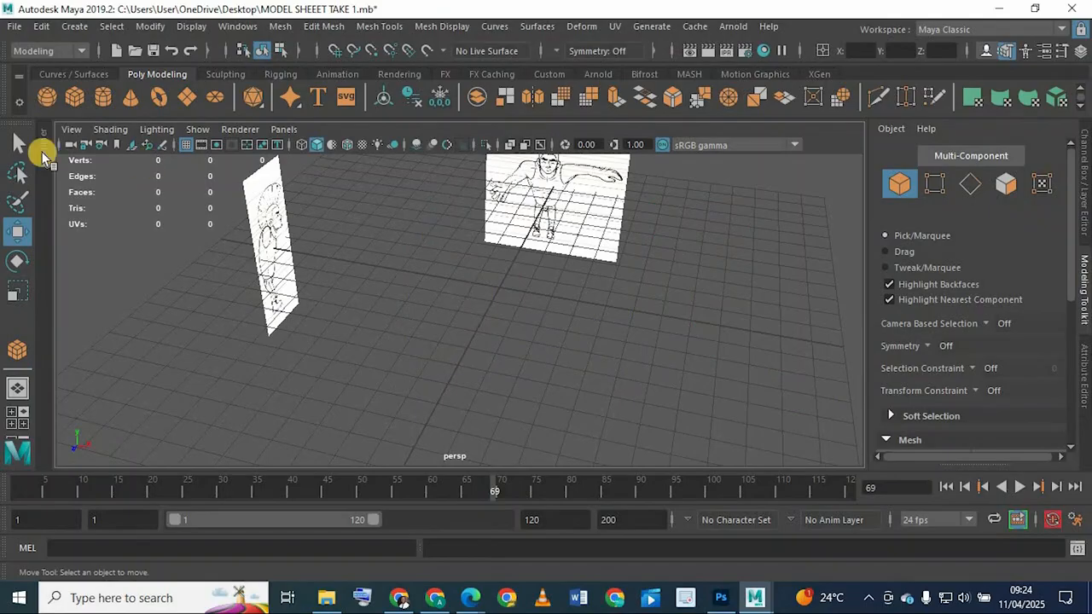
{"action": "left_click", "coordinate": [70, 100]}
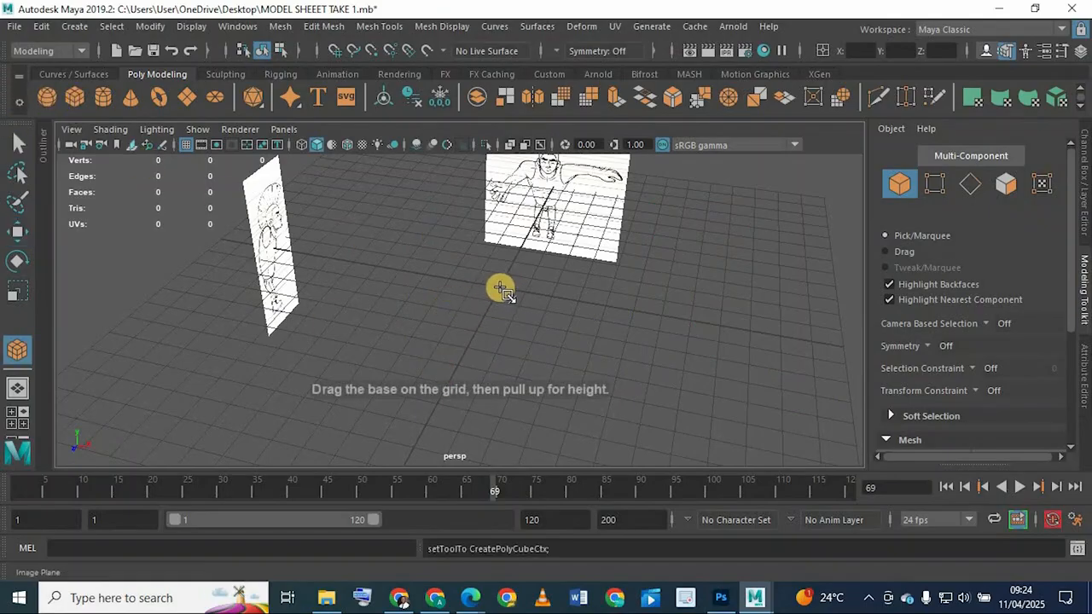
{"action": "left_click", "coordinate": [501, 288]}
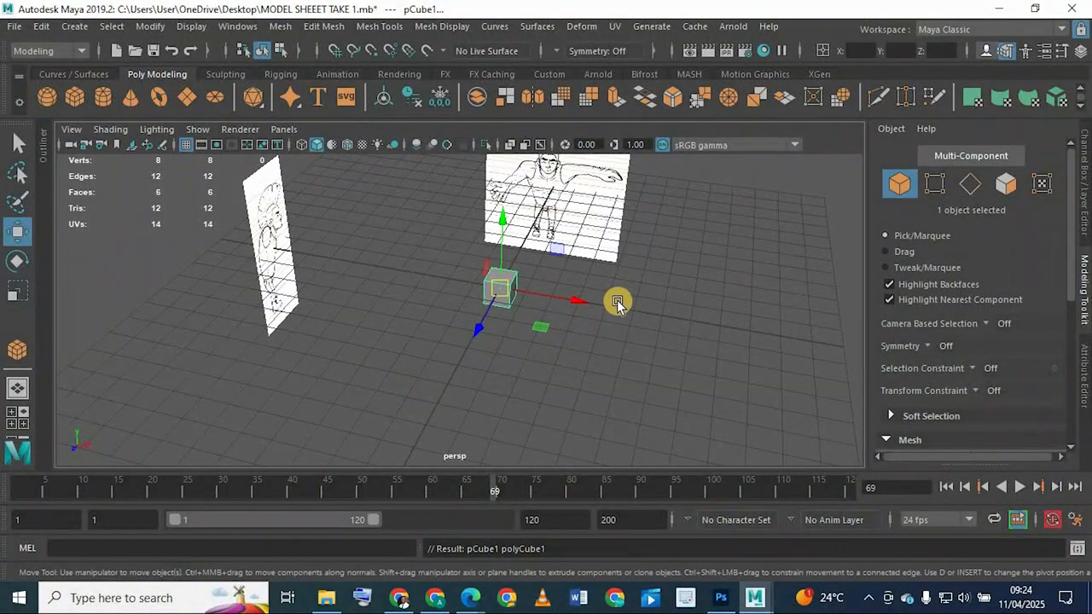
Step: Turn on X-ray shading in the maximized side view so the side drawing shows through the cube
{"action": "scroll", "coordinate": [539, 313], "scroll_direction": "down", "scroll_amount": 3}
{"action": "left_click_drag", "start_coordinate": [538, 313], "coordinate": [626, 401], "text": "alt"}
{"action": "key", "text": "space"}
{"action": "key", "text": "space"}
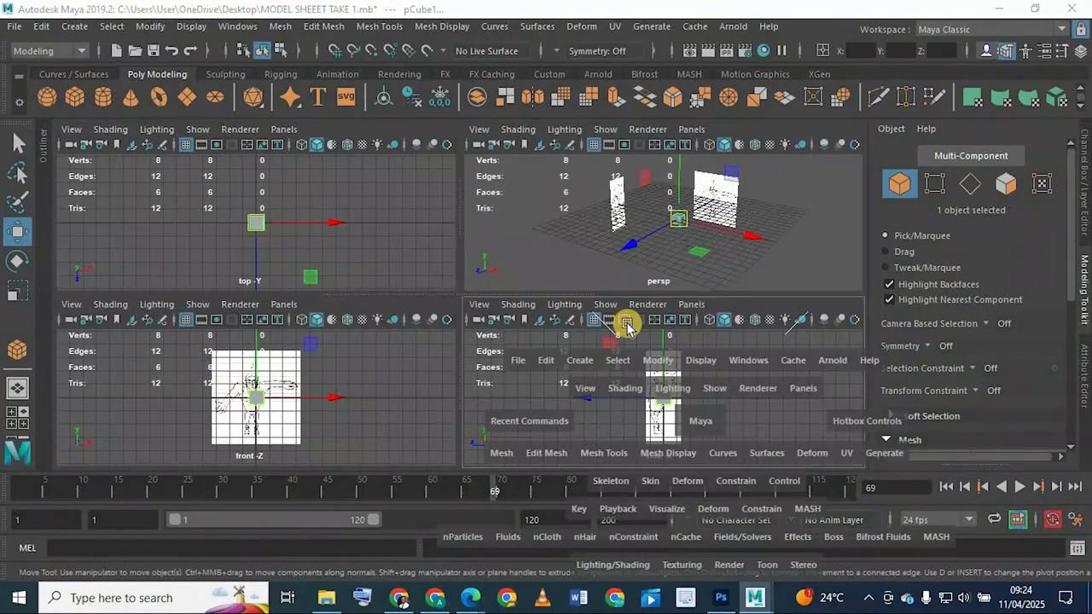
{"action": "scroll", "coordinate": [483, 271], "scroll_direction": "up", "scroll_amount": 2}
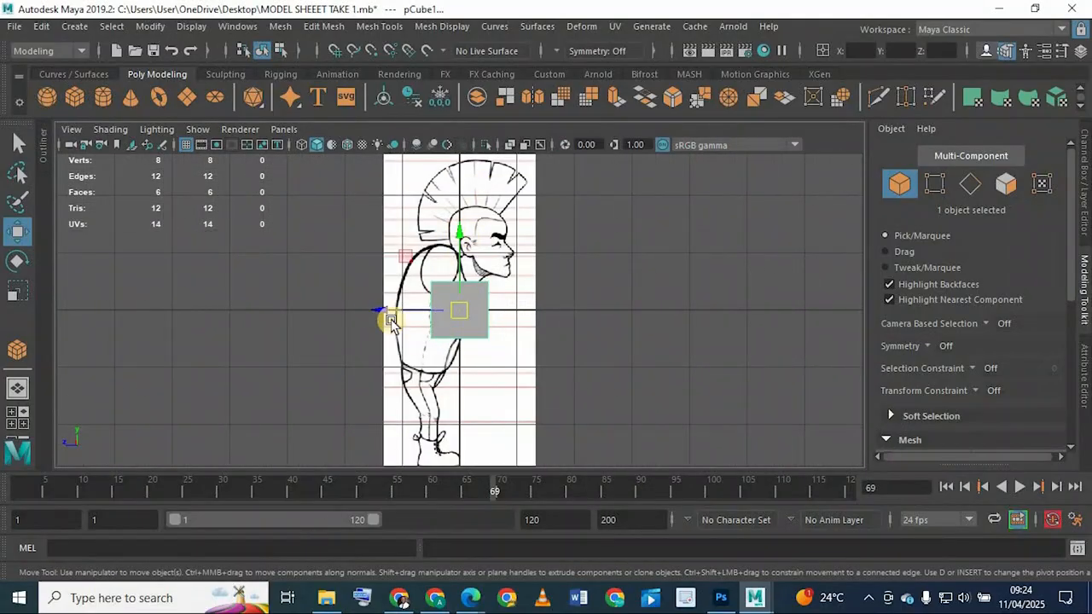
{"action": "scroll", "coordinate": [426, 309], "scroll_direction": "up", "scroll_amount": 2}
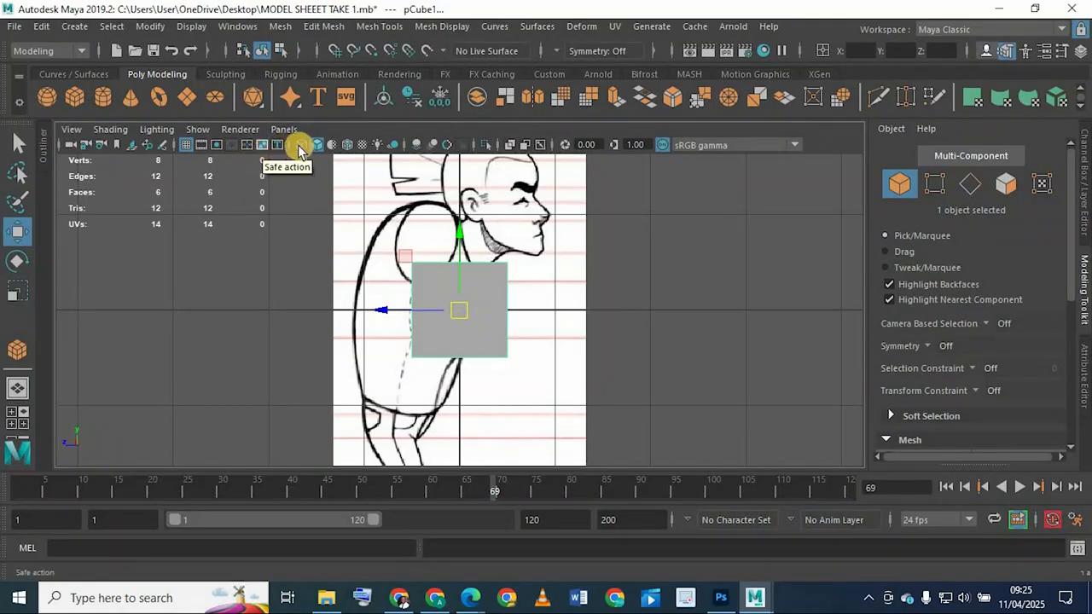
{"action": "left_click", "coordinate": [522, 145]}
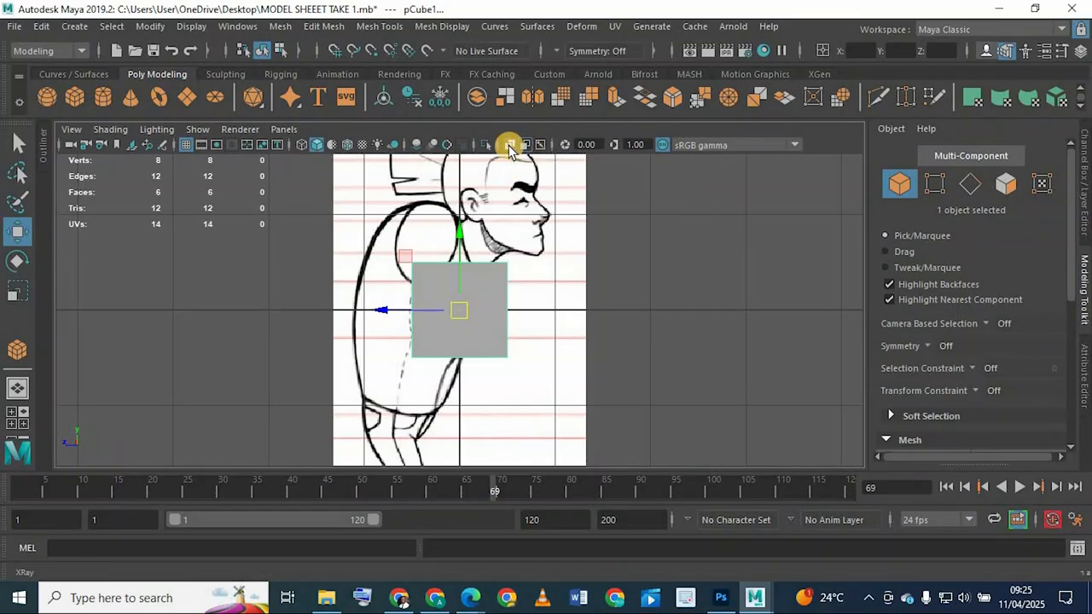
{"action": "left_click", "coordinate": [510, 145]}
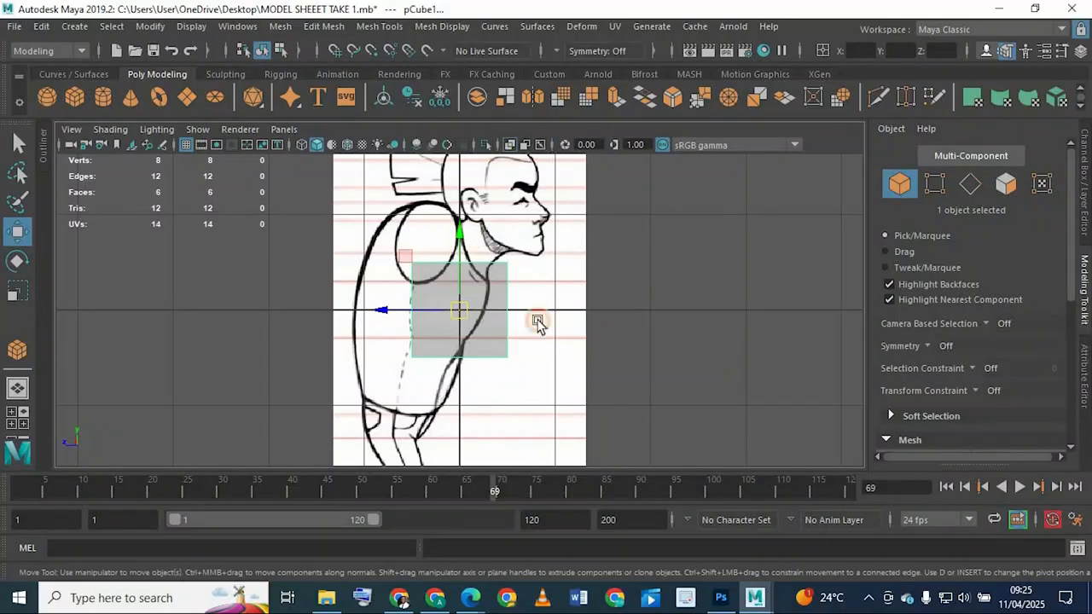
{"action": "left_click", "coordinate": [476, 313]}
{"action": "left_click", "coordinate": [477, 313]}
{"action": "scroll", "coordinate": [501, 167], "scroll_direction": "up", "scroll_amount": 3}
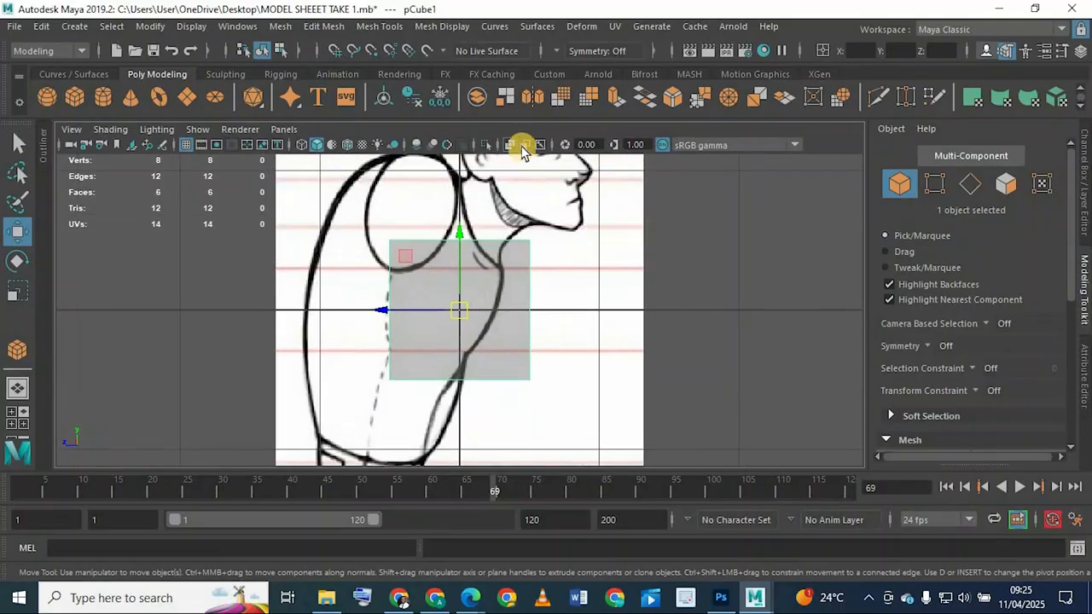
Step: Toggle X-ray shading off and on repeatedly in the side view, ending with it on
{"action": "left_click", "coordinate": [512, 141]}
{"action": "left_click", "coordinate": [513, 141]}
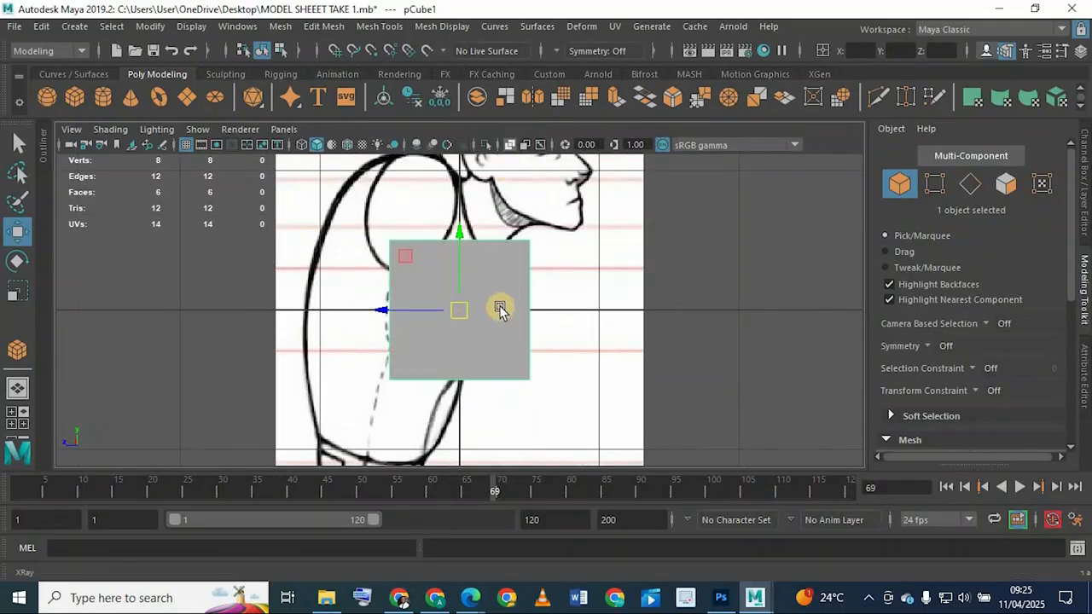
{"action": "scroll", "coordinate": [501, 301], "scroll_direction": "up", "scroll_amount": 3}
{"action": "left_click", "coordinate": [523, 146]}
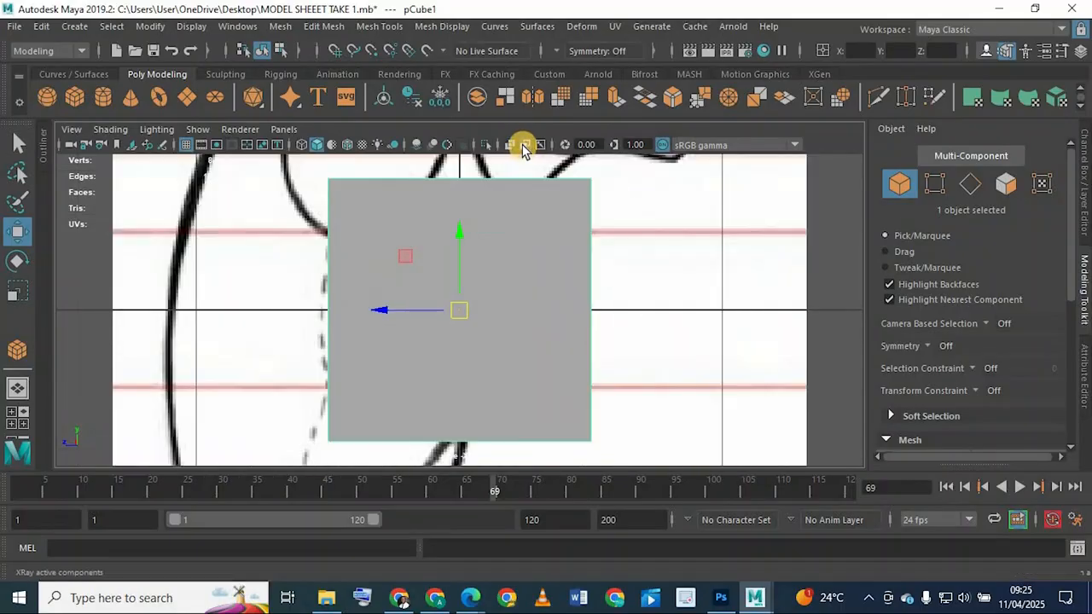
{"action": "left_click", "coordinate": [510, 145]}
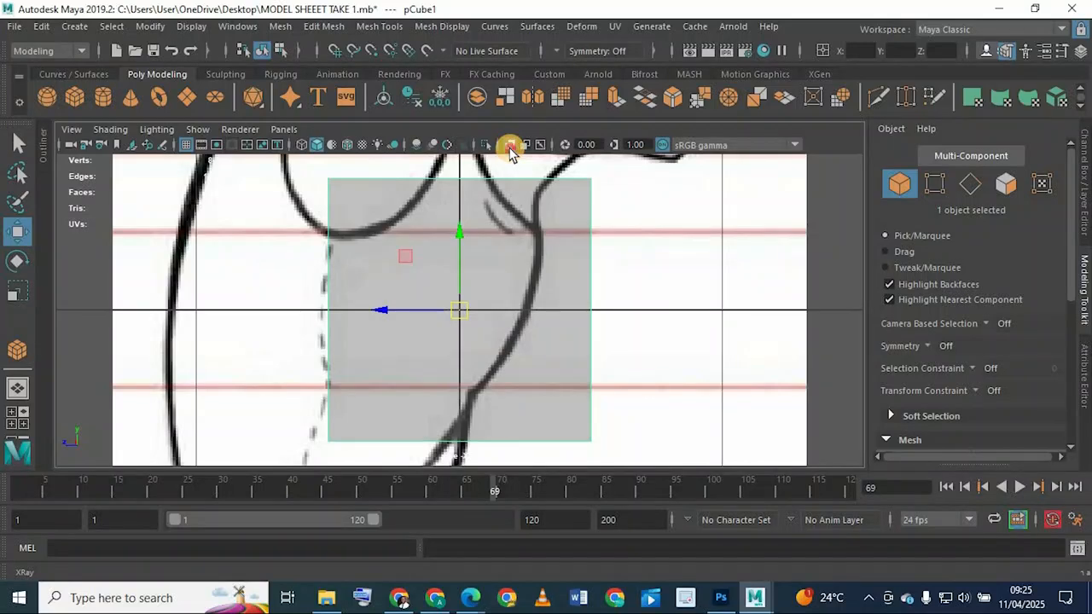
{"action": "left_click", "coordinate": [510, 145]}
{"action": "left_click", "coordinate": [510, 145]}
{"action": "left_click", "coordinate": [510, 146]}
{"action": "left_click", "coordinate": [510, 147]}
{"action": "left_click", "coordinate": [510, 147]}
{"action": "left_click", "coordinate": [512, 147]}
{"action": "left_click", "coordinate": [511, 147]}
{"action": "key", "text": "alt+x"}
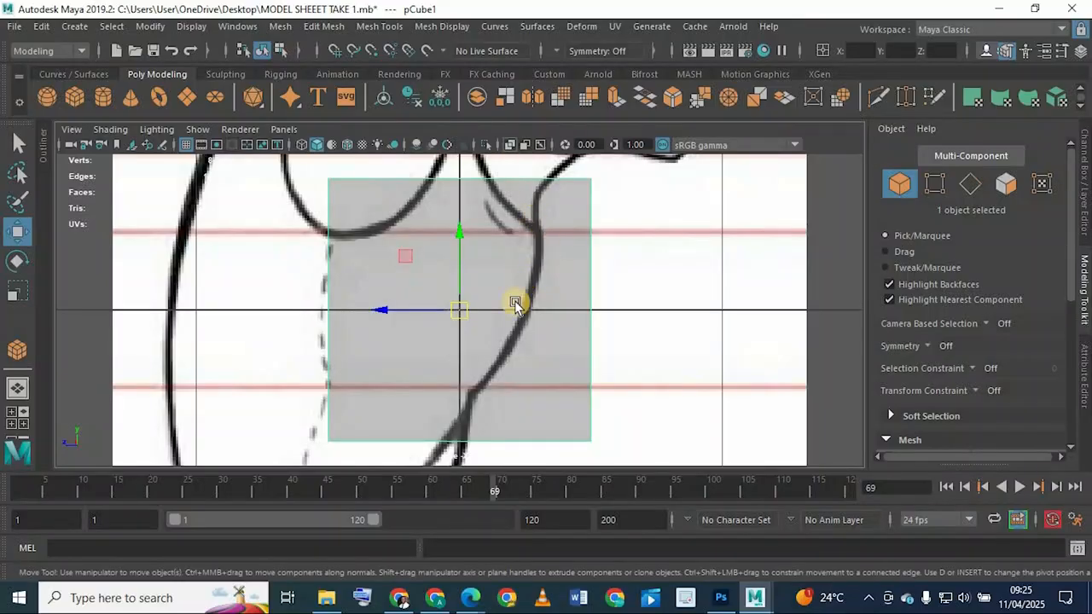
Step: Frame the cube in the front view, maximize that view and turn on X-ray shading there
{"action": "key", "text": "space"}
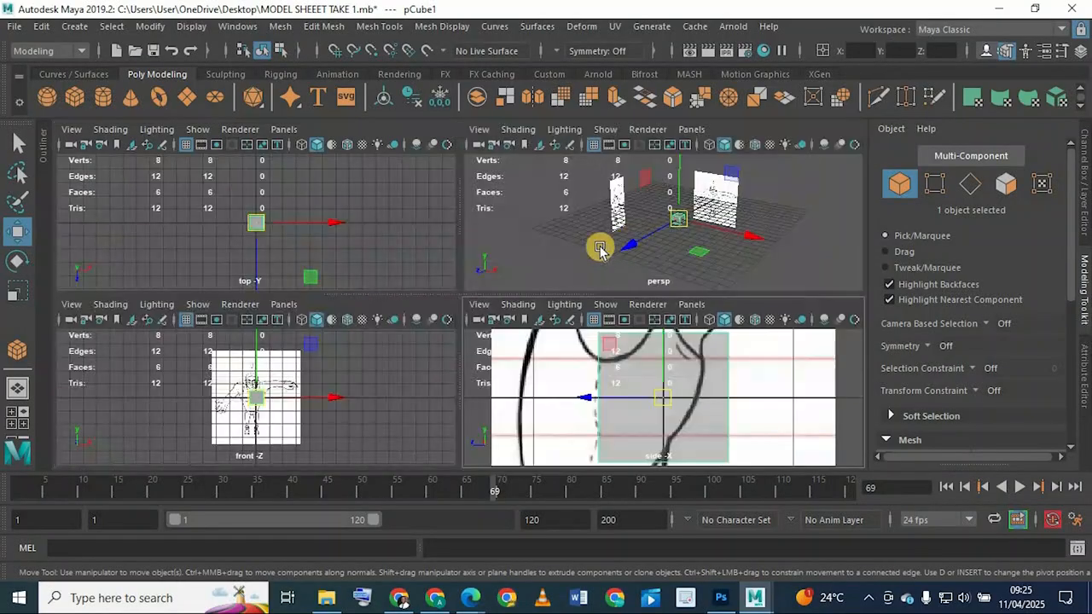
{"action": "key", "text": "space"}
{"action": "left_click_drag", "start_coordinate": [461, 338], "coordinate": [541, 397], "text": "alt"}
{"action": "key", "text": "space"}
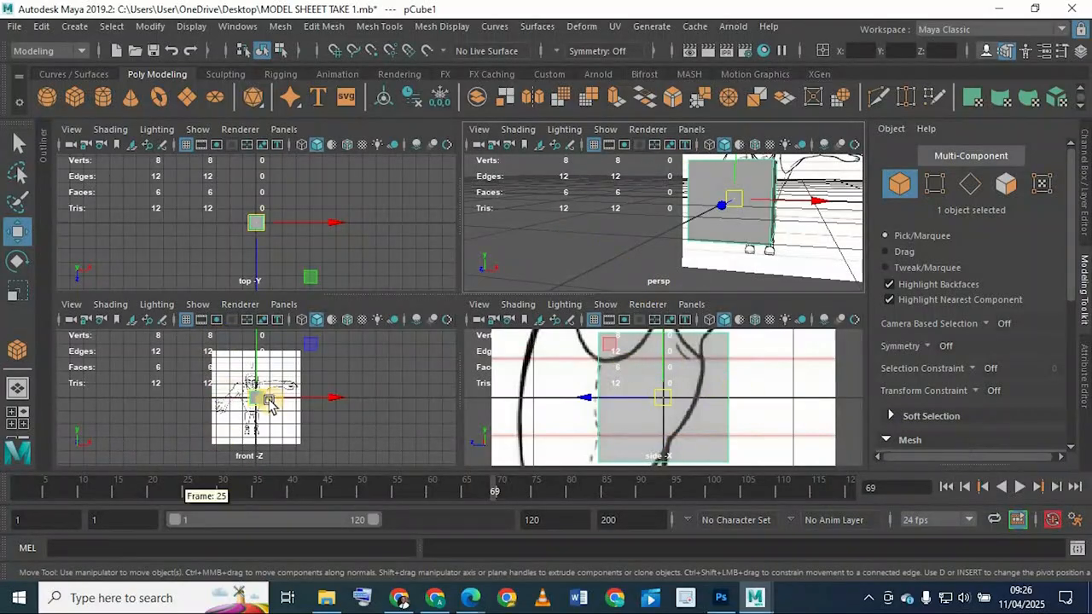
{"action": "key", "text": "f"}
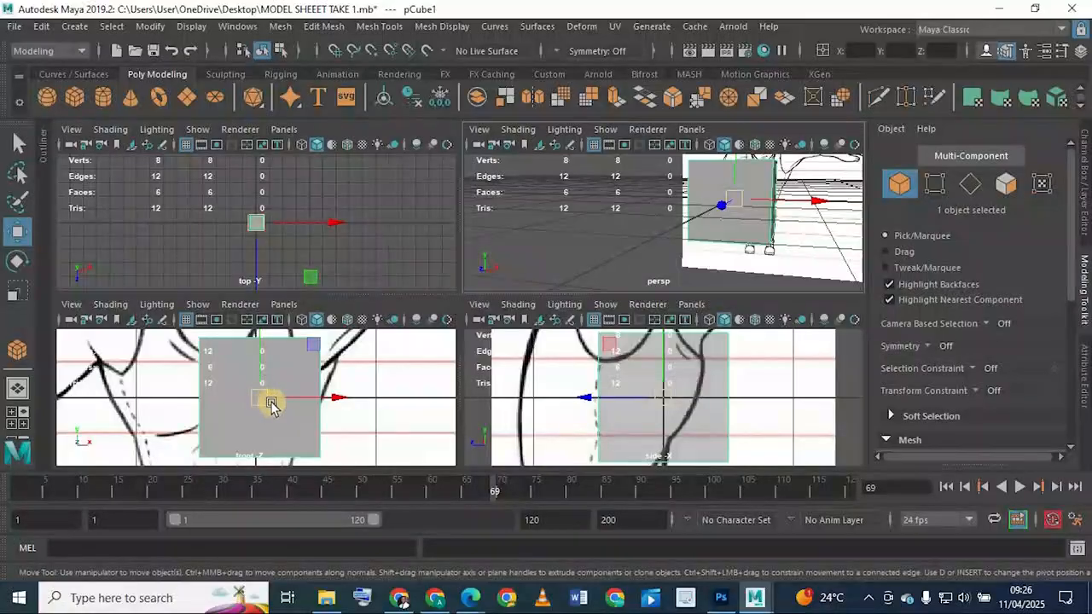
{"action": "left_click", "coordinate": [271, 403]}
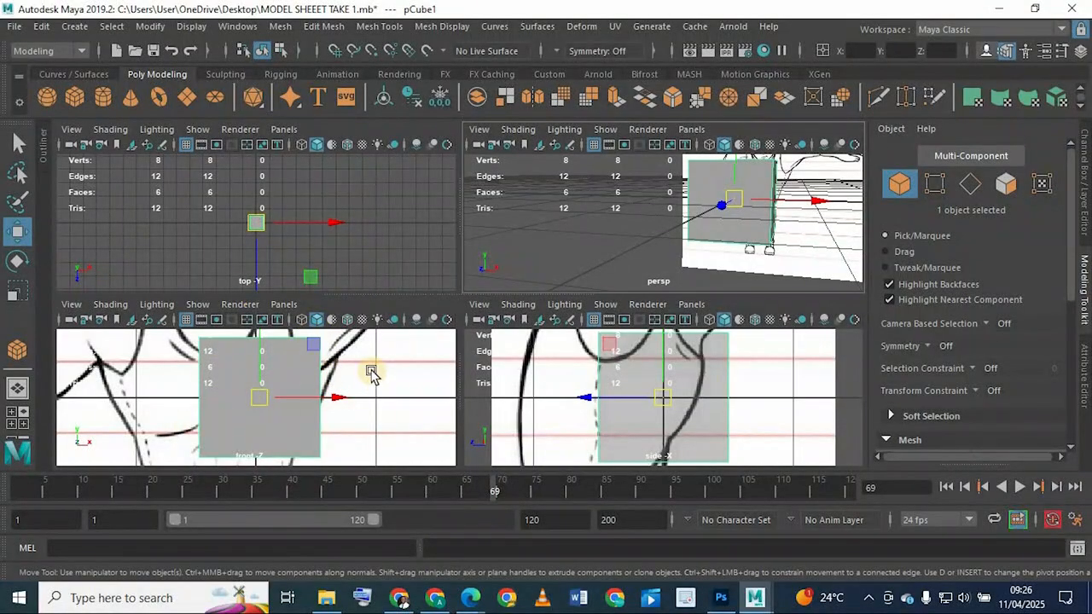
{"action": "key", "text": "space"}
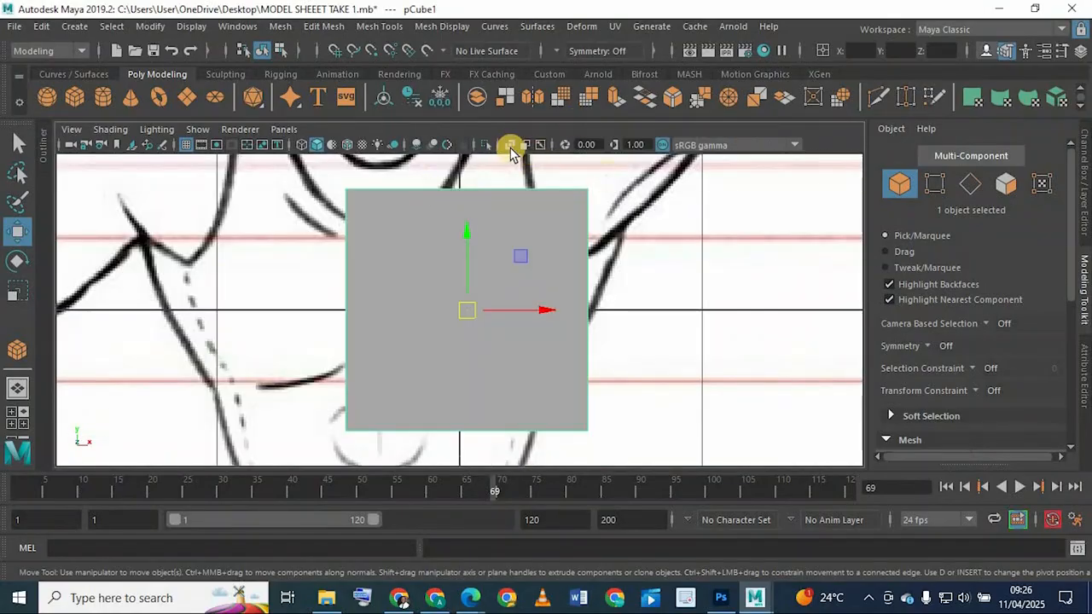
{"action": "key", "text": "alt+x"}
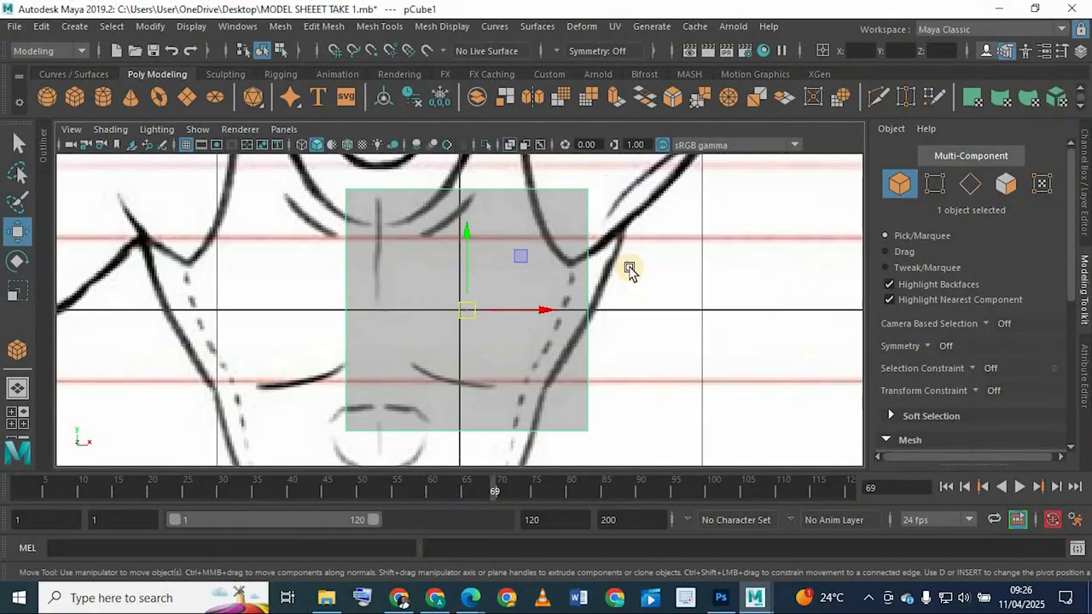
Step: Switch X-ray shading on and back off in the perspective view
{"action": "key", "text": "space"}
{"action": "key", "text": "space"}
{"action": "left_click_drag", "start_coordinate": [463, 304], "coordinate": [501, 162], "text": "alt"}
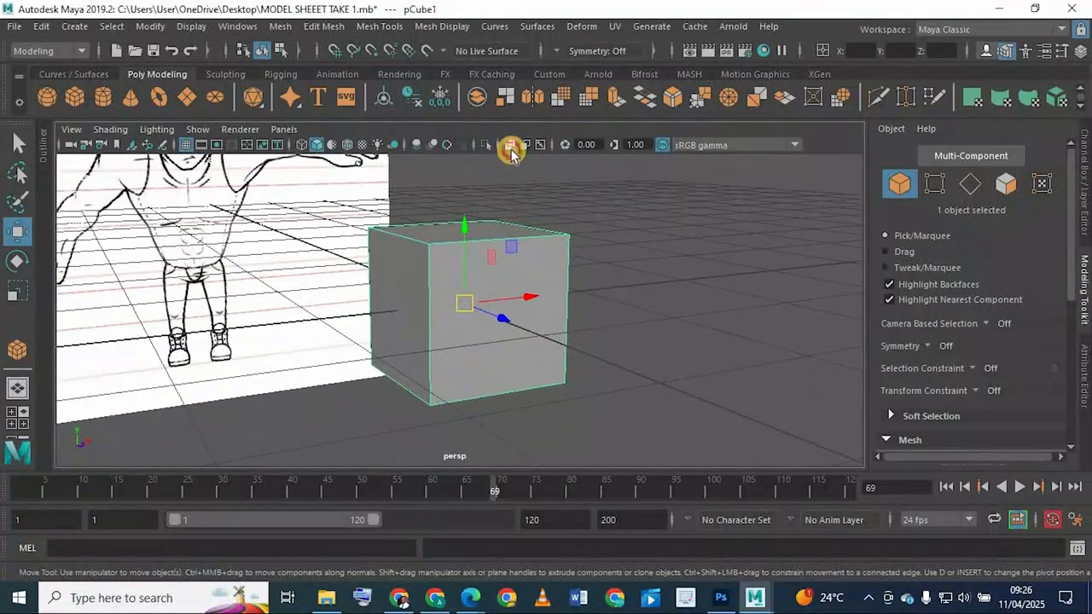
{"action": "left_click", "coordinate": [511, 148]}
{"action": "left_click", "coordinate": [511, 147]}
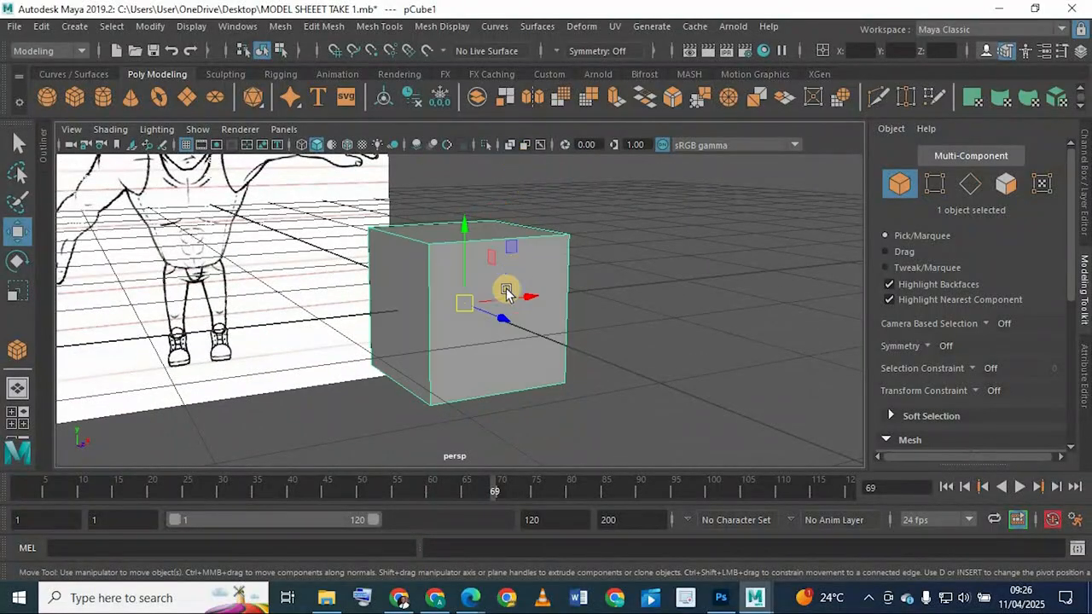
{"action": "scroll", "coordinate": [417, 320], "scroll_direction": "down", "scroll_amount": 5}
{"action": "left_click_drag", "start_coordinate": [415, 319], "coordinate": [295, 412], "text": "alt"}
{"action": "middle_click_drag", "start_coordinate": [296, 411], "coordinate": [373, 328], "text": "alt"}
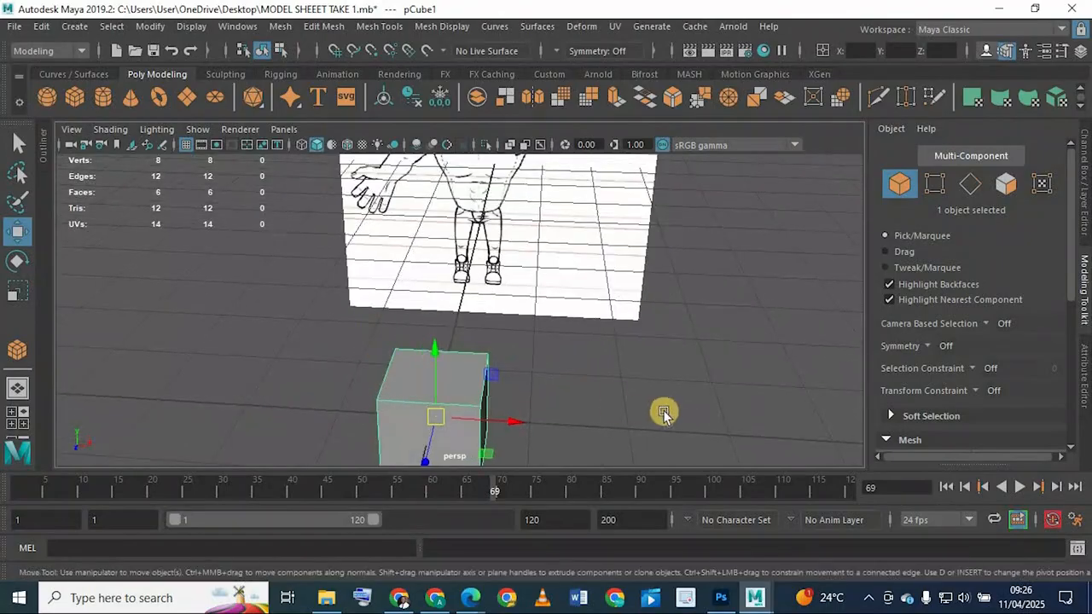
Step: Duplicate the cube in the side view and move the copy up about 1.35 cm and 0.55 cm along negative Z onto the head
{"action": "key", "text": "space"}
{"action": "key", "text": "space"}
{"action": "scroll", "coordinate": [397, 342], "scroll_direction": "up", "scroll_amount": 6}
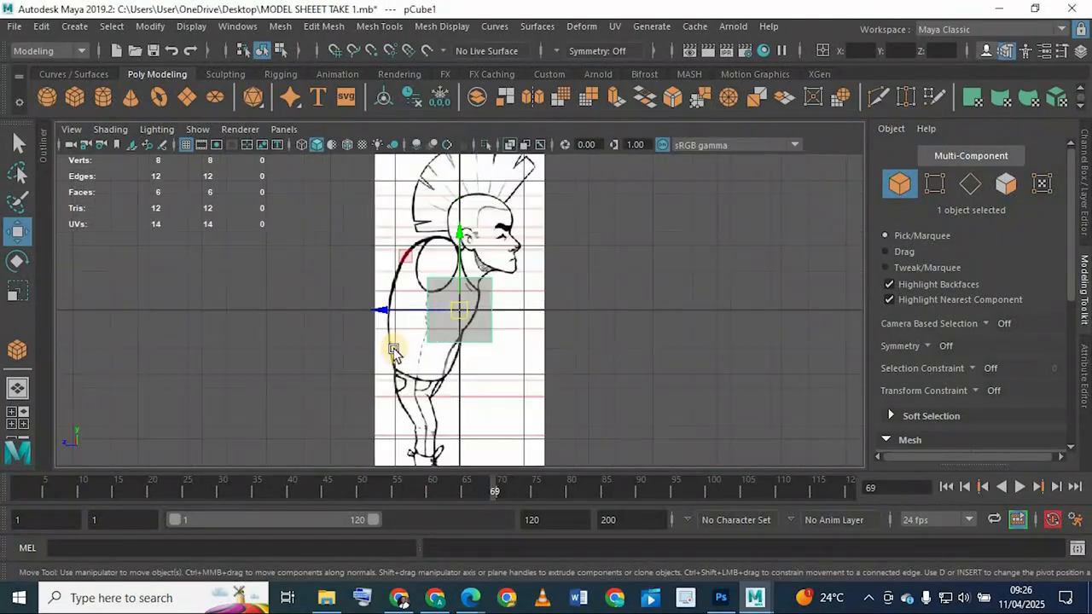
{"action": "scroll", "coordinate": [370, 335], "scroll_direction": "up", "scroll_amount": 1}
{"action": "middle_click_drag", "start_coordinate": [367, 288], "coordinate": [417, 361], "text": "alt"}
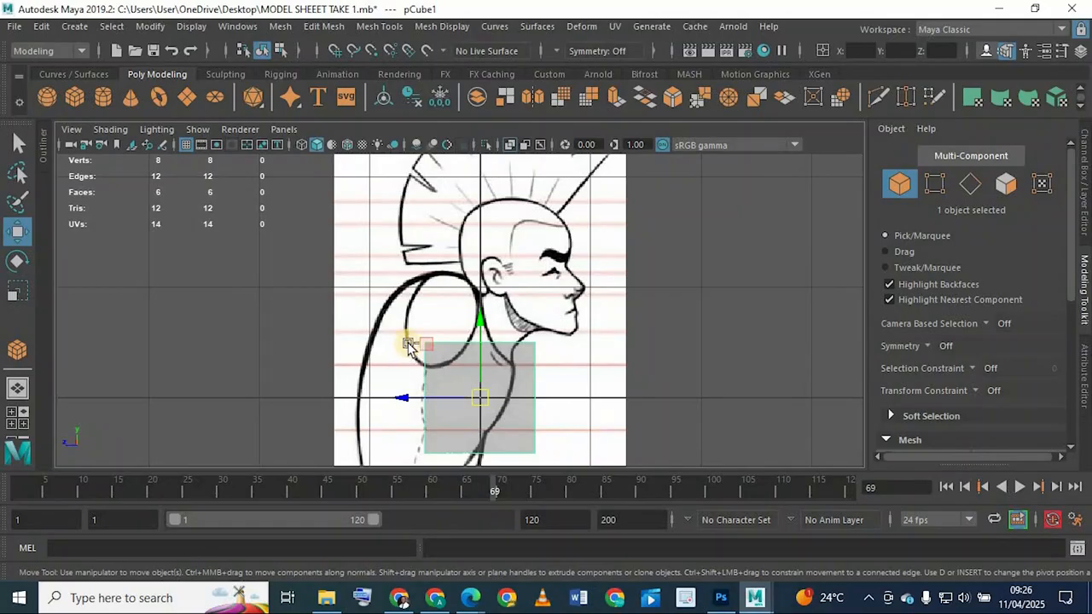
{"action": "key", "text": "ctrl+d"}
{"action": "left_click_drag", "start_coordinate": [479, 323], "coordinate": [414, 243]}
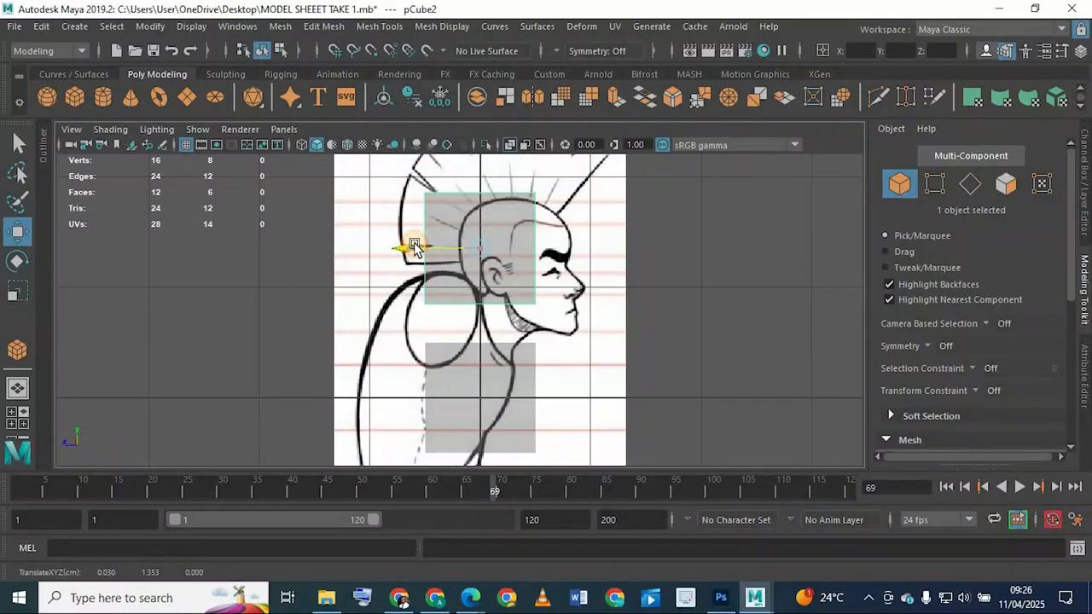
{"action": "left_click_drag", "start_coordinate": [414, 246], "coordinate": [468, 244]}
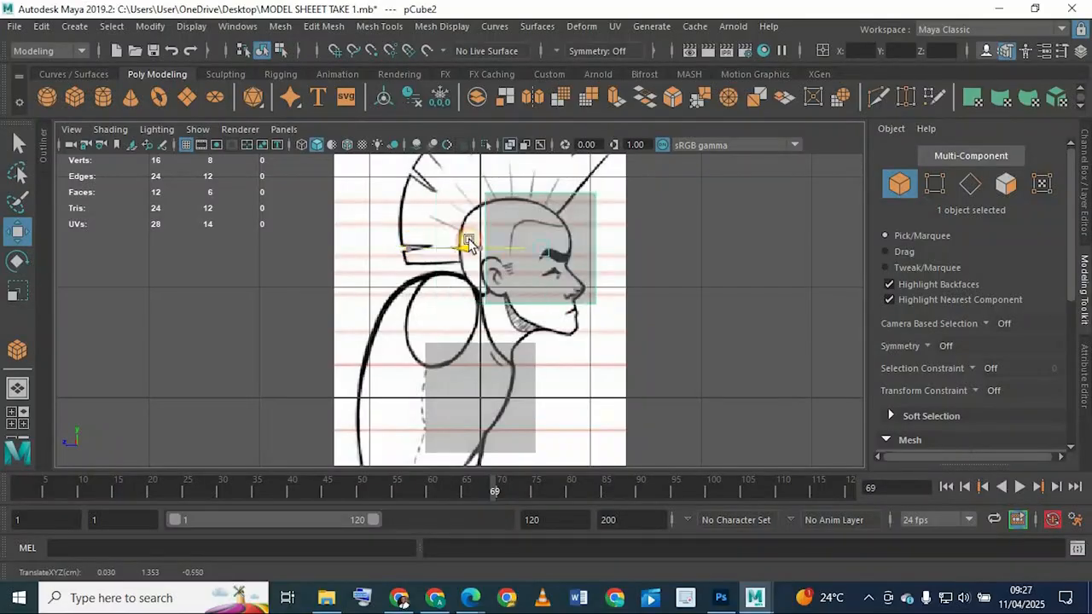
Step: Move the front image plane about 0.32 cm along positive X in the front view to centre the character on the grid axis
{"action": "left_click", "coordinate": [431, 405]}
{"action": "middle_click_drag", "start_coordinate": [434, 324], "coordinate": [470, 354], "text": "alt"}
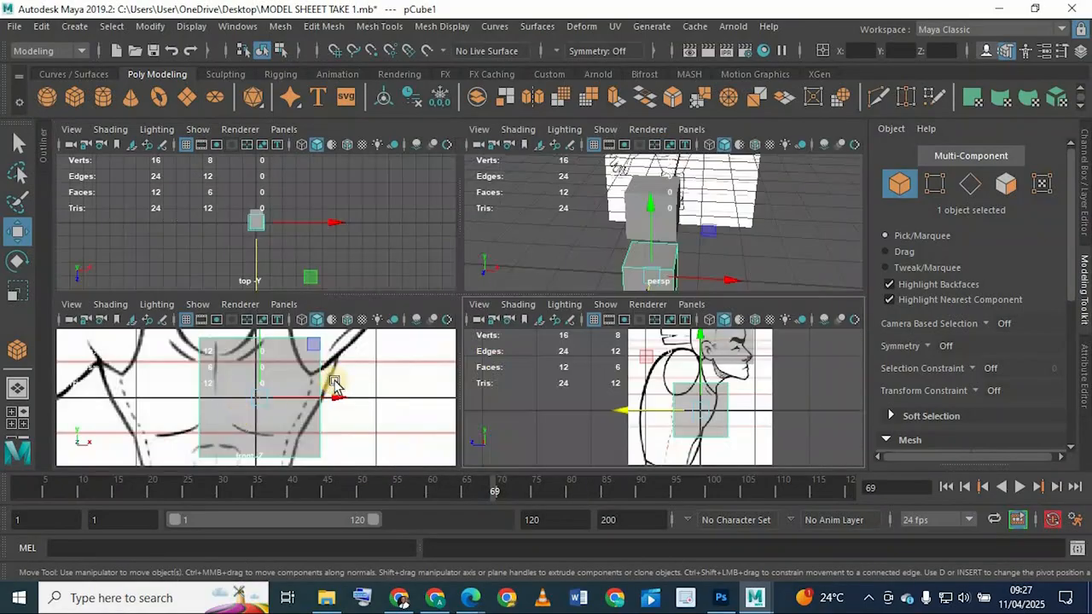
{"action": "key", "text": "space"}
{"action": "scroll", "coordinate": [457, 359], "scroll_direction": "down", "scroll_amount": 10}
{"action": "scroll", "coordinate": [457, 359], "scroll_direction": "up", "scroll_amount": 4}
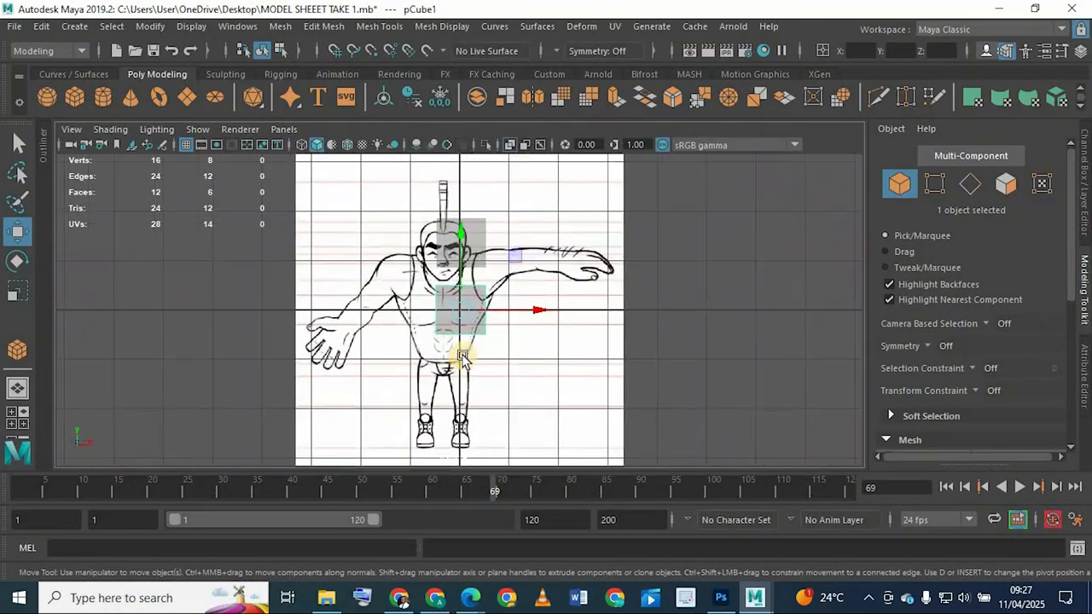
{"action": "left_click", "coordinate": [638, 290]}
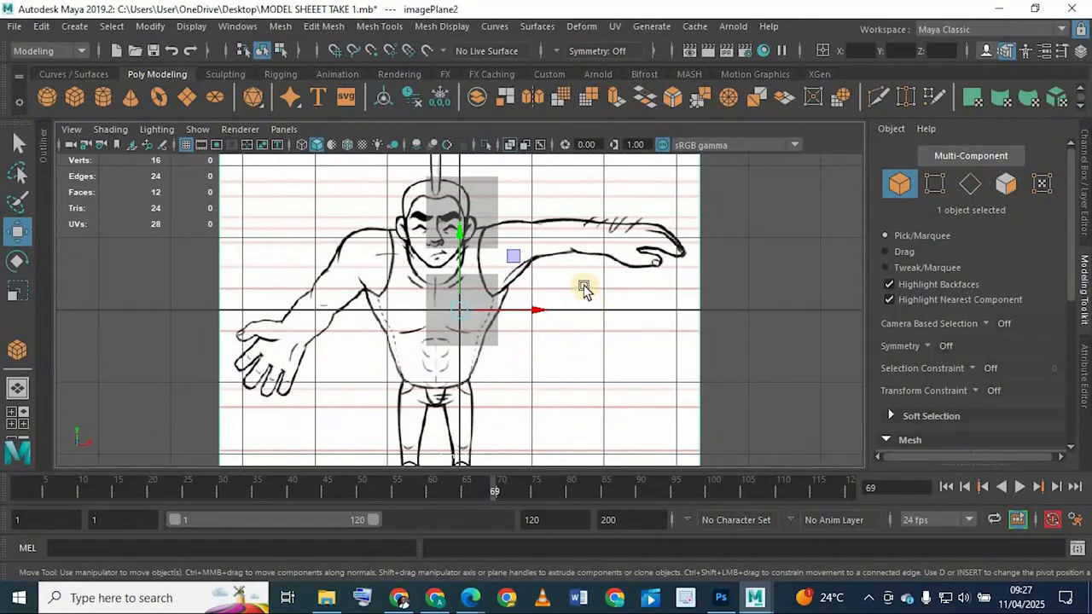
{"action": "scroll", "coordinate": [581, 292], "scroll_direction": "down", "scroll_amount": 3}
{"action": "scroll", "coordinate": [446, 321], "scroll_direction": "up", "scroll_amount": 1}
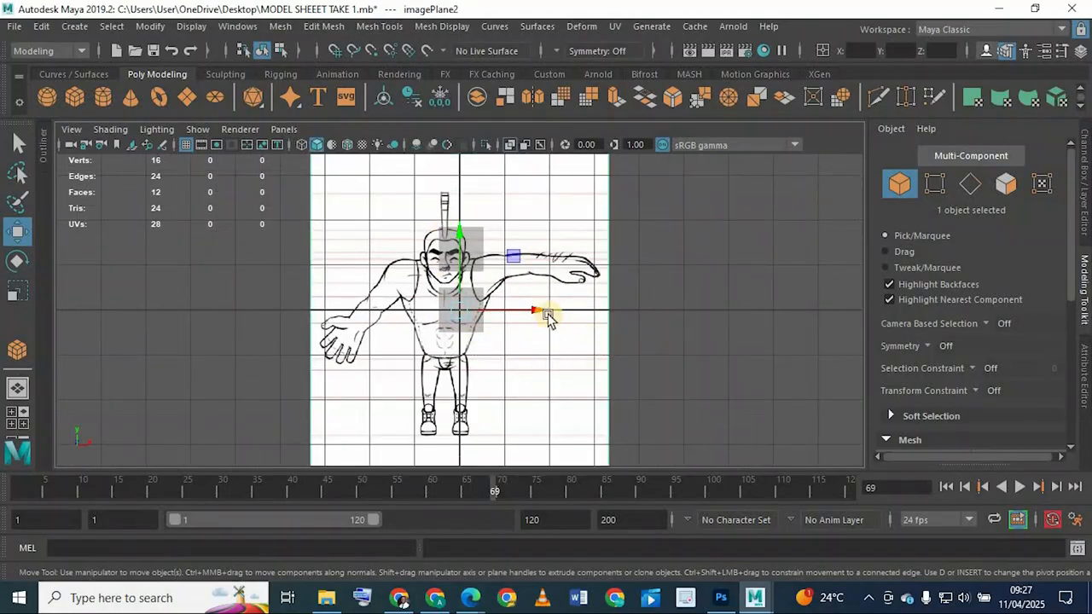
{"action": "left_click_drag", "start_coordinate": [533, 308], "coordinate": [546, 311]}
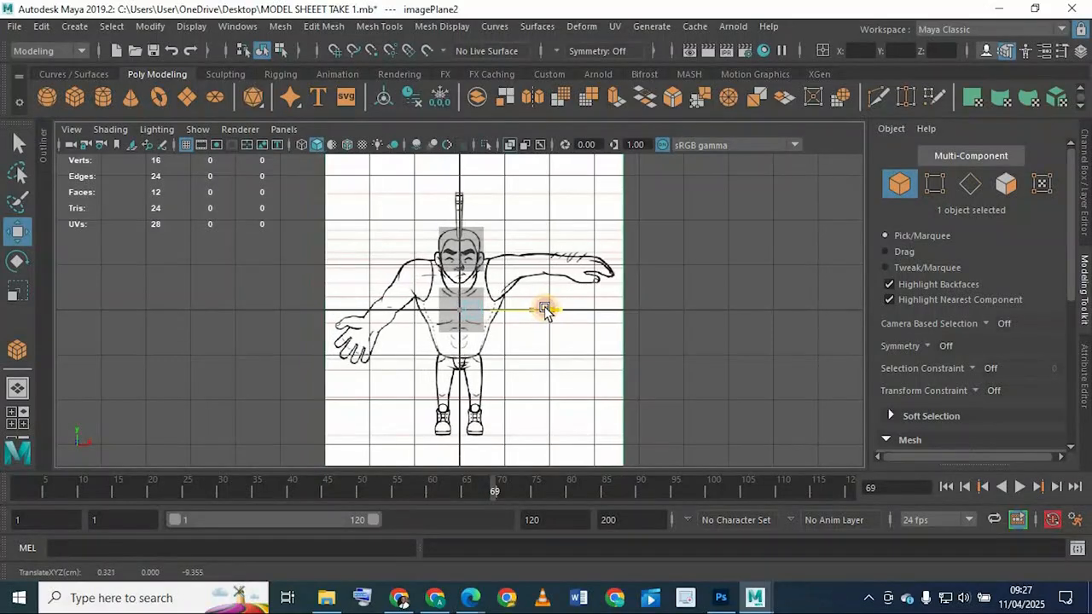
{"action": "left_click_drag", "start_coordinate": [545, 311], "coordinate": [545, 311]}
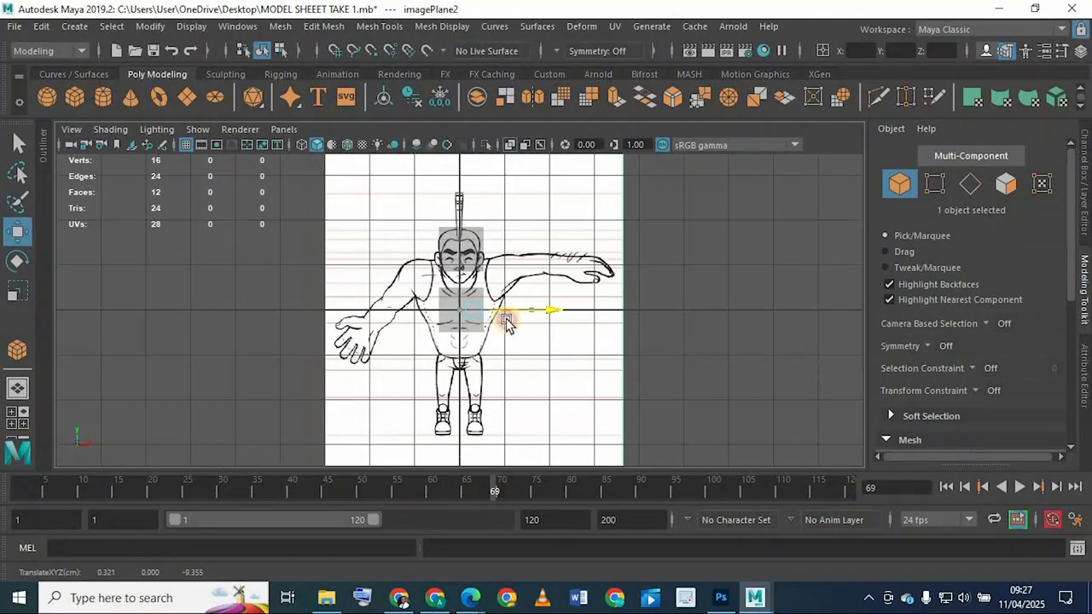
{"action": "scroll", "coordinate": [478, 324], "scroll_direction": "up", "scroll_amount": 3}
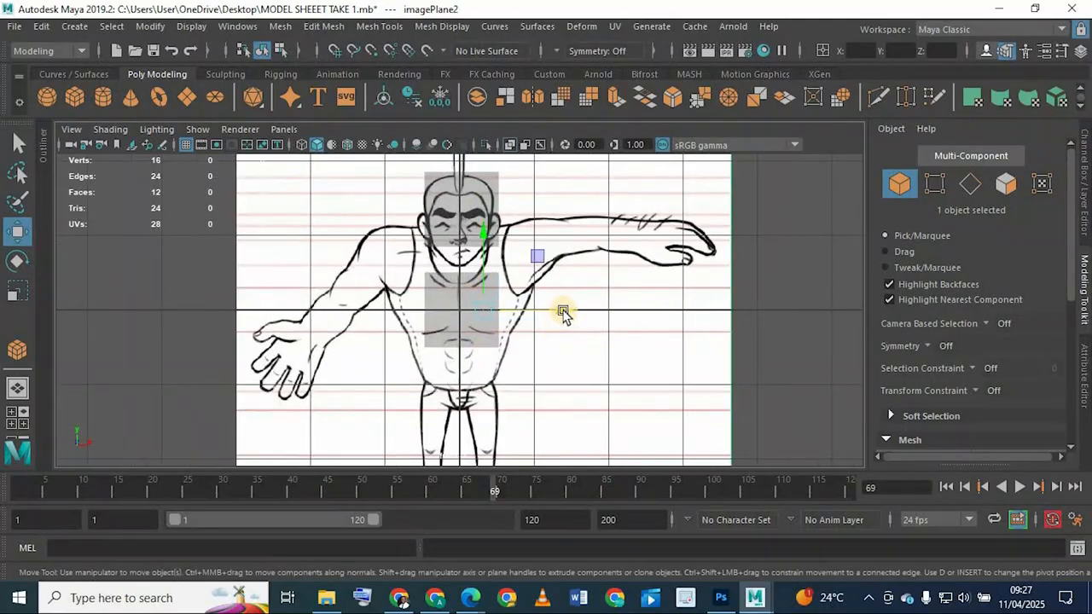
Step: Nudge the front image plane to about 0.33 cm along positive X, then select the torso cube in the front view
{"action": "left_click_drag", "start_coordinate": [559, 309], "coordinate": [561, 309]}
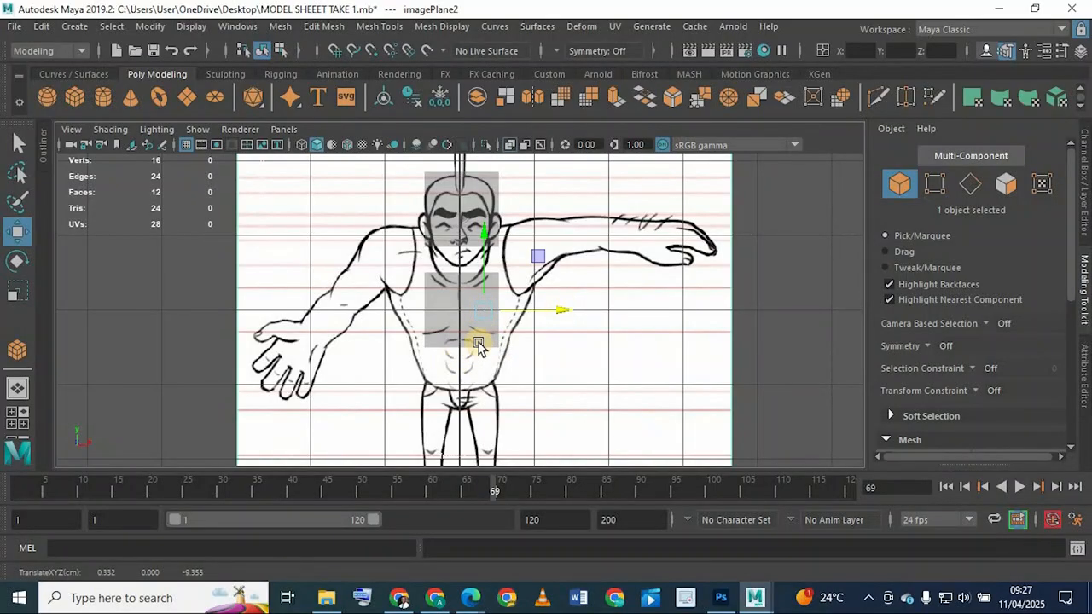
{"action": "left_click", "coordinate": [484, 331]}
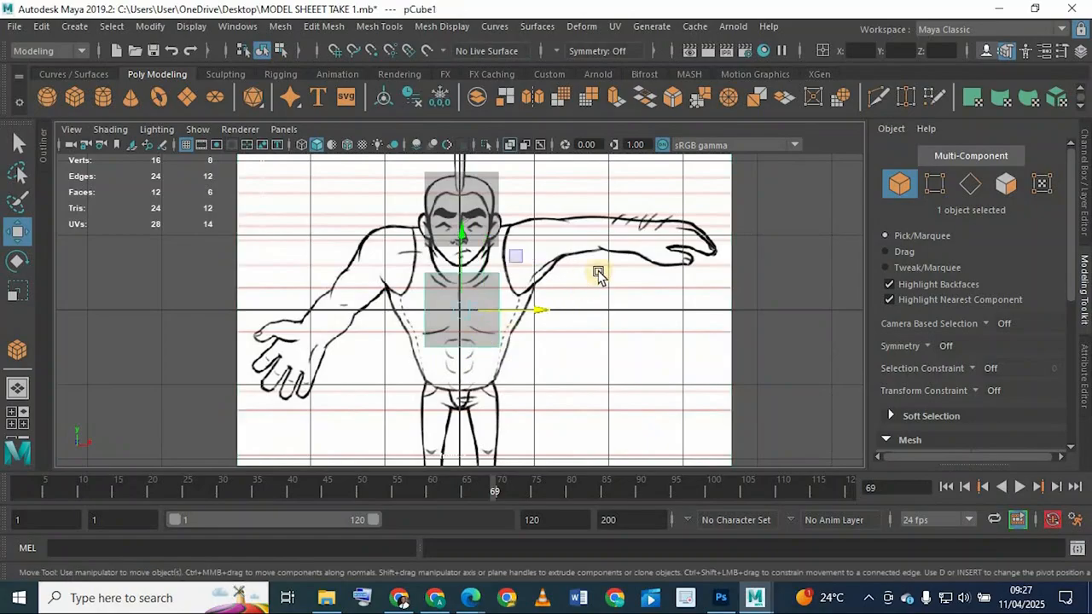
{"action": "scroll", "coordinate": [569, 349], "scroll_direction": "down", "scroll_amount": 6}
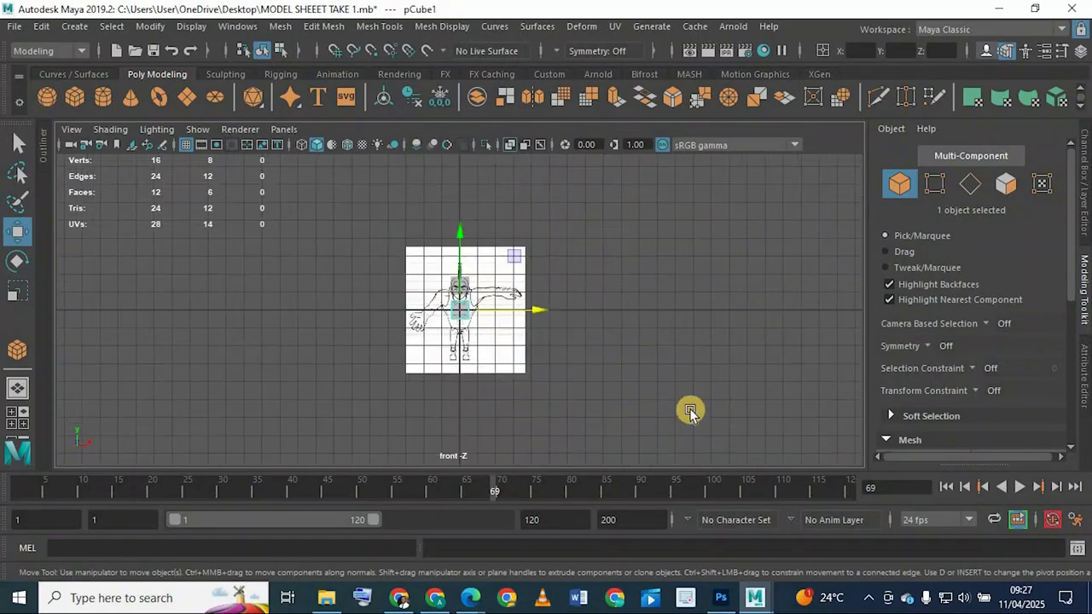
Step: Select the side image plane in the side view and inspect its alignment with the cubes there and in perspective
{"action": "key", "text": "space"}
{"action": "key", "text": "space"}
{"action": "scroll", "coordinate": [524, 270], "scroll_direction": "down", "scroll_amount": 4}
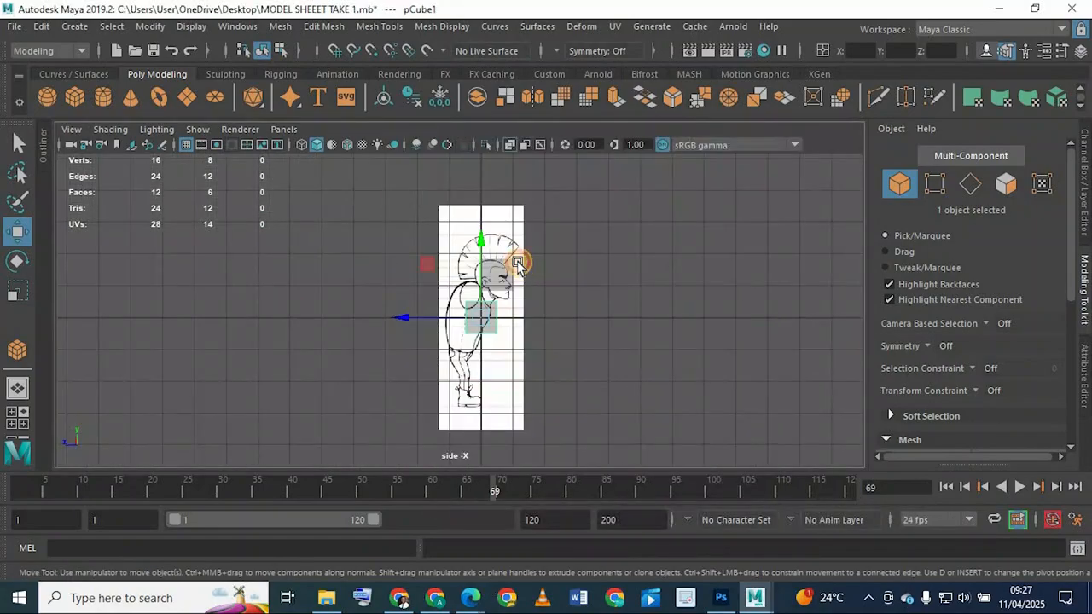
{"action": "left_click", "coordinate": [518, 265]}
{"action": "scroll", "coordinate": [537, 282], "scroll_direction": "up", "scroll_amount": 4}
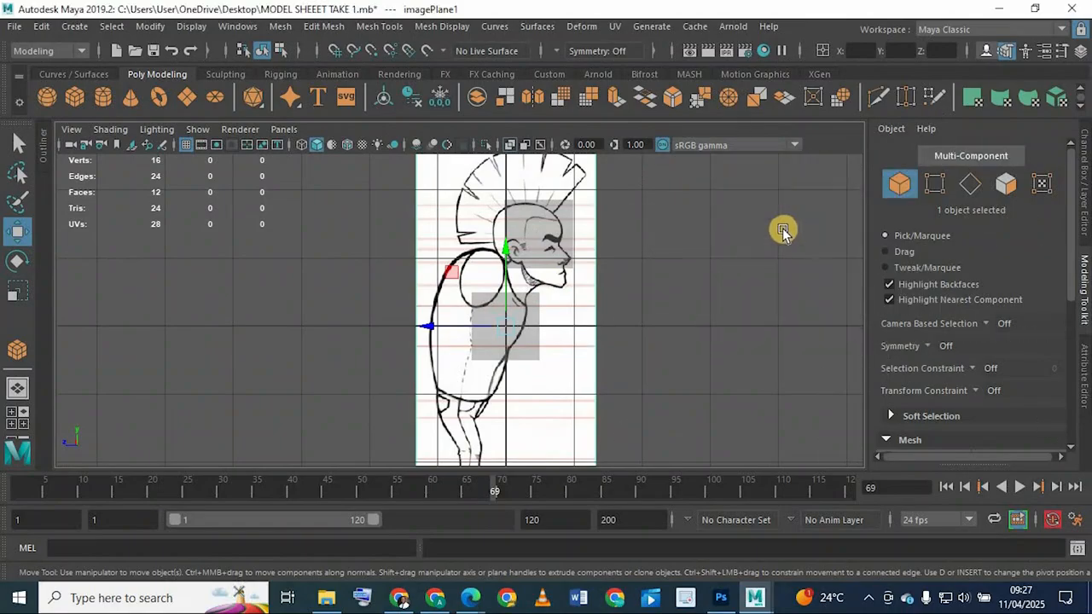
{"action": "key", "text": "space"}
{"action": "key", "text": "space"}
{"action": "mouse_move", "coordinate": [566, 273]}
{"action": "left_mouse_down", "text": "alt"}
{"action": "mouse_move", "coordinate": [559, 268]}
{"action": "mouse_move", "coordinate": [547, 290]}
{"action": "mouse_move", "coordinate": [492, 290]}
{"action": "mouse_move", "coordinate": [561, 276]}
{"action": "mouse_move", "coordinate": [555, 268]}
{"action": "left_mouse_up", "text": "alt"}
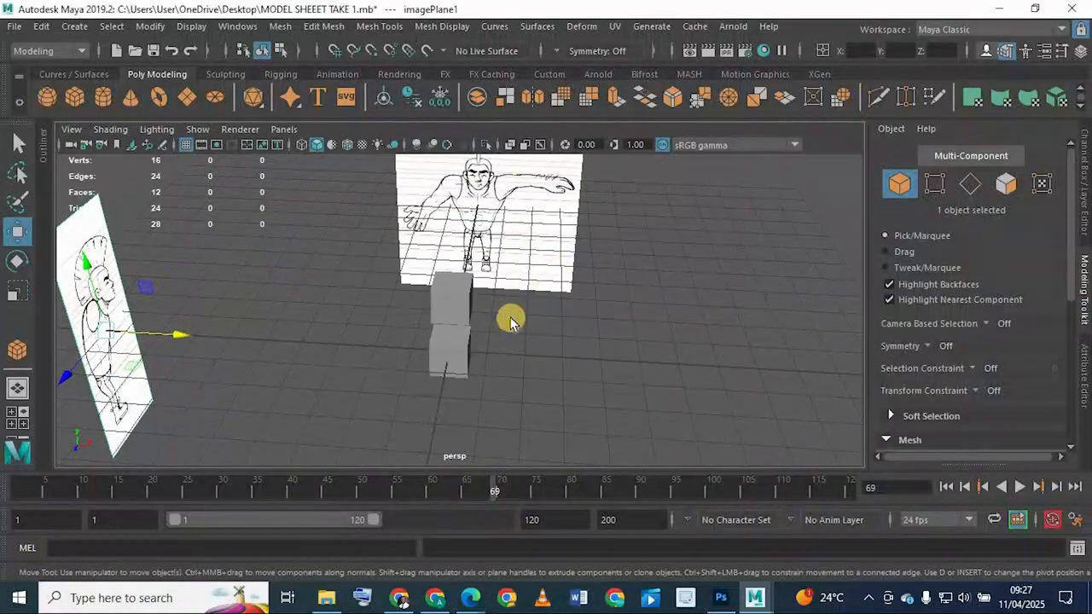
Step: Undo the recent selections and the horizontal moves of the front image plane in the front view
{"action": "key", "text": "space"}
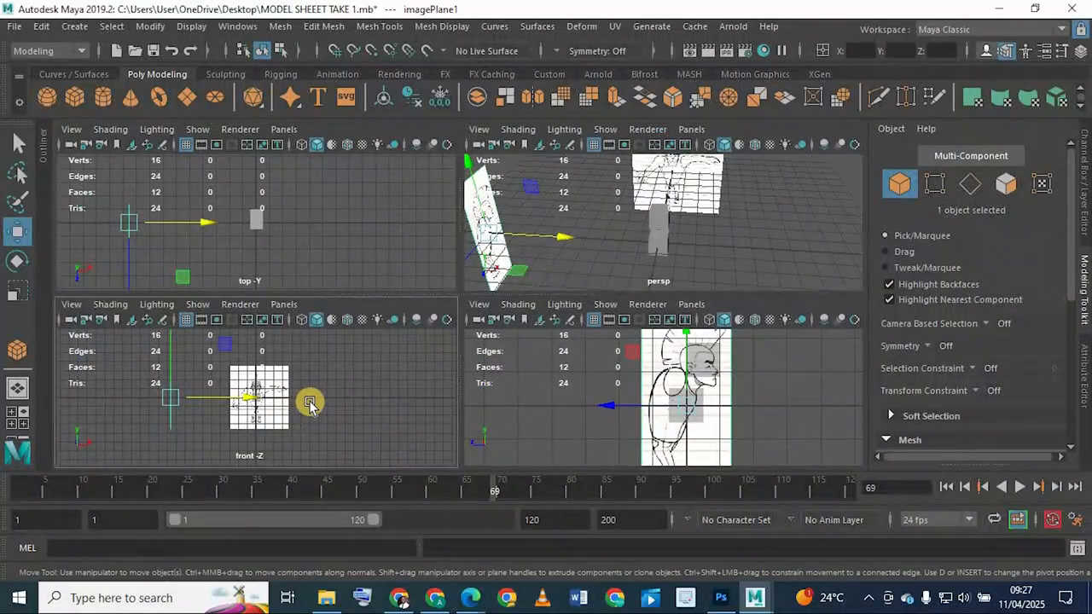
{"action": "key", "text": "space"}
{"action": "key", "text": "ctrl+z"}
{"action": "key", "text": "x"}
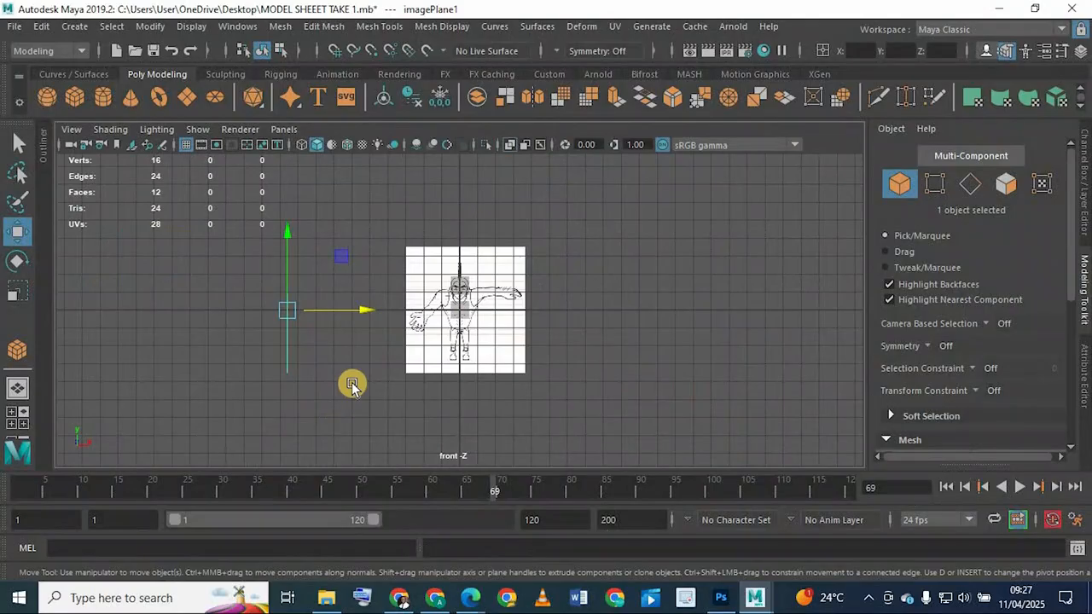
{"action": "key", "text": "ctrl+z"}
{"action": "key", "text": "ctrl+z"}
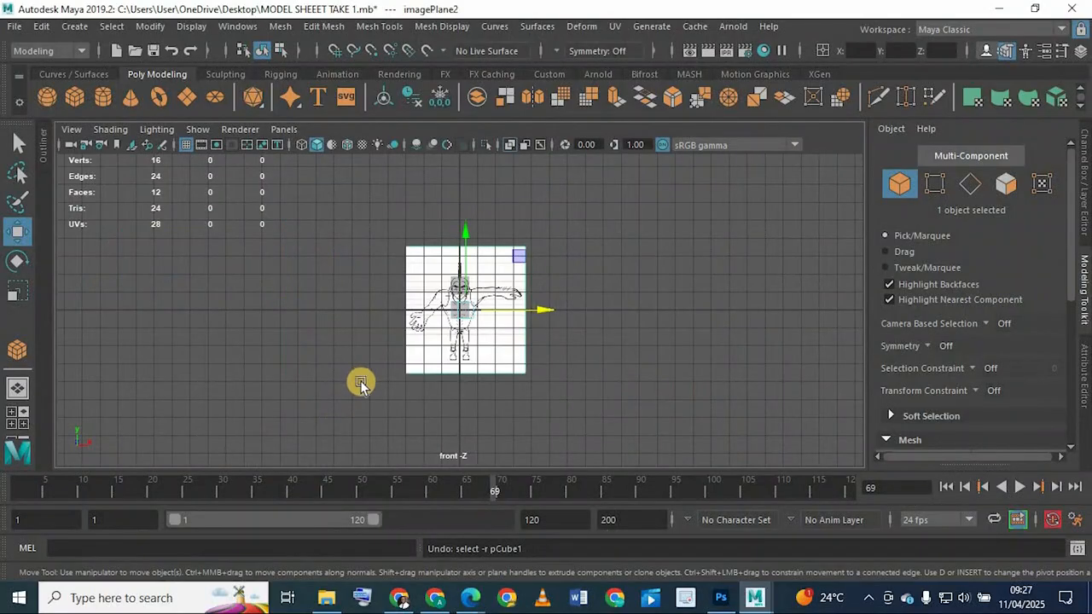
{"action": "key", "text": "space"}
{"action": "key", "text": "space"}
{"action": "key", "text": "space"}
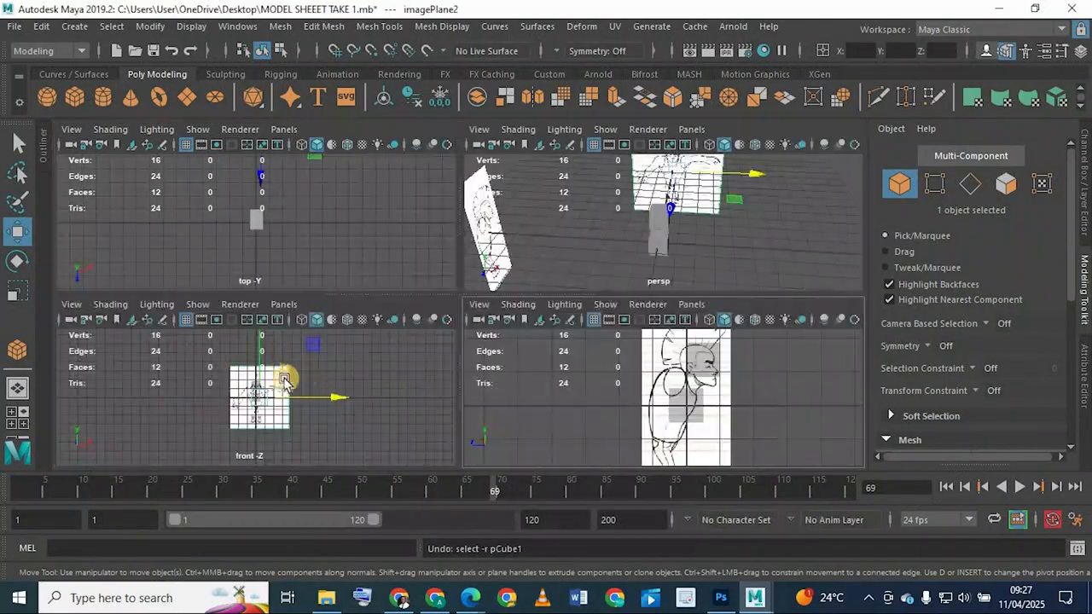
{"action": "key", "text": "space"}
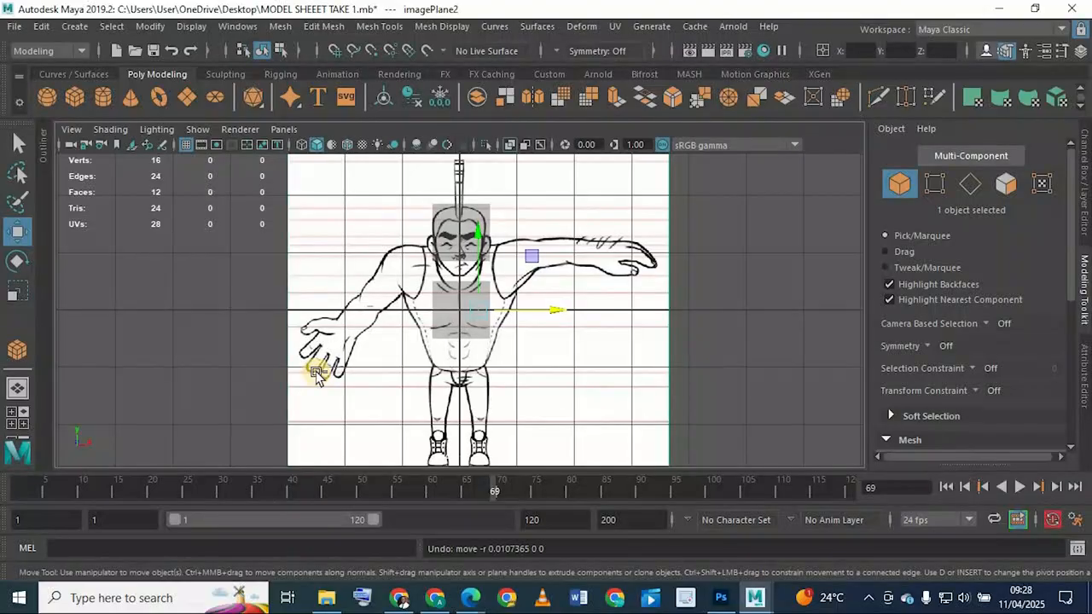
{"action": "key", "text": "ctrl+z"}
Step: Move the front image plane about 0.32 cm along positive X to centre the character on the grid axis and cubes
{"action": "scroll", "coordinate": [365, 365], "scroll_direction": "up", "scroll_amount": 4}
{"action": "middle_click_drag", "start_coordinate": [367, 359], "coordinate": [531, 310], "text": "alt"}
{"action": "scroll", "coordinate": [512, 312], "scroll_direction": "up", "scroll_amount": 1}
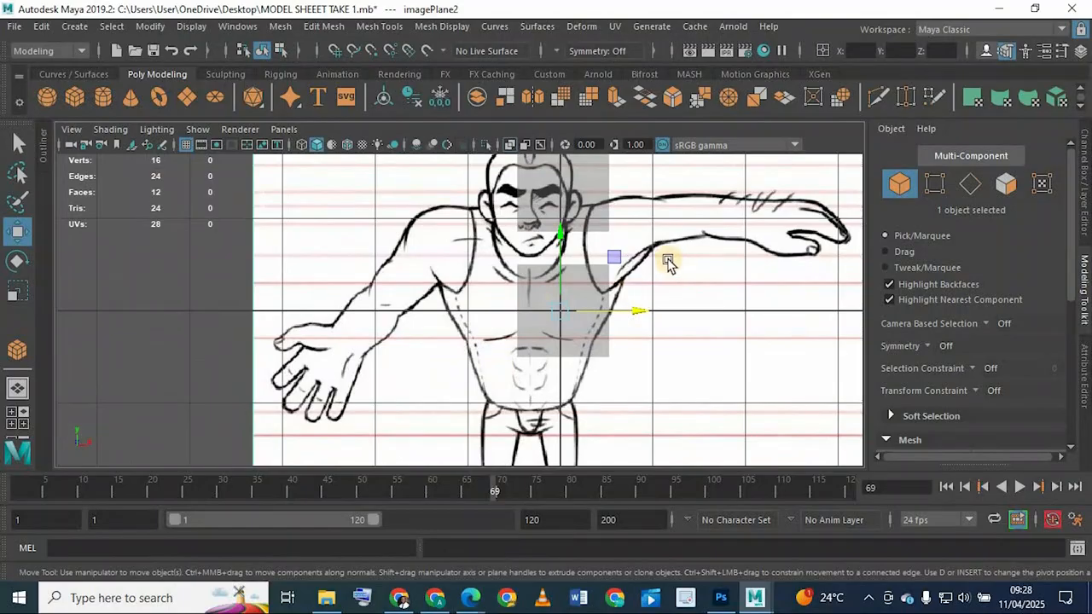
{"action": "scroll", "coordinate": [653, 271], "scroll_direction": "down", "scroll_amount": 6}
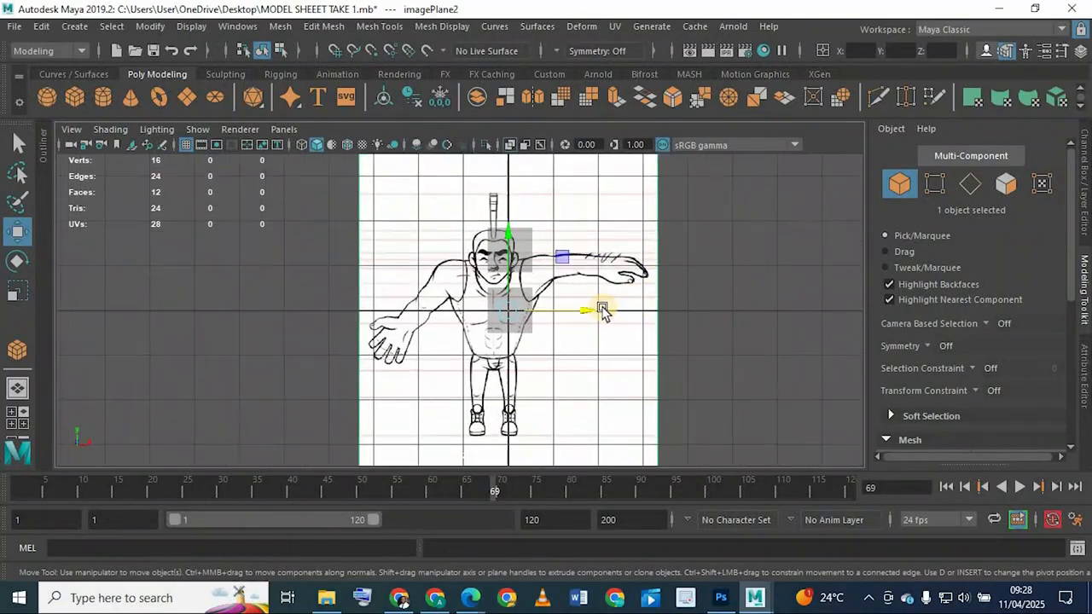
{"action": "left_click_drag", "start_coordinate": [595, 309], "coordinate": [563, 318]}
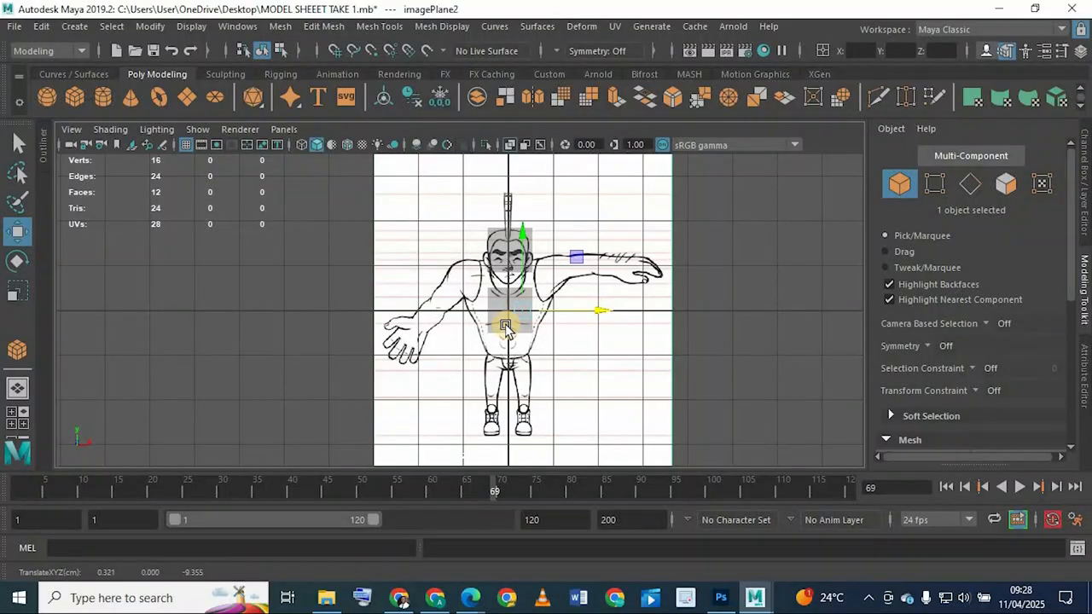
Step: Select the side image plane and compare how the cubes sit on both drawings in the side, perspective and front views
{"action": "key", "text": "space"}
{"action": "key", "text": "space"}
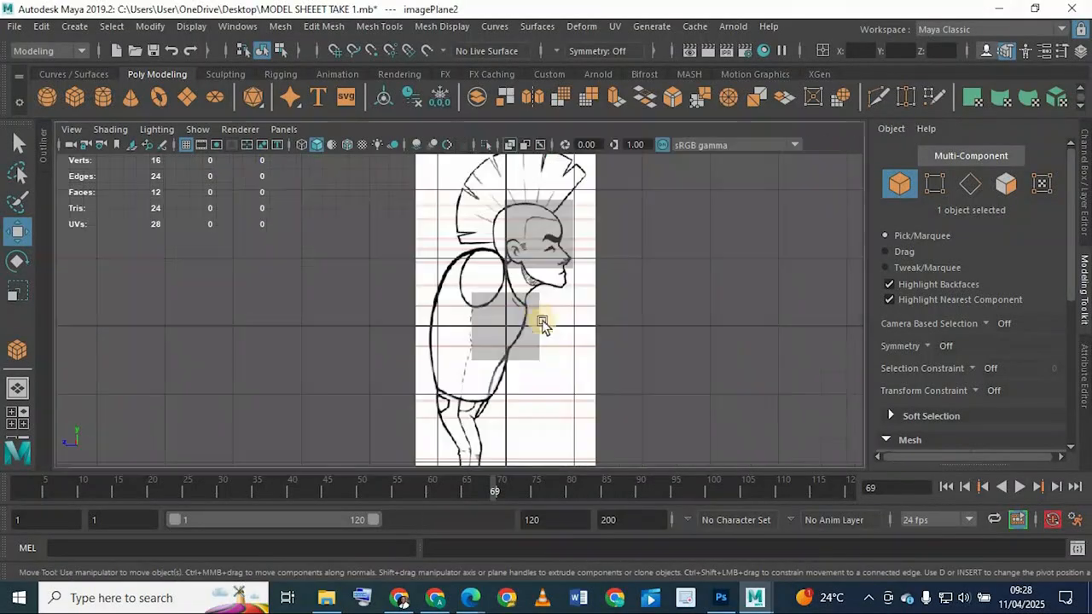
{"action": "left_click", "coordinate": [515, 310]}
{"action": "scroll", "coordinate": [515, 317], "scroll_direction": "up", "scroll_amount": 2}
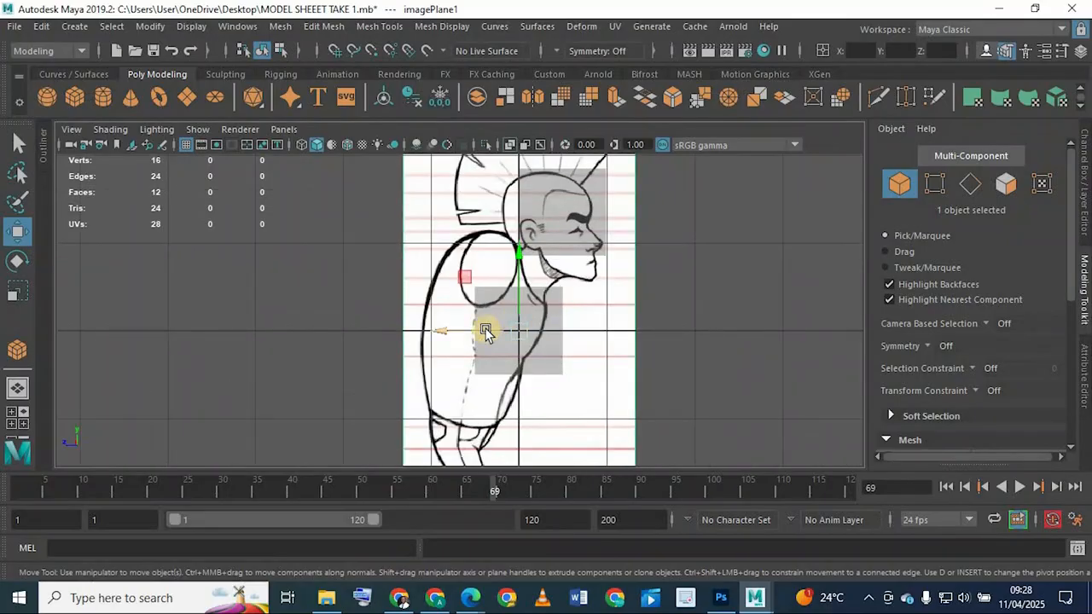
{"action": "scroll", "coordinate": [526, 317], "scroll_direction": "down", "scroll_amount": 4}
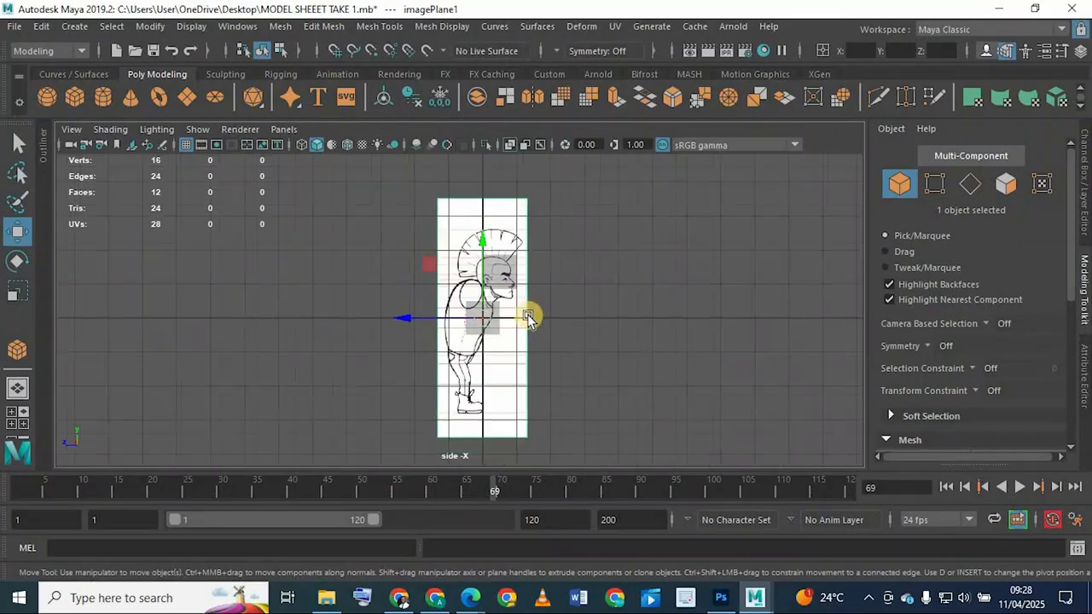
{"action": "key", "text": "space"}
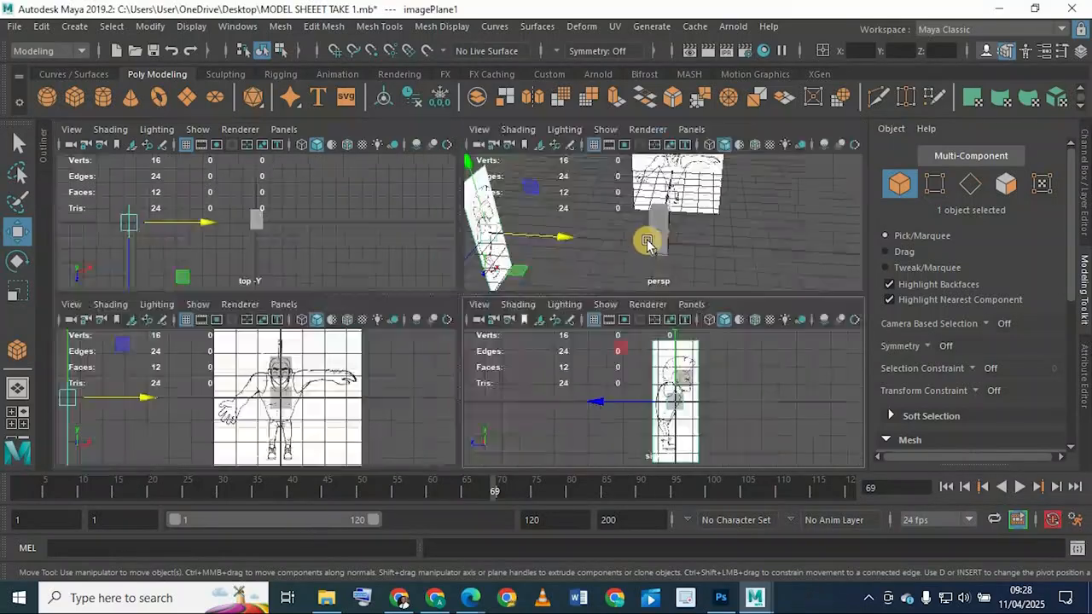
{"action": "key", "text": "space"}
{"action": "left_click_drag", "start_coordinate": [463, 286], "coordinate": [378, 366], "text": "alt"}
{"action": "key", "text": "space"}
{"action": "key", "text": "space"}
{"action": "scroll", "coordinate": [363, 386], "scroll_direction": "down", "scroll_amount": 3}
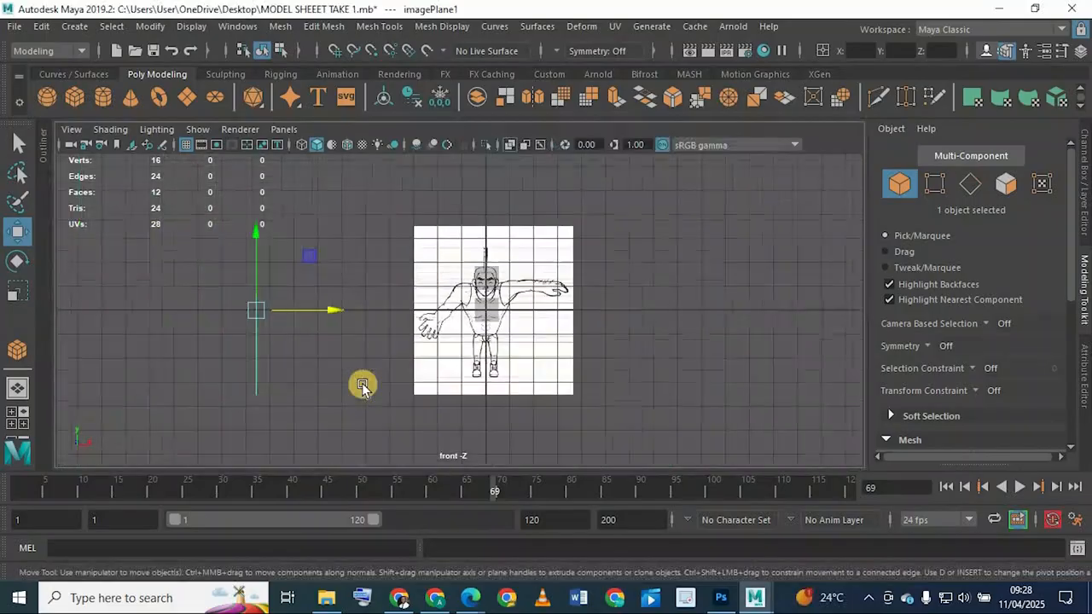
{"action": "scroll", "coordinate": [365, 386], "scroll_direction": "up", "scroll_amount": 2}
{"action": "key", "text": "space"}
{"action": "key", "text": "space"}
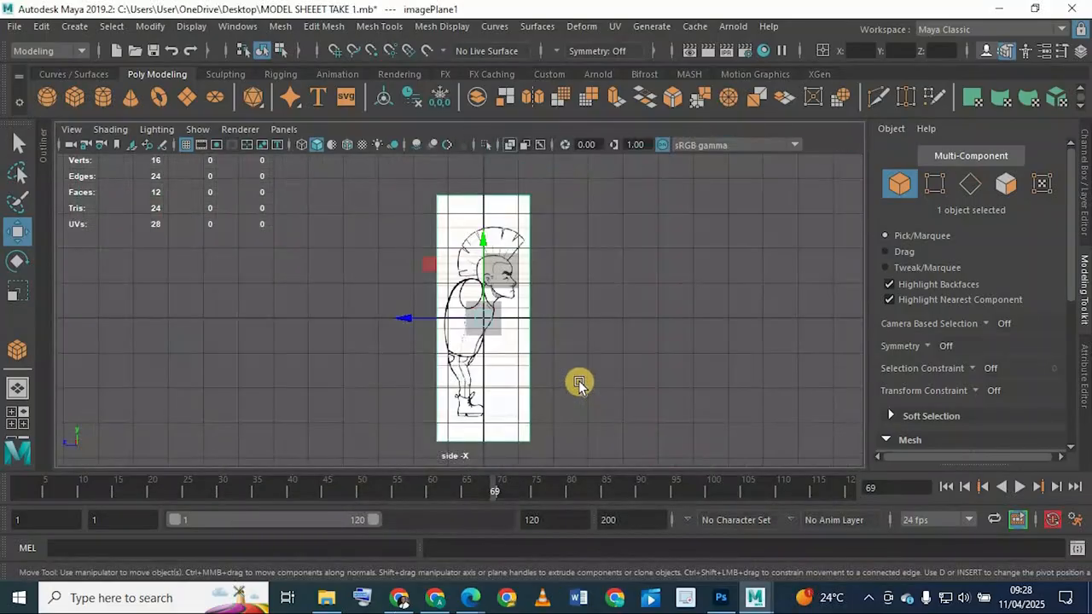
{"action": "scroll", "coordinate": [577, 379], "scroll_direction": "down", "scroll_amount": 2}
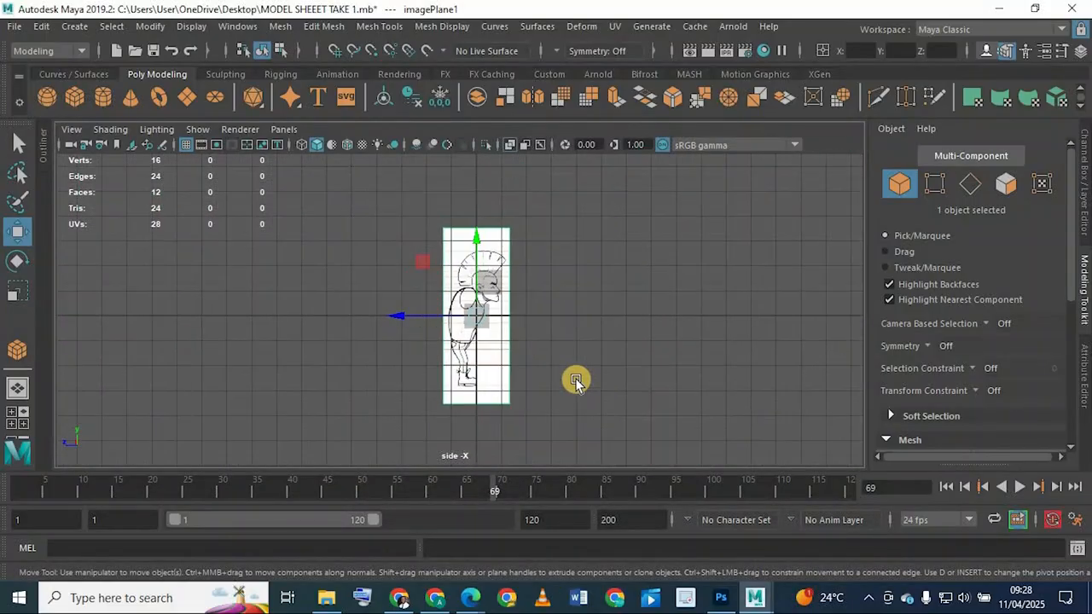
{"action": "scroll", "coordinate": [575, 379], "scroll_direction": "up", "scroll_amount": 5}
{"action": "scroll", "coordinate": [567, 375], "scroll_direction": "down", "scroll_amount": 5}
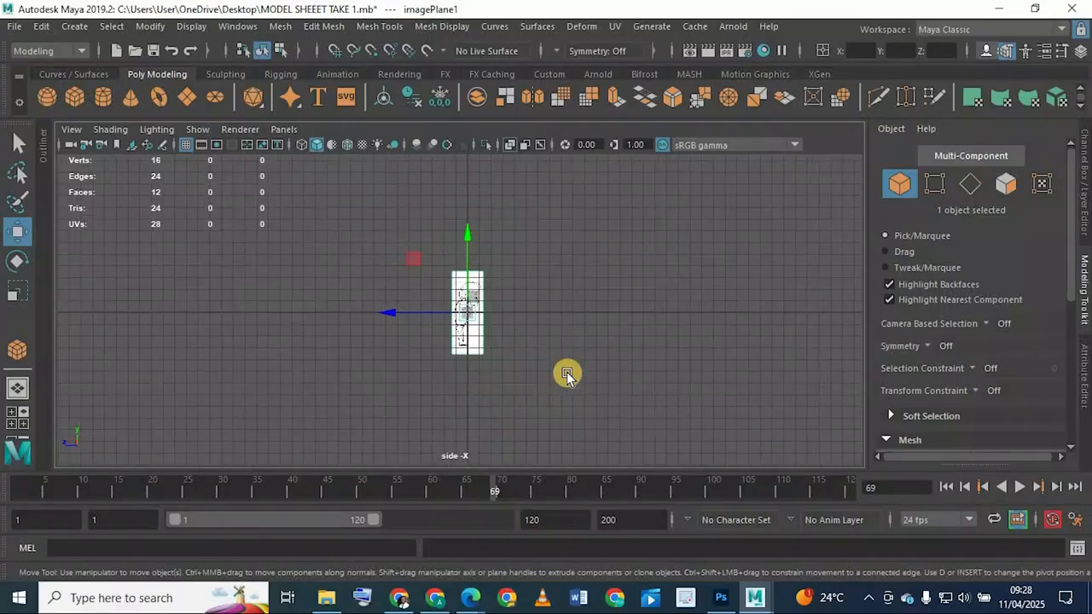
{"action": "key", "text": "space"}
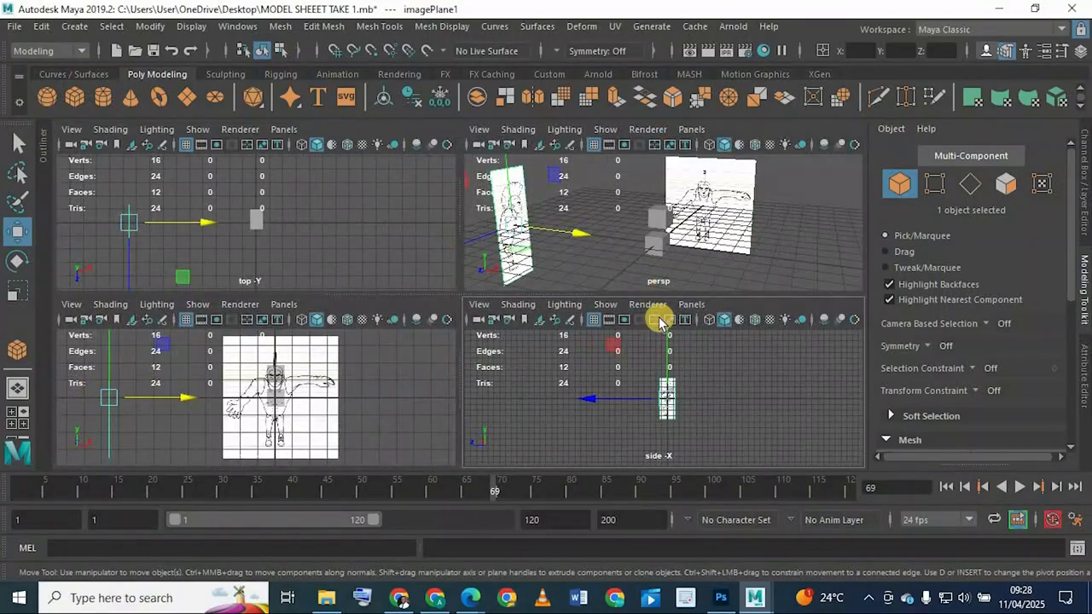
{"action": "key", "text": "space"}
{"action": "scroll", "coordinate": [612, 354], "scroll_direction": "up", "scroll_amount": 3}
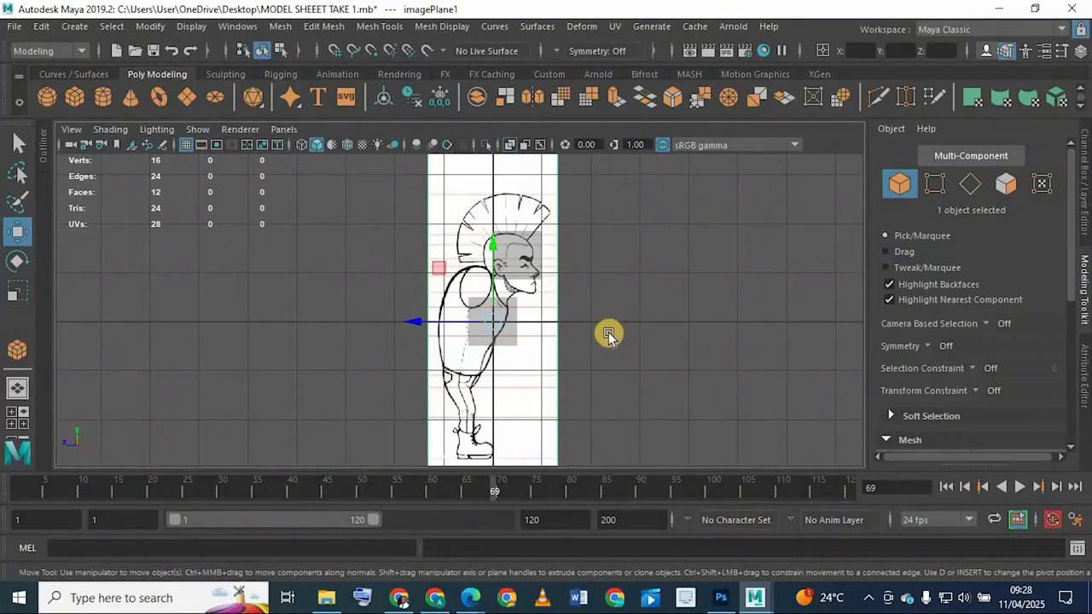
{"action": "key", "text": "space"}
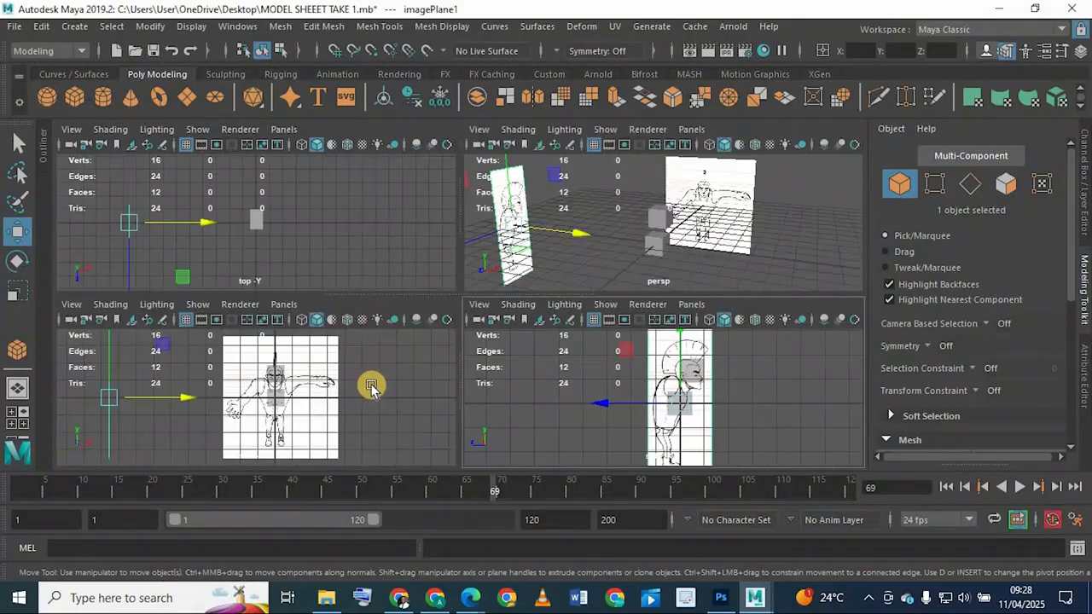
Step: Return the front image plane to its original position and move both cubes about 0.33 cm along negative X onto the character's centre line
{"action": "key", "text": "space"}
{"action": "scroll", "coordinate": [378, 378], "scroll_direction": "up", "scroll_amount": 5}
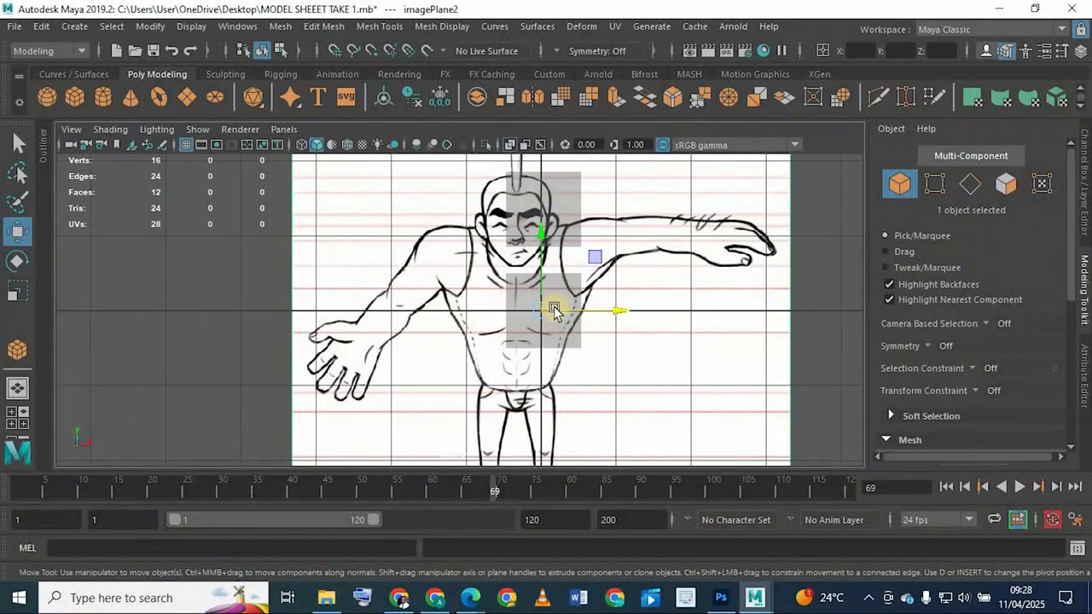
{"action": "left_click", "coordinate": [560, 325]}
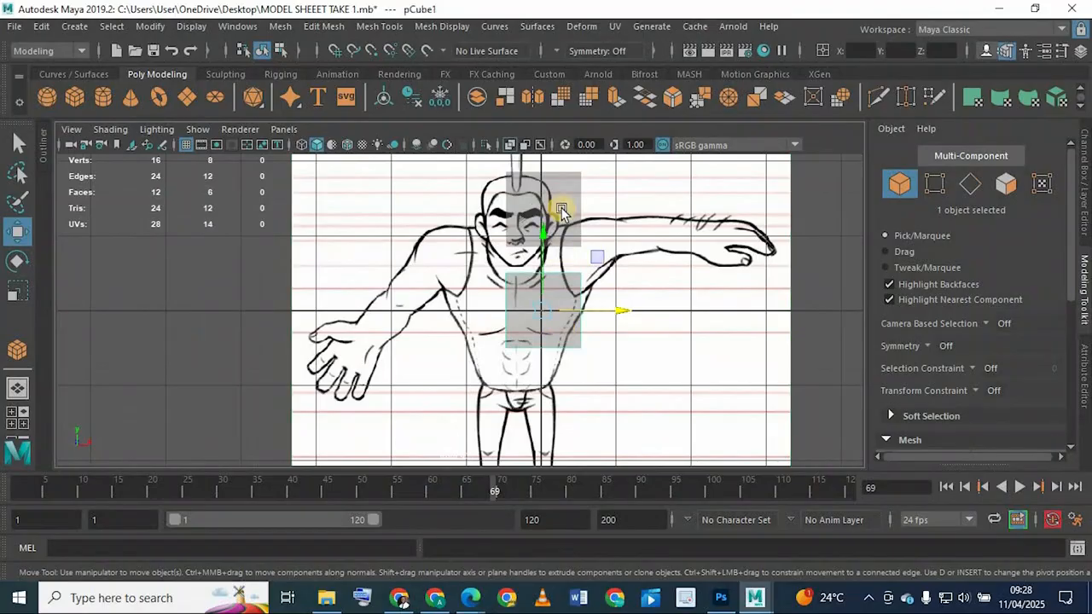
{"action": "left_click", "coordinate": [565, 223], "text": "shift"}
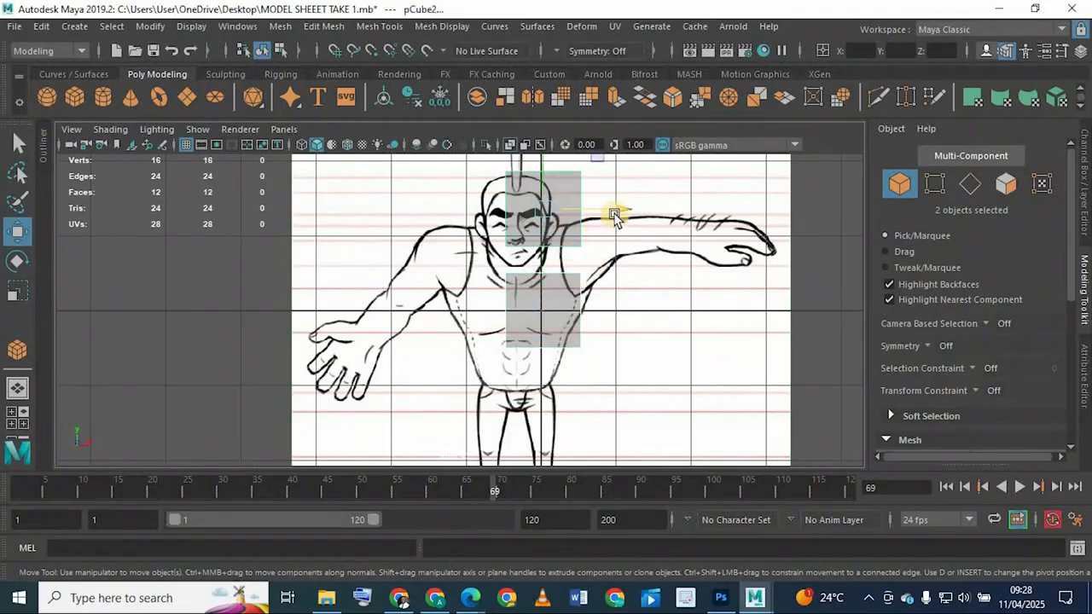
{"action": "left_click_drag", "start_coordinate": [605, 212], "coordinate": [523, 215]}
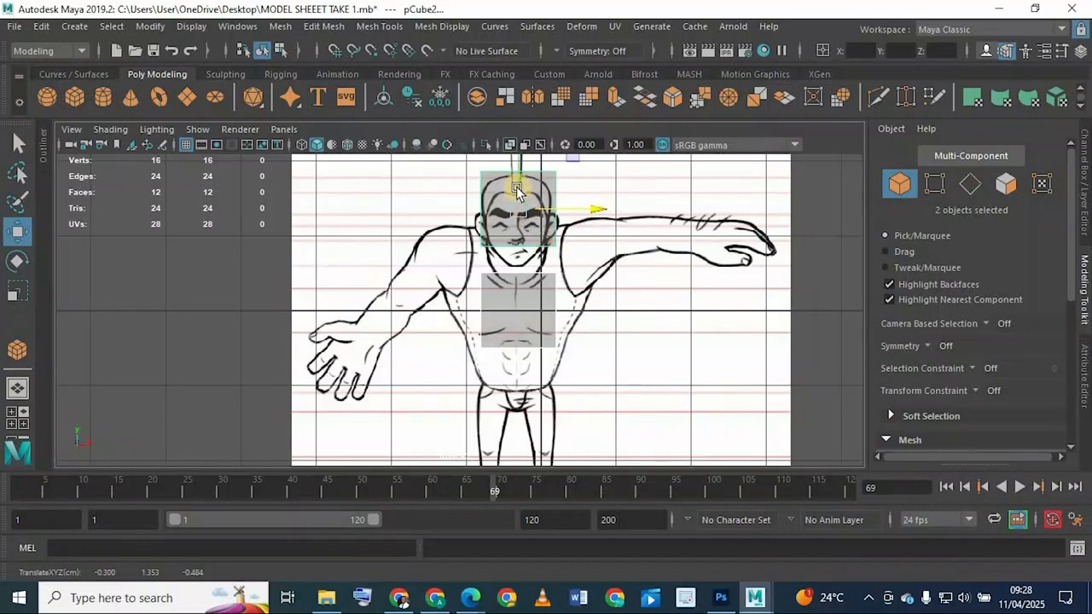
{"action": "middle_click_drag", "start_coordinate": [566, 221], "coordinate": [566, 341], "text": "alt"}
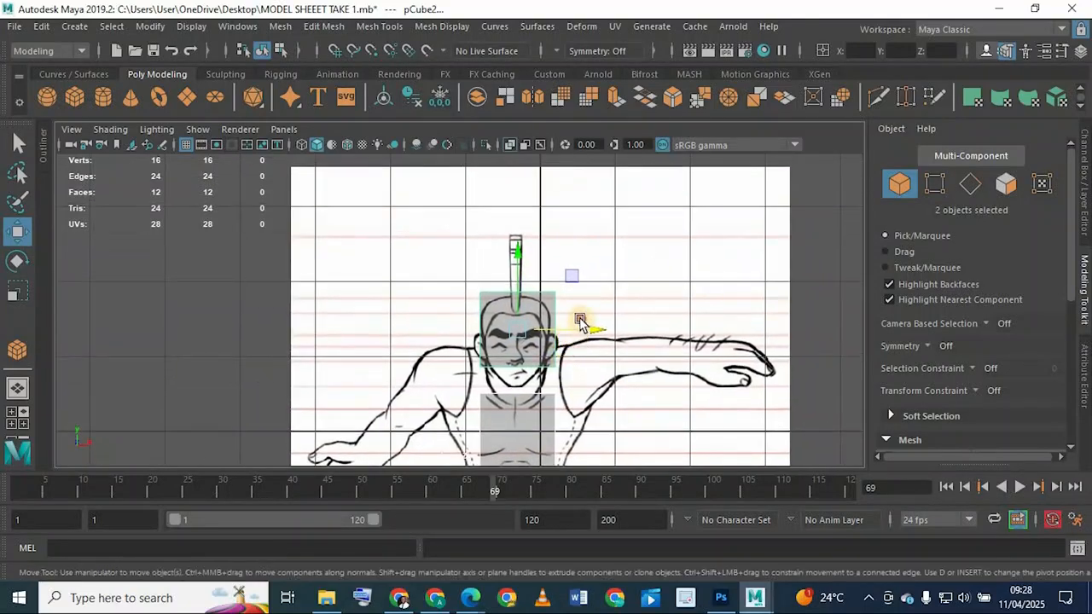
{"action": "left_click", "coordinate": [586, 326]}
{"action": "key", "text": "ctrl+z"}
{"action": "left_click_drag", "start_coordinate": [592, 328], "coordinate": [588, 327]}
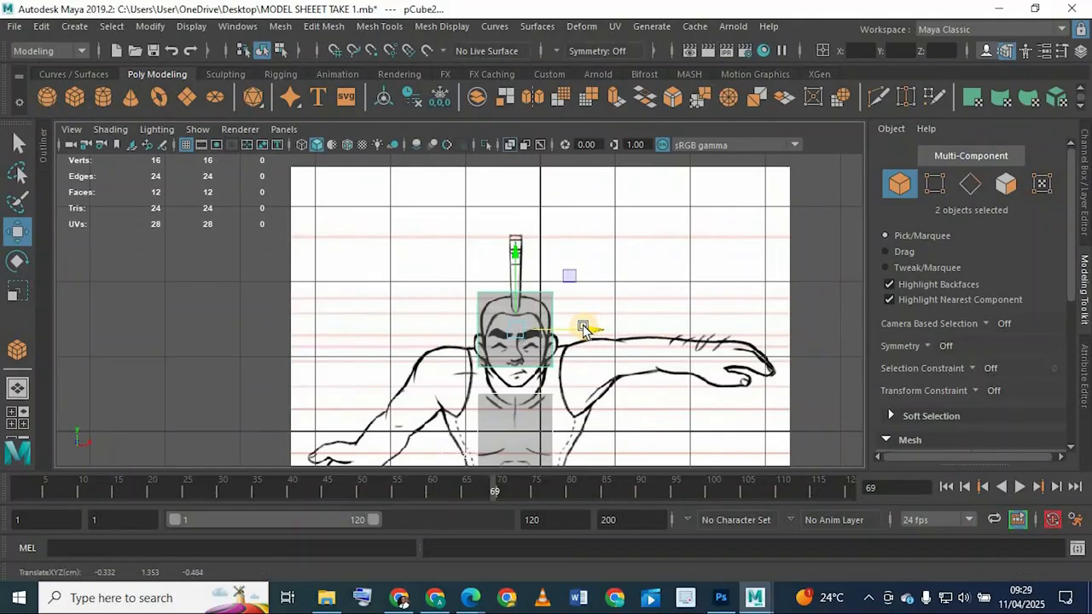
Step: Select the torso cube and examine how it fits the drawn body in the side and front views
{"action": "key", "text": "space"}
{"action": "key", "text": "space"}
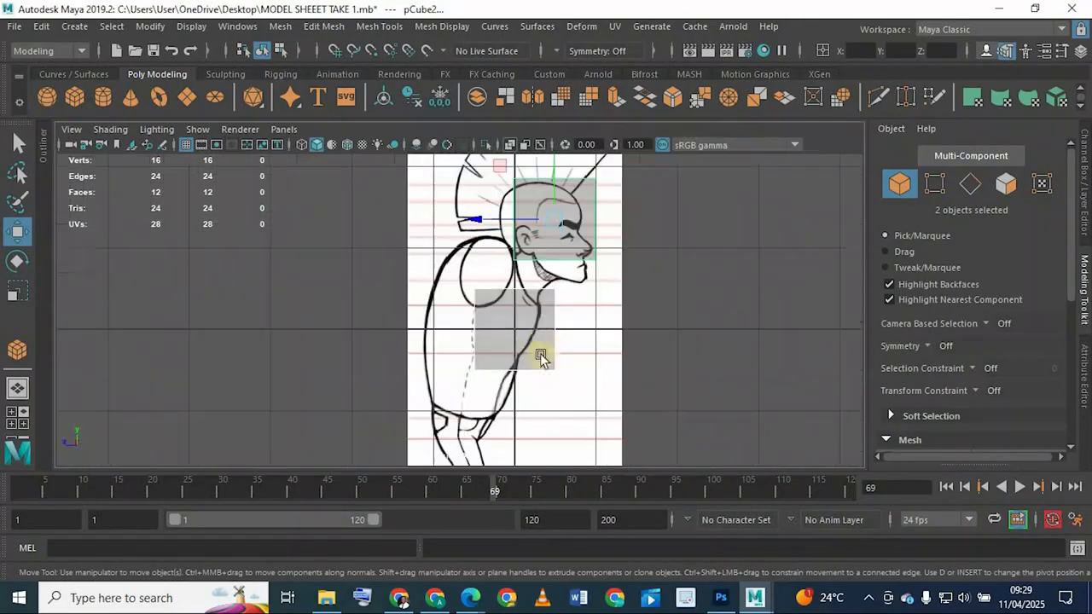
{"action": "scroll", "coordinate": [541, 355], "scroll_direction": "up", "scroll_amount": 1}
{"action": "left_click", "coordinate": [547, 328]}
{"action": "middle_click_drag", "start_coordinate": [462, 367], "coordinate": [465, 389], "text": "alt"}
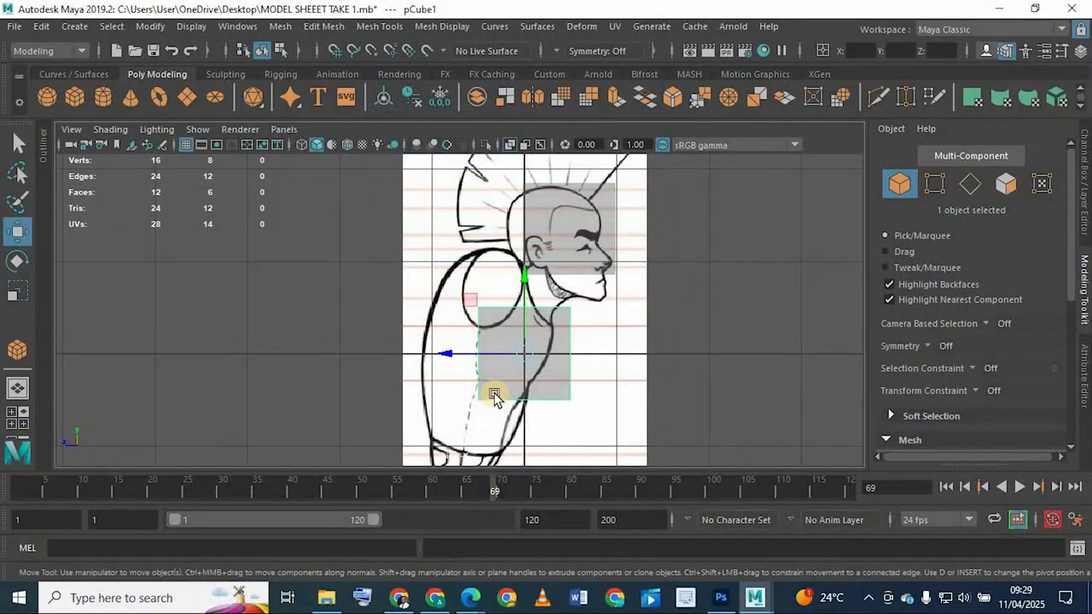
{"action": "scroll", "coordinate": [519, 370], "scroll_direction": "down", "scroll_amount": 3}
{"action": "scroll", "coordinate": [520, 371], "scroll_direction": "up", "scroll_amount": 1}
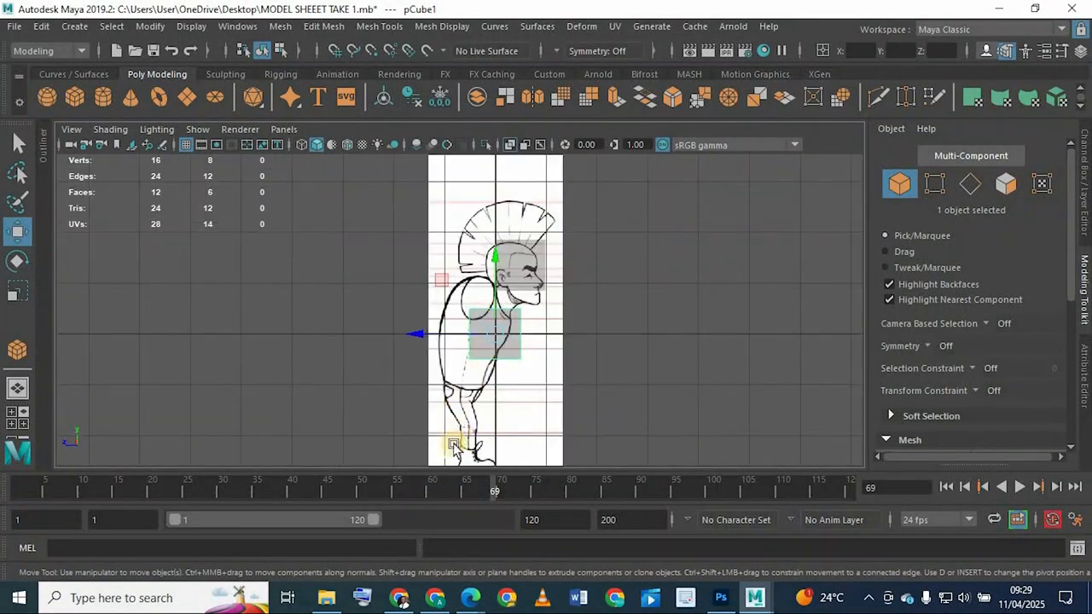
{"action": "key", "text": "space"}
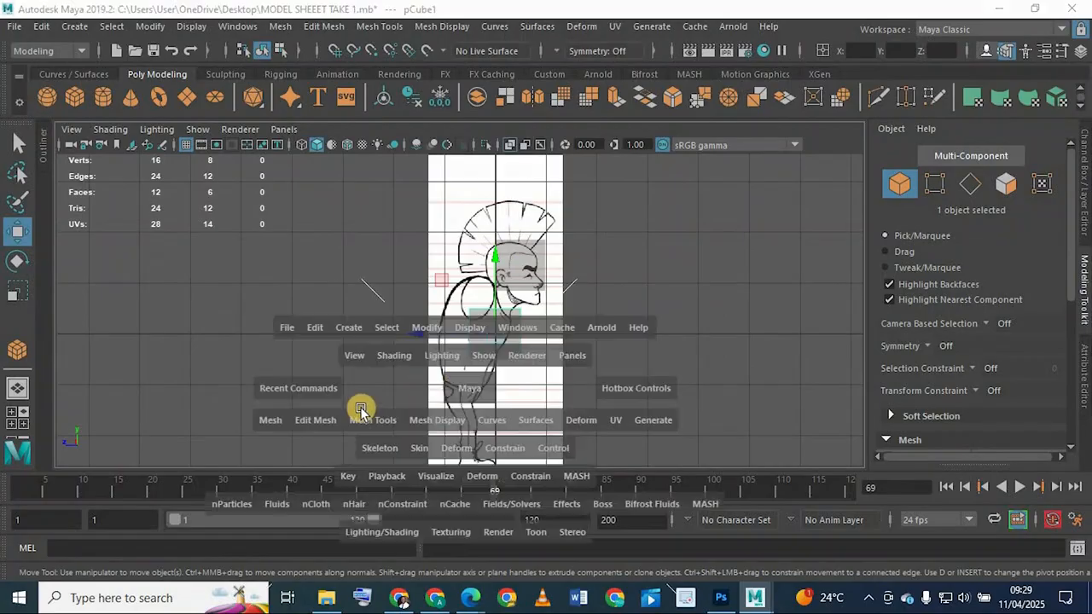
{"action": "key", "text": "space"}
{"action": "middle_click_drag", "start_coordinate": [533, 464], "coordinate": [438, 415], "text": "alt"}
{"action": "scroll", "coordinate": [499, 320], "scroll_direction": "up", "scroll_amount": 3}
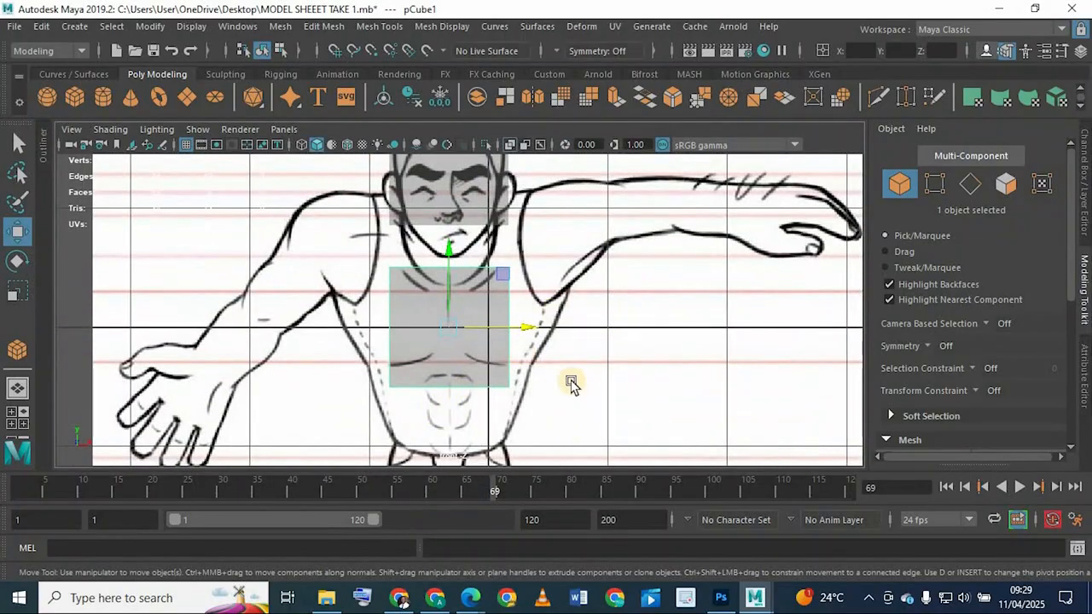
{"action": "scroll", "coordinate": [457, 332], "scroll_direction": "up", "scroll_amount": 1}
{"action": "middle_click_drag", "start_coordinate": [433, 339], "coordinate": [449, 392], "text": "alt"}
{"action": "middle_click_drag", "start_coordinate": [416, 331], "coordinate": [410, 265], "text": "alt"}
{"action": "middle_click_drag", "start_coordinate": [431, 341], "coordinate": [434, 280], "text": "alt"}
{"action": "scroll", "coordinate": [437, 339], "scroll_direction": "up", "scroll_amount": 2}
{"action": "scroll", "coordinate": [437, 339], "scroll_direction": "up", "scroll_amount": 1}
{"action": "left_click_drag", "start_coordinate": [442, 215], "coordinate": [444, 293], "text": "alt"}
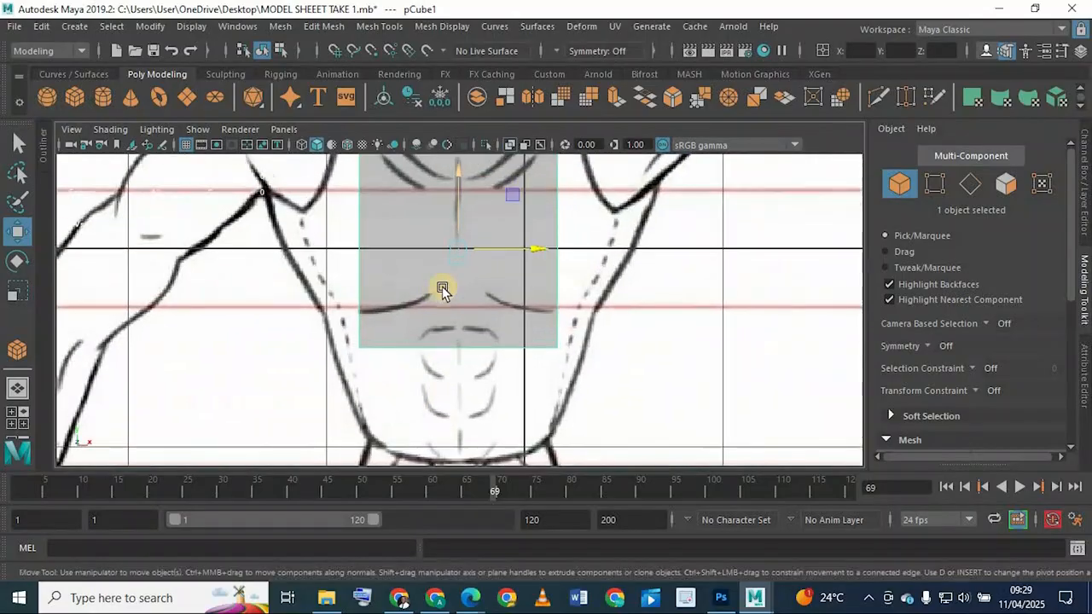
Step: Duplicate the torso cube and move the copy down about 1.66 cm onto the character's legs
{"action": "scroll", "coordinate": [458, 305], "scroll_direction": "down", "scroll_amount": 10}
{"action": "key", "text": "ctrl+d"}
{"action": "left_click_drag", "start_coordinate": [465, 221], "coordinate": [465, 283]}
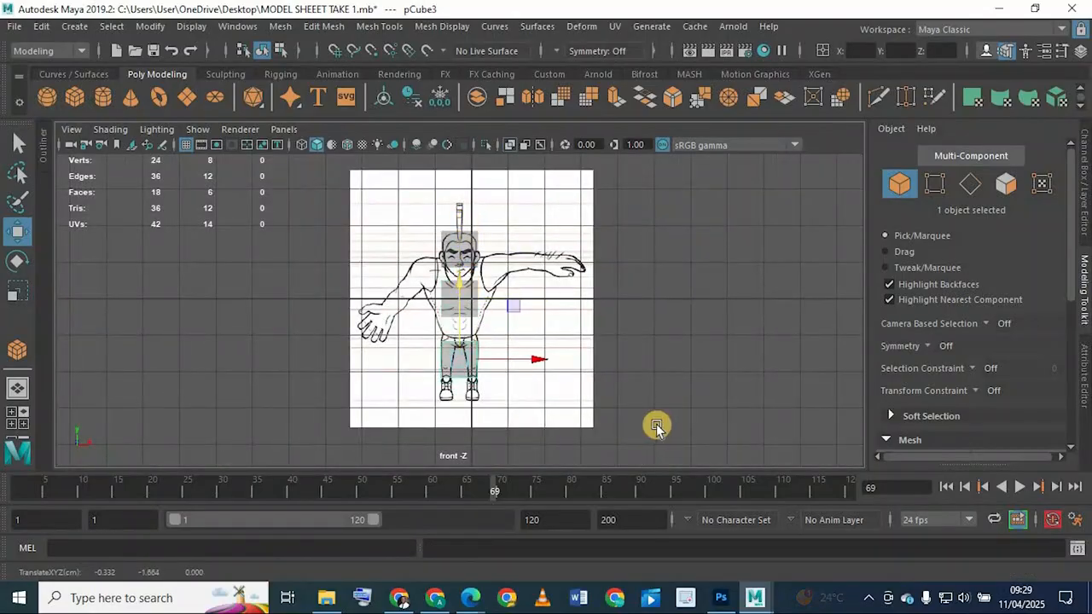
Step: Check the leg cube's placement in the side view and save the scene
{"action": "key", "text": "space"}
{"action": "key", "text": "space"}
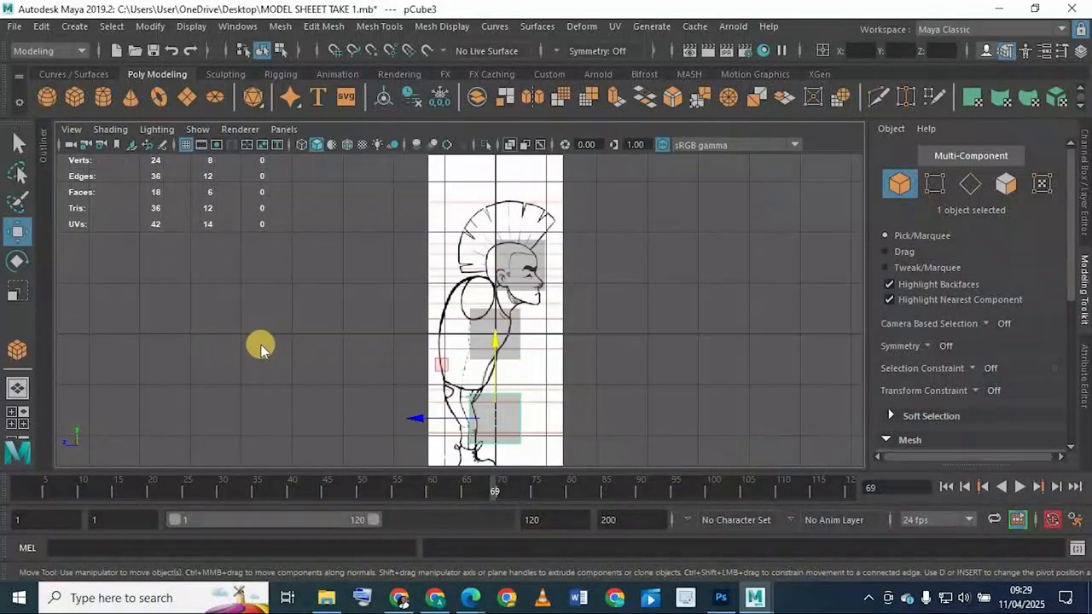
{"action": "key", "text": "space"}
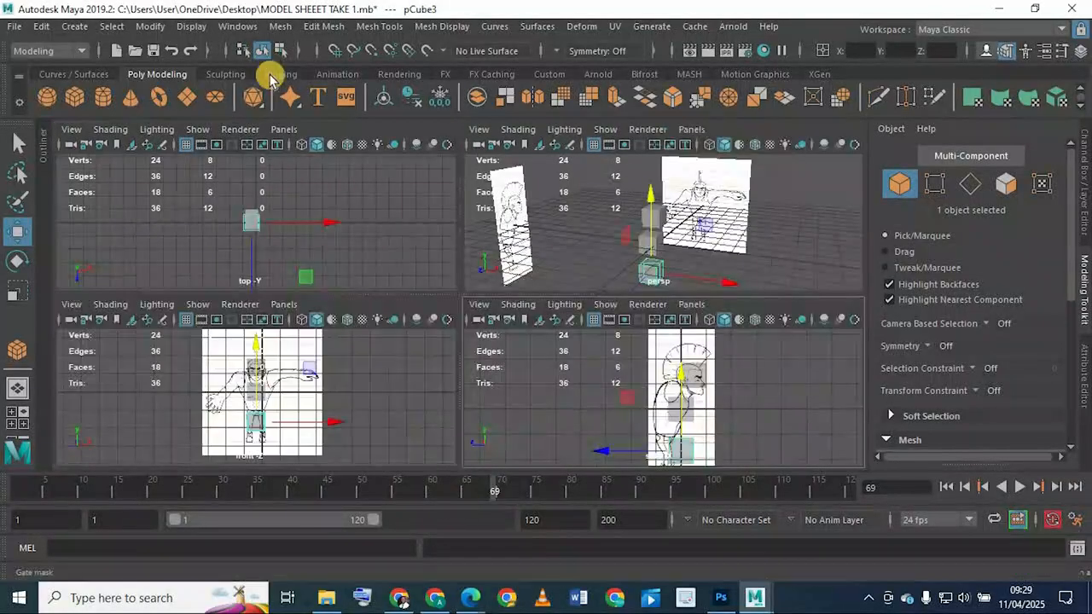
{"action": "left_click", "coordinate": [150, 51]}
{"action": "key", "text": "space"}
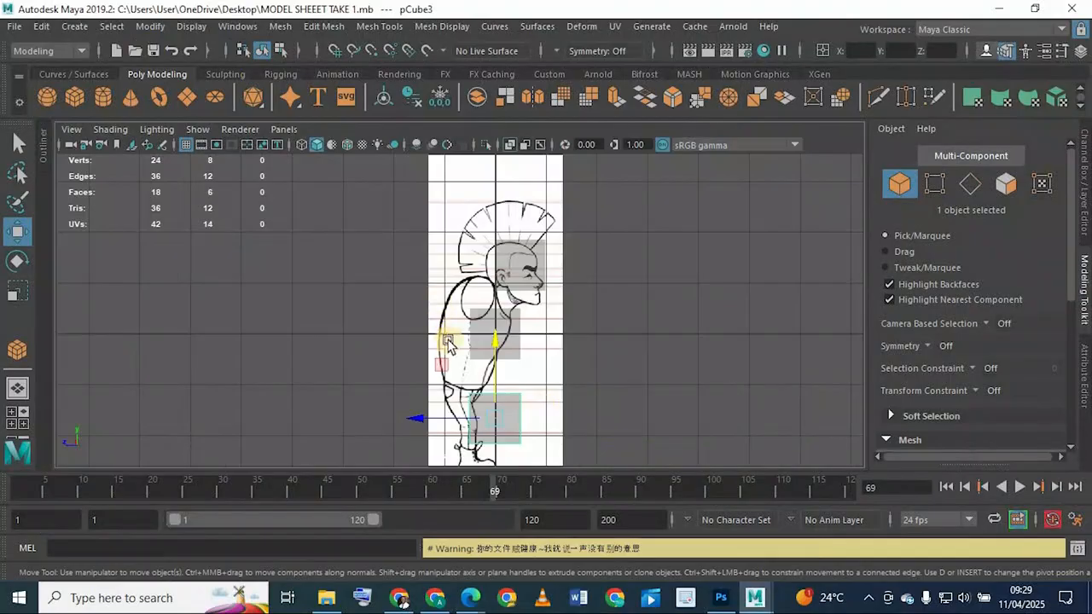
Step: Move the torso cube's bottom vertices down to the character's waistline in the front view
{"action": "scroll", "coordinate": [512, 337], "scroll_direction": "up", "scroll_amount": 5}
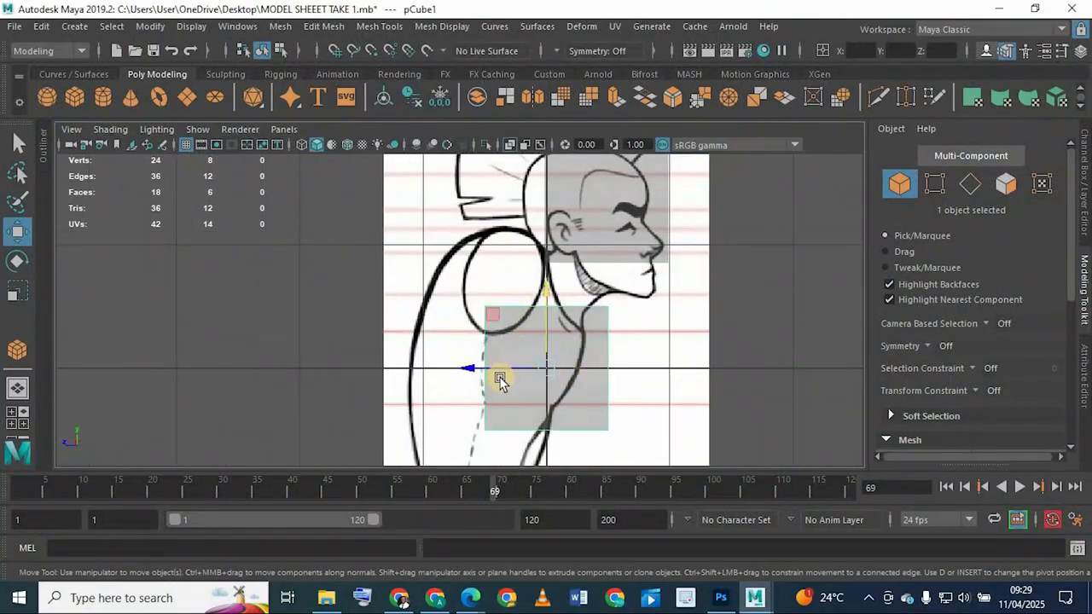
{"action": "middle_click_drag", "start_coordinate": [455, 380], "coordinate": [461, 326], "text": "alt"}
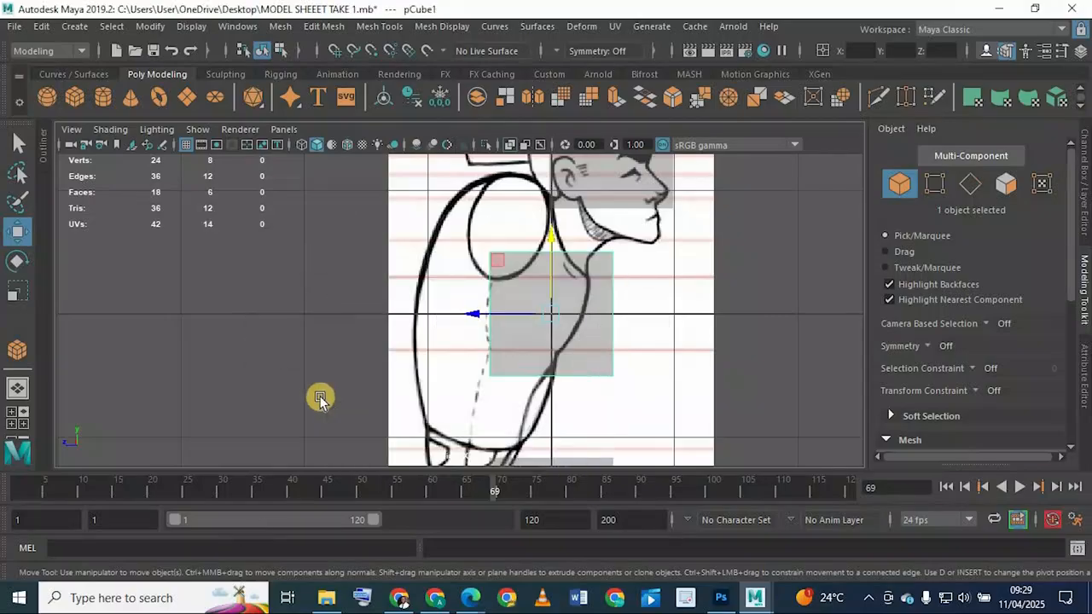
{"action": "key", "text": "space"}
{"action": "key", "text": "space"}
{"action": "scroll", "coordinate": [482, 277], "scroll_direction": "up", "scroll_amount": 5}
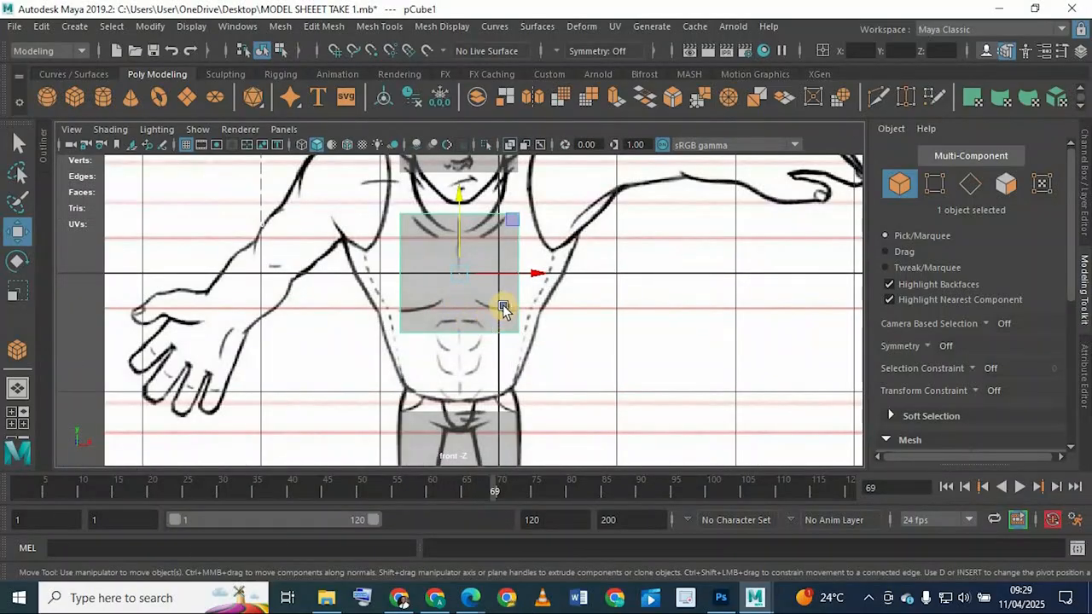
{"action": "right_click_drag", "start_coordinate": [504, 308], "coordinate": [409, 134]}
{"action": "left_click_drag", "start_coordinate": [366, 292], "coordinate": [659, 390]}
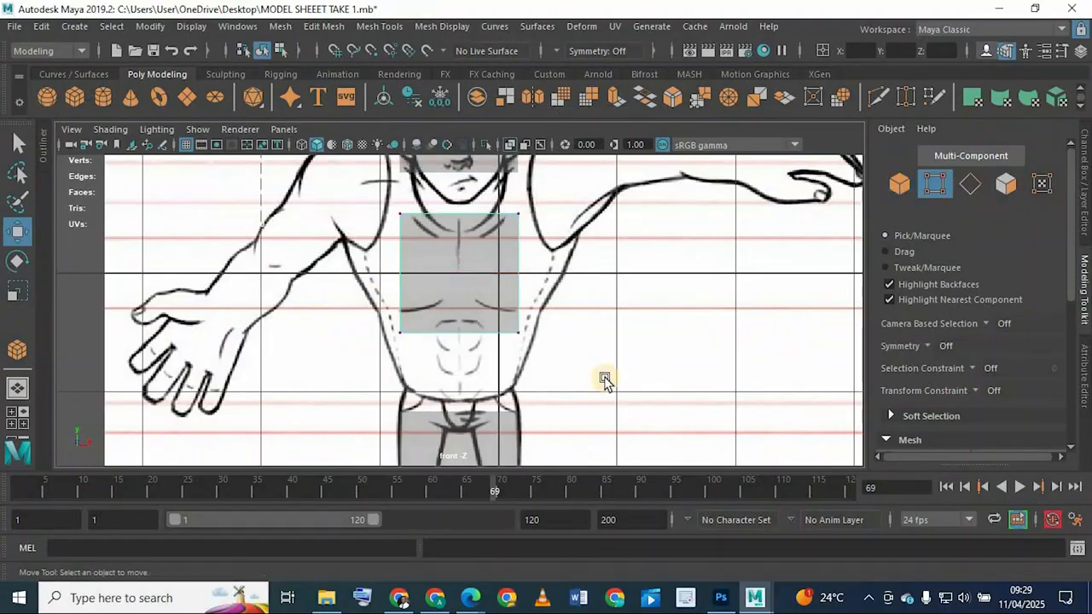
{"action": "left_click_drag", "start_coordinate": [459, 245], "coordinate": [465, 312]}
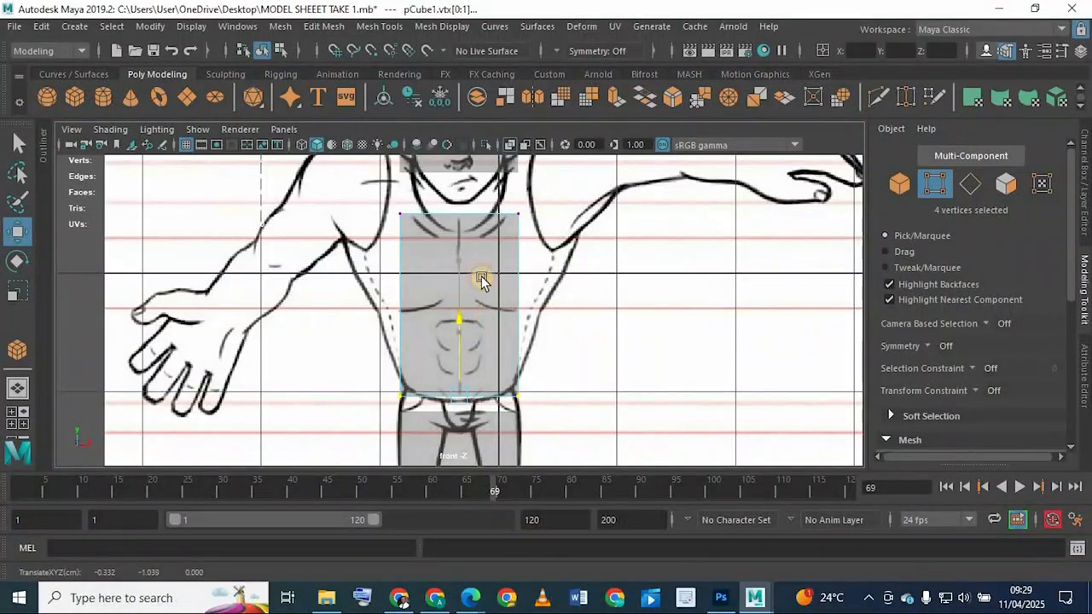
Step: Move the torso cube's top vertices up to the character's shoulder line in the front view
{"action": "middle_click_drag", "start_coordinate": [474, 240], "coordinate": [496, 329], "text": "alt"}
{"action": "scroll", "coordinate": [436, 298], "scroll_direction": "up", "scroll_amount": 1}
{"action": "left_click_drag", "start_coordinate": [408, 265], "coordinate": [551, 329]}
{"action": "left_click_drag", "start_coordinate": [479, 244], "coordinate": [473, 171]}
{"action": "middle_click_drag", "start_coordinate": [397, 308], "coordinate": [382, 261], "text": "alt"}
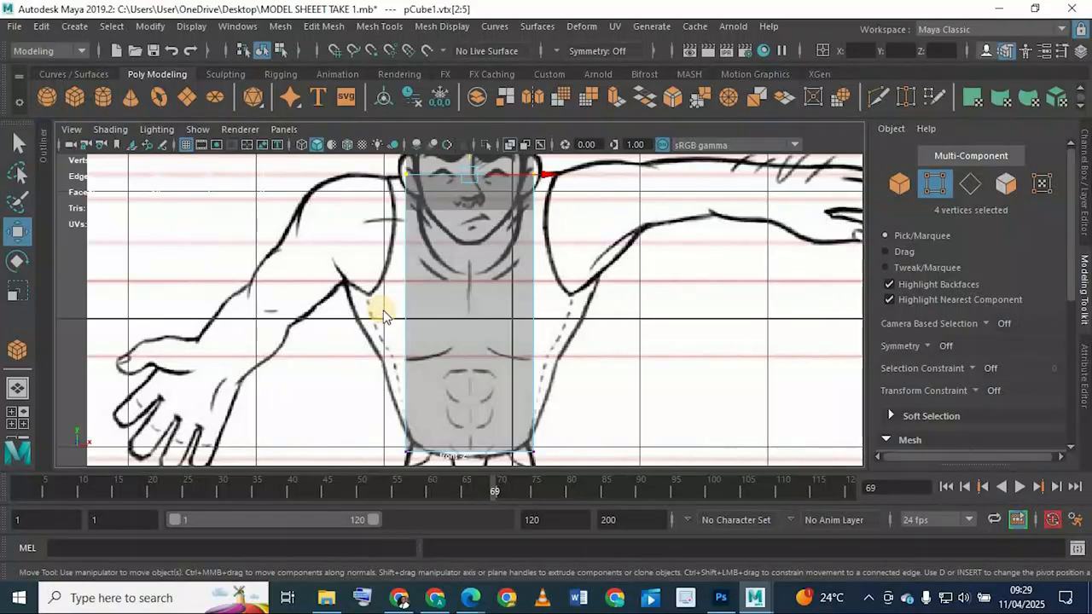
Step: Try to slant the torso cube in the side view by shifting its bottom vertices back toward the hips
{"action": "key", "text": "space"}
{"action": "key", "text": "space"}
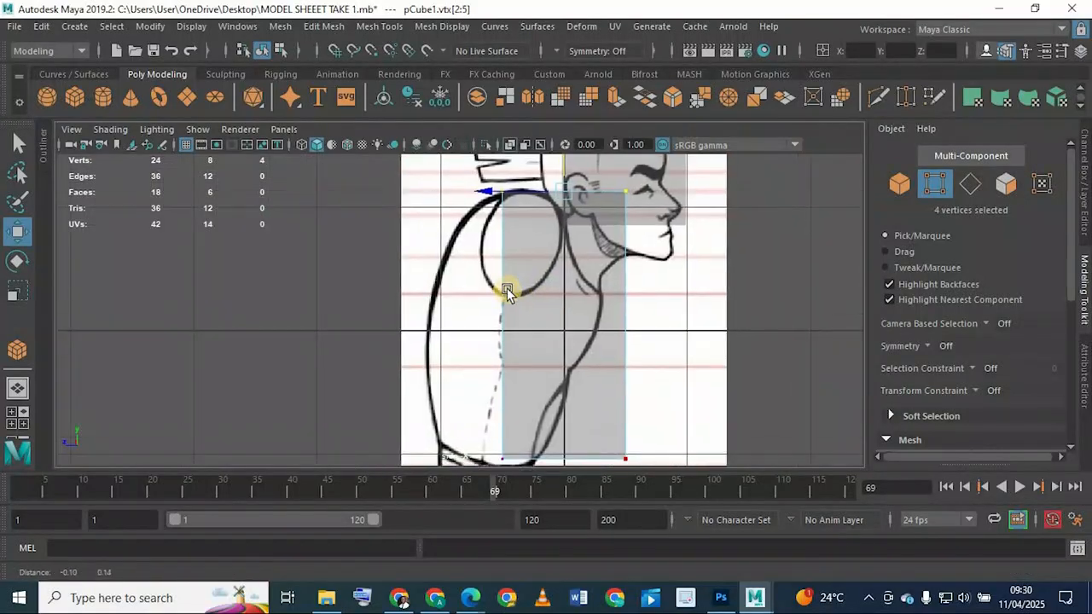
{"action": "middle_click_drag", "start_coordinate": [487, 320], "coordinate": [487, 288], "text": "alt"}
{"action": "middle_click_drag", "start_coordinate": [499, 384], "coordinate": [504, 351], "text": "alt"}
{"action": "mouse_move", "coordinate": [745, 412]}
{"action": "left_mouse_down"}
{"action": "mouse_move", "coordinate": [497, 392]}
{"action": "mouse_move", "coordinate": [413, 373]}
{"action": "left_mouse_up"}
Step: Try to nudge the torso's top vertices up and back at the shoulder, and undo all the slanting moves
{"action": "middle_click_drag", "start_coordinate": [497, 170], "coordinate": [493, 299], "text": "alt"}
{"action": "left_click_drag", "start_coordinate": [461, 246], "coordinate": [657, 295]}
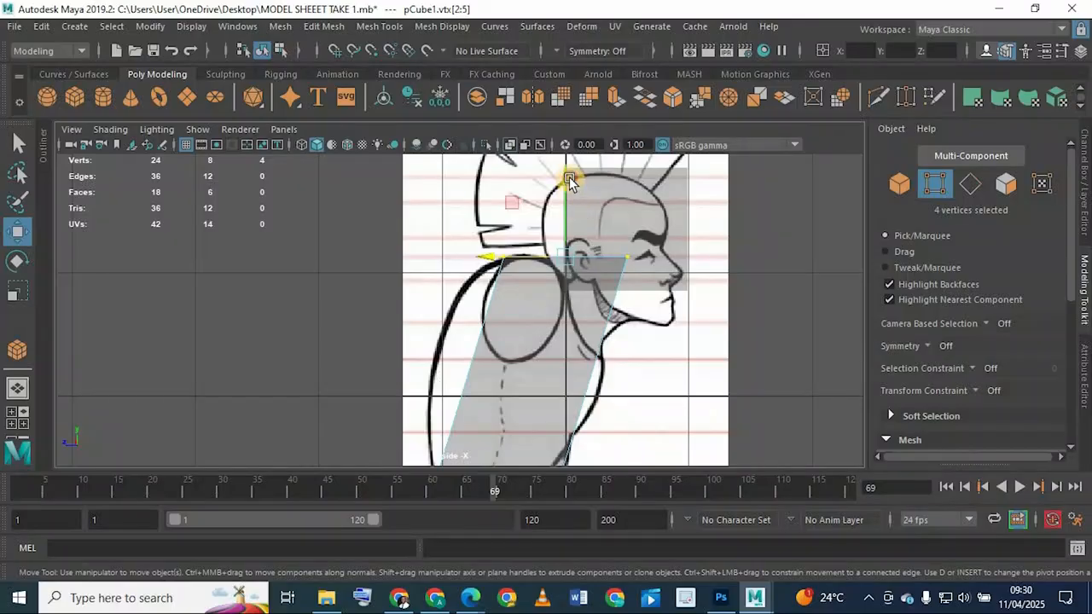
{"action": "left_click_drag", "start_coordinate": [570, 180], "coordinate": [570, 178]}
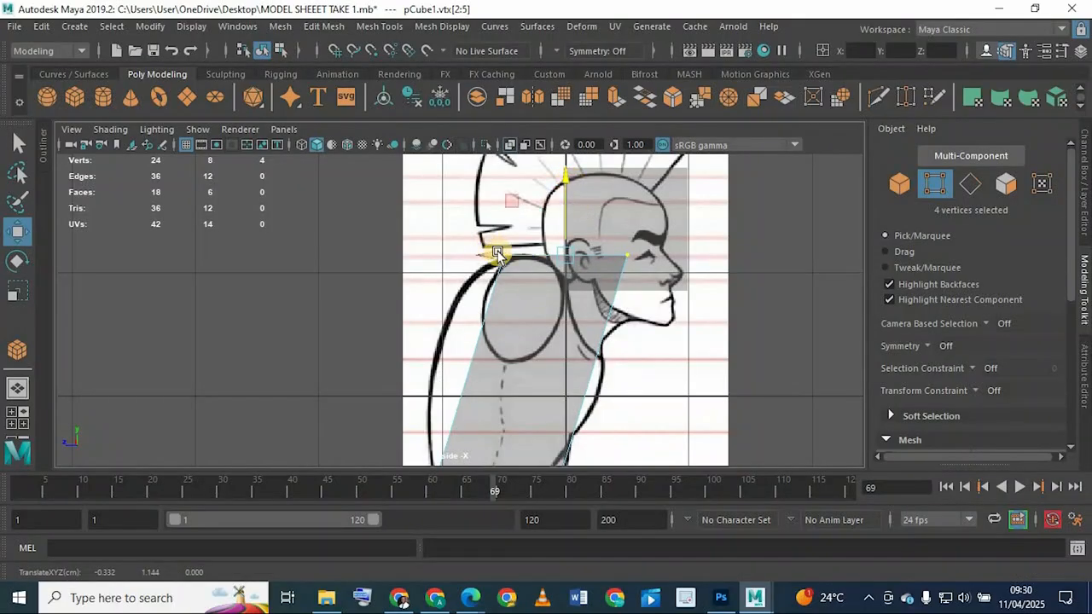
{"action": "left_click_drag", "start_coordinate": [484, 258], "coordinate": [461, 259]}
{"action": "middle_click_drag", "start_coordinate": [463, 330], "coordinate": [486, 207], "text": "alt"}
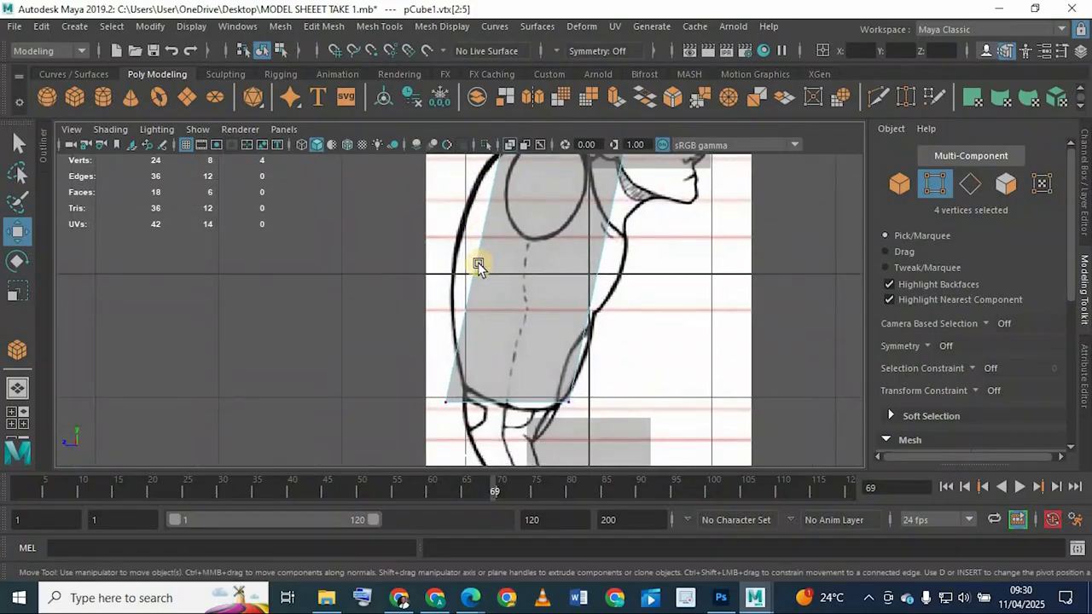
{"action": "key", "text": "ctrl+z"}
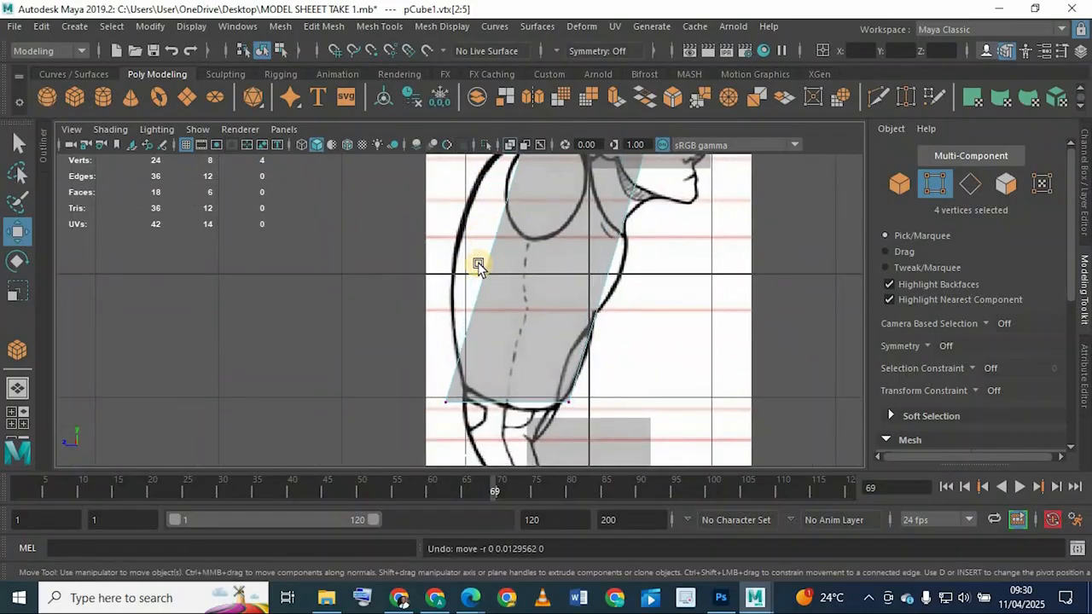
{"action": "key", "text": "ctrl+z"}
Step: Return to object selection and move the whole torso cube back over the drawn body in the side view
{"action": "middle_click_drag", "start_coordinate": [524, 173], "coordinate": [554, 177], "text": "alt"}
{"action": "scroll", "coordinate": [678, 256], "scroll_direction": "up", "scroll_amount": 1}
{"action": "right_click_drag", "start_coordinate": [736, 157], "coordinate": [756, 115]}
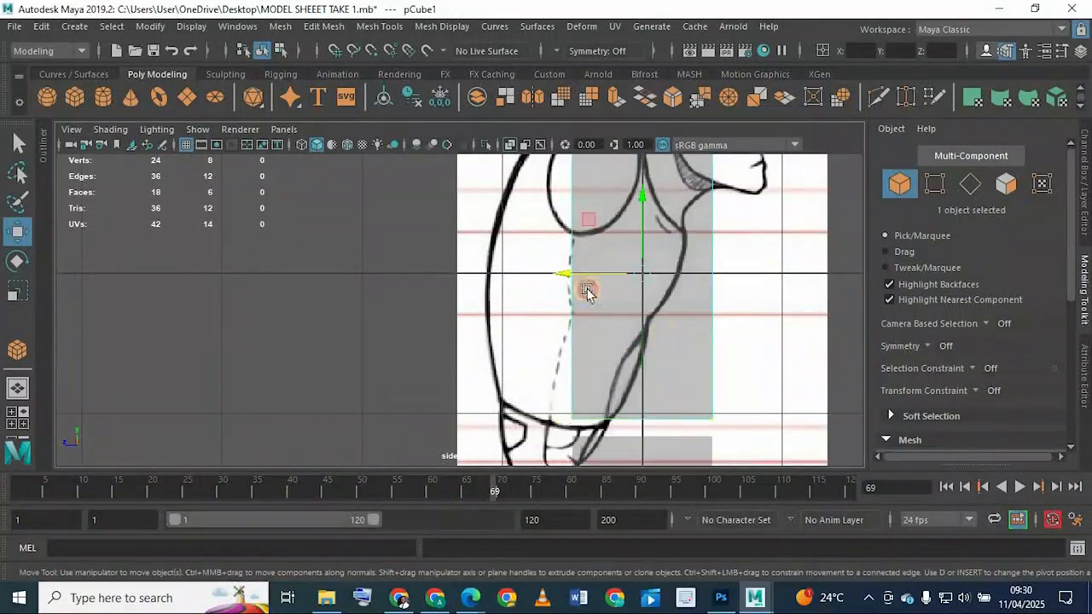
{"action": "left_click_drag", "start_coordinate": [555, 276], "coordinate": [505, 273]}
{"action": "left_click_drag", "start_coordinate": [503, 273], "coordinate": [513, 287]}
{"action": "scroll", "coordinate": [518, 287], "scroll_direction": "down", "scroll_amount": 6}
{"action": "scroll", "coordinate": [517, 287], "scroll_direction": "up", "scroll_amount": 2}
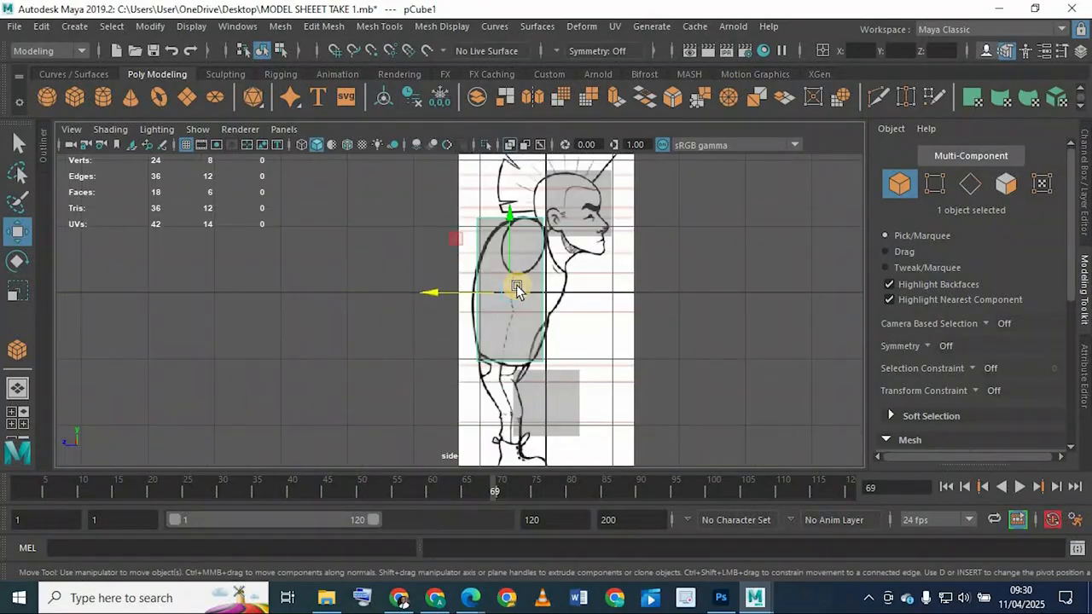
Step: Insert an edge loop around the torso cube at the lower chest guideline, using Relative distance from edge
{"action": "key", "text": "space"}
{"action": "key", "text": "space"}
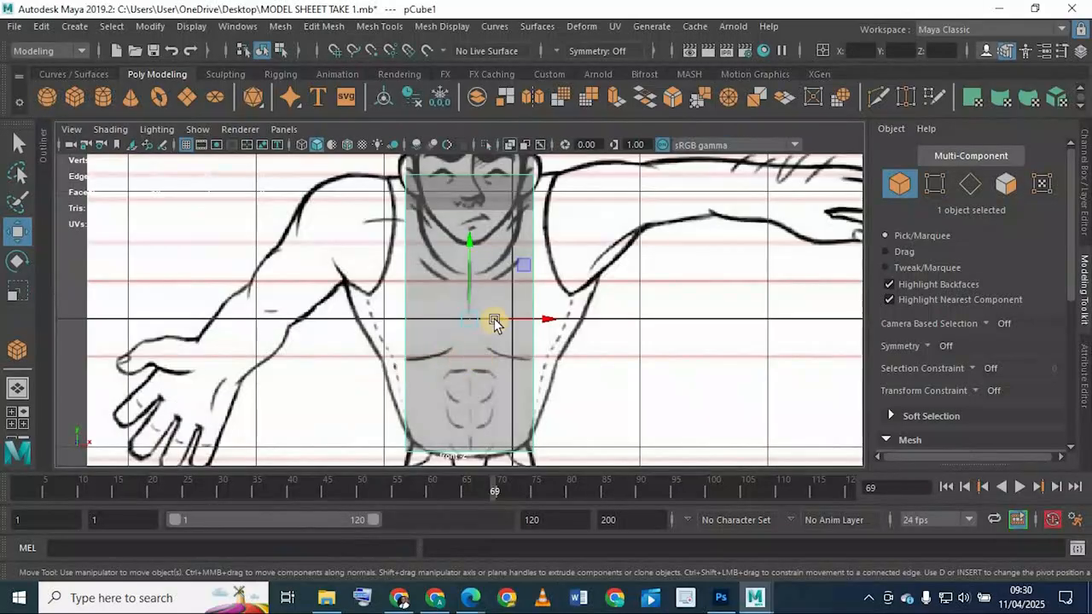
{"action": "scroll", "coordinate": [495, 319], "scroll_direction": "up", "scroll_amount": 4}
{"action": "middle_click_drag", "start_coordinate": [462, 317], "coordinate": [450, 221], "text": "alt"}
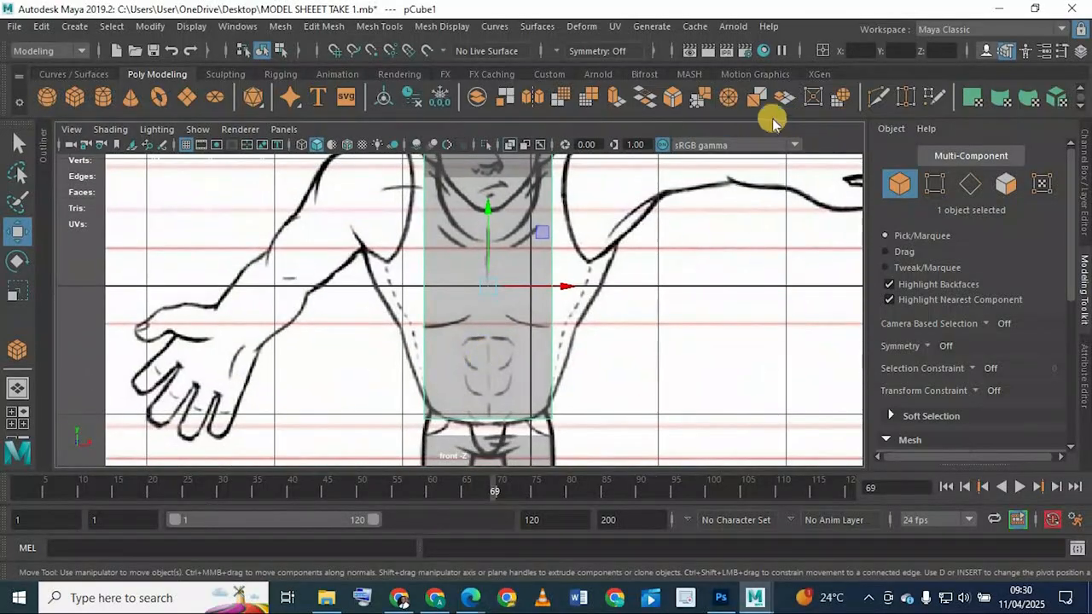
{"action": "scroll", "coordinate": [588, 99], "scroll_direction": "down", "scroll_amount": 1}
{"action": "double_click", "coordinate": [300, 97]}
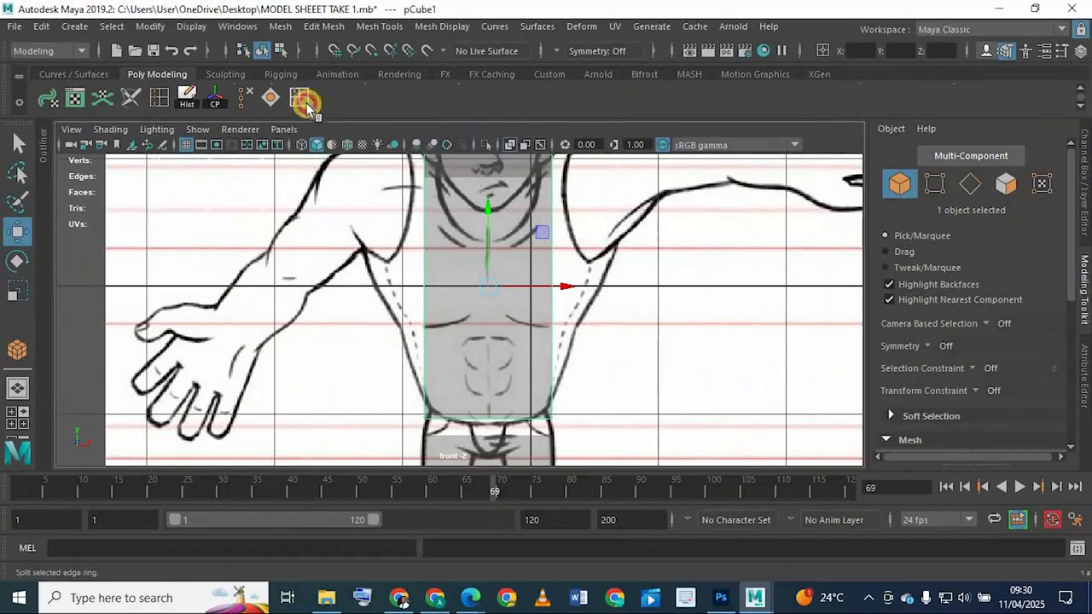
{"action": "left_click", "coordinate": [784, 327]}
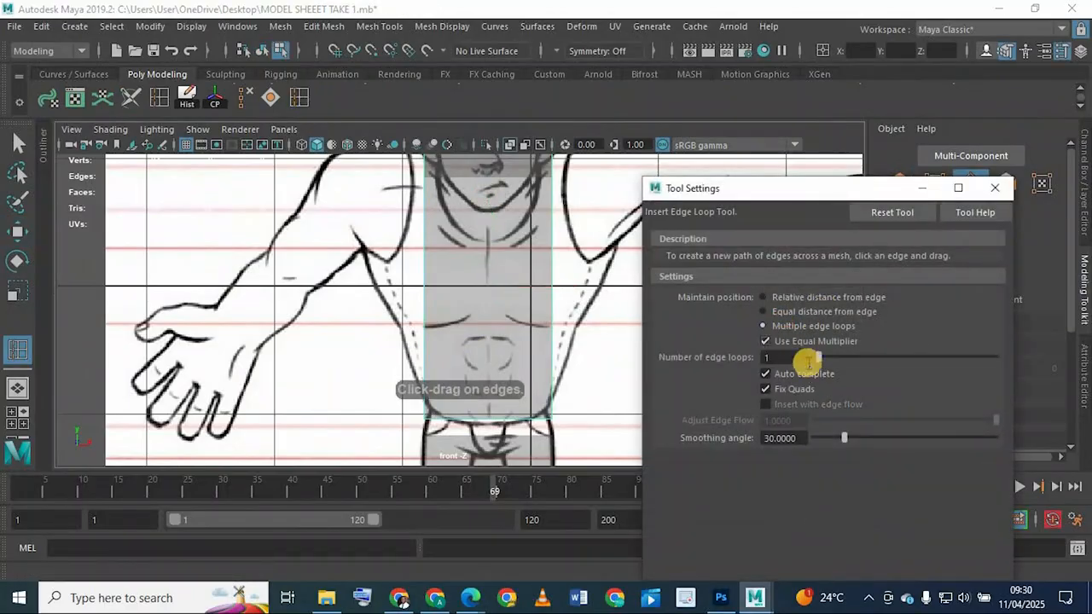
{"action": "left_click", "coordinate": [759, 299]}
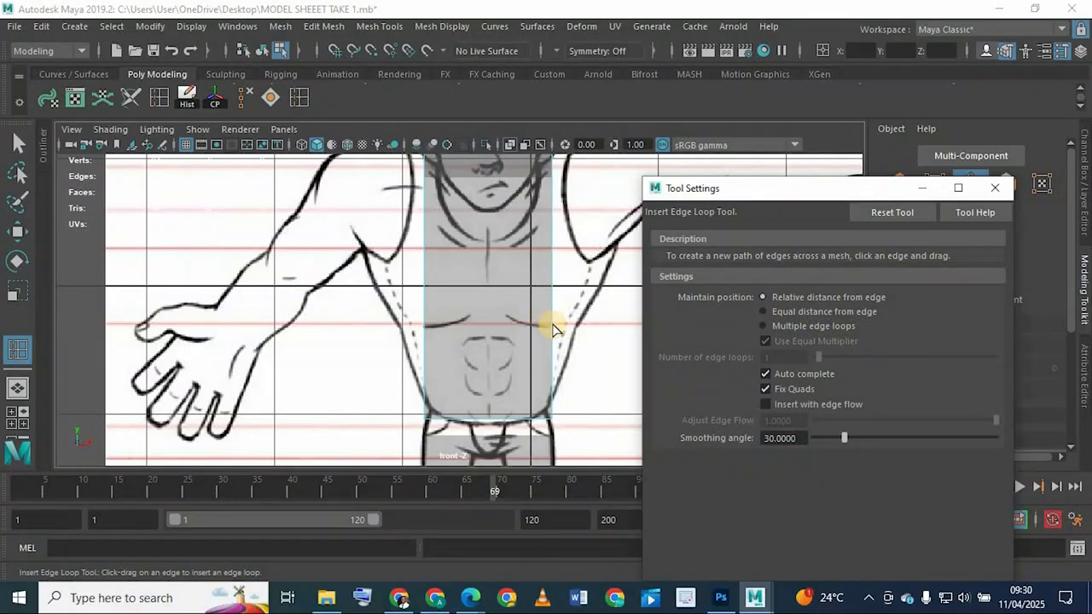
{"action": "left_click", "coordinate": [552, 327]}
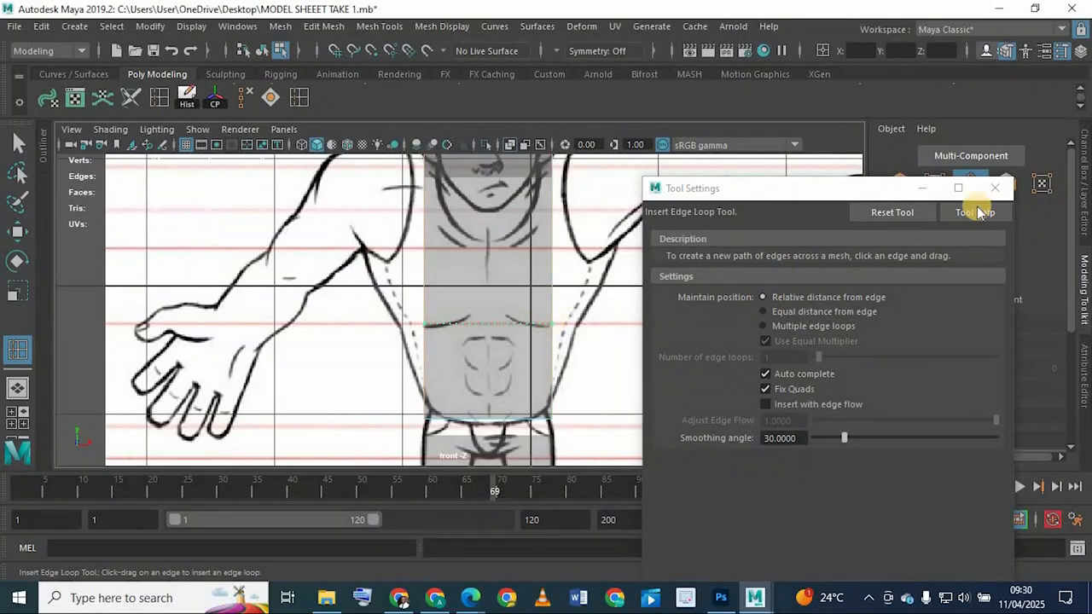
{"action": "left_click", "coordinate": [923, 188]}
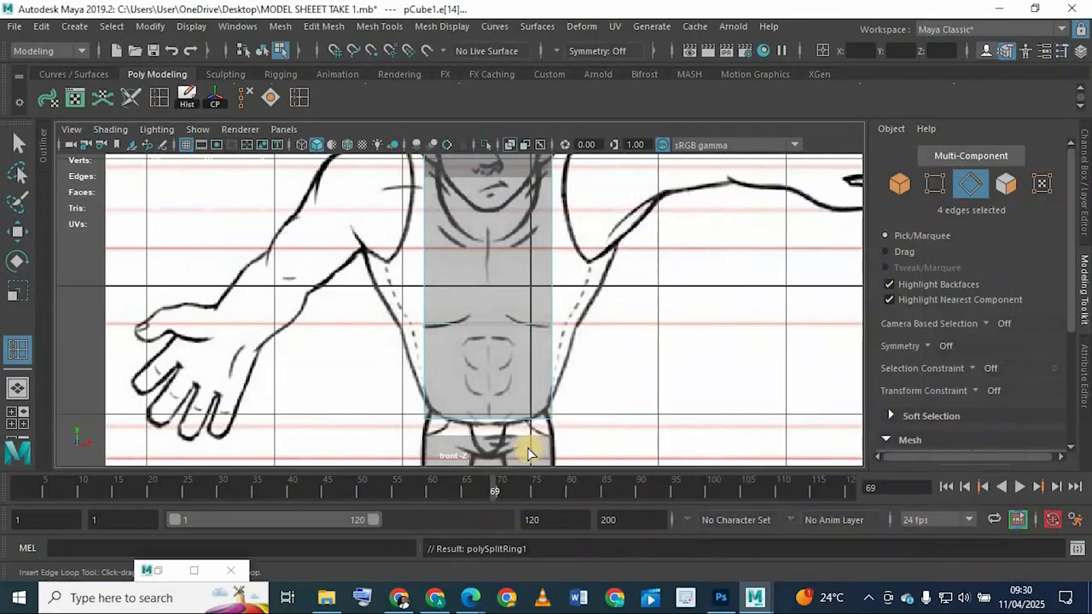
Step: Insert a second edge loop around the torso cube at the guideline just below the neck
{"action": "middle_click_drag", "start_coordinate": [464, 342], "coordinate": [462, 299], "text": "alt"}
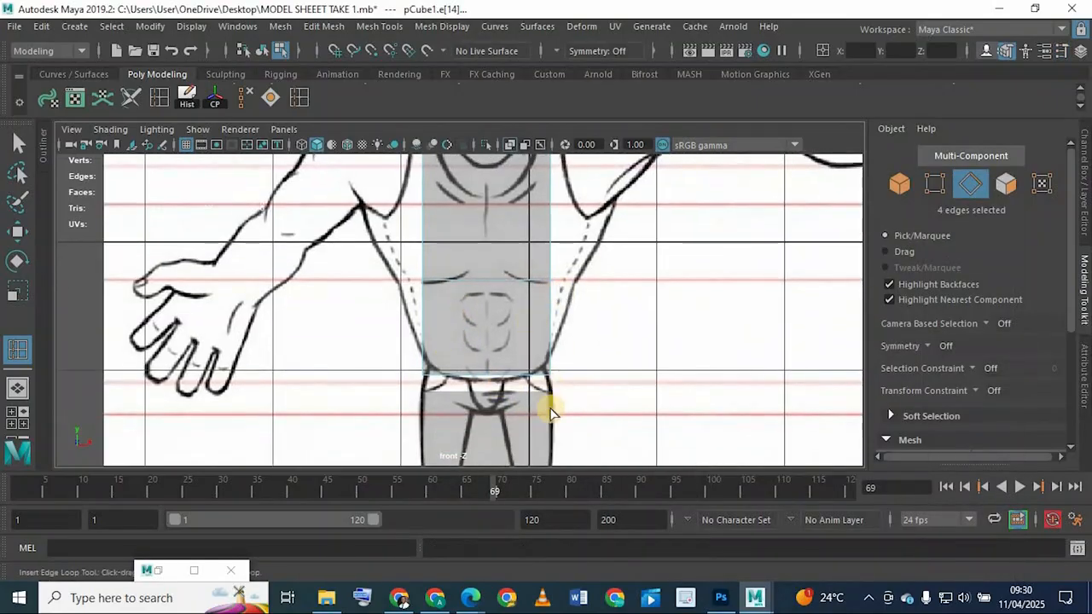
{"action": "middle_click_drag", "start_coordinate": [544, 215], "coordinate": [536, 337], "text": "alt"}
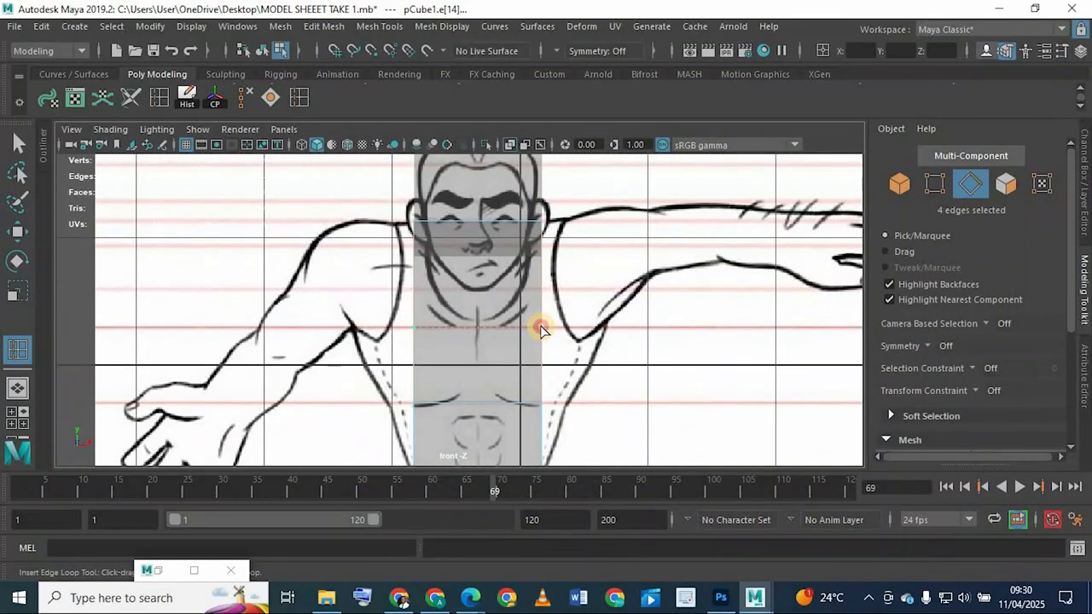
{"action": "scroll", "coordinate": [546, 340], "scroll_direction": "up", "scroll_amount": 3}
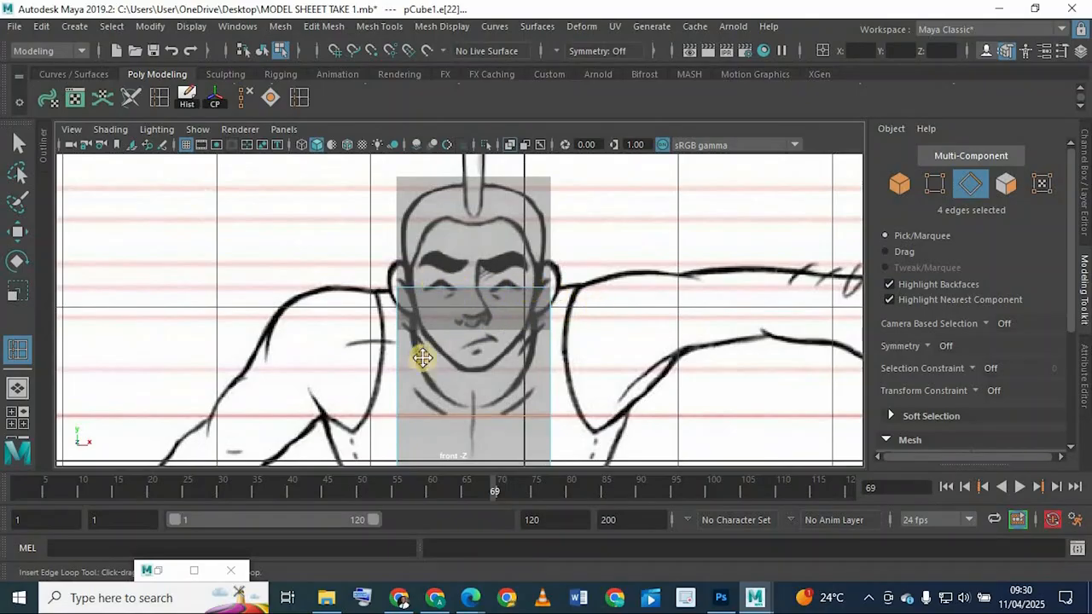
{"action": "middle_click_drag", "start_coordinate": [430, 326], "coordinate": [431, 246], "text": "alt"}
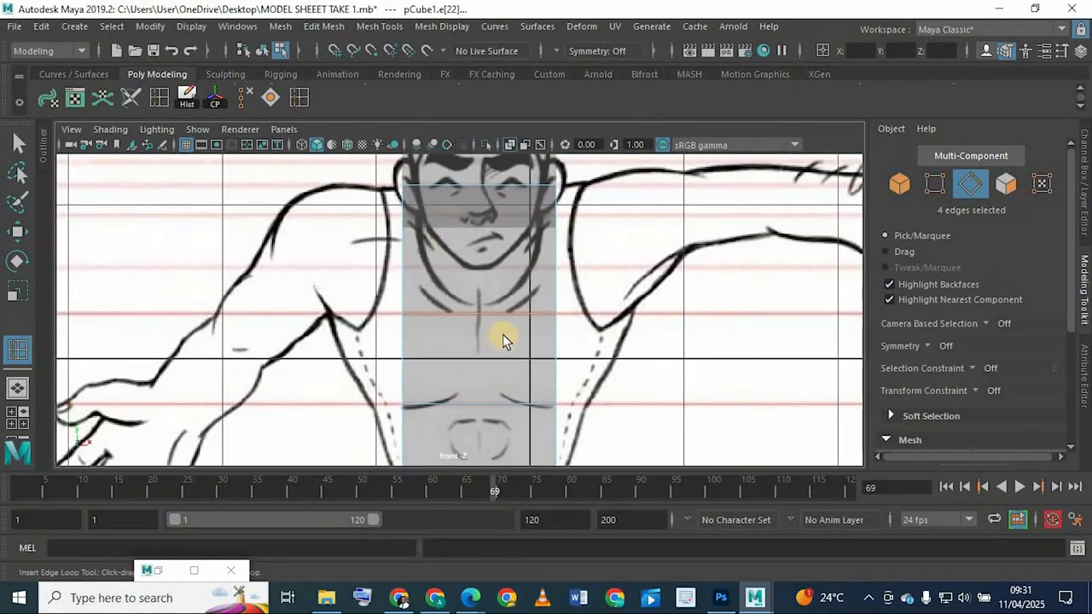
Step: Insert one centred vertical edge loop through the torso cube in the side view, using Multiple edge loops set to 1
{"action": "key", "text": "q"}
{"action": "right_click_drag", "start_coordinate": [493, 232], "coordinate": [427, 136]}
{"action": "key", "text": "space"}
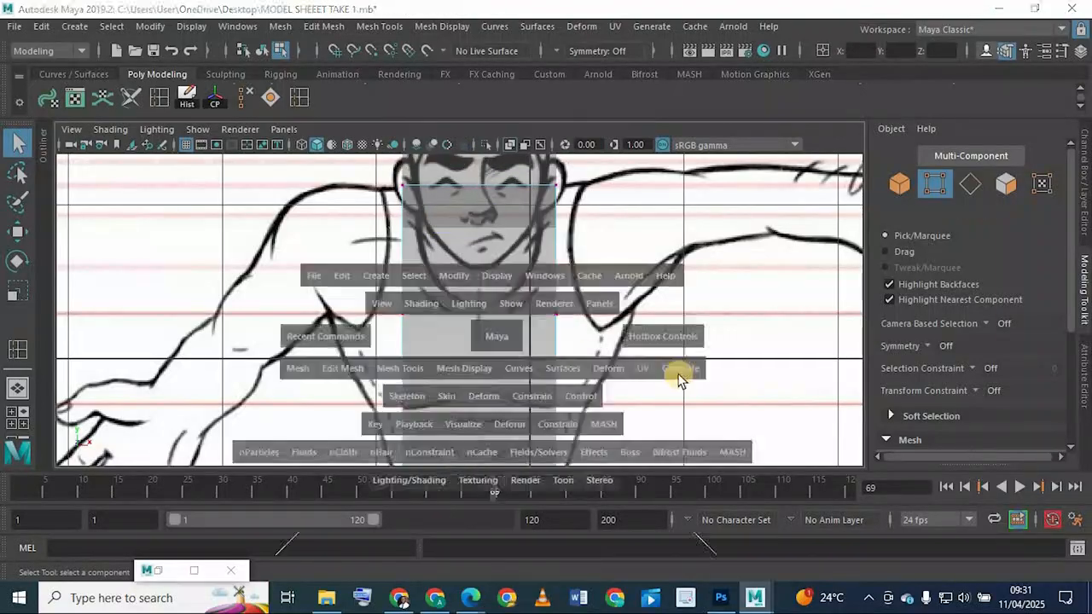
{"action": "key", "text": "space"}
{"action": "scroll", "coordinate": [643, 381], "scroll_direction": "up", "scroll_amount": 5}
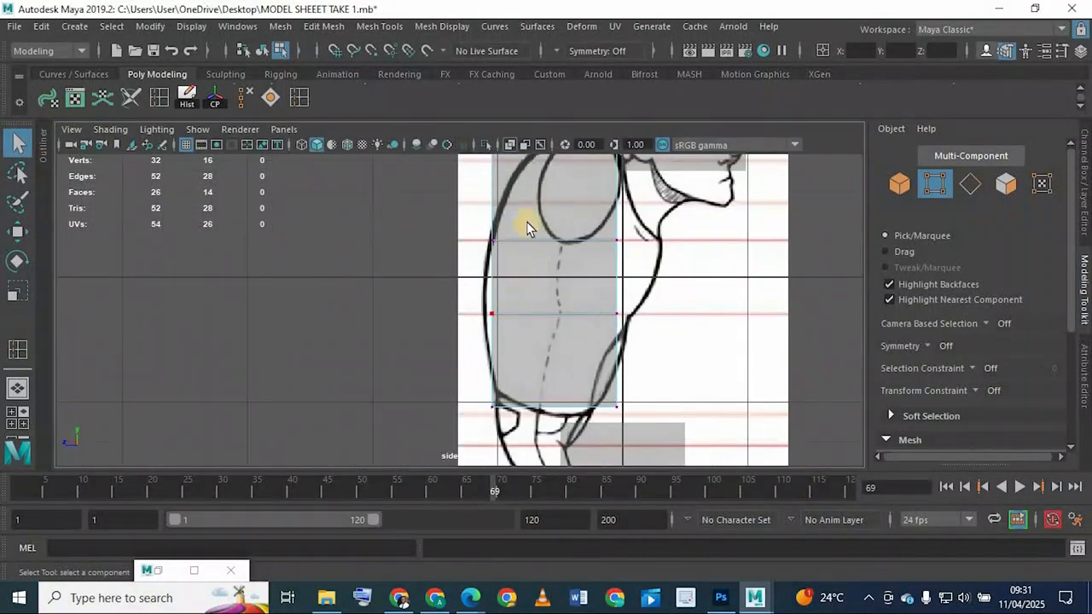
{"action": "middle_click_drag", "start_coordinate": [527, 228], "coordinate": [504, 217], "text": "alt"}
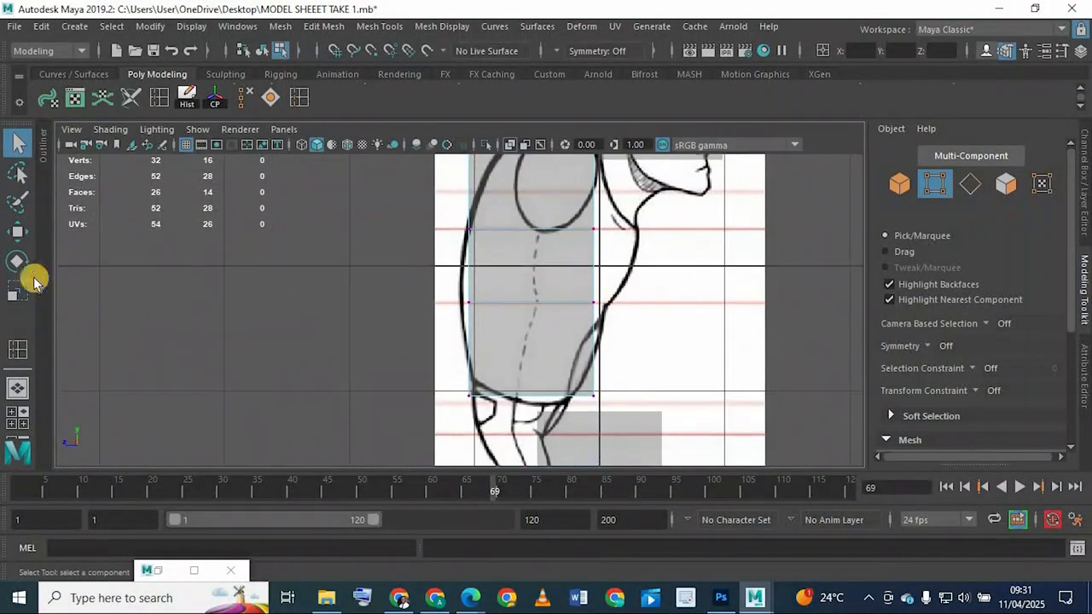
{"action": "left_click", "coordinate": [19, 346]}
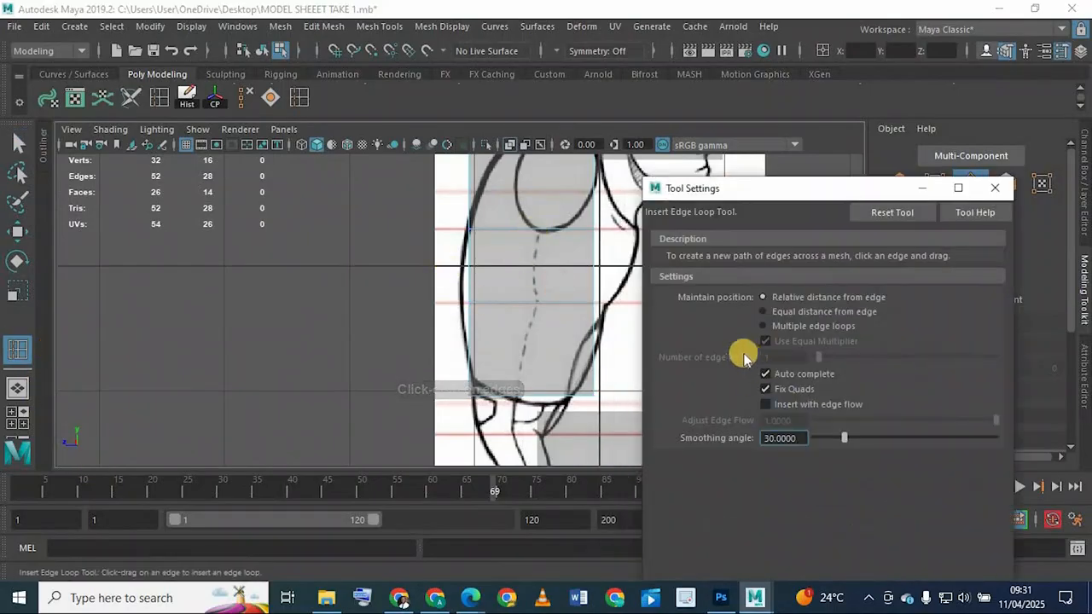
{"action": "left_click", "coordinate": [764, 325]}
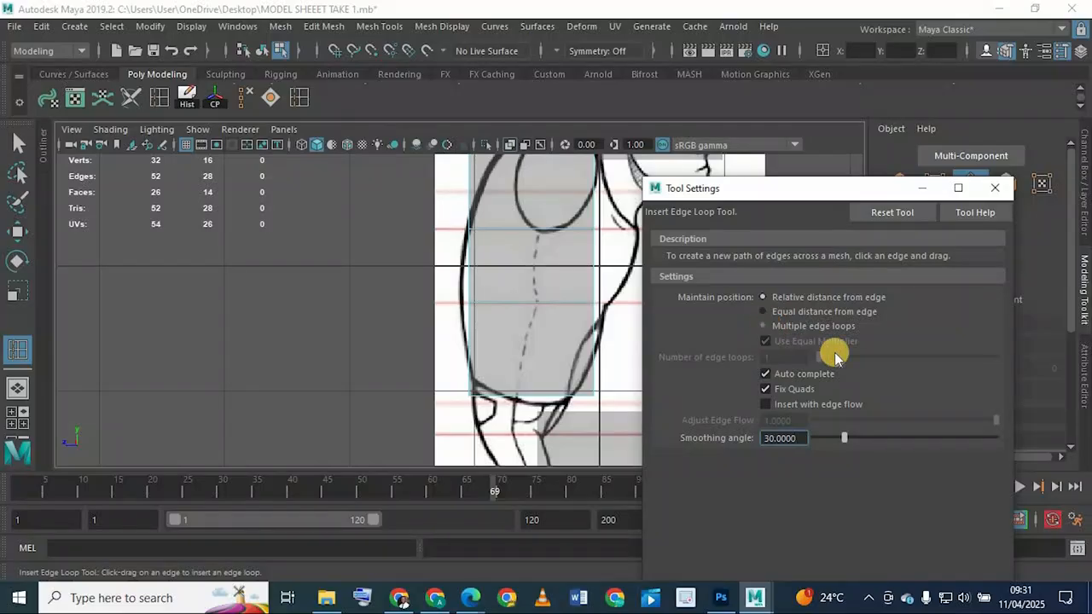
{"action": "left_click", "coordinate": [534, 229]}
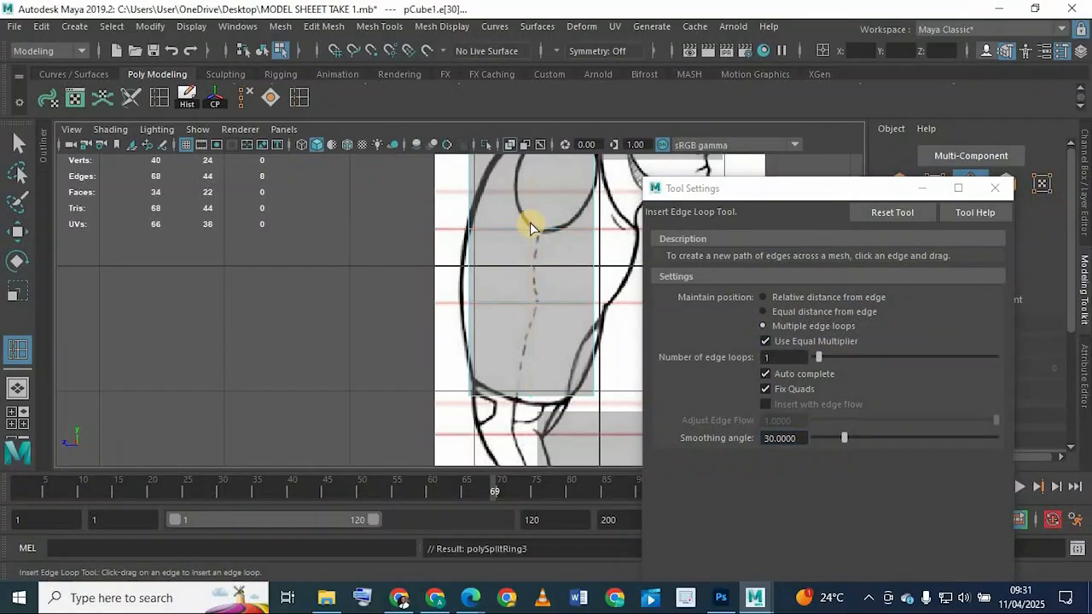
{"action": "left_click", "coordinate": [922, 188]}
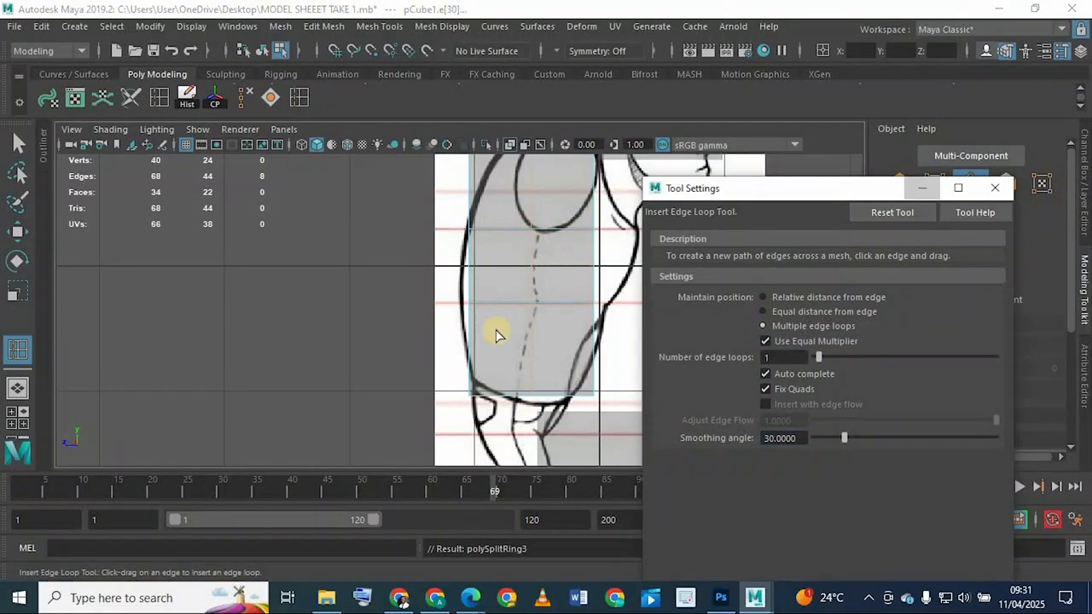
Step: With Object X symmetry on, move the torso's outer vertices at the lower chest guideline outward to the drawn body outline in the front view
{"action": "key", "text": "q"}
{"action": "right_click_drag", "start_coordinate": [502, 279], "coordinate": [408, 128]}
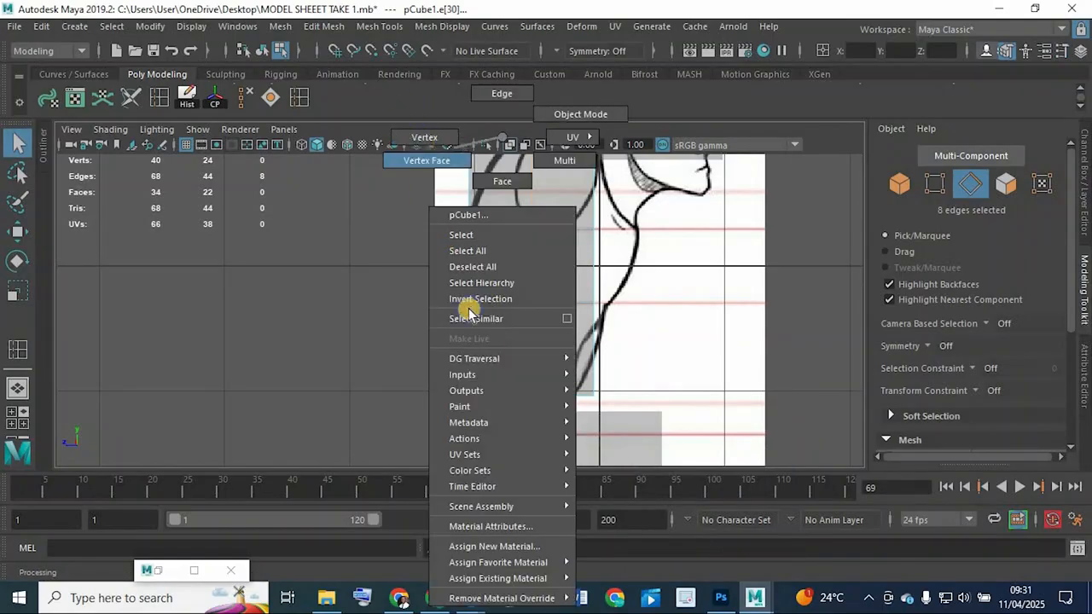
{"action": "middle_click_drag", "start_coordinate": [513, 337], "coordinate": [470, 283], "text": "alt"}
{"action": "scroll", "coordinate": [483, 298], "scroll_direction": "up", "scroll_amount": 2}
{"action": "scroll", "coordinate": [457, 287], "scroll_direction": "up", "scroll_amount": 1}
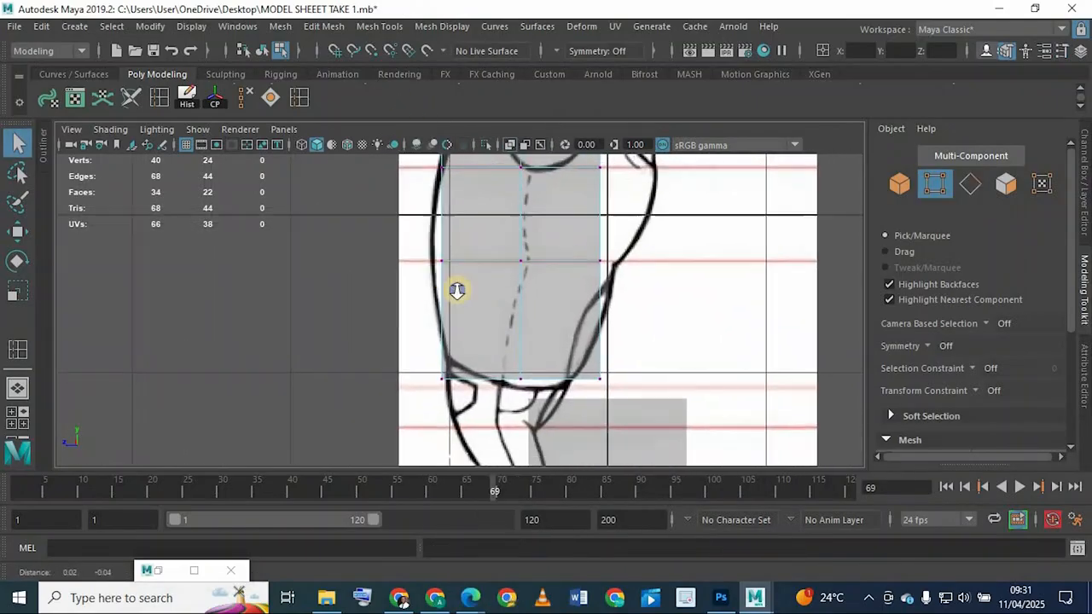
{"action": "scroll", "coordinate": [455, 284], "scroll_direction": "up", "scroll_amount": 1}
{"action": "middle_click_drag", "start_coordinate": [476, 337], "coordinate": [407, 212], "text": "alt"}
{"action": "key", "text": "space"}
{"action": "key", "text": "space"}
{"action": "middle_click_drag", "start_coordinate": [353, 276], "coordinate": [353, 283], "text": "alt"}
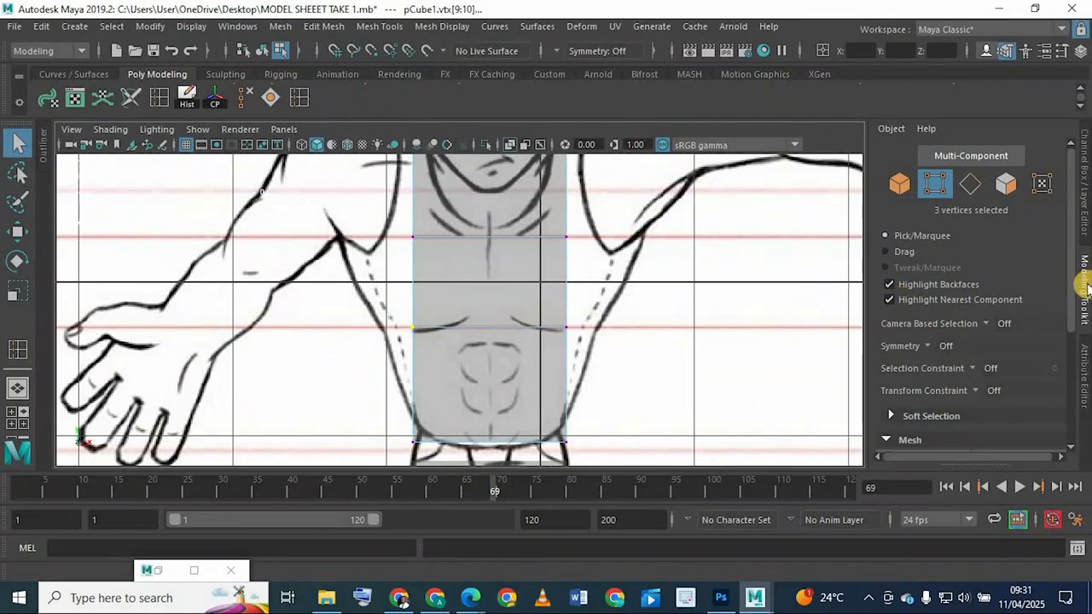
{"action": "left_click", "coordinate": [929, 349]}
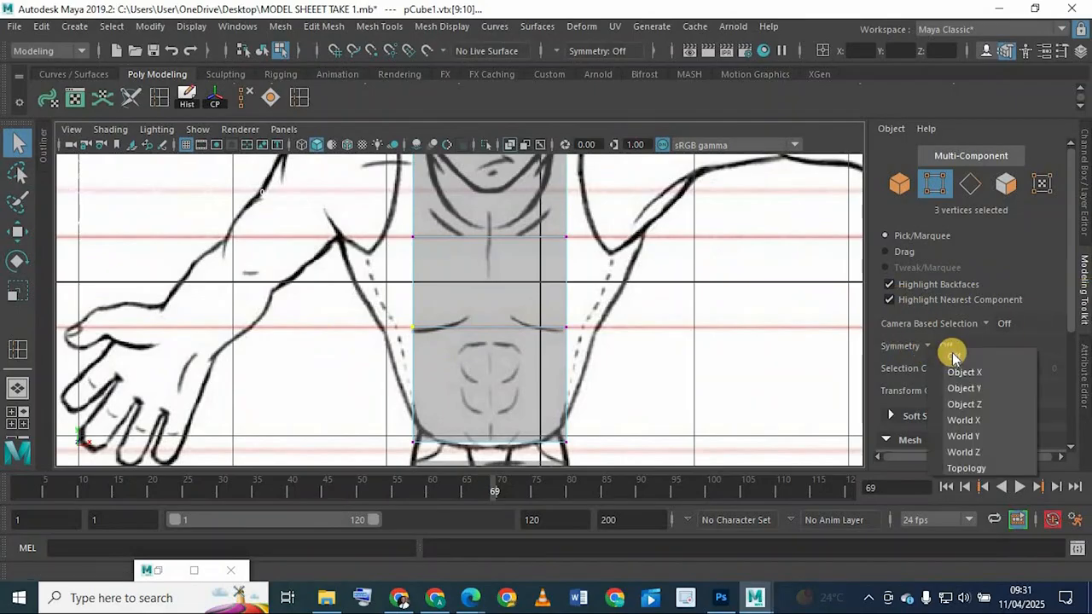
{"action": "left_click", "coordinate": [959, 373]}
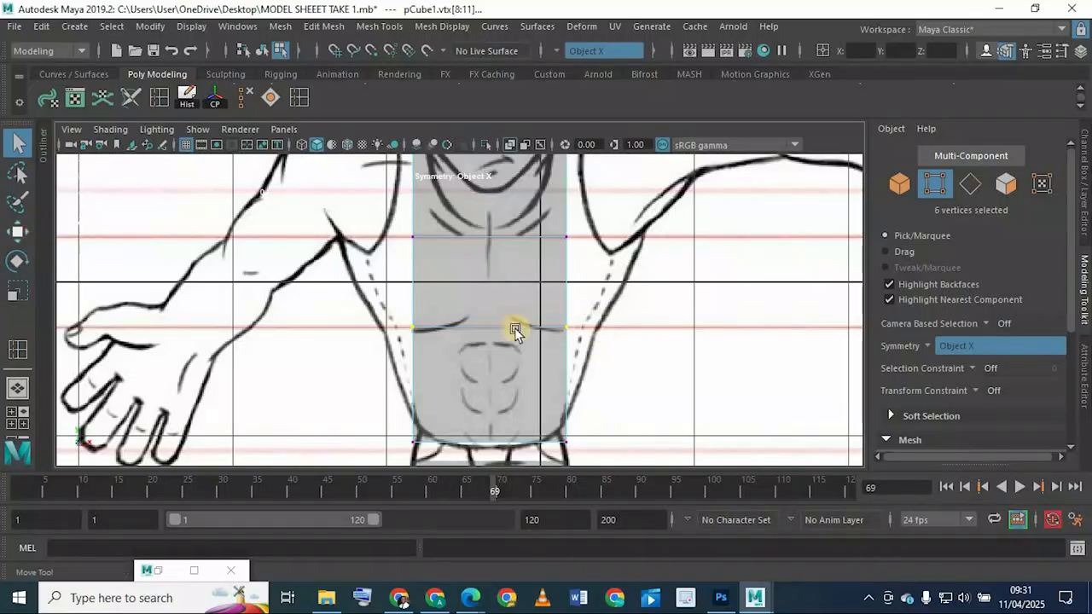
{"action": "key", "text": "w"}
{"action": "left_click_drag", "start_coordinate": [692, 322], "coordinate": [683, 319]}
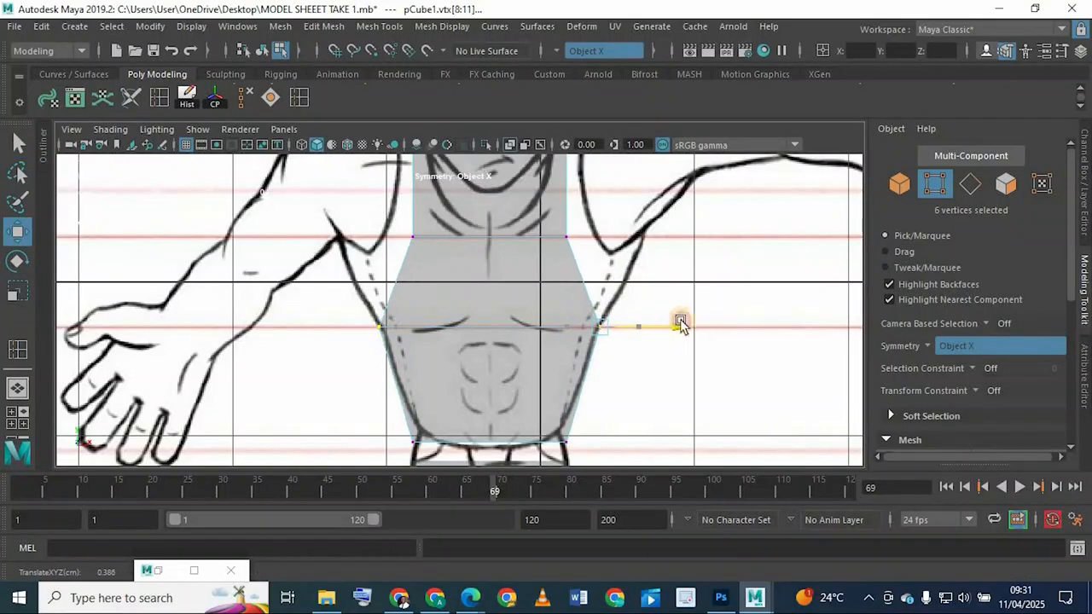
Step: Insert one centred vertical edge loop down the torso in the front view, keeping Multiple edge loops at 1
{"action": "middle_click_drag", "start_coordinate": [552, 439], "coordinate": [541, 378], "text": "alt"}
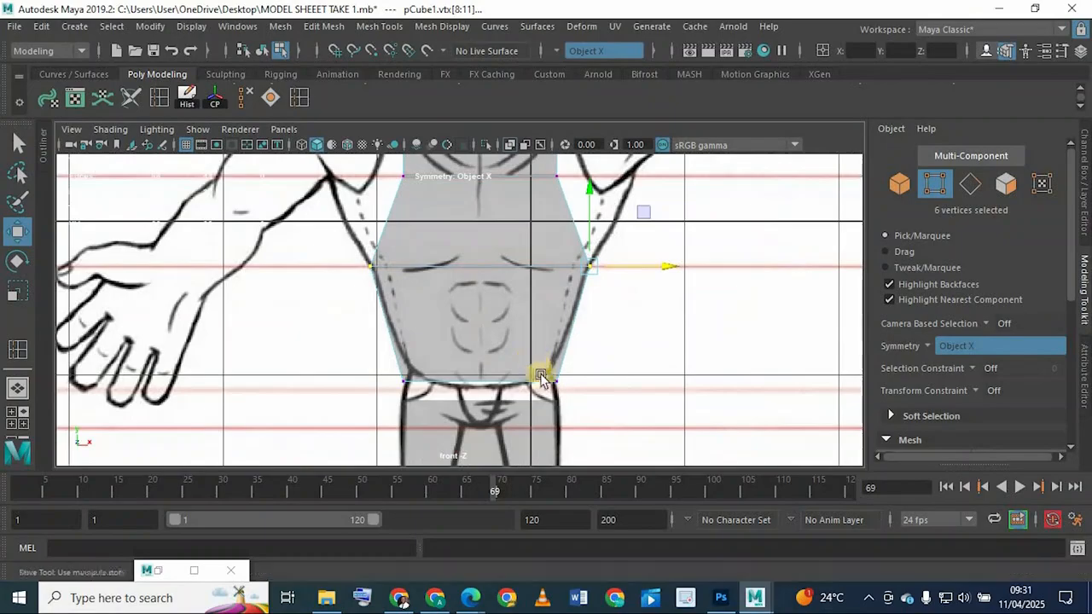
{"action": "scroll", "coordinate": [530, 325], "scroll_direction": "up", "scroll_amount": 3}
{"action": "middle_click_drag", "start_coordinate": [493, 298], "coordinate": [498, 431], "text": "alt"}
{"action": "middle_click_drag", "start_coordinate": [485, 247], "coordinate": [485, 405], "text": "alt"}
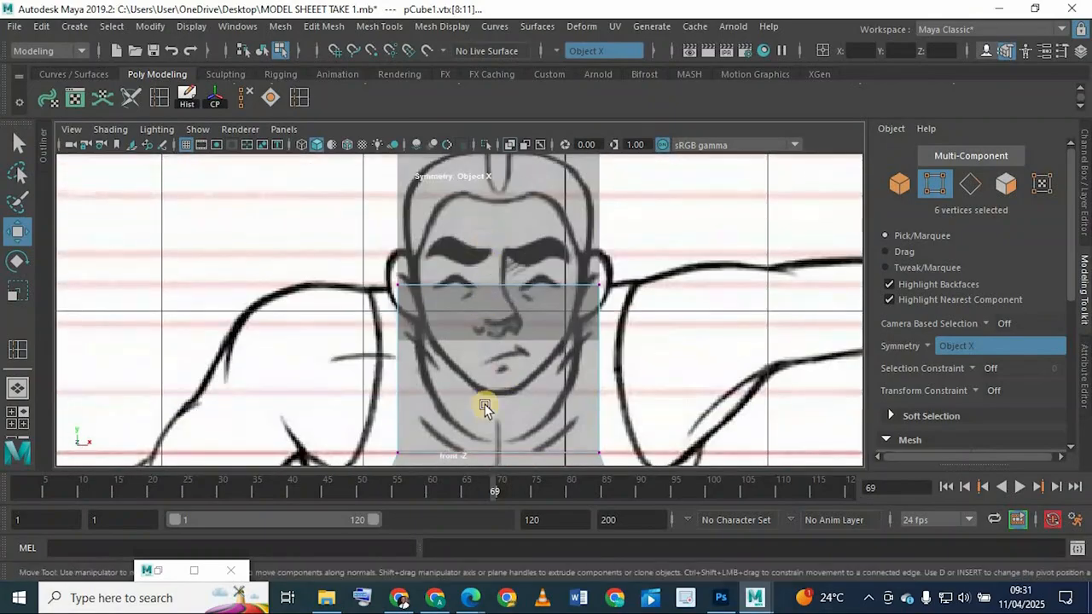
{"action": "middle_click_drag", "start_coordinate": [489, 339], "coordinate": [482, 257], "text": "alt"}
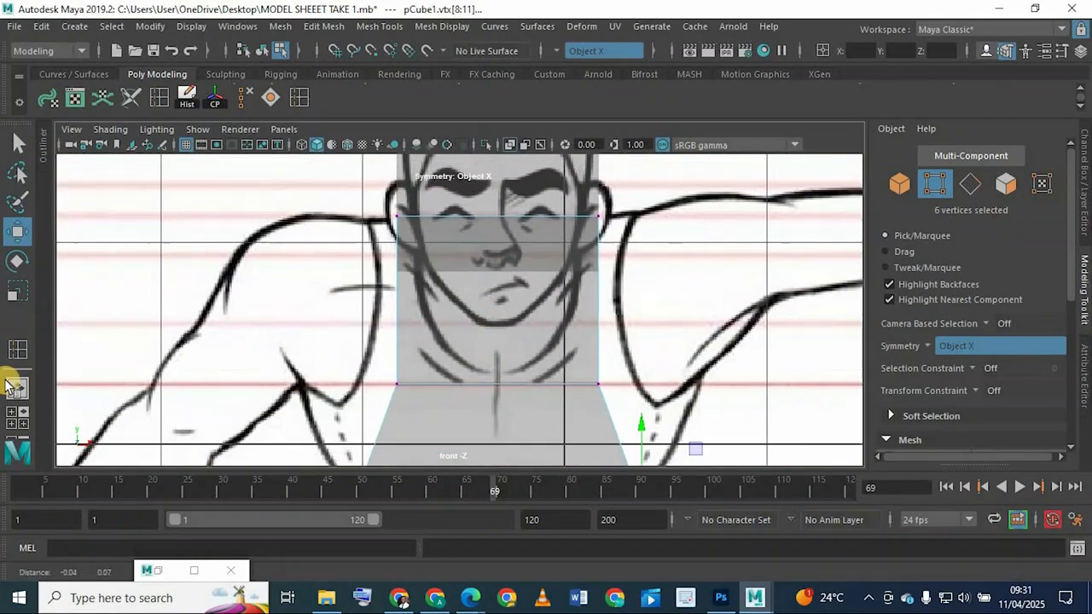
{"action": "double_click", "coordinate": [17, 354]}
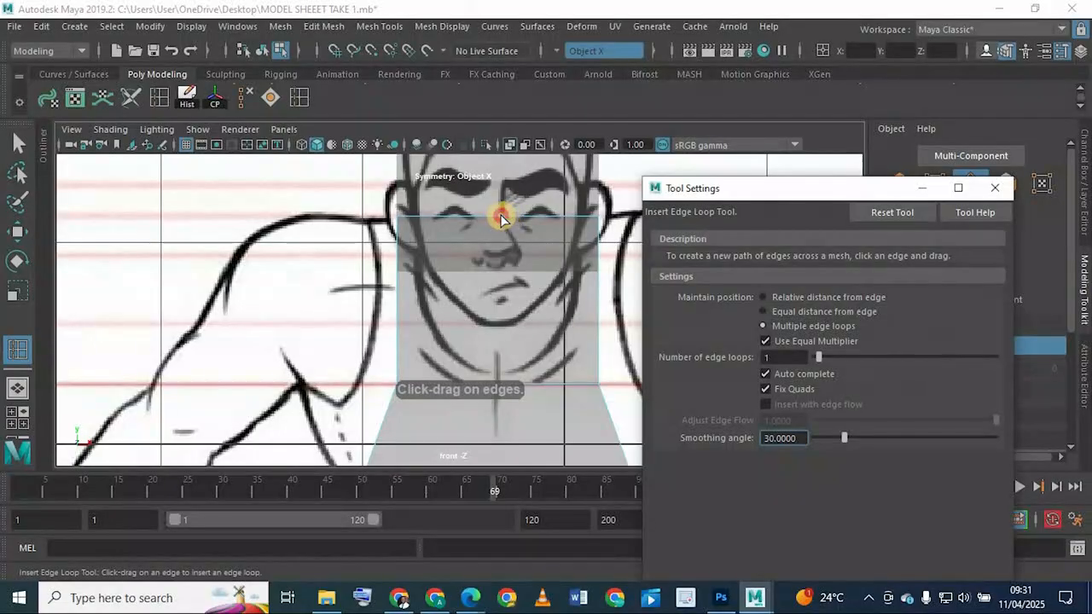
{"action": "left_click", "coordinate": [502, 220]}
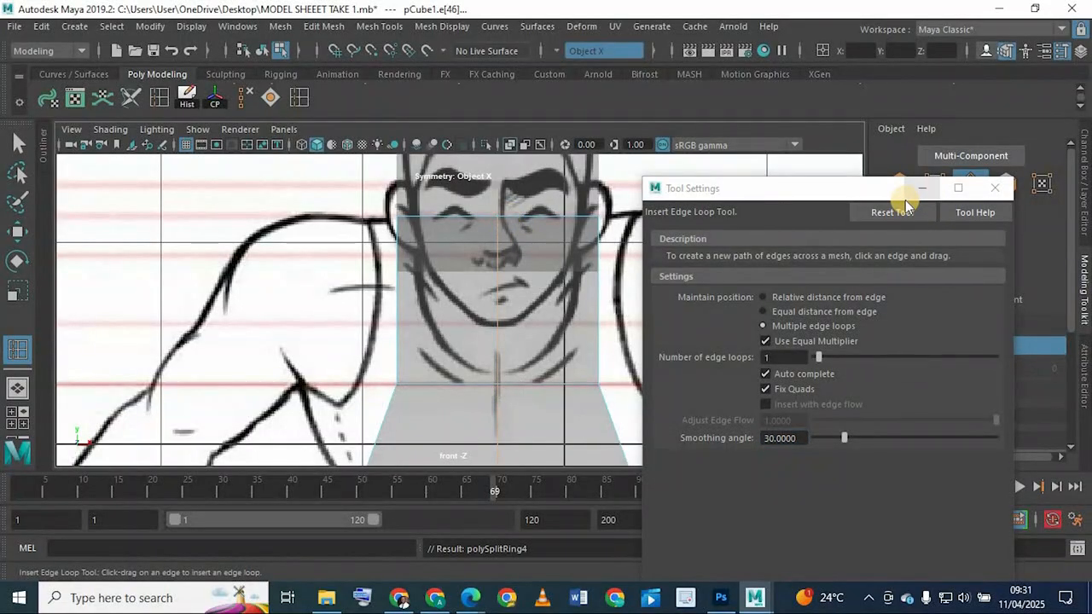
{"action": "left_click", "coordinate": [916, 194]}
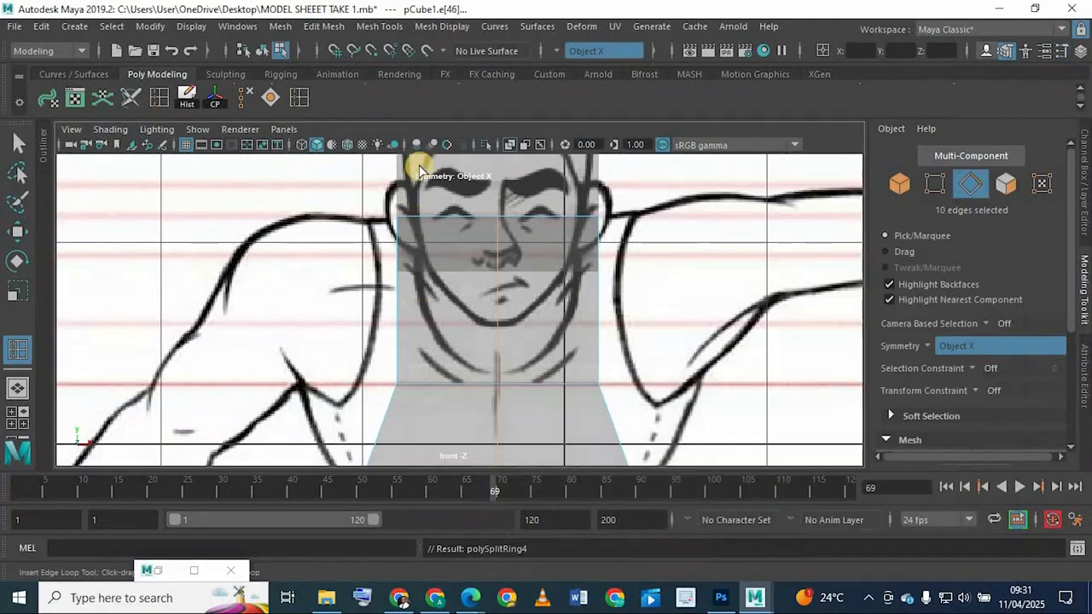
Step: Move the torso's bottom corner vertices up and inward to the drawn waist, and lower the bottom middle vertices onto the curved waistline
{"action": "middle_click_drag", "start_coordinate": [456, 442], "coordinate": [456, 296], "text": "alt"}
{"action": "middle_click_drag", "start_coordinate": [491, 437], "coordinate": [465, 318], "text": "alt"}
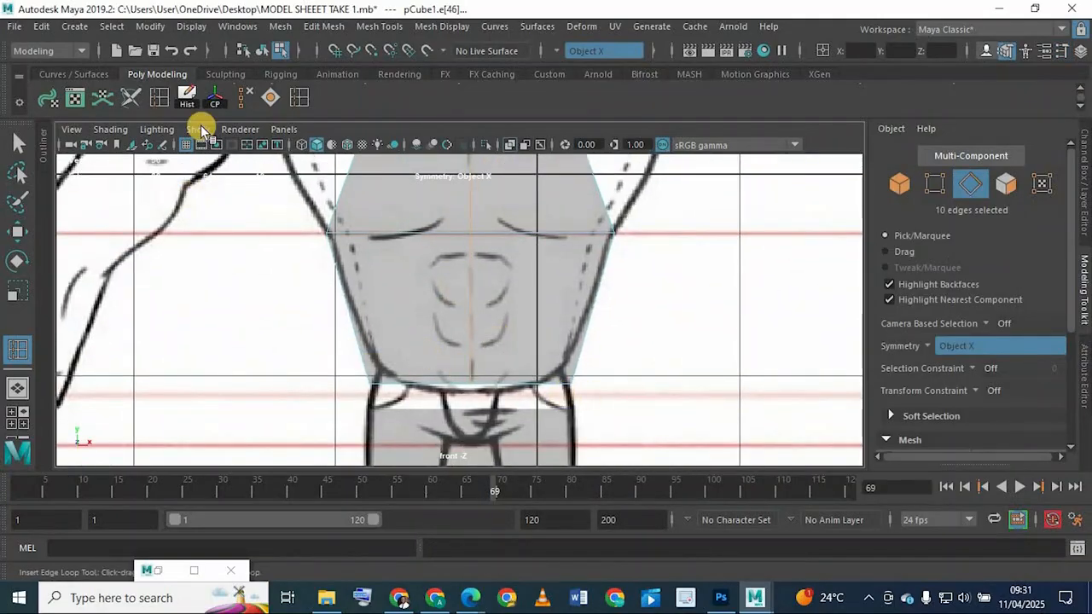
{"action": "left_click", "coordinate": [18, 143]}
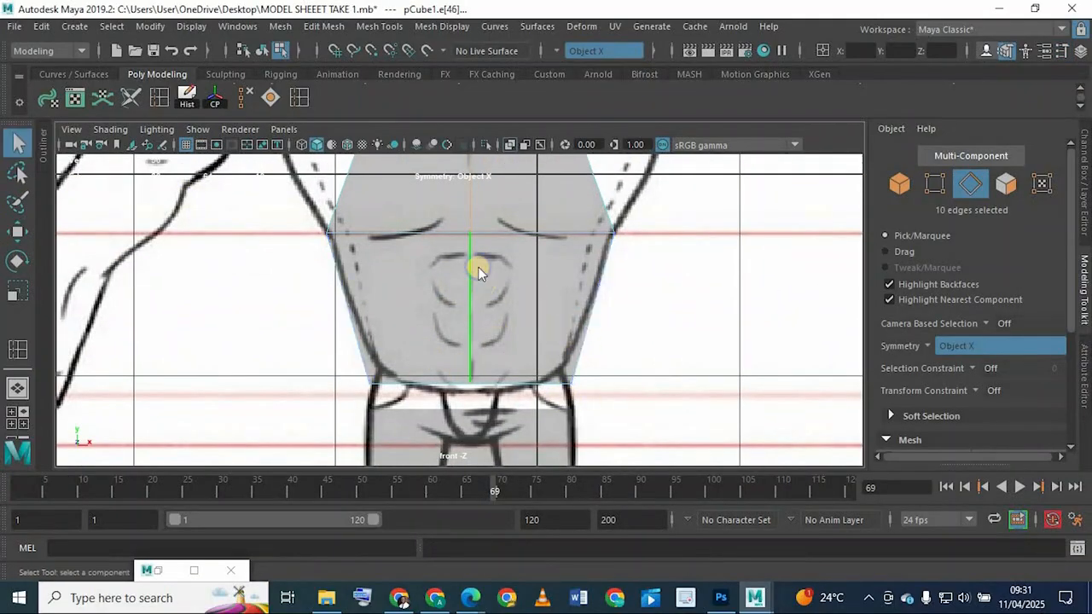
{"action": "right_click_drag", "start_coordinate": [479, 270], "coordinate": [410, 136]}
{"action": "left_click_drag", "start_coordinate": [582, 387], "coordinate": [145, 308]}
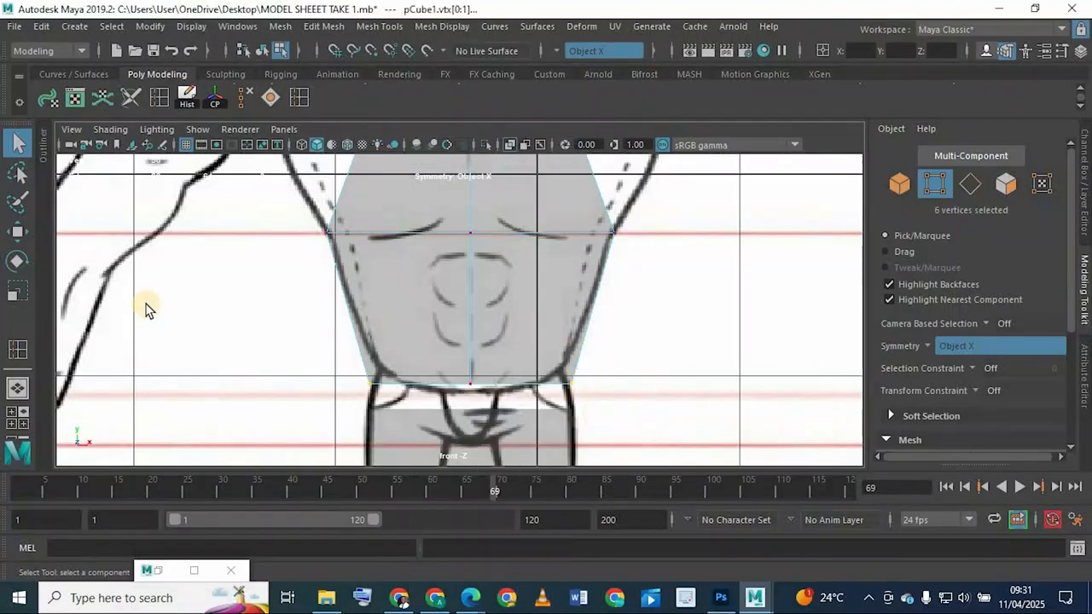
{"action": "left_click", "coordinate": [24, 232]}
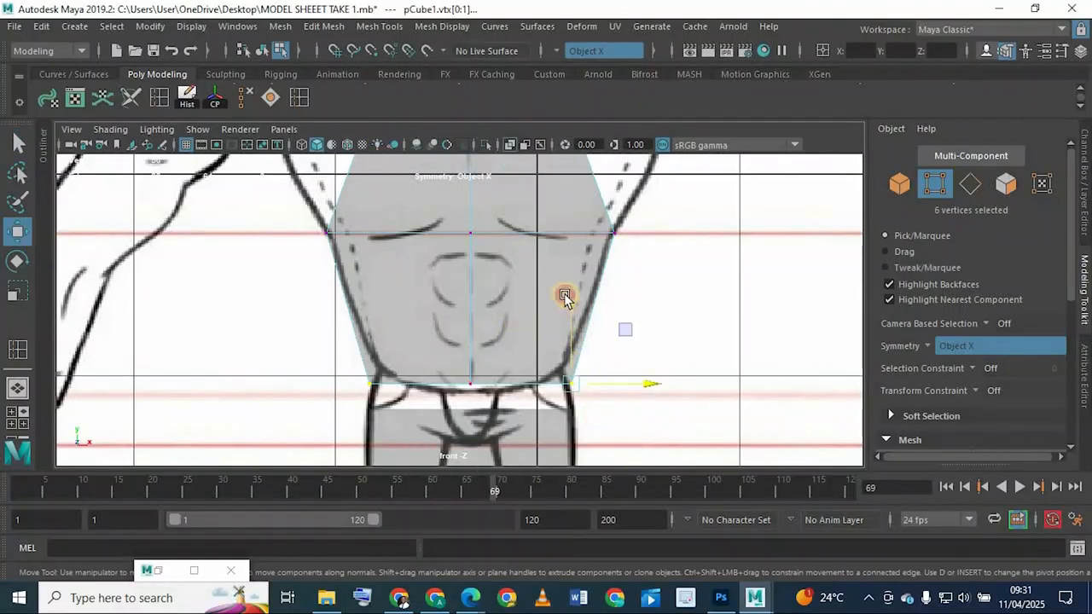
{"action": "left_click_drag", "start_coordinate": [565, 295], "coordinate": [565, 281]}
{"action": "left_click_drag", "start_coordinate": [642, 368], "coordinate": [634, 367]}
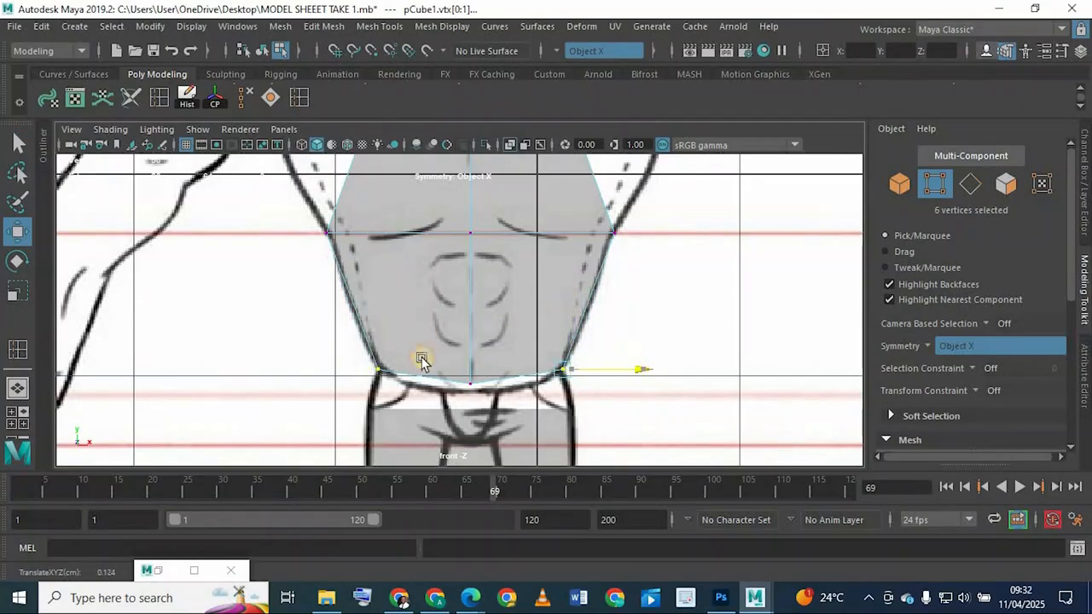
{"action": "mouse_move", "coordinate": [491, 401]}
{"action": "left_mouse_down"}
{"action": "mouse_move", "coordinate": [459, 345]}
{"action": "mouse_move", "coordinate": [477, 319]}
{"action": "left_mouse_up"}
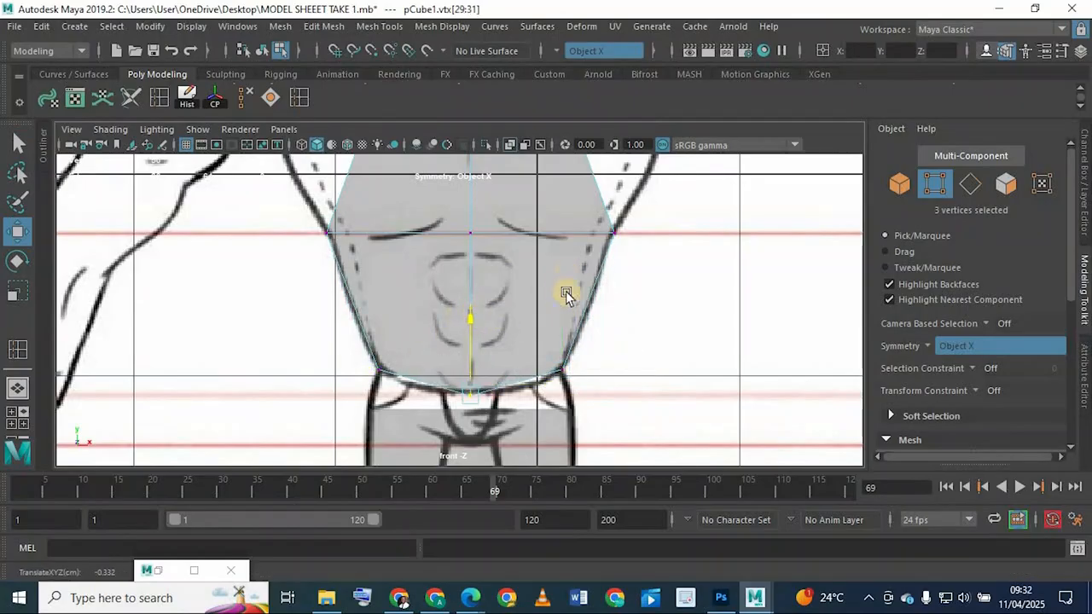
Step: Move the torso's outer vertices at the guideline below the neck outward symmetrically to the drawn armpits
{"action": "middle_click_drag", "start_coordinate": [563, 306], "coordinate": [555, 427], "text": "alt"}
{"action": "middle_click_drag", "start_coordinate": [547, 205], "coordinate": [548, 313], "text": "alt"}
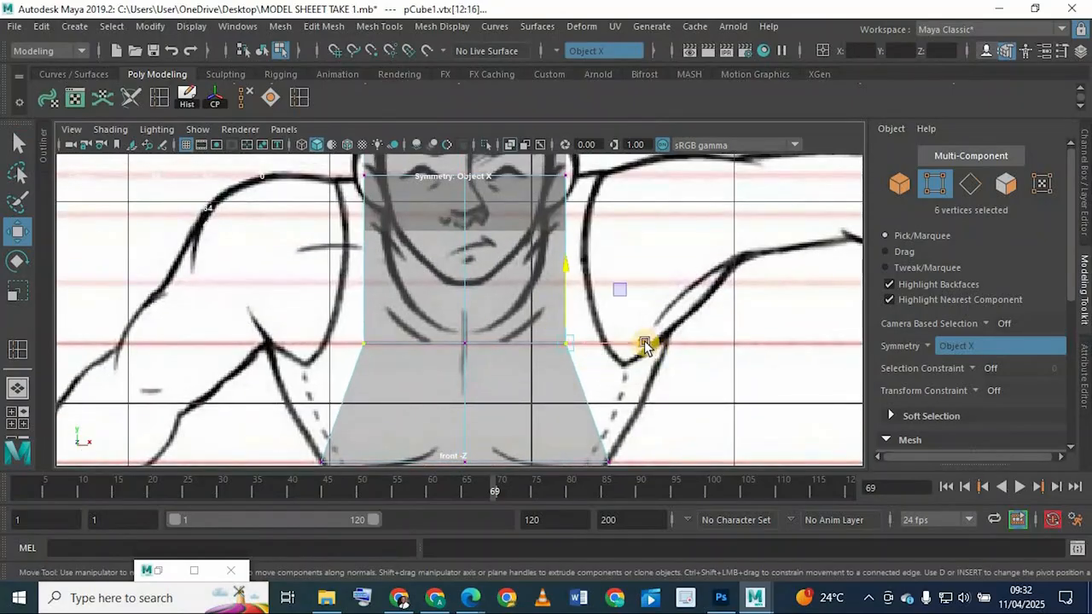
{"action": "left_click_drag", "start_coordinate": [646, 345], "coordinate": [682, 346]}
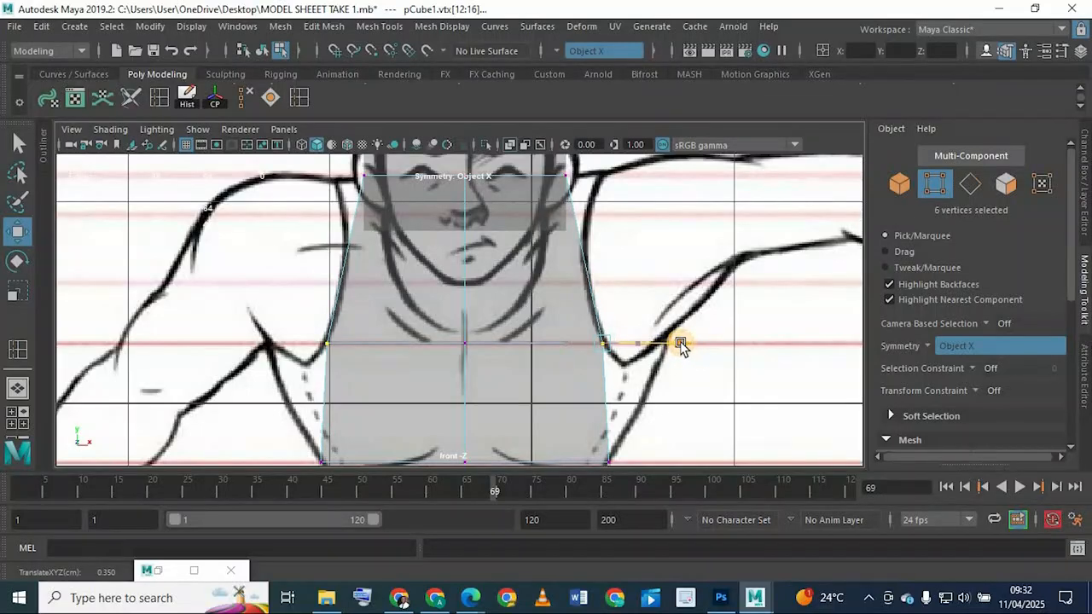
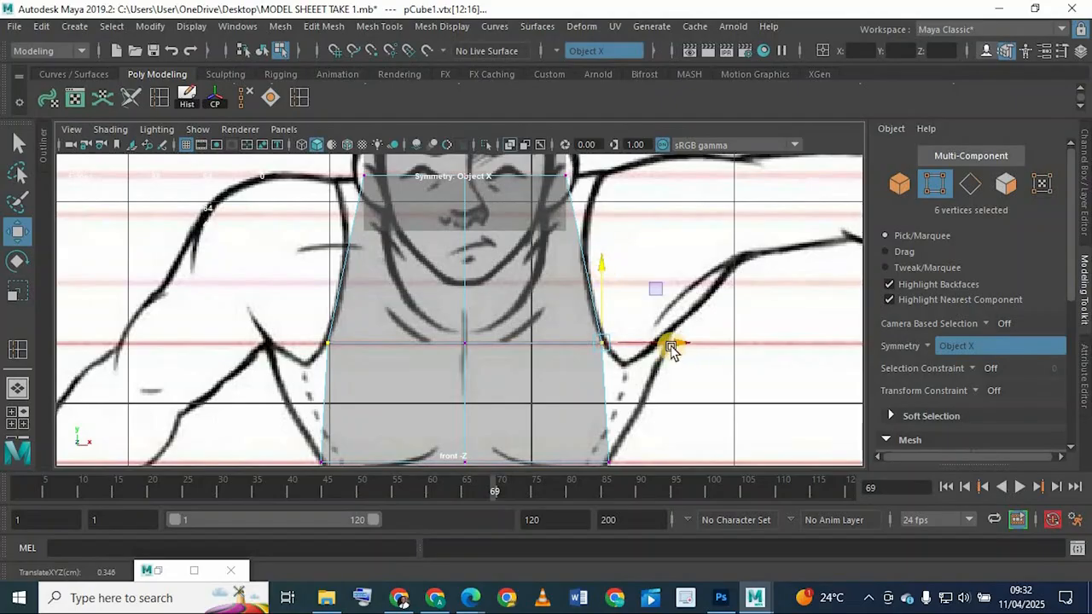
{"action": "left_click_drag", "start_coordinate": [697, 344], "coordinate": [732, 346]}
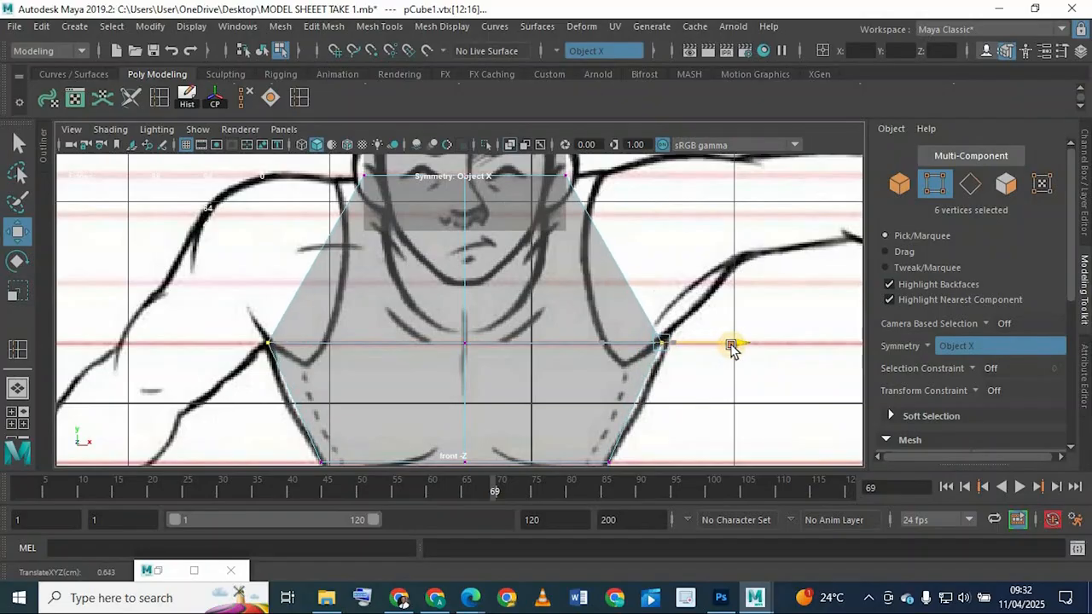
Step: Select only the torso's top corner vertices, leaving out the middle ones, and move them outward symmetrically to the drawn shoulder seams
{"action": "middle_click_drag", "start_coordinate": [509, 344], "coordinate": [540, 437], "text": "alt"}
{"action": "mouse_move", "coordinate": [344, 239]}
{"action": "left_mouse_down"}
{"action": "mouse_move", "coordinate": [628, 280]}
{"action": "mouse_move", "coordinate": [616, 288]}
{"action": "left_mouse_up"}
{"action": "left_click_drag", "start_coordinate": [478, 277], "coordinate": [442, 267], "text": "ctrl"}
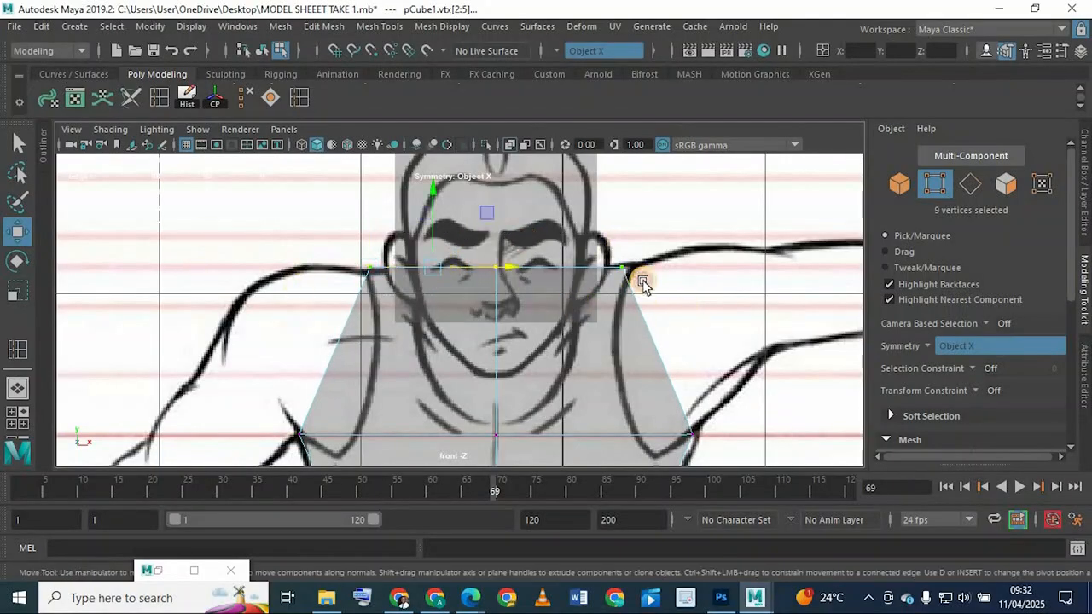
{"action": "left_click_drag", "start_coordinate": [691, 269], "coordinate": [619, 337]}
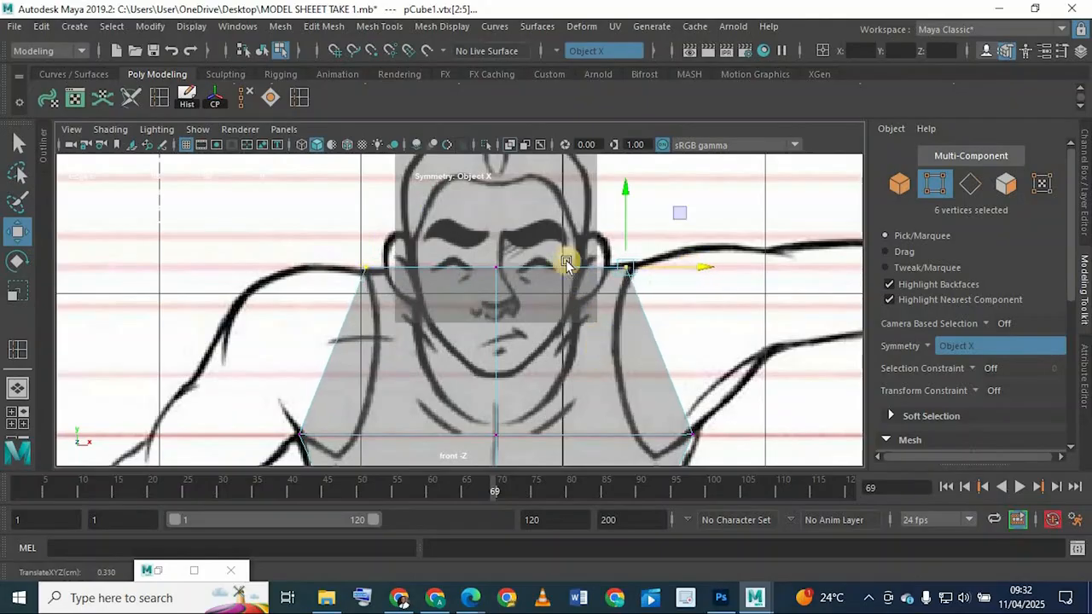
Step: In the side view, move the torso's lowest two rows of front vertices backward and back vertices forward to the drawn waist outline
{"action": "middle_click_drag", "start_coordinate": [558, 400], "coordinate": [515, 325], "text": "alt"}
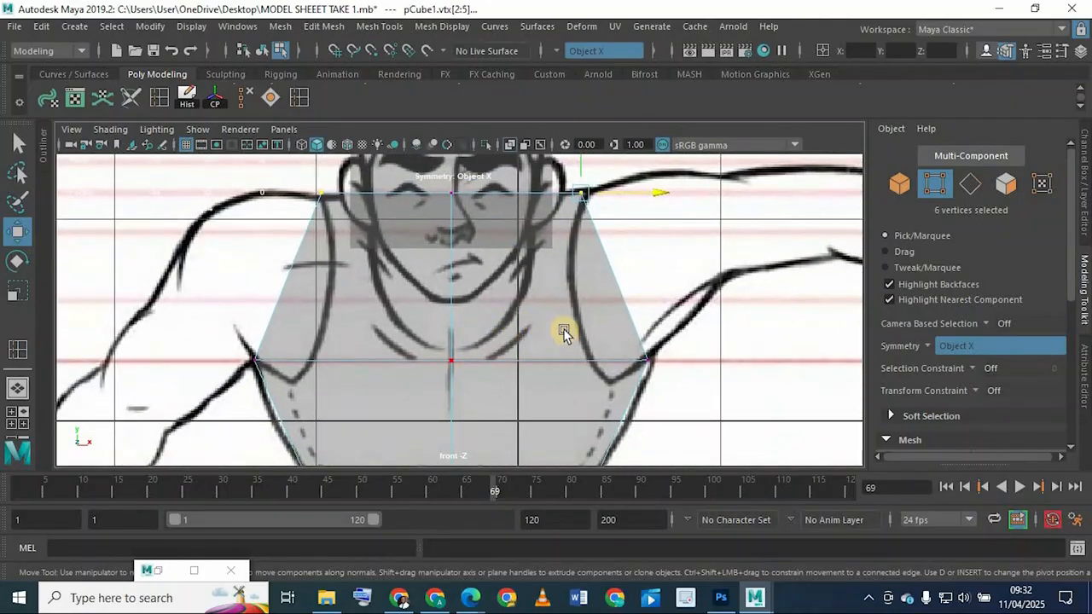
{"action": "scroll", "coordinate": [541, 366], "scroll_direction": "down", "scroll_amount": 8}
{"action": "key", "text": "space"}
{"action": "key", "text": "space"}
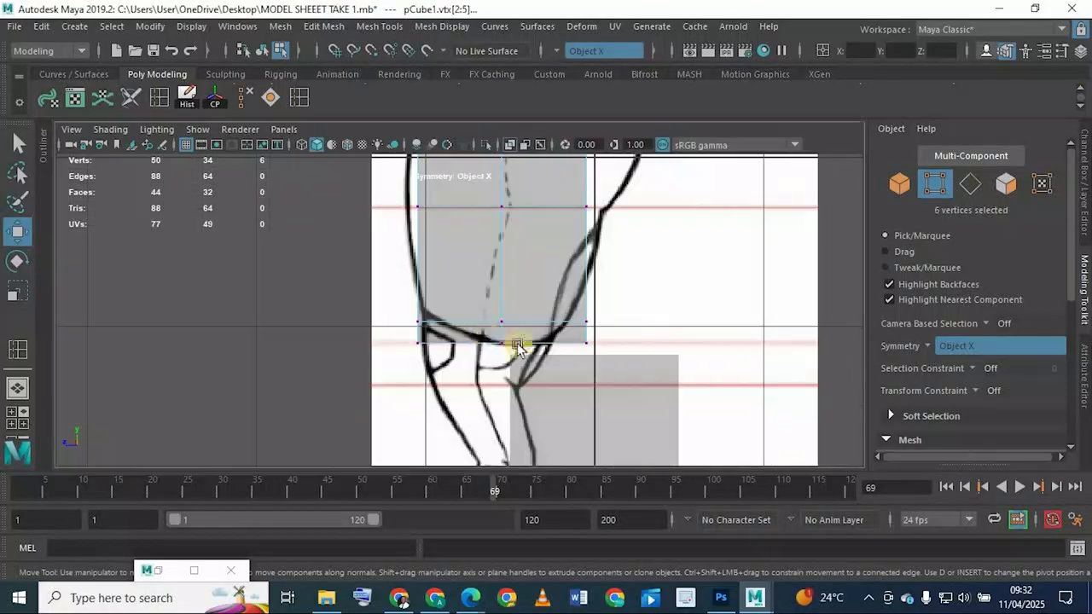
{"action": "scroll", "coordinate": [390, 316], "scroll_direction": "up", "scroll_amount": 5}
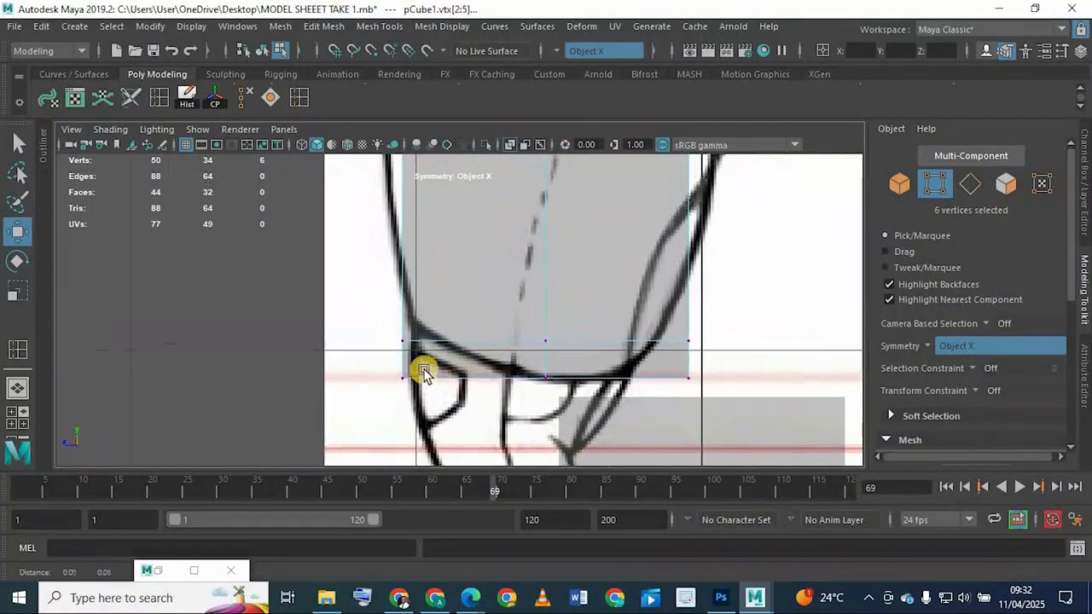
{"action": "left_click", "coordinate": [738, 397]}
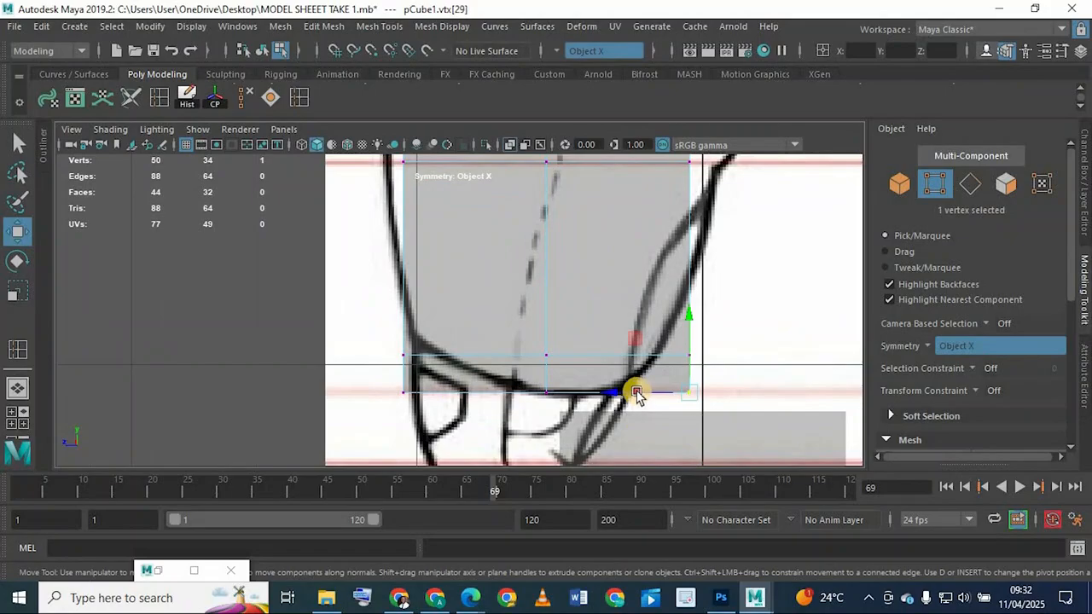
{"action": "left_click_drag", "start_coordinate": [637, 392], "coordinate": [595, 379]}
{"action": "key", "text": "ctrl+z"}
{"action": "left_click_drag", "start_coordinate": [744, 436], "coordinate": [613, 287]}
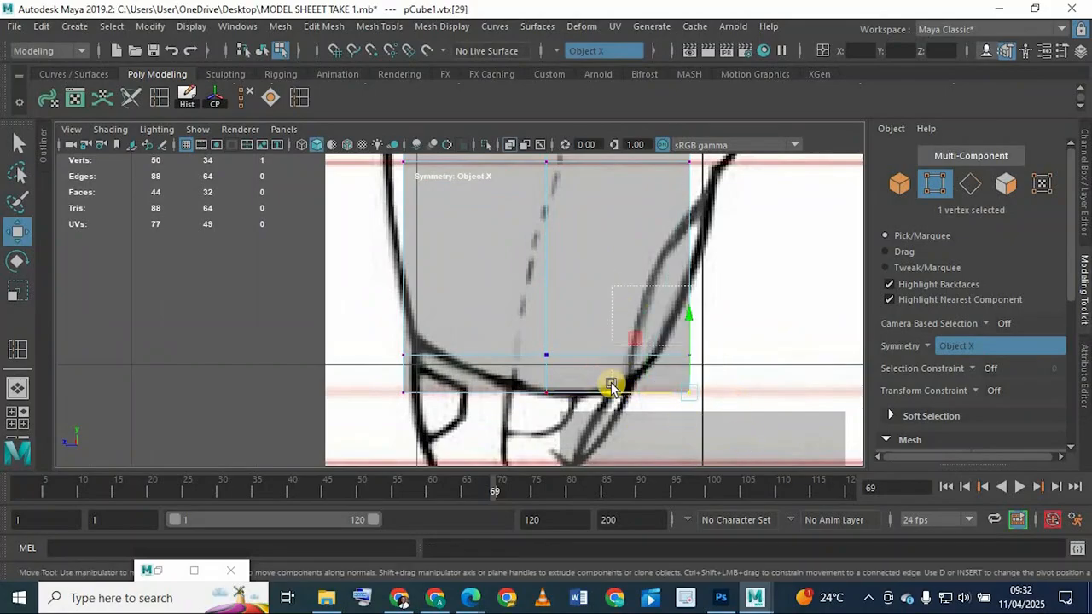
{"action": "left_click_drag", "start_coordinate": [612, 373], "coordinate": [589, 360]}
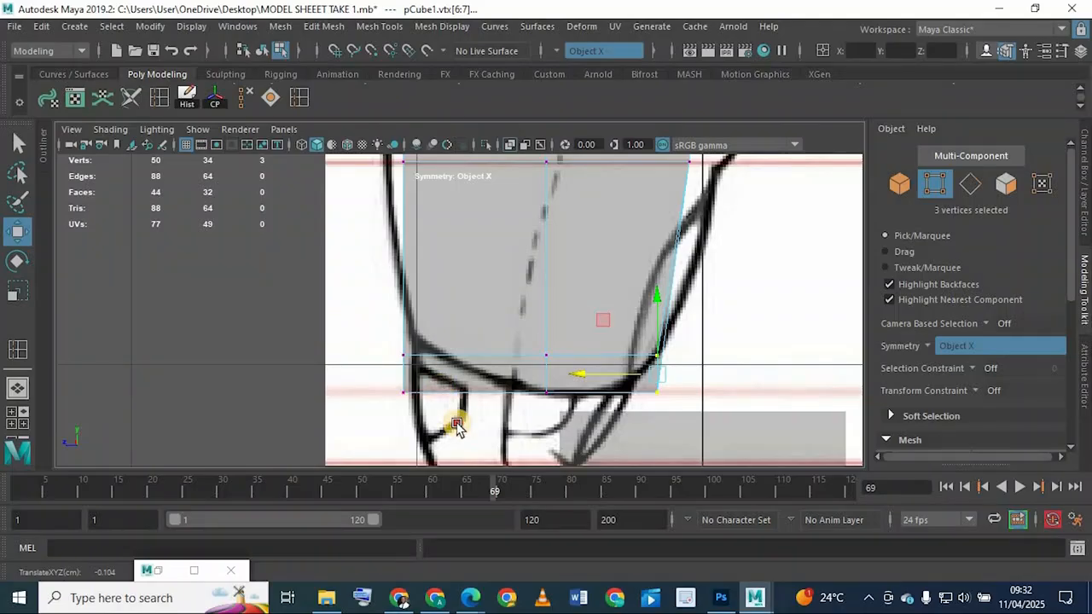
{"action": "left_click_drag", "start_coordinate": [456, 425], "coordinate": [358, 327]}
{"action": "left_click_drag", "start_coordinate": [340, 371], "coordinate": [347, 371]}
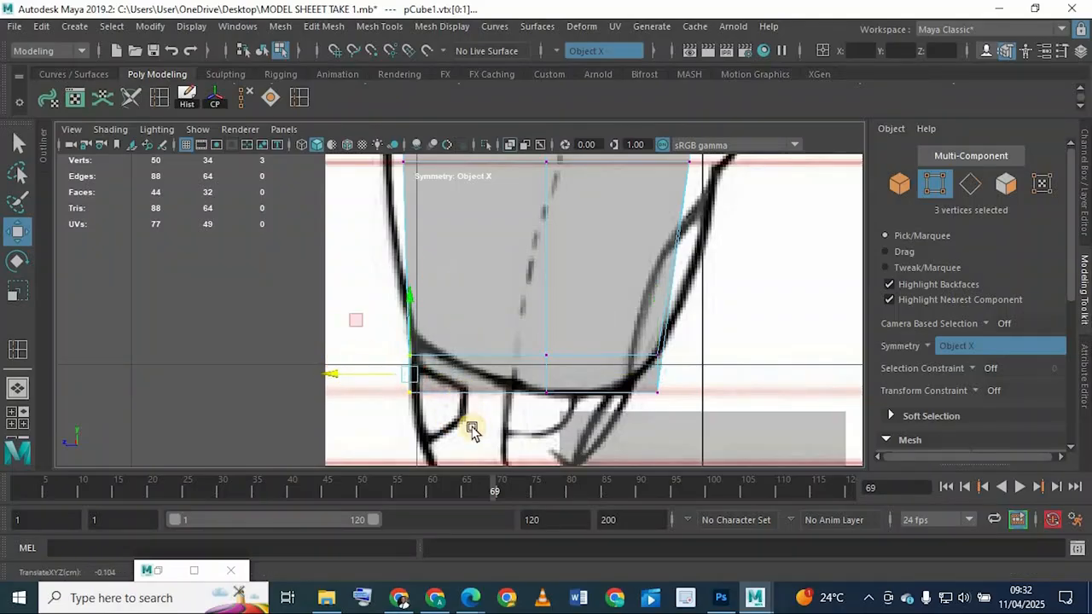
Step: Move the torso's back and front vertices at the guideline above the waist outward to the drawn side outline
{"action": "middle_click_drag", "start_coordinate": [463, 211], "coordinate": [500, 371], "text": "alt"}
{"action": "left_click_drag", "start_coordinate": [494, 361], "coordinate": [422, 293]}
{"action": "left_click_drag", "start_coordinate": [363, 320], "coordinate": [350, 319]}
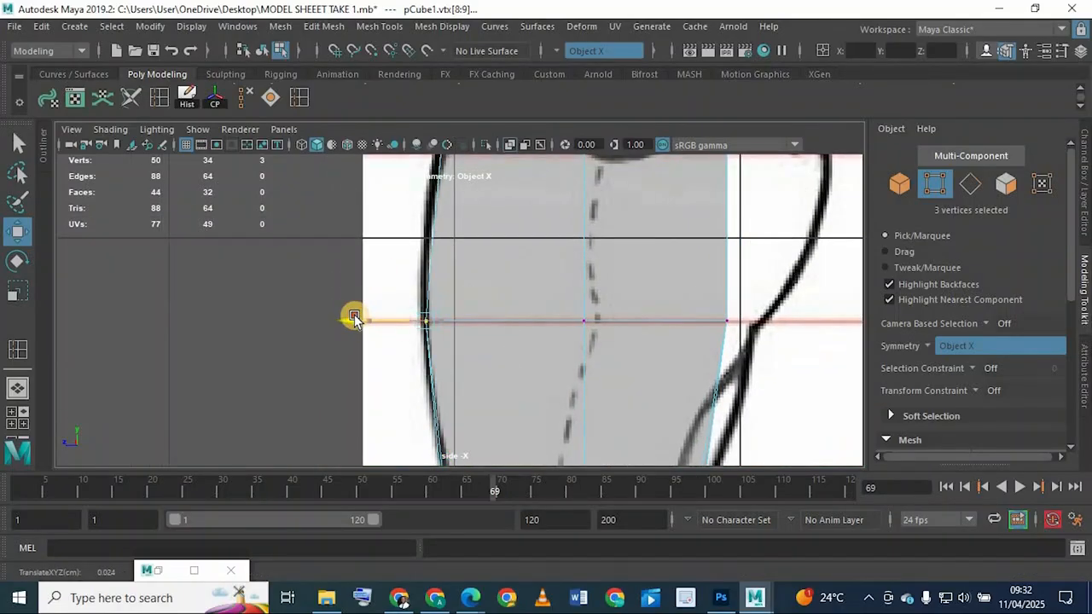
{"action": "left_click_drag", "start_coordinate": [712, 297], "coordinate": [761, 360]}
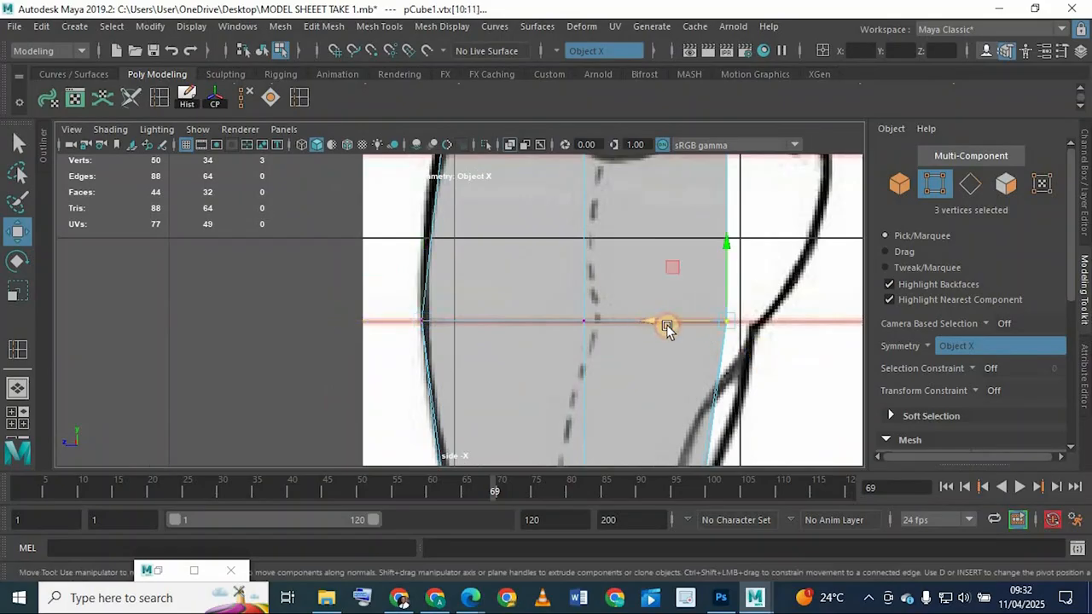
{"action": "left_click_drag", "start_coordinate": [667, 325], "coordinate": [674, 327]}
Step: Move the torso's front vertices at the armpit guideline forward to the drawn chest outline
{"action": "middle_click_drag", "start_coordinate": [634, 219], "coordinate": [537, 414], "text": "alt"}
{"action": "left_click_drag", "start_coordinate": [670, 376], "coordinate": [618, 326]}
{"action": "middle_click_drag", "start_coordinate": [655, 420], "coordinate": [649, 217], "text": "alt"}
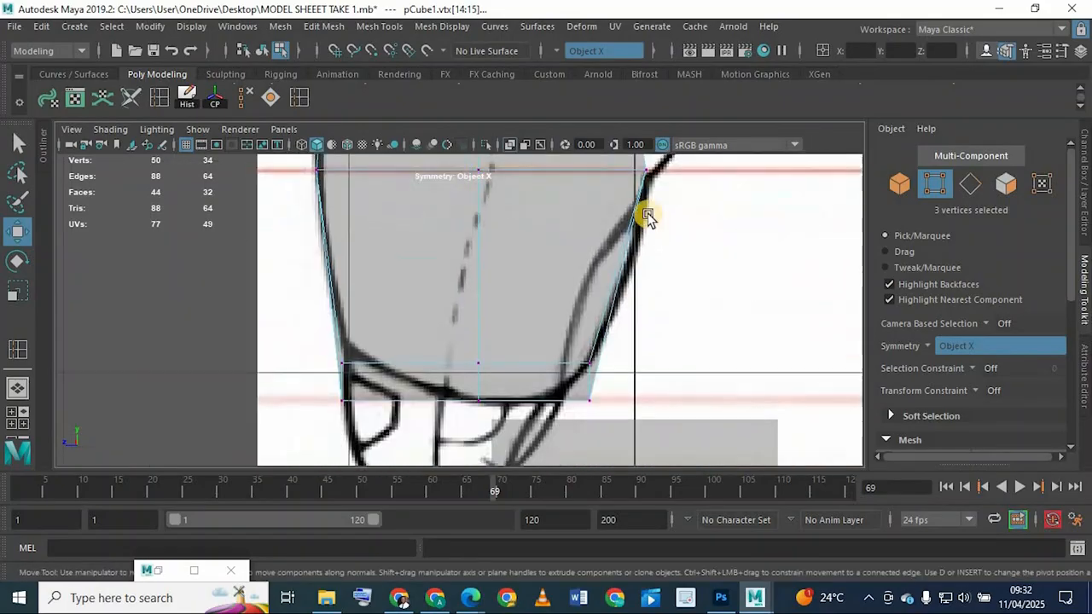
{"action": "middle_click_drag", "start_coordinate": [665, 367], "coordinate": [646, 509], "text": "alt"}
{"action": "middle_click_drag", "start_coordinate": [551, 162], "coordinate": [544, 397], "text": "alt"}
{"action": "left_click_drag", "start_coordinate": [544, 376], "coordinate": [628, 377]}
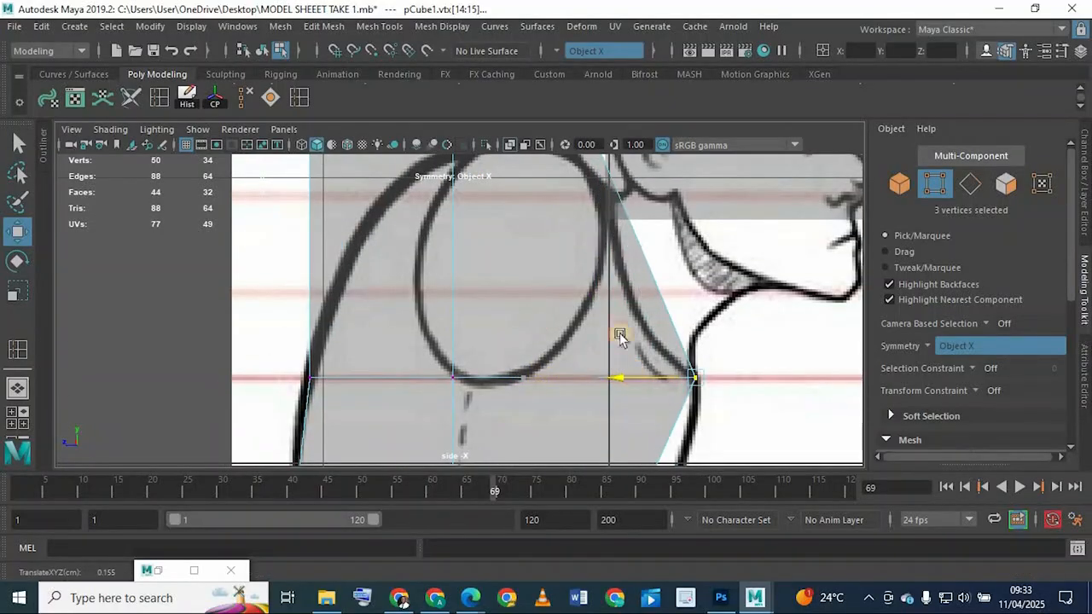
Step: Move the torso's top back vertices forward and down onto the drawn upper-back curve
{"action": "middle_click_drag", "start_coordinate": [581, 159], "coordinate": [595, 232], "text": "alt"}
{"action": "middle_click_drag", "start_coordinate": [402, 279], "coordinate": [443, 294], "text": "alt"}
{"action": "left_click_drag", "start_coordinate": [399, 299], "coordinate": [266, 220]}
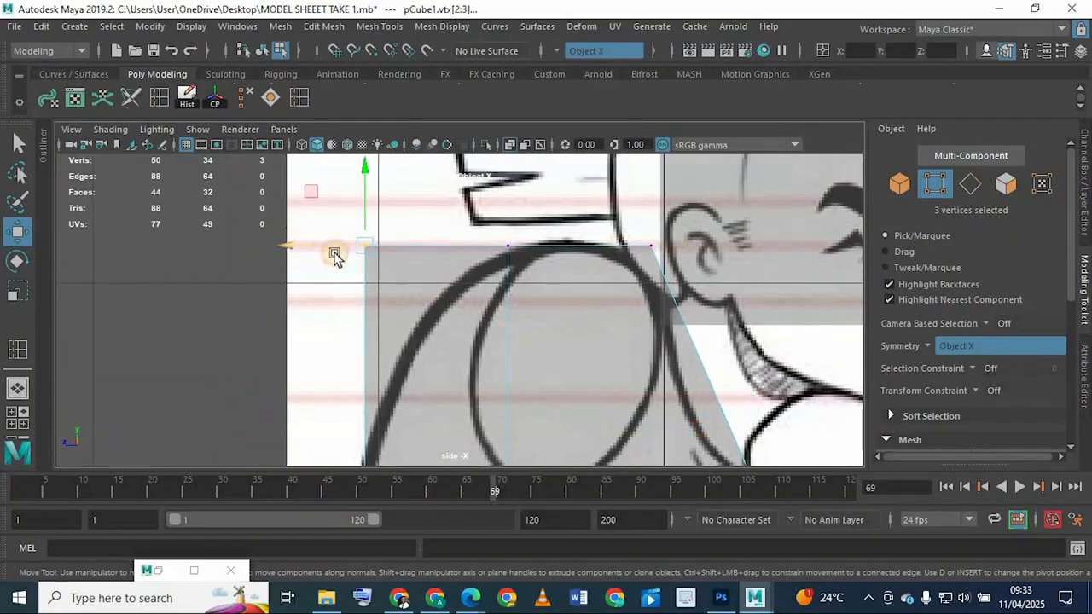
{"action": "left_click_drag", "start_coordinate": [335, 256], "coordinate": [355, 294]}
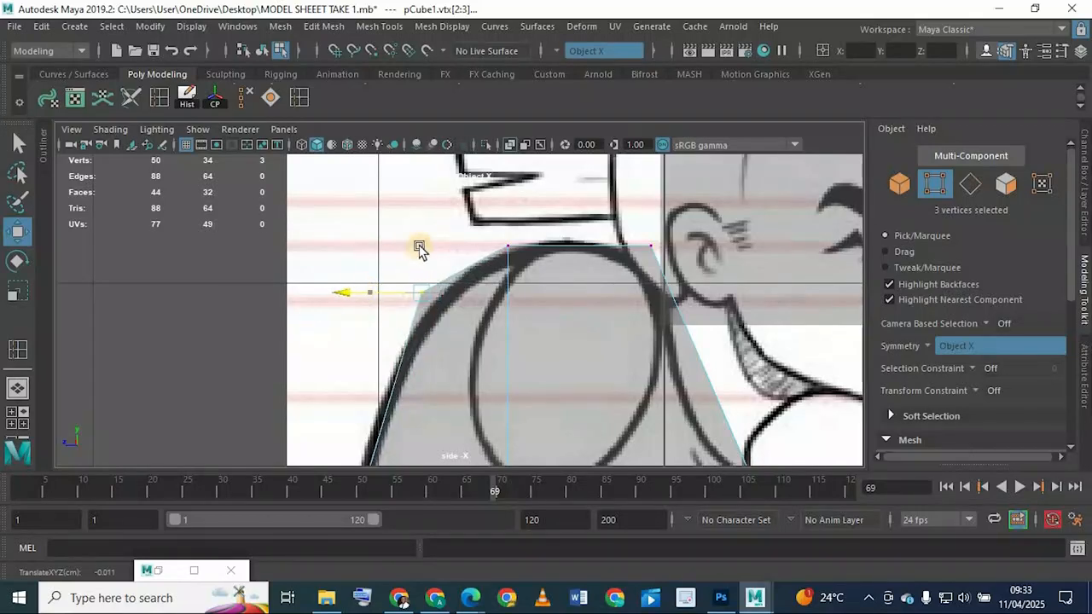
{"action": "mouse_move", "coordinate": [413, 202]}
{"action": "left_mouse_down"}
{"action": "mouse_move", "coordinate": [412, 224]}
{"action": "mouse_move", "coordinate": [412, 210]}
{"action": "left_mouse_up"}
{"action": "left_click_drag", "start_coordinate": [359, 301], "coordinate": [372, 301]}
{"action": "mouse_move", "coordinate": [482, 194]}
{"action": "middle_mouse_down", "text": "alt"}
{"action": "mouse_move", "coordinate": [416, 228]}
{"action": "mouse_move", "coordinate": [358, 213]}
{"action": "middle_mouse_up", "text": "alt"}
{"action": "middle_click_drag", "start_coordinate": [521, 359], "coordinate": [458, 299], "text": "alt"}
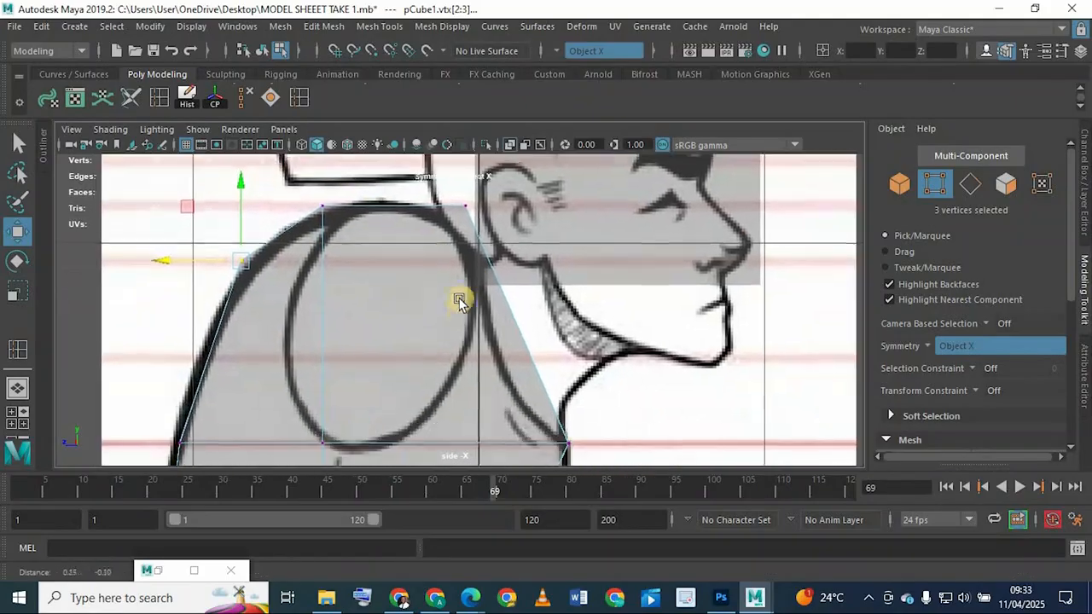
Step: Try moving the torso's top front vertices slightly and lowering them onto the drawn shoulder curve
{"action": "middle_click_drag", "start_coordinate": [450, 186], "coordinate": [459, 221], "text": "alt"}
{"action": "left_click_drag", "start_coordinate": [419, 241], "coordinate": [415, 242]}
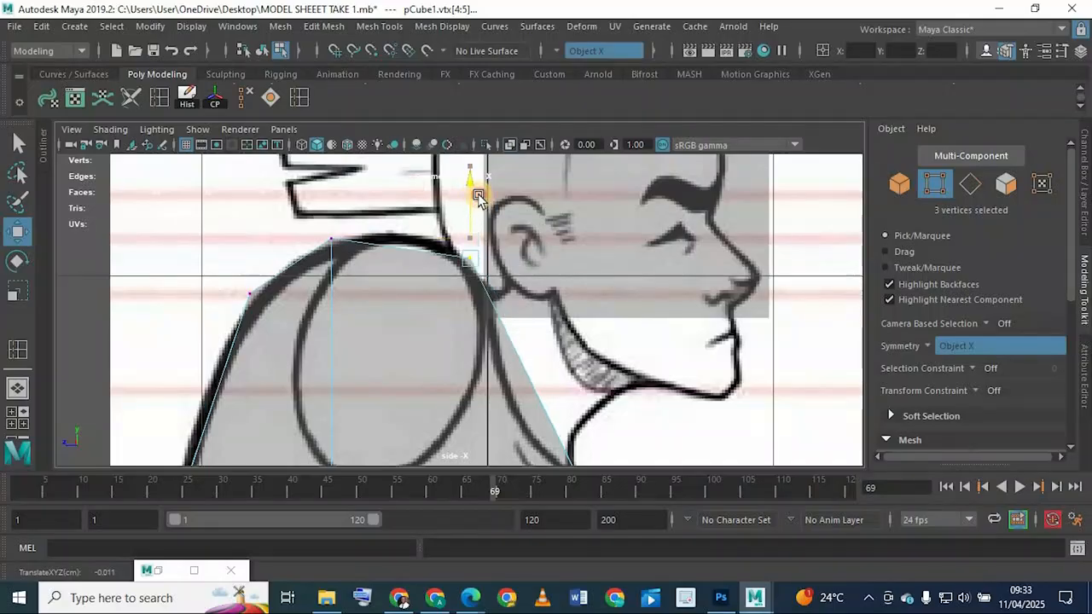
{"action": "left_click_drag", "start_coordinate": [474, 194], "coordinate": [453, 230]}
{"action": "key", "text": "ctrl+z"}
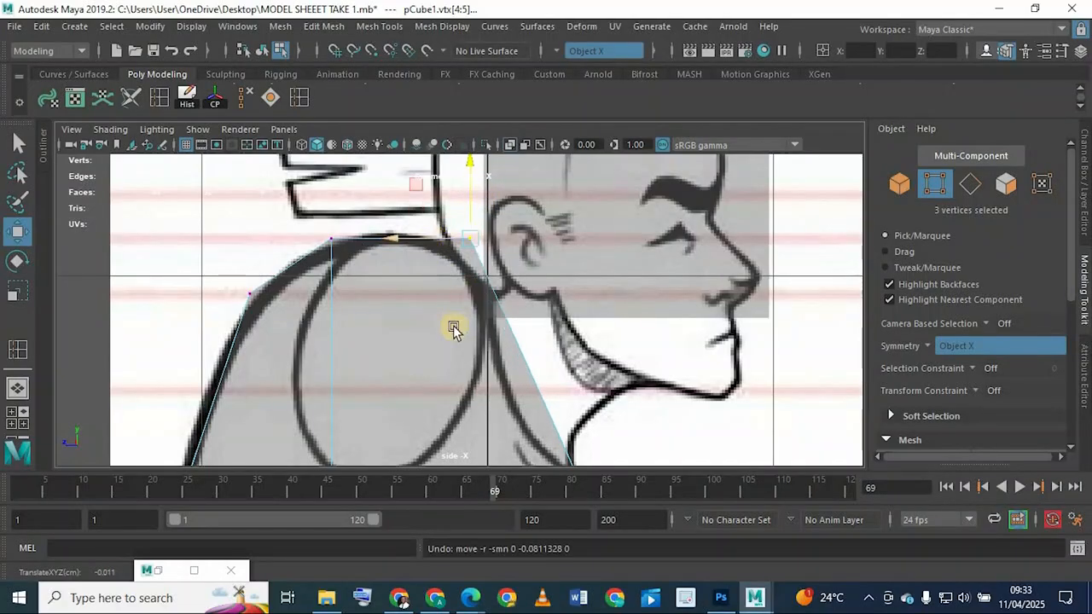
Step: Examine the torso's fit to the side drawing, and inspect its overall shape and bottom middle vertices in the perspective view
{"action": "mouse_move", "coordinate": [427, 270]}
{"action": "middle_mouse_down", "text": "alt"}
{"action": "mouse_move", "coordinate": [432, 171]}
{"action": "mouse_move", "coordinate": [479, 330]}
{"action": "mouse_move", "coordinate": [455, 281]}
{"action": "mouse_move", "coordinate": [417, 272]}
{"action": "middle_mouse_up", "text": "alt"}
{"action": "middle_click_drag", "start_coordinate": [592, 324], "coordinate": [512, 275], "text": "alt"}
{"action": "scroll", "coordinate": [512, 278], "scroll_direction": "up", "scroll_amount": 1}
{"action": "middle_click_drag", "start_coordinate": [508, 397], "coordinate": [507, 313], "text": "alt"}
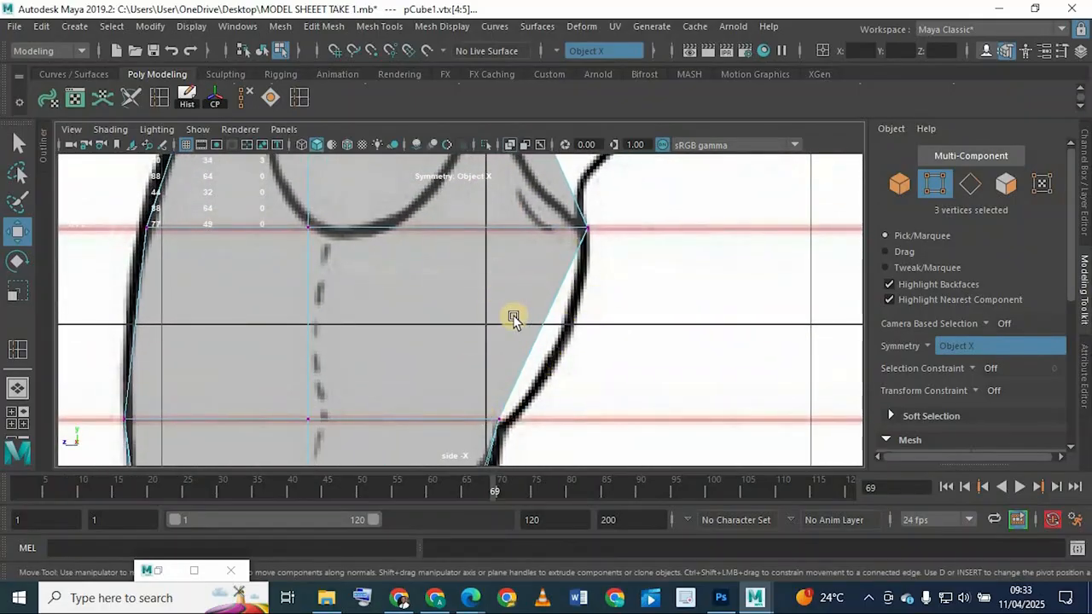
{"action": "mouse_move", "coordinate": [500, 395]}
{"action": "middle_mouse_down", "text": "alt"}
{"action": "mouse_move", "coordinate": [529, 229]}
{"action": "mouse_move", "coordinate": [524, 271]}
{"action": "middle_mouse_up", "text": "alt"}
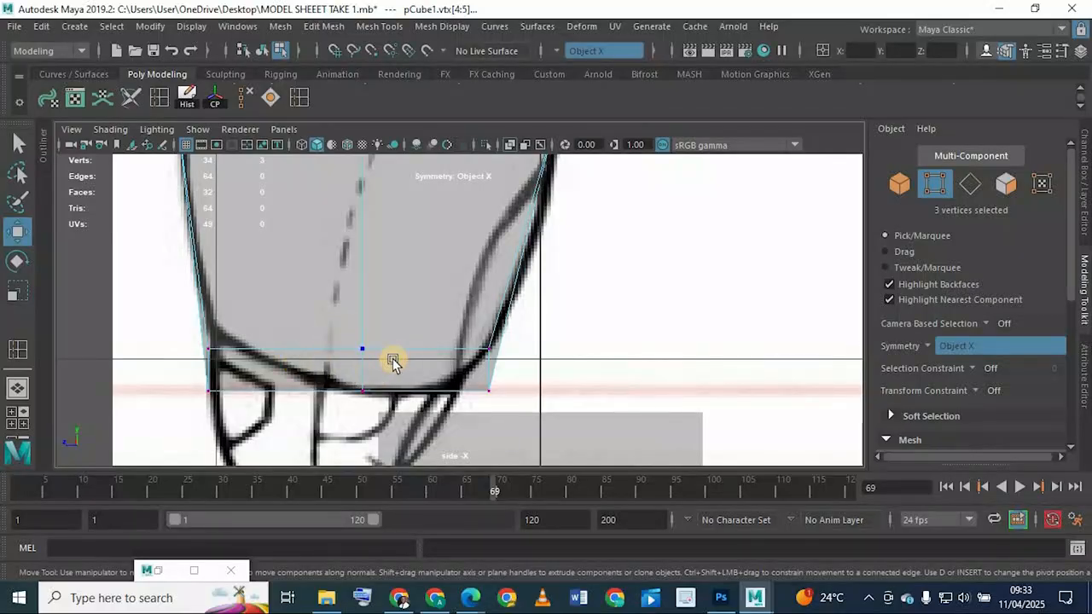
{"action": "left_click", "coordinate": [393, 361]}
{"action": "key", "text": "space"}
{"action": "key", "text": "space"}
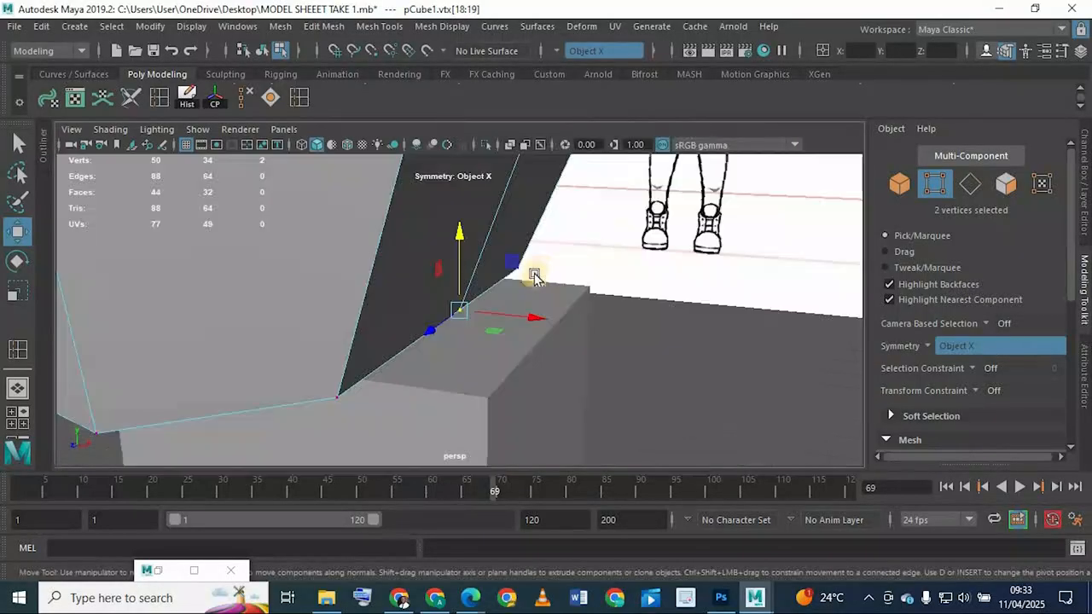
{"action": "left_click_drag", "start_coordinate": [383, 254], "coordinate": [519, 294], "text": "alt"}
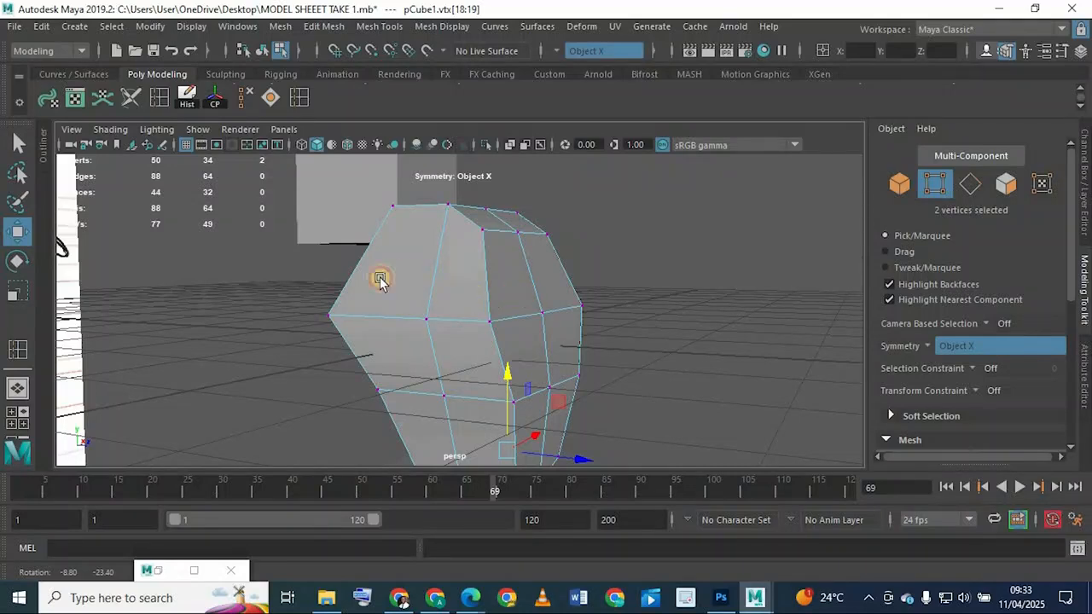
{"action": "left_click_drag", "start_coordinate": [380, 281], "coordinate": [475, 340], "text": "alt"}
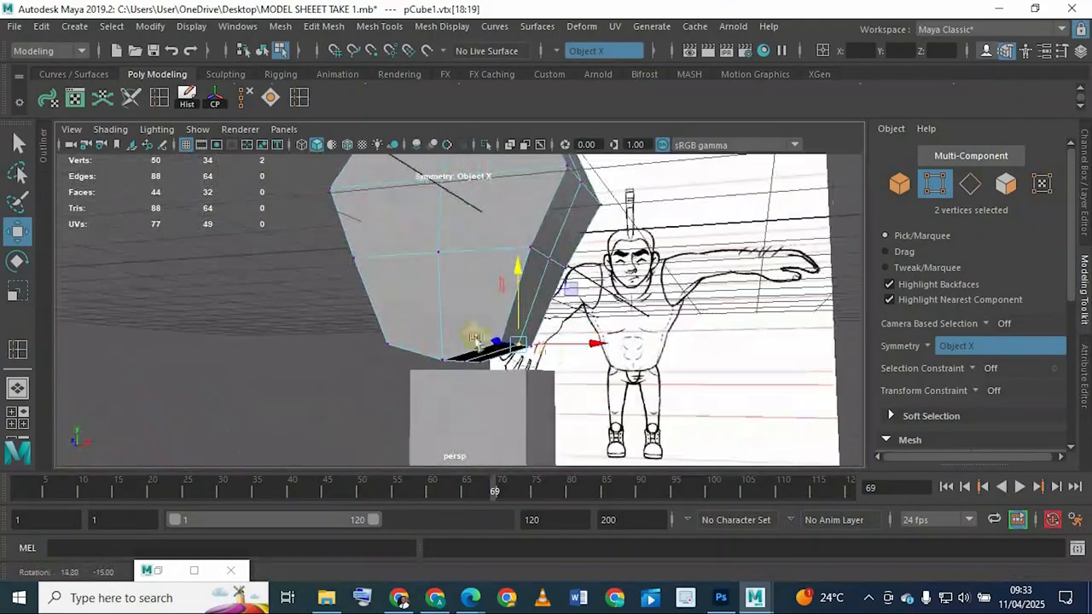
{"action": "key", "text": "space"}
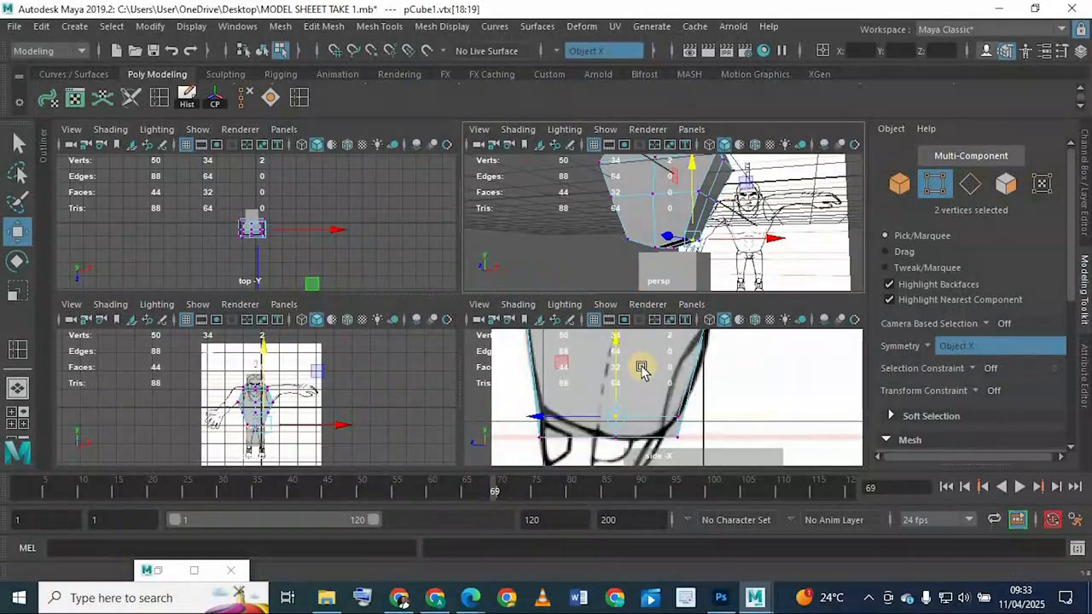
Step: In the side view, undo the last moves of the torso's top vertices, back to before the back ones were lowered
{"action": "key", "text": "space"}
{"action": "middle_click_drag", "start_coordinate": [536, 309], "coordinate": [554, 355], "text": "alt"}
{"action": "middle_click_drag", "start_coordinate": [559, 213], "coordinate": [584, 343], "text": "alt"}
{"action": "scroll", "coordinate": [584, 302], "scroll_direction": "down", "scroll_amount": 5}
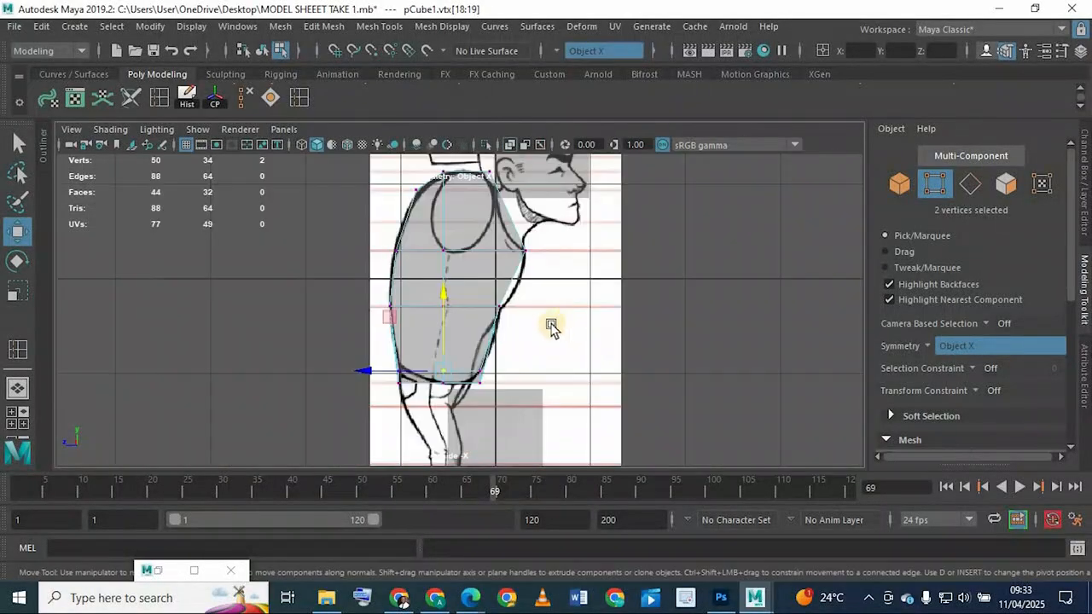
{"action": "scroll", "coordinate": [553, 327], "scroll_direction": "up", "scroll_amount": 1}
{"action": "middle_click_drag", "start_coordinate": [565, 291], "coordinate": [583, 394], "text": "alt"}
{"action": "scroll", "coordinate": [570, 343], "scroll_direction": "up", "scroll_amount": 2}
{"action": "middle_click_drag", "start_coordinate": [560, 221], "coordinate": [560, 266], "text": "alt"}
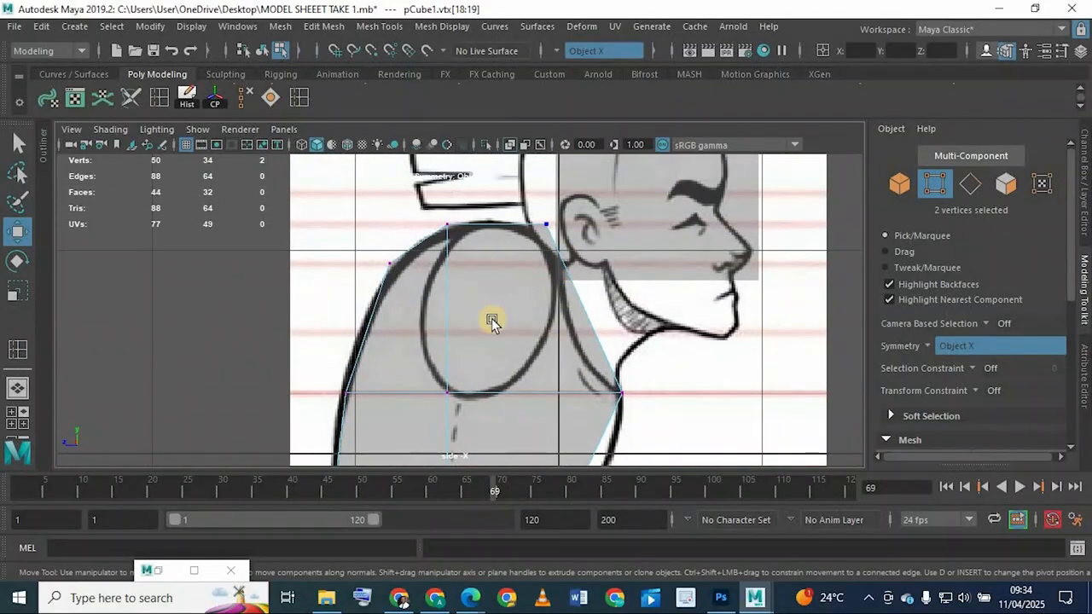
{"action": "scroll", "coordinate": [631, 379], "scroll_direction": "up", "scroll_amount": 1}
{"action": "scroll", "coordinate": [365, 338], "scroll_direction": "up", "scroll_amount": 1}
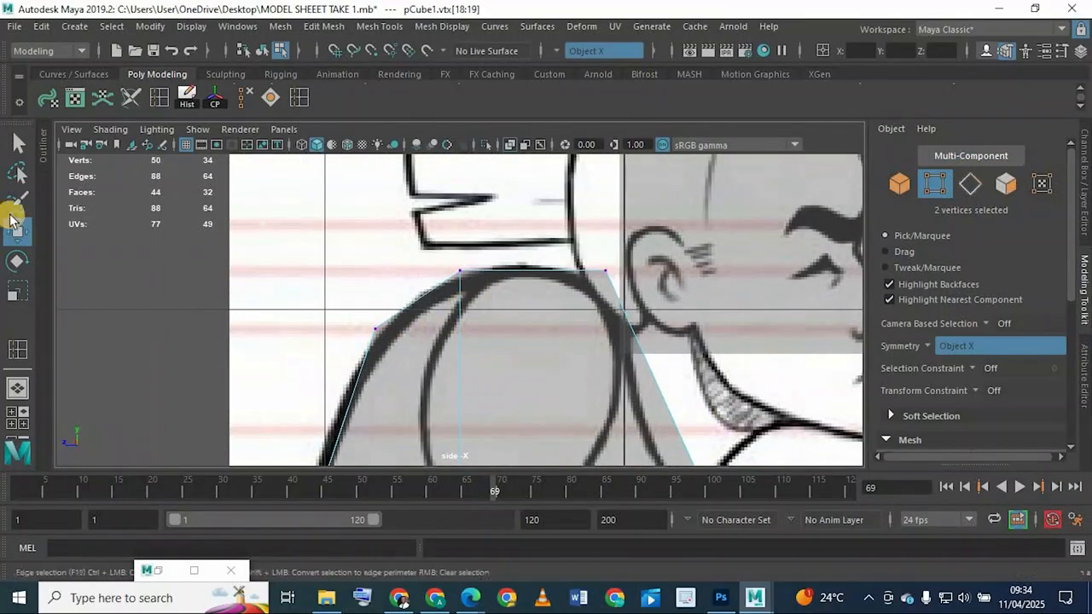
{"action": "left_click", "coordinate": [17, 349]}
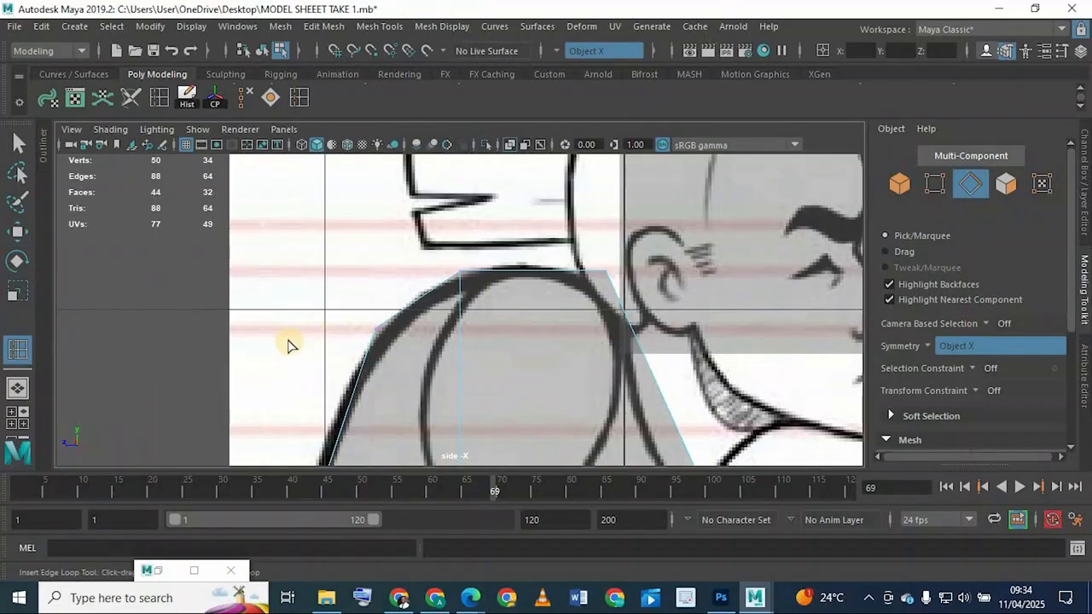
{"action": "key", "text": "ctrl+z"}
{"action": "key", "text": "ctrl+z"}
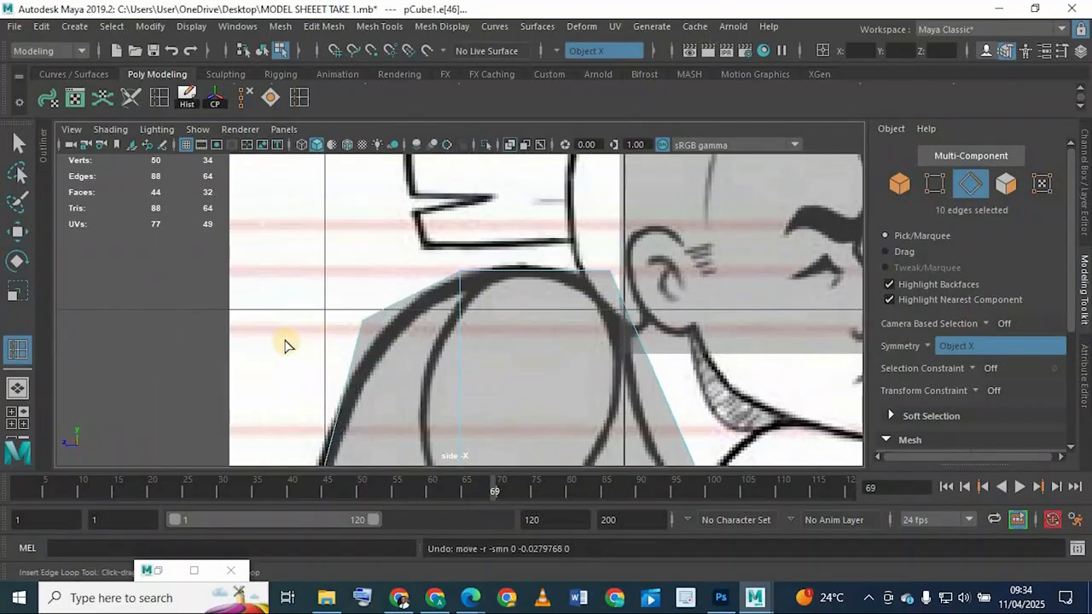
{"action": "key", "text": "ctrl+z"}
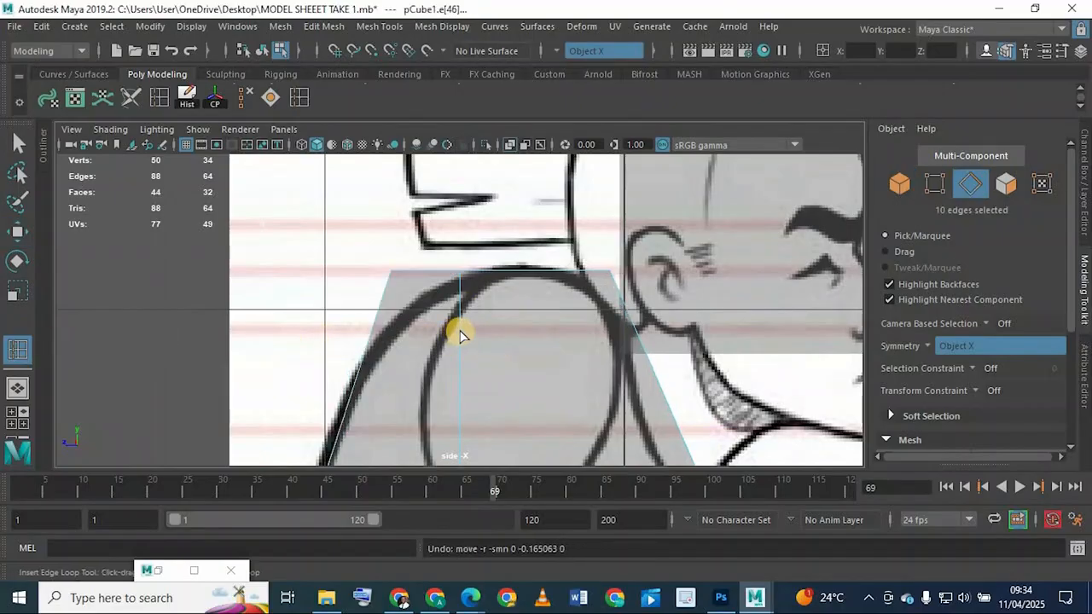
{"action": "key", "text": "ctrl+z"}
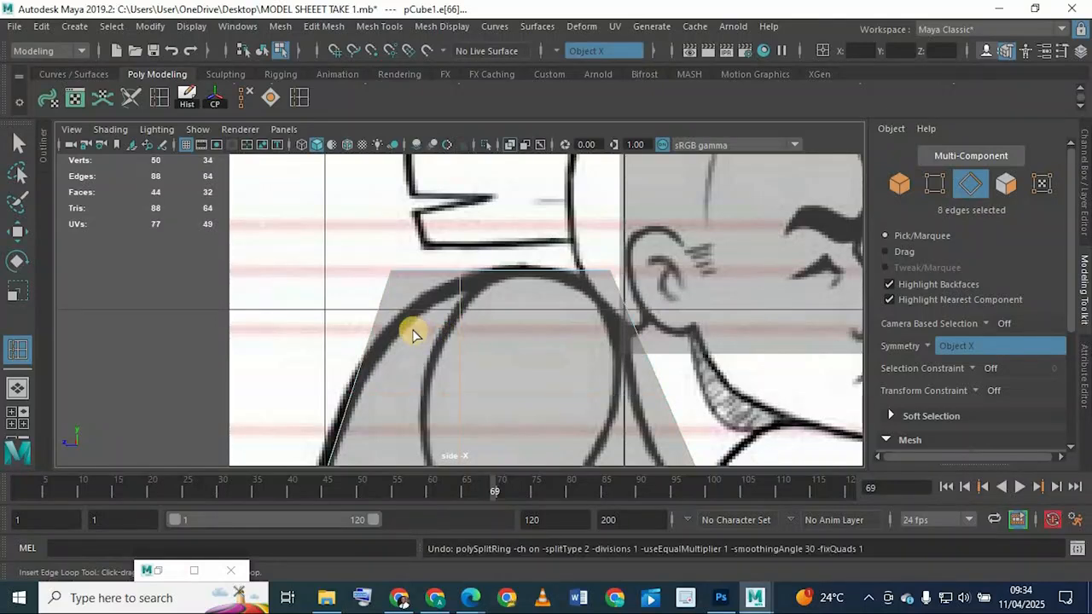
Step: Set the Insert Edge Loop tool to Relative distance from edge, and insert two horizontal loops at the guidelines between shoulder top and armpit
{"action": "double_click", "coordinate": [17, 353]}
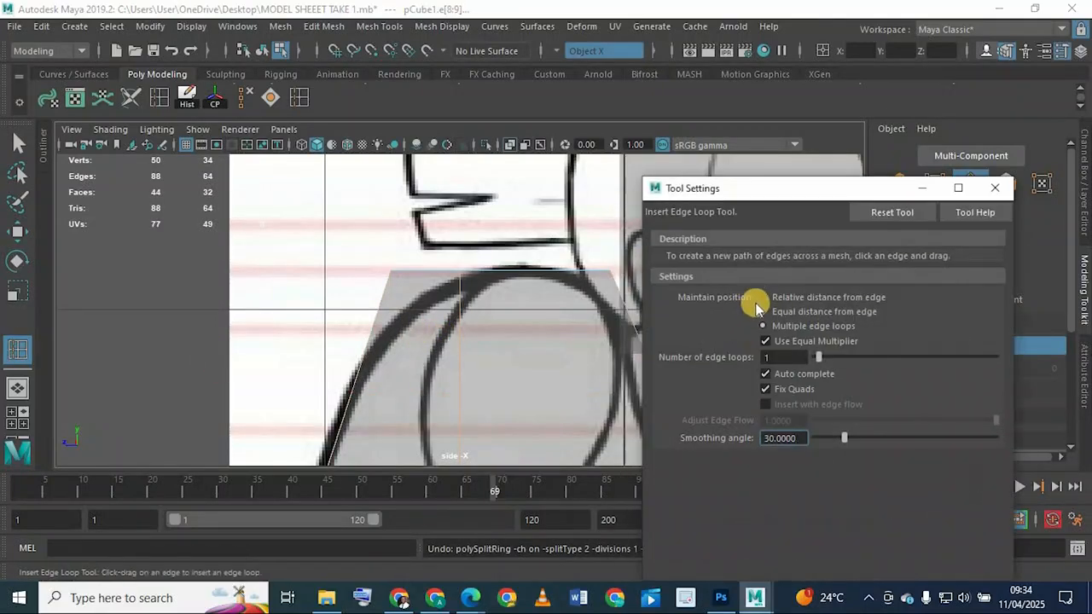
{"action": "left_click", "coordinate": [762, 298]}
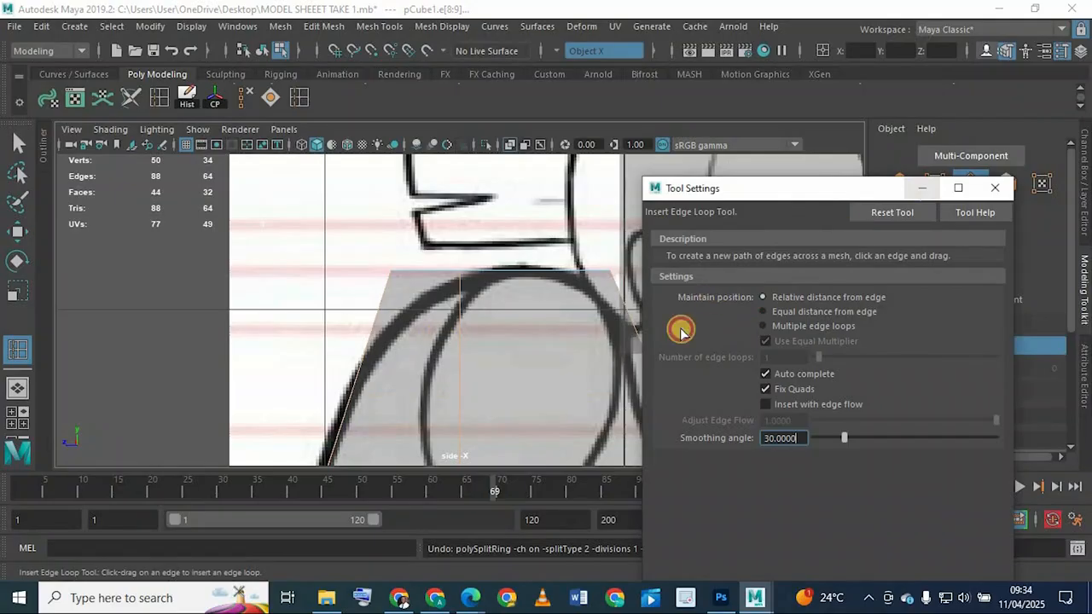
{"action": "left_click", "coordinate": [921, 188]}
{"action": "left_click_drag", "start_coordinate": [633, 327], "coordinate": [639, 331]}
{"action": "middle_click_drag", "start_coordinate": [551, 397], "coordinate": [543, 314], "text": "alt"}
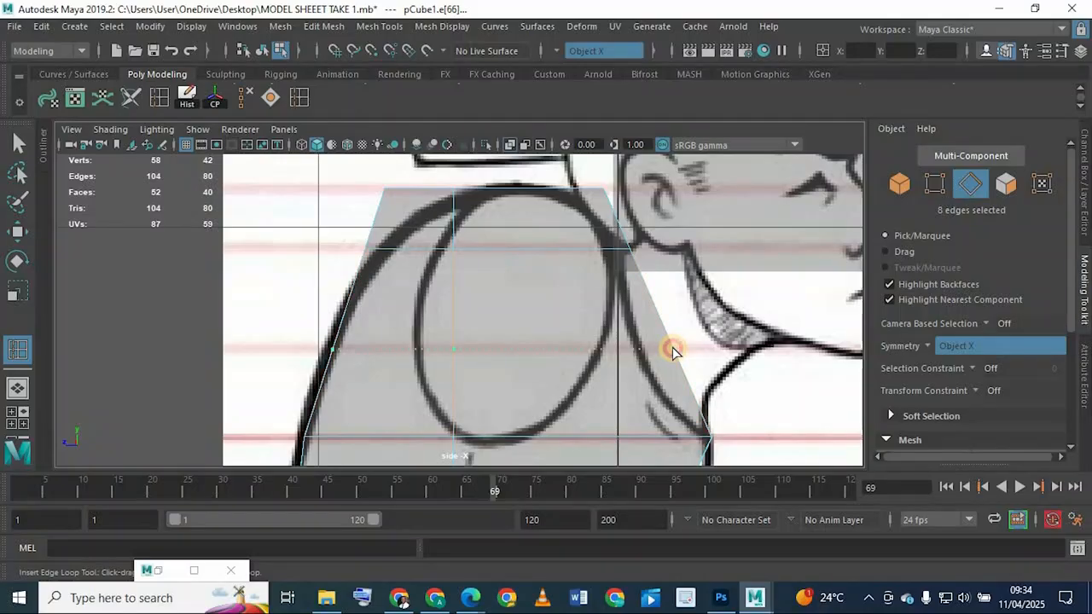
{"action": "key", "text": "Return"}
Step: Examine how the torso's new edge loops line up with the guidelines and outlines in the side and front views
{"action": "middle_click_drag", "start_coordinate": [581, 386], "coordinate": [568, 264], "text": "alt"}
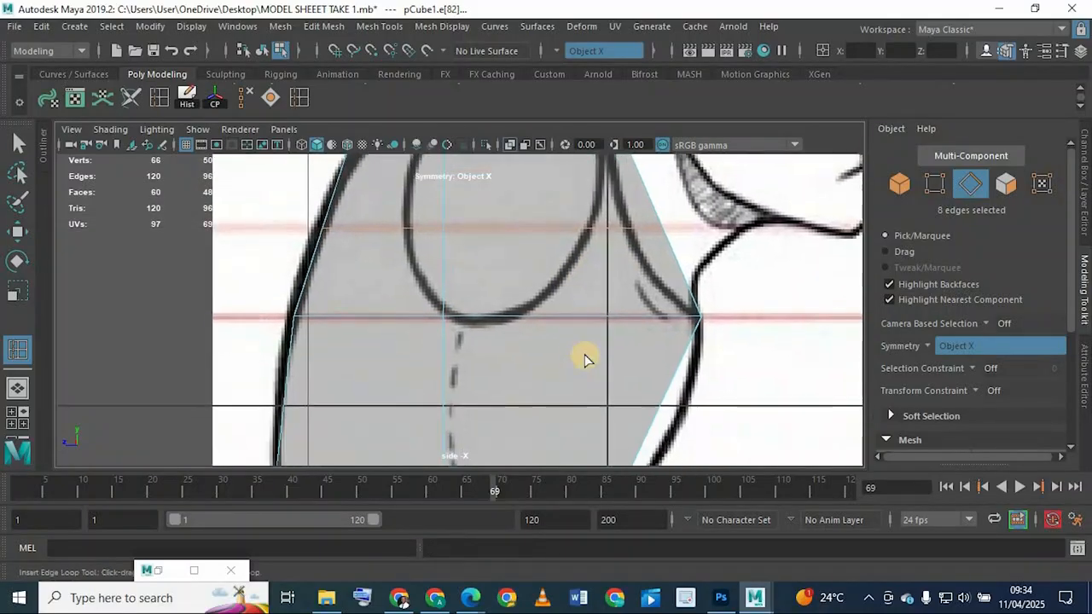
{"action": "middle_click_drag", "start_coordinate": [573, 367], "coordinate": [565, 235], "text": "alt"}
{"action": "scroll", "coordinate": [572, 296], "scroll_direction": "up", "scroll_amount": 1}
{"action": "middle_click_drag", "start_coordinate": [573, 327], "coordinate": [572, 282], "text": "alt"}
{"action": "middle_click_drag", "start_coordinate": [546, 411], "coordinate": [546, 357], "text": "alt"}
{"action": "scroll", "coordinate": [531, 355], "scroll_direction": "down", "scroll_amount": 10}
{"action": "scroll", "coordinate": [528, 356], "scroll_direction": "up", "scroll_amount": 3}
{"action": "scroll", "coordinate": [522, 368], "scroll_direction": "up", "scroll_amount": 4}
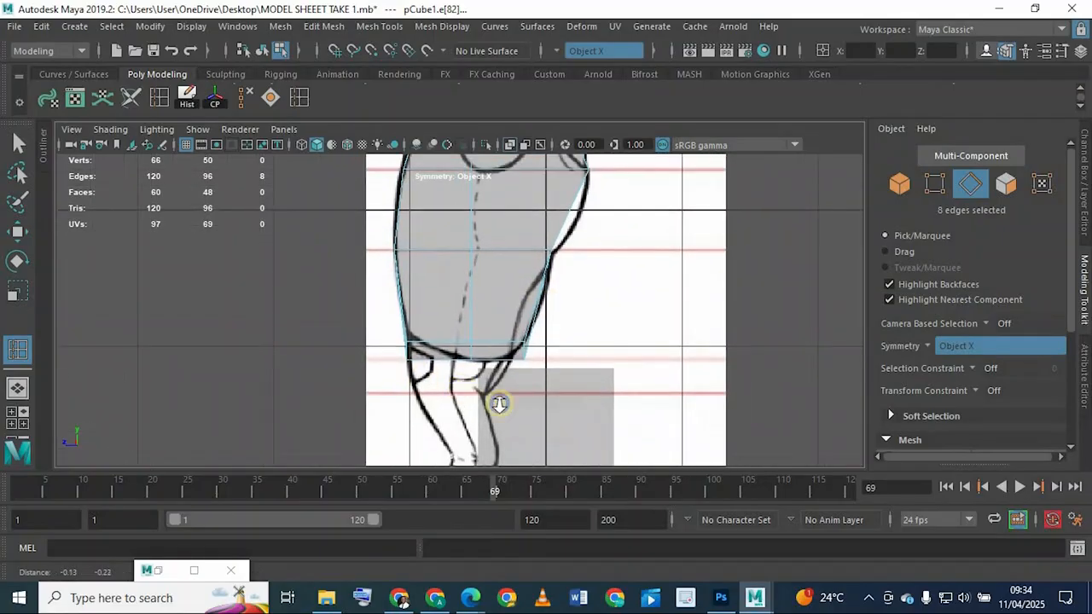
{"action": "scroll", "coordinate": [542, 372], "scroll_direction": "up", "scroll_amount": 3}
{"action": "middle_click_drag", "start_coordinate": [522, 162], "coordinate": [528, 283], "text": "alt"}
{"action": "key", "text": "space"}
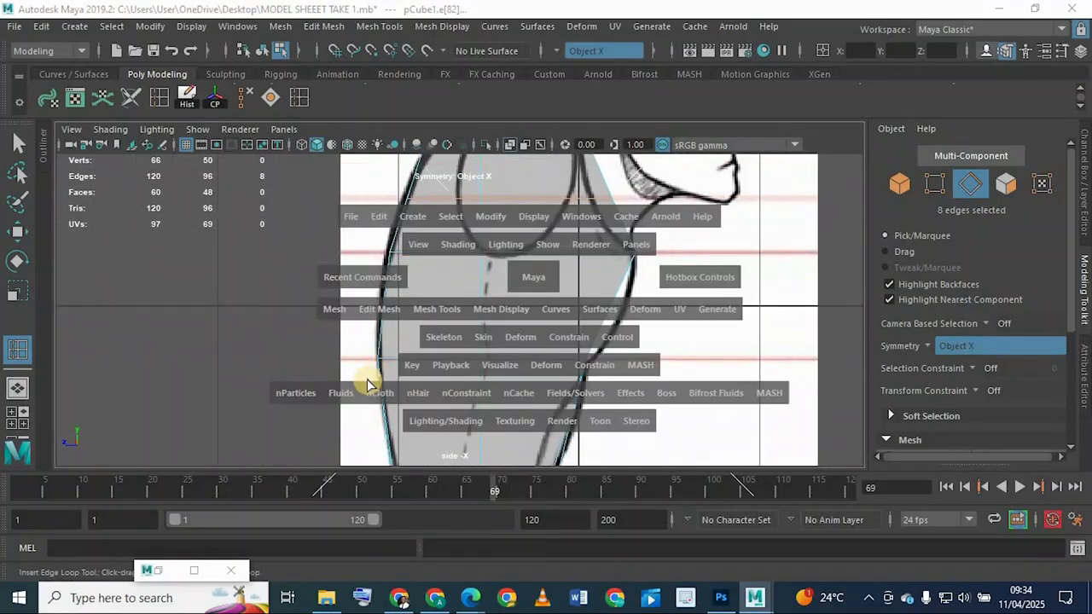
{"action": "key", "text": "space"}
{"action": "scroll", "coordinate": [494, 295], "scroll_direction": "up", "scroll_amount": 4}
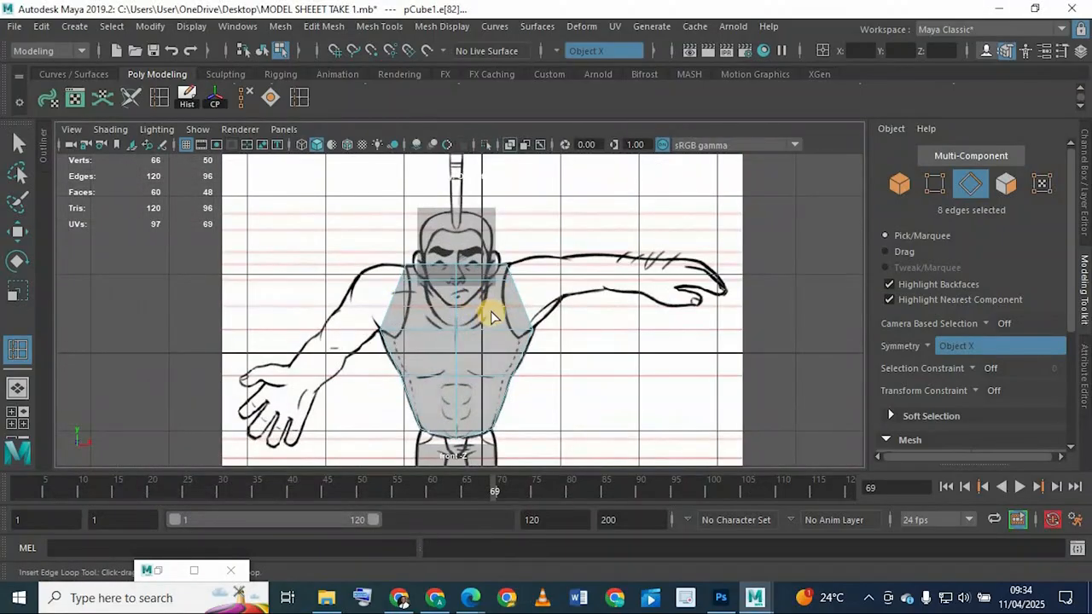
{"action": "scroll", "coordinate": [493, 317], "scroll_direction": "up", "scroll_amount": 3}
{"action": "scroll", "coordinate": [475, 329], "scroll_direction": "up", "scroll_amount": 2}
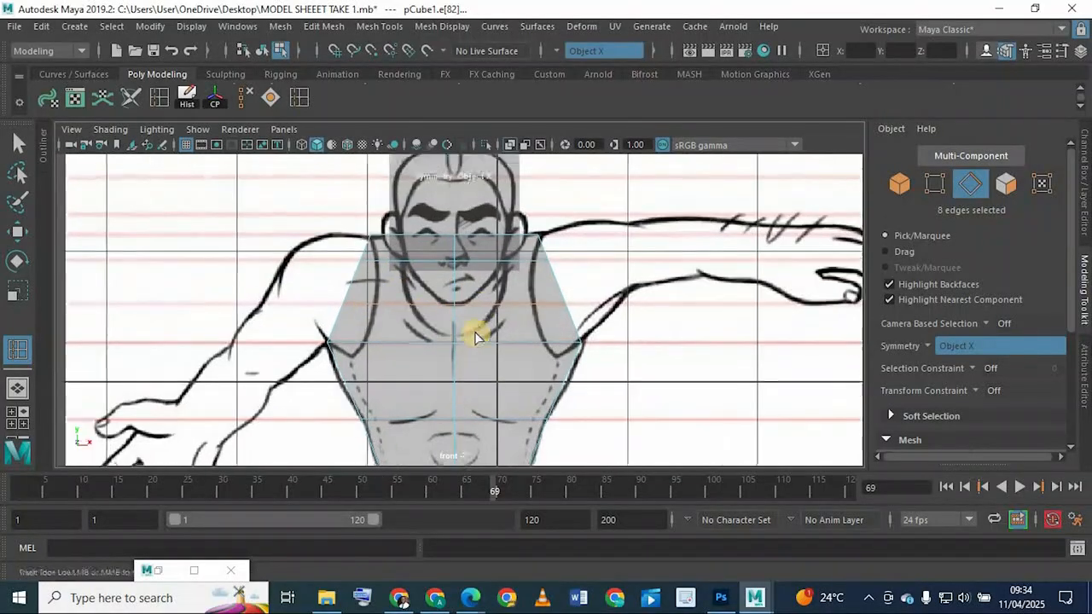
{"action": "middle_click_drag", "start_coordinate": [514, 313], "coordinate": [519, 357], "text": "alt"}
{"action": "key", "text": "space"}
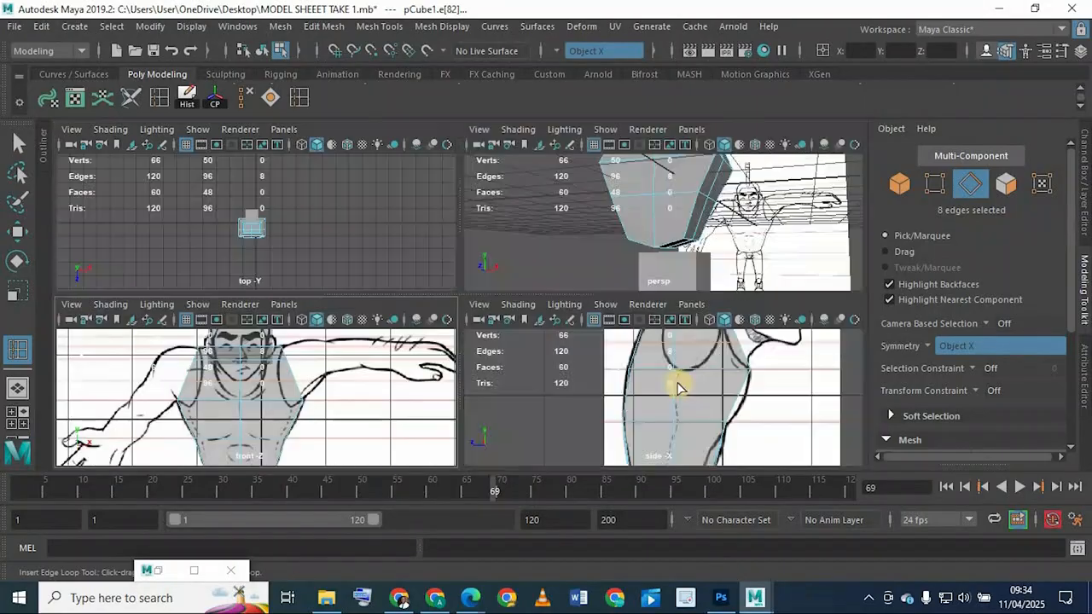
{"action": "key", "text": "space"}
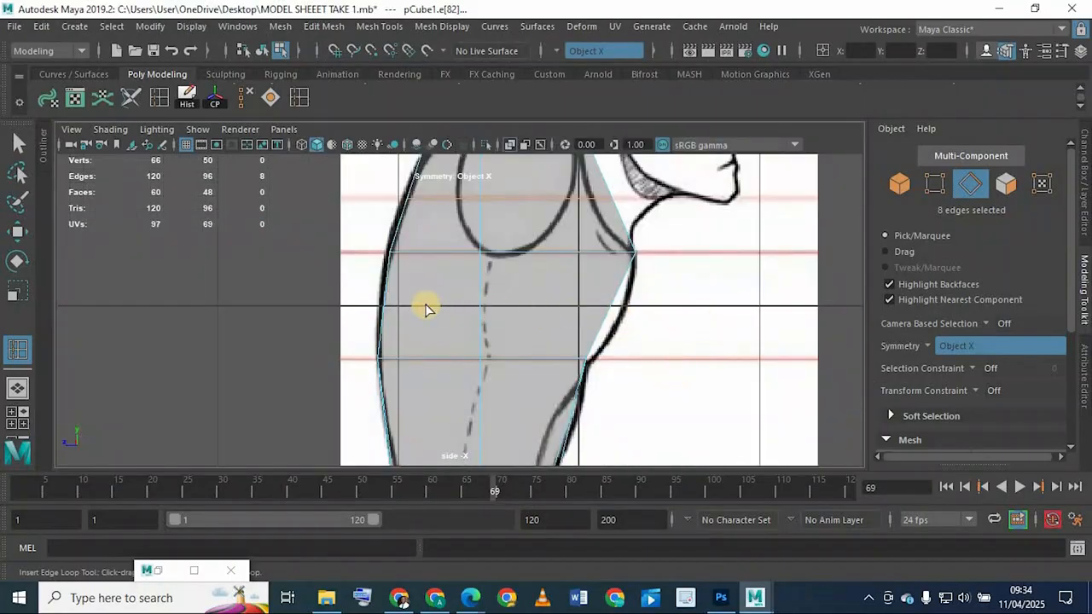
{"action": "key", "text": "space"}
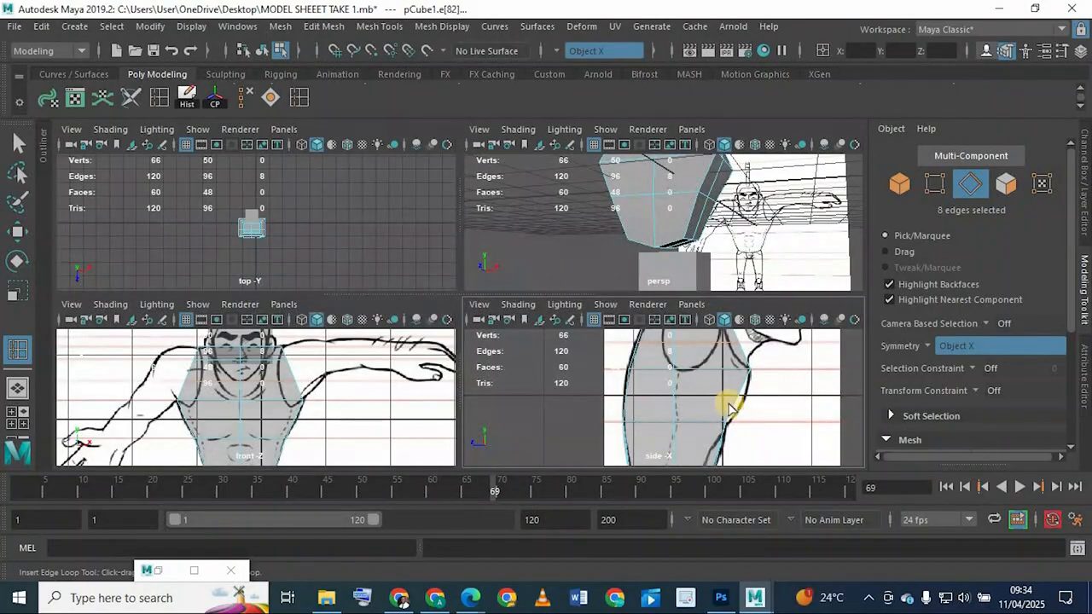
Step: In the side view, move the front vertices of the two new loops back onto the drawn chest and neck line
{"action": "key", "text": "space"}
{"action": "key", "text": "q"}
{"action": "right_click_drag", "start_coordinate": [562, 138], "coordinate": [484, 138]}
{"action": "scroll", "coordinate": [585, 361], "scroll_direction": "up", "scroll_amount": 4}
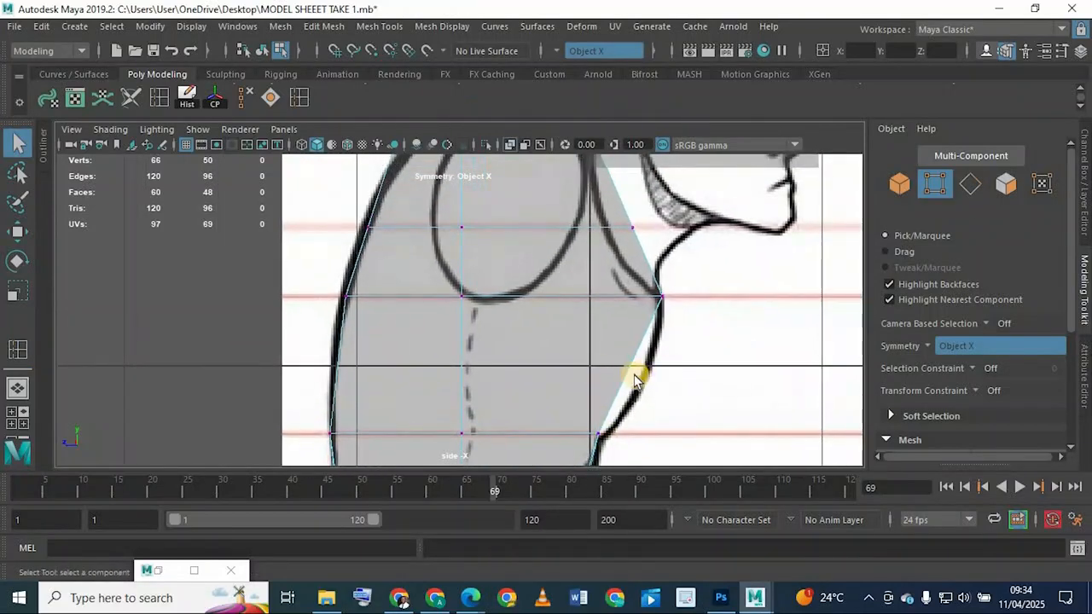
{"action": "middle_click_drag", "start_coordinate": [655, 338], "coordinate": [651, 373], "text": "alt"}
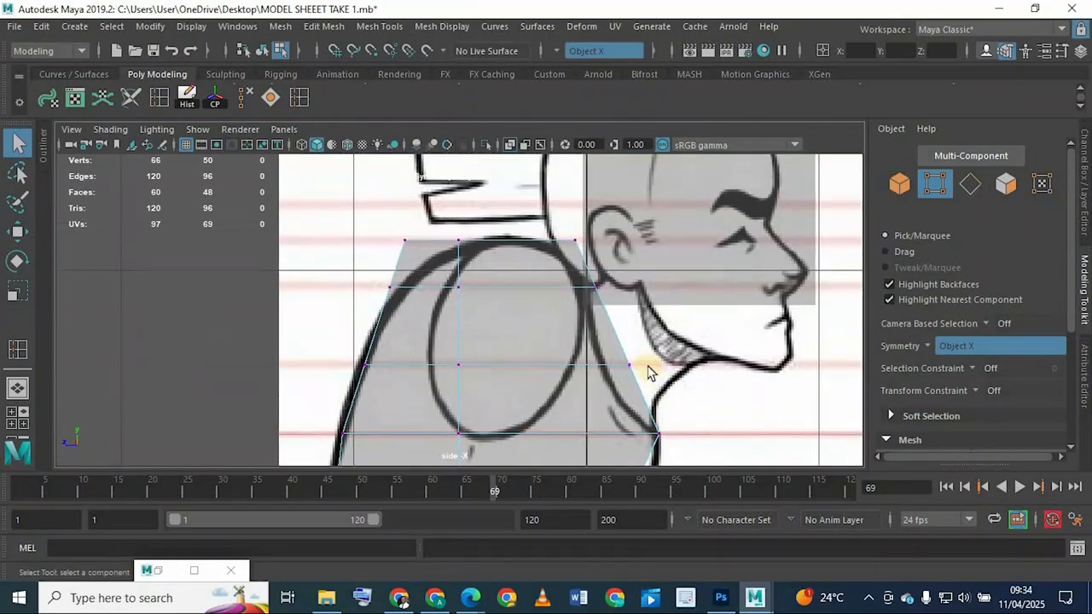
{"action": "scroll", "coordinate": [653, 376], "scroll_direction": "up", "scroll_amount": 2}
{"action": "left_click_drag", "start_coordinate": [649, 398], "coordinate": [678, 366]}
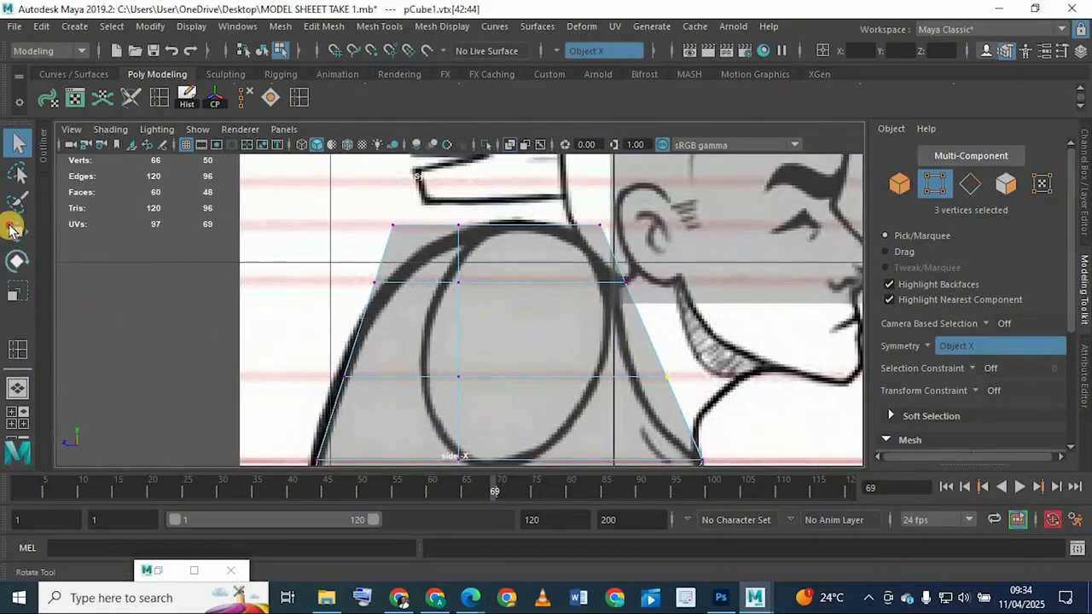
{"action": "left_click", "coordinate": [15, 231]}
{"action": "left_click_drag", "start_coordinate": [604, 383], "coordinate": [582, 389]}
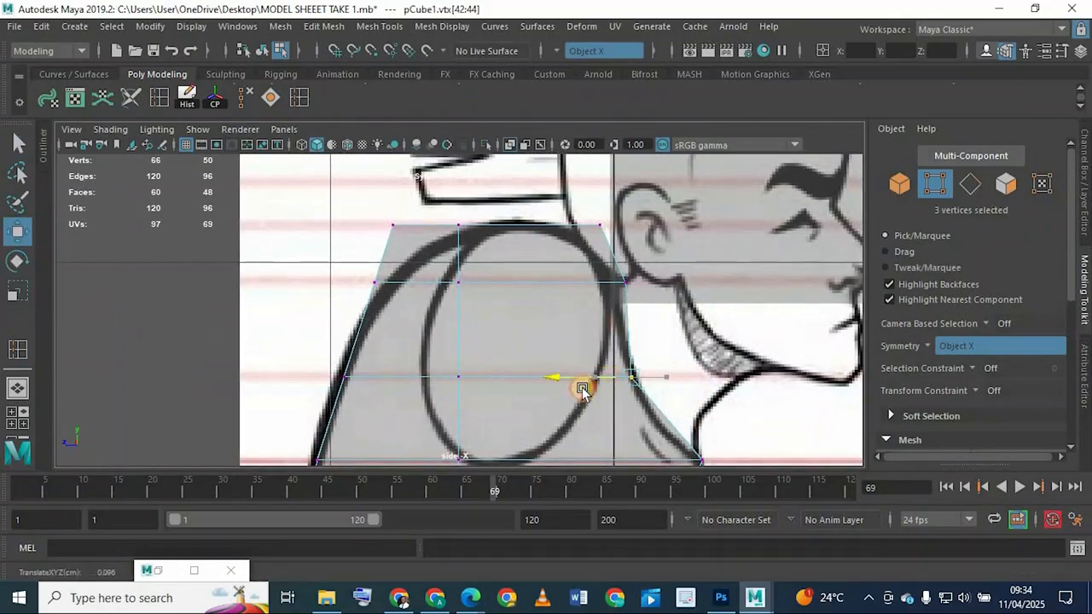
{"action": "left_click_drag", "start_coordinate": [634, 304], "coordinate": [537, 287]}
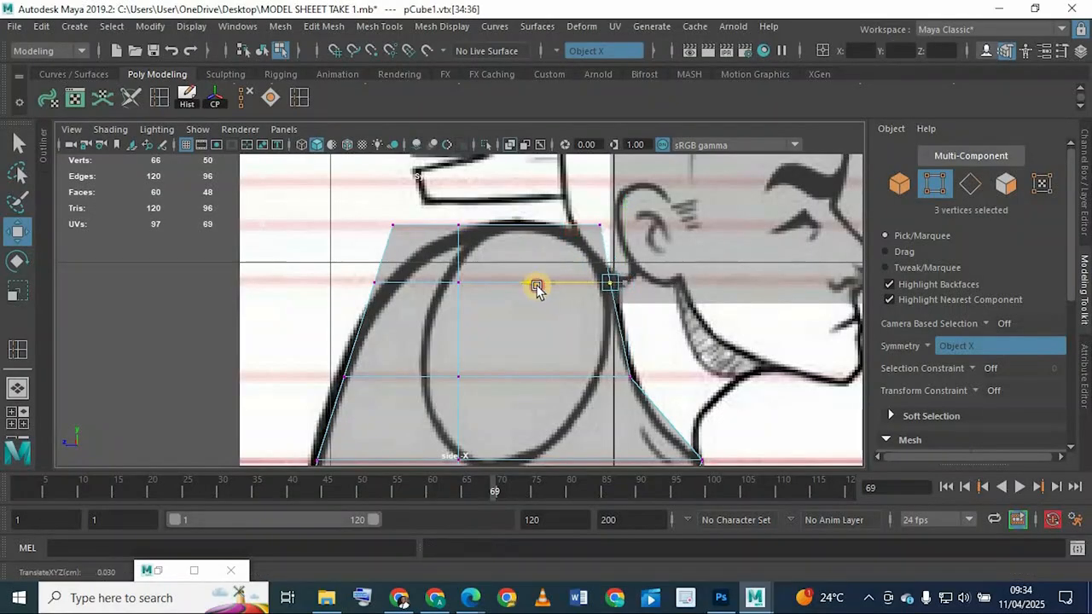
Step: Lower the torso's top back vertices and shift them horizontally to follow the drawn curve of the upper back
{"action": "middle_click_drag", "start_coordinate": [560, 278], "coordinate": [677, 267], "text": "alt"}
{"action": "left_click_drag", "start_coordinate": [493, 200], "coordinate": [559, 301]}
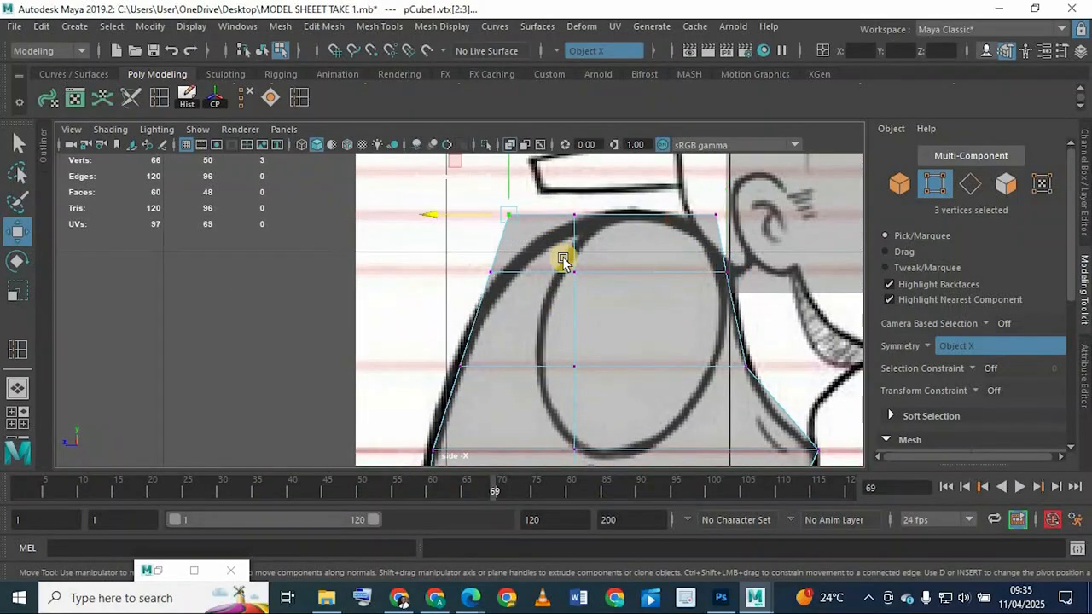
{"action": "middle_click_drag", "start_coordinate": [564, 257], "coordinate": [605, 342], "text": "alt"}
{"action": "left_click_drag", "start_coordinate": [558, 234], "coordinate": [573, 269]}
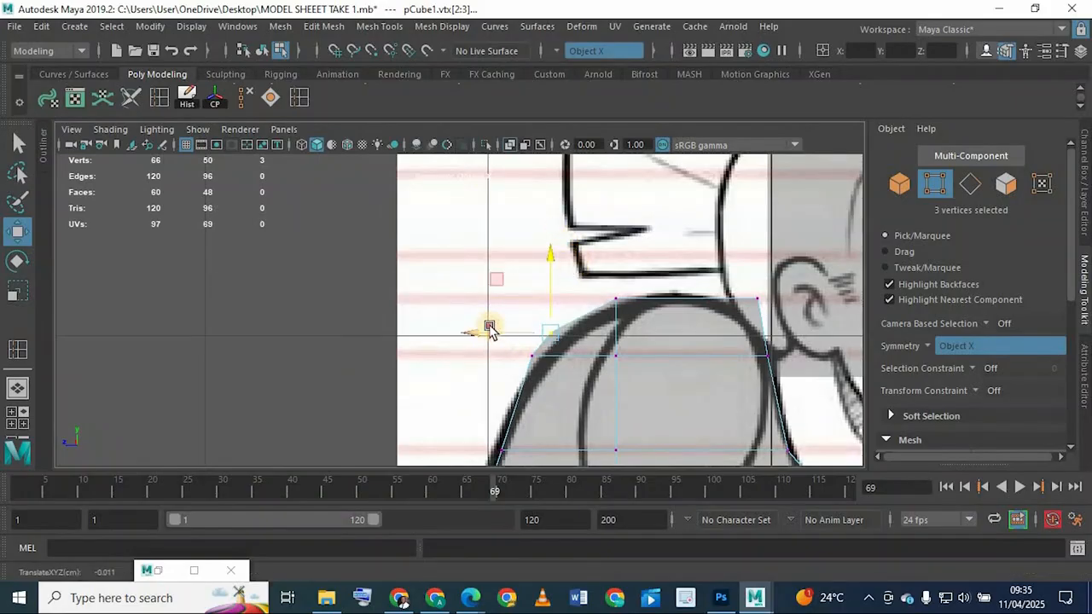
{"action": "left_click_drag", "start_coordinate": [490, 329], "coordinate": [492, 330]}
Step: Pull the back vertices of the lower new loop and the armpit loop outward to the drawn back outline
{"action": "middle_click_drag", "start_coordinate": [517, 363], "coordinate": [526, 258], "text": "alt"}
{"action": "left_click_drag", "start_coordinate": [504, 329], "coordinate": [524, 366]}
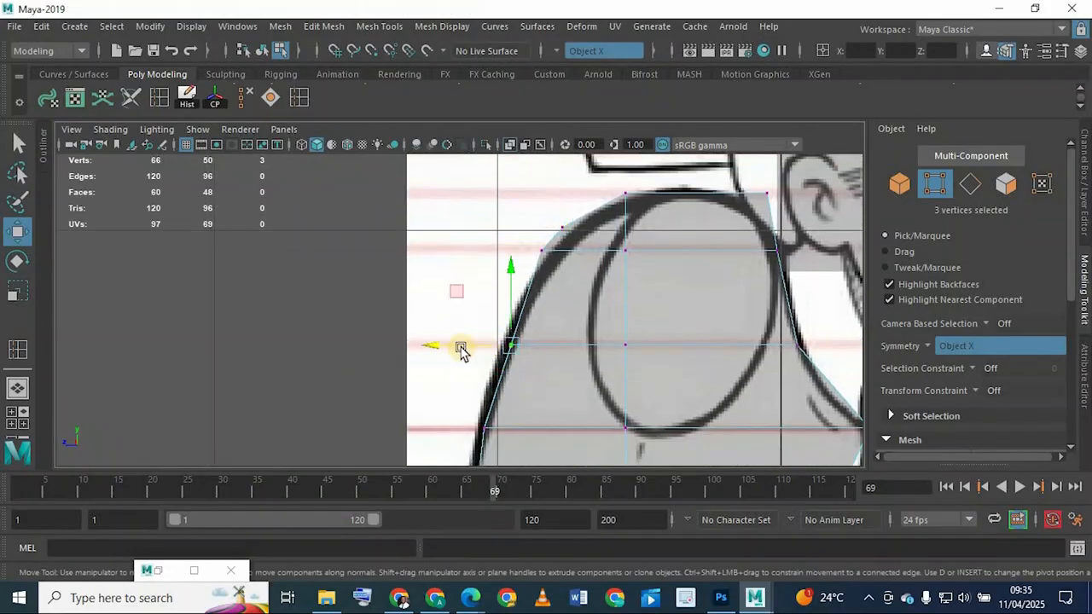
{"action": "left_click_drag", "start_coordinate": [452, 345], "coordinate": [442, 342]}
{"action": "middle_click_drag", "start_coordinate": [506, 465], "coordinate": [528, 384], "text": "alt"}
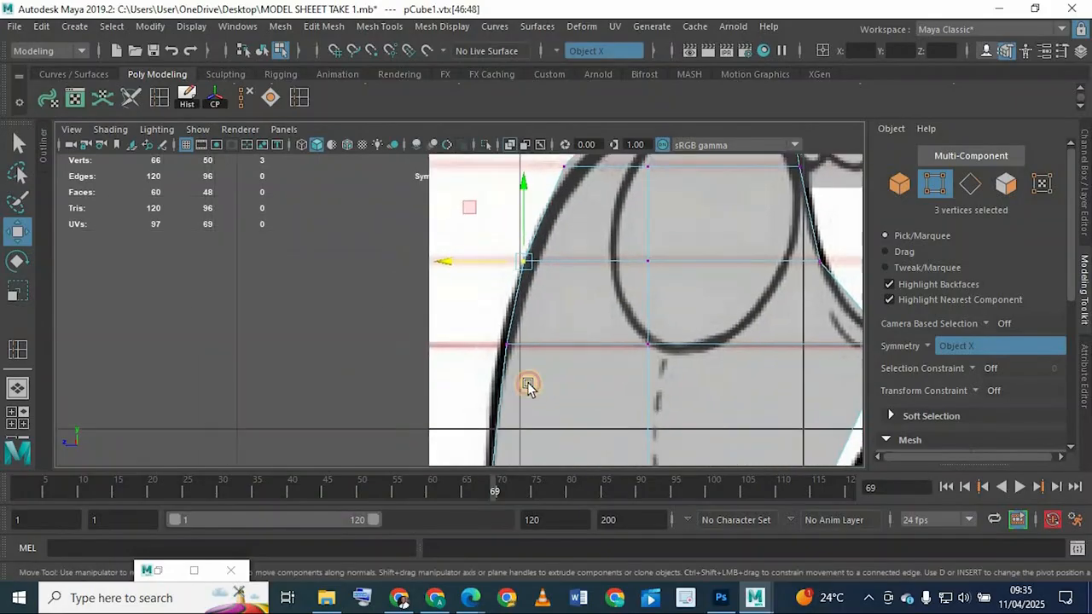
{"action": "left_click_drag", "start_coordinate": [541, 326], "coordinate": [445, 344]}
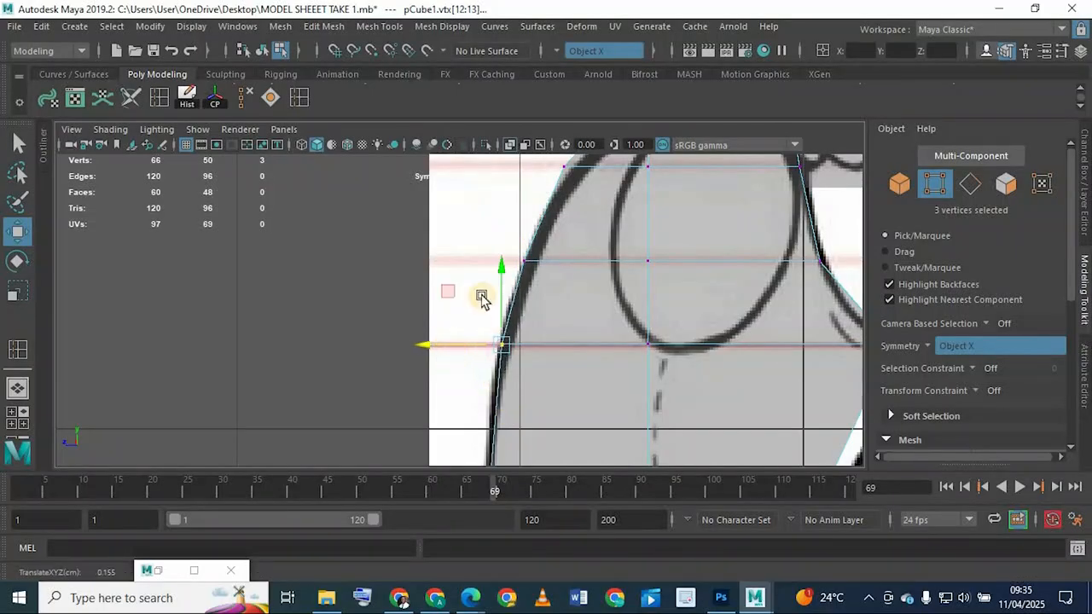
Step: Try lowering the torso's top front vertices and moving them back onto the drawn shoulder curve in the side view
{"action": "middle_click_drag", "start_coordinate": [475, 459], "coordinate": [449, 346], "text": "alt"}
{"action": "middle_click_drag", "start_coordinate": [806, 186], "coordinate": [673, 296], "text": "alt"}
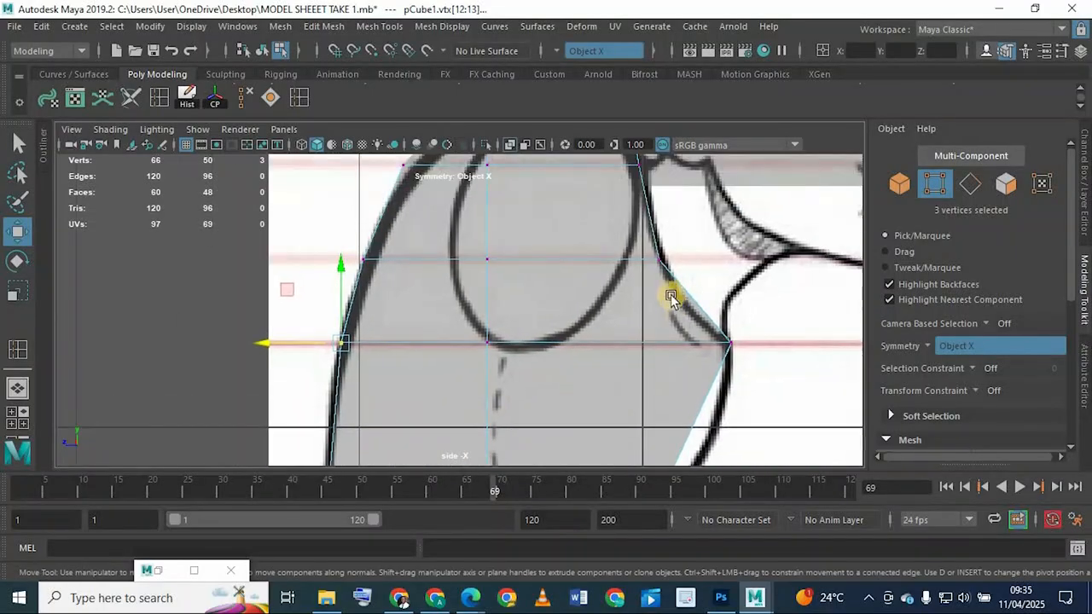
{"action": "middle_click_drag", "start_coordinate": [621, 201], "coordinate": [611, 322], "text": "alt"}
{"action": "scroll", "coordinate": [639, 257], "scroll_direction": "up", "scroll_amount": 2}
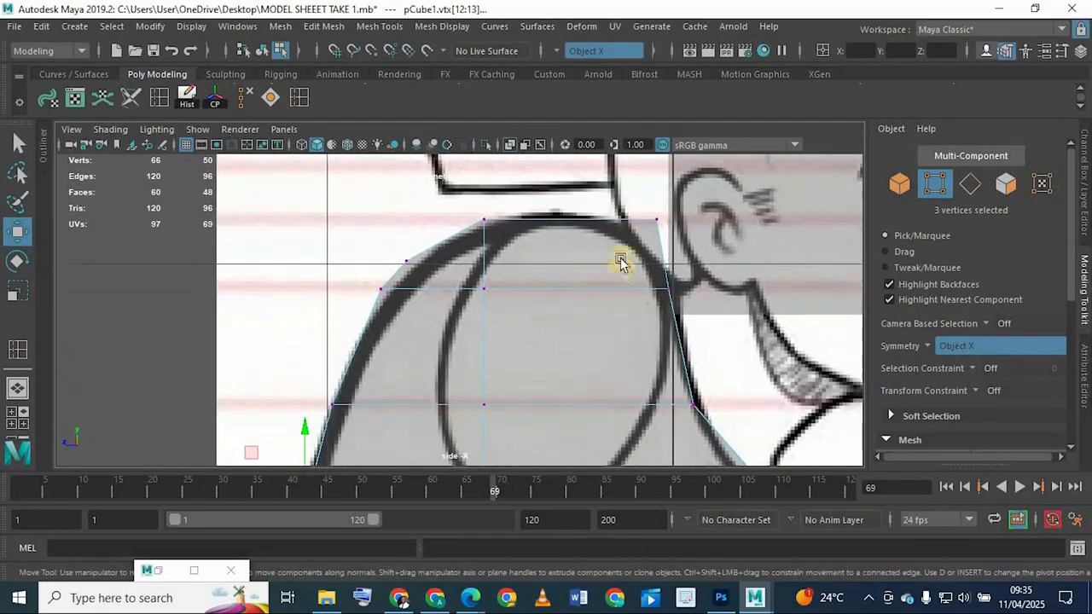
{"action": "middle_click_drag", "start_coordinate": [681, 254], "coordinate": [663, 315], "text": "alt"}
{"action": "left_click_drag", "start_coordinate": [655, 258], "coordinate": [621, 298]}
{"action": "left_click_drag", "start_coordinate": [645, 210], "coordinate": [644, 230]}
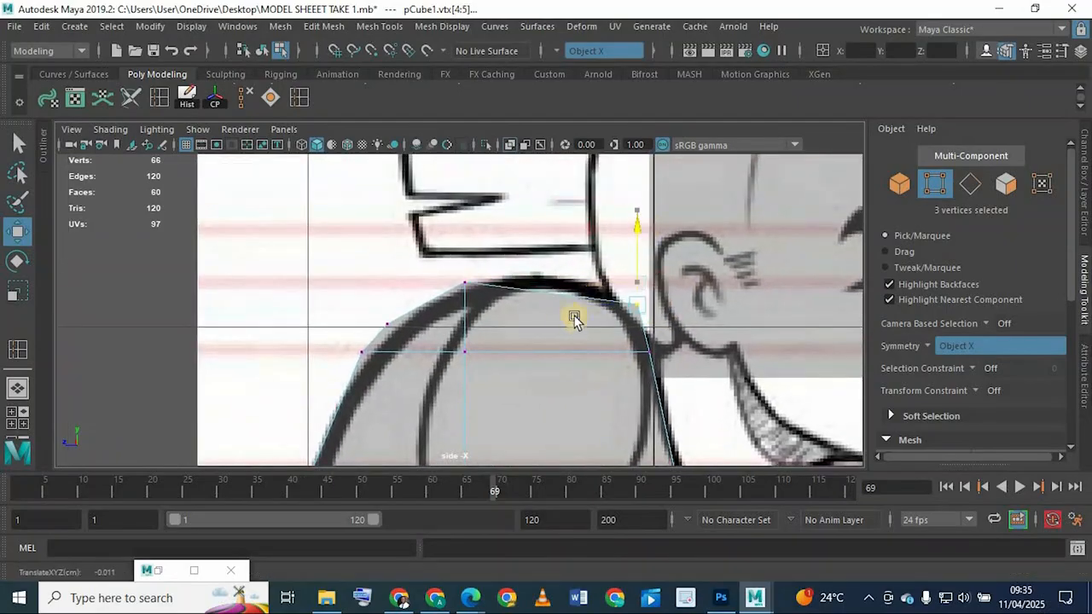
{"action": "left_click_drag", "start_coordinate": [560, 313], "coordinate": [553, 306]}
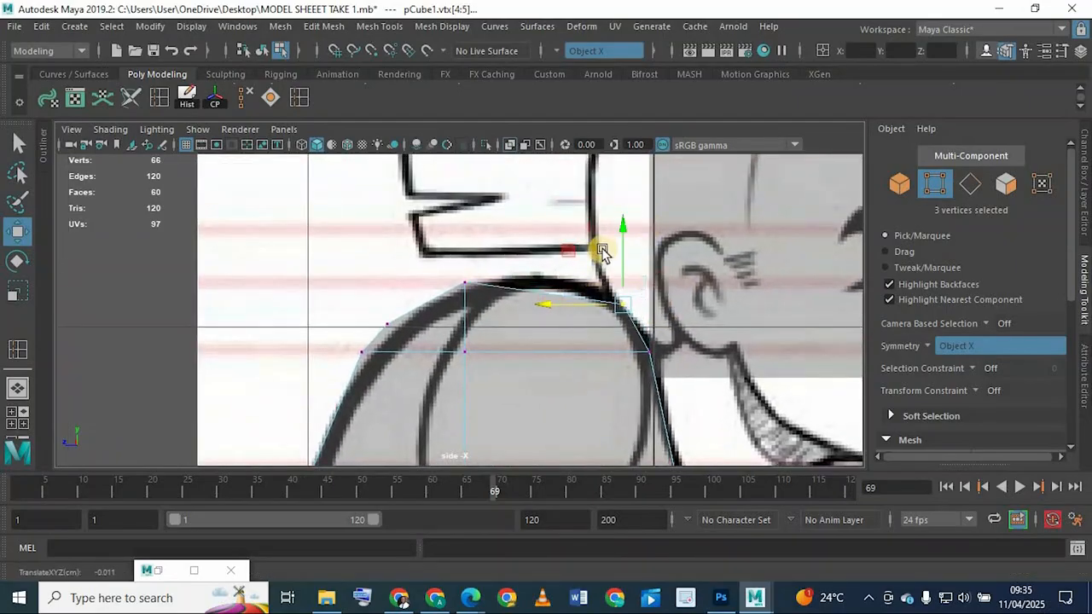
Step: Check the torso against the side drawing, and undo the last two moves of the top front vertices
{"action": "scroll", "coordinate": [468, 358], "scroll_direction": "down", "scroll_amount": 5}
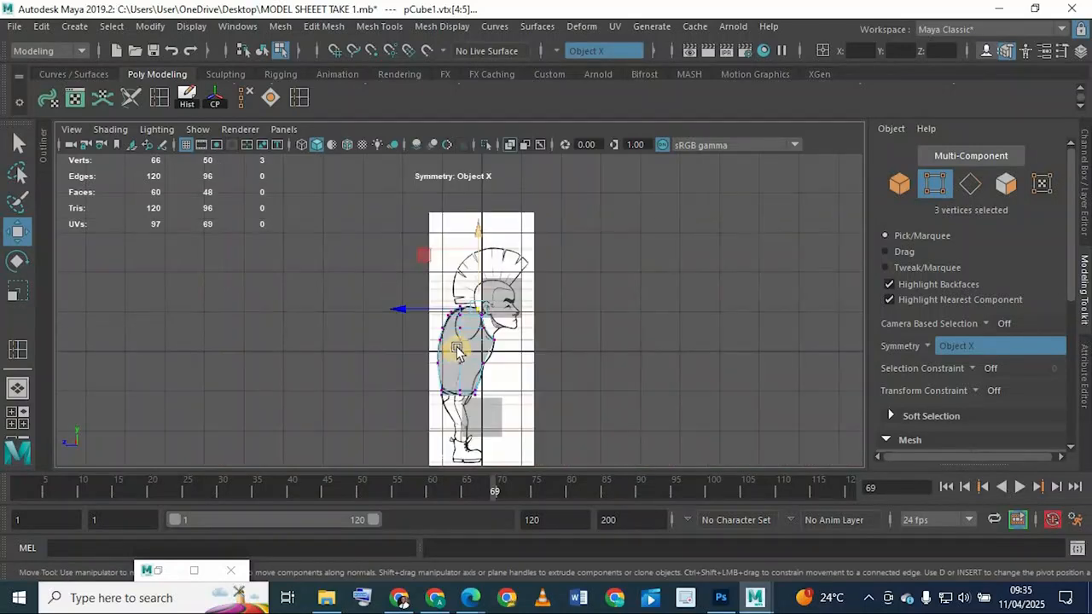
{"action": "scroll", "coordinate": [500, 304], "scroll_direction": "up", "scroll_amount": 5}
{"action": "scroll", "coordinate": [591, 312], "scroll_direction": "up", "scroll_amount": 3}
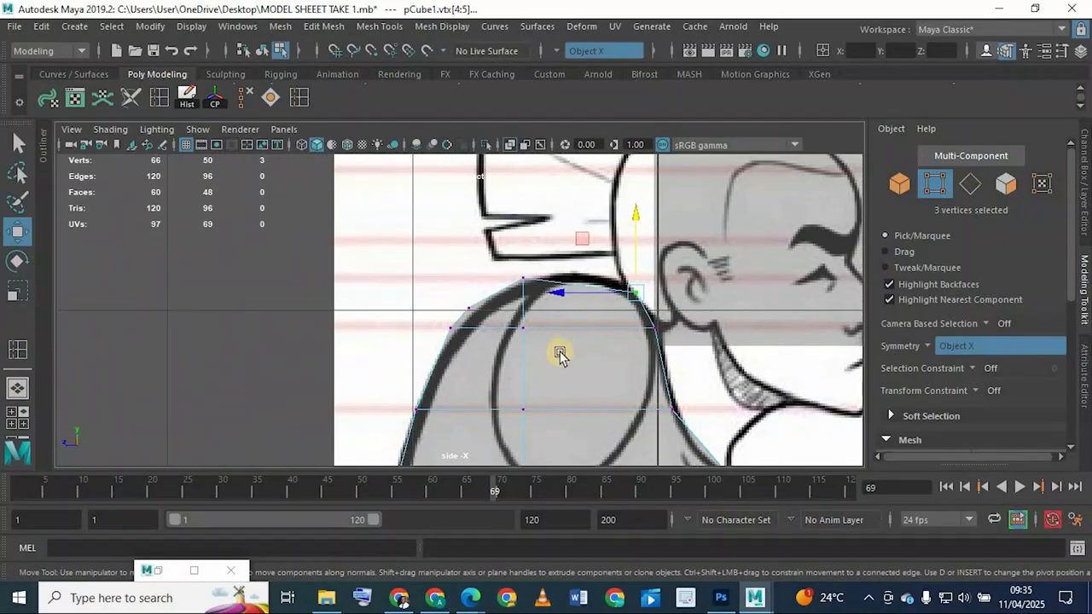
{"action": "middle_click_drag", "start_coordinate": [601, 398], "coordinate": [587, 385], "text": "alt"}
{"action": "middle_click_drag", "start_coordinate": [506, 239], "coordinate": [506, 277], "text": "alt"}
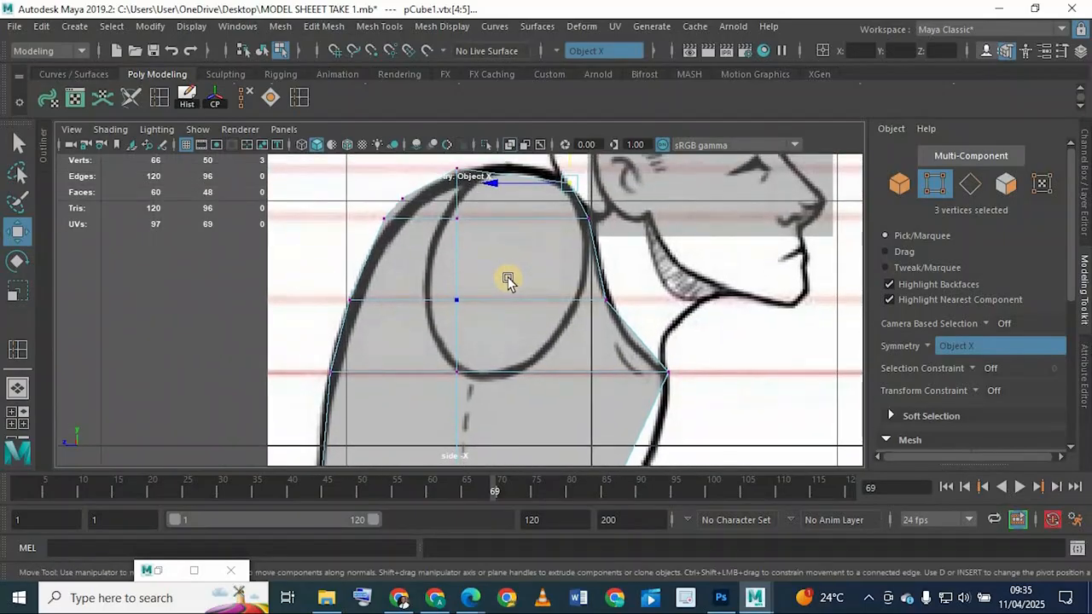
{"action": "key", "text": "ctrl+z"}
{"action": "key", "text": "ctrl+z"}
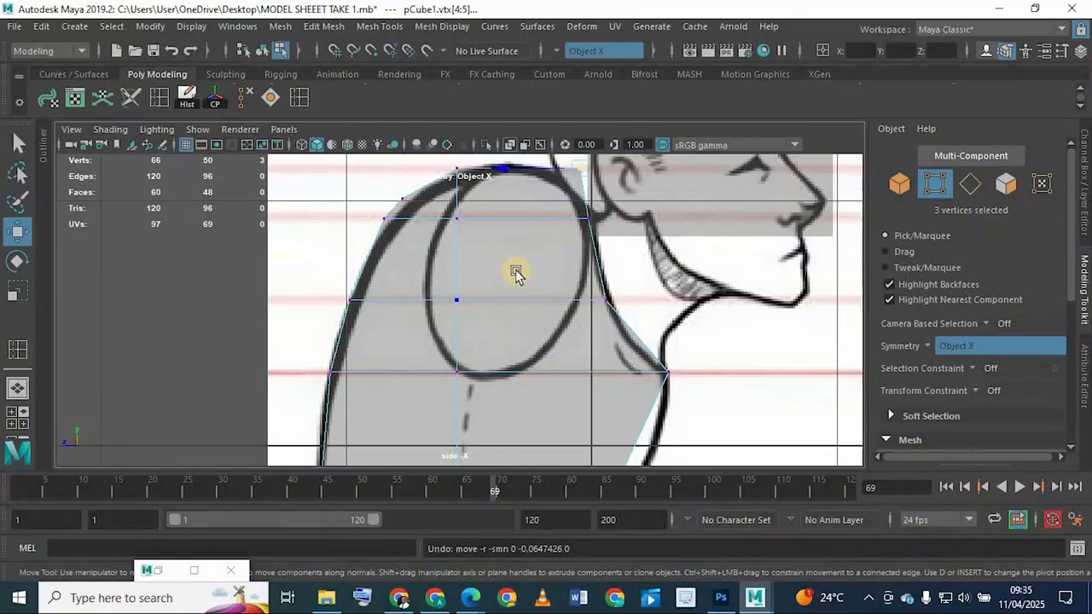
Step: In the front view, move the outer side vertices of the two new loops symmetrically inward onto the drawn armhole line
{"action": "key", "text": "space"}
{"action": "key", "text": "space"}
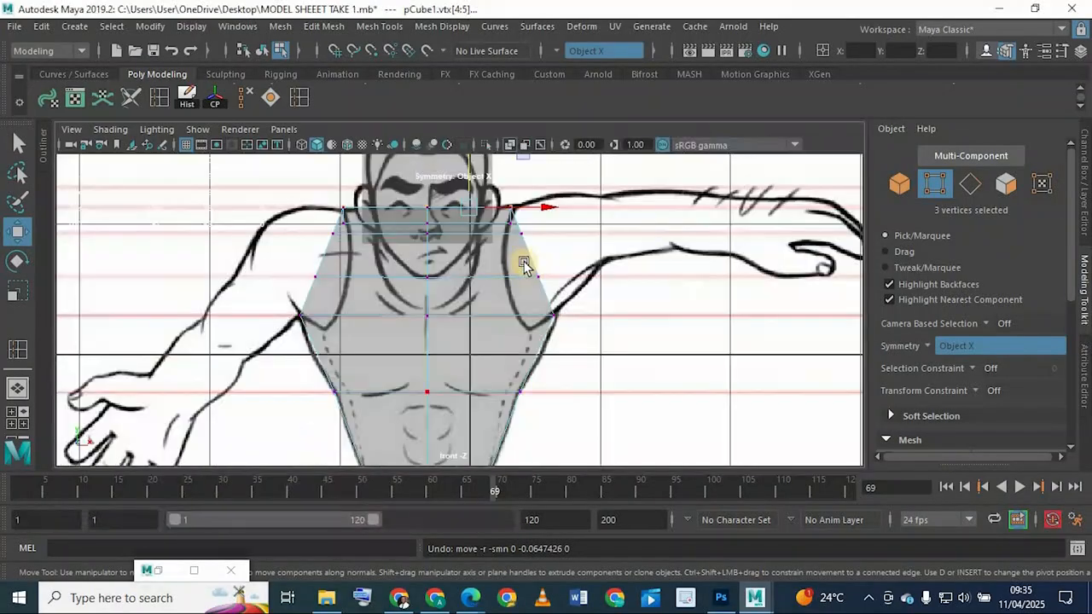
{"action": "scroll", "coordinate": [524, 262], "scroll_direction": "up", "scroll_amount": 4}
{"action": "middle_click_drag", "start_coordinate": [595, 315], "coordinate": [609, 392], "text": "alt"}
{"action": "scroll", "coordinate": [609, 361], "scroll_direction": "up", "scroll_amount": 2}
{"action": "scroll", "coordinate": [608, 362], "scroll_direction": "up", "scroll_amount": 1}
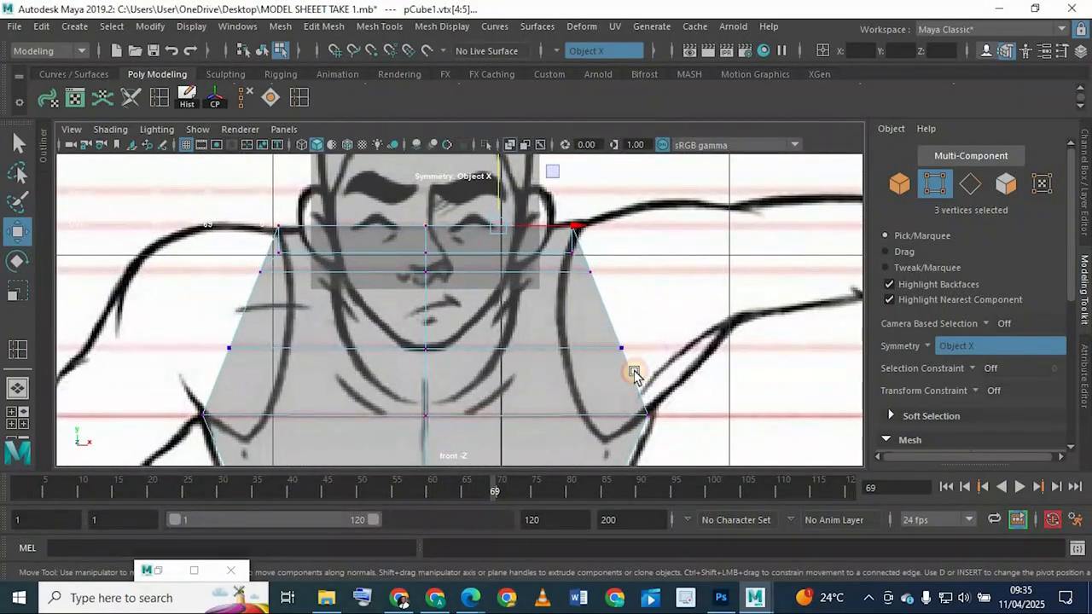
{"action": "left_click_drag", "start_coordinate": [698, 348], "coordinate": [639, 350]}
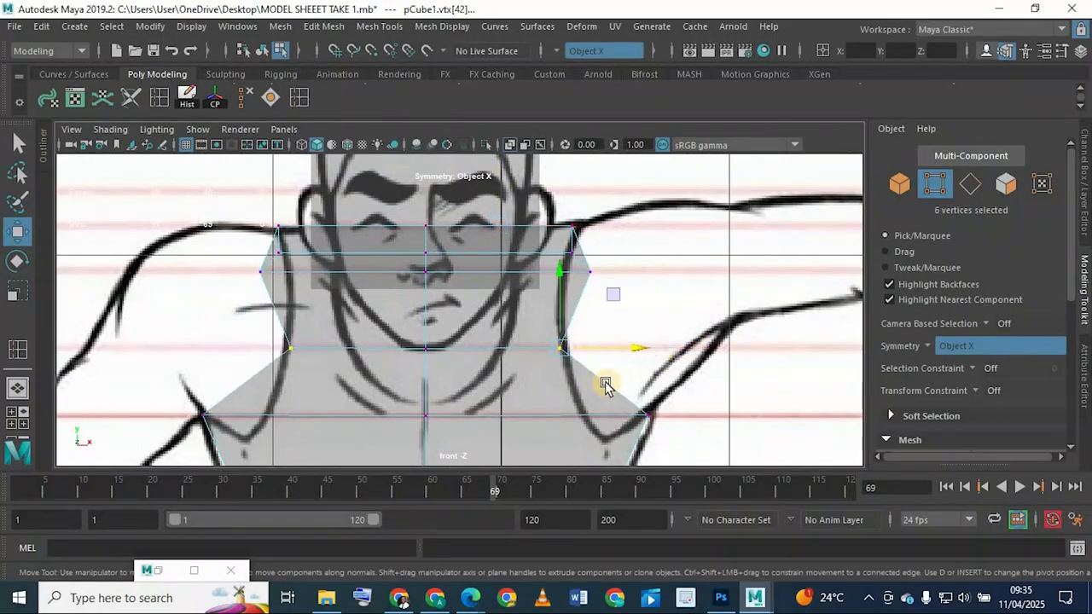
{"action": "middle_click_drag", "start_coordinate": [658, 405], "coordinate": [653, 402], "text": "alt"}
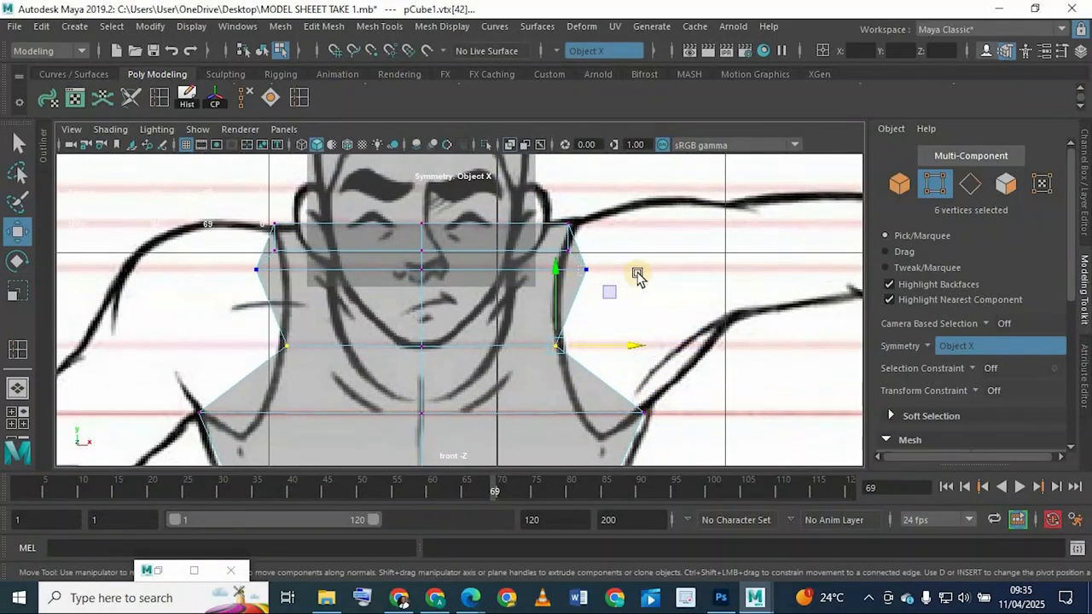
{"action": "left_click_drag", "start_coordinate": [638, 273], "coordinate": [612, 269]}
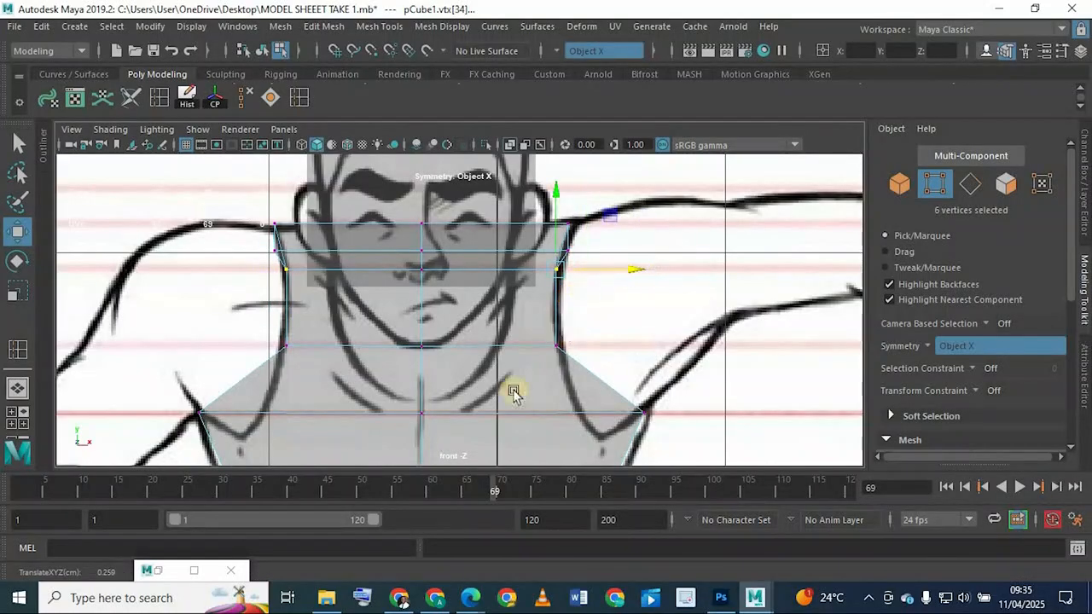
Step: Align the torso's top outer corner vertices and the lowered back corner vertices horizontally with the upper armhole line in the front view
{"action": "scroll", "coordinate": [514, 392], "scroll_direction": "up", "scroll_amount": 3}
{"action": "middle_click_drag", "start_coordinate": [710, 233], "coordinate": [624, 339], "text": "alt"}
{"action": "scroll", "coordinate": [540, 306], "scroll_direction": "up", "scroll_amount": 1}
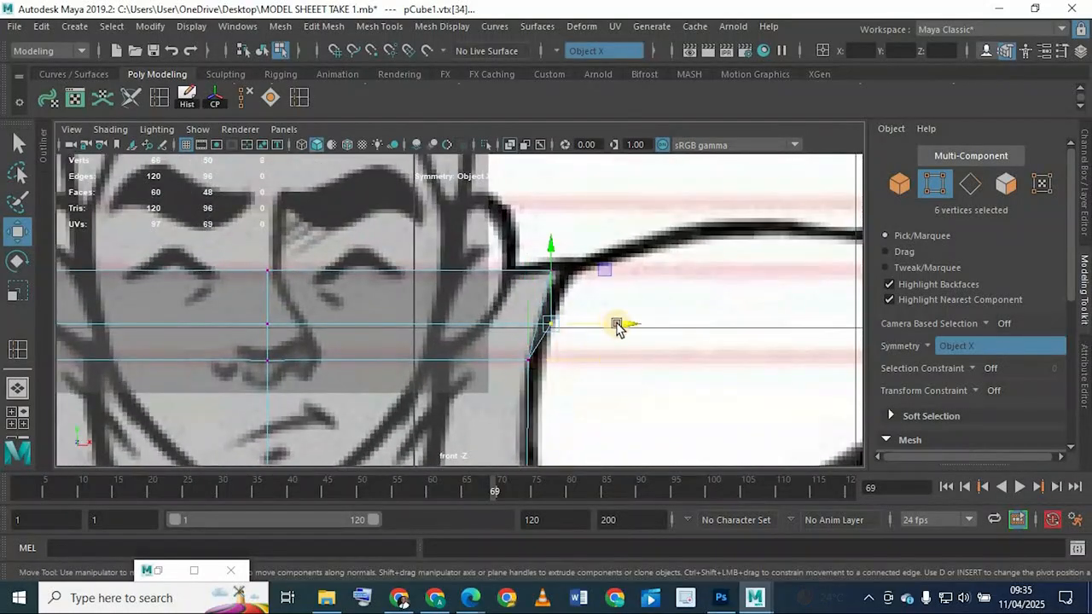
{"action": "left_click_drag", "start_coordinate": [618, 327], "coordinate": [605, 325]}
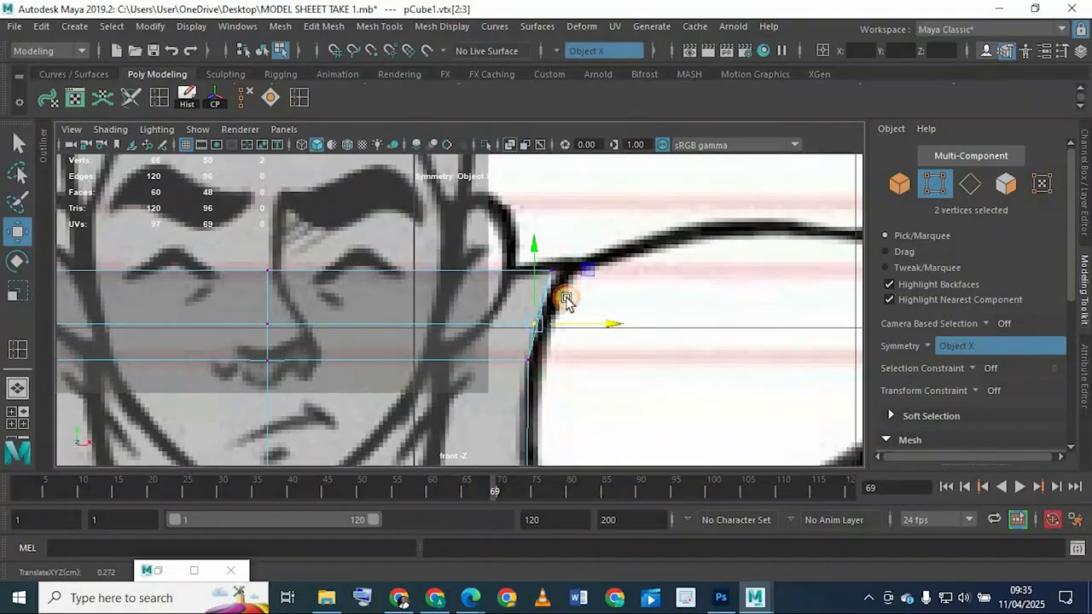
{"action": "left_click_drag", "start_coordinate": [567, 298], "coordinate": [539, 255]}
{"action": "left_click_drag", "start_coordinate": [642, 275], "coordinate": [644, 276]}
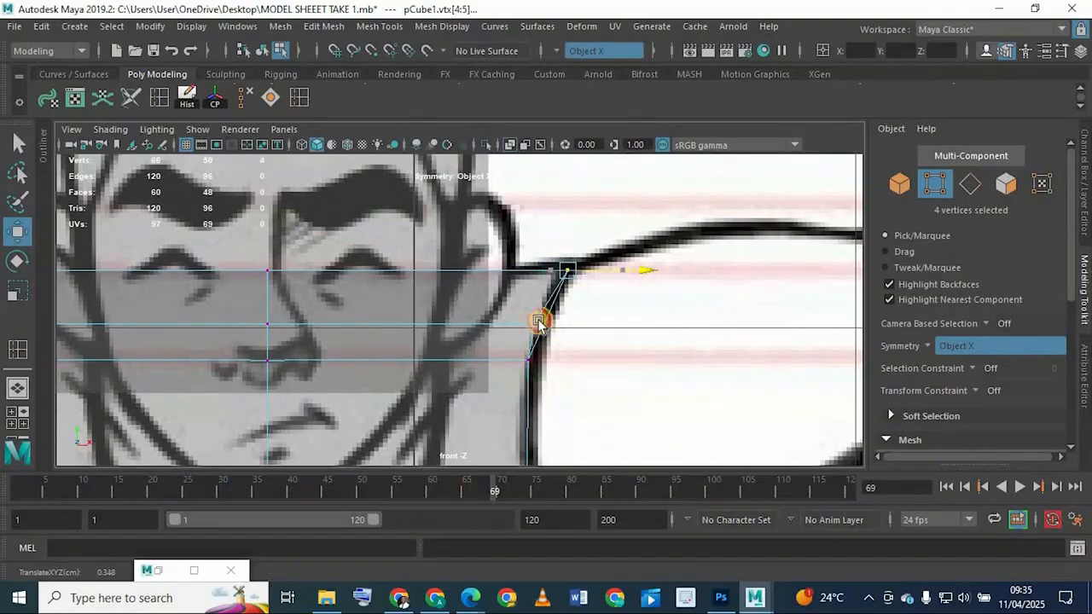
{"action": "left_click_drag", "start_coordinate": [556, 336], "coordinate": [532, 314]}
{"action": "left_click_drag", "start_coordinate": [606, 326], "coordinate": [611, 331]}
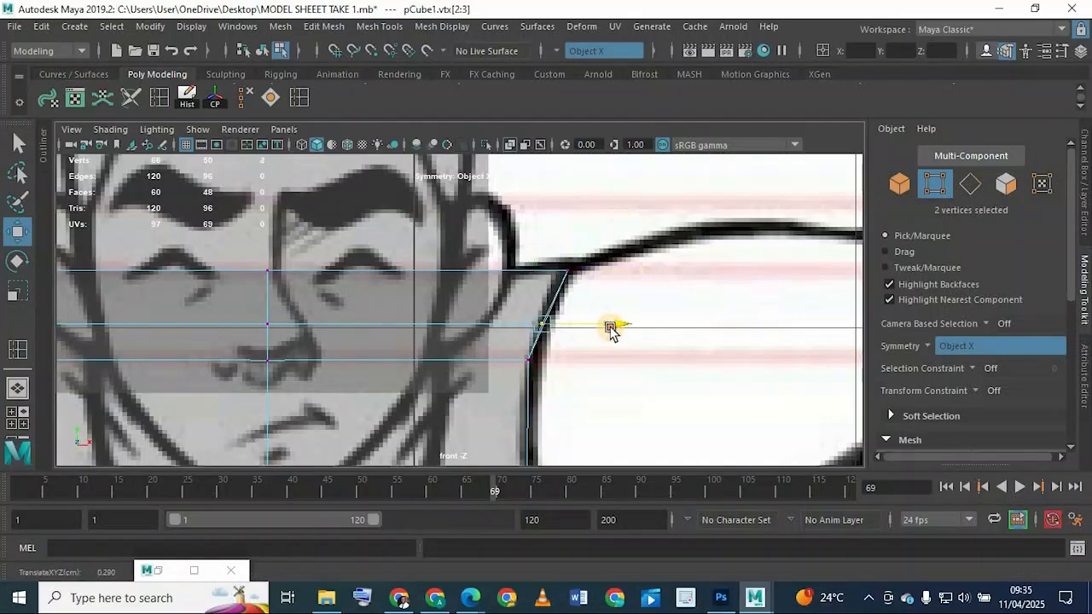
Step: In the side view, insert a vertical edge loop through the front half of the torso, between the middle loop and the chest edge
{"action": "scroll", "coordinate": [502, 343], "scroll_direction": "down", "scroll_amount": 10}
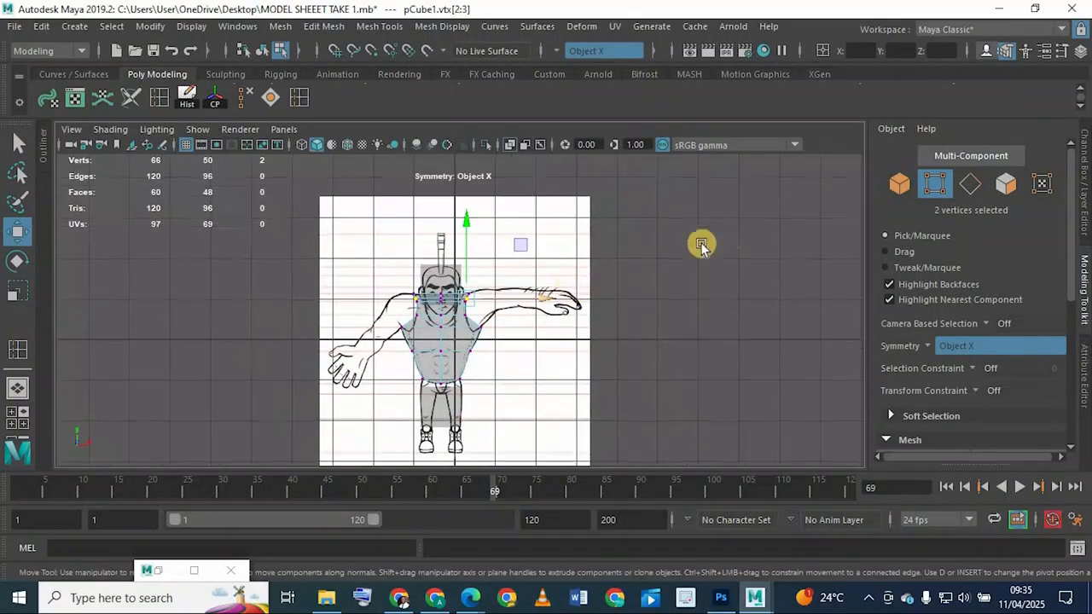
{"action": "key", "text": "space"}
{"action": "key", "text": "space"}
{"action": "middle_click_drag", "start_coordinate": [472, 251], "coordinate": [492, 350], "text": "alt"}
{"action": "mouse_move", "coordinate": [492, 352]}
{"action": "left_mouse_down", "text": "alt"}
{"action": "mouse_move", "coordinate": [419, 349]}
{"action": "mouse_move", "coordinate": [439, 381]}
{"action": "mouse_move", "coordinate": [541, 341]}
{"action": "mouse_move", "coordinate": [555, 360]}
{"action": "mouse_move", "coordinate": [646, 329]}
{"action": "mouse_move", "coordinate": [527, 350]}
{"action": "mouse_move", "coordinate": [486, 344]}
{"action": "left_mouse_up", "text": "alt"}
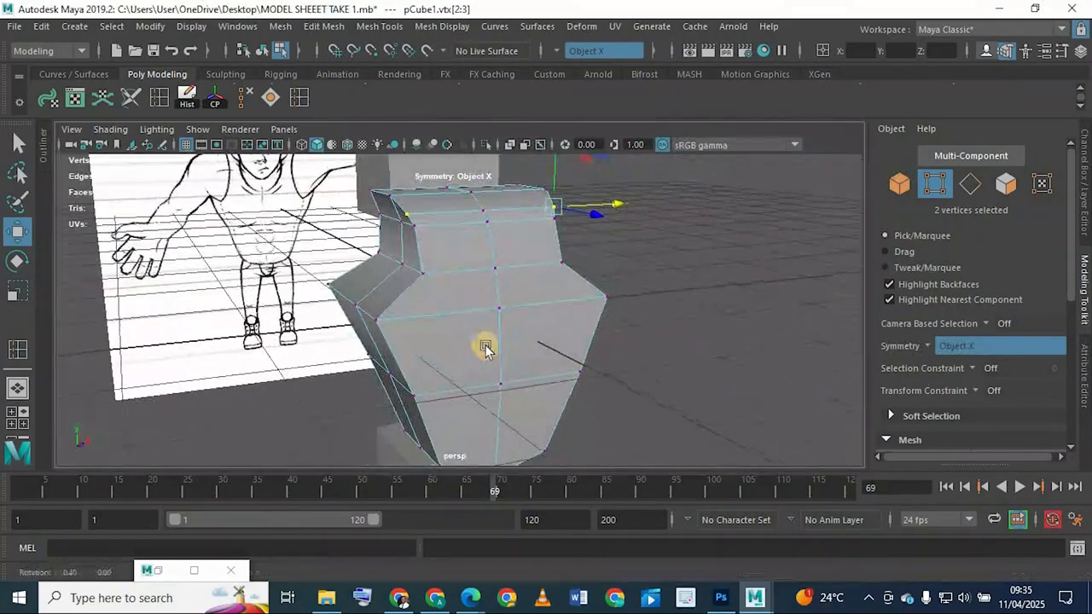
{"action": "key", "text": "space"}
{"action": "key", "text": "space"}
{"action": "scroll", "coordinate": [519, 341], "scroll_direction": "up", "scroll_amount": 8}
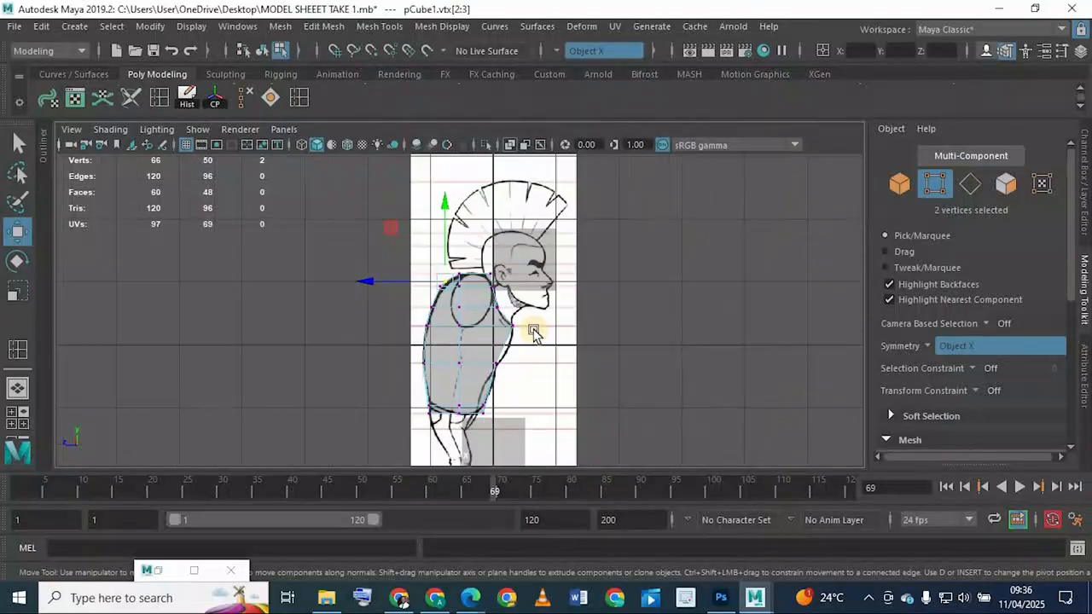
{"action": "middle_click_drag", "start_coordinate": [134, 239], "coordinate": [128, 280], "text": "alt"}
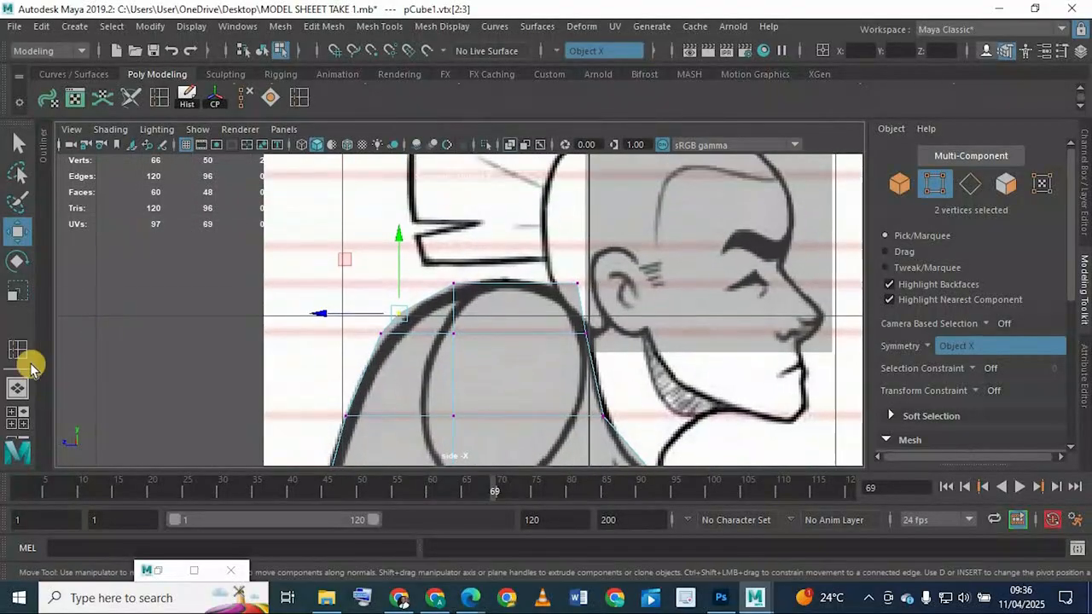
{"action": "left_click", "coordinate": [17, 350]}
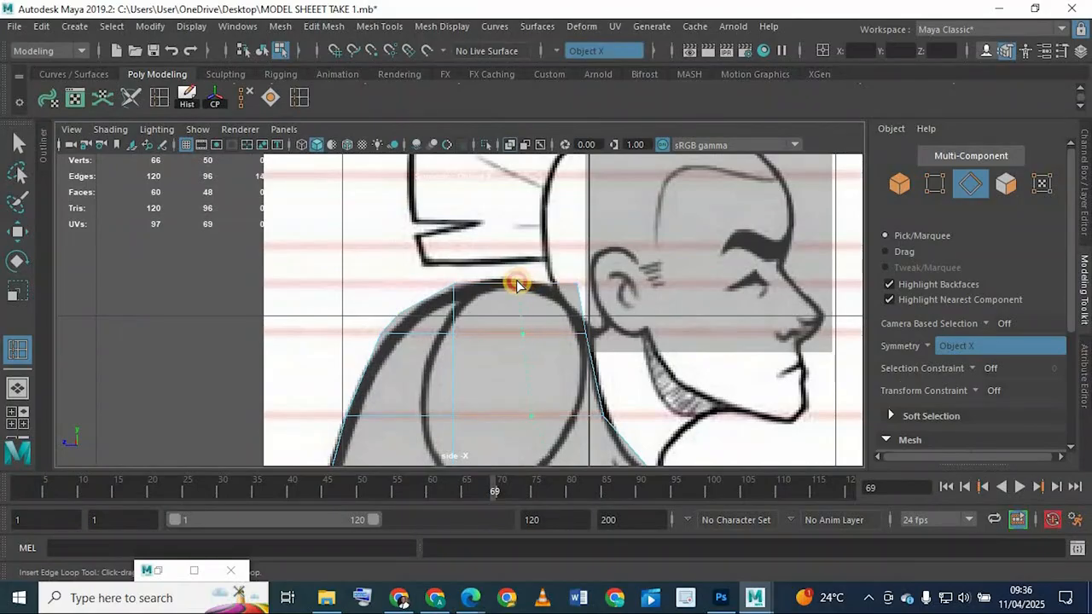
{"action": "left_click", "coordinate": [502, 351]}
Step: Move the torso's top front vertices and the new loop's top vertices onto the drawn shoulder curve in the side view
{"action": "scroll", "coordinate": [495, 248], "scroll_direction": "up", "scroll_amount": 3}
{"action": "scroll", "coordinate": [495, 256], "scroll_direction": "down", "scroll_amount": 8}
{"action": "scroll", "coordinate": [495, 261], "scroll_direction": "up", "scroll_amount": 2}
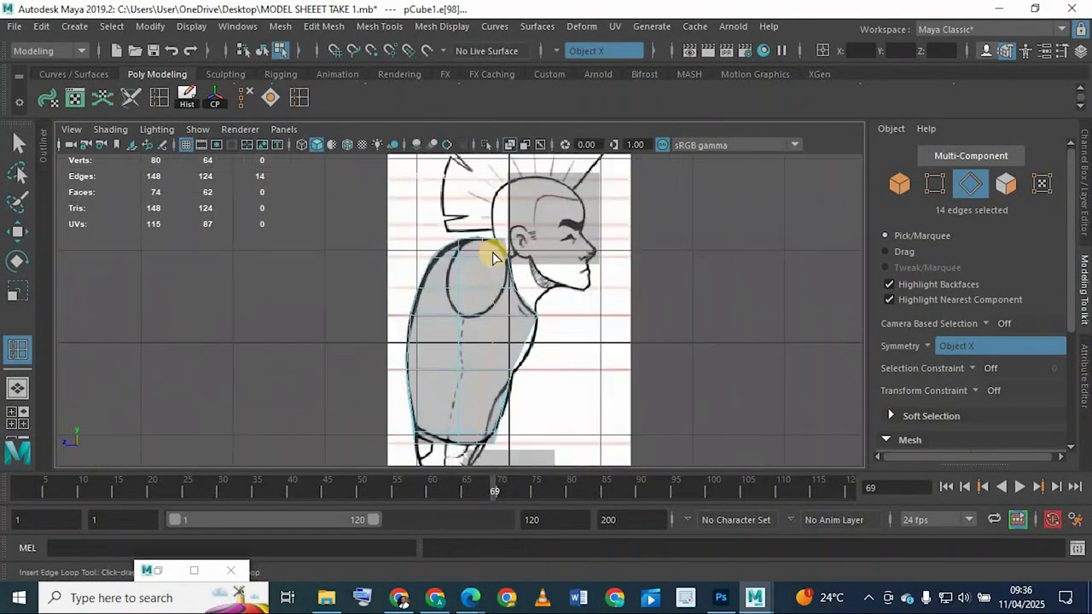
{"action": "scroll", "coordinate": [495, 256], "scroll_direction": "up", "scroll_amount": 4}
{"action": "scroll", "coordinate": [548, 319], "scroll_direction": "up", "scroll_amount": 4}
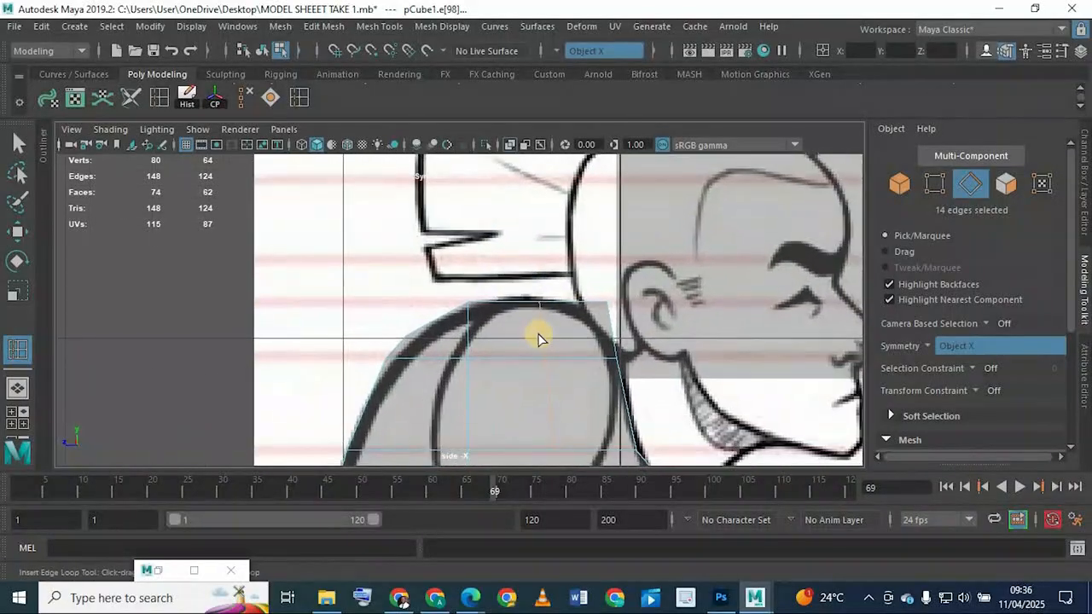
{"action": "key", "text": "q"}
{"action": "right_click_drag", "start_coordinate": [564, 301], "coordinate": [492, 138]}
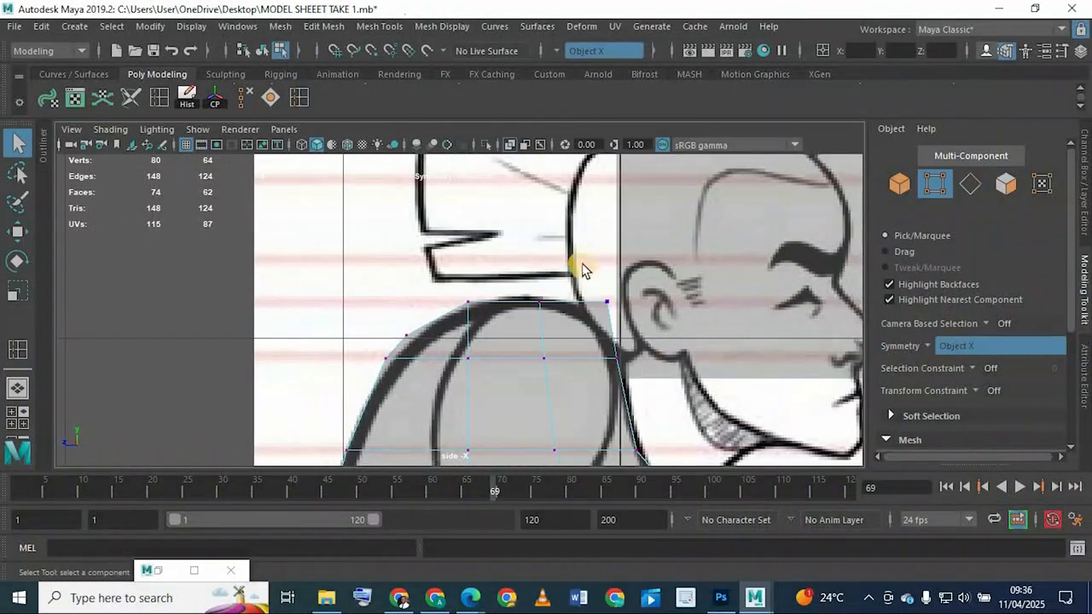
{"action": "left_click_drag", "start_coordinate": [589, 283], "coordinate": [622, 359]}
{"action": "left_click", "coordinate": [13, 237]}
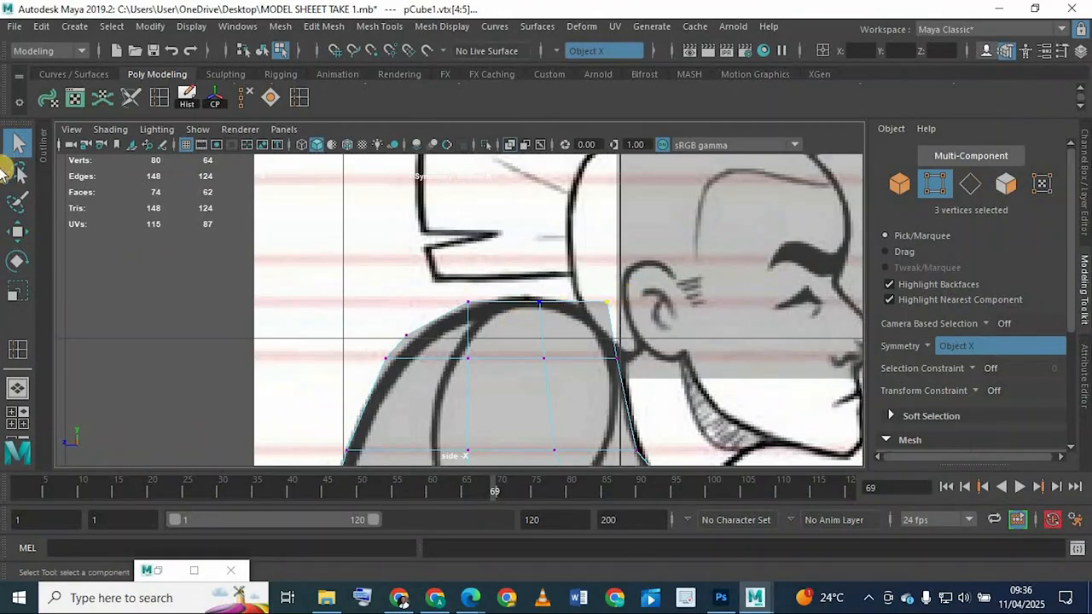
{"action": "left_click", "coordinate": [17, 232]}
{"action": "left_click_drag", "start_coordinate": [608, 256], "coordinate": [502, 302]}
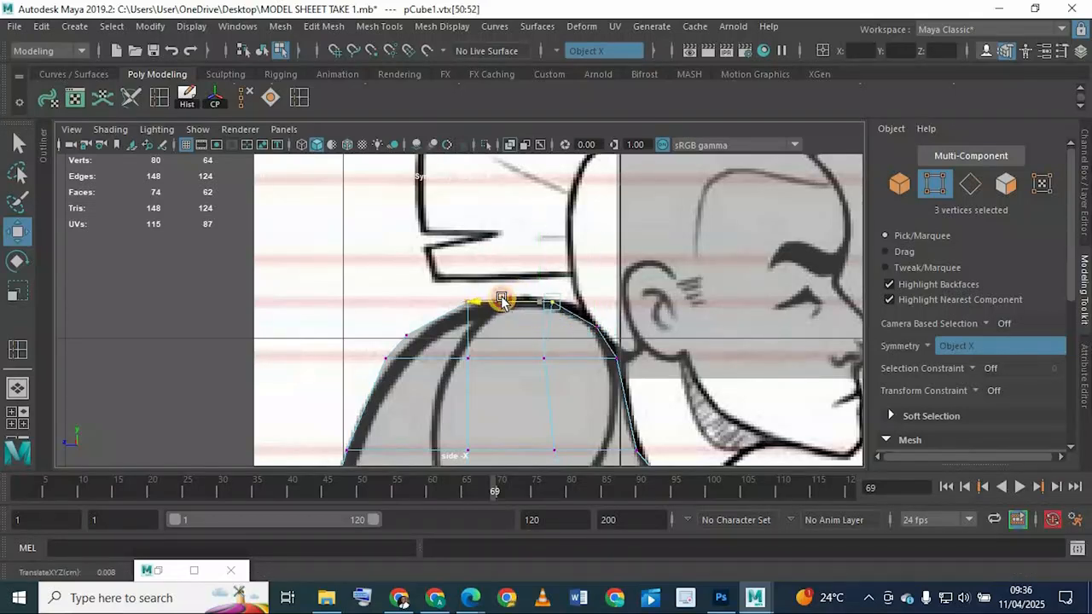
{"action": "left_click", "coordinate": [584, 314]}
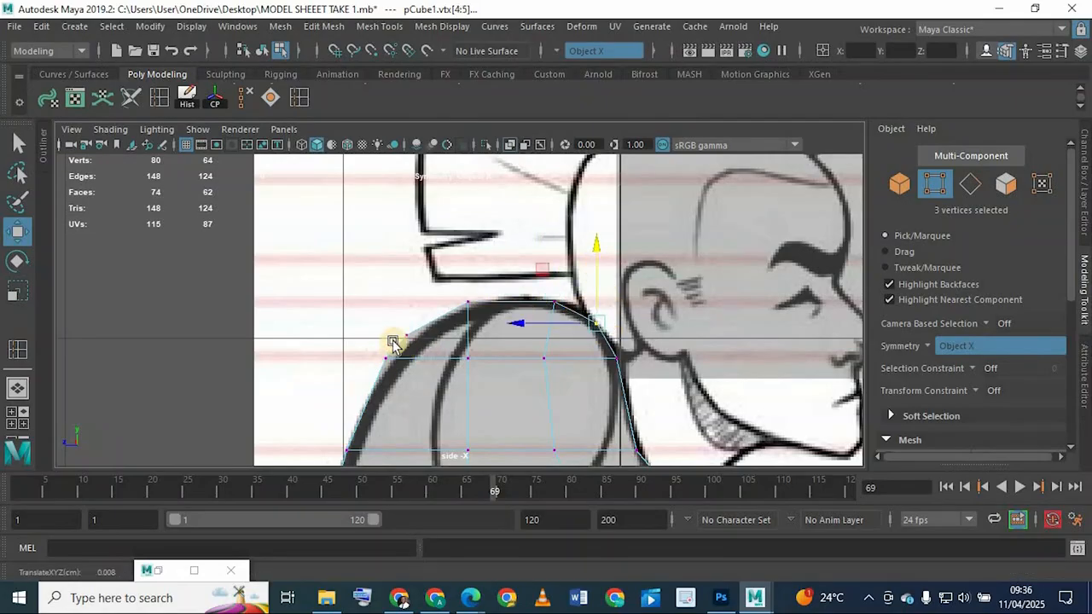
Step: Insert a horizontal edge loop around the torso, midway between the armpit-level guide line and the guide line beneath the chest
{"action": "middle_click_drag", "start_coordinate": [392, 344], "coordinate": [399, 277], "text": "alt"}
{"action": "middle_click_drag", "start_coordinate": [477, 372], "coordinate": [465, 311], "text": "alt"}
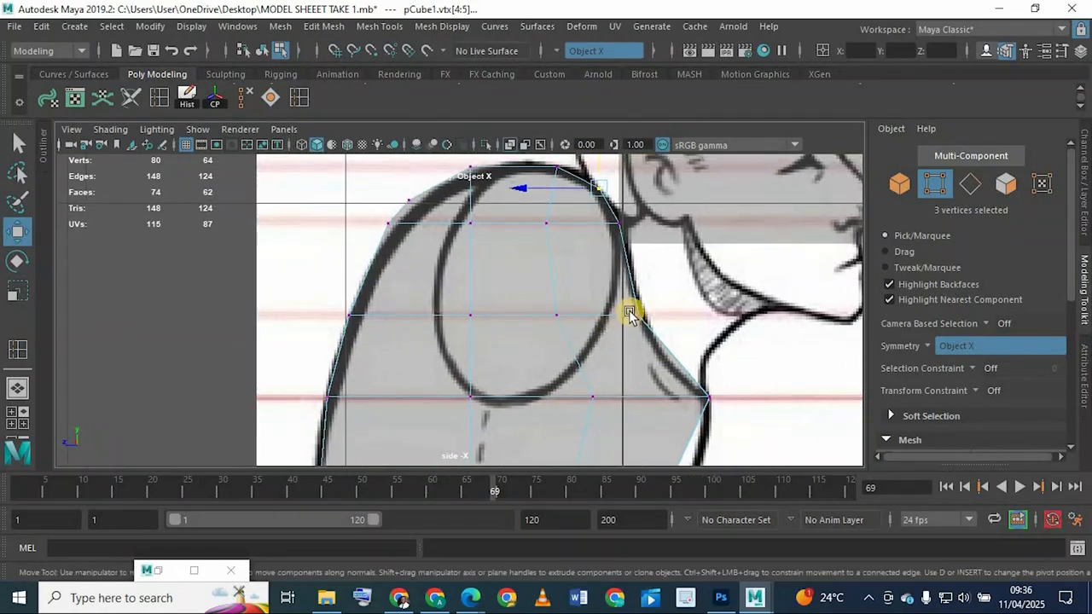
{"action": "middle_click_drag", "start_coordinate": [698, 398], "coordinate": [651, 317], "text": "alt"}
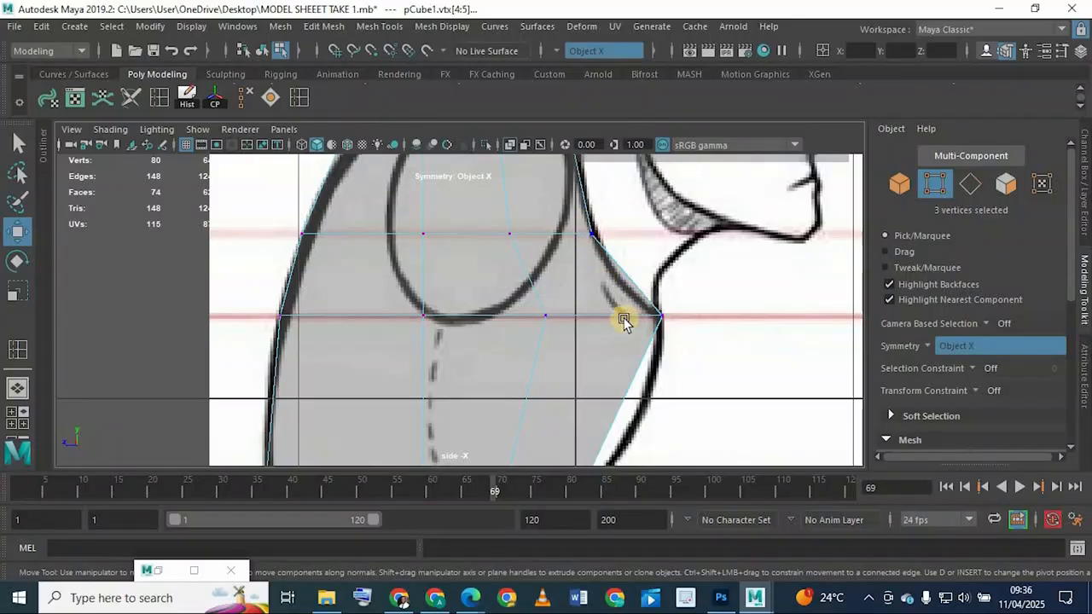
{"action": "middle_click_drag", "start_coordinate": [553, 340], "coordinate": [547, 316], "text": "alt"}
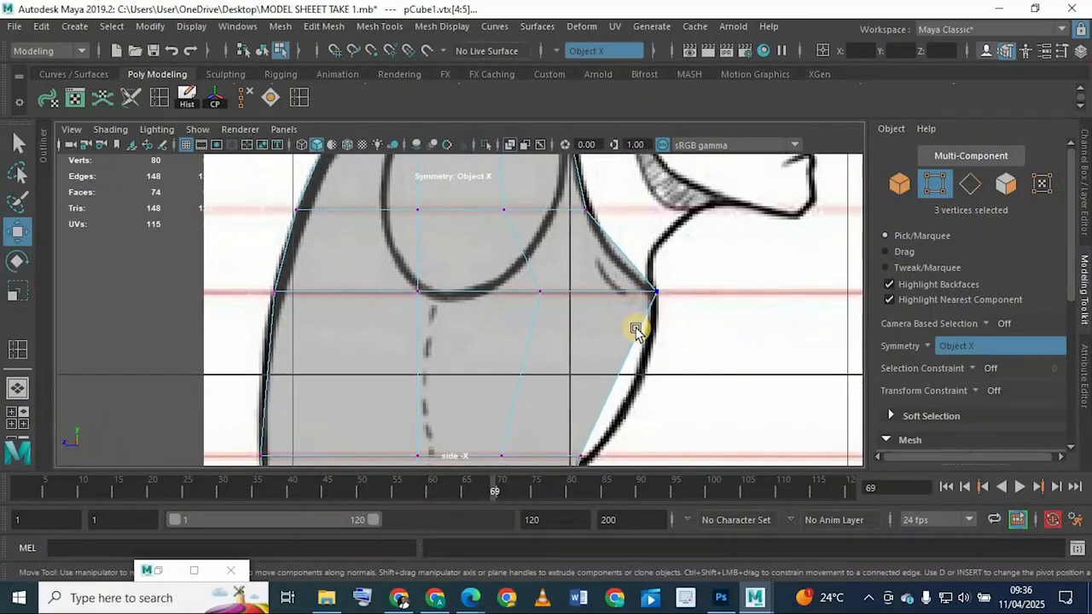
{"action": "middle_click_drag", "start_coordinate": [605, 429], "coordinate": [602, 343], "text": "alt"}
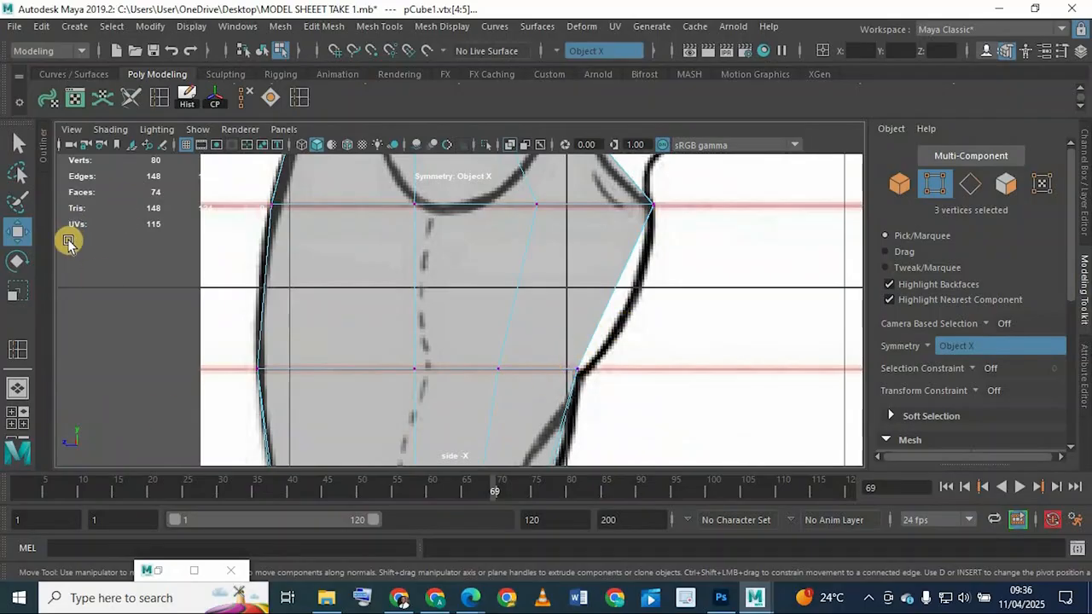
{"action": "left_click", "coordinate": [17, 350]}
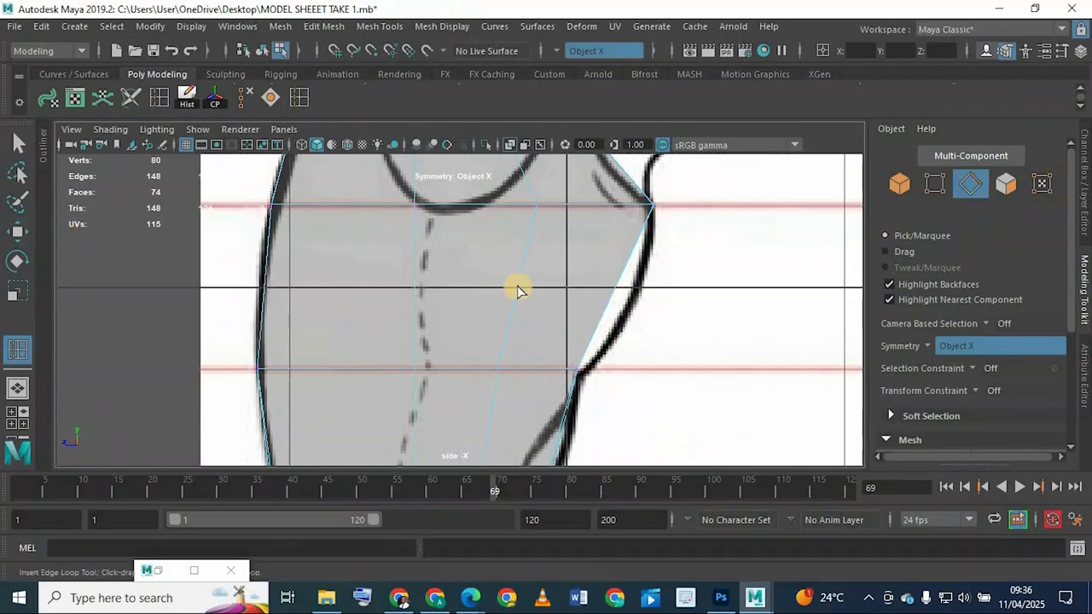
{"action": "left_click", "coordinate": [560, 302]}
Step: Move the front vertices of the new horizontal loop forward onto the drawn chest outline in the side view
{"action": "key", "text": "q"}
{"action": "right_click_drag", "start_coordinate": [566, 228], "coordinate": [477, 110]}
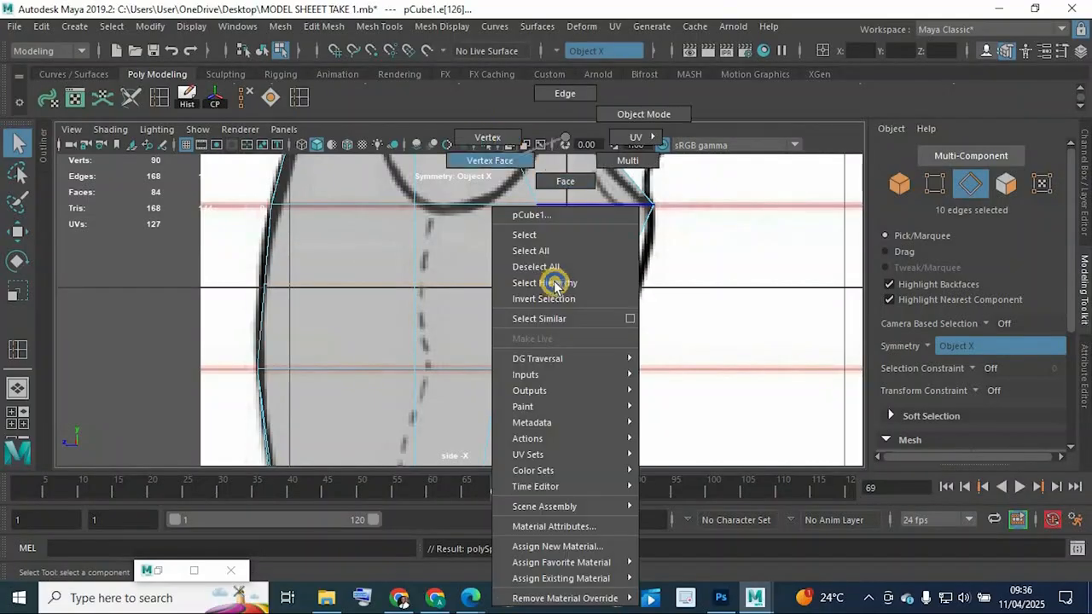
{"action": "left_click_drag", "start_coordinate": [646, 315], "coordinate": [591, 259]}
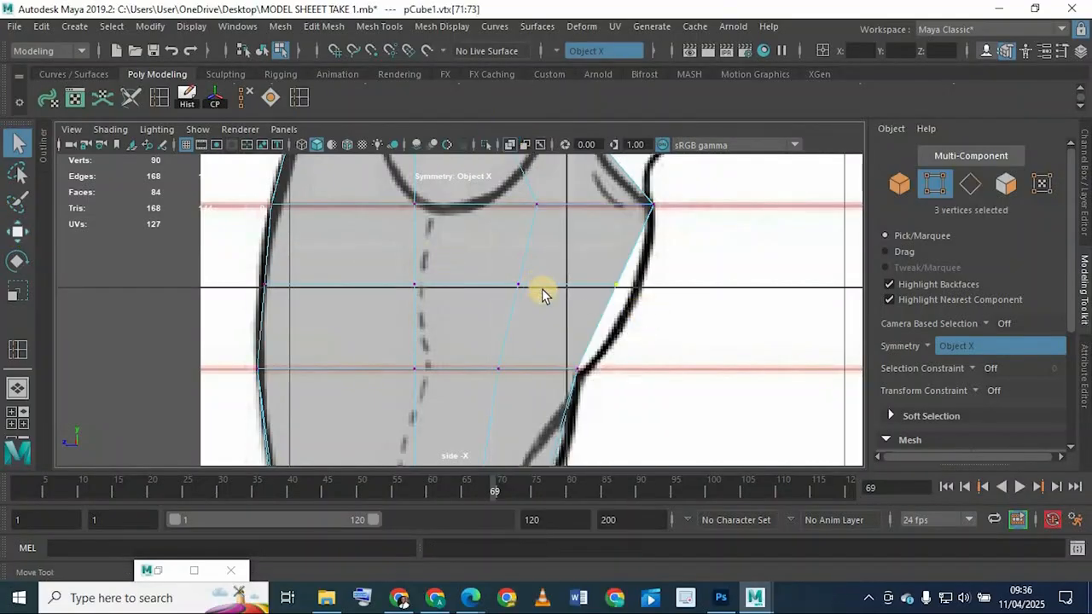
{"action": "left_click", "coordinate": [18, 231]}
{"action": "left_click_drag", "start_coordinate": [566, 290], "coordinate": [566, 291]}
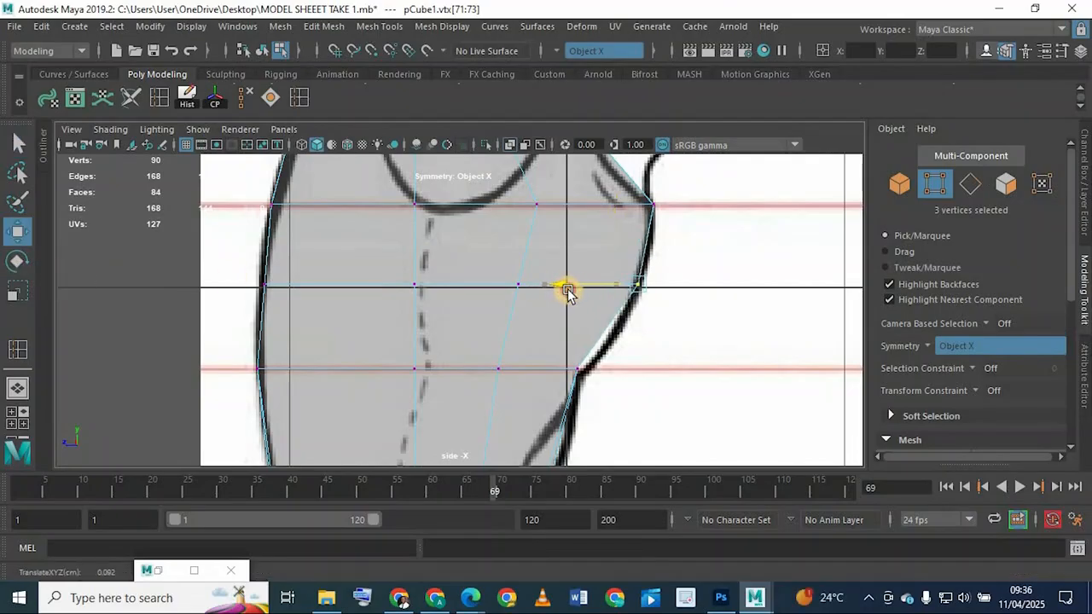
Step: Move the torso's bottom centre front vertex backward onto the drawn lower belly curve in the side view
{"action": "middle_click_drag", "start_coordinate": [537, 440], "coordinate": [569, 212], "text": "alt"}
{"action": "scroll", "coordinate": [577, 310], "scroll_direction": "up", "scroll_amount": 1}
{"action": "scroll", "coordinate": [538, 257], "scroll_direction": "up", "scroll_amount": 3}
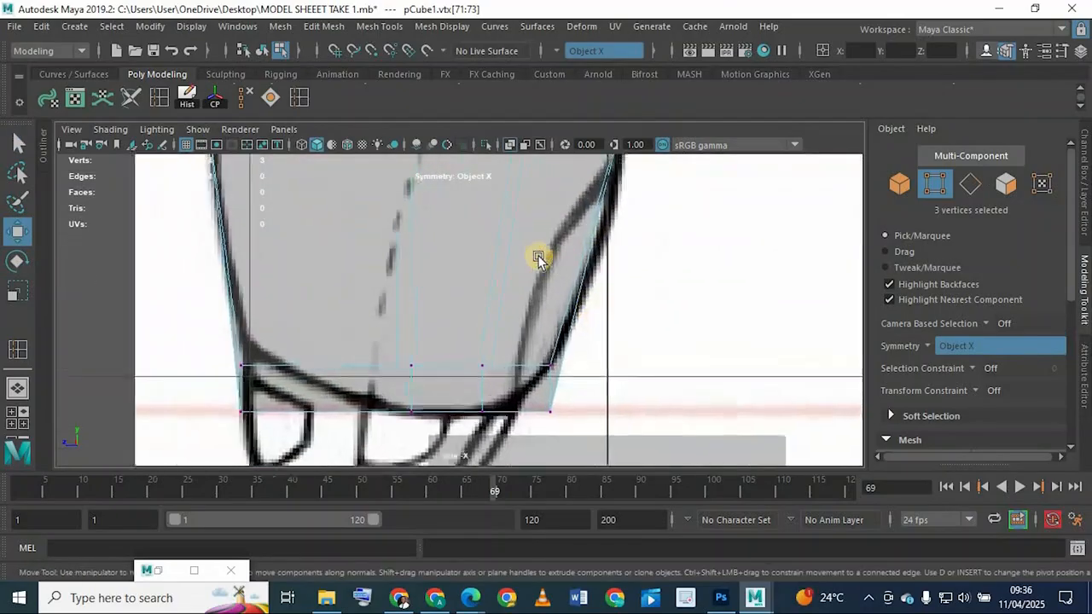
{"action": "middle_click_drag", "start_coordinate": [577, 368], "coordinate": [546, 315], "text": "alt"}
{"action": "left_click", "coordinate": [556, 407]}
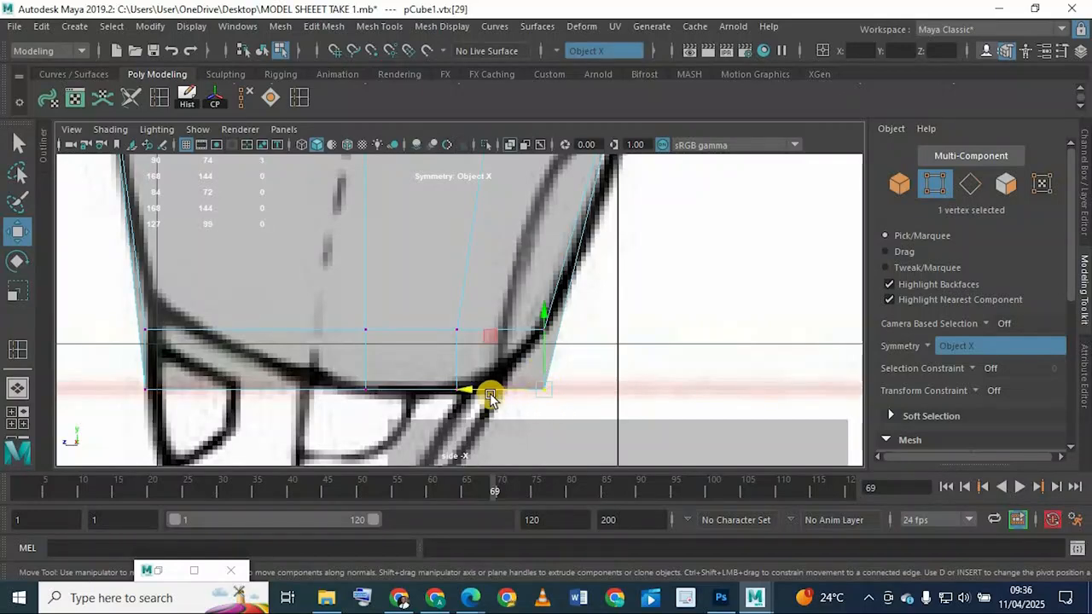
{"action": "left_click_drag", "start_coordinate": [464, 383], "coordinate": [428, 361]}
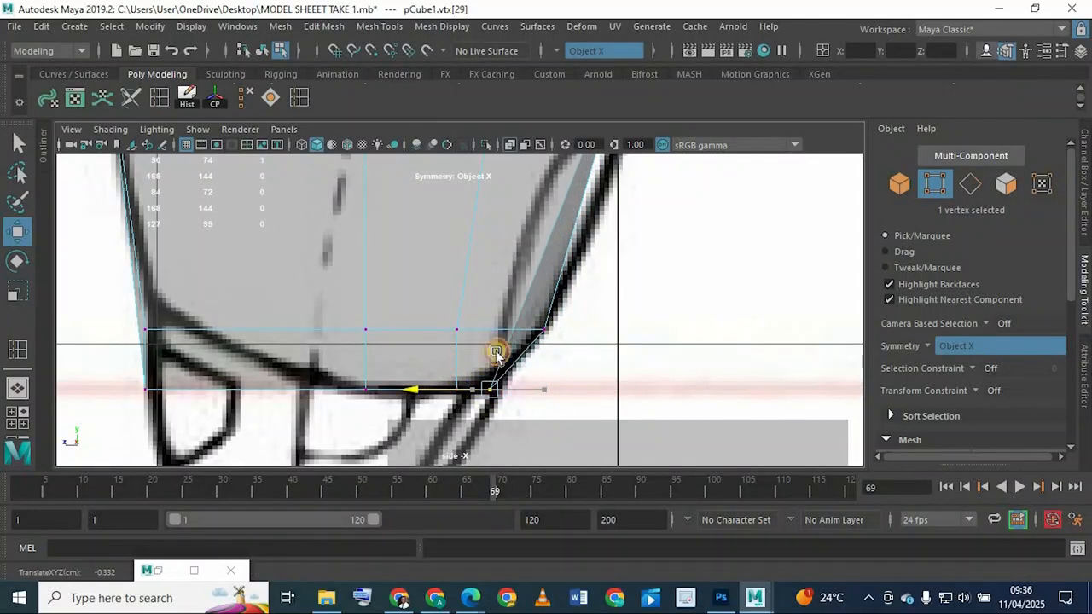
Step: Raise the torso's three bottom back vertices so the lower edge follows the drawn slanted waistline
{"action": "left_click", "coordinate": [205, 409]}
{"action": "left_click", "coordinate": [367, 395]}
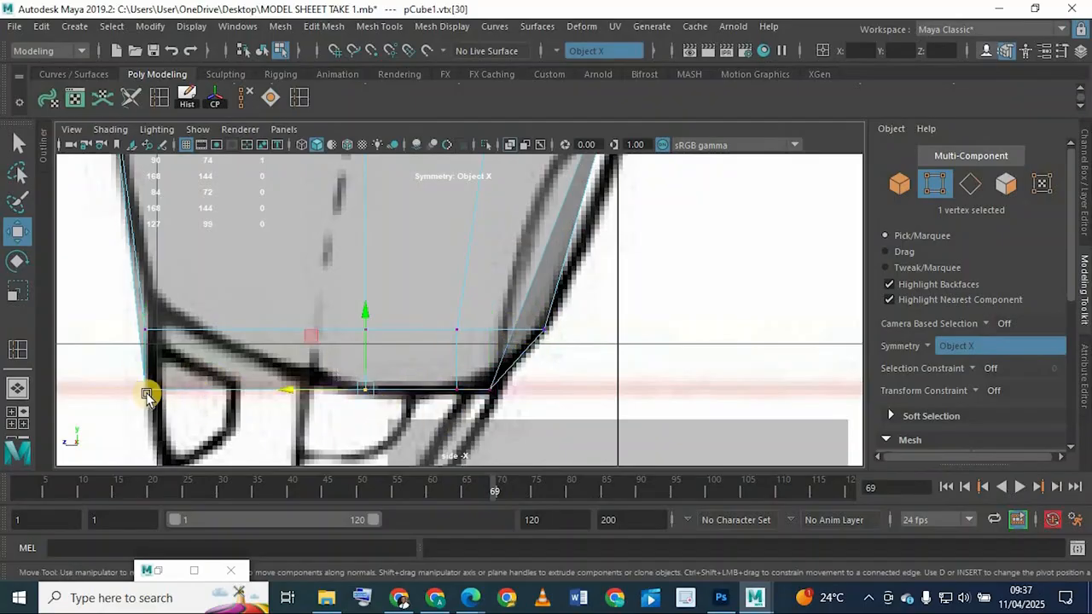
{"action": "left_click", "coordinate": [167, 394]}
{"action": "left_click_drag", "start_coordinate": [186, 433], "coordinate": [156, 206]}
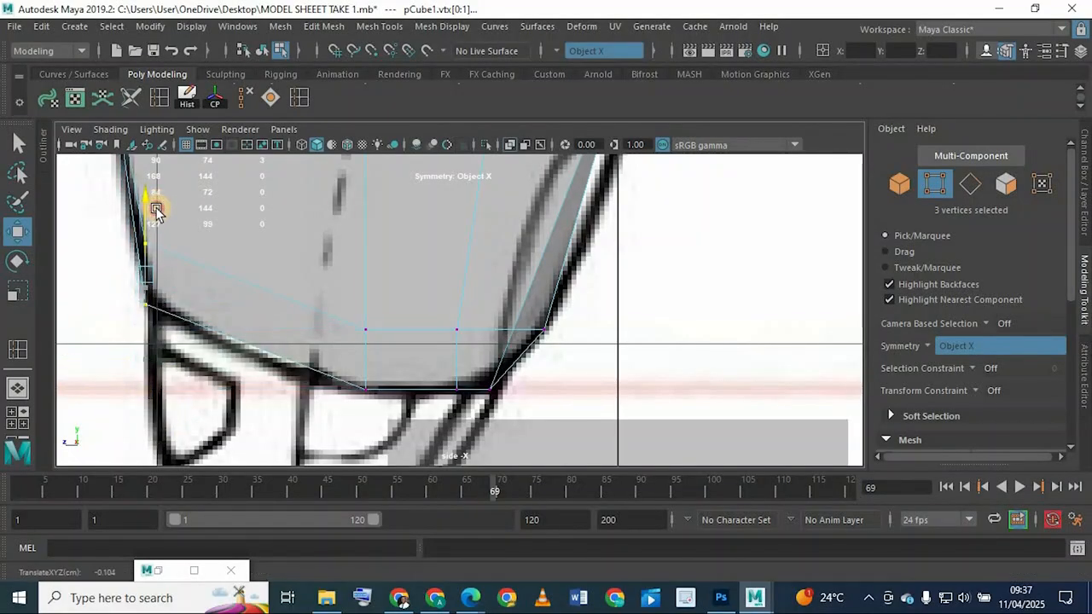
Step: Shift the torso's bottom back vertices horizontally onto the drawn lower back outline in the side view
{"action": "scroll", "coordinate": [434, 281], "scroll_direction": "down", "scroll_amount": 10}
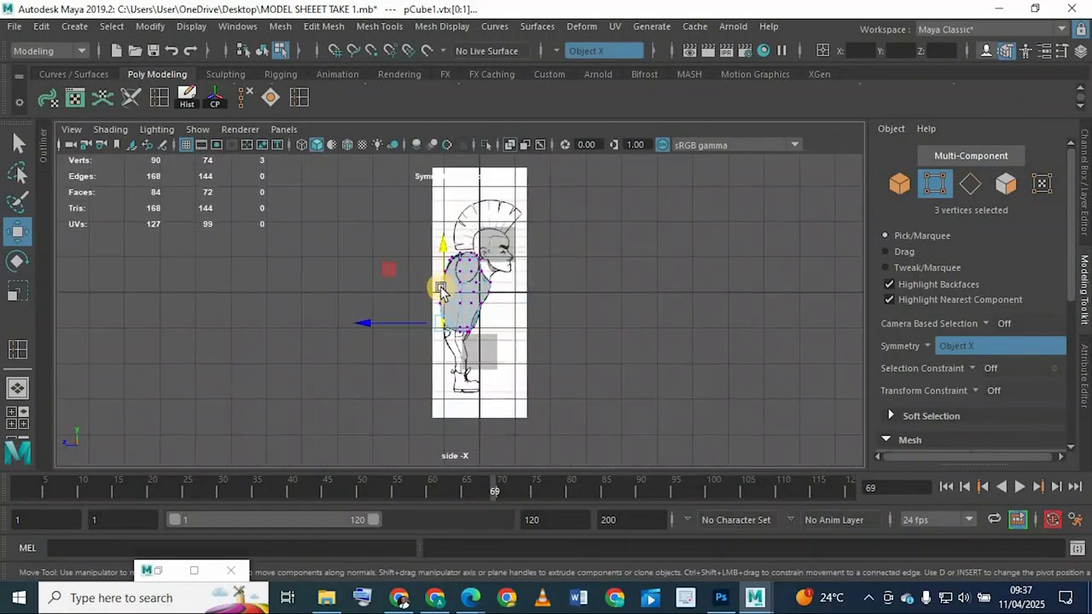
{"action": "scroll", "coordinate": [440, 290], "scroll_direction": "up", "scroll_amount": 8}
{"action": "scroll", "coordinate": [309, 318], "scroll_direction": "up", "scroll_amount": 2}
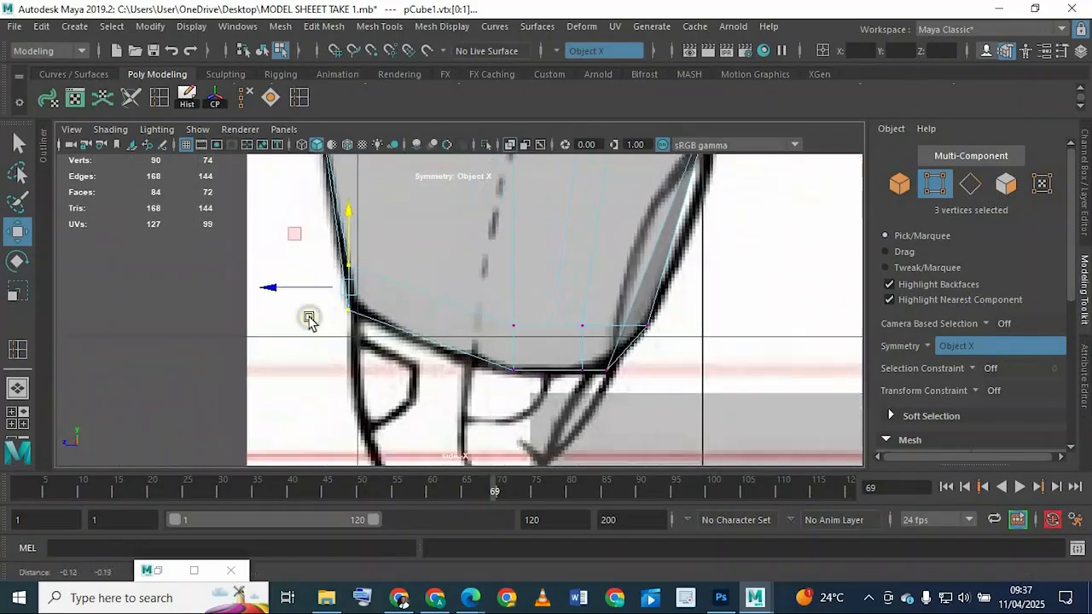
{"action": "scroll", "coordinate": [309, 319], "scroll_direction": "up", "scroll_amount": 3}
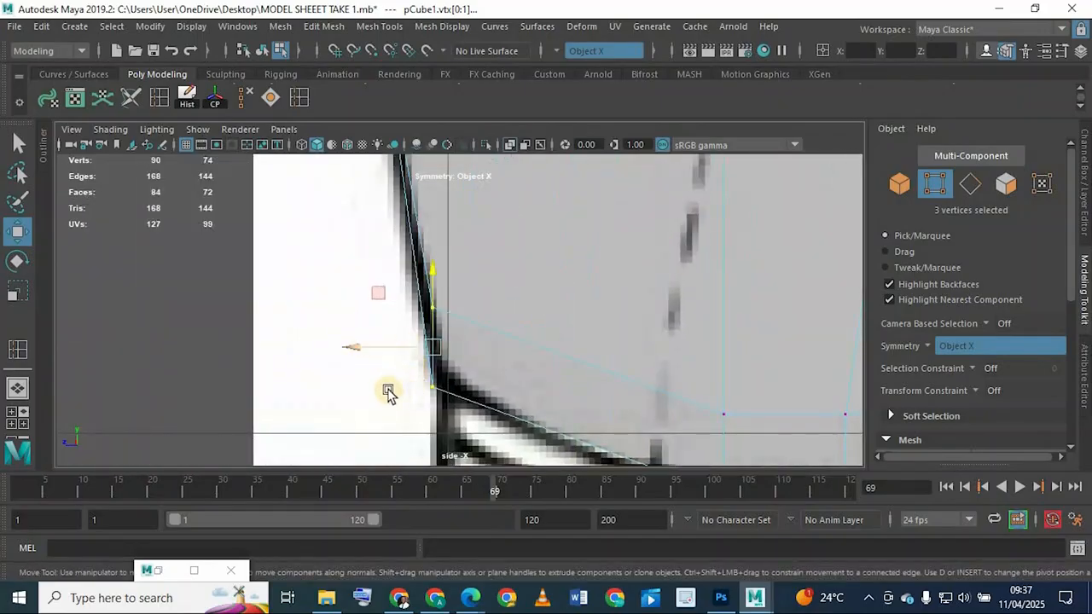
{"action": "left_click", "coordinate": [394, 393]}
{"action": "left_click", "coordinate": [432, 391]}
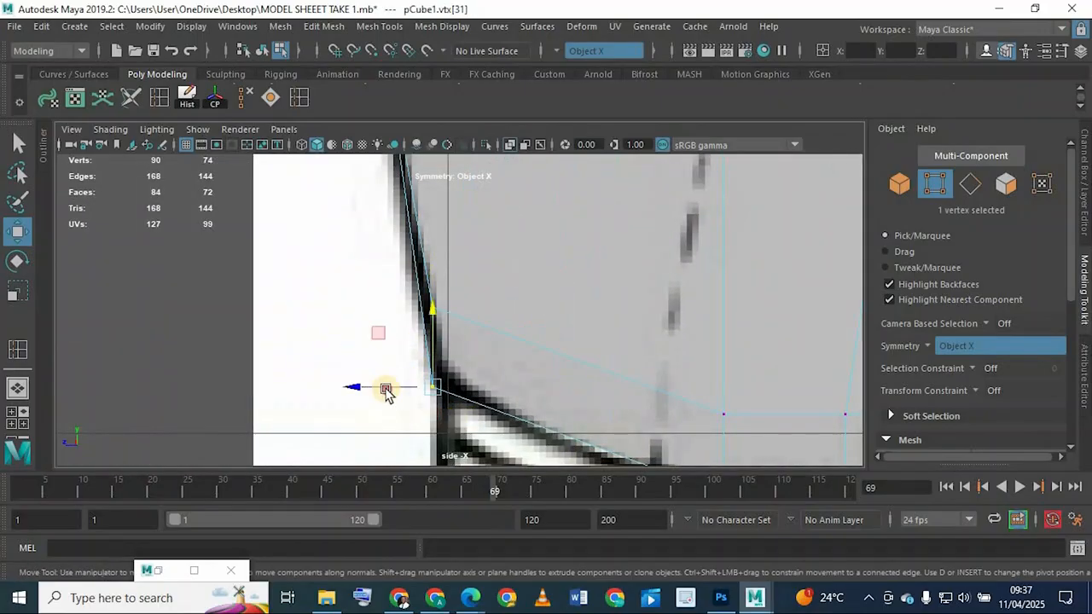
{"action": "left_click_drag", "start_coordinate": [385, 390], "coordinate": [398, 390]}
{"action": "middle_click_drag", "start_coordinate": [422, 330], "coordinate": [459, 401], "text": "alt"}
{"action": "left_click_drag", "start_coordinate": [443, 367], "coordinate": [398, 328], "text": "shift"}
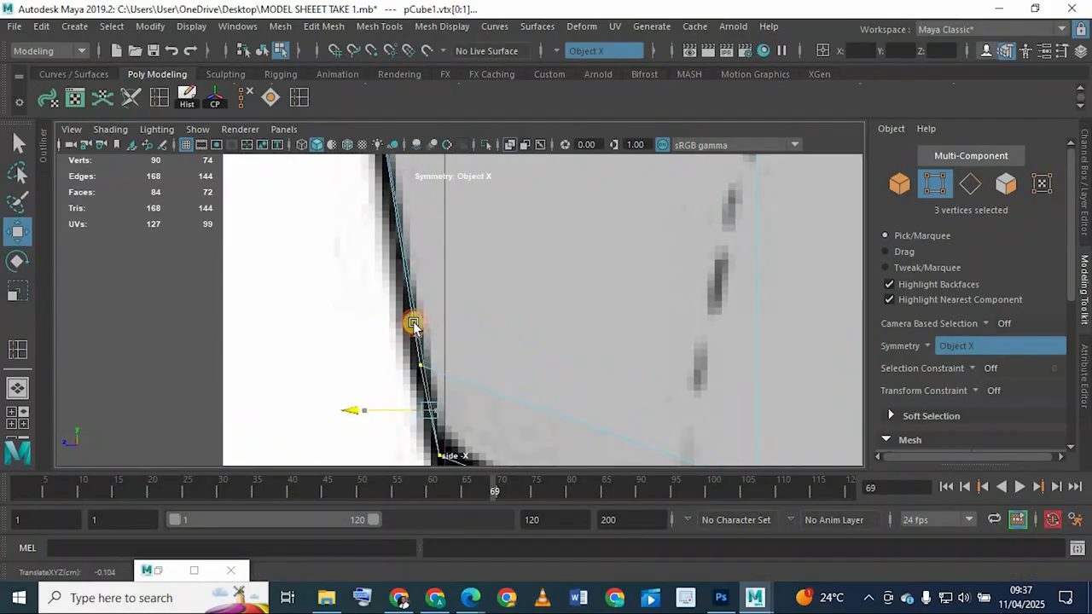
{"action": "scroll", "coordinate": [415, 322], "scroll_direction": "down", "scroll_amount": 5}
{"action": "scroll", "coordinate": [475, 318], "scroll_direction": "up", "scroll_amount": 2}
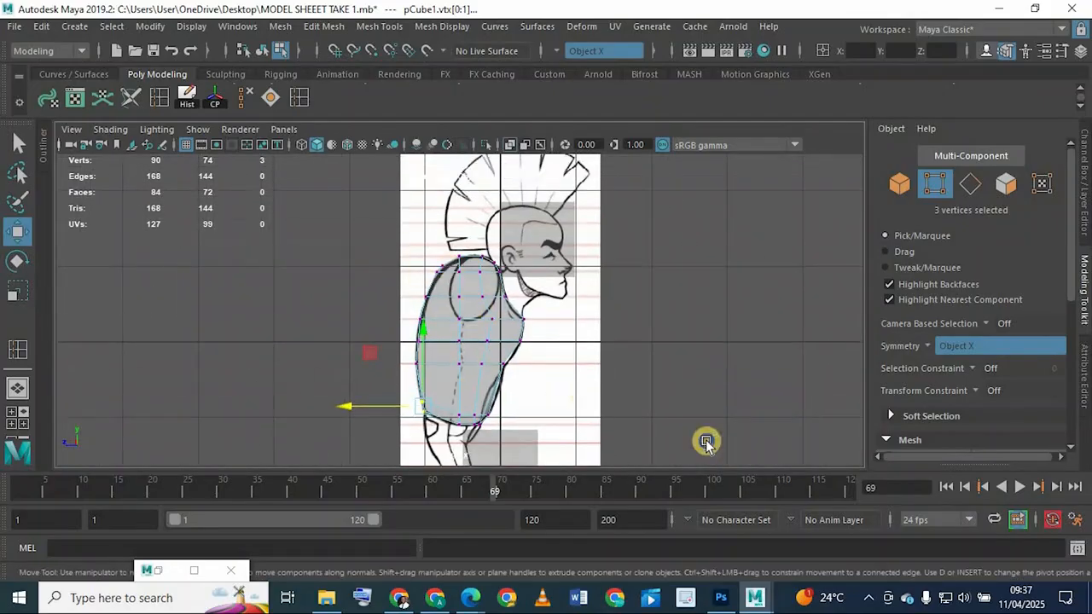
Step: Move the torso's front vertices on the guide line beneath the chest slightly along the depth axis onto the drawn belly outline
{"action": "scroll", "coordinate": [551, 404], "scroll_direction": "up", "scroll_amount": 4}
{"action": "scroll", "coordinate": [355, 349], "scroll_direction": "up", "scroll_amount": 2}
{"action": "middle_click_drag", "start_coordinate": [355, 348], "coordinate": [364, 259], "text": "alt"}
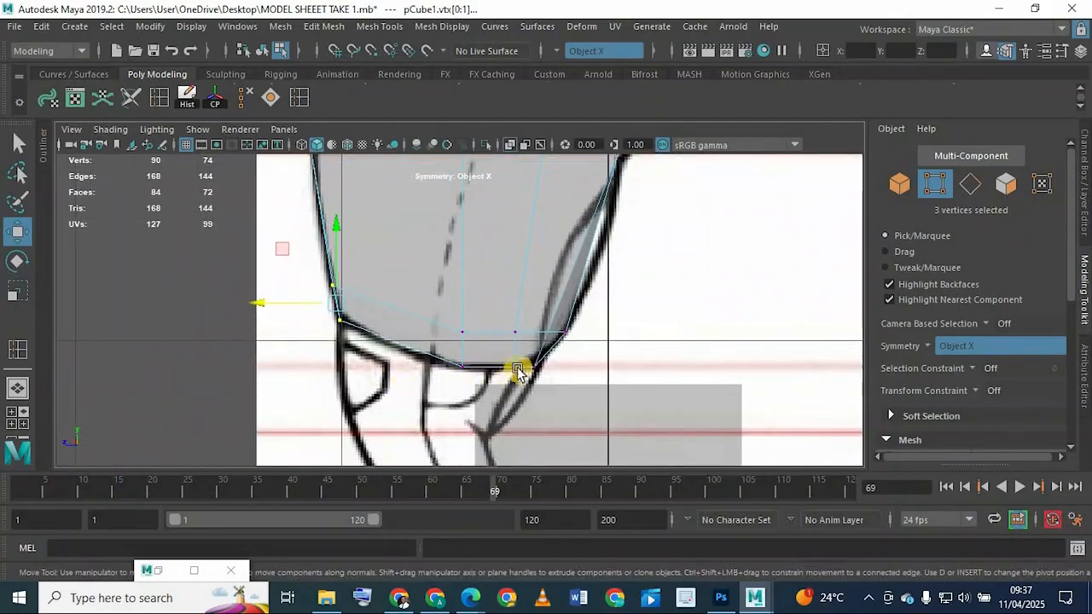
{"action": "scroll", "coordinate": [541, 347], "scroll_direction": "up", "scroll_amount": 3}
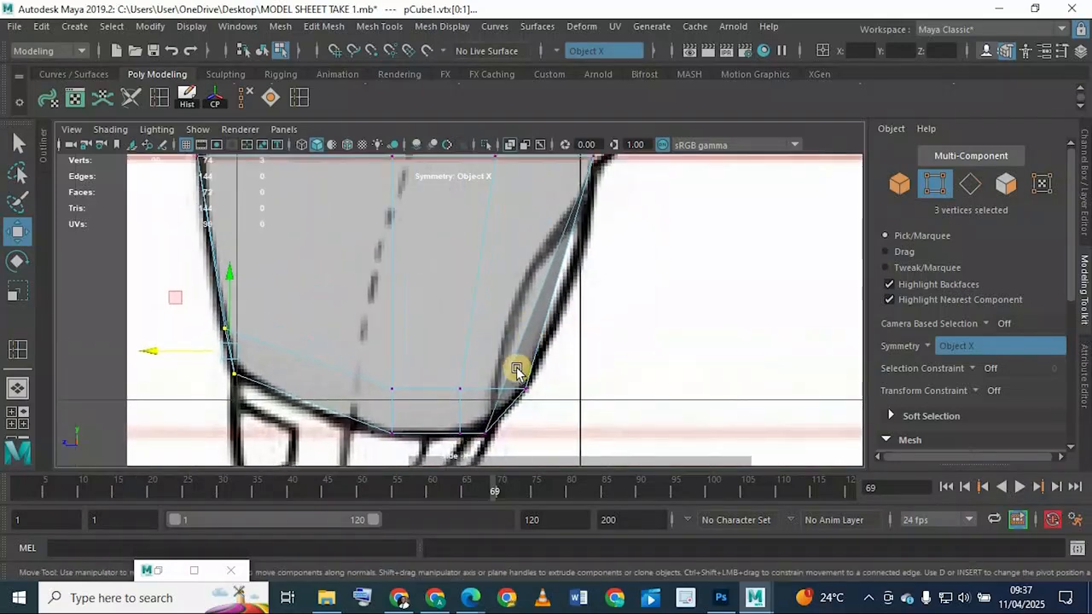
{"action": "scroll", "coordinate": [525, 342], "scroll_direction": "up", "scroll_amount": 1}
{"action": "middle_click_drag", "start_coordinate": [490, 454], "coordinate": [510, 377], "text": "alt"}
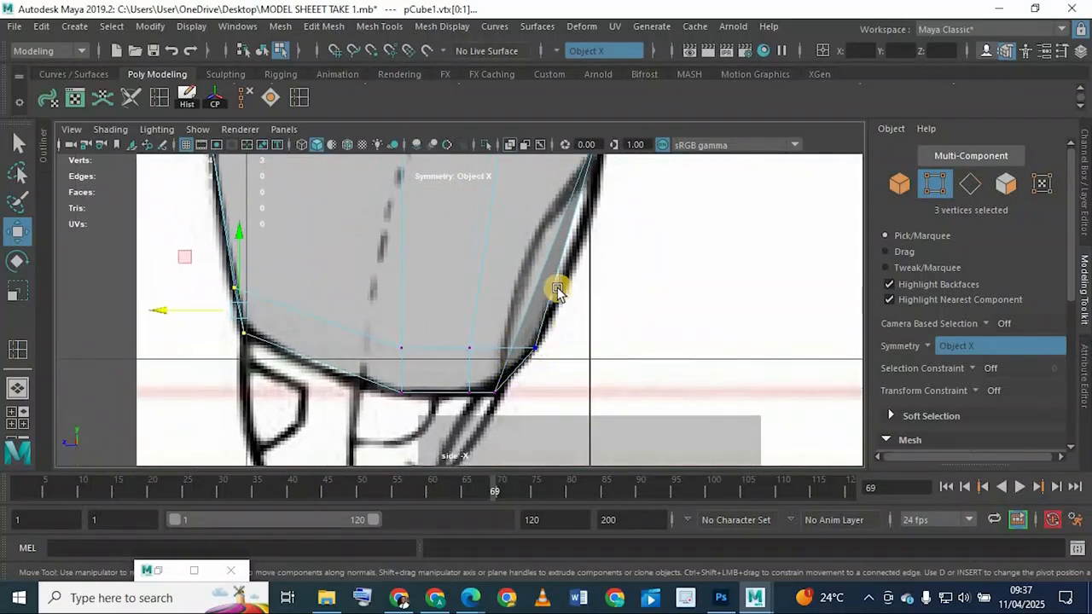
{"action": "middle_click_drag", "start_coordinate": [573, 157], "coordinate": [536, 230], "text": "alt"}
{"action": "left_click_drag", "start_coordinate": [553, 186], "coordinate": [581, 209]}
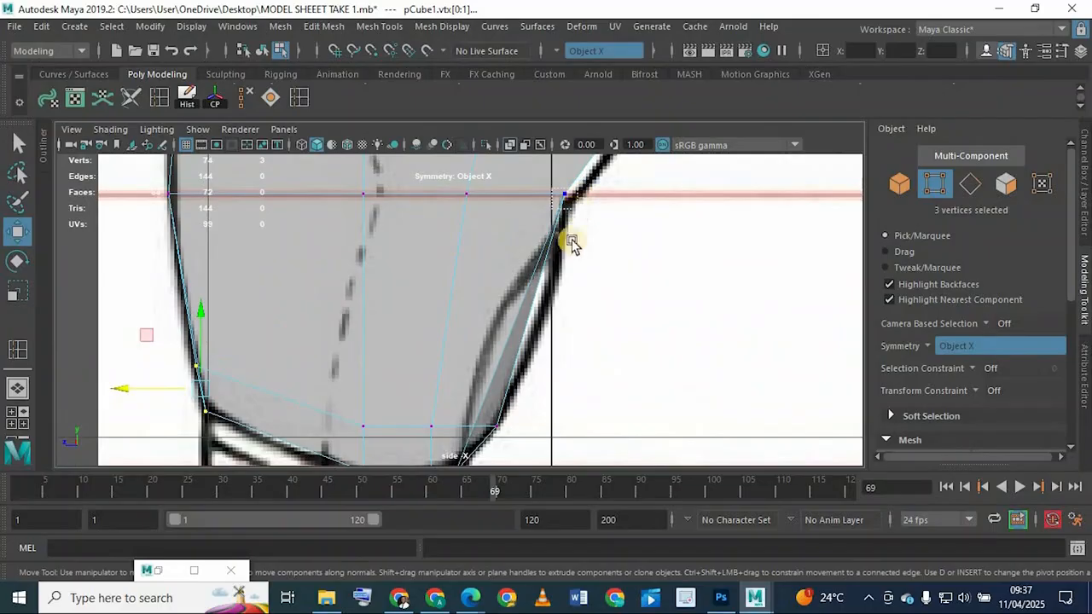
{"action": "middle_click_drag", "start_coordinate": [509, 206], "coordinate": [492, 271], "text": "alt"}
{"action": "left_click_drag", "start_coordinate": [492, 259], "coordinate": [498, 260]}
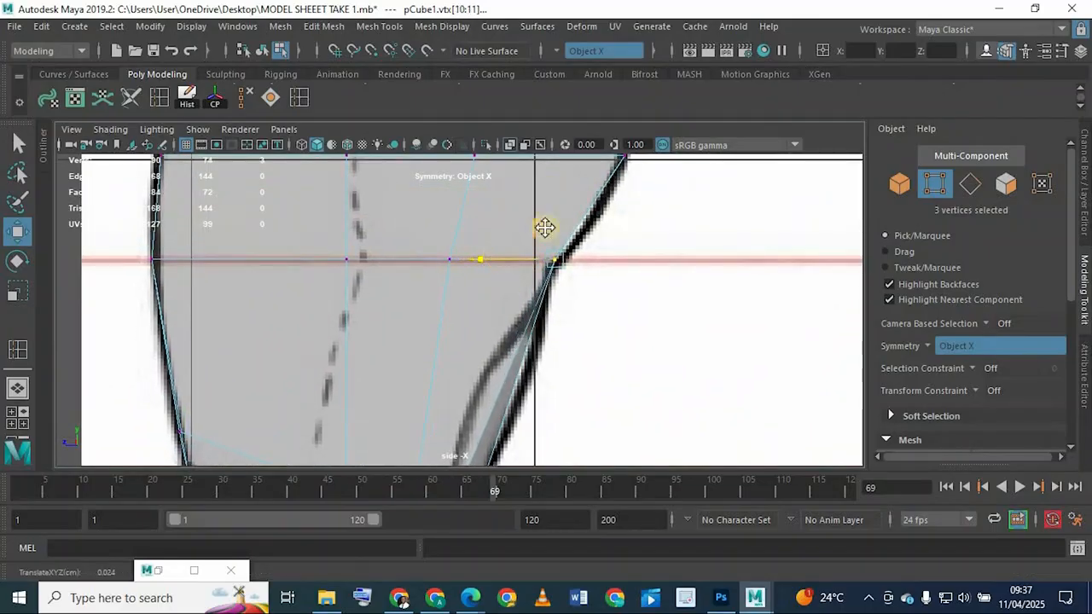
Step: Insert an edge loop around the torso about midway between the guide line beneath the chest and the next edge row below
{"action": "middle_click_drag", "start_coordinate": [536, 277], "coordinate": [511, 376], "text": "alt"}
{"action": "middle_click_drag", "start_coordinate": [536, 319], "coordinate": [612, 133], "text": "alt"}
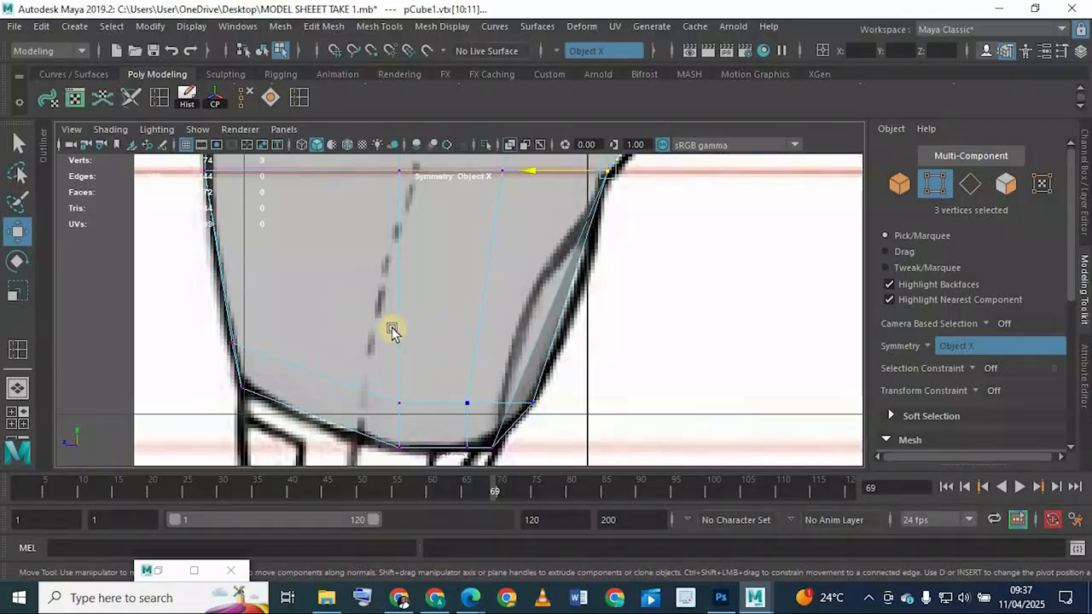
{"action": "left_click", "coordinate": [298, 97]}
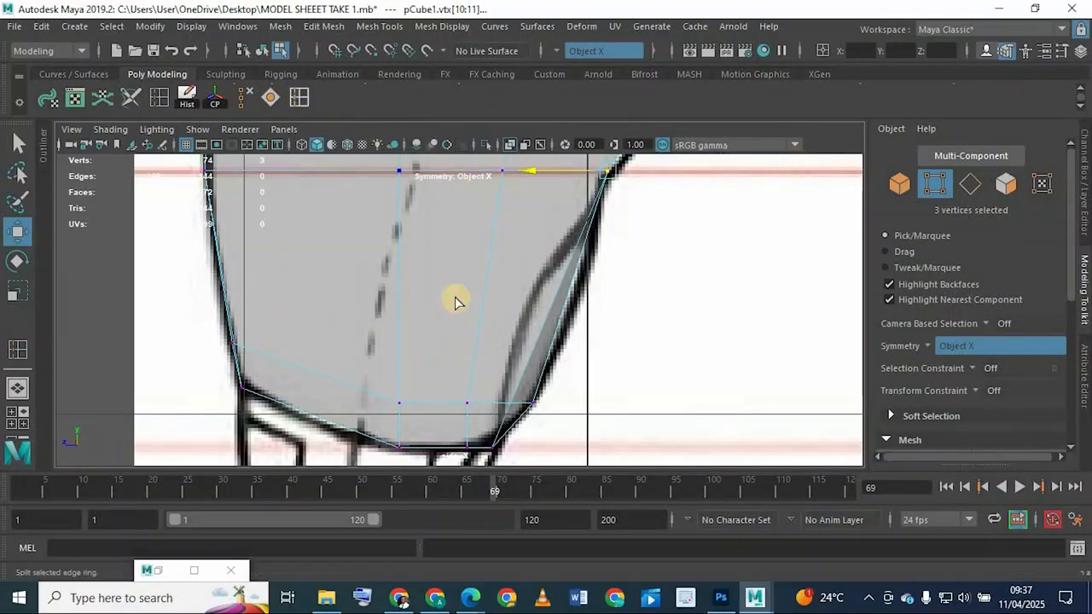
{"action": "left_click", "coordinate": [483, 284]}
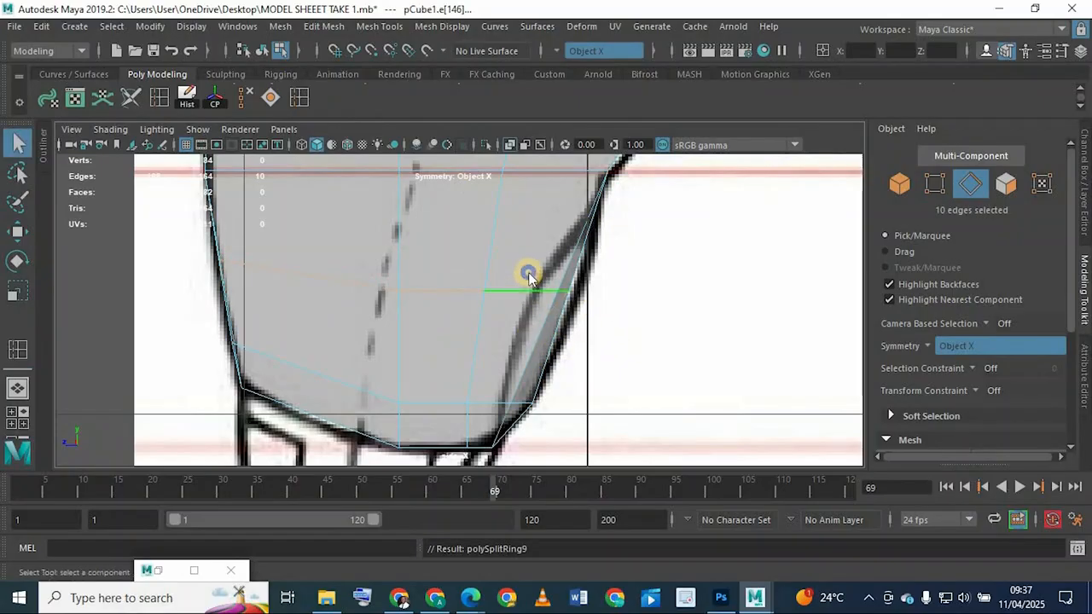
Step: Move the new loop's three front vertices forward along the depth axis onto the drawn belly outline in the side view
{"action": "mouse_move", "coordinate": [528, 277]}
{"action": "right_mouse_down"}
{"action": "mouse_move", "coordinate": [419, 156]}
{"action": "mouse_move", "coordinate": [500, 285]}
{"action": "mouse_move", "coordinate": [536, 267]}
{"action": "right_mouse_up"}
{"action": "left_click_drag", "start_coordinate": [585, 383], "coordinate": [495, 309]}
{"action": "key", "text": "w"}
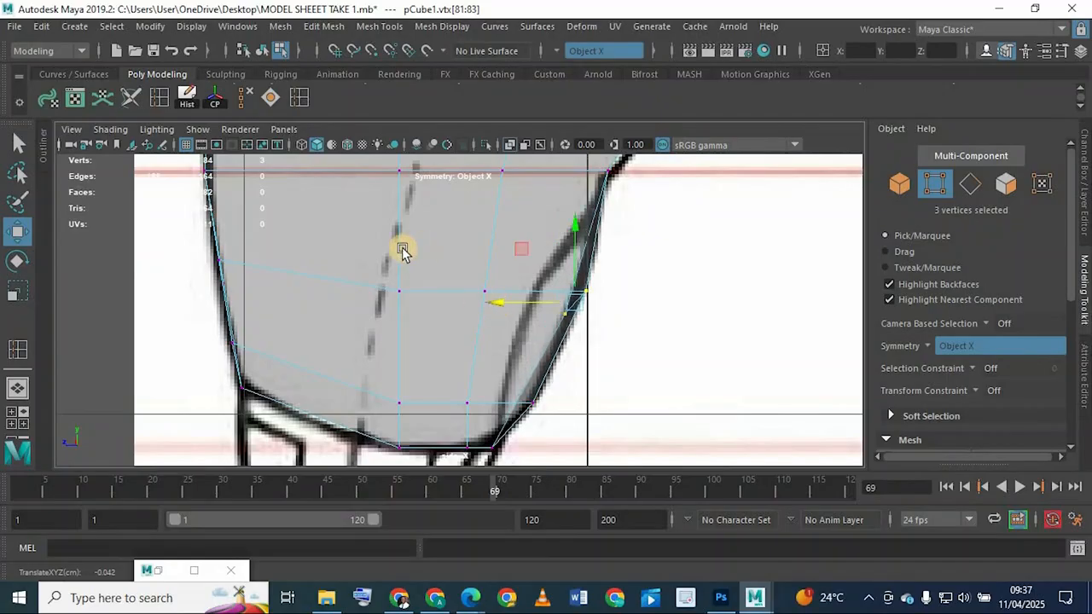
Step: Examine the torso's shape from several angles in perspective and compare its shoulder area with the front and side drawings
{"action": "key", "text": "a"}
{"action": "key", "text": "space"}
{"action": "key", "text": "space"}
{"action": "left_click_drag", "start_coordinate": [546, 340], "coordinate": [497, 330], "text": "alt"}
{"action": "key", "text": "space"}
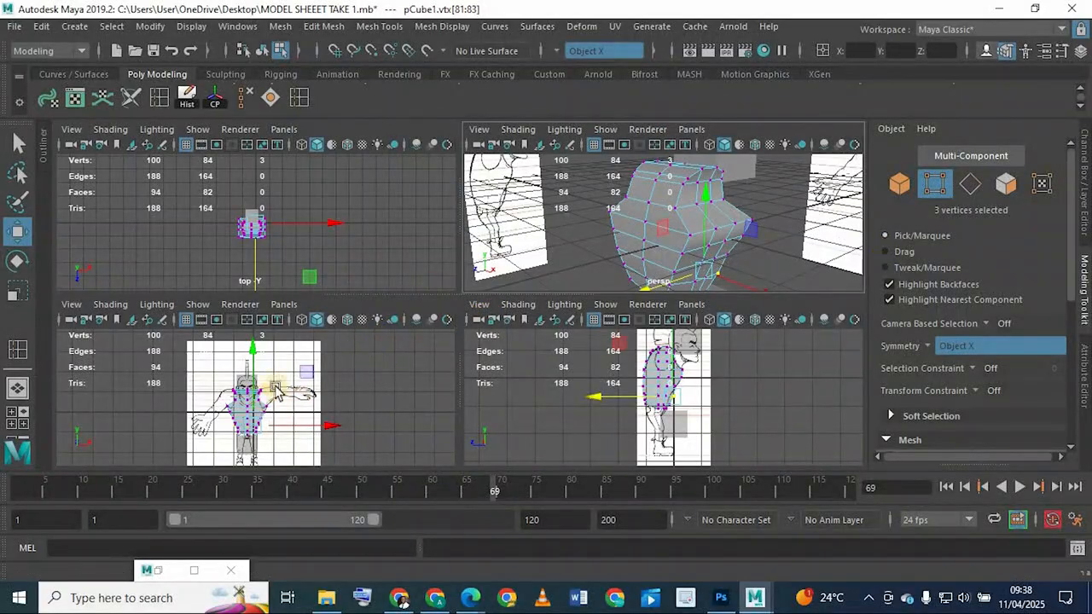
{"action": "key", "text": "space"}
{"action": "scroll", "coordinate": [466, 310], "scroll_direction": "up", "scroll_amount": 10}
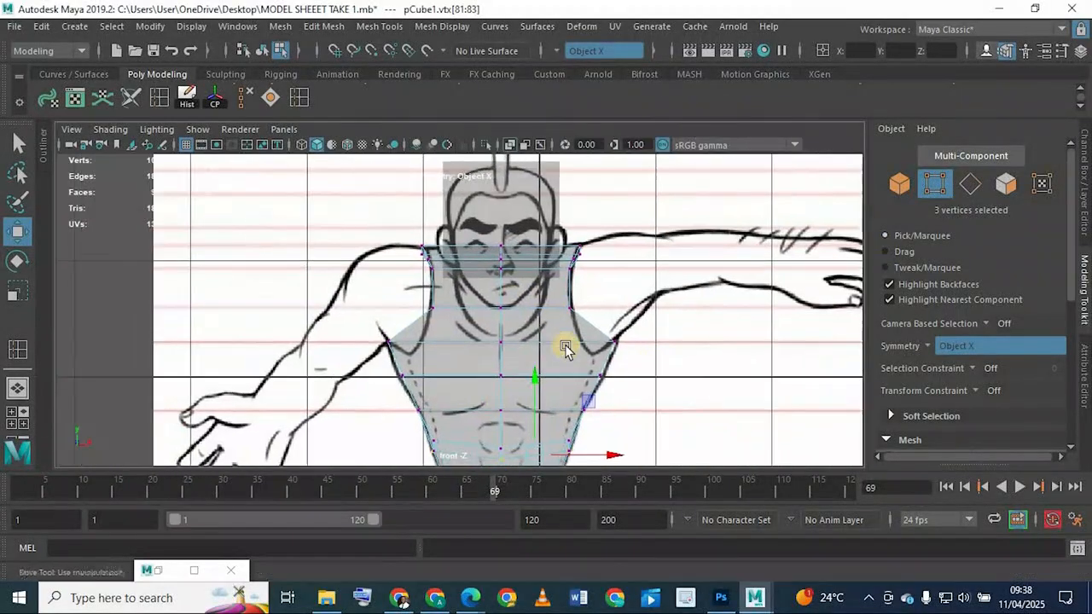
{"action": "scroll", "coordinate": [565, 348], "scroll_direction": "up", "scroll_amount": 3}
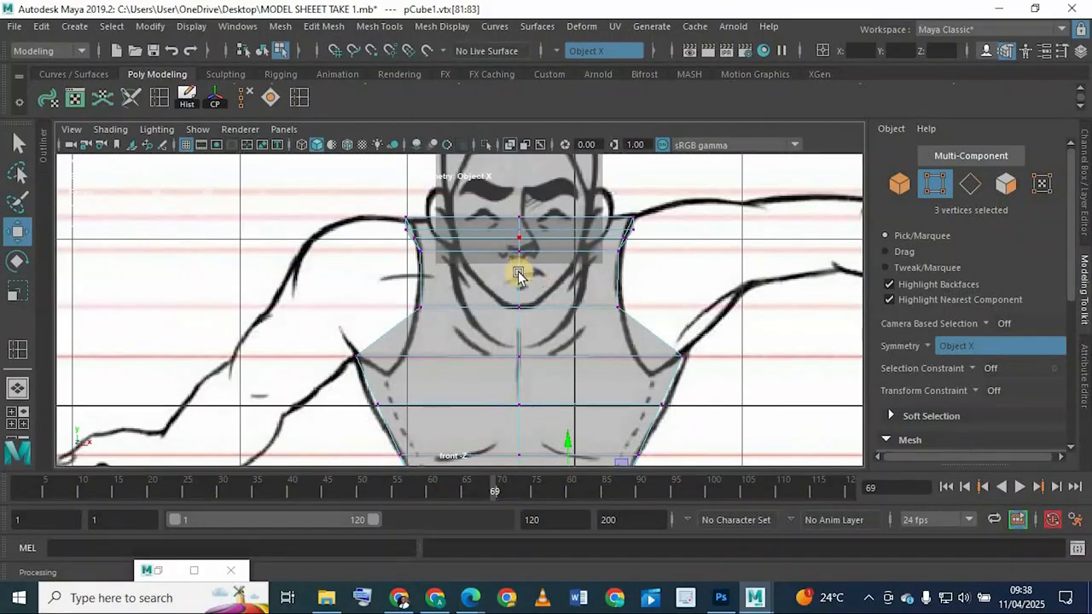
{"action": "key", "text": "space"}
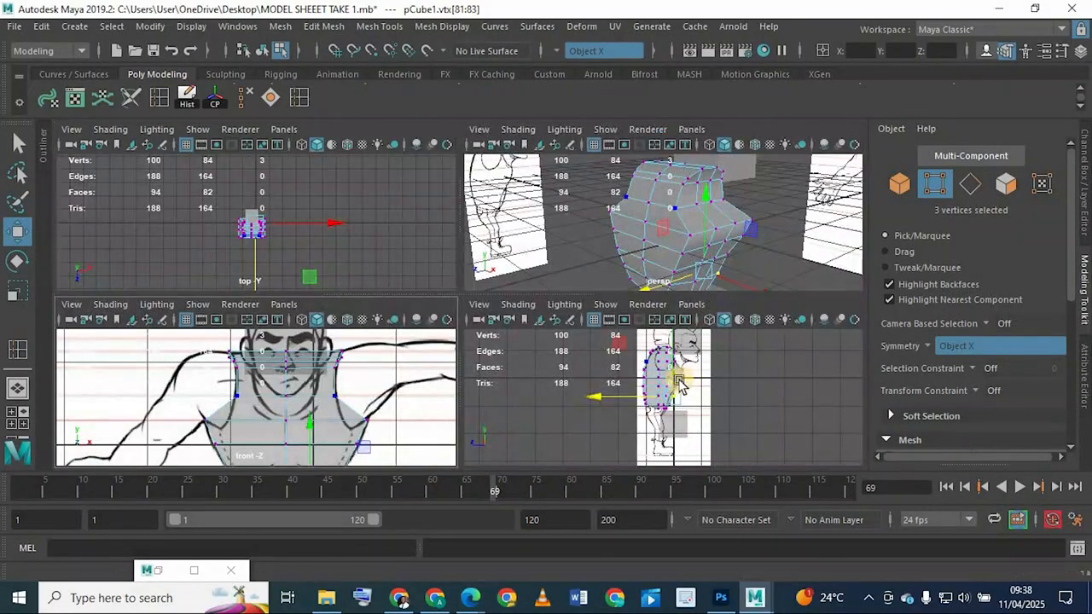
{"action": "key", "text": "space"}
{"action": "middle_click_drag", "start_coordinate": [616, 163], "coordinate": [624, 256], "text": "alt"}
{"action": "key", "text": "space"}
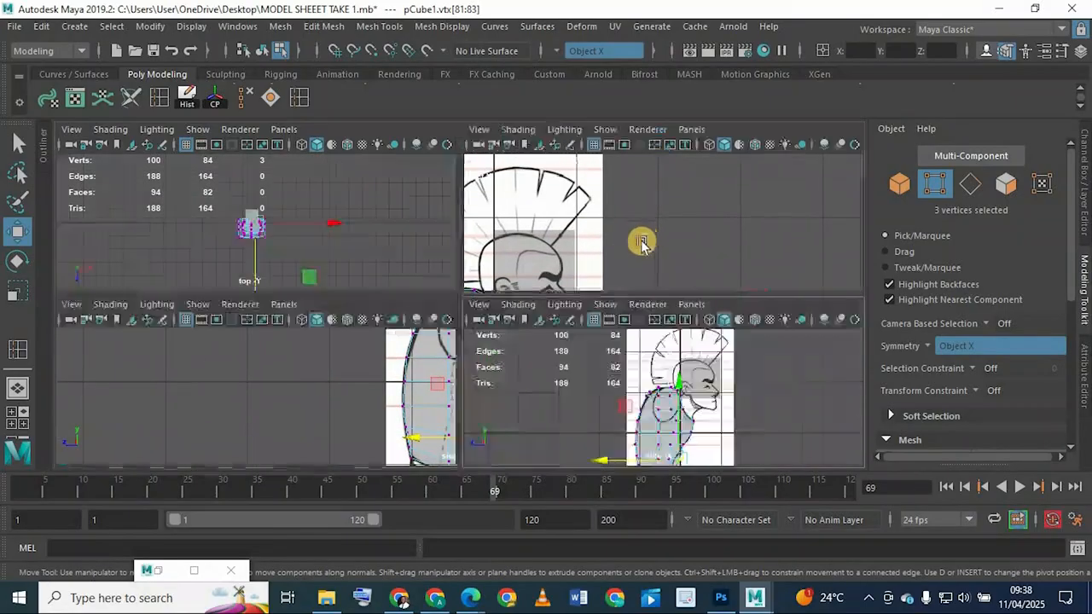
{"action": "key", "text": "space"}
{"action": "left_click_drag", "start_coordinate": [589, 308], "coordinate": [621, 346], "text": "alt"}
{"action": "left_click_drag", "start_coordinate": [539, 319], "coordinate": [627, 413], "text": "alt"}
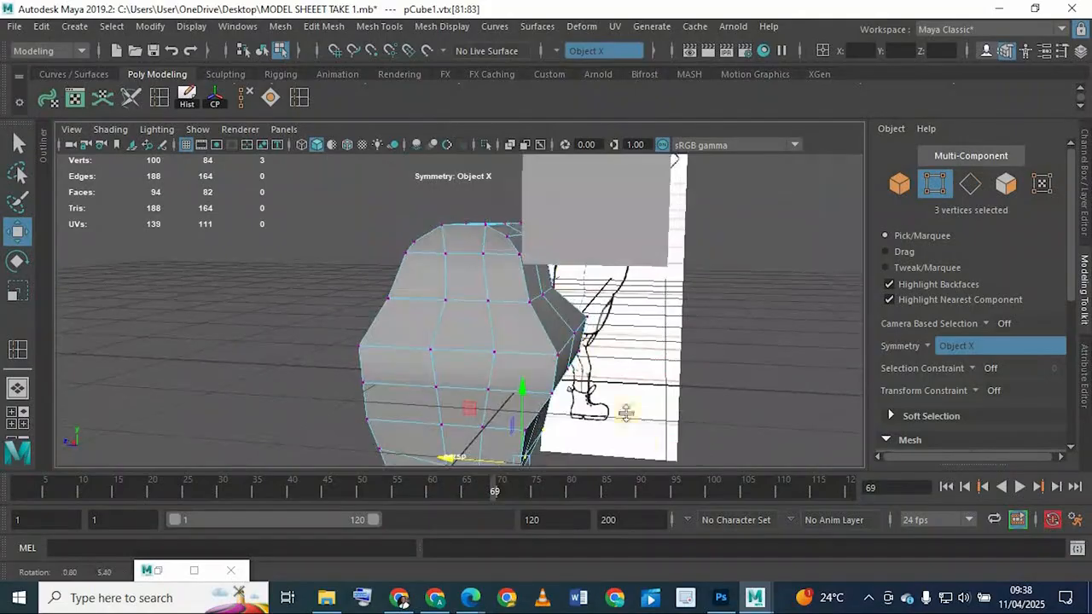
{"action": "key", "text": "space"}
{"action": "key", "text": "space"}
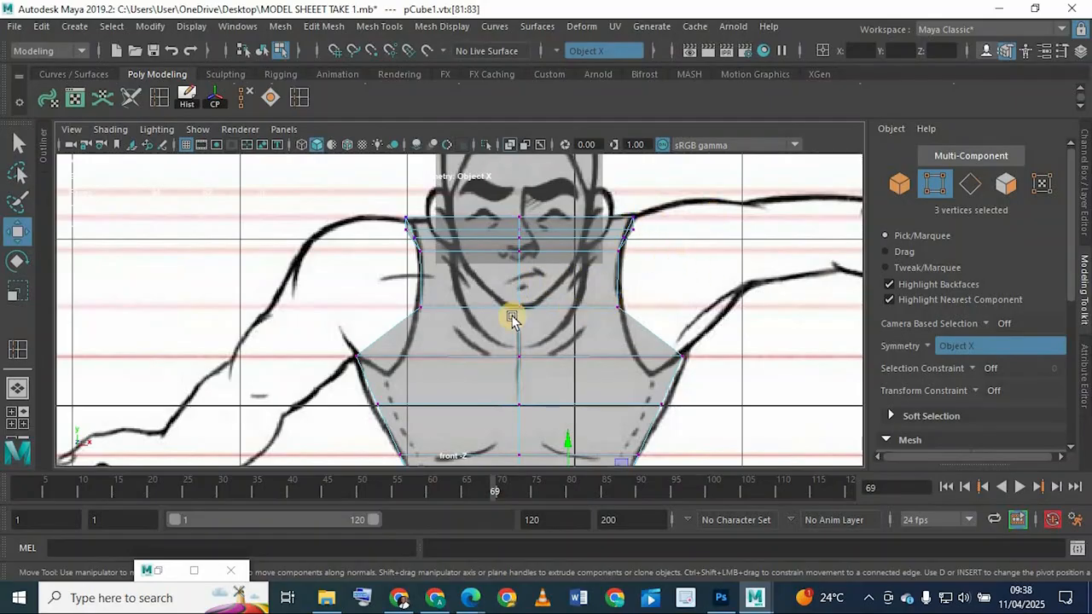
Step: Select the torso's upper side face at the shoulder, with Object X symmetry, as the base for the arm drawn in the front view
{"action": "middle_click_drag", "start_coordinate": [711, 268], "coordinate": [448, 307], "text": "alt"}
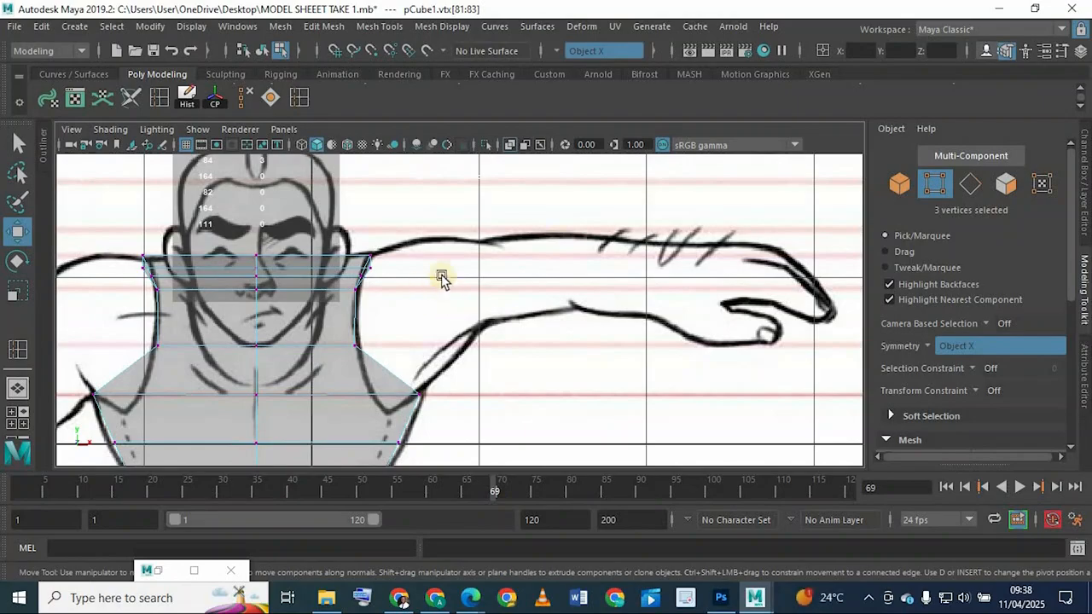
{"action": "key", "text": "space"}
{"action": "key", "text": "space"}
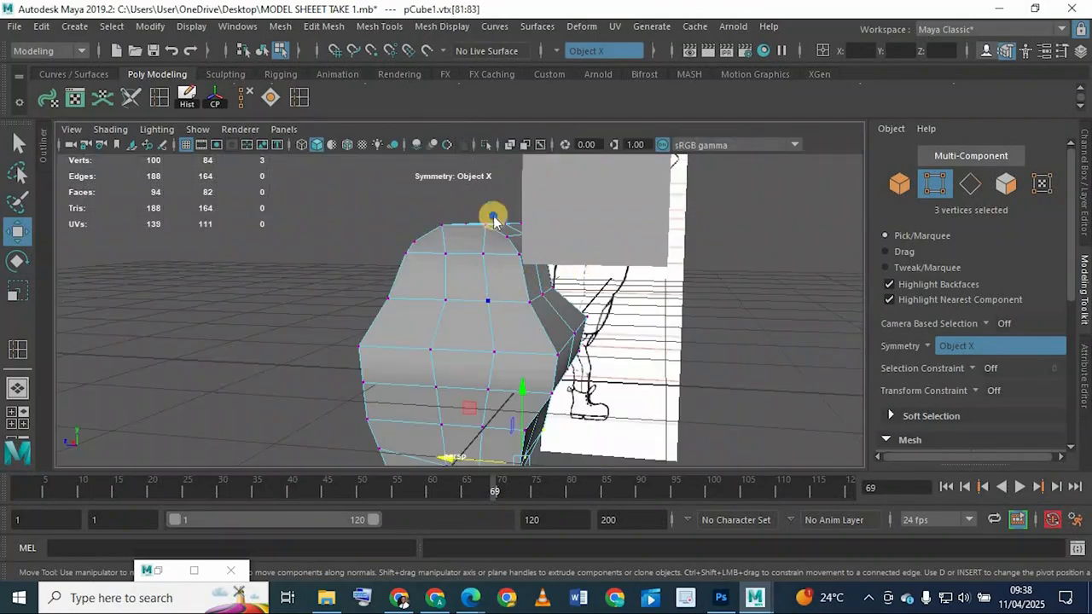
{"action": "right_click_drag", "start_coordinate": [494, 220], "coordinate": [480, 282]}
{"action": "left_click", "coordinate": [463, 266]}
{"action": "key", "text": "space"}
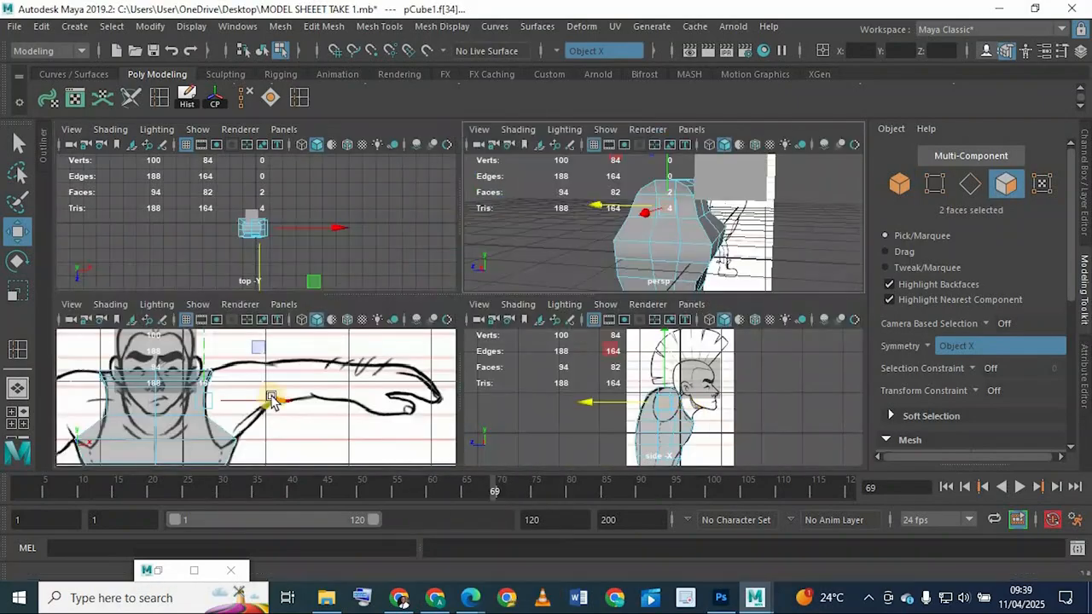
Step: Switch the torso mesh to edge selection and select the sloping edge below the shoulder in the front view
{"action": "key", "text": "space"}
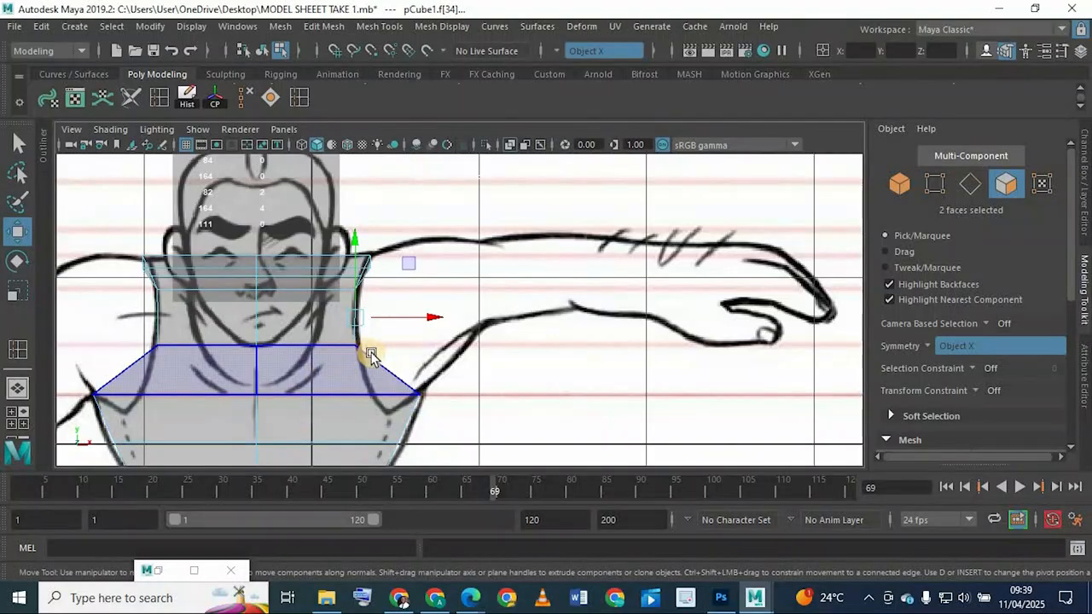
{"action": "right_click_drag", "start_coordinate": [370, 360], "coordinate": [386, 77]}
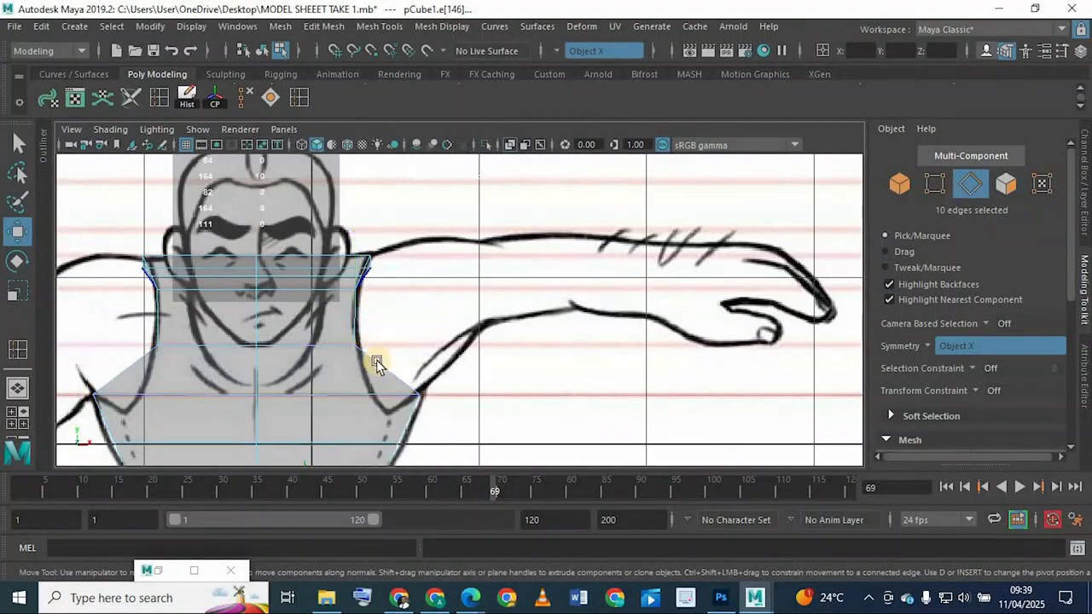
{"action": "left_click", "coordinate": [379, 363]}
{"action": "key", "text": "space"}
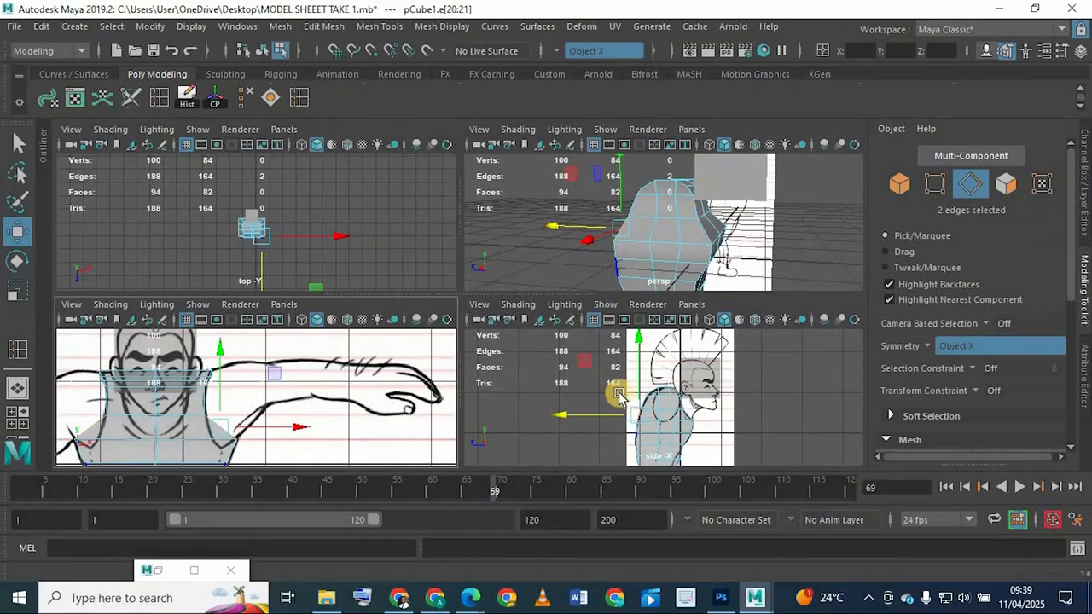
{"action": "key", "text": "space"}
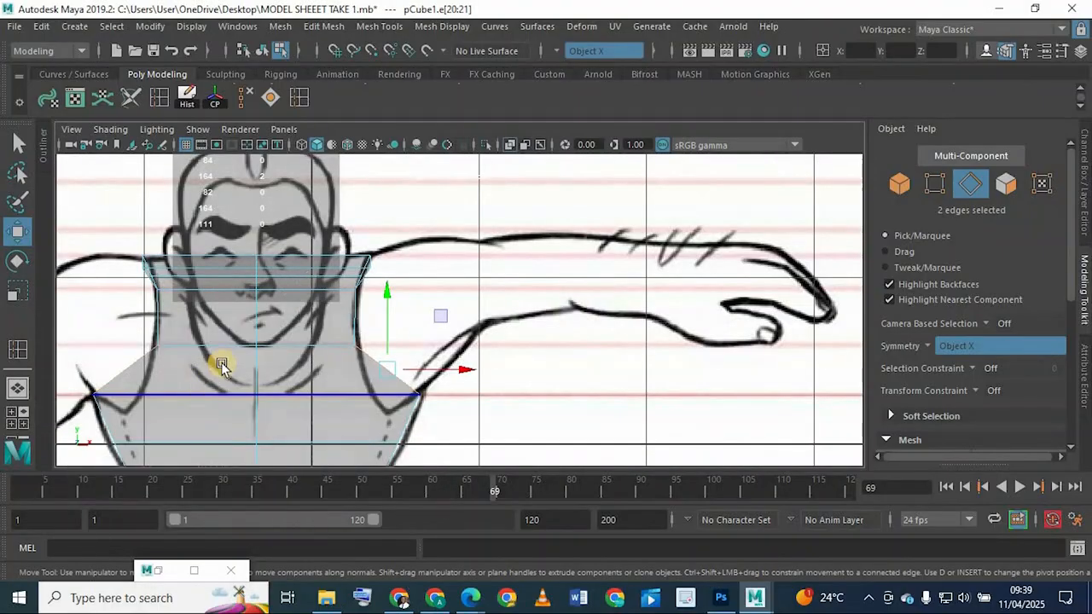
{"action": "key", "text": "space"}
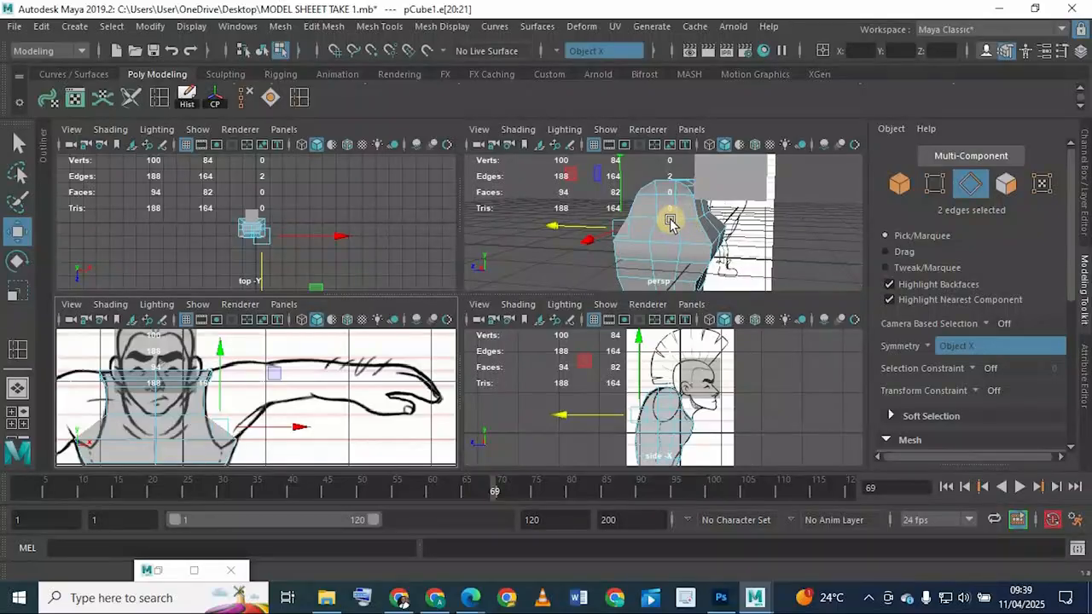
Step: Switch the torso mesh to face selection and select the top row of three faces on the shoulder side
{"action": "left_click_drag", "start_coordinate": [670, 222], "coordinate": [719, 237], "text": "alt"}
{"action": "key", "text": "space"}
{"action": "right_click", "coordinate": [544, 222]}
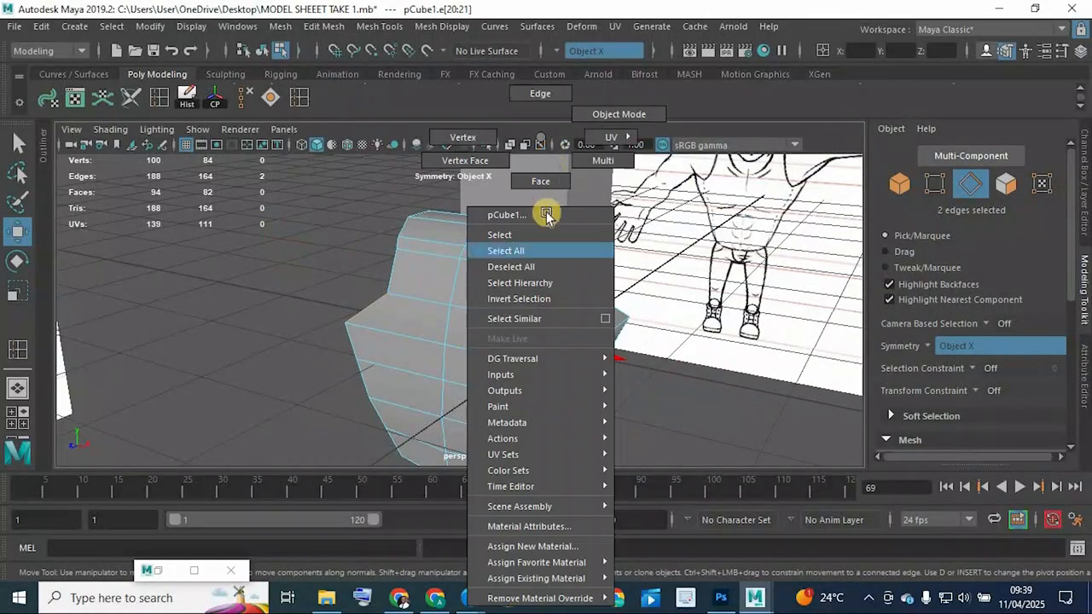
{"action": "right_click_drag", "start_coordinate": [547, 215], "coordinate": [541, 181]}
{"action": "left_click_drag", "start_coordinate": [432, 259], "coordinate": [516, 300], "text": "alt"}
{"action": "scroll", "coordinate": [515, 299], "scroll_direction": "up", "scroll_amount": 3}
{"action": "key", "text": "q"}
{"action": "left_click", "coordinate": [515, 298]}
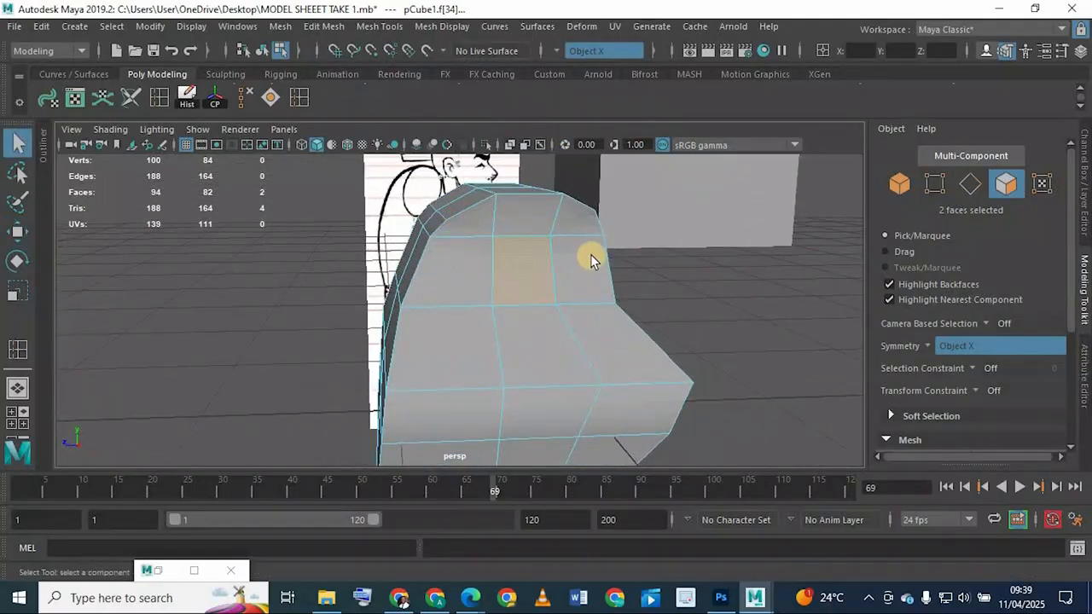
{"action": "left_click", "coordinate": [553, 241]}
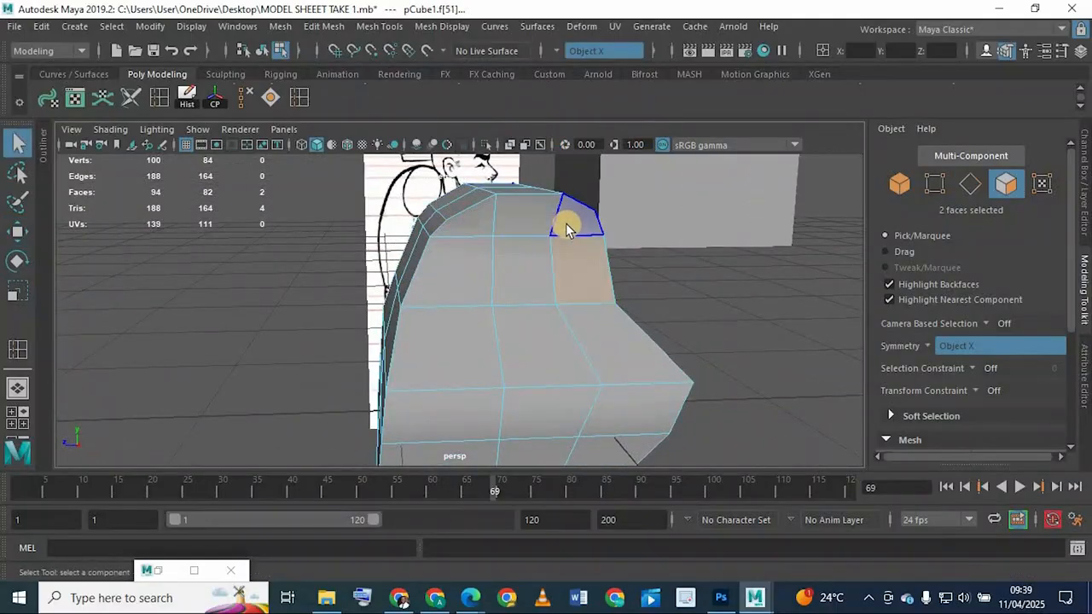
{"action": "left_click", "coordinate": [536, 230]}
{"action": "left_click", "coordinate": [469, 233], "text": "shift"}
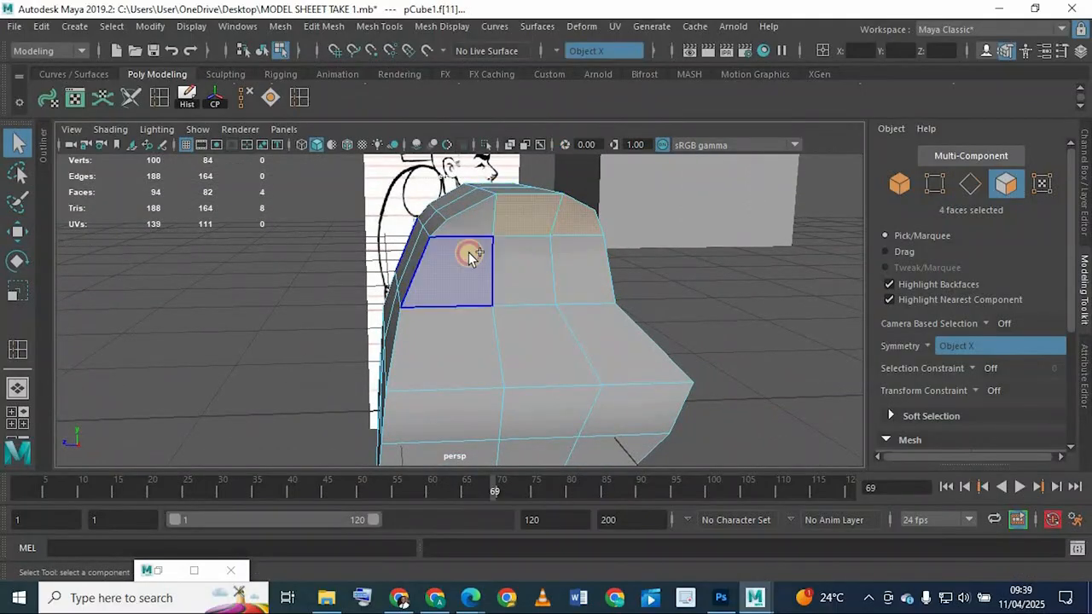
Step: Add the middle row of three side faces below the shoulder's top row to the selection
{"action": "left_click", "coordinate": [470, 256], "text": "shift"}
{"action": "left_click", "coordinate": [512, 278], "text": "shift"}
{"action": "left_click", "coordinate": [581, 280], "text": "shift"}
{"action": "left_click", "coordinate": [581, 271], "text": "shift"}
{"action": "left_click", "coordinate": [524, 277], "text": "shift"}
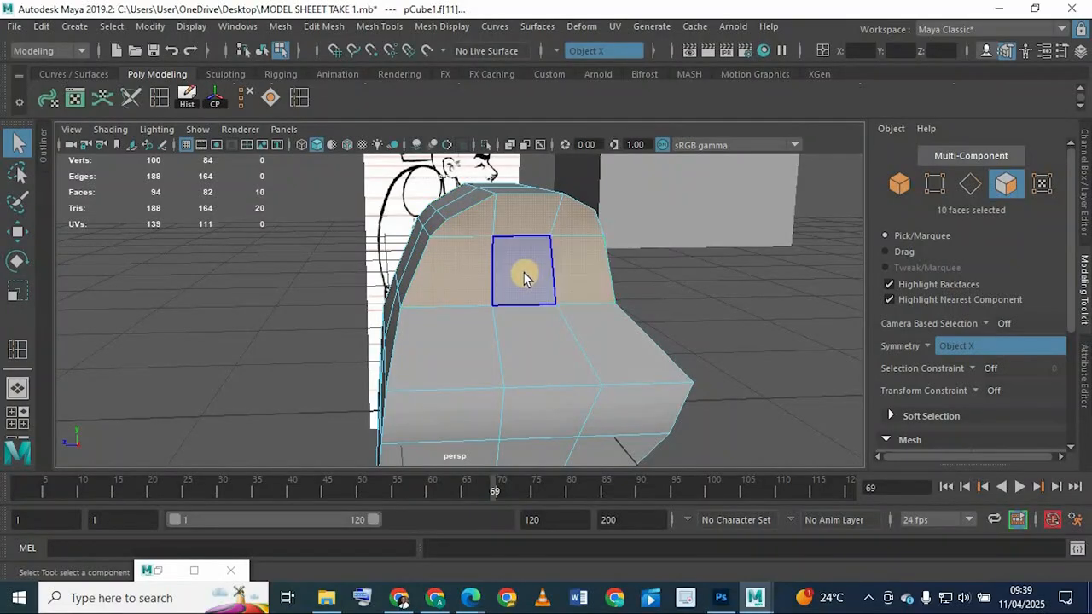
{"action": "left_click", "coordinate": [504, 290], "text": "shift"}
{"action": "key", "text": "space"}
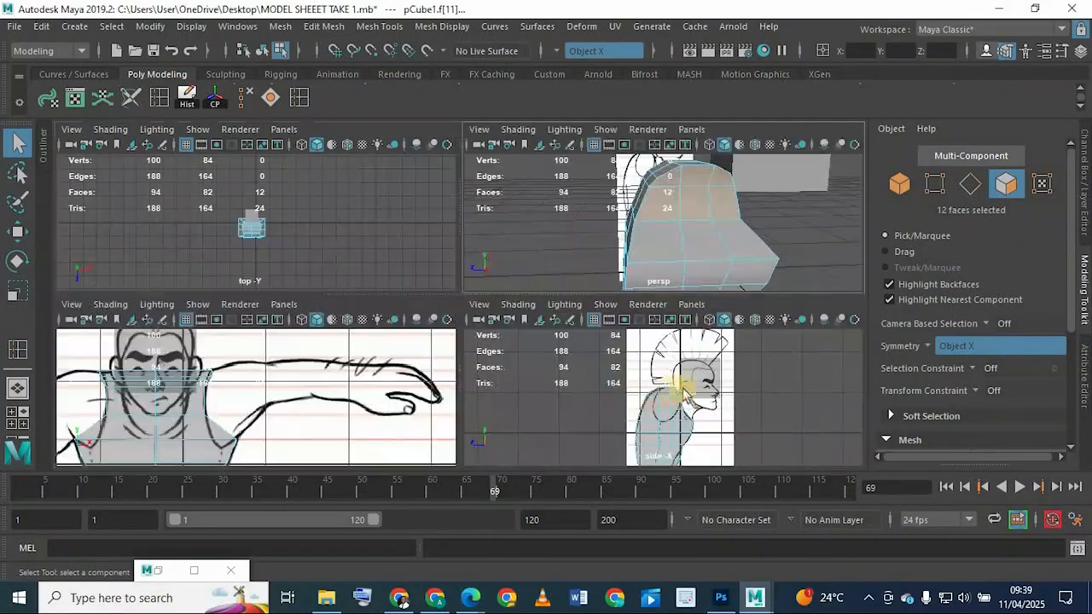
Step: Add the lower row of three sloping shoulder-side faces to the selection, using the perspective and side views
{"action": "left_click", "coordinate": [680, 243], "text": "shift"}
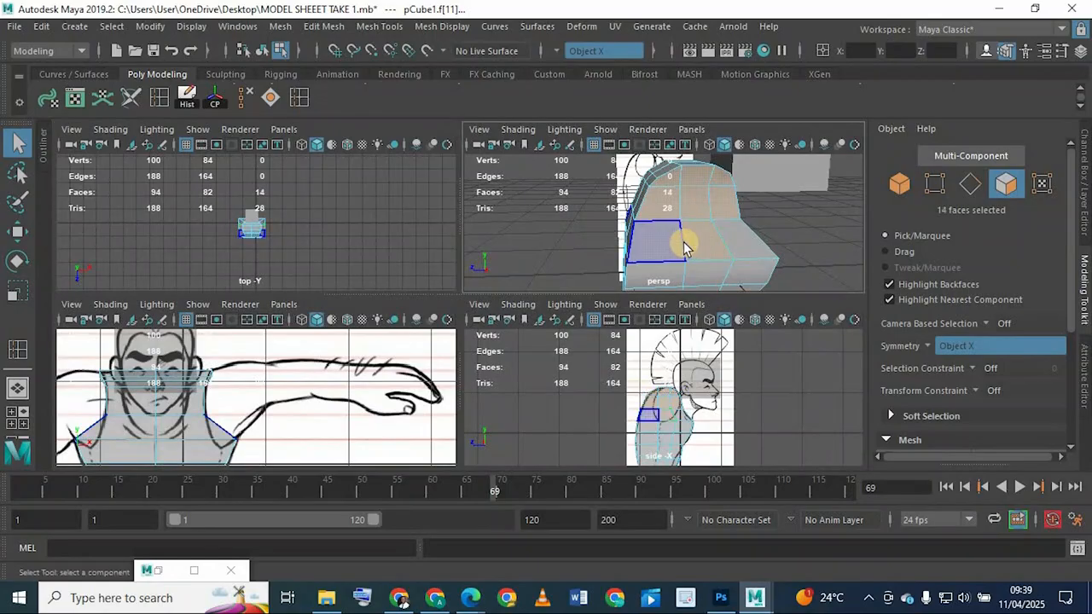
{"action": "scroll", "coordinate": [681, 247], "scroll_direction": "up", "scroll_amount": 5}
{"action": "scroll", "coordinate": [674, 241], "scroll_direction": "down", "scroll_amount": 2}
{"action": "left_click_drag", "start_coordinate": [626, 207], "coordinate": [645, 224], "text": "alt"}
{"action": "middle_click_drag", "start_coordinate": [645, 224], "coordinate": [609, 232], "text": "alt"}
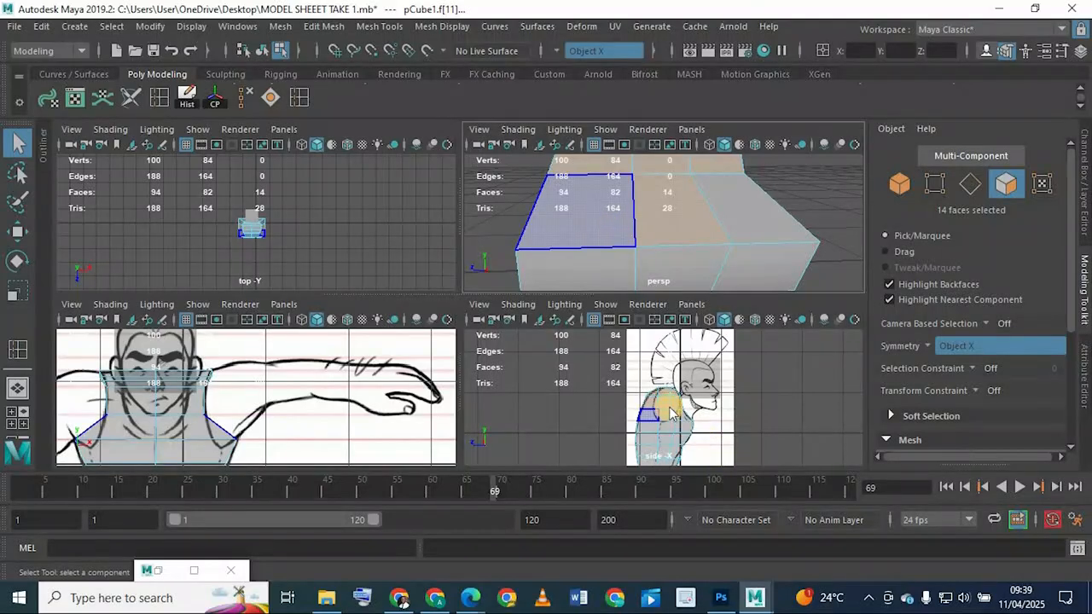
{"action": "key", "text": "space"}
{"action": "scroll", "coordinate": [537, 354], "scroll_direction": "up", "scroll_amount": 3}
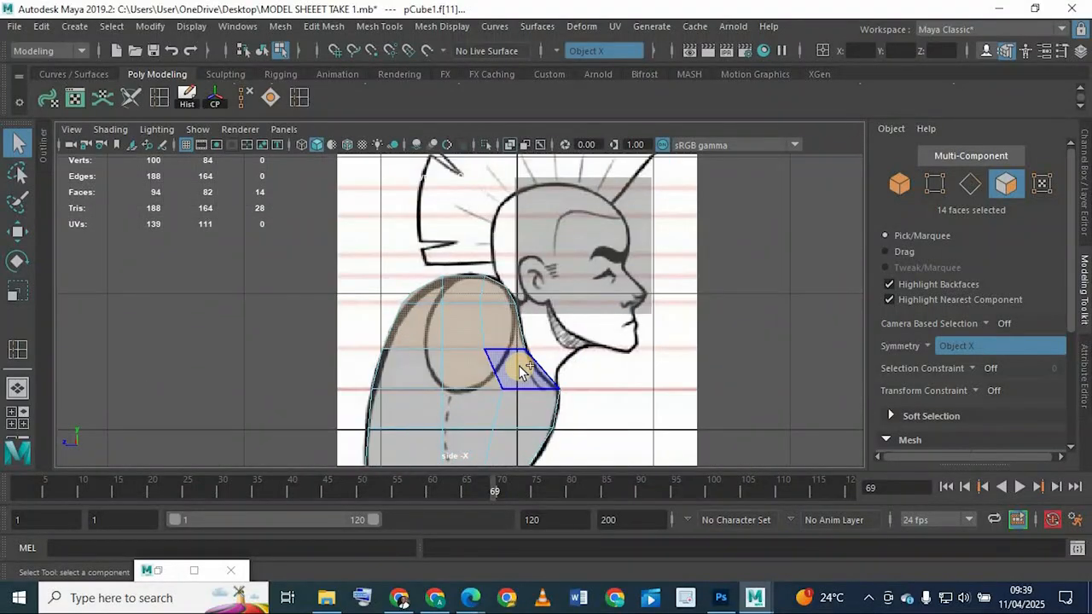
{"action": "left_click", "coordinate": [523, 369], "text": "shift"}
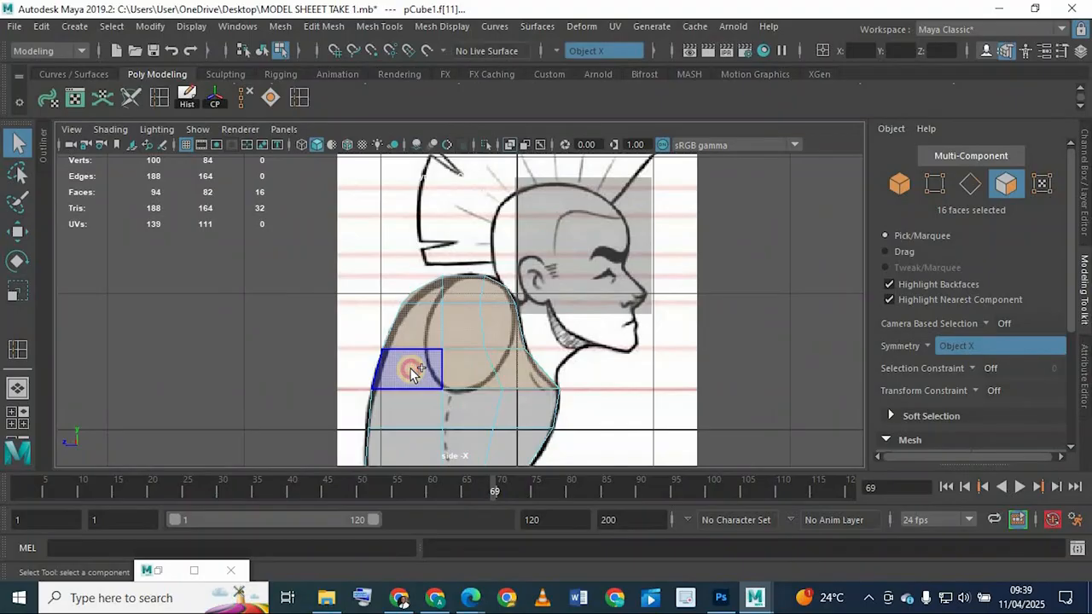
{"action": "left_click", "coordinate": [409, 370], "text": "shift"}
{"action": "scroll", "coordinate": [509, 355], "scroll_direction": "up", "scroll_amount": 2}
{"action": "key", "text": "space"}
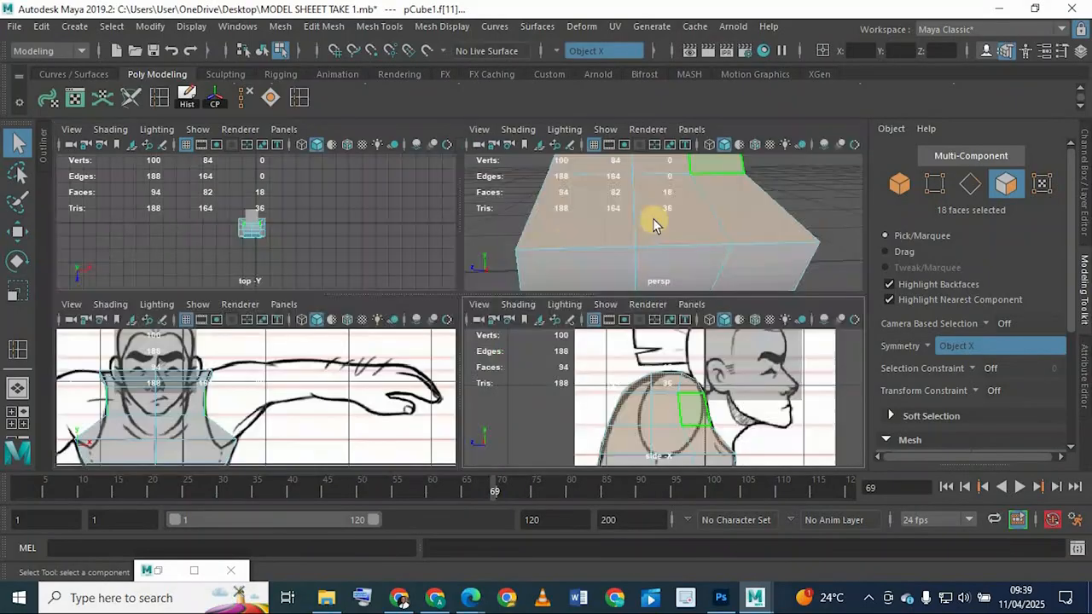
Step: Try extruding the selected shoulder faces and scaling them to about 0.91 in the side view, then undo the scaling
{"action": "key", "text": "space"}
{"action": "mouse_move", "coordinate": [685, 249]}
{"action": "left_mouse_down", "text": "alt"}
{"action": "mouse_move", "coordinate": [566, 277]}
{"action": "mouse_move", "coordinate": [675, 256]}
{"action": "mouse_move", "coordinate": [504, 264]}
{"action": "mouse_move", "coordinate": [479, 315]}
{"action": "left_mouse_up", "text": "alt"}
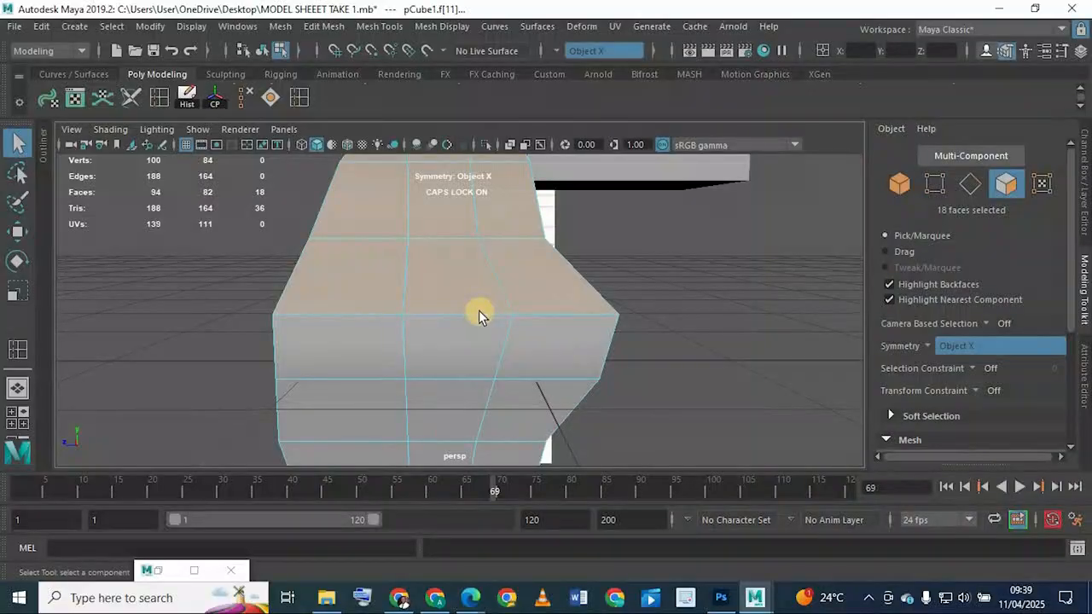
{"action": "mouse_move", "coordinate": [409, 344]}
{"action": "left_mouse_down", "text": "alt"}
{"action": "mouse_move", "coordinate": [481, 342]}
{"action": "mouse_move", "coordinate": [692, 432]}
{"action": "left_mouse_up", "text": "alt"}
{"action": "key", "text": "space"}
{"action": "key", "text": "space"}
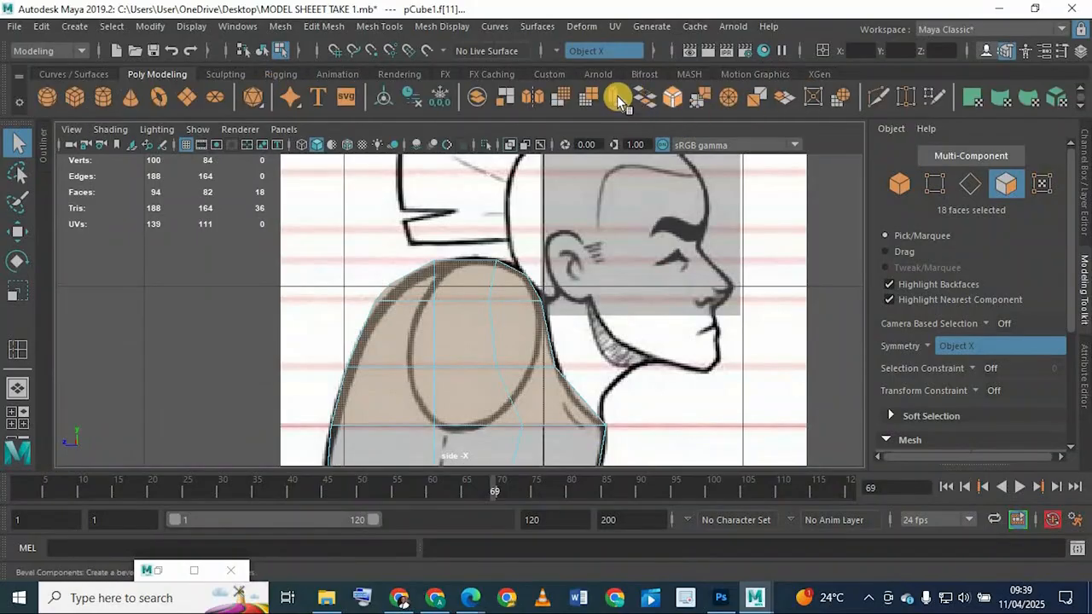
{"action": "key", "text": "ctrl+e"}
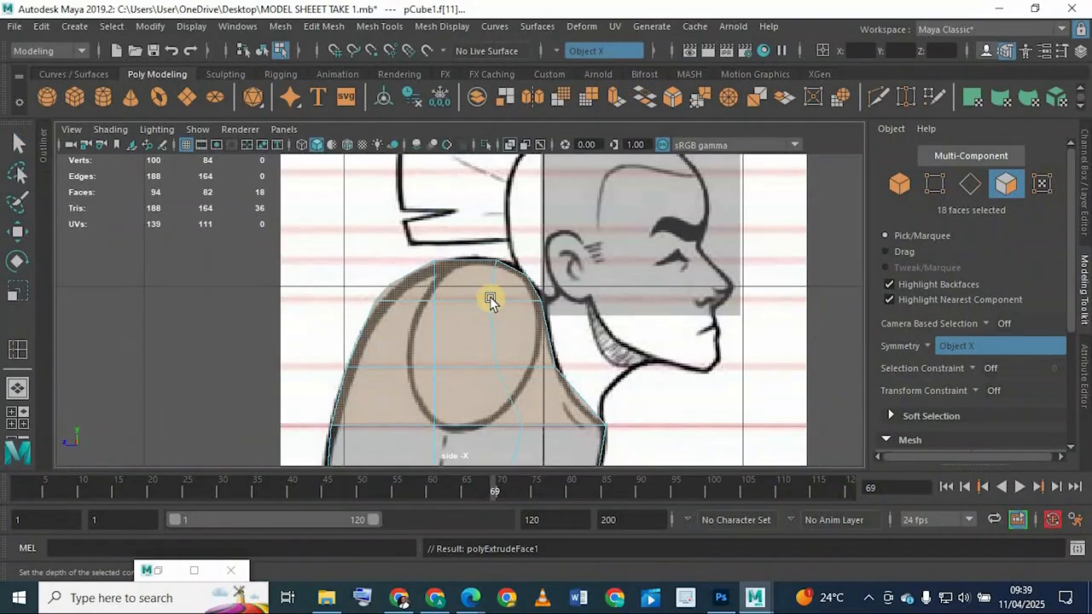
{"action": "key", "text": "r"}
{"action": "scroll", "coordinate": [487, 287], "scroll_direction": "down", "scroll_amount": 3}
{"action": "scroll", "coordinate": [464, 334], "scroll_direction": "up", "scroll_amount": 4}
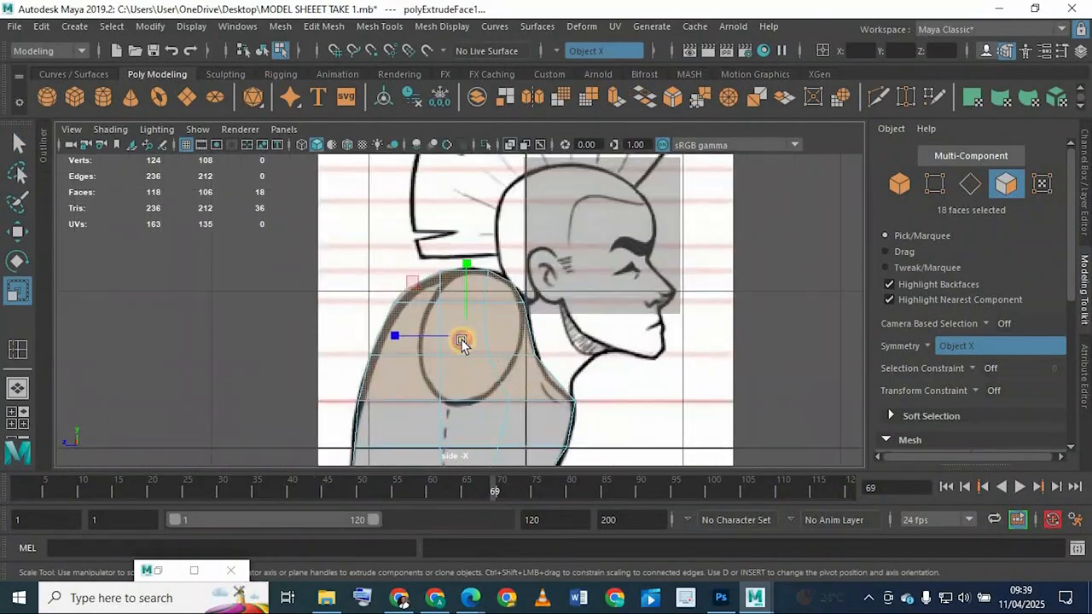
{"action": "left_click_drag", "start_coordinate": [462, 342], "coordinate": [455, 341]}
{"action": "key", "text": "ctrl+z"}
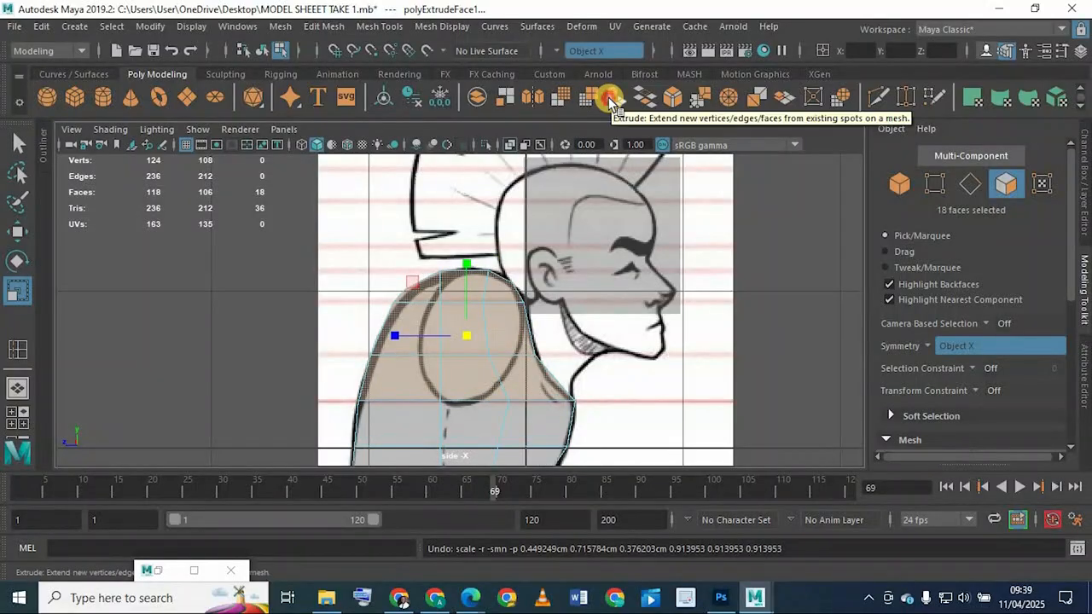
Step: Extrude the selected shoulder faces again and scale them inward to about 0.54 towards the drawn shoulder oval
{"action": "left_click", "coordinate": [609, 101]}
{"action": "key", "text": "r"}
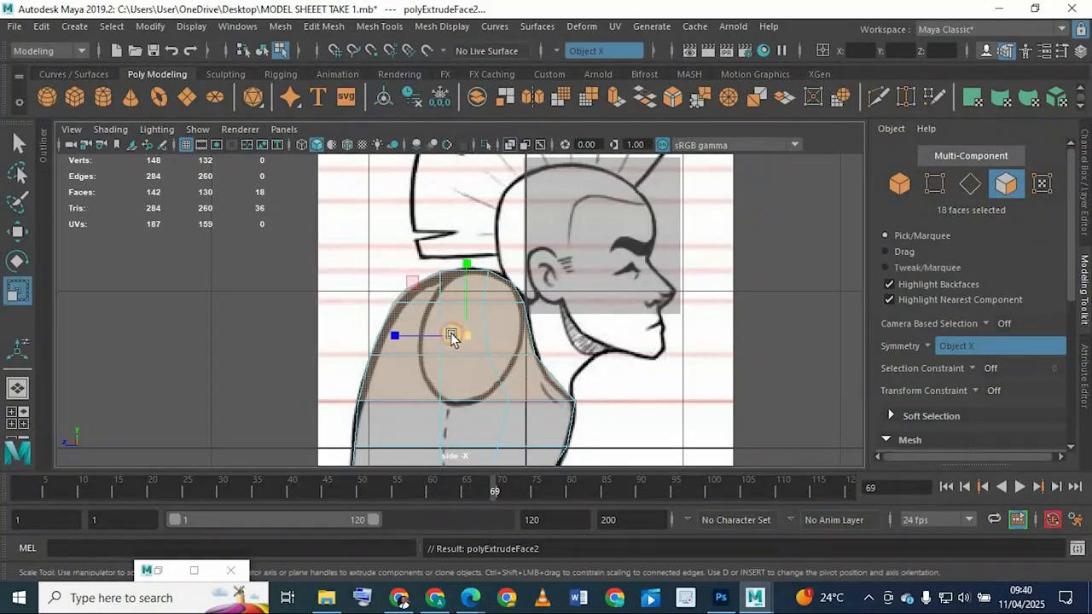
{"action": "left_click_drag", "start_coordinate": [453, 333], "coordinate": [407, 318]}
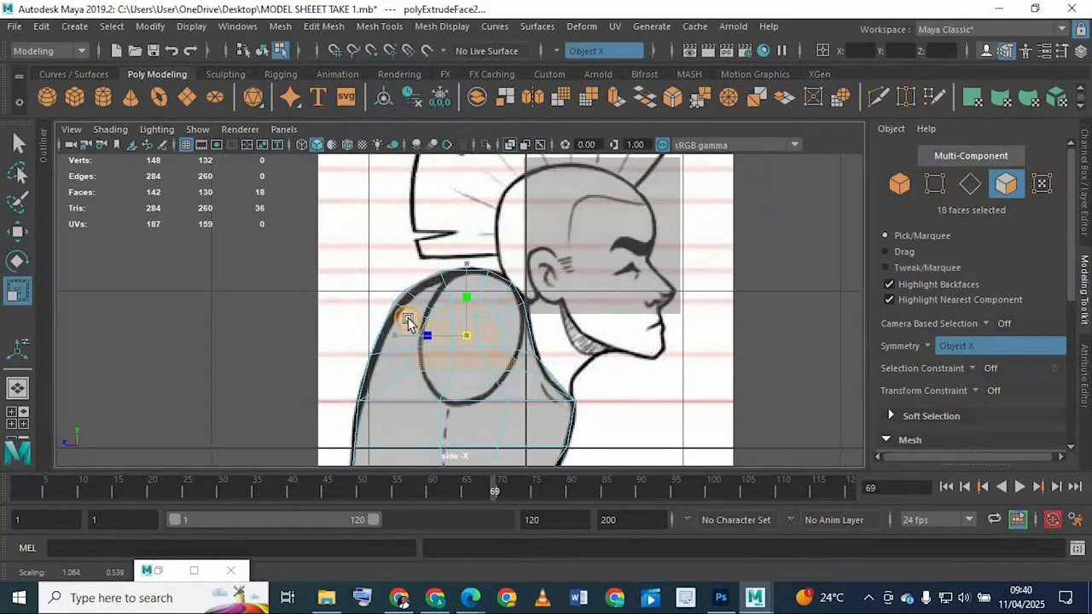
{"action": "scroll", "coordinate": [485, 342], "scroll_direction": "up", "scroll_amount": 2}
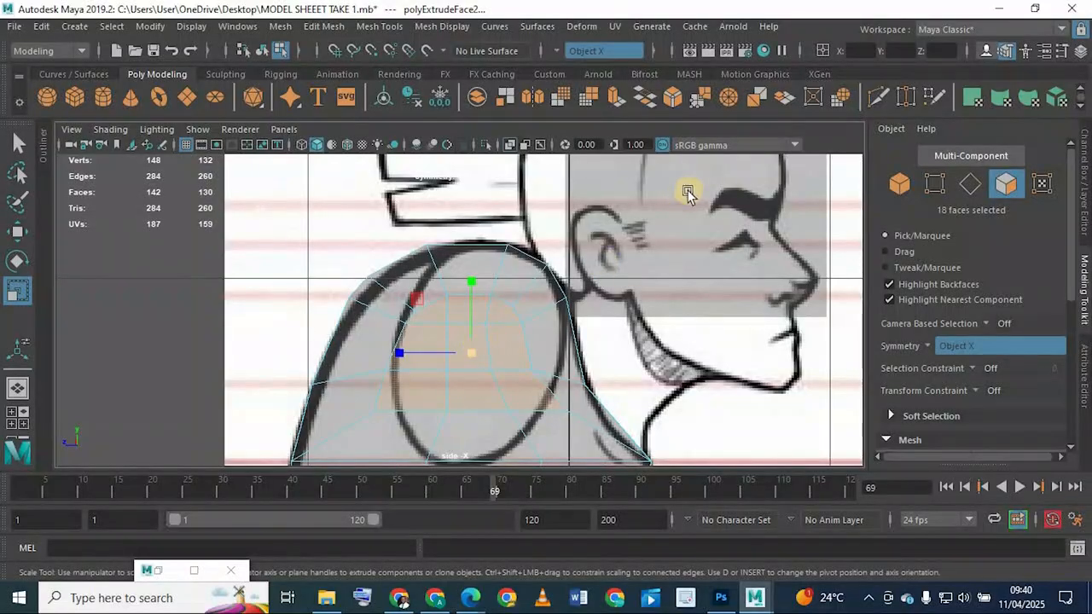
Step: Examine the scaled shoulder faces in perspective and compare them with the drawn shoulder oval in the side view
{"action": "key", "text": "space"}
{"action": "key", "text": "space"}
{"action": "left_click_drag", "start_coordinate": [515, 264], "coordinate": [591, 262], "text": "alt"}
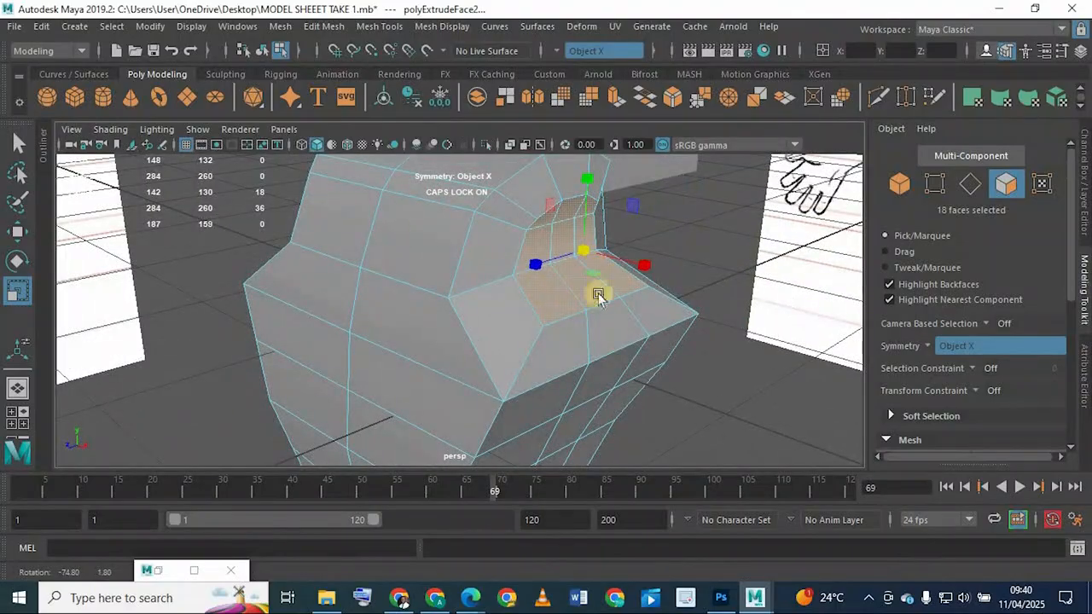
{"action": "key", "text": "space"}
{"action": "key", "text": "space"}
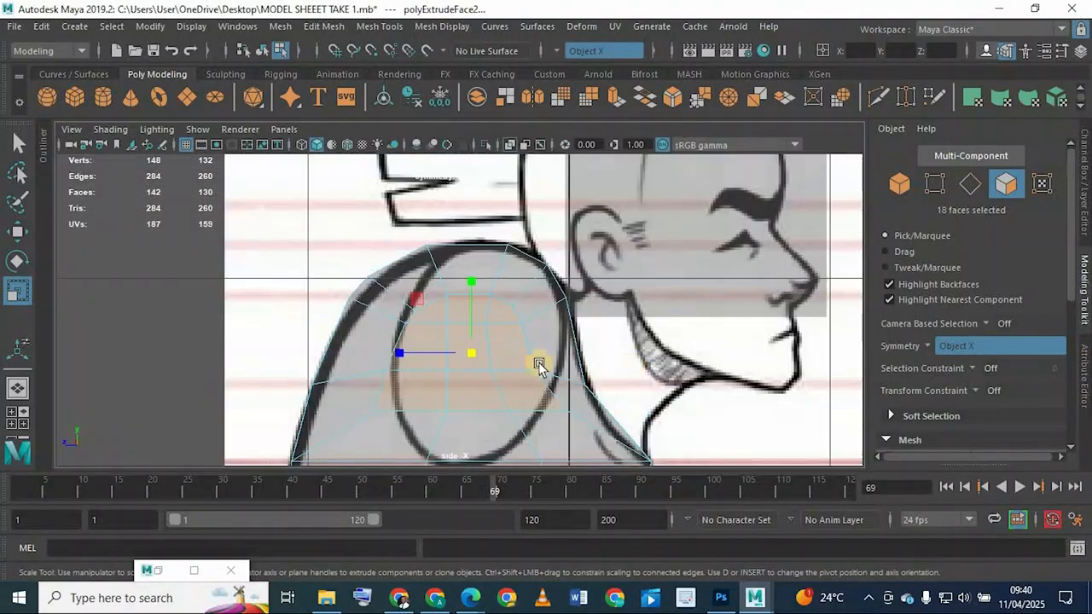
{"action": "middle_click_drag", "start_coordinate": [504, 325], "coordinate": [505, 307], "text": "alt"}
{"action": "right_click_drag", "start_coordinate": [504, 308], "coordinate": [507, 338], "text": "alt"}
{"action": "middle_click_drag", "start_coordinate": [590, 277], "coordinate": [597, 318], "text": "alt"}
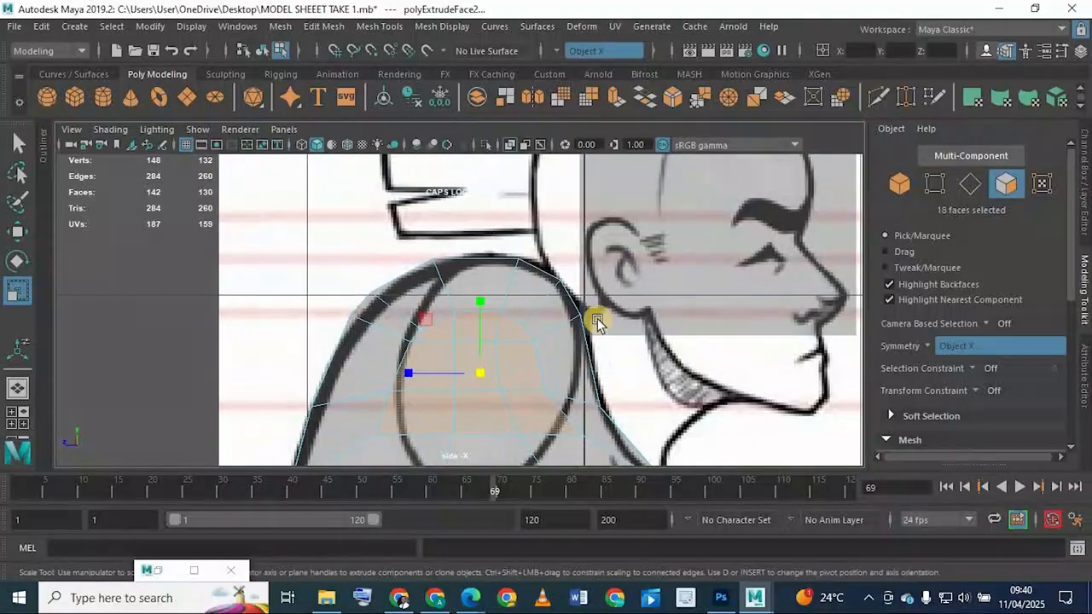
{"action": "right_click_drag", "start_coordinate": [598, 318], "coordinate": [576, 335], "text": "alt"}
{"action": "middle_click_drag", "start_coordinate": [577, 335], "coordinate": [575, 306], "text": "alt"}
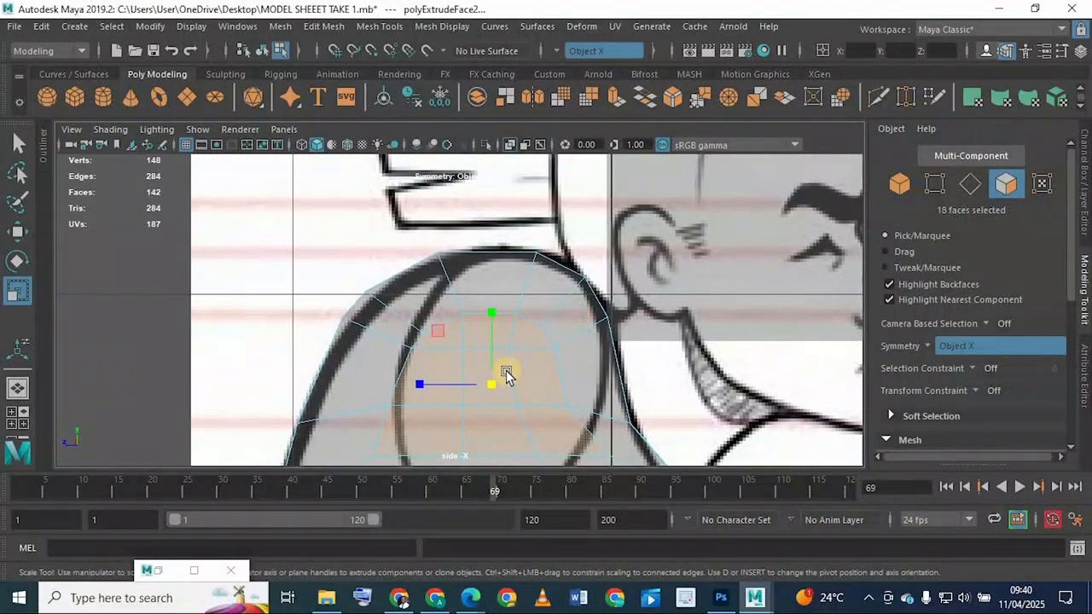
{"action": "left_click_drag", "start_coordinate": [479, 385], "coordinate": [481, 386]}
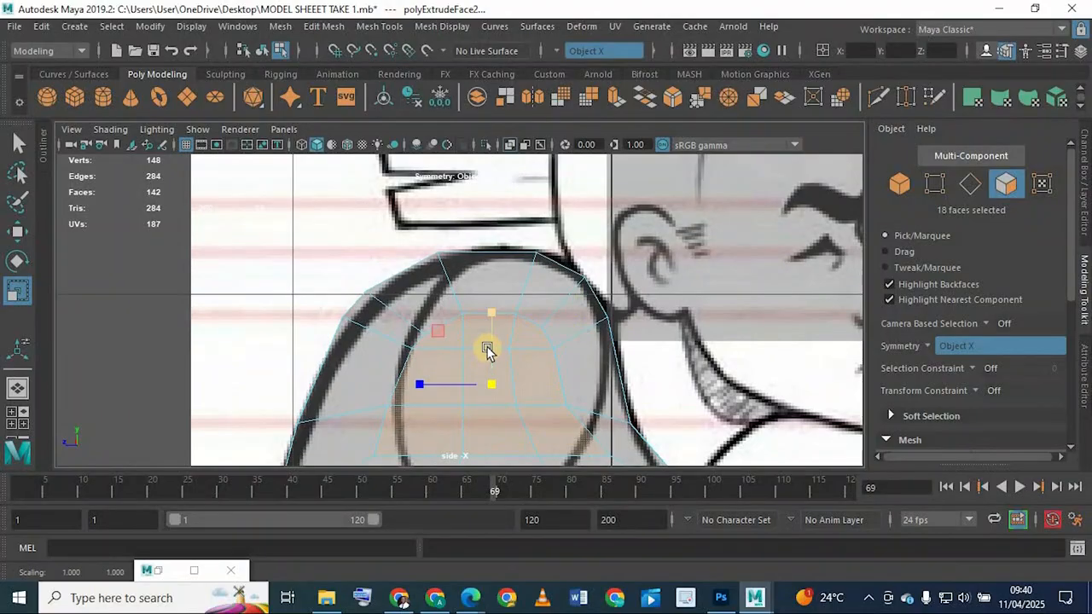
Step: Undo the shoulder scaling, the extrusions and the selection of the middle and lower face rows
{"action": "middle_click_drag", "start_coordinate": [488, 349], "coordinate": [495, 246], "text": "alt"}
{"action": "key", "text": "ctrl+z"}
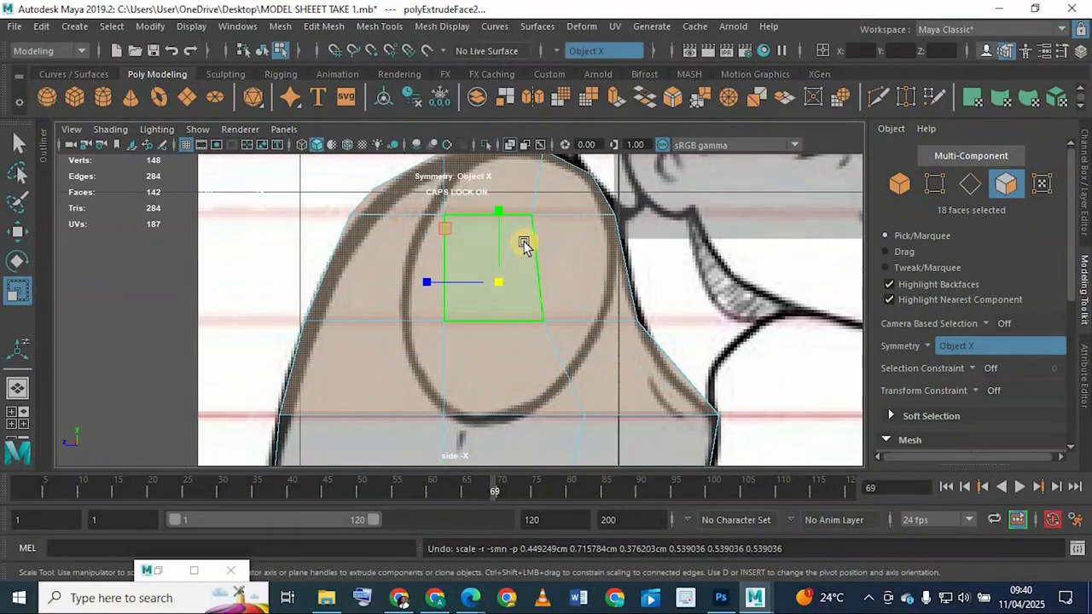
{"action": "key", "text": "Delete"}
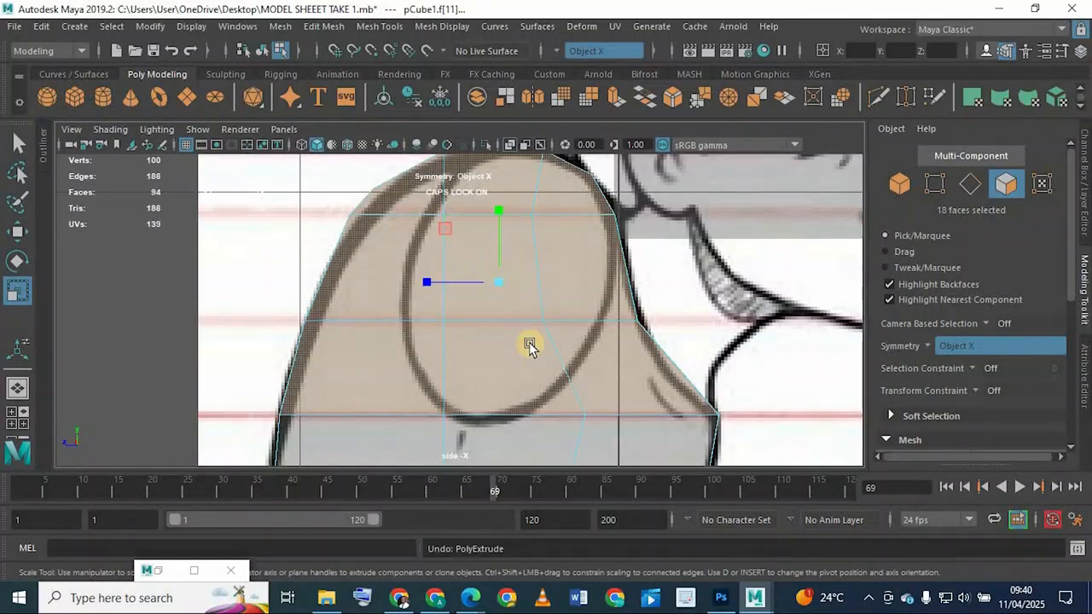
{"action": "left_click", "coordinate": [548, 365], "text": "shift"}
{"action": "left_click", "coordinate": [512, 366], "text": "shift"}
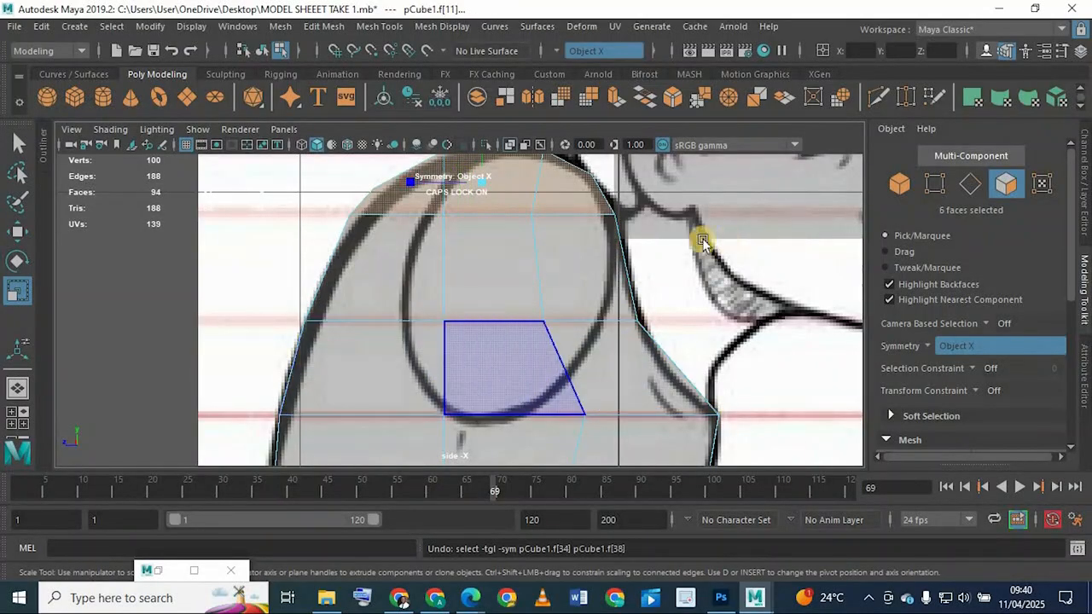
Step: Select a single end face in the shoulder's upper row and check its position in the side view
{"action": "key", "text": "space"}
{"action": "key", "text": "space"}
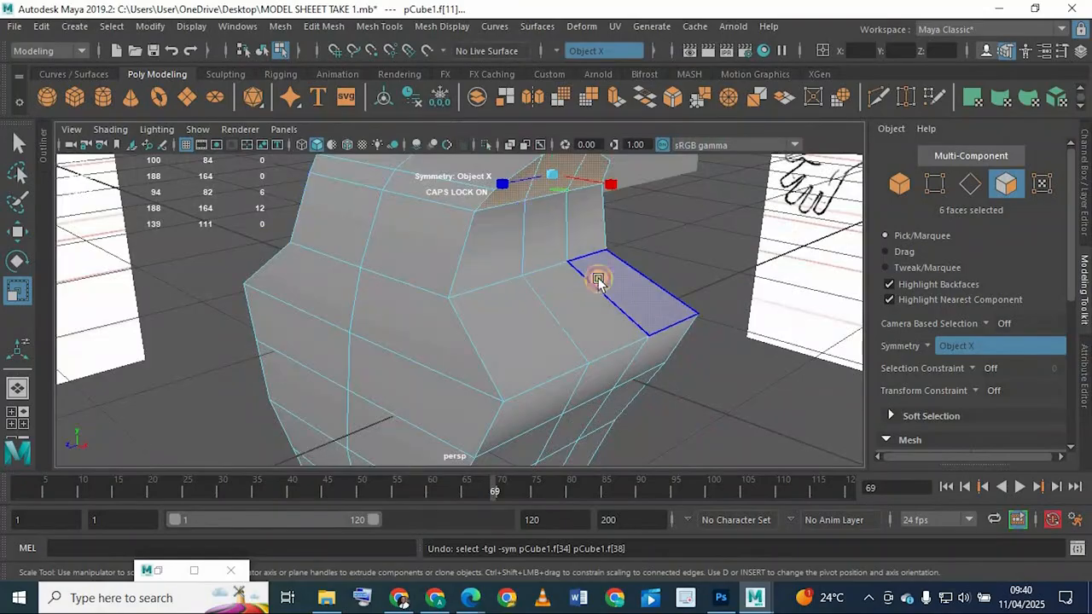
{"action": "left_click_drag", "start_coordinate": [597, 275], "coordinate": [864, 290], "text": "alt"}
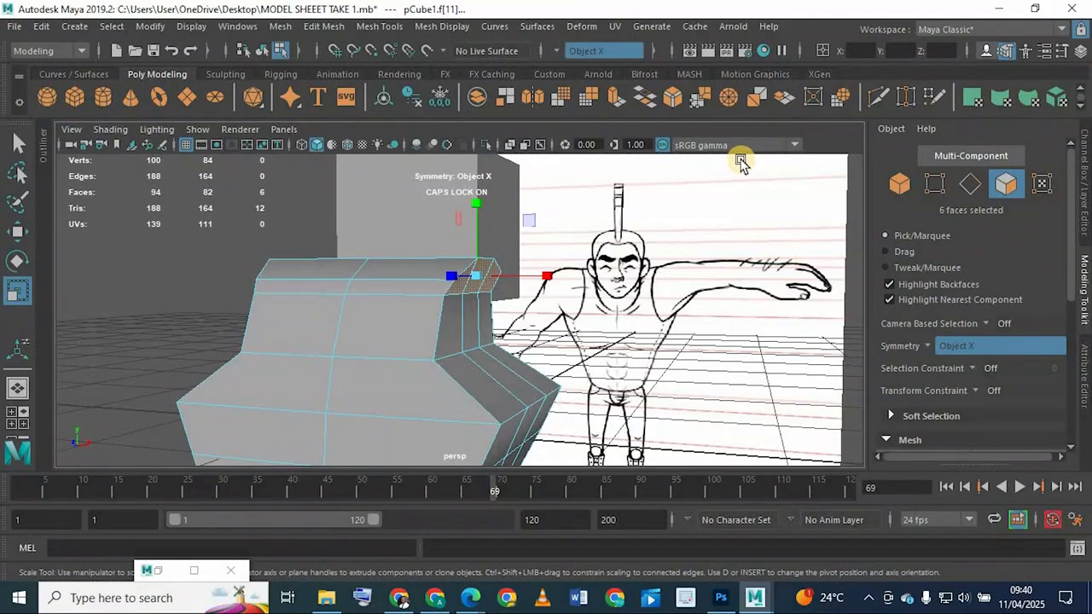
{"action": "scroll", "coordinate": [459, 273], "scroll_direction": "up", "scroll_amount": 3}
{"action": "left_click", "coordinate": [461, 275]}
{"action": "left_click_drag", "start_coordinate": [481, 310], "coordinate": [511, 297], "text": "alt"}
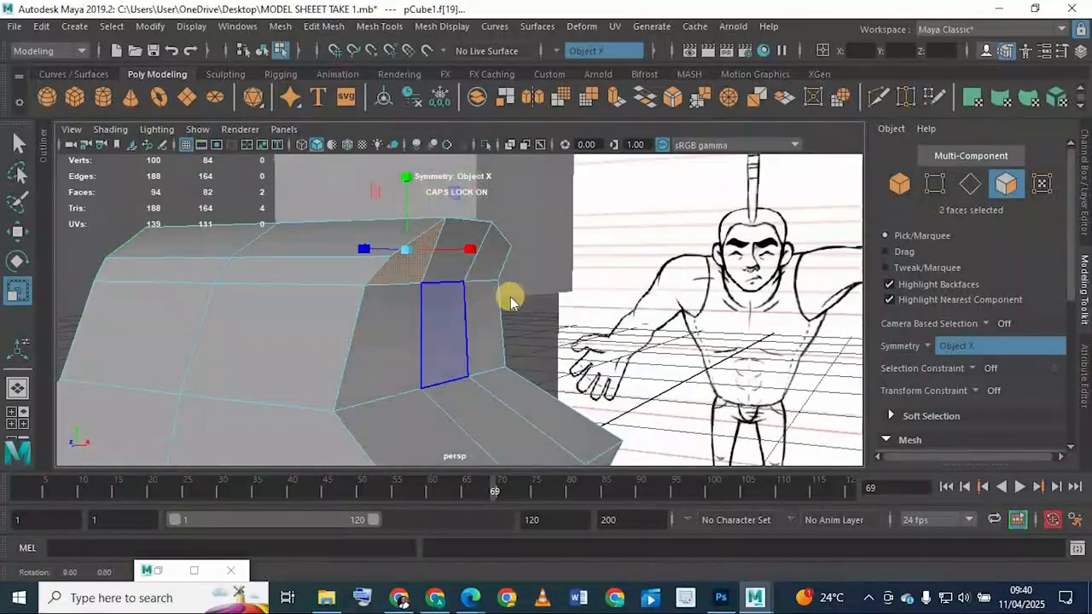
{"action": "key", "text": "space"}
{"action": "key", "text": "space"}
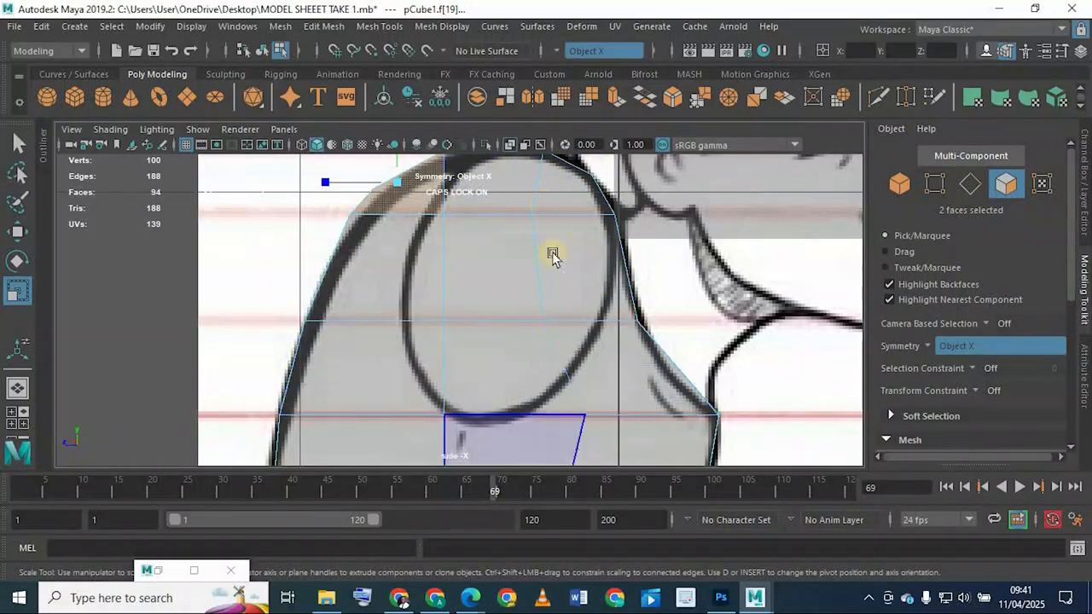
{"action": "key", "text": "space"}
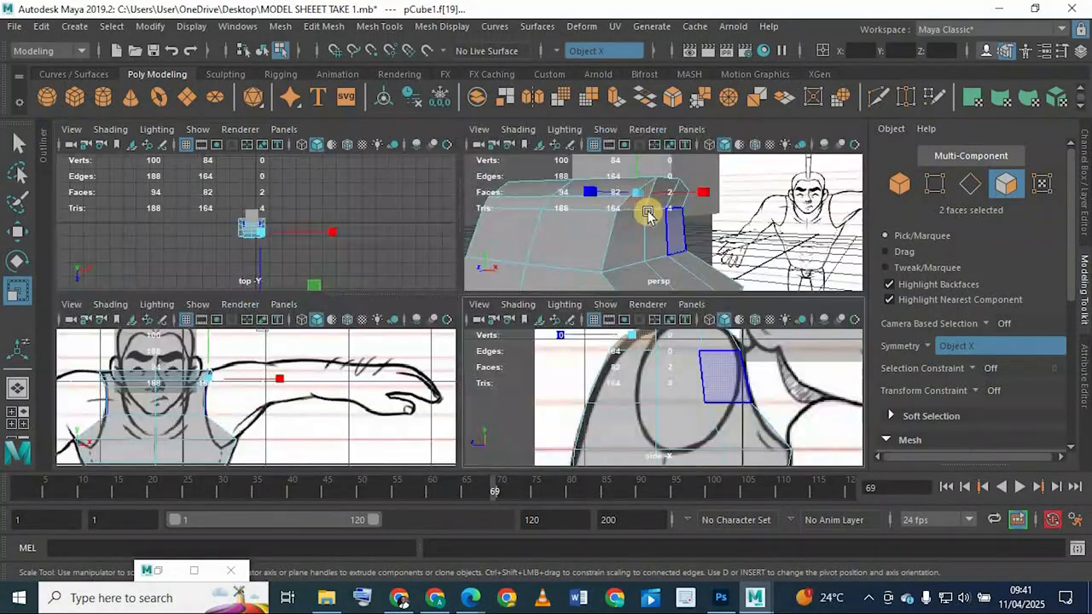
{"action": "key", "text": "space"}
Step: Select all the shoulder's side faces in the upper, middle and lower rows, mirrored across Object X symmetry
{"action": "left_click_drag", "start_coordinate": [446, 316], "coordinate": [341, 273], "text": "alt"}
{"action": "left_click", "coordinate": [341, 273]}
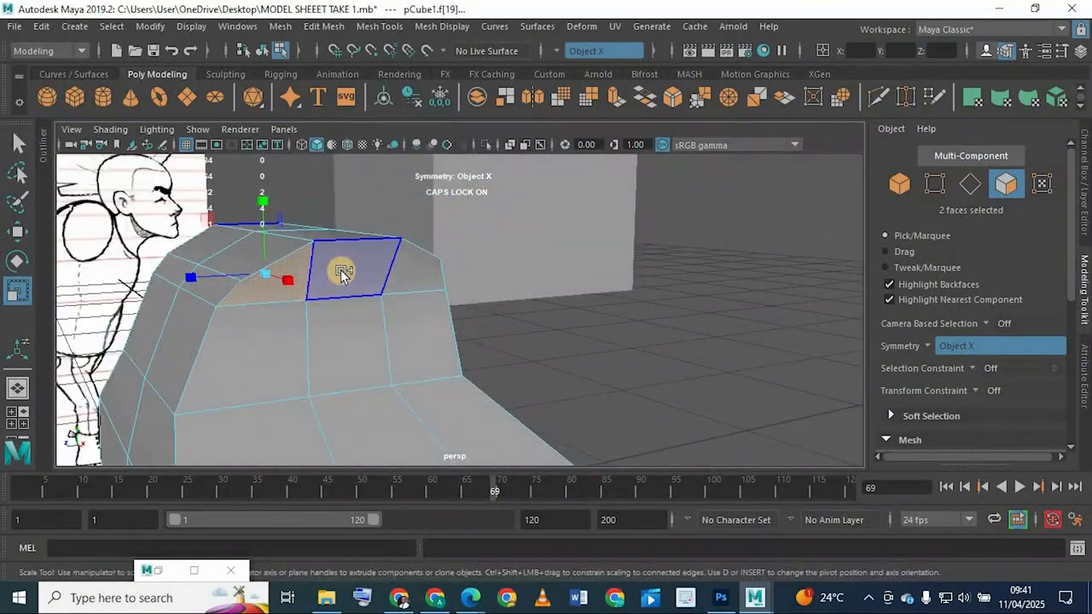
{"action": "left_click", "coordinate": [381, 281], "text": "shift"}
{"action": "left_click", "coordinate": [400, 275], "text": "shift"}
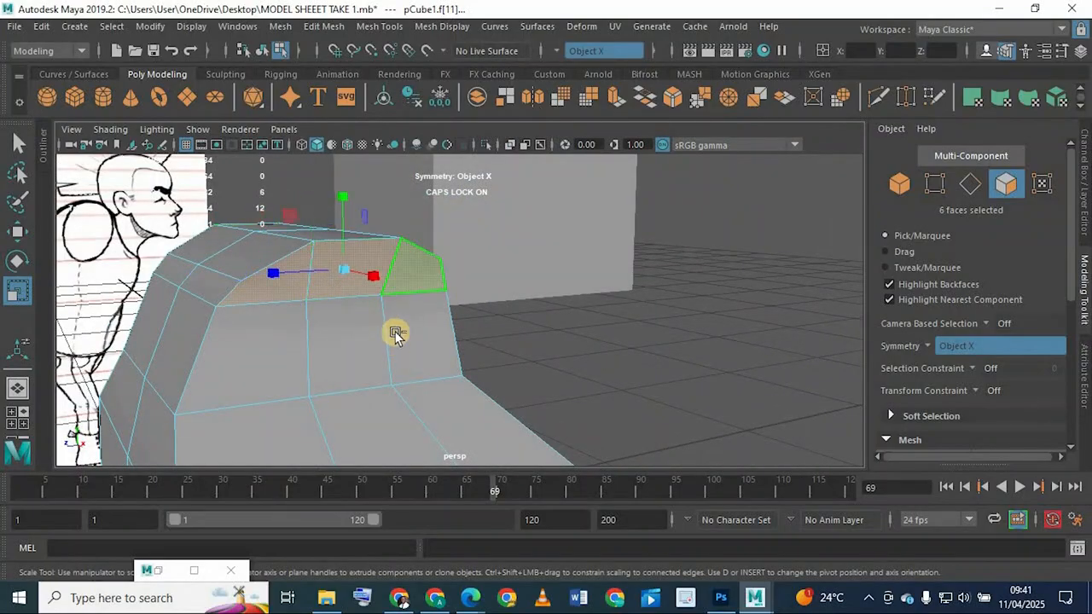
{"action": "left_click", "coordinate": [256, 350], "text": "shift"}
{"action": "left_click", "coordinate": [405, 344], "text": "shift"}
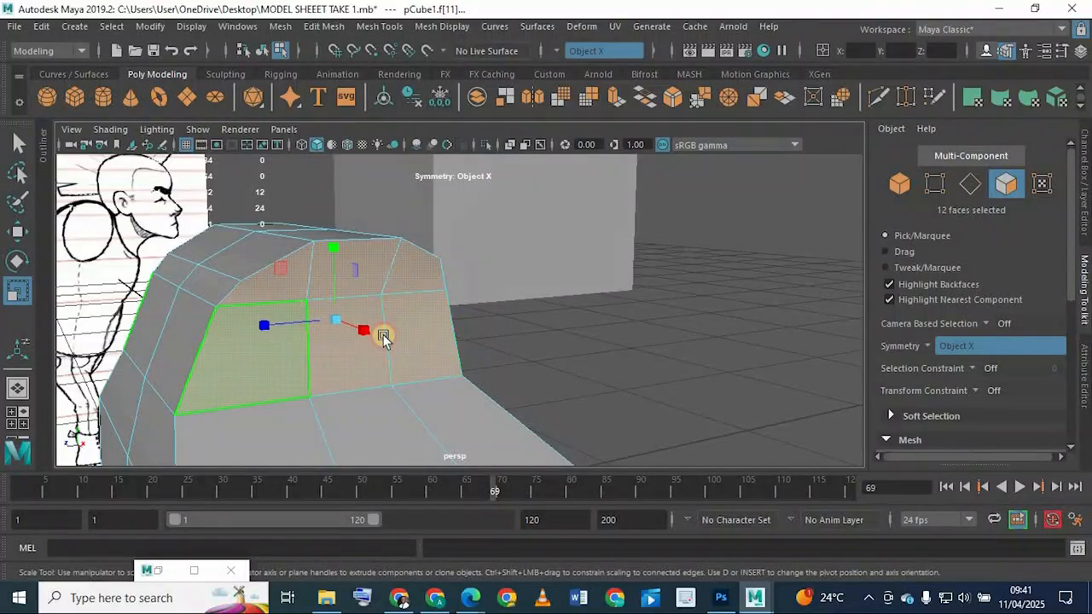
{"action": "left_click_drag", "start_coordinate": [384, 337], "coordinate": [232, 344], "text": "alt"}
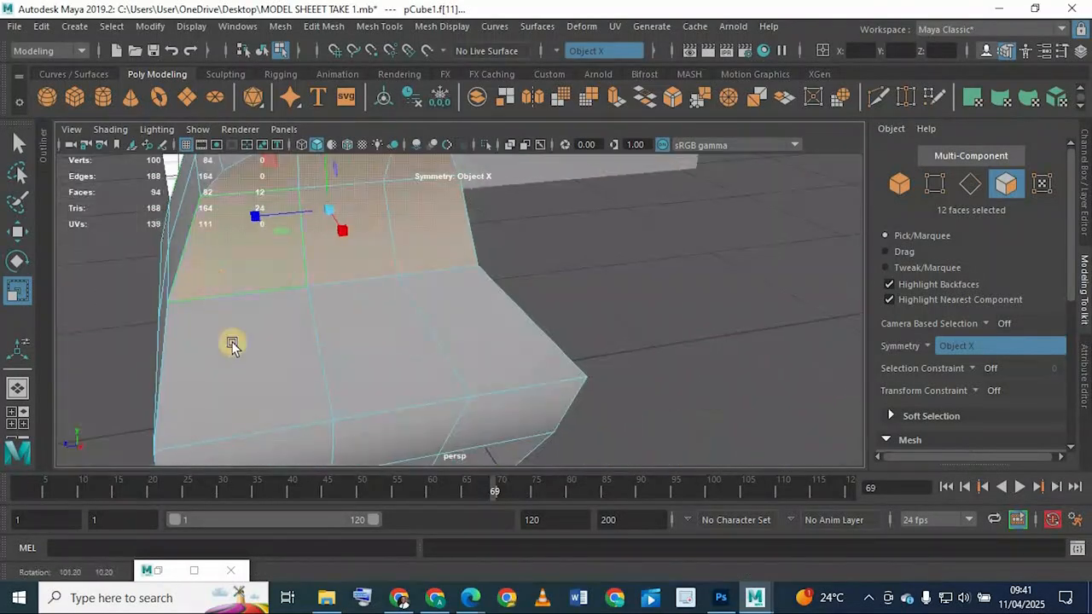
{"action": "left_click", "coordinate": [412, 337], "text": "shift"}
{"action": "left_click", "coordinate": [427, 312], "text": "shift"}
{"action": "scroll", "coordinate": [435, 286], "scroll_direction": "down", "scroll_amount": 3}
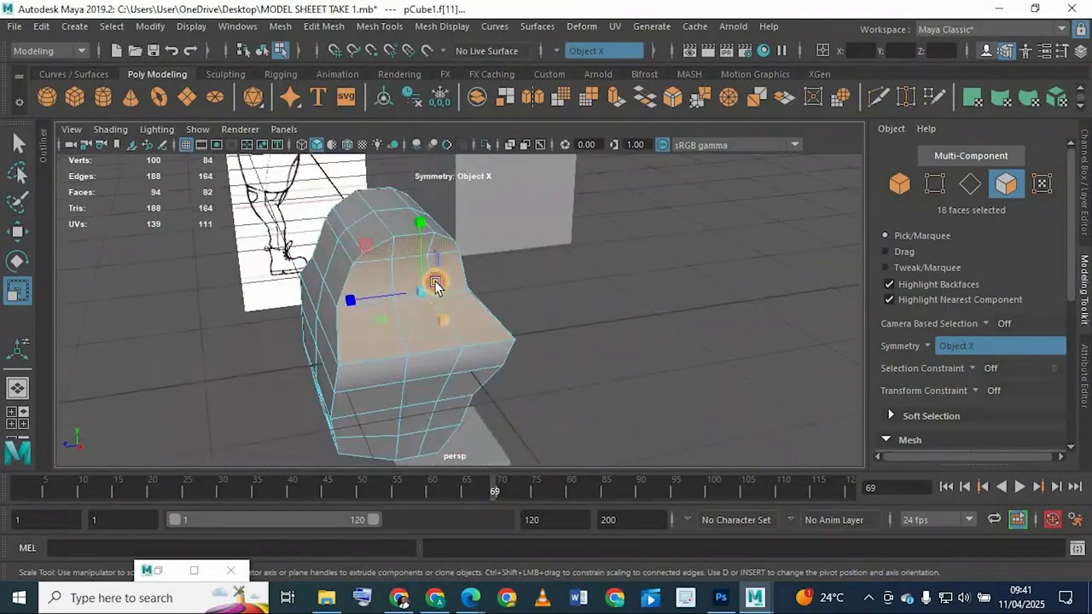
Step: Compare the selected shoulder faces with the drawn shoulder oval in the side view and the arm and armpit lines in the front view
{"action": "left_click_drag", "start_coordinate": [435, 286], "coordinate": [464, 287], "text": "alt"}
{"action": "key", "text": "space"}
{"action": "key", "text": "space"}
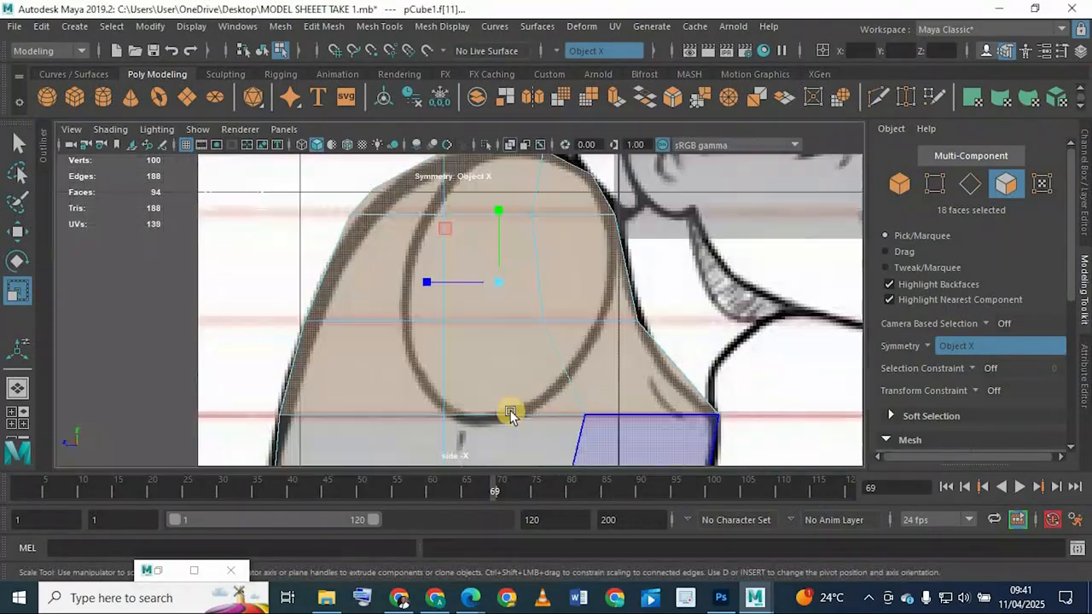
{"action": "key", "text": "space"}
{"action": "key", "text": "space"}
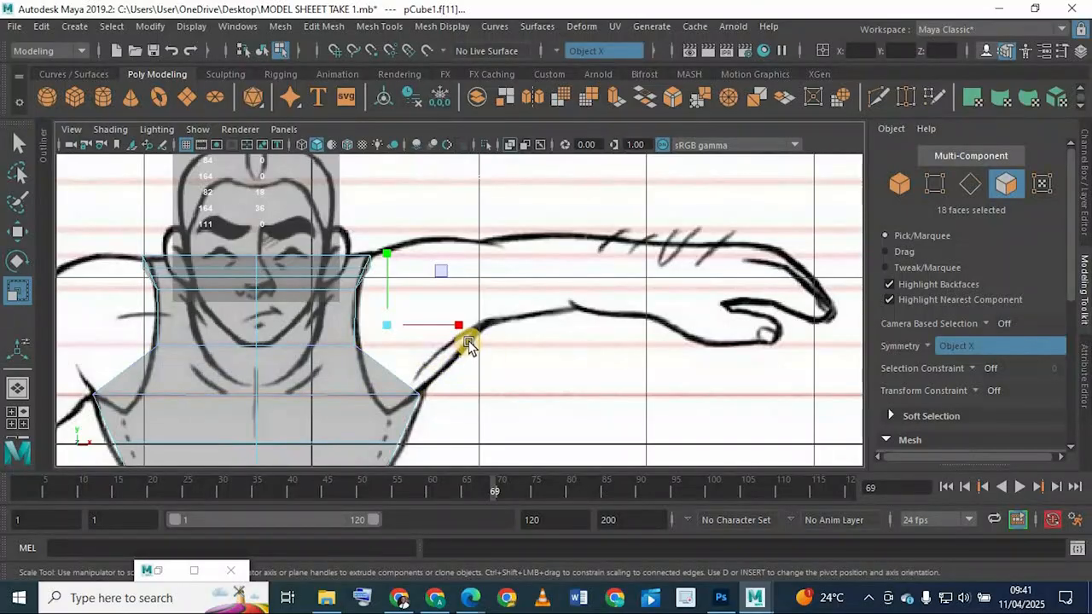
{"action": "right_click_drag", "start_coordinate": [469, 341], "coordinate": [578, 327], "text": "alt"}
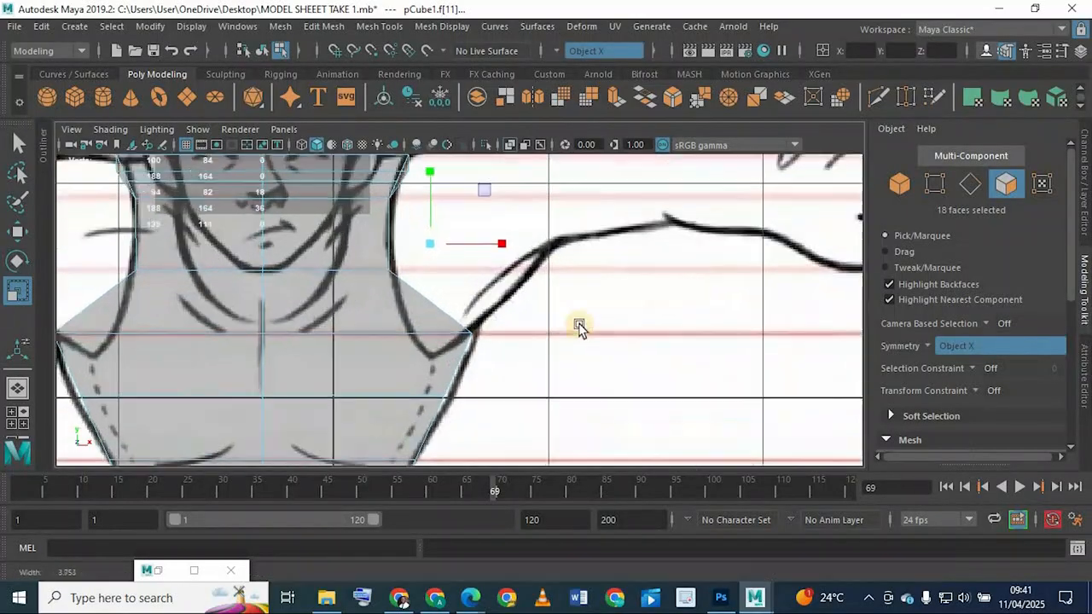
{"action": "middle_click_drag", "start_coordinate": [550, 314], "coordinate": [586, 331], "text": "alt"}
{"action": "right_click_drag", "start_coordinate": [585, 331], "coordinate": [515, 353], "text": "alt"}
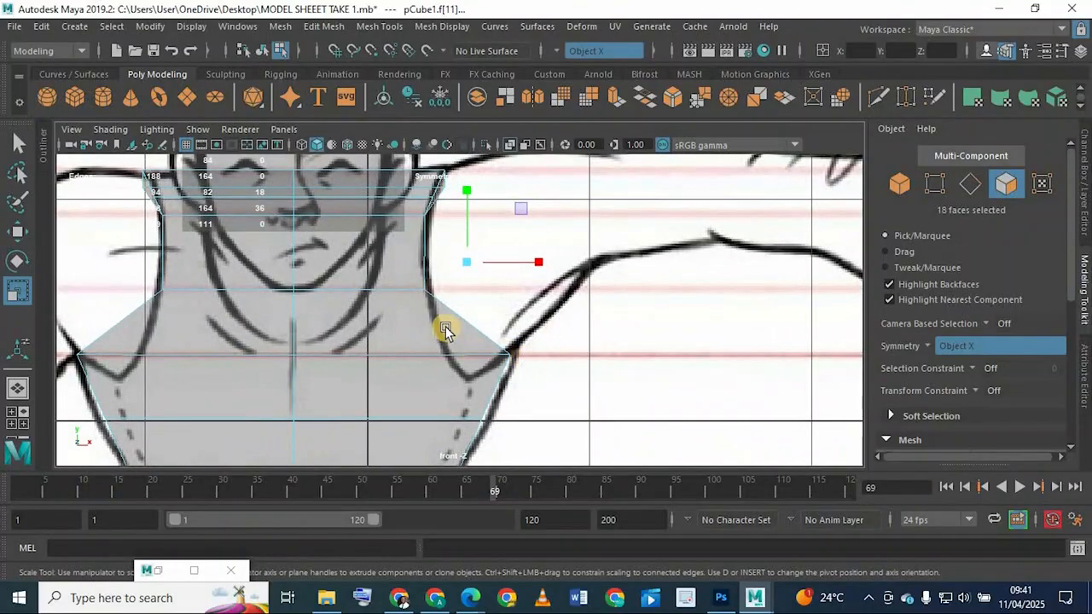
{"action": "middle_click_drag", "start_coordinate": [405, 367], "coordinate": [456, 327], "text": "alt"}
{"action": "right_click_drag", "start_coordinate": [456, 327], "coordinate": [467, 330], "text": "alt"}
{"action": "middle_click_drag", "start_coordinate": [457, 328], "coordinate": [483, 304], "text": "alt"}
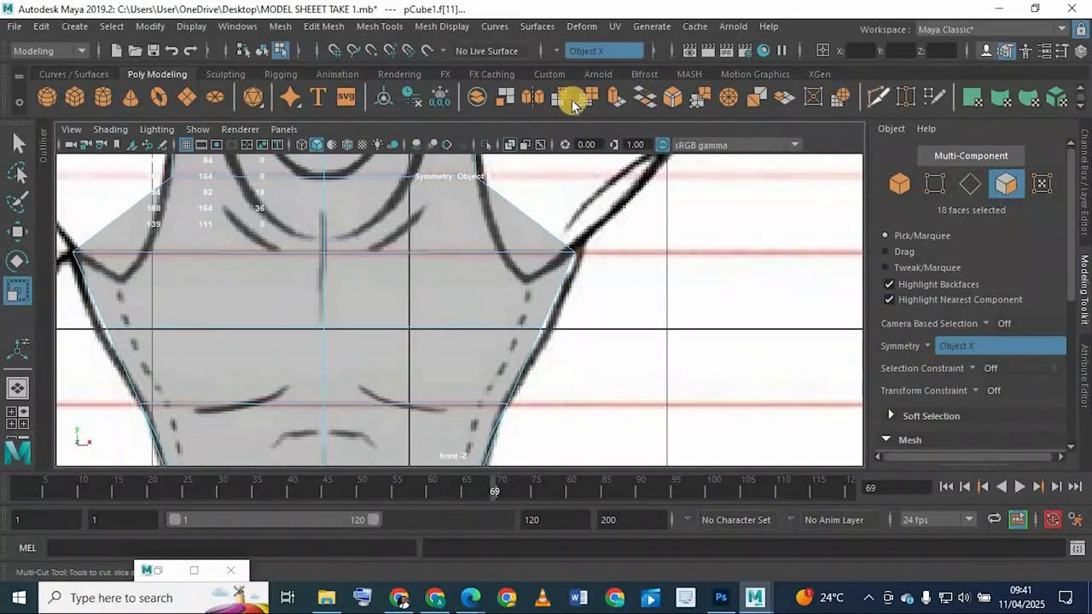
Step: Insert a horizontal edge loop just above the torso's armpit line and a vertical edge loop near its outer sides
{"action": "scroll", "coordinate": [288, 107], "scroll_direction": "down", "scroll_amount": 1}
{"action": "double_click", "coordinate": [293, 102]}
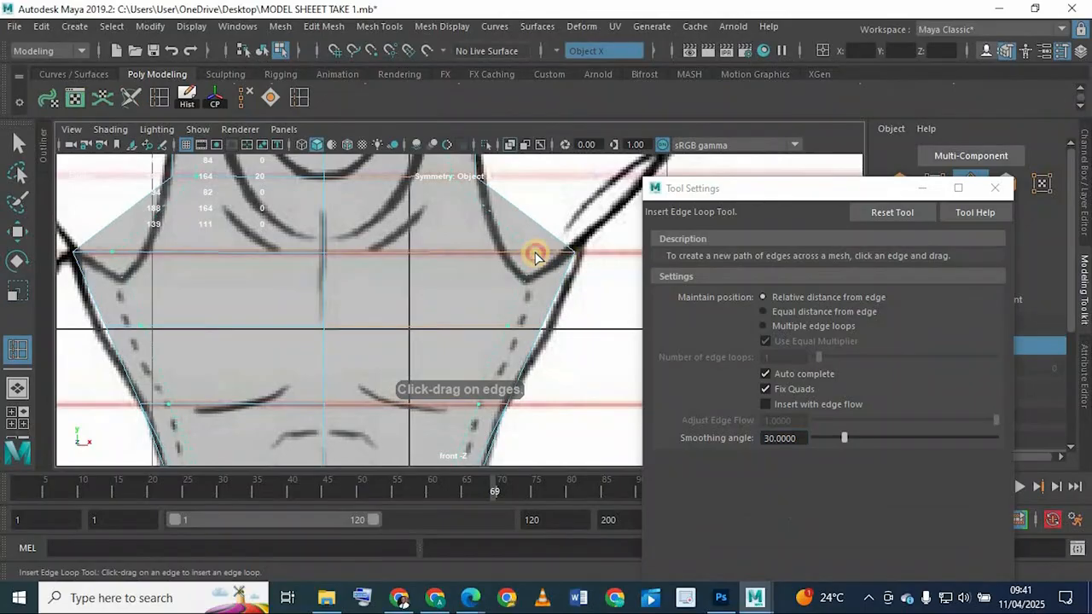
{"action": "left_click_drag", "start_coordinate": [535, 256], "coordinate": [547, 232]}
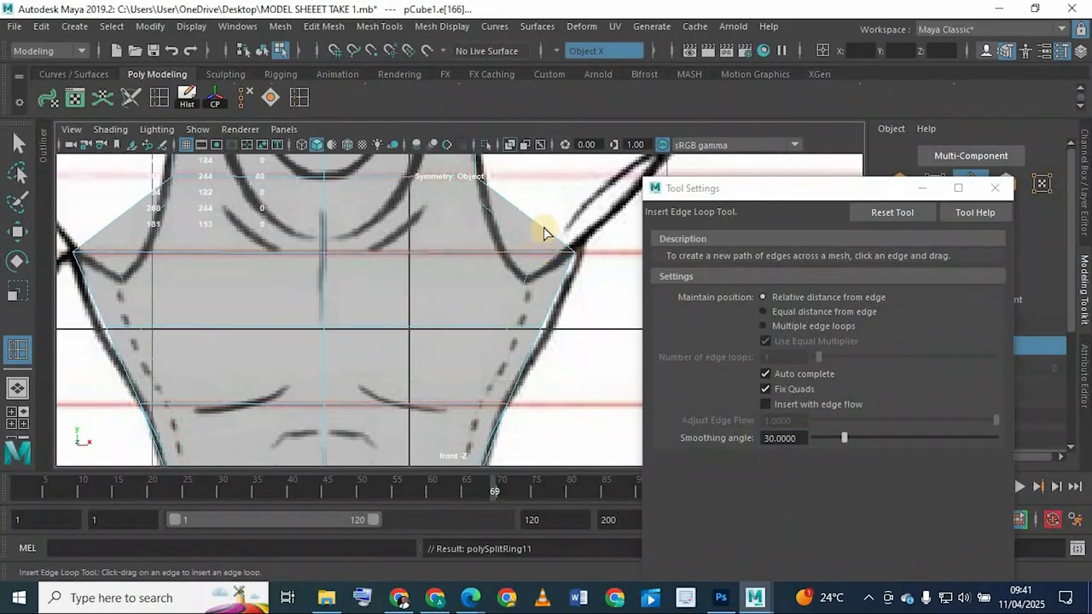
{"action": "key", "text": "ctrl+z"}
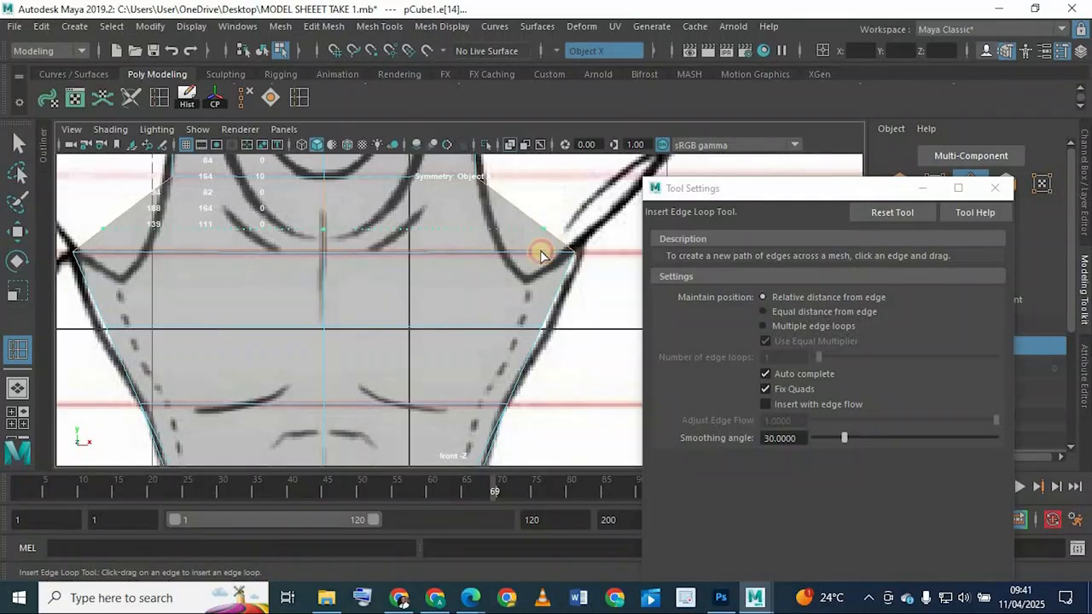
{"action": "left_click_drag", "start_coordinate": [540, 255], "coordinate": [535, 258]}
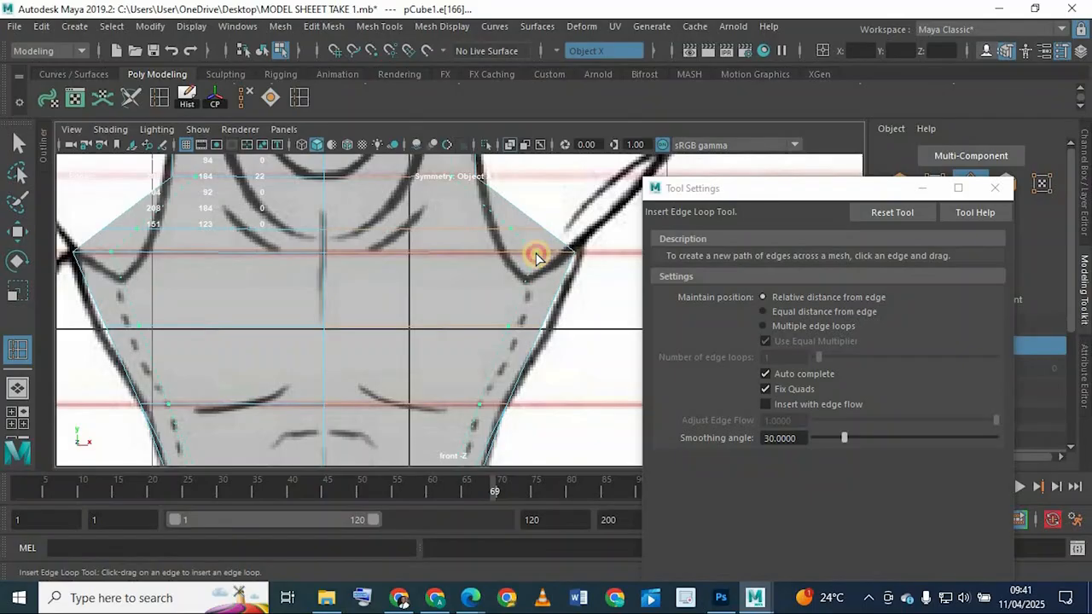
{"action": "left_click_drag", "start_coordinate": [485, 275], "coordinate": [484, 278]}
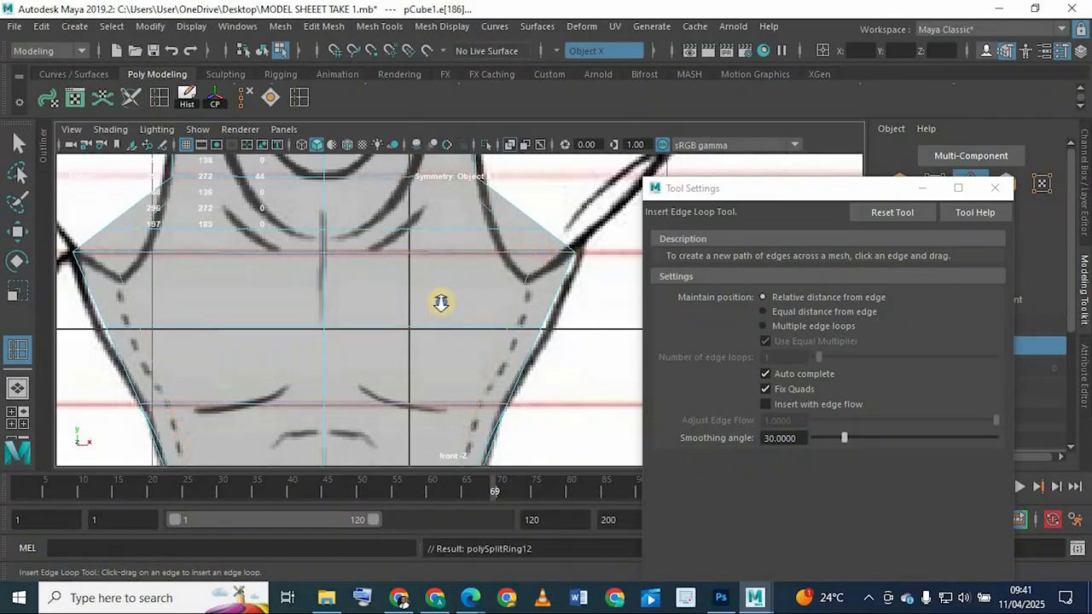
{"action": "middle_click_drag", "start_coordinate": [441, 302], "coordinate": [432, 365], "text": "alt"}
{"action": "right_click_drag", "start_coordinate": [432, 364], "coordinate": [910, 191], "text": "alt"}
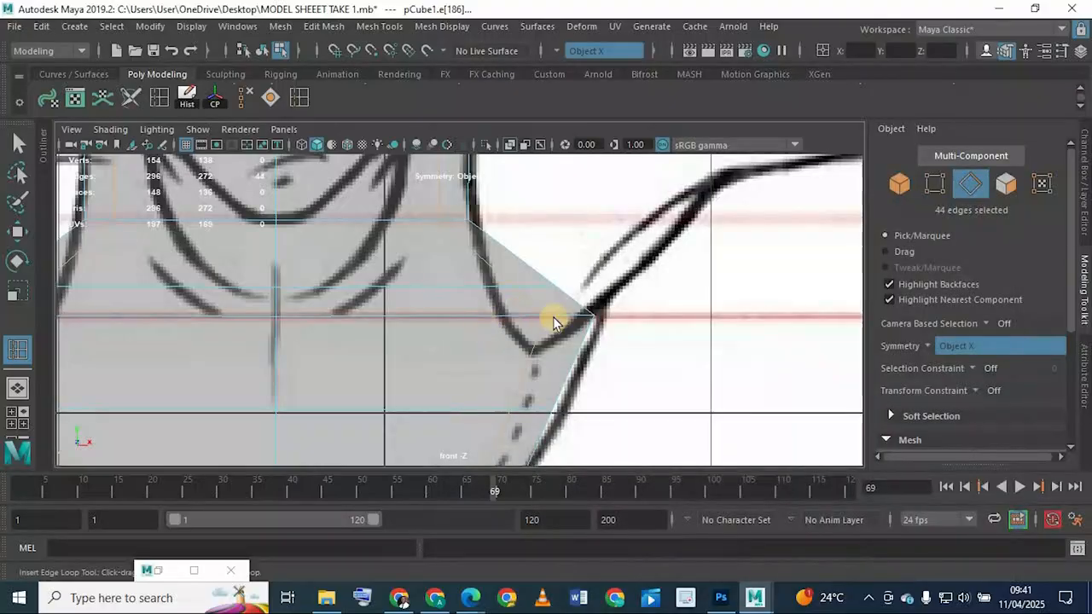
Step: Move the new horizontal loop's side vertices inward in the front view so its outer edge meets the drawn shoulder line
{"action": "key", "text": "q"}
{"action": "right_click_drag", "start_coordinate": [530, 274], "coordinate": [428, 108]}
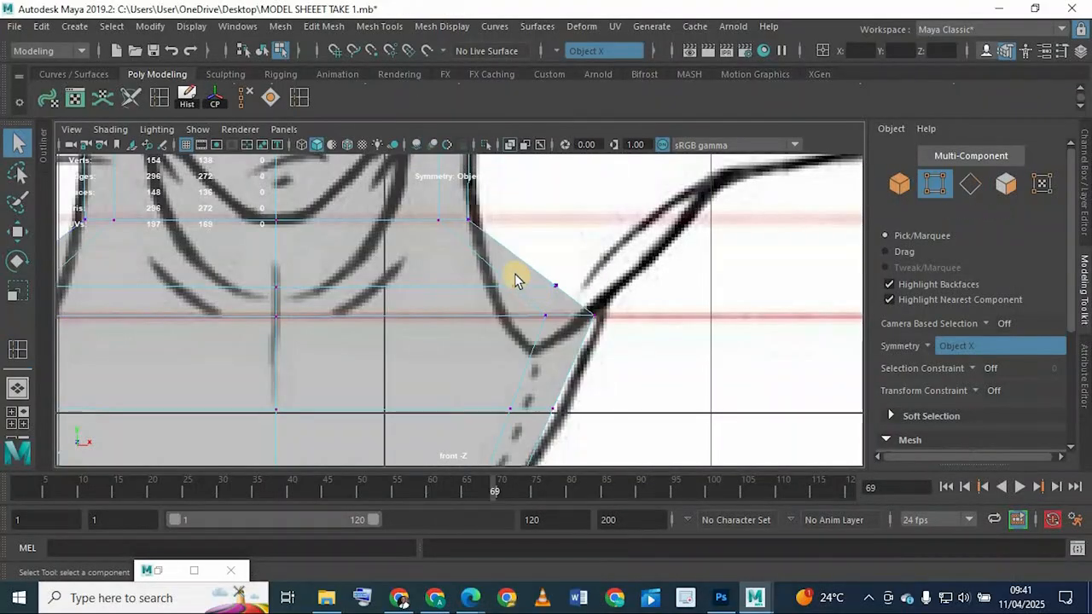
{"action": "scroll", "coordinate": [519, 277], "scroll_direction": "up", "scroll_amount": 2}
{"action": "left_click_drag", "start_coordinate": [517, 268], "coordinate": [552, 295]}
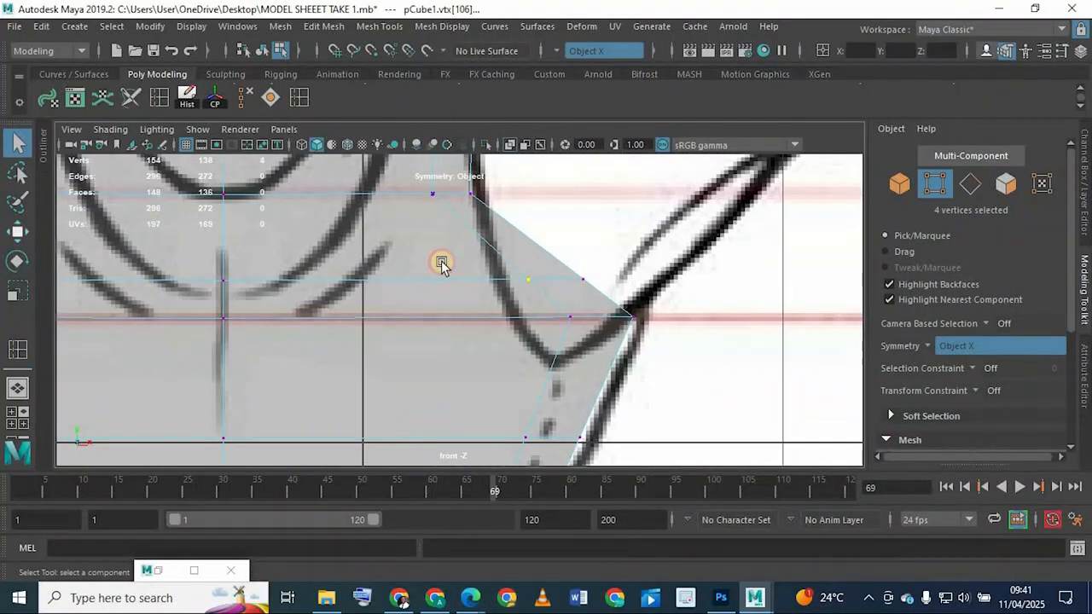
{"action": "key", "text": "w"}
{"action": "left_click_drag", "start_coordinate": [605, 290], "coordinate": [533, 281]}
{"action": "left_click_drag", "start_coordinate": [573, 339], "coordinate": [556, 291]}
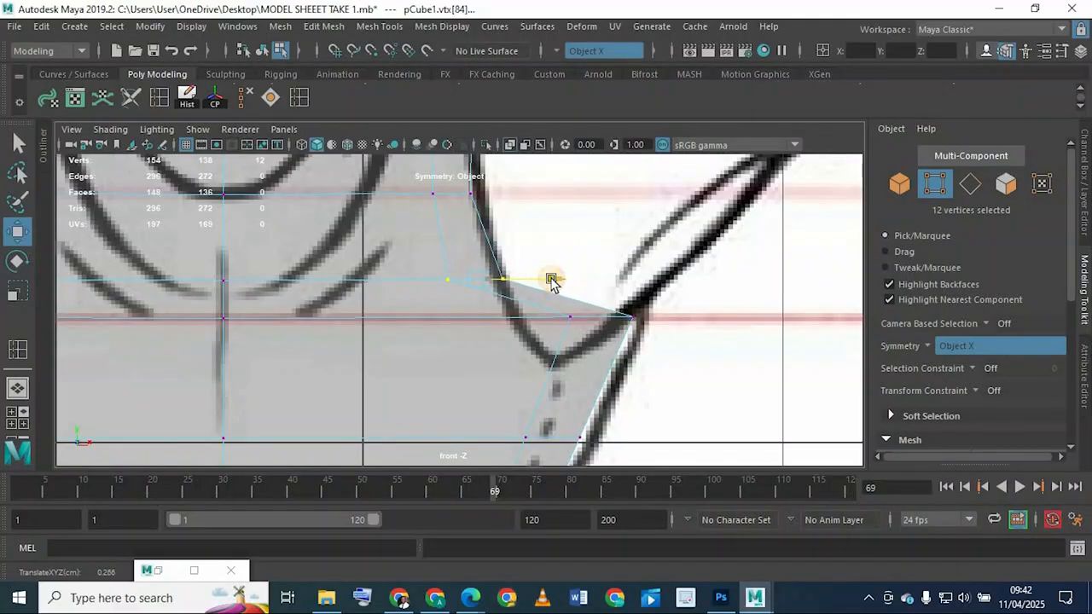
Step: Move the inner armpit vertices down onto the drawn armpit corner and nudge the outermost vertices slightly outward to the drawn arm line
{"action": "left_click", "coordinate": [576, 288]}
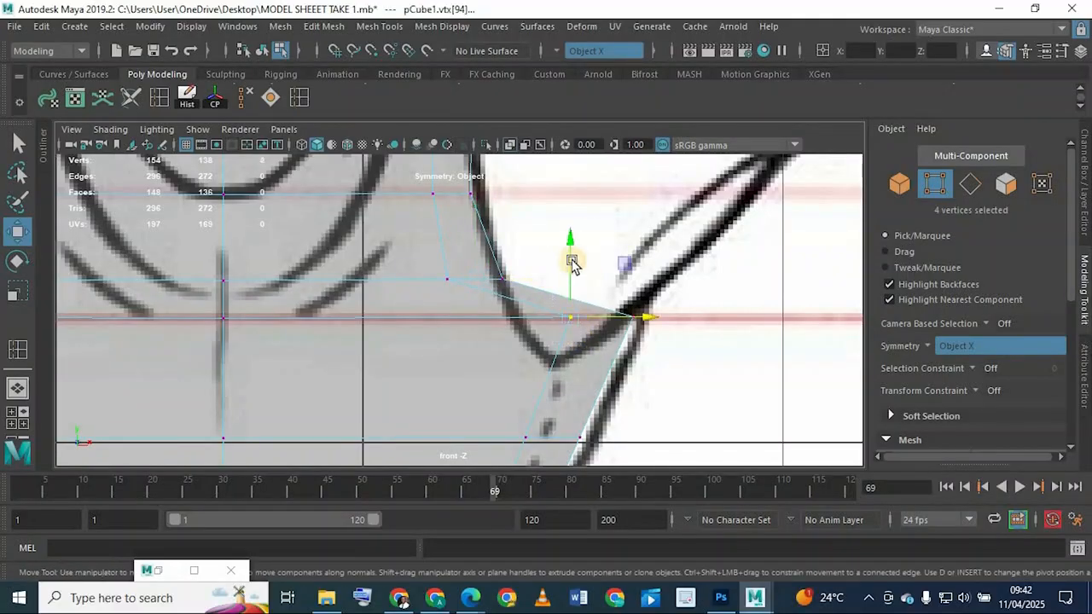
{"action": "mouse_move", "coordinate": [563, 292]}
{"action": "left_mouse_down"}
{"action": "mouse_move", "coordinate": [620, 350]}
{"action": "mouse_move", "coordinate": [543, 284]}
{"action": "left_mouse_up"}
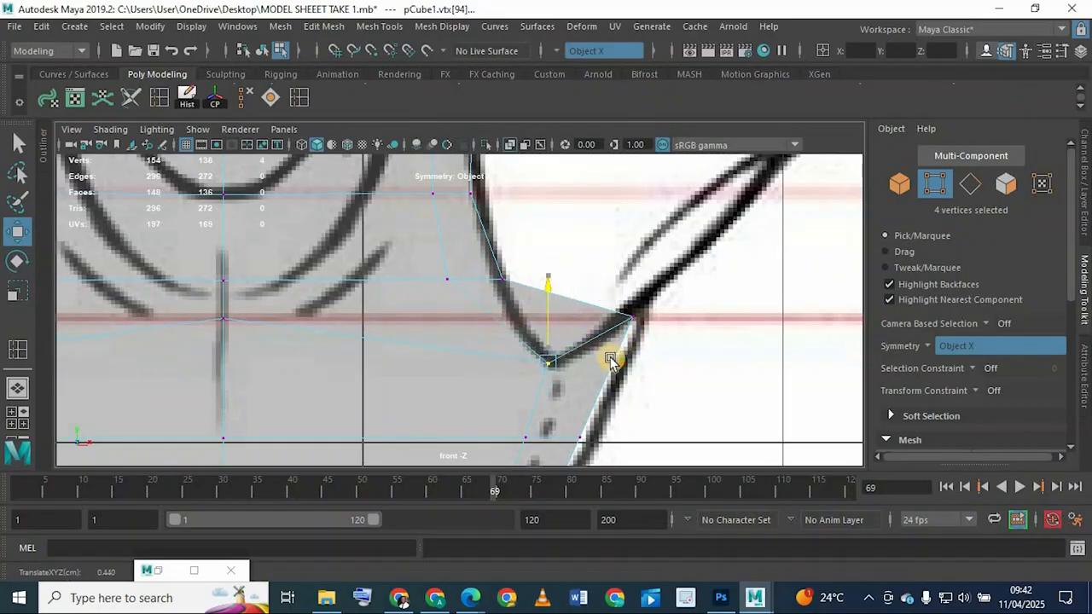
{"action": "left_click_drag", "start_coordinate": [618, 358], "coordinate": [614, 341]}
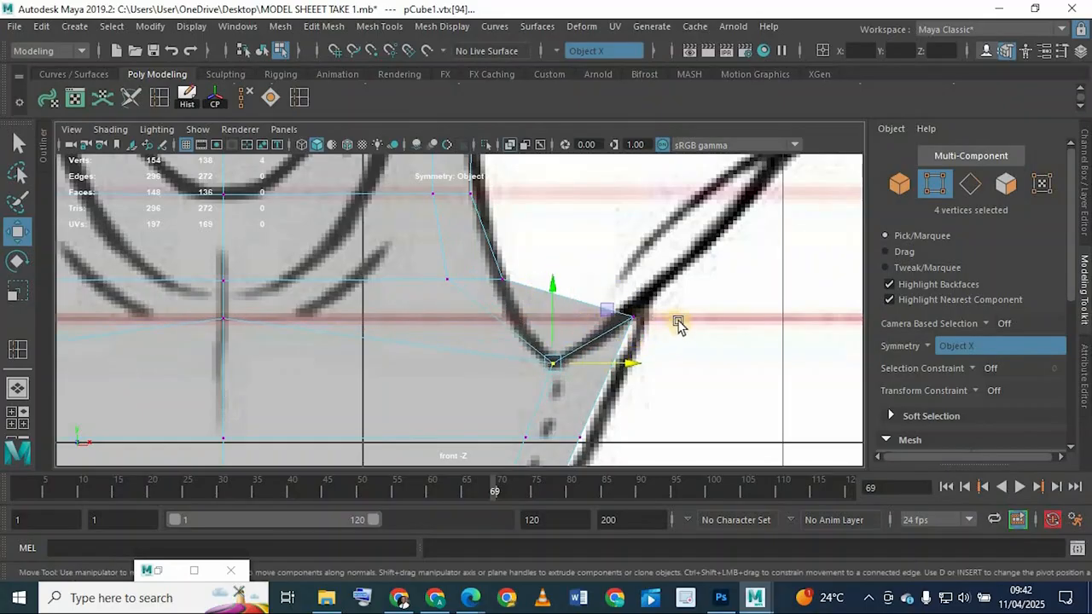
{"action": "left_click_drag", "start_coordinate": [691, 322], "coordinate": [693, 322]}
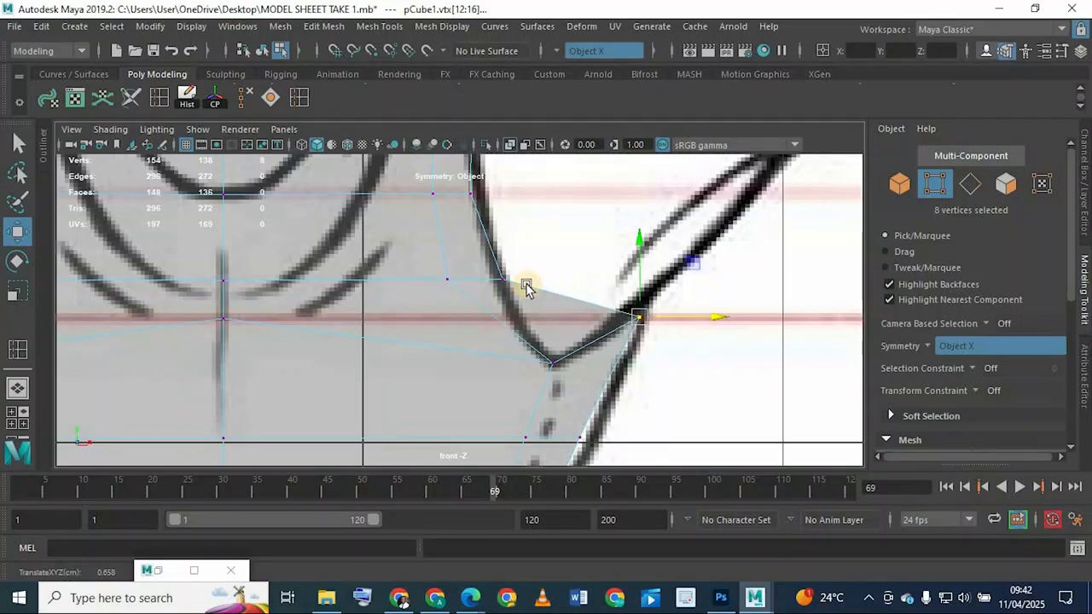
Step: Move the two centre vertices of the chest row down about 0.33 cm, level with the armpit corner vertices
{"action": "key", "text": "space"}
{"action": "key", "text": "space"}
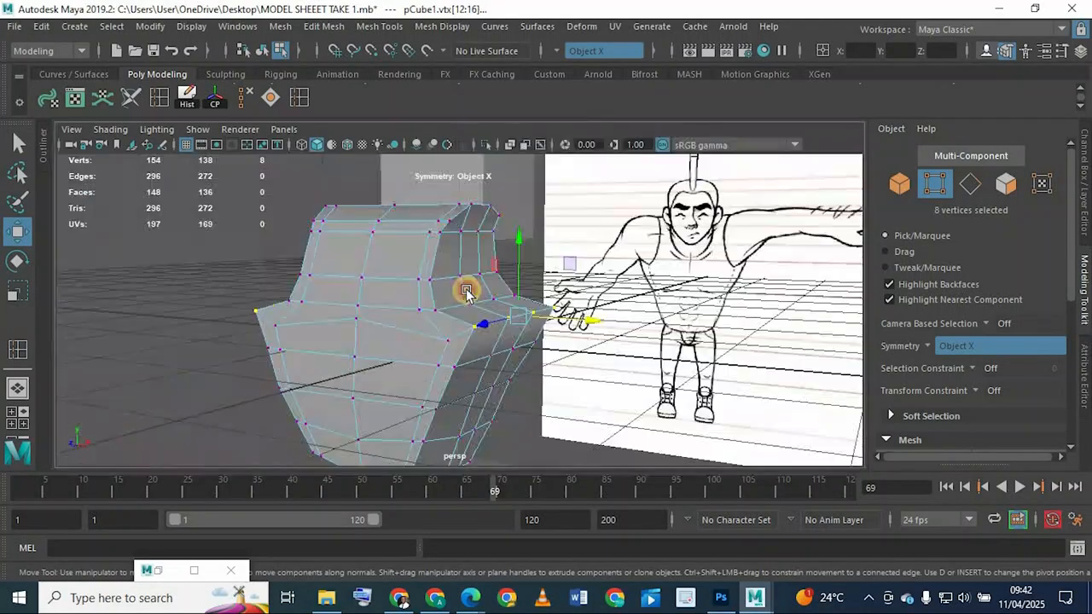
{"action": "left_click_drag", "start_coordinate": [467, 291], "coordinate": [295, 346], "text": "alt"}
{"action": "left_click", "coordinate": [309, 353]}
{"action": "key", "text": "space"}
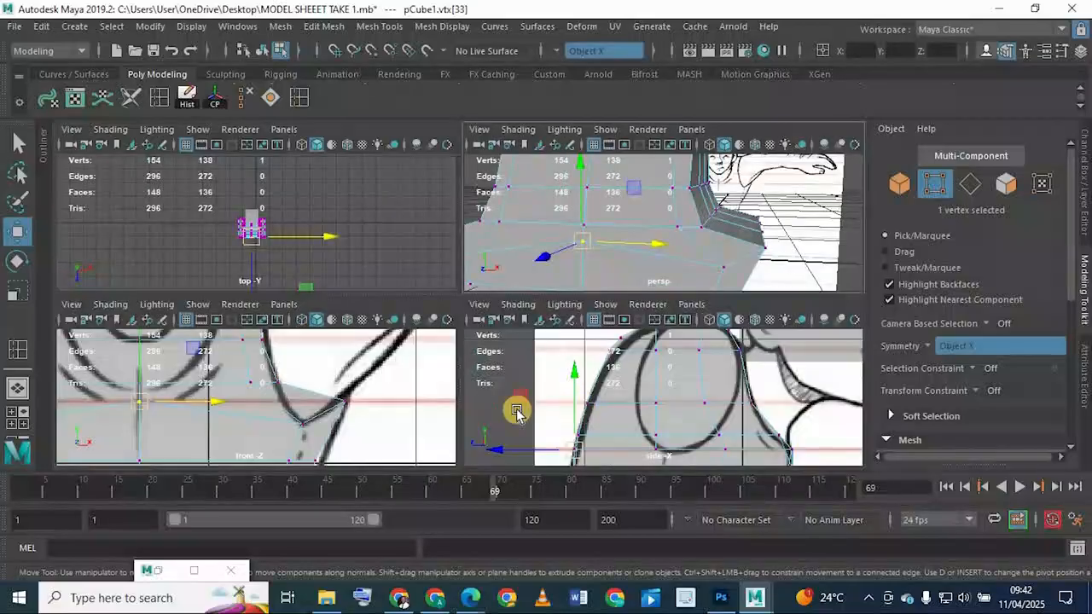
{"action": "key", "text": "space"}
{"action": "scroll", "coordinate": [310, 329], "scroll_direction": "down", "scroll_amount": 5}
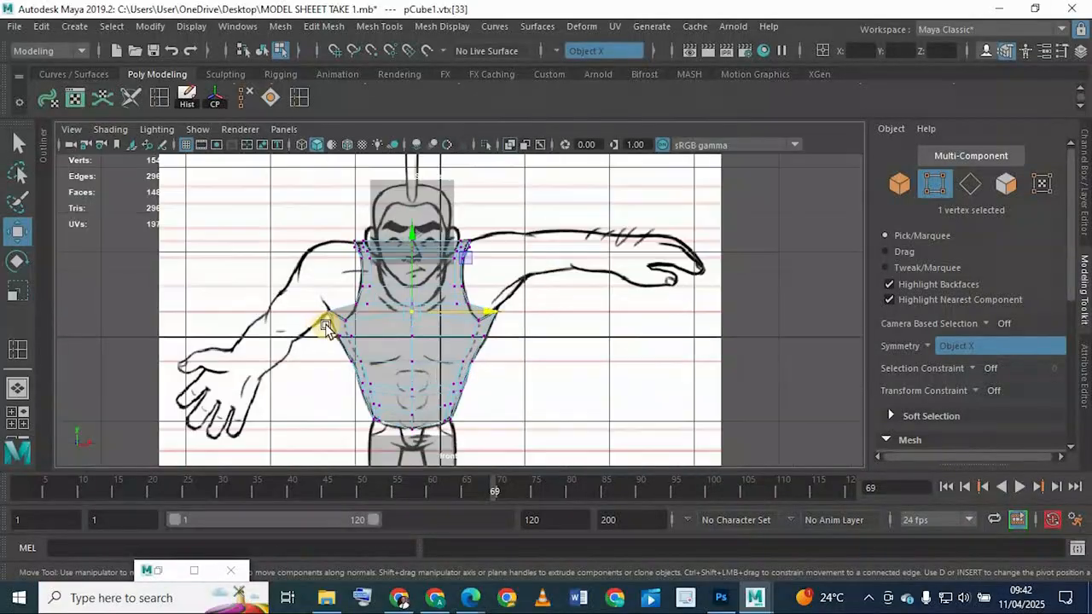
{"action": "scroll", "coordinate": [324, 325], "scroll_direction": "up", "scroll_amount": 6}
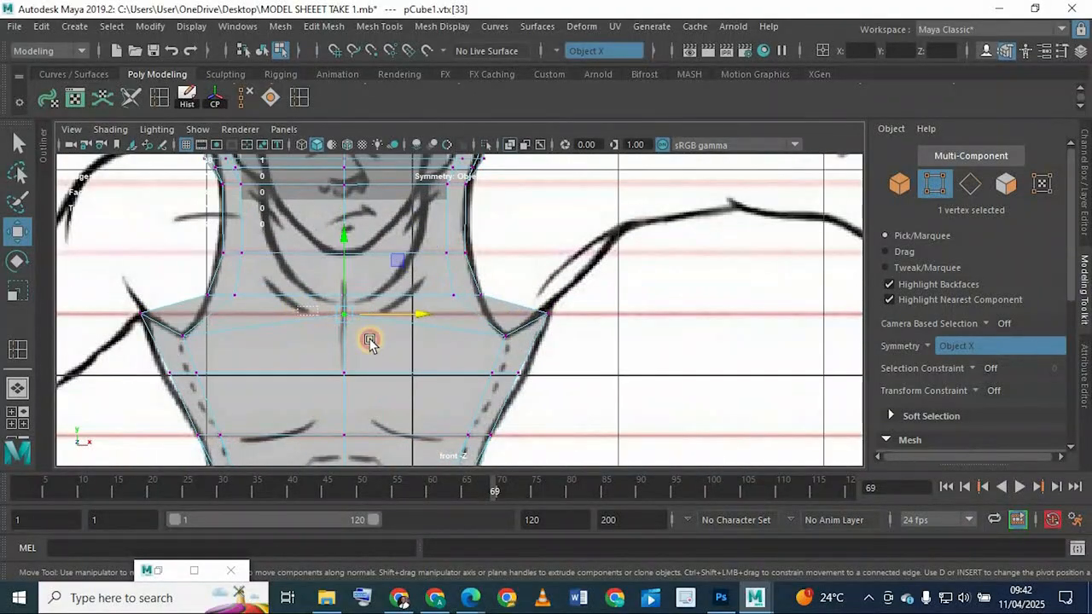
{"action": "left_click", "coordinate": [344, 239], "text": "shift"}
{"action": "left_click_drag", "start_coordinate": [345, 257], "coordinate": [346, 264]}
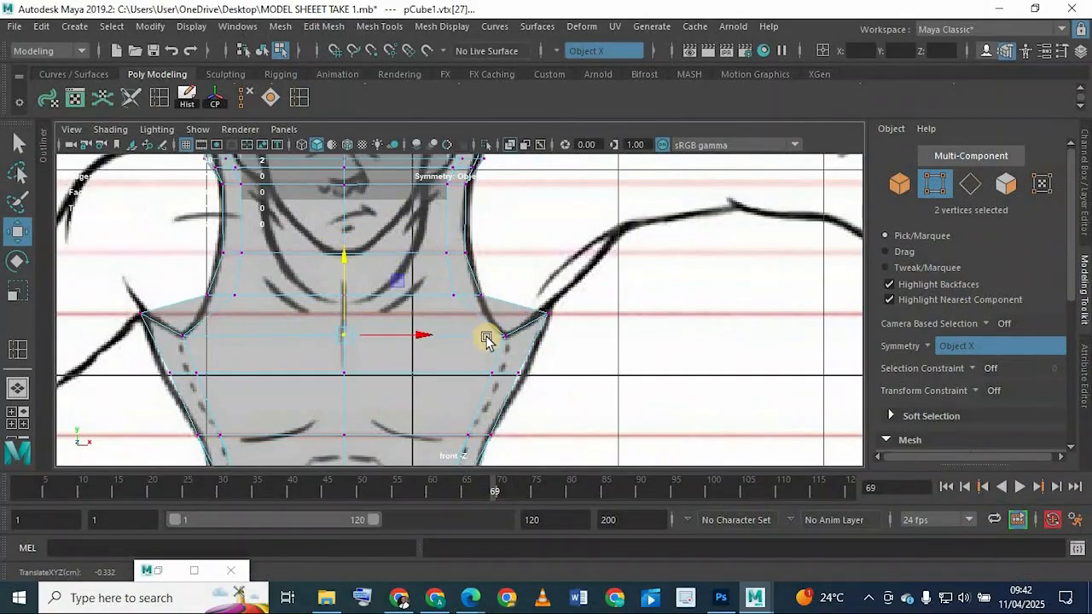
Step: Examine the outer vertex row just above the armpit in the front, side and perspective views
{"action": "middle_click_drag", "start_coordinate": [470, 224], "coordinate": [470, 296], "text": "alt"}
{"action": "middle_click_drag", "start_coordinate": [378, 347], "coordinate": [368, 312], "text": "alt"}
{"action": "scroll", "coordinate": [475, 314], "scroll_direction": "up", "scroll_amount": 1}
{"action": "middle_click_drag", "start_coordinate": [475, 314], "coordinate": [513, 392], "text": "alt"}
{"action": "scroll", "coordinate": [569, 327], "scroll_direction": "up", "scroll_amount": 1}
{"action": "left_click_drag", "start_coordinate": [604, 327], "coordinate": [629, 355]}
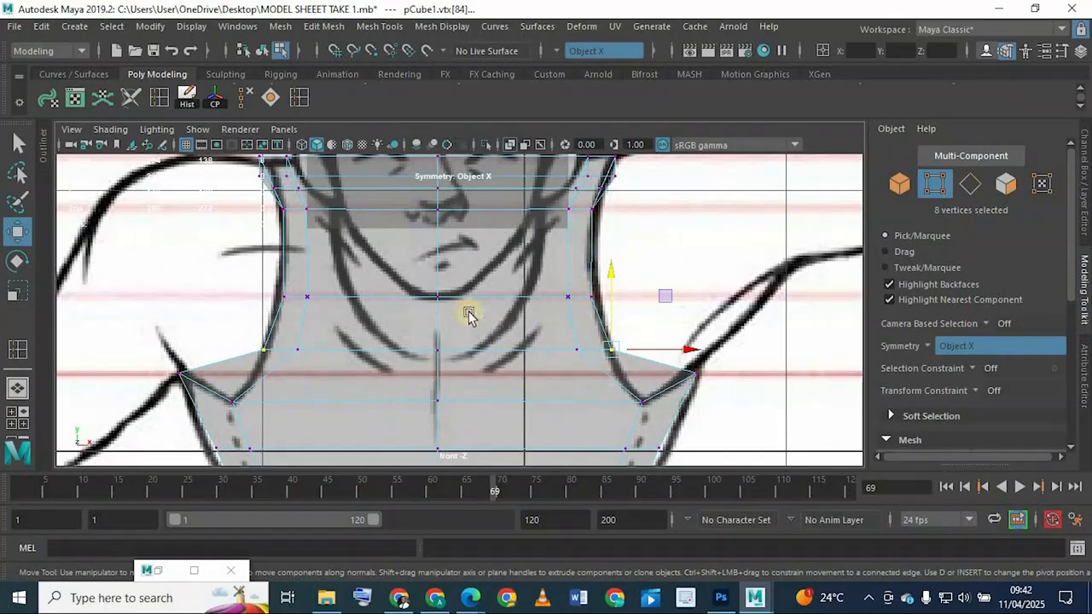
{"action": "key", "text": "space"}
{"action": "key", "text": "space"}
{"action": "mouse_move", "coordinate": [441, 270]}
{"action": "left_mouse_down", "text": "alt"}
{"action": "mouse_move", "coordinate": [408, 312]}
{"action": "mouse_move", "coordinate": [439, 281]}
{"action": "left_mouse_up", "text": "alt"}
{"action": "key", "text": "space"}
{"action": "key", "text": "space"}
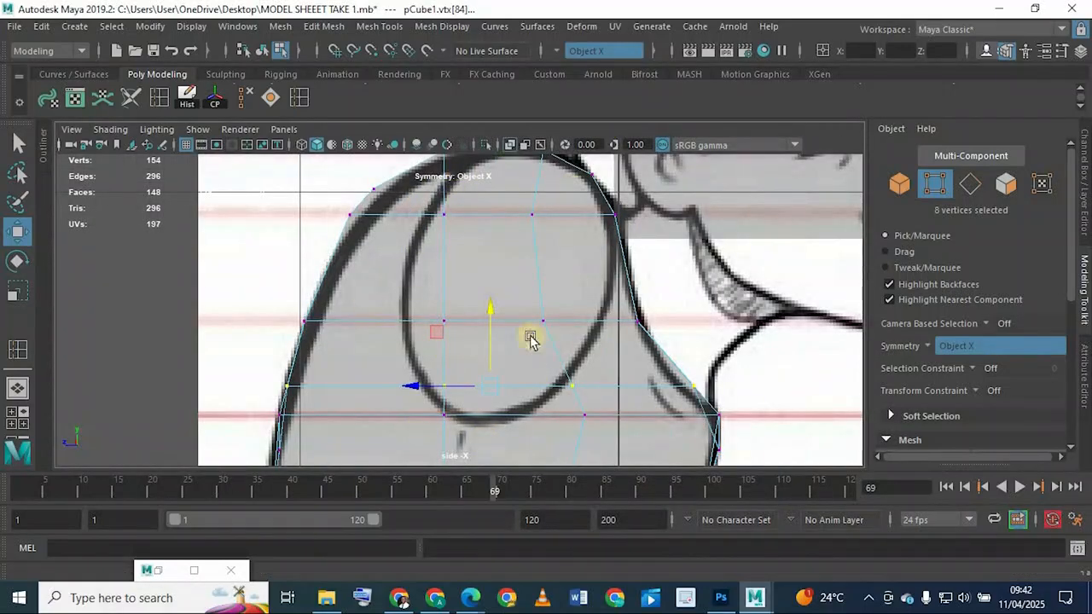
{"action": "key", "text": "space"}
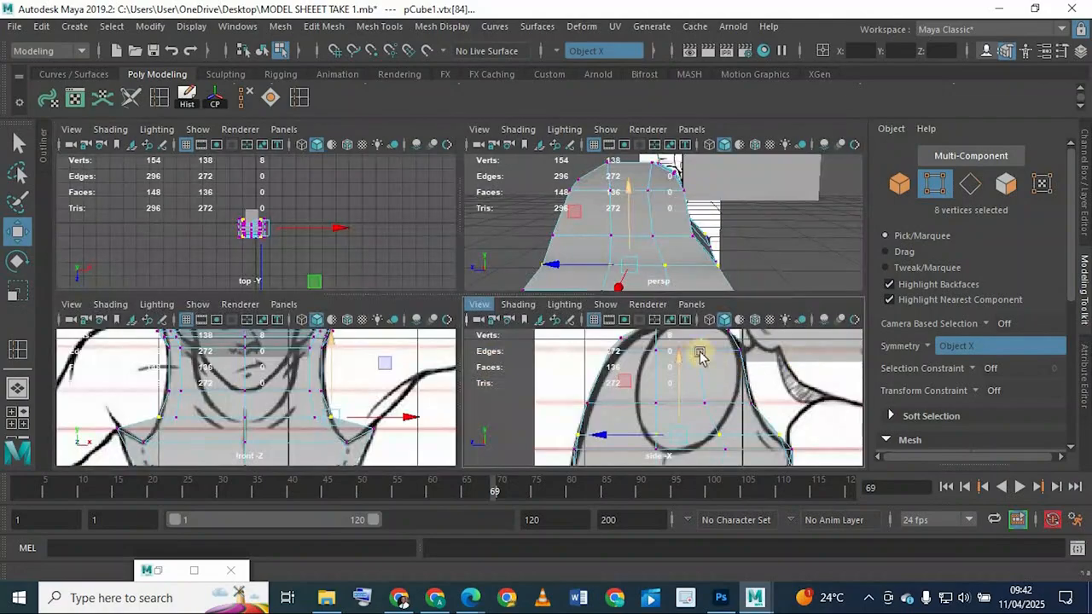
{"action": "key", "text": "space"}
Step: Select all the torso's side faces from the top of the shoulder down to the row just above the armpit edge
{"action": "right_click_drag", "start_coordinate": [584, 139], "coordinate": [548, 212]}
{"action": "left_click", "coordinate": [446, 236]}
{"action": "key", "text": "space"}
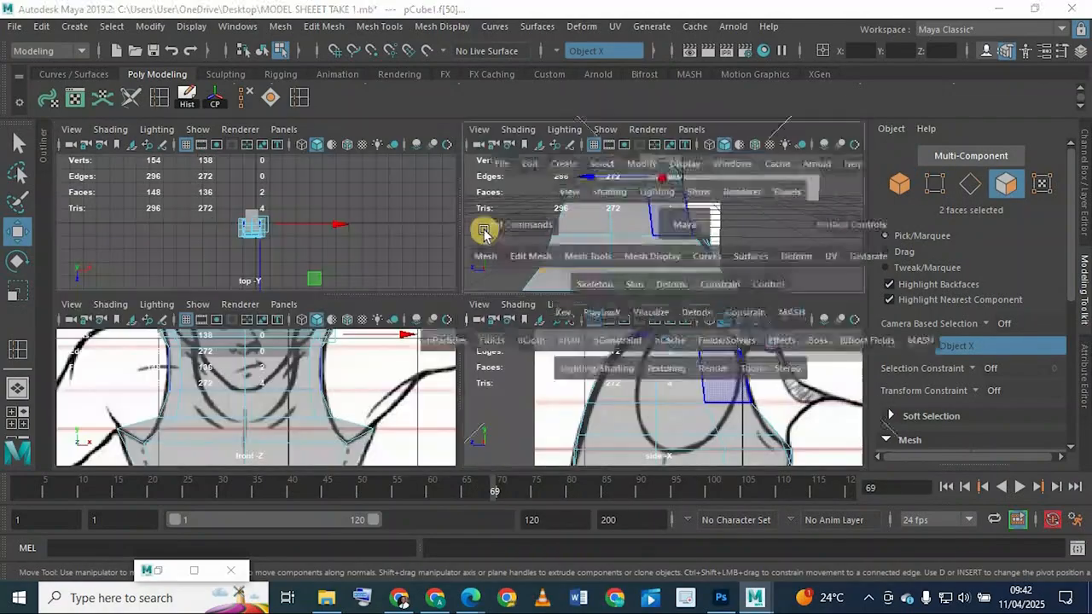
{"action": "key", "text": "space"}
{"action": "left_click", "coordinate": [346, 222], "text": "shift"}
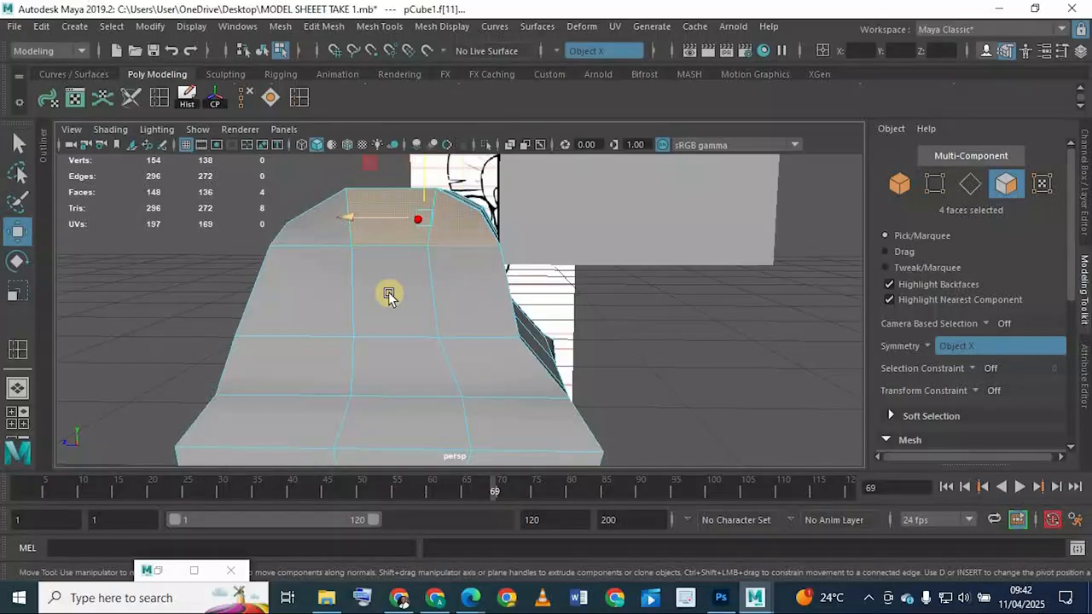
{"action": "key", "text": "q"}
{"action": "left_click", "coordinate": [363, 308], "text": "shift"}
{"action": "left_click", "coordinate": [452, 310], "text": "shift"}
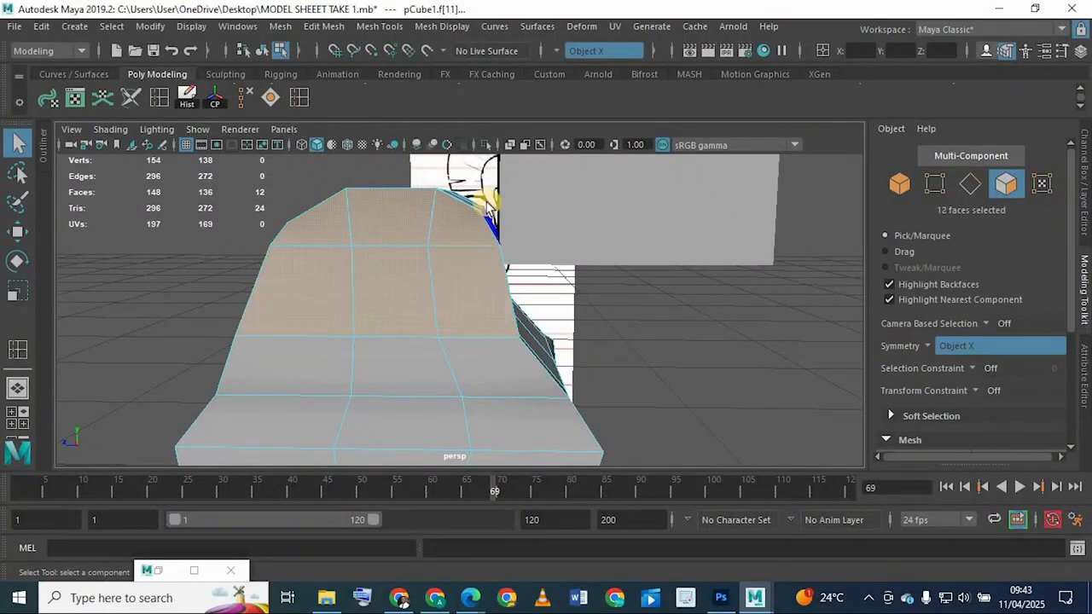
{"action": "left_click", "coordinate": [307, 356], "text": "shift"}
{"action": "left_click", "coordinate": [431, 371], "text": "shift"}
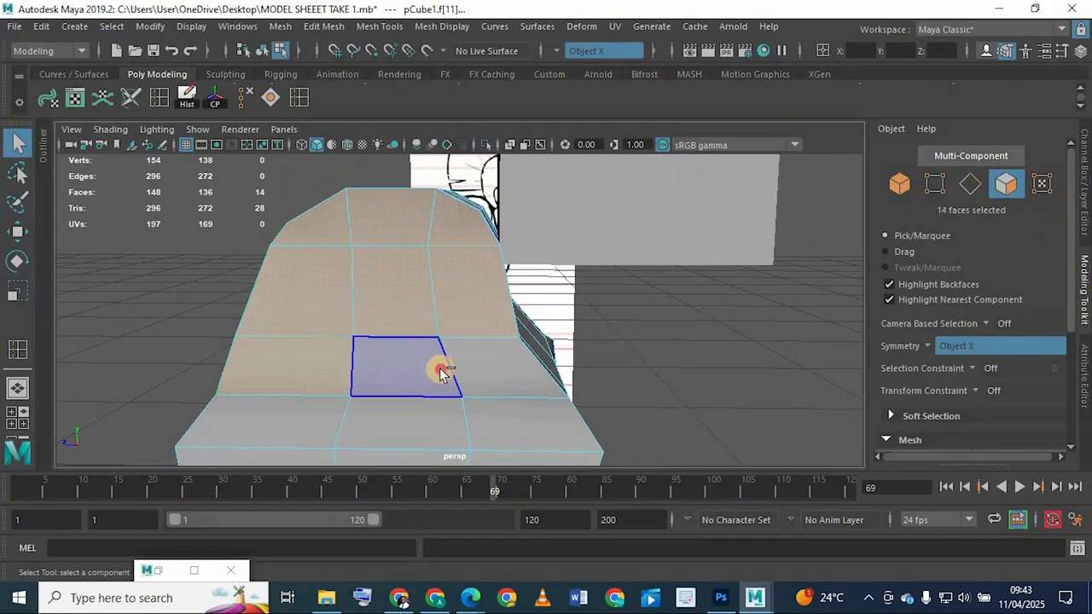
{"action": "left_click", "coordinate": [502, 378], "text": "shift"}
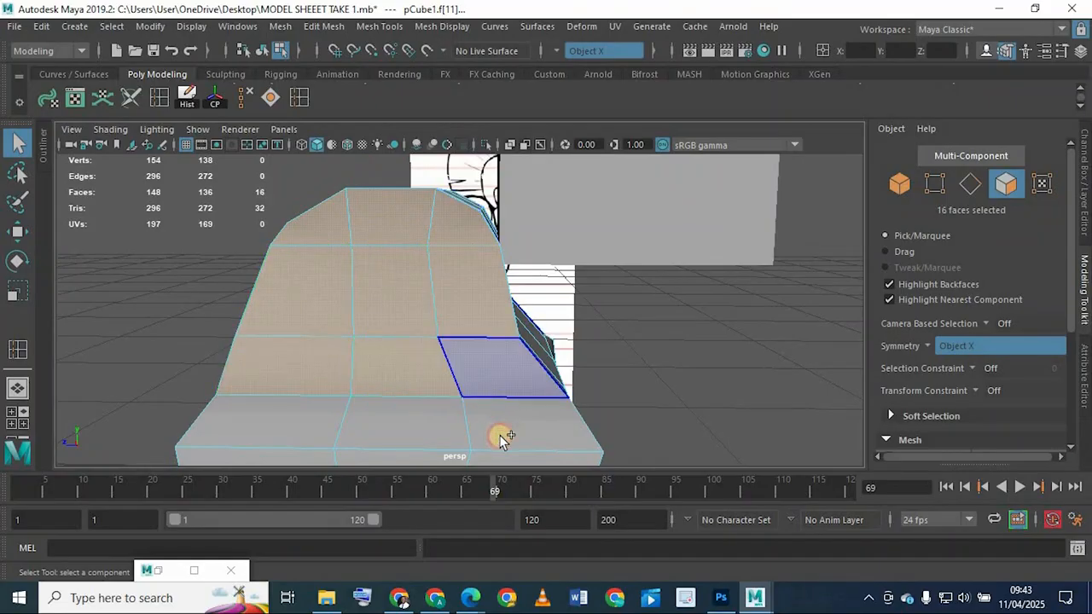
{"action": "left_click", "coordinate": [393, 433], "text": "shift"}
{"action": "left_click", "coordinate": [283, 422], "text": "shift"}
Step: Check the extent of the selected side faces in the perspective view and against the drawn arm oval in the side view
{"action": "left_click_drag", "start_coordinate": [621, 317], "coordinate": [634, 358], "text": "alt"}
{"action": "key", "text": "space"}
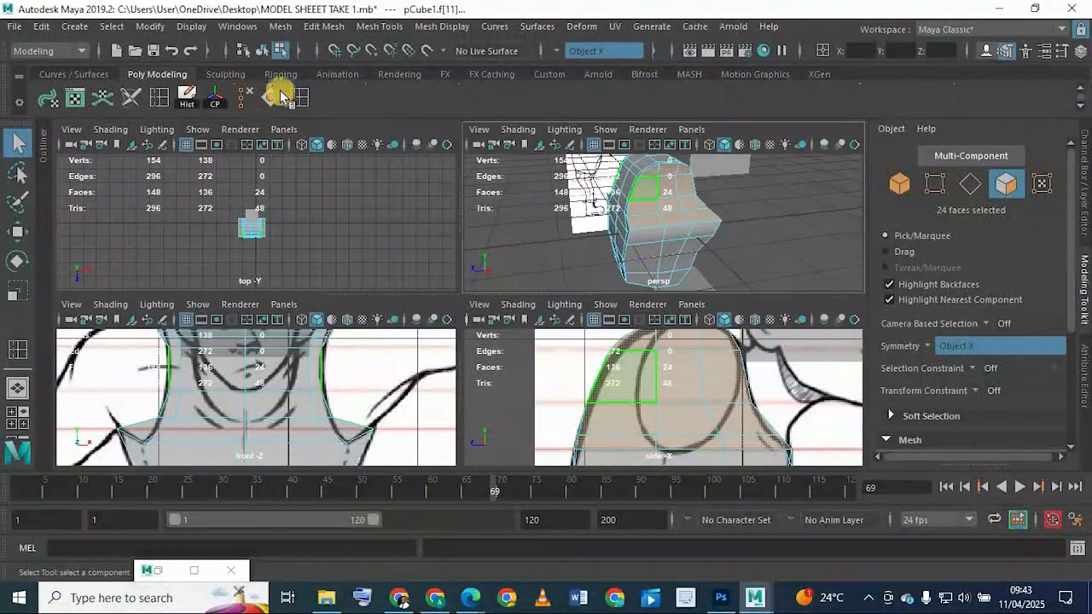
{"action": "key", "text": "space"}
{"action": "scroll", "coordinate": [825, 112], "scroll_direction": "up", "scroll_amount": 1}
{"action": "right_click_drag", "start_coordinate": [474, 305], "coordinate": [649, 386], "text": "alt"}
{"action": "key", "text": "space"}
{"action": "key", "text": "space"}
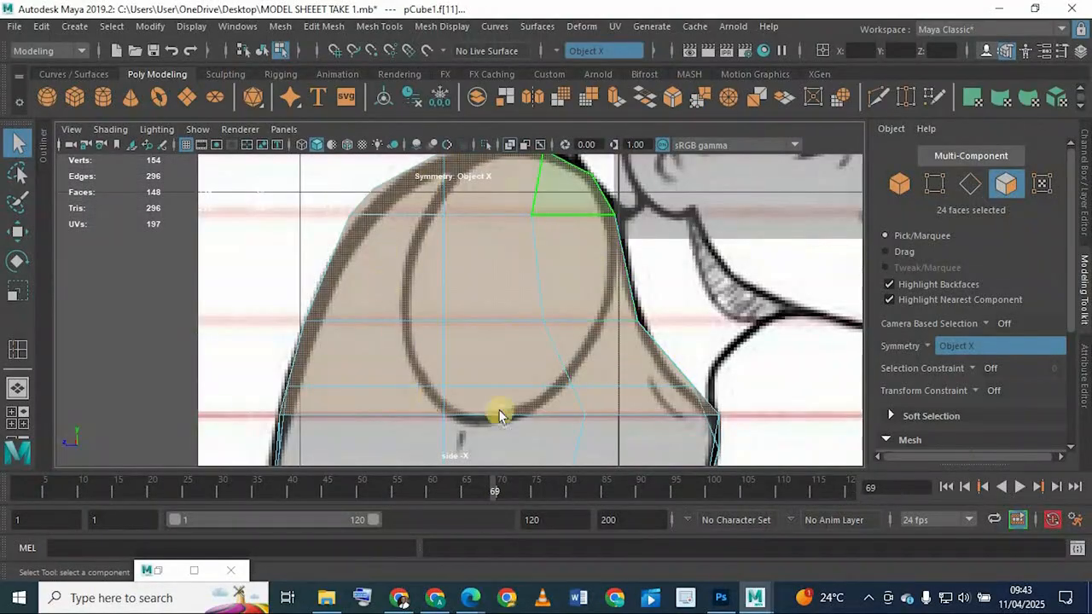
{"action": "key", "text": "space"}
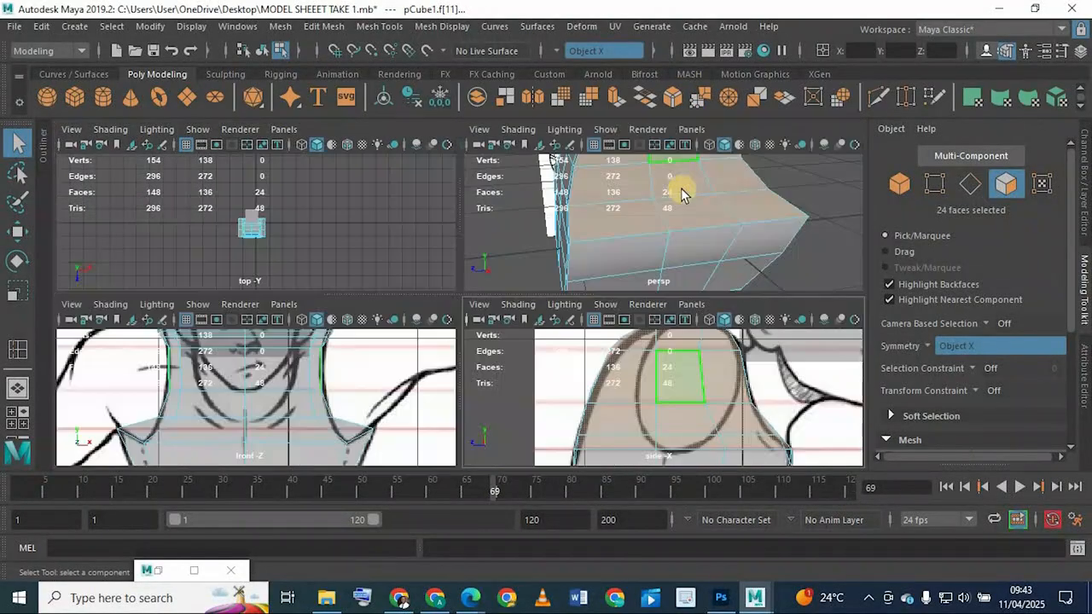
{"action": "key", "text": "space"}
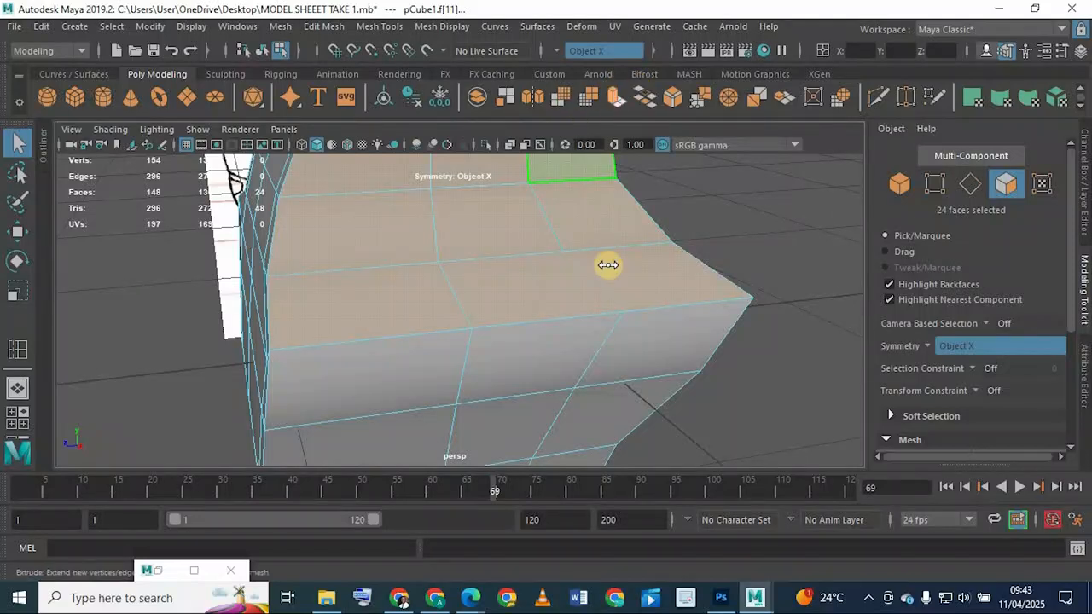
Step: Extrude the selected side faces in place, try a slight uniform scale-down and undo that scaling
{"action": "key", "text": "ctrl+e"}
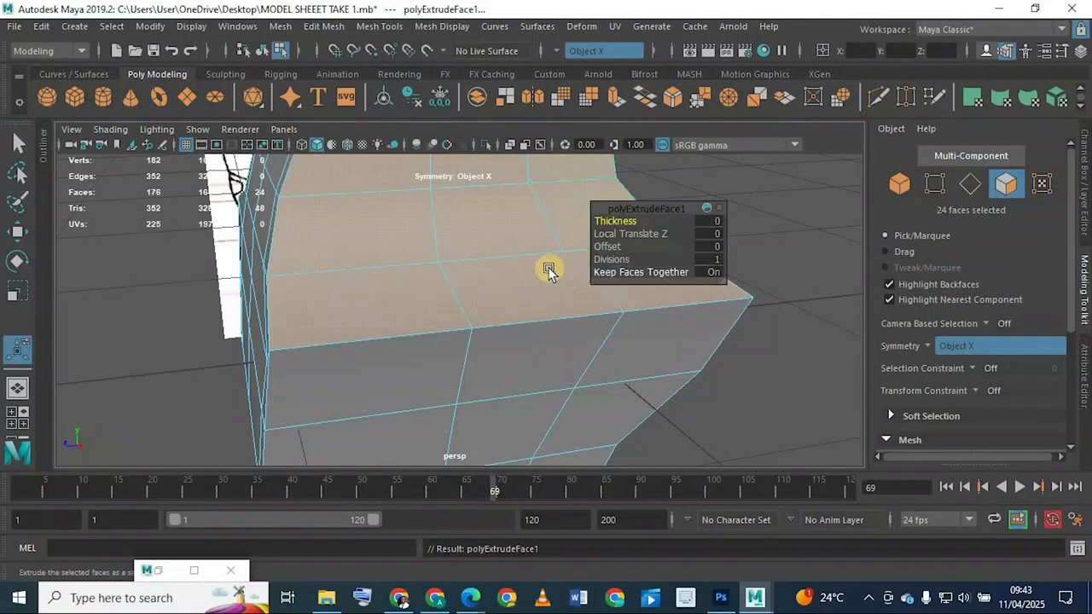
{"action": "left_click", "coordinate": [12, 294]}
{"action": "middle_click_drag", "start_coordinate": [514, 267], "coordinate": [523, 281], "text": "alt"}
{"action": "left_click_drag", "start_coordinate": [516, 281], "coordinate": [512, 280]}
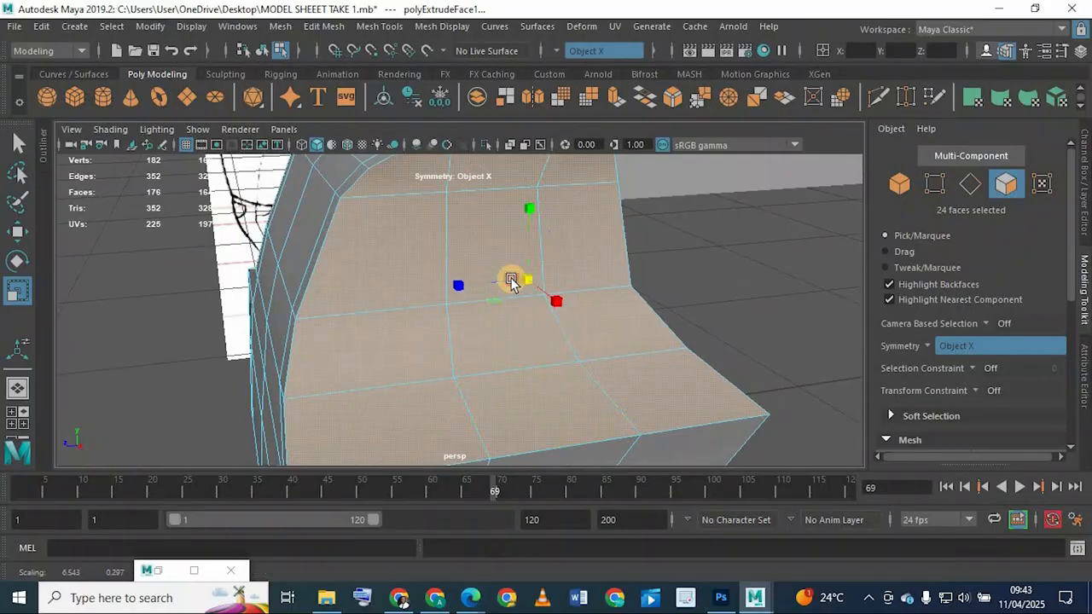
{"action": "key", "text": "ctrl+z"}
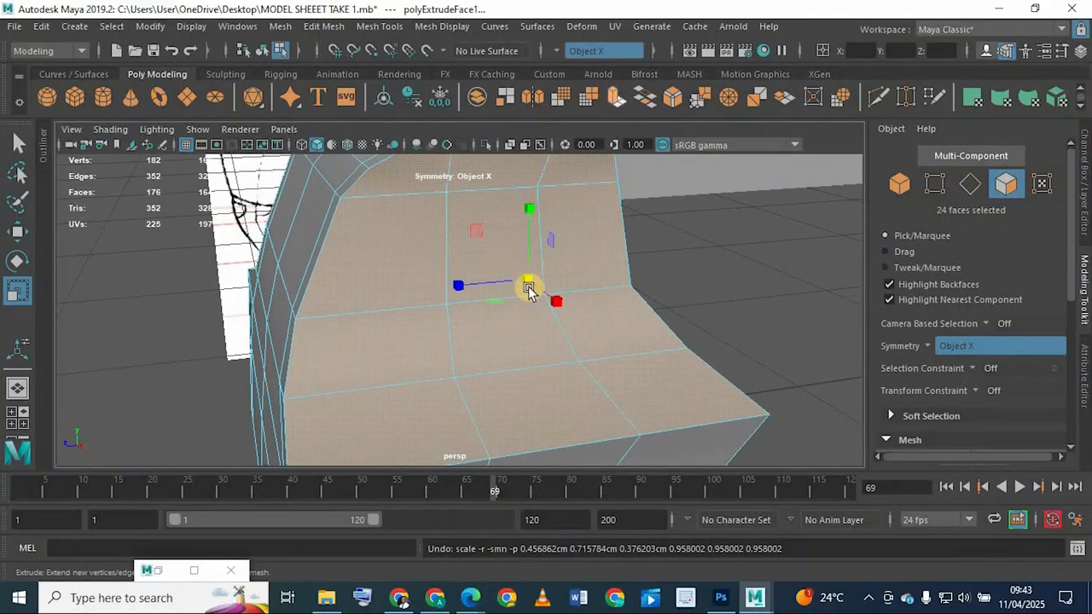
Step: Extrude the side faces again and scale them down uniformly to form an inset around the drawn arm oval
{"action": "key", "text": "ctrl+e"}
{"action": "key", "text": "r"}
{"action": "left_click_drag", "start_coordinate": [499, 281], "coordinate": [509, 373]}
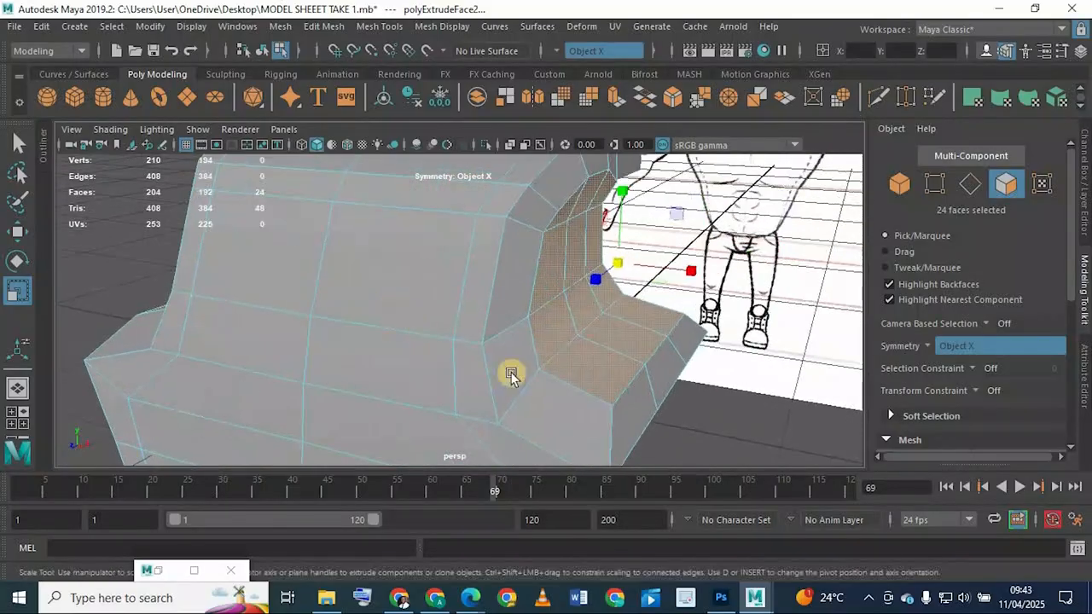
{"action": "key", "text": "space"}
{"action": "key", "text": "space"}
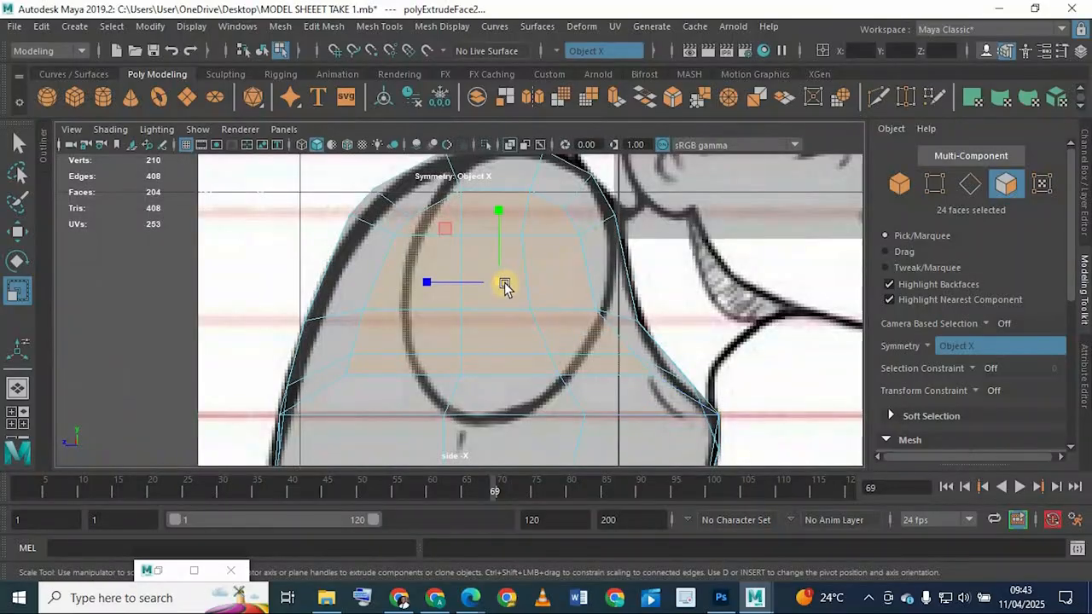
{"action": "left_click_drag", "start_coordinate": [504, 286], "coordinate": [502, 286]}
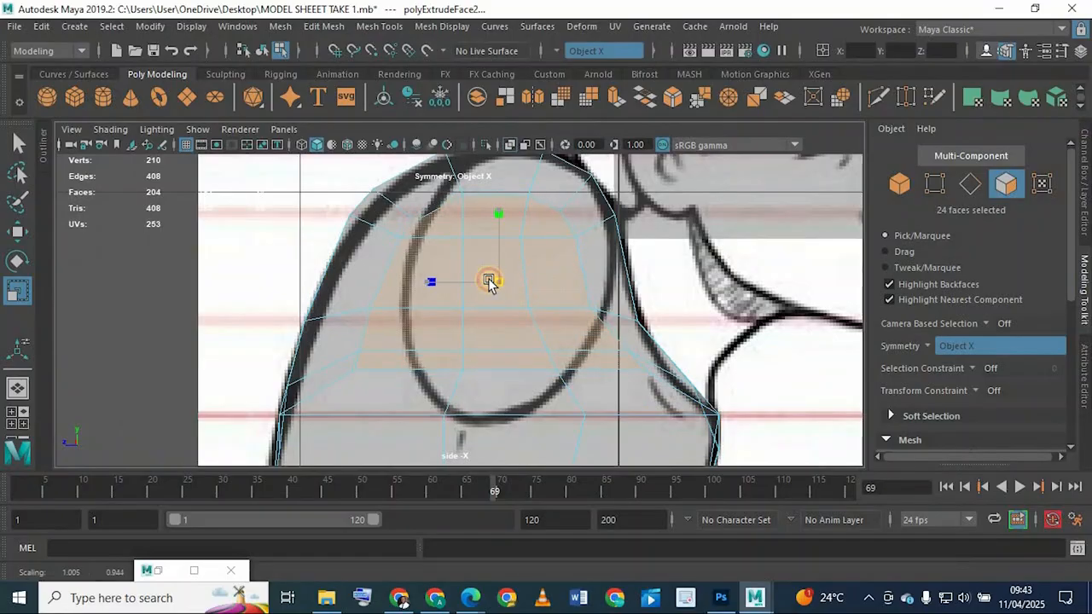
{"action": "left_click_drag", "start_coordinate": [536, 339], "coordinate": [536, 338]}
Step: Move the rear middle vertex of the inset's lowest row down toward the bottom of the drawn arm oval
{"action": "middle_click_drag", "start_coordinate": [494, 236], "coordinate": [494, 265], "text": "alt"}
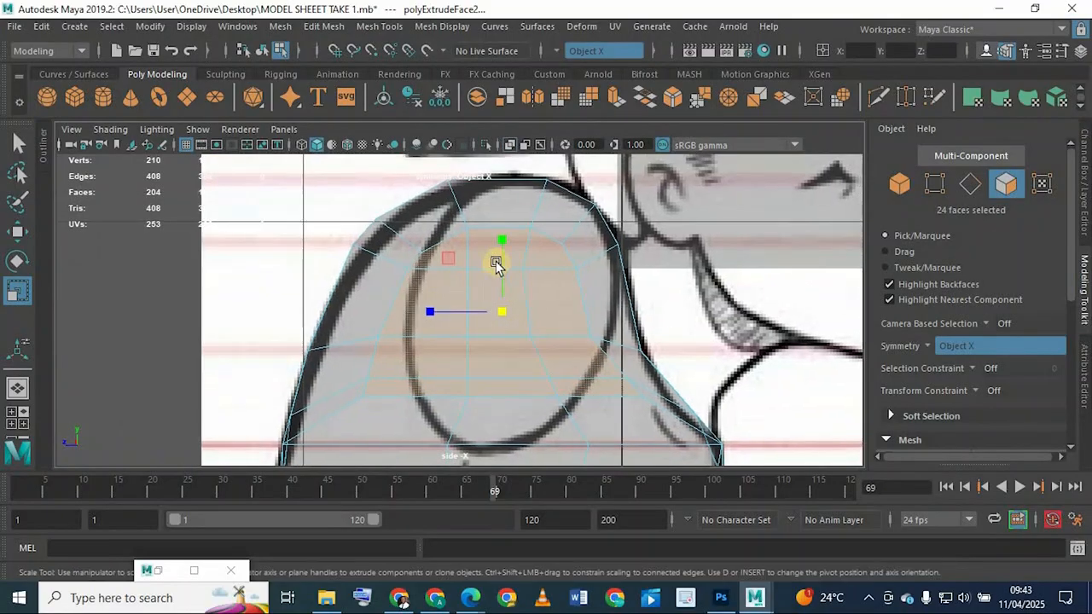
{"action": "scroll", "coordinate": [500, 278], "scroll_direction": "up", "scroll_amount": 1}
{"action": "middle_click_drag", "start_coordinate": [595, 389], "coordinate": [544, 281], "text": "alt"}
{"action": "scroll", "coordinate": [545, 299], "scroll_direction": "up", "scroll_amount": 1}
{"action": "middle_click_drag", "start_coordinate": [545, 319], "coordinate": [569, 371], "text": "alt"}
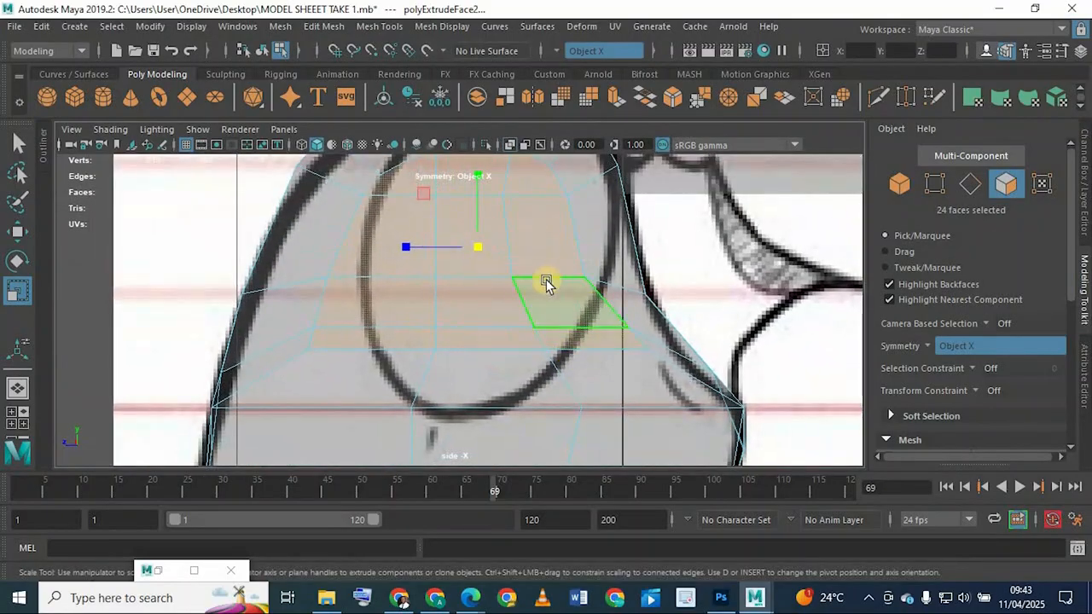
{"action": "right_click_drag", "start_coordinate": [557, 259], "coordinate": [396, 292]}
{"action": "middle_click_drag", "start_coordinate": [395, 292], "coordinate": [432, 278], "text": "alt"}
{"action": "scroll", "coordinate": [464, 343], "scroll_direction": "up", "scroll_amount": 1}
{"action": "scroll", "coordinate": [464, 345], "scroll_direction": "up", "scroll_amount": 1}
{"action": "left_click", "coordinate": [474, 355]}
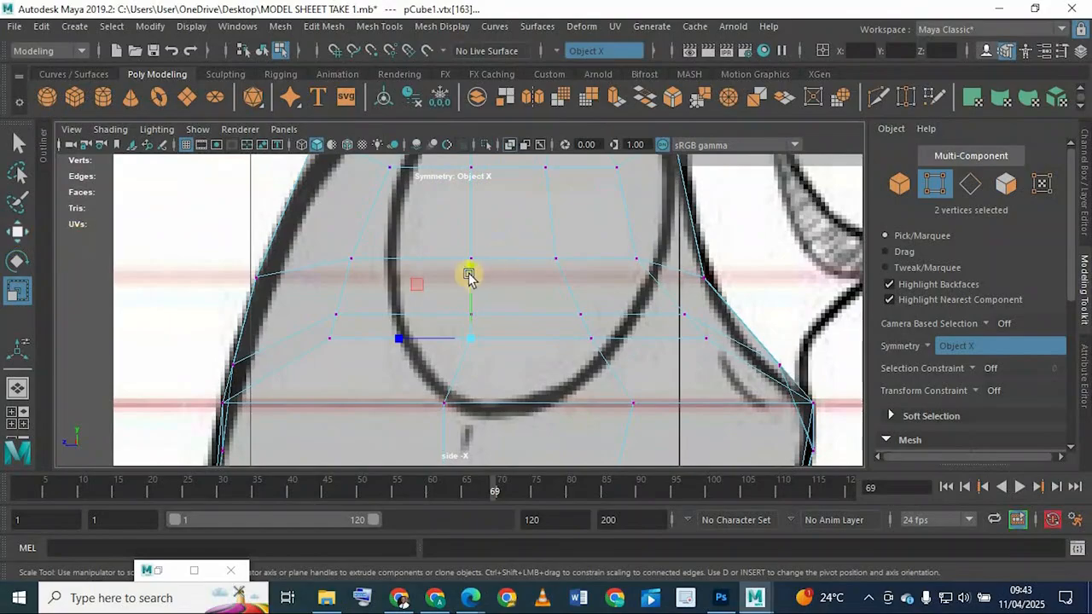
{"action": "key", "text": "w"}
{"action": "left_click_drag", "start_coordinate": [458, 295], "coordinate": [448, 320]}
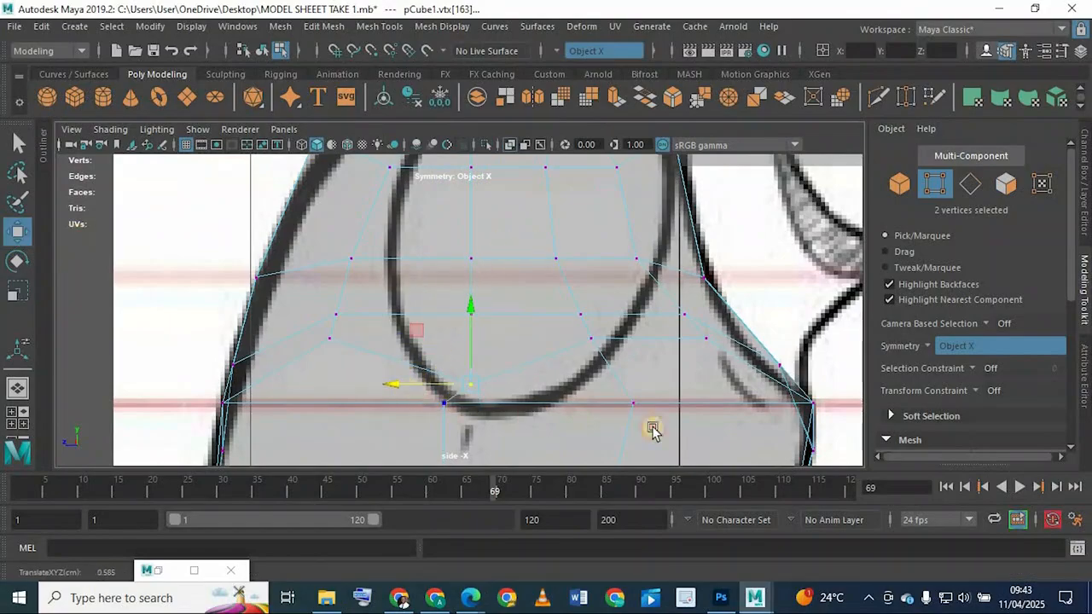
Step: Move the two middle vertices of the row beneath the inset down below the arm oval and scale them closer together
{"action": "left_click_drag", "start_coordinate": [409, 395], "coordinate": [653, 430]}
{"action": "left_click_drag", "start_coordinate": [530, 367], "coordinate": [531, 376]}
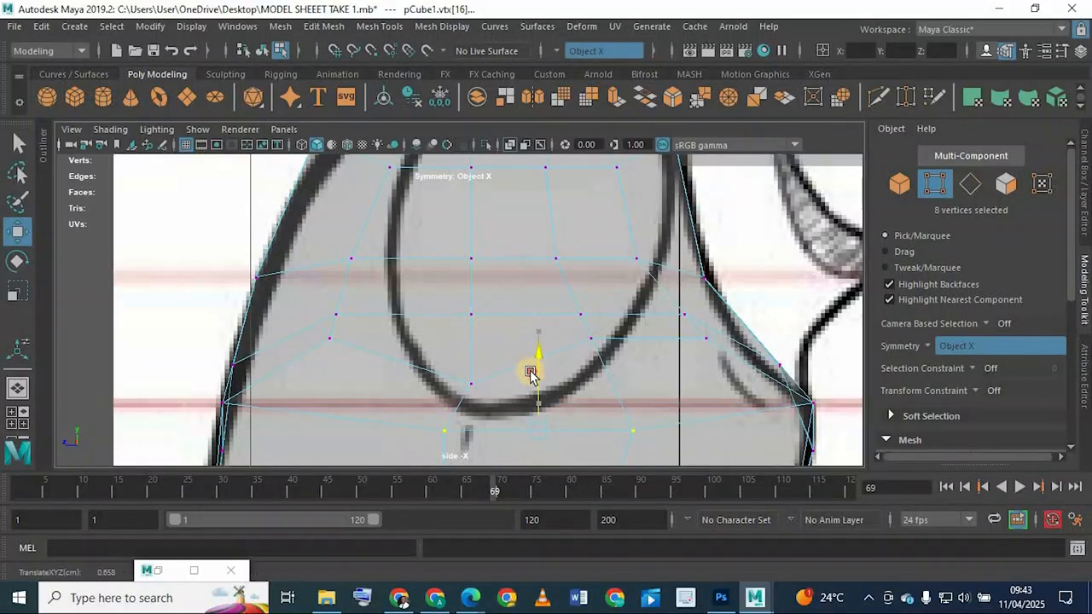
{"action": "middle_click_drag", "start_coordinate": [519, 420], "coordinate": [521, 351], "text": "alt"}
{"action": "key", "text": "r"}
{"action": "left_click_drag", "start_coordinate": [470, 367], "coordinate": [476, 370]}
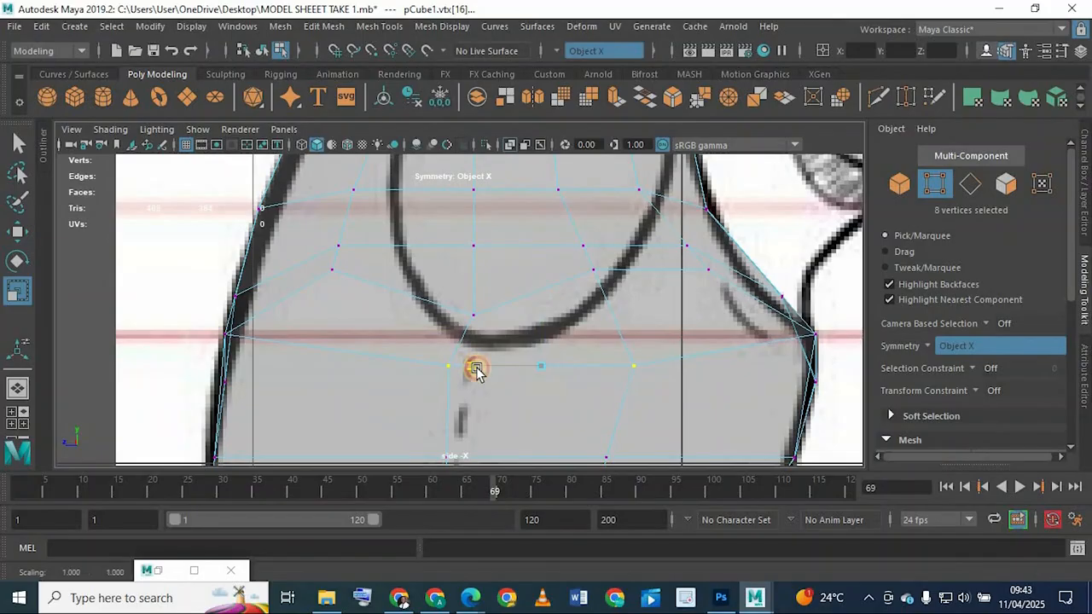
{"action": "scroll", "coordinate": [486, 366], "scroll_direction": "down", "scroll_amount": 5}
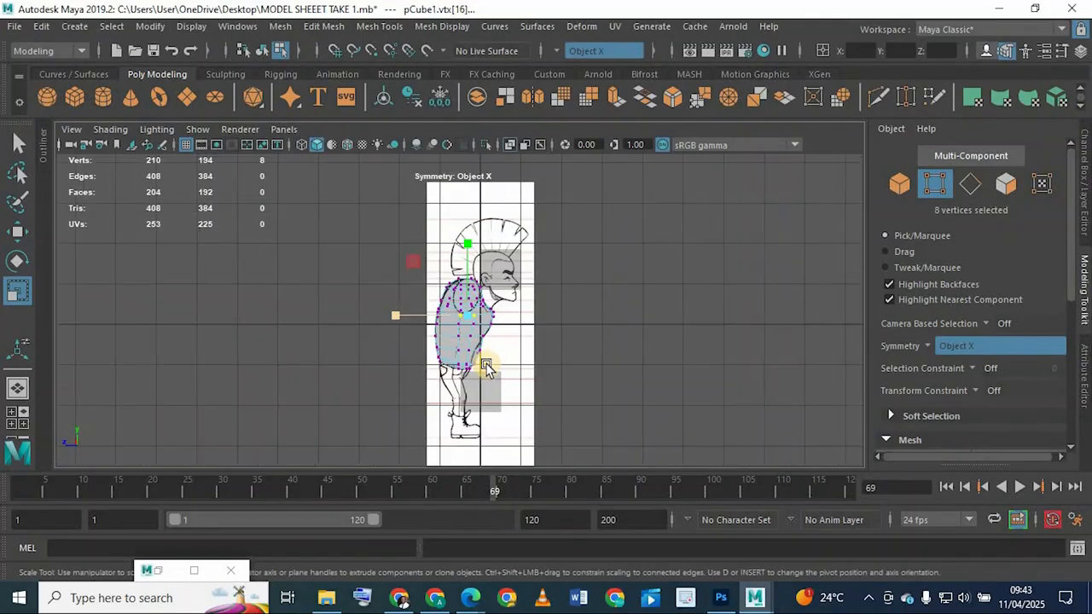
{"action": "scroll", "coordinate": [487, 366], "scroll_direction": "up", "scroll_amount": 5}
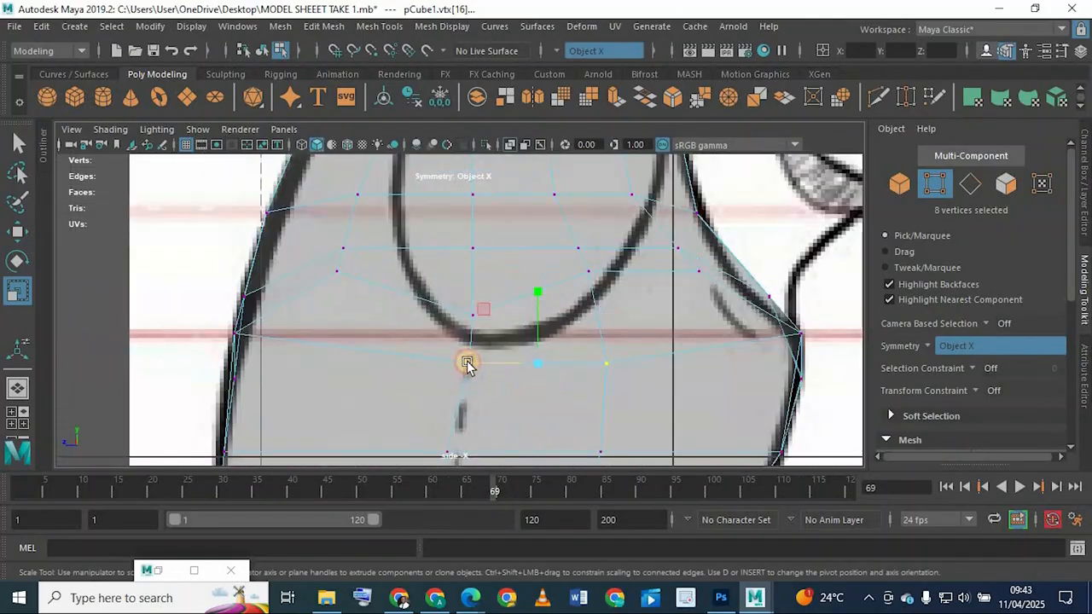
{"action": "left_click_drag", "start_coordinate": [468, 363], "coordinate": [470, 362]}
Step: Move the two middle vertices of the inset's lowest row straight down onto the drawn arm oval's lower curve
{"action": "scroll", "coordinate": [630, 270], "scroll_direction": "up", "scroll_amount": 2}
{"action": "left_click_drag", "start_coordinate": [634, 242], "coordinate": [665, 300]}
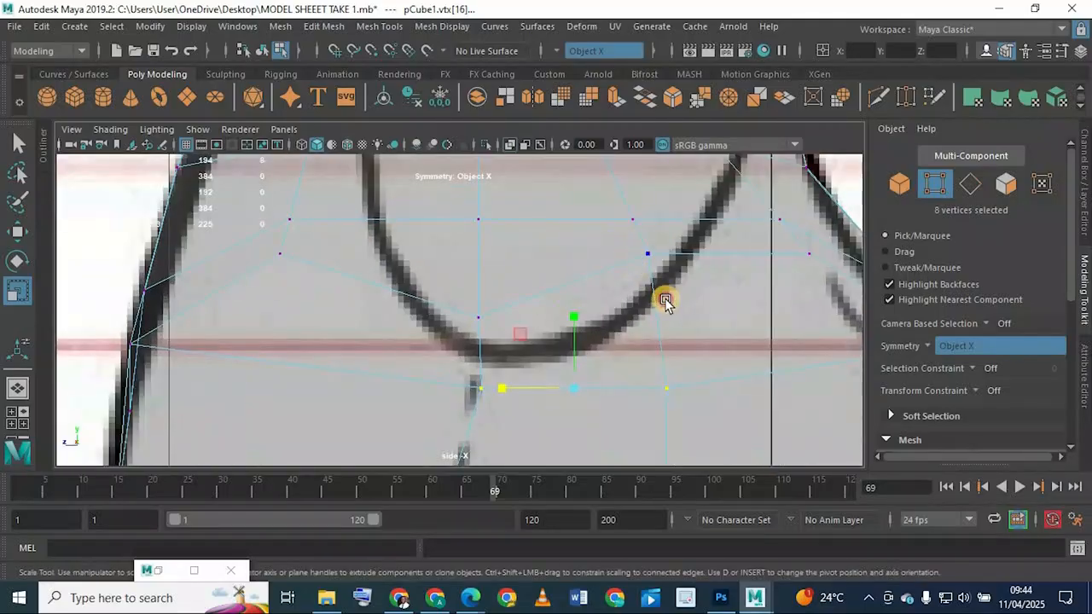
{"action": "left_click", "coordinate": [21, 229]}
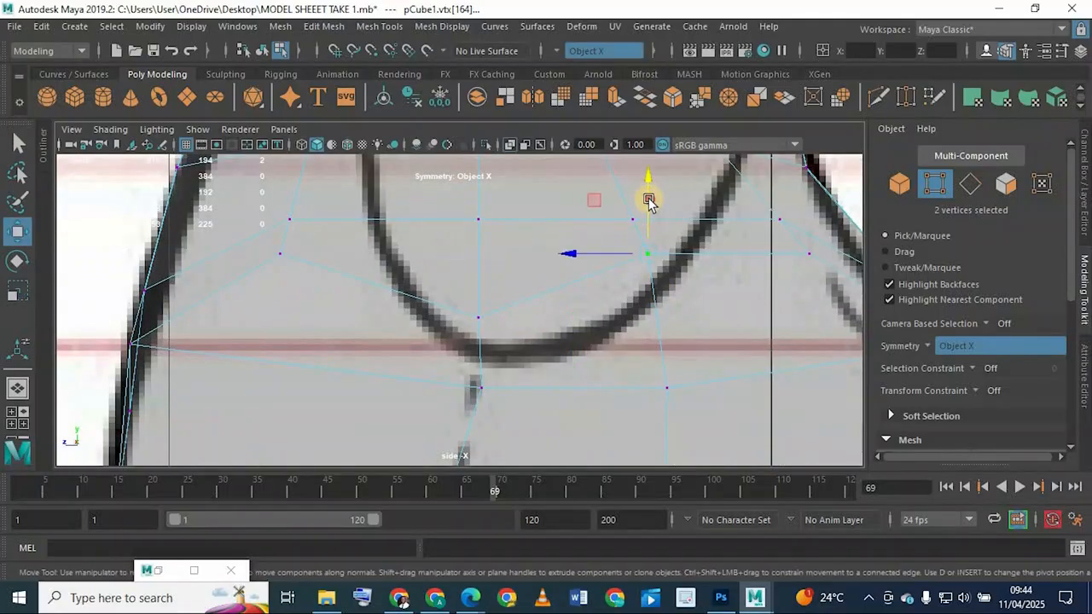
{"action": "left_click_drag", "start_coordinate": [648, 190], "coordinate": [642, 223]}
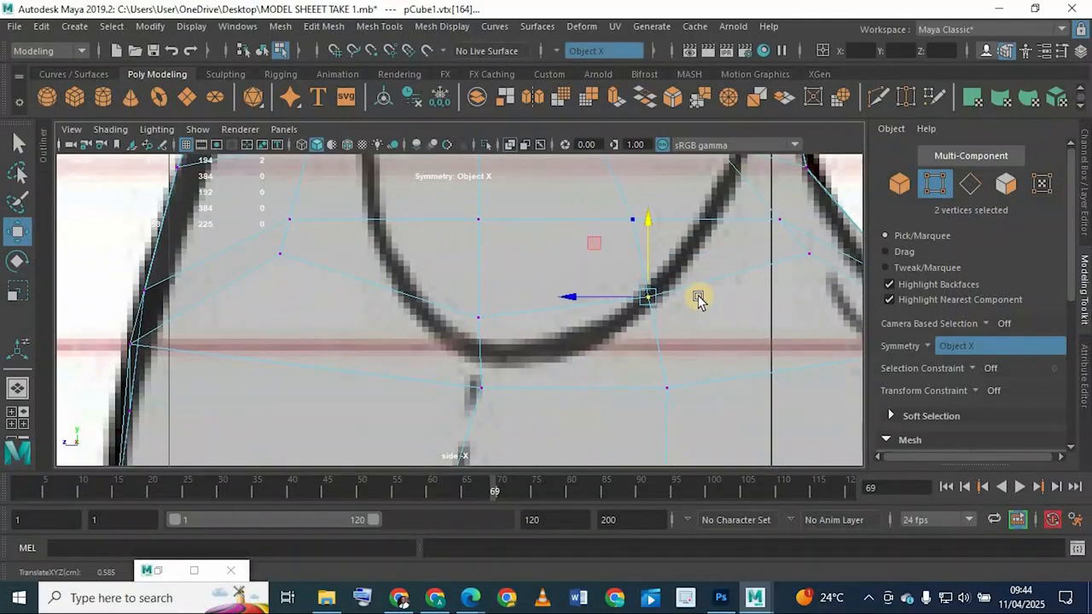
{"action": "middle_click_drag", "start_coordinate": [699, 298], "coordinate": [629, 357], "text": "alt"}
{"action": "left_click_drag", "start_coordinate": [413, 306], "coordinate": [414, 341]}
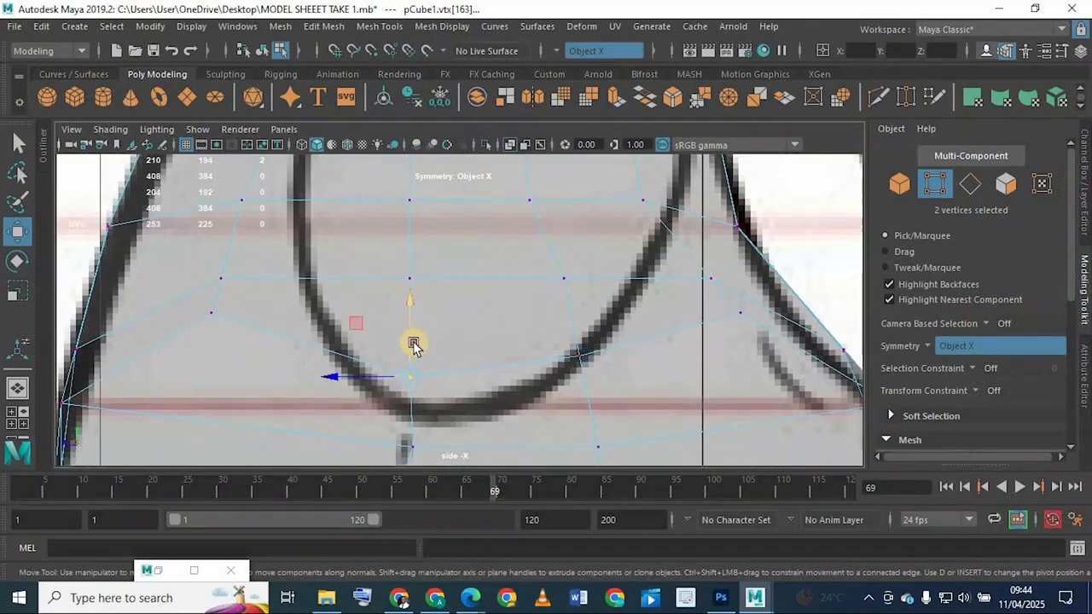
{"action": "left_click_drag", "start_coordinate": [555, 331], "coordinate": [582, 373]}
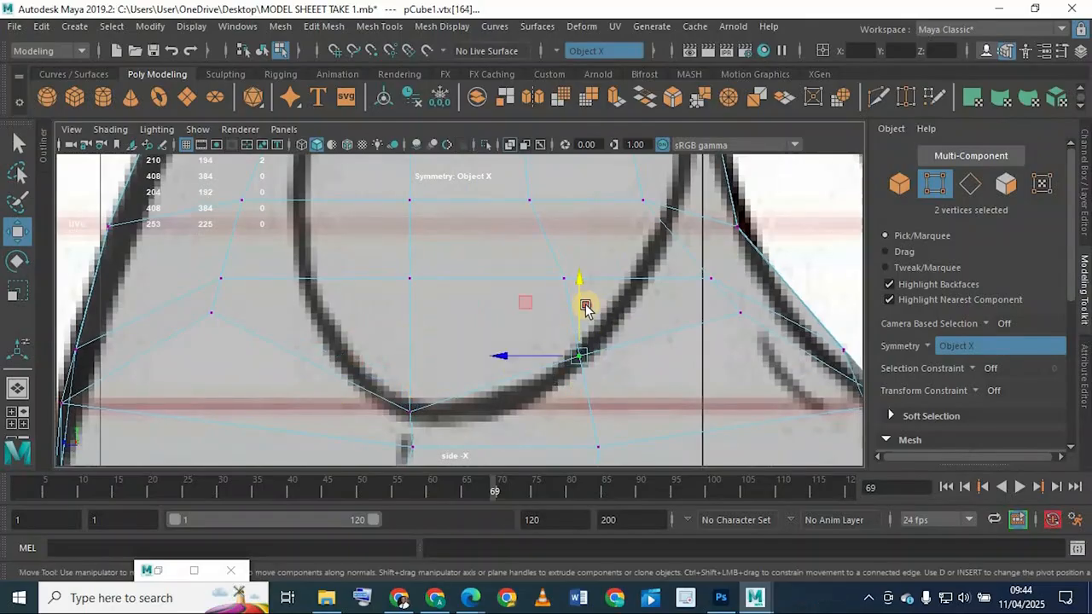
{"action": "left_click", "coordinate": [585, 305]}
{"action": "key", "text": "ctrl+z"}
Step: Move the rear vertices of the inset's two lowest rows onto the drawn arm oval's lower back curve
{"action": "middle_click_drag", "start_coordinate": [250, 360], "coordinate": [293, 412], "text": "alt"}
{"action": "left_click_drag", "start_coordinate": [222, 373], "coordinate": [220, 373]}
{"action": "left_click_drag", "start_coordinate": [205, 368], "coordinate": [256, 363]}
{"action": "left_click", "coordinate": [274, 347]}
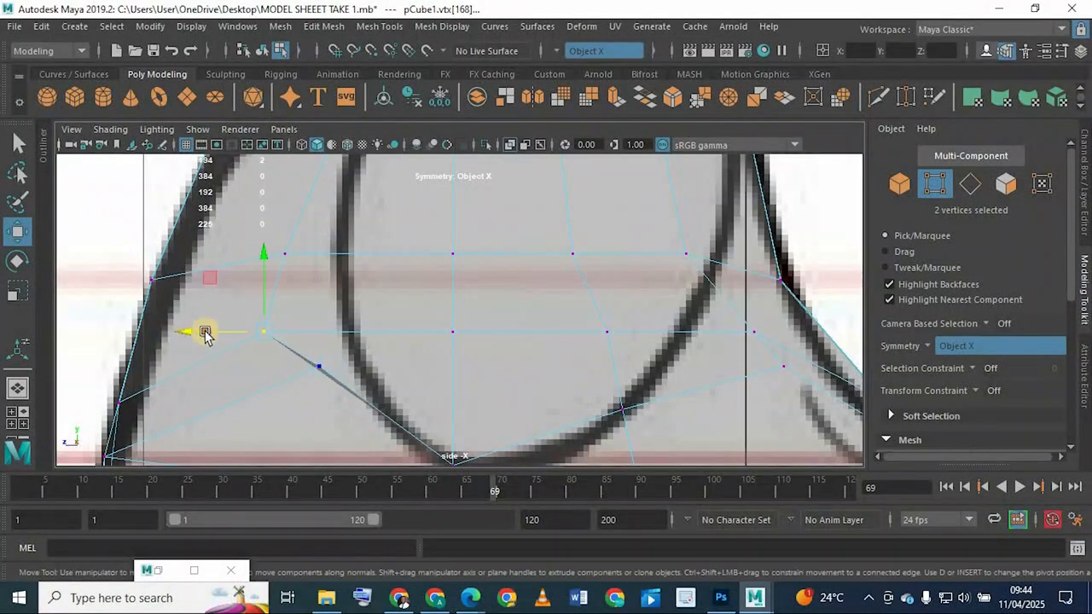
{"action": "left_click_drag", "start_coordinate": [204, 333], "coordinate": [278, 333]}
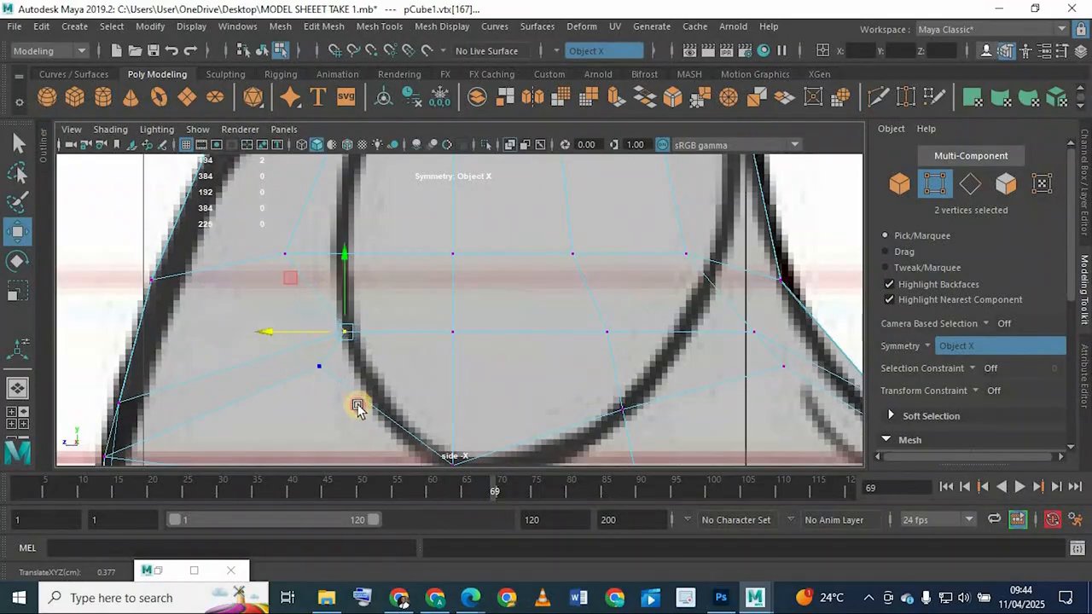
{"action": "left_click", "coordinate": [320, 367]}
{"action": "left_click_drag", "start_coordinate": [320, 331], "coordinate": [294, 403]}
Step: Move the rear vertices of the inset's middle and upper rows horizontally onto the drawn arm oval's back curve
{"action": "middle_click_drag", "start_coordinate": [290, 259], "coordinate": [313, 355], "text": "alt"}
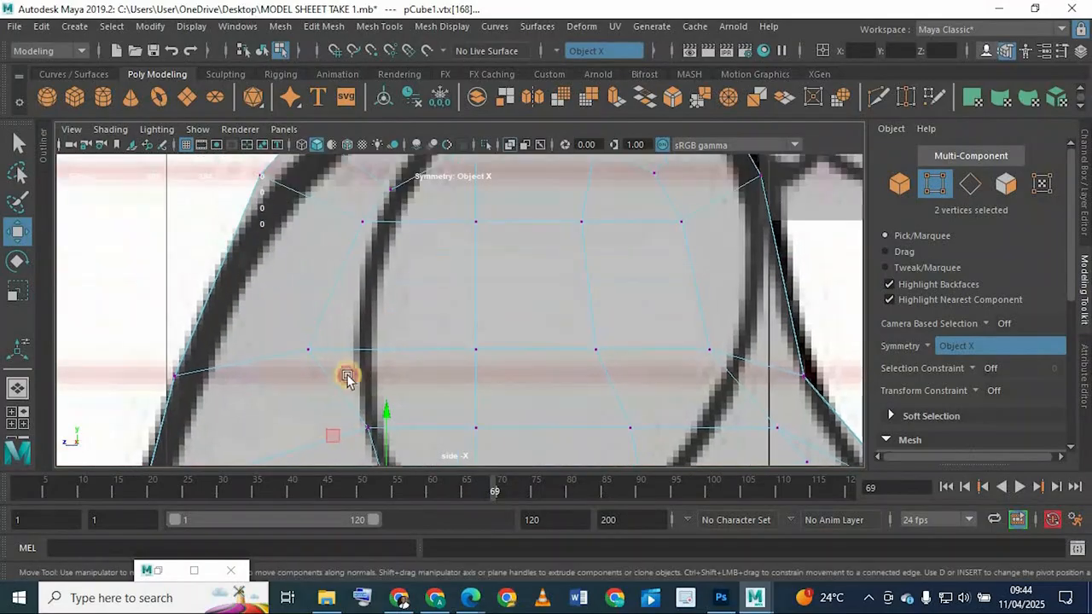
{"action": "key", "text": "ctrl+z"}
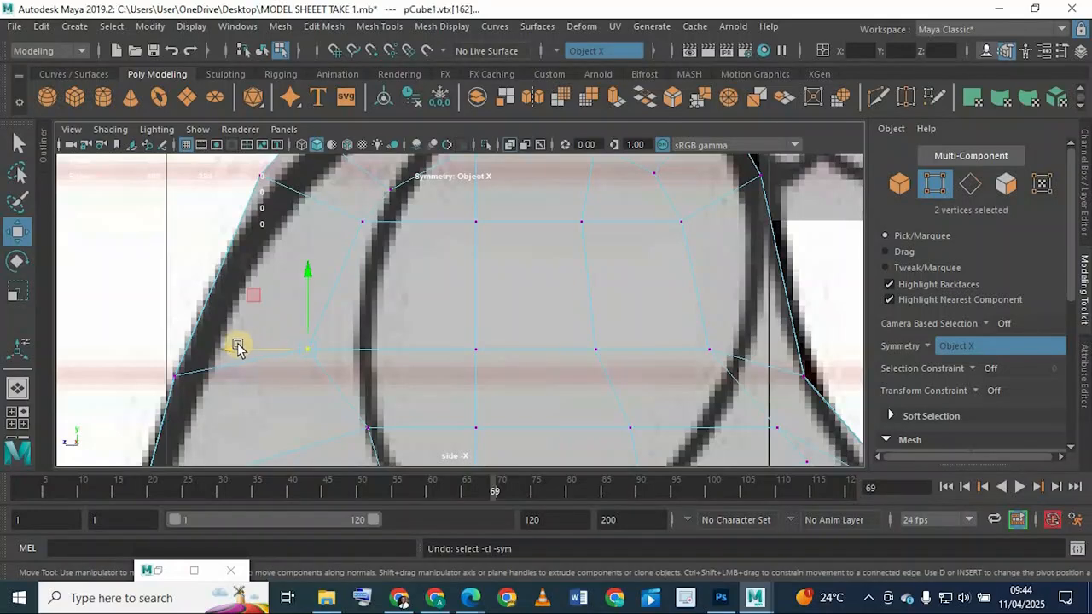
{"action": "left_click_drag", "start_coordinate": [294, 353], "coordinate": [283, 349]}
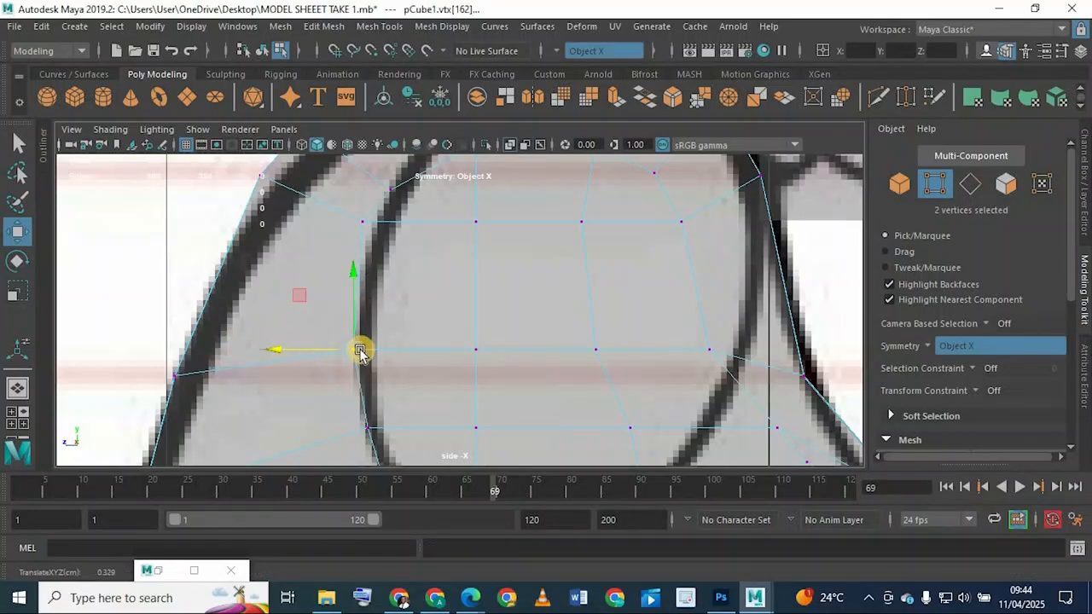
{"action": "middle_click_drag", "start_coordinate": [361, 230], "coordinate": [361, 322], "text": "alt"}
{"action": "scroll", "coordinate": [348, 345], "scroll_direction": "up", "scroll_amount": 2}
{"action": "left_click_drag", "start_coordinate": [326, 309], "coordinate": [298, 321]}
{"action": "middle_click_drag", "start_coordinate": [396, 256], "coordinate": [386, 340], "text": "alt"}
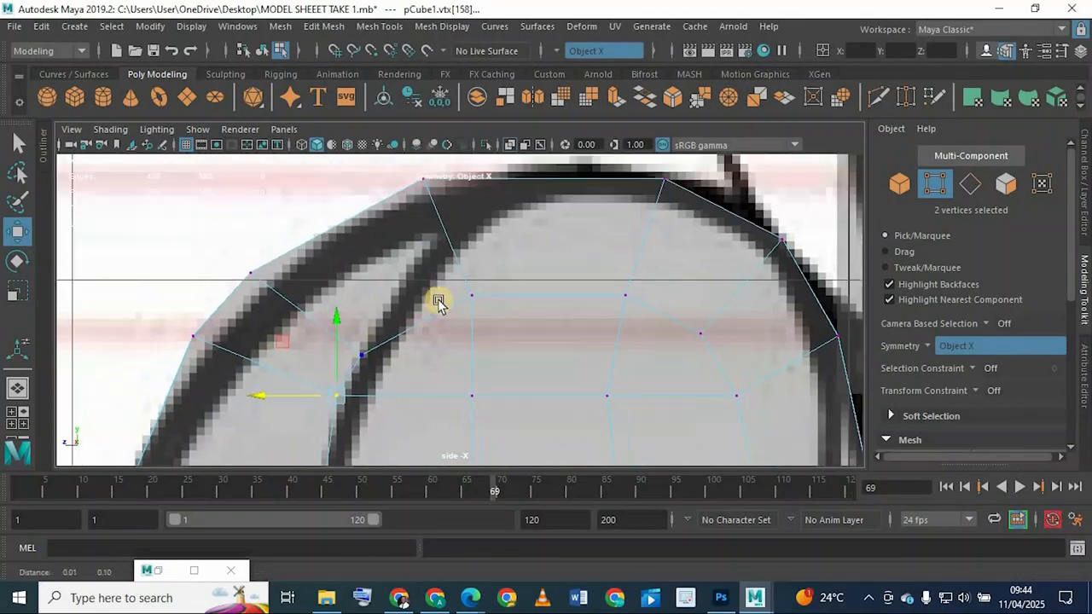
Step: Raise the rear middle vertex of the inset's top row to the arm oval and lift the two front shoulder outline vertices onto the drawn outline
{"action": "left_click", "coordinate": [488, 252]}
{"action": "left_click_drag", "start_coordinate": [475, 214], "coordinate": [475, 150]}
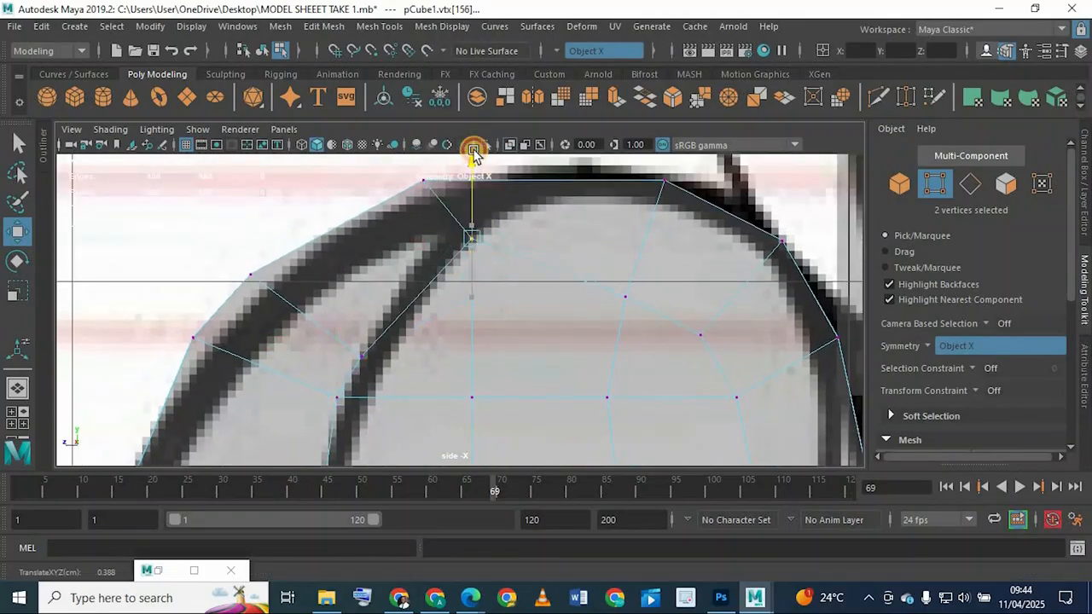
{"action": "middle_click_drag", "start_coordinate": [621, 283], "coordinate": [597, 376], "text": "alt"}
{"action": "left_click_drag", "start_coordinate": [671, 305], "coordinate": [627, 259]}
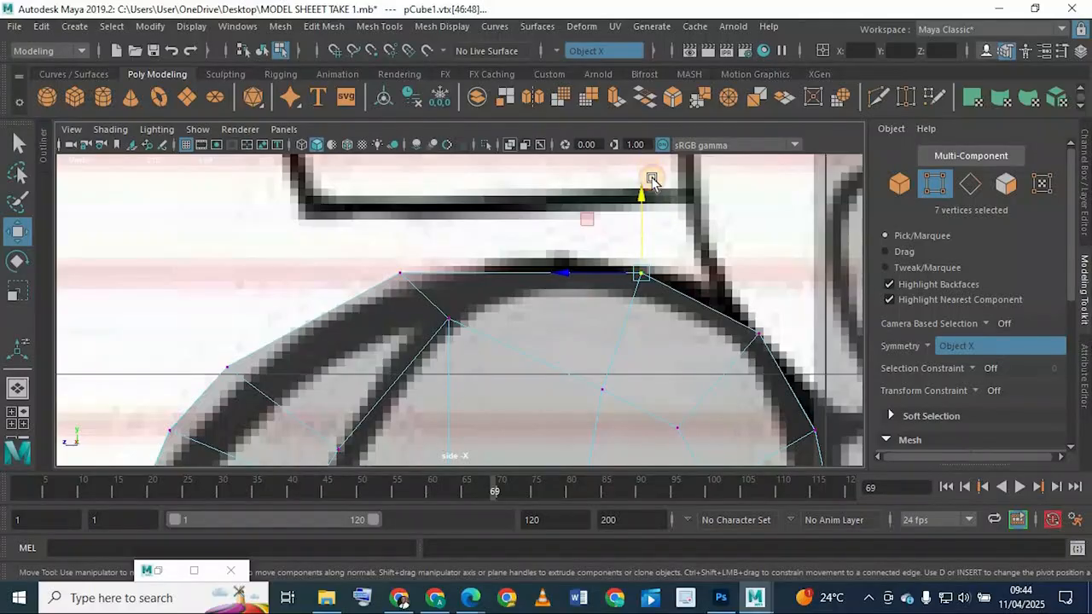
{"action": "left_click_drag", "start_coordinate": [648, 187], "coordinate": [651, 178]}
{"action": "left_click_drag", "start_coordinate": [742, 324], "coordinate": [774, 364]}
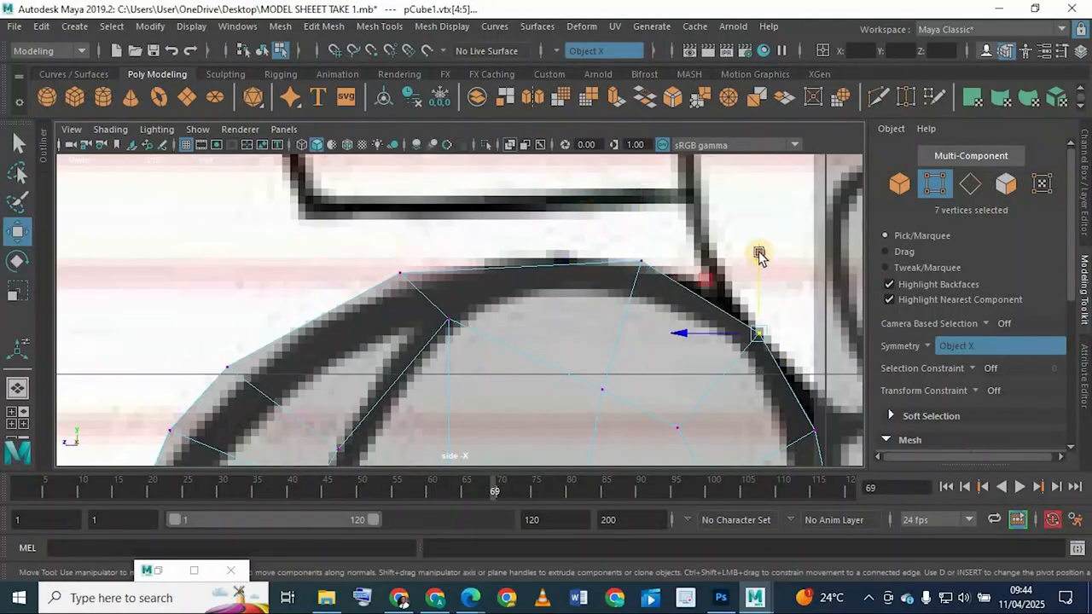
{"action": "left_click_drag", "start_coordinate": [759, 254], "coordinate": [763, 244]}
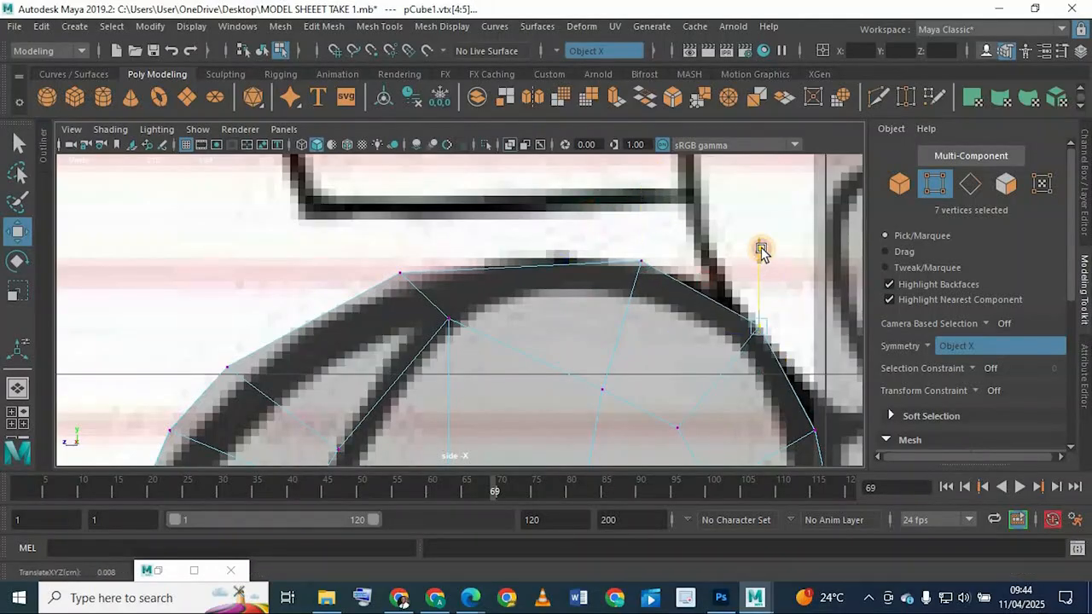
Step: Raise the two middle vertices of the inset's top row onto the drawn arm oval's upper curve
{"action": "left_click", "coordinate": [607, 386]}
{"action": "left_click_drag", "start_coordinate": [636, 195], "coordinate": [638, 197]}
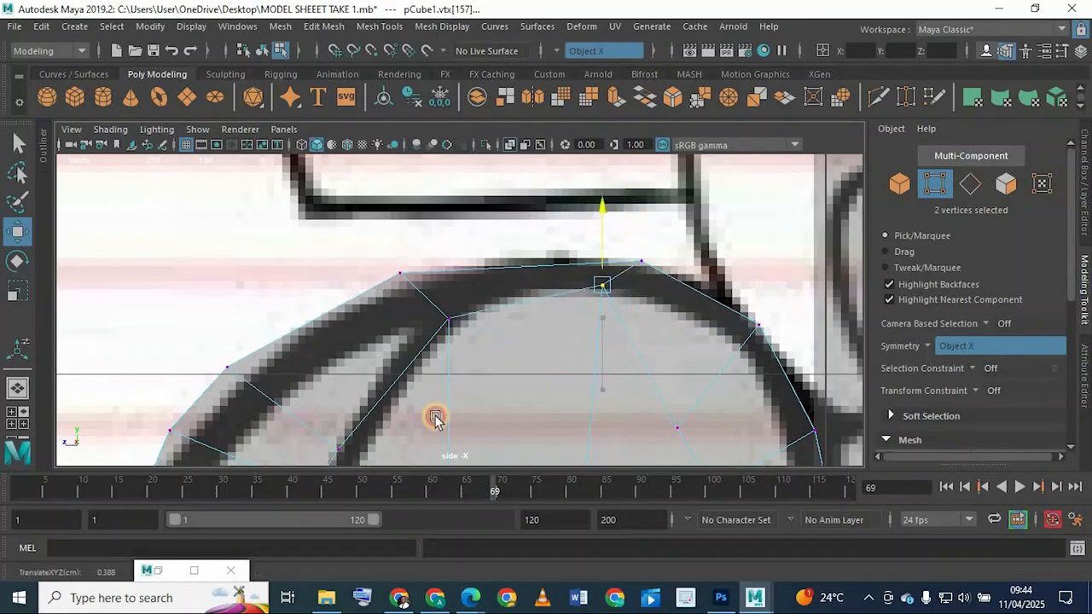
{"action": "left_click", "coordinate": [449, 318]}
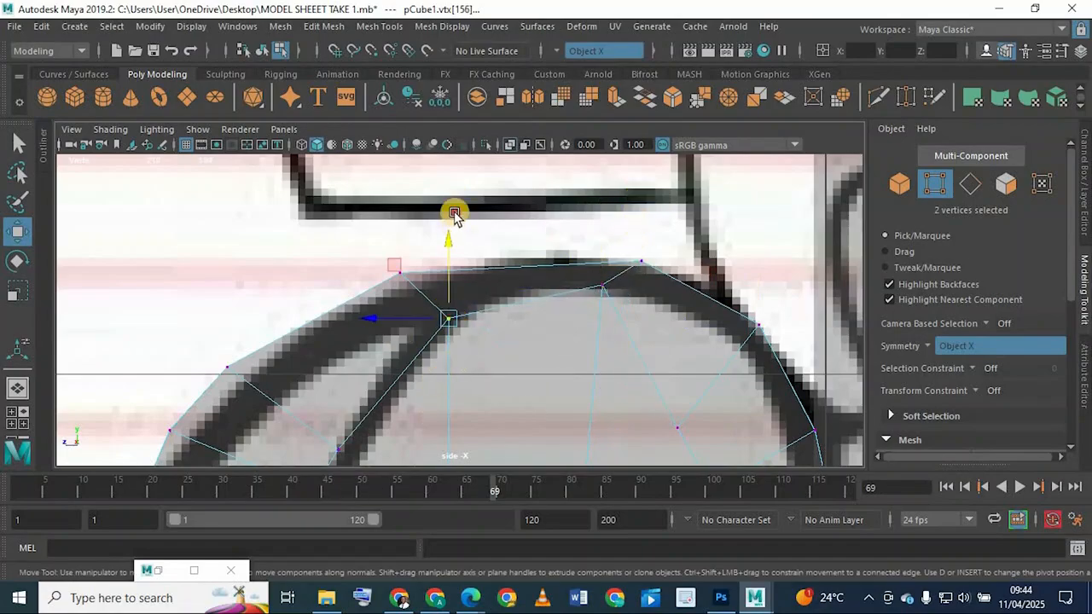
{"action": "key", "text": "ctrl+z"}
{"action": "left_click_drag", "start_coordinate": [451, 236], "coordinate": [450, 224]}
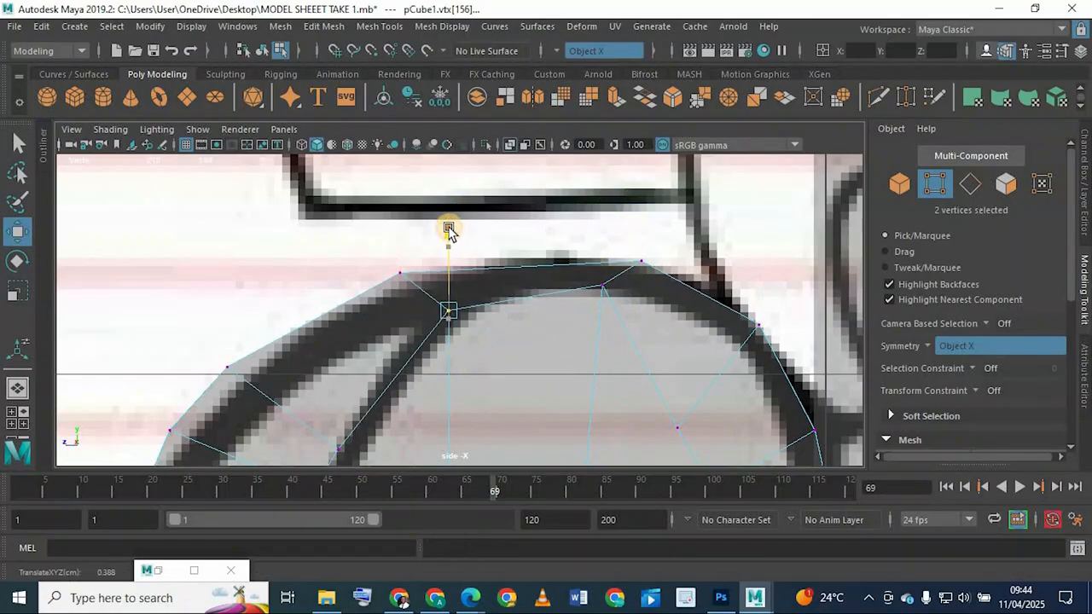
Step: Move the front corner vertex of the inset's top row forward and up onto the arm oval's upper front curve
{"action": "middle_click_drag", "start_coordinate": [621, 308], "coordinate": [575, 239], "text": "alt"}
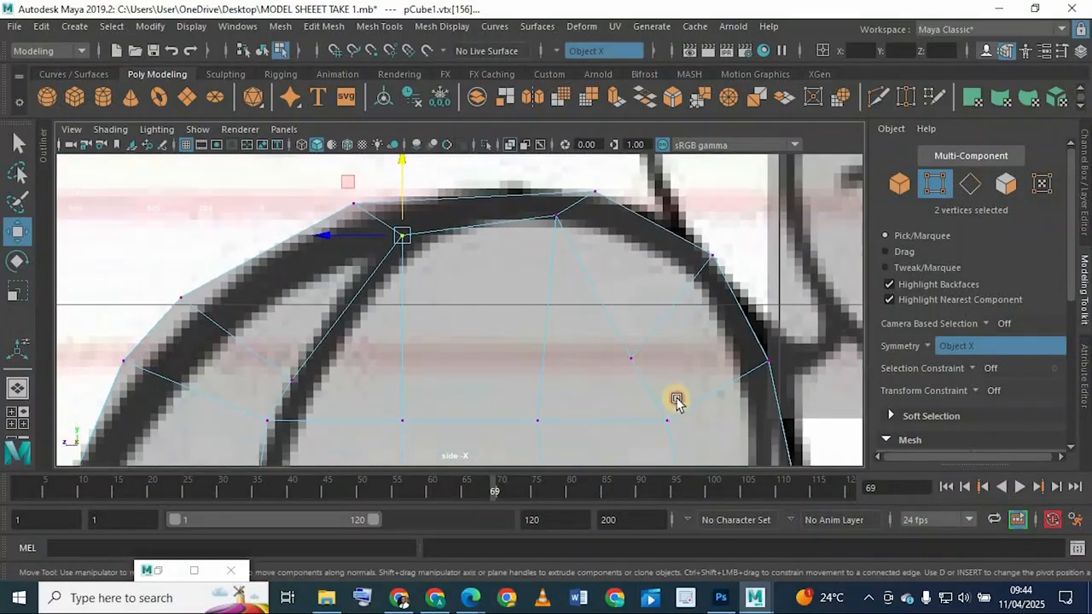
{"action": "left_click_drag", "start_coordinate": [662, 331], "coordinate": [708, 278]}
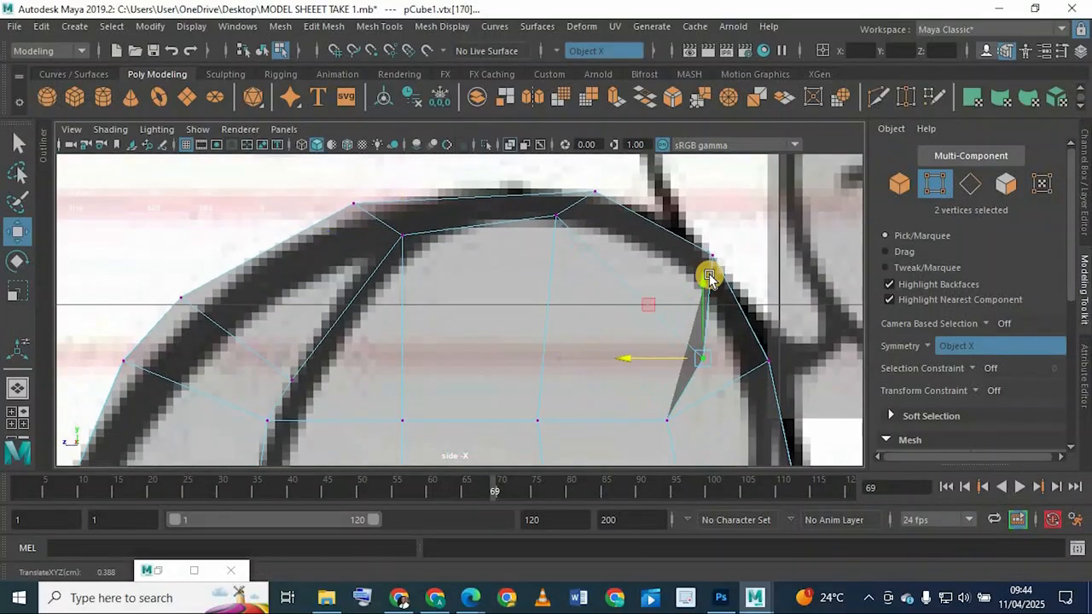
{"action": "left_click_drag", "start_coordinate": [679, 174], "coordinate": [683, 183]}
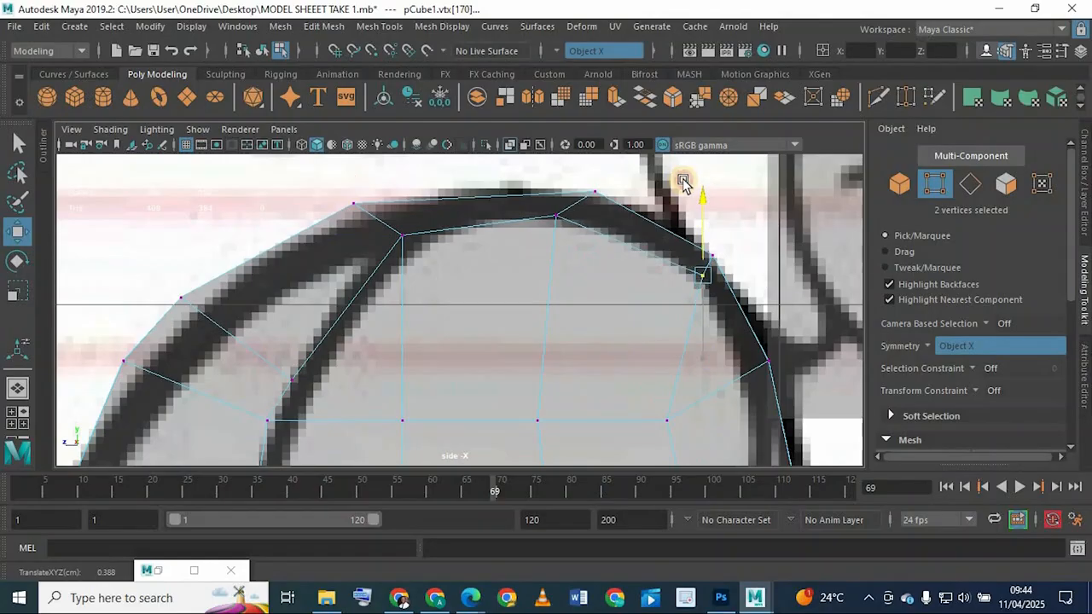
Step: Shift the torso outline vertices in front of the arm oval slightly forward and move the inset's second-row front vertex onto the oval's front curve
{"action": "middle_click_drag", "start_coordinate": [651, 399], "coordinate": [605, 284], "text": "alt"}
{"action": "left_click_drag", "start_coordinate": [706, 227], "coordinate": [739, 282]}
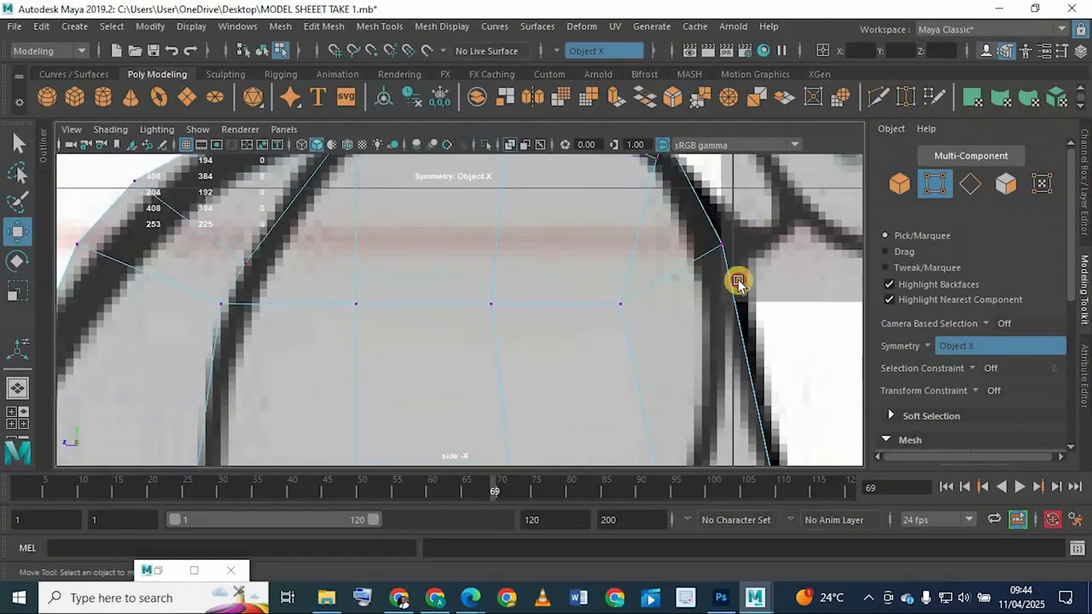
{"action": "left_click_drag", "start_coordinate": [692, 249], "coordinate": [709, 248]}
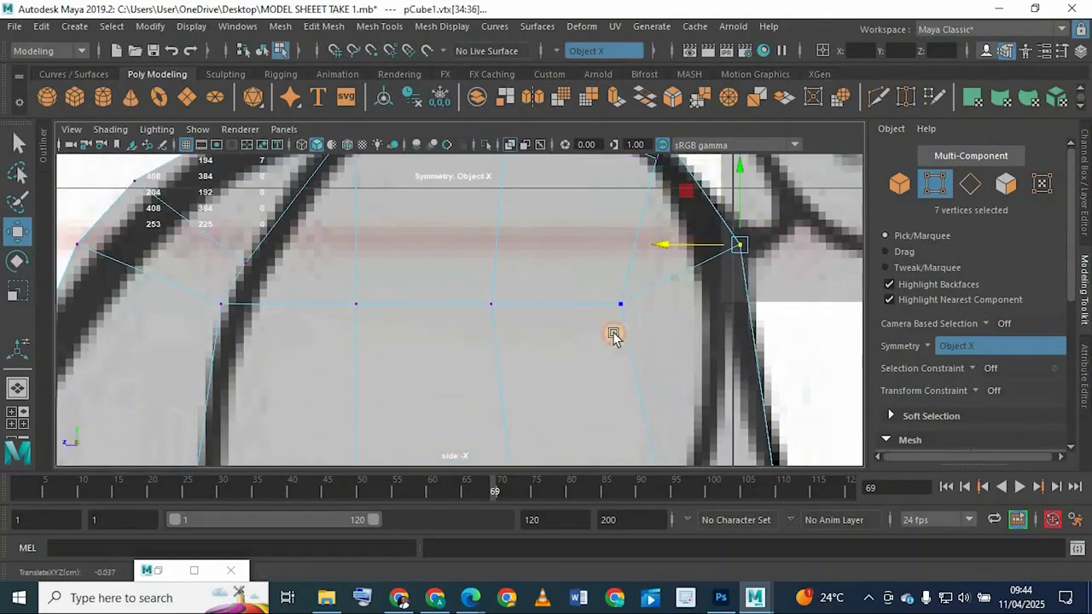
{"action": "left_click", "coordinate": [620, 304]}
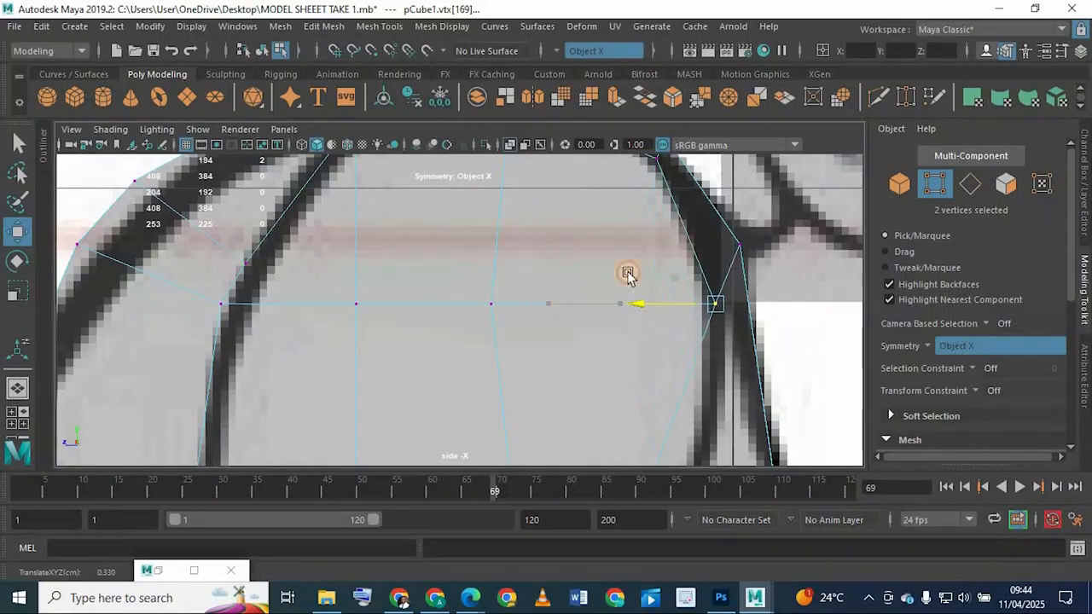
Step: Move the front vertices of the inset's next two lower rows horizontally onto the drawn arm oval's front curve
{"action": "middle_click_drag", "start_coordinate": [627, 273], "coordinate": [636, 341], "text": "alt"}
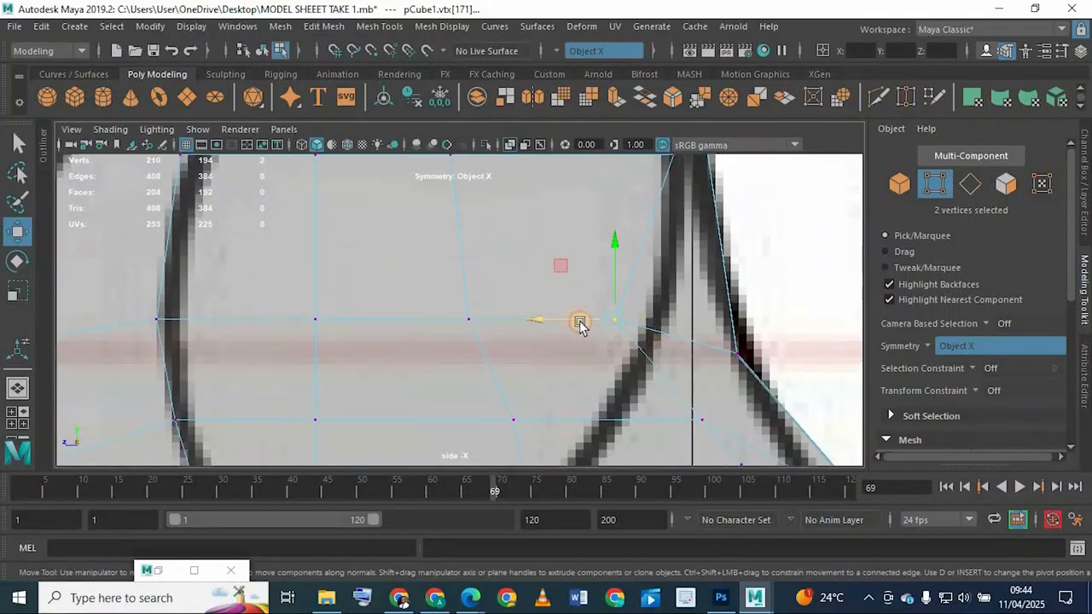
{"action": "left_click_drag", "start_coordinate": [580, 324], "coordinate": [617, 319]}
{"action": "middle_click_drag", "start_coordinate": [688, 388], "coordinate": [686, 263], "text": "alt"}
{"action": "left_click_drag", "start_coordinate": [632, 298], "coordinate": [571, 266]}
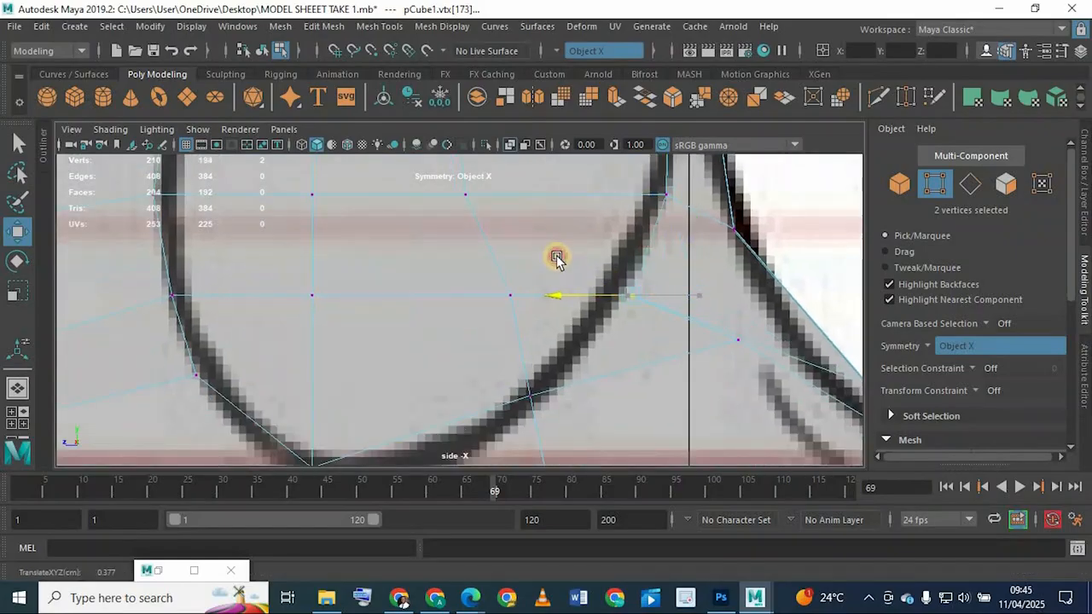
Step: Move the inset's lower front corner vertex back and up onto the arm oval's lower front curve
{"action": "left_click", "coordinate": [704, 360]}
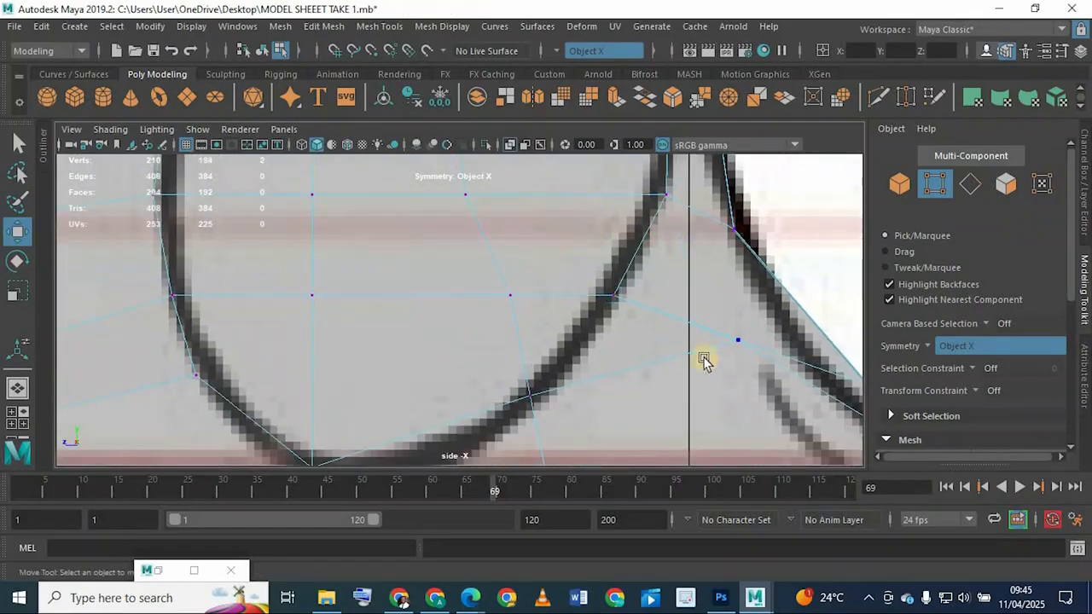
{"action": "left_click", "coordinate": [762, 385]}
{"action": "left_click_drag", "start_coordinate": [572, 347], "coordinate": [527, 343]}
{"action": "middle_click_drag", "start_coordinate": [530, 383], "coordinate": [597, 349], "text": "alt"}
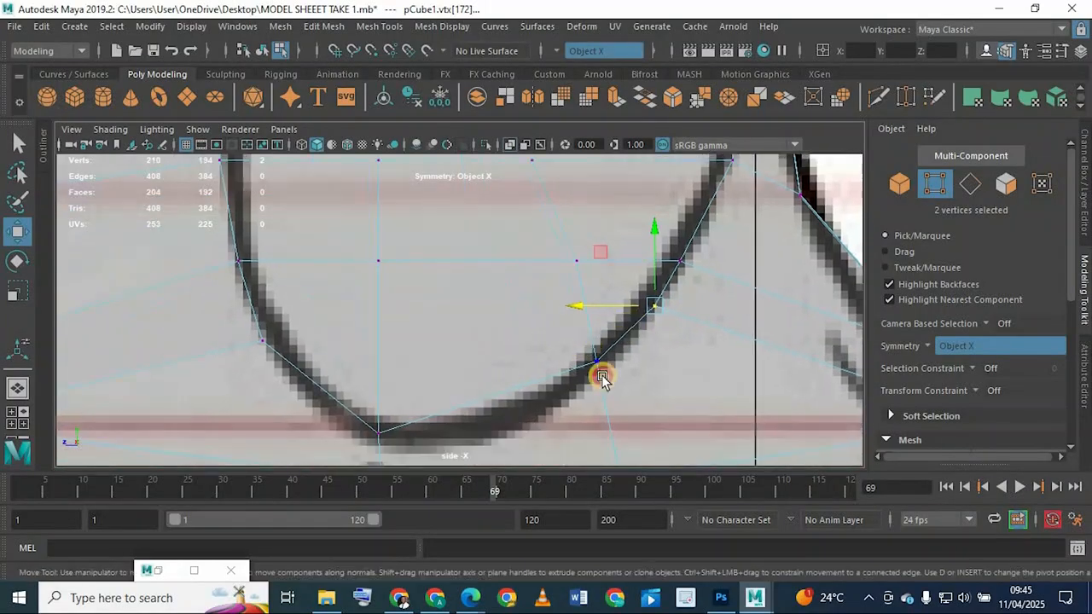
Step: Slide the inset's front bottom vertex and the corner vertex beside it back and down along the drawn arm oval's lower front curve
{"action": "left_click", "coordinate": [602, 376]}
{"action": "left_click_drag", "start_coordinate": [506, 373], "coordinate": [550, 335]}
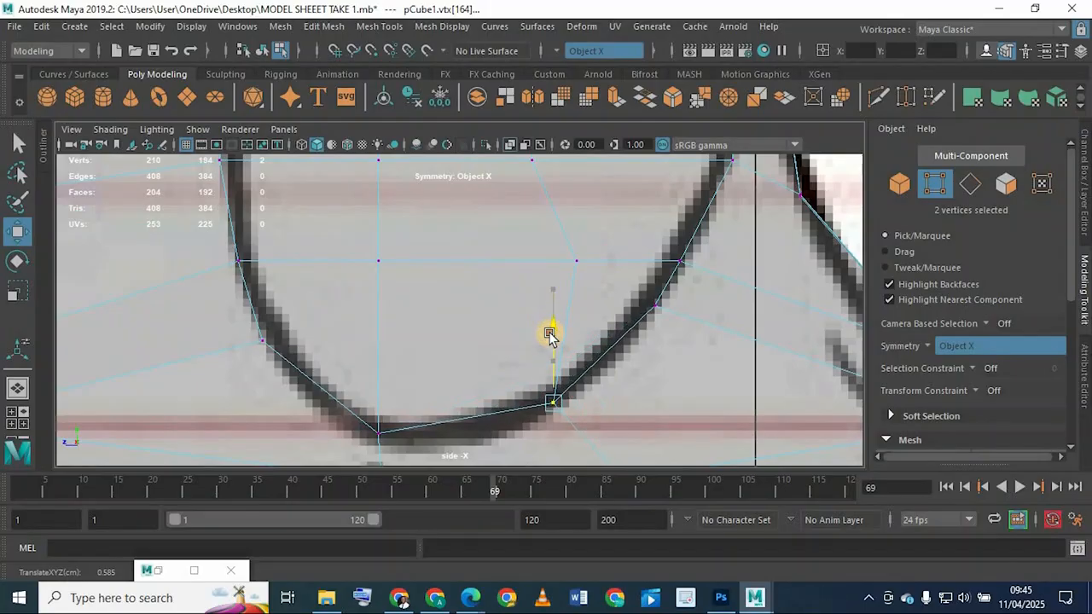
{"action": "left_click", "coordinate": [658, 289]}
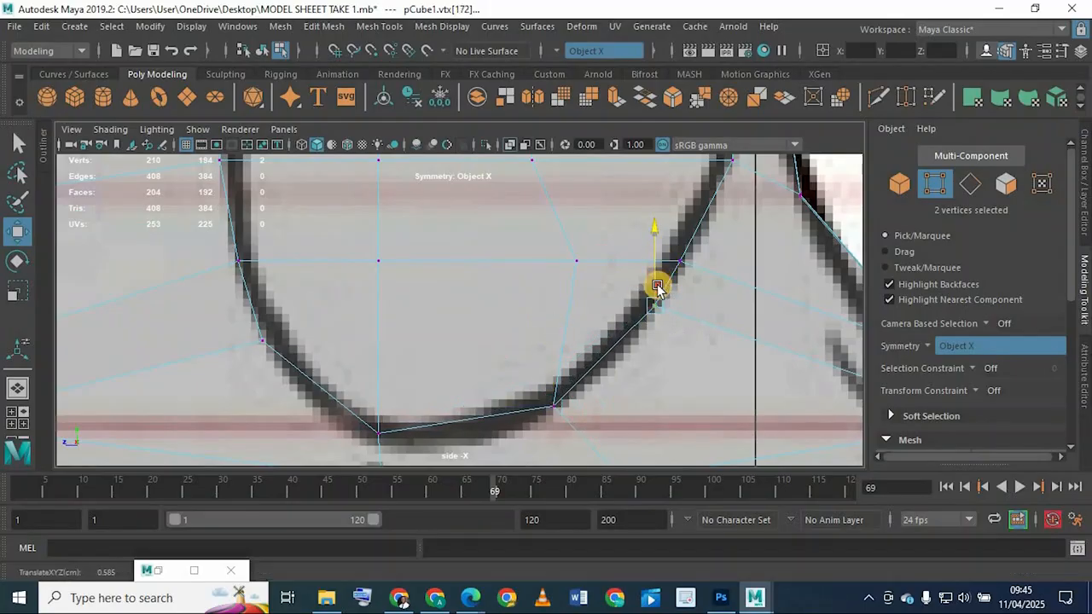
{"action": "left_click_drag", "start_coordinate": [658, 289], "coordinate": [549, 338]}
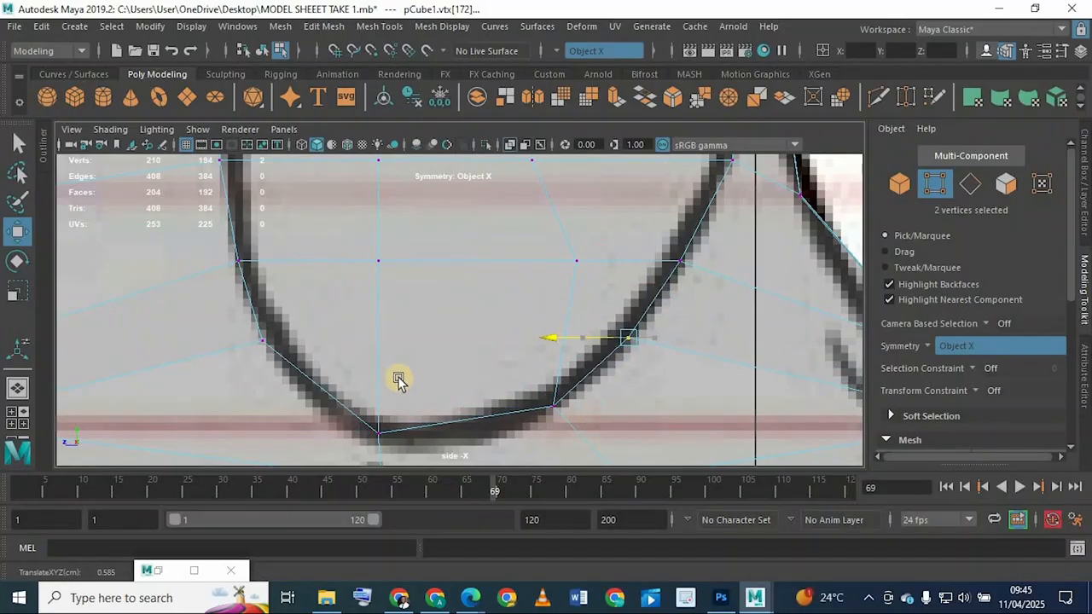
Step: Move the inset's rear bottom vertex forward and slightly up onto the lowest part of the drawn arm oval
{"action": "middle_click_drag", "start_coordinate": [397, 377], "coordinate": [500, 354], "text": "alt"}
{"action": "left_click", "coordinate": [493, 420]}
{"action": "left_click_drag", "start_coordinate": [436, 411], "coordinate": [458, 407]}
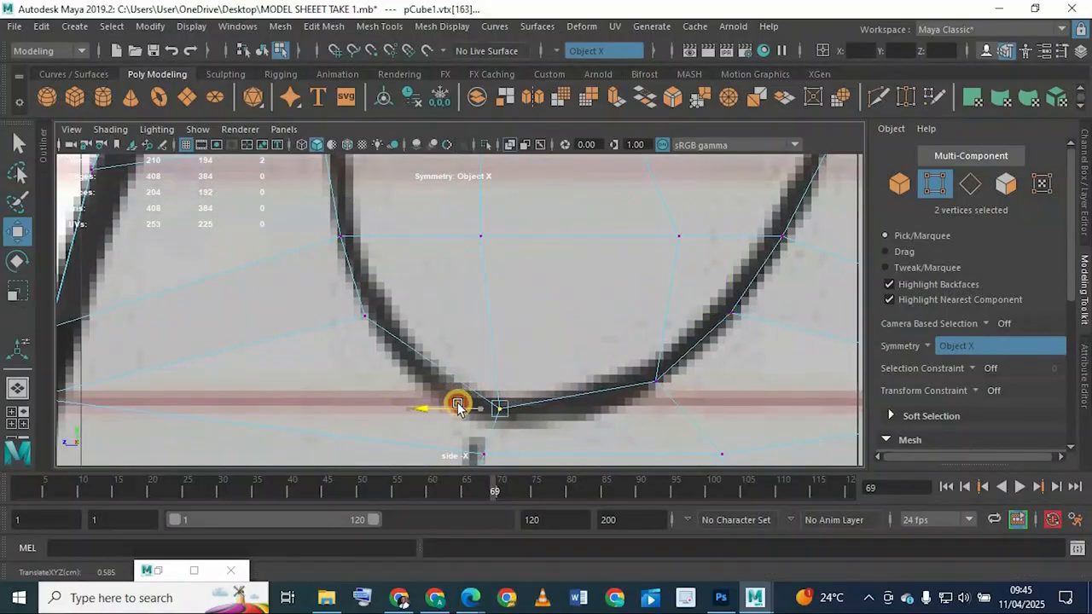
{"action": "left_click_drag", "start_coordinate": [500, 316], "coordinate": [388, 307]}
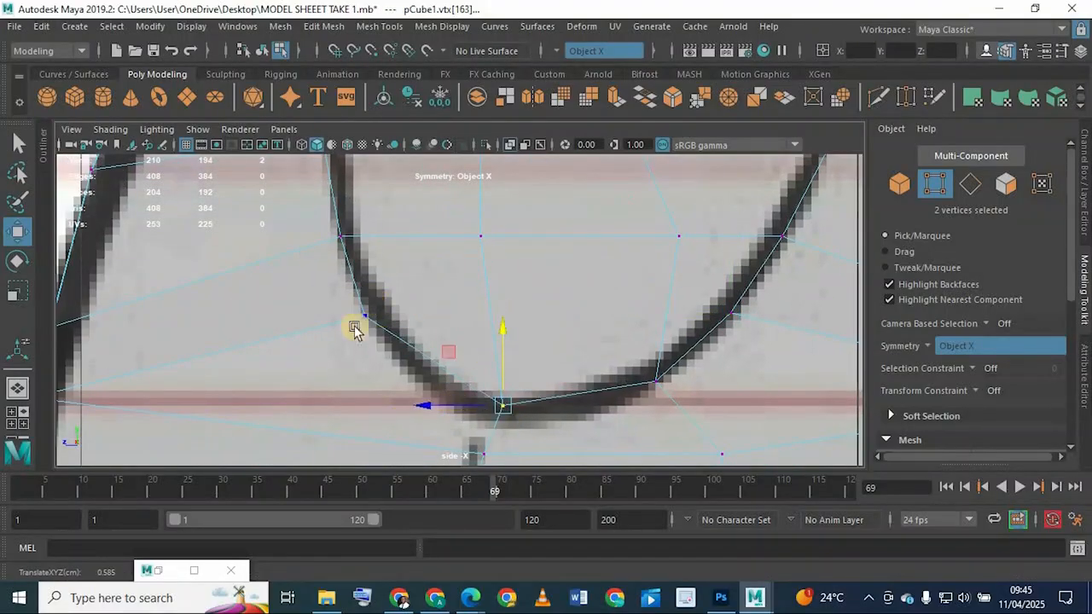
Step: Move the inset's lower rear corner vertex down and forward onto the drawn arm oval's lower back curve
{"action": "left_click", "coordinate": [398, 344]}
{"action": "left_click_drag", "start_coordinate": [364, 239], "coordinate": [380, 285]}
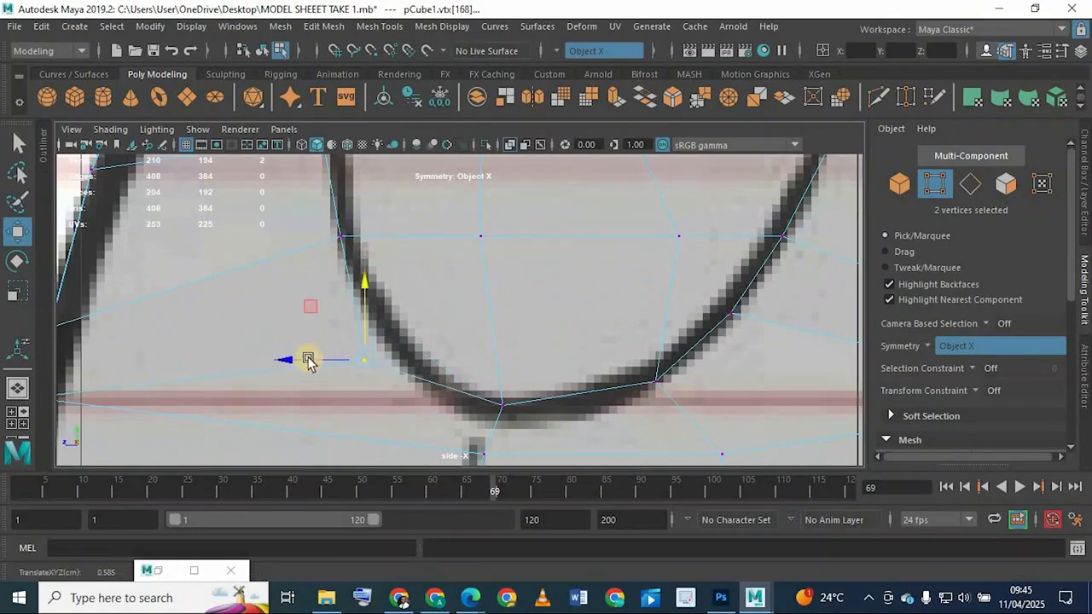
{"action": "left_click_drag", "start_coordinate": [329, 358], "coordinate": [365, 346]}
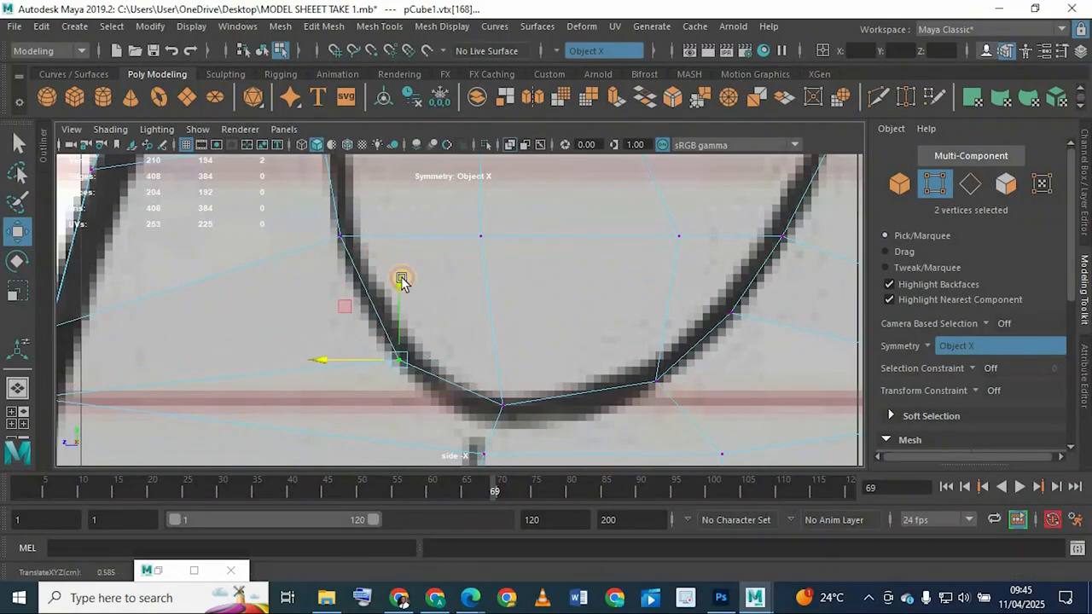
{"action": "left_click_drag", "start_coordinate": [401, 276], "coordinate": [401, 272]}
Step: Move the inset's upper rear corner vertex up and forward along the drawn arm oval's upper back curve
{"action": "right_click_drag", "start_coordinate": [591, 355], "coordinate": [539, 354], "text": "alt"}
{"action": "middle_click_drag", "start_coordinate": [538, 353], "coordinate": [549, 465], "text": "alt"}
{"action": "middle_click_drag", "start_coordinate": [554, 426], "coordinate": [521, 260], "text": "alt"}
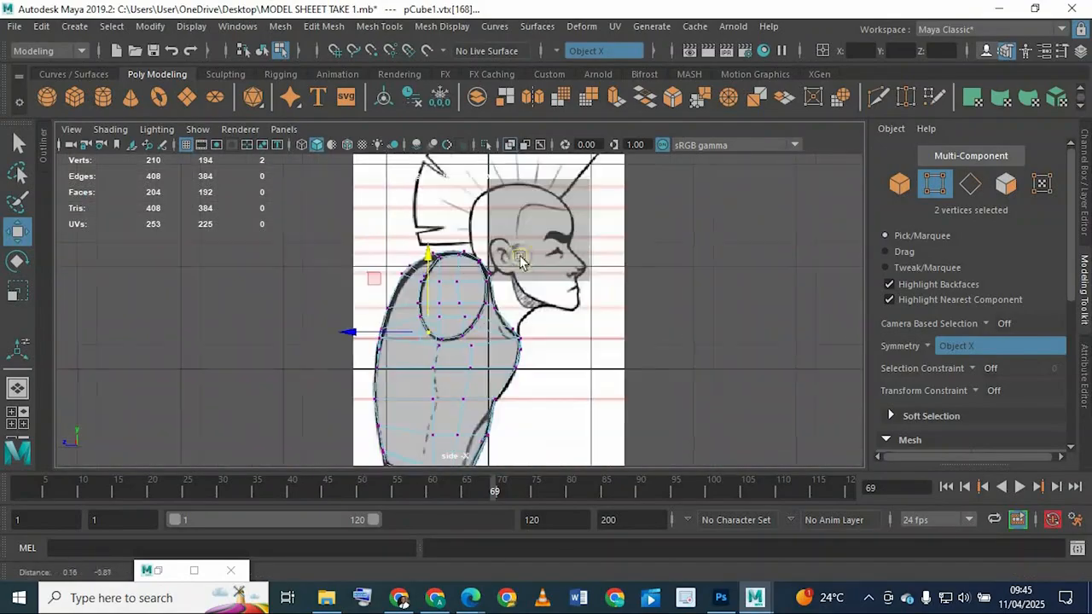
{"action": "right_click_drag", "start_coordinate": [522, 261], "coordinate": [517, 324], "text": "alt"}
{"action": "middle_click_drag", "start_coordinate": [517, 324], "coordinate": [505, 362], "text": "alt"}
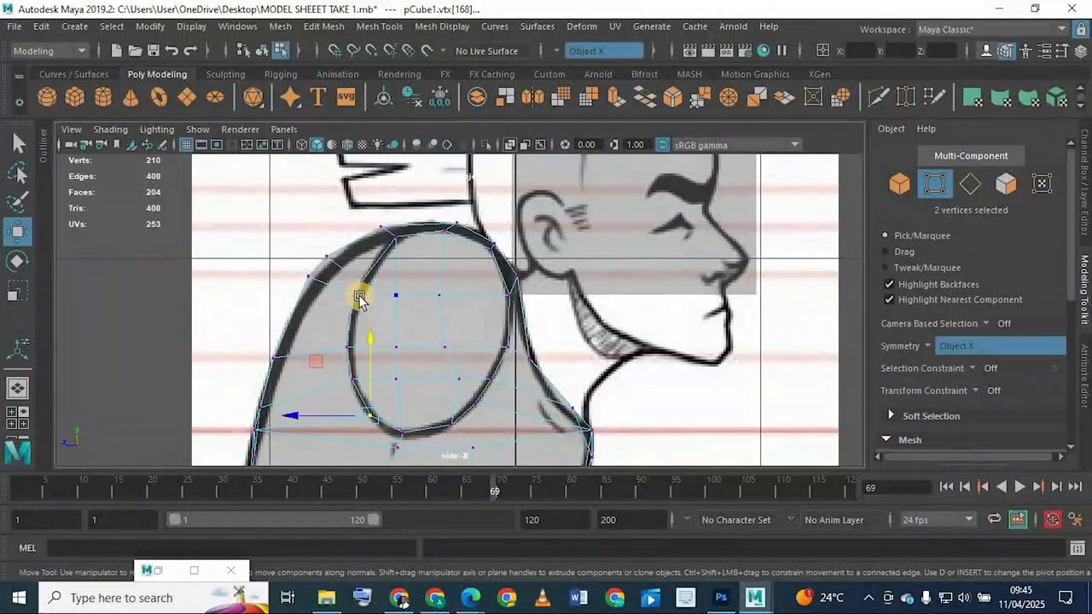
{"action": "right_click_drag", "start_coordinate": [360, 297], "coordinate": [442, 300], "text": "alt"}
{"action": "middle_click_drag", "start_coordinate": [236, 296], "coordinate": [316, 351], "text": "alt"}
{"action": "right_click_drag", "start_coordinate": [316, 351], "coordinate": [354, 388], "text": "alt"}
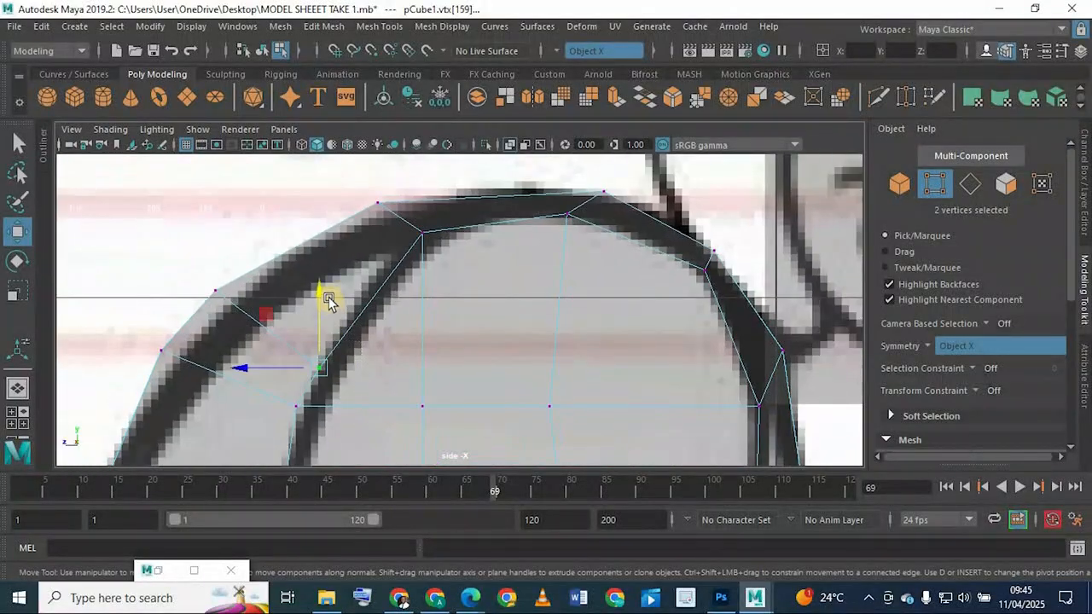
{"action": "left_click_drag", "start_coordinate": [326, 260], "coordinate": [326, 224]}
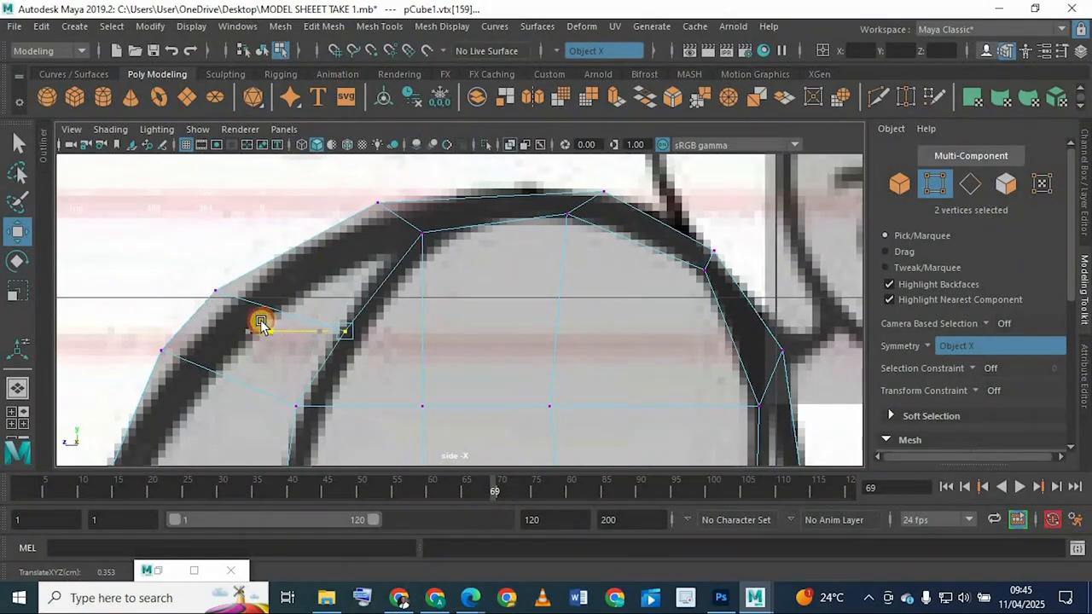
Step: Switch to the perspective view and examine the reshaped shoulder and arm inset from several angles
{"action": "key", "text": "space"}
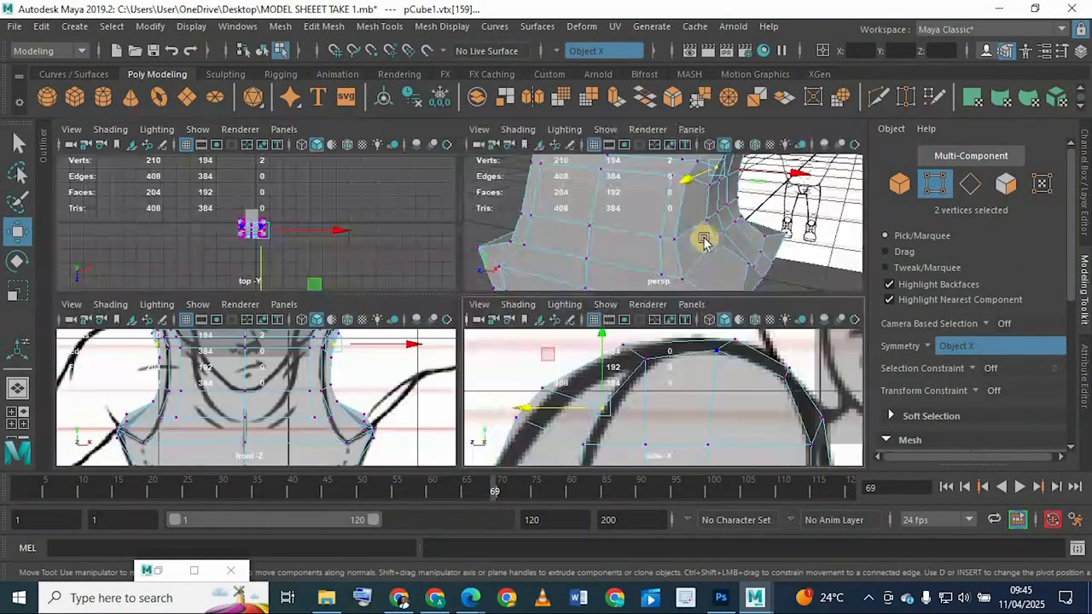
{"action": "key", "text": "space"}
{"action": "mouse_move", "coordinate": [524, 293]}
{"action": "left_mouse_down", "text": "alt"}
{"action": "mouse_move", "coordinate": [453, 312]}
{"action": "mouse_move", "coordinate": [433, 335]}
{"action": "mouse_move", "coordinate": [498, 355]}
{"action": "mouse_move", "coordinate": [361, 339]}
{"action": "mouse_move", "coordinate": [349, 355]}
{"action": "mouse_move", "coordinate": [546, 344]}
{"action": "mouse_move", "coordinate": [441, 324]}
{"action": "mouse_move", "coordinate": [543, 349]}
{"action": "mouse_move", "coordinate": [503, 324]}
{"action": "mouse_move", "coordinate": [316, 324]}
{"action": "mouse_move", "coordinate": [549, 338]}
{"action": "mouse_move", "coordinate": [538, 290]}
{"action": "mouse_move", "coordinate": [554, 309]}
{"action": "mouse_move", "coordinate": [585, 314]}
{"action": "mouse_move", "coordinate": [572, 302]}
{"action": "mouse_move", "coordinate": [615, 290]}
{"action": "mouse_move", "coordinate": [629, 219]}
{"action": "mouse_move", "coordinate": [337, 344]}
{"action": "left_mouse_up", "text": "alt"}
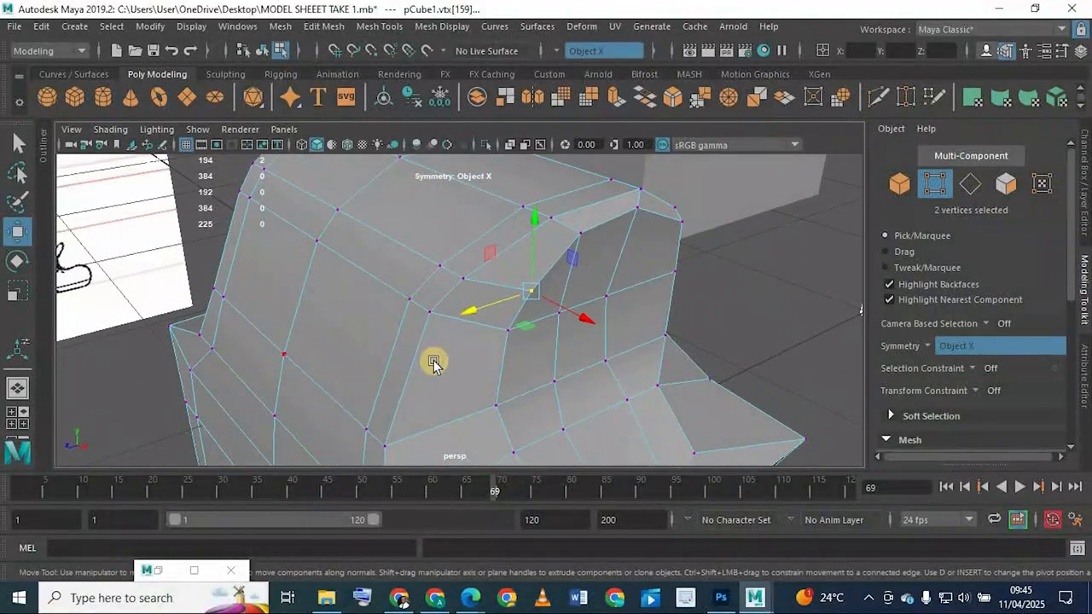
{"action": "left_click_drag", "start_coordinate": [433, 363], "coordinate": [473, 273], "text": "alt"}
{"action": "scroll", "coordinate": [473, 273], "scroll_direction": "up", "scroll_amount": 3}
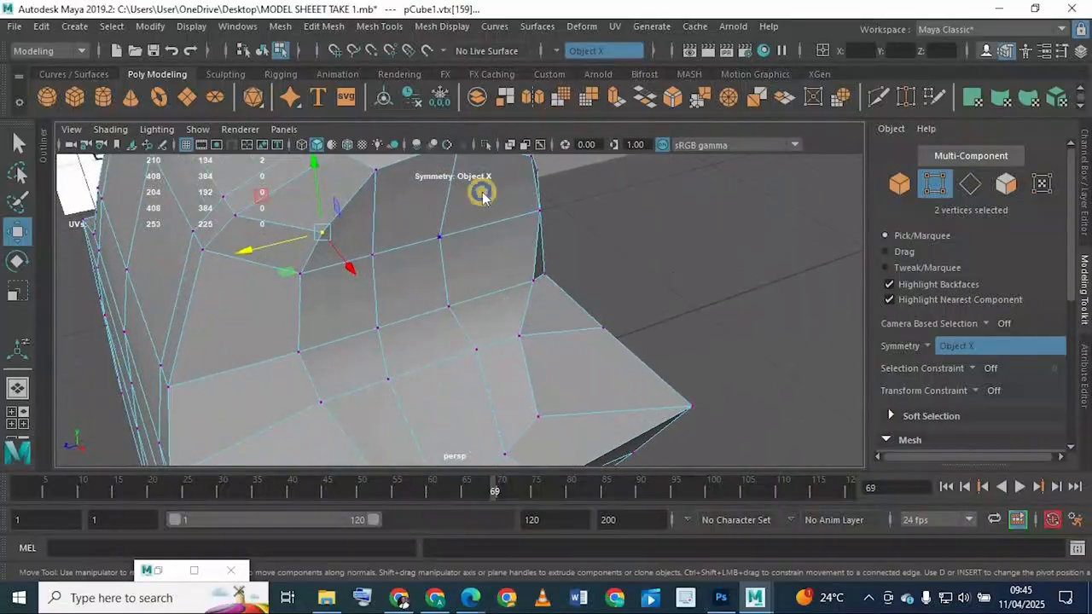
Step: Extrude the 24 faces inside the arm insets and pull them outward in the front view to just past the start of the drawn arm's underside
{"action": "right_click_drag", "start_coordinate": [482, 196], "coordinate": [479, 202]}
{"action": "left_click_drag", "start_coordinate": [425, 250], "coordinate": [447, 292], "text": "alt"}
{"action": "right_click_drag", "start_coordinate": [445, 137], "coordinate": [423, 182]}
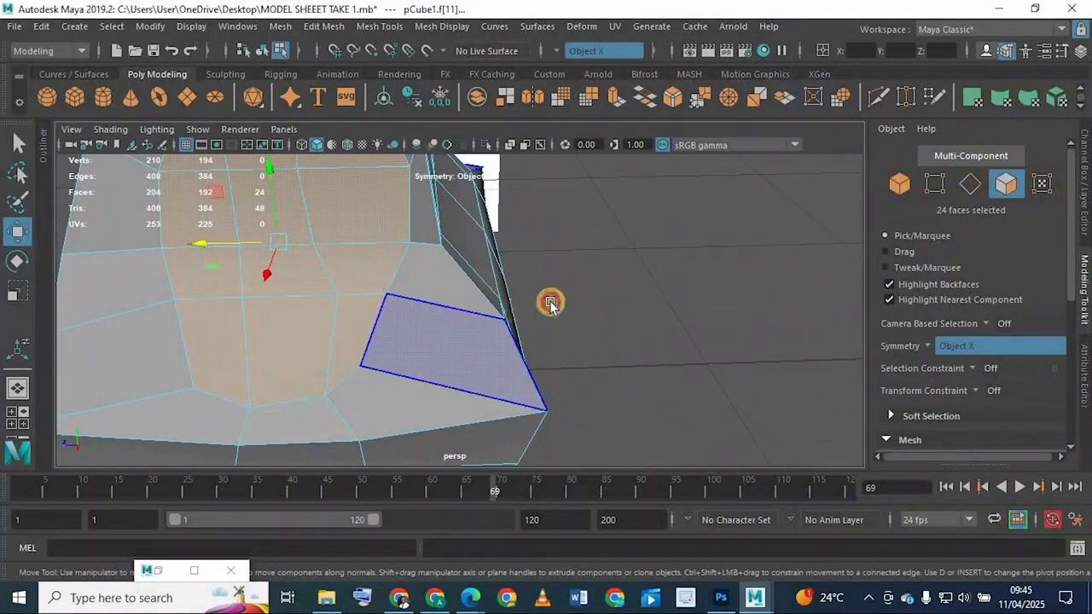
{"action": "mouse_move", "coordinate": [550, 306]}
{"action": "left_mouse_down", "text": "alt"}
{"action": "mouse_move", "coordinate": [293, 292]}
{"action": "mouse_move", "coordinate": [547, 313]}
{"action": "mouse_move", "coordinate": [616, 280]}
{"action": "left_mouse_up", "text": "alt"}
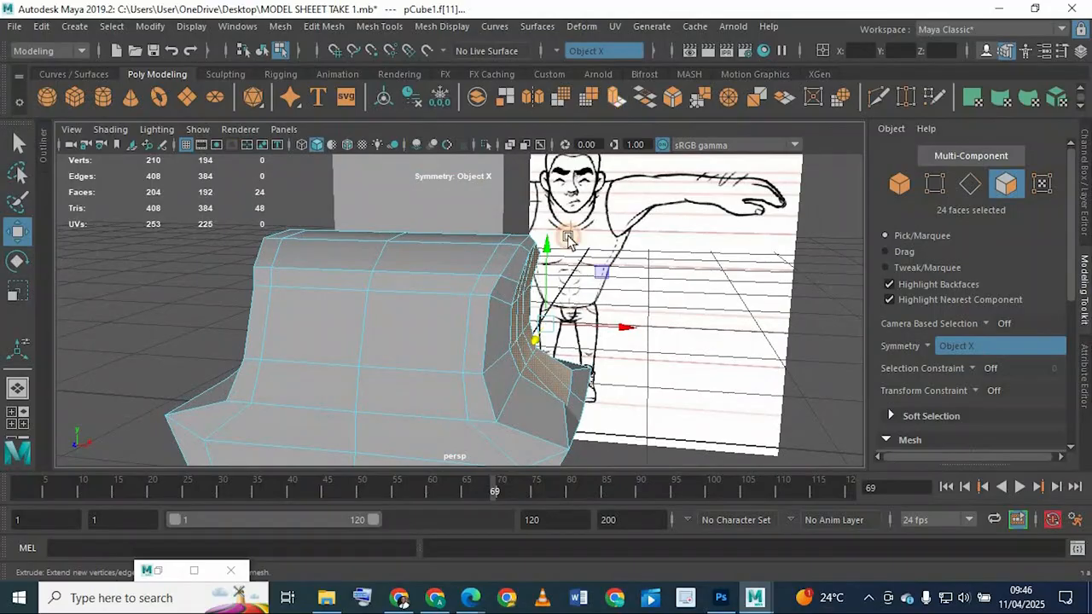
{"action": "key", "text": "ctrl+e"}
{"action": "key", "text": "w"}
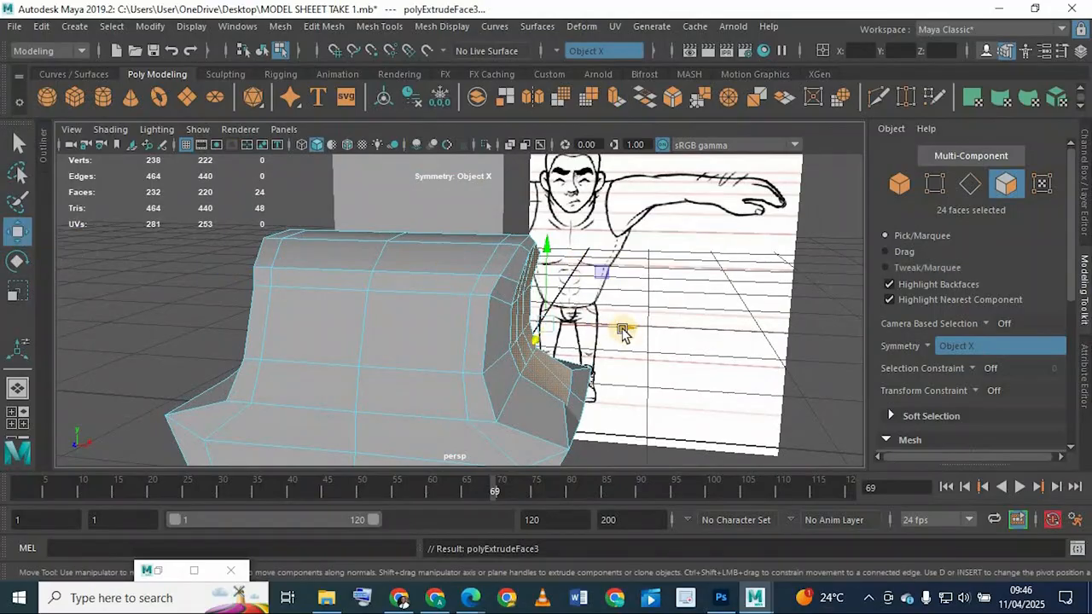
{"action": "left_click_drag", "start_coordinate": [758, 344], "coordinate": [520, 302], "text": "alt"}
{"action": "key", "text": "space"}
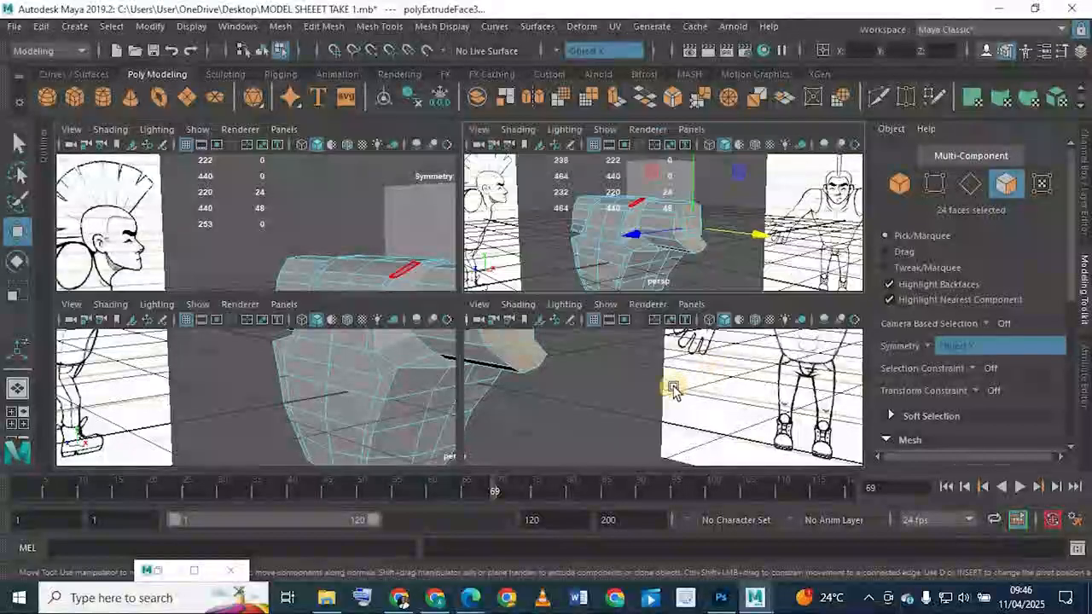
{"action": "key", "text": "space"}
{"action": "scroll", "coordinate": [453, 293], "scroll_direction": "up", "scroll_amount": 6}
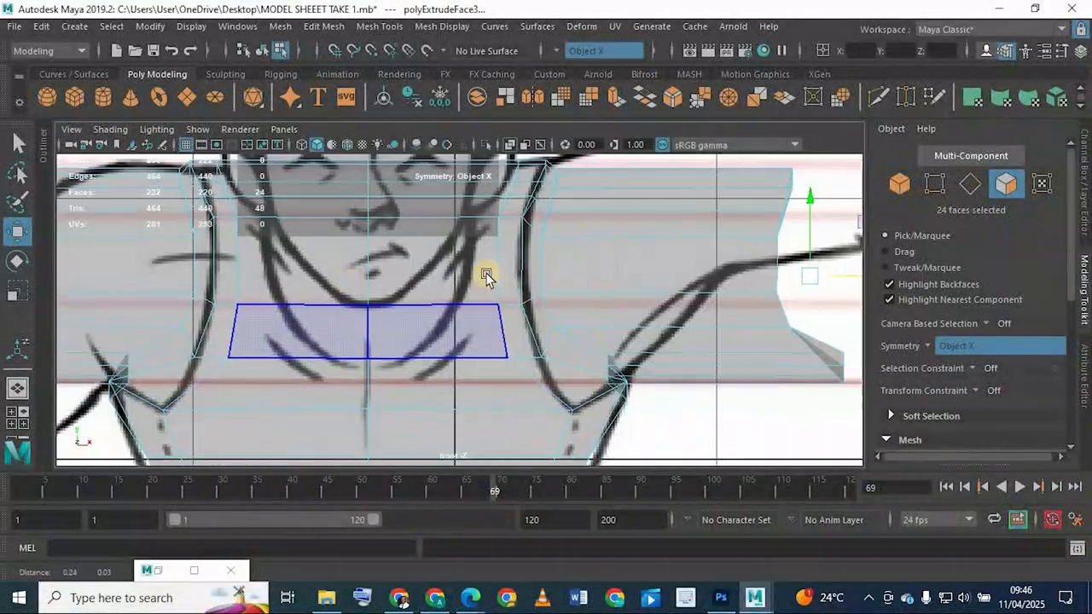
{"action": "middle_click_drag", "start_coordinate": [467, 293], "coordinate": [452, 329], "text": "alt"}
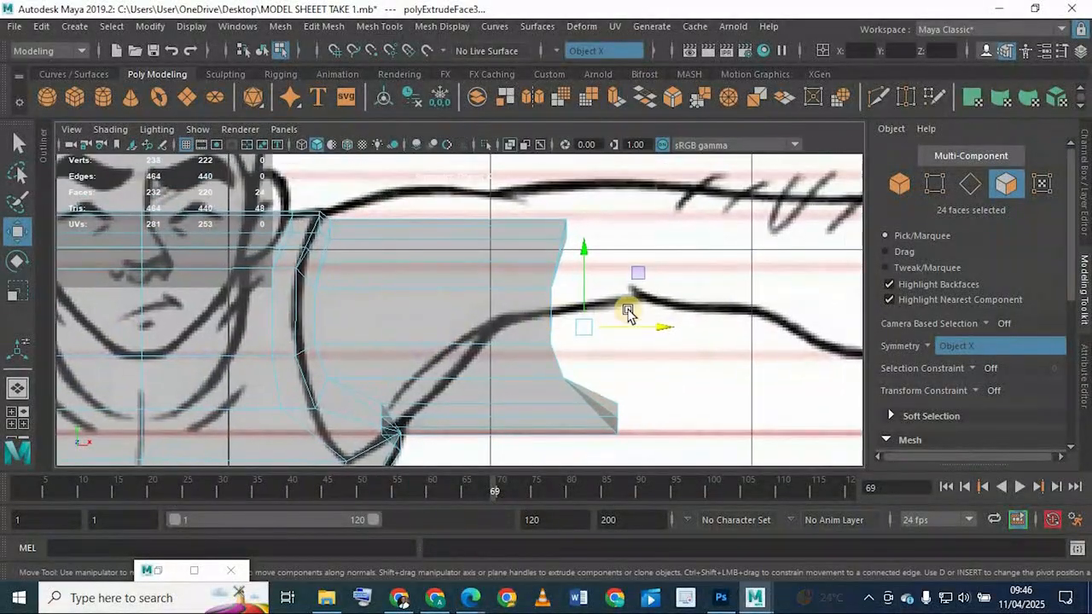
{"action": "left_click_drag", "start_coordinate": [656, 327], "coordinate": [622, 320]}
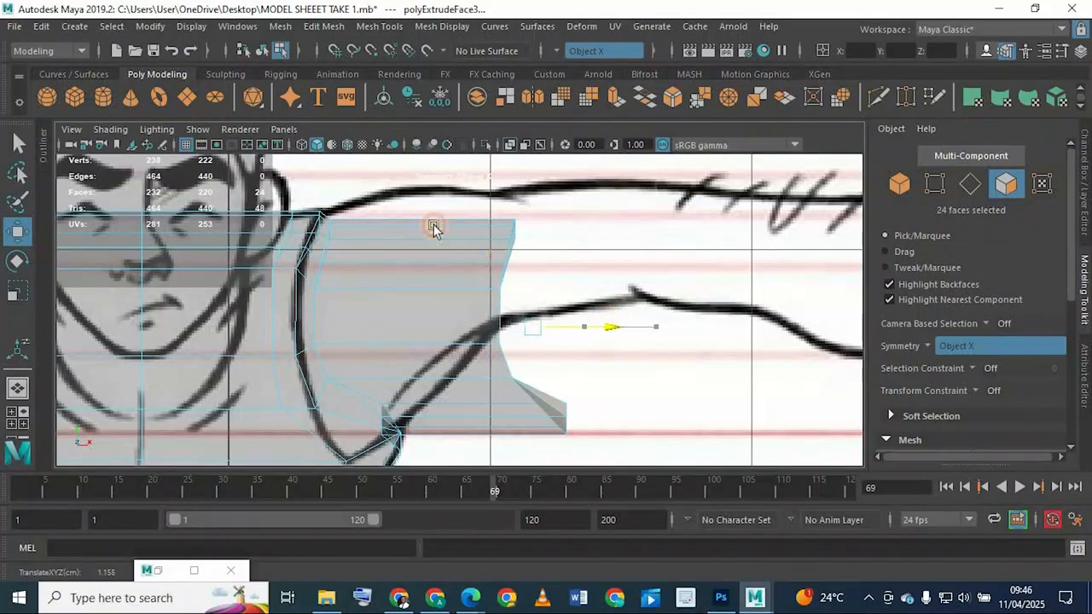
Step: Examine the extruded arm stub and its uneven end from several angles in the perspective view
{"action": "scroll", "coordinate": [549, 343], "scroll_direction": "up", "scroll_amount": 3}
{"action": "middle_click_drag", "start_coordinate": [548, 343], "coordinate": [530, 407], "text": "alt"}
{"action": "scroll", "coordinate": [530, 406], "scroll_direction": "up", "scroll_amount": 1}
{"action": "key", "text": "space"}
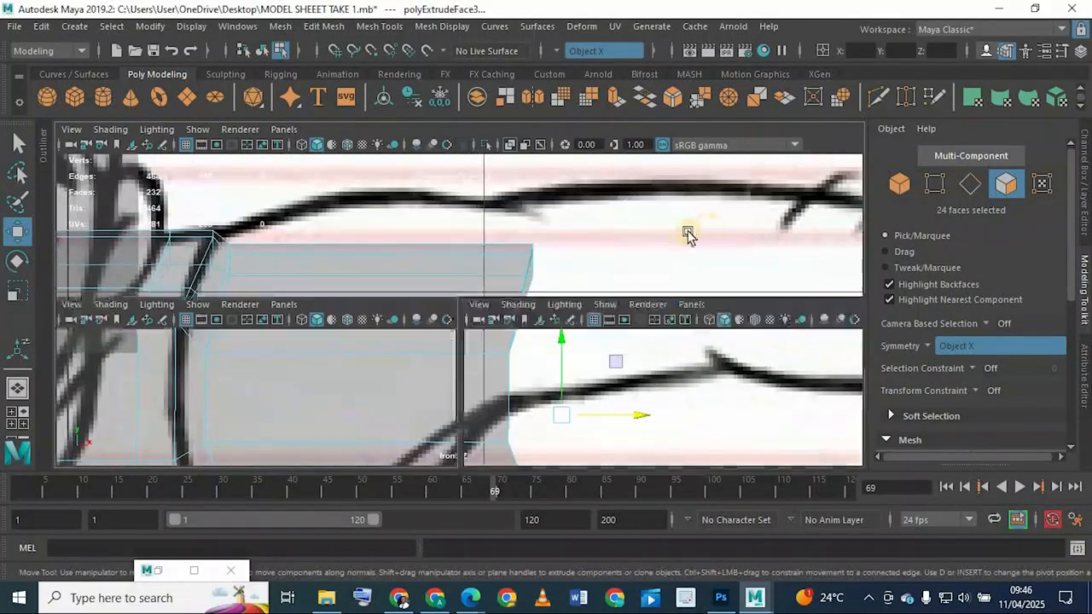
{"action": "key", "text": "space"}
{"action": "left_click_drag", "start_coordinate": [521, 337], "coordinate": [312, 316], "text": "alt"}
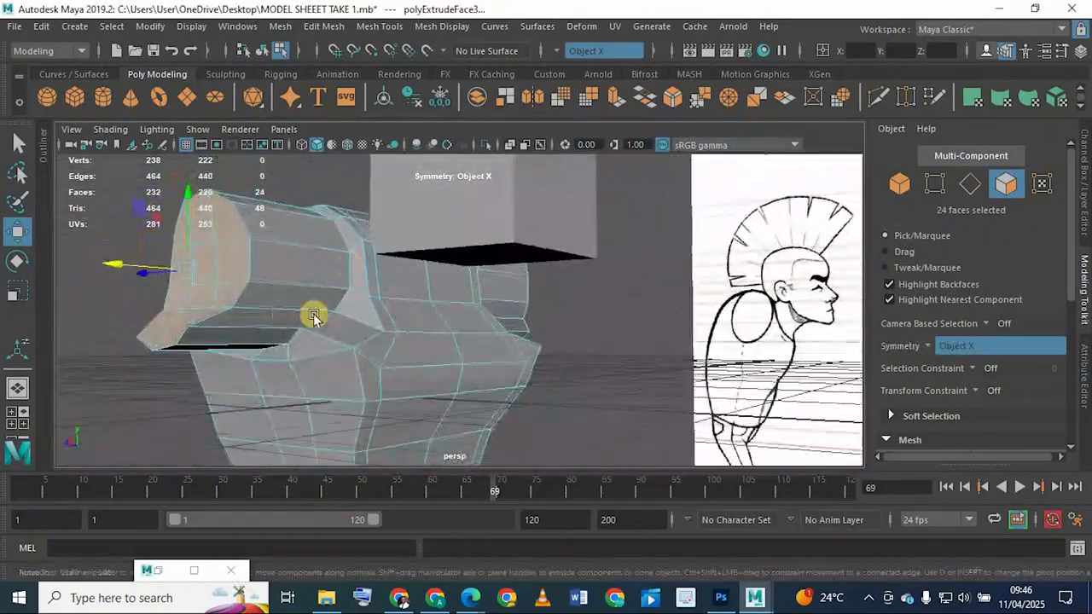
{"action": "mouse_move", "coordinate": [381, 332]}
{"action": "left_mouse_down", "text": "alt"}
{"action": "mouse_move", "coordinate": [495, 316]}
{"action": "mouse_move", "coordinate": [468, 324]}
{"action": "mouse_move", "coordinate": [481, 312]}
{"action": "mouse_move", "coordinate": [416, 307]}
{"action": "mouse_move", "coordinate": [654, 361]}
{"action": "mouse_move", "coordinate": [531, 342]}
{"action": "mouse_move", "coordinate": [478, 358]}
{"action": "mouse_move", "coordinate": [462, 262]}
{"action": "mouse_move", "coordinate": [551, 283]}
{"action": "left_mouse_up", "text": "alt"}
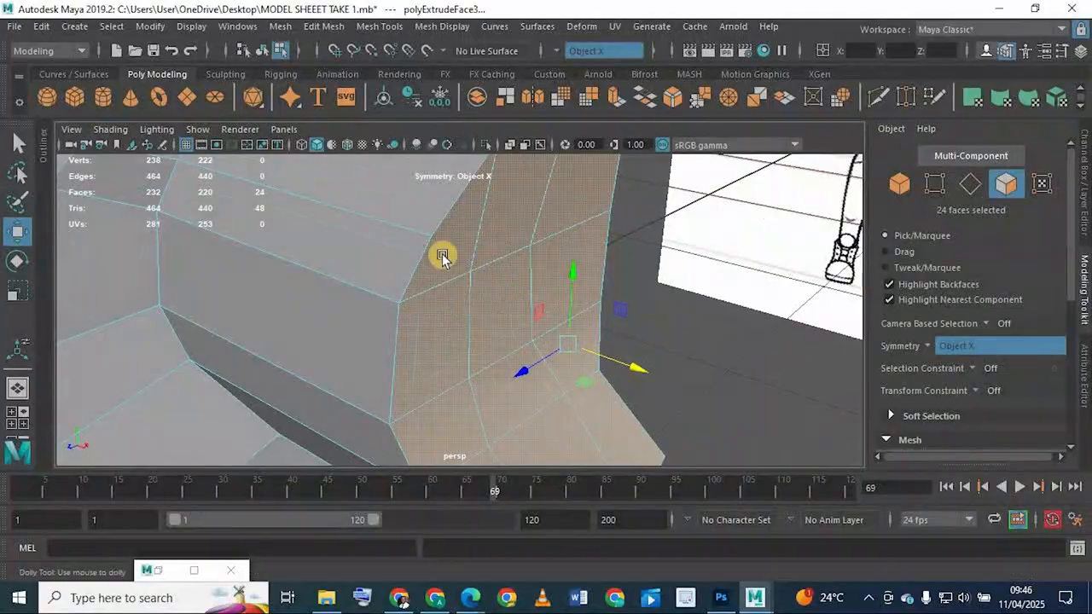
{"action": "left_click_drag", "start_coordinate": [441, 254], "coordinate": [461, 347], "text": "alt"}
{"action": "mouse_move", "coordinate": [508, 273]}
{"action": "left_mouse_down", "text": "alt"}
{"action": "mouse_move", "coordinate": [658, 361]}
{"action": "mouse_move", "coordinate": [665, 387]}
{"action": "mouse_move", "coordinate": [593, 376]}
{"action": "left_mouse_up", "text": "alt"}
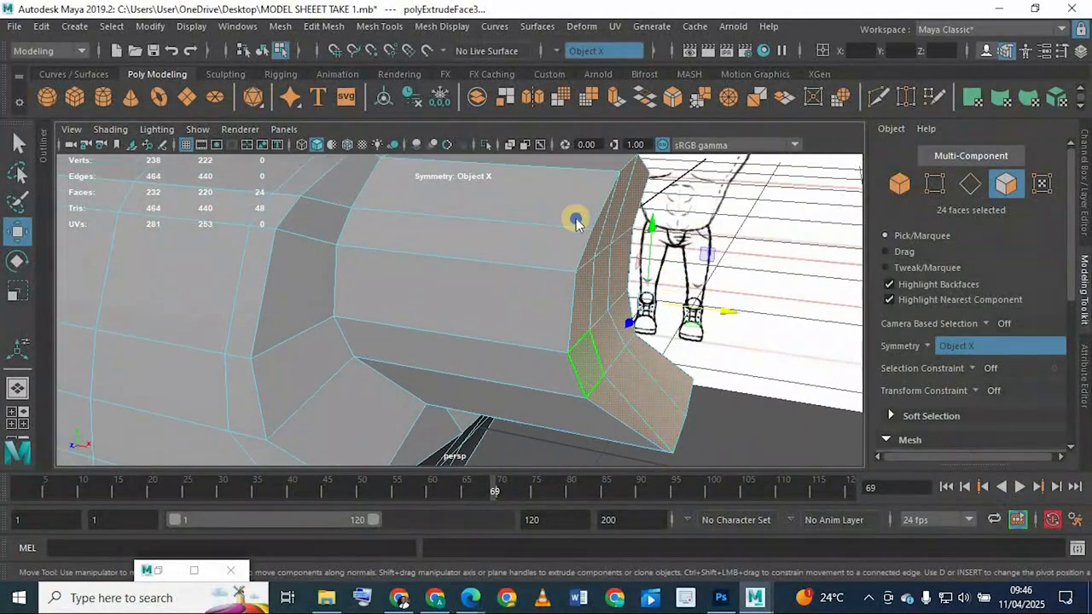
Step: In the front view, snap the arm end's vertex row just below the drawn underside inward onto the nearby vertical grid line
{"action": "right_click_drag", "start_coordinate": [577, 223], "coordinate": [592, 273]}
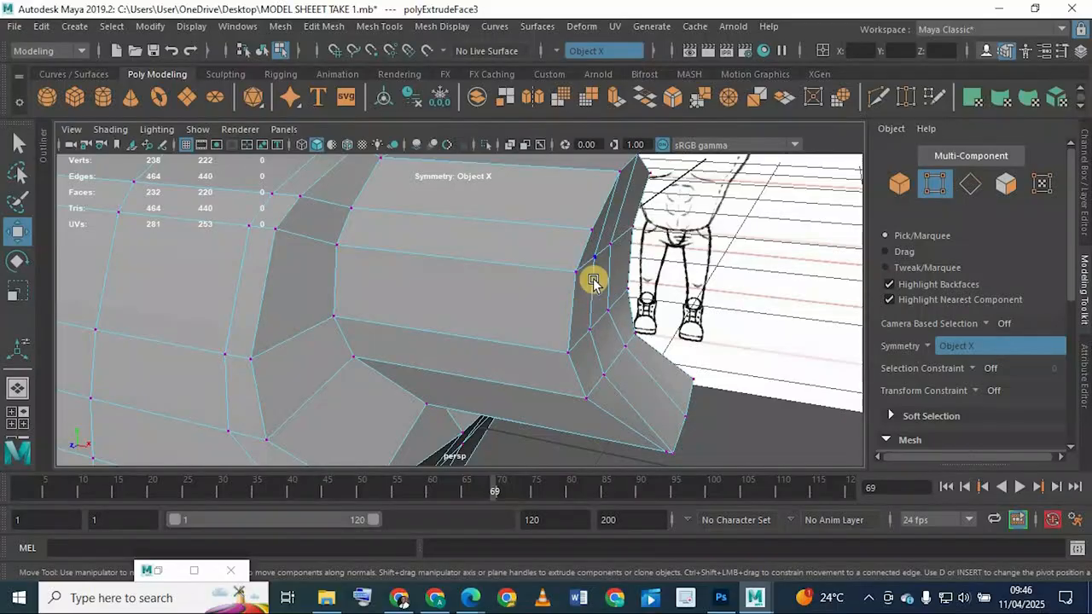
{"action": "key", "text": "space"}
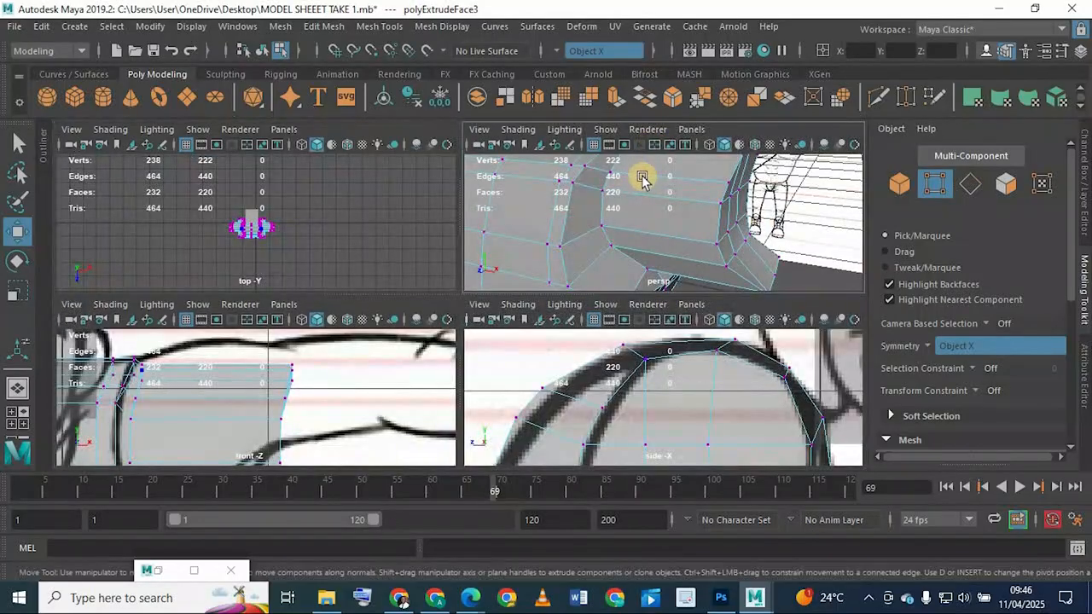
{"action": "key", "text": "space"}
{"action": "right_click_drag", "start_coordinate": [539, 137], "coordinate": [711, 414]}
{"action": "key", "text": "space"}
{"action": "key", "text": "space"}
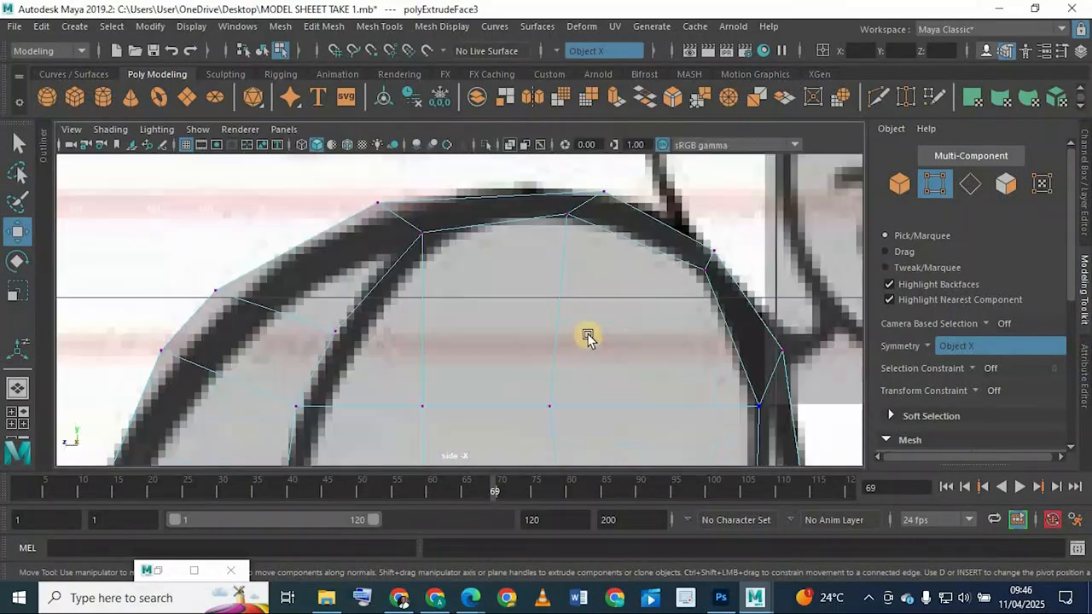
{"action": "scroll", "coordinate": [586, 336], "scroll_direction": "down", "scroll_amount": 12}
{"action": "scroll", "coordinate": [351, 373], "scroll_direction": "up", "scroll_amount": 5}
{"action": "key", "text": "space"}
{"action": "scroll", "coordinate": [290, 385], "scroll_direction": "up", "scroll_amount": 5}
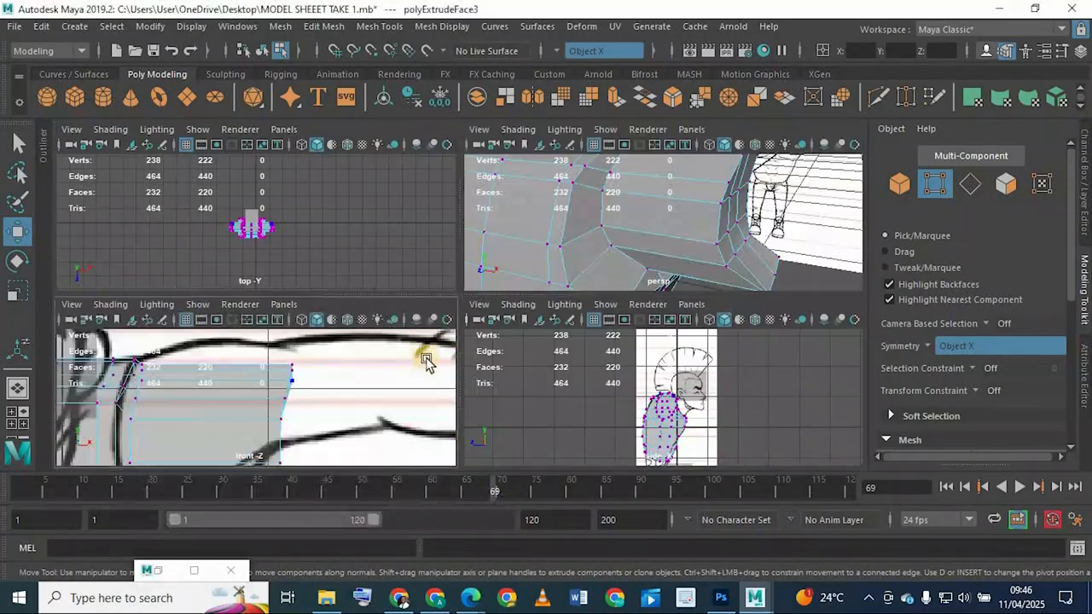
{"action": "key", "text": "space"}
{"action": "scroll", "coordinate": [441, 231], "scroll_direction": "up", "scroll_amount": 8}
{"action": "middle_click_drag", "start_coordinate": [465, 318], "coordinate": [470, 397], "text": "alt"}
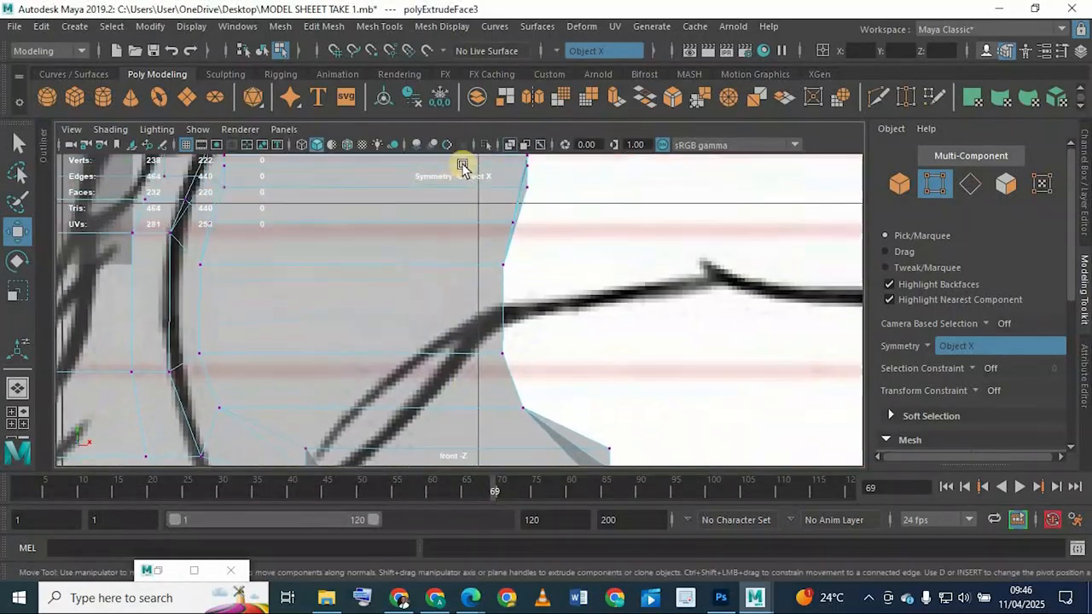
{"action": "mouse_move", "coordinate": [495, 245]}
{"action": "middle_mouse_down", "text": "alt"}
{"action": "mouse_move", "coordinate": [500, 286]}
{"action": "mouse_move", "coordinate": [473, 333]}
{"action": "mouse_move", "coordinate": [429, 285]}
{"action": "middle_mouse_up", "text": "alt"}
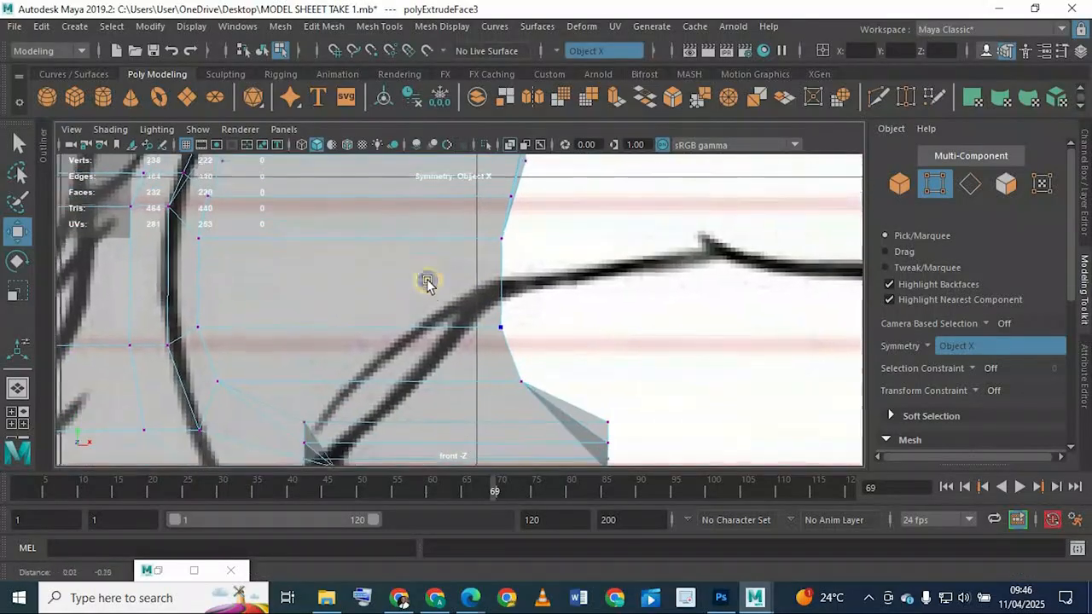
{"action": "right_click_drag", "start_coordinate": [429, 285], "coordinate": [465, 303], "text": "alt"}
{"action": "middle_click_drag", "start_coordinate": [442, 278], "coordinate": [423, 235], "text": "alt"}
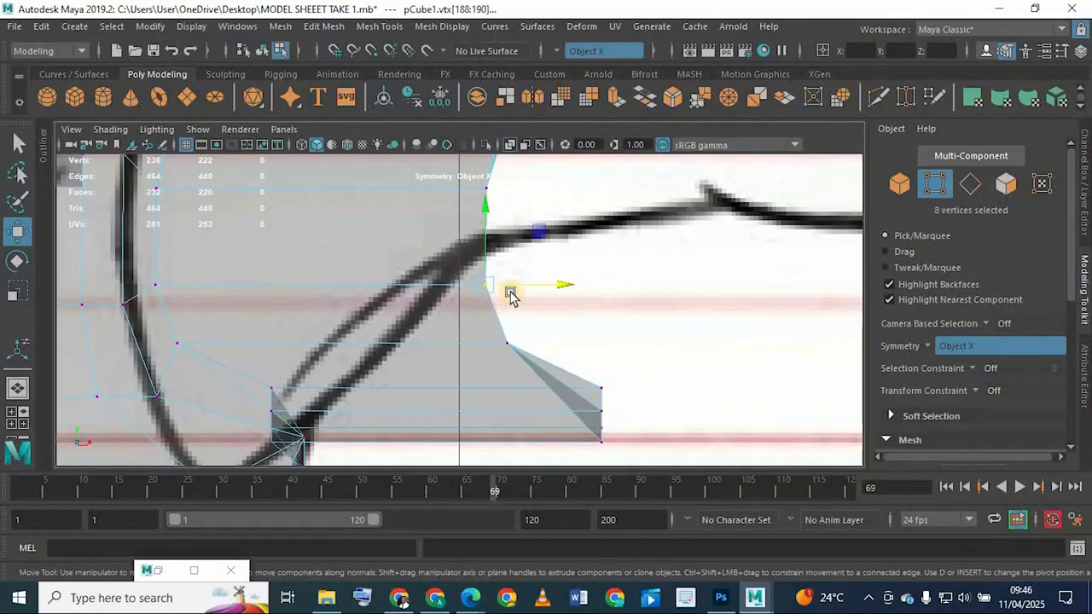
{"action": "left_click_drag", "start_coordinate": [564, 284], "coordinate": [503, 284]}
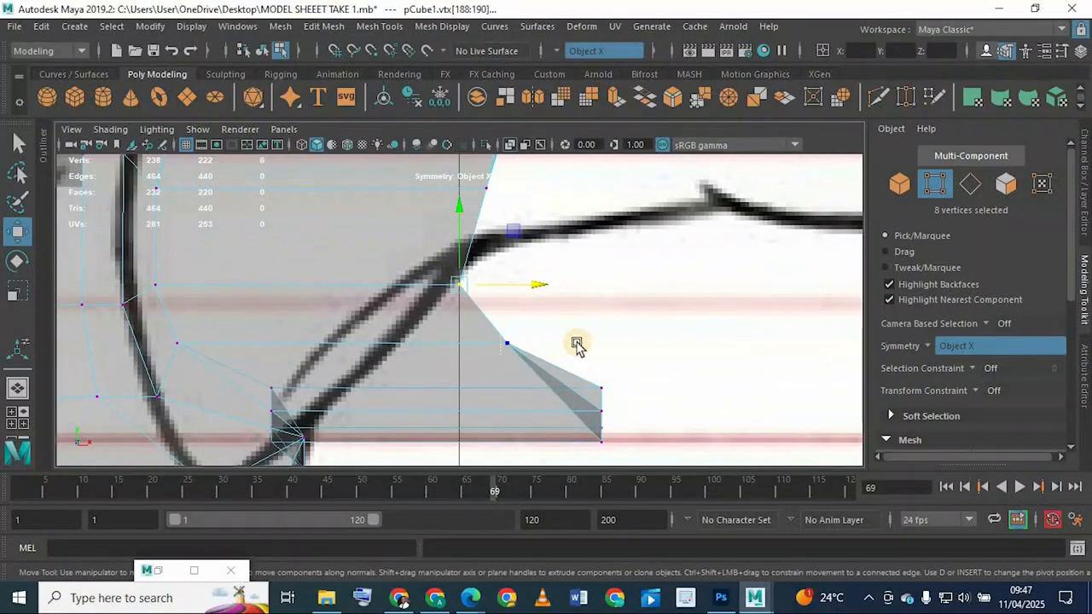
Step: Snap the arm end's remaining lower vertices inward onto the same vertical grid line
{"action": "middle_click_drag", "start_coordinate": [489, 357], "coordinate": [570, 402]}
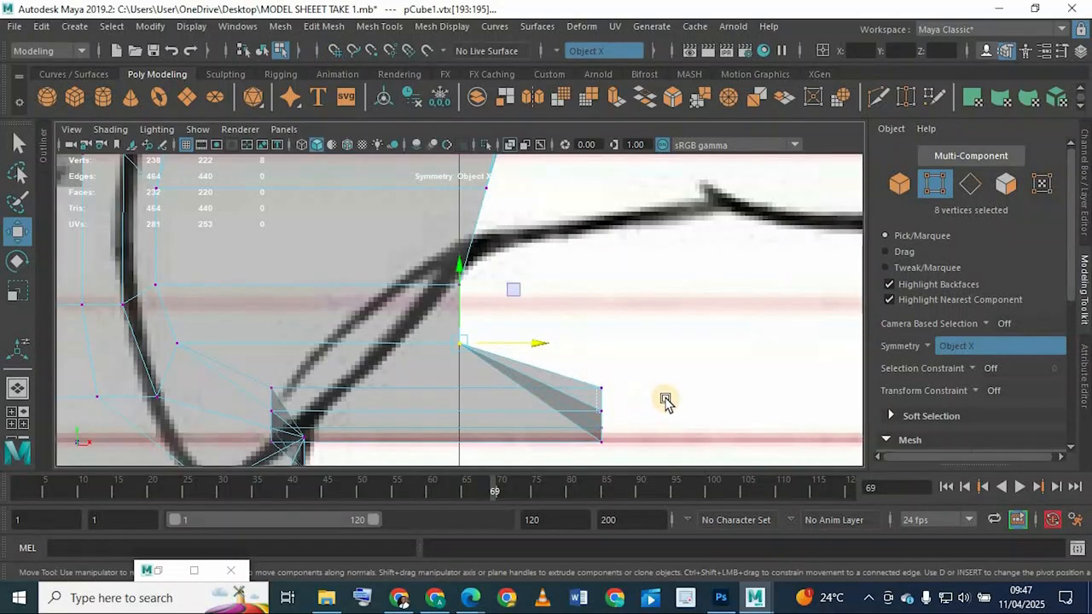
{"action": "left_click_drag", "start_coordinate": [666, 418], "coordinate": [592, 370]}
{"action": "left_click_drag", "start_coordinate": [681, 400], "coordinate": [532, 429]}
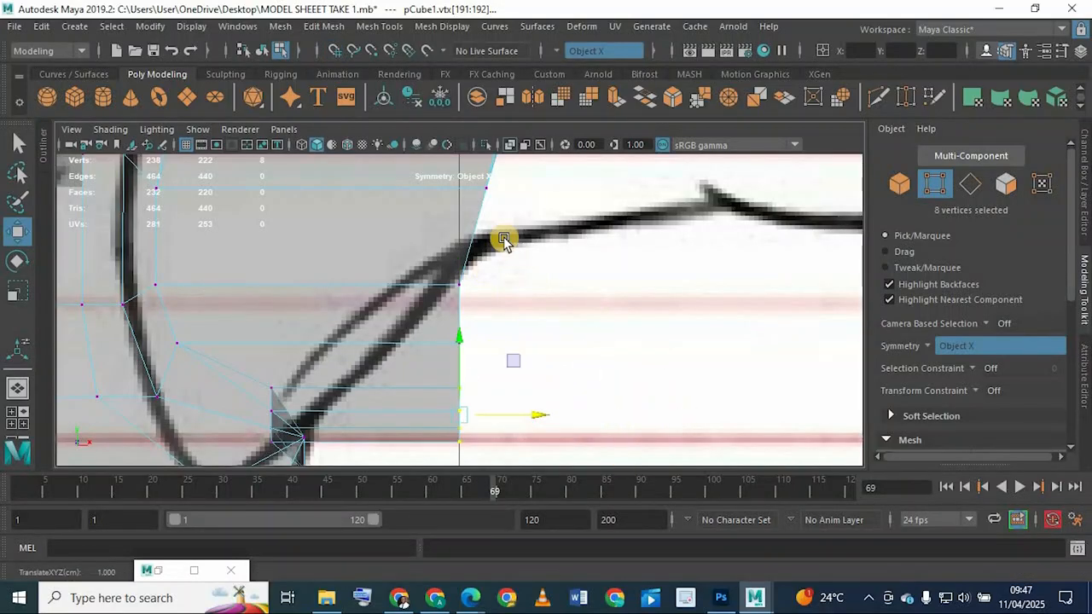
Step: Snap the arm end's upper vertices onto the same vertical grid line so the whole end is flat
{"action": "middle_click_drag", "start_coordinate": [457, 187], "coordinate": [455, 378], "text": "alt"}
{"action": "left_click", "coordinate": [496, 408]}
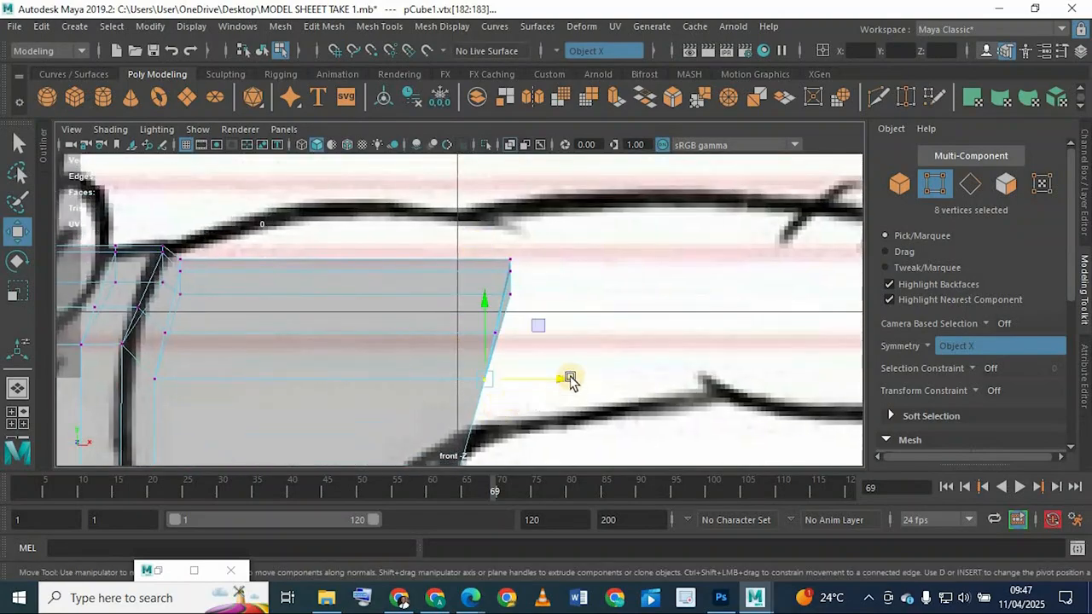
{"action": "left_click_drag", "start_coordinate": [503, 389], "coordinate": [478, 389]}
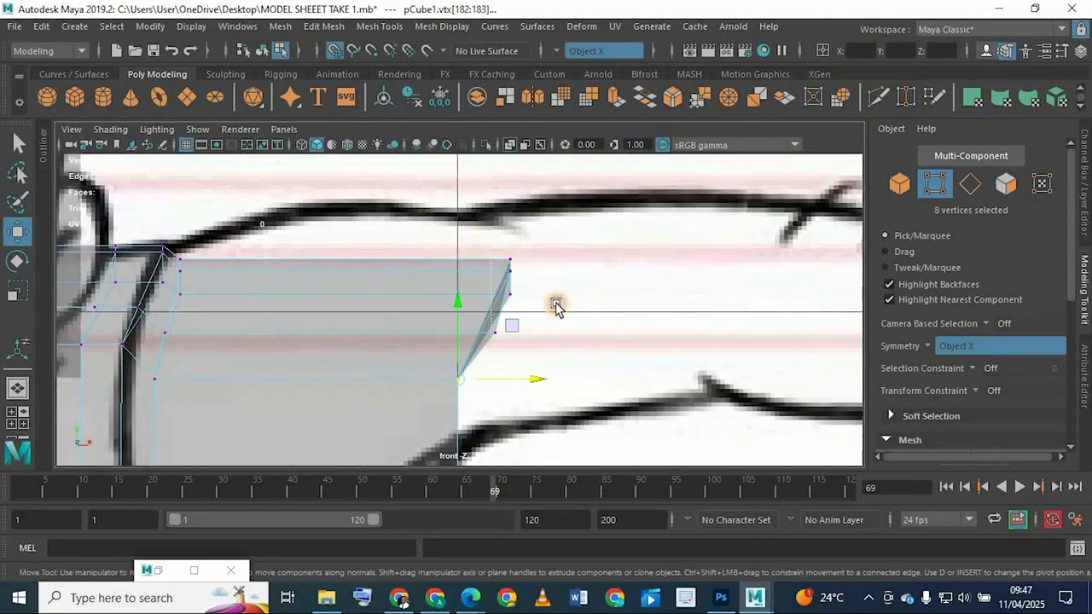
{"action": "left_click", "coordinate": [478, 288]}
{"action": "left_click_drag", "start_coordinate": [478, 288], "coordinate": [463, 312]}
{"action": "left_click", "coordinate": [530, 340]}
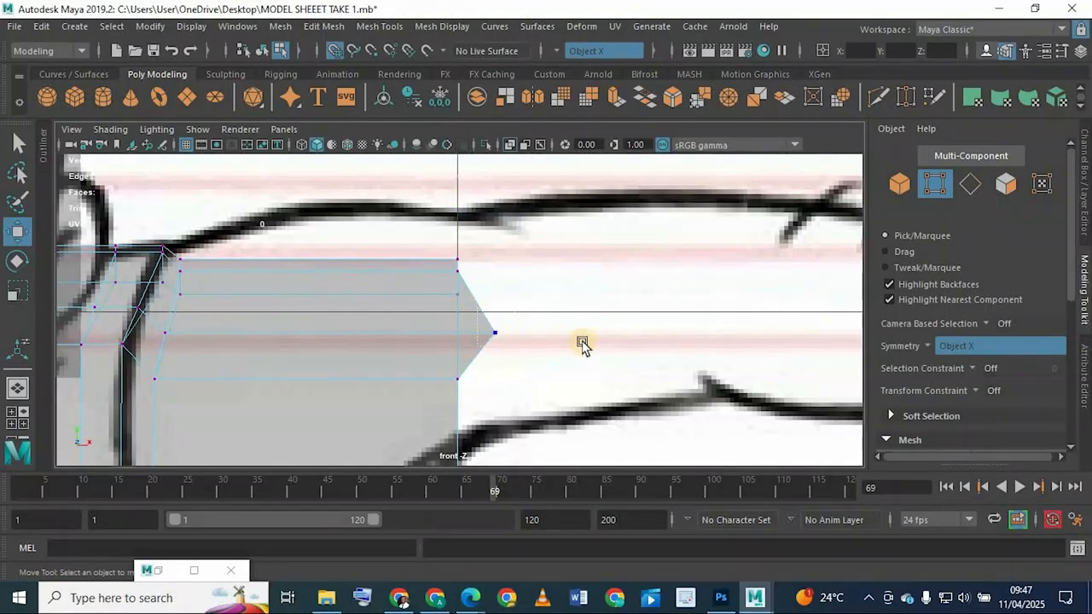
{"action": "left_click_drag", "start_coordinate": [532, 336], "coordinate": [443, 337]}
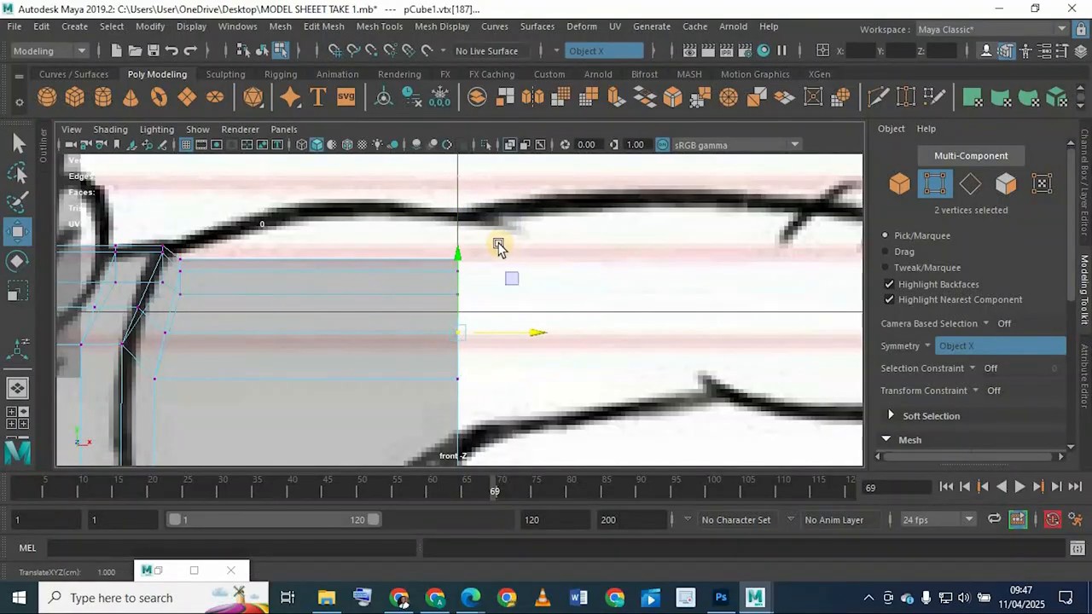
Step: Inspect the flattened arm end in the perspective view and save the scene
{"action": "key", "text": "space"}
{"action": "key", "text": "f"}
{"action": "key", "text": "space"}
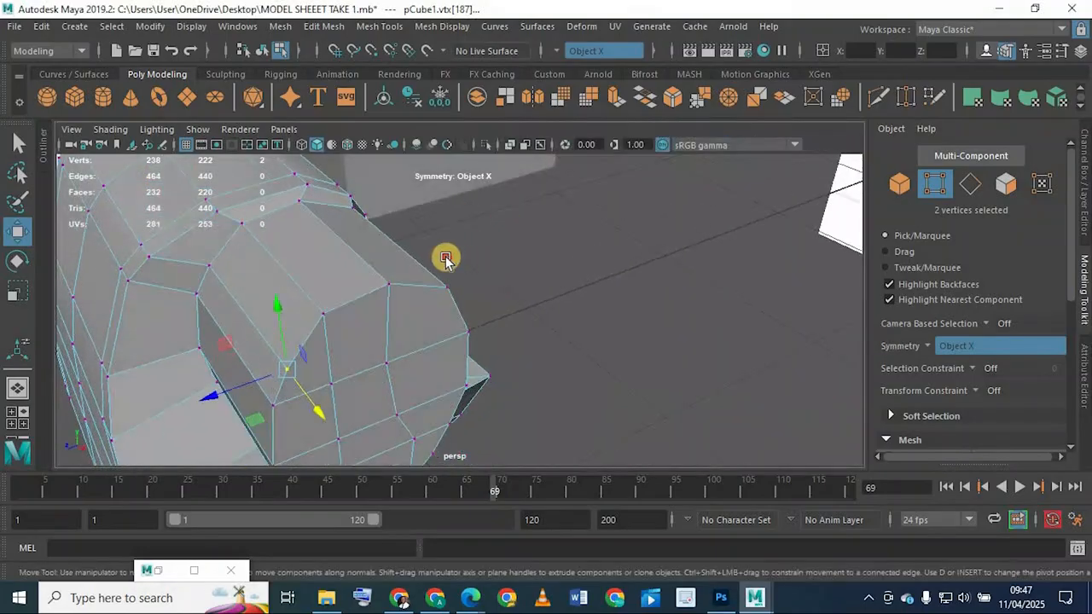
{"action": "left_click_drag", "start_coordinate": [446, 259], "coordinate": [649, 212], "text": "alt"}
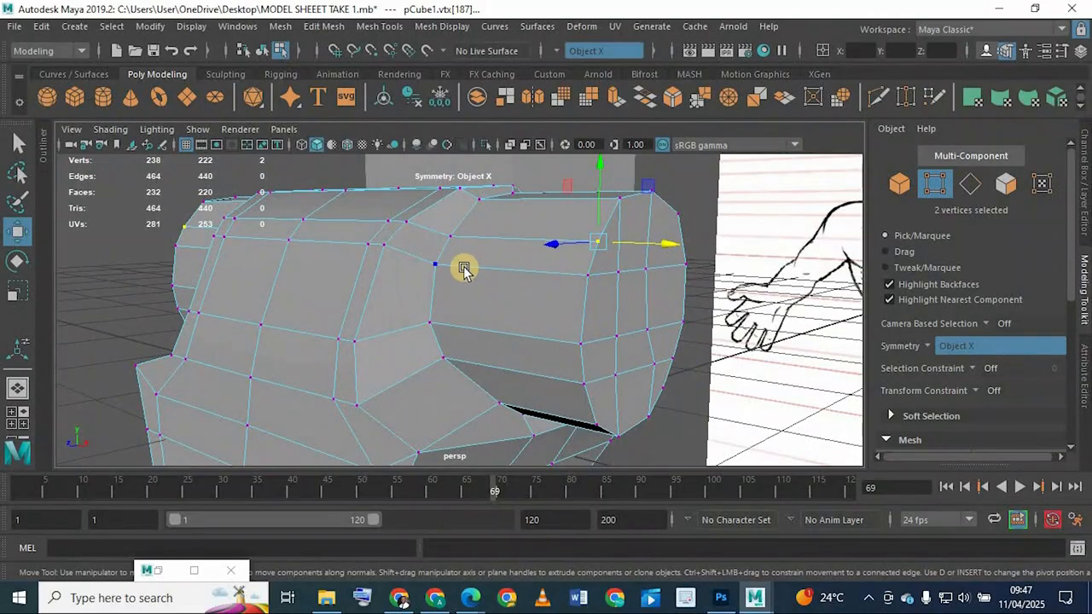
{"action": "key", "text": "ctrl+s"}
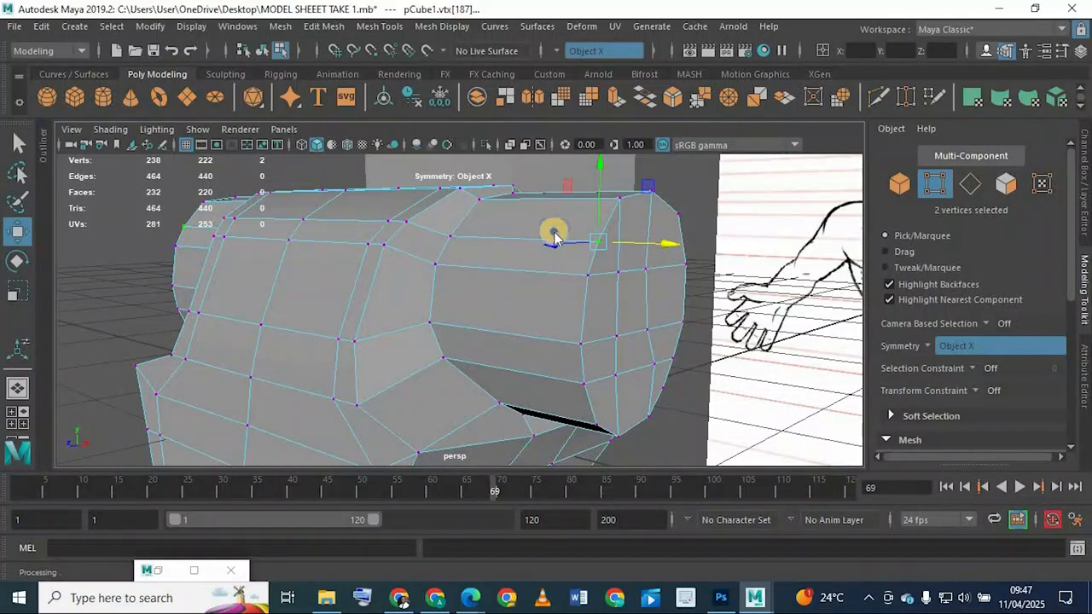
Step: Extrude the 24 flat arm end faces and pull them outward in the front view to the notch in the drawn arm's underside
{"action": "right_click_drag", "start_coordinate": [554, 236], "coordinate": [551, 175]}
{"action": "double_click", "coordinate": [582, 271]}
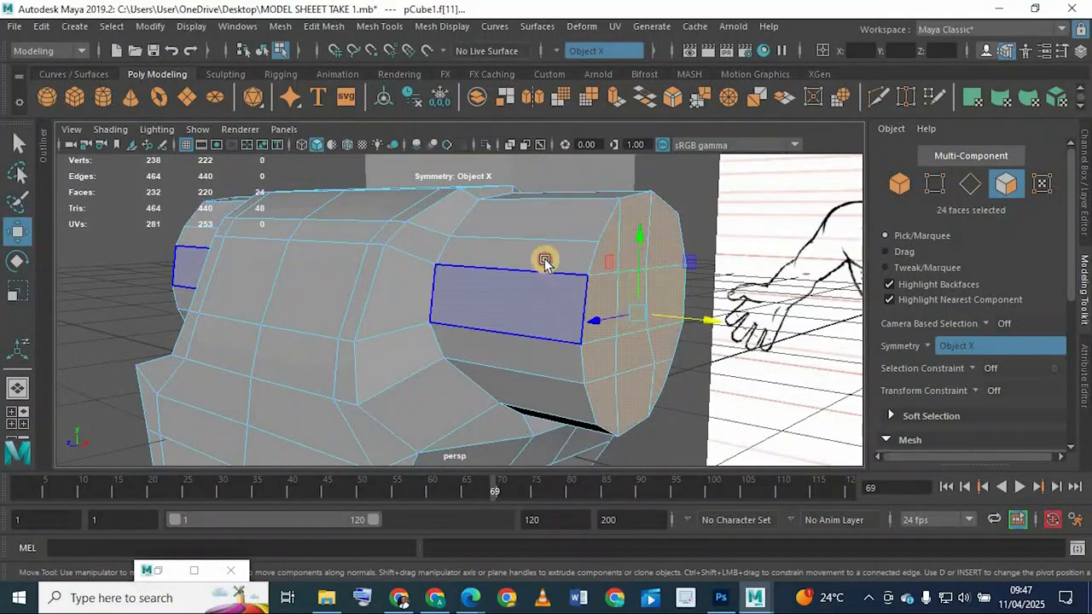
{"action": "left_click_drag", "start_coordinate": [544, 260], "coordinate": [526, 251], "text": "alt"}
{"action": "key", "text": "space"}
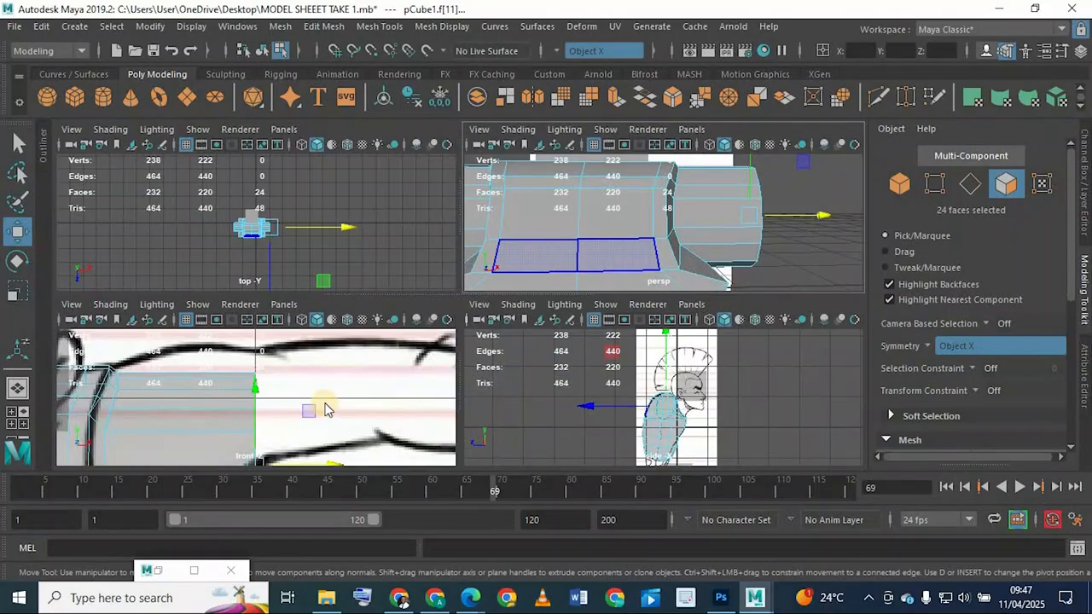
{"action": "key", "text": "space"}
{"action": "scroll", "coordinate": [531, 332], "scroll_direction": "down", "scroll_amount": 5}
{"action": "scroll", "coordinate": [396, 324], "scroll_direction": "up", "scroll_amount": 3}
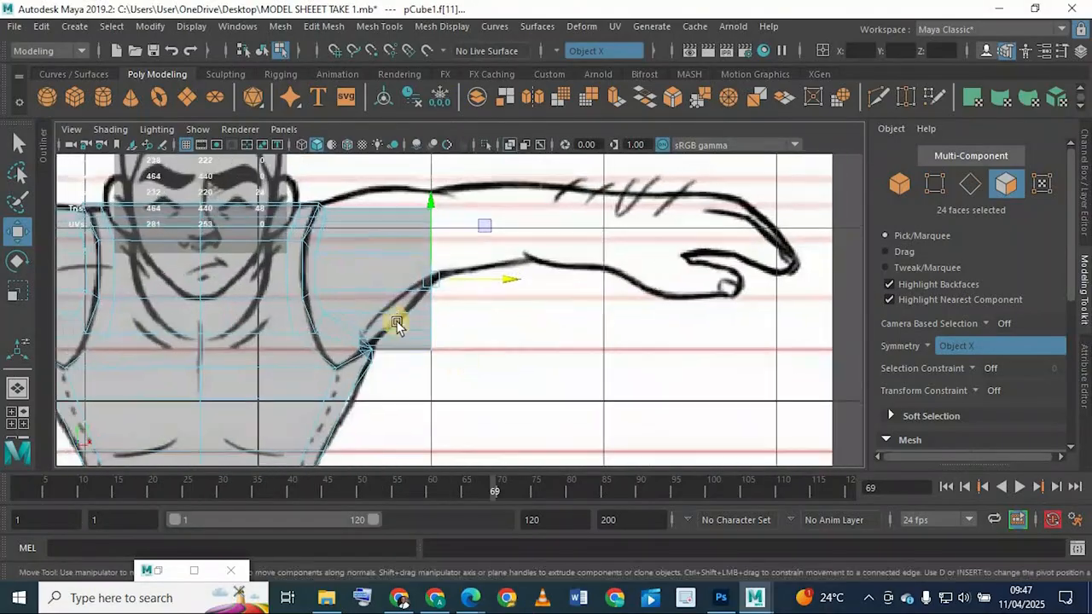
{"action": "middle_click_drag", "start_coordinate": [513, 312], "coordinate": [477, 376], "text": "alt"}
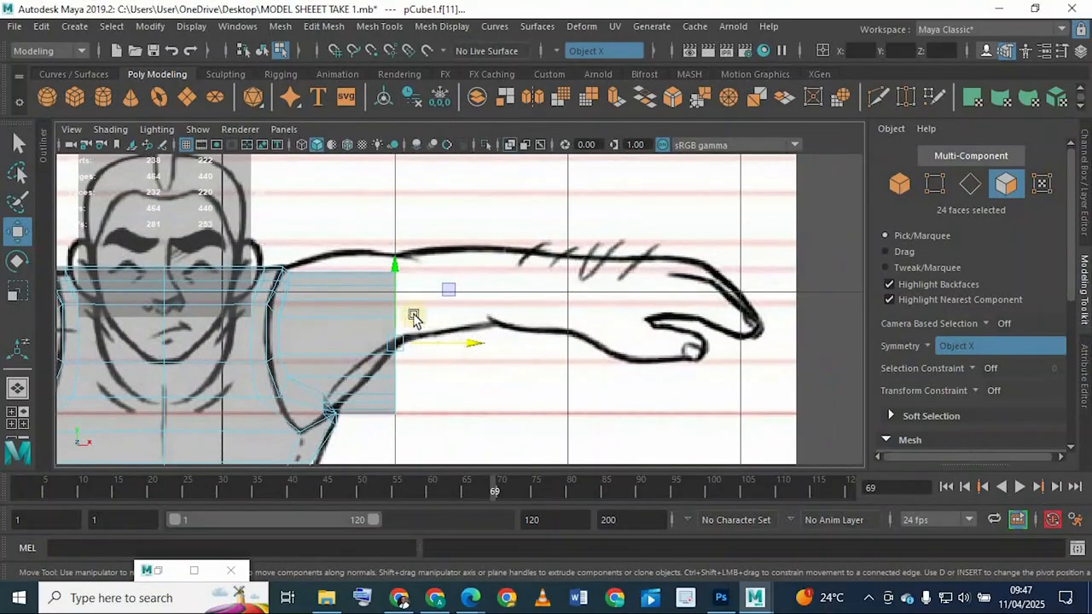
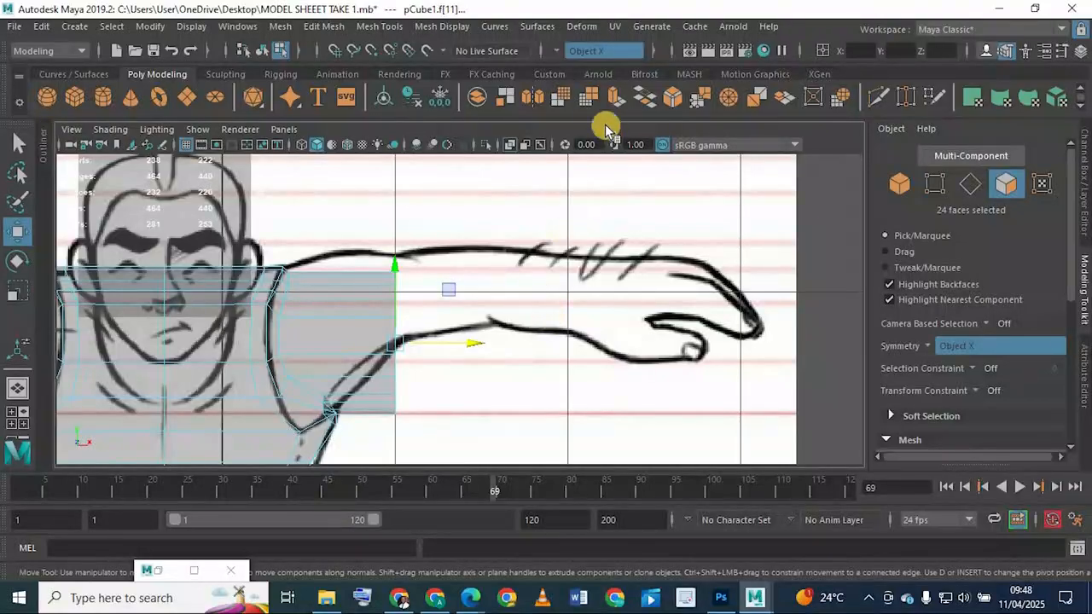
{"action": "key", "text": "ctrl+e"}
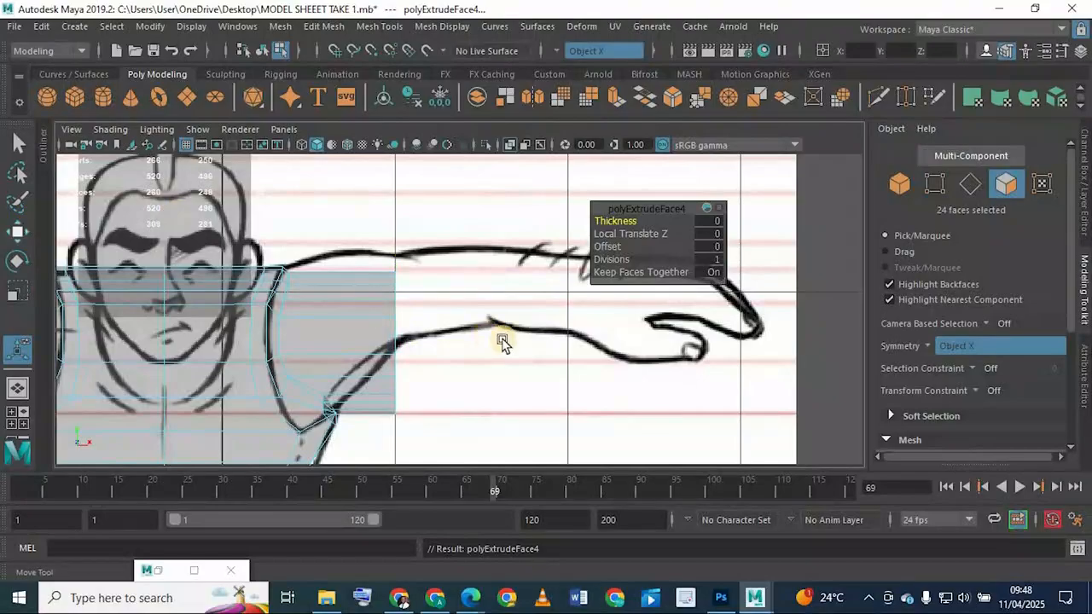
{"action": "left_click_drag", "start_coordinate": [502, 342], "coordinate": [571, 338]}
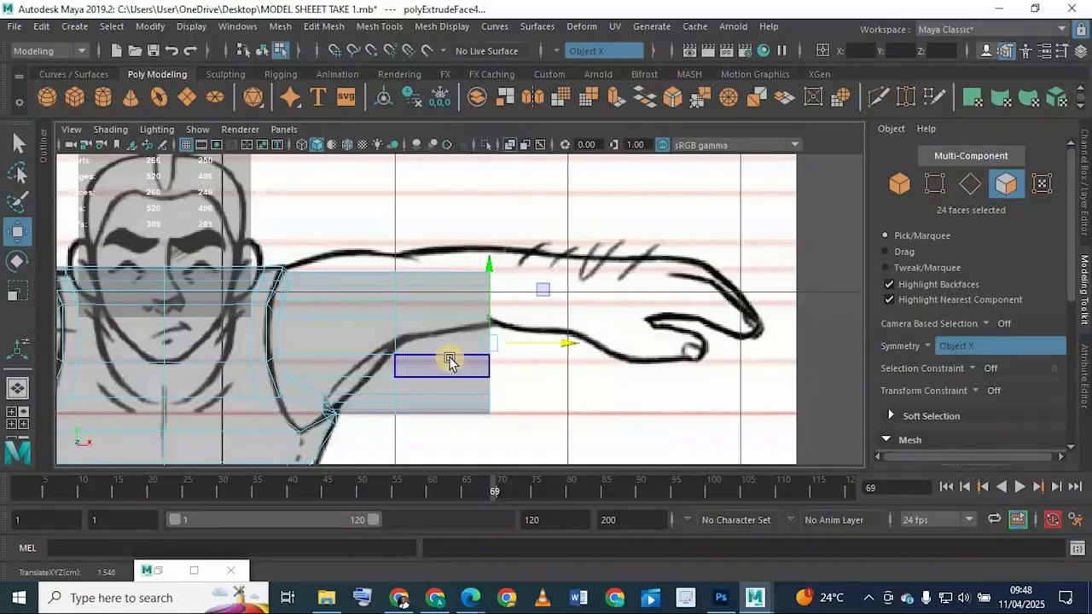
Step: Extrude the 24 arm end faces again and pull them outward in the front view to the drawn wrist at the next vertical grid line
{"action": "key", "text": "ctrl+e"}
{"action": "left_click", "coordinate": [17, 230]}
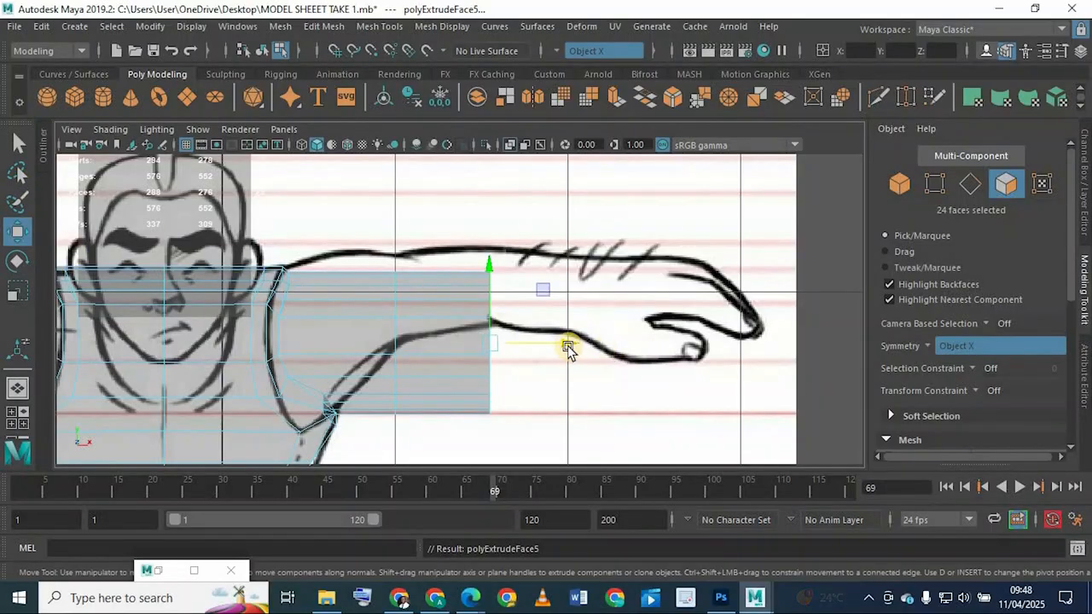
{"action": "left_click_drag", "start_coordinate": [568, 348], "coordinate": [646, 349]}
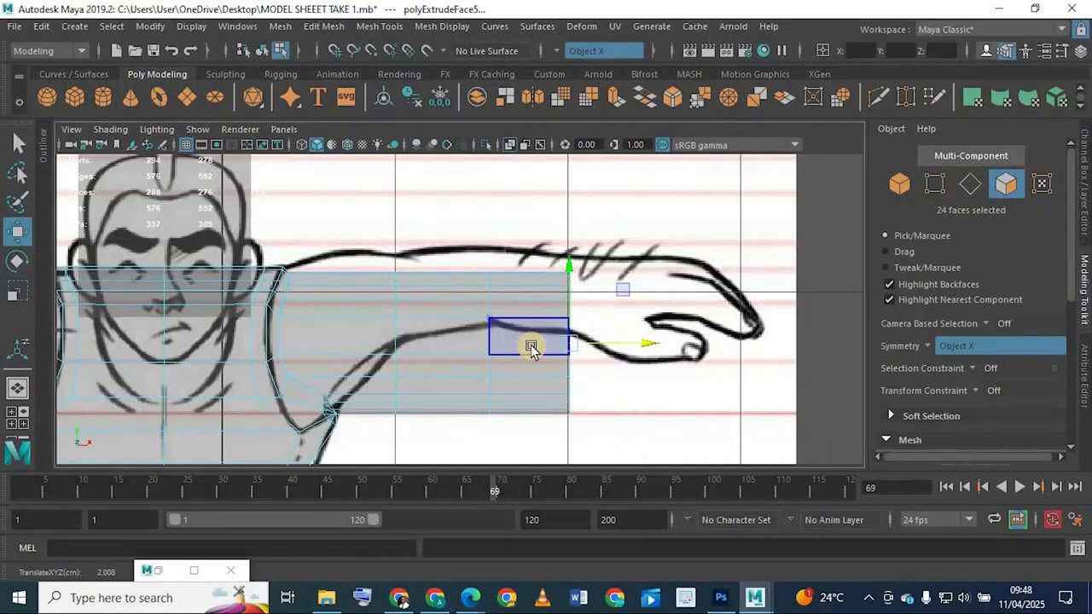
Step: Extrude the arm end faces once more from the wrist and pull them outward to the drawn fingertips
{"action": "key", "text": "ctrl+e"}
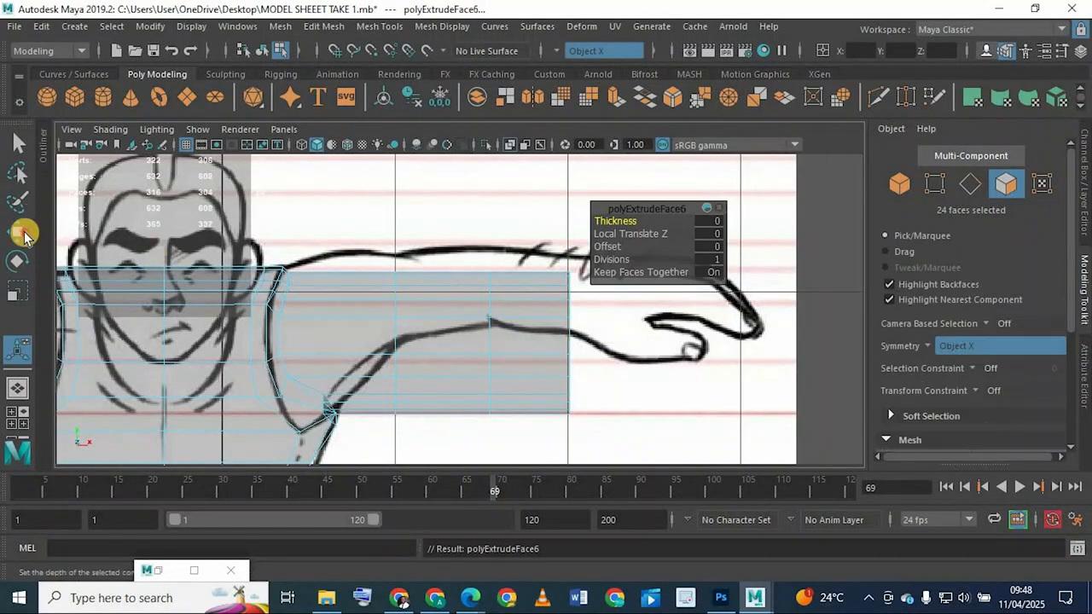
{"action": "key", "text": "w"}
{"action": "left_click_drag", "start_coordinate": [641, 346], "coordinate": [834, 354]}
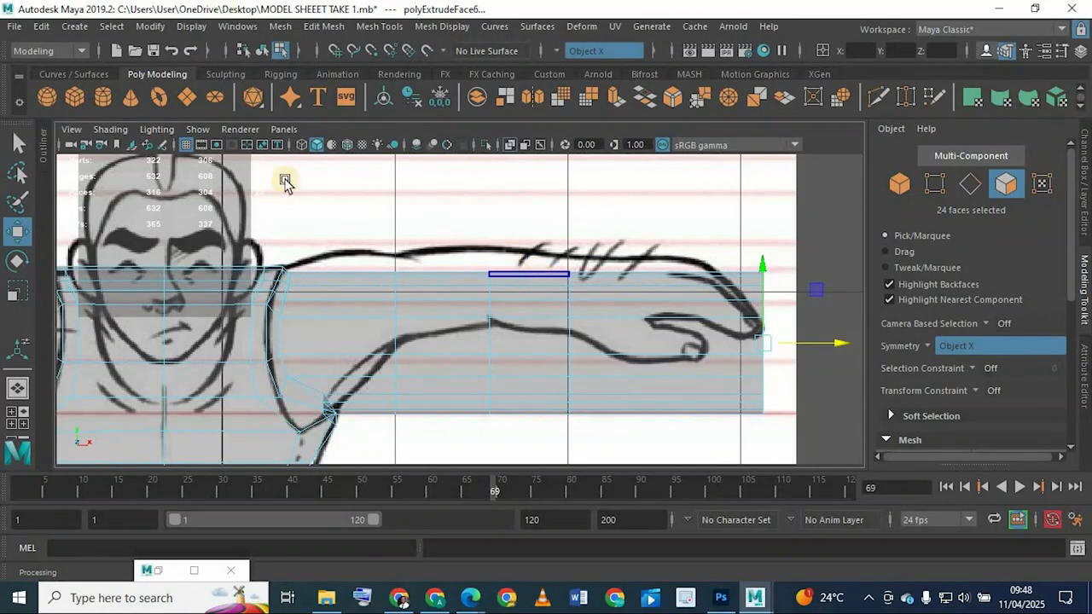
Step: In vertex mode, raise and scale down the first vertex loop beyond the shoulder to match the drawn upper arm's thickness
{"action": "right_click", "coordinate": [419, 247]}
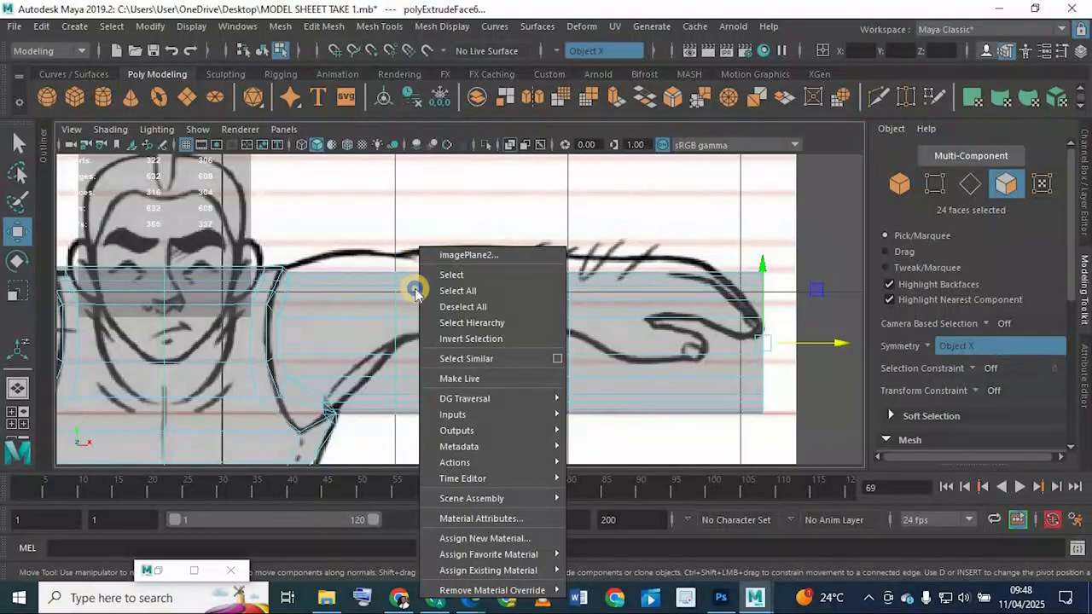
{"action": "right_click_drag", "start_coordinate": [416, 292], "coordinate": [368, 227]}
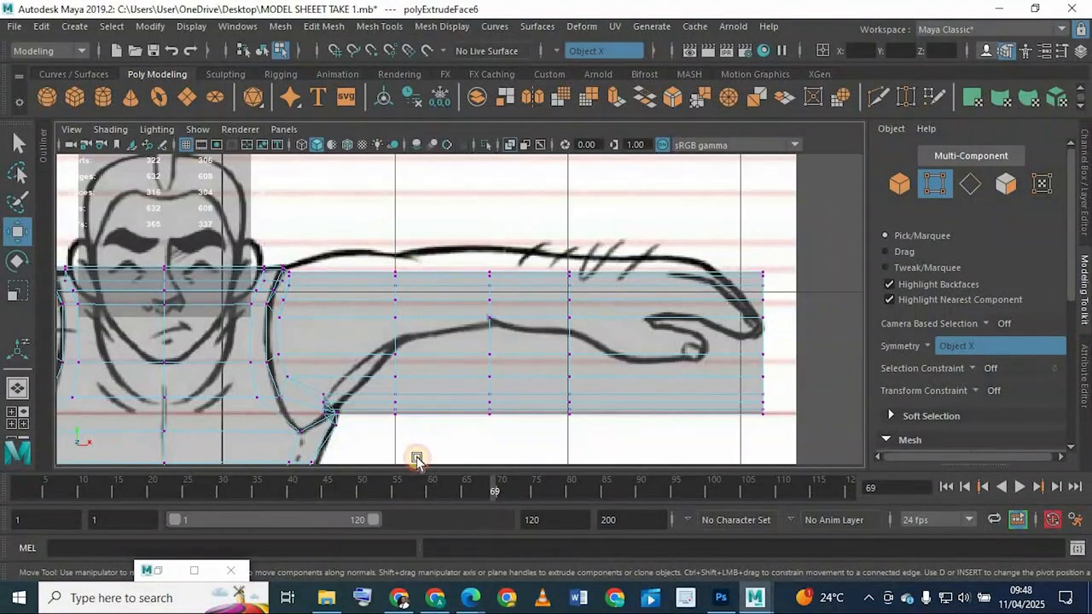
{"action": "left_click_drag", "start_coordinate": [416, 459], "coordinate": [414, 230]}
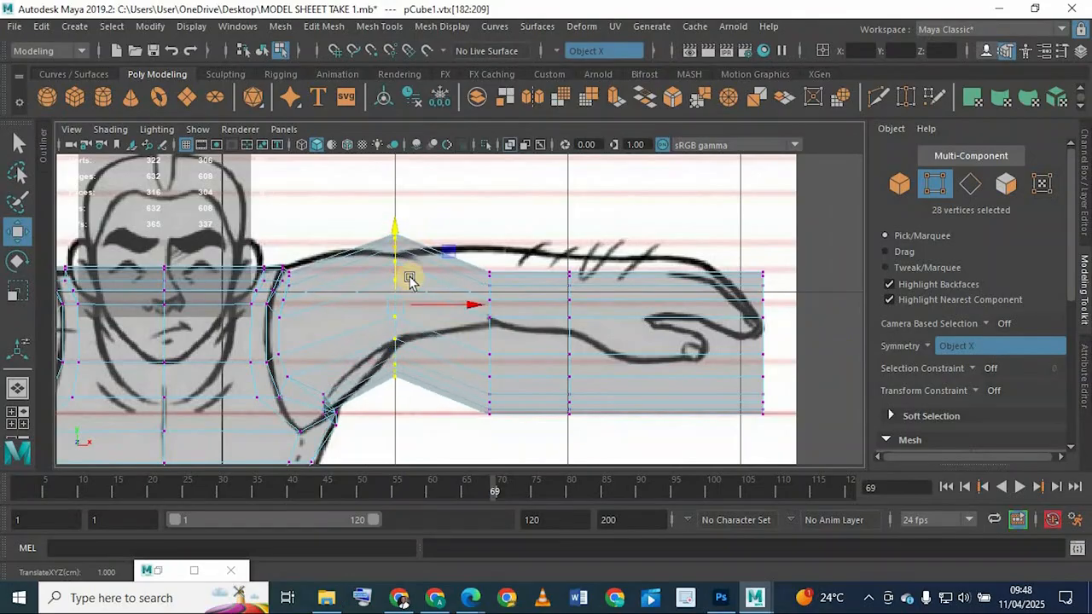
{"action": "key", "text": "r"}
{"action": "middle_click_drag", "start_coordinate": [383, 300], "coordinate": [356, 288]}
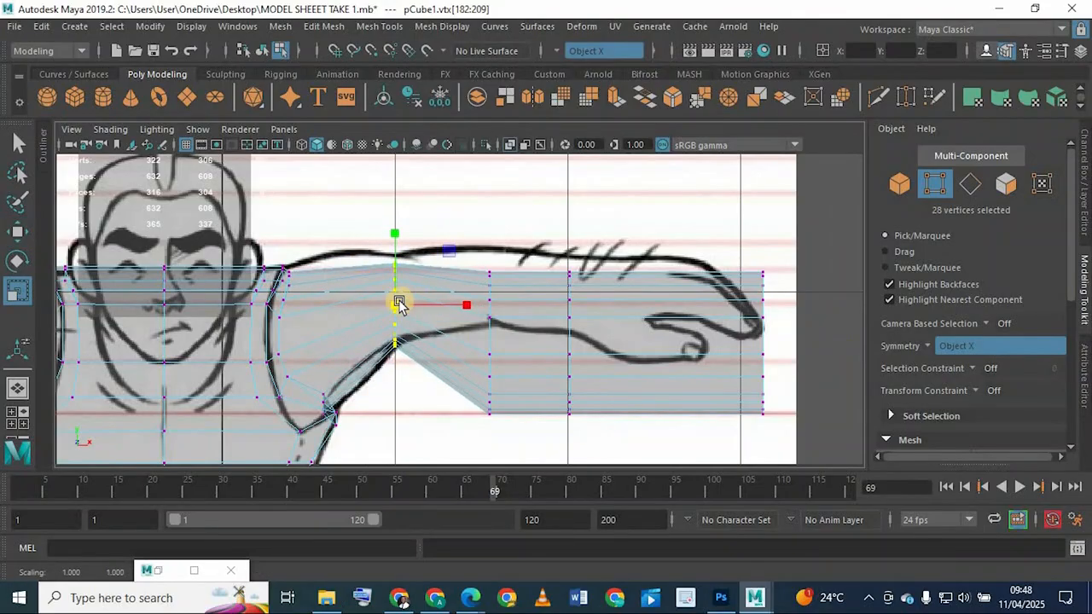
{"action": "left_click_drag", "start_coordinate": [405, 304], "coordinate": [407, 306]}
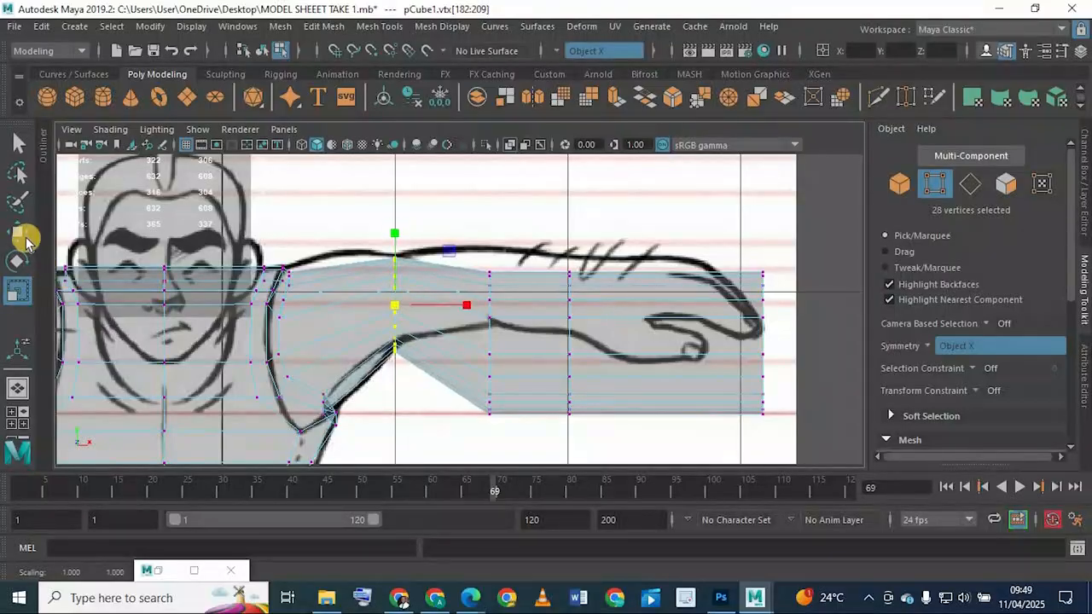
{"action": "key", "text": "w"}
{"action": "middle_click_drag", "start_coordinate": [396, 225], "coordinate": [397, 225]}
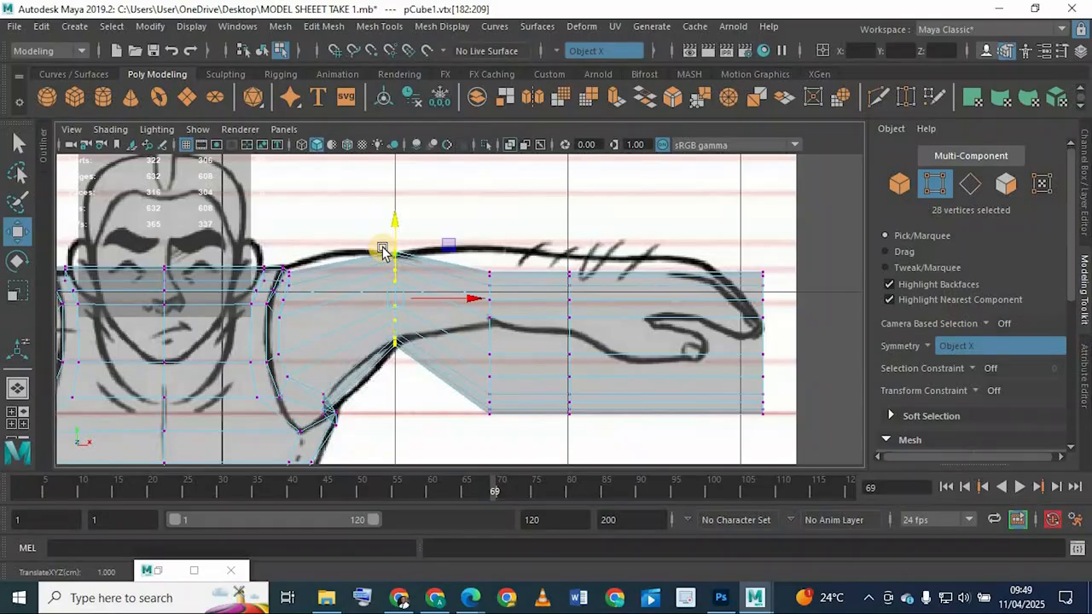
Step: Raise and scale down the vertex loop at the notch in the arm's underside to fit the drawn outline
{"action": "left_click_drag", "start_coordinate": [484, 247], "coordinate": [508, 472]}
{"action": "left_click_drag", "start_coordinate": [487, 268], "coordinate": [497, 220]}
{"action": "key", "text": "t"}
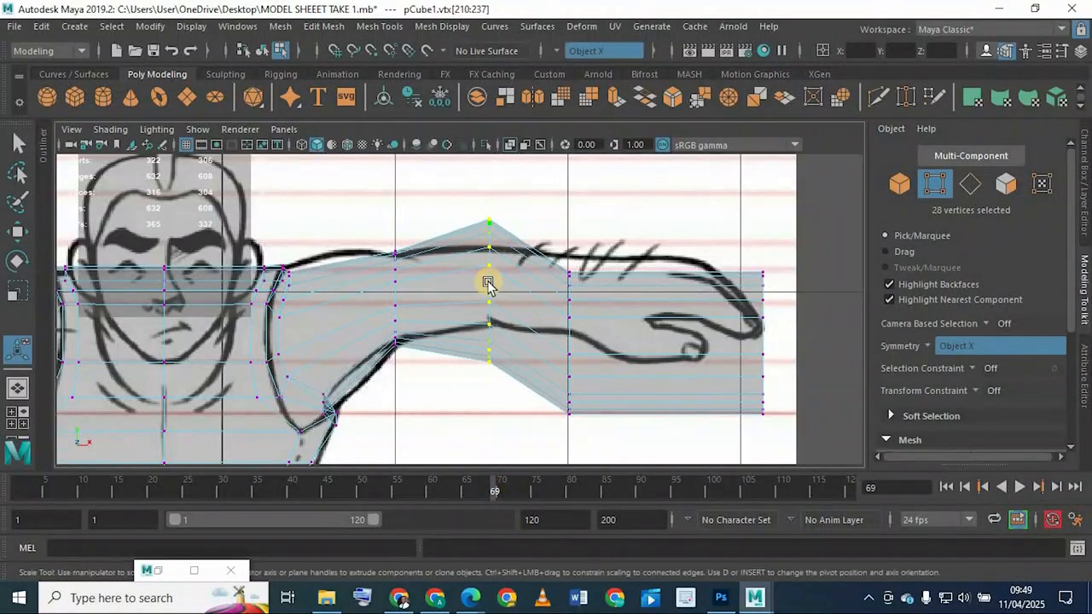
{"action": "key", "text": "r"}
{"action": "middle_click_drag", "start_coordinate": [456, 285], "coordinate": [449, 282]}
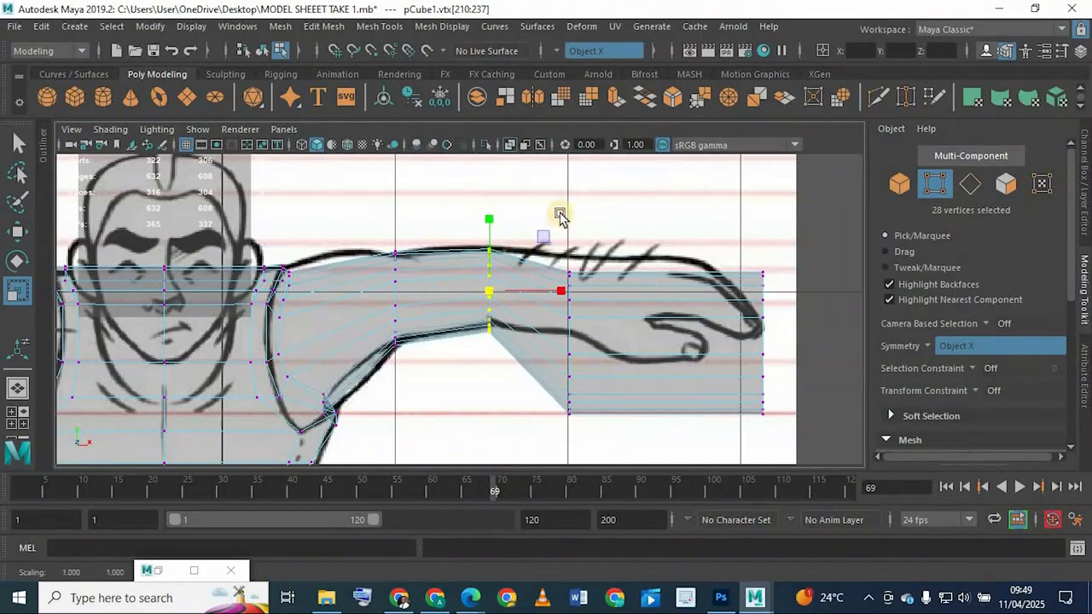
Step: Raise the wrist and hand-end vertices together, and scale the wrist loop down to the drawn wrist's thickness
{"action": "left_click_drag", "start_coordinate": [781, 478], "coordinate": [779, 476]}
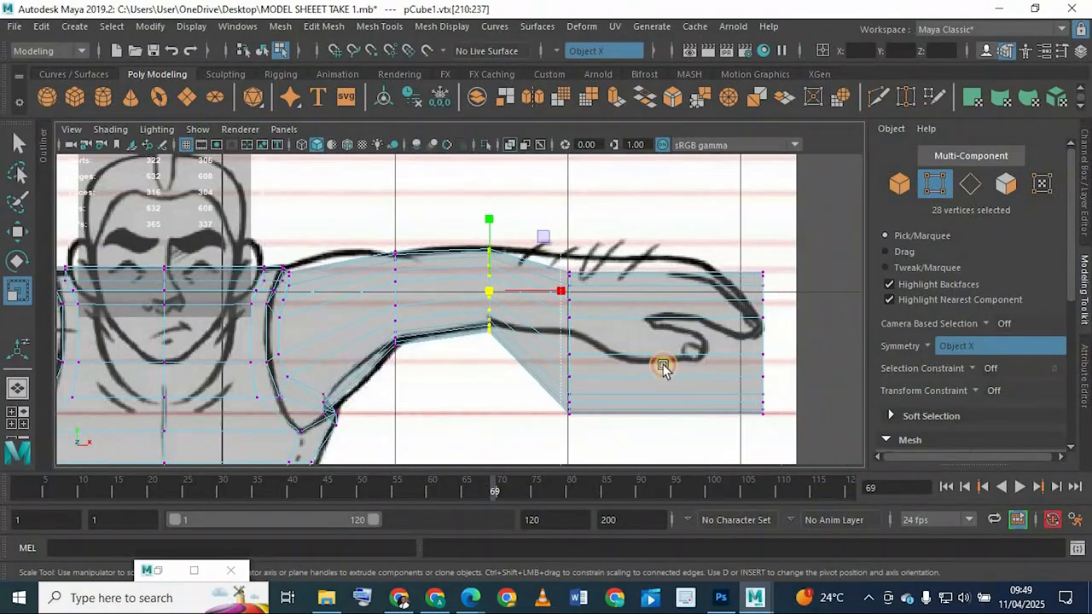
{"action": "key", "text": "w"}
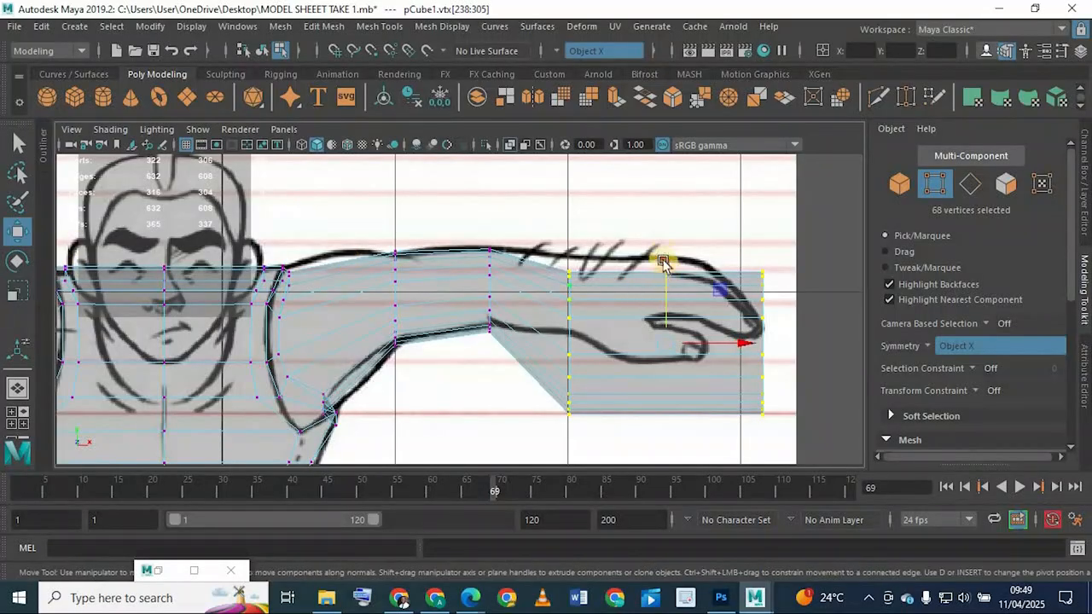
{"action": "middle_click_drag", "start_coordinate": [663, 256], "coordinate": [663, 227]}
{"action": "left_click_drag", "start_coordinate": [537, 177], "coordinate": [597, 433]}
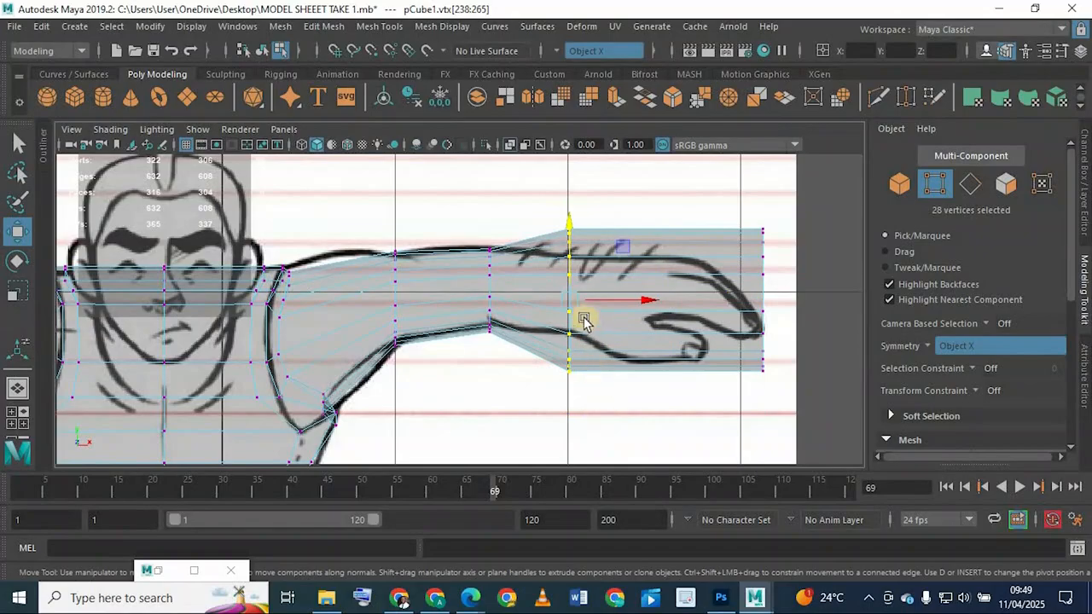
{"action": "key", "text": "r"}
{"action": "middle_click_drag", "start_coordinate": [537, 302], "coordinate": [535, 303]}
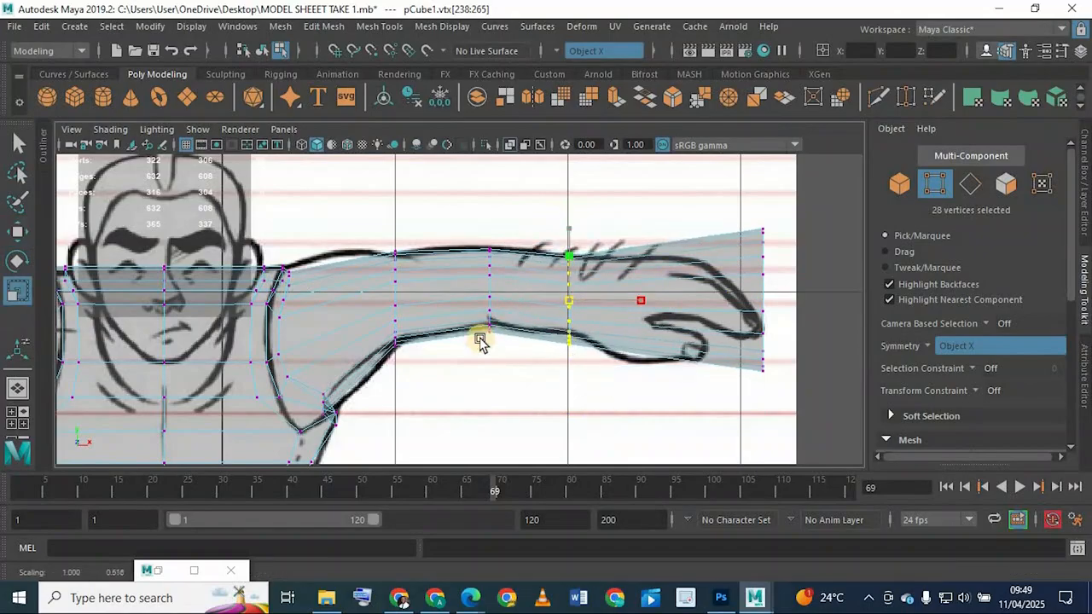
Step: Scale down the 40 end vertices at the drawn fingertips so the hand section is about as thick as the wrist
{"action": "middle_click_drag", "start_coordinate": [480, 341], "coordinate": [345, 352], "text": "alt"}
{"action": "left_click_drag", "start_coordinate": [548, 226], "coordinate": [681, 450]}
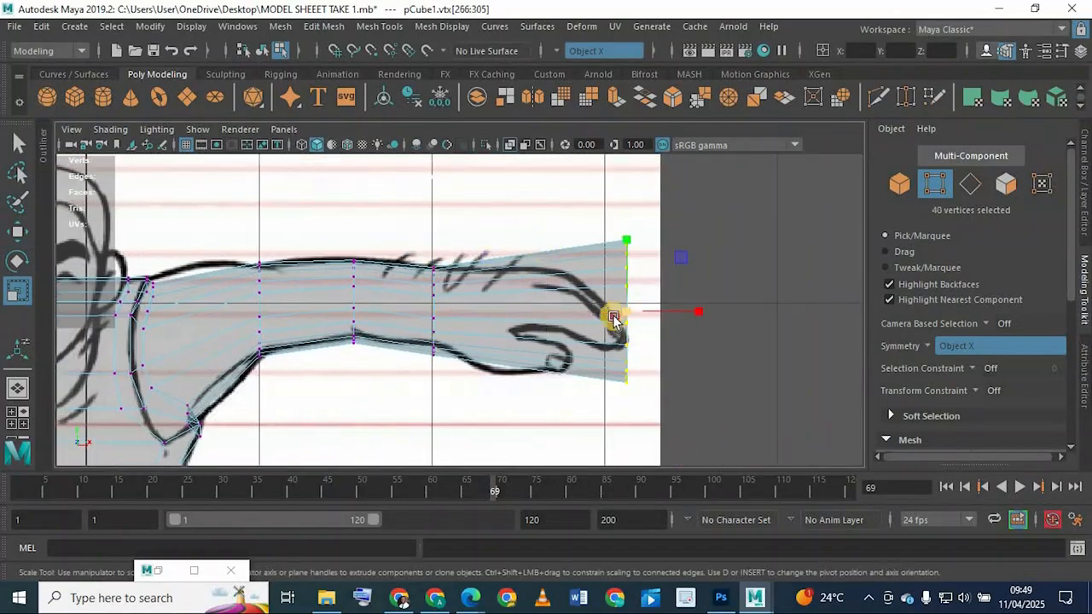
{"action": "mouse_move", "coordinate": [591, 311]}
{"action": "middle_mouse_down"}
{"action": "mouse_move", "coordinate": [563, 295]}
{"action": "mouse_move", "coordinate": [582, 307]}
{"action": "middle_mouse_up"}
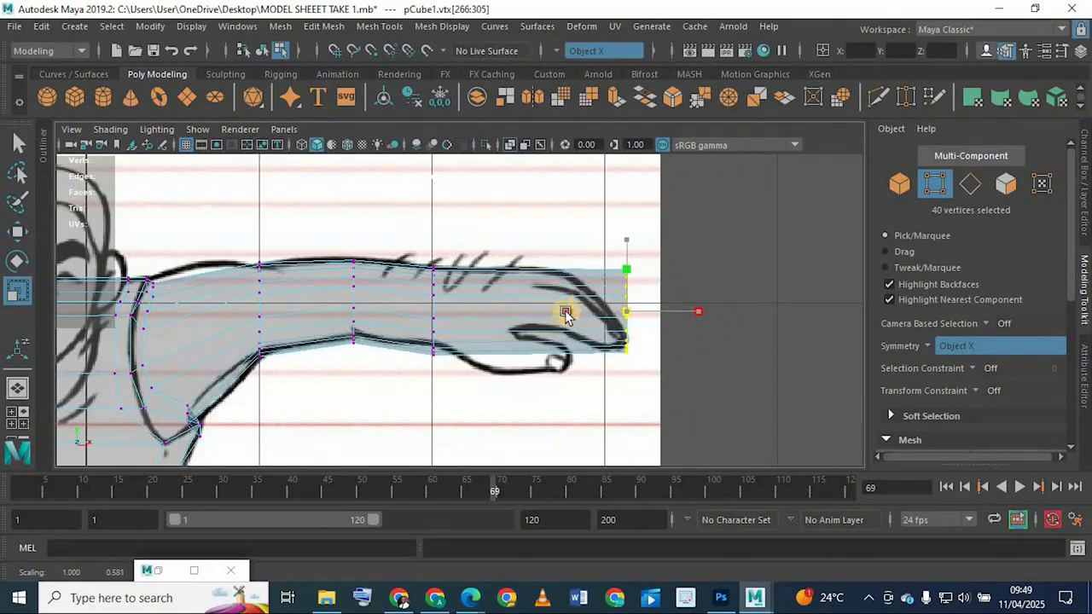
{"action": "middle_click_drag", "start_coordinate": [419, 336], "coordinate": [478, 349], "text": "alt"}
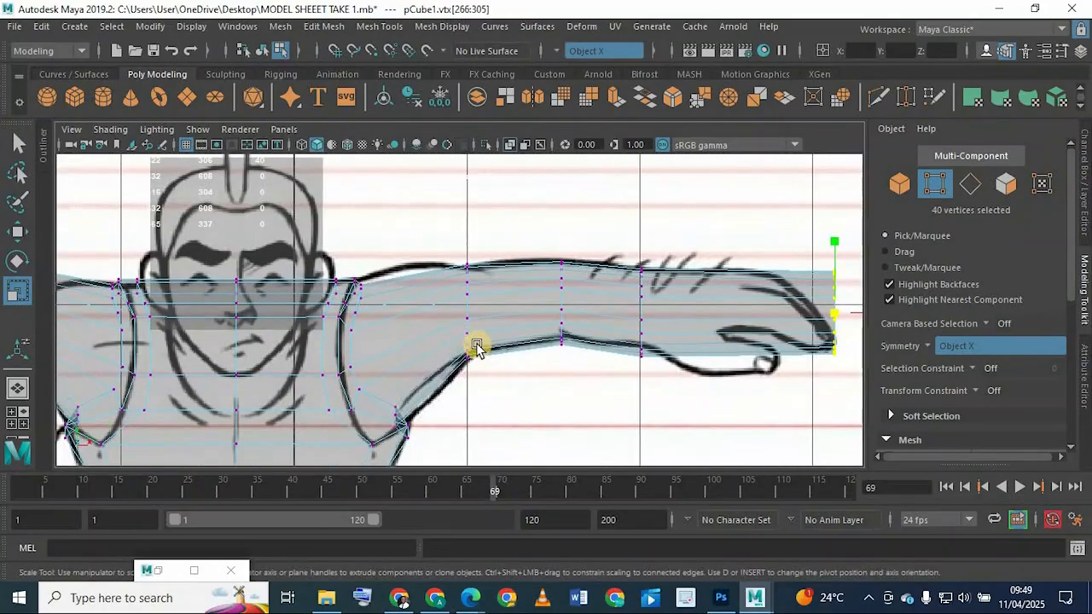
Step: Fine-tune the wrist loop's scale and height so its upper and lower edges follow the drawn wrist outline
{"action": "left_click_drag", "start_coordinate": [631, 336], "coordinate": [655, 437]}
{"action": "key", "text": "f"}
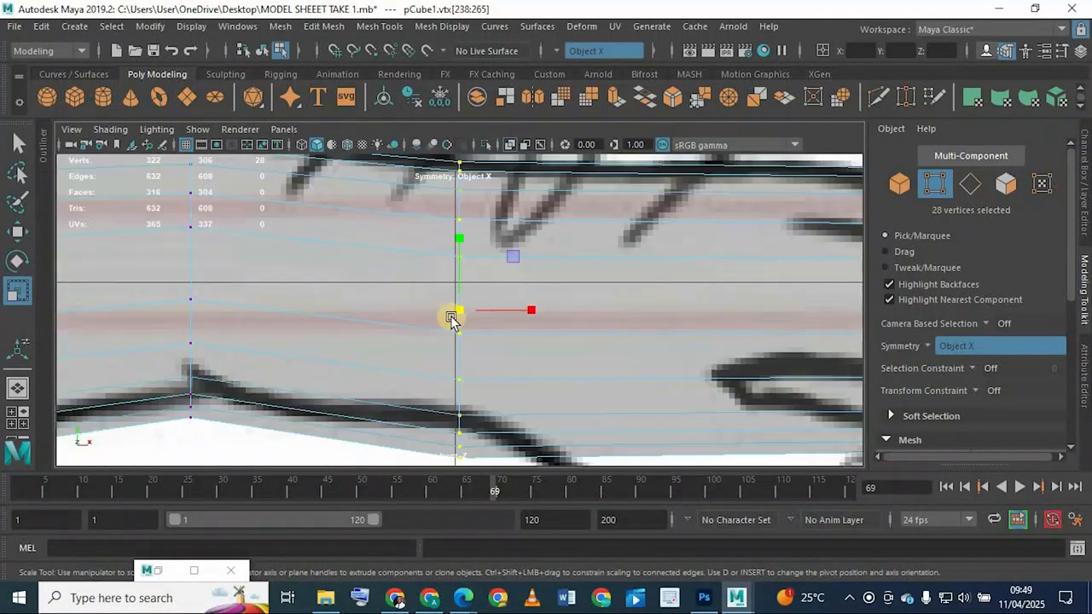
{"action": "left_click_drag", "start_coordinate": [452, 312], "coordinate": [442, 317]}
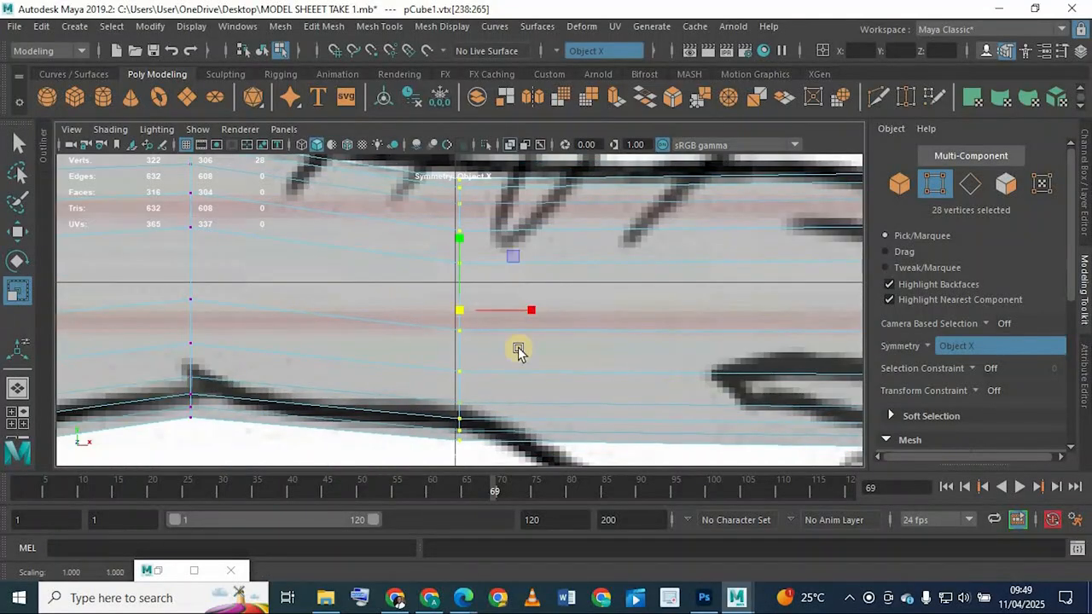
{"action": "scroll", "coordinate": [517, 351], "scroll_direction": "down", "scroll_amount": 5}
{"action": "left_click", "coordinate": [17, 231]}
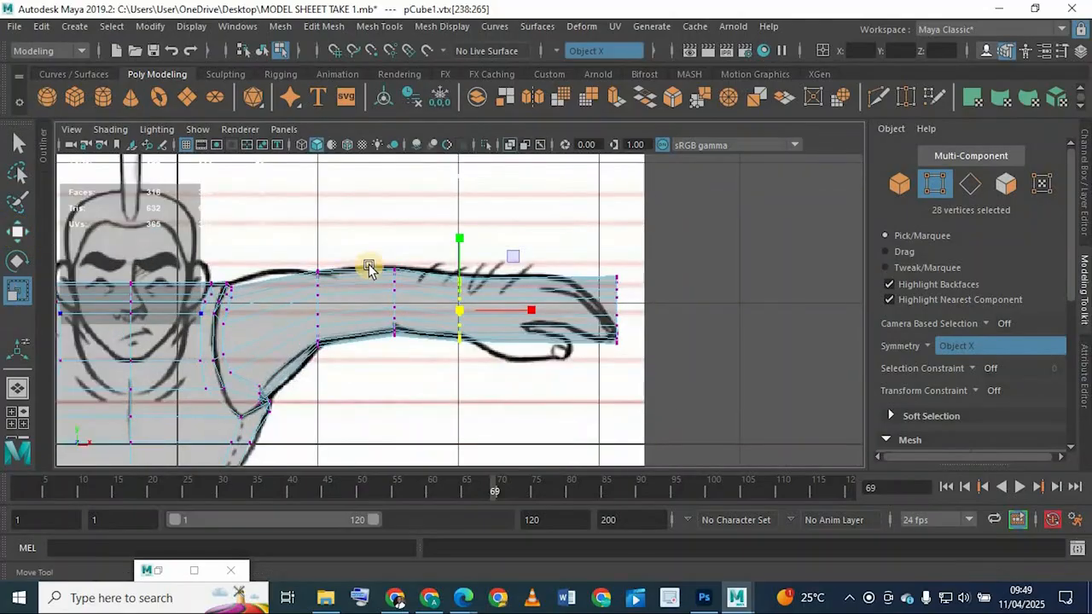
{"action": "scroll", "coordinate": [402, 268], "scroll_direction": "up", "scroll_amount": 3}
{"action": "key", "text": "r"}
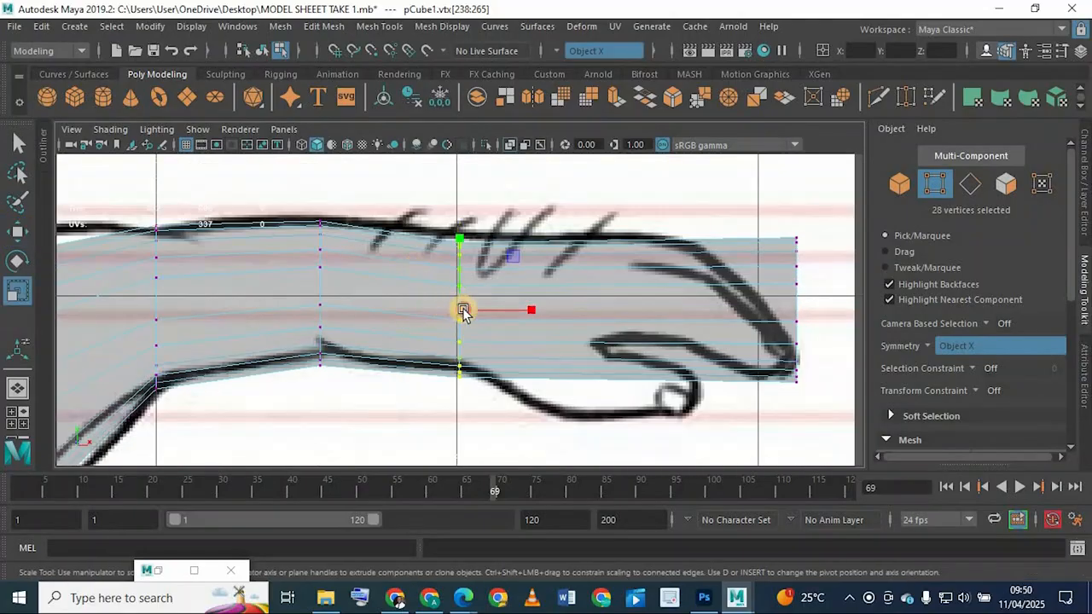
{"action": "left_click_drag", "start_coordinate": [463, 311], "coordinate": [470, 314]}
{"action": "left_click", "coordinate": [9, 233]}
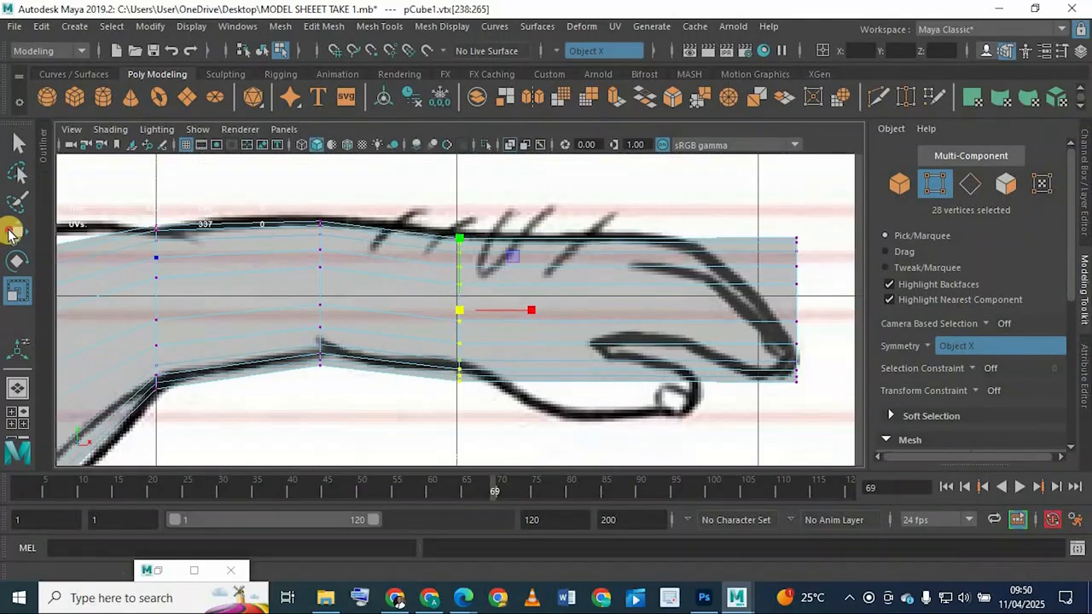
{"action": "left_click_drag", "start_coordinate": [456, 231], "coordinate": [454, 233]}
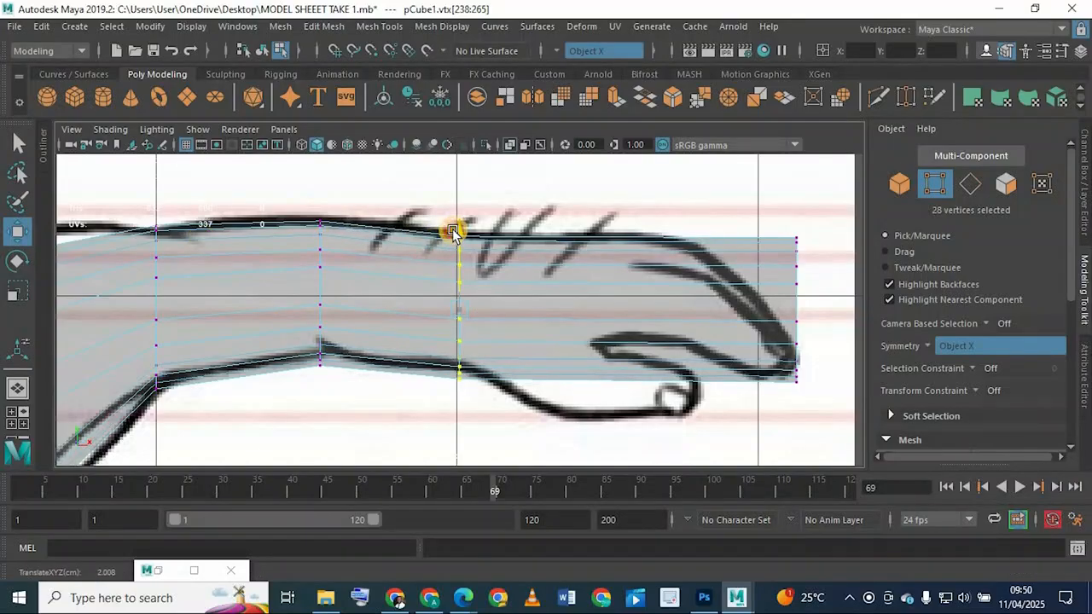
Step: Examine the arm's shape and its joint with the shoulder and armpit from several angles in the perspective view
{"action": "key", "text": "space"}
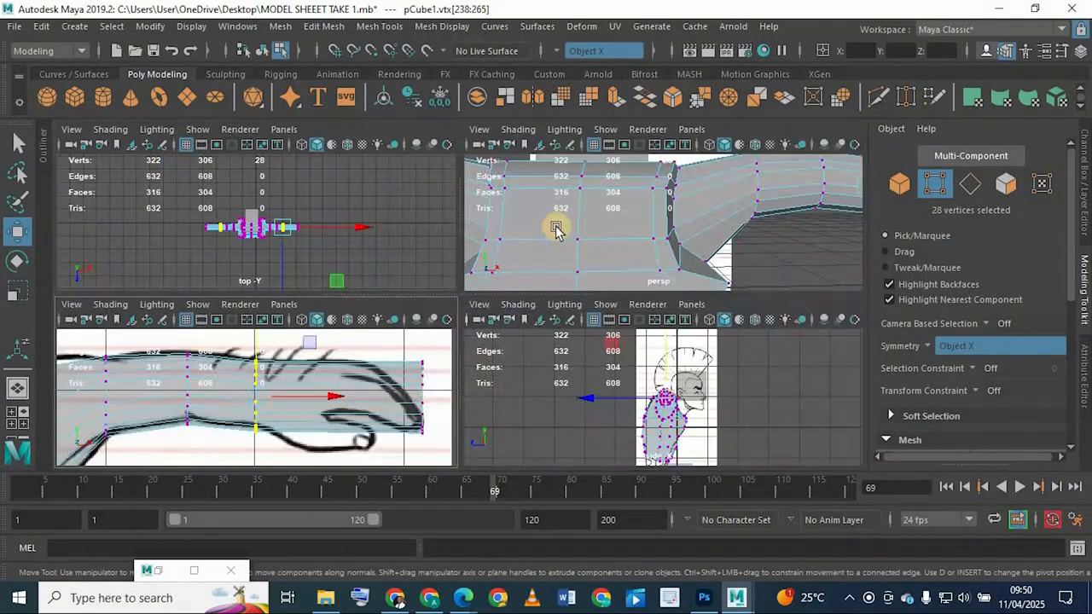
{"action": "key", "text": "space"}
{"action": "scroll", "coordinate": [510, 274], "scroll_direction": "down", "scroll_amount": 6}
{"action": "left_click_drag", "start_coordinate": [505, 263], "coordinate": [256, 295], "text": "alt"}
{"action": "scroll", "coordinate": [348, 283], "scroll_direction": "up", "scroll_amount": 5}
{"action": "left_click_drag", "start_coordinate": [348, 282], "coordinate": [426, 330], "text": "alt"}
{"action": "scroll", "coordinate": [425, 305], "scroll_direction": "up", "scroll_amount": 1}
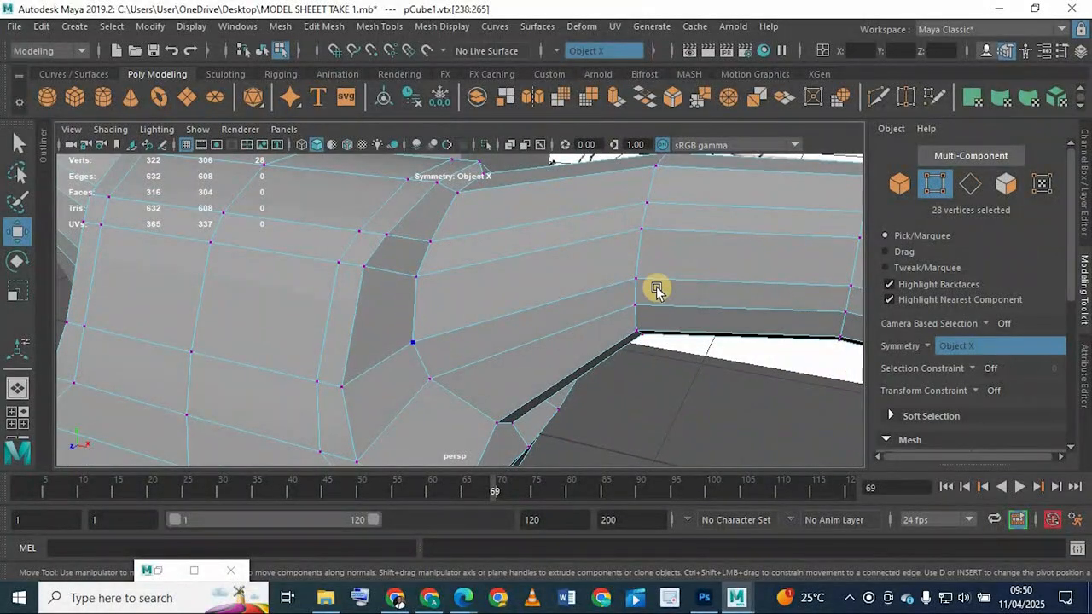
{"action": "left_click_drag", "start_coordinate": [473, 335], "coordinate": [410, 340], "text": "alt"}
{"action": "mouse_move", "coordinate": [523, 376]}
{"action": "left_mouse_down", "text": "alt"}
{"action": "mouse_move", "coordinate": [483, 291]}
{"action": "mouse_move", "coordinate": [418, 334]}
{"action": "mouse_move", "coordinate": [441, 316]}
{"action": "mouse_move", "coordinate": [419, 285]}
{"action": "mouse_move", "coordinate": [405, 303]}
{"action": "left_mouse_up", "text": "alt"}
{"action": "scroll", "coordinate": [461, 310], "scroll_direction": "up", "scroll_amount": 3}
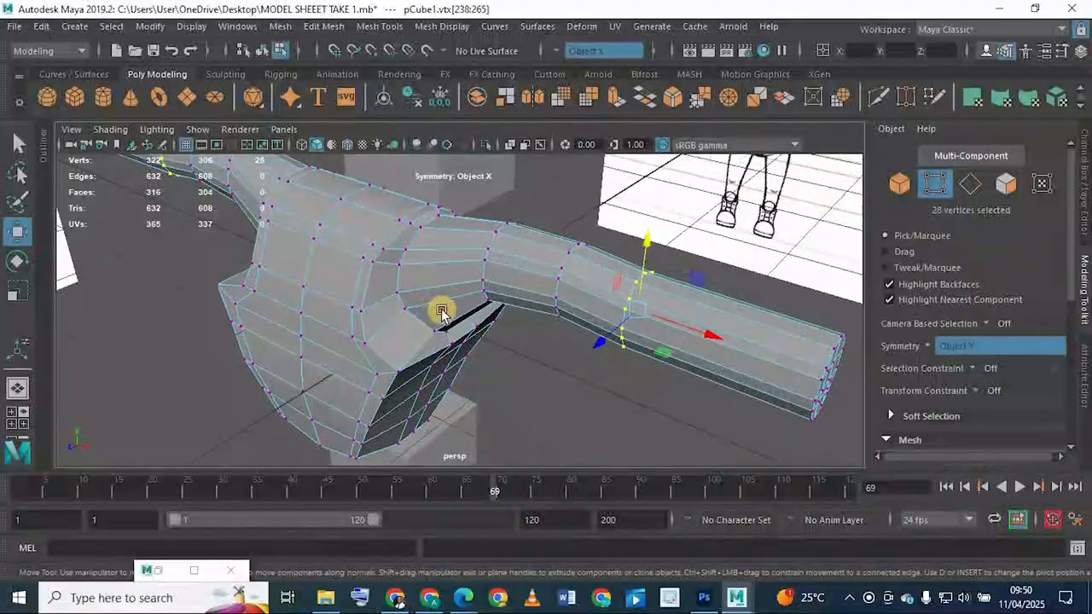
{"action": "left_click_drag", "start_coordinate": [439, 310], "coordinate": [646, 302], "text": "alt"}
{"action": "left_click_drag", "start_coordinate": [485, 297], "coordinate": [484, 291], "text": "alt"}
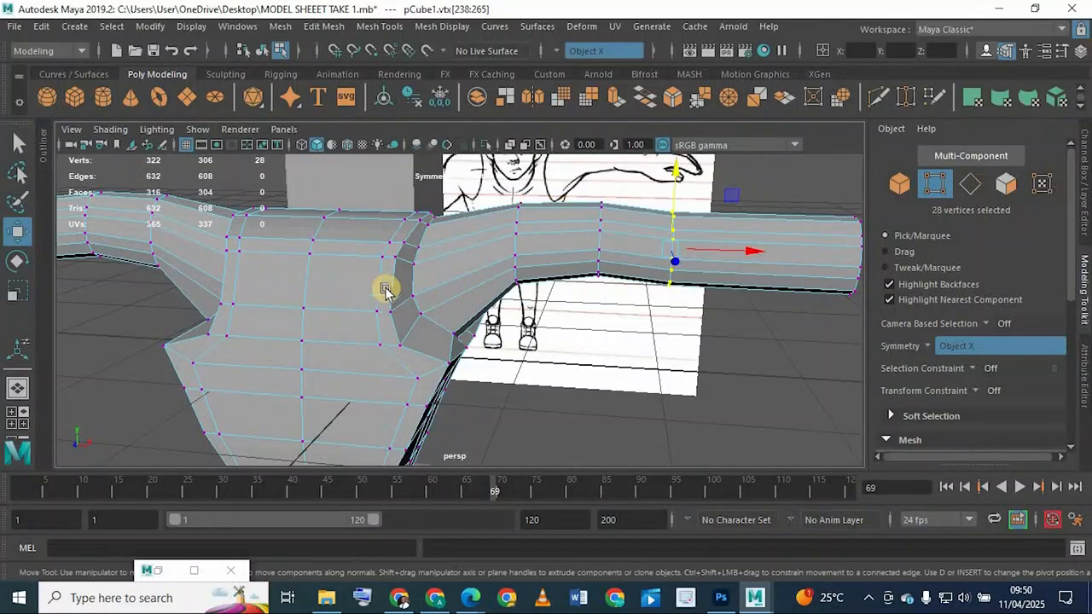
{"action": "left_click_drag", "start_coordinate": [383, 288], "coordinate": [448, 350], "text": "alt"}
Step: Pull the 40 arm end vertices inward in the front view to the drawn gap between thumb and fingers, and check the end in perspective
{"action": "key", "text": "space"}
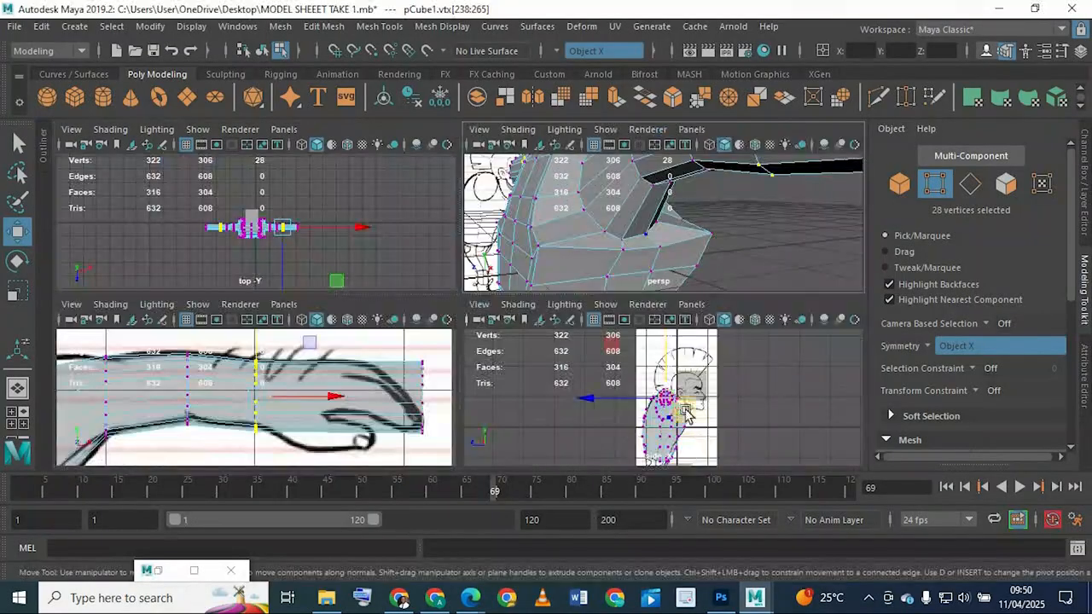
{"action": "key", "text": "space"}
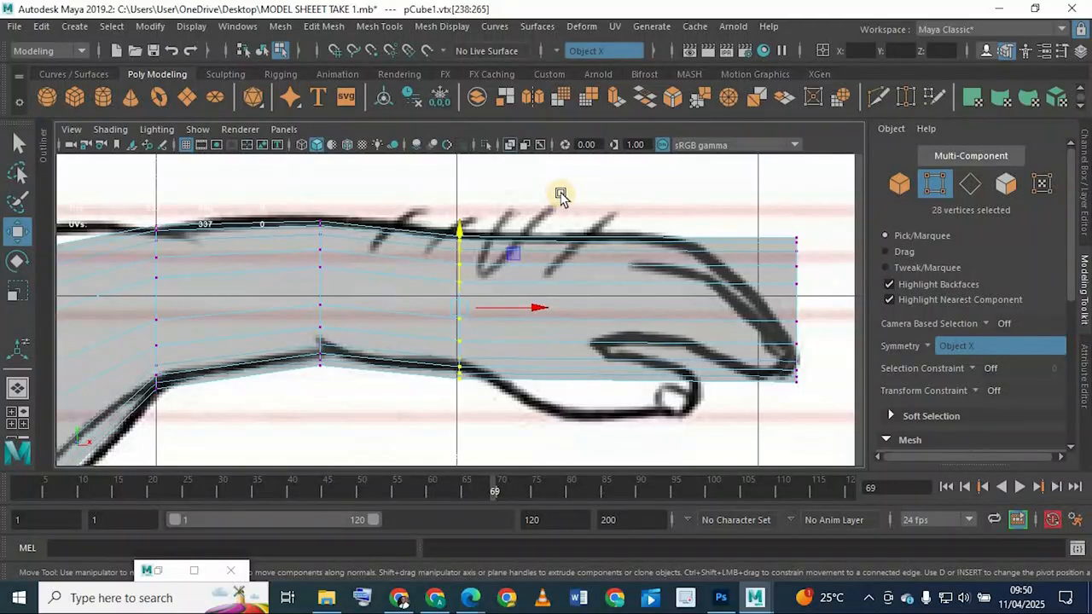
{"action": "left_click_drag", "start_coordinate": [710, 173], "coordinate": [848, 466]}
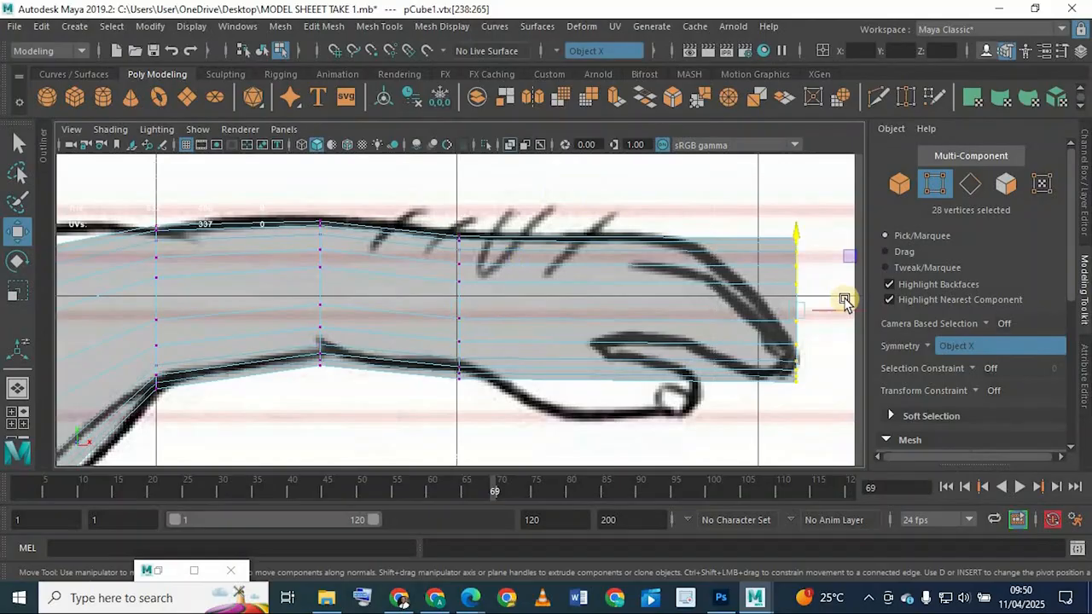
{"action": "left_click_drag", "start_coordinate": [845, 300], "coordinate": [643, 299]}
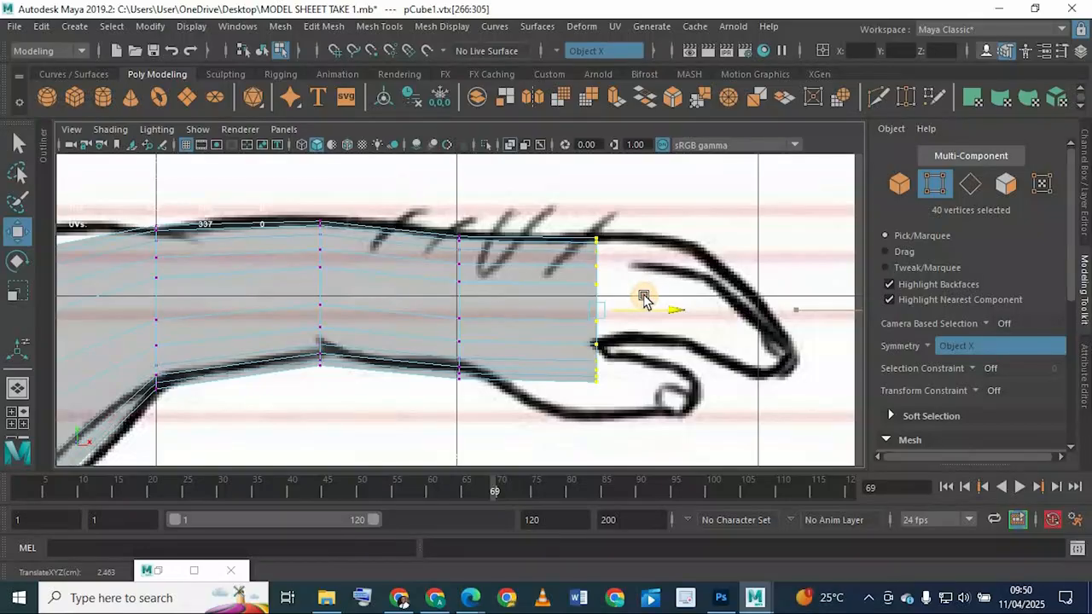
{"action": "left_click_drag", "start_coordinate": [644, 297], "coordinate": [644, 297]}
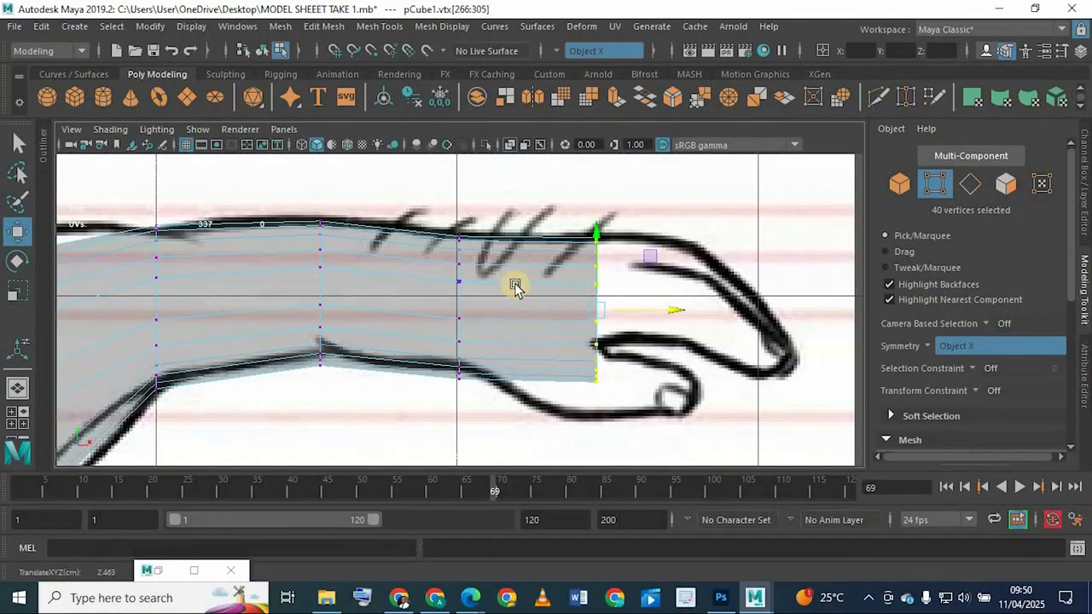
{"action": "key", "text": "space"}
{"action": "key", "text": "space"}
{"action": "scroll", "coordinate": [719, 244], "scroll_direction": "down", "scroll_amount": 5}
{"action": "left_click_drag", "start_coordinate": [666, 290], "coordinate": [504, 285], "text": "alt"}
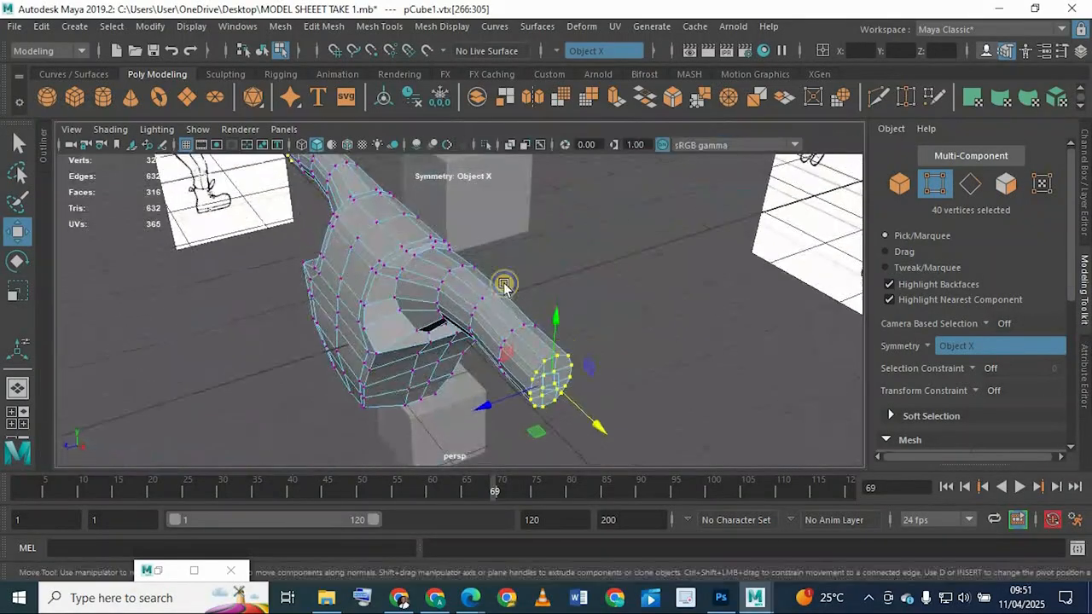
Step: Examine the arm's end section in the perspective and top views, and compare it with the drawn hand in the front view
{"action": "middle_click_drag", "start_coordinate": [585, 392], "coordinate": [521, 317], "text": "alt"}
{"action": "scroll", "coordinate": [518, 328], "scroll_direction": "up", "scroll_amount": 8}
{"action": "middle_click_drag", "start_coordinate": [504, 277], "coordinate": [490, 340], "text": "alt"}
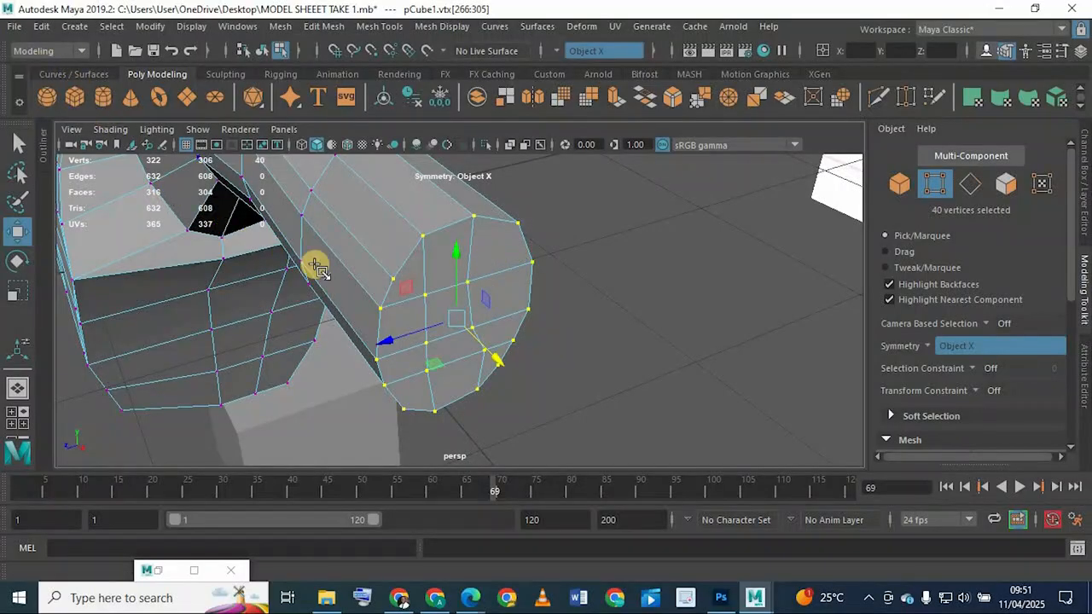
{"action": "key", "text": "space"}
{"action": "key", "text": "space"}
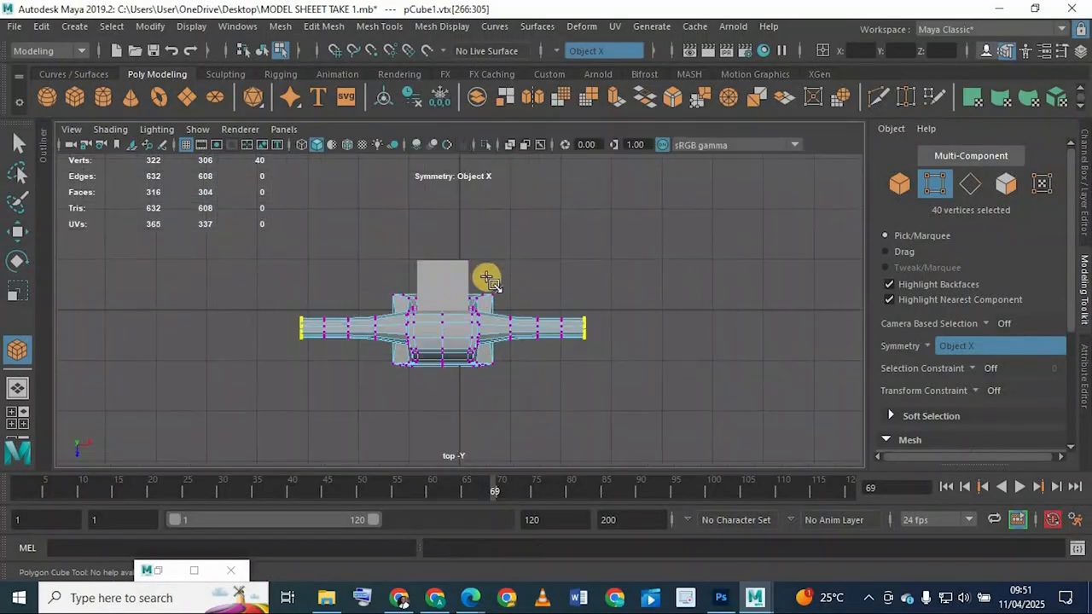
{"action": "scroll", "coordinate": [487, 276], "scroll_direction": "up", "scroll_amount": 5}
{"action": "key", "text": "space"}
{"action": "key", "text": "space"}
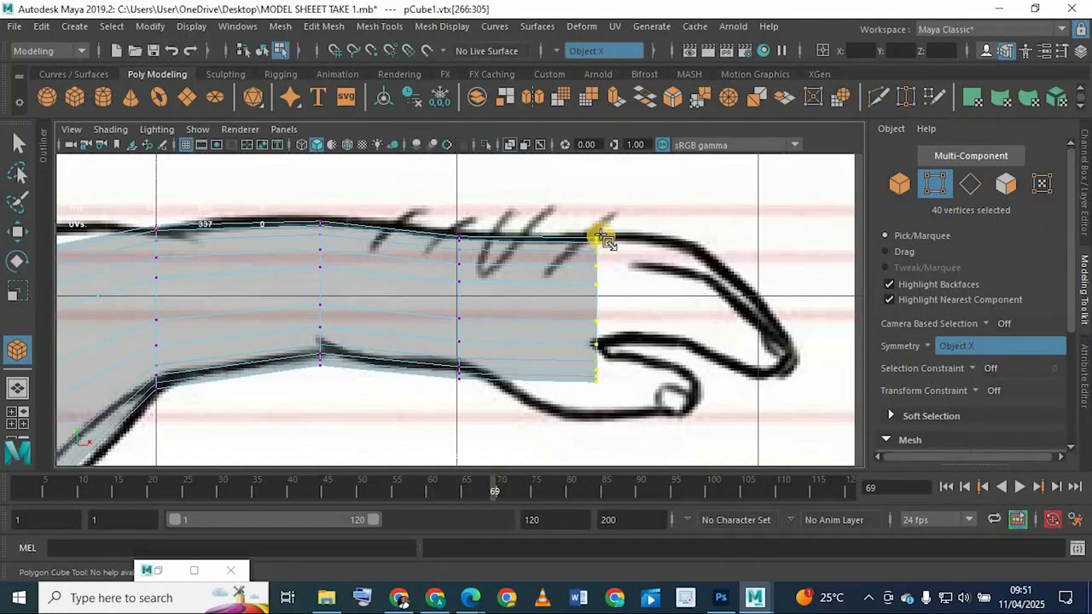
Step: Delete the faces of the outermost hand section beyond the wrist, including the end caps, on both arms
{"action": "left_click_drag", "start_coordinate": [602, 237], "coordinate": [657, 413]}
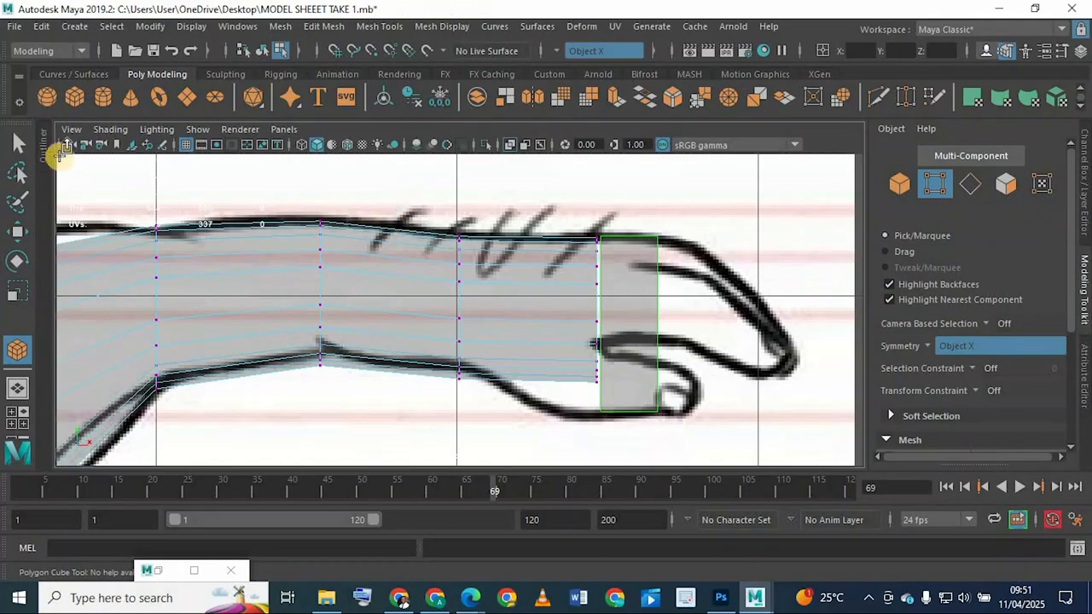
{"action": "key", "text": "q"}
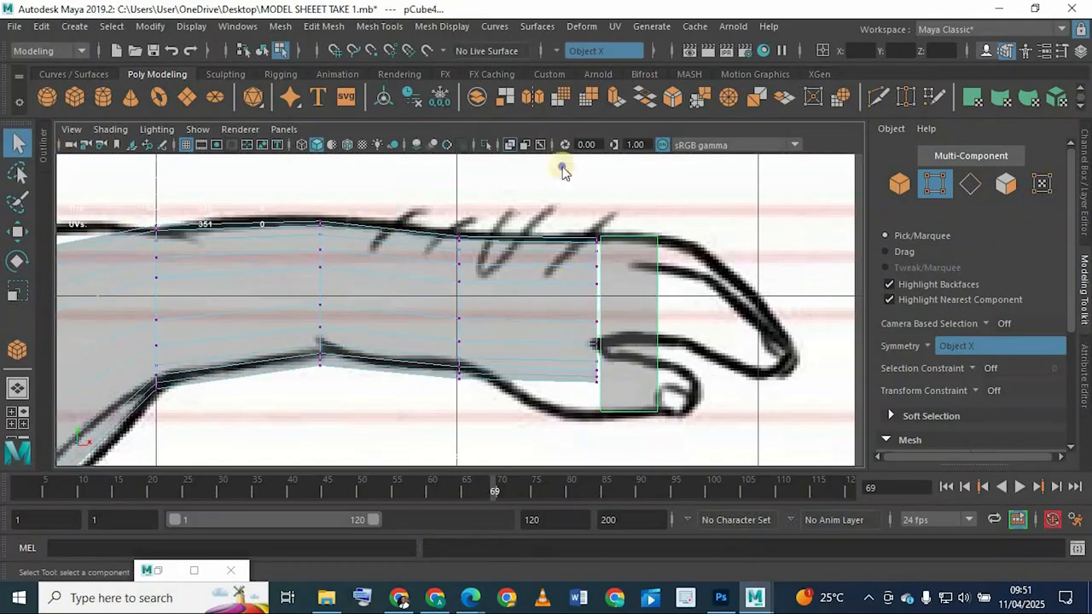
{"action": "right_click_drag", "start_coordinate": [554, 144], "coordinate": [536, 189]}
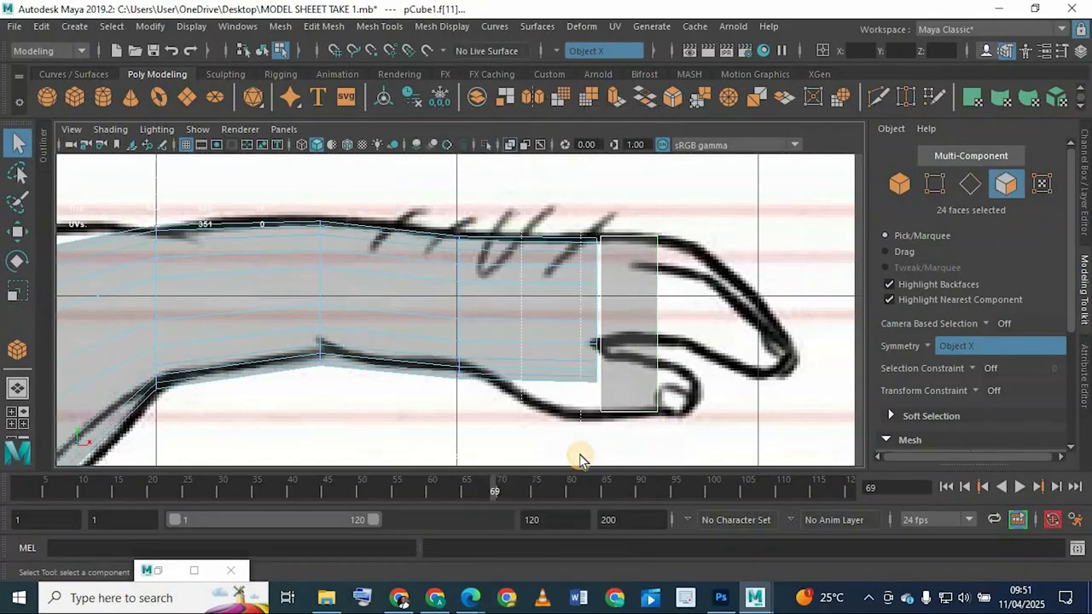
{"action": "left_click_drag", "start_coordinate": [580, 455], "coordinate": [580, 454]}
{"action": "key", "text": "Delete"}
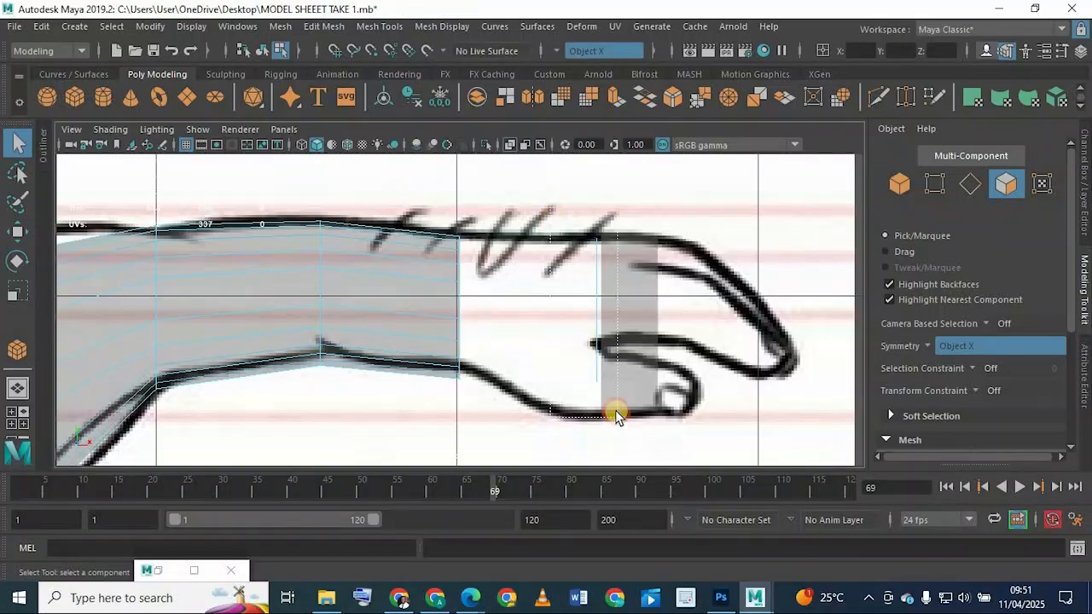
Step: Delete the stray flat cube floating beyond the arm's open end, and check the arm in the perspective view
{"action": "key", "text": "space"}
{"action": "key", "text": "space"}
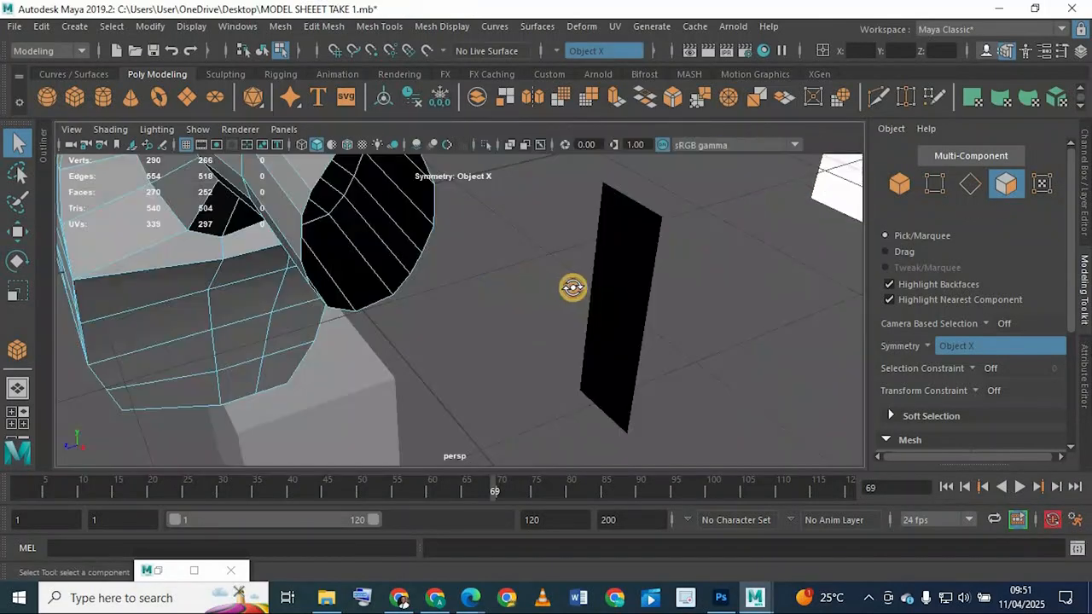
{"action": "left_click_drag", "start_coordinate": [573, 287], "coordinate": [537, 288], "text": "alt"}
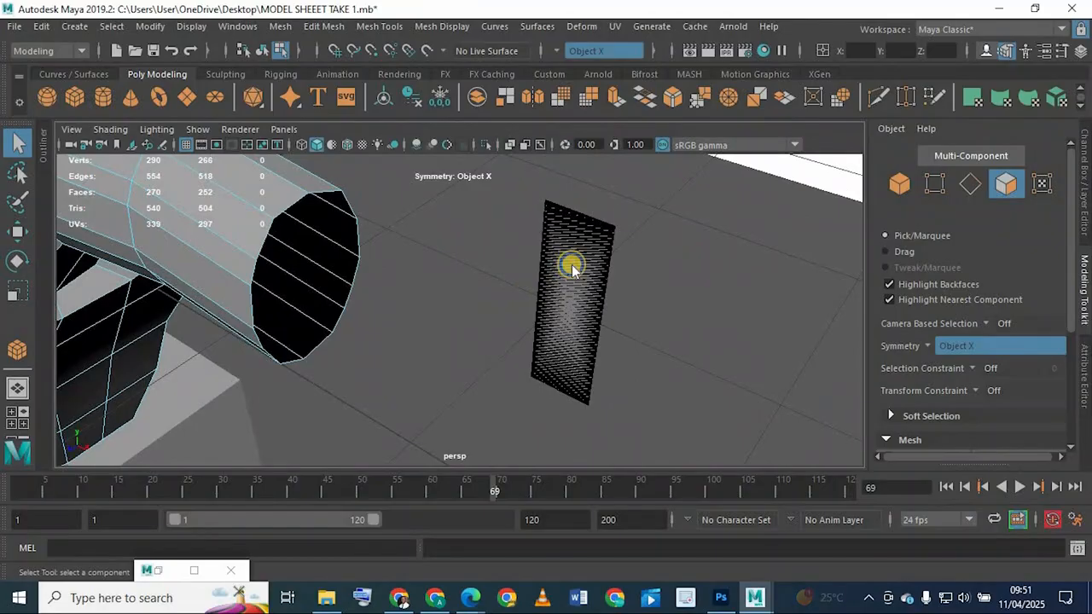
{"action": "right_click_drag", "start_coordinate": [572, 267], "coordinate": [585, 237]}
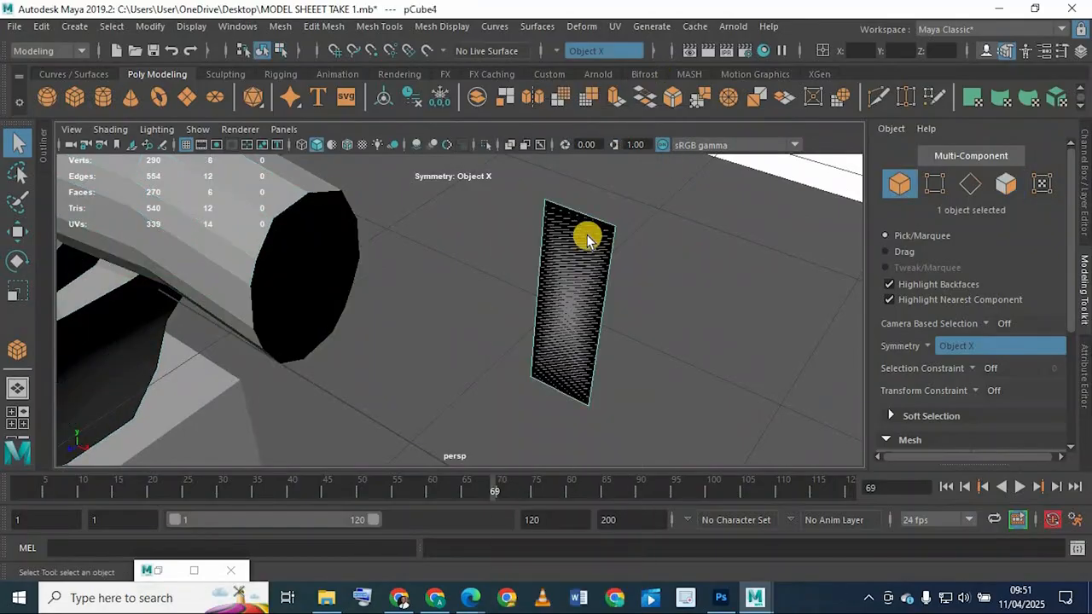
{"action": "key", "text": "Delete"}
{"action": "key", "text": "space"}
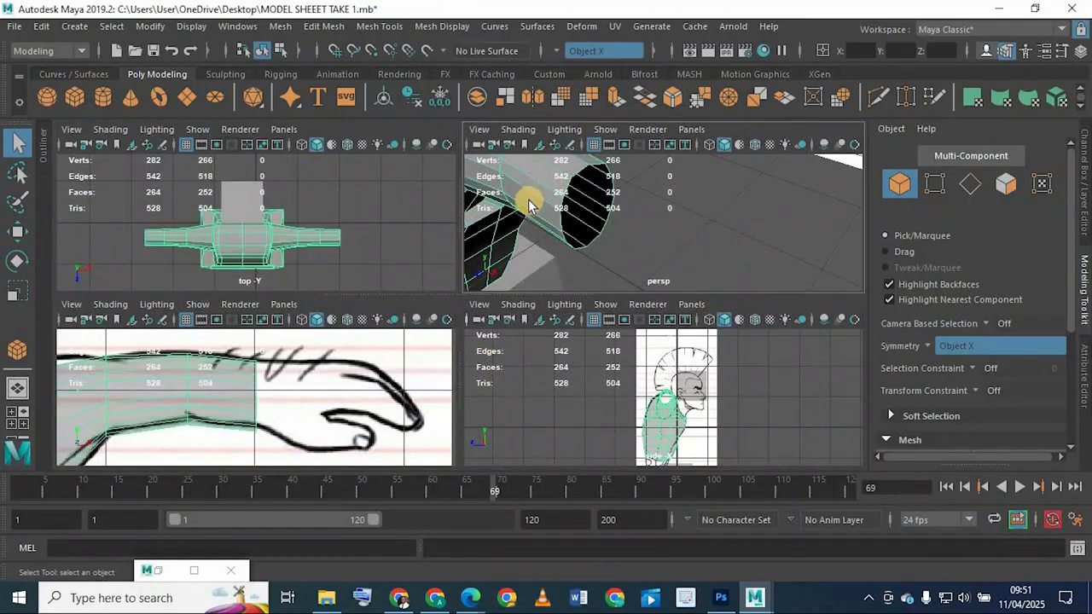
{"action": "left_click", "coordinate": [502, 245]}
{"action": "key", "text": "space"}
{"action": "left_click_drag", "start_coordinate": [415, 253], "coordinate": [424, 278], "text": "alt"}
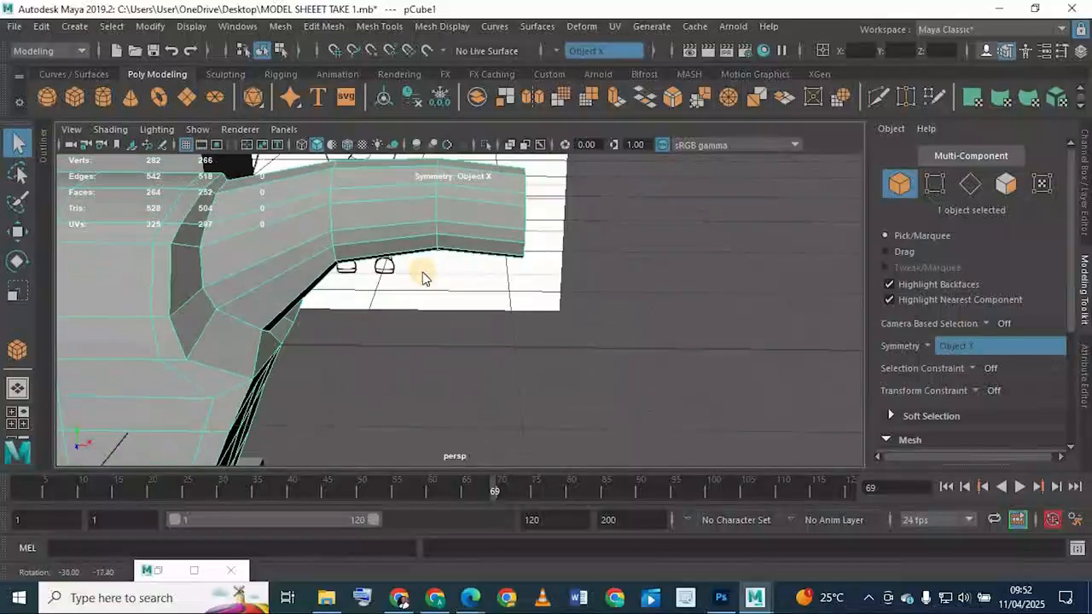
Step: Lower the row of eight torso side vertices just beneath the armhole in the side view
{"action": "key", "text": "space"}
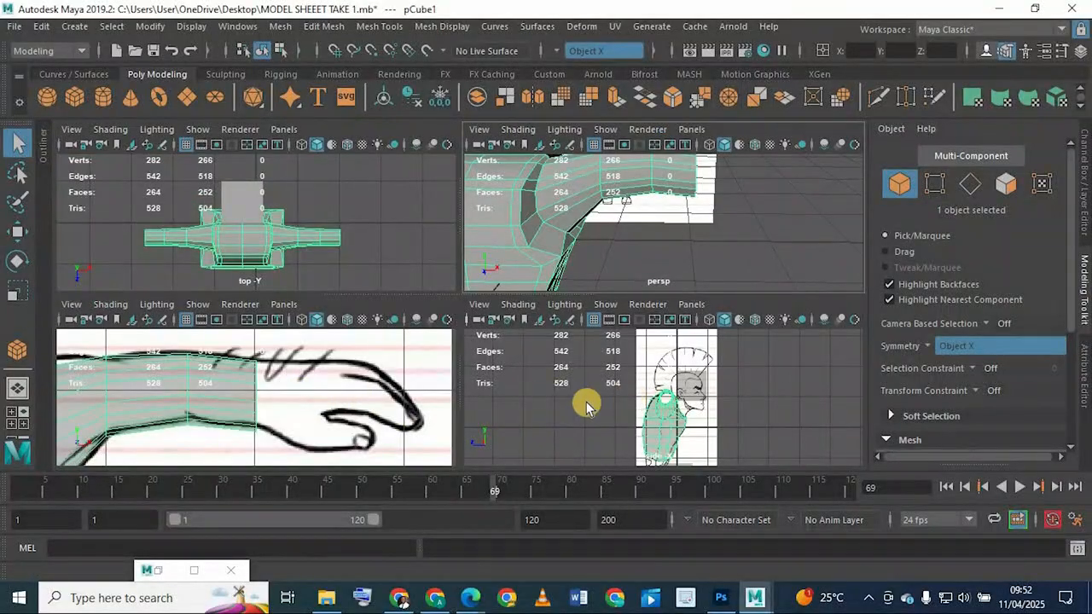
{"action": "key", "text": "space"}
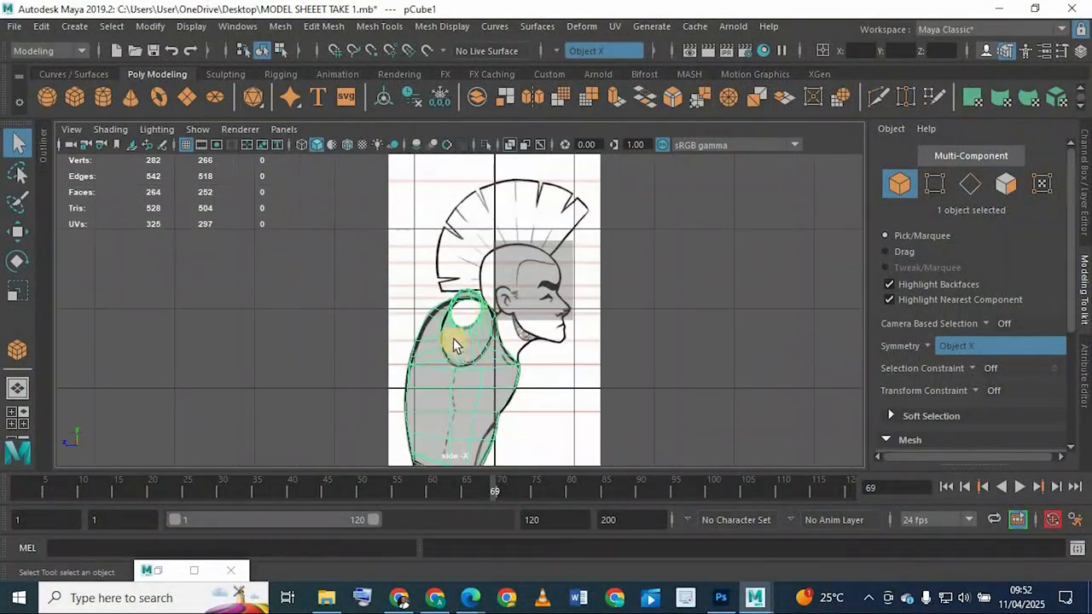
{"action": "scroll", "coordinate": [477, 335], "scroll_direction": "up", "scroll_amount": 2}
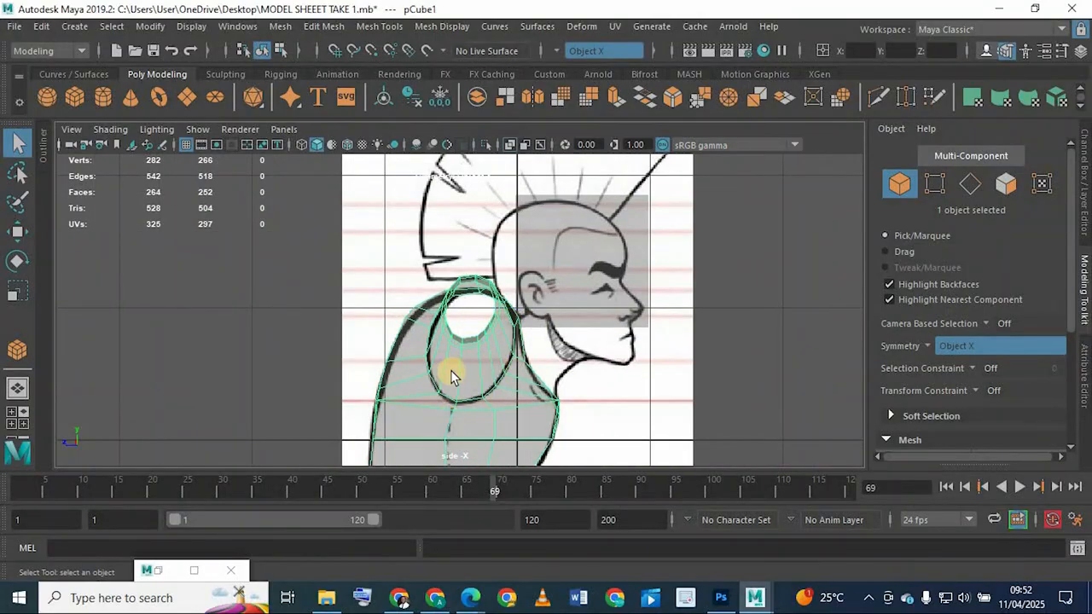
{"action": "key", "text": "space"}
{"action": "key", "text": "space"}
{"action": "middle_click_drag", "start_coordinate": [553, 342], "coordinate": [572, 273], "text": "alt"}
{"action": "scroll", "coordinate": [476, 373], "scroll_direction": "up", "scroll_amount": 3}
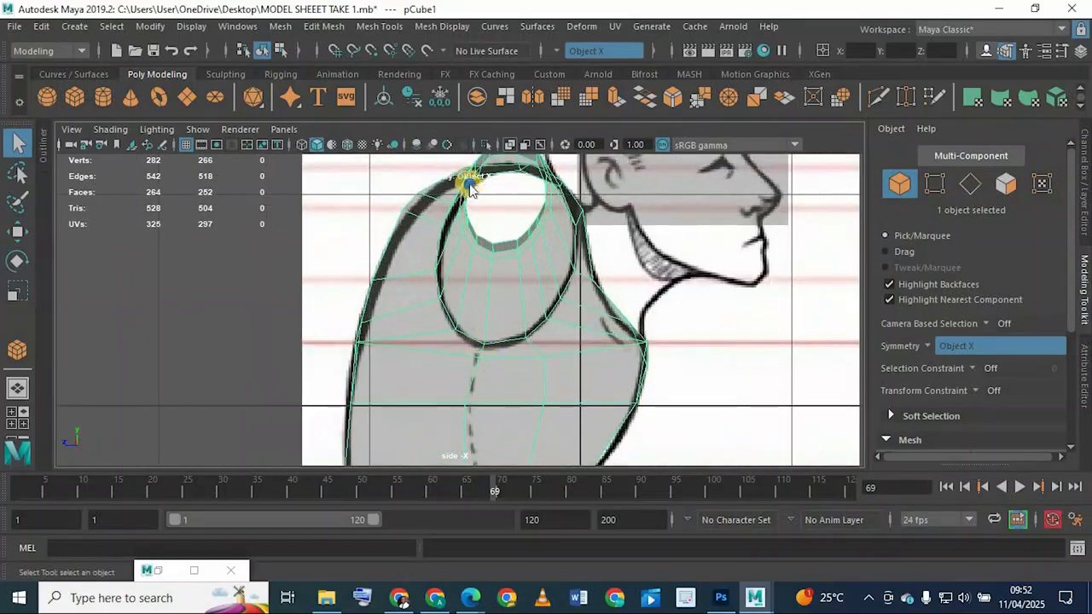
{"action": "right_click_drag", "start_coordinate": [483, 311], "coordinate": [440, 320]}
{"action": "left_click_drag", "start_coordinate": [469, 351], "coordinate": [586, 365]}
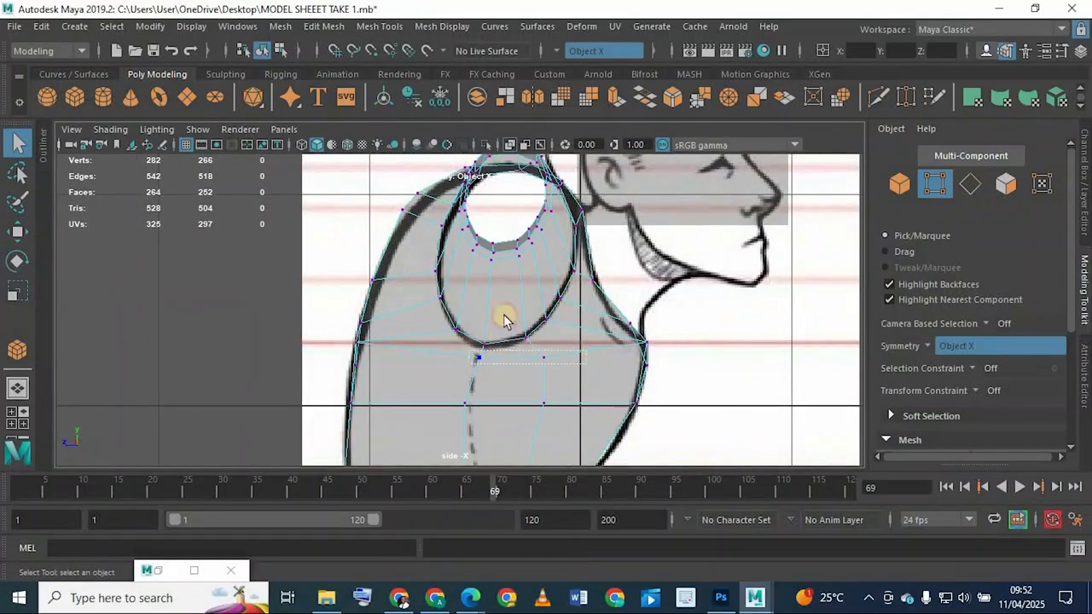
{"action": "left_click", "coordinate": [18, 229]}
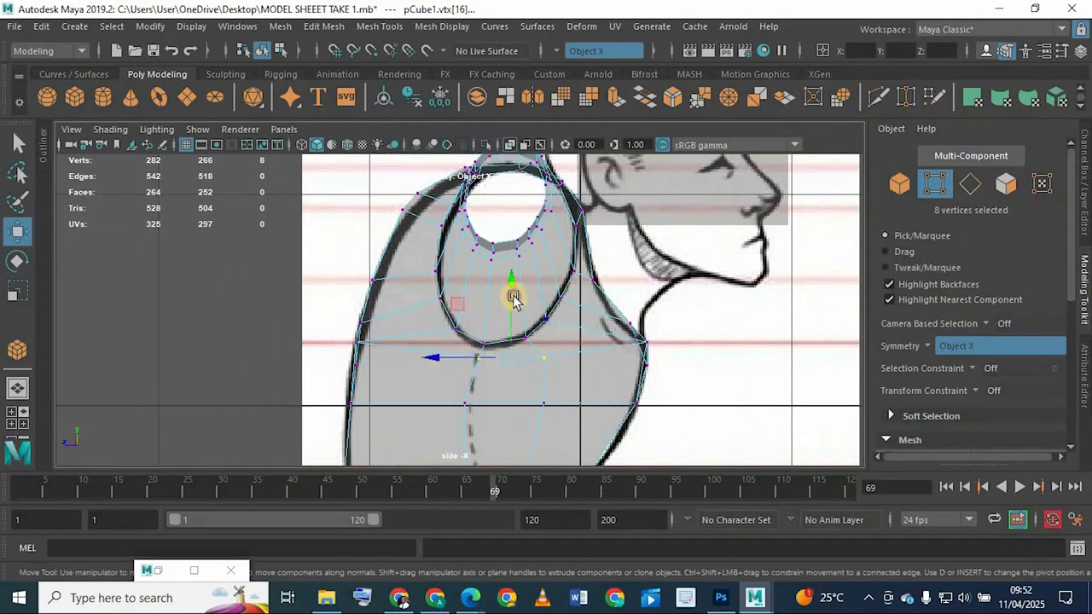
{"action": "mouse_move", "coordinate": [513, 297]}
{"action": "left_mouse_down"}
{"action": "mouse_move", "coordinate": [510, 312]}
{"action": "mouse_move", "coordinate": [511, 300]}
{"action": "left_mouse_up"}
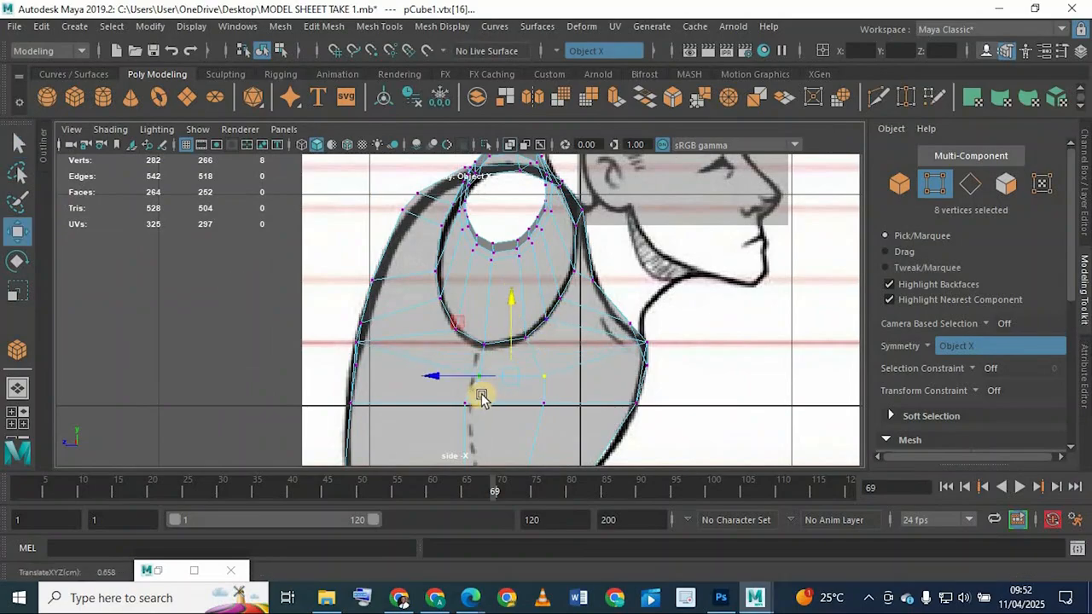
Step: Shift the same eight vertices beneath the armhole slightly toward the character's back
{"action": "left_click", "coordinate": [465, 385]}
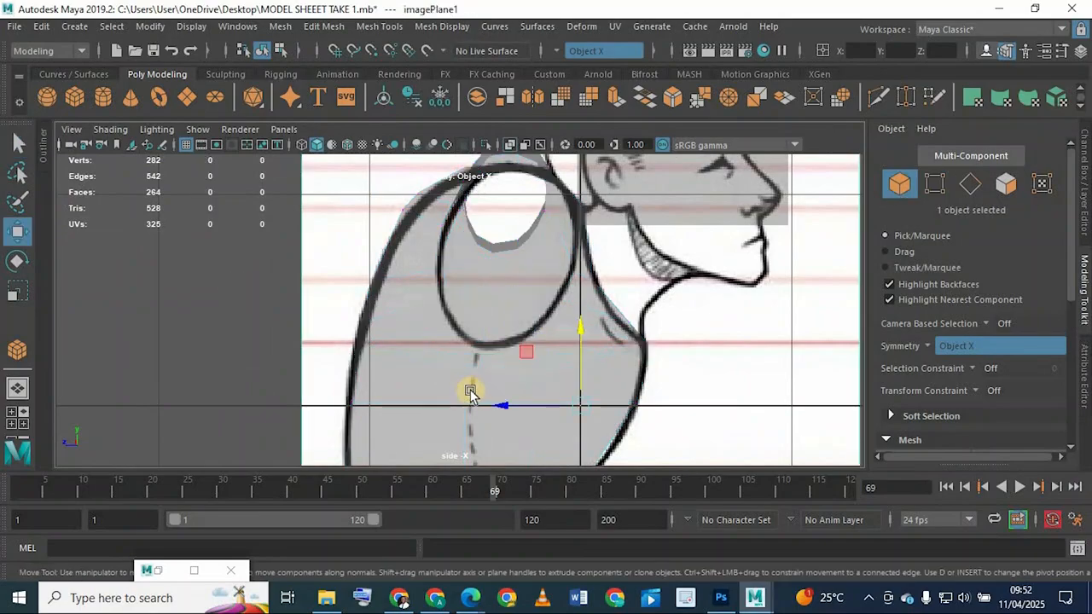
{"action": "key", "text": "ctrl+z"}
{"action": "left_click_drag", "start_coordinate": [452, 376], "coordinate": [446, 376]}
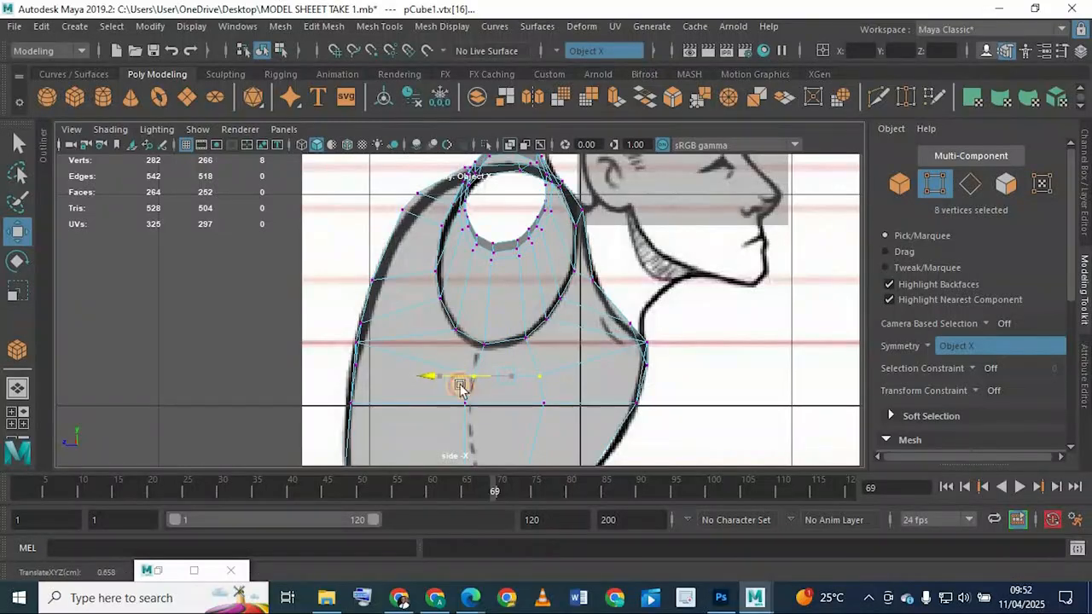
Step: Lower the next two rows of four side vertices down the torso in the side view to even out the row spacing
{"action": "middle_click_drag", "start_coordinate": [474, 420], "coordinate": [474, 384], "text": "alt"}
{"action": "scroll", "coordinate": [470, 381], "scroll_direction": "up", "scroll_amount": 2}
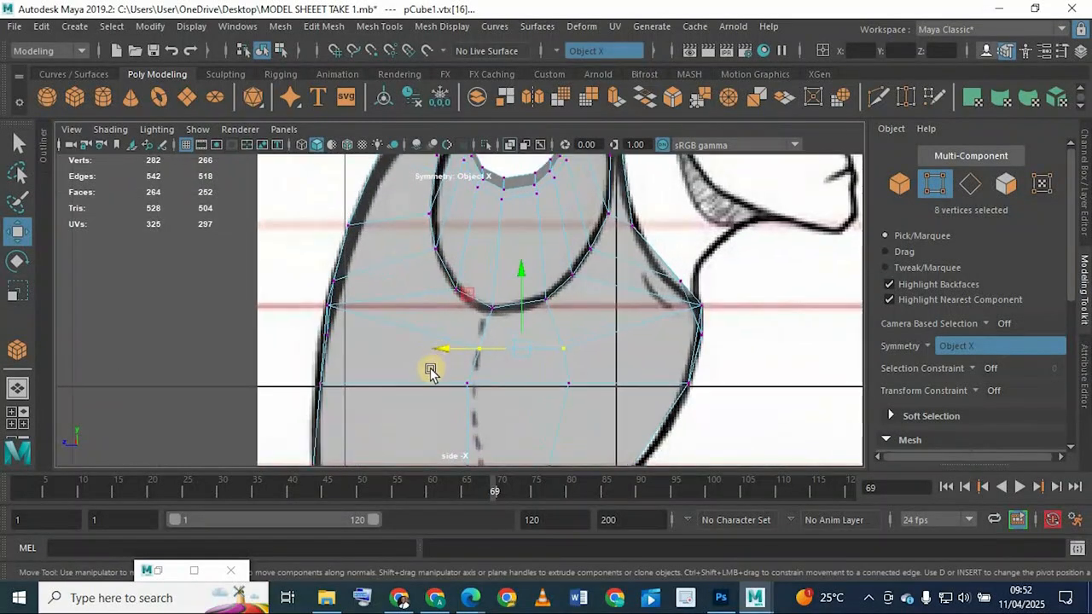
{"action": "left_click_drag", "start_coordinate": [431, 369], "coordinate": [596, 396]}
{"action": "left_click_drag", "start_coordinate": [518, 335], "coordinate": [513, 347]}
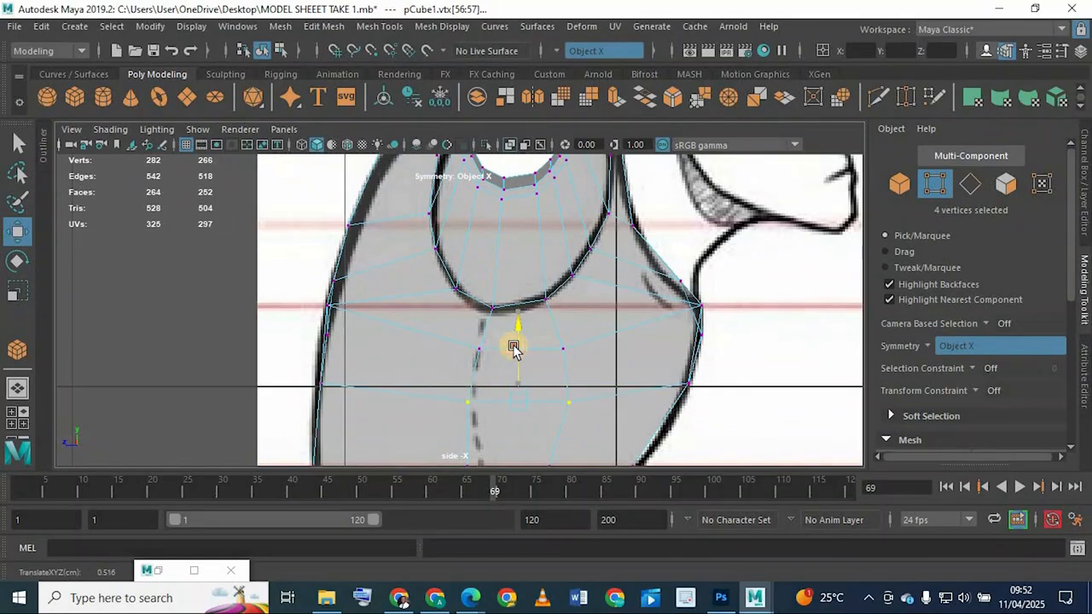
{"action": "middle_click_drag", "start_coordinate": [486, 394], "coordinate": [493, 286], "text": "alt"}
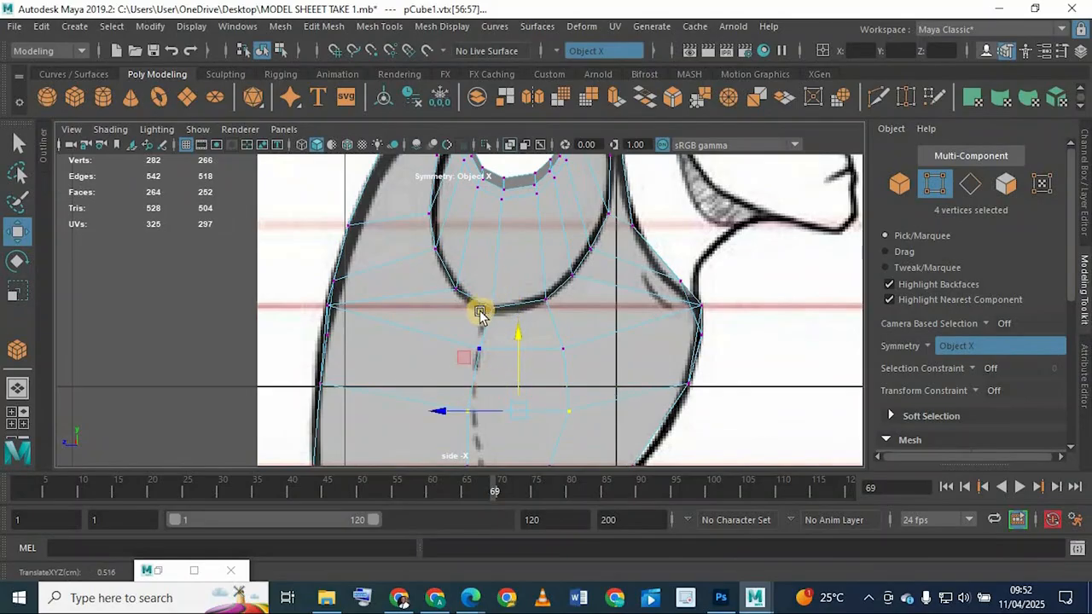
{"action": "left_click_drag", "start_coordinate": [448, 335], "coordinate": [560, 378]}
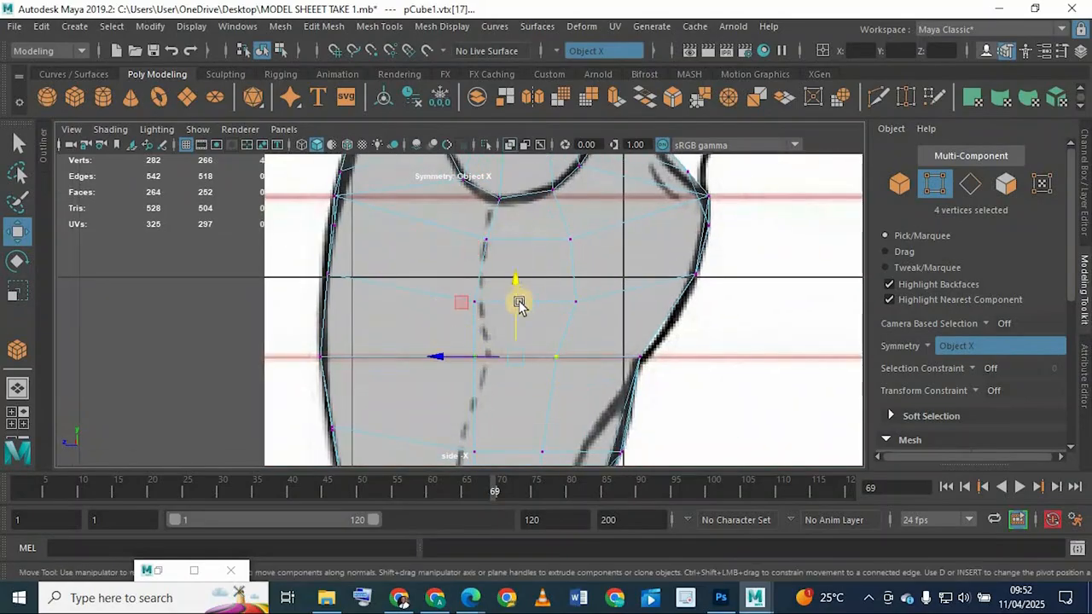
{"action": "left_click_drag", "start_coordinate": [512, 316], "coordinate": [507, 333]}
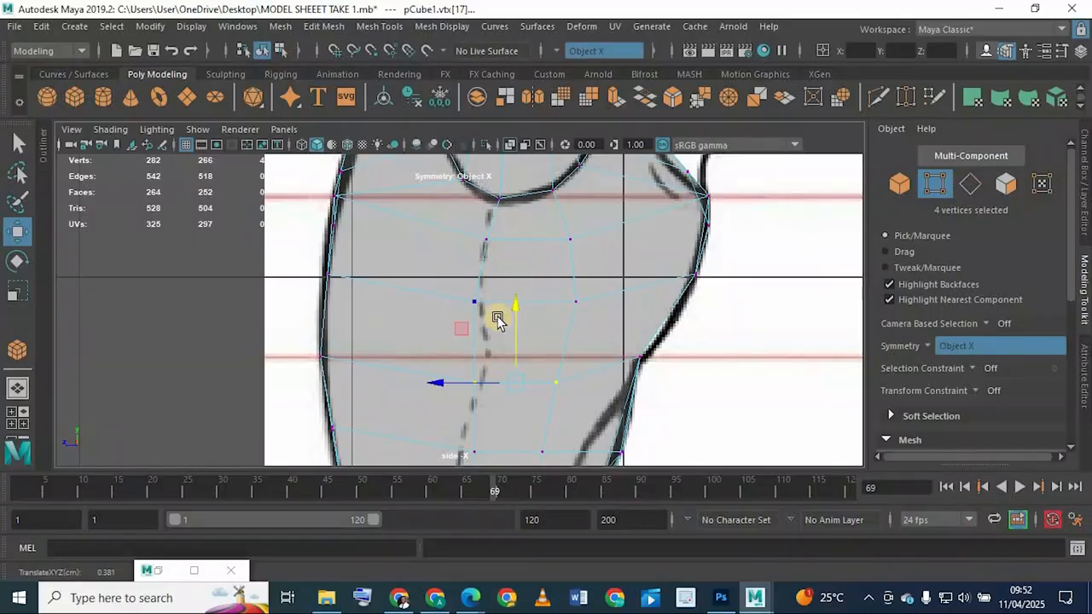
{"action": "middle_click_drag", "start_coordinate": [467, 418], "coordinate": [488, 309], "text": "alt"}
{"action": "left_click_drag", "start_coordinate": [473, 314], "coordinate": [564, 383]}
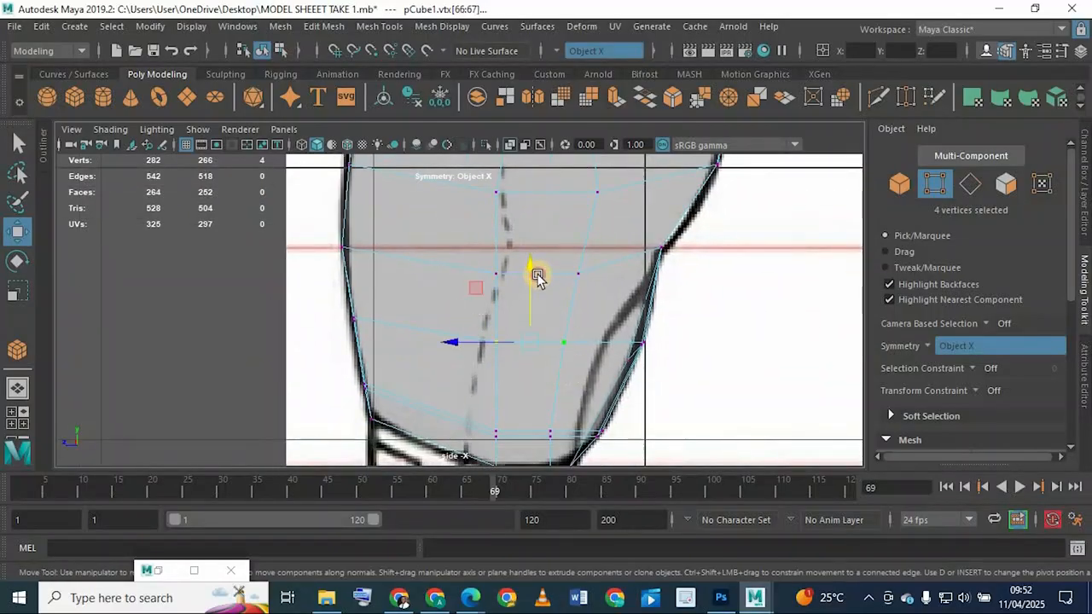
{"action": "middle_click_drag", "start_coordinate": [586, 217], "coordinate": [546, 341], "text": "alt"}
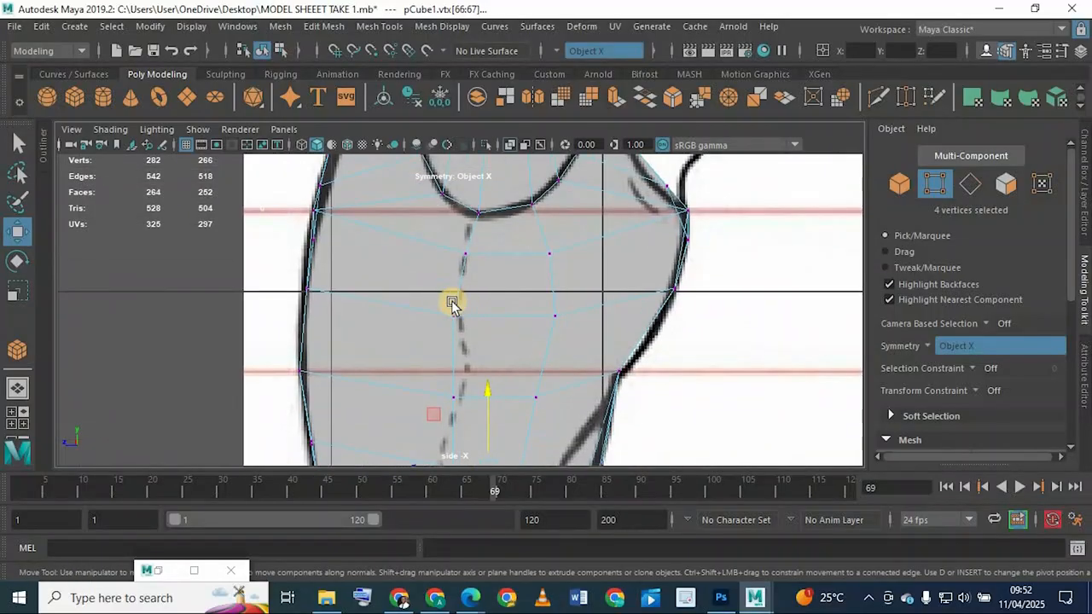
Step: Examine the torso and arms against the front drawing, and the edge flow around the shoulder joint in the perspective view
{"action": "key", "text": "space"}
{"action": "key", "text": "space"}
{"action": "right_click_drag", "start_coordinate": [588, 248], "coordinate": [510, 295], "text": "alt"}
{"action": "middle_click_drag", "start_coordinate": [287, 391], "coordinate": [495, 362], "text": "alt"}
{"action": "scroll", "coordinate": [495, 305], "scroll_direction": "up", "scroll_amount": 2}
{"action": "scroll", "coordinate": [495, 285], "scroll_direction": "up", "scroll_amount": 2}
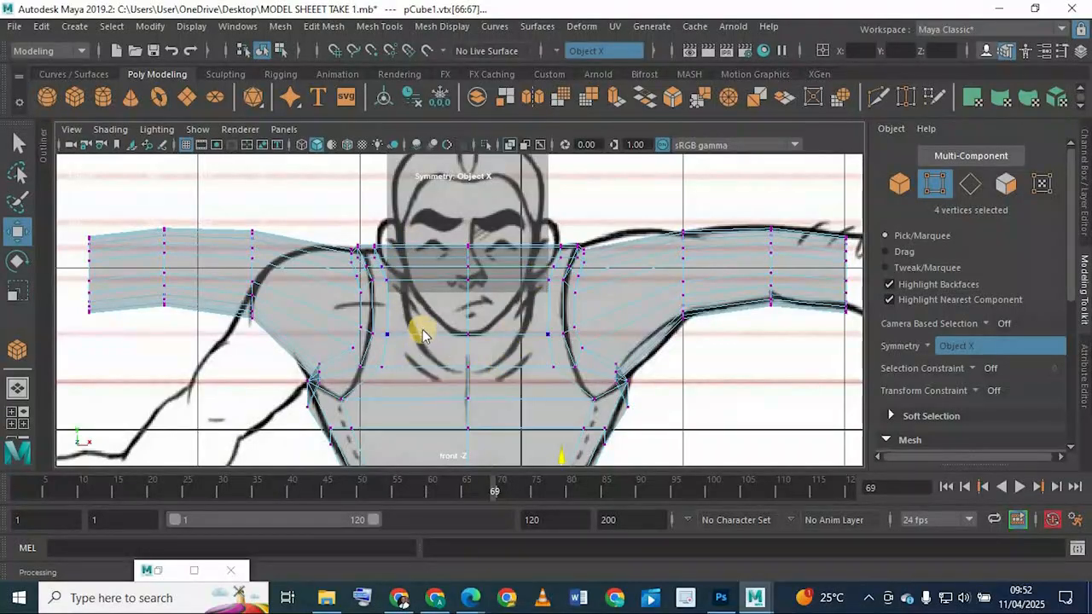
{"action": "key", "text": "space"}
{"action": "key", "text": "space"}
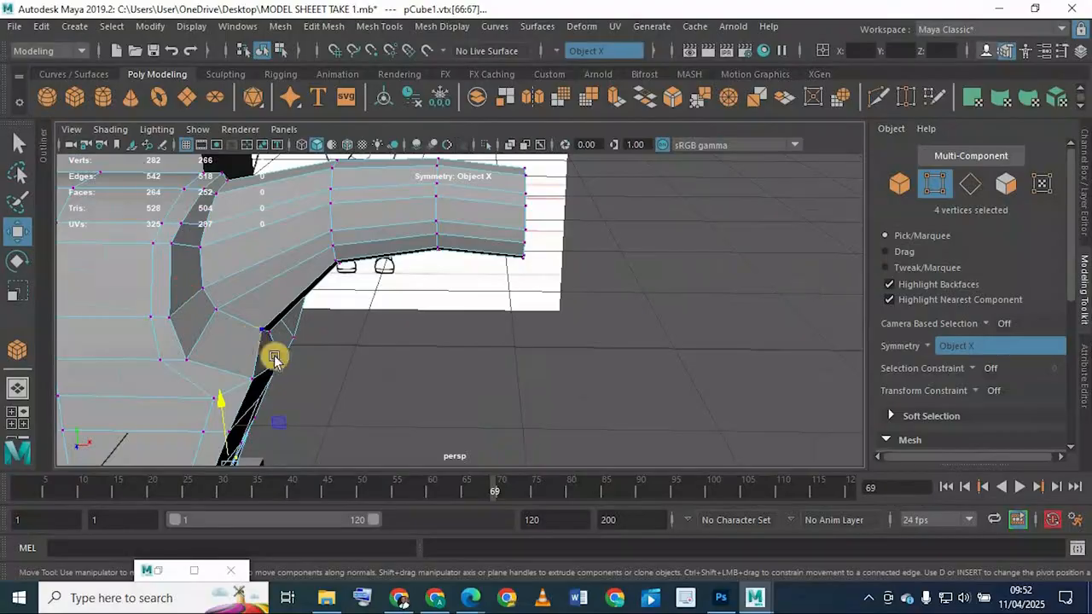
{"action": "left_click_drag", "start_coordinate": [273, 358], "coordinate": [337, 399], "text": "alt"}
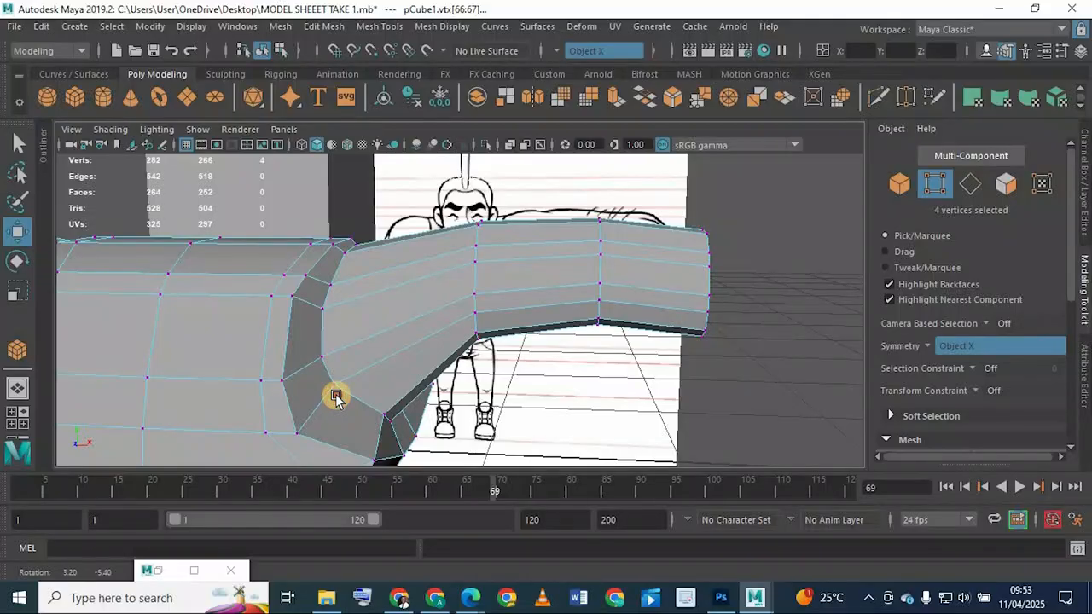
{"action": "left_click", "coordinate": [335, 396]}
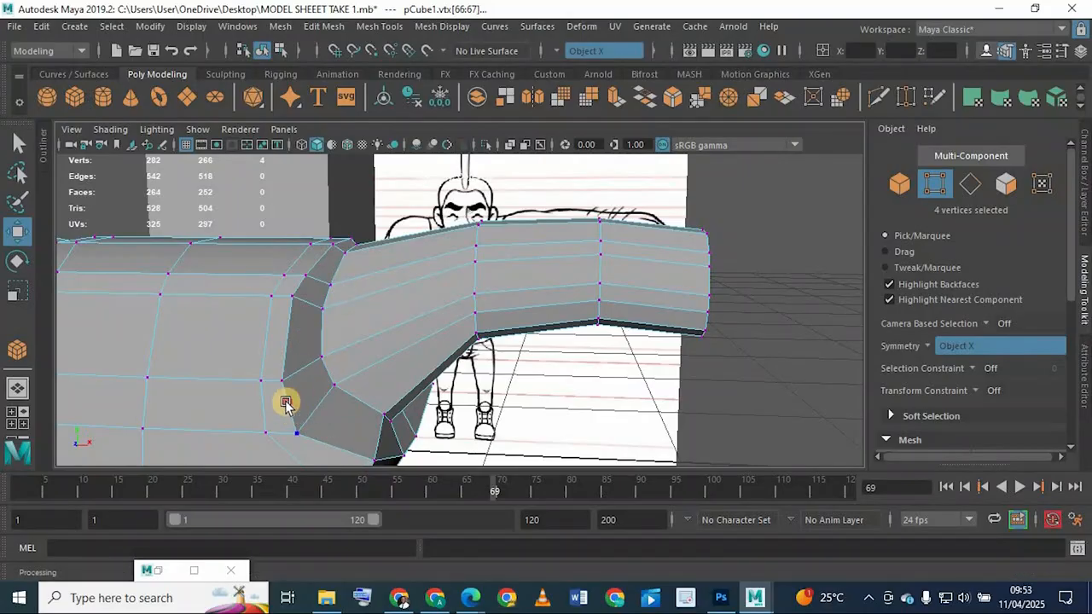
{"action": "left_click_drag", "start_coordinate": [286, 404], "coordinate": [248, 401], "text": "alt"}
{"action": "middle_click_drag", "start_coordinate": [248, 401], "coordinate": [304, 329], "text": "alt"}
{"action": "left_click_drag", "start_coordinate": [304, 329], "coordinate": [397, 375], "text": "alt"}
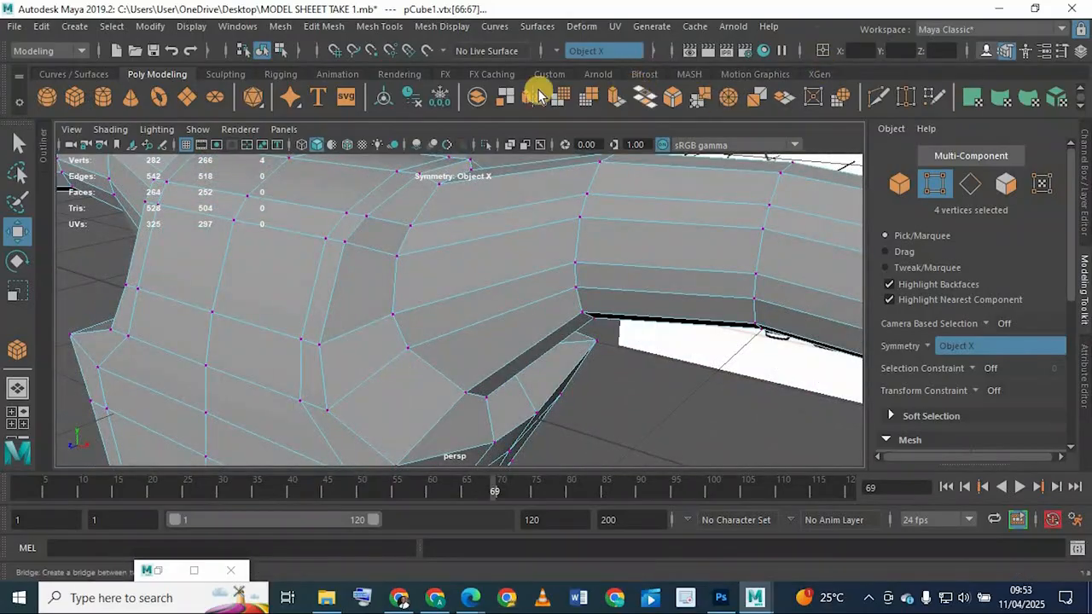
Step: Insert an edge loop around the shoulder joint between torso and arm, using relative distance from edge
{"action": "scroll", "coordinate": [296, 98], "scroll_direction": "down", "scroll_amount": 1}
{"action": "double_click", "coordinate": [296, 98]}
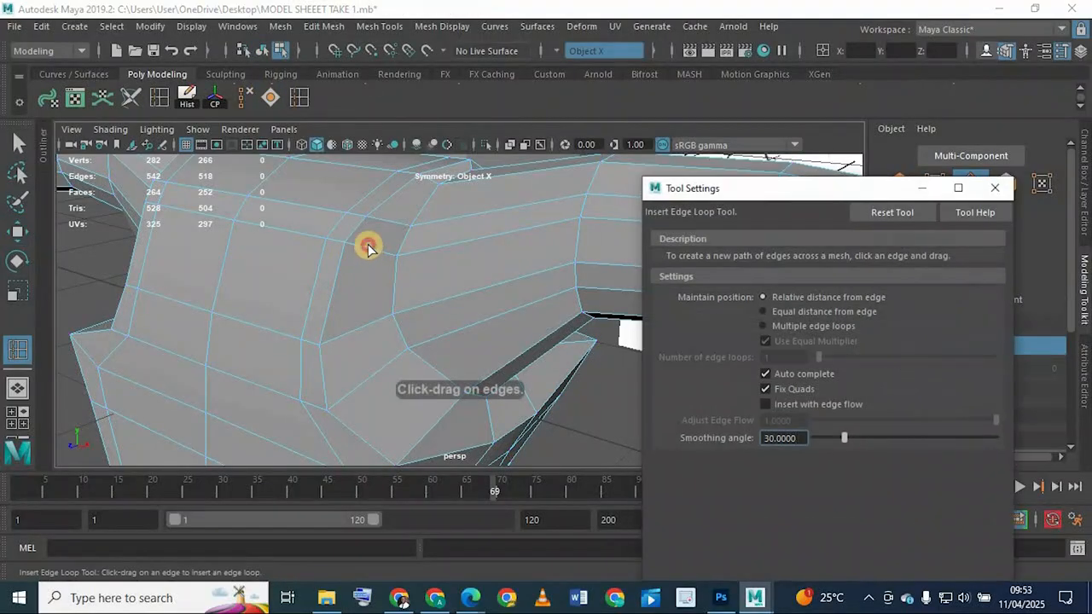
{"action": "left_click_drag", "start_coordinate": [356, 245], "coordinate": [388, 267]}
{"action": "left_click", "coordinate": [922, 187]}
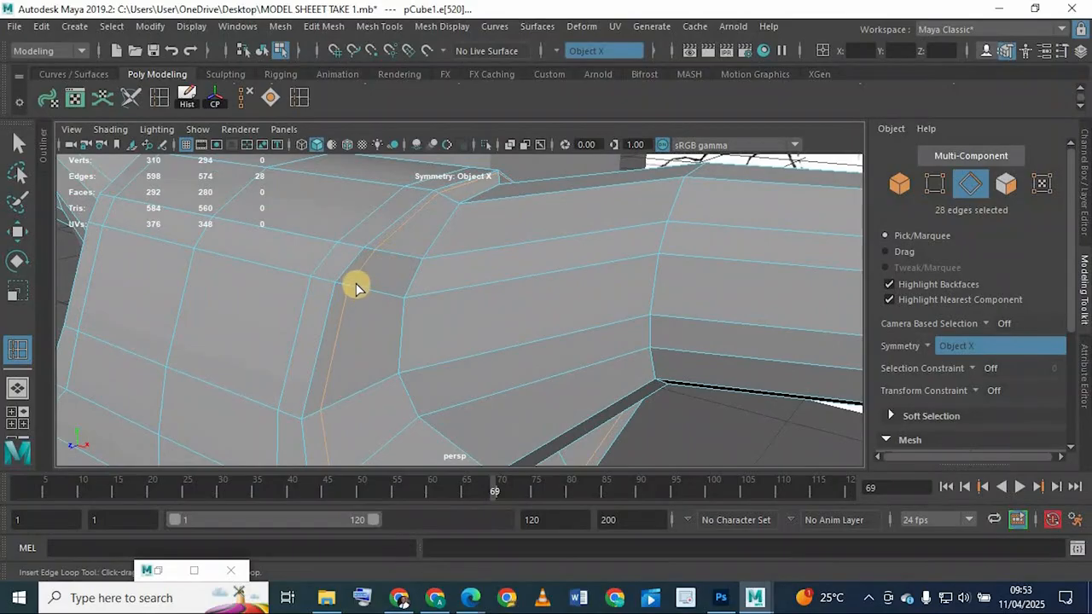
Step: Undo the shoulder edge loop and reinsert it tighter against the torso side of the shoulder joint
{"action": "left_click_drag", "start_coordinate": [362, 286], "coordinate": [339, 292], "text": "alt"}
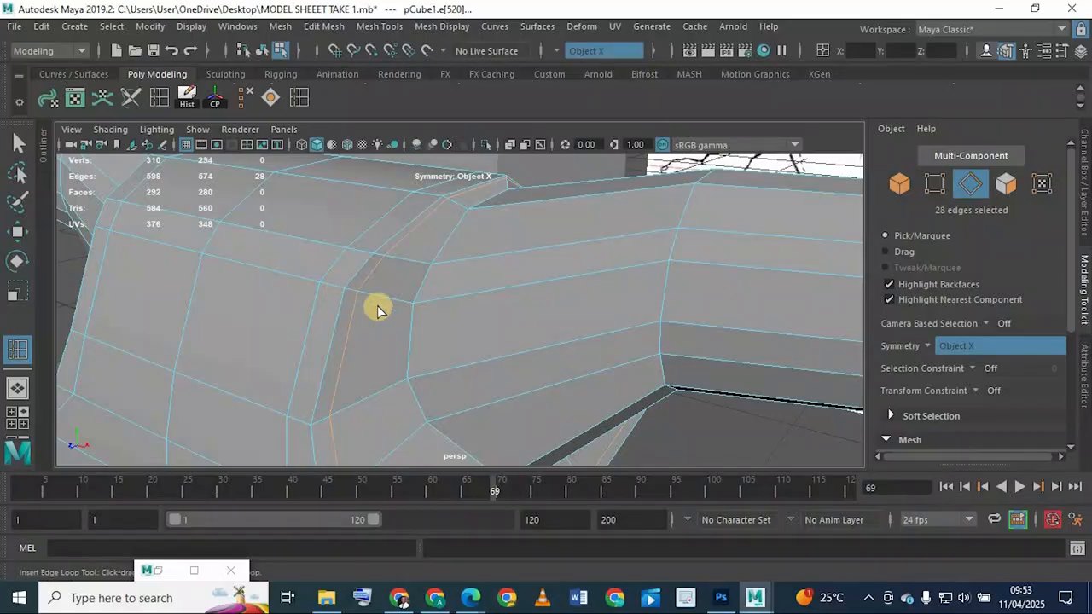
{"action": "scroll", "coordinate": [379, 309], "scroll_direction": "down", "scroll_amount": 5}
{"action": "middle_click_drag", "start_coordinate": [766, 209], "coordinate": [689, 298], "text": "alt"}
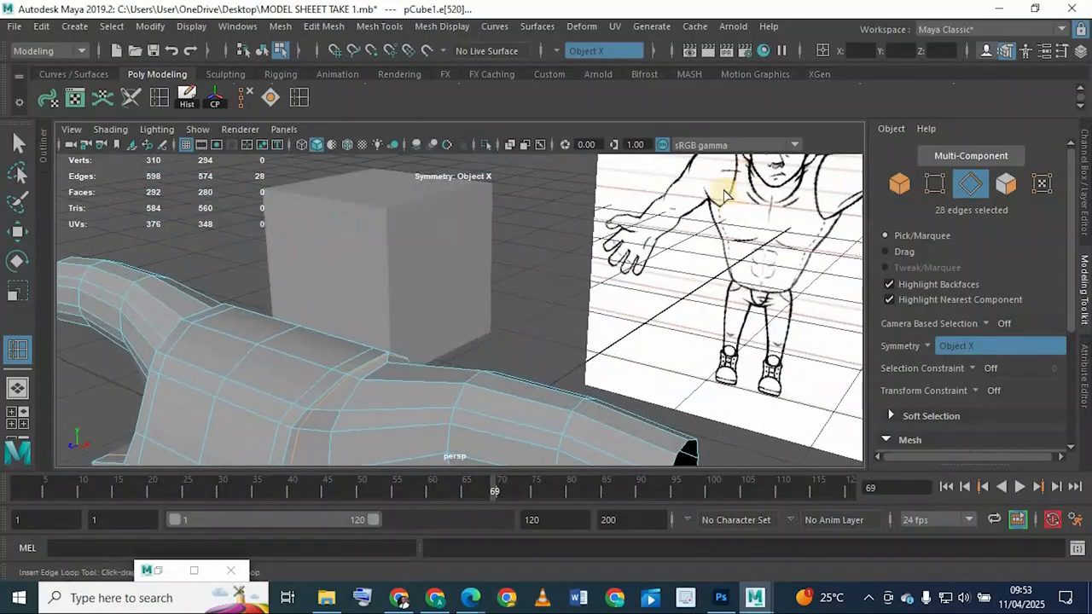
{"action": "scroll", "coordinate": [663, 278], "scroll_direction": "down", "scroll_amount": 2}
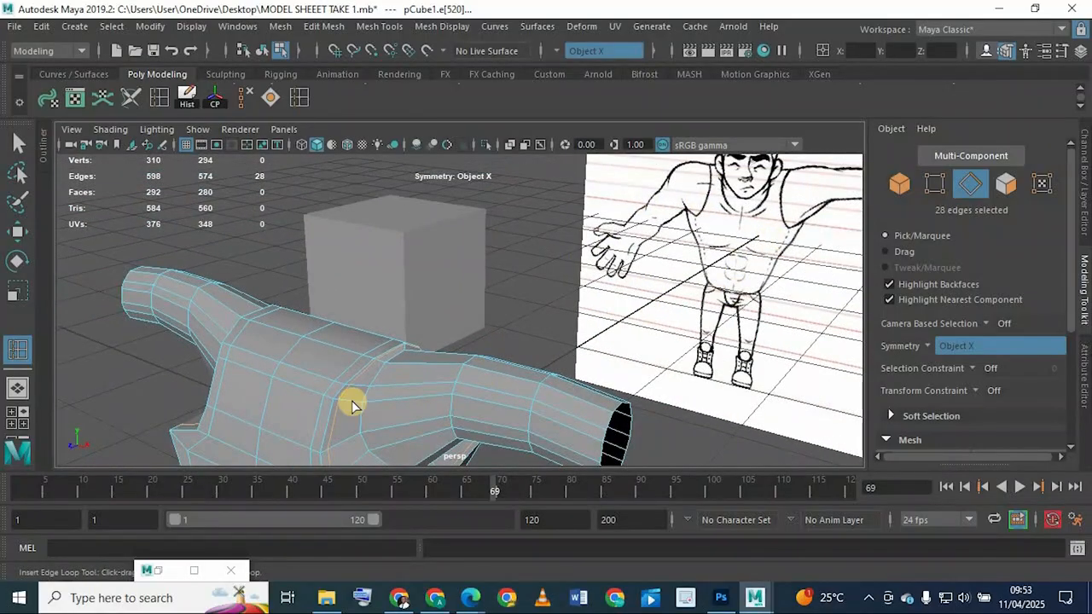
{"action": "middle_click_drag", "start_coordinate": [386, 427], "coordinate": [450, 304], "text": "alt"}
{"action": "scroll", "coordinate": [453, 309], "scroll_direction": "up", "scroll_amount": 3}
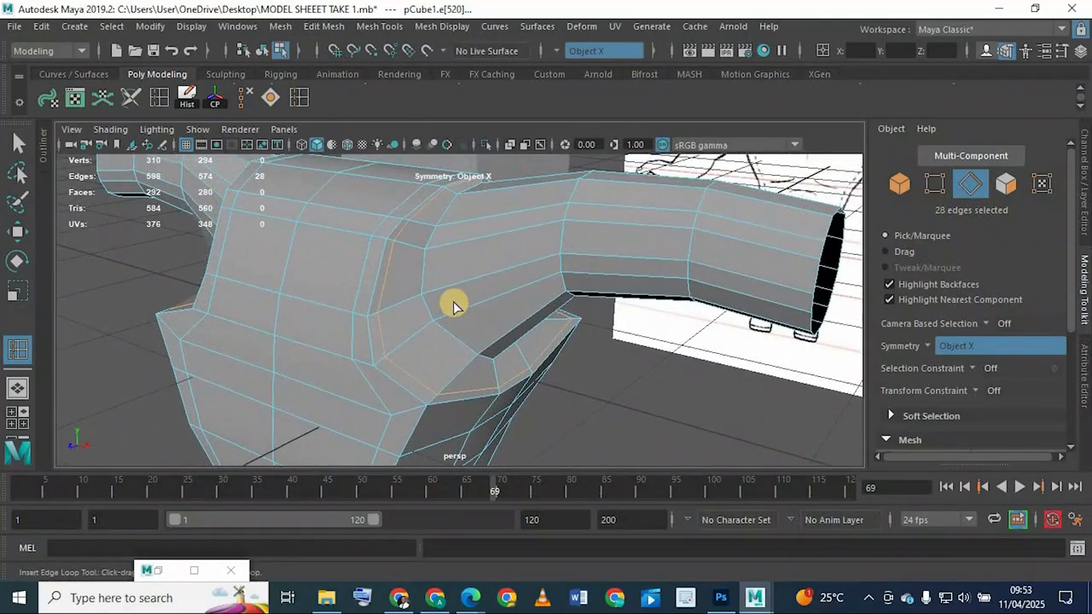
{"action": "key", "text": "ctrl+z"}
{"action": "scroll", "coordinate": [373, 220], "scroll_direction": "up", "scroll_amount": 2}
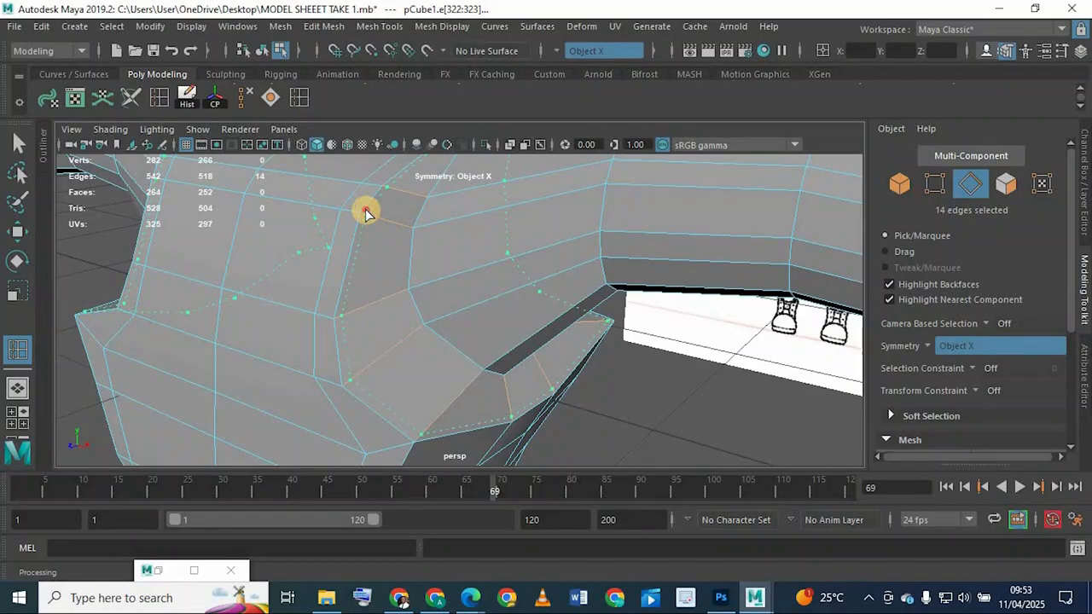
{"action": "left_click_drag", "start_coordinate": [332, 231], "coordinate": [378, 398]}
{"action": "scroll", "coordinate": [480, 284], "scroll_direction": "down", "scroll_amount": 3}
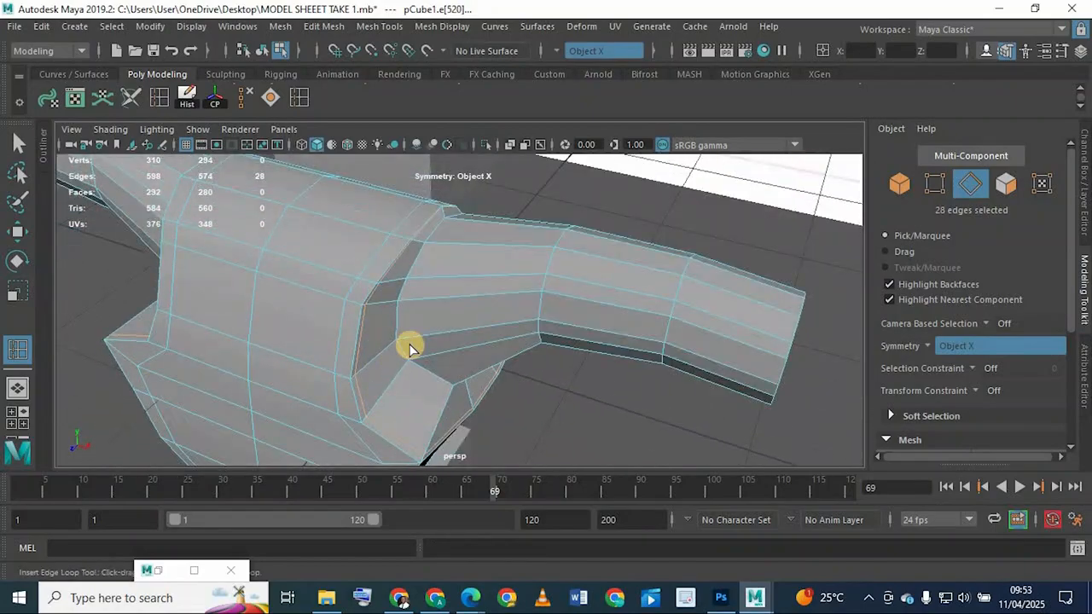
Step: Preview the smoothed mesh around the shoulder in object mode and return to the unsmoothed display
{"action": "left_click_drag", "start_coordinate": [409, 349], "coordinate": [461, 310], "text": "alt"}
{"action": "key", "text": "1"}
{"action": "key", "text": "3"}
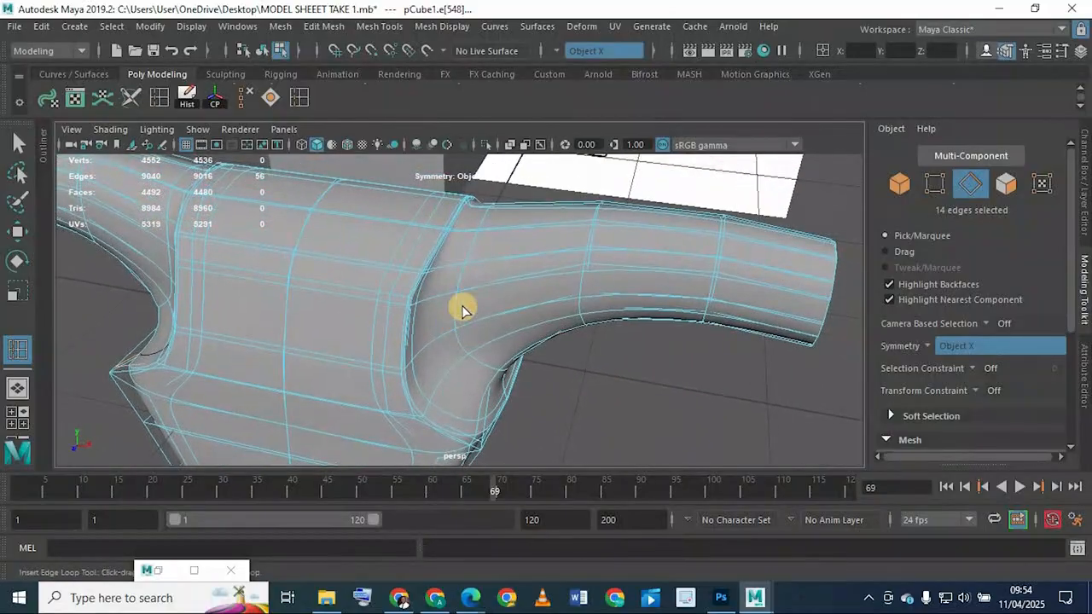
{"action": "key", "text": "3"}
{"action": "right_click_drag", "start_coordinate": [491, 282], "coordinate": [557, 104]}
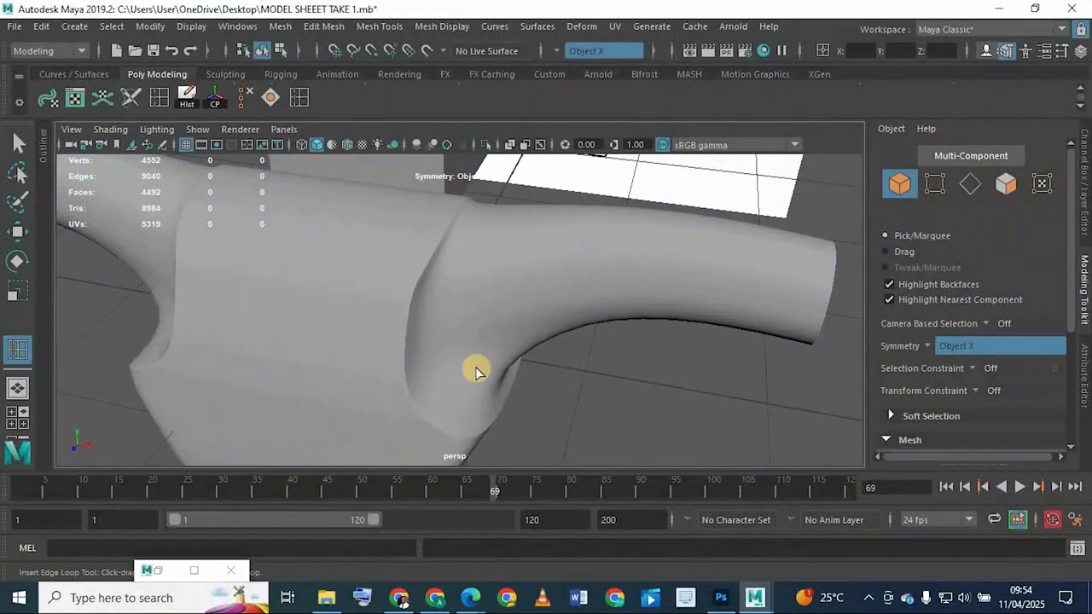
{"action": "left_click_drag", "start_coordinate": [475, 368], "coordinate": [415, 310], "text": "alt"}
{"action": "left_click", "coordinate": [415, 310]}
{"action": "key", "text": "1"}
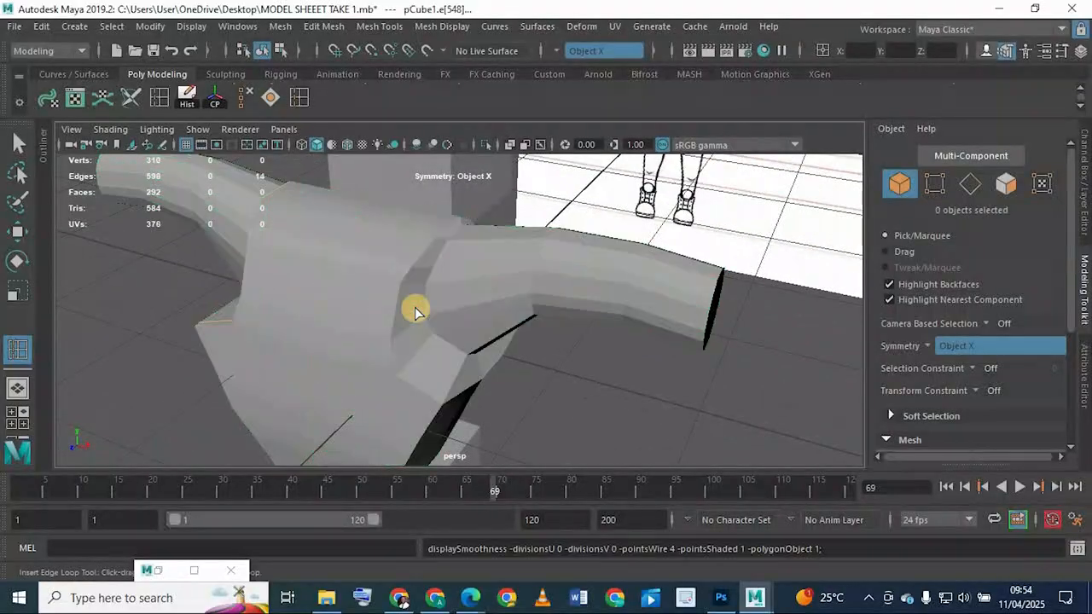
Step: Examine the new edge loop and surrounding edge flow at the shoulder joint from several angles
{"action": "key", "text": "q"}
{"action": "left_click", "coordinate": [395, 298]}
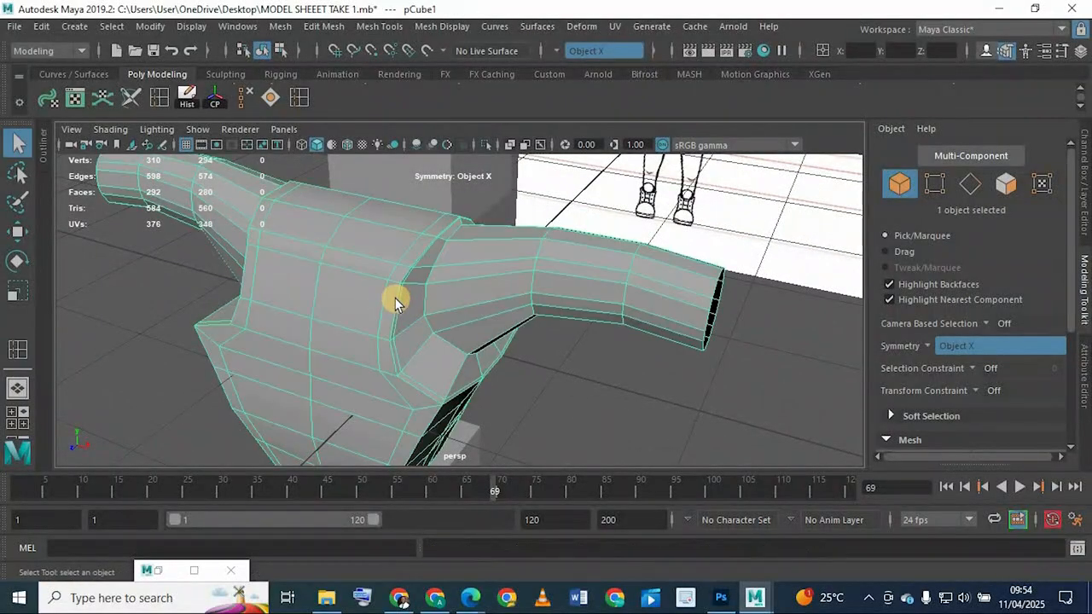
{"action": "scroll", "coordinate": [396, 298], "scroll_direction": "up", "scroll_amount": 3}
{"action": "key", "text": "ctrl+z"}
{"action": "key", "text": "ctrl+z"}
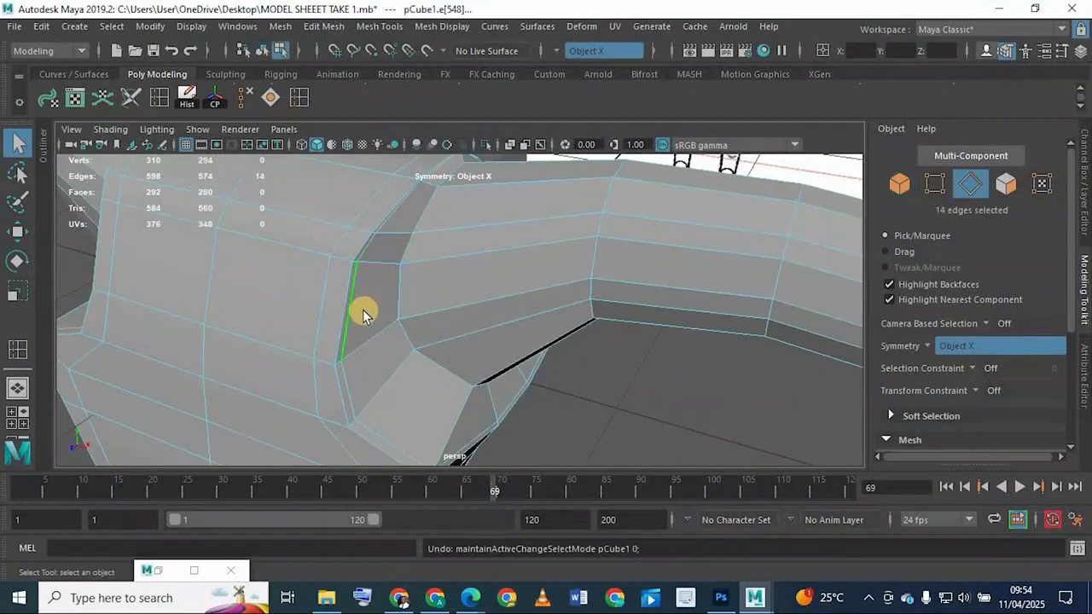
{"action": "middle_click_drag", "start_coordinate": [316, 317], "coordinate": [417, 361], "text": "alt"}
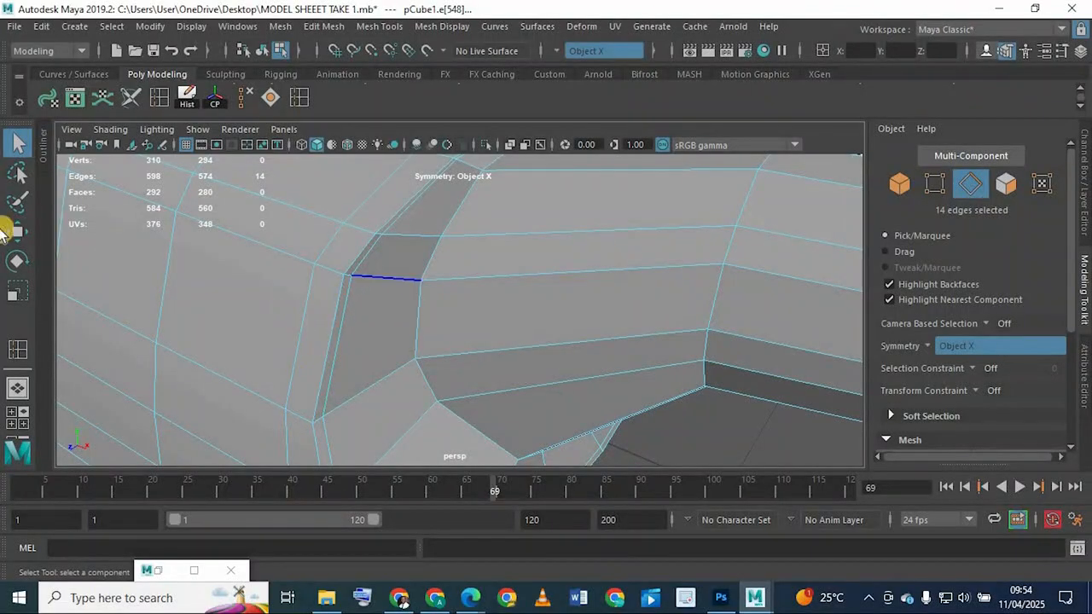
{"action": "right_click_drag", "start_coordinate": [553, 339], "coordinate": [446, 362], "text": "alt"}
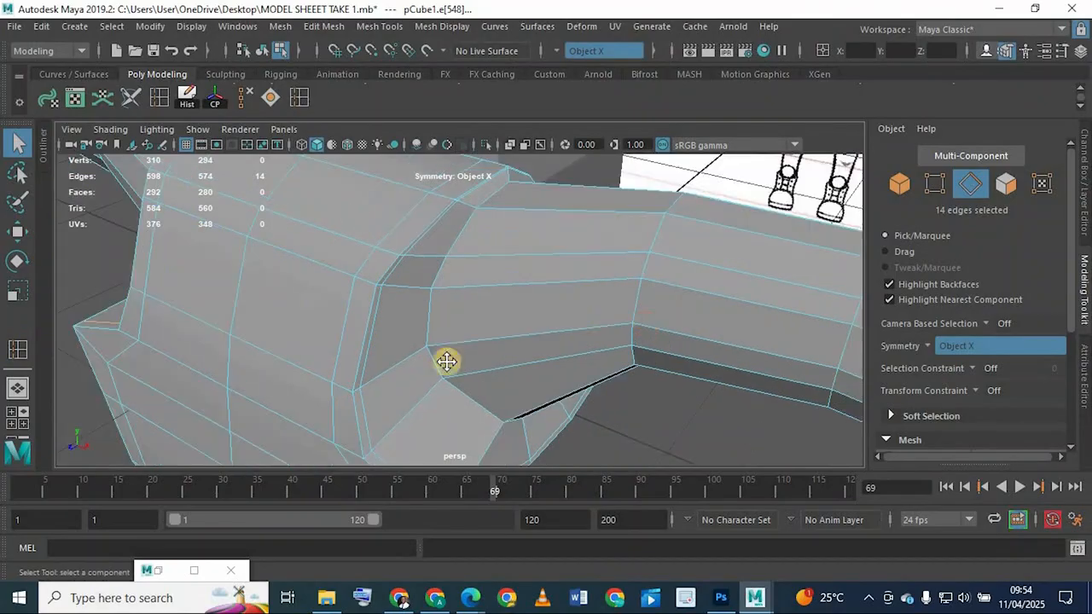
{"action": "mouse_move", "coordinate": [446, 362]}
{"action": "left_mouse_down", "text": "alt"}
{"action": "mouse_move", "coordinate": [580, 329]}
{"action": "mouse_move", "coordinate": [551, 317]}
{"action": "mouse_move", "coordinate": [492, 322]}
{"action": "mouse_move", "coordinate": [523, 302]}
{"action": "mouse_move", "coordinate": [500, 310]}
{"action": "mouse_move", "coordinate": [516, 309]}
{"action": "left_mouse_up", "text": "alt"}
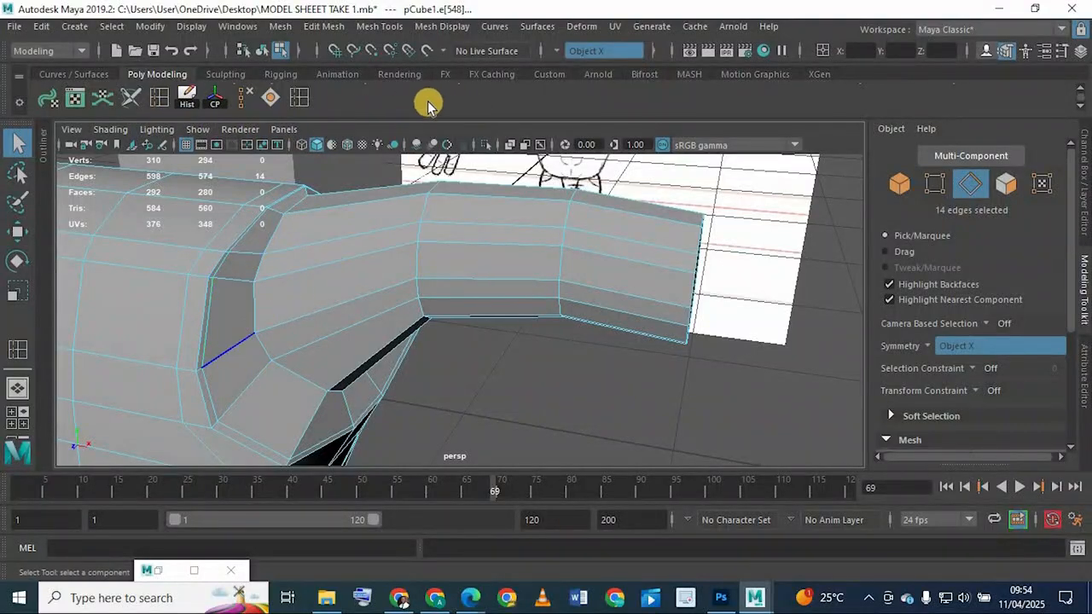
Step: Create a polygon cube for the palm, drawn from the wrist over the hand in the front view and given depth in the top view
{"action": "left_click", "coordinate": [270, 97]}
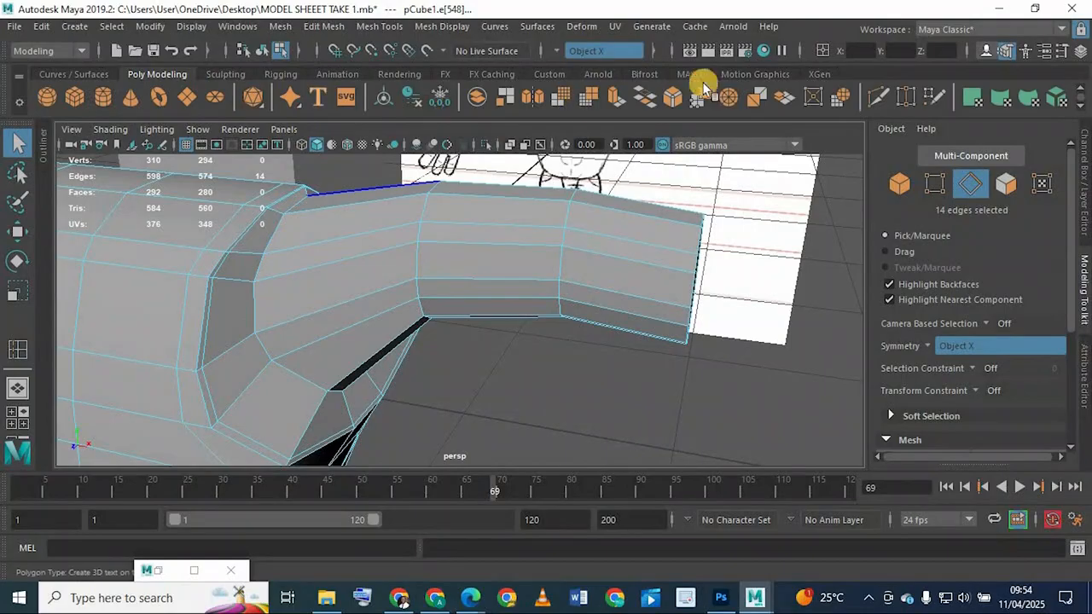
{"action": "left_click", "coordinate": [74, 96]}
{"action": "key", "text": "space"}
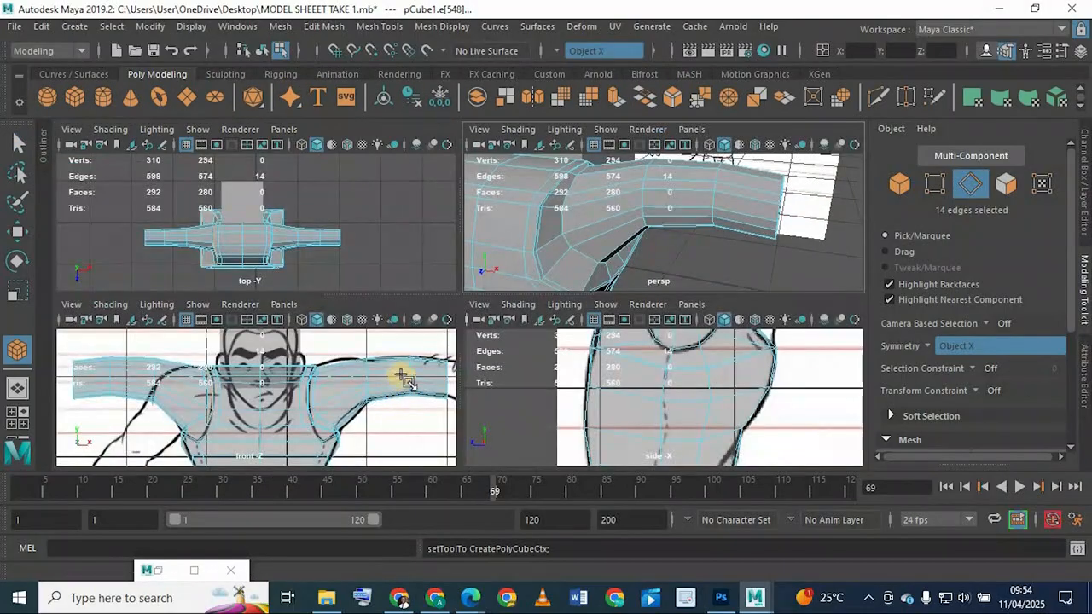
{"action": "key", "text": "space"}
{"action": "middle_click_drag", "start_coordinate": [487, 309], "coordinate": [137, 352], "text": "alt"}
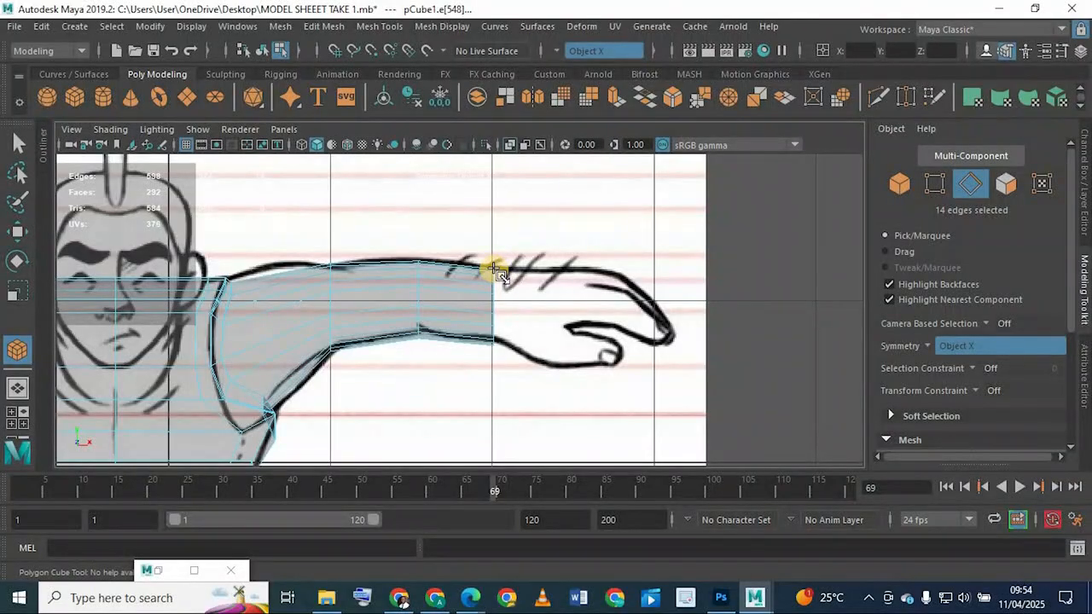
{"action": "left_click_drag", "start_coordinate": [493, 270], "coordinate": [568, 356]}
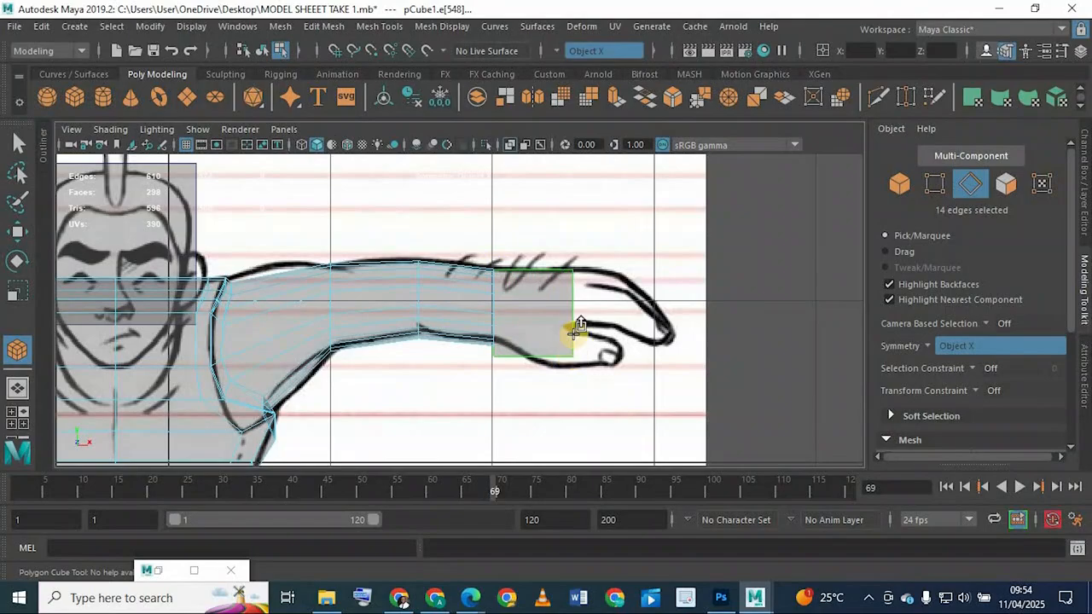
{"action": "key", "text": "space"}
{"action": "key", "text": "space"}
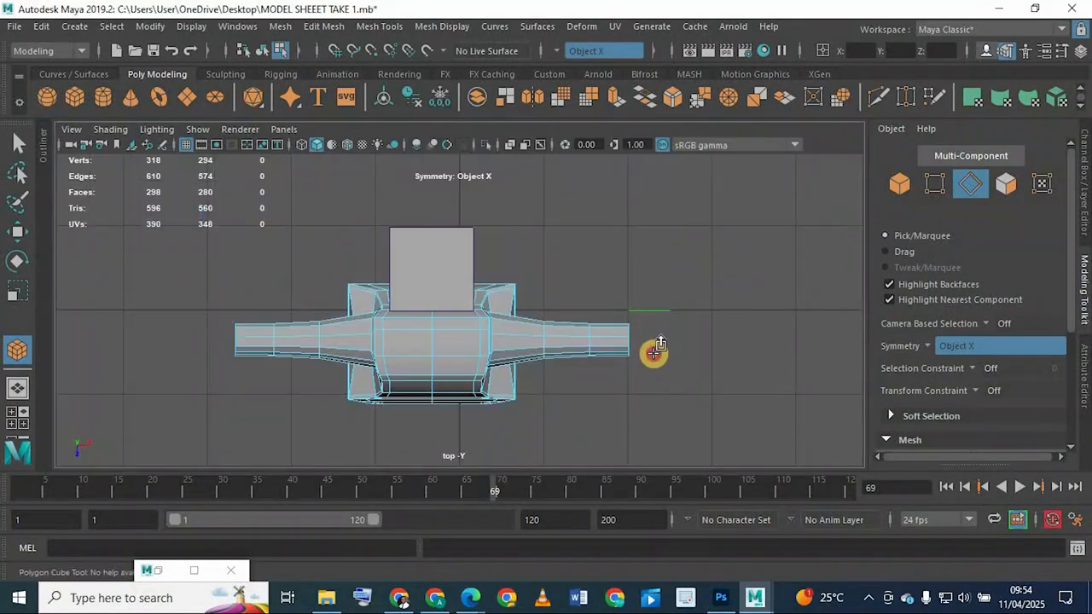
{"action": "mouse_move", "coordinate": [653, 353]}
{"action": "left_mouse_down"}
{"action": "mouse_move", "coordinate": [658, 374]}
{"action": "mouse_move", "coordinate": [645, 372]}
{"action": "left_mouse_up"}
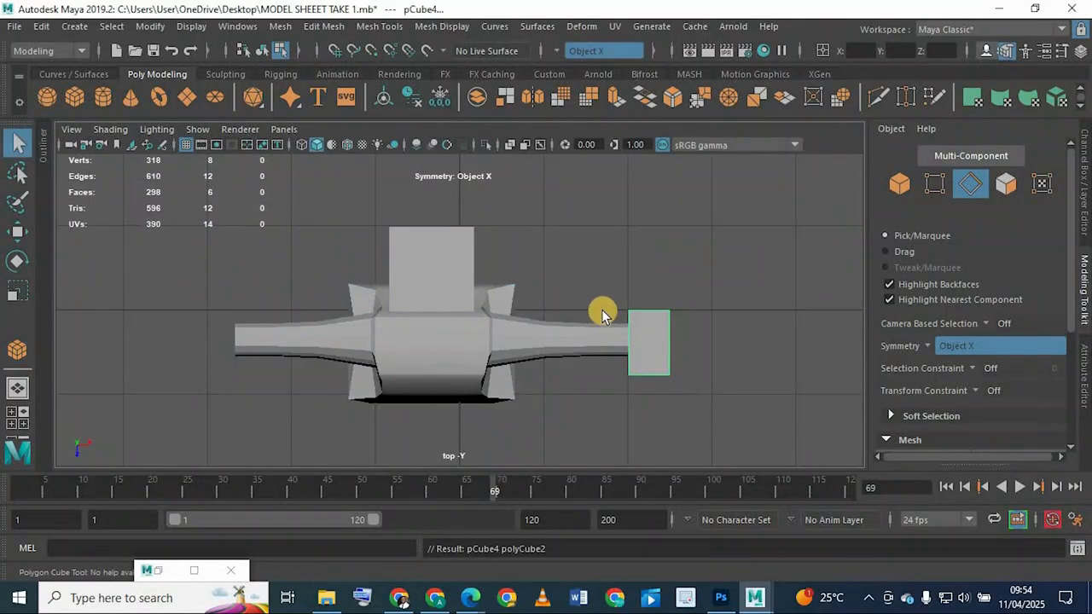
Step: Scale down the palm cube's depth and shift it in the top view to line up with the width of the wrist
{"action": "key", "text": "f"}
{"action": "key", "text": "r"}
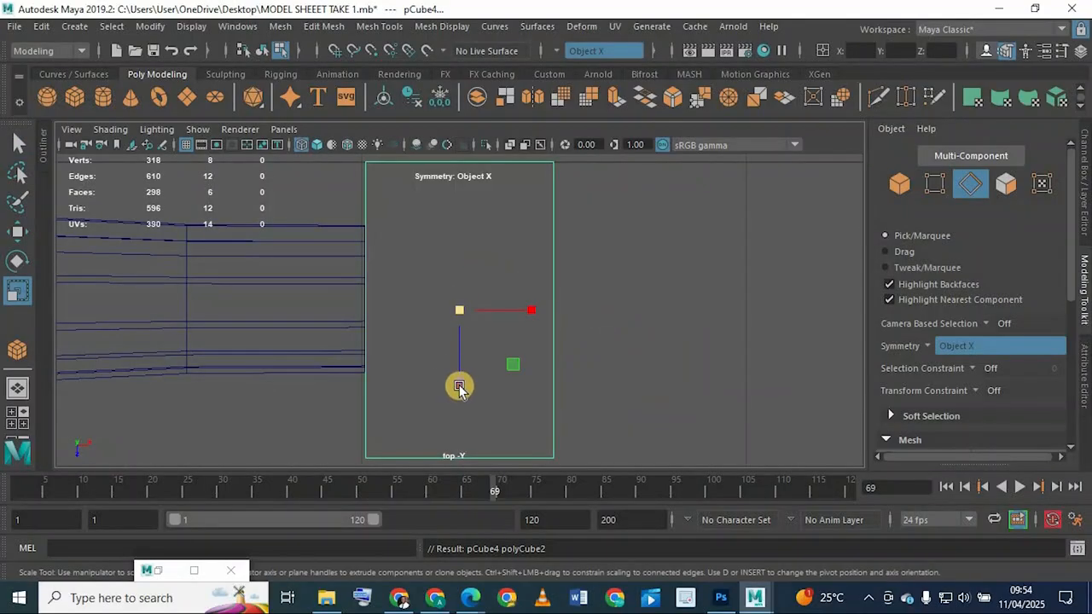
{"action": "left_click_drag", "start_coordinate": [458, 385], "coordinate": [453, 350]}
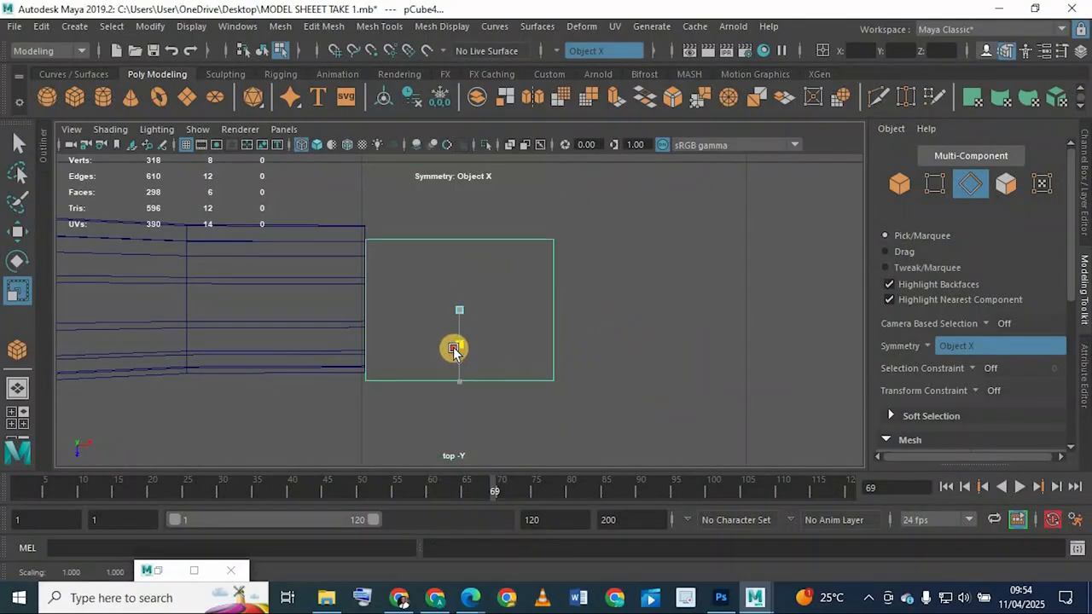
{"action": "key", "text": "w"}
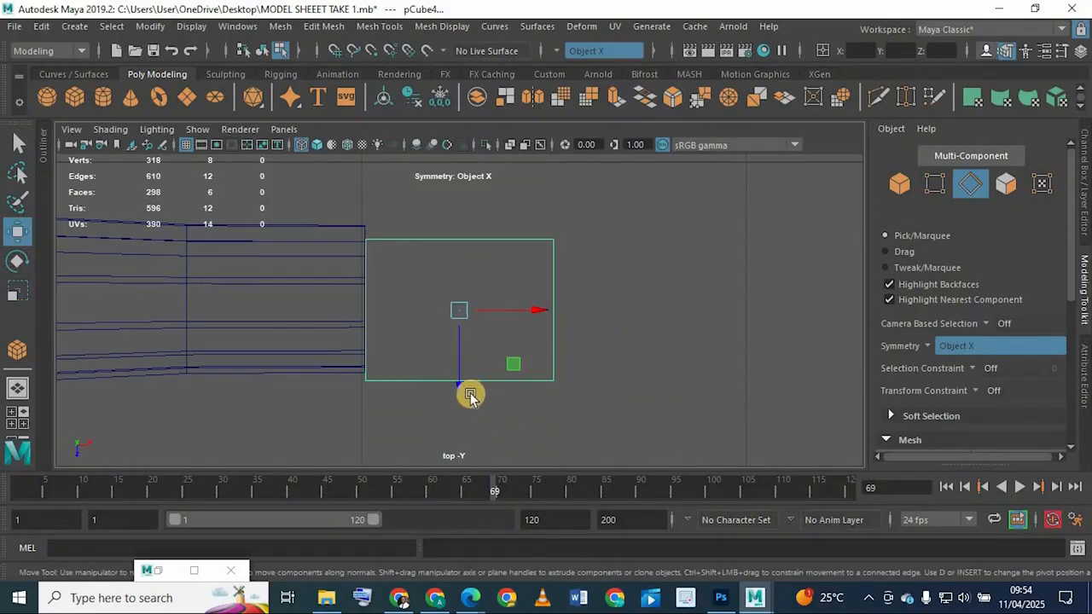
{"action": "left_click_drag", "start_coordinate": [458, 384], "coordinate": [462, 376]}
{"action": "key", "text": "r"}
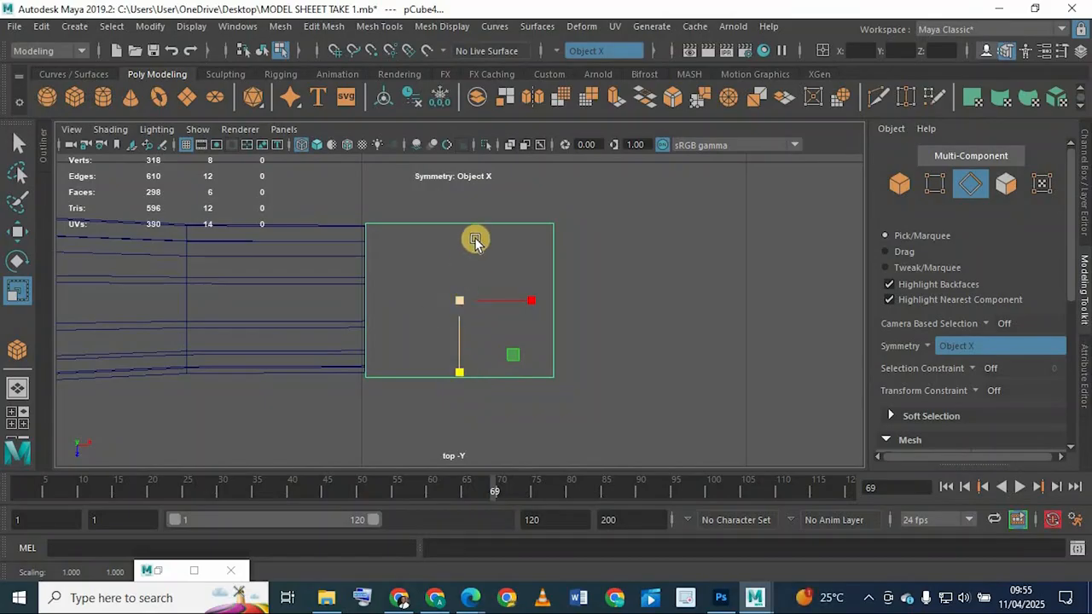
{"action": "key", "text": "space"}
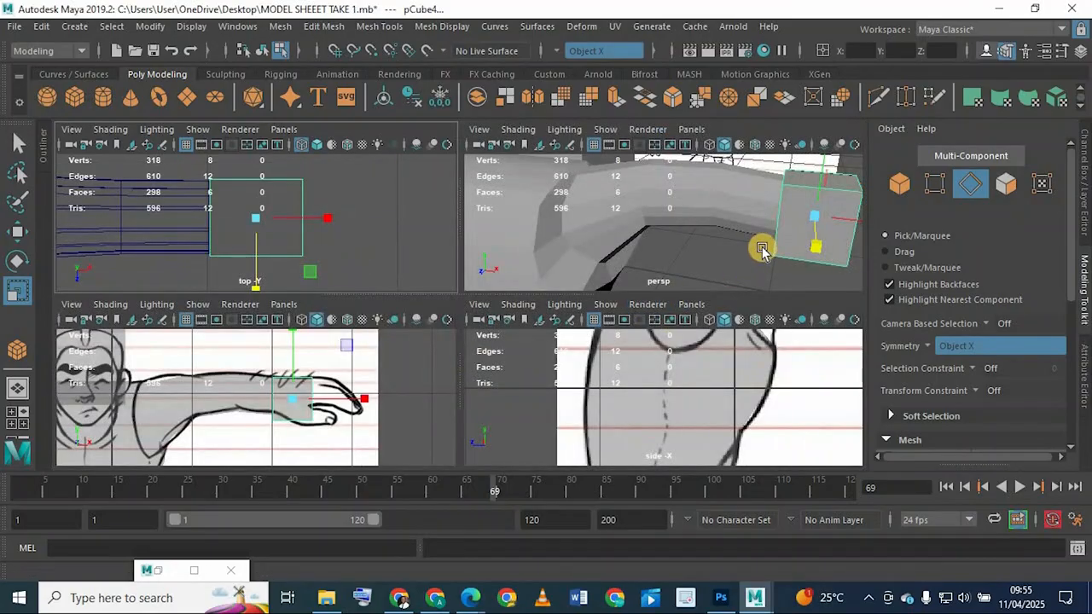
{"action": "key", "text": "space"}
{"action": "left_click_drag", "start_coordinate": [609, 292], "coordinate": [566, 414], "text": "alt"}
{"action": "key", "text": "space"}
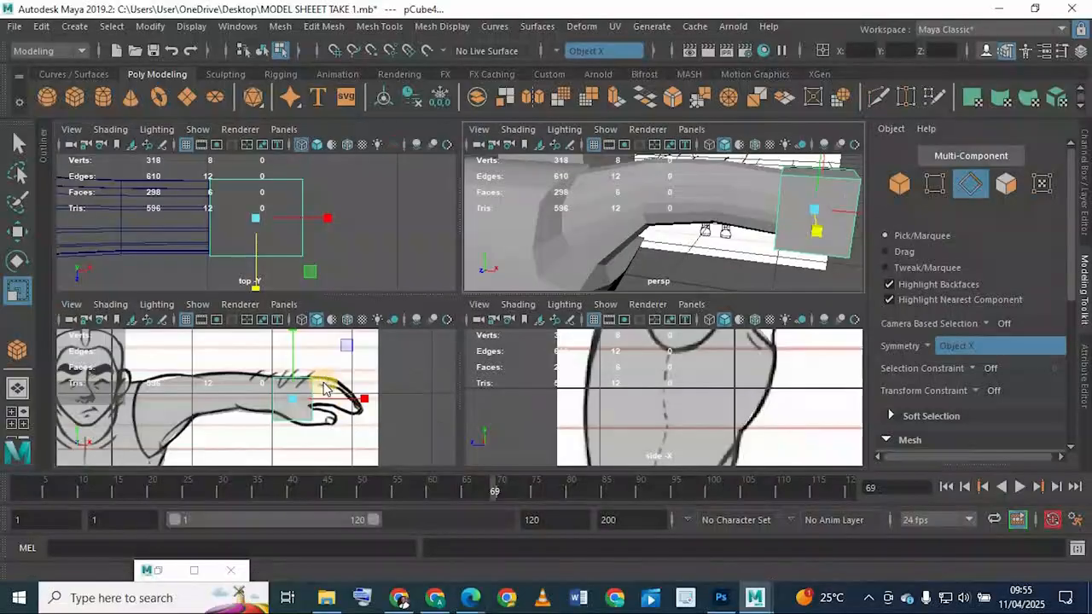
Step: Switch the palm cube to vertex editing in the front view and try to move its finger-side vertices with symmetry on
{"action": "key", "text": "space"}
{"action": "scroll", "coordinate": [452, 359], "scroll_direction": "up", "scroll_amount": 5}
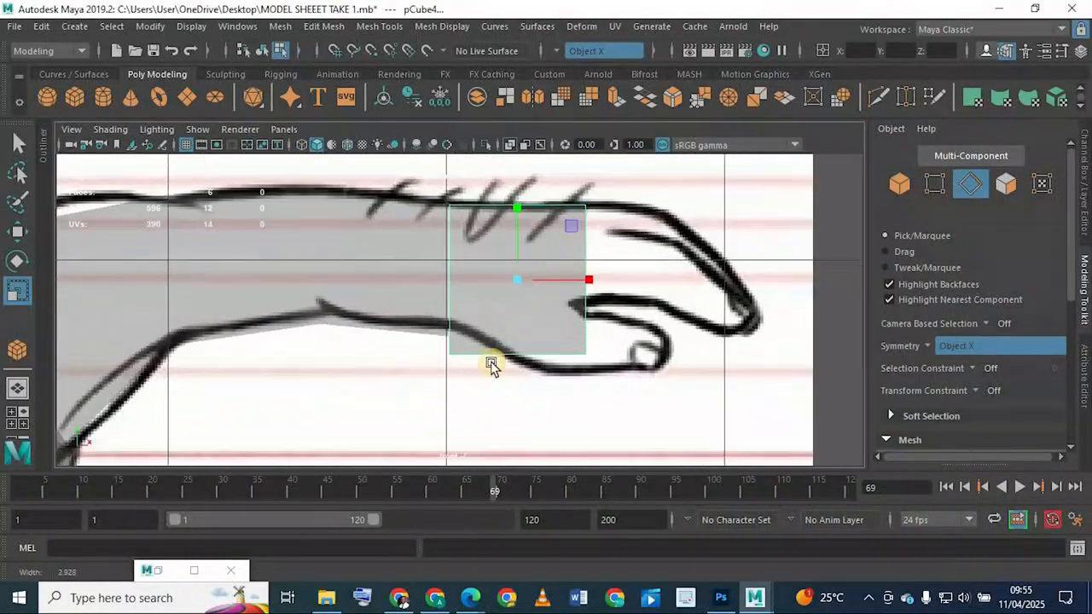
{"action": "scroll", "coordinate": [514, 394], "scroll_direction": "up", "scroll_amount": 2}
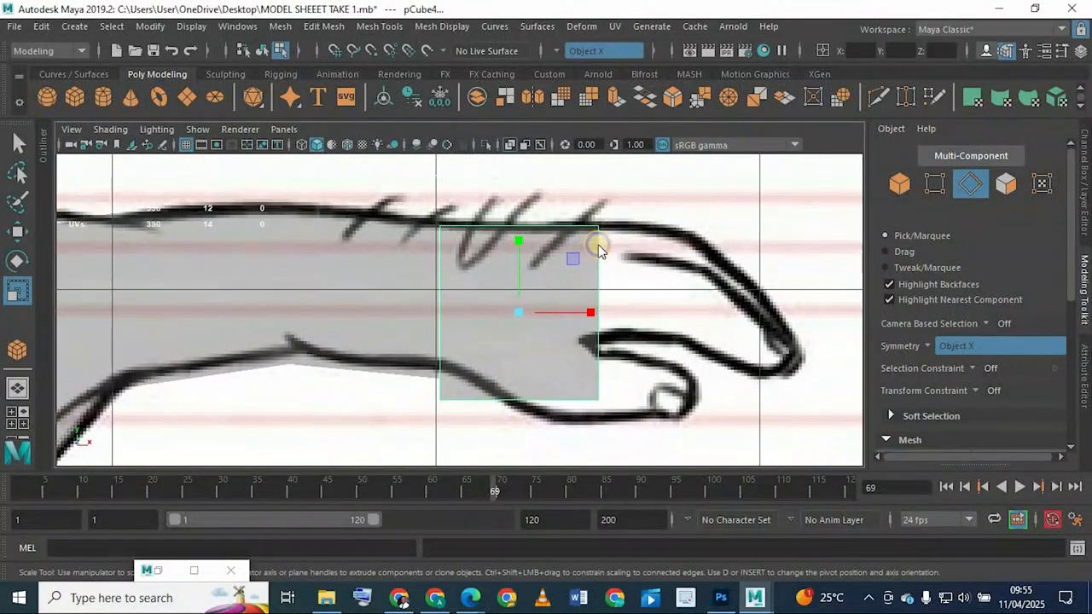
{"action": "right_click_drag", "start_coordinate": [597, 244], "coordinate": [522, 140]}
{"action": "left_click_drag", "start_coordinate": [553, 222], "coordinate": [642, 469]}
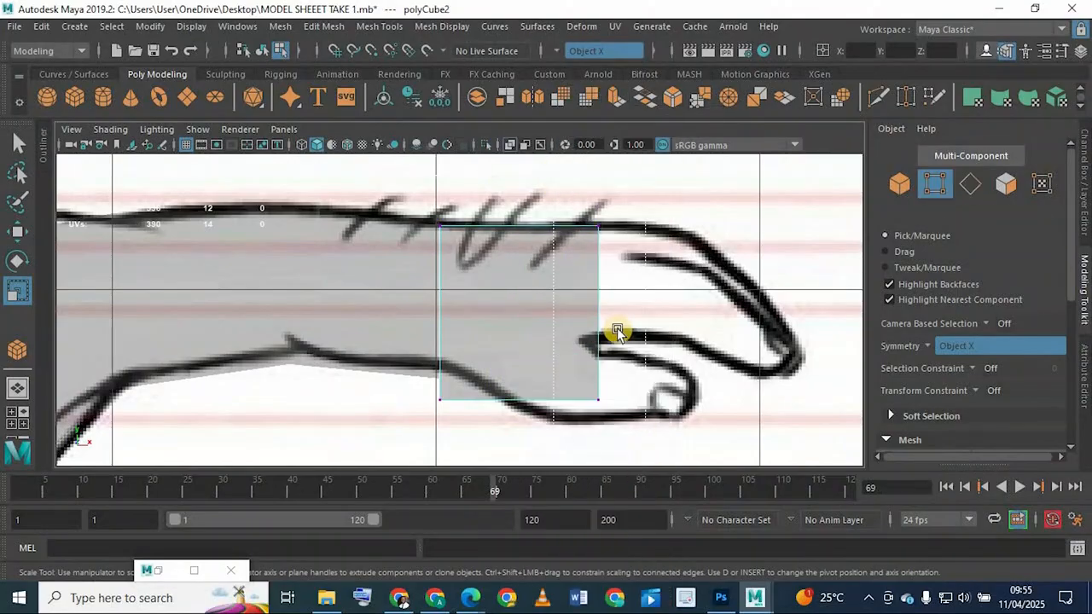
{"action": "left_click", "coordinate": [26, 232]}
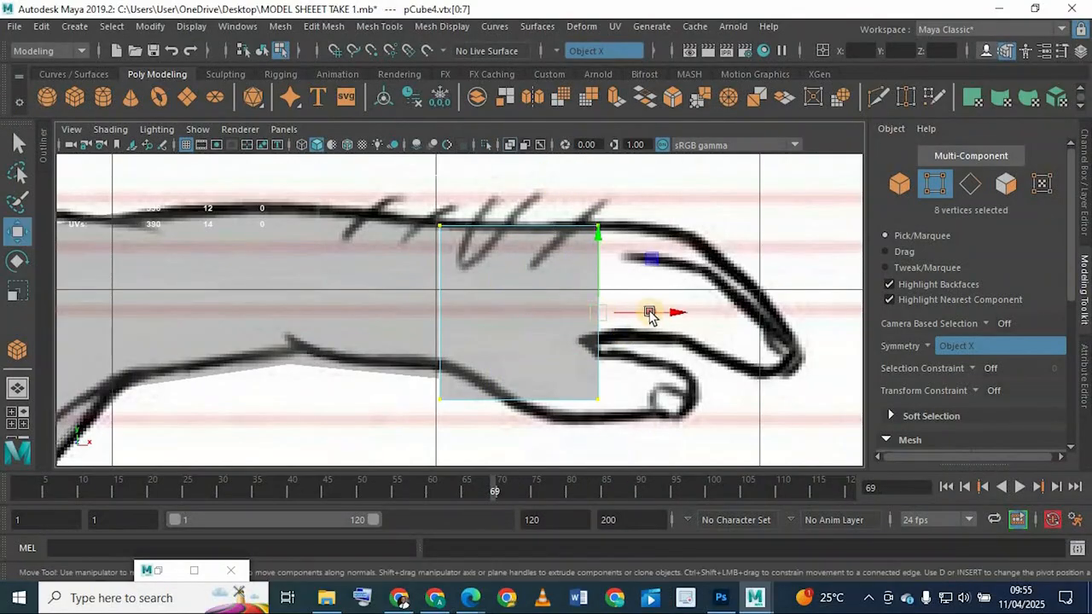
{"action": "left_click_drag", "start_coordinate": [663, 313], "coordinate": [655, 312]}
{"action": "key", "text": "ctrl+z"}
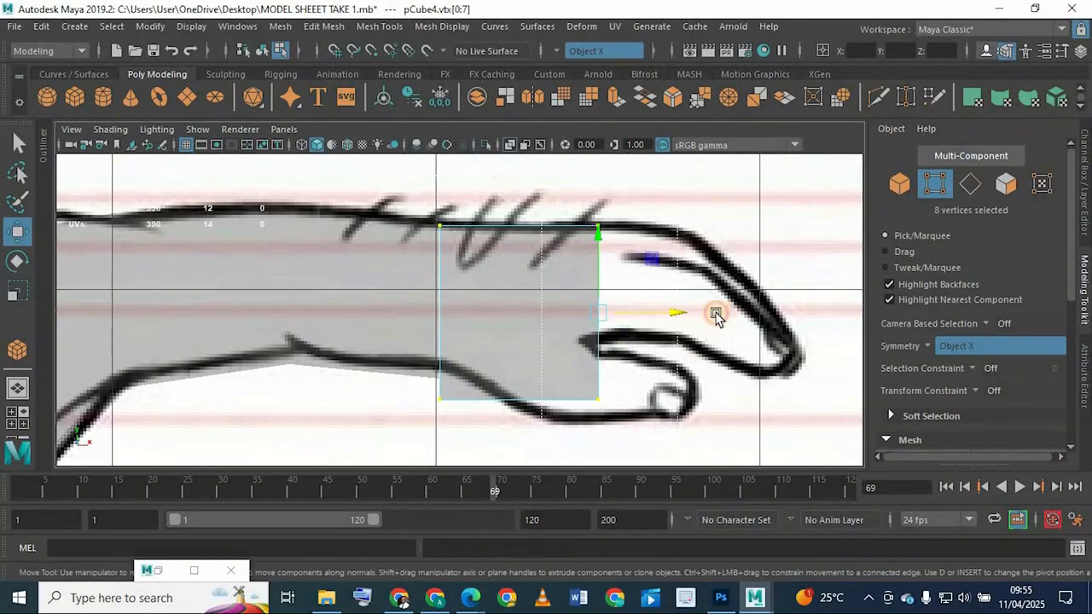
Step: Turn symmetry off and move the palm cube's four finger-side vertices toward the wrist, level with the thumb crease in the drawing
{"action": "left_click", "coordinate": [935, 354]}
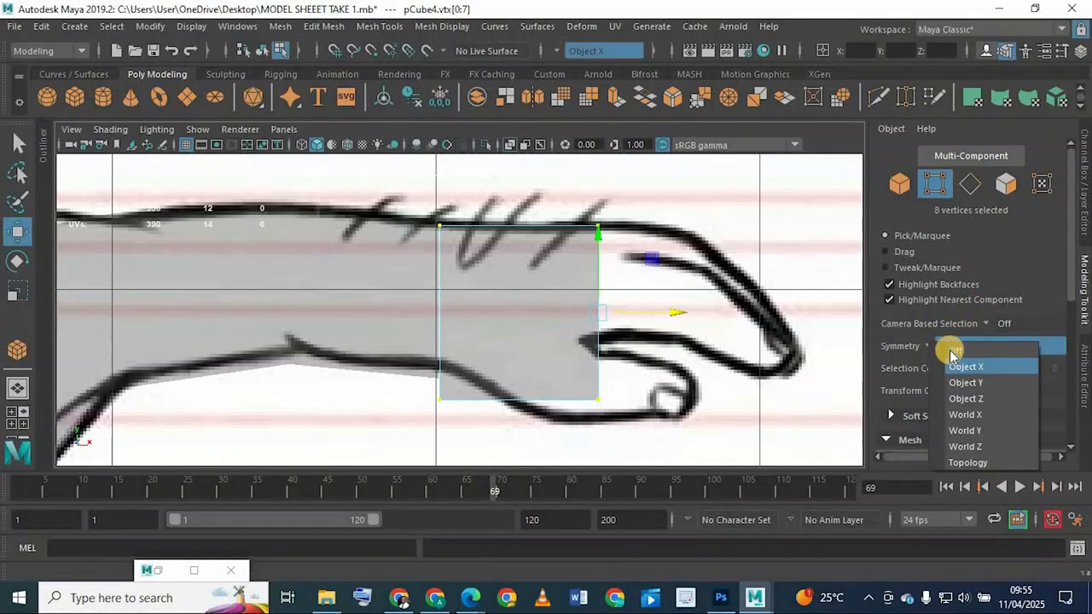
{"action": "left_click", "coordinate": [954, 346]}
{"action": "left_click_drag", "start_coordinate": [599, 261], "coordinate": [646, 443]}
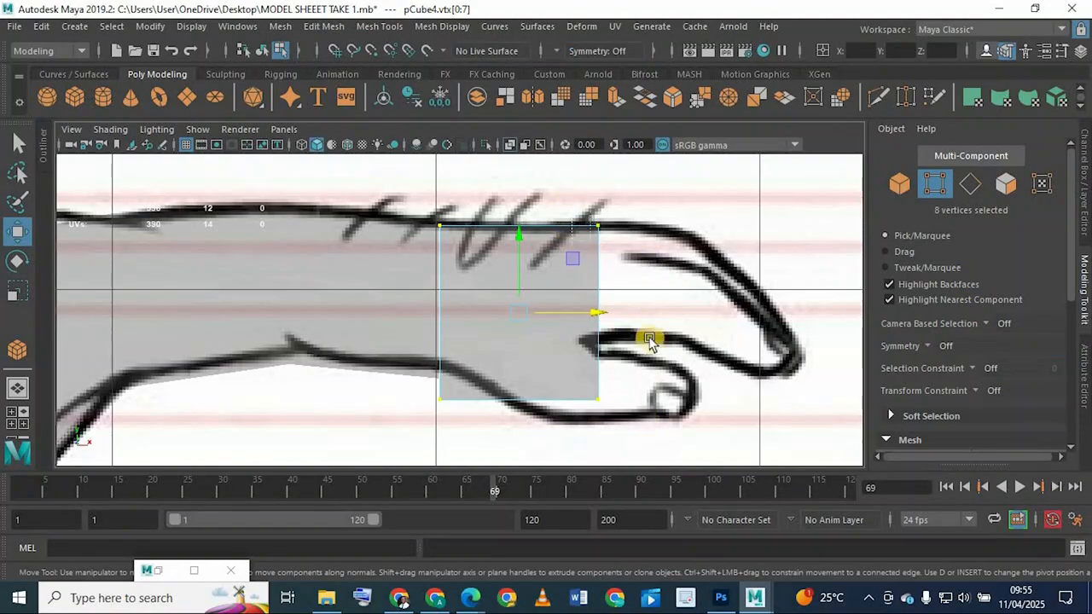
{"action": "left_click_drag", "start_coordinate": [667, 315], "coordinate": [653, 315]}
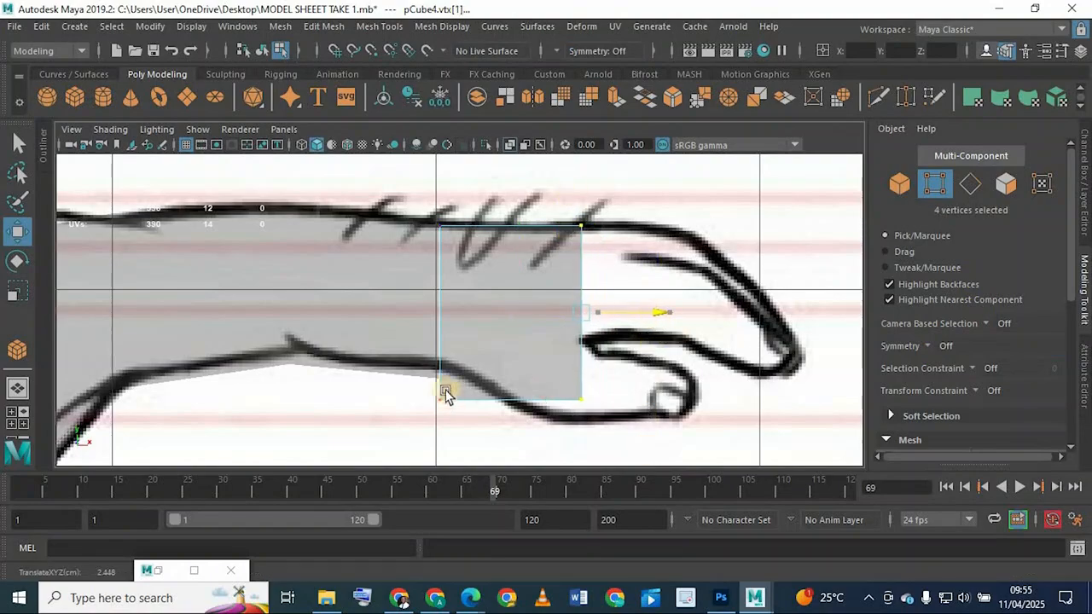
{"action": "scroll", "coordinate": [442, 404], "scroll_direction": "up", "scroll_amount": 3}
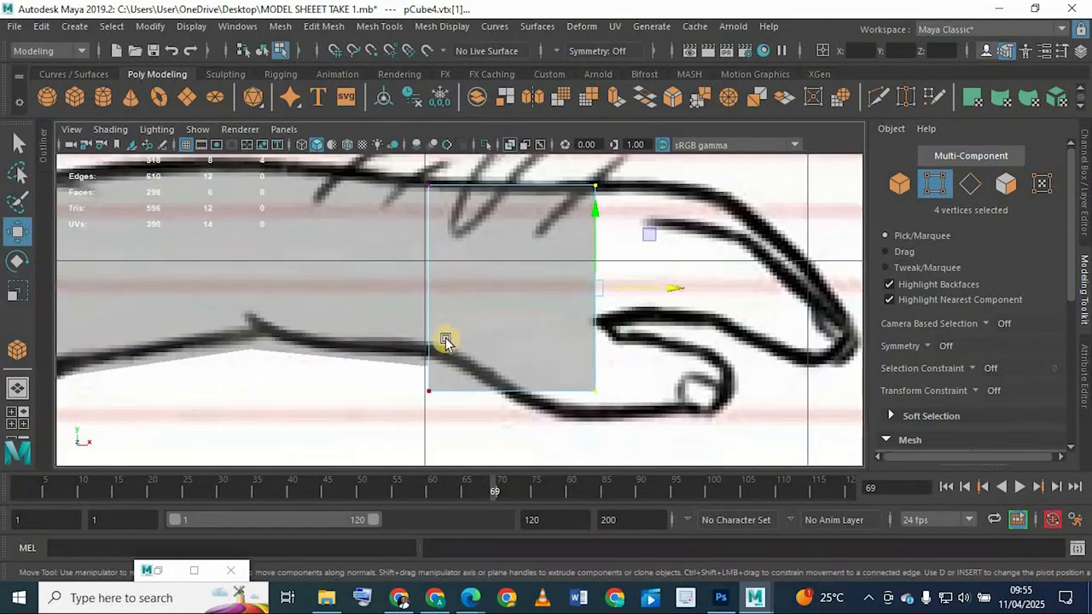
Step: Select the palm cube's upper vertices in the front view and raise them slightly to meet the hand's upper outline
{"action": "middle_click_drag", "start_coordinate": [382, 304], "coordinate": [386, 364], "text": "alt"}
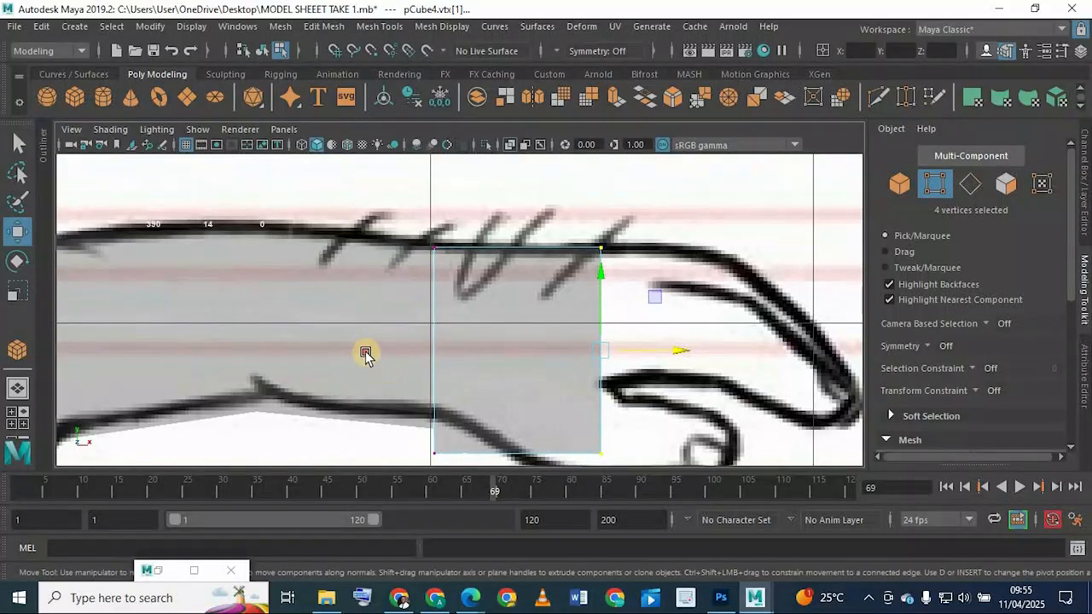
{"action": "left_click_drag", "start_coordinate": [366, 353], "coordinate": [708, 468]}
{"action": "middle_click_drag", "start_coordinate": [523, 373], "coordinate": [517, 324], "text": "alt"}
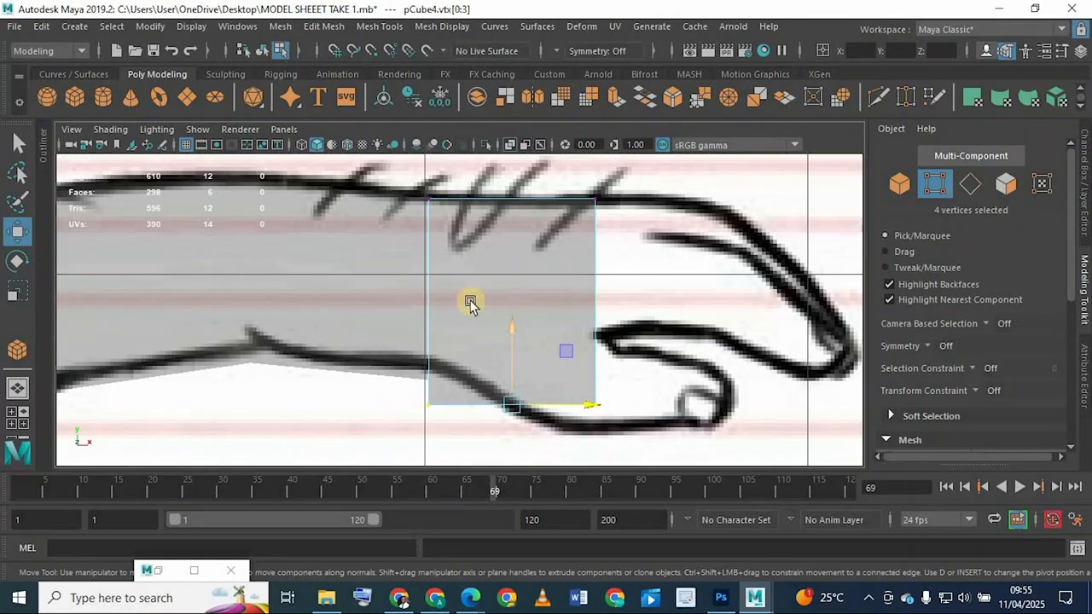
{"action": "middle_click_drag", "start_coordinate": [470, 302], "coordinate": [479, 371], "text": "alt"}
{"action": "left_click_drag", "start_coordinate": [404, 233], "coordinate": [622, 309]}
{"action": "left_click_drag", "start_coordinate": [524, 195], "coordinate": [525, 191]}
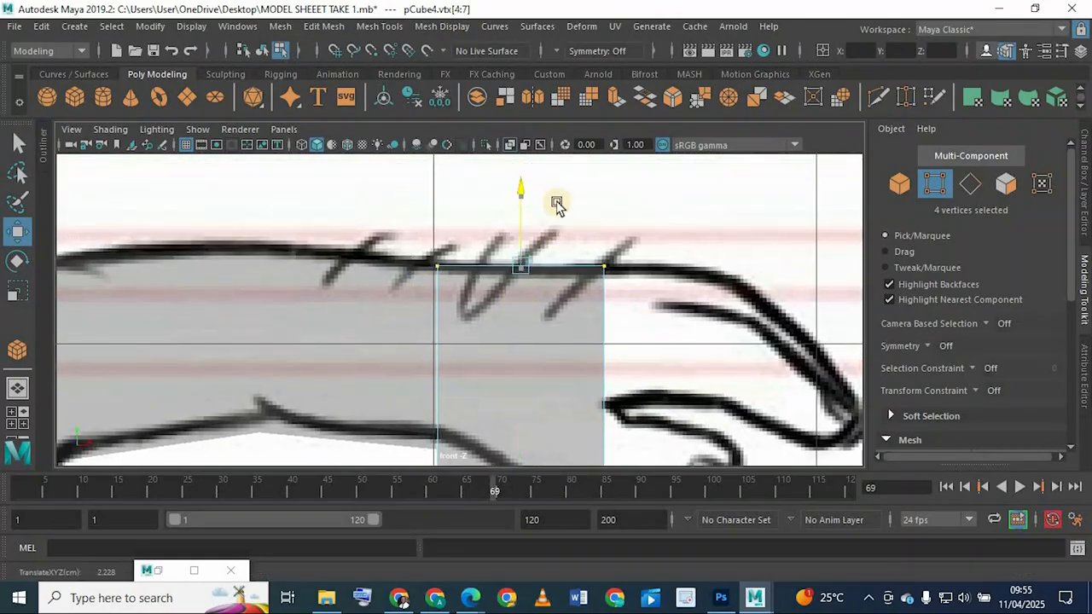
Step: Set the Insert Edge Loop Tool to 2 multiple edge loops and insert two evenly spaced loops across the palm cube
{"action": "scroll", "coordinate": [247, 97], "scroll_direction": "down", "scroll_amount": 1}
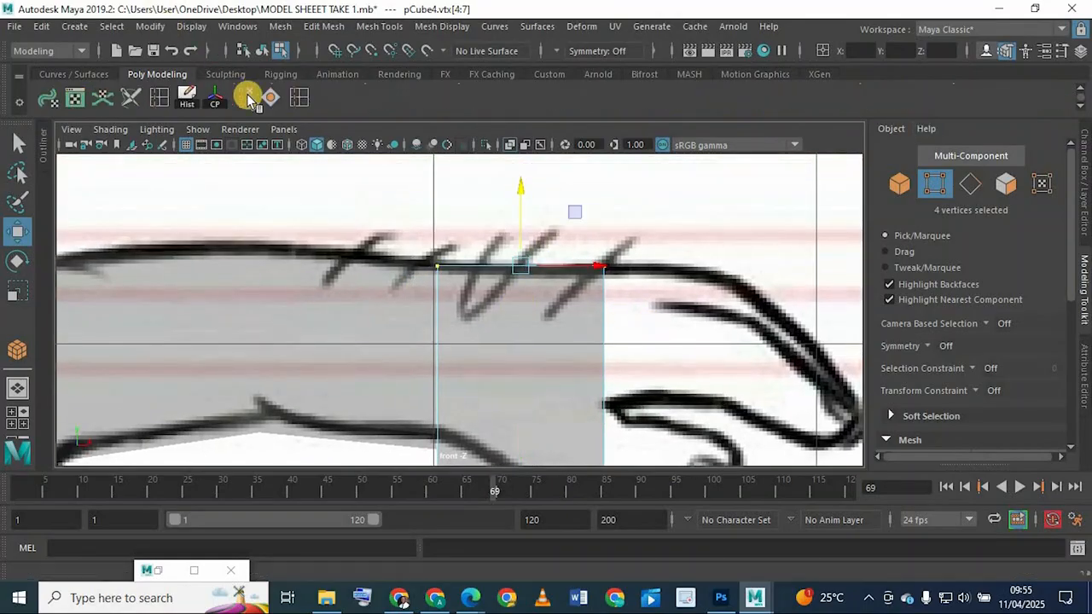
{"action": "double_click", "coordinate": [299, 99]}
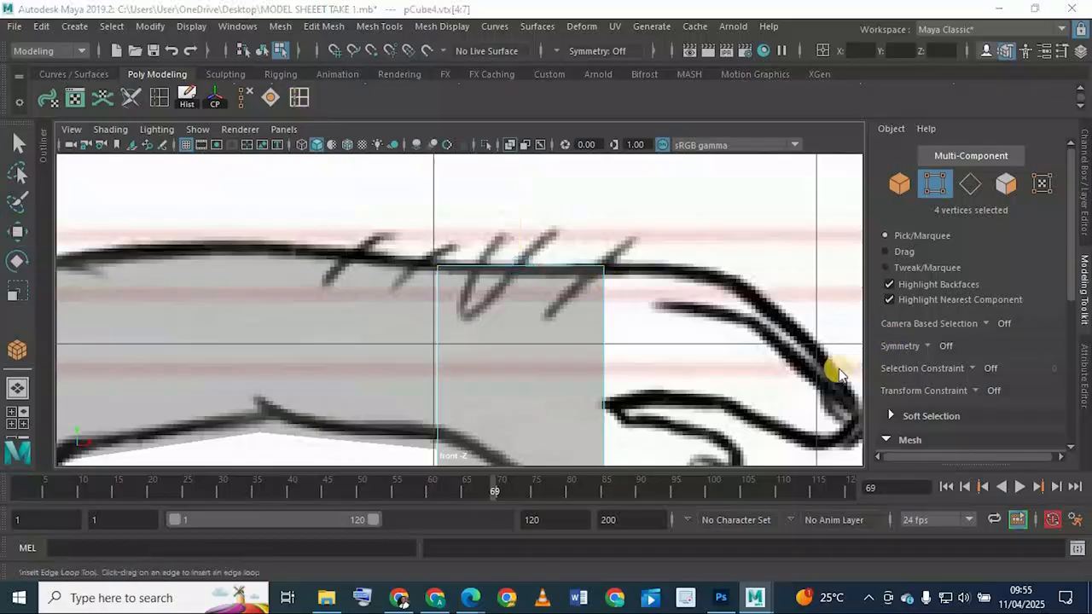
{"action": "left_click", "coordinate": [778, 326]}
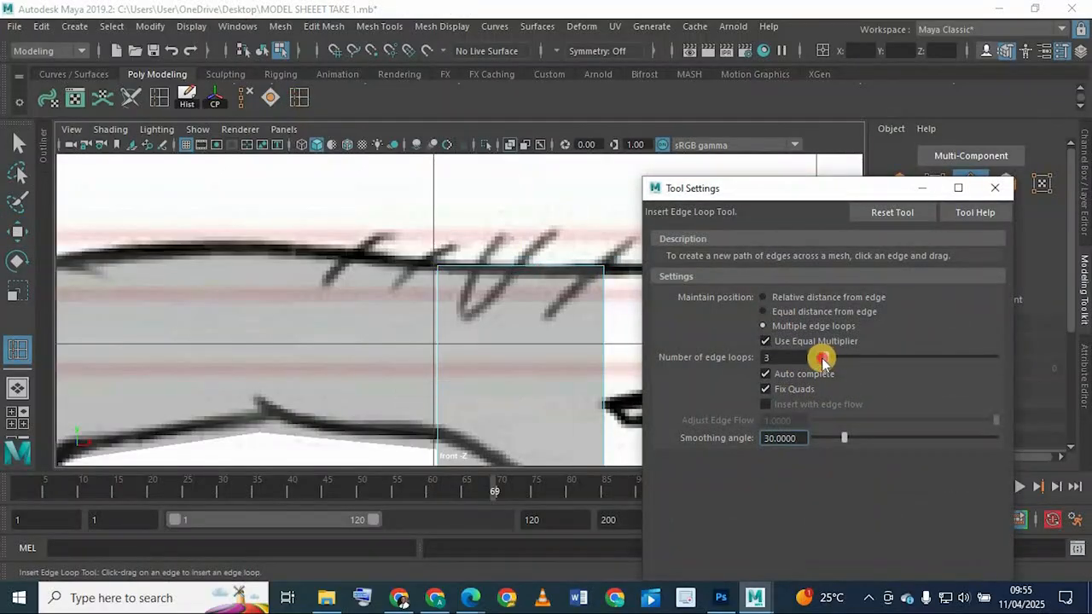
{"action": "left_click", "coordinate": [472, 277]}
{"action": "left_click", "coordinate": [510, 272]}
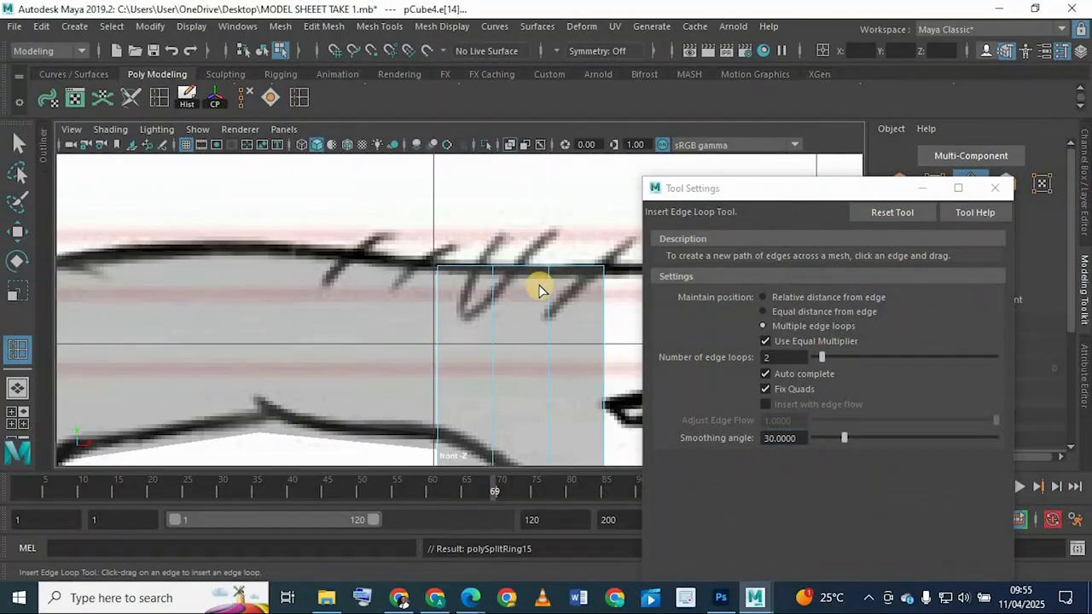
Step: Set the Insert Edge Loop Tool to relative distance from edge, try a lengthwise palm loop level with the thumb crease, and undo that loop
{"action": "left_click", "coordinate": [763, 297]}
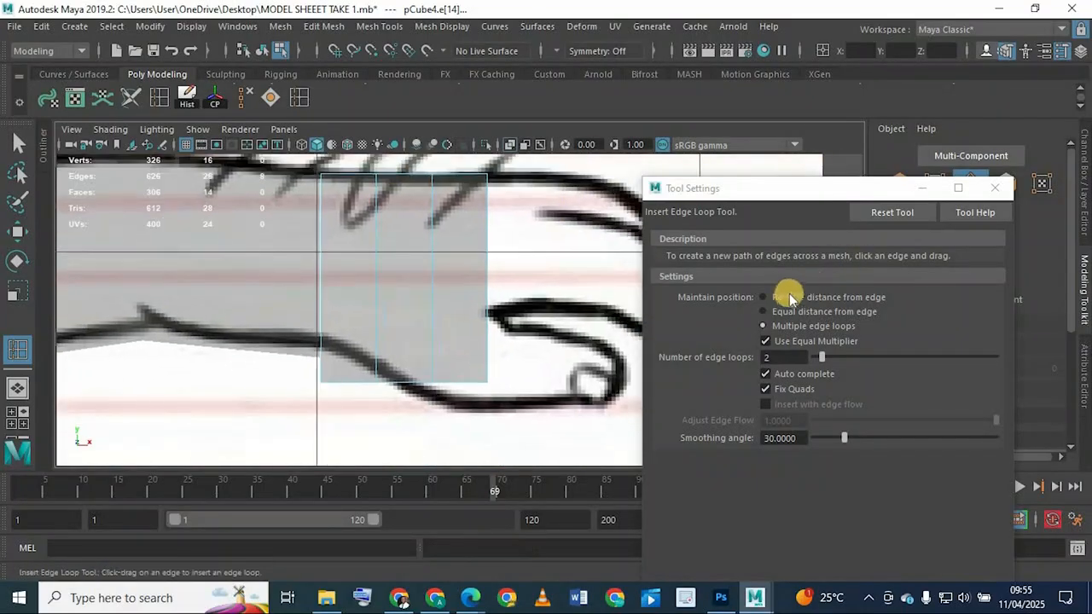
{"action": "left_click", "coordinate": [475, 314]}
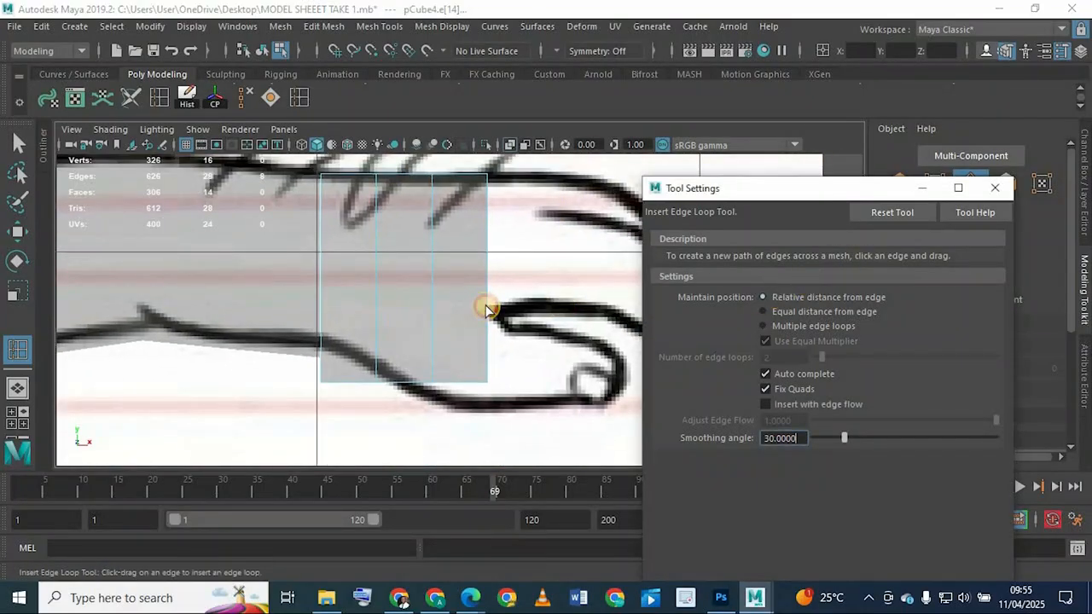
{"action": "left_click", "coordinate": [487, 309]}
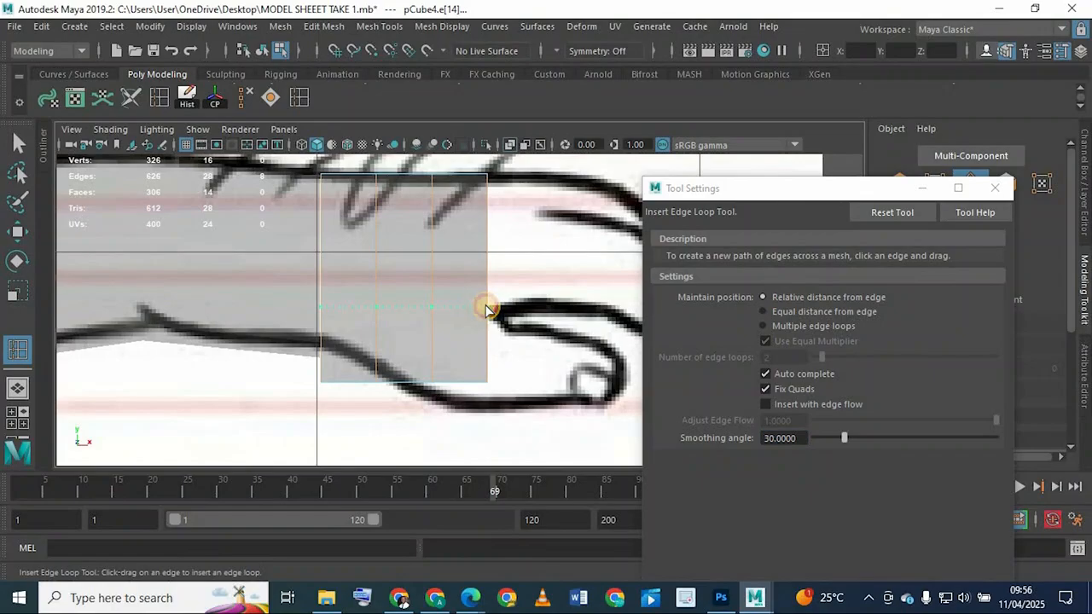
{"action": "left_click_drag", "start_coordinate": [452, 313], "coordinate": [373, 312]}
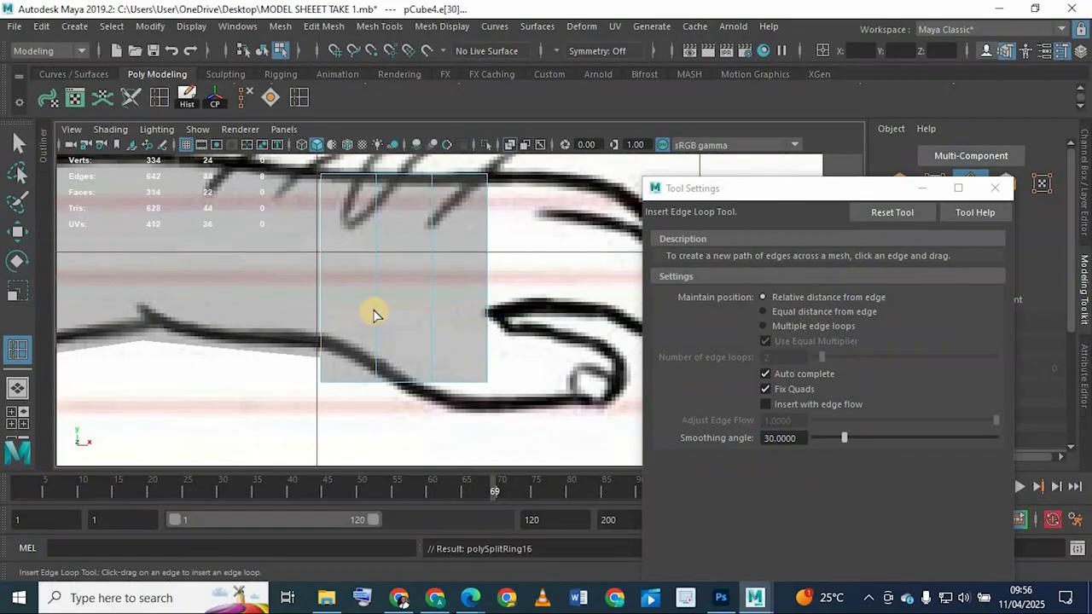
{"action": "key", "text": "ctrl+z"}
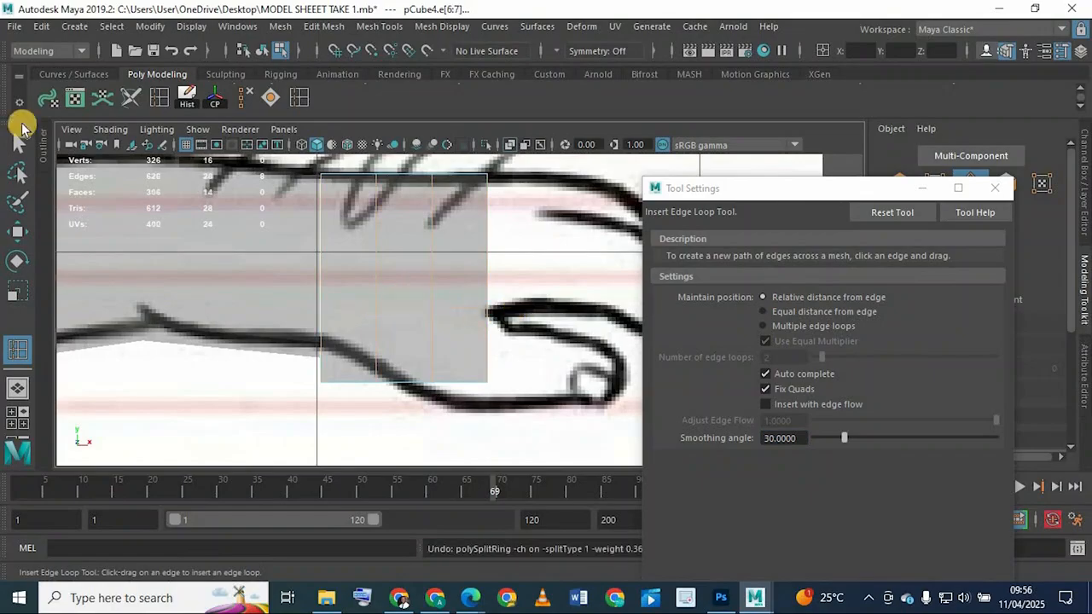
Step: Return to vertex editing and raise the palm cube's lower row of vertices to the wrist's lower outline
{"action": "key", "text": "w"}
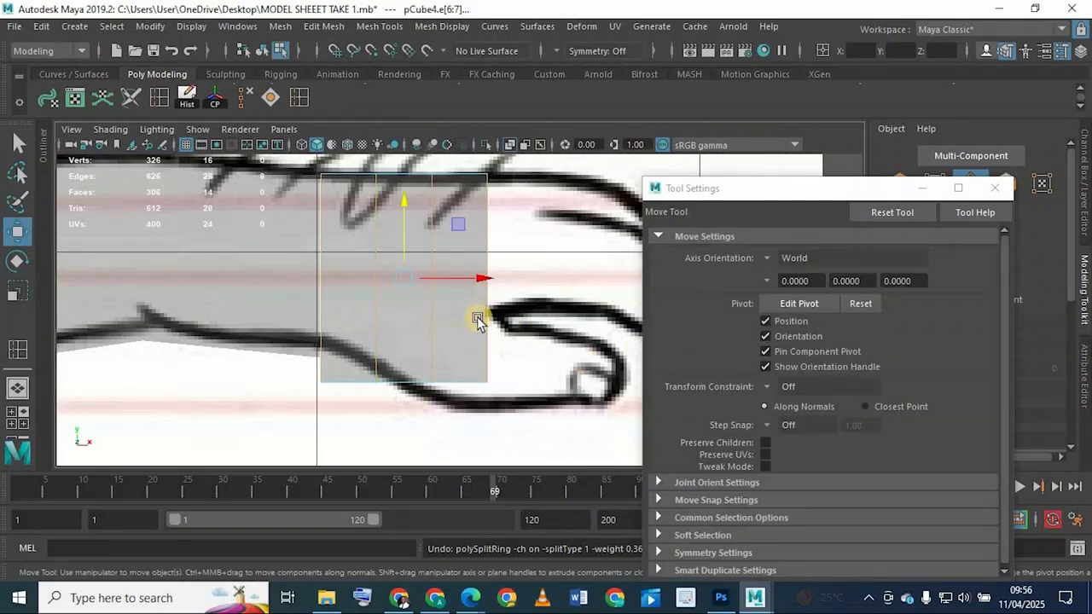
{"action": "right_click_drag", "start_coordinate": [489, 304], "coordinate": [557, 334]}
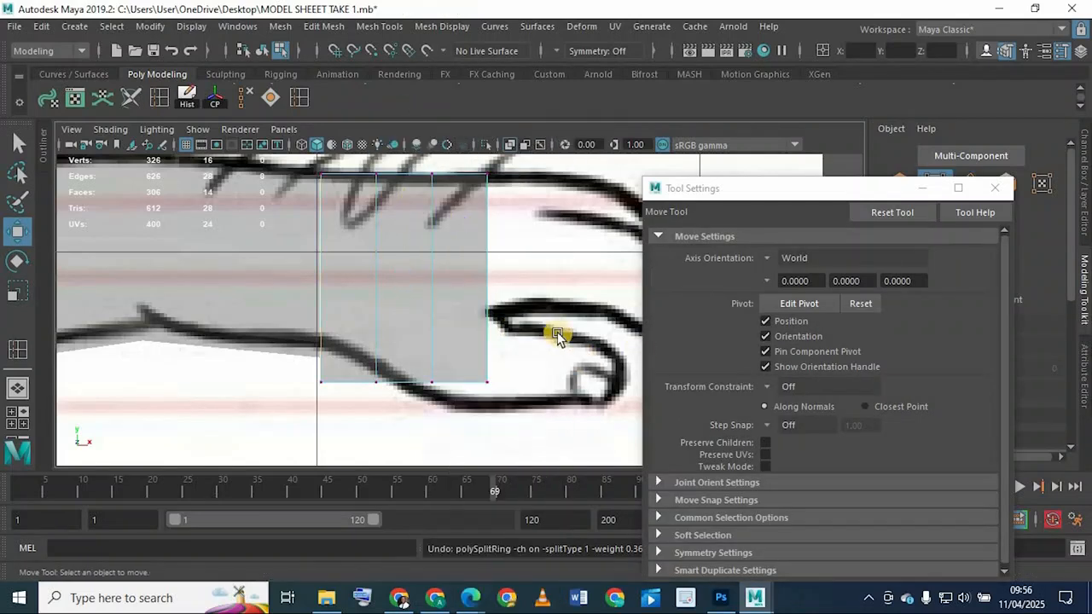
{"action": "left_click_drag", "start_coordinate": [302, 337], "coordinate": [571, 441]}
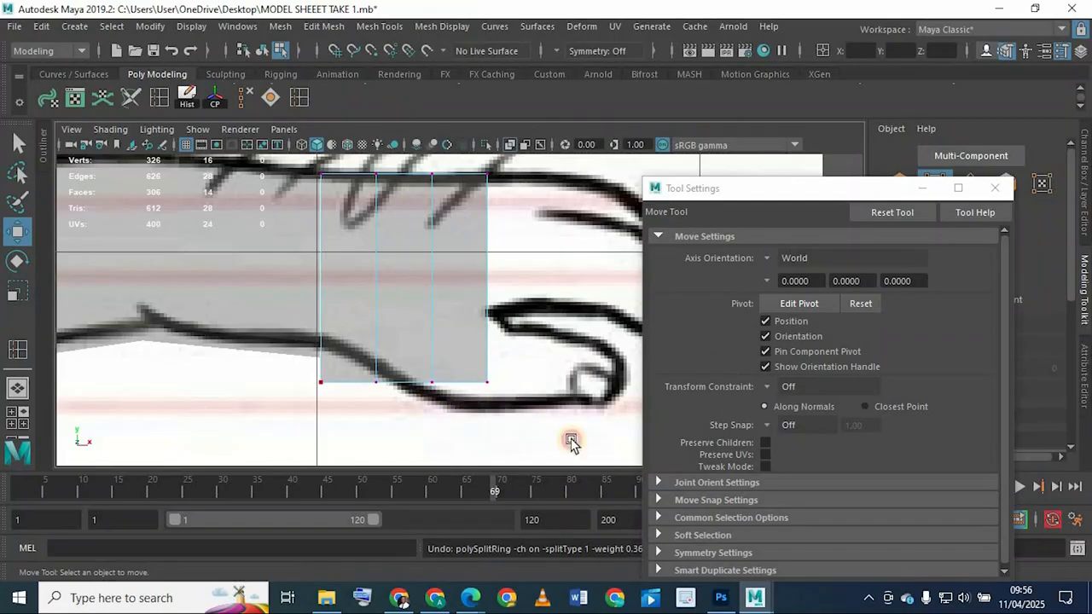
{"action": "left_click_drag", "start_coordinate": [409, 318], "coordinate": [407, 282]}
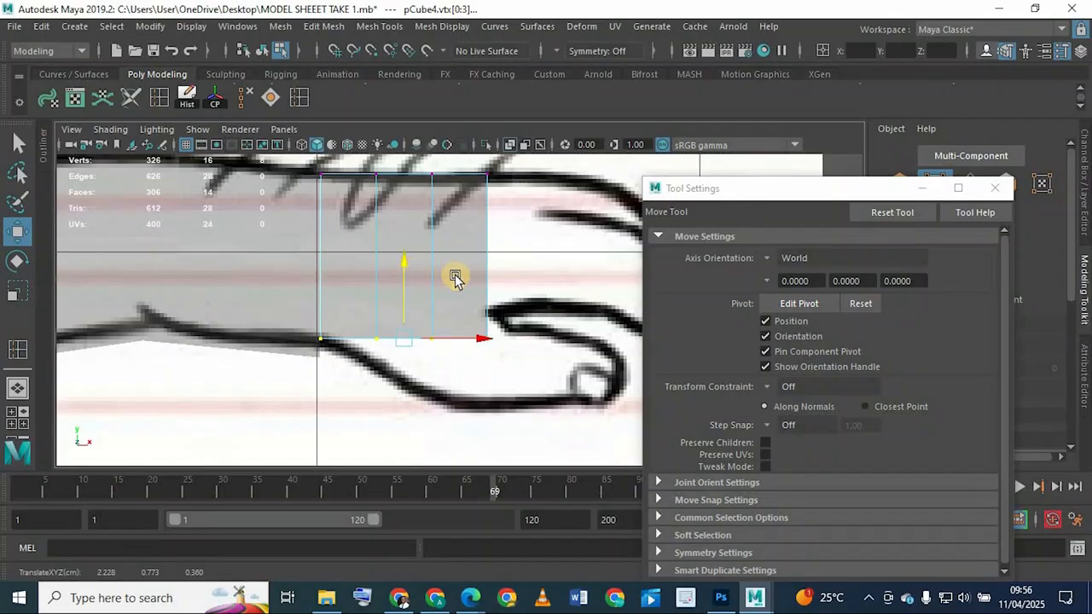
Step: Undo the lower vertex move and the two evenly spaced edge loops on the palm cube
{"action": "key", "text": "ctrl+z"}
{"action": "key", "text": "ctrl+z"}
{"action": "key", "text": "ctrl+z"}
{"action": "key", "text": "ctrl+z"}
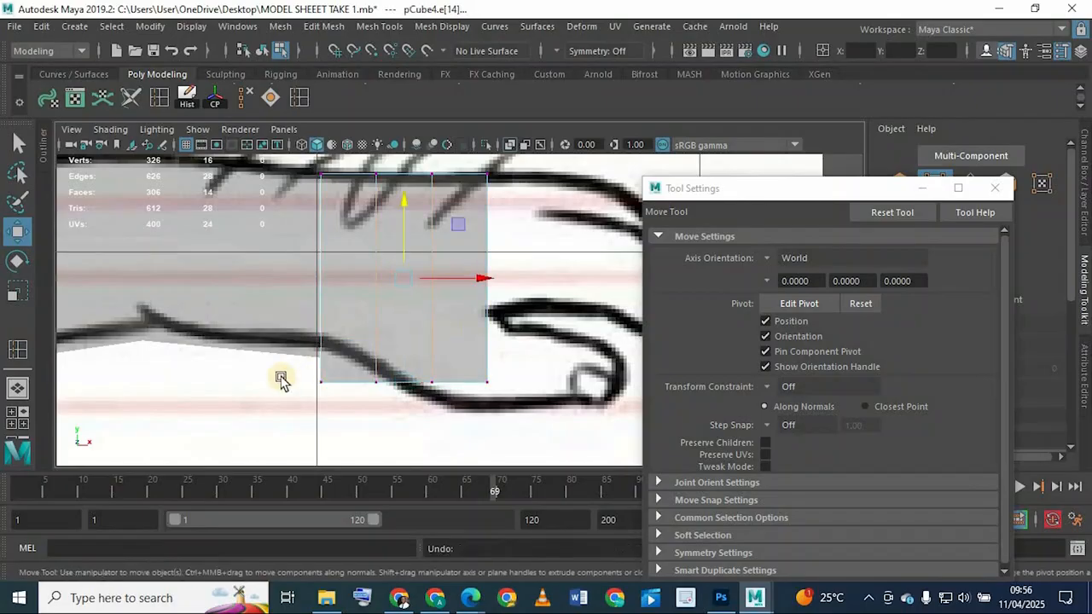
Step: Raise the palm cube's four lower vertices in the front view until they are level with the thumb crease
{"action": "left_click_drag", "start_coordinate": [282, 325], "coordinate": [493, 456]}
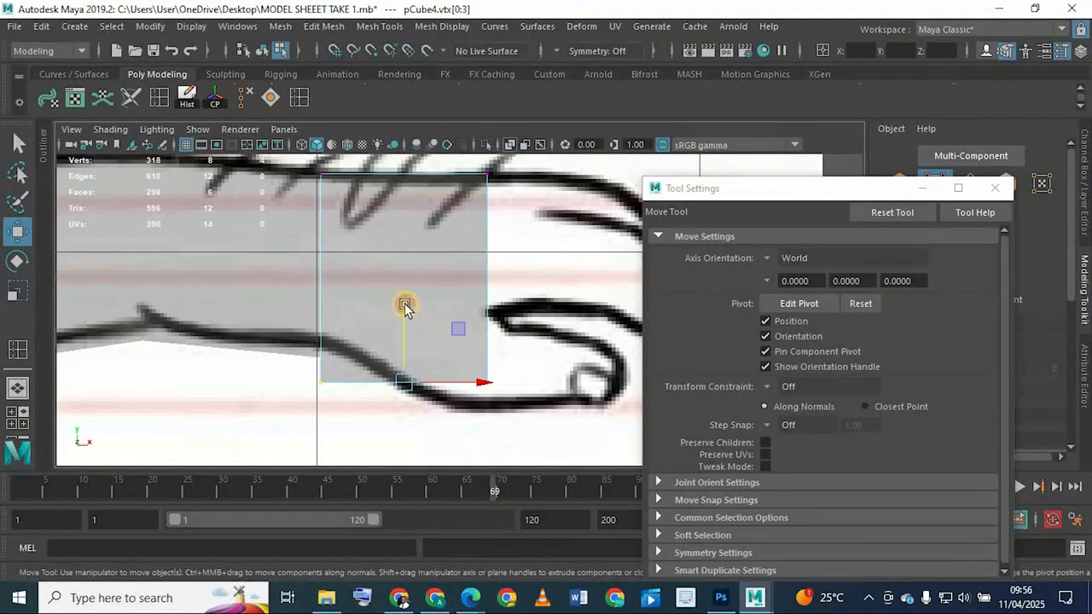
{"action": "left_click_drag", "start_coordinate": [405, 307], "coordinate": [406, 254]}
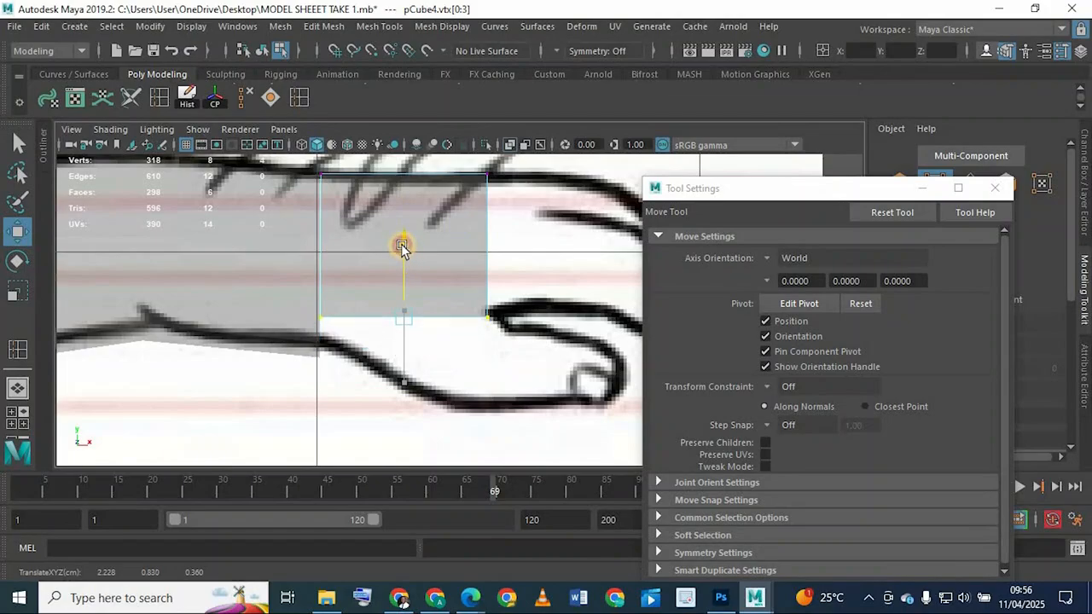
{"action": "middle_click_drag", "start_coordinate": [331, 278], "coordinate": [366, 361], "text": "alt"}
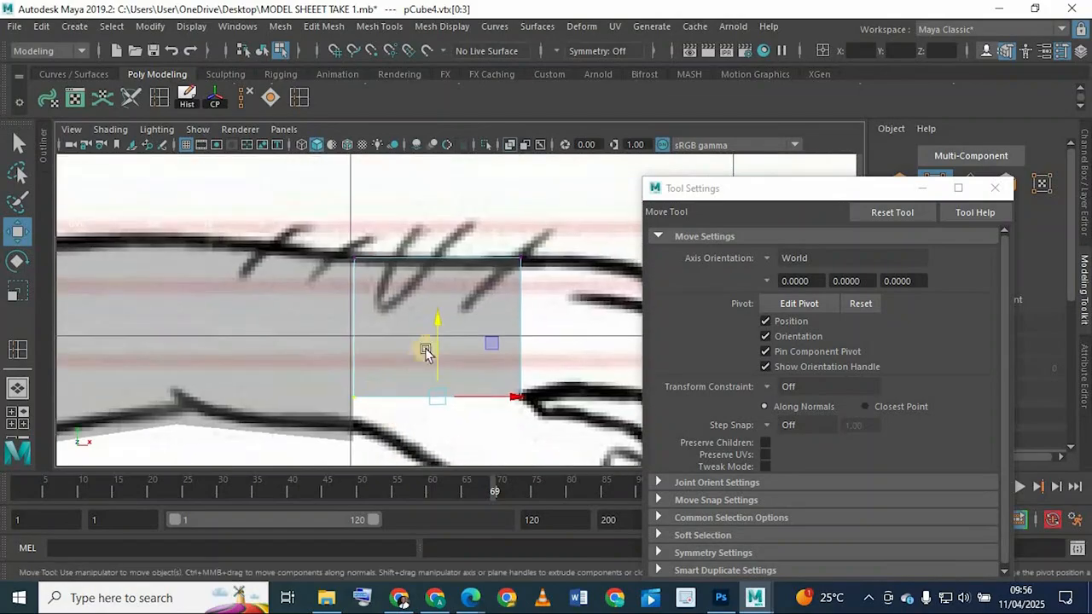
{"action": "left_click_drag", "start_coordinate": [441, 329], "coordinate": [441, 329]}
Step: Examine how the shortened palm cube joins the forearm in the perspective view, and compare it with the hand drawing in the front view
{"action": "key", "text": "space"}
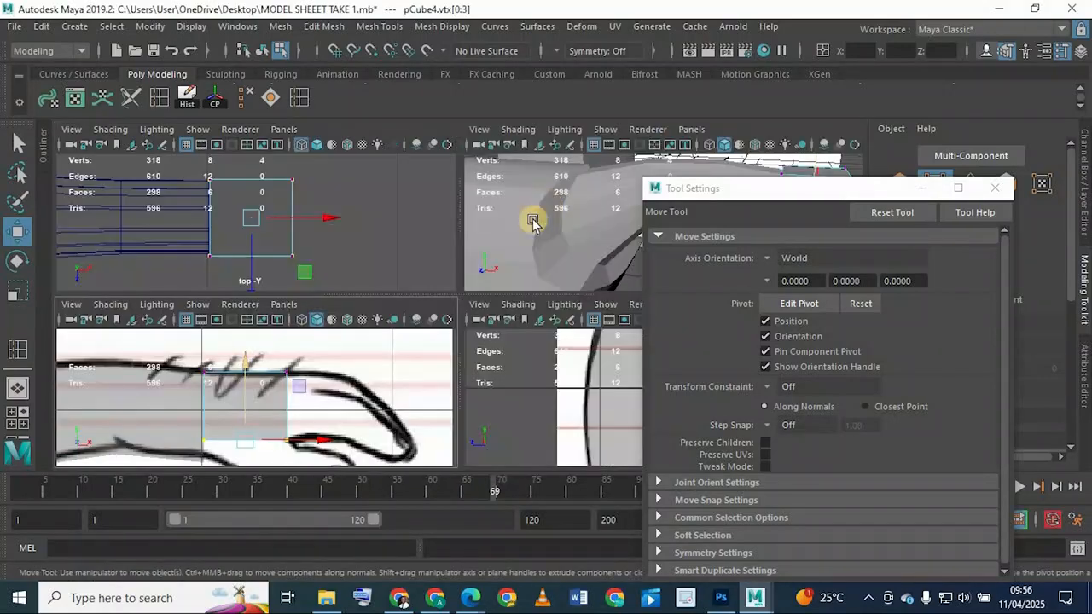
{"action": "key", "text": "space"}
{"action": "mouse_move", "coordinate": [451, 288]}
{"action": "left_mouse_down", "text": "alt"}
{"action": "mouse_move", "coordinate": [397, 288]}
{"action": "mouse_move", "coordinate": [476, 266]}
{"action": "mouse_move", "coordinate": [422, 281]}
{"action": "mouse_move", "coordinate": [449, 322]}
{"action": "mouse_move", "coordinate": [461, 295]}
{"action": "mouse_move", "coordinate": [402, 302]}
{"action": "mouse_move", "coordinate": [439, 327]}
{"action": "mouse_move", "coordinate": [354, 308]}
{"action": "mouse_move", "coordinate": [390, 341]}
{"action": "mouse_move", "coordinate": [444, 305]}
{"action": "left_mouse_up", "text": "alt"}
{"action": "key", "text": "space"}
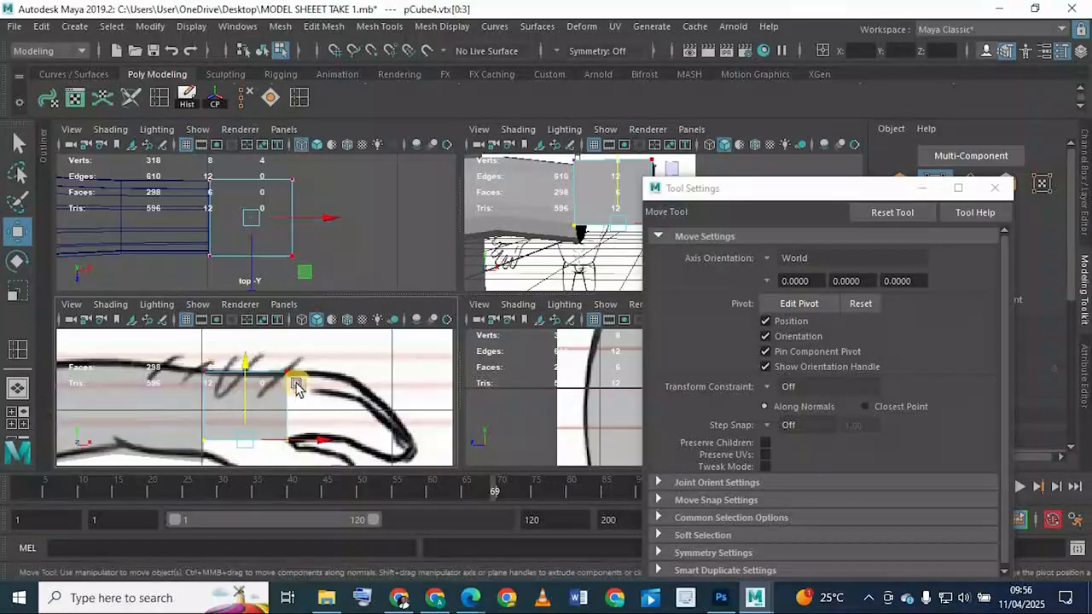
{"action": "key", "text": "space"}
{"action": "scroll", "coordinate": [439, 285], "scroll_direction": "up", "scroll_amount": 2}
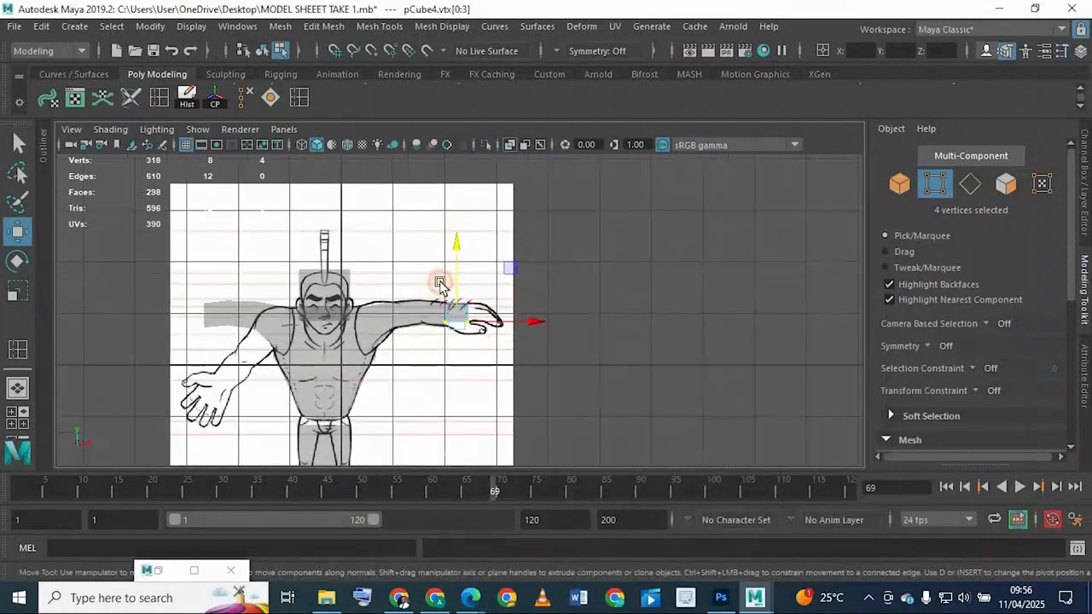
{"action": "scroll", "coordinate": [393, 296], "scroll_direction": "up", "scroll_amount": 8}
{"action": "middle_click_drag", "start_coordinate": [568, 384], "coordinate": [564, 364], "text": "alt"}
{"action": "scroll", "coordinate": [400, 361], "scroll_direction": "up", "scroll_amount": 5}
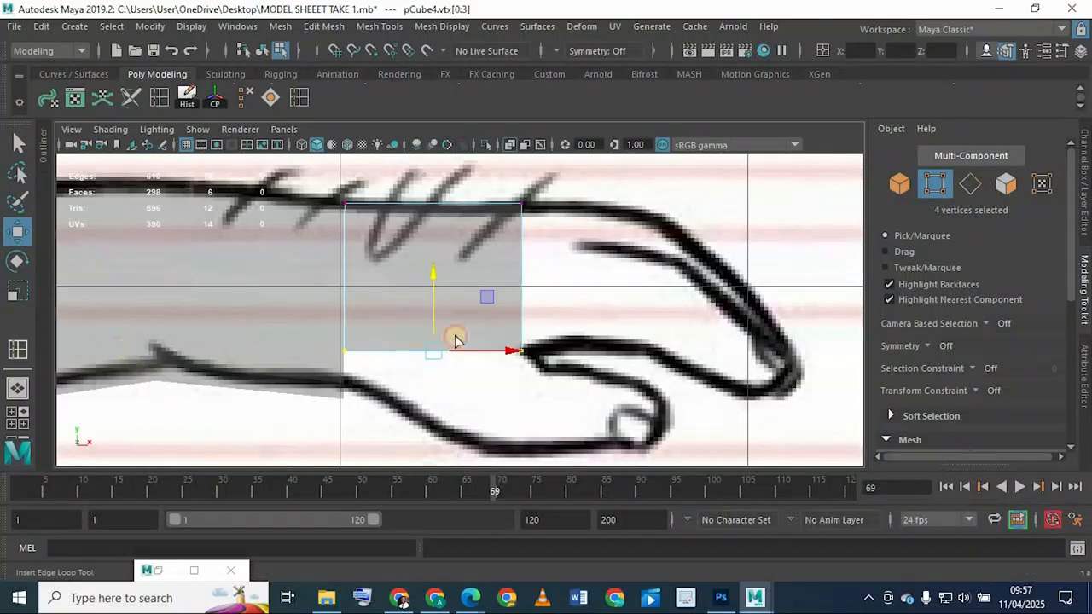
Step: Insert a single edge loop across the palm cube, a little closer to the wrist than to the fingers
{"action": "left_click_drag", "start_coordinate": [404, 209], "coordinate": [416, 210]}
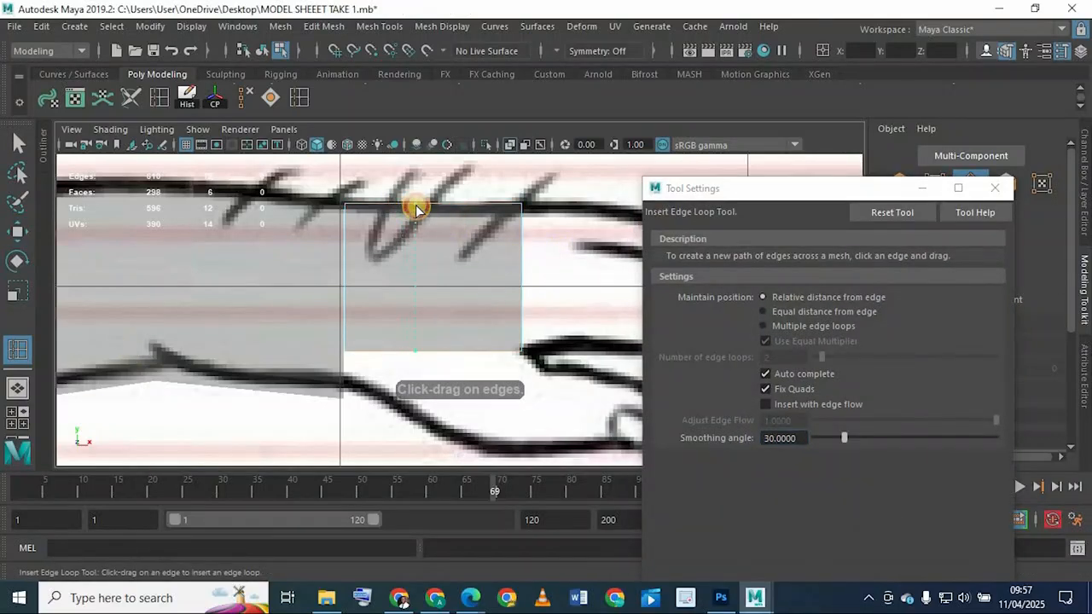
{"action": "left_click_drag", "start_coordinate": [476, 296], "coordinate": [474, 298]}
{"action": "key", "text": "q"}
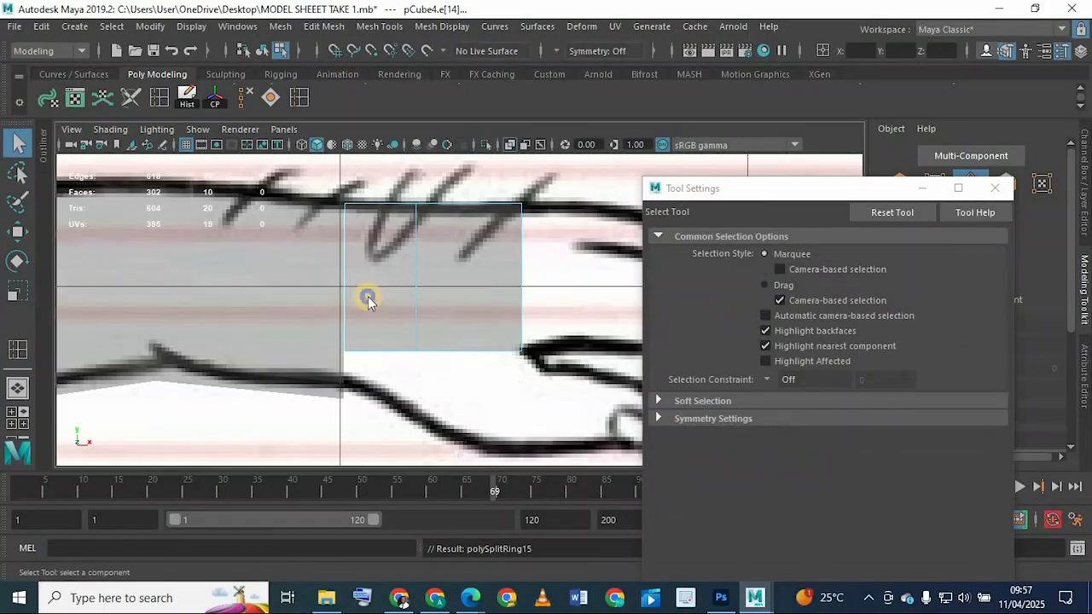
Step: Lower the palm's two wrist-side bottom vertices to the wrist's lower outline and minimize the tool settings window
{"action": "right_click_drag", "start_coordinate": [368, 136], "coordinate": [288, 132]}
{"action": "left_click", "coordinate": [352, 365]}
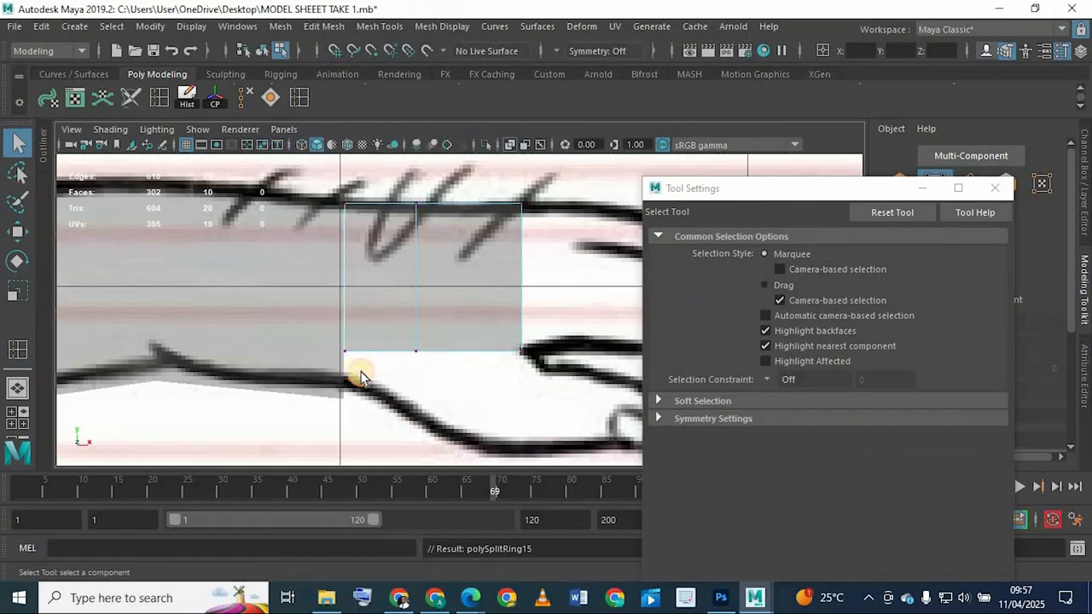
{"action": "left_click", "coordinate": [19, 232]}
{"action": "left_click_drag", "start_coordinate": [342, 281], "coordinate": [339, 312]}
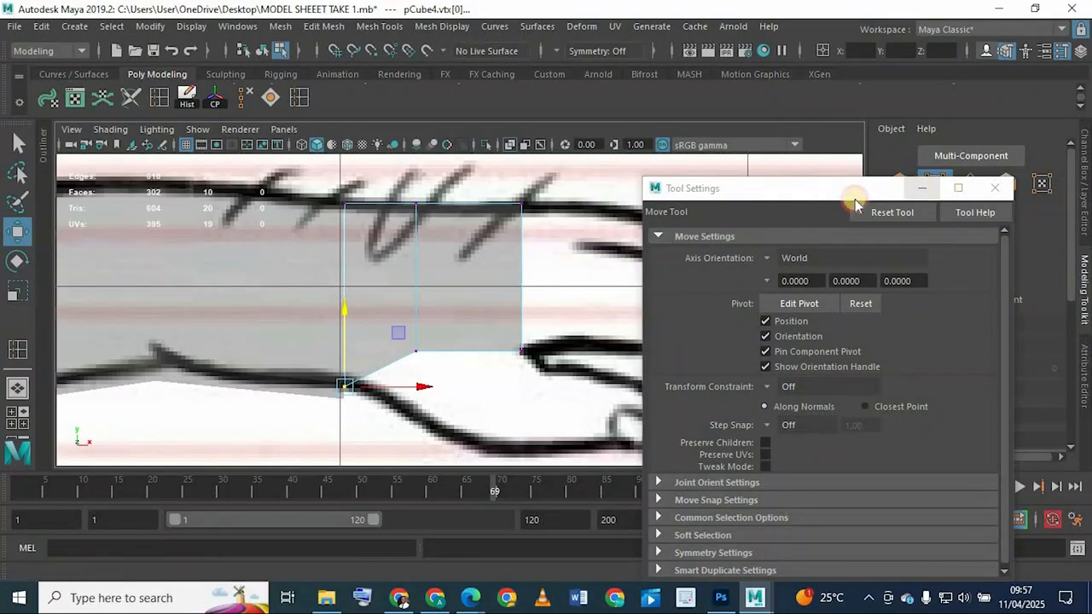
{"action": "left_click", "coordinate": [935, 192]}
{"action": "left_click", "coordinate": [922, 189]}
Step: Examine the reshaped palm block and its wrist corner in the perspective, side and front views
{"action": "key", "text": "space"}
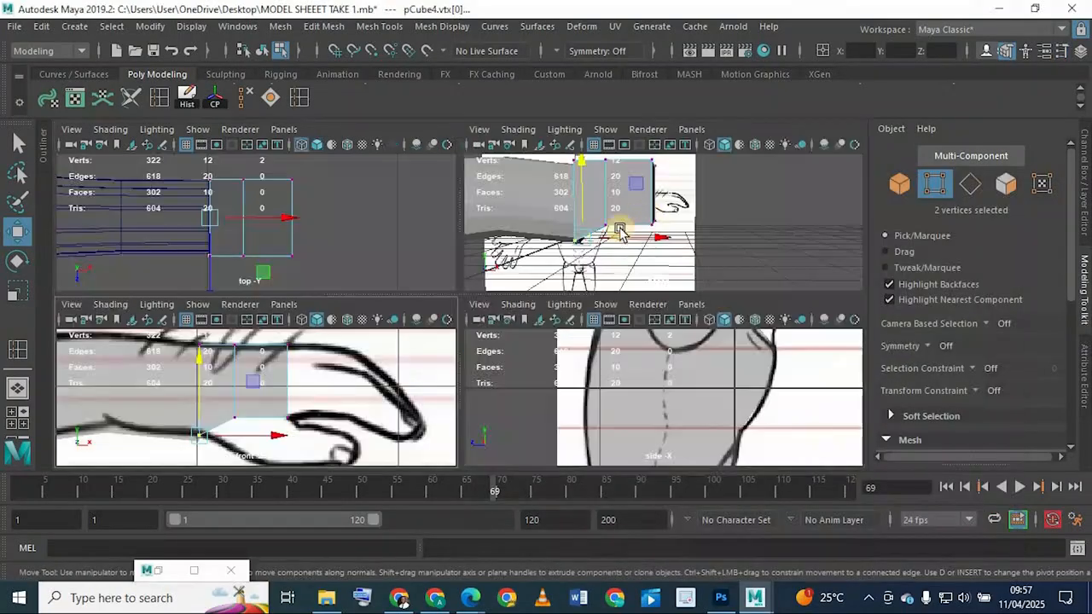
{"action": "key", "text": "space"}
{"action": "left_click_drag", "start_coordinate": [478, 287], "coordinate": [308, 416], "text": "alt"}
{"action": "key", "text": "space"}
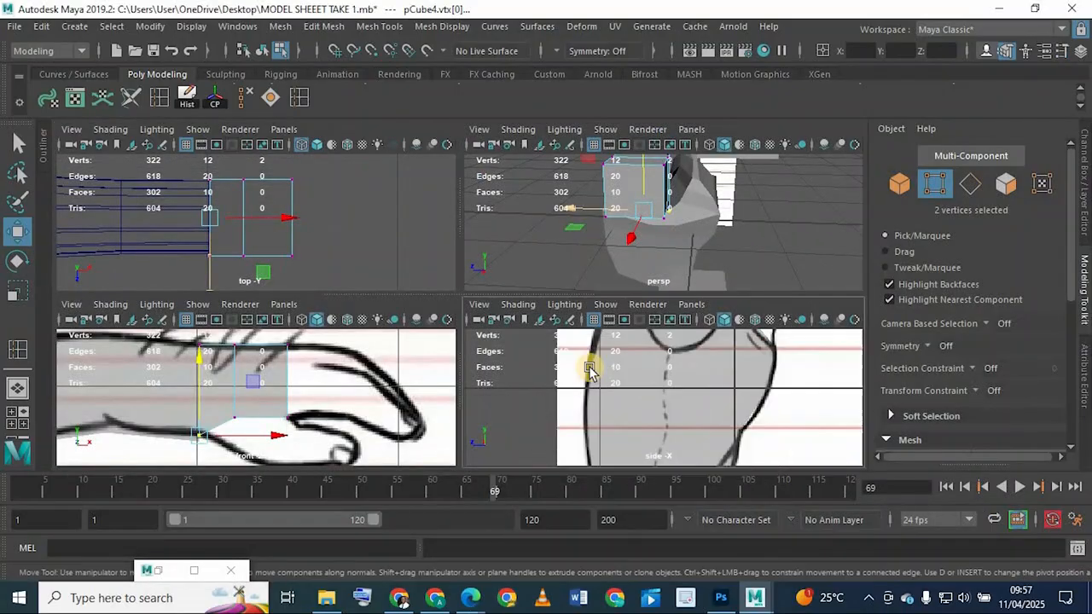
{"action": "key", "text": "space"}
{"action": "scroll", "coordinate": [505, 229], "scroll_direction": "up", "scroll_amount": 2}
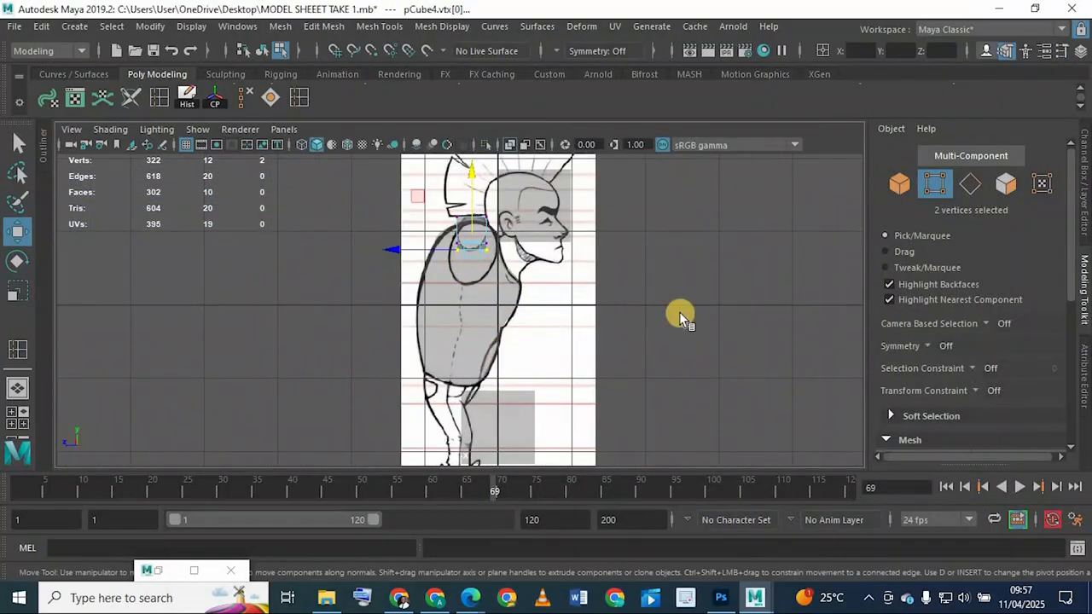
{"action": "key", "text": "space"}
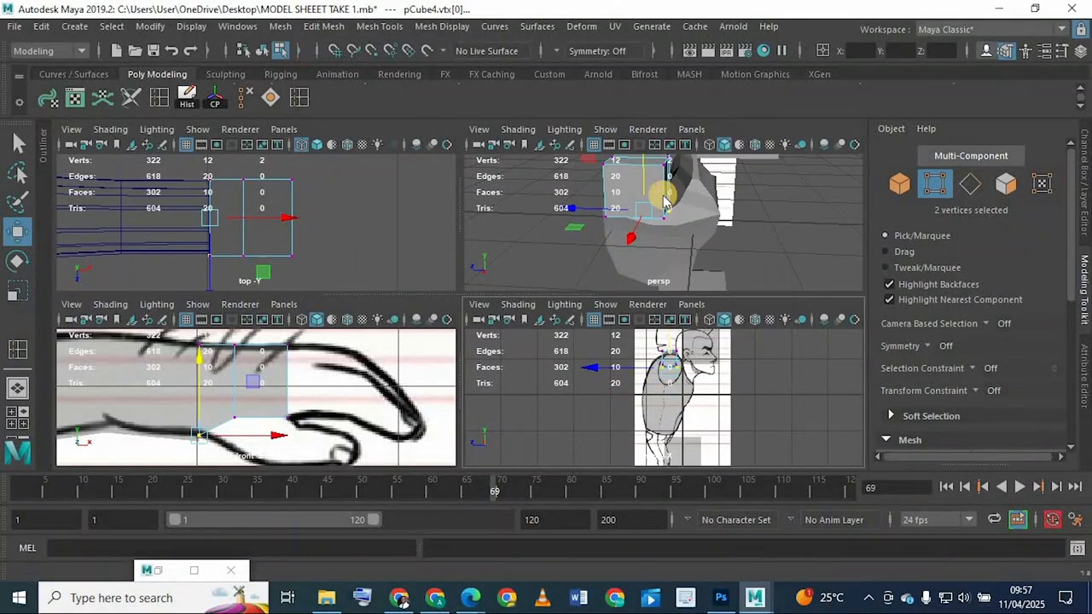
{"action": "key", "text": "space"}
{"action": "left_click_drag", "start_coordinate": [609, 244], "coordinate": [563, 263], "text": "alt"}
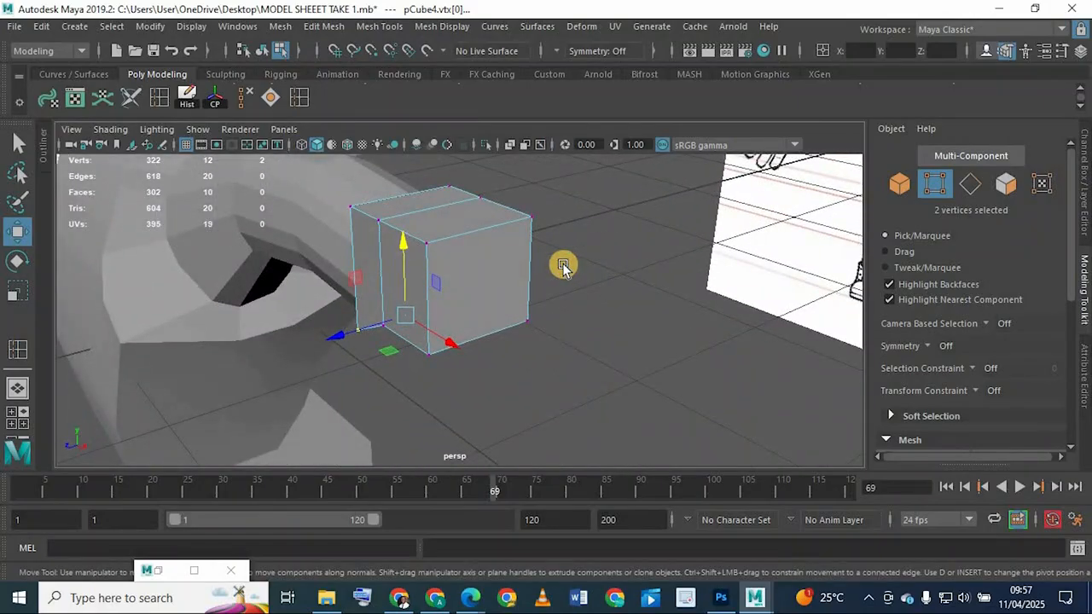
{"action": "key", "text": "space"}
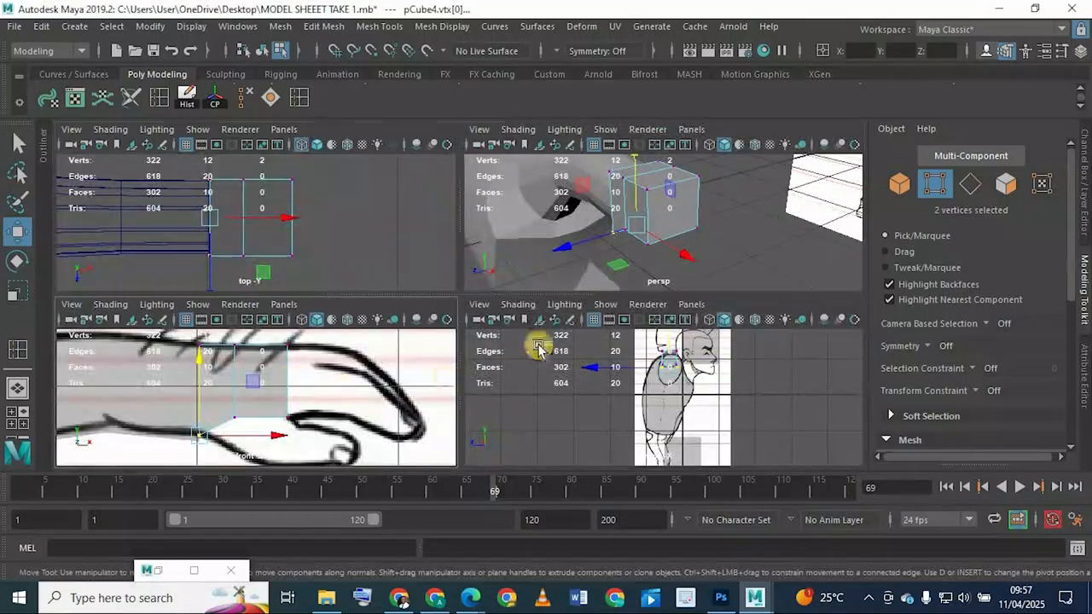
{"action": "key", "text": "space"}
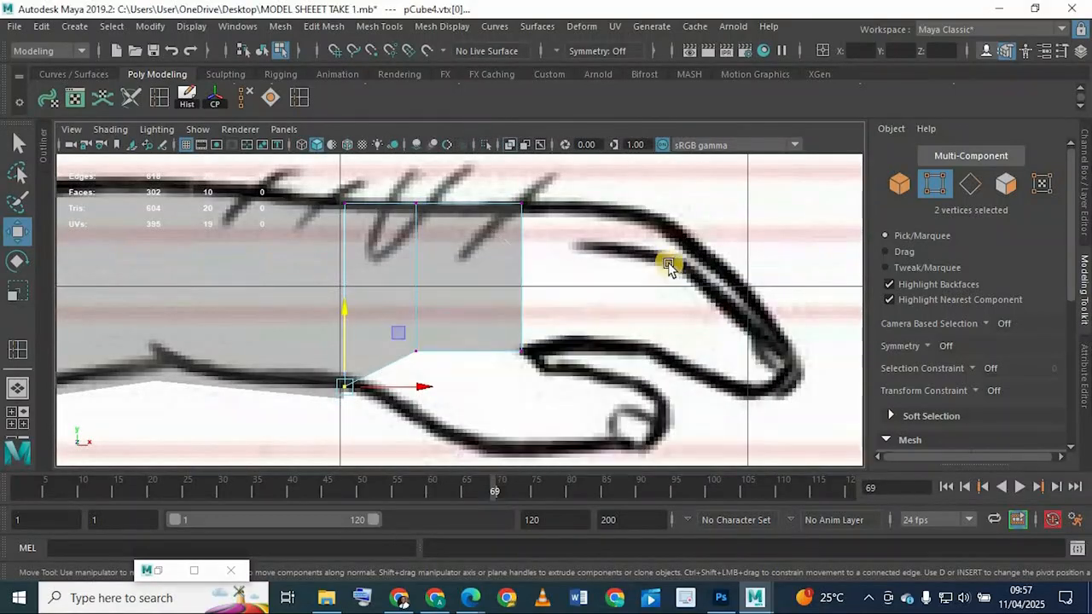
Step: Insert three evenly spaced edge loops along the palm block from wrist to finger end and minimize the tool settings window
{"action": "key", "text": "space"}
{"action": "key", "text": "space"}
{"action": "mouse_move", "coordinate": [481, 268]}
{"action": "left_mouse_down", "text": "alt"}
{"action": "mouse_move", "coordinate": [307, 308]}
{"action": "mouse_move", "coordinate": [253, 302]}
{"action": "mouse_move", "coordinate": [390, 305]}
{"action": "mouse_move", "coordinate": [446, 333]}
{"action": "mouse_move", "coordinate": [532, 329]}
{"action": "mouse_move", "coordinate": [505, 324]}
{"action": "mouse_move", "coordinate": [461, 361]}
{"action": "mouse_move", "coordinate": [373, 224]}
{"action": "mouse_move", "coordinate": [429, 288]}
{"action": "mouse_move", "coordinate": [414, 313]}
{"action": "mouse_move", "coordinate": [385, 273]}
{"action": "mouse_move", "coordinate": [511, 391]}
{"action": "mouse_move", "coordinate": [366, 292]}
{"action": "mouse_move", "coordinate": [373, 248]}
{"action": "left_mouse_up", "text": "alt"}
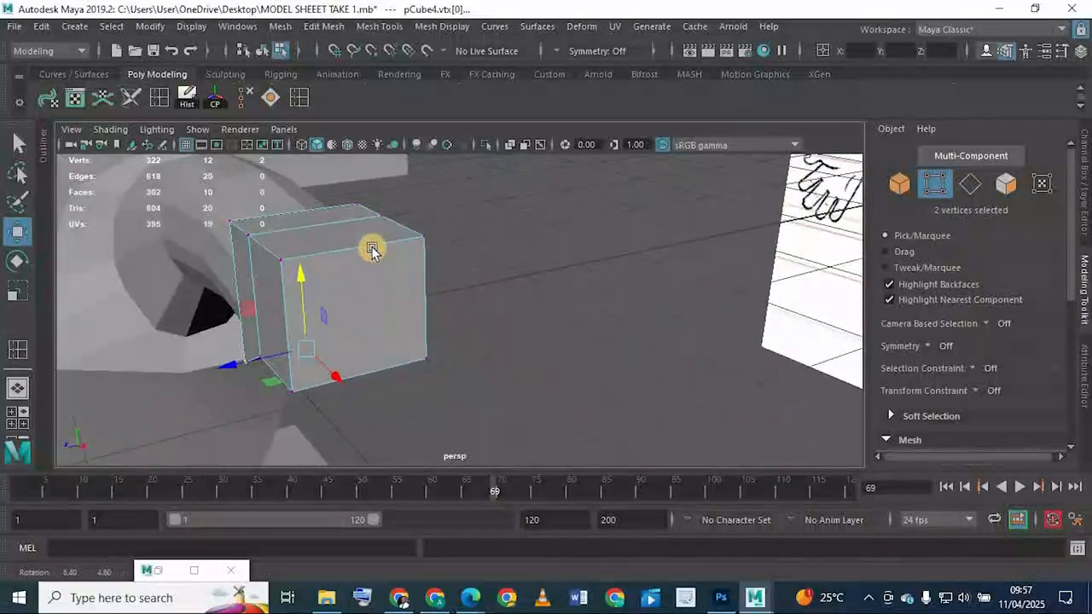
{"action": "left_click", "coordinate": [294, 96]}
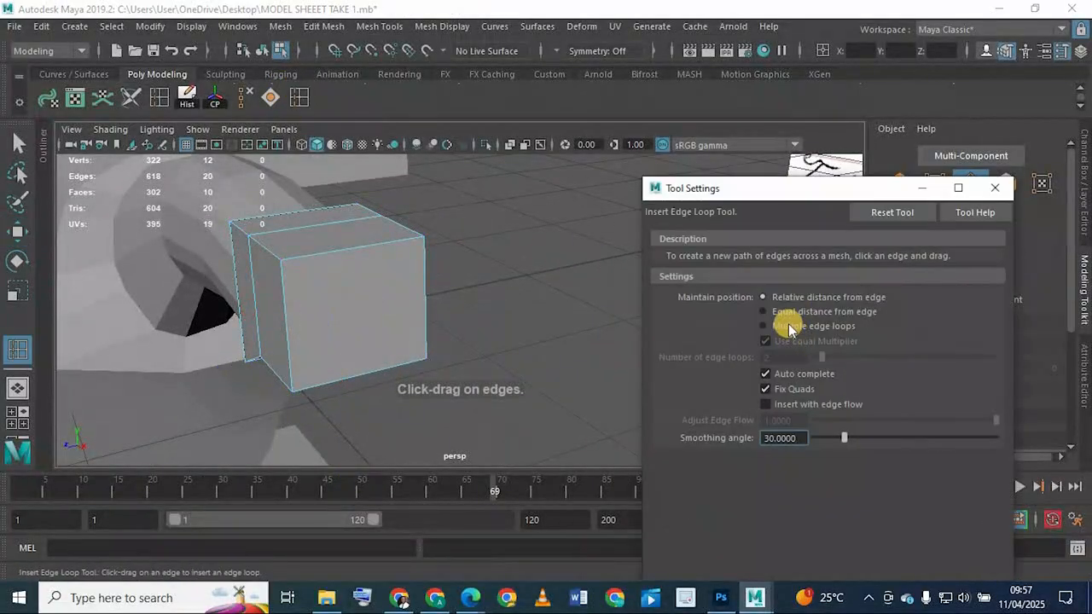
{"action": "left_click", "coordinate": [779, 327]}
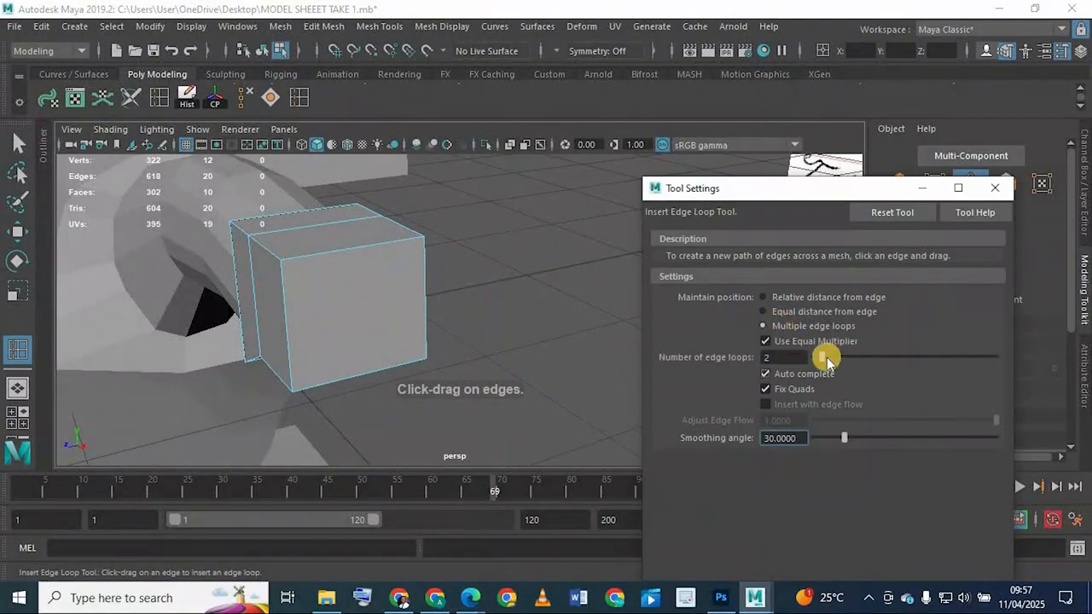
{"action": "left_click", "coordinate": [826, 357]}
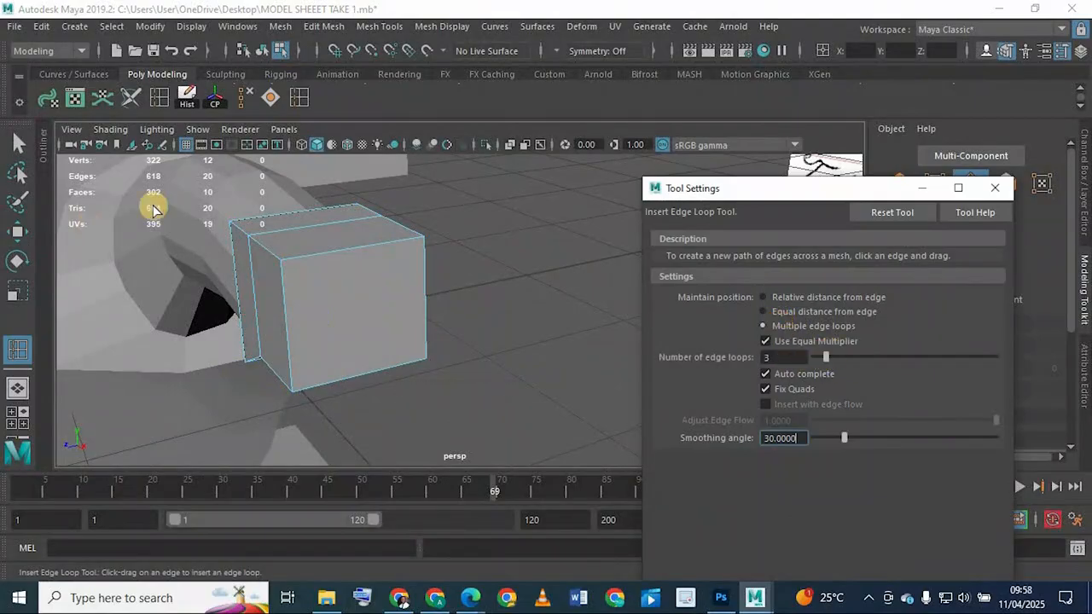
{"action": "left_click", "coordinate": [349, 249]}
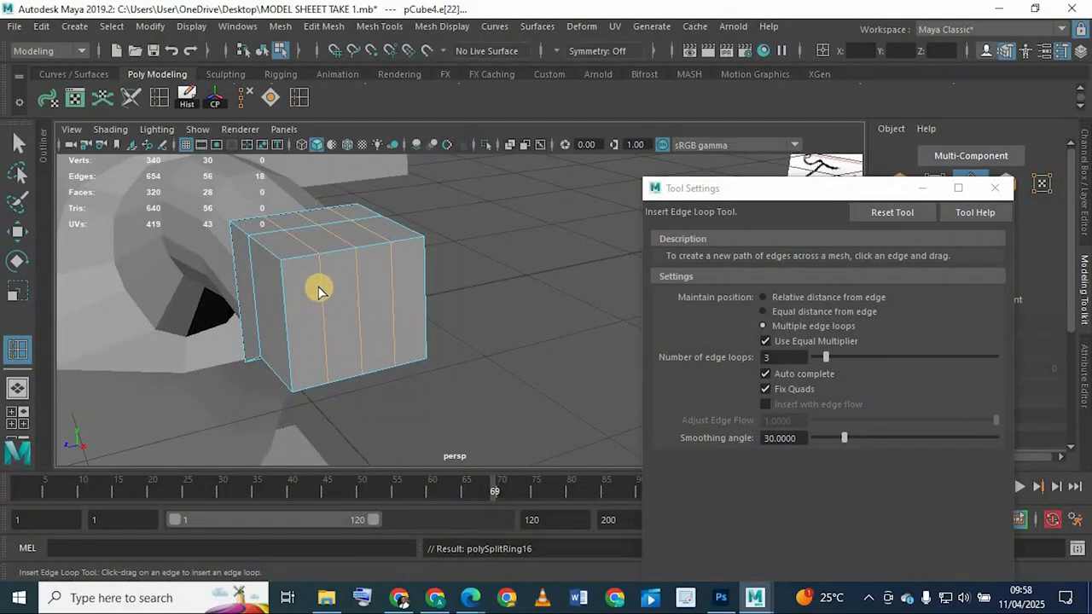
{"action": "mouse_move", "coordinate": [305, 301]}
{"action": "left_mouse_down", "text": "alt"}
{"action": "mouse_move", "coordinate": [298, 282]}
{"action": "mouse_move", "coordinate": [275, 303]}
{"action": "mouse_move", "coordinate": [312, 278]}
{"action": "mouse_move", "coordinate": [313, 296]}
{"action": "left_mouse_up", "text": "alt"}
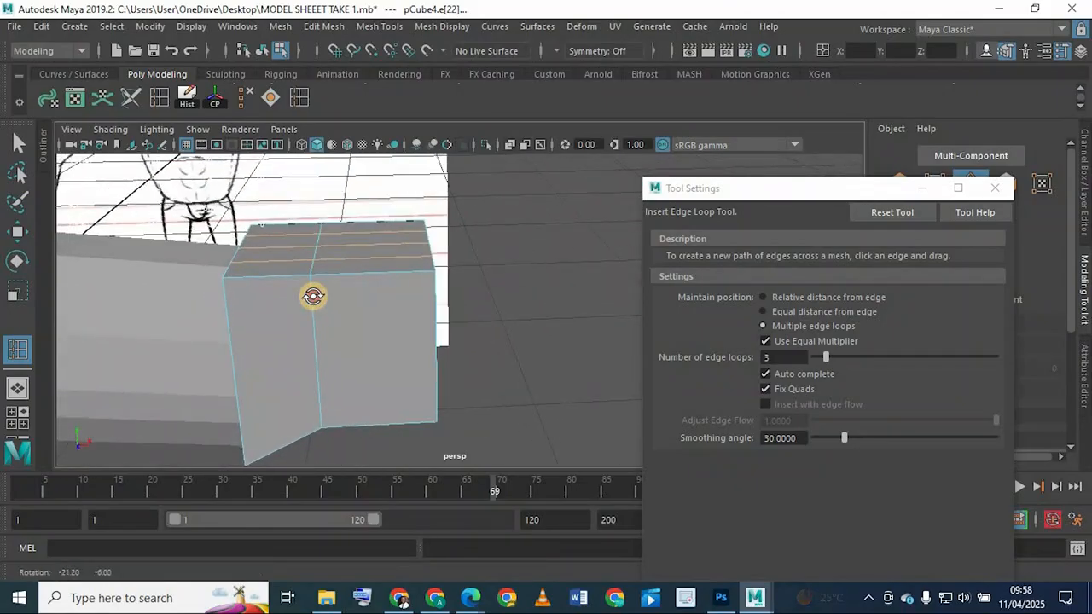
{"action": "left_click", "coordinate": [921, 189]}
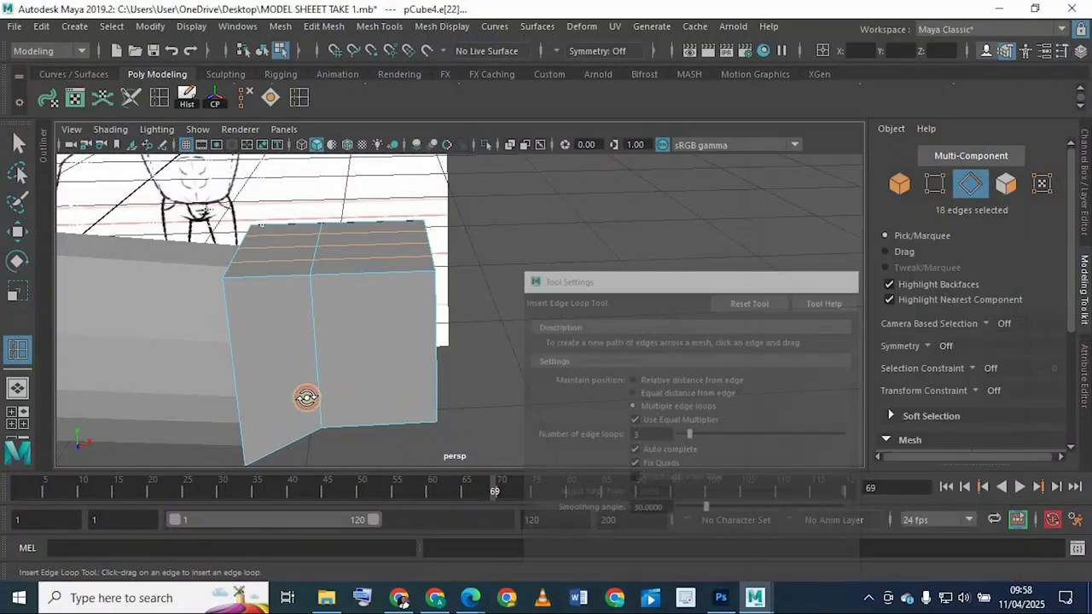
Step: Examine the face strips at the palm's finger end in perspective and compare the palm's length with the hand drawing in front view
{"action": "left_click_drag", "start_coordinate": [304, 395], "coordinate": [292, 363], "text": "alt"}
{"action": "key", "text": "a"}
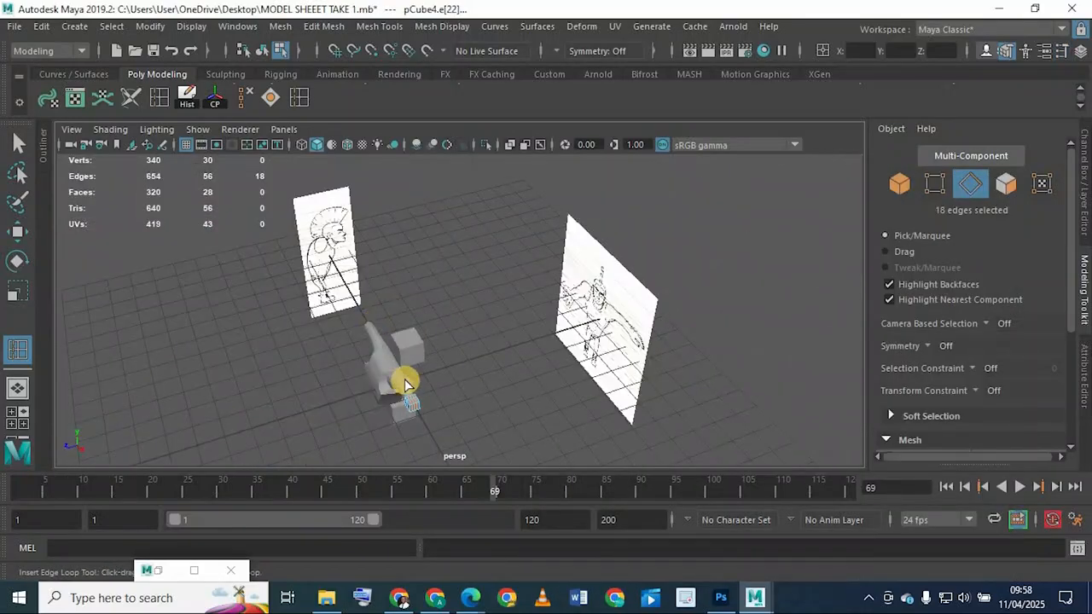
{"action": "scroll", "coordinate": [466, 186], "scroll_direction": "up", "scroll_amount": 5}
{"action": "scroll", "coordinate": [466, 185], "scroll_direction": "up", "scroll_amount": 4}
{"action": "middle_click_drag", "start_coordinate": [461, 244], "coordinate": [317, 353], "text": "alt"}
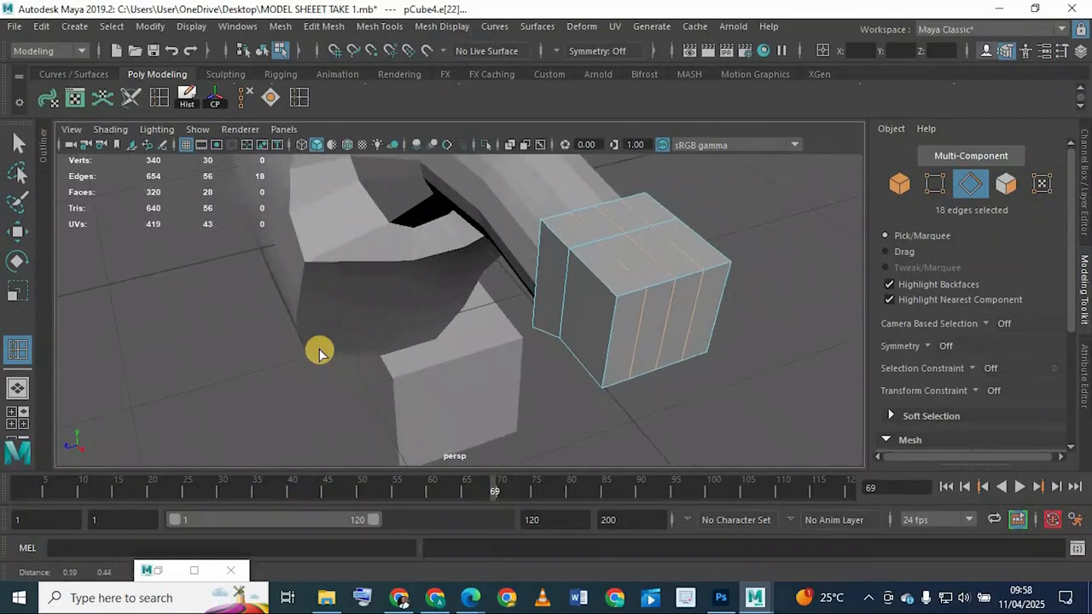
{"action": "key", "text": "q"}
{"action": "right_click_drag", "start_coordinate": [646, 255], "coordinate": [647, 178]}
{"action": "left_click", "coordinate": [583, 352]}
{"action": "left_click", "coordinate": [560, 371]}
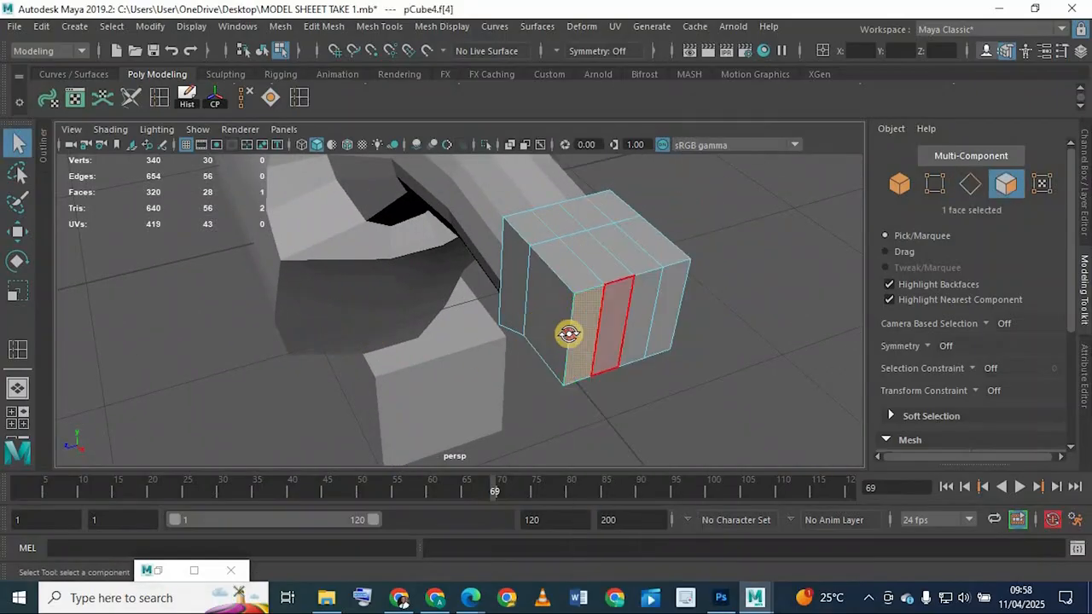
{"action": "left_click_drag", "start_coordinate": [510, 312], "coordinate": [529, 332], "text": "alt"}
{"action": "scroll", "coordinate": [561, 309], "scroll_direction": "up", "scroll_amount": 5}
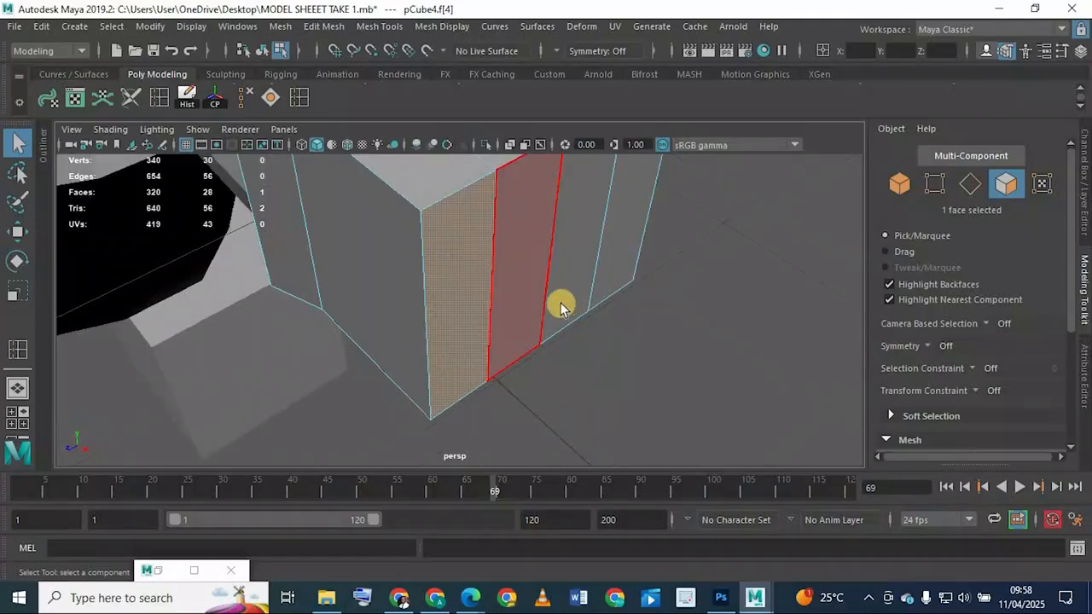
{"action": "mouse_move", "coordinate": [524, 260]}
{"action": "left_mouse_down", "text": "alt"}
{"action": "mouse_move", "coordinate": [539, 317]}
{"action": "mouse_move", "coordinate": [238, 328]}
{"action": "left_mouse_up", "text": "alt"}
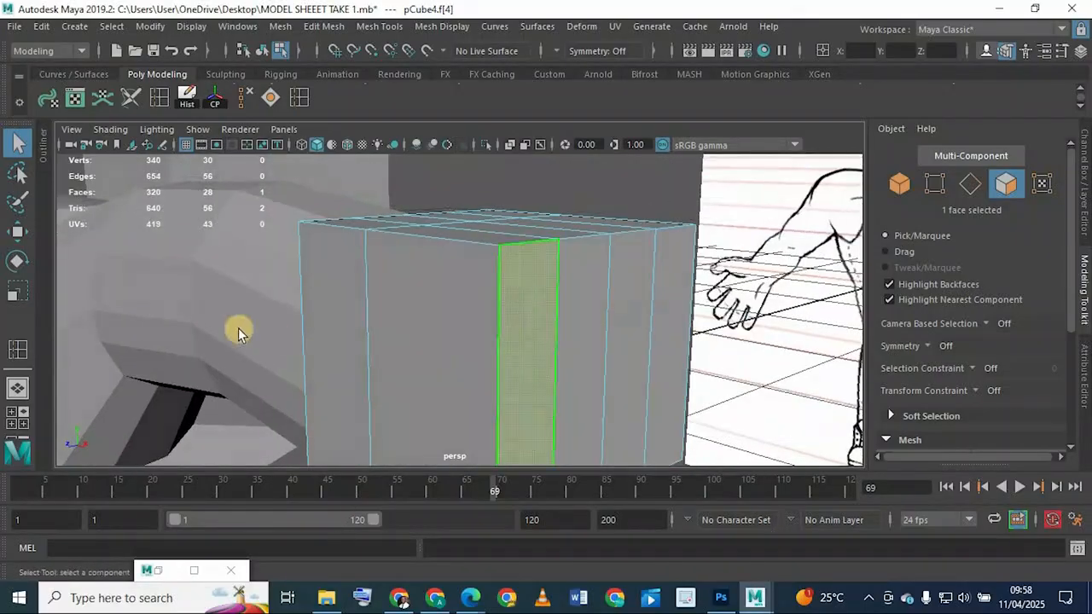
{"action": "key", "text": "space"}
{"action": "key", "text": "space"}
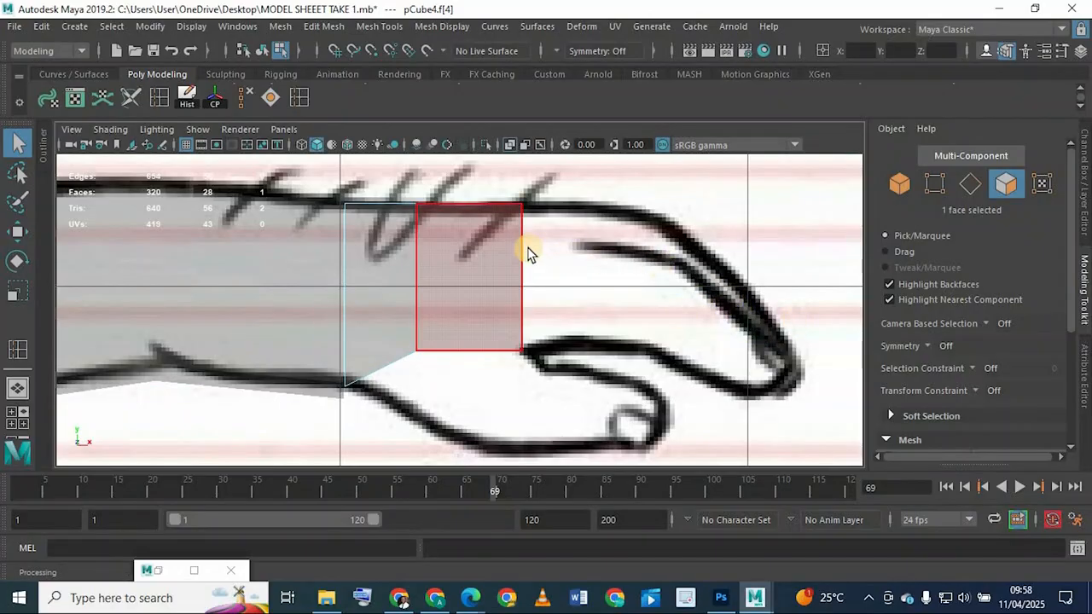
Step: Move the vertices of the palm's crosswise loop and finger end together along X toward the drawn fingers
{"action": "middle_click_drag", "start_coordinate": [634, 257], "coordinate": [569, 280], "text": "alt"}
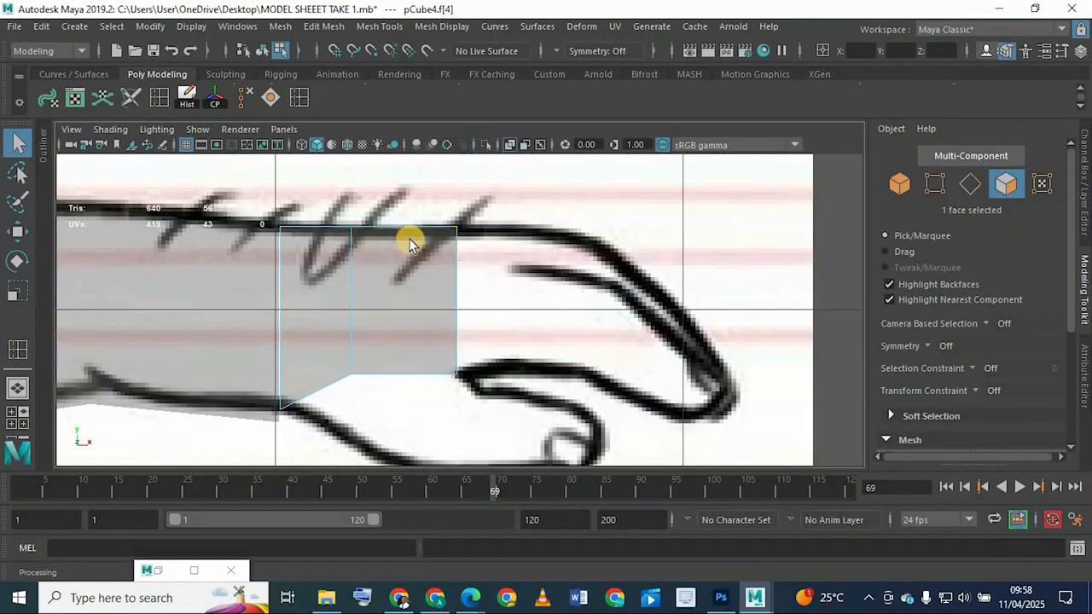
{"action": "right_click_drag", "start_coordinate": [409, 139], "coordinate": [307, 137]}
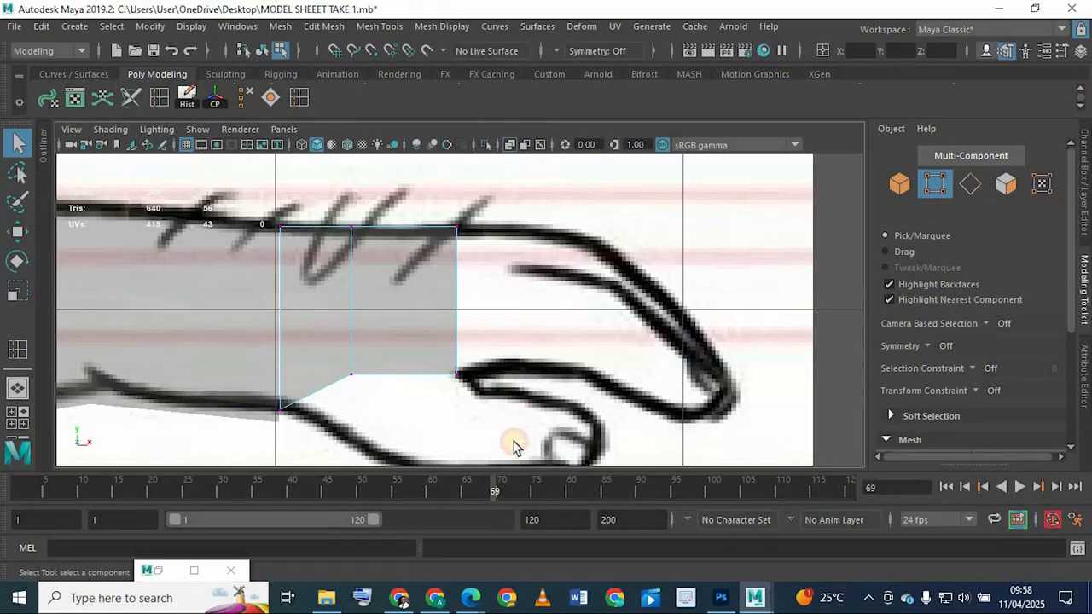
{"action": "left_click_drag", "start_coordinate": [312, 171], "coordinate": [502, 451]}
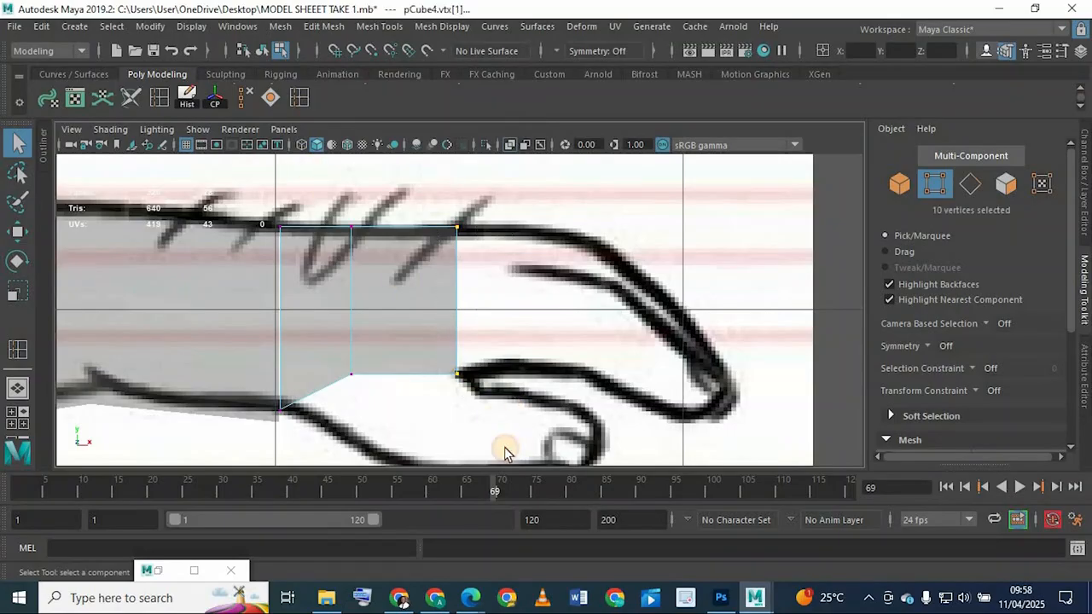
{"action": "left_click", "coordinate": [24, 232]}
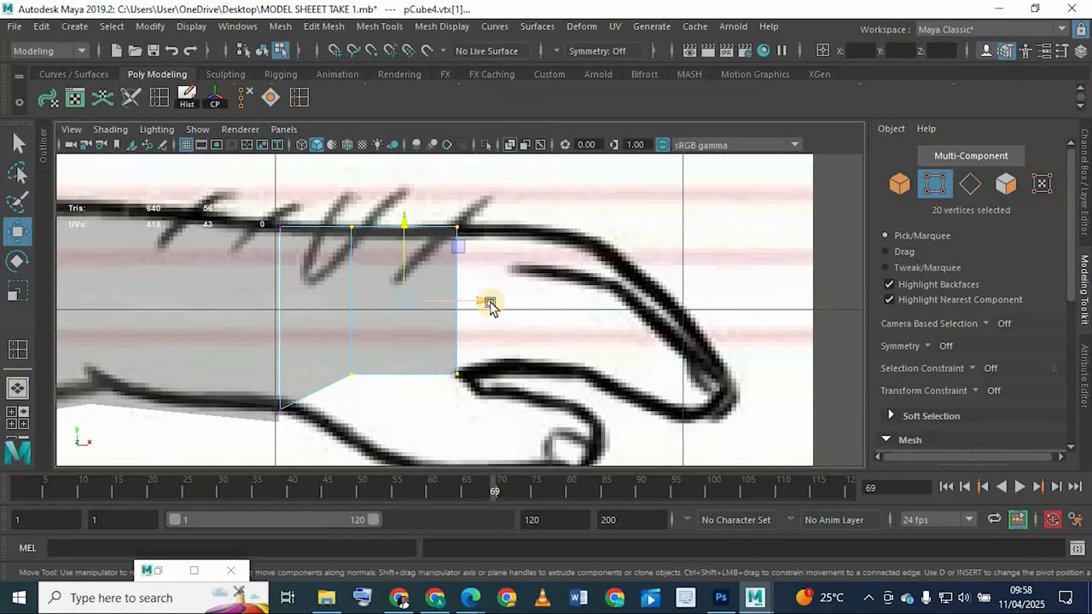
{"action": "left_click_drag", "start_coordinate": [509, 299], "coordinate": [588, 290]}
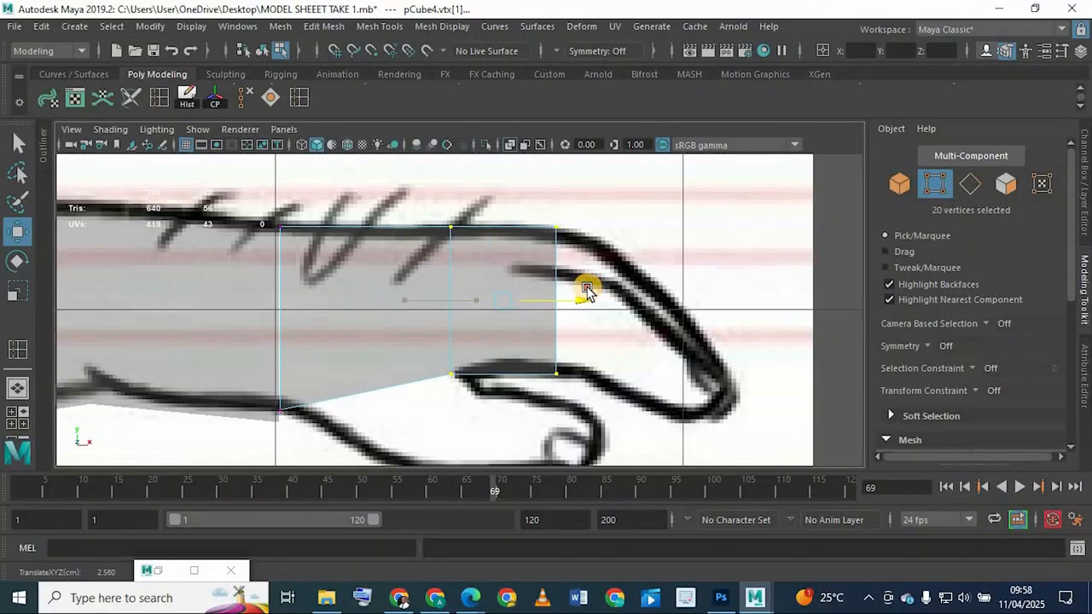
Step: Pull the finger-end vertices back toward the wrist, and nudge the crosswise loop to the base of the drawn finger gap
{"action": "left_click_drag", "start_coordinate": [525, 193], "coordinate": [609, 439]}
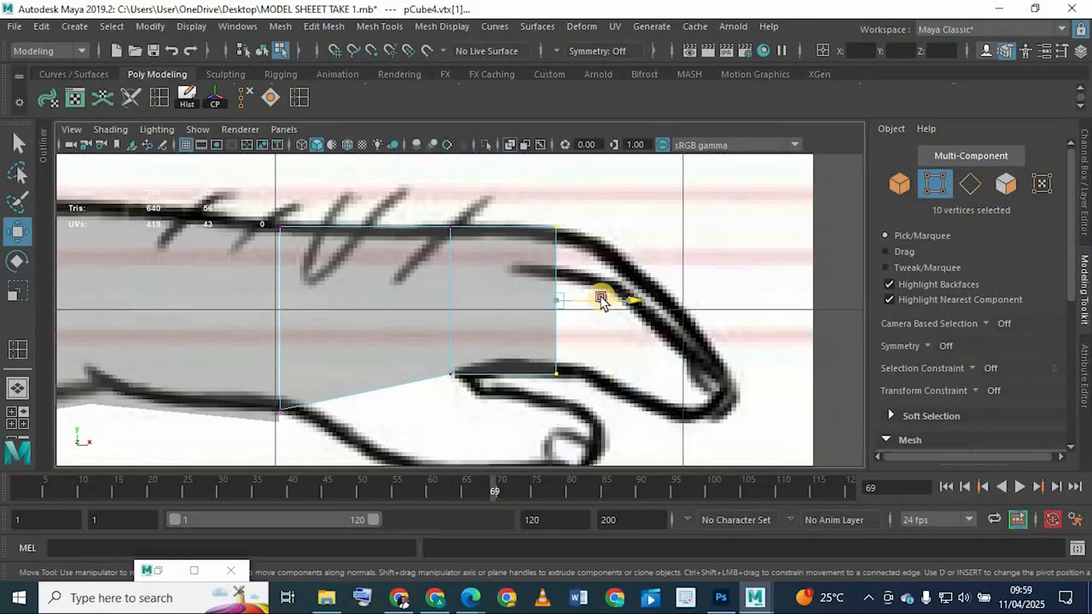
{"action": "left_click_drag", "start_coordinate": [601, 299], "coordinate": [589, 294]}
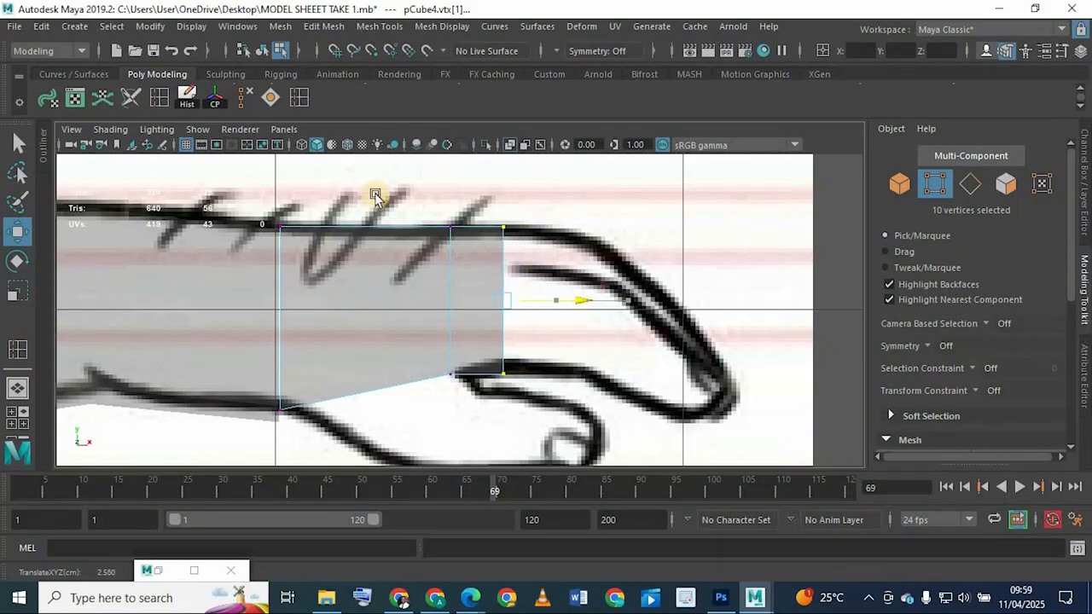
{"action": "left_click_drag", "start_coordinate": [449, 405], "coordinate": [465, 418]}
{"action": "left_click_drag", "start_coordinate": [524, 310], "coordinate": [530, 408]}
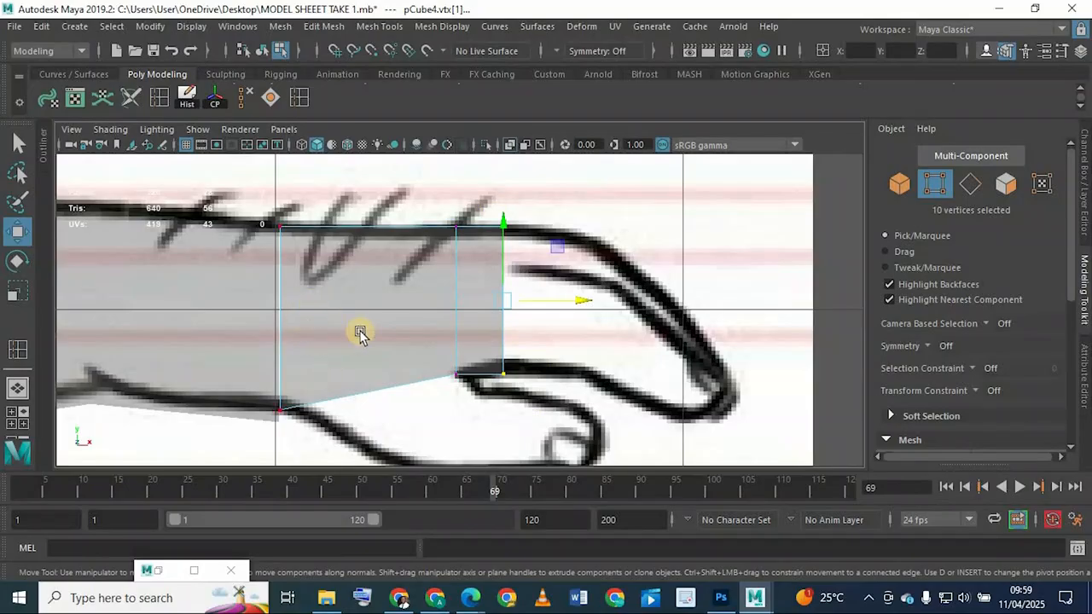
Step: Insert a single horizontal edge loop around the palm near its upper edge, using relative distance from edge
{"action": "left_click", "coordinate": [17, 349]}
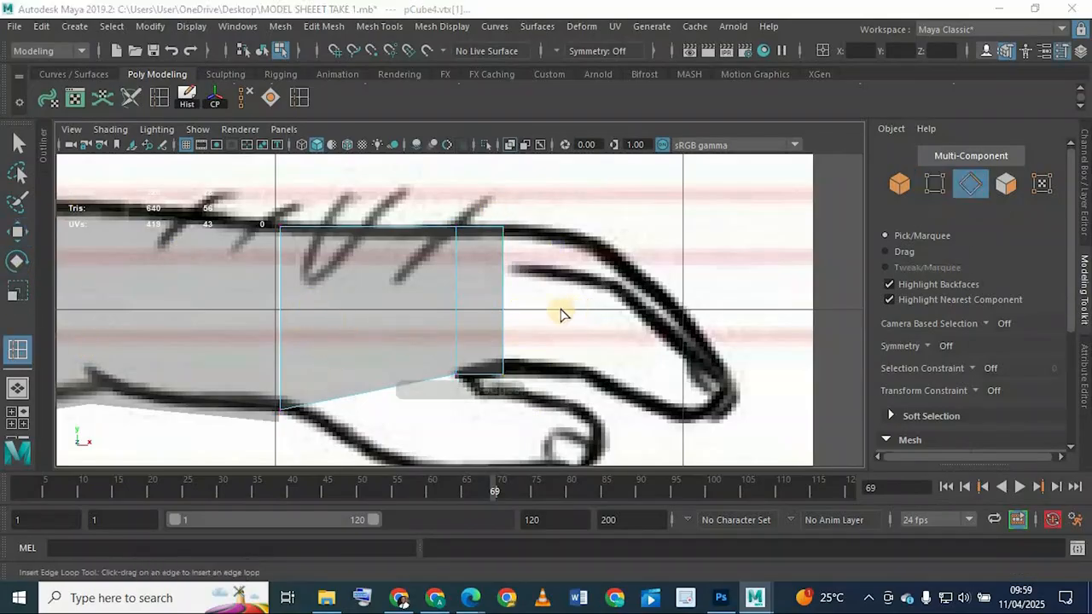
{"action": "left_click", "coordinate": [505, 313]}
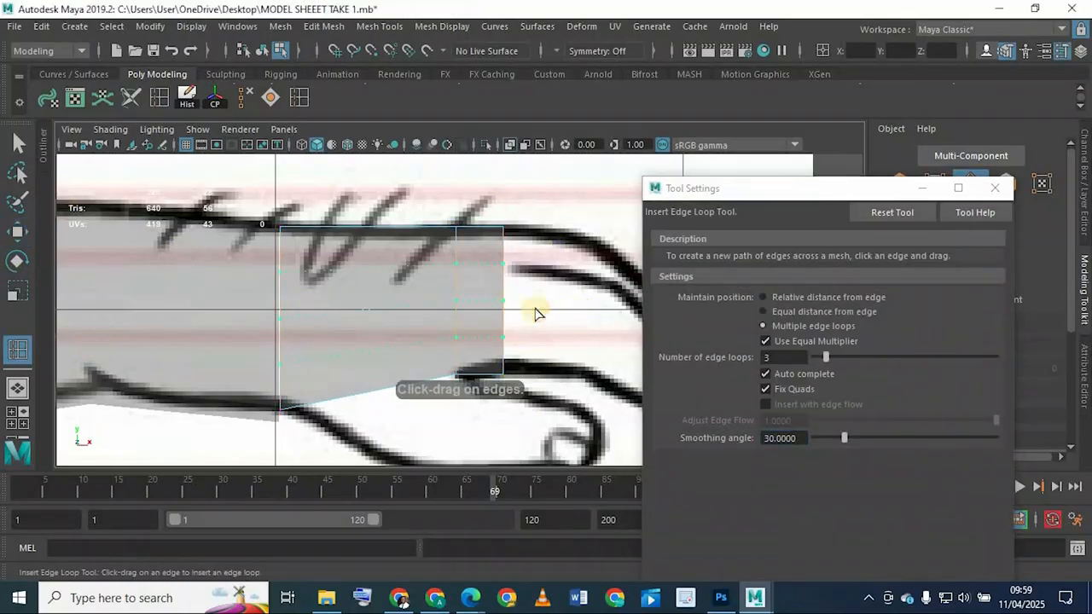
{"action": "key", "text": "ctrl+z"}
{"action": "left_click", "coordinate": [762, 298]}
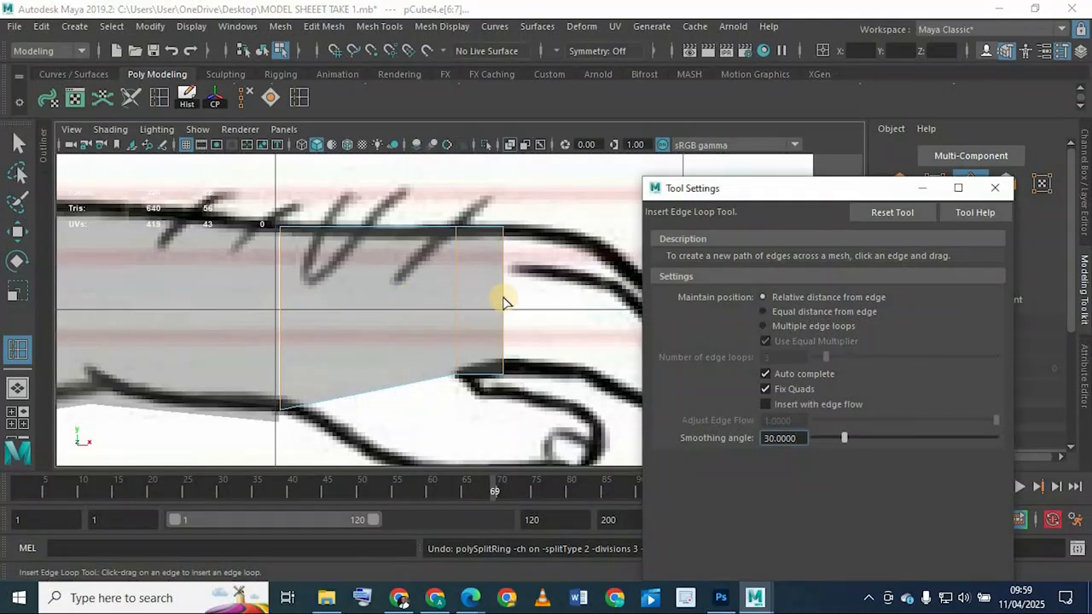
{"action": "left_click", "coordinate": [503, 313]}
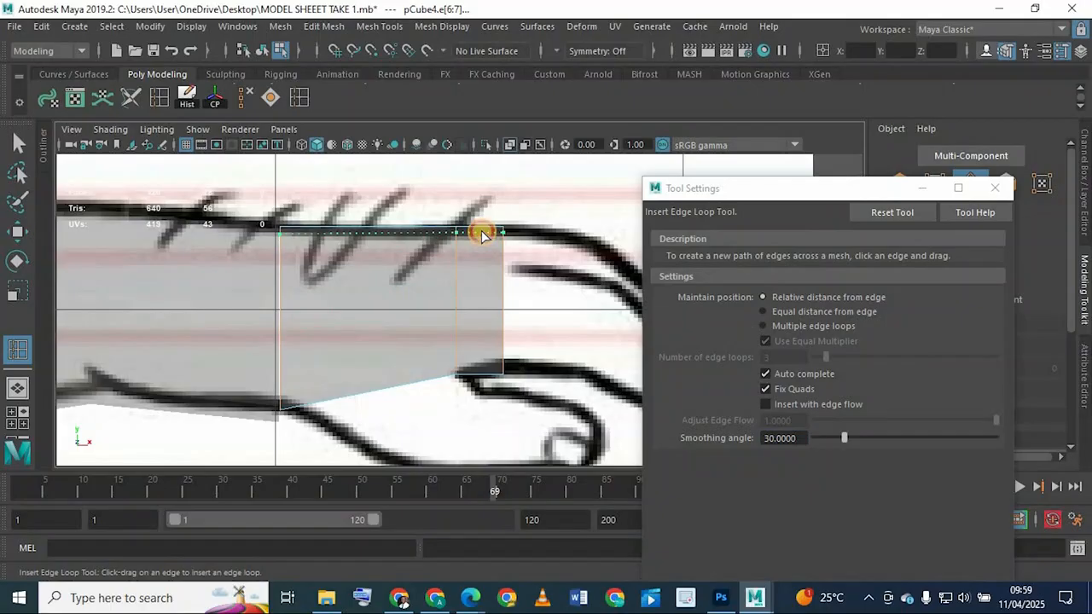
{"action": "left_click_drag", "start_coordinate": [482, 235], "coordinate": [482, 234]}
Step: Lower the new horizontal edge loop to the palm's mid-height and minimize the tool settings window
{"action": "left_click", "coordinate": [17, 230]}
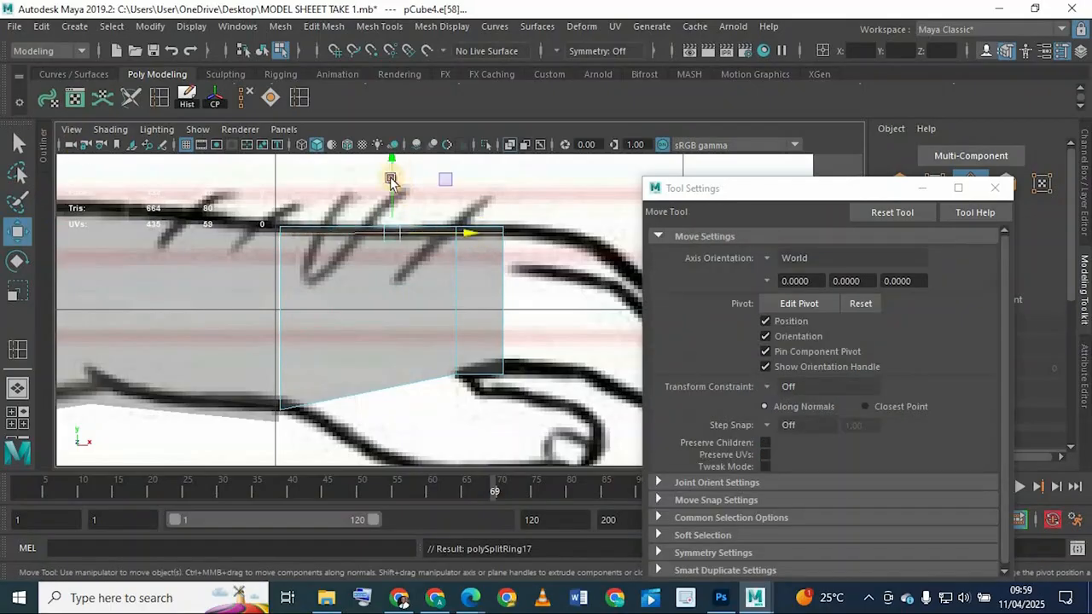
{"action": "left_click_drag", "start_coordinate": [391, 180], "coordinate": [385, 229]}
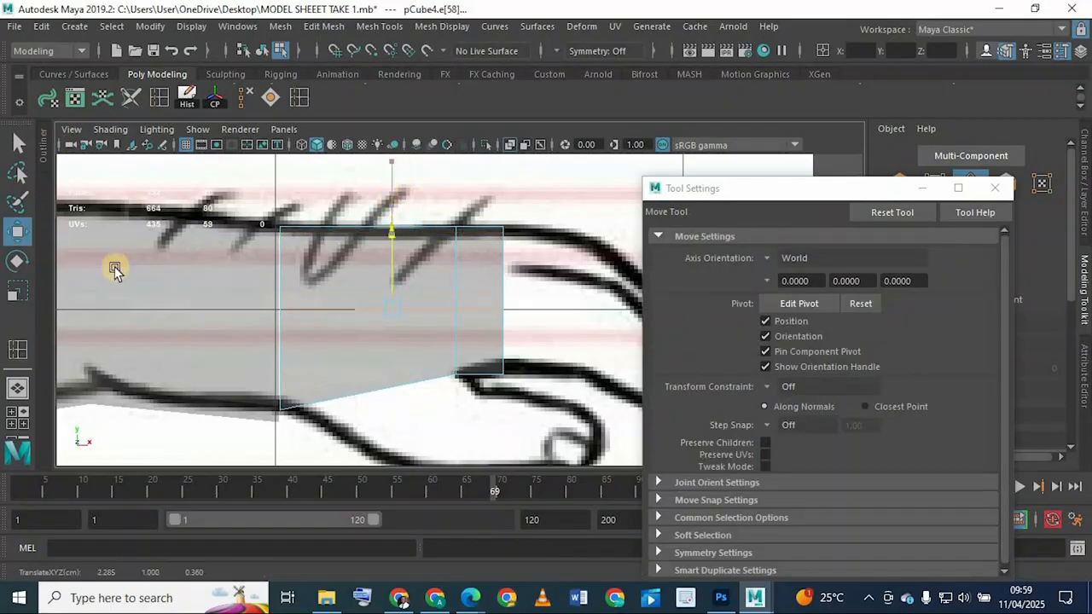
{"action": "left_click", "coordinate": [922, 188]}
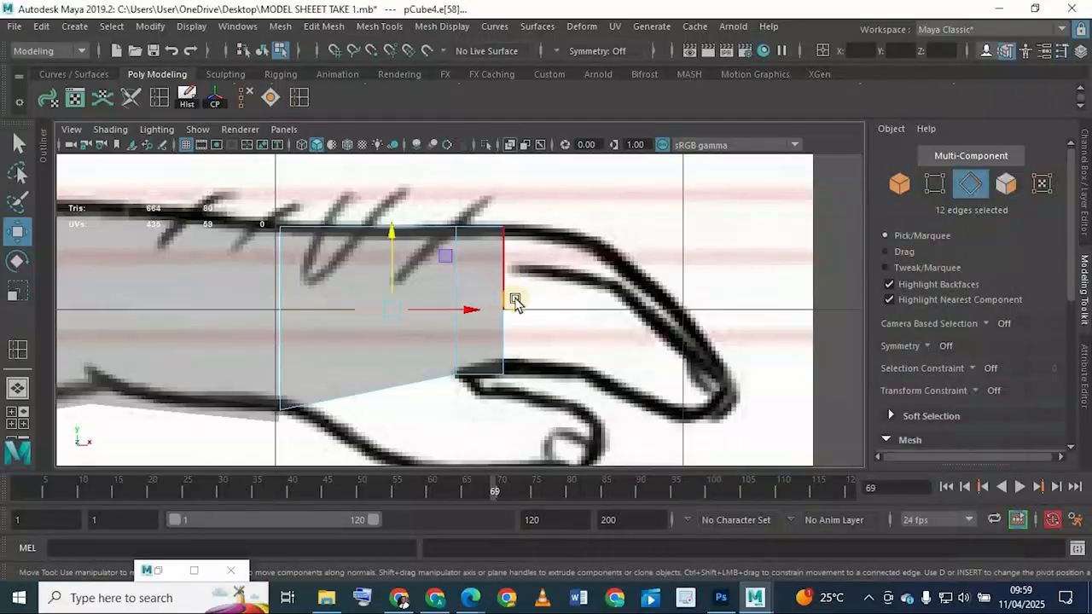
Step: Extrude the two stacked faces at the outer corner of the palm's finger end and pull them out along X as a long finger
{"action": "key", "text": "space"}
{"action": "key", "text": "space"}
{"action": "left_click_drag", "start_coordinate": [480, 298], "coordinate": [534, 259], "text": "alt"}
{"action": "right_click_drag", "start_coordinate": [522, 193], "coordinate": [437, 292]}
{"action": "left_click", "coordinate": [434, 288]}
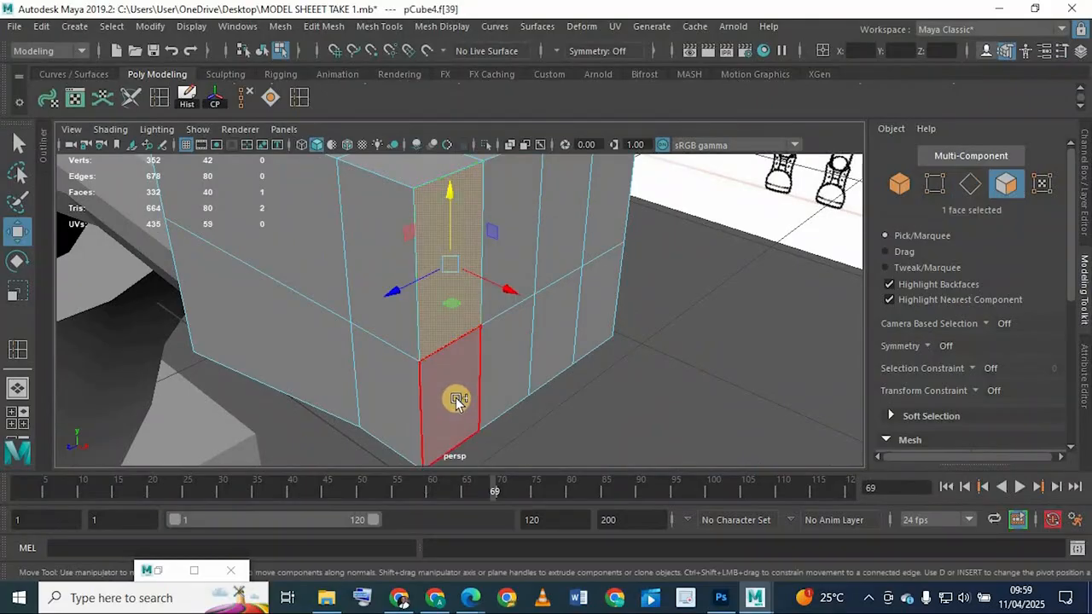
{"action": "left_click", "coordinate": [475, 348], "text": "shift"}
{"action": "left_click_drag", "start_coordinate": [361, 342], "coordinate": [22, 285], "text": "alt"}
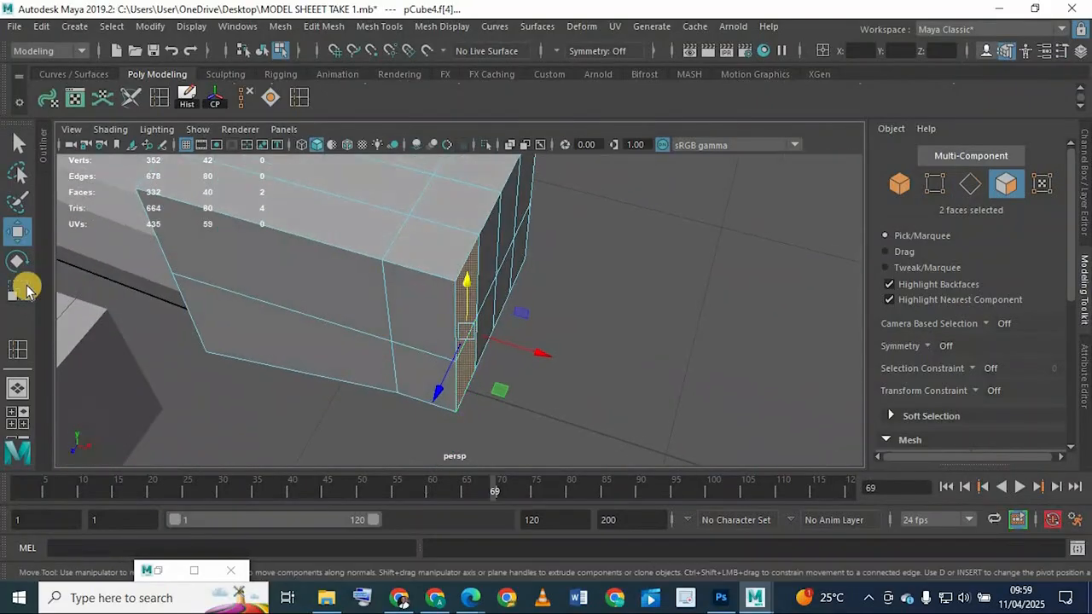
{"action": "left_click", "coordinate": [157, 75]}
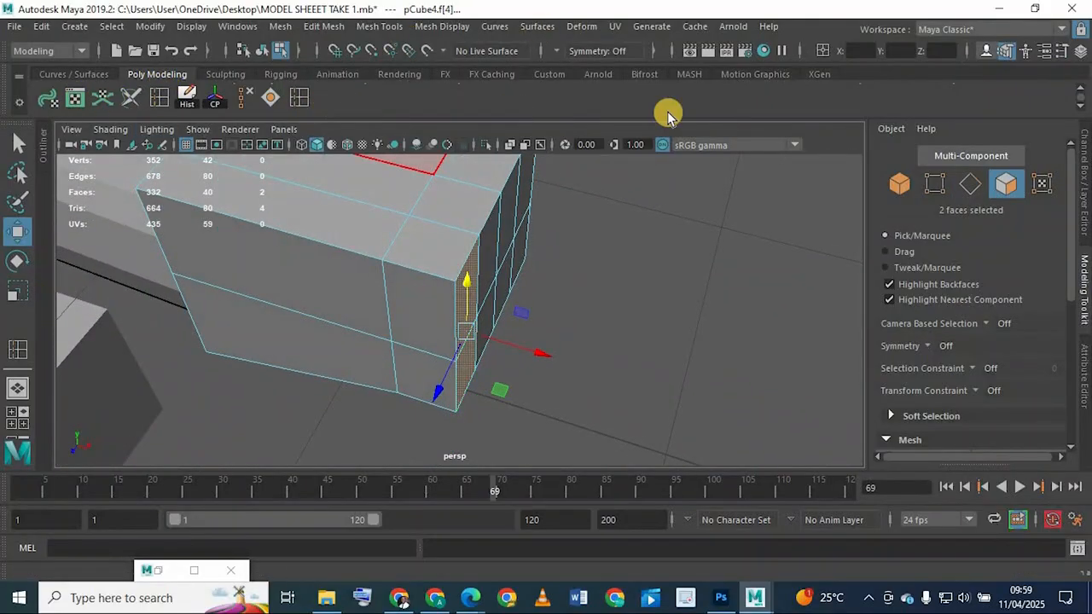
{"action": "left_click", "coordinate": [626, 95]}
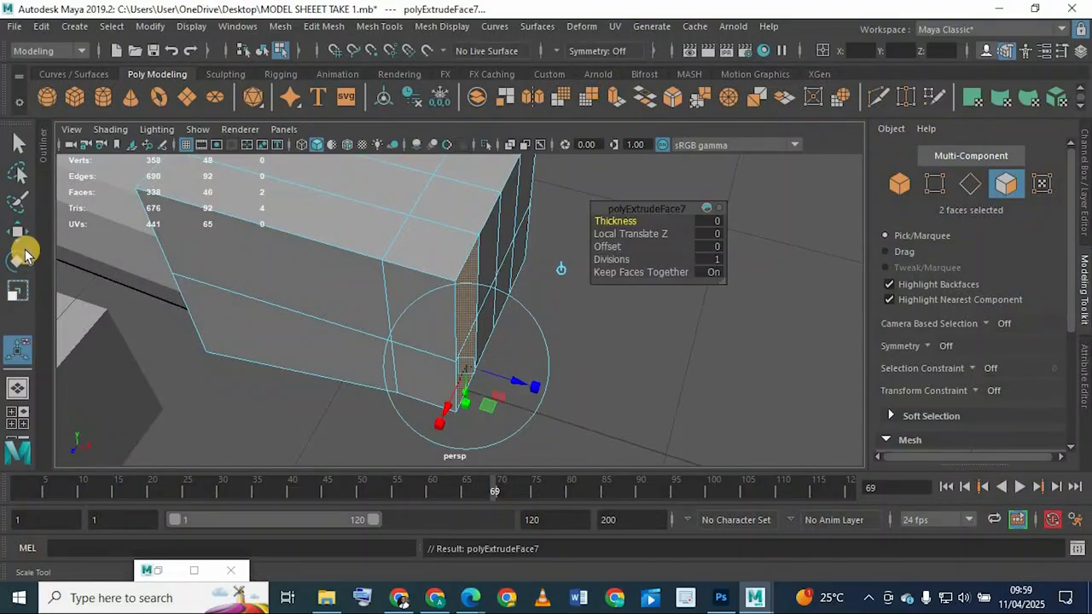
{"action": "left_click", "coordinate": [19, 232]}
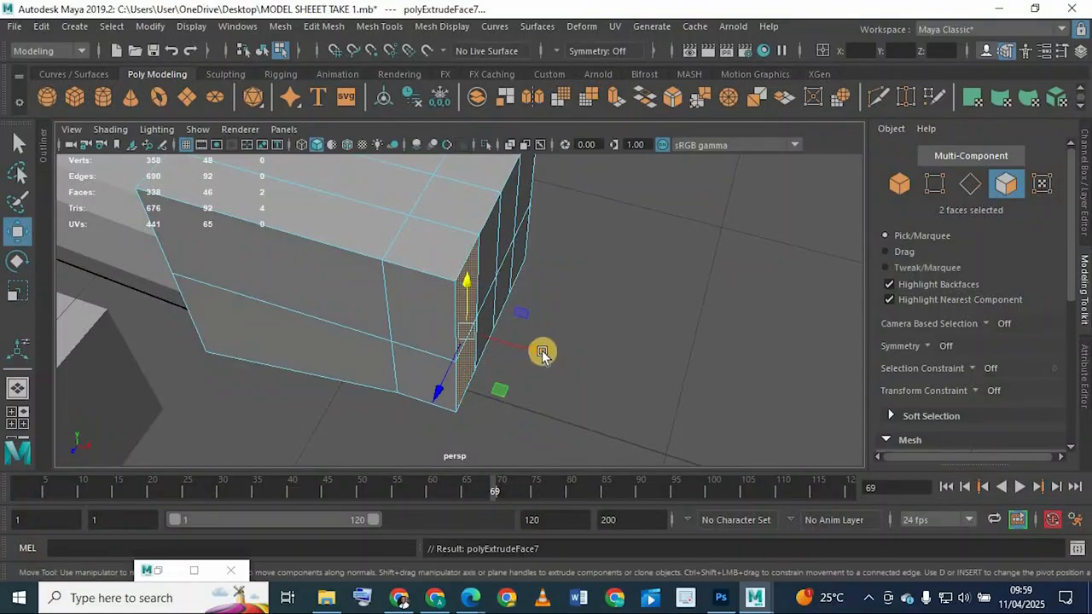
Step: Extrude the two stacked end faces beside the first finger and pull them out along X as a longer second finger, checking it against the drawing
{"action": "left_click_drag", "start_coordinate": [674, 401], "coordinate": [456, 287], "text": "alt"}
{"action": "left_click", "coordinate": [453, 269]}
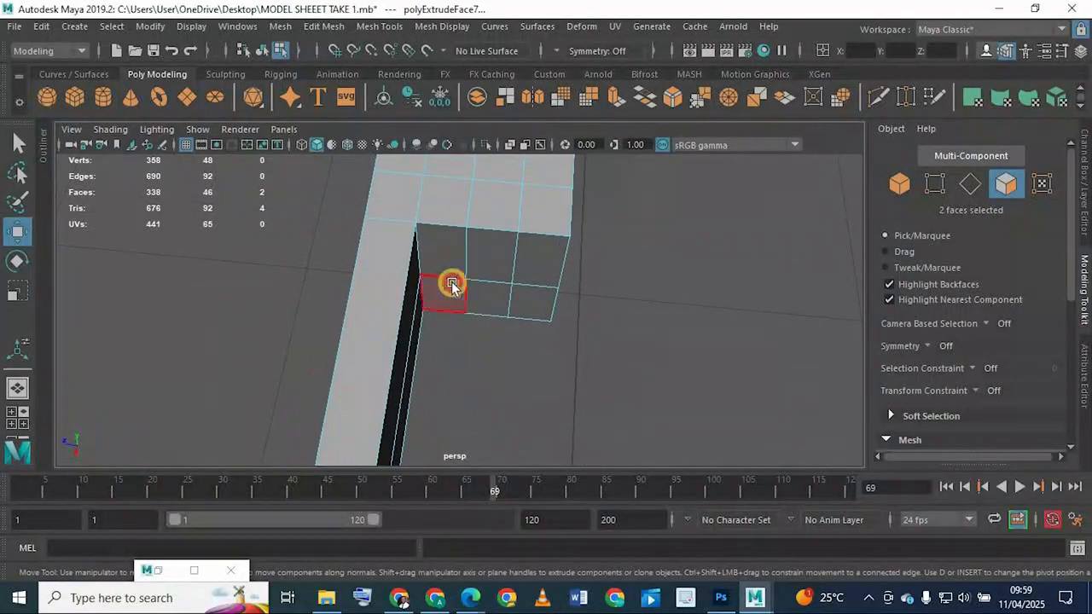
{"action": "left_click", "coordinate": [378, 324]}
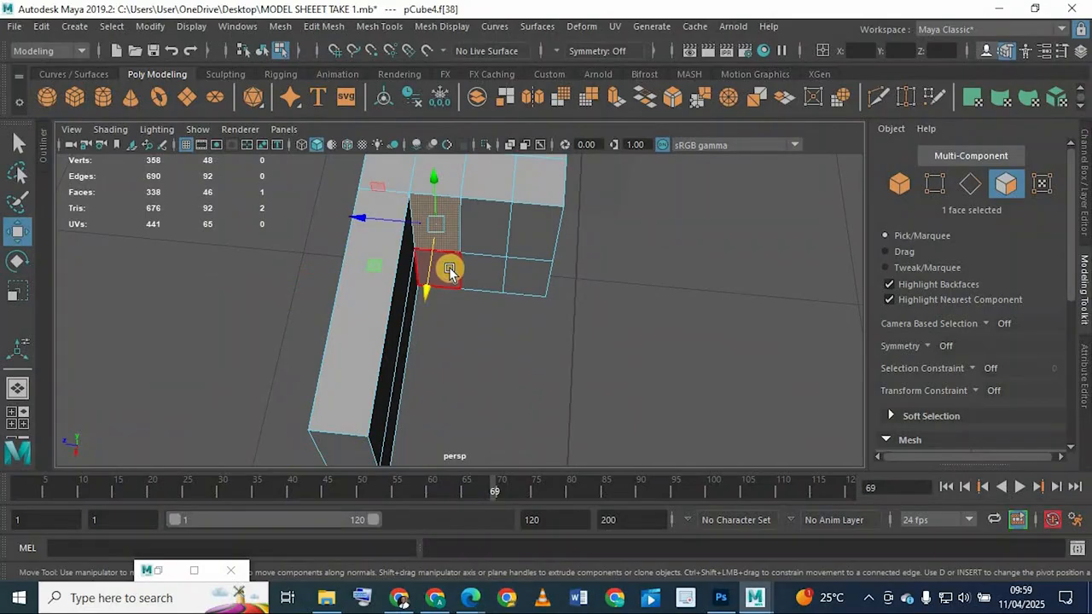
{"action": "left_click", "coordinate": [438, 260]}
{"action": "key", "text": "ctrl+e"}
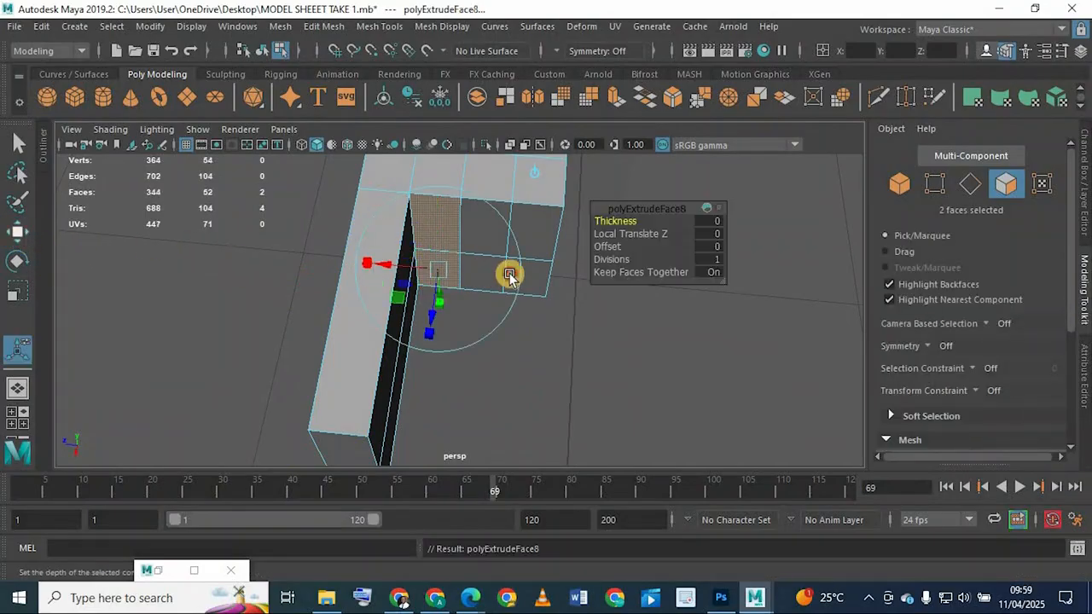
{"action": "key", "text": "w"}
{"action": "left_click_drag", "start_coordinate": [510, 275], "coordinate": [430, 253], "text": "alt"}
{"action": "middle_click_drag", "start_coordinate": [451, 336], "coordinate": [343, 222], "text": "alt"}
{"action": "left_click_drag", "start_coordinate": [481, 399], "coordinate": [523, 447]}
{"action": "left_click_drag", "start_coordinate": [362, 352], "coordinate": [488, 414], "text": "alt"}
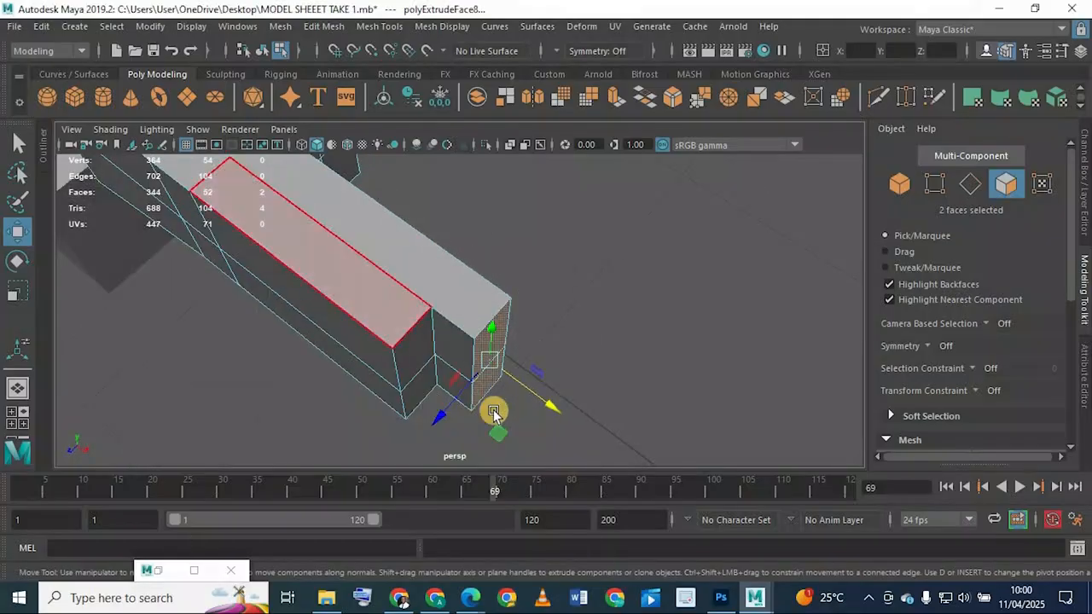
{"action": "key", "text": "space"}
{"action": "key", "text": "space"}
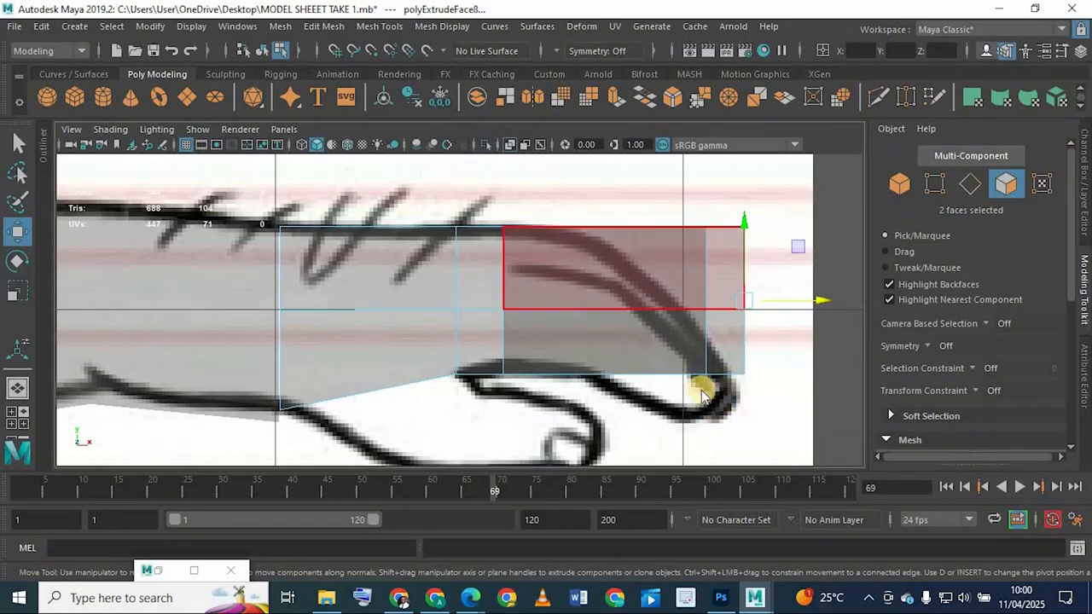
{"action": "key", "text": "space"}
{"action": "key", "text": "space"}
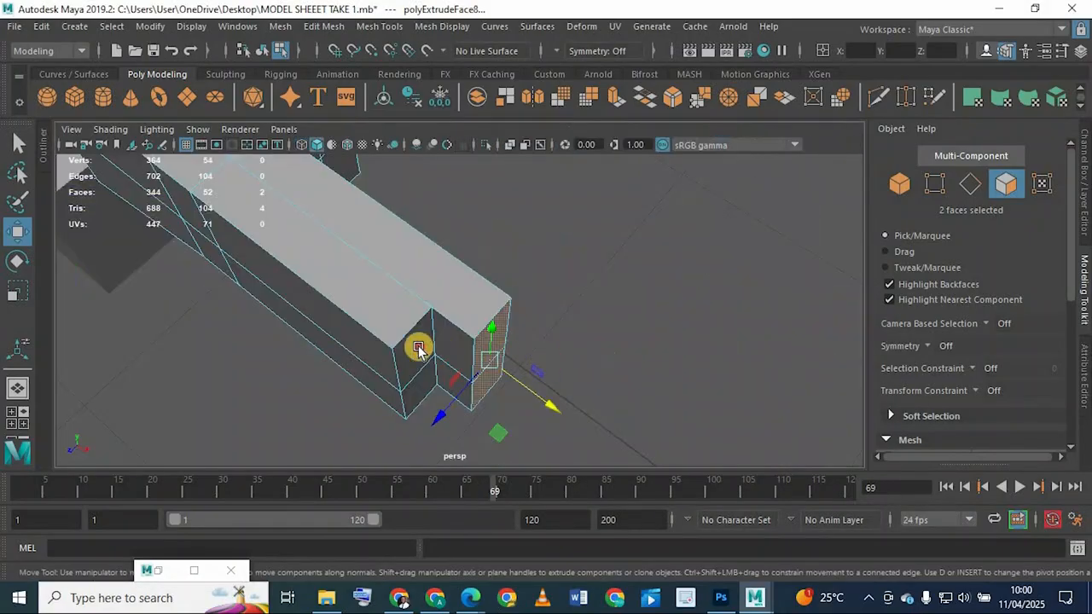
Step: Extrude the next pair of stacked faces on the palm's finger end and pull them out along X as a third finger, slightly shorter than the second
{"action": "left_click_drag", "start_coordinate": [419, 351], "coordinate": [434, 272], "text": "alt"}
{"action": "left_click", "coordinate": [438, 277]}
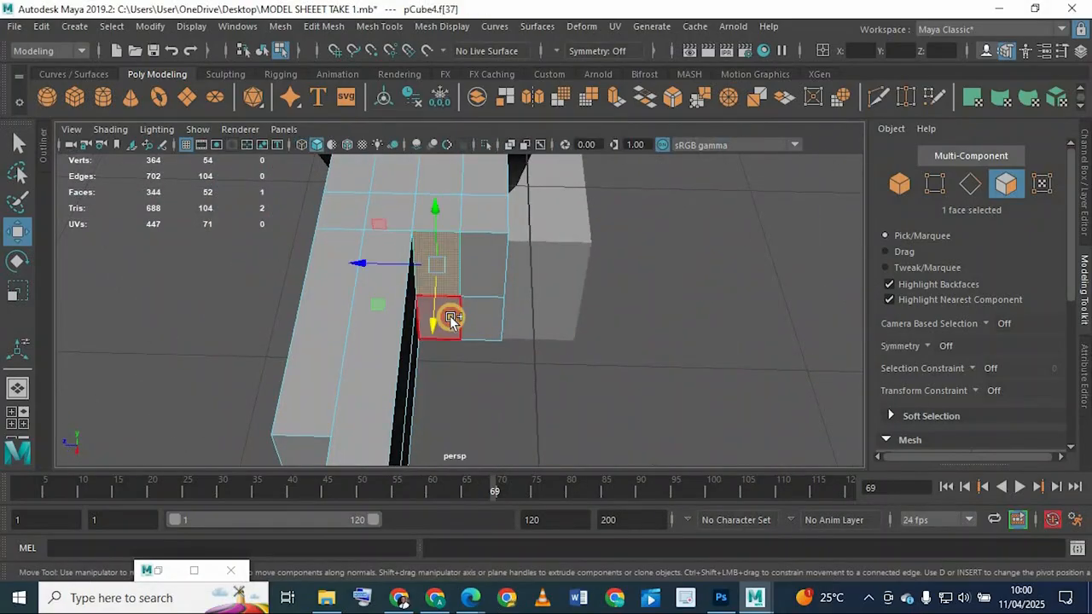
{"action": "left_click", "coordinate": [450, 319], "text": "shift"}
{"action": "mouse_move", "coordinate": [492, 396]}
{"action": "left_mouse_down", "text": "alt"}
{"action": "mouse_move", "coordinate": [454, 354]}
{"action": "mouse_move", "coordinate": [675, 310]}
{"action": "mouse_move", "coordinate": [366, 336]}
{"action": "mouse_move", "coordinate": [401, 319]}
{"action": "mouse_move", "coordinate": [351, 336]}
{"action": "left_mouse_up", "text": "alt"}
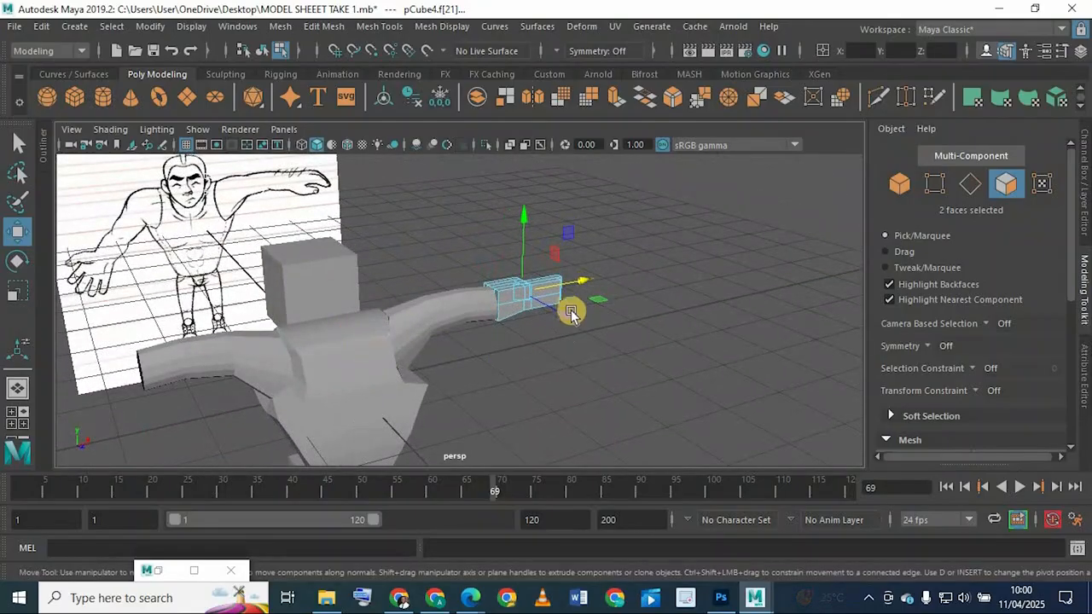
{"action": "left_click_drag", "start_coordinate": [365, 306], "coordinate": [639, 343], "text": "alt"}
{"action": "scroll", "coordinate": [640, 344], "scroll_direction": "up", "scroll_amount": 5}
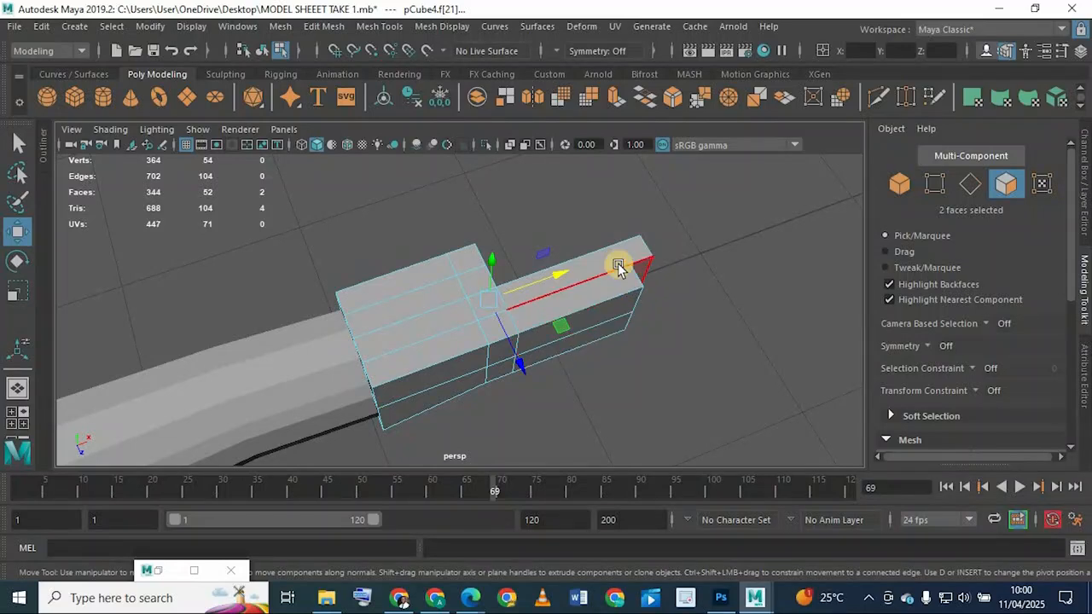
{"action": "left_click_drag", "start_coordinate": [436, 290], "coordinate": [548, 397], "text": "alt"}
{"action": "key", "text": "ctrl+z"}
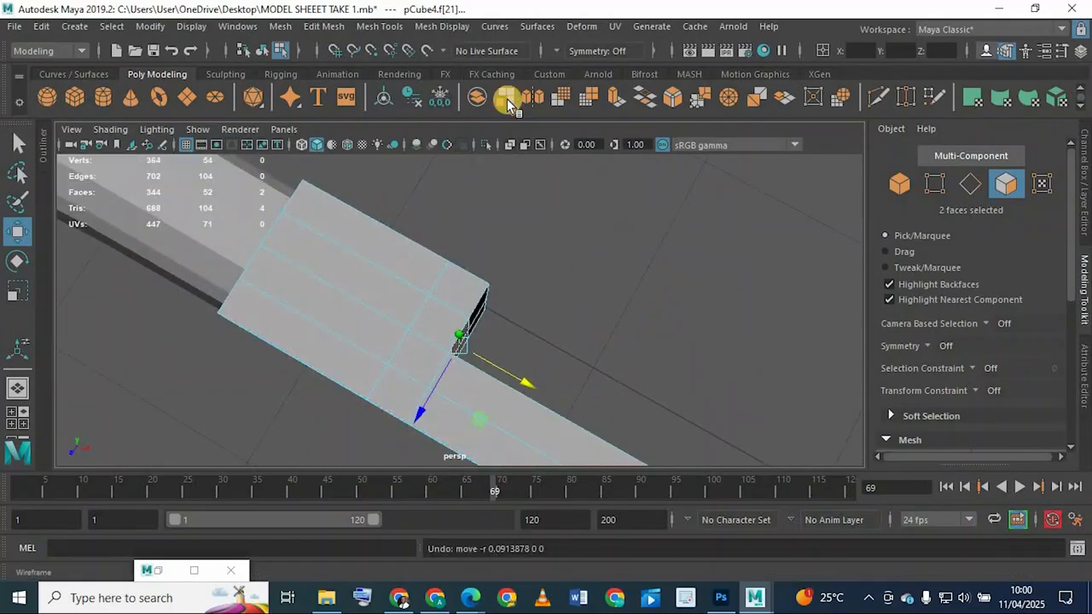
{"action": "key", "text": "ctrl+e"}
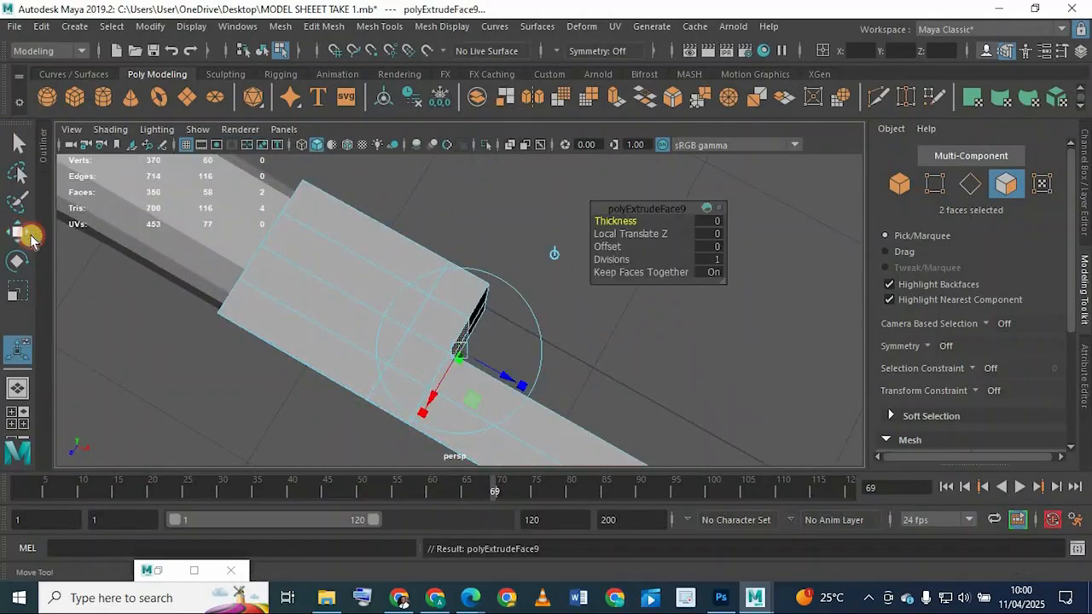
{"action": "left_click", "coordinate": [30, 237]}
{"action": "left_click_drag", "start_coordinate": [578, 416], "coordinate": [666, 466]}
{"action": "middle_click_drag", "start_coordinate": [589, 391], "coordinate": [495, 299], "text": "alt"}
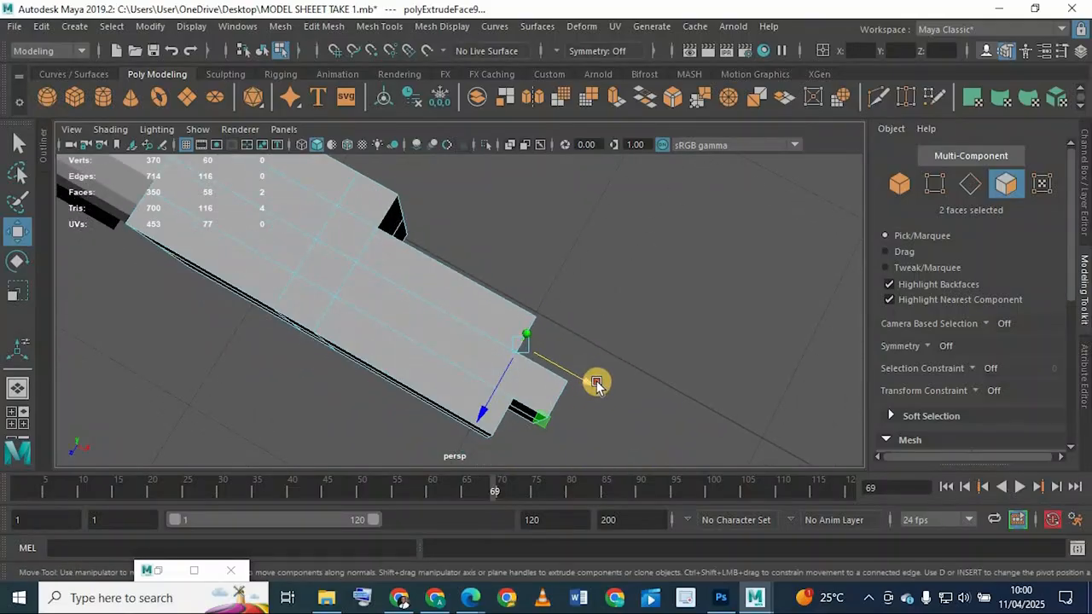
{"action": "left_click_drag", "start_coordinate": [596, 384], "coordinate": [617, 397]}
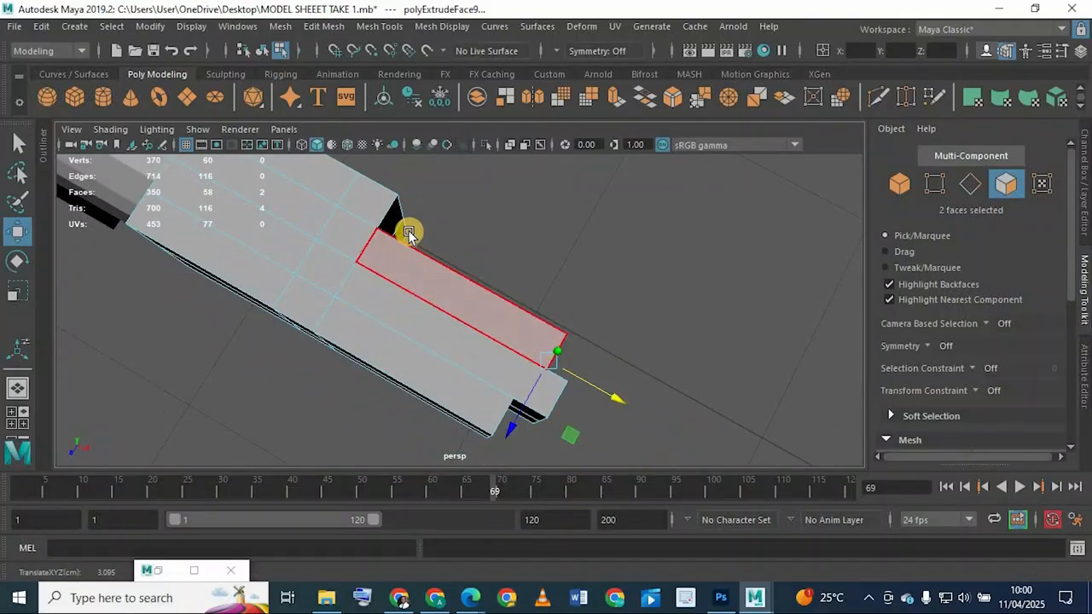
Step: Shift the third finger's tip sideways to open a narrow gap between it and the second finger
{"action": "left_click_drag", "start_coordinate": [410, 231], "coordinate": [487, 199], "text": "alt"}
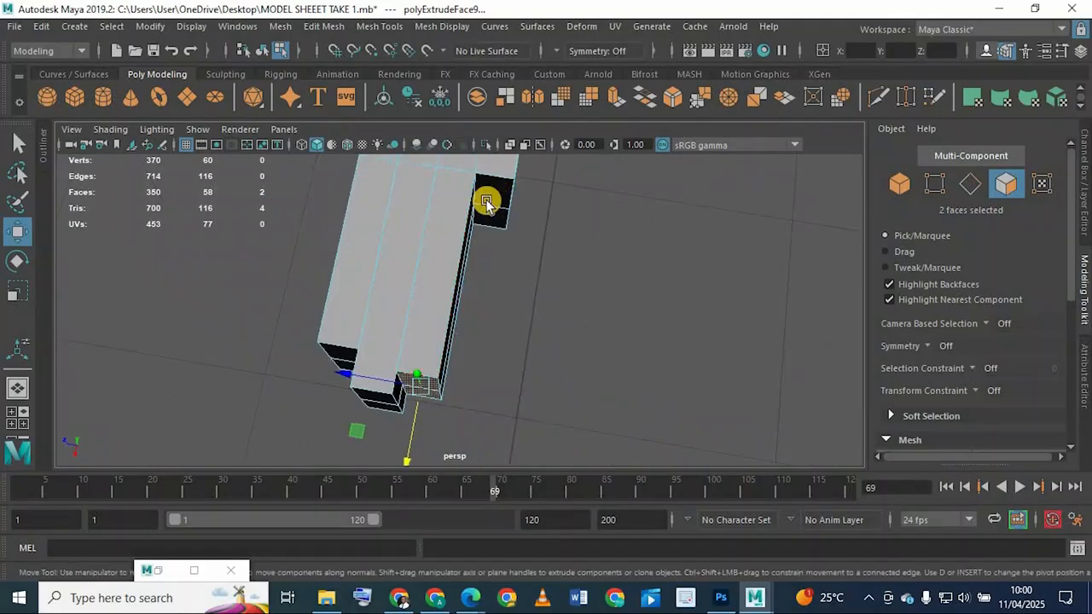
{"action": "left_click", "coordinate": [373, 375]}
{"action": "key", "text": "ctrl+z"}
{"action": "left_click_drag", "start_coordinate": [373, 378], "coordinate": [365, 379]}
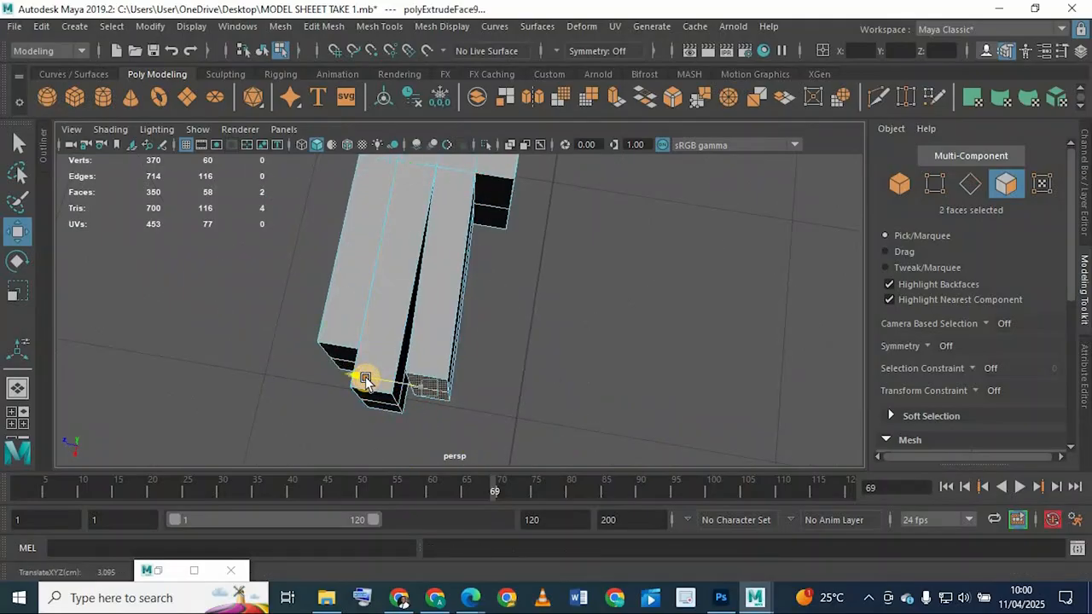
Step: Extrude the last two stacked end faces into a clearly shorter fourth finger and move its tip sideways away from the third
{"action": "left_click", "coordinate": [497, 219]}
{"action": "left_click", "coordinate": [483, 239], "text": "shift"}
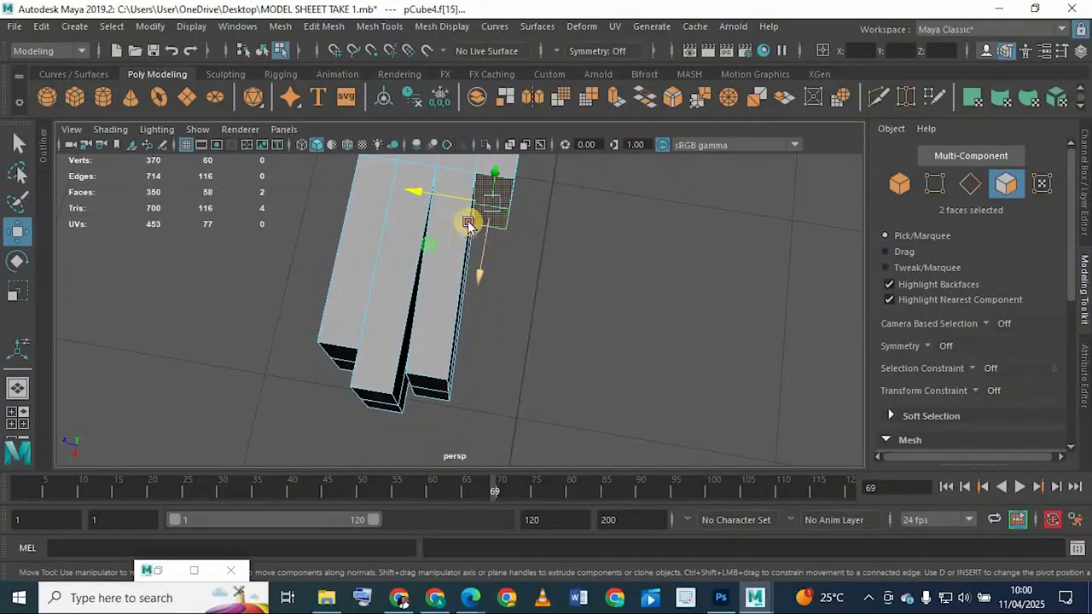
{"action": "left_click_drag", "start_coordinate": [468, 225], "coordinate": [378, 299], "text": "alt"}
{"action": "key", "text": "ctrl+e"}
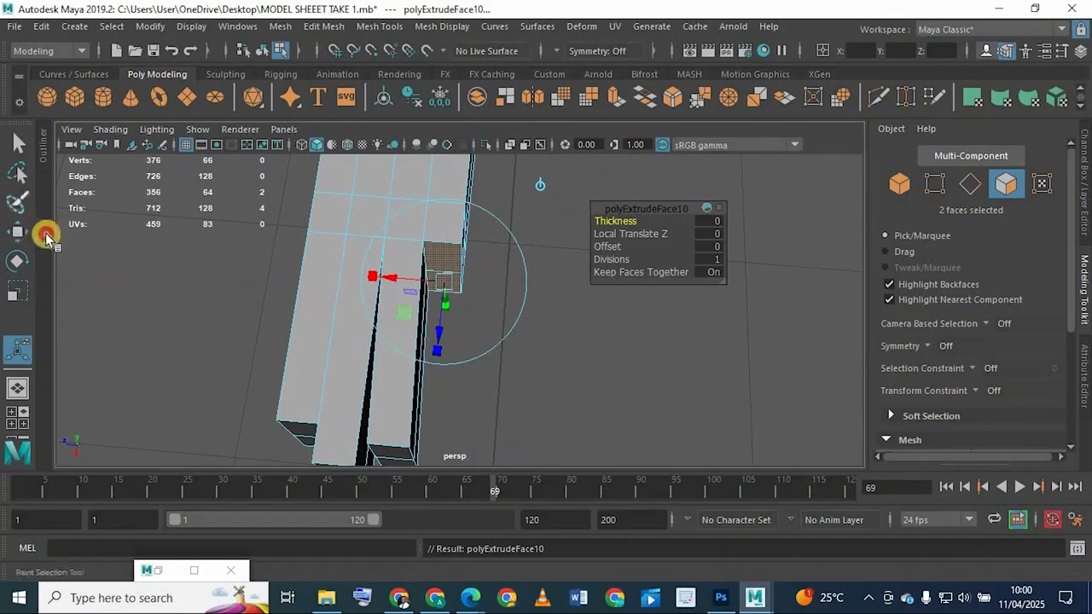
{"action": "left_click", "coordinate": [45, 235]}
{"action": "left_click_drag", "start_coordinate": [438, 332], "coordinate": [438, 435]}
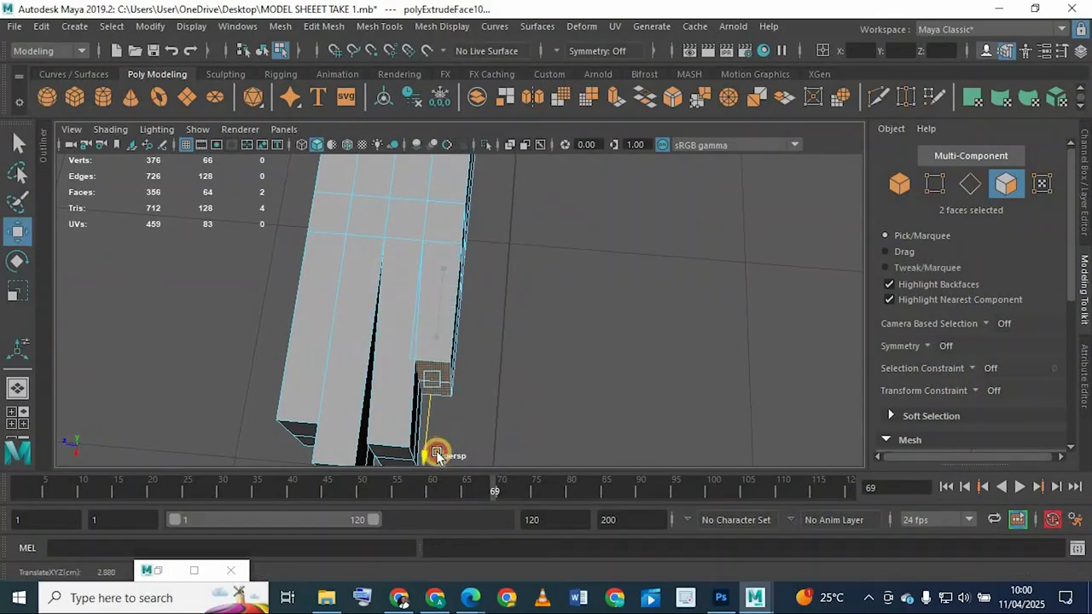
{"action": "left_click_drag", "start_coordinate": [378, 378], "coordinate": [431, 356]}
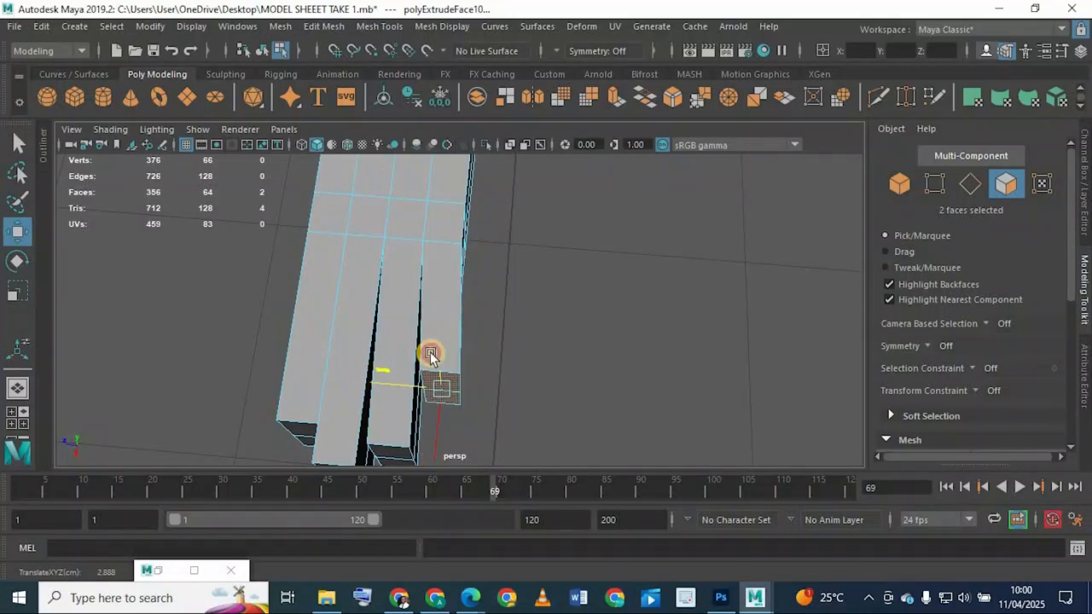
Step: Widen the palm by moving six vertices at the fourth finger's base outward, and three on the opposite side at the wrist-side loop
{"action": "left_click_drag", "start_coordinate": [436, 265], "coordinate": [481, 259], "text": "alt"}
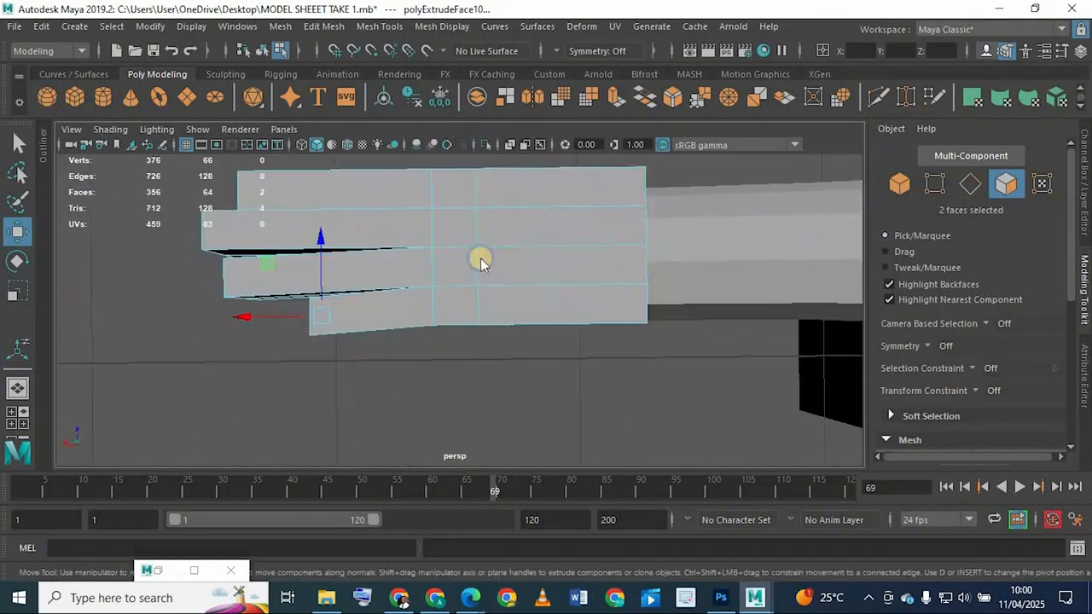
{"action": "right_click_drag", "start_coordinate": [481, 259], "coordinate": [409, 280]}
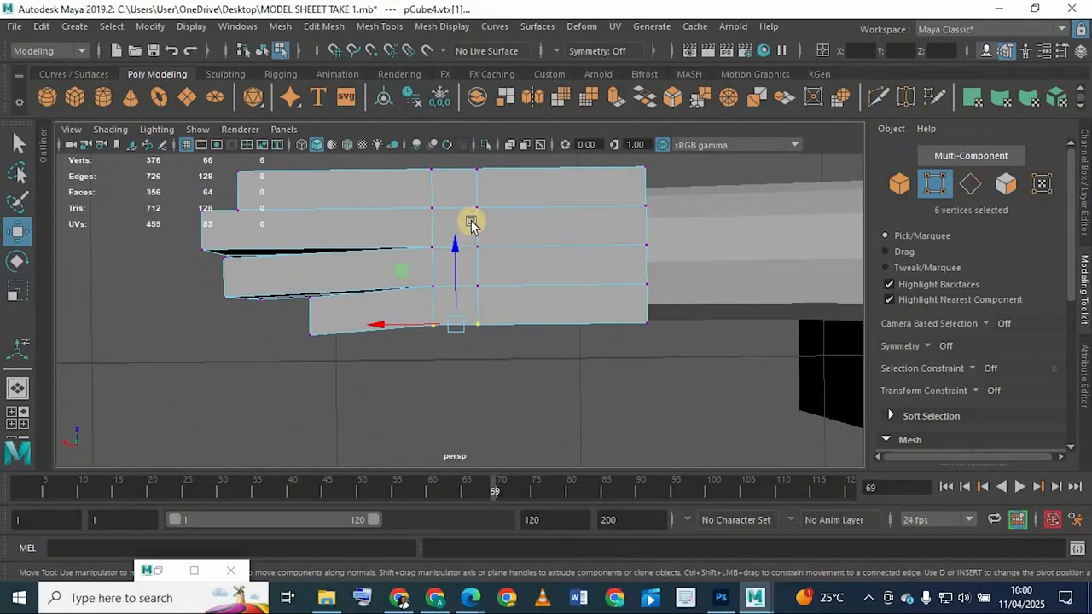
{"action": "left_click_drag", "start_coordinate": [456, 255], "coordinate": [431, 311]}
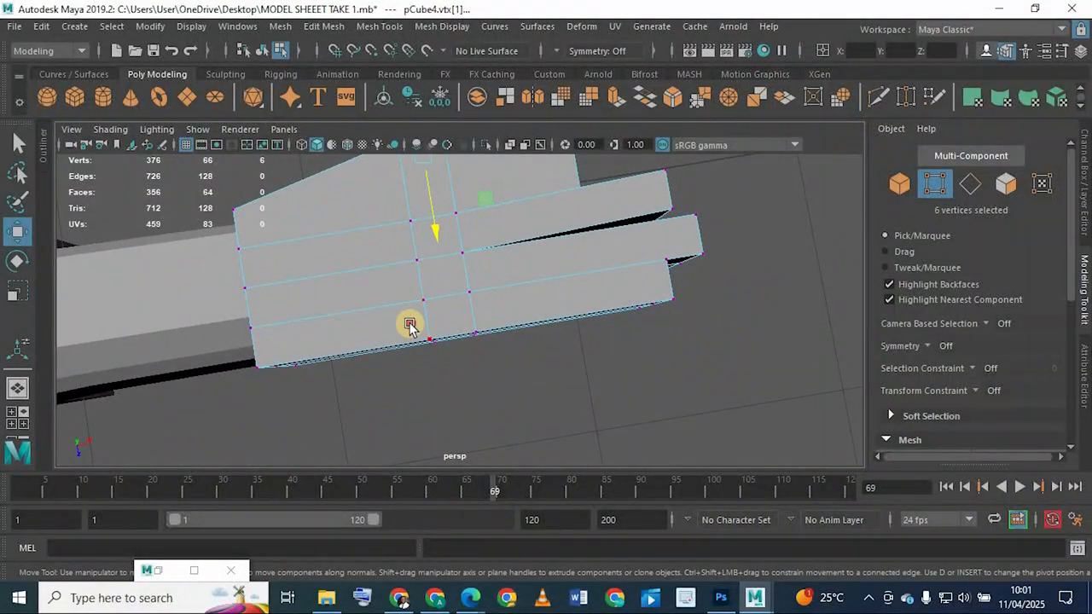
{"action": "left_click_drag", "start_coordinate": [437, 399], "coordinate": [445, 422]}
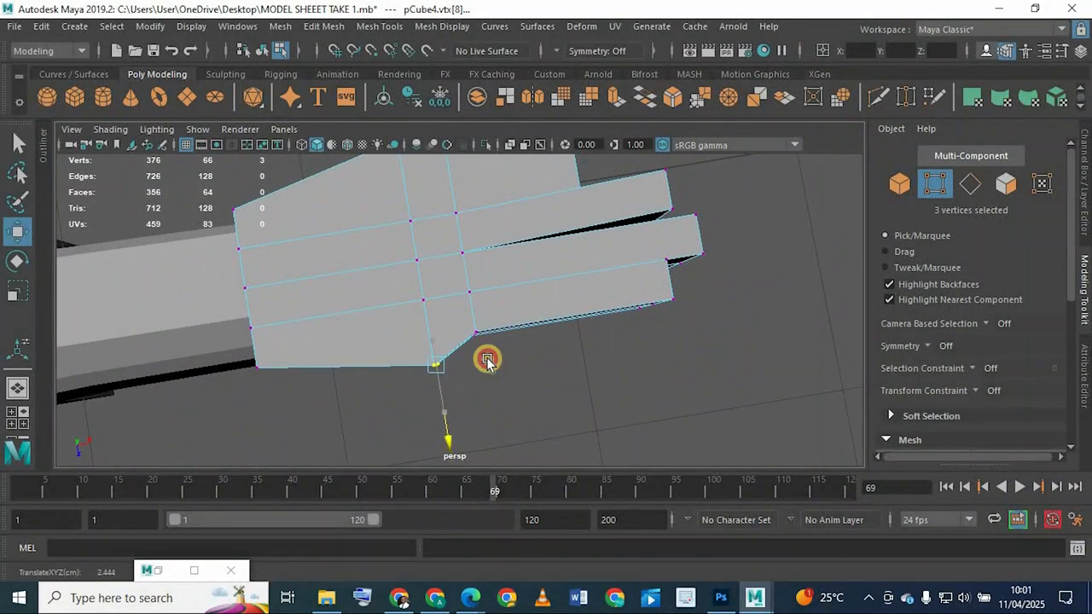
{"action": "left_click_drag", "start_coordinate": [461, 282], "coordinate": [292, 190], "text": "alt"}
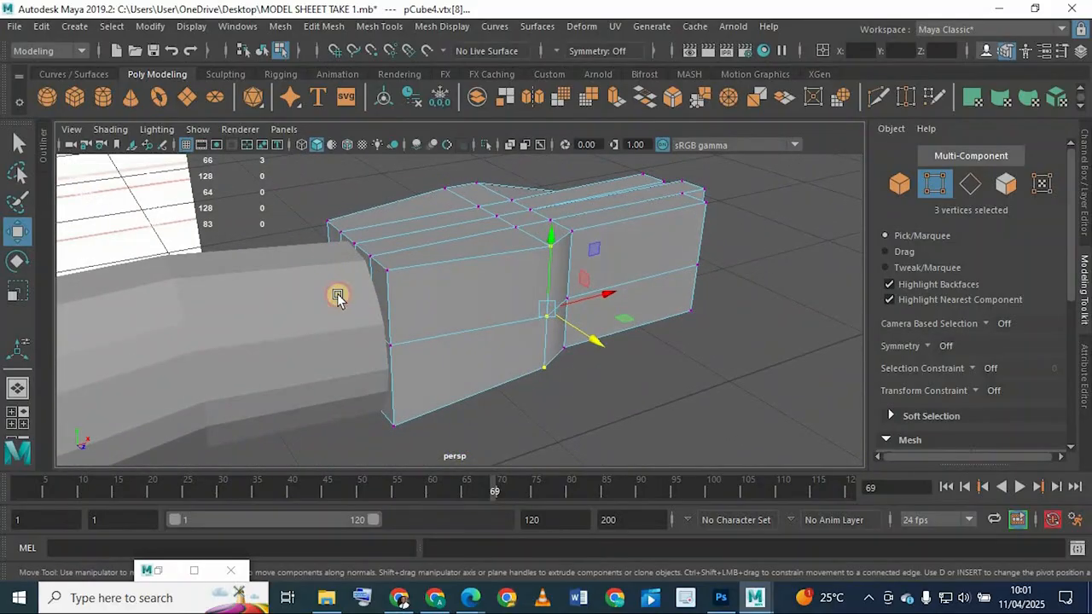
Step: Select all vertices at the palm's wrist end, compare them with the drawing, and scale them down to fit inside the forearm's end
{"action": "left_click_drag", "start_coordinate": [349, 318], "coordinate": [395, 489], "text": "alt"}
{"action": "key", "text": "space"}
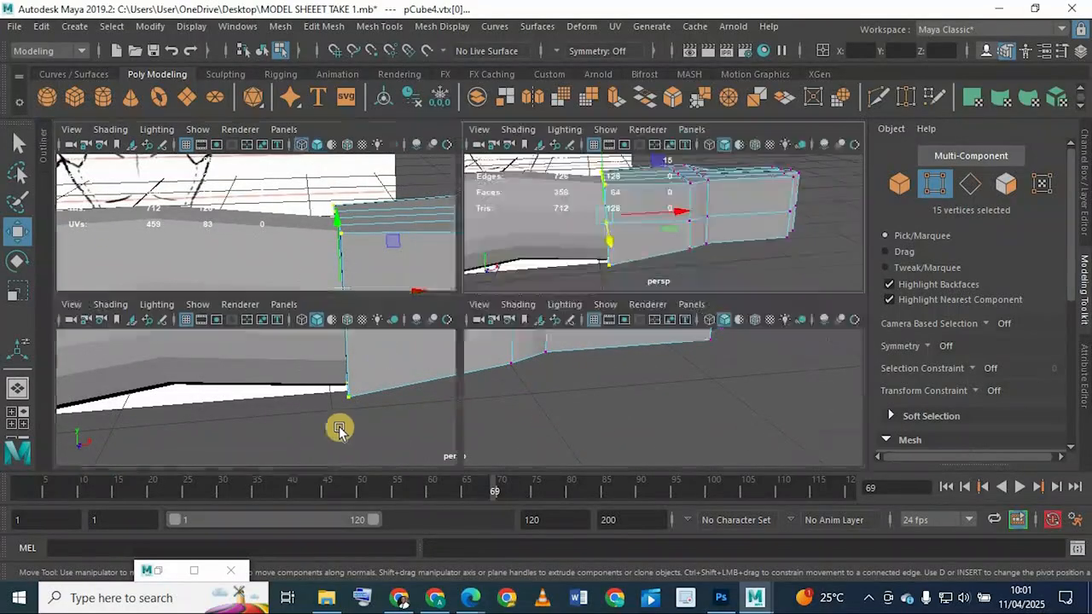
{"action": "key", "text": "space"}
{"action": "key", "text": "space"}
{"action": "scroll", "coordinate": [464, 330], "scroll_direction": "up", "scroll_amount": 2}
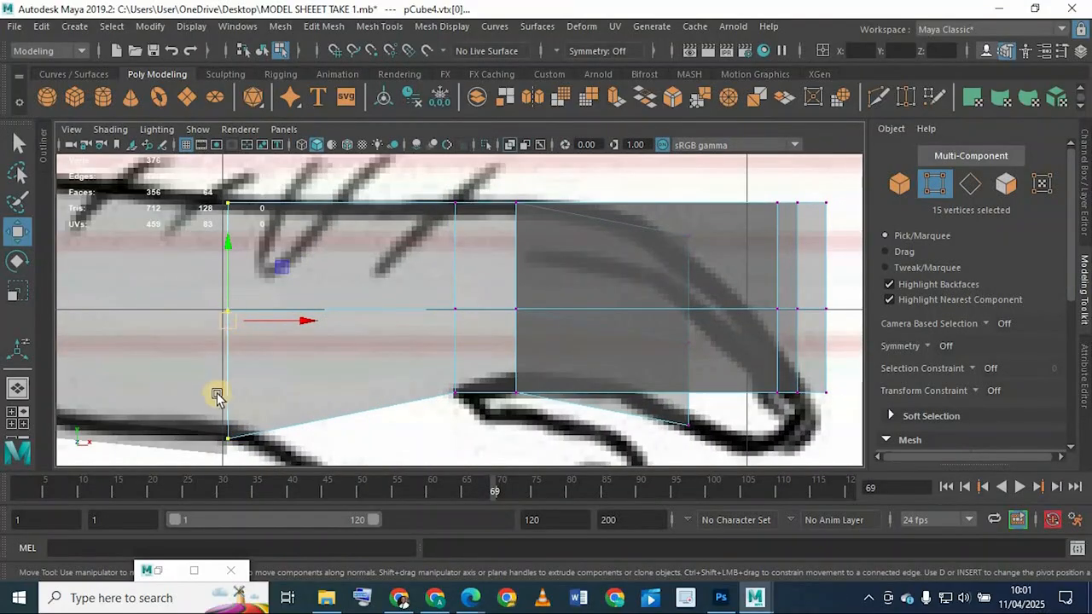
{"action": "key", "text": "space"}
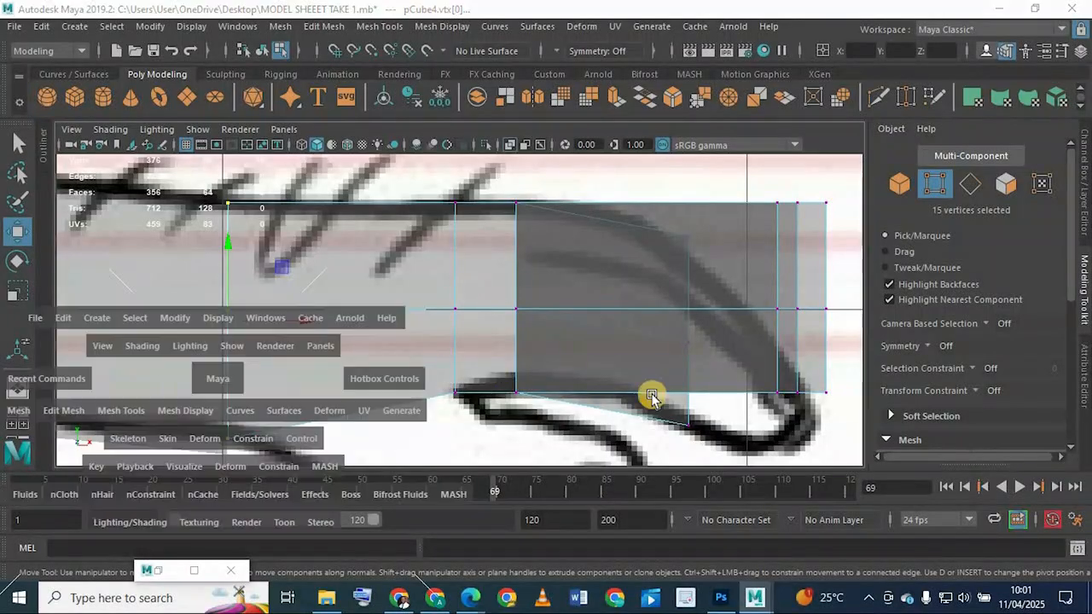
{"action": "key", "text": "space"}
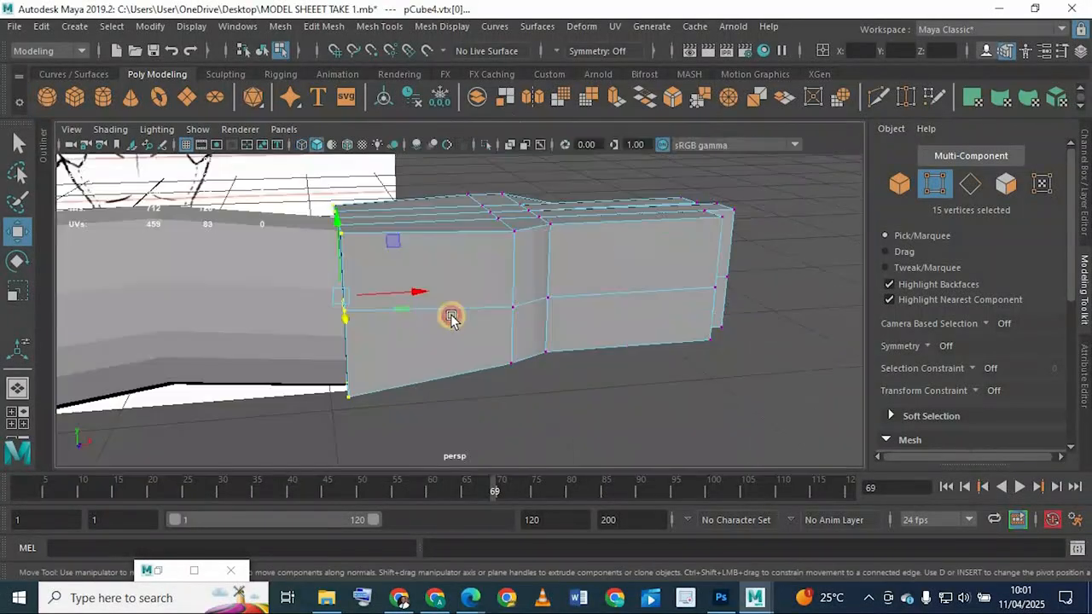
{"action": "left_click_drag", "start_coordinate": [449, 317], "coordinate": [404, 307], "text": "alt"}
{"action": "key", "text": "r"}
{"action": "left_click", "coordinate": [484, 367]}
{"action": "right_click_drag", "start_coordinate": [408, 255], "coordinate": [408, 190]}
{"action": "left_click", "coordinate": [335, 296]}
{"action": "left_click_drag", "start_coordinate": [335, 296], "coordinate": [483, 308], "text": "alt"}
{"action": "left_click", "coordinate": [509, 321]}
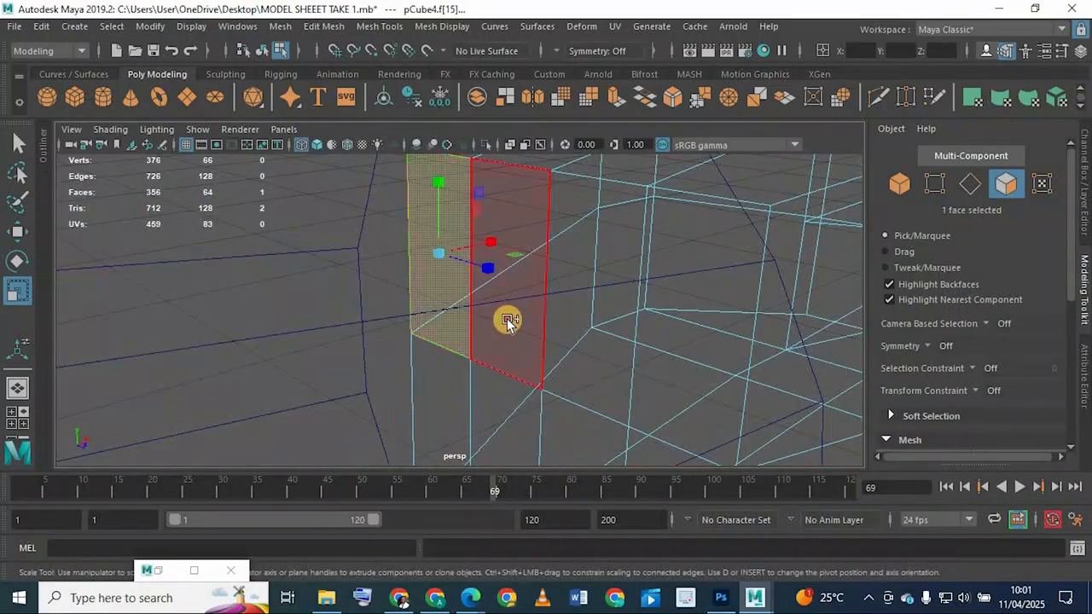
{"action": "left_click", "coordinate": [587, 323], "text": "shift"}
{"action": "left_click", "coordinate": [590, 327], "text": "shift"}
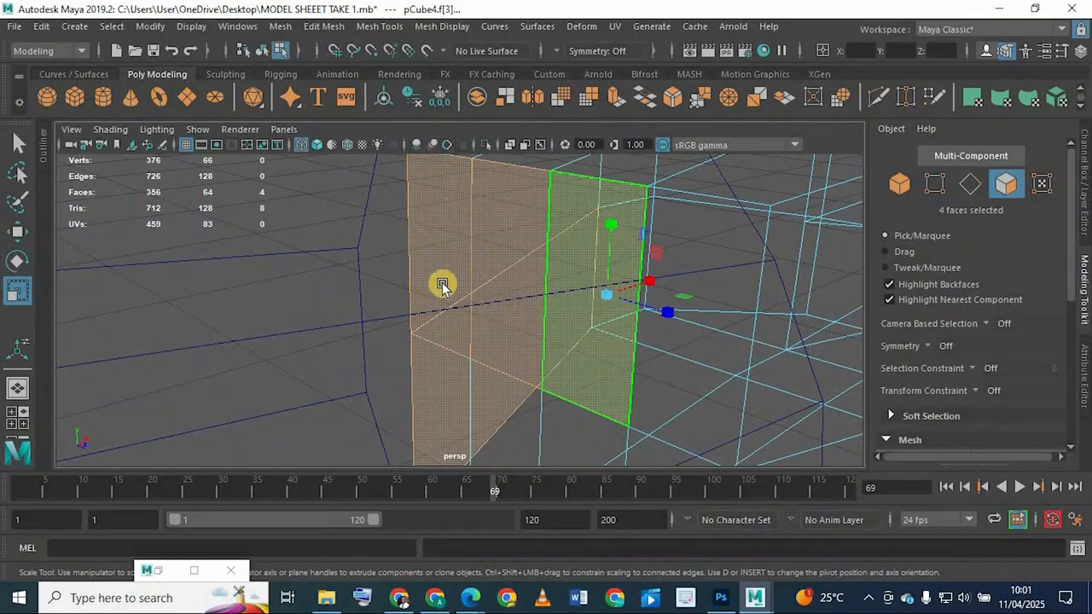
{"action": "key", "text": "5"}
{"action": "mouse_move", "coordinate": [443, 284]}
{"action": "right_mouse_down"}
{"action": "mouse_move", "coordinate": [514, 124]}
{"action": "mouse_move", "coordinate": [520, 66]}
{"action": "right_mouse_up"}
Step: Put the body mesh on a new display layer and hide that layer to expose the palm's wrist end
{"action": "scroll", "coordinate": [359, 208], "scroll_direction": "down", "scroll_amount": 5}
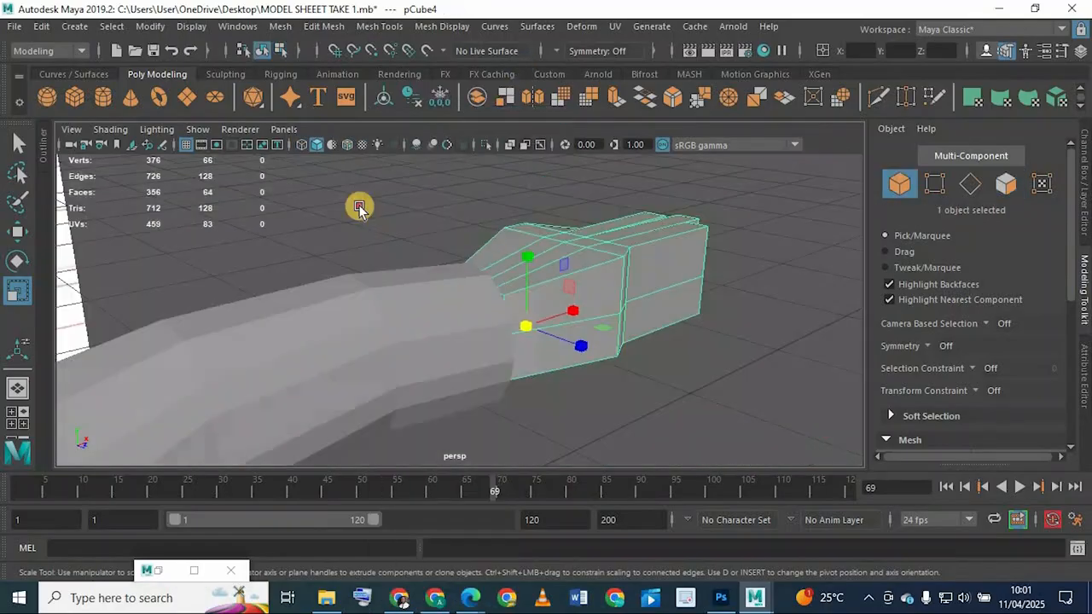
{"action": "left_click", "coordinate": [377, 300]}
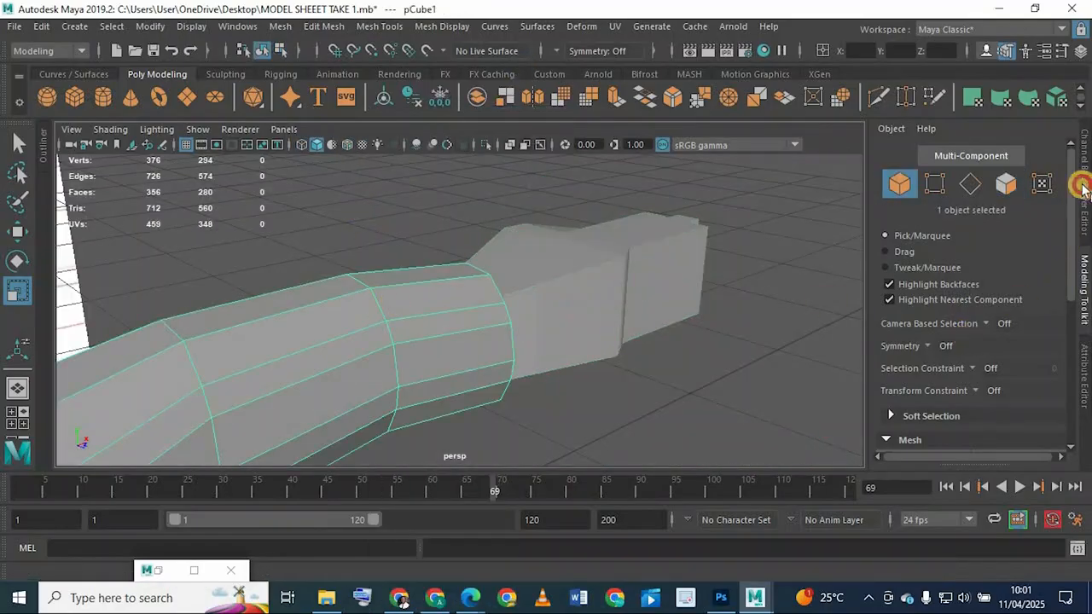
{"action": "left_click", "coordinate": [1080, 183]}
{"action": "left_click", "coordinate": [1063, 350]}
{"action": "left_click", "coordinate": [882, 368]}
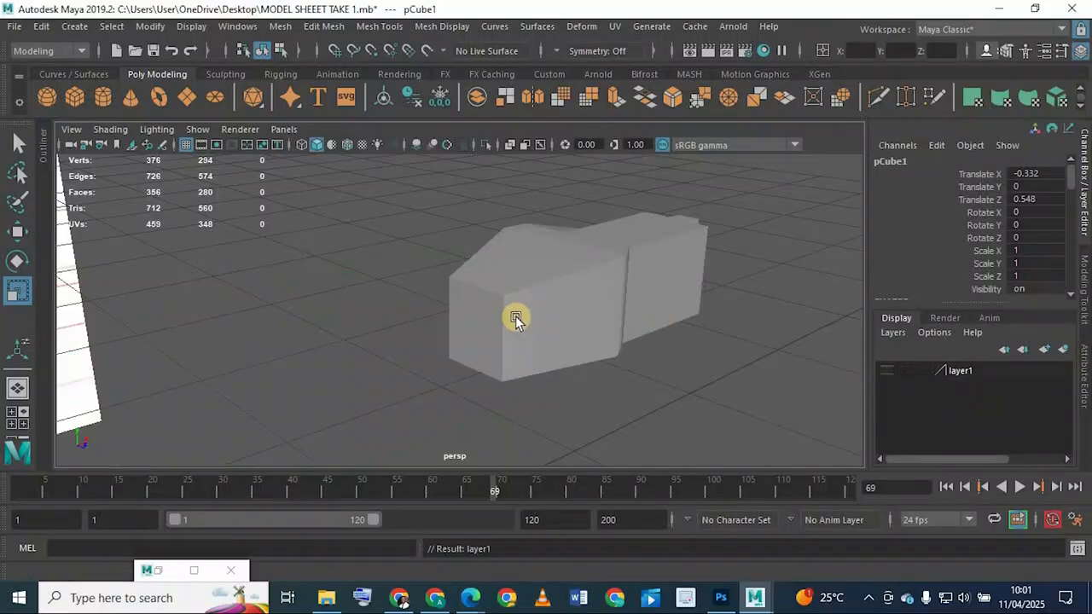
Step: Select the four faces closing the palm's wrist end and delete them to leave it open
{"action": "left_click", "coordinate": [470, 317]}
{"action": "scroll", "coordinate": [500, 273], "scroll_direction": "up", "scroll_amount": 3}
{"action": "right_click_drag", "start_coordinate": [501, 184], "coordinate": [495, 287]}
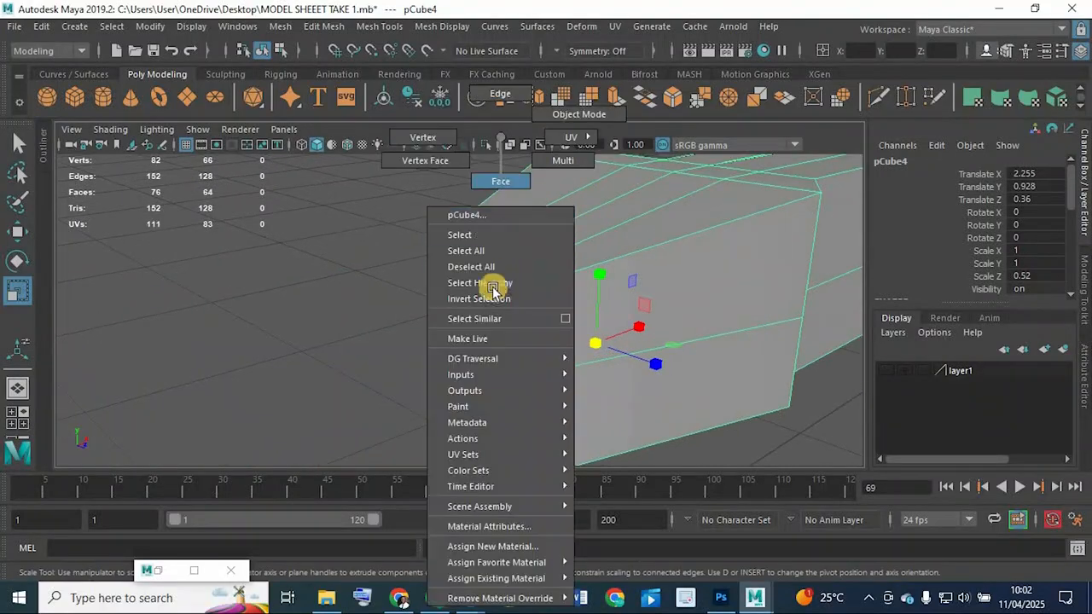
{"action": "left_click_drag", "start_coordinate": [416, 292], "coordinate": [544, 301]}
{"action": "scroll", "coordinate": [388, 263], "scroll_direction": "down", "scroll_amount": 3}
{"action": "left_click_drag", "start_coordinate": [559, 444], "coordinate": [467, 198], "text": "alt"}
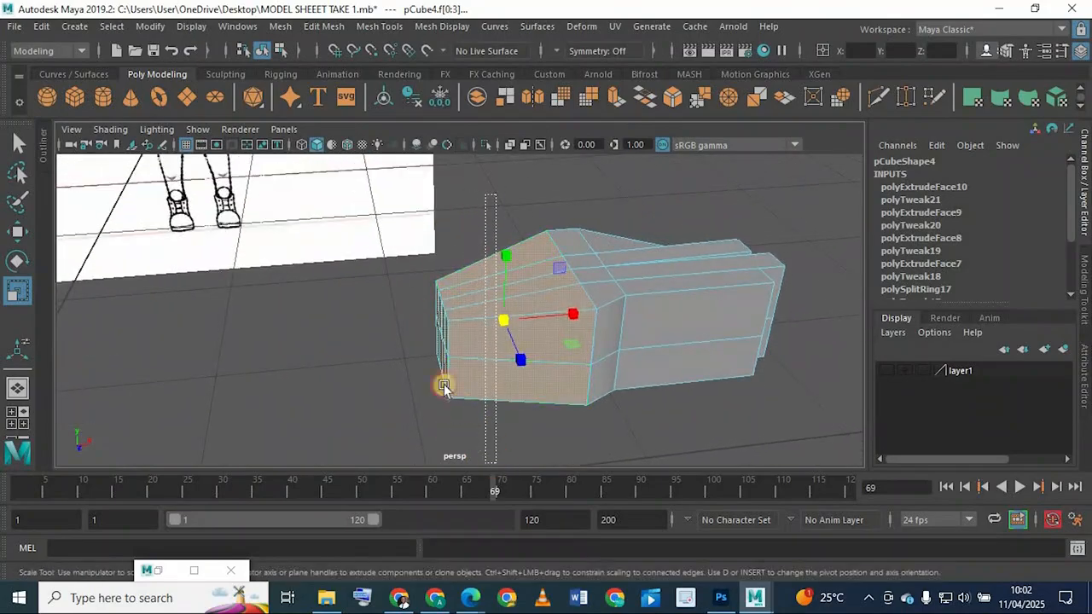
{"action": "left_click_drag", "start_coordinate": [444, 386], "coordinate": [546, 290], "text": "alt"}
{"action": "scroll", "coordinate": [538, 303], "scroll_direction": "up", "scroll_amount": 5}
{"action": "scroll", "coordinate": [530, 295], "scroll_direction": "down", "scroll_amount": 3}
{"action": "key", "text": "Delete"}
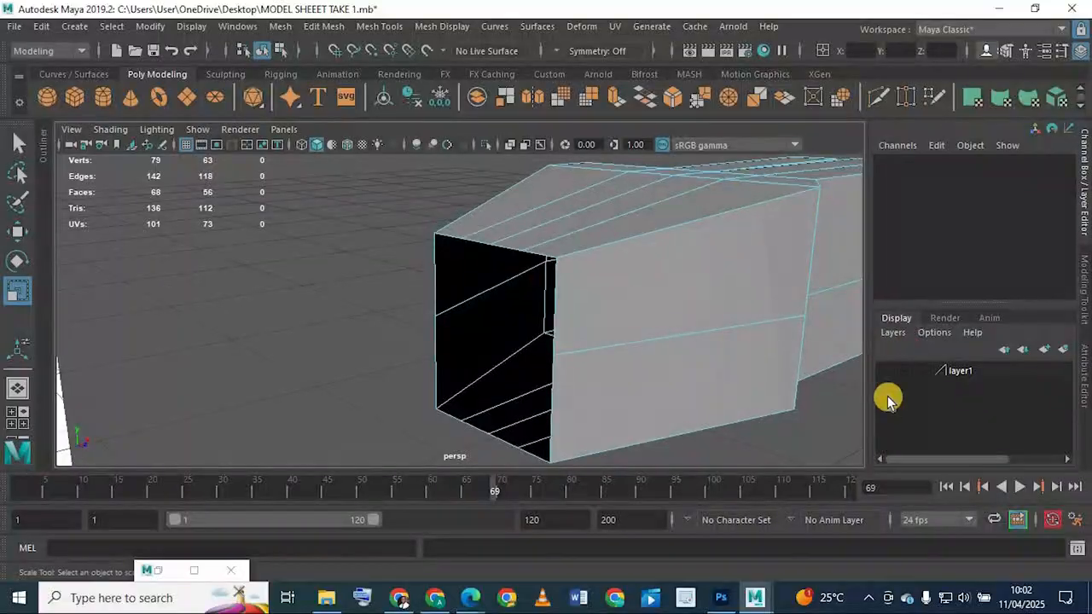
Step: Show the body layer again and display wireframe over the shaded meshes
{"action": "left_click", "coordinate": [886, 368]}
{"action": "left_click_drag", "start_coordinate": [486, 305], "coordinate": [366, 176], "text": "alt"}
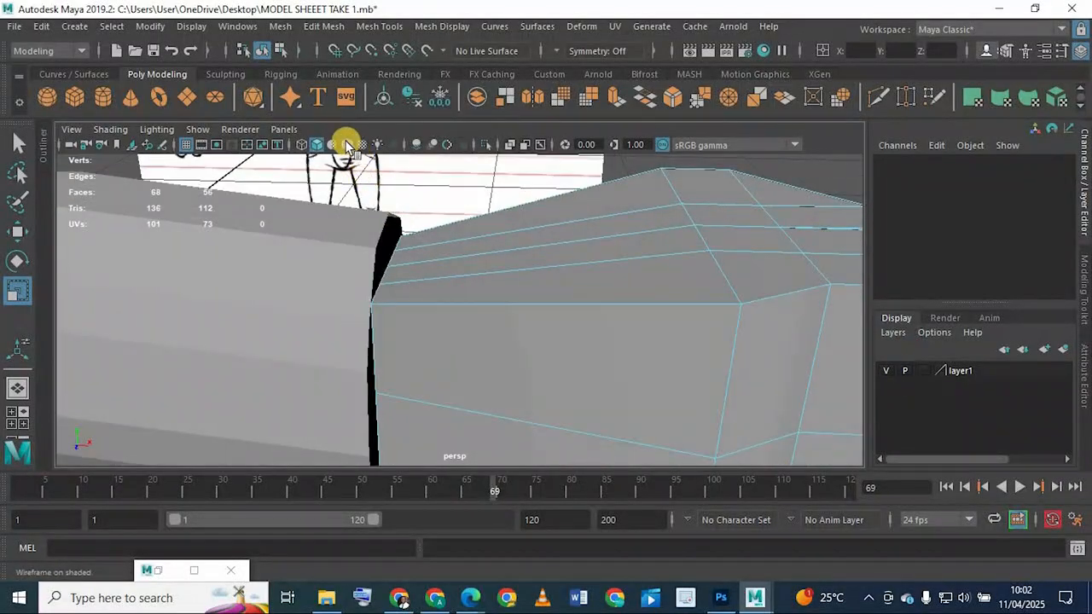
{"action": "left_click", "coordinate": [347, 145]}
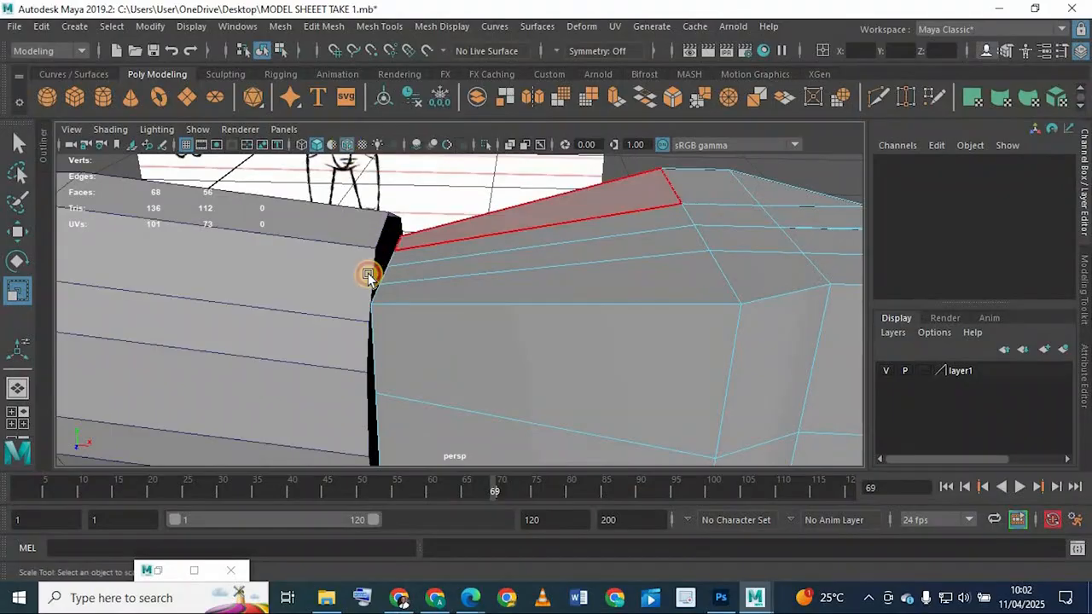
Step: Select the two middle vertices on the upper edge of the palm's wrist opening and move them toward the forearm's rim
{"action": "mouse_move", "coordinate": [371, 276]}
{"action": "left_mouse_down", "text": "alt"}
{"action": "mouse_move", "coordinate": [379, 300]}
{"action": "mouse_move", "coordinate": [376, 244]}
{"action": "left_mouse_up", "text": "alt"}
{"action": "right_click_drag", "start_coordinate": [377, 243], "coordinate": [289, 142]}
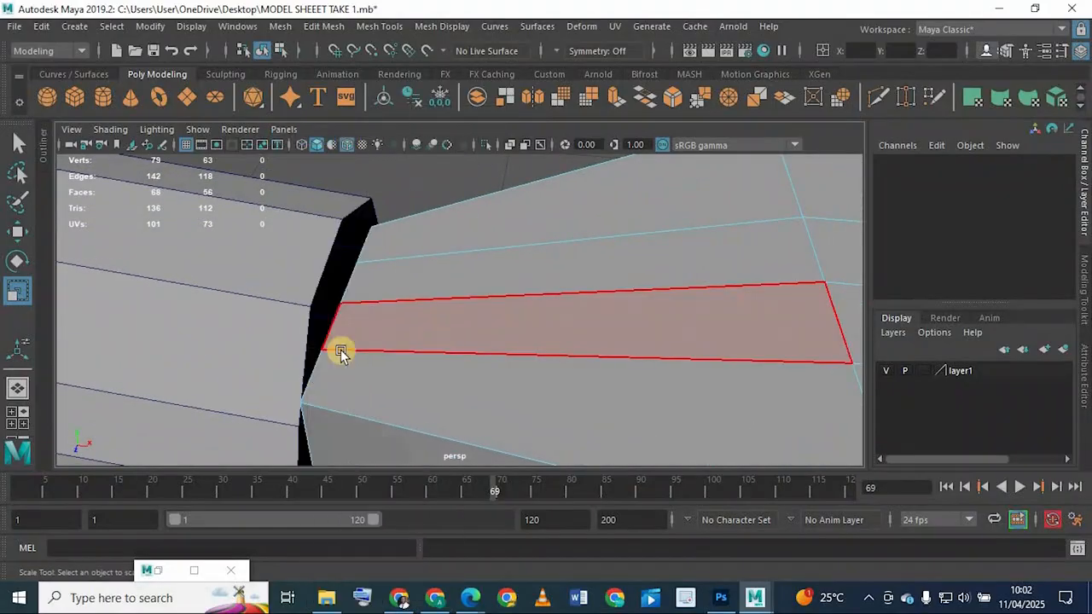
{"action": "left_click", "coordinate": [332, 311]}
{"action": "left_click_drag", "start_coordinate": [288, 317], "coordinate": [435, 290], "text": "alt"}
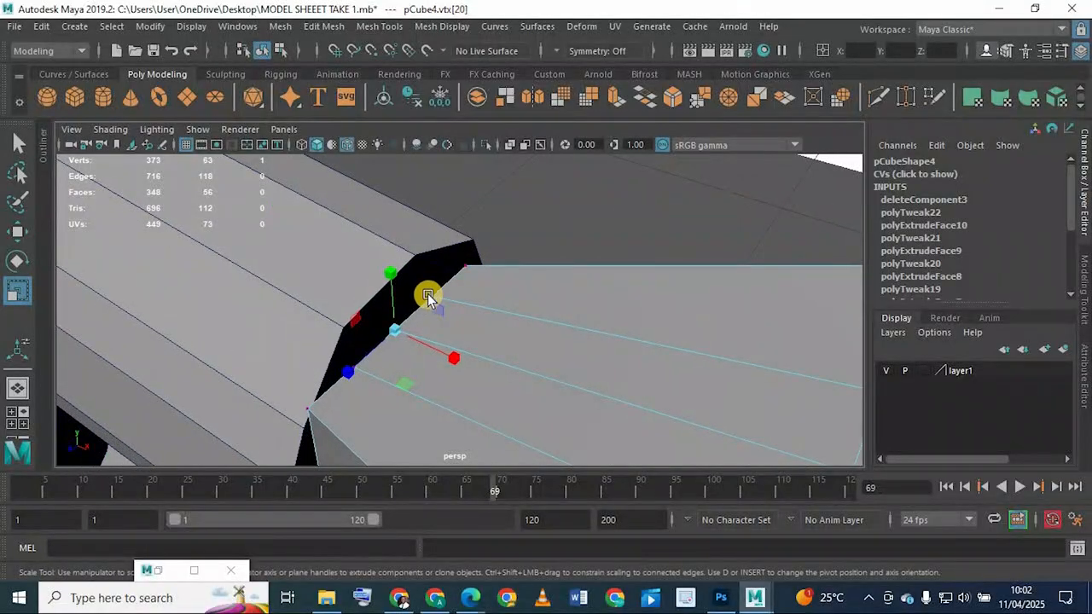
{"action": "key", "text": "q"}
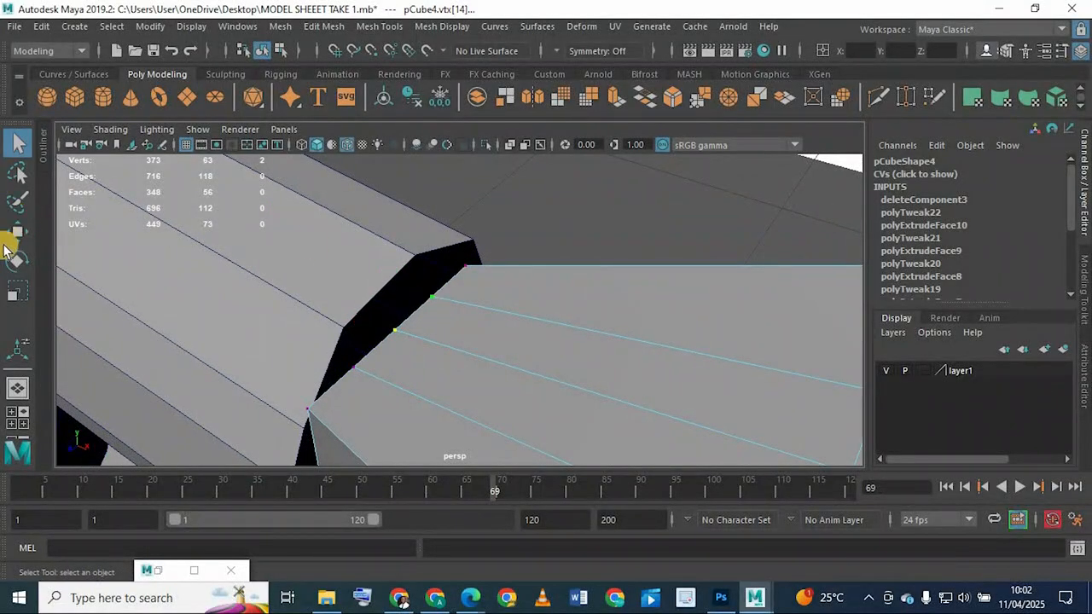
{"action": "key", "text": "w"}
{"action": "middle_click_drag", "start_coordinate": [385, 202], "coordinate": [356, 325]}
Step: Move individual vertices around the side and underside of the palm's wrist opening to match the forearm's rounded rim
{"action": "left_click_drag", "start_coordinate": [357, 350], "coordinate": [303, 342], "text": "alt"}
{"action": "left_click", "coordinate": [351, 359]}
{"action": "left_click", "coordinate": [301, 346]}
{"action": "left_click_drag", "start_coordinate": [242, 364], "coordinate": [212, 382]}
{"action": "left_click_drag", "start_coordinate": [309, 323], "coordinate": [451, 256], "text": "alt"}
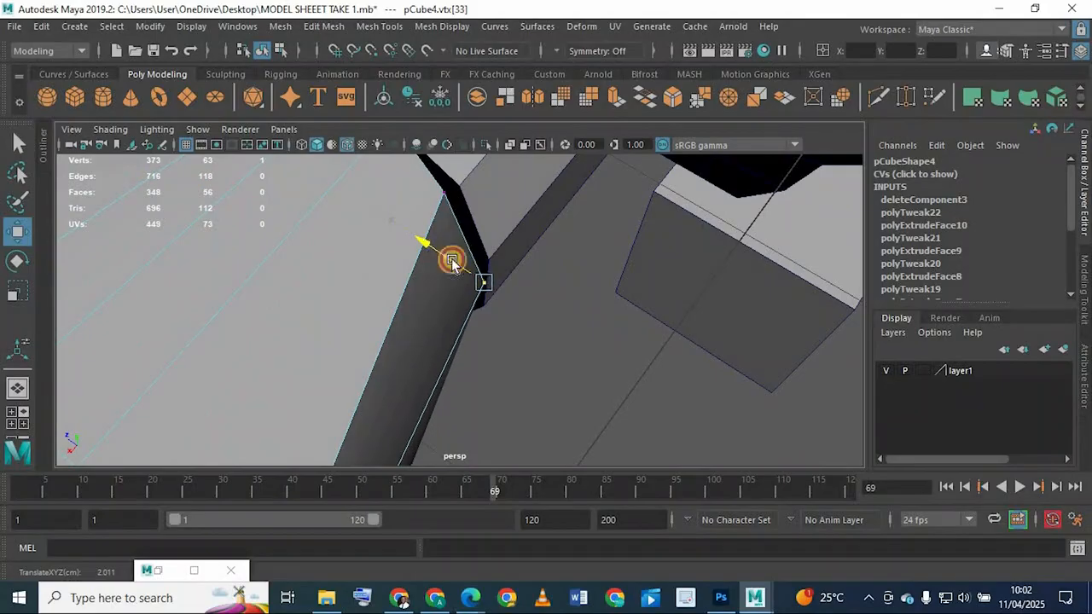
{"action": "left_click_drag", "start_coordinate": [402, 207], "coordinate": [438, 314], "text": "alt"}
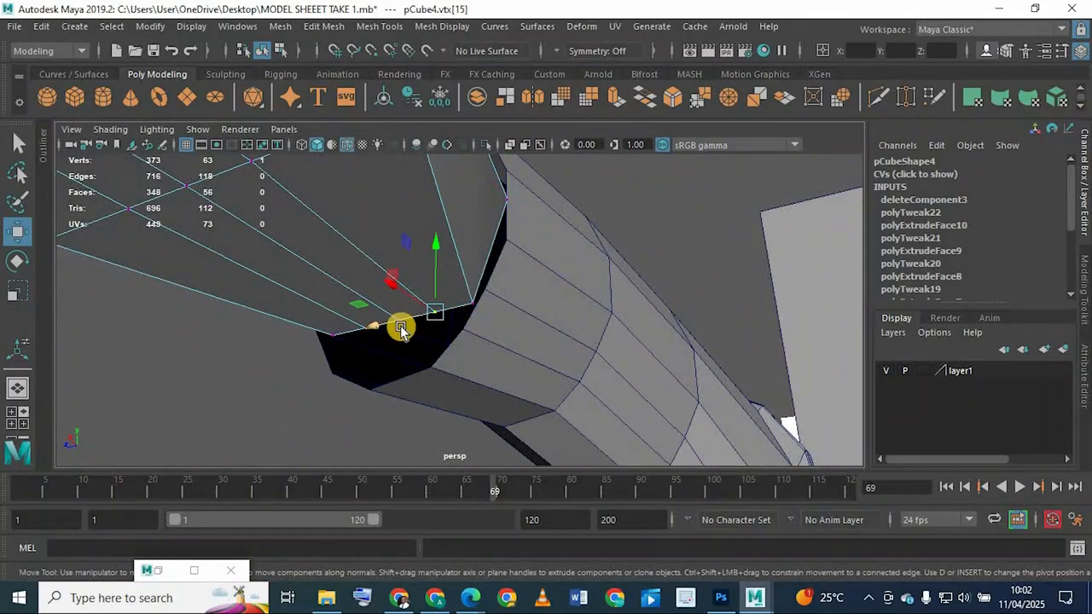
Step: Reposition the vertices along the hand's wrist opening to line up with the sleeve edge
{"action": "key", "text": "q"}
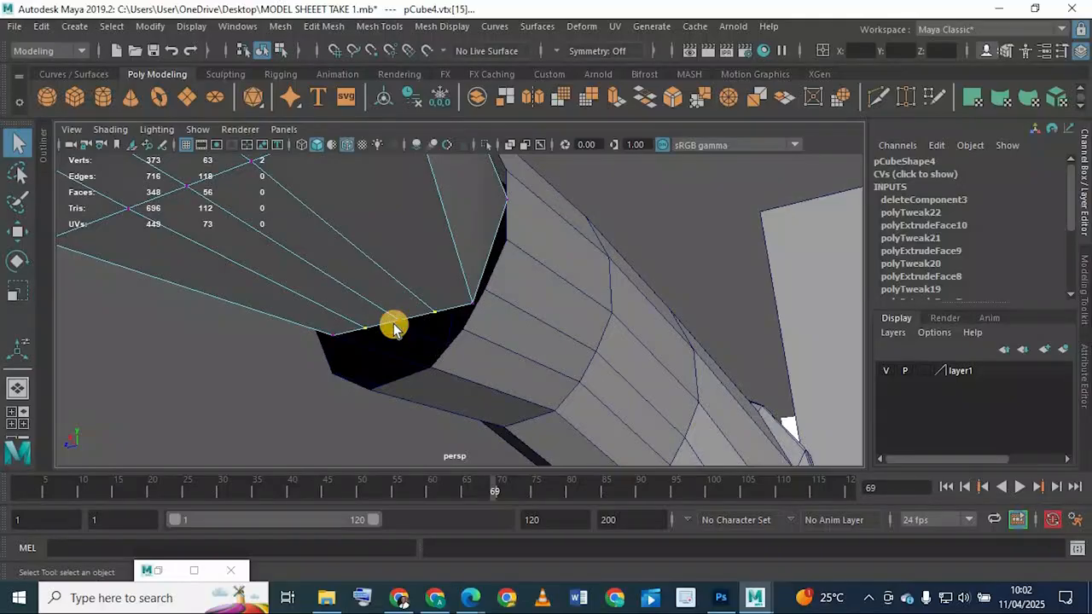
{"action": "key", "text": "w"}
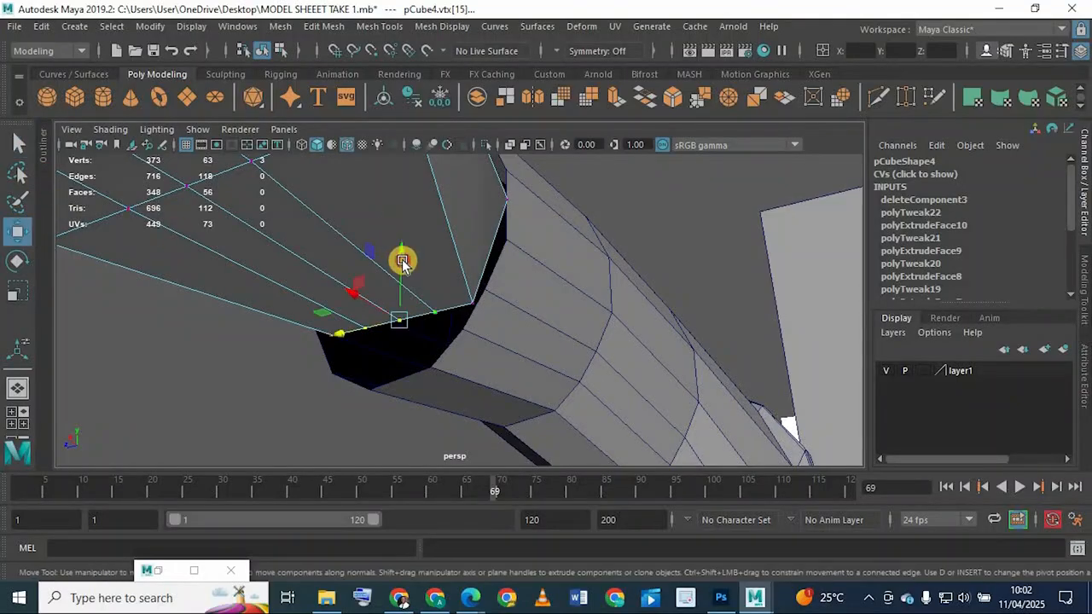
{"action": "left_click_drag", "start_coordinate": [400, 258], "coordinate": [281, 271]}
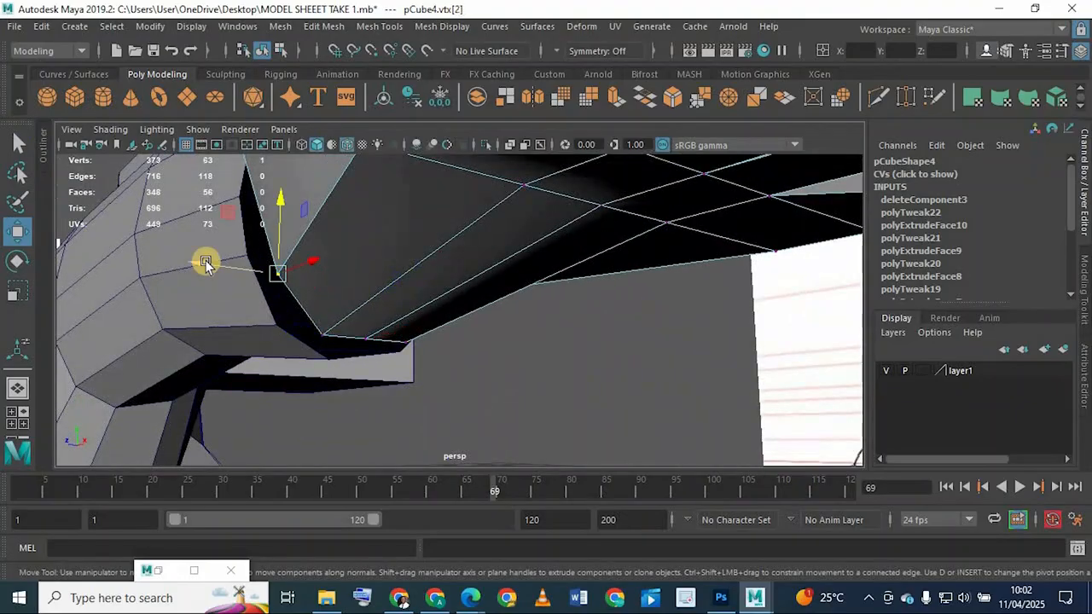
{"action": "middle_click_drag", "start_coordinate": [180, 249], "coordinate": [175, 243]}
Step: Scale down the paired end faces of the middle fingers to taper their tips
{"action": "left_click_drag", "start_coordinate": [282, 240], "coordinate": [429, 369], "text": "alt"}
{"action": "left_click_drag", "start_coordinate": [571, 250], "coordinate": [609, 201], "text": "alt"}
{"action": "right_click_drag", "start_coordinate": [610, 199], "coordinate": [624, 195]}
{"action": "left_click", "coordinate": [624, 195]}
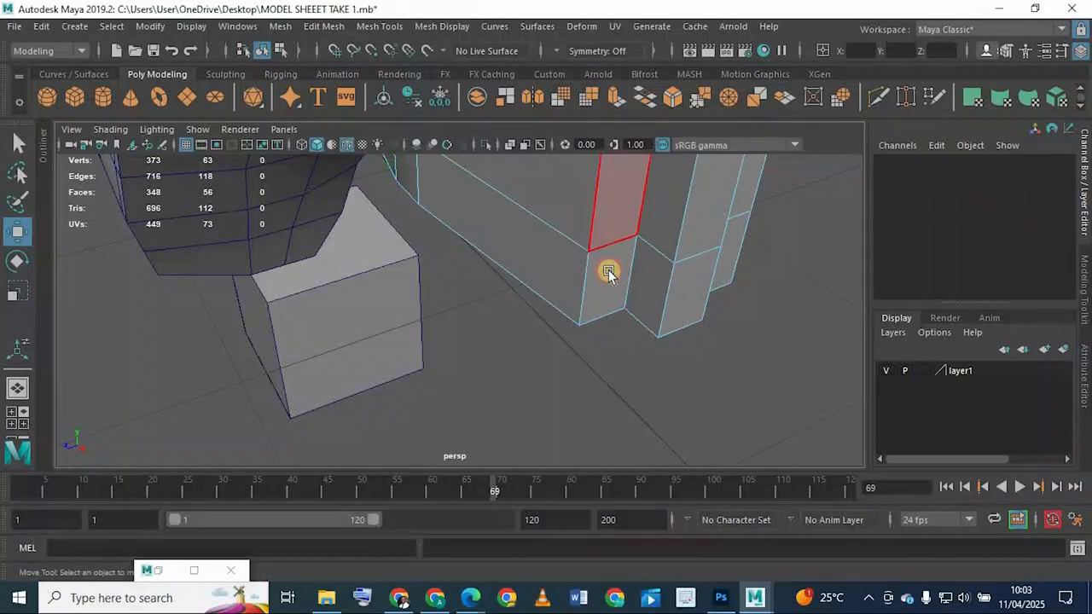
{"action": "left_click_drag", "start_coordinate": [524, 333], "coordinate": [492, 384], "text": "alt"}
{"action": "key", "text": "r"}
{"action": "left_click", "coordinate": [527, 394]}
{"action": "left_click", "coordinate": [515, 431], "text": "shift"}
{"action": "left_click", "coordinate": [580, 384]}
{"action": "left_click", "coordinate": [575, 347], "text": "shift"}
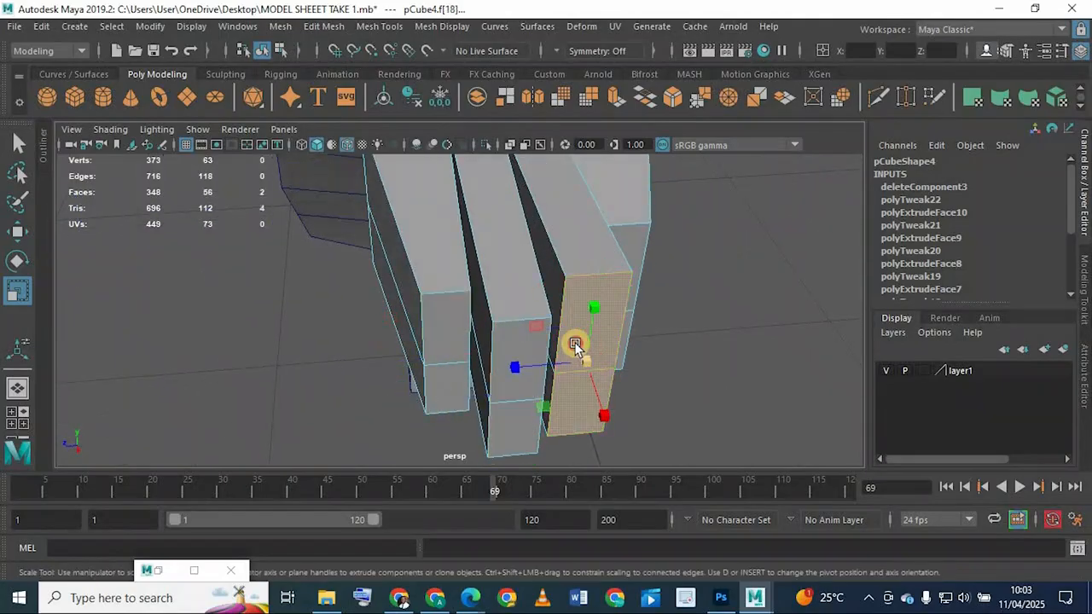
Step: Select both end faces of the outer finger on the thumb side and scale them down slightly
{"action": "left_click_drag", "start_coordinate": [610, 310], "coordinate": [592, 385], "text": "alt"}
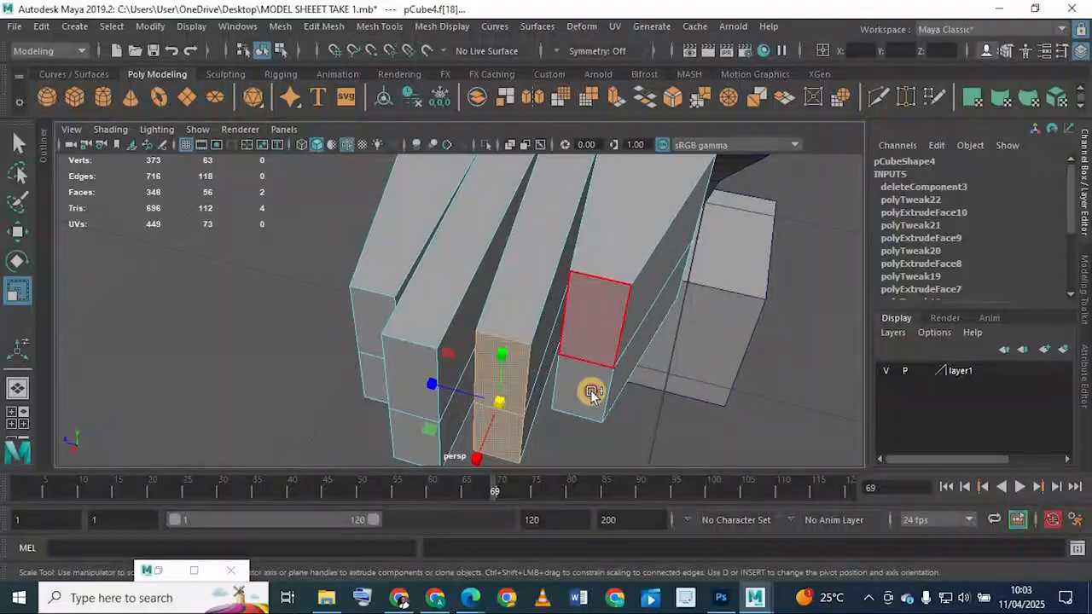
{"action": "left_click", "coordinate": [608, 343], "text": "shift"}
{"action": "left_click", "coordinate": [594, 314]}
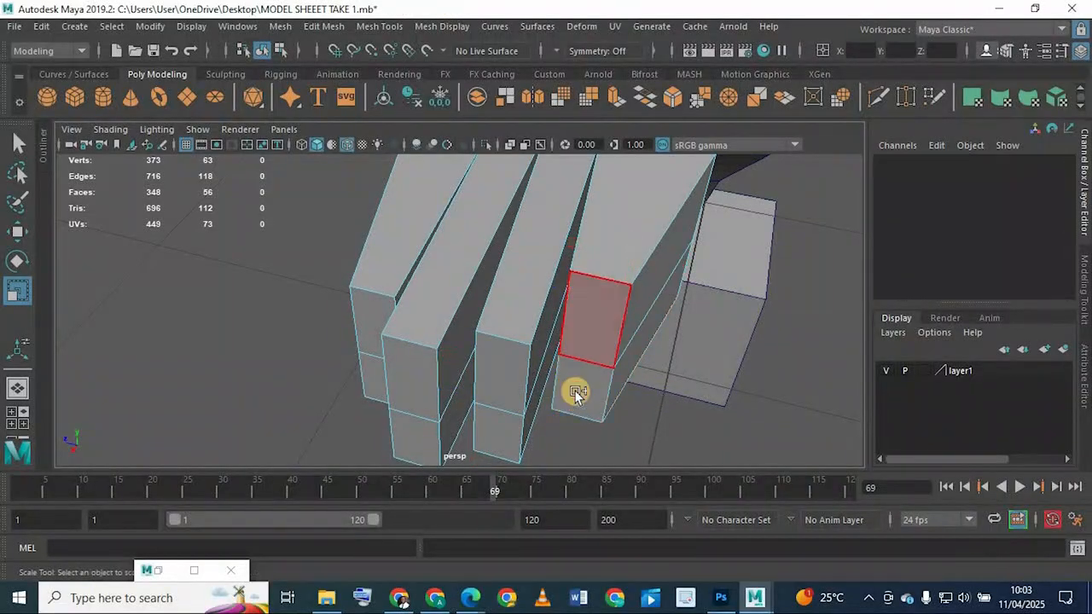
{"action": "left_click", "coordinate": [580, 381], "text": "shift"}
{"action": "left_click_drag", "start_coordinate": [590, 354], "coordinate": [584, 356]}
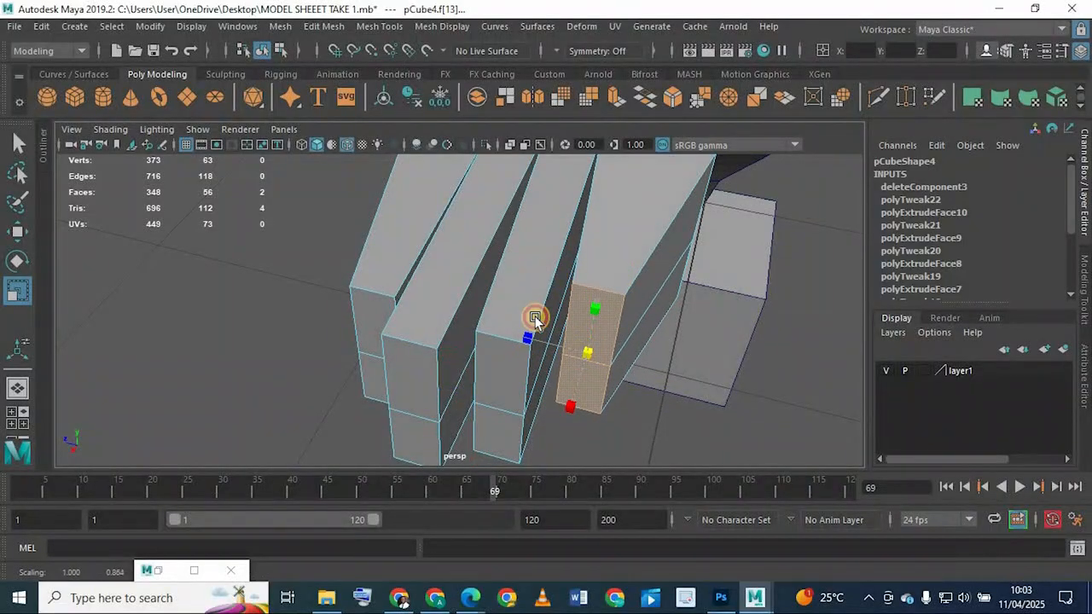
Step: Move the lengthwise middle edge on the outer finger's exposed side outward to round the finger
{"action": "left_click_drag", "start_coordinate": [534, 316], "coordinate": [578, 376], "text": "alt"}
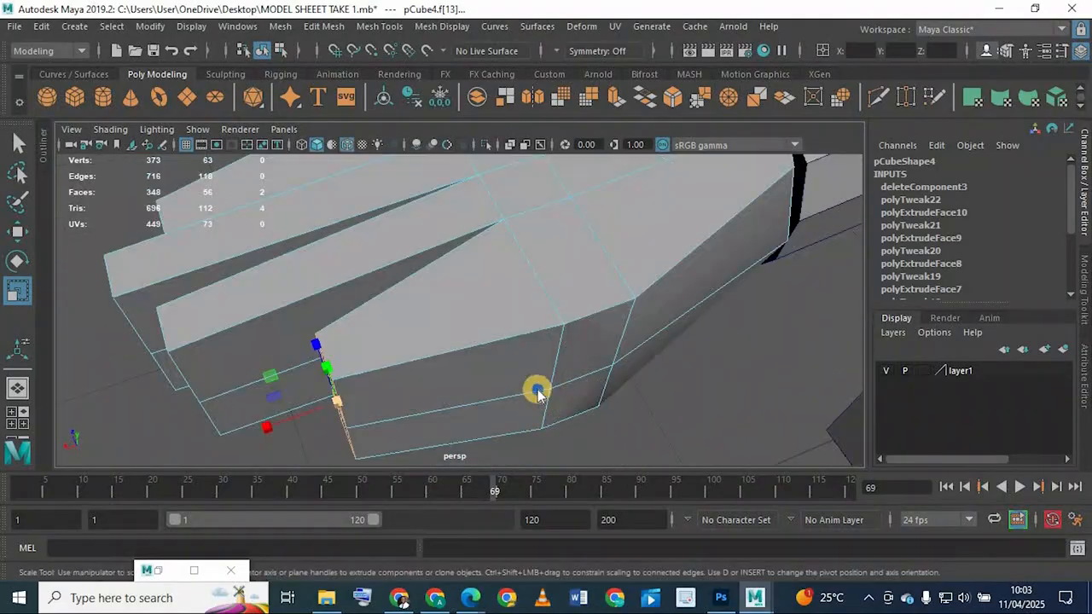
{"action": "right_click_drag", "start_coordinate": [538, 391], "coordinate": [522, 91]}
{"action": "left_click", "coordinate": [502, 401]}
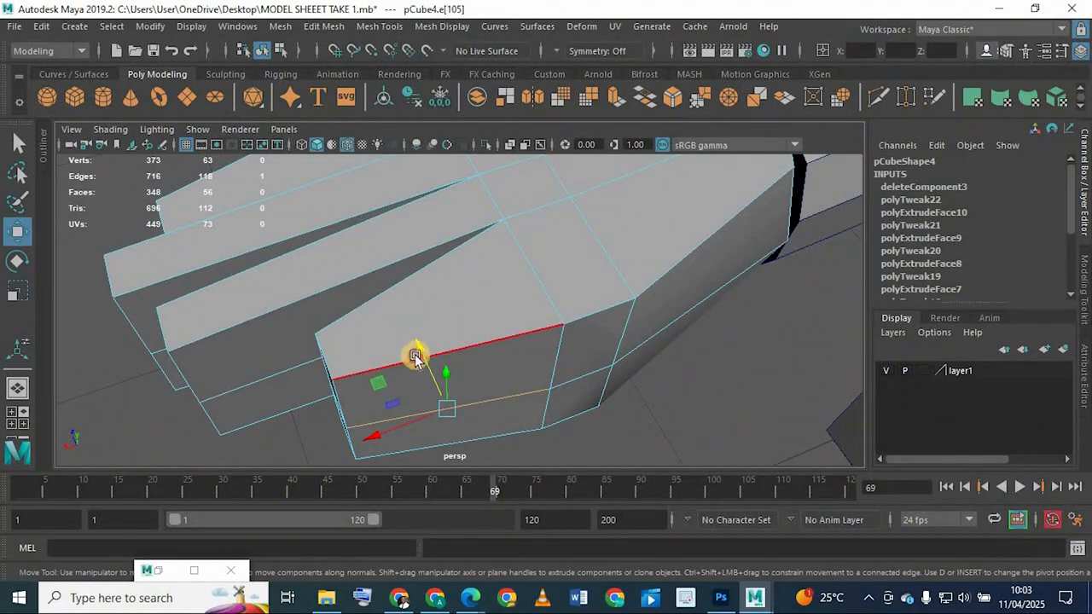
{"action": "left_click_drag", "start_coordinate": [413, 357], "coordinate": [418, 358]}
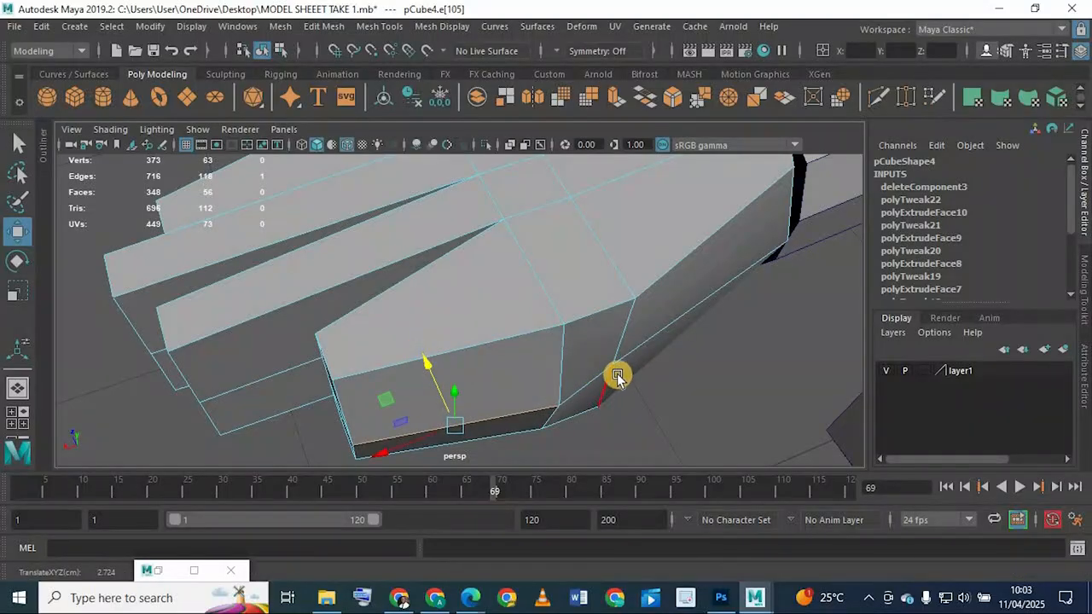
{"action": "key", "text": "ctrl+z"}
{"action": "left_click", "coordinate": [555, 375], "text": "shift"}
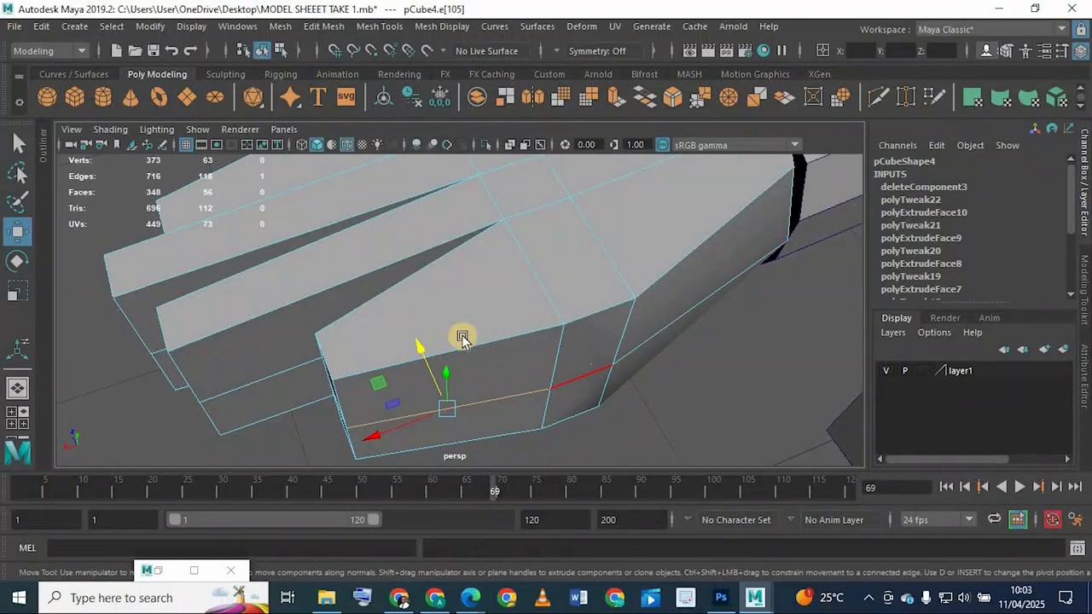
{"action": "left_click_drag", "start_coordinate": [462, 357], "coordinate": [450, 297]}
Step: Try to move the lengthwise middle edge on the inner side of the outer finger sideways
{"action": "left_click", "coordinate": [525, 354]}
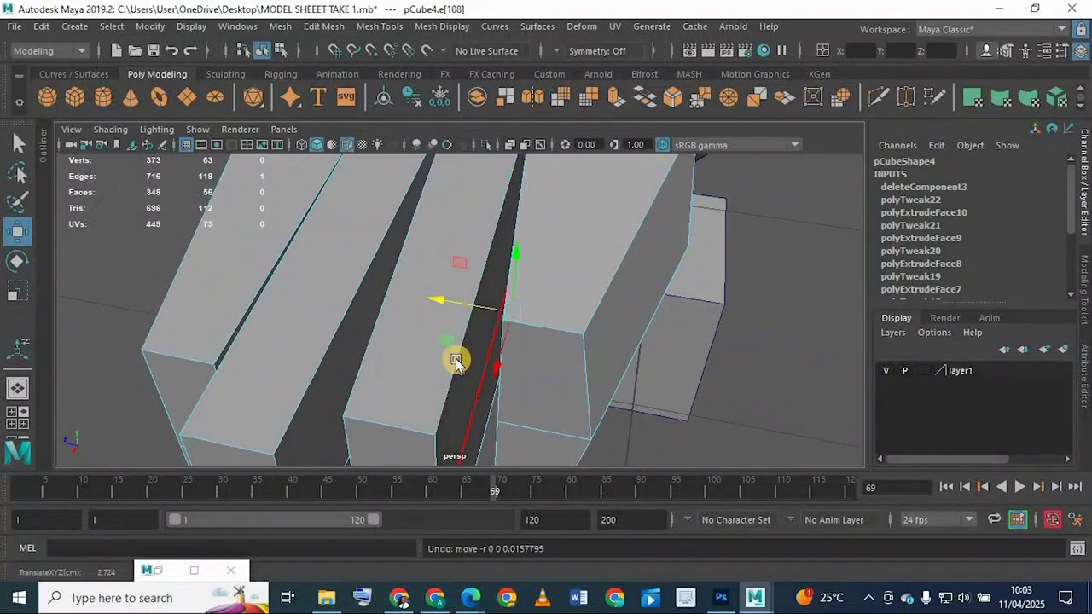
{"action": "scroll", "coordinate": [462, 355], "scroll_direction": "up", "scroll_amount": 5}
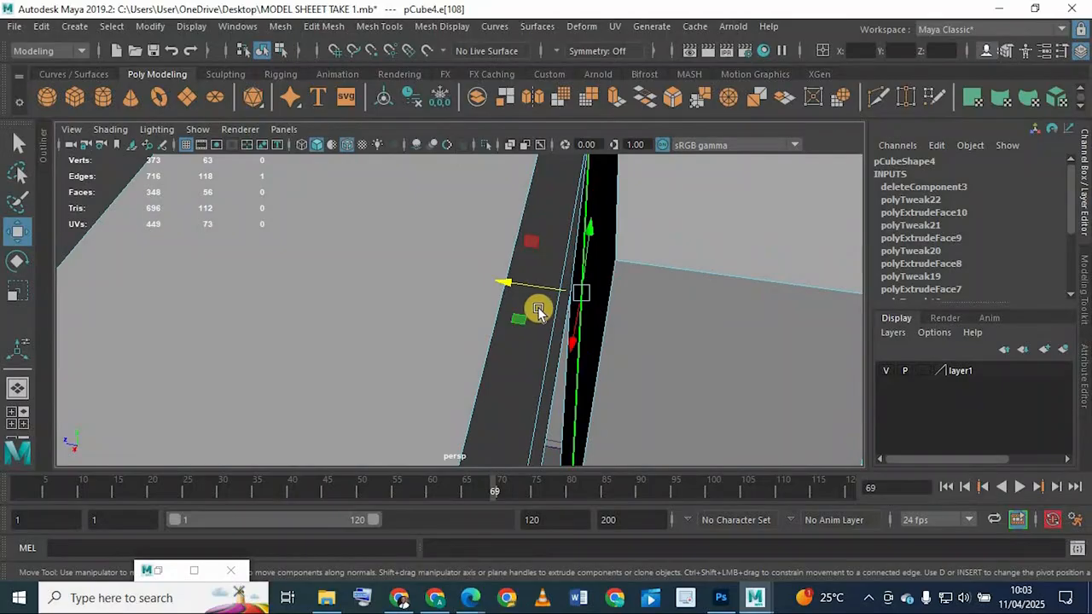
{"action": "left_click", "coordinate": [529, 300]}
{"action": "key", "text": "ctrl+z"}
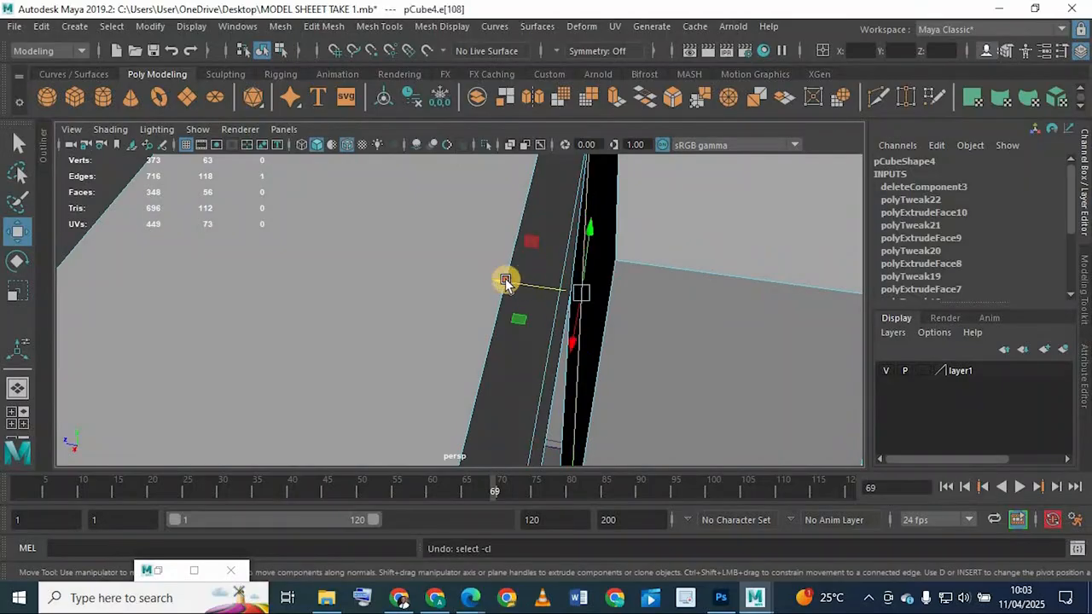
{"action": "left_click", "coordinate": [568, 373]}
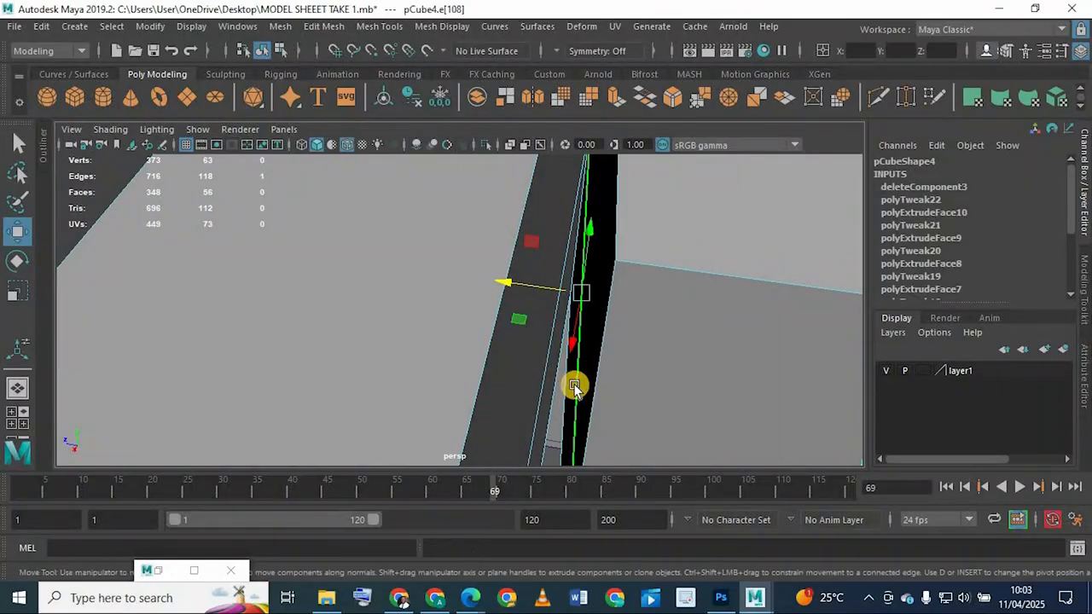
{"action": "key", "text": "ctrl+z"}
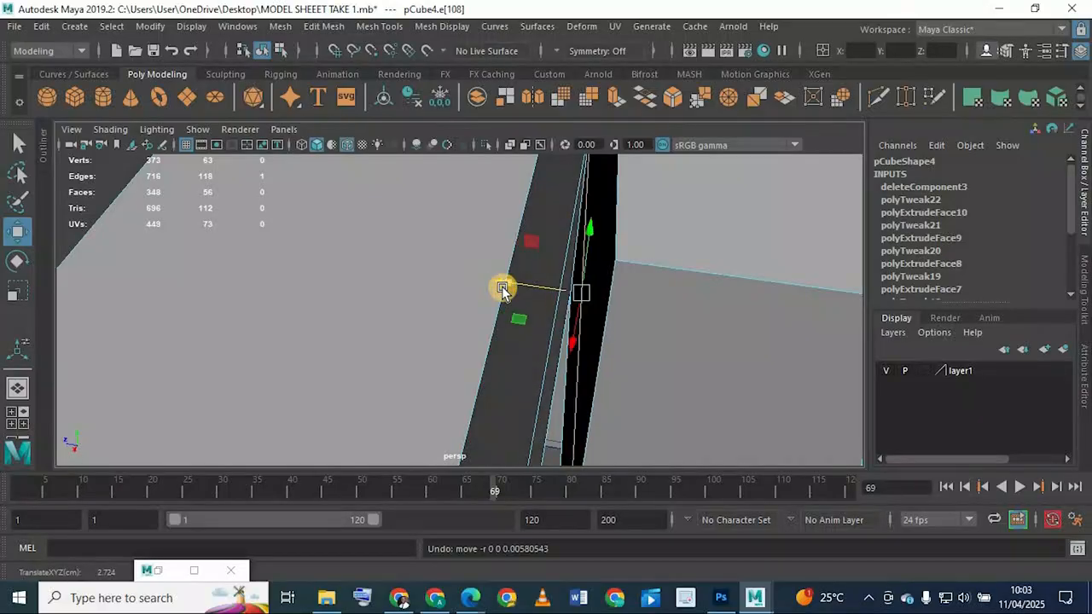
{"action": "key", "text": "4"}
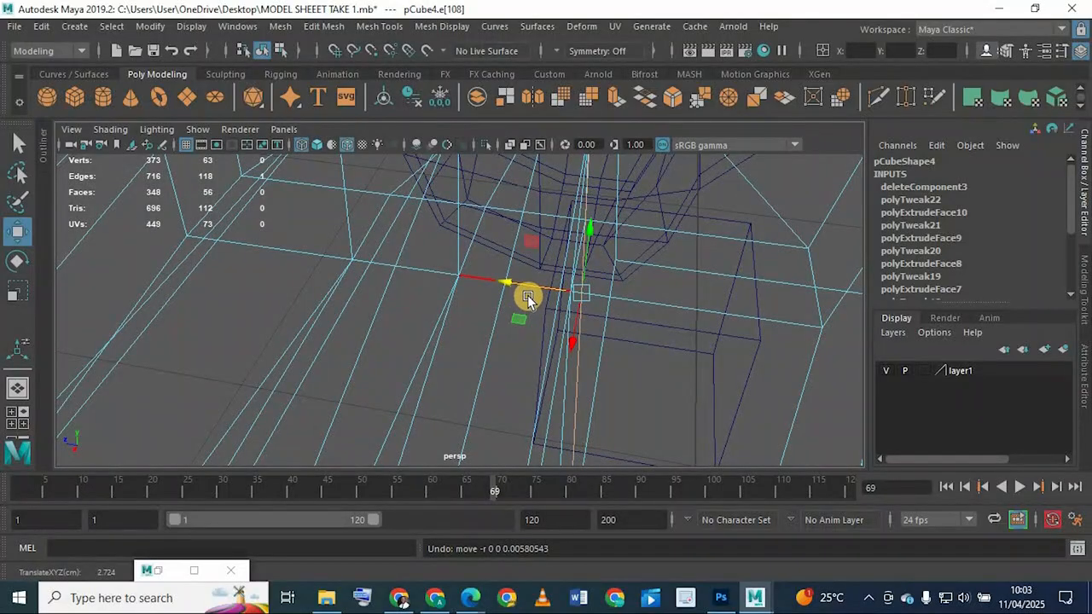
{"action": "key", "text": "5"}
{"action": "left_click_drag", "start_coordinate": [503, 376], "coordinate": [518, 330], "text": "alt"}
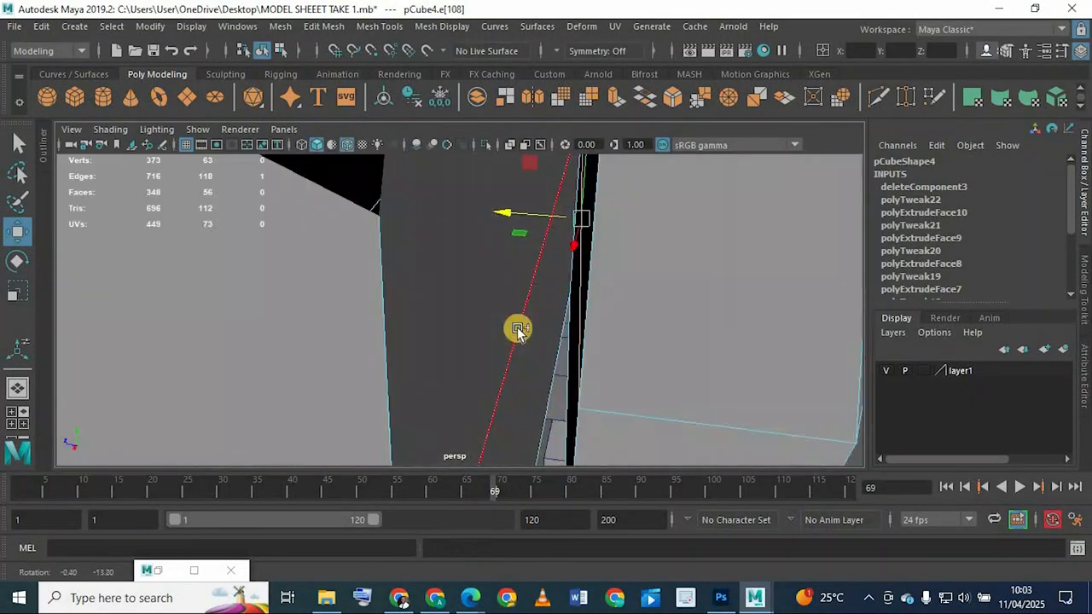
Step: Adjust the facing side edges in the gap between the outer finger and its neighbour with the Scale tool
{"action": "left_click", "coordinate": [518, 328], "text": "shift"}
{"action": "key", "text": "r"}
{"action": "left_click_drag", "start_coordinate": [495, 277], "coordinate": [512, 304]}
{"action": "scroll", "coordinate": [500, 307], "scroll_direction": "down", "scroll_amount": 4}
{"action": "left_click", "coordinate": [467, 275]}
{"action": "left_click", "coordinate": [512, 304]}
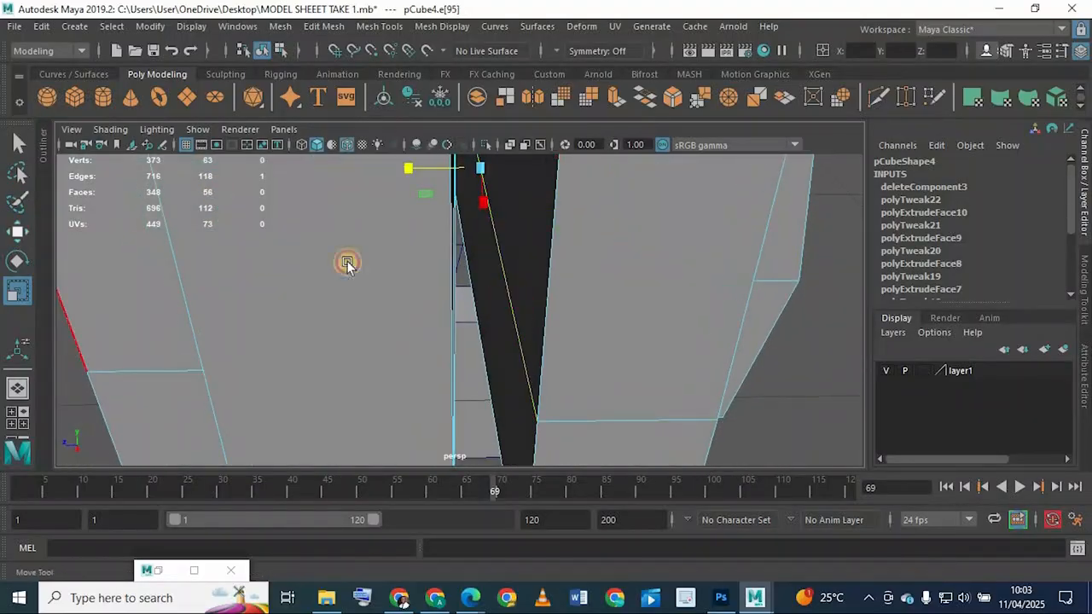
Step: Move the lengthwise middle side edges of the two middle fingers outward into the gaps
{"action": "key", "text": "w"}
{"action": "left_click_drag", "start_coordinate": [402, 174], "coordinate": [528, 290], "text": "alt"}
{"action": "left_click", "coordinate": [507, 177]}
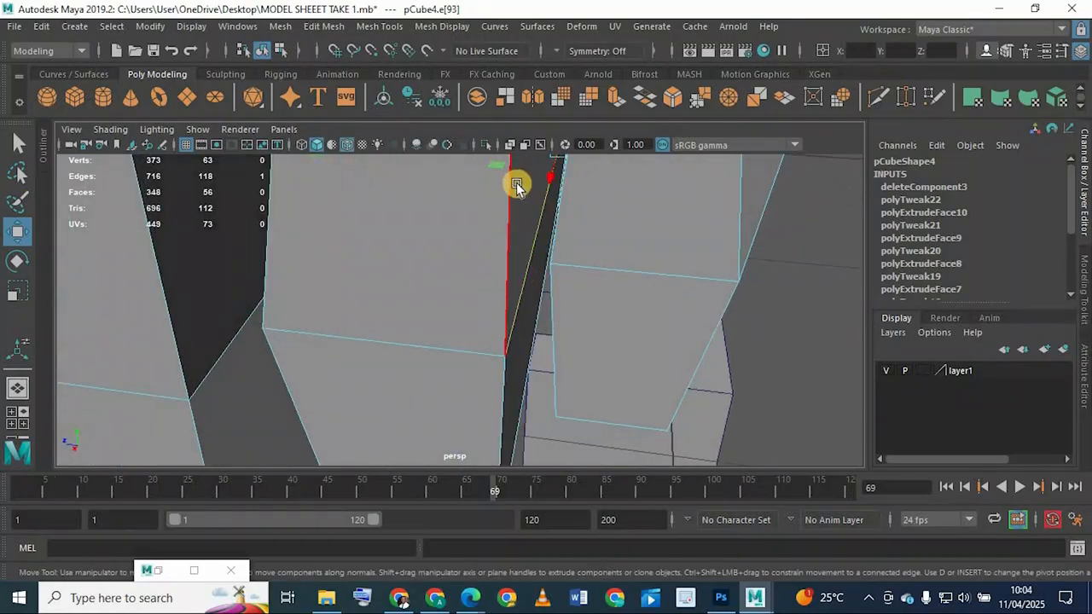
{"action": "left_click_drag", "start_coordinate": [508, 209], "coordinate": [355, 384], "text": "alt"}
{"action": "left_click", "coordinate": [333, 279]}
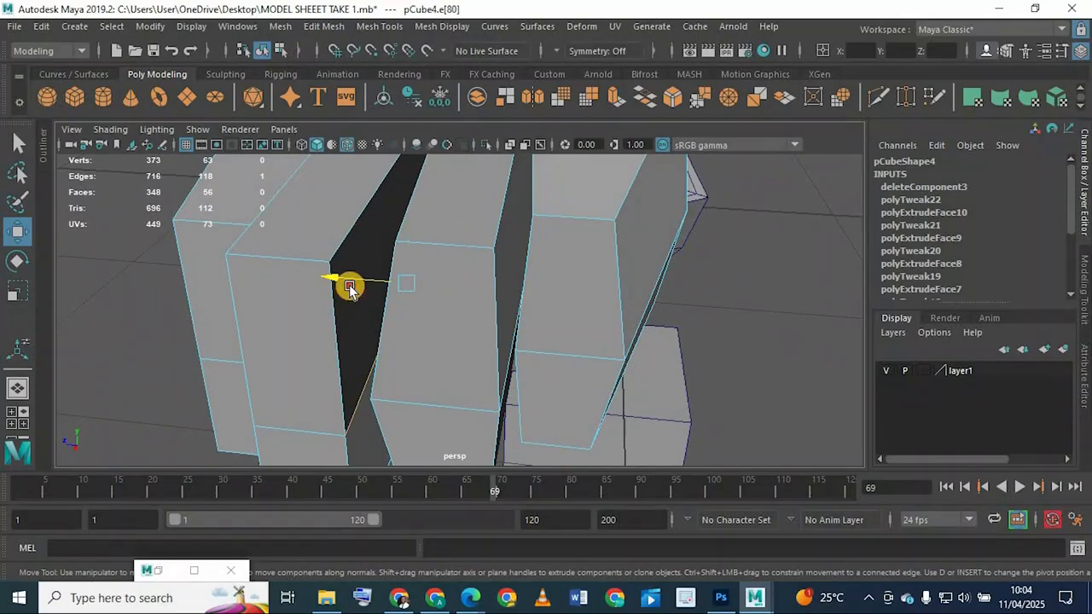
Step: Move the lengthwise middle side edges of the fingers toward the far side of the hand outward
{"action": "left_click_drag", "start_coordinate": [313, 295], "coordinate": [449, 363], "text": "alt"}
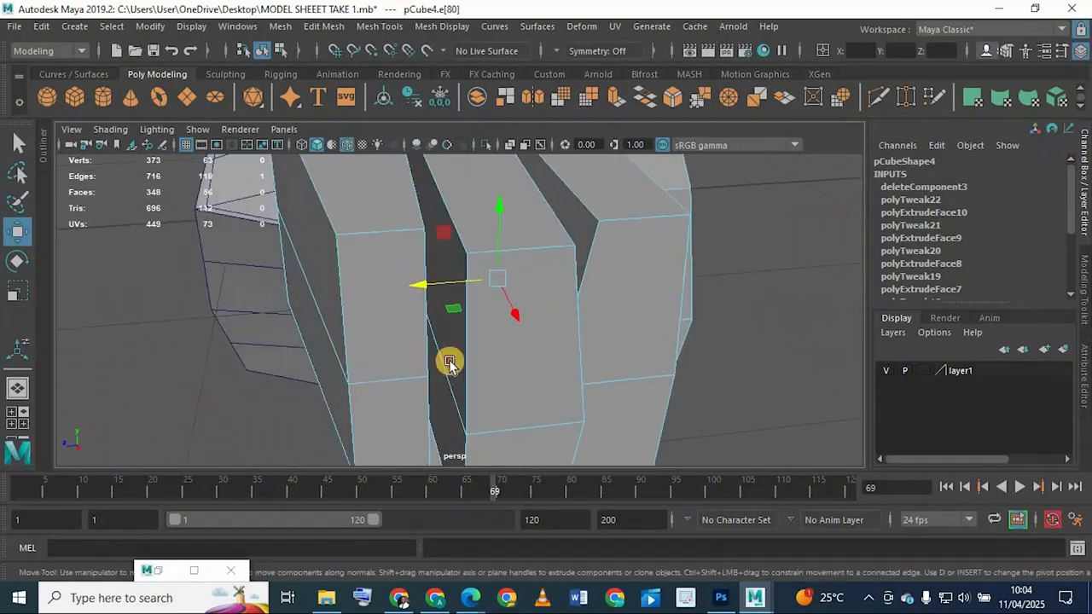
{"action": "left_click", "coordinate": [400, 328]}
{"action": "left_click_drag", "start_coordinate": [373, 288], "coordinate": [366, 289]}
{"action": "left_click_drag", "start_coordinate": [371, 331], "coordinate": [334, 310], "text": "alt"}
{"action": "left_click", "coordinate": [284, 322]}
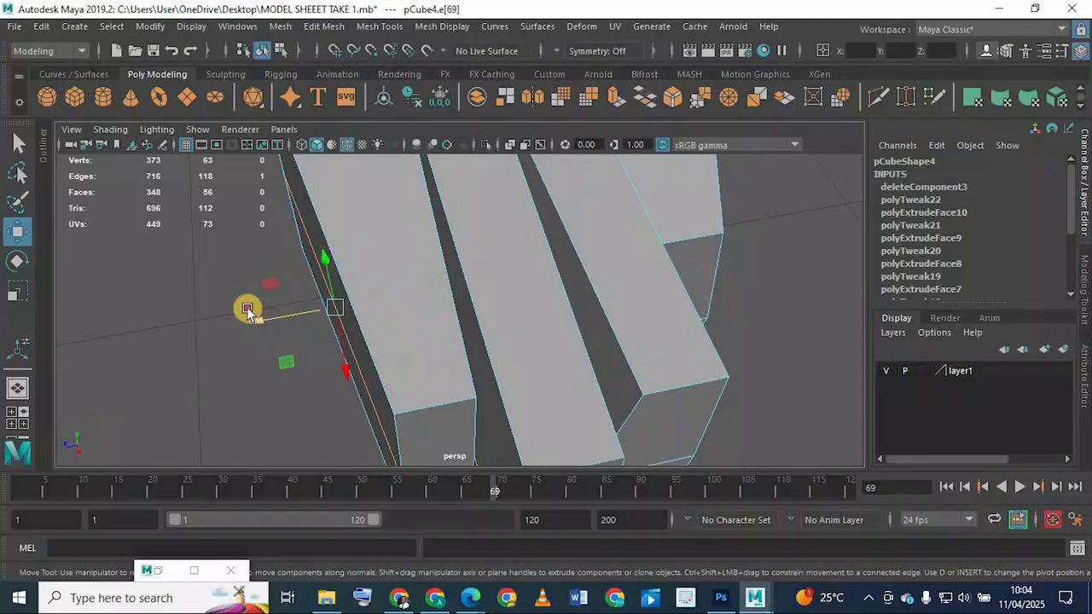
{"action": "left_click_drag", "start_coordinate": [247, 313], "coordinate": [247, 308]}
Step: Move the inner side edges between the far-side fingers outward, preview the hand smoothed, and return to the unsmoothed display
{"action": "left_click_drag", "start_coordinate": [376, 297], "coordinate": [338, 346], "text": "alt"}
{"action": "right_click_drag", "start_coordinate": [339, 347], "coordinate": [333, 390], "text": "alt"}
{"action": "left_click_drag", "start_coordinate": [333, 390], "coordinate": [328, 333], "text": "alt"}
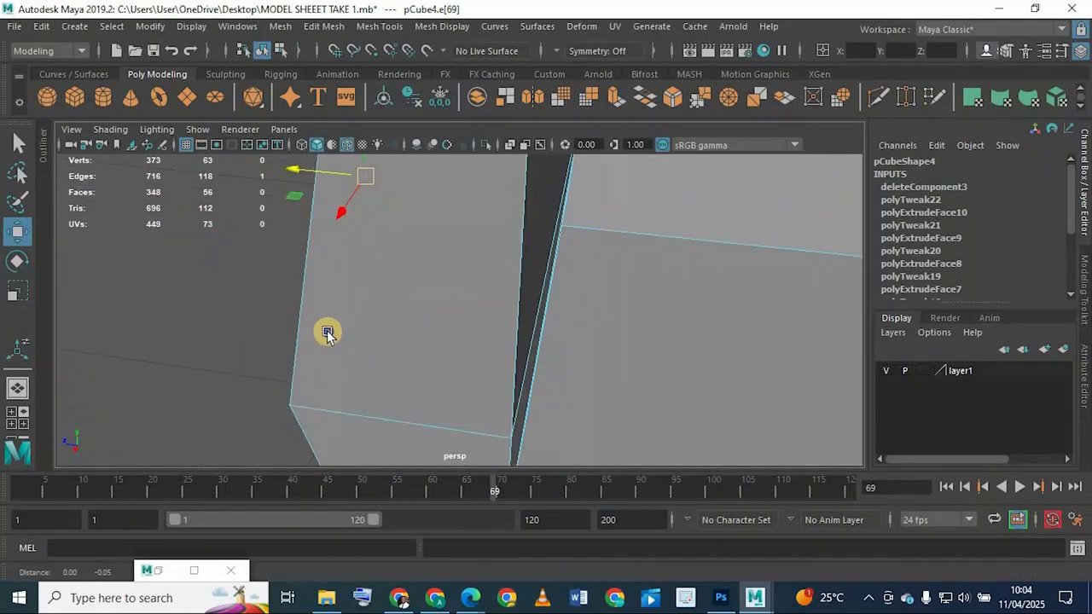
{"action": "right_click_drag", "start_coordinate": [328, 332], "coordinate": [530, 374], "text": "alt"}
{"action": "left_click_drag", "start_coordinate": [531, 373], "coordinate": [558, 361], "text": "alt"}
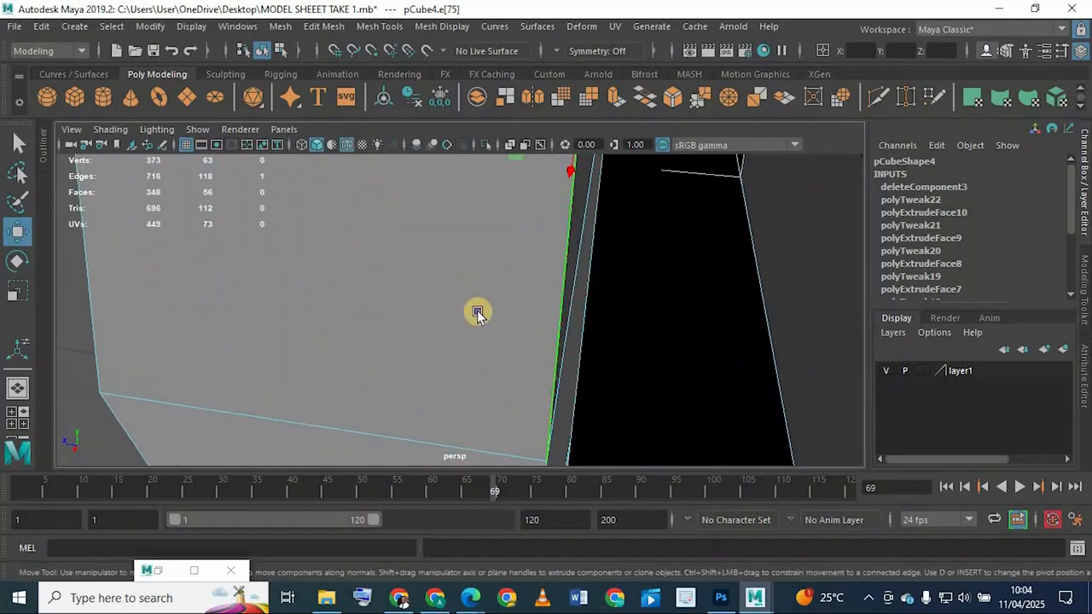
{"action": "left_click_drag", "start_coordinate": [478, 312], "coordinate": [443, 401], "text": "alt"}
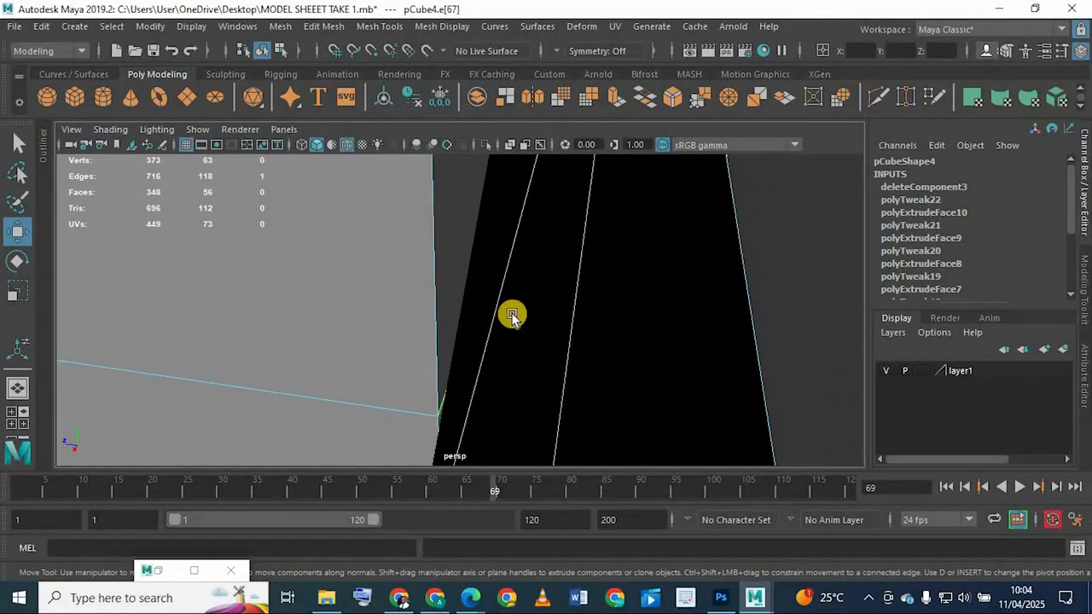
{"action": "key", "text": "f"}
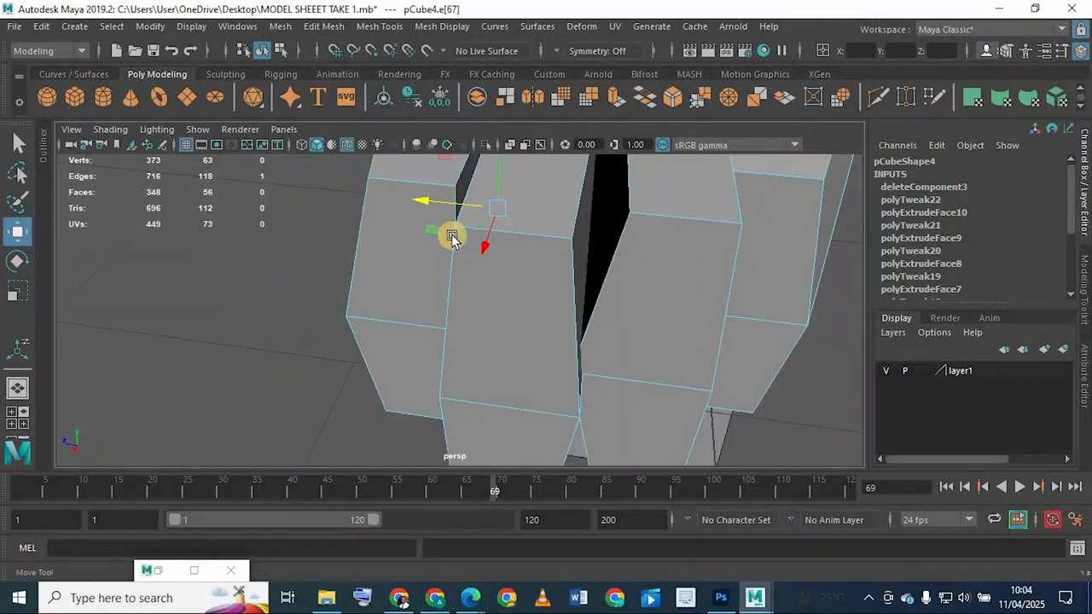
{"action": "left_click_drag", "start_coordinate": [452, 238], "coordinate": [462, 198]}
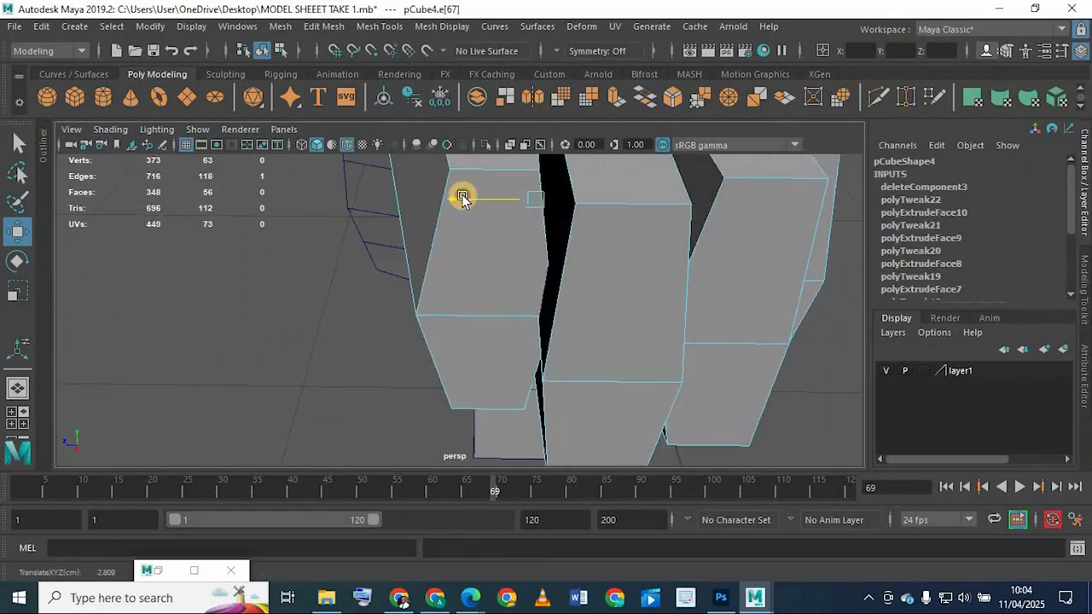
{"action": "mouse_move", "coordinate": [482, 259]}
{"action": "left_mouse_down", "text": "alt"}
{"action": "mouse_move", "coordinate": [495, 329]}
{"action": "mouse_move", "coordinate": [456, 276]}
{"action": "mouse_move", "coordinate": [493, 214]}
{"action": "mouse_move", "coordinate": [395, 276]}
{"action": "mouse_move", "coordinate": [390, 264]}
{"action": "mouse_move", "coordinate": [434, 199]}
{"action": "mouse_move", "coordinate": [516, 274]}
{"action": "left_mouse_up", "text": "alt"}
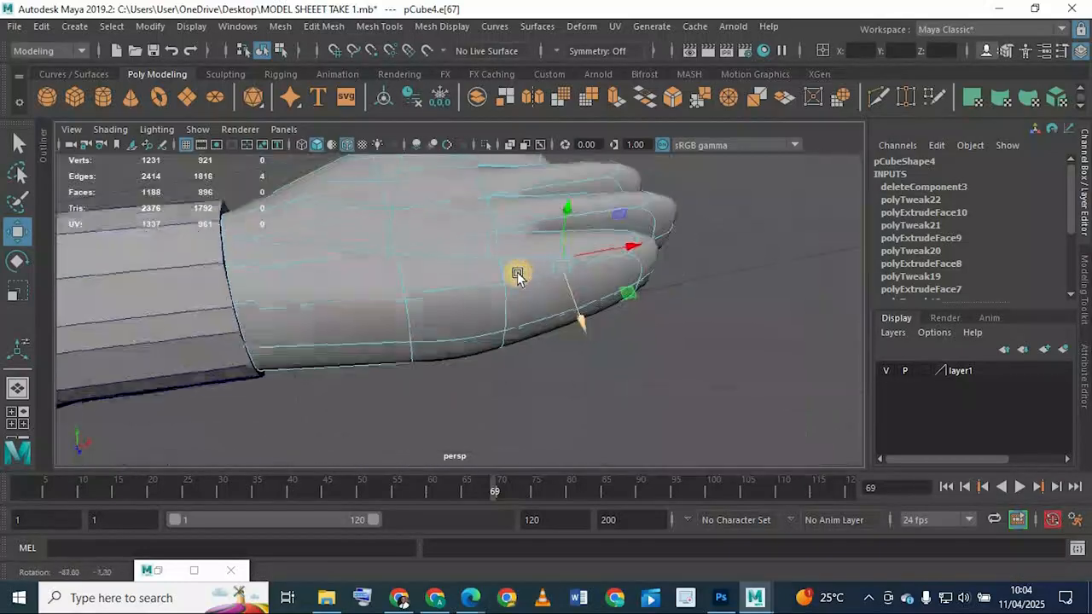
{"action": "key", "text": "1"}
{"action": "left_click_drag", "start_coordinate": [379, 303], "coordinate": [405, 244], "text": "alt"}
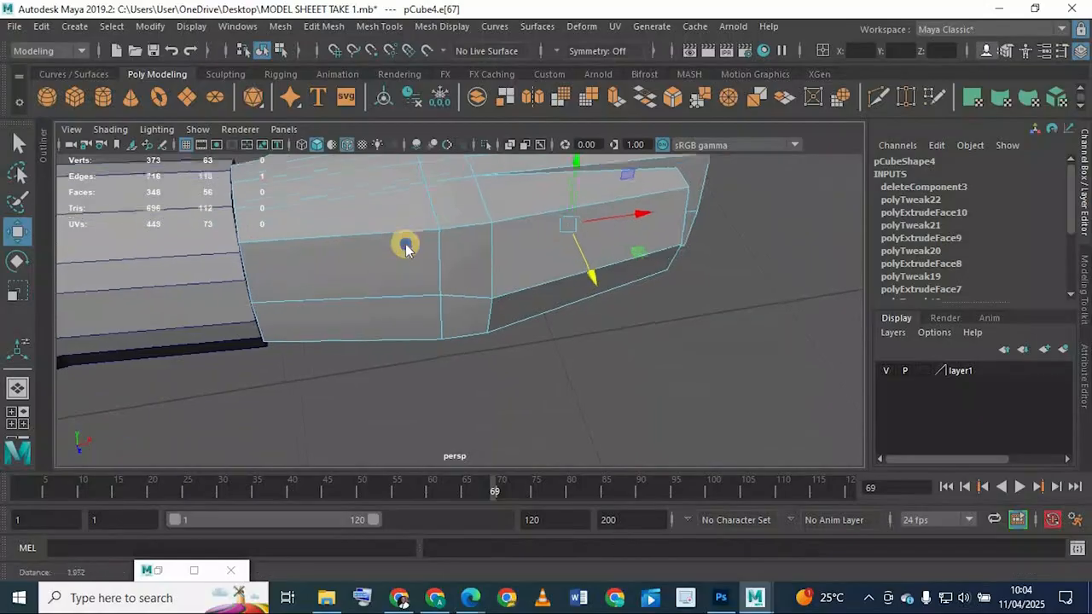
{"action": "right_click_drag", "start_coordinate": [397, 189], "coordinate": [392, 326]}
{"action": "left_click", "coordinate": [392, 325]}
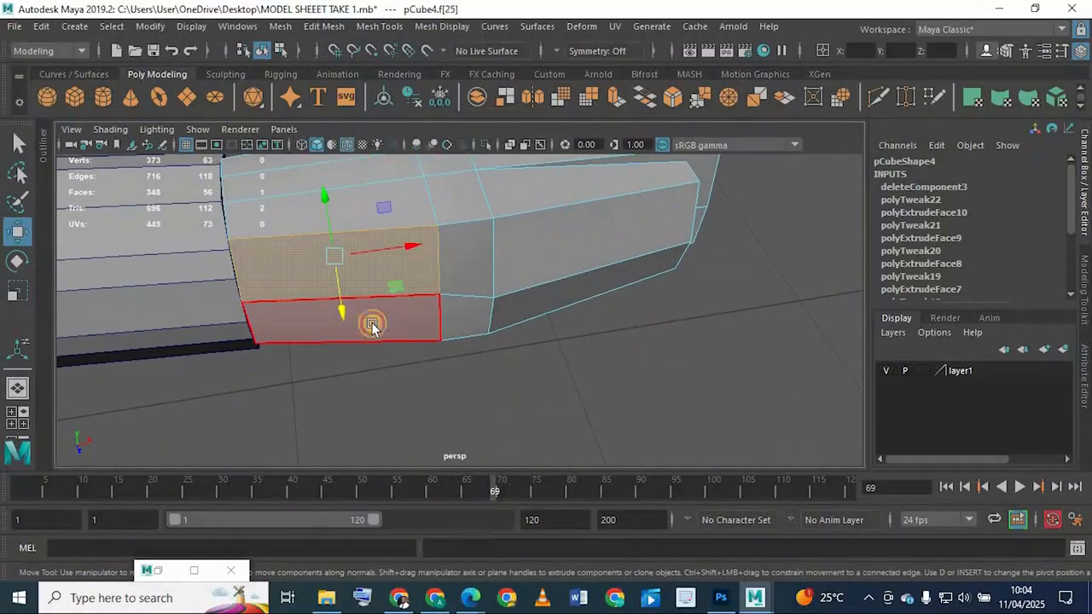
{"action": "left_click", "coordinate": [294, 310], "text": "shift"}
{"action": "mouse_move", "coordinate": [294, 310]}
{"action": "left_mouse_down", "text": "alt"}
{"action": "mouse_move", "coordinate": [314, 325]}
{"action": "mouse_move", "coordinate": [302, 322]}
{"action": "left_mouse_up", "text": "alt"}
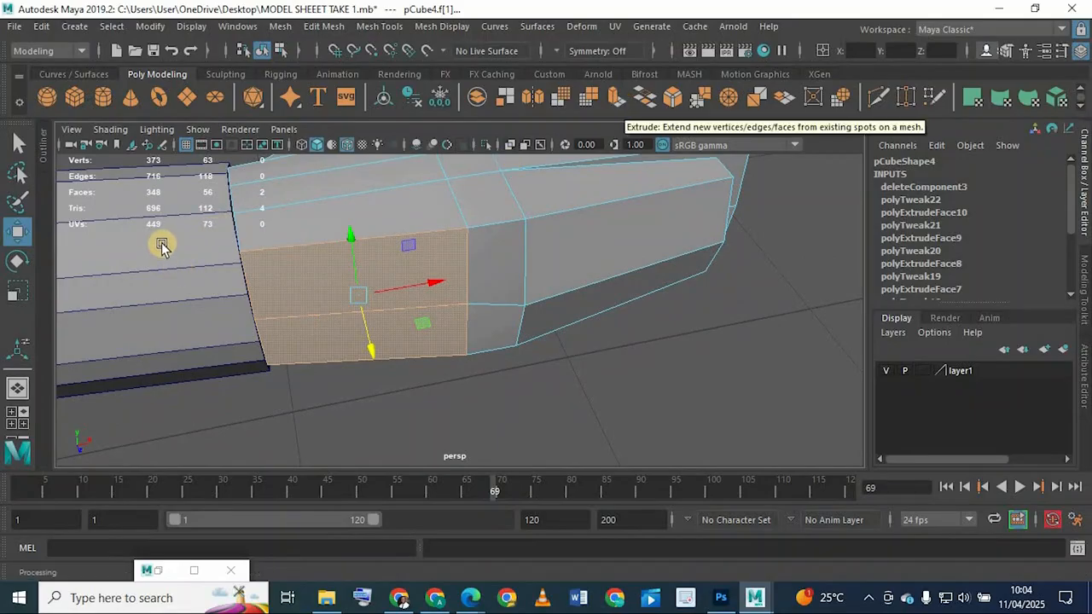
Step: Insert an edge loop around the hand close to the wrist opening with the Insert Edge Loop tool
{"action": "scroll", "coordinate": [256, 101], "scroll_direction": "down", "scroll_amount": 1}
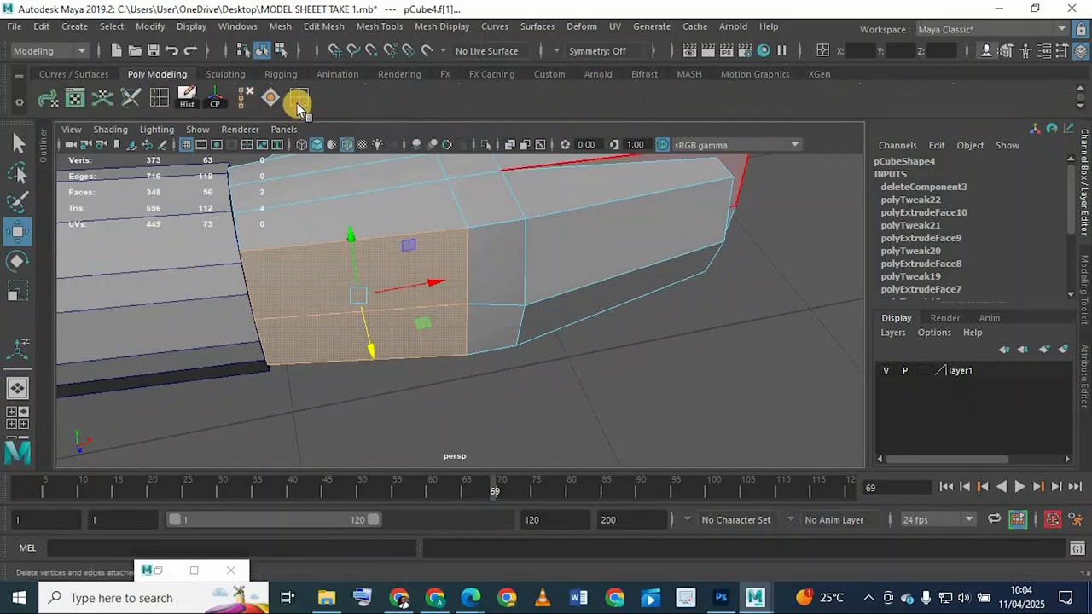
{"action": "left_click", "coordinate": [258, 247]}
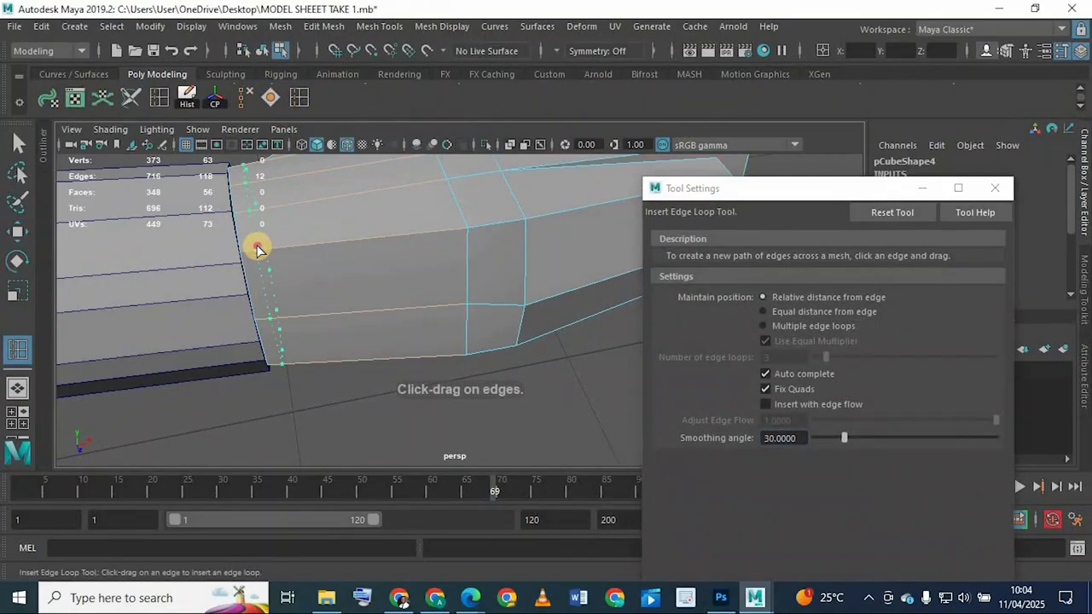
{"action": "left_click_drag", "start_coordinate": [258, 294], "coordinate": [260, 293]}
{"action": "key", "text": "q"}
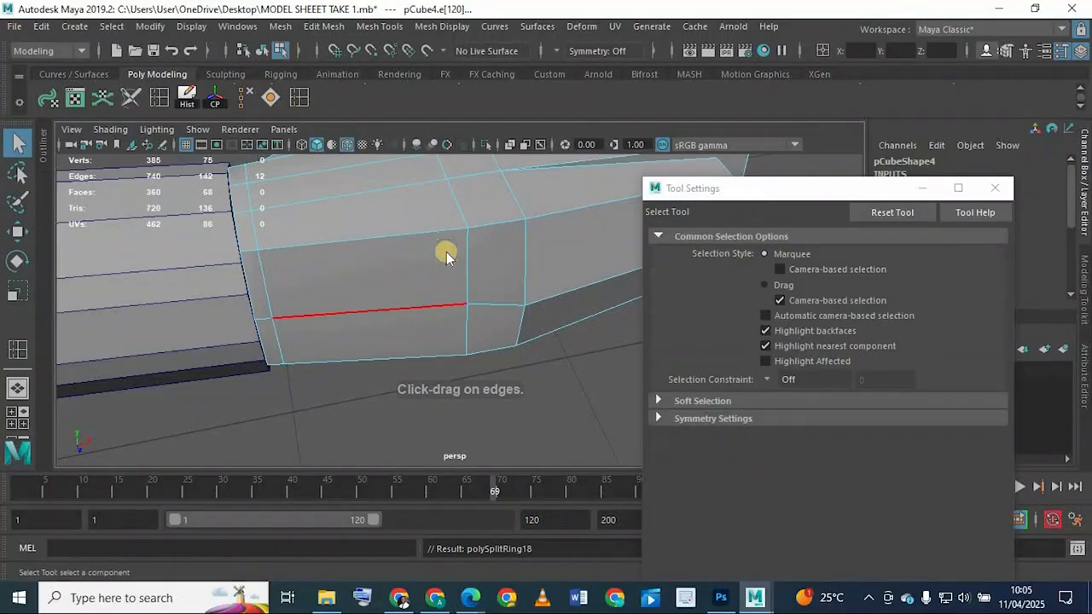
Step: Extrude the two palm side faces between the new wrist loop and the knuckles outward to start the thumb
{"action": "right_click_drag", "start_coordinate": [447, 253], "coordinate": [418, 301]}
{"action": "left_click", "coordinate": [411, 296]}
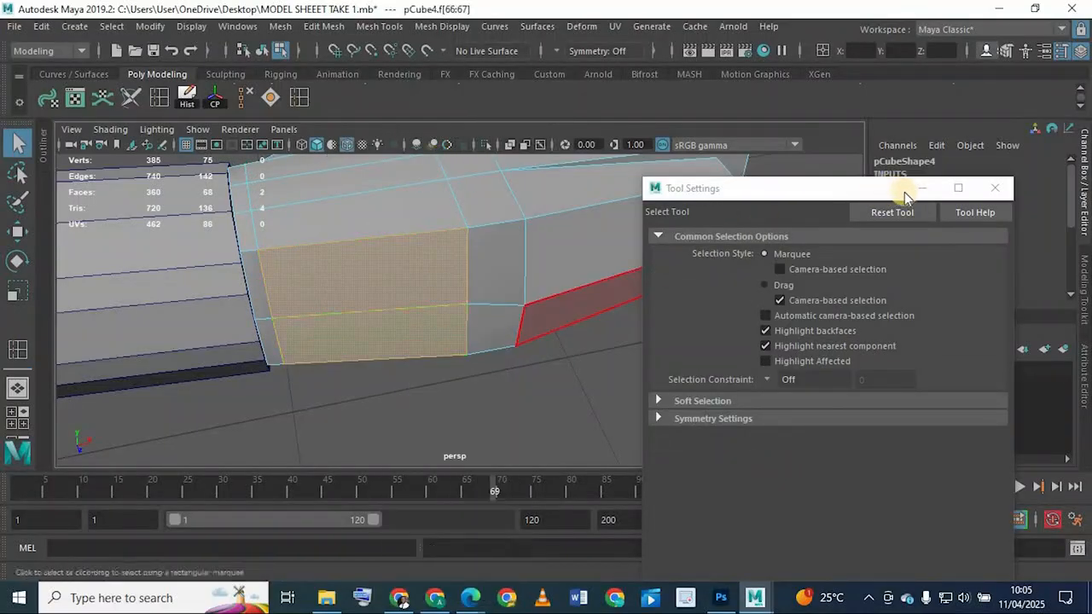
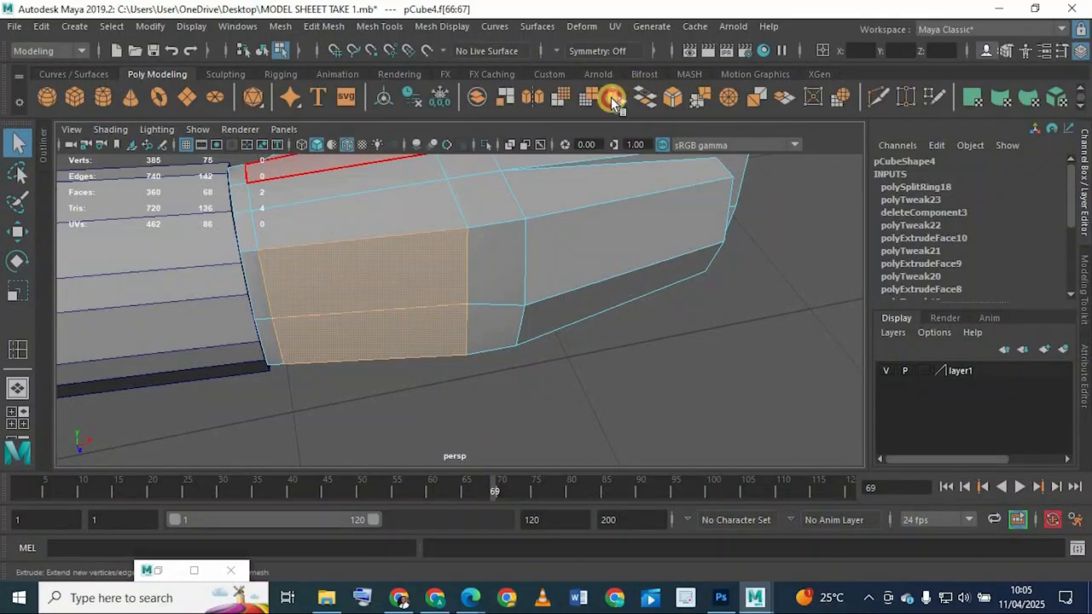
{"action": "key", "text": "ctrl+e"}
{"action": "key", "text": "w"}
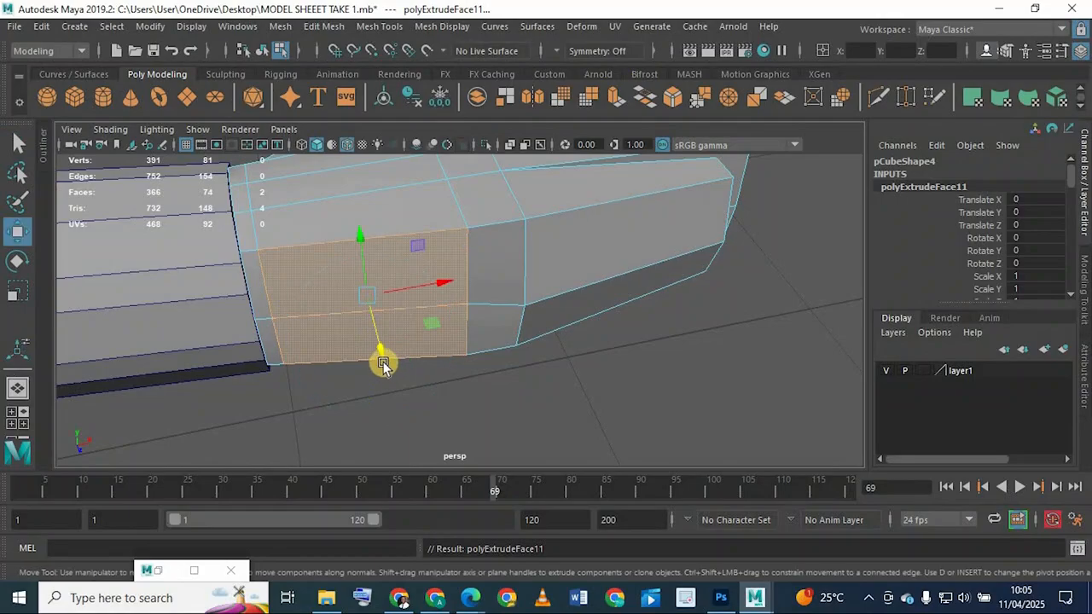
{"action": "middle_click_drag", "start_coordinate": [391, 383], "coordinate": [390, 381]}
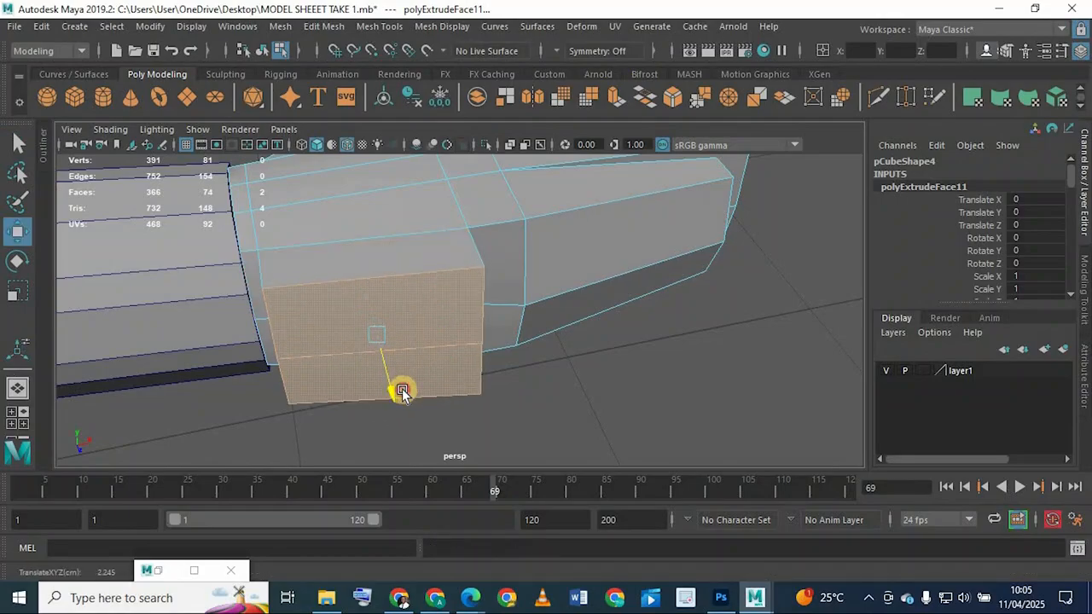
Step: Shift the extruded thumb faces toward the fingertips, scale them smaller, and pull them farther out into a tapered thumb
{"action": "left_click_drag", "start_coordinate": [402, 389], "coordinate": [429, 424], "text": "alt"}
{"action": "left_click_drag", "start_coordinate": [447, 373], "coordinate": [526, 296], "text": "alt"}
{"action": "left_click_drag", "start_coordinate": [465, 331], "coordinate": [507, 309]}
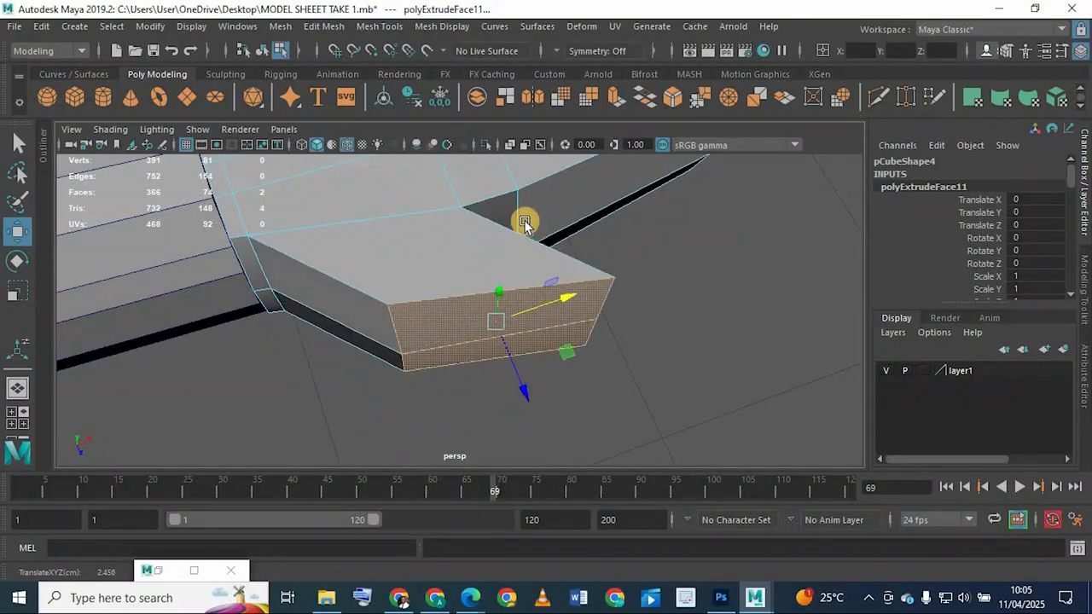
{"action": "left_click_drag", "start_coordinate": [526, 222], "coordinate": [410, 288], "text": "alt"}
{"action": "key", "text": "r"}
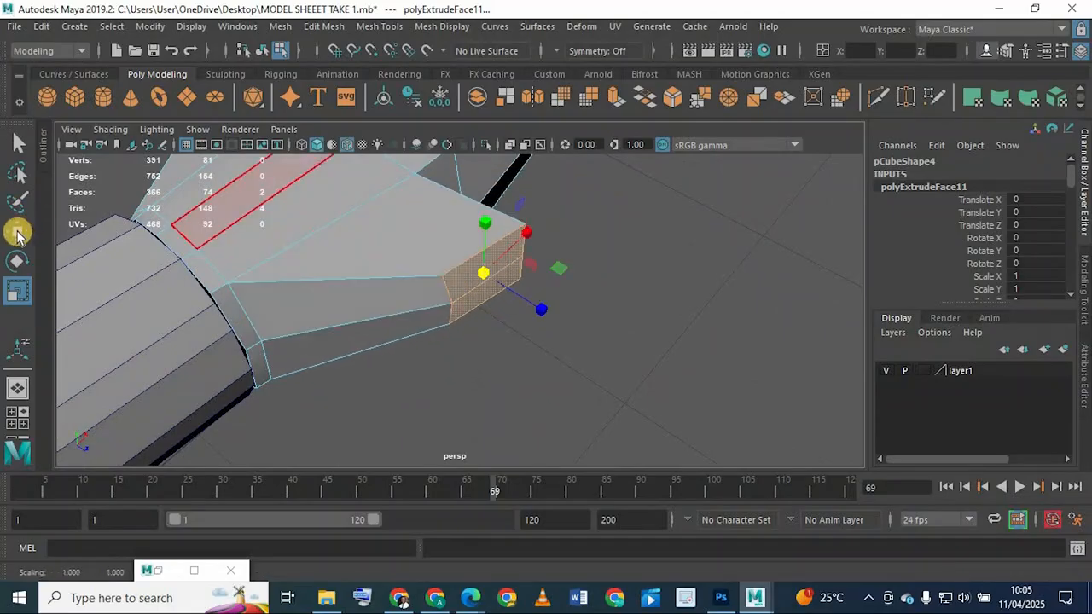
{"action": "key", "text": "w"}
{"action": "mouse_move", "coordinate": [588, 316]}
{"action": "left_mouse_down", "text": "alt"}
{"action": "mouse_move", "coordinate": [644, 342]}
{"action": "mouse_move", "coordinate": [444, 296]}
{"action": "mouse_move", "coordinate": [488, 345]}
{"action": "mouse_move", "coordinate": [561, 349]}
{"action": "mouse_move", "coordinate": [586, 332]}
{"action": "left_mouse_up", "text": "alt"}
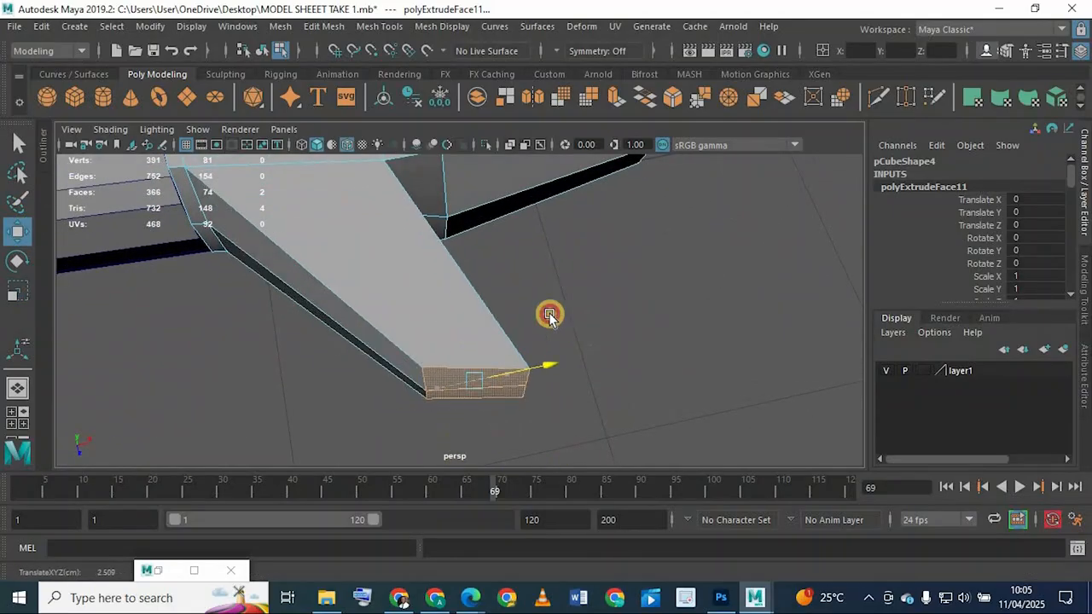
{"action": "mouse_move", "coordinate": [445, 256]}
{"action": "left_mouse_down", "text": "alt"}
{"action": "mouse_move", "coordinate": [421, 275]}
{"action": "mouse_move", "coordinate": [602, 234]}
{"action": "mouse_move", "coordinate": [449, 241]}
{"action": "mouse_move", "coordinate": [475, 287]}
{"action": "mouse_move", "coordinate": [522, 247]}
{"action": "mouse_move", "coordinate": [517, 210]}
{"action": "mouse_move", "coordinate": [526, 210]}
{"action": "mouse_move", "coordinate": [475, 361]}
{"action": "left_mouse_up", "text": "alt"}
Step: Examine the thumb's position and length against the hand drawing in the front reference view
{"action": "key", "text": "space"}
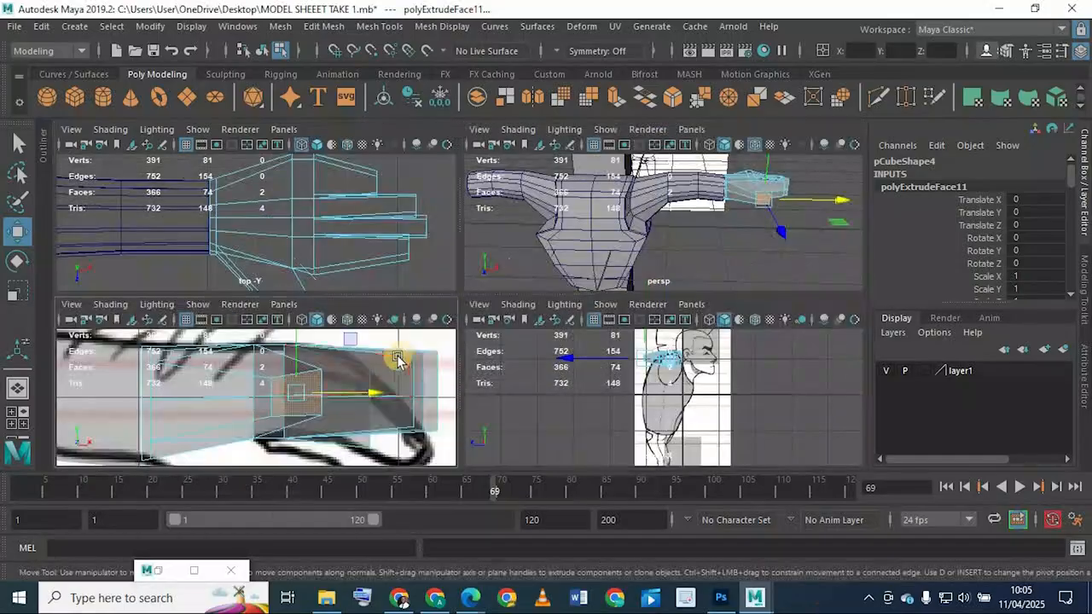
{"action": "key", "text": "space"}
{"action": "middle_click_drag", "start_coordinate": [713, 404], "coordinate": [683, 382], "text": "alt"}
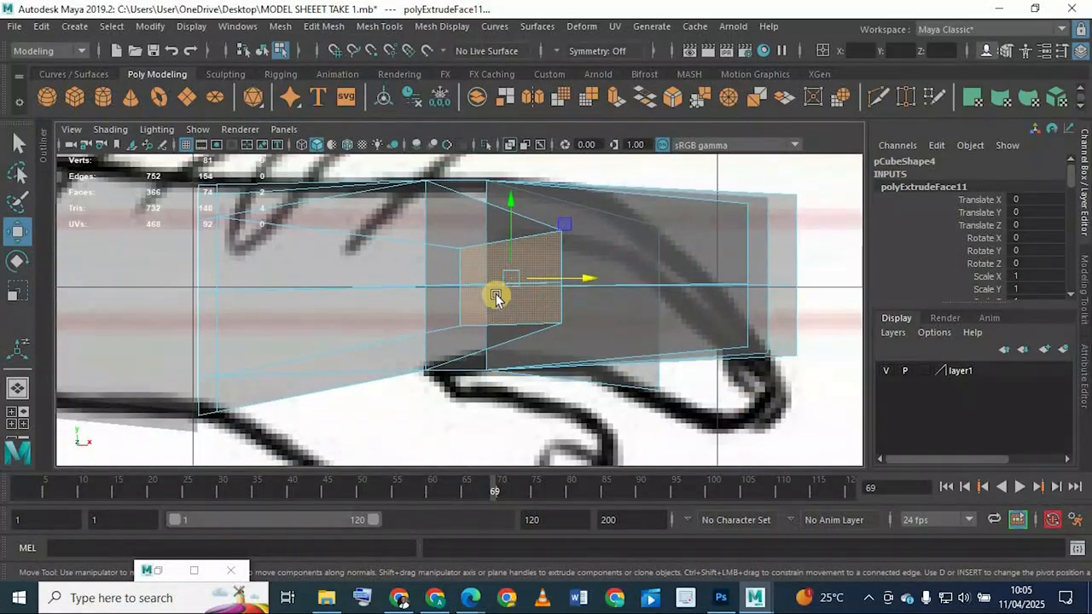
{"action": "middle_click_drag", "start_coordinate": [398, 340], "coordinate": [396, 280], "text": "alt"}
{"action": "middle_click_drag", "start_coordinate": [482, 345], "coordinate": [491, 383], "text": "alt"}
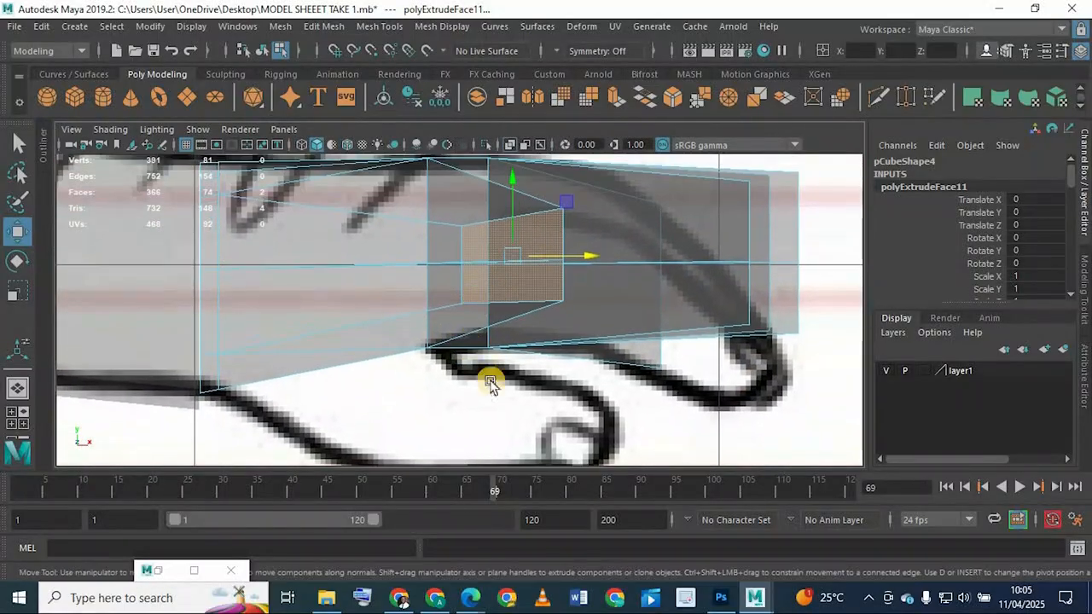
{"action": "middle_click_drag", "start_coordinate": [511, 334], "coordinate": [495, 261], "text": "alt"}
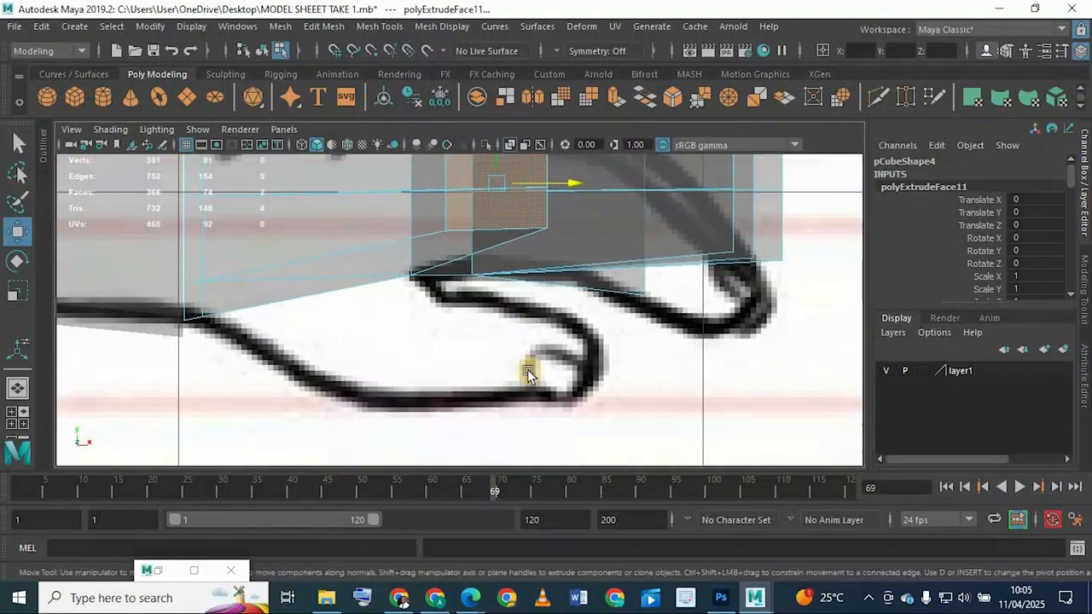
{"action": "key", "text": "space"}
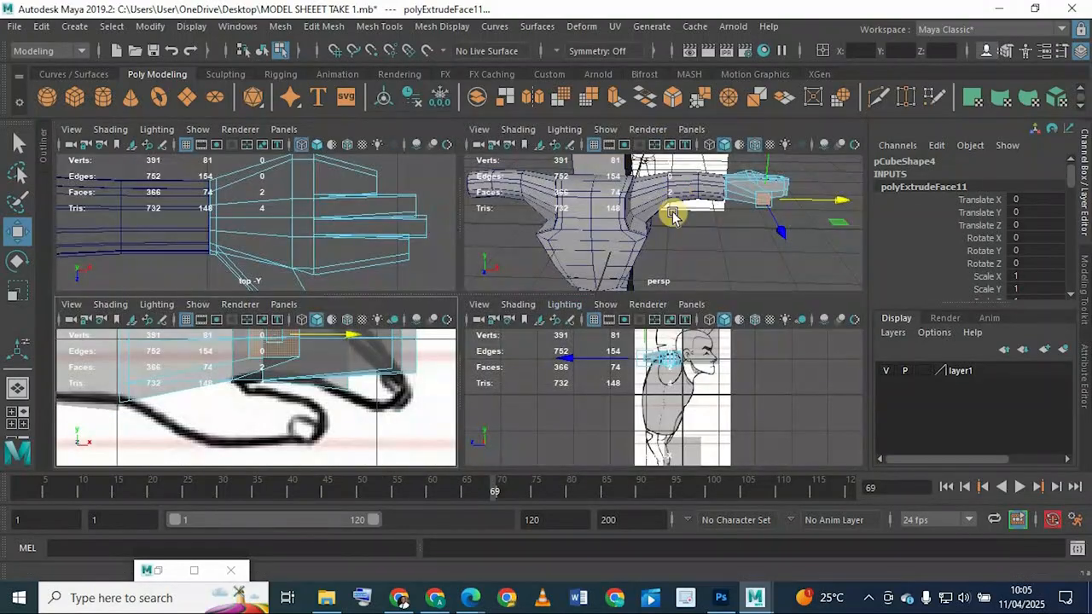
{"action": "key", "text": "space"}
Step: Set the Insert Edge Loop tool to multiple edge loops with 2 loops and add them across each of the four fingers
{"action": "left_click_drag", "start_coordinate": [581, 342], "coordinate": [554, 262], "text": "alt"}
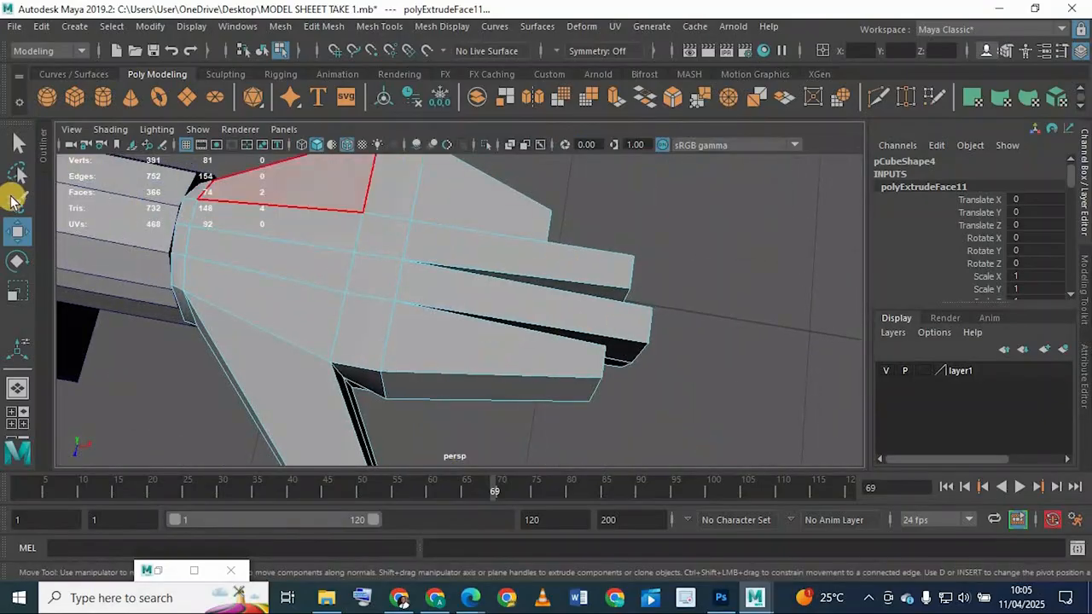
{"action": "left_click", "coordinate": [620, 97]}
{"action": "scroll", "coordinate": [332, 91], "scroll_direction": "down", "scroll_amount": 1}
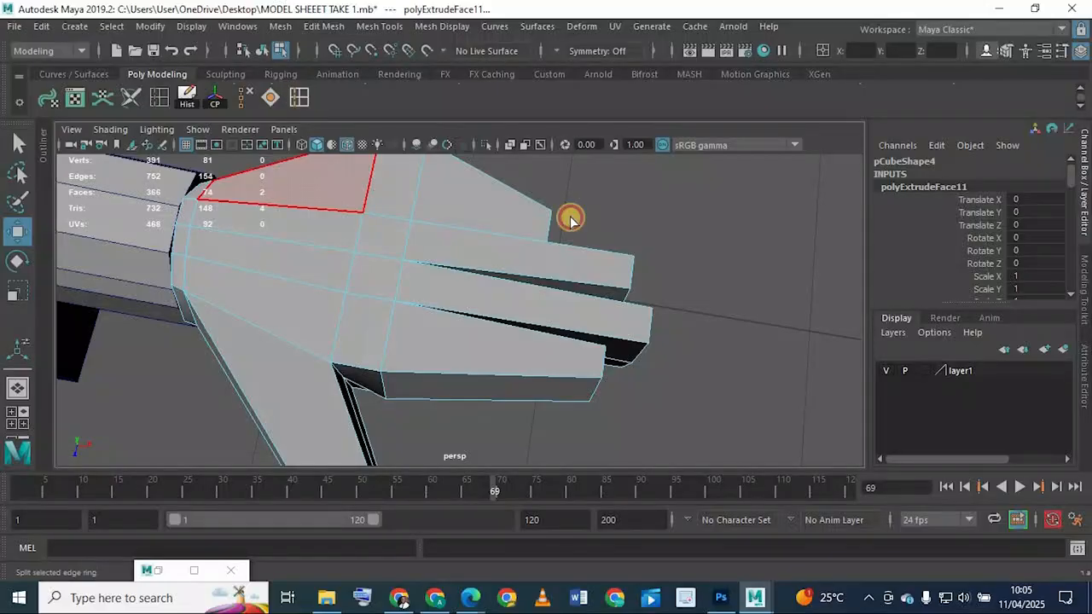
{"action": "left_click", "coordinate": [786, 329]}
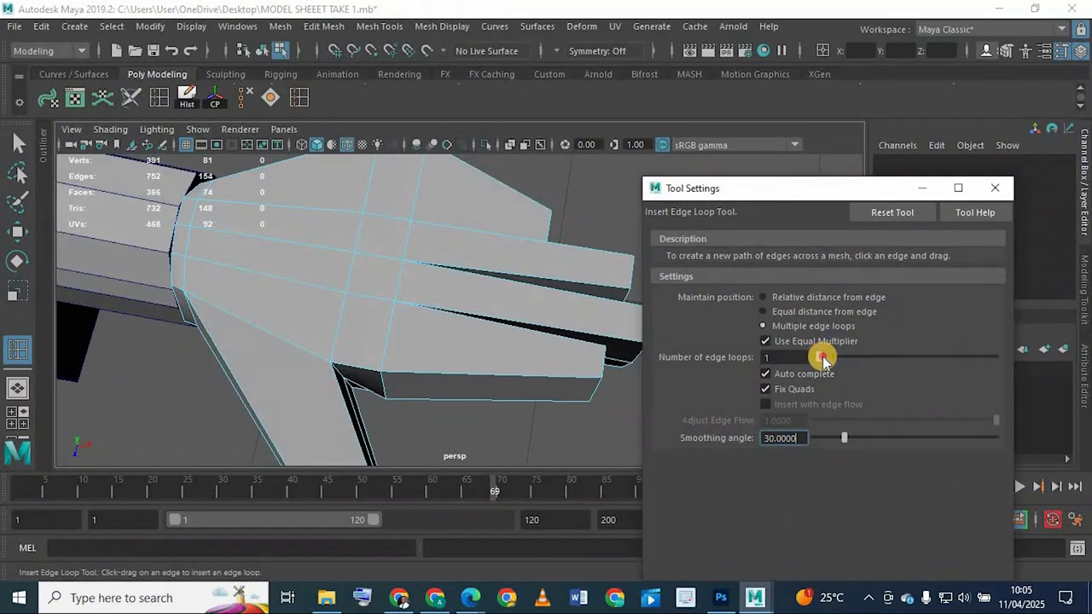
{"action": "left_click", "coordinate": [501, 378]}
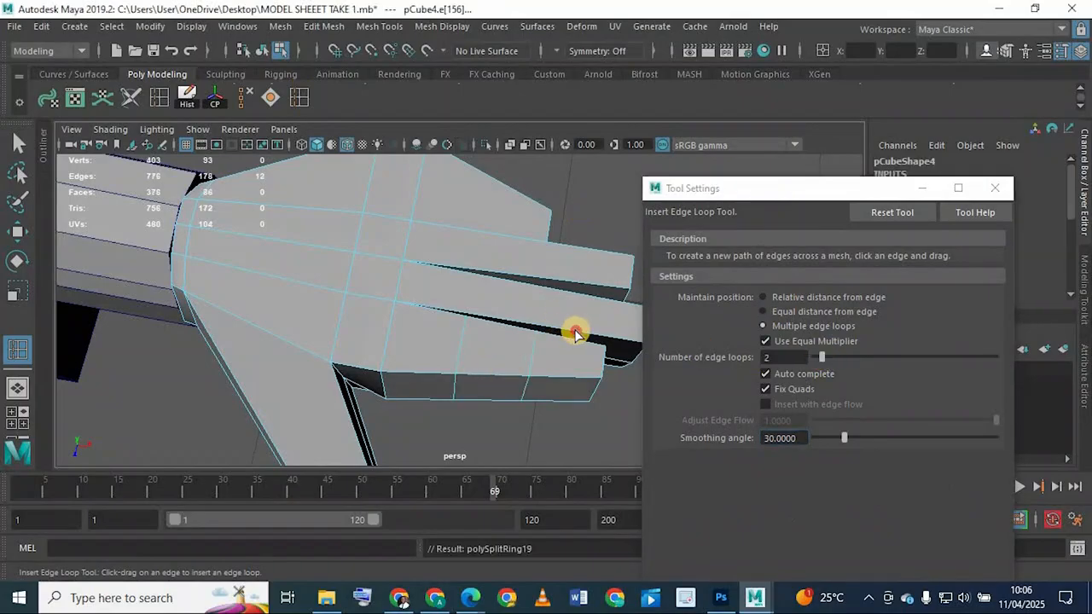
{"action": "left_click", "coordinate": [576, 333]}
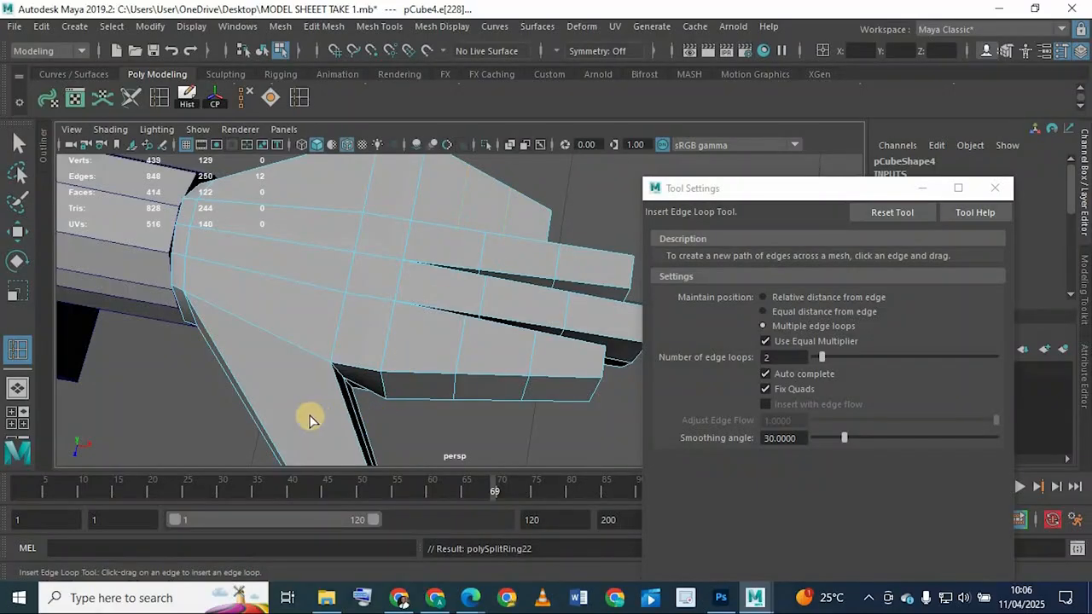
Step: Insert two evenly spaced edge loops across the thumb, and leave the Insert Edge Loop tool
{"action": "left_click", "coordinate": [357, 413]}
{"action": "left_click_drag", "start_coordinate": [383, 410], "coordinate": [368, 333], "text": "alt"}
{"action": "middle_click_drag", "start_coordinate": [368, 334], "coordinate": [249, 240], "text": "alt"}
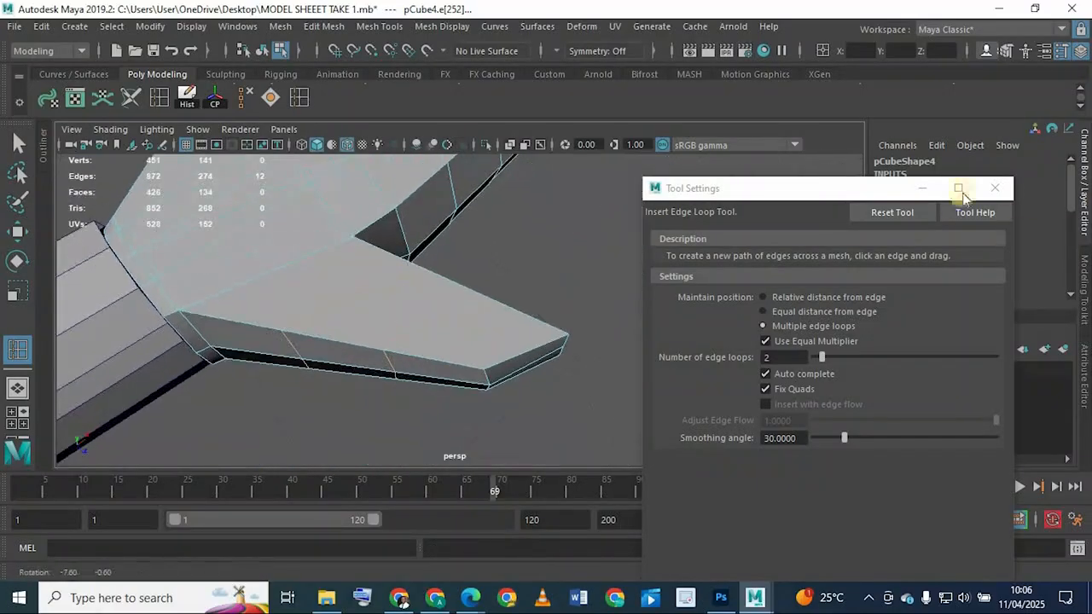
{"action": "left_click", "coordinate": [913, 187]}
{"action": "key", "text": "q"}
Step: Move the thumb's edge loop nearest the palm back toward the wrist to bend the thumb
{"action": "scroll", "coordinate": [441, 319], "scroll_direction": "up", "scroll_amount": 5}
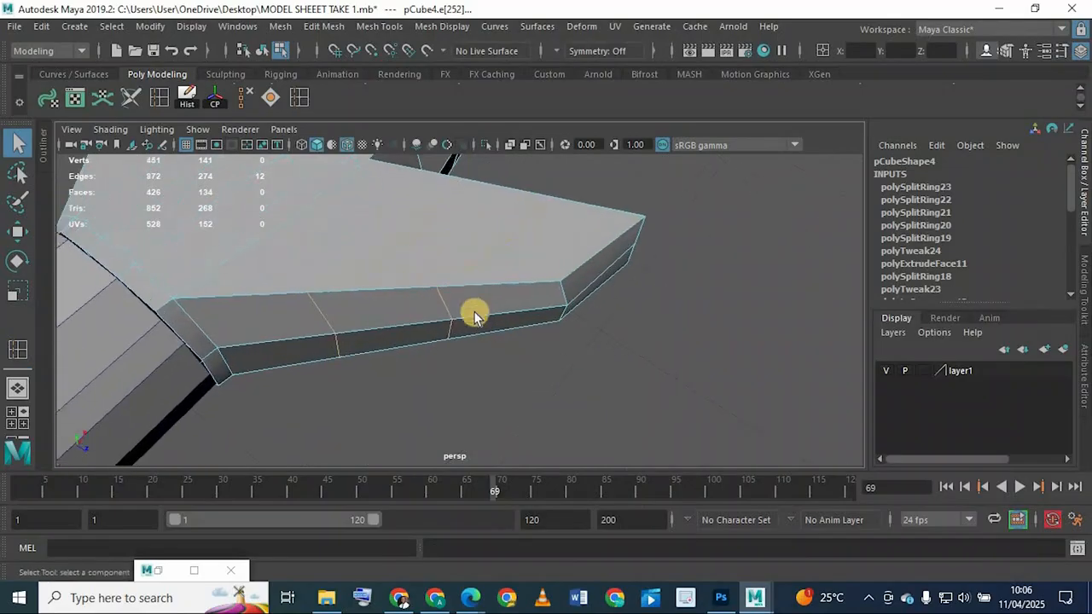
{"action": "middle_click_drag", "start_coordinate": [476, 316], "coordinate": [507, 384], "text": "alt"}
{"action": "left_click_drag", "start_coordinate": [368, 330], "coordinate": [459, 293], "text": "alt"}
{"action": "right_click_drag", "start_coordinate": [458, 293], "coordinate": [380, 132]}
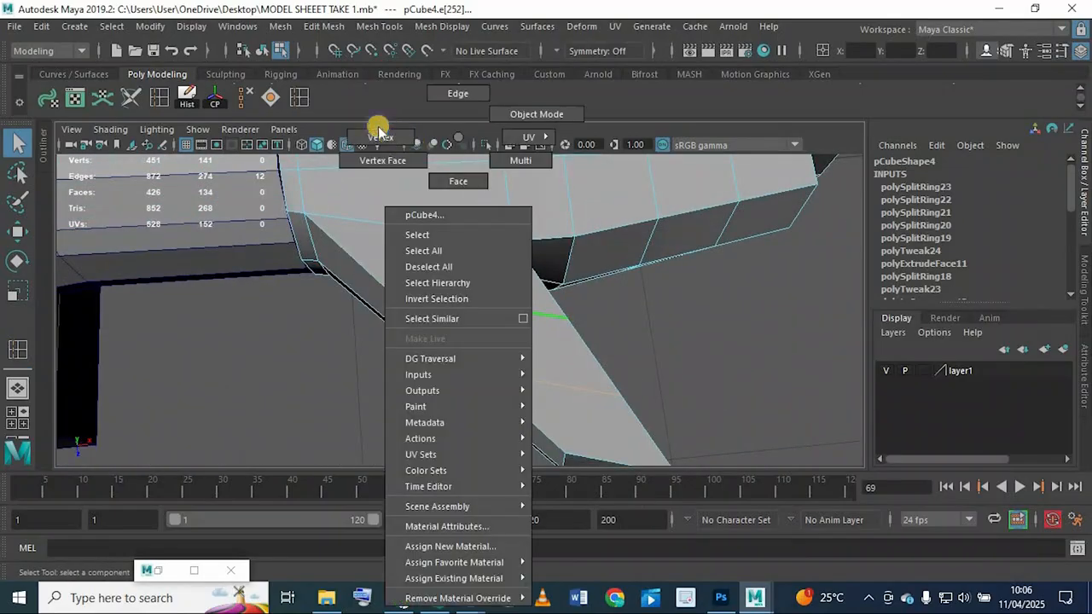
{"action": "left_click_drag", "start_coordinate": [580, 370], "coordinate": [558, 139], "text": "alt"}
{"action": "right_click_drag", "start_coordinate": [558, 139], "coordinate": [571, 89]}
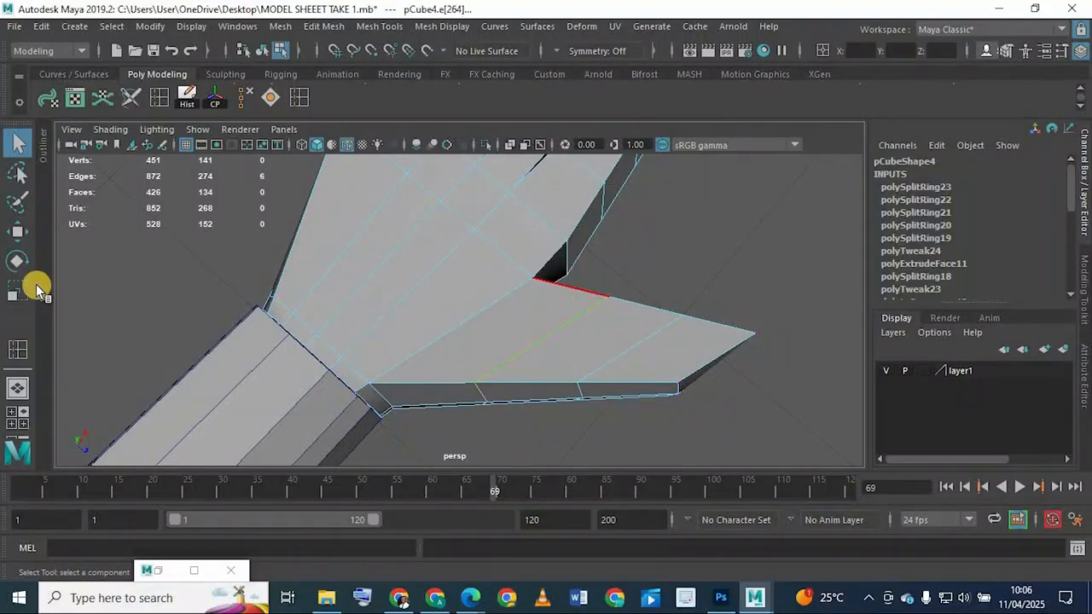
{"action": "key", "text": "w"}
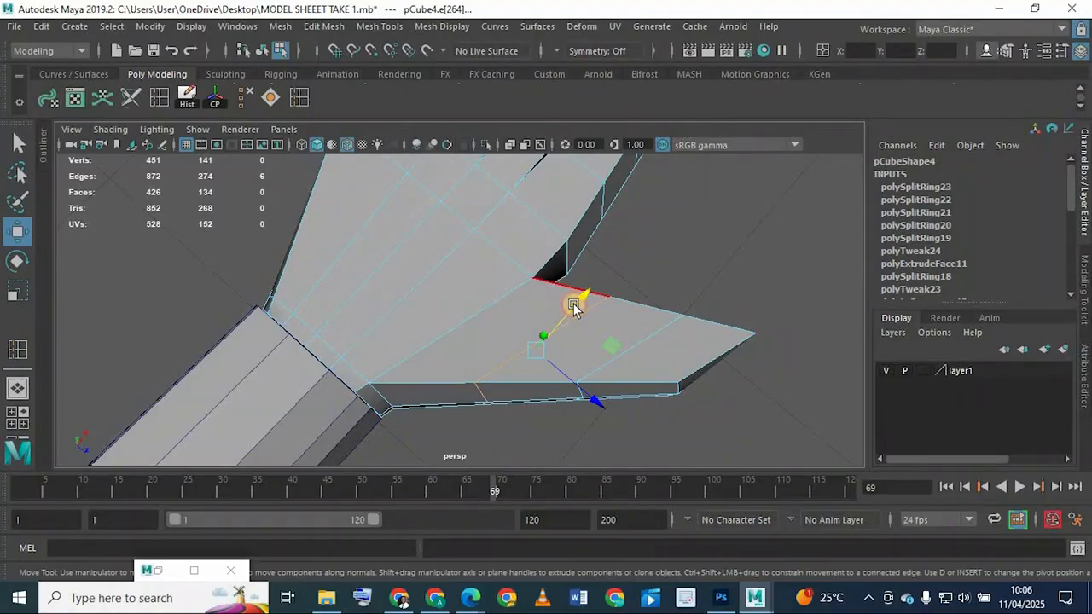
{"action": "left_click_drag", "start_coordinate": [573, 305], "coordinate": [577, 304]}
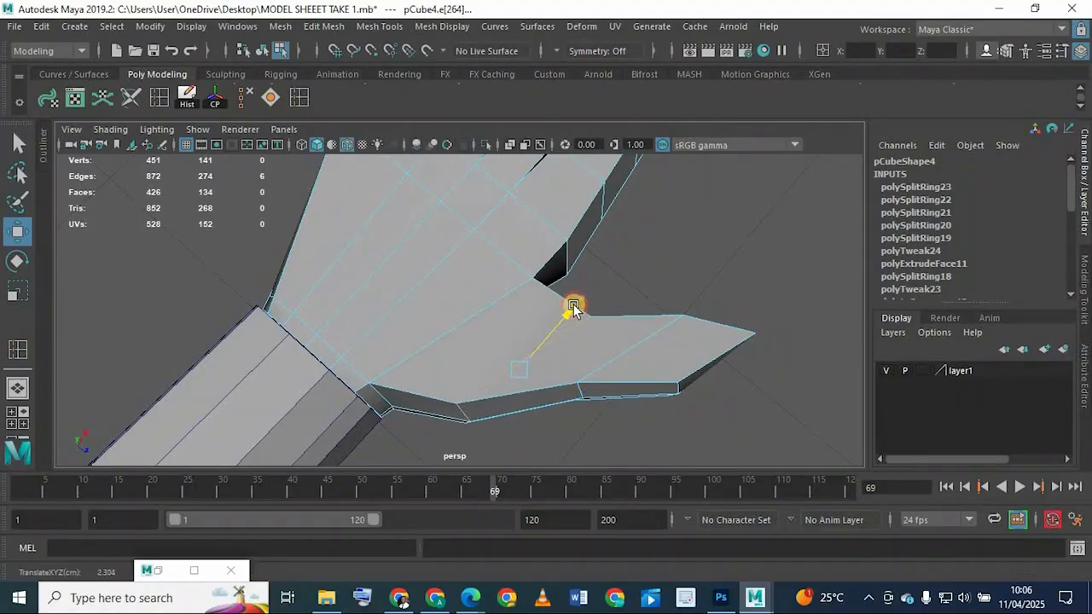
Step: Scale the vertices at the thumb tip's forward corner closer together vertically to thin that end
{"action": "left_click_drag", "start_coordinate": [651, 326], "coordinate": [704, 255], "text": "alt"}
{"action": "right_click_drag", "start_coordinate": [724, 211], "coordinate": [700, 224]}
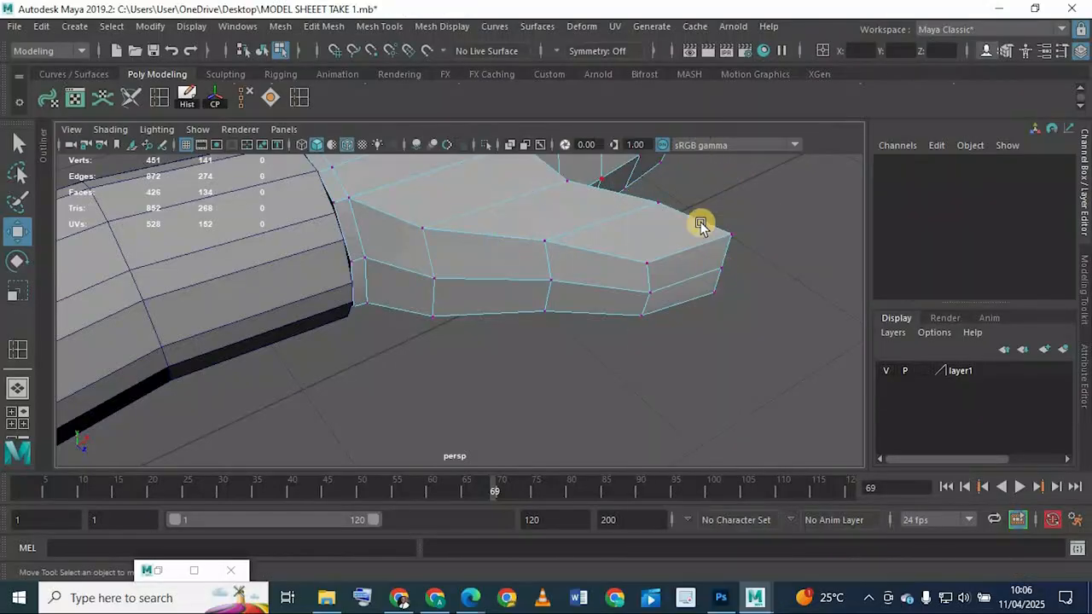
{"action": "left_click_drag", "start_coordinate": [702, 222], "coordinate": [749, 392]}
{"action": "key", "text": "r"}
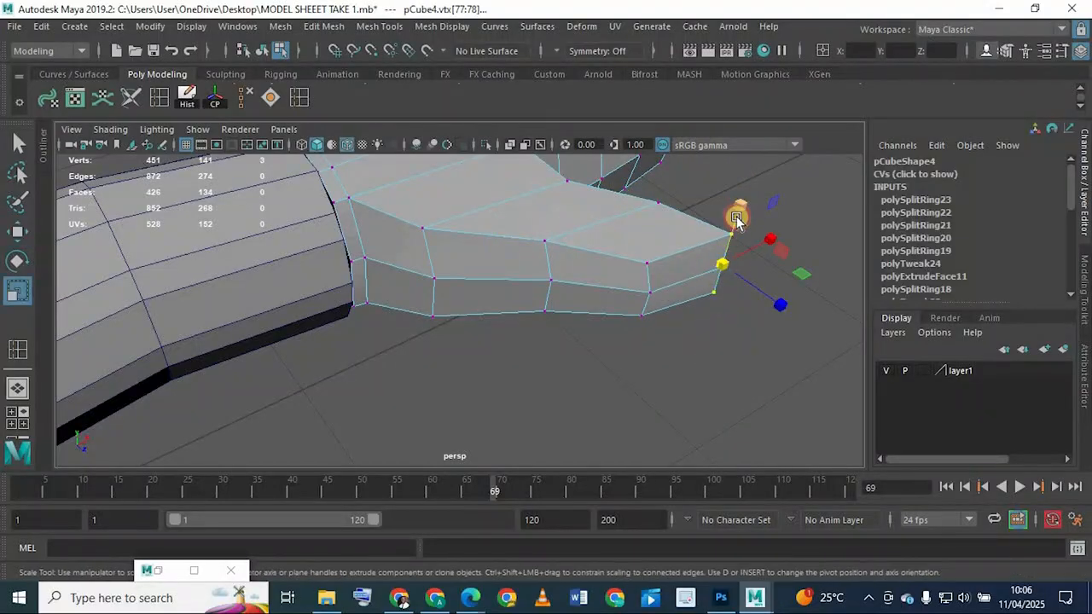
{"action": "left_click_drag", "start_coordinate": [739, 215], "coordinate": [737, 232]}
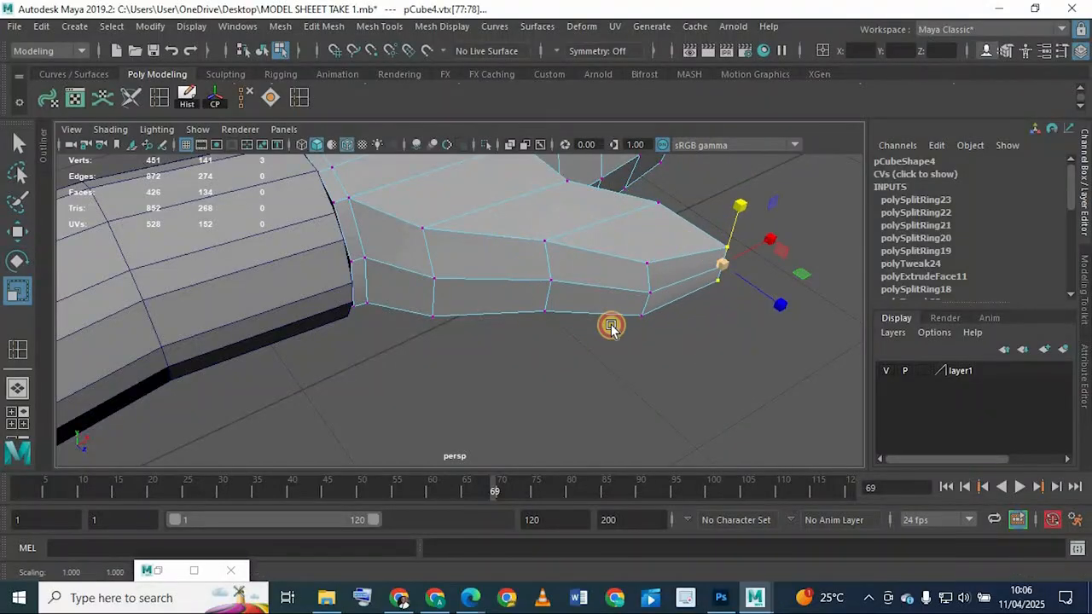
Step: Scale the two crosswise edge loops of the finger beside the thumb slightly inward
{"action": "left_click_drag", "start_coordinate": [611, 326], "coordinate": [568, 312], "text": "alt"}
{"action": "scroll", "coordinate": [660, 347], "scroll_direction": "down", "scroll_amount": 4}
{"action": "scroll", "coordinate": [661, 346], "scroll_direction": "up", "scroll_amount": 6}
{"action": "left_click_drag", "start_coordinate": [660, 347], "coordinate": [641, 352], "text": "alt"}
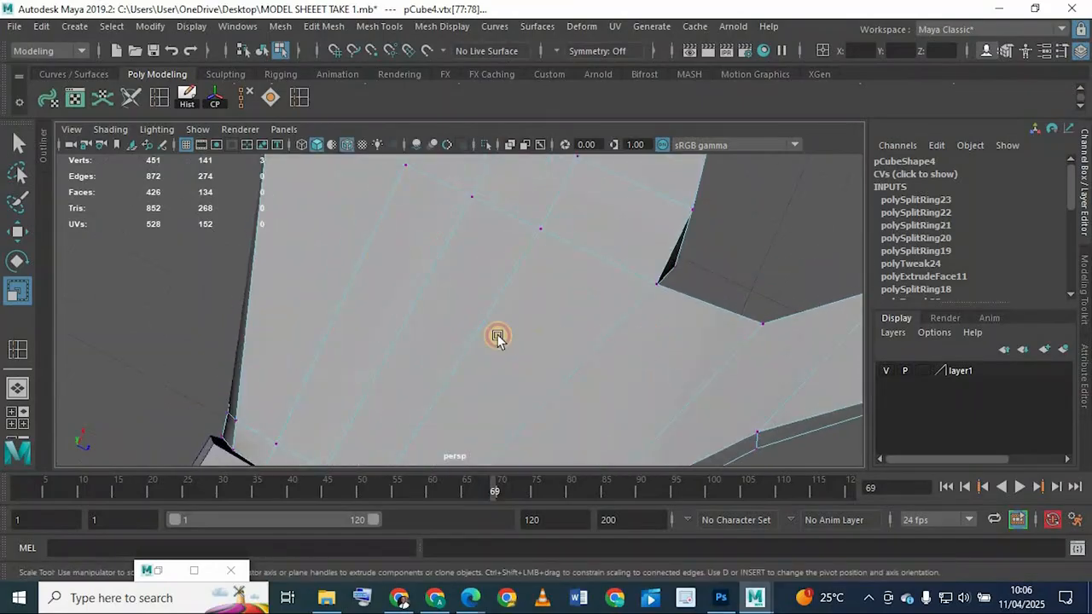
{"action": "left_click_drag", "start_coordinate": [498, 336], "coordinate": [671, 305], "text": "alt"}
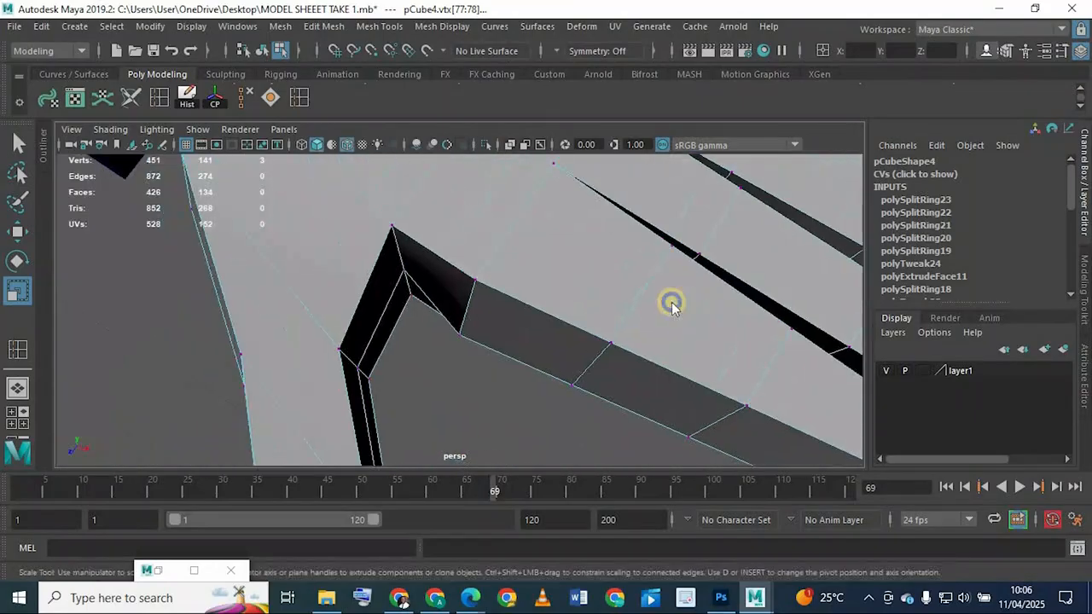
{"action": "right_click_drag", "start_coordinate": [671, 306], "coordinate": [677, 76]}
{"action": "double_click", "coordinate": [680, 328]}
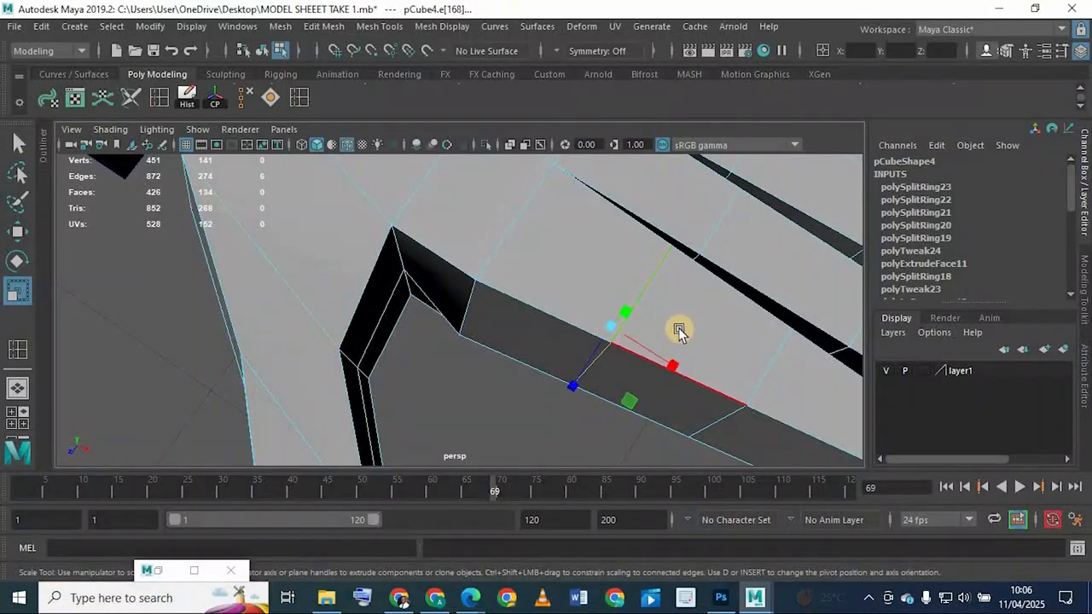
{"action": "left_click_drag", "start_coordinate": [594, 327], "coordinate": [603, 353]}
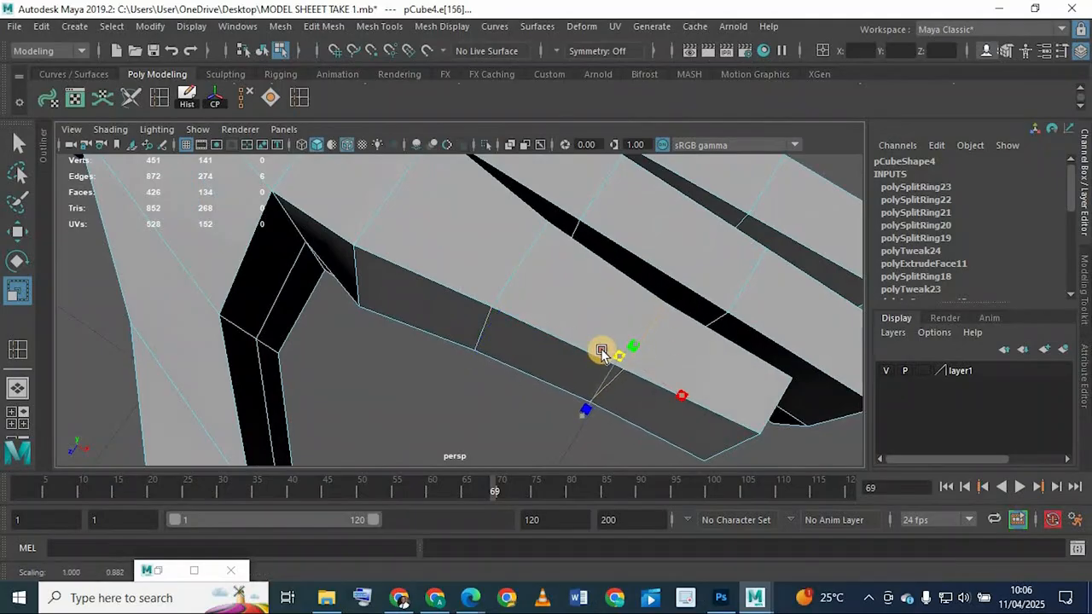
{"action": "left_click_drag", "start_coordinate": [567, 308], "coordinate": [560, 362], "text": "alt"}
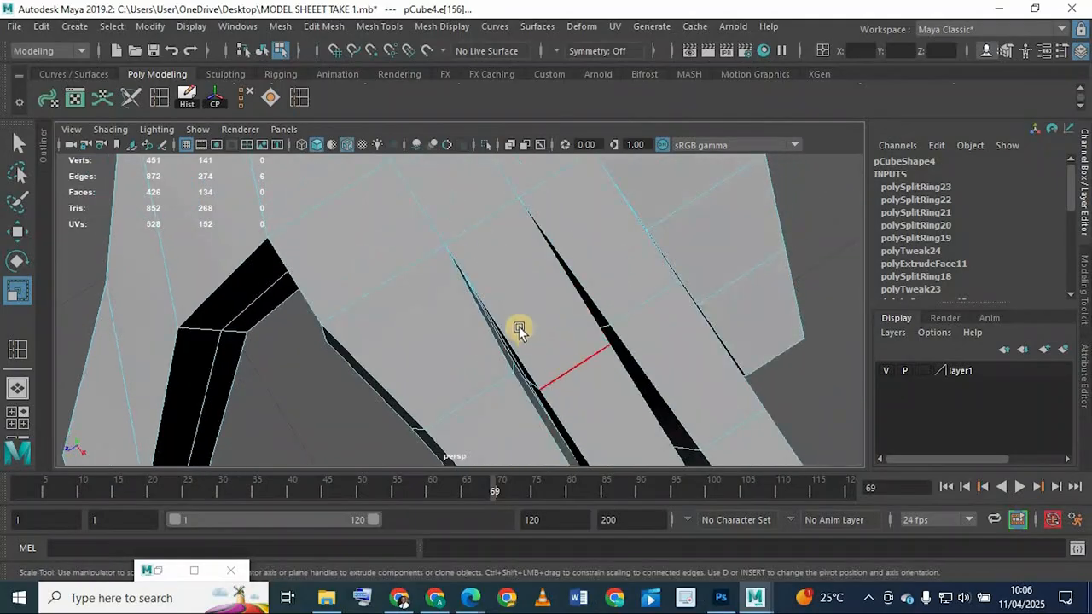
{"action": "left_click_drag", "start_coordinate": [520, 330], "coordinate": [476, 224], "text": "alt"}
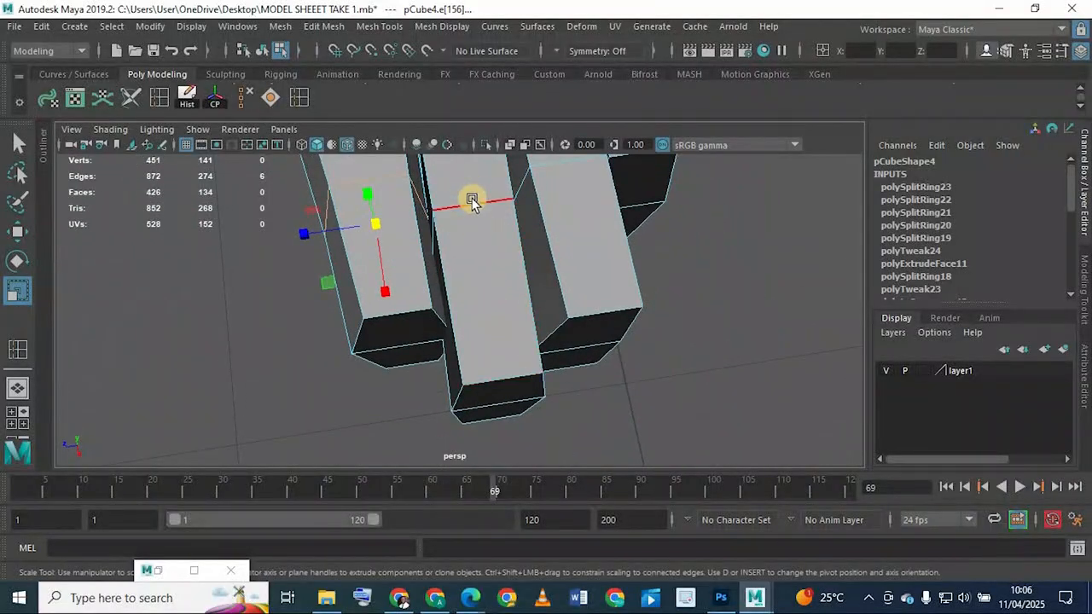
Step: Scale the two end faces of the middle finger's tip slightly narrower across the finger's width
{"action": "right_click_drag", "start_coordinate": [502, 137], "coordinate": [500, 194]}
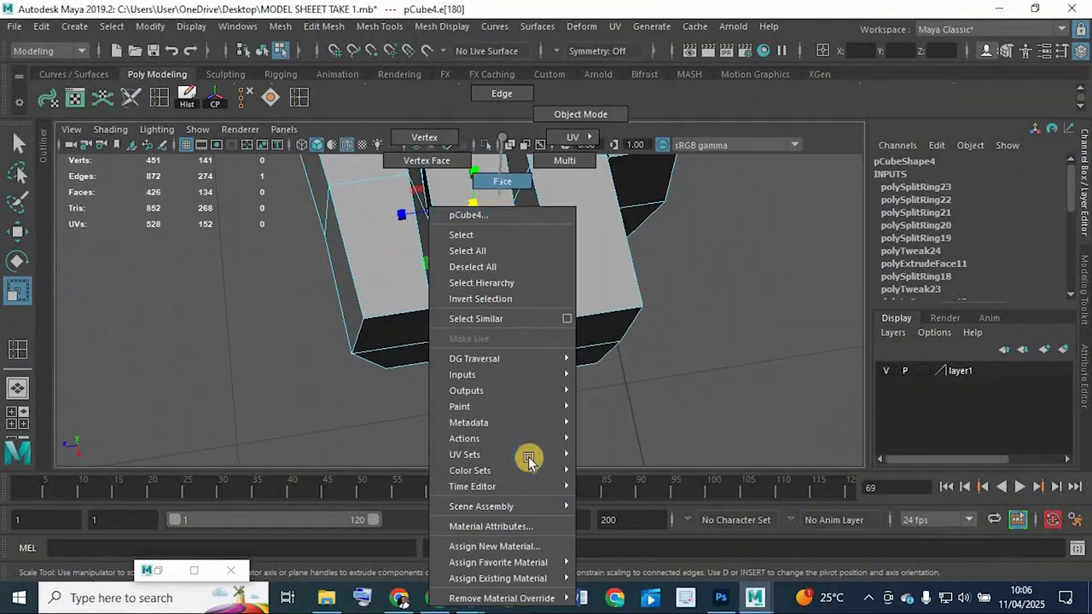
{"action": "right_click_drag", "start_coordinate": [529, 461], "coordinate": [529, 440]}
{"action": "left_click_drag", "start_coordinate": [486, 288], "coordinate": [499, 443], "text": "alt"}
{"action": "left_click", "coordinate": [494, 442]}
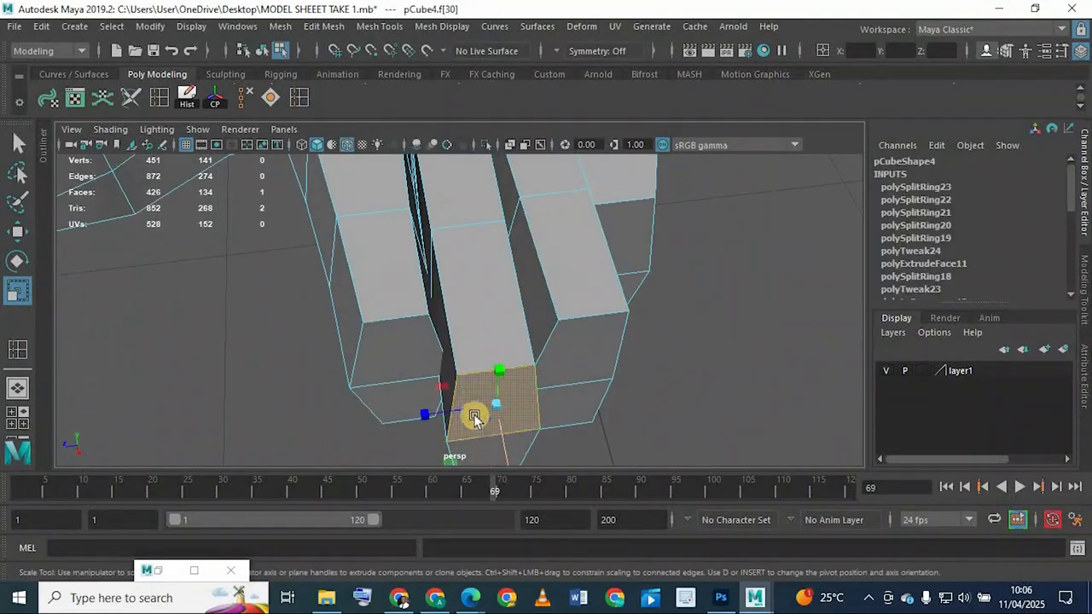
{"action": "middle_click_drag", "start_coordinate": [477, 379], "coordinate": [486, 293], "text": "alt"}
{"action": "left_click", "coordinate": [480, 377], "text": "shift"}
{"action": "mouse_move", "coordinate": [502, 302]}
{"action": "left_mouse_down"}
{"action": "mouse_move", "coordinate": [516, 349]}
{"action": "mouse_move", "coordinate": [491, 338]}
{"action": "mouse_move", "coordinate": [500, 281]}
{"action": "left_mouse_up"}
{"action": "middle_click_drag", "start_coordinate": [500, 280], "coordinate": [501, 325], "text": "alt"}
Step: Scale the middle finger's two crosswise edge loops slightly inward across the finger's width
{"action": "right_click_drag", "start_coordinate": [502, 338], "coordinate": [502, 91]}
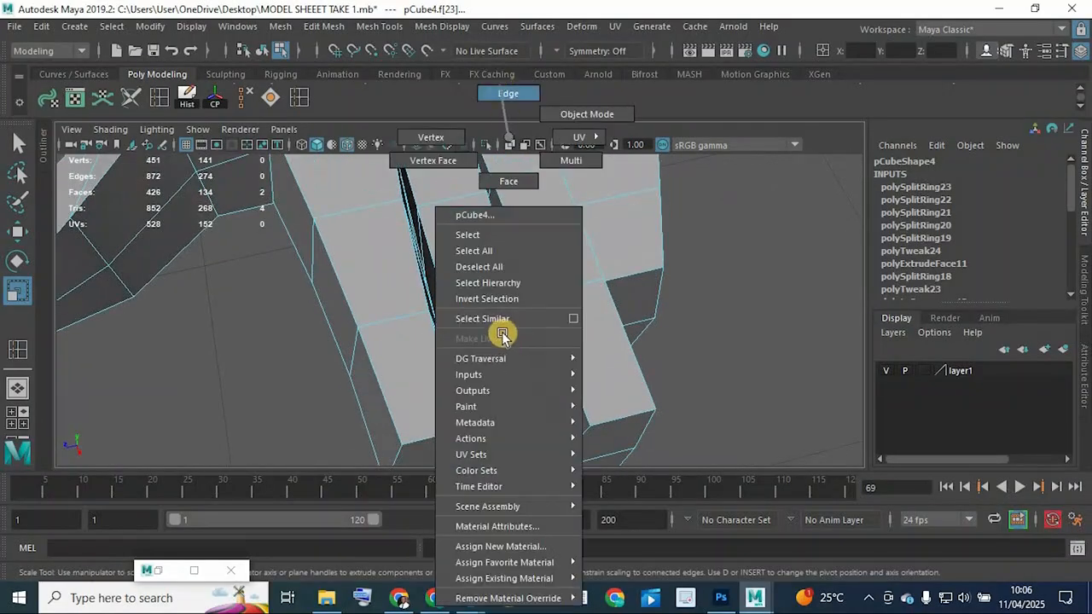
{"action": "left_click", "coordinate": [504, 330]}
{"action": "left_click_drag", "start_coordinate": [491, 333], "coordinate": [484, 335]}
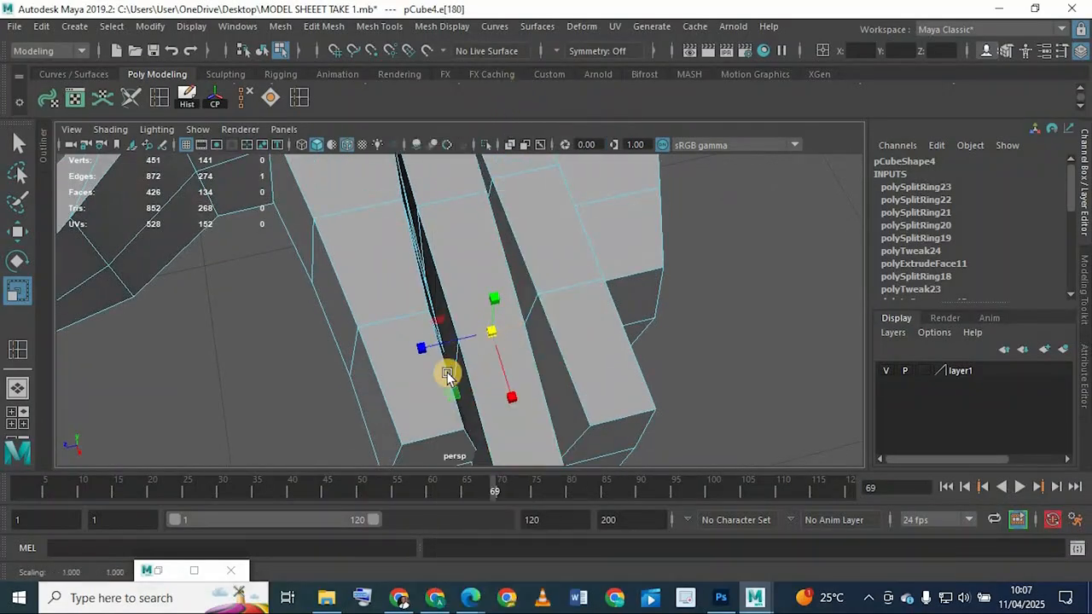
{"action": "key", "text": "ctrl+z"}
{"action": "double_click", "coordinate": [455, 369]}
{"action": "left_click_drag", "start_coordinate": [484, 379], "coordinate": [478, 376]}
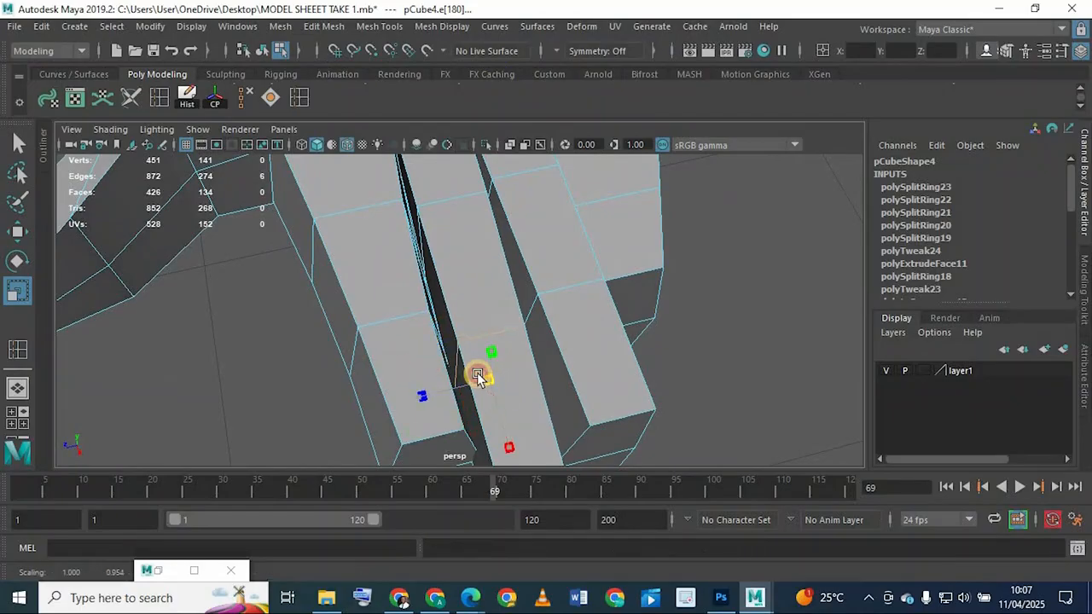
{"action": "middle_click_drag", "start_coordinate": [462, 292], "coordinate": [464, 316], "text": "alt"}
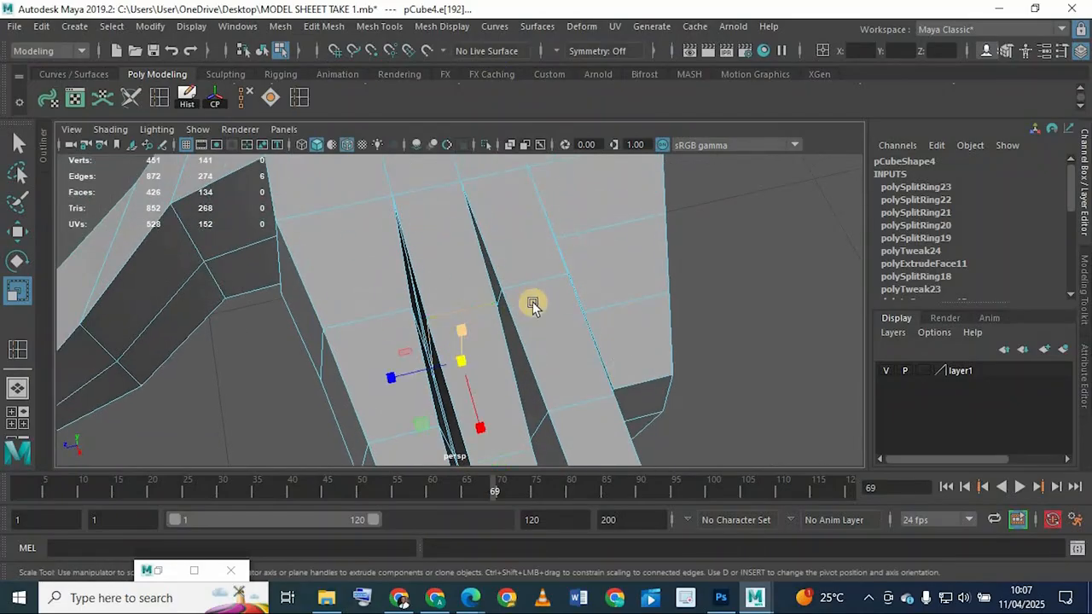
Step: Scale the two end faces of the ring finger's tip narrower across the finger's width
{"action": "left_click_drag", "start_coordinate": [490, 316], "coordinate": [461, 307], "text": "alt"}
{"action": "middle_click_drag", "start_coordinate": [454, 327], "coordinate": [449, 314], "text": "alt"}
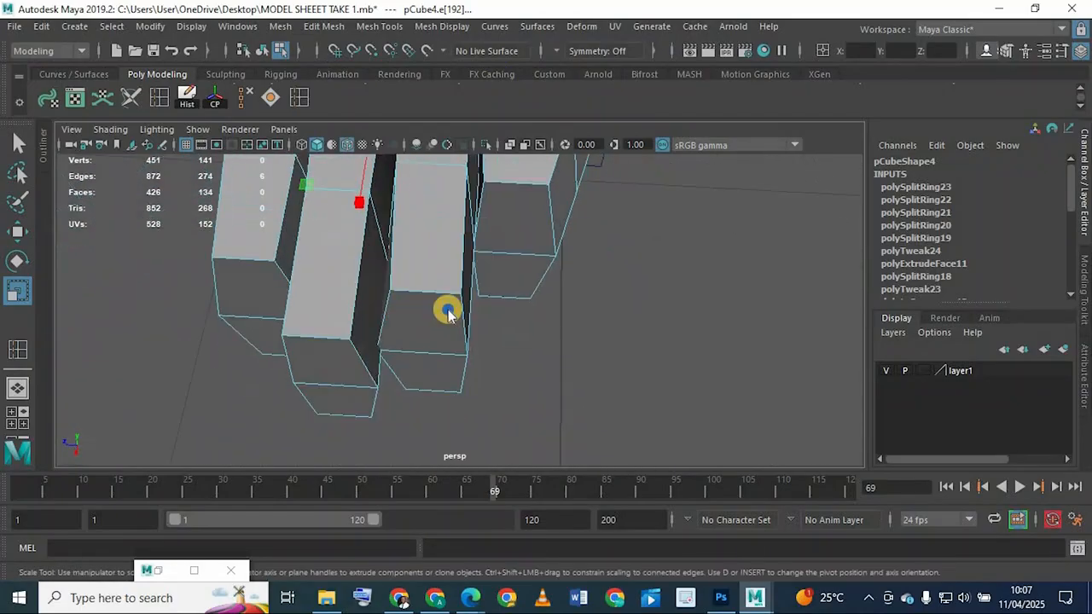
{"action": "right_click_drag", "start_coordinate": [451, 211], "coordinate": [431, 338]}
{"action": "left_click", "coordinate": [434, 338]}
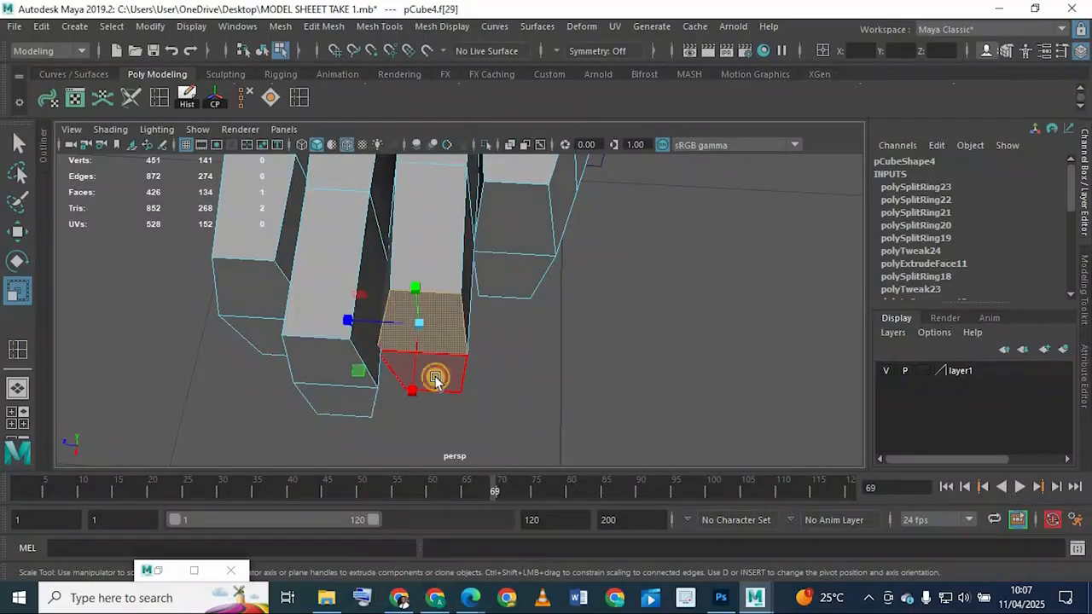
{"action": "left_click", "coordinate": [435, 377], "text": "shift"}
{"action": "left_click_drag", "start_coordinate": [415, 348], "coordinate": [408, 345]}
{"action": "mouse_move", "coordinate": [456, 297]}
{"action": "left_mouse_down"}
{"action": "mouse_move", "coordinate": [434, 312]}
{"action": "mouse_move", "coordinate": [455, 301]}
{"action": "left_mouse_up"}
Step: Scale the ring finger's two crosswise edge loops slightly inward across the finger's width
{"action": "mouse_move", "coordinate": [455, 301]}
{"action": "right_mouse_down"}
{"action": "mouse_move", "coordinate": [493, 61]}
{"action": "mouse_move", "coordinate": [466, 318]}
{"action": "right_mouse_up"}
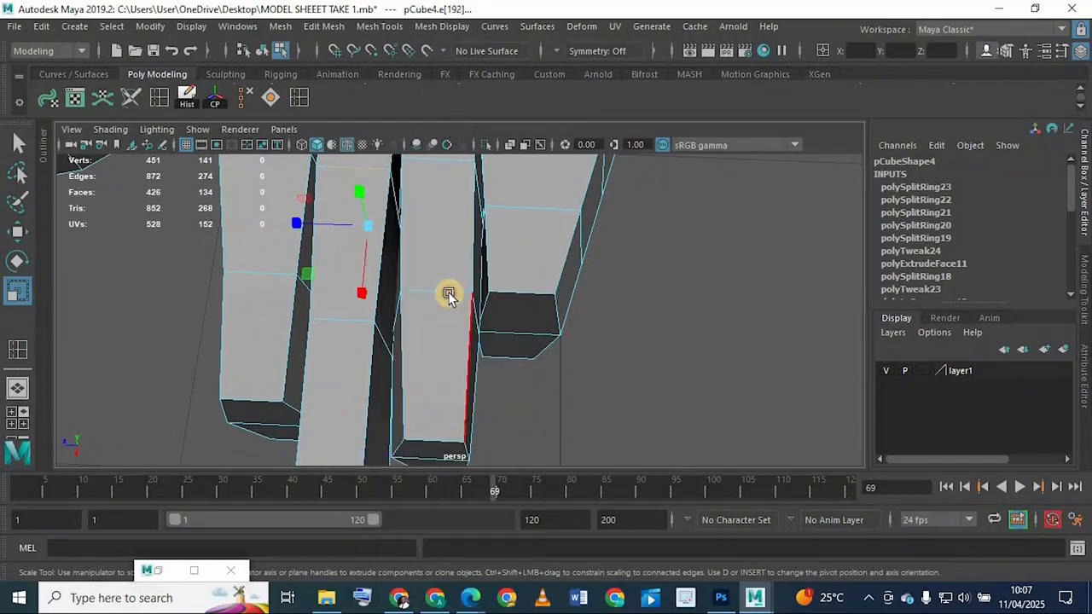
{"action": "left_click_drag", "start_coordinate": [428, 334], "coordinate": [481, 256], "text": "alt"}
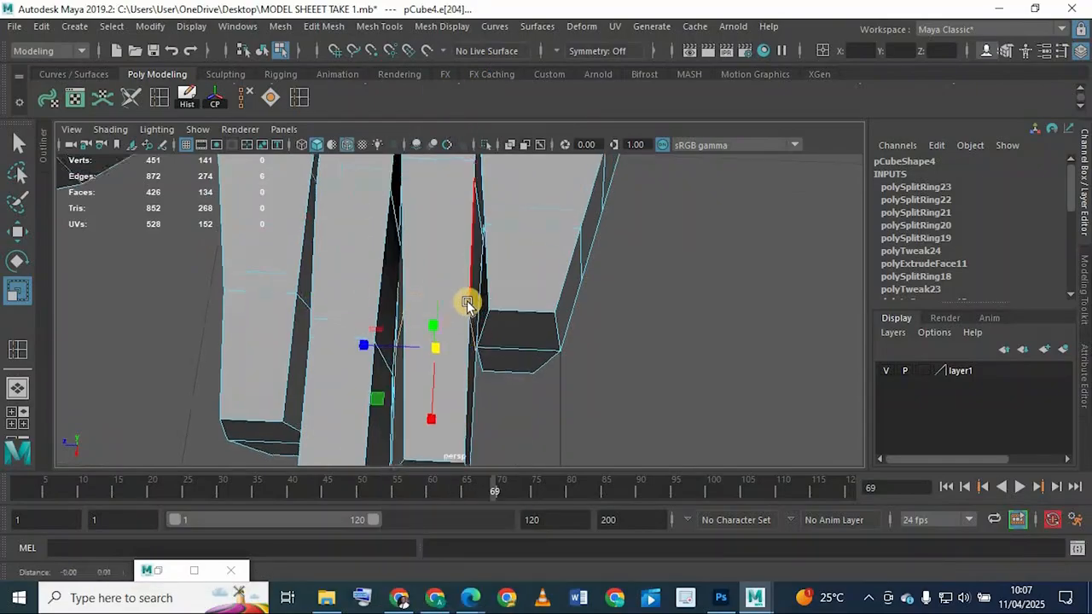
{"action": "scroll", "coordinate": [468, 304], "scroll_direction": "up", "scroll_amount": 3}
{"action": "left_click_drag", "start_coordinate": [458, 348], "coordinate": [451, 347]}
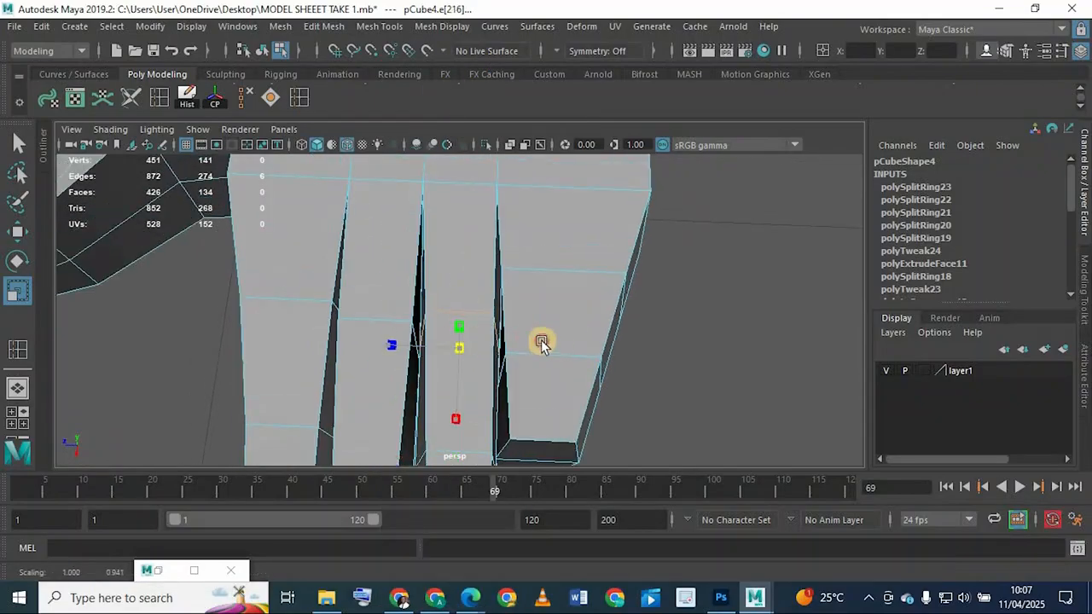
Step: Scale the two end faces of the little finger's tip to about 0.62 of their width
{"action": "mouse_move", "coordinate": [541, 341]}
{"action": "left_mouse_down", "text": "alt"}
{"action": "mouse_move", "coordinate": [555, 327]}
{"action": "mouse_move", "coordinate": [546, 341]}
{"action": "mouse_move", "coordinate": [545, 331]}
{"action": "left_mouse_up", "text": "alt"}
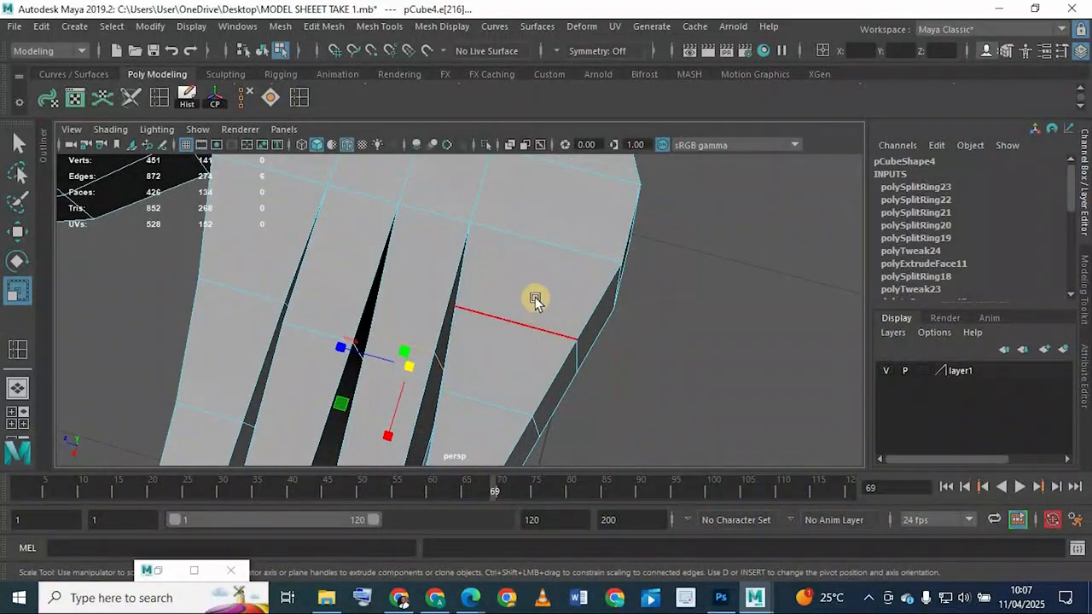
{"action": "middle_click_drag", "start_coordinate": [474, 453], "coordinate": [497, 356], "text": "alt"}
{"action": "right_click_drag", "start_coordinate": [502, 211], "coordinate": [507, 383]}
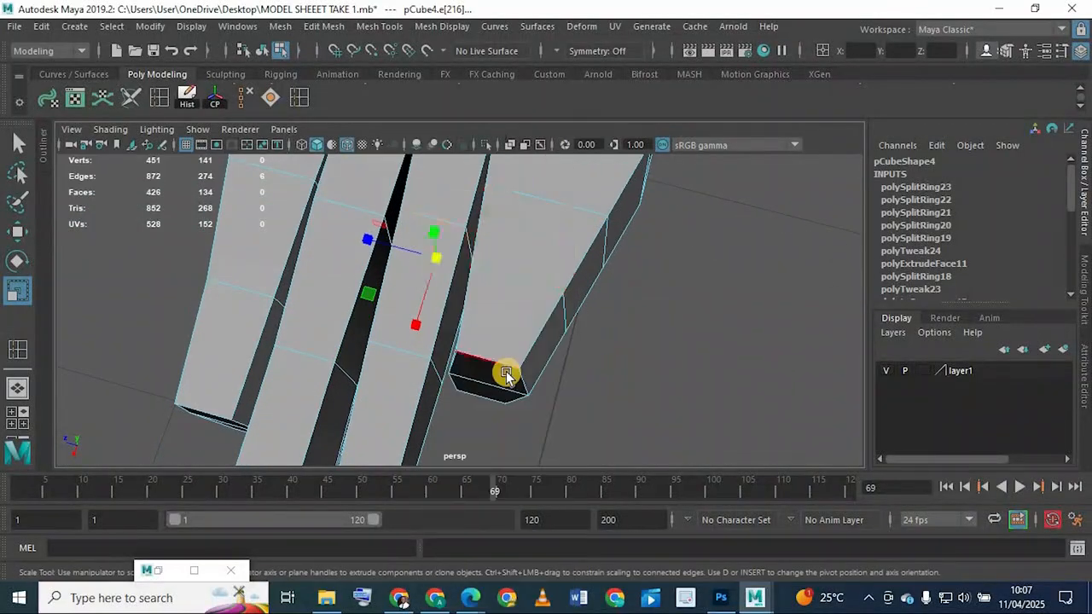
{"action": "left_click_drag", "start_coordinate": [498, 401], "coordinate": [498, 388]}
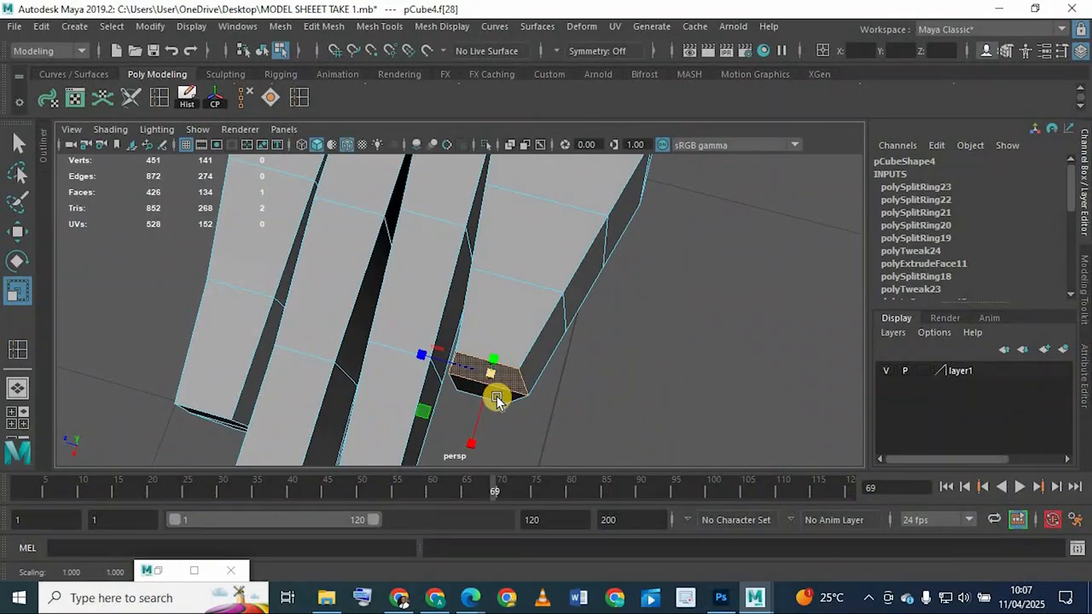
{"action": "key", "text": "q"}
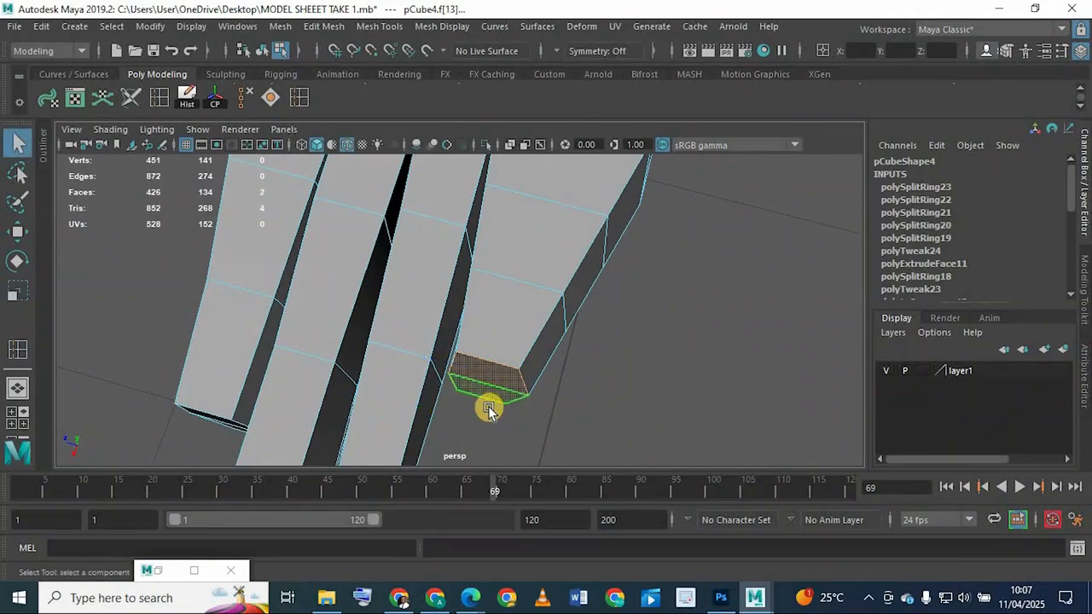
{"action": "key", "text": "r"}
{"action": "left_click_drag", "start_coordinate": [470, 383], "coordinate": [461, 382]}
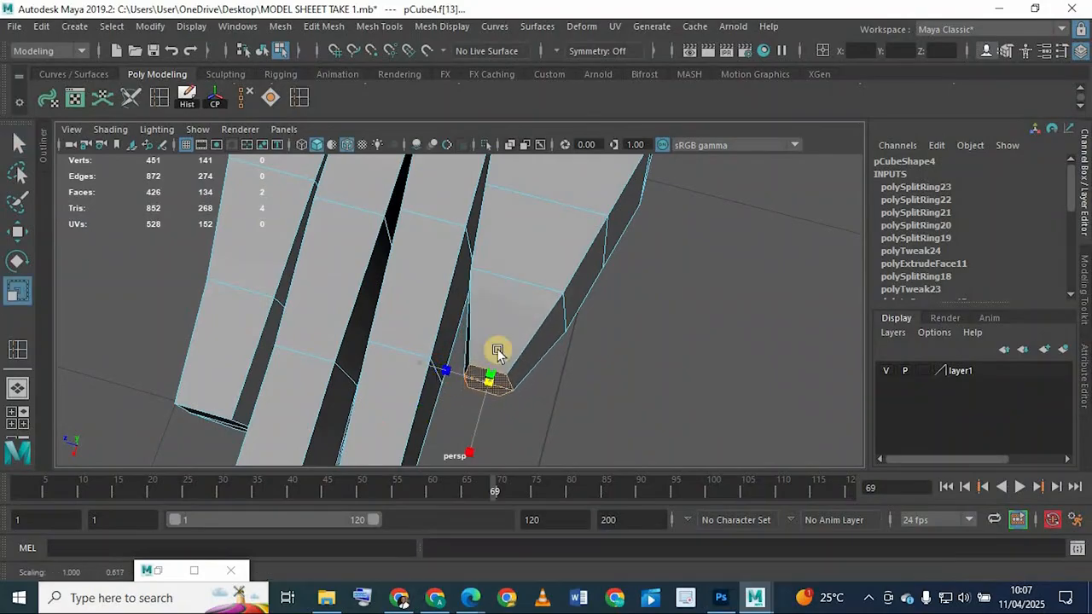
Step: Scale the little finger's two crosswise edge loops inward, to about 0.9 near the tip and 0.82 nearer the palm
{"action": "right_click_drag", "start_coordinate": [549, 72], "coordinate": [546, 75]}
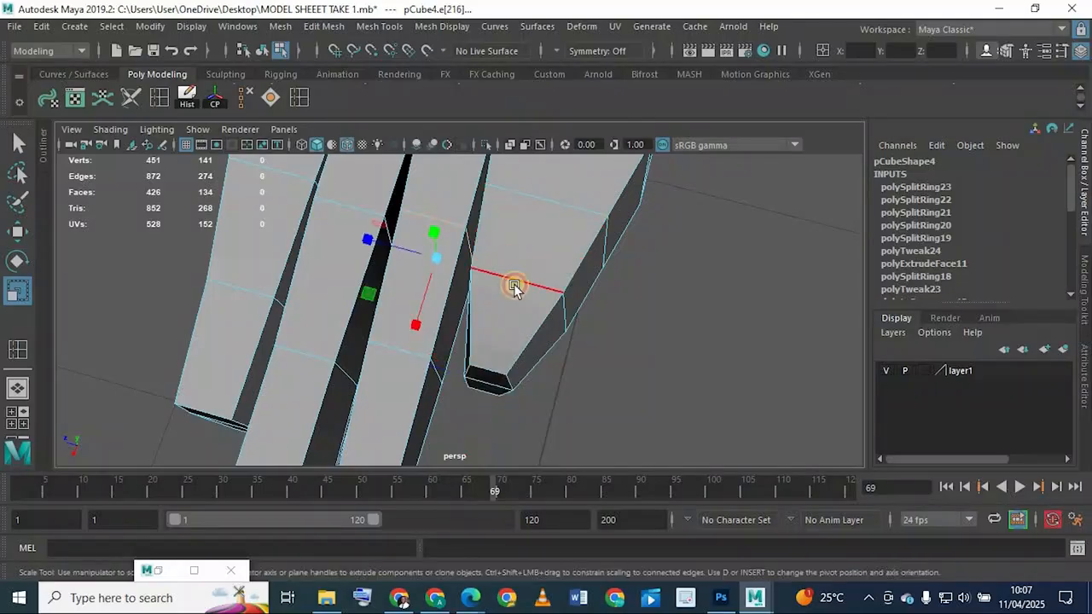
{"action": "double_click", "coordinate": [514, 283]}
{"action": "left_click_drag", "start_coordinate": [507, 313], "coordinate": [489, 305]}
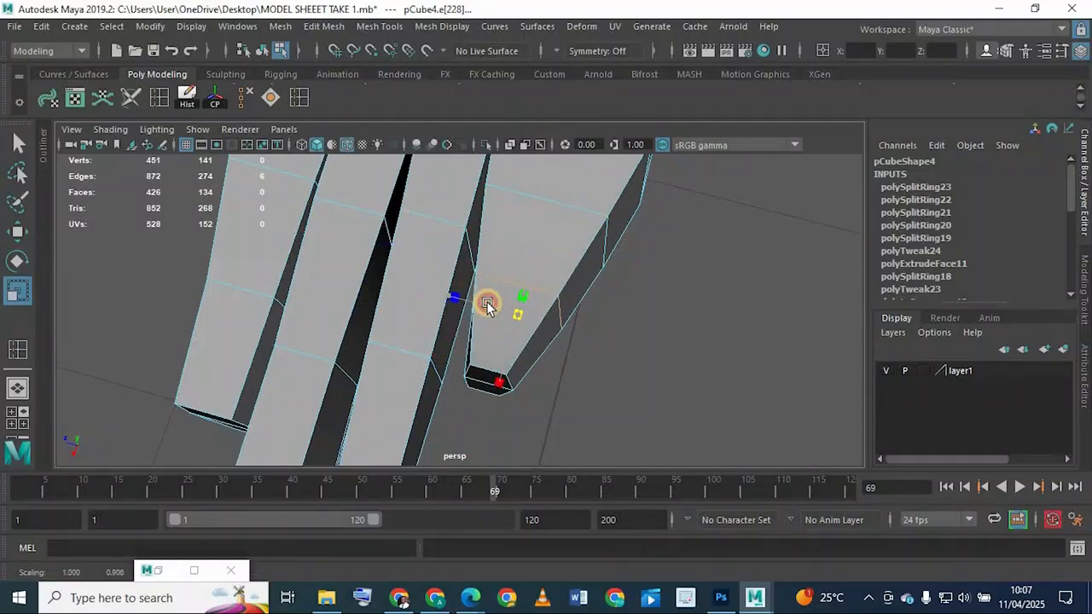
{"action": "double_click", "coordinate": [559, 207]}
{"action": "middle_click_drag", "start_coordinate": [555, 245], "coordinate": [545, 357], "text": "alt"}
{"action": "left_click_drag", "start_coordinate": [514, 338], "coordinate": [520, 335]}
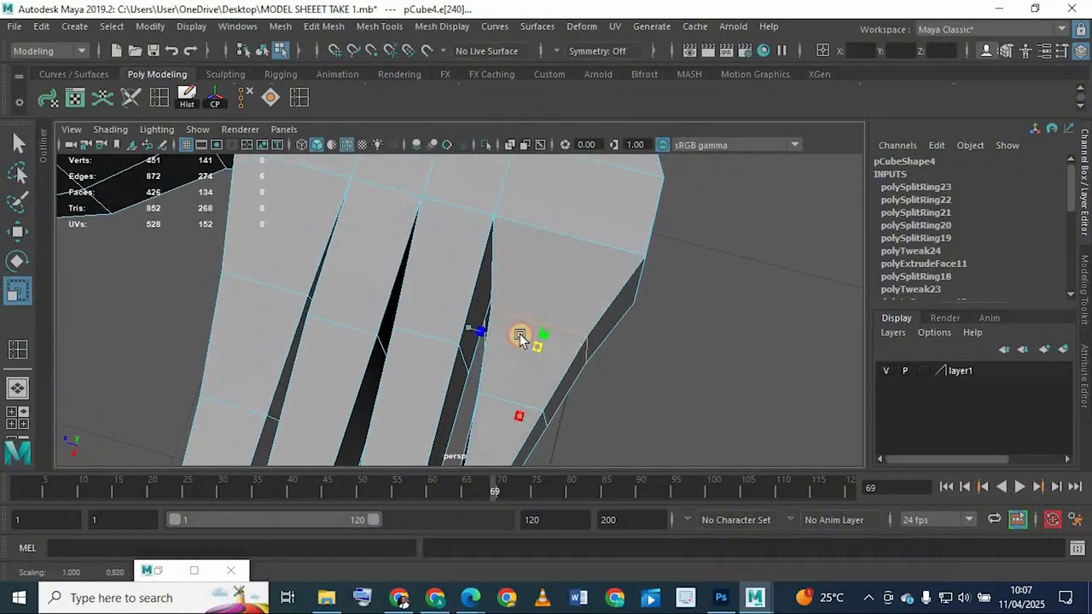
Step: Turn off the smooth preview and scale the index finger's two tip faces down vertically to about 0.65
{"action": "left_click_drag", "start_coordinate": [589, 298], "coordinate": [424, 330], "text": "alt"}
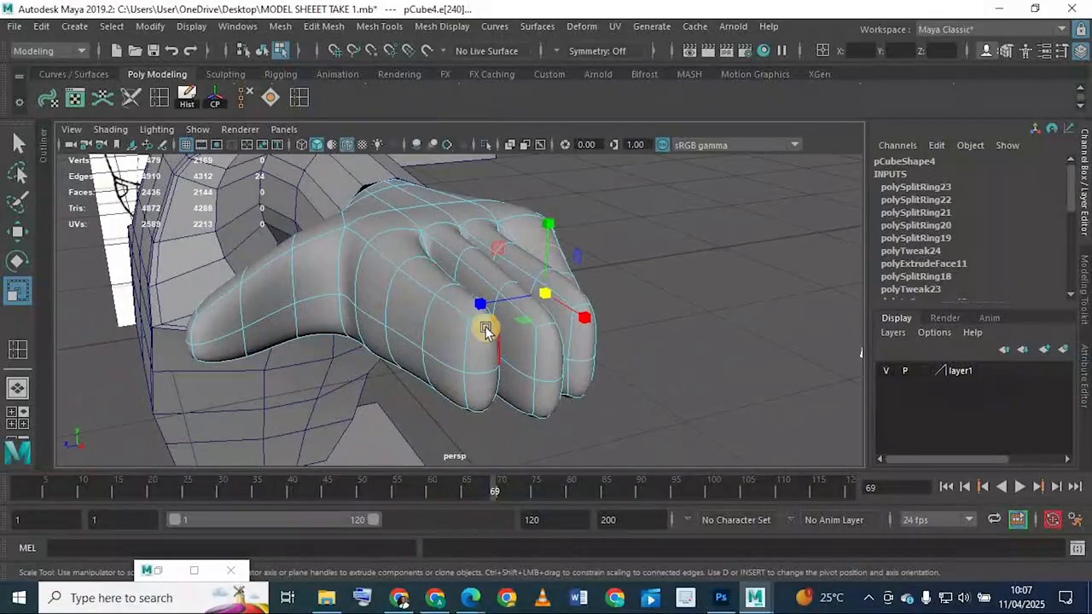
{"action": "key", "text": "1"}
{"action": "right_click_drag", "start_coordinate": [487, 211], "coordinate": [483, 384]}
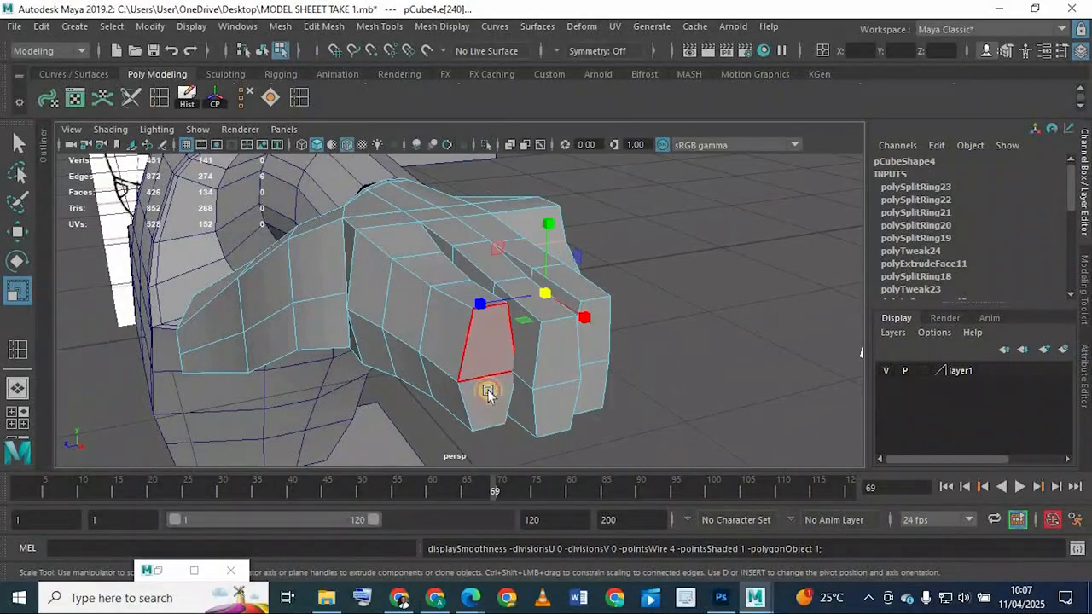
{"action": "left_click", "coordinate": [484, 394]}
{"action": "left_click", "coordinate": [498, 317], "text": "shift"}
{"action": "left_click_drag", "start_coordinate": [495, 337], "coordinate": [493, 335]}
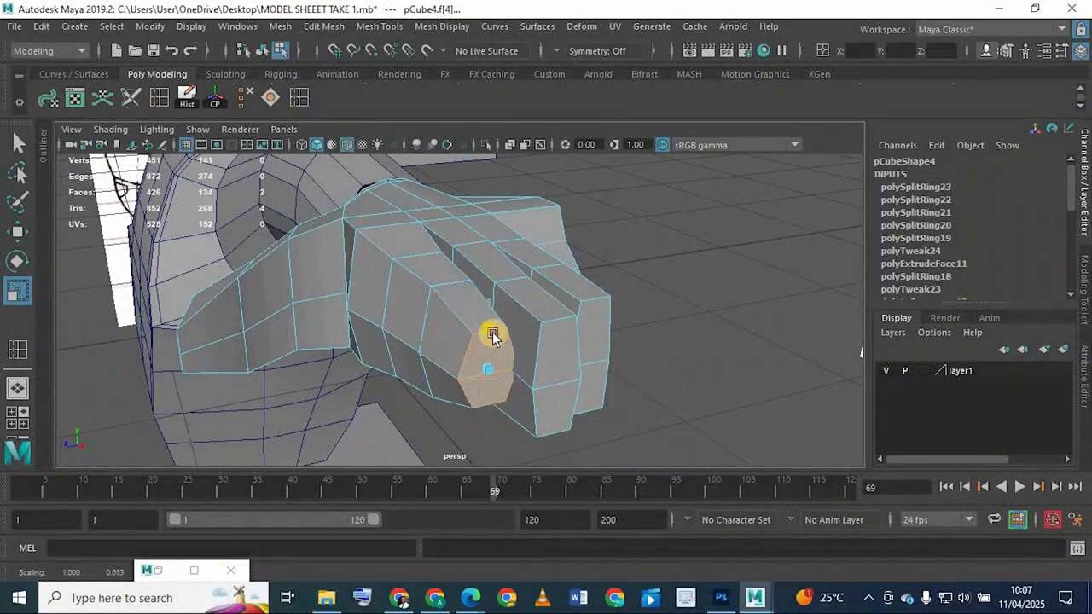
Step: Scale the tip end faces of the middle and ring fingers shorter vertically, one finger at a time
{"action": "left_click", "coordinate": [557, 358]}
{"action": "left_click", "coordinate": [555, 413], "text": "shift"}
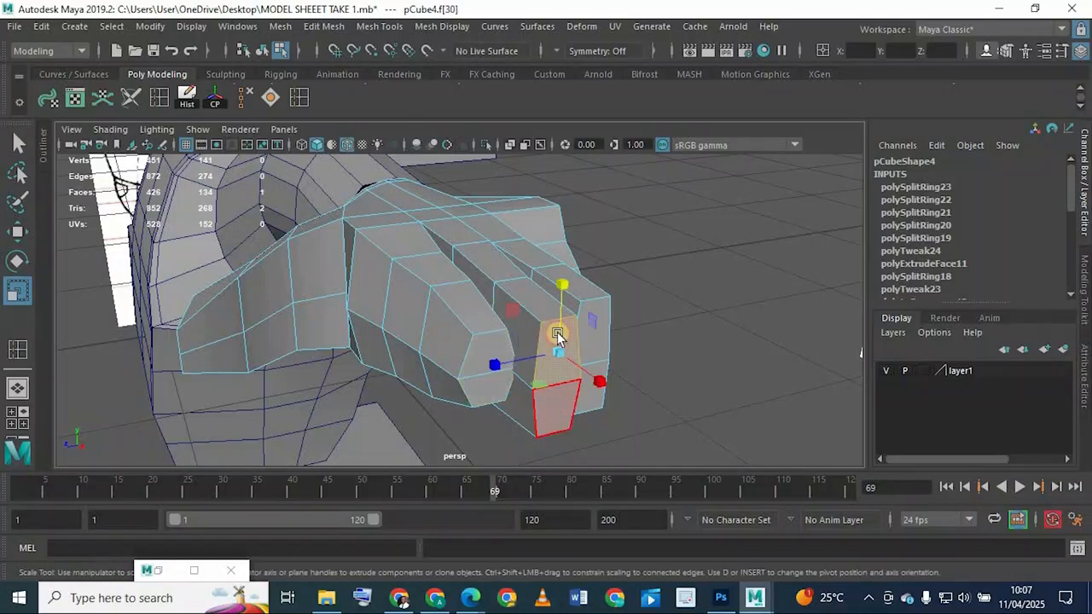
{"action": "left_click_drag", "start_coordinate": [563, 312], "coordinate": [598, 326]}
{"action": "left_click", "coordinate": [594, 335]}
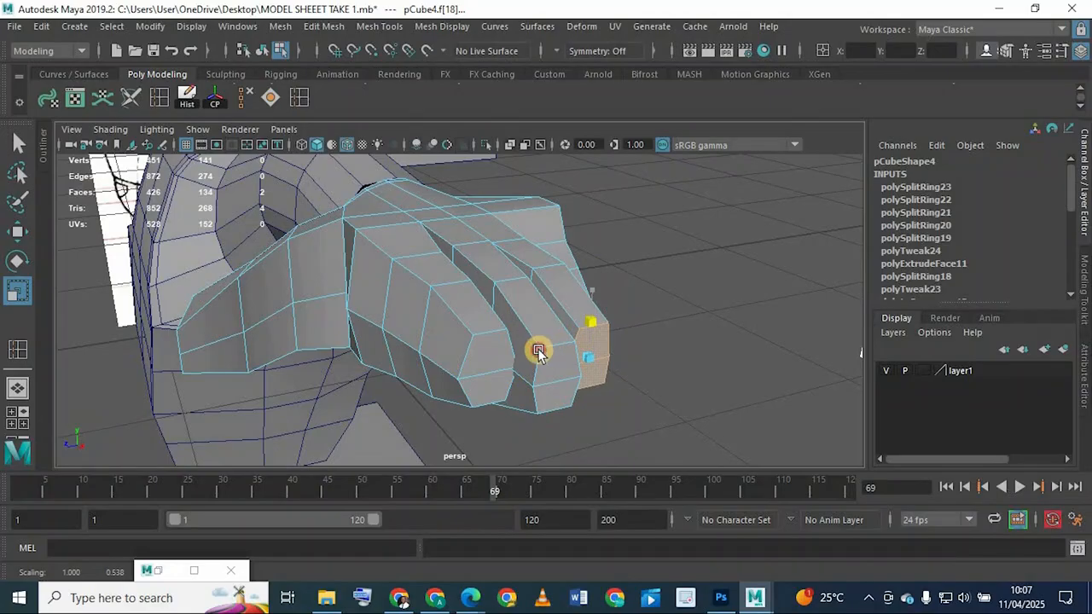
Step: Scale the little finger's tip end faces shorter vertically, and check the hand briefly in smooth preview
{"action": "left_click_drag", "start_coordinate": [538, 352], "coordinate": [435, 367], "text": "alt"}
{"action": "left_click", "coordinate": [435, 365]}
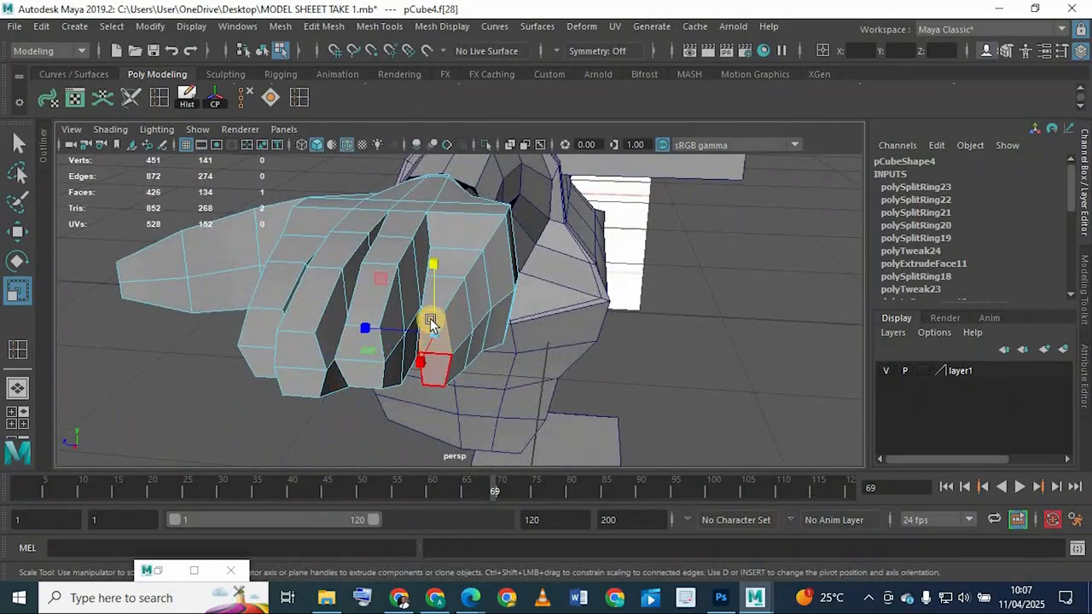
{"action": "left_click_drag", "start_coordinate": [437, 316], "coordinate": [541, 349]}
{"action": "key", "text": "3"}
{"action": "left_click", "coordinate": [541, 349]}
{"action": "key", "text": "1"}
Step: Move the three underside faces at the base of the fingers vertically to reshape the palm's front
{"action": "left_click_drag", "start_coordinate": [522, 303], "coordinate": [577, 309], "text": "alt"}
{"action": "left_click", "coordinate": [489, 326]}
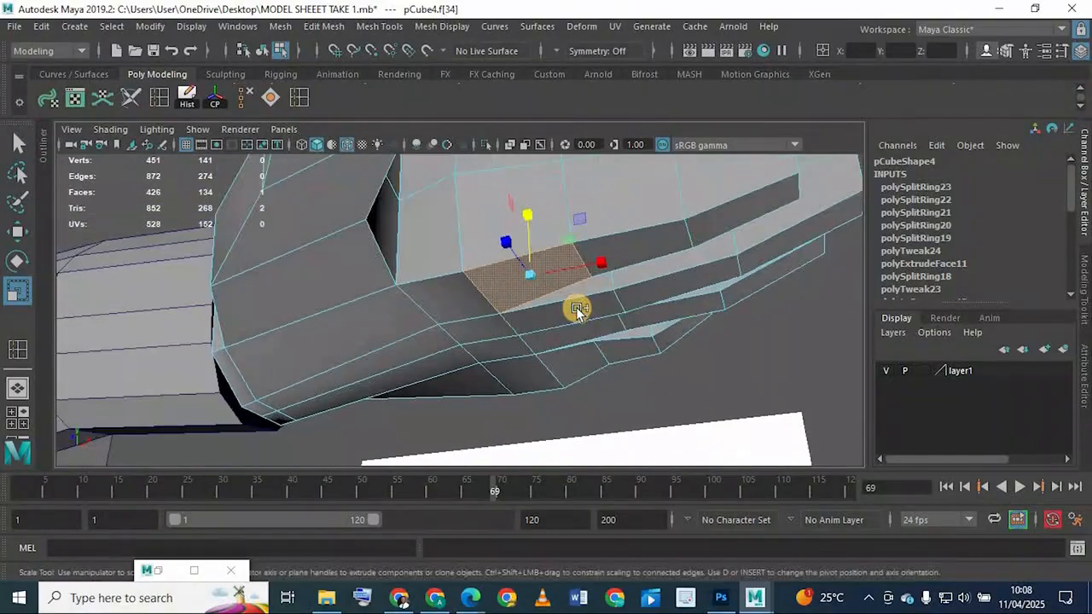
{"action": "left_click", "coordinate": [575, 309], "text": "shift"}
{"action": "left_click", "coordinate": [570, 333], "text": "shift"}
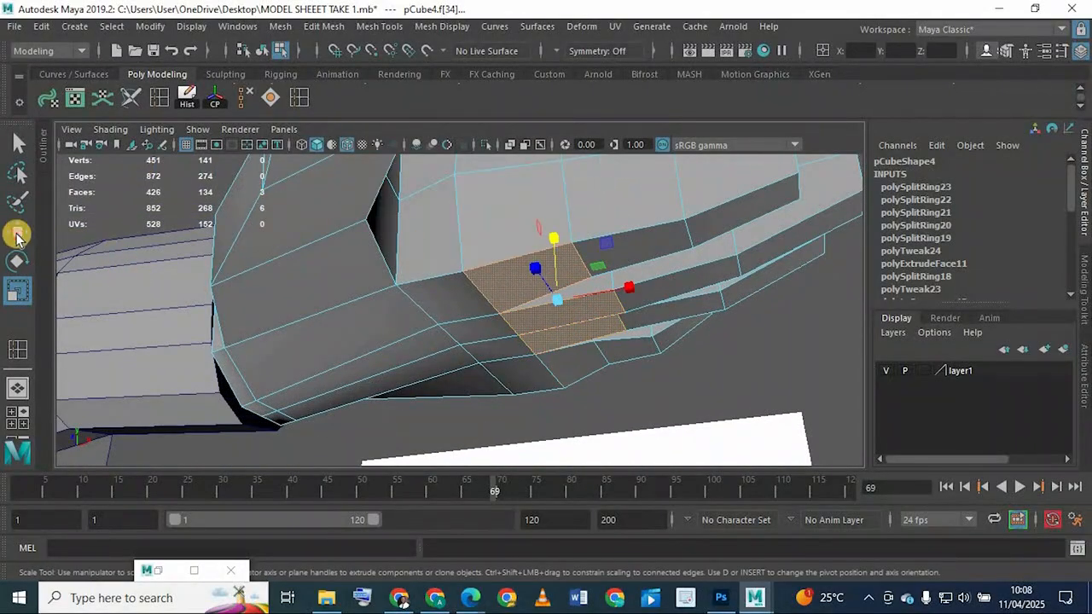
{"action": "left_click", "coordinate": [19, 232]}
{"action": "left_click_drag", "start_coordinate": [556, 242], "coordinate": [400, 283]}
Step: Select the two adjoining crosswise edges on the palm's underside, behind the finger bases
{"action": "left_click_drag", "start_coordinate": [443, 232], "coordinate": [500, 240], "text": "alt"}
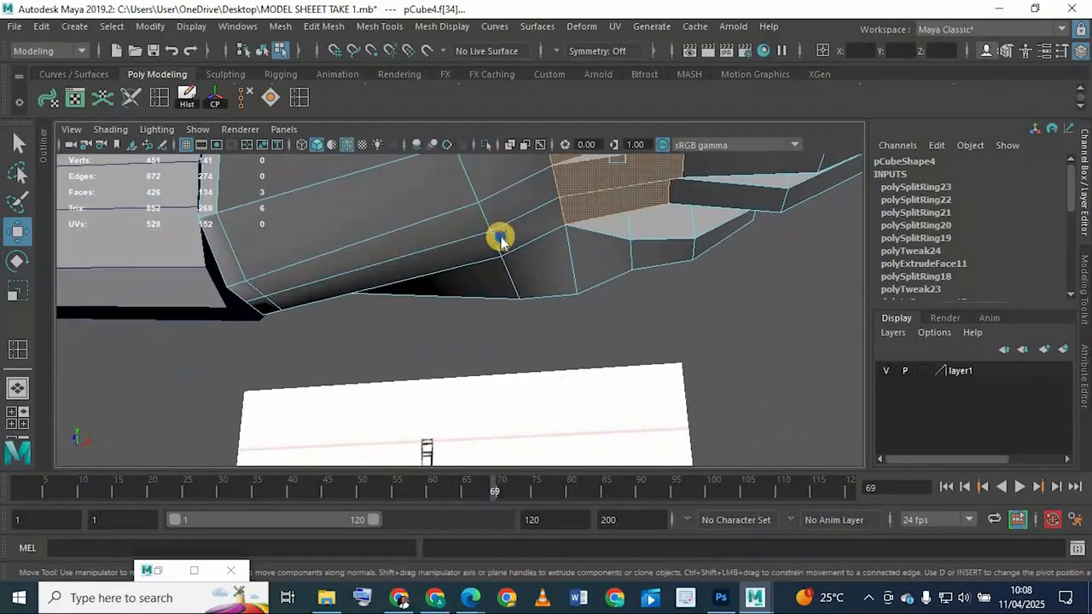
{"action": "right_click_drag", "start_coordinate": [502, 140], "coordinate": [402, 139]}
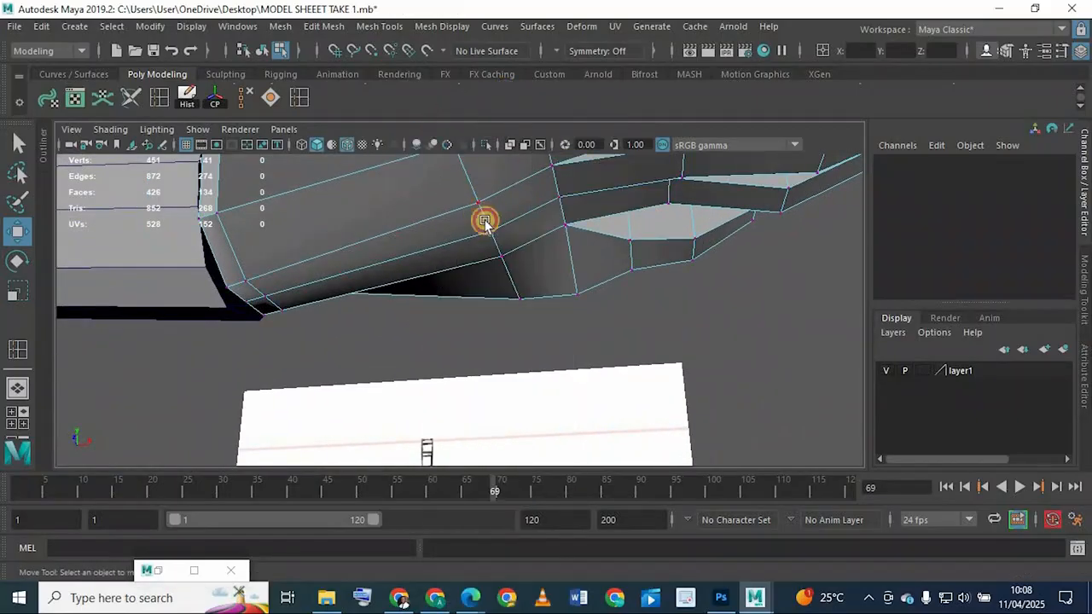
{"action": "left_click", "coordinate": [492, 233]}
{"action": "right_click_drag", "start_coordinate": [487, 214], "coordinate": [490, 184]}
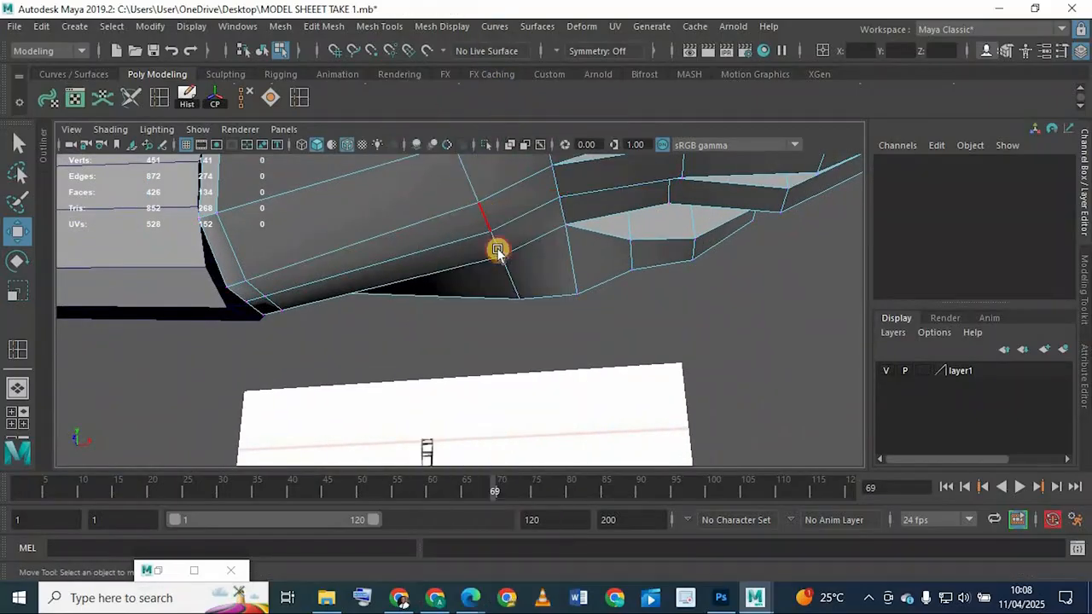
{"action": "left_click", "coordinate": [495, 238]}
{"action": "left_click_drag", "start_coordinate": [483, 162], "coordinate": [551, 244], "text": "alt"}
Step: Raise the two outer underside faces of the index finger to thin it
{"action": "right_click_drag", "start_coordinate": [553, 141], "coordinate": [556, 194]}
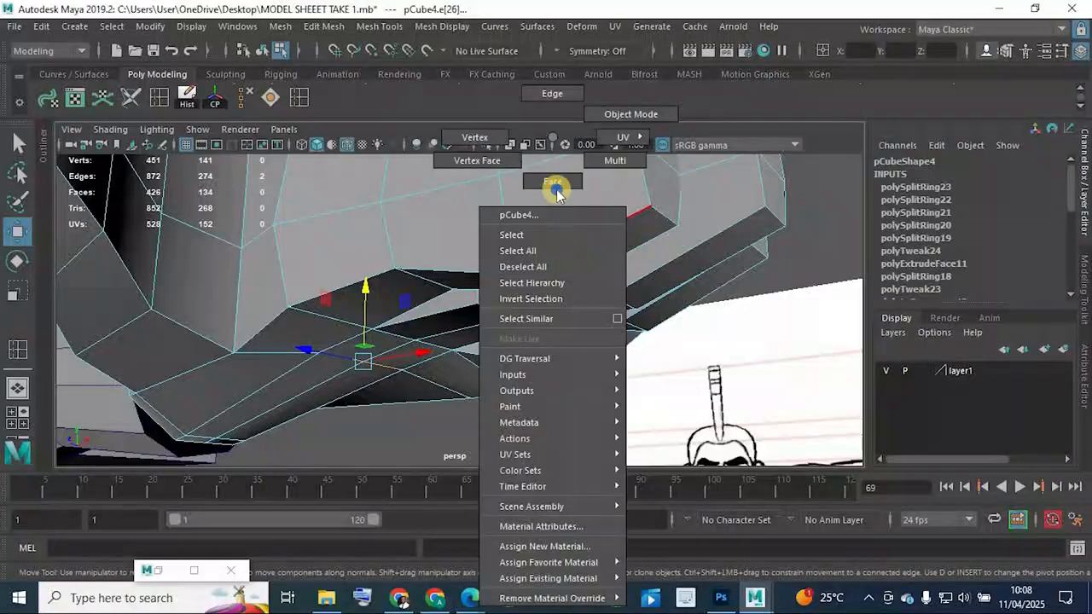
{"action": "left_click_drag", "start_coordinate": [530, 242], "coordinate": [530, 295], "text": "alt"}
{"action": "left_click", "coordinate": [526, 286]}
{"action": "scroll", "coordinate": [469, 320], "scroll_direction": "up", "scroll_amount": 3}
{"action": "key", "text": "1"}
{"action": "left_click", "coordinate": [493, 287], "text": "shift"}
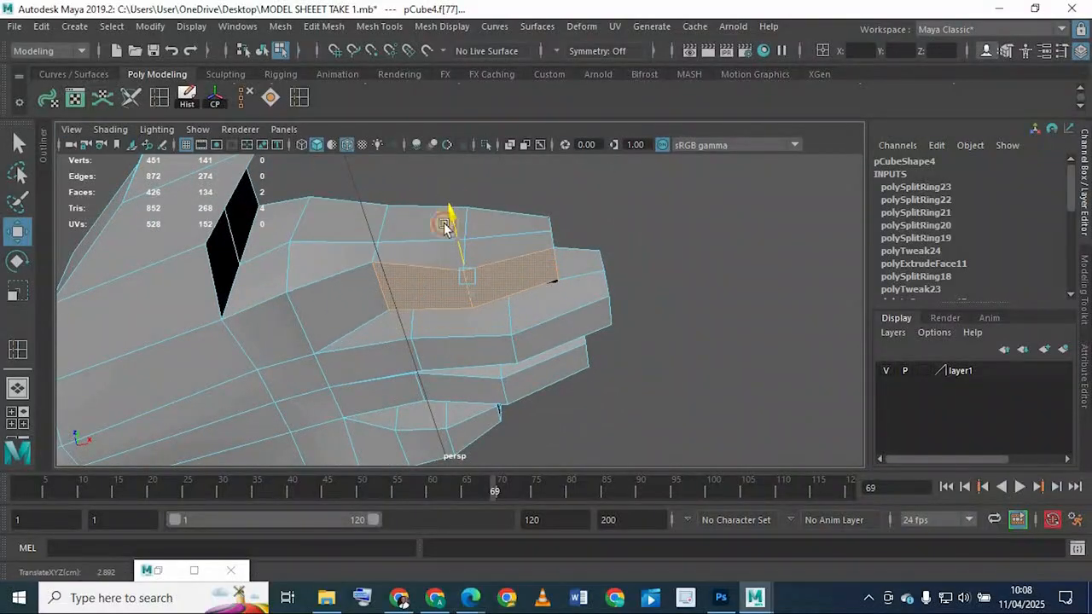
Step: Raise the two outer underside faces of the middle finger to thin it
{"action": "left_click_drag", "start_coordinate": [475, 276], "coordinate": [506, 275], "text": "alt"}
{"action": "left_click", "coordinate": [472, 294], "text": "shift"}
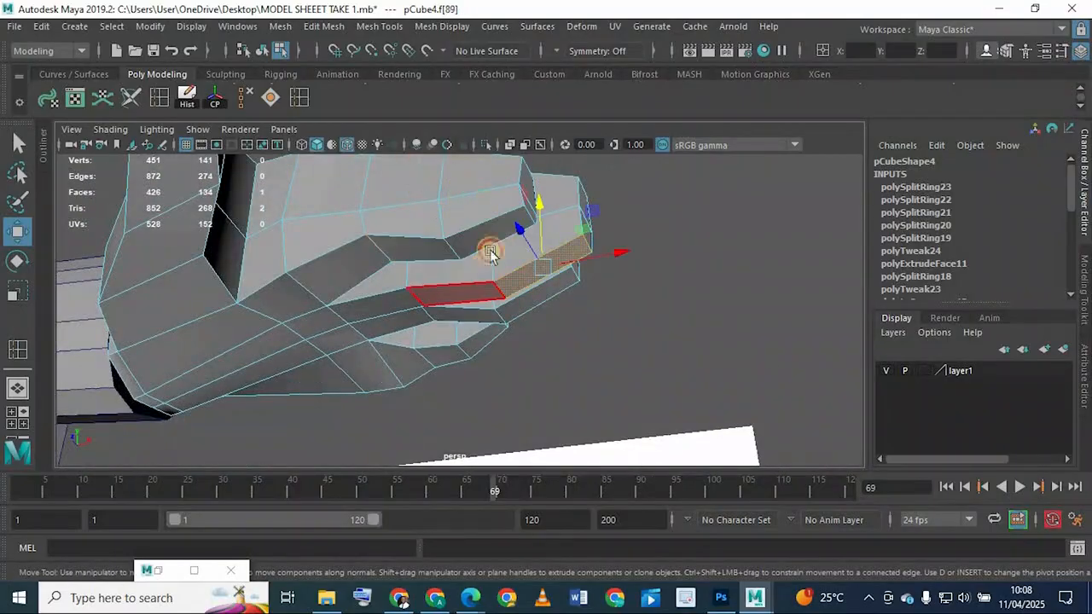
{"action": "left_click_drag", "start_coordinate": [493, 210], "coordinate": [493, 204]}
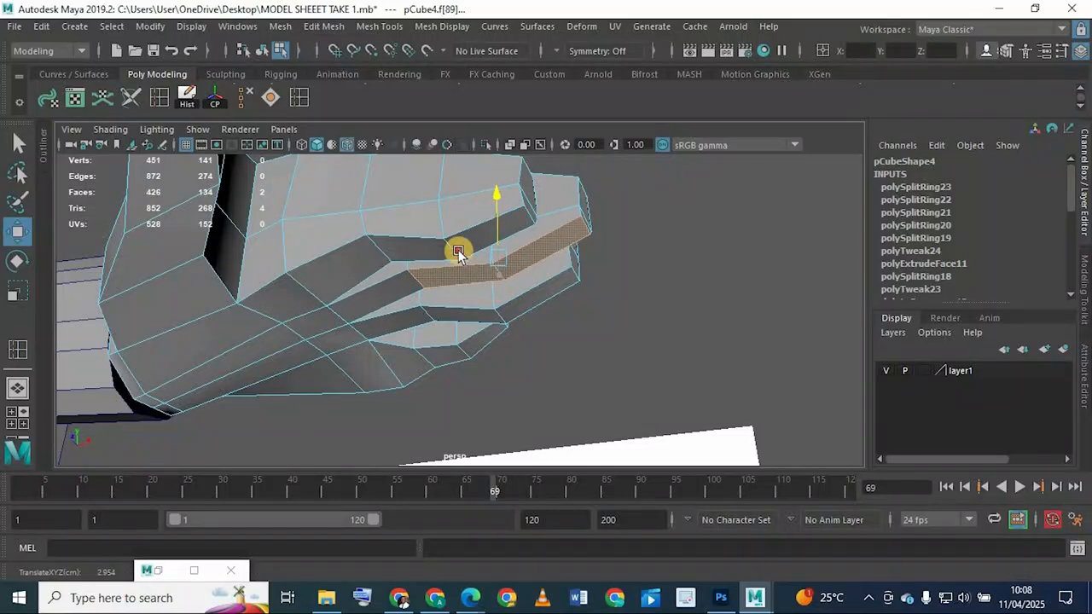
Step: Raise the two outer underside faces of the ring finger to thin it
{"action": "left_click_drag", "start_coordinate": [458, 253], "coordinate": [515, 300], "text": "alt"}
{"action": "left_click", "coordinate": [507, 287]}
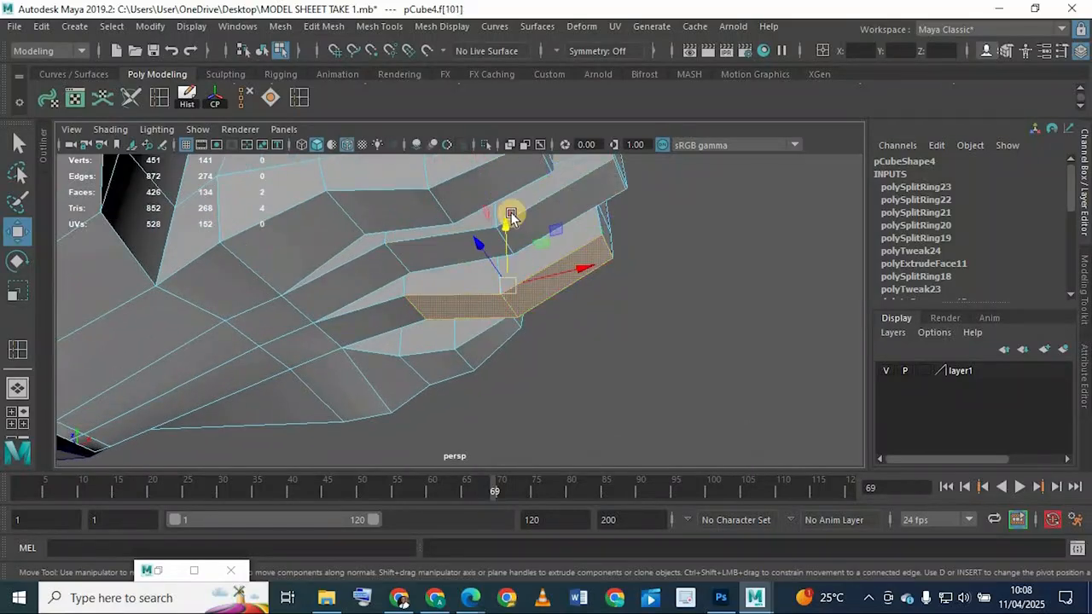
{"action": "left_click_drag", "start_coordinate": [510, 215], "coordinate": [515, 200]}
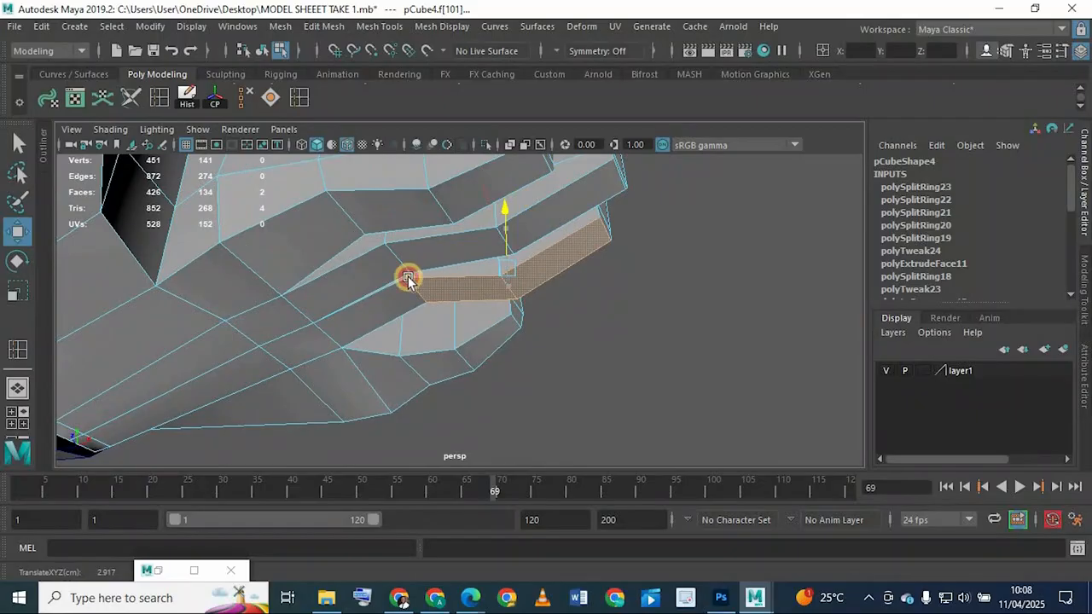
Step: Raise the two outer underside faces of the little finger to thin it, and check the hand in smooth preview
{"action": "left_click_drag", "start_coordinate": [407, 279], "coordinate": [488, 339], "text": "alt"}
{"action": "left_click", "coordinate": [480, 345]}
{"action": "left_click", "coordinate": [451, 369], "text": "shift"}
{"action": "left_click_drag", "start_coordinate": [463, 291], "coordinate": [462, 278]}
{"action": "left_click_drag", "start_coordinate": [416, 332], "coordinate": [343, 336], "text": "alt"}
{"action": "key", "text": "3"}
{"action": "key", "text": "1"}
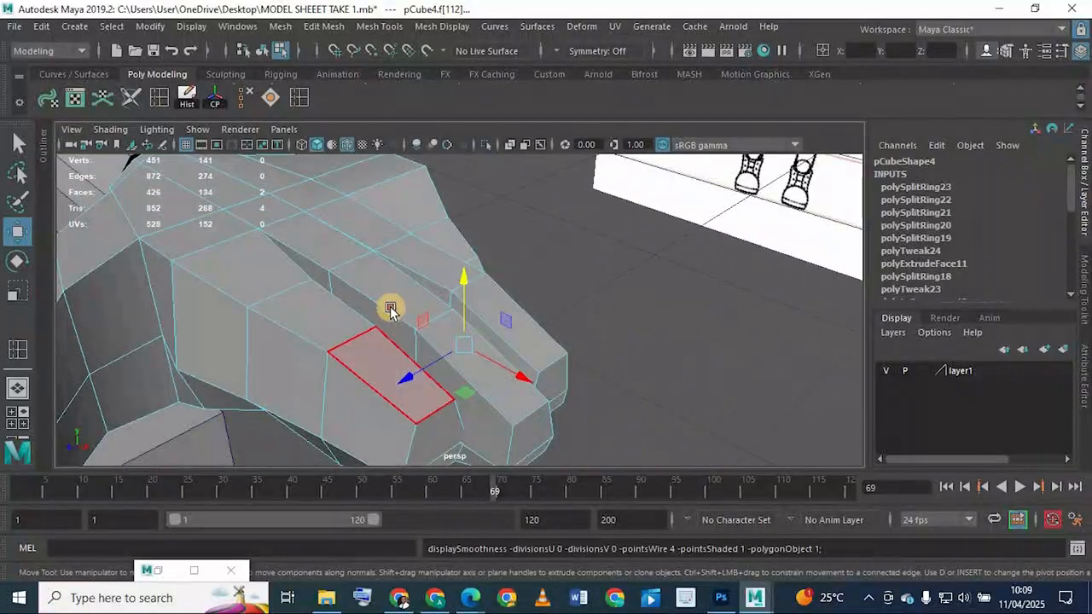
Step: Lower the three top faces along the index finger to thin it
{"action": "left_click_drag", "start_coordinate": [390, 310], "coordinate": [316, 261], "text": "alt"}
{"action": "left_click", "coordinate": [316, 261]}
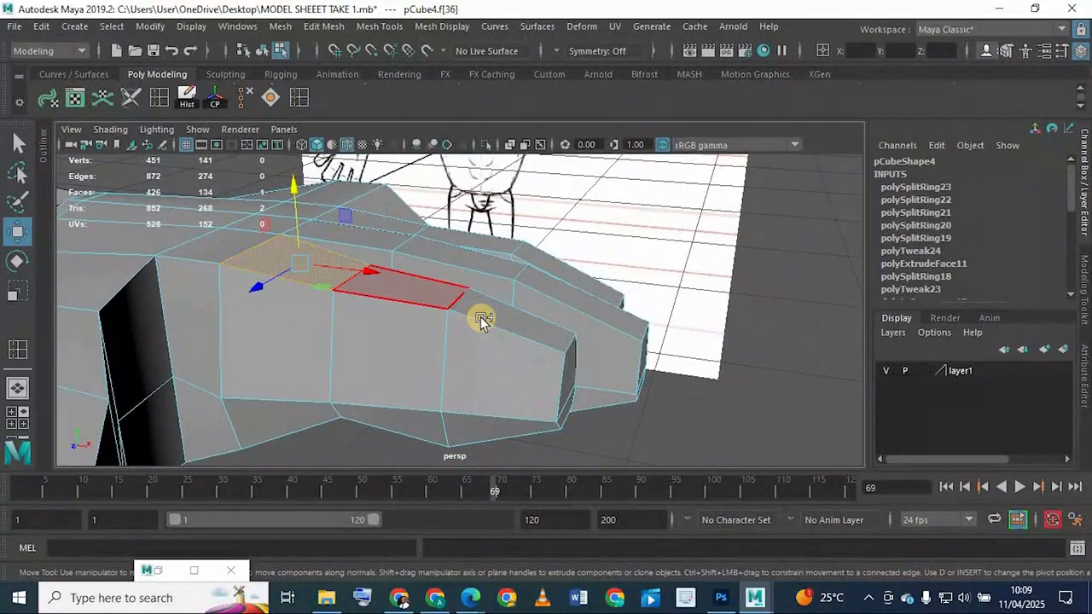
{"action": "left_click", "coordinate": [410, 290], "text": "shift"}
{"action": "left_click", "coordinate": [484, 319], "text": "shift"}
{"action": "left_click_drag", "start_coordinate": [396, 221], "coordinate": [399, 248]}
{"action": "left_click_drag", "start_coordinate": [361, 285], "coordinate": [397, 305], "text": "alt"}
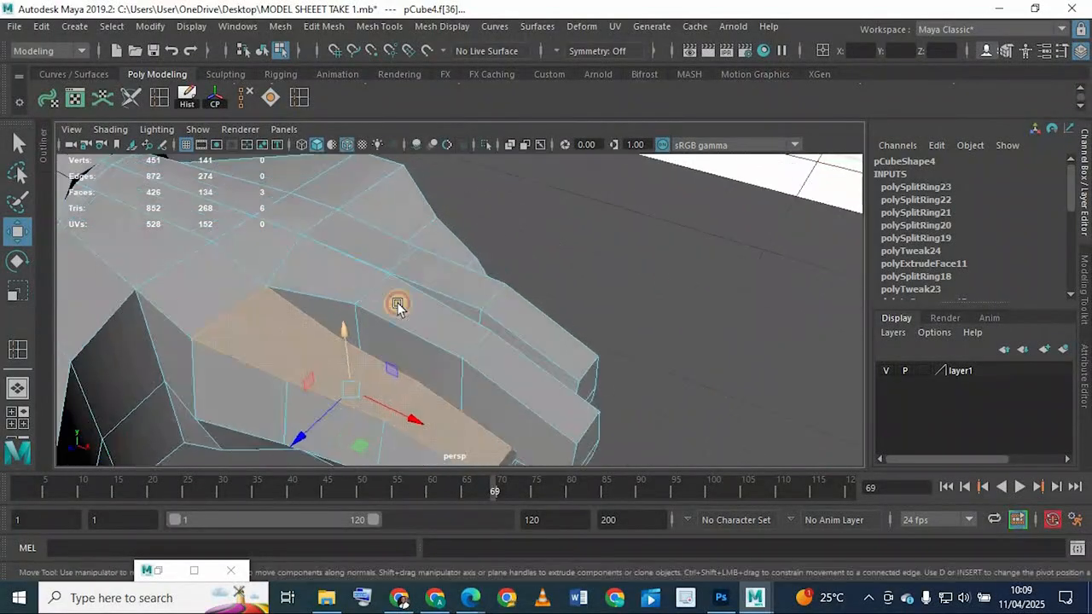
{"action": "left_click", "coordinate": [404, 309], "text": "shift"}
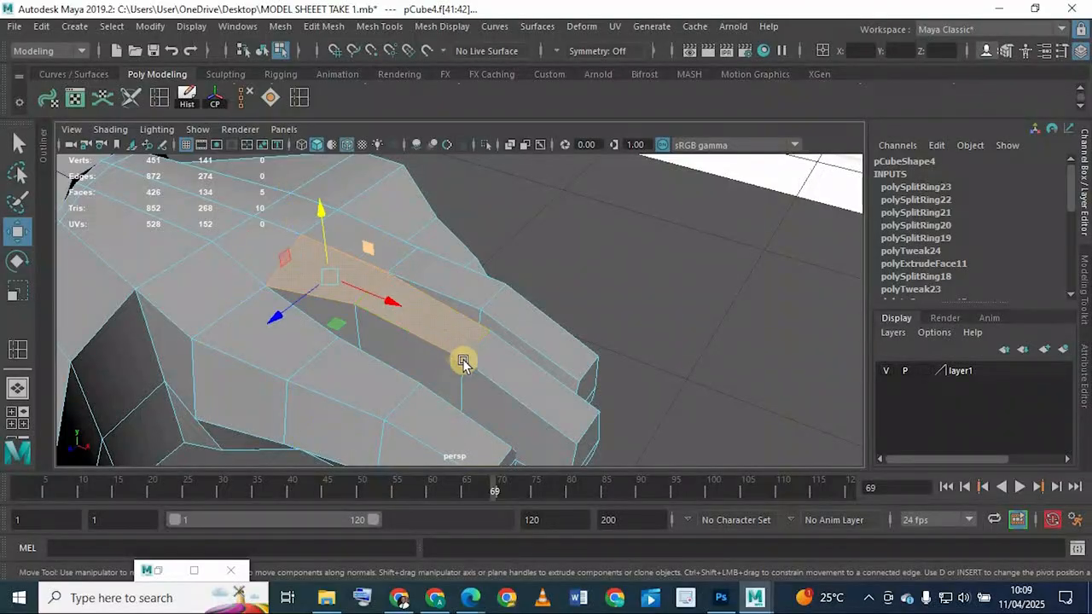
{"action": "left_click_drag", "start_coordinate": [367, 236], "coordinate": [383, 220]}
{"action": "key", "text": "ctrl+z"}
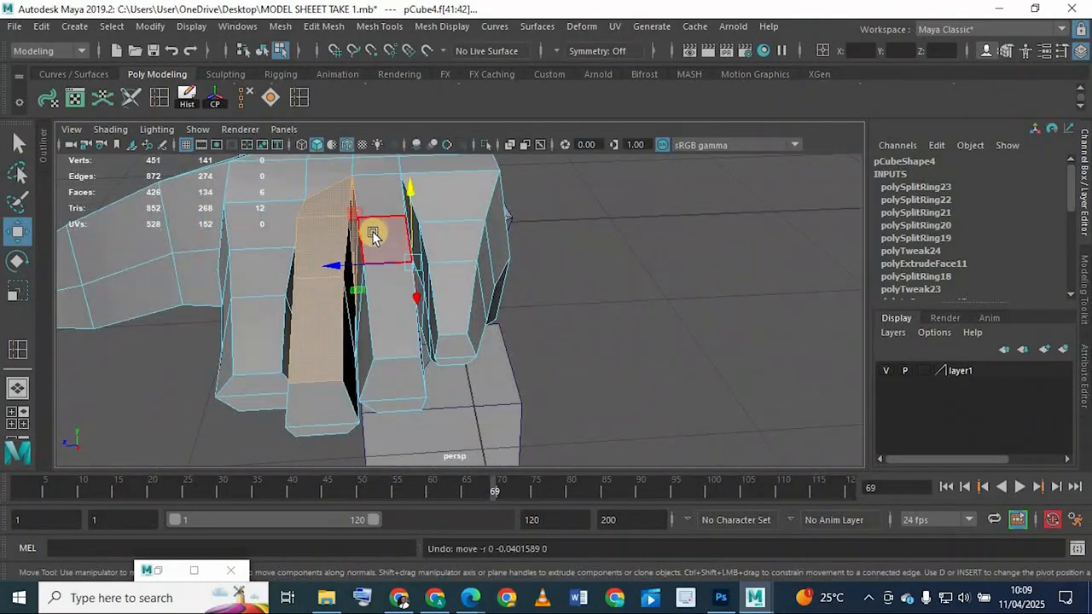
{"action": "key", "text": "ctrl+z"}
Step: Lower the two outer top faces of the middle finger, moving the fingertip segment's face down further for a taper
{"action": "left_click_drag", "start_coordinate": [312, 267], "coordinate": [343, 299], "text": "alt"}
{"action": "left_click", "coordinate": [330, 287]}
{"action": "left_click_drag", "start_coordinate": [282, 249], "coordinate": [415, 285], "text": "alt"}
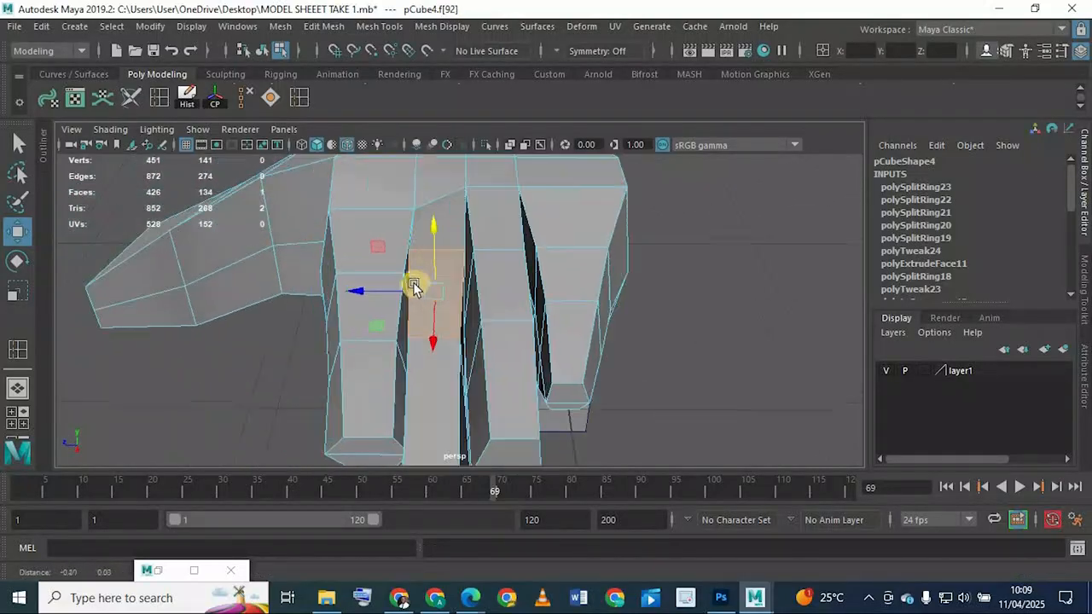
{"action": "scroll", "coordinate": [415, 285], "scroll_direction": "up", "scroll_amount": 4}
{"action": "left_click_drag", "start_coordinate": [415, 214], "coordinate": [521, 192]}
{"action": "left_click_drag", "start_coordinate": [442, 224], "coordinate": [432, 194], "text": "alt"}
{"action": "left_click", "coordinate": [533, 196]}
{"action": "middle_click_drag", "start_coordinate": [432, 194], "coordinate": [415, 165]}
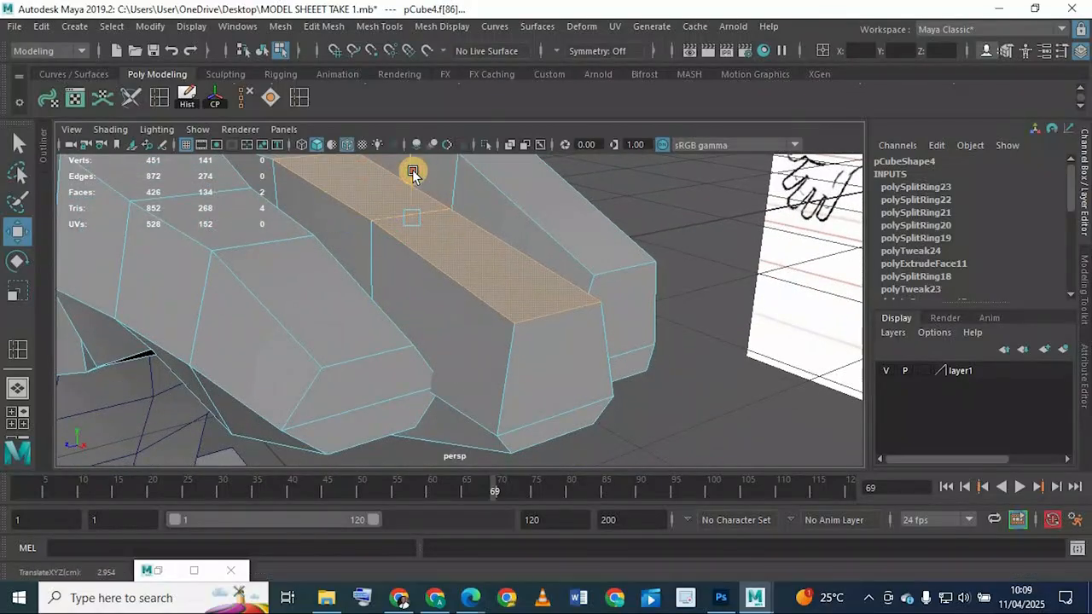
{"action": "mouse_move", "coordinate": [487, 214]}
{"action": "middle_mouse_down"}
{"action": "mouse_move", "coordinate": [480, 200]}
{"action": "mouse_move", "coordinate": [481, 214]}
{"action": "middle_mouse_up"}
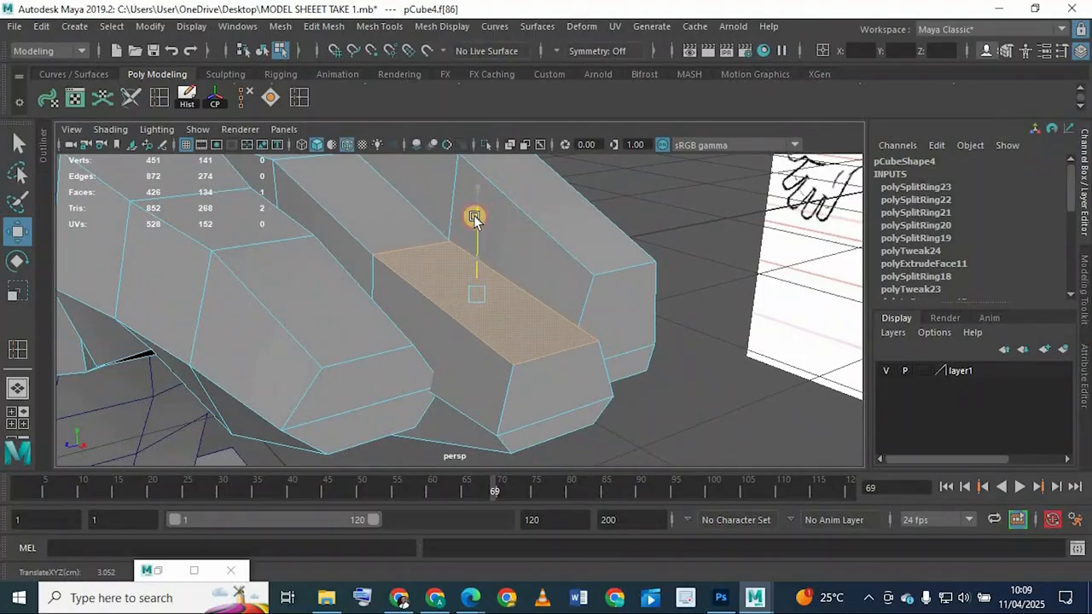
{"action": "left_click_drag", "start_coordinate": [475, 217], "coordinate": [443, 256], "text": "alt"}
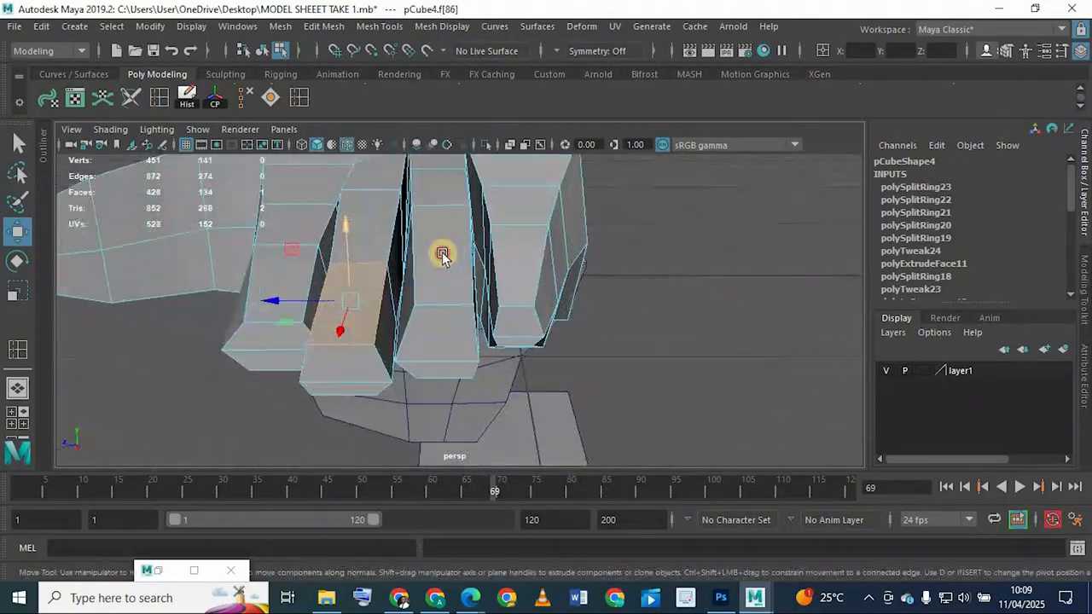
Step: Lower the two outer top faces of the ring finger, moving the fingertip segment's face down further for a taper
{"action": "left_click", "coordinate": [465, 318]}
{"action": "left_click_drag", "start_coordinate": [465, 318], "coordinate": [485, 238], "text": "alt"}
{"action": "left_click", "coordinate": [494, 222], "text": "shift"}
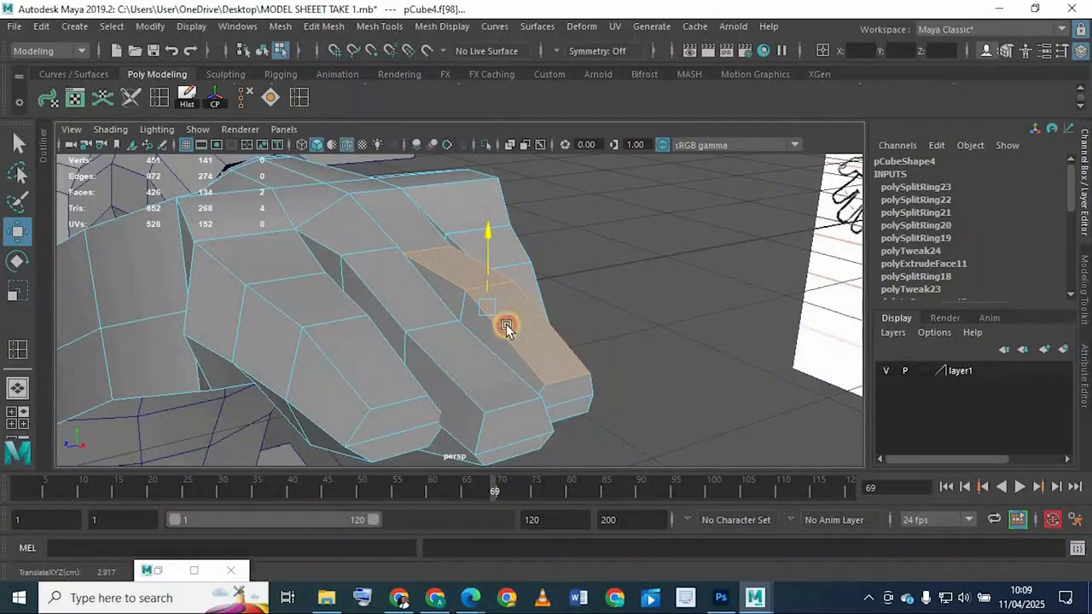
{"action": "left_click", "coordinate": [520, 286]}
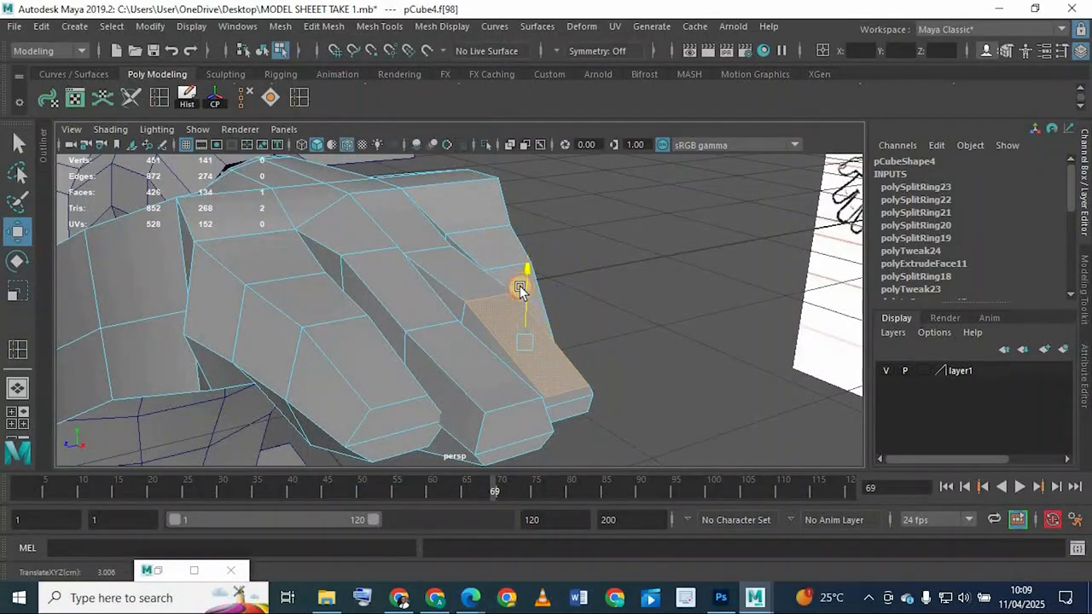
{"action": "left_click_drag", "start_coordinate": [441, 287], "coordinate": [428, 238], "text": "alt"}
{"action": "left_click_drag", "start_coordinate": [458, 340], "coordinate": [462, 360], "text": "alt"}
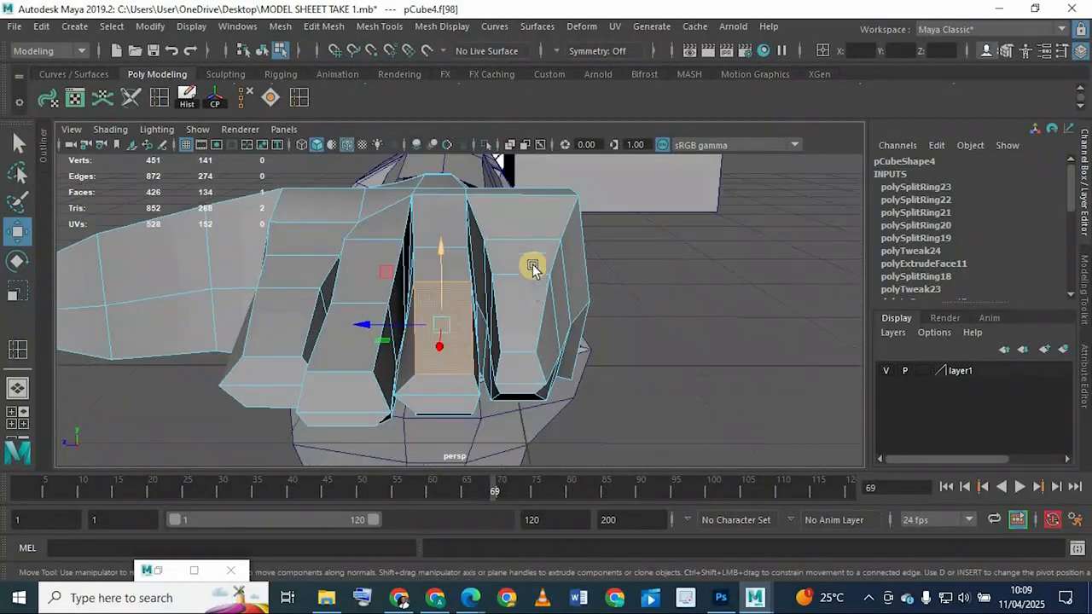
Step: Lower the knuckle face on the back of the hand, directly behind the little finger
{"action": "left_click", "coordinate": [534, 266]}
{"action": "left_click_drag", "start_coordinate": [567, 265], "coordinate": [477, 274], "text": "alt"}
{"action": "middle_click_drag", "start_coordinate": [582, 267], "coordinate": [589, 263], "text": "alt"}
{"action": "left_click_drag", "start_coordinate": [589, 265], "coordinate": [580, 251], "text": "alt"}
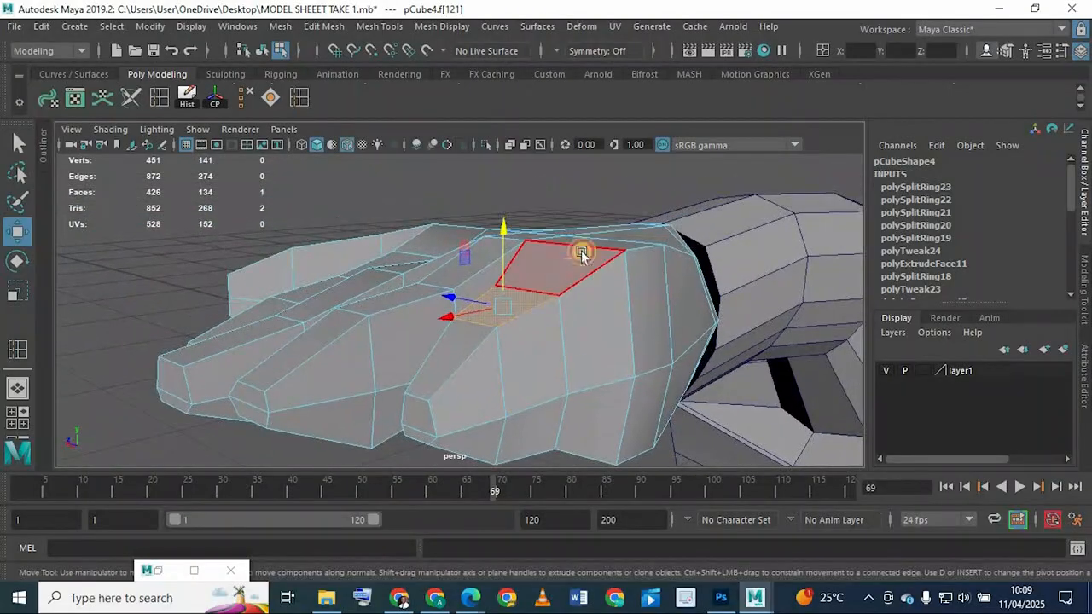
{"action": "left_click", "coordinate": [580, 251]}
{"action": "left_click_drag", "start_coordinate": [553, 215], "coordinate": [557, 235]}
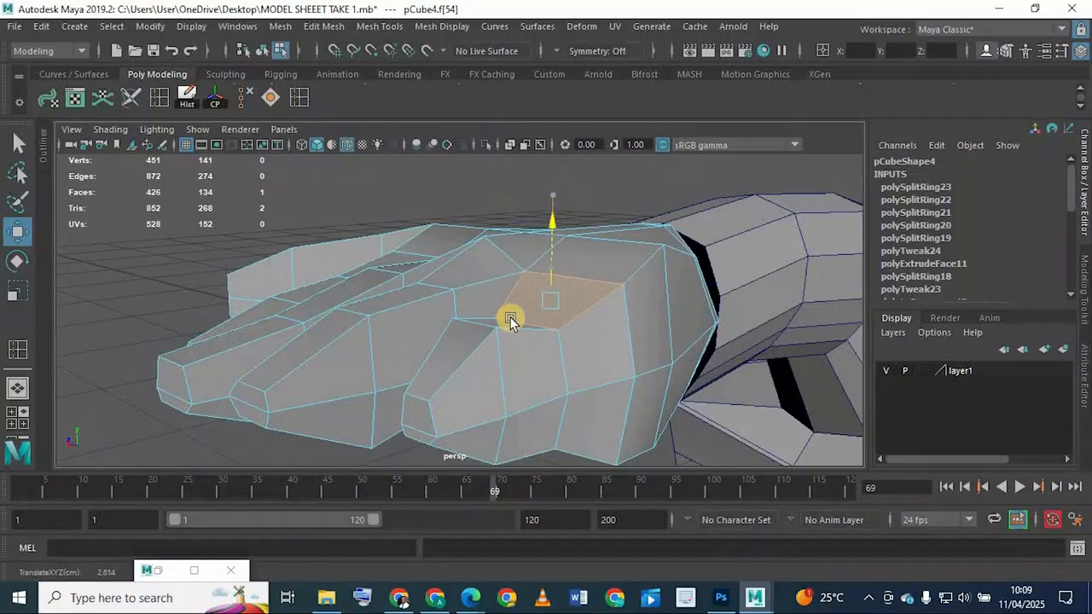
Step: Lower the little finger's outer top face and the face behind it, one at a time, to thin the finger
{"action": "left_click_drag", "start_coordinate": [474, 351], "coordinate": [444, 372], "text": "alt"}
{"action": "left_click", "coordinate": [445, 358]}
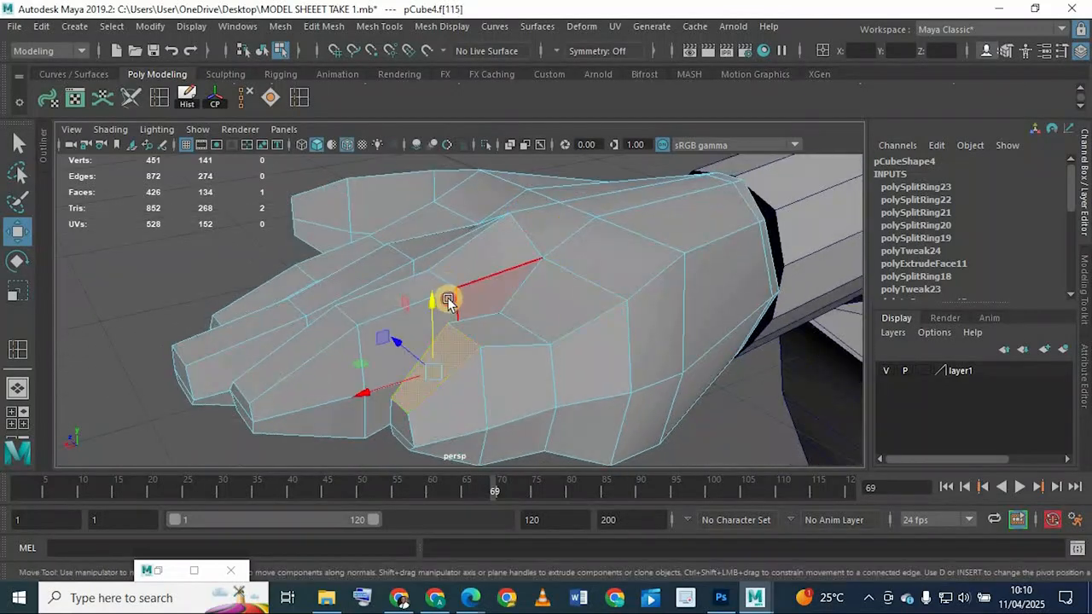
{"action": "left_click_drag", "start_coordinate": [455, 309], "coordinate": [437, 328]}
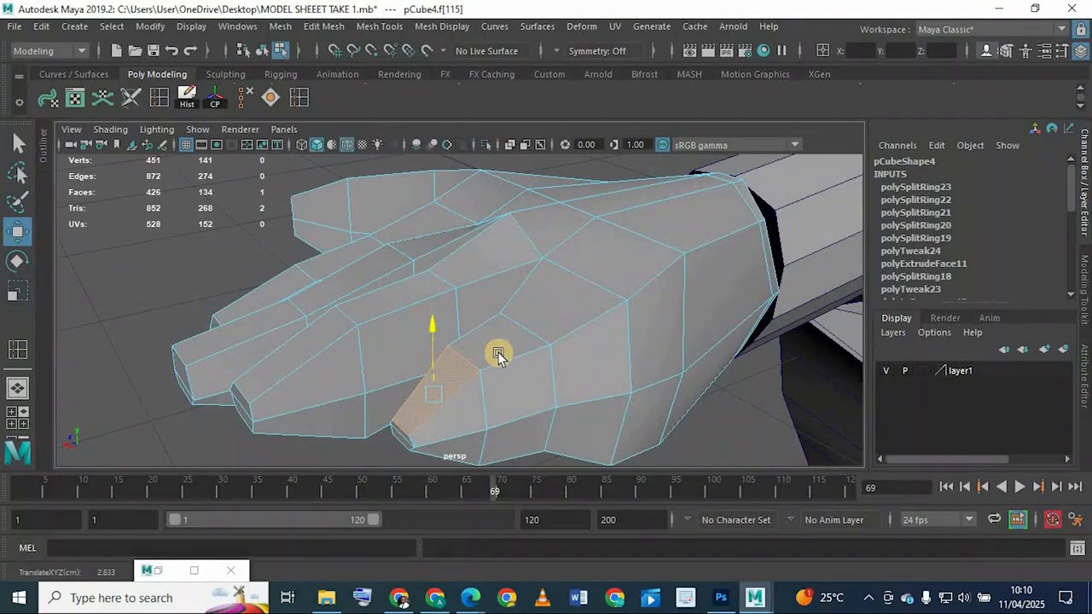
{"action": "left_click", "coordinate": [498, 321]}
{"action": "left_click_drag", "start_coordinate": [502, 300], "coordinate": [491, 318]}
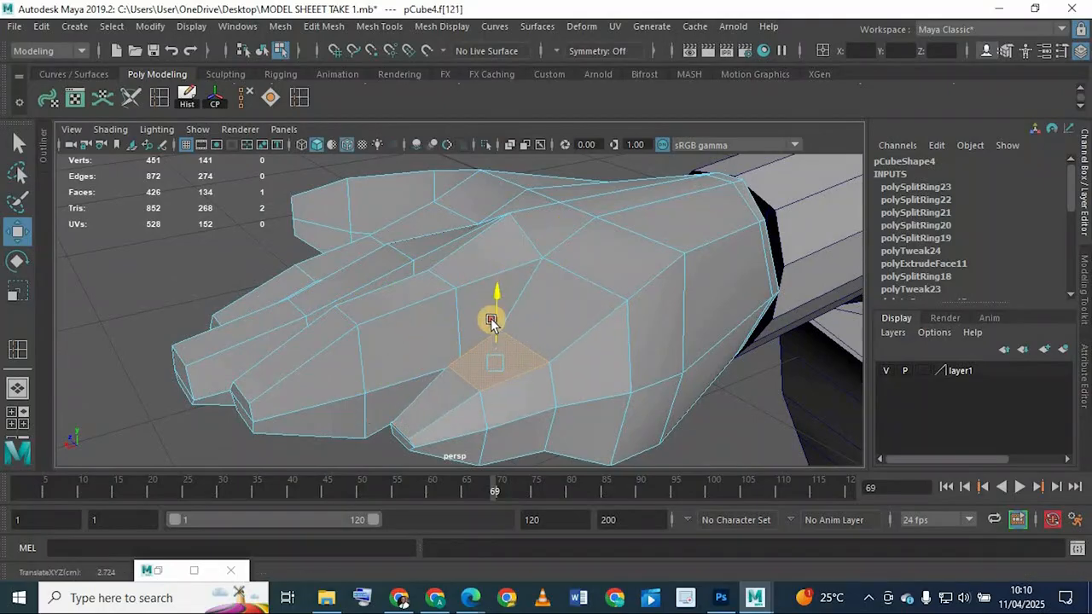
{"action": "mouse_move", "coordinate": [562, 312]}
{"action": "left_mouse_down", "text": "alt"}
{"action": "mouse_move", "coordinate": [573, 335]}
{"action": "mouse_move", "coordinate": [552, 285]}
{"action": "mouse_move", "coordinate": [541, 324]}
{"action": "mouse_move", "coordinate": [478, 361]}
{"action": "mouse_move", "coordinate": [559, 367]}
{"action": "mouse_move", "coordinate": [548, 310]}
{"action": "mouse_move", "coordinate": [500, 295]}
{"action": "mouse_move", "coordinate": [478, 302]}
{"action": "mouse_move", "coordinate": [555, 317]}
{"action": "left_mouse_up", "text": "alt"}
{"action": "left_click_drag", "start_coordinate": [438, 269], "coordinate": [441, 264], "text": "alt"}
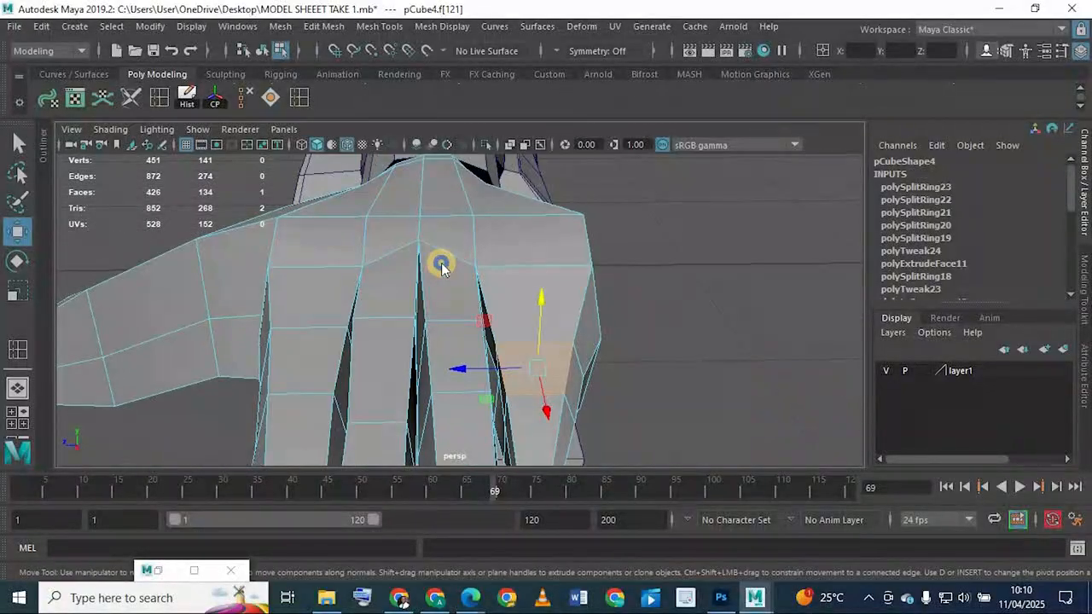
Step: Lower the central knuckle vertex and the vertices along the little-finger edge of the hand's back to round the knuckles
{"action": "right_click_drag", "start_coordinate": [441, 263], "coordinate": [362, 134]}
{"action": "left_click", "coordinate": [419, 237]}
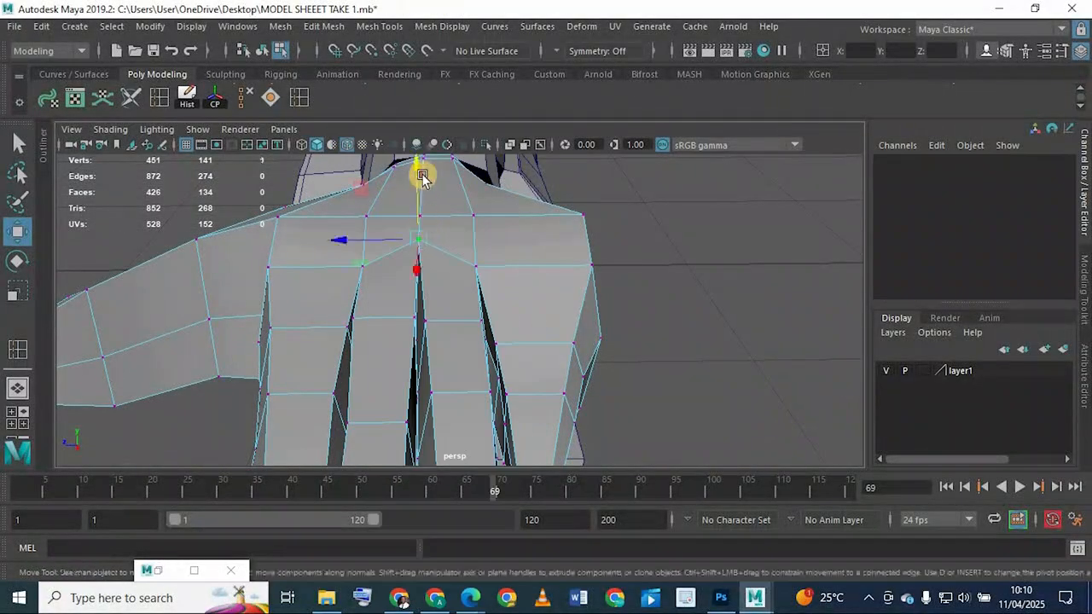
{"action": "left_click_drag", "start_coordinate": [420, 177], "coordinate": [422, 203]}
{"action": "left_click_drag", "start_coordinate": [474, 231], "coordinate": [623, 230], "text": "alt"}
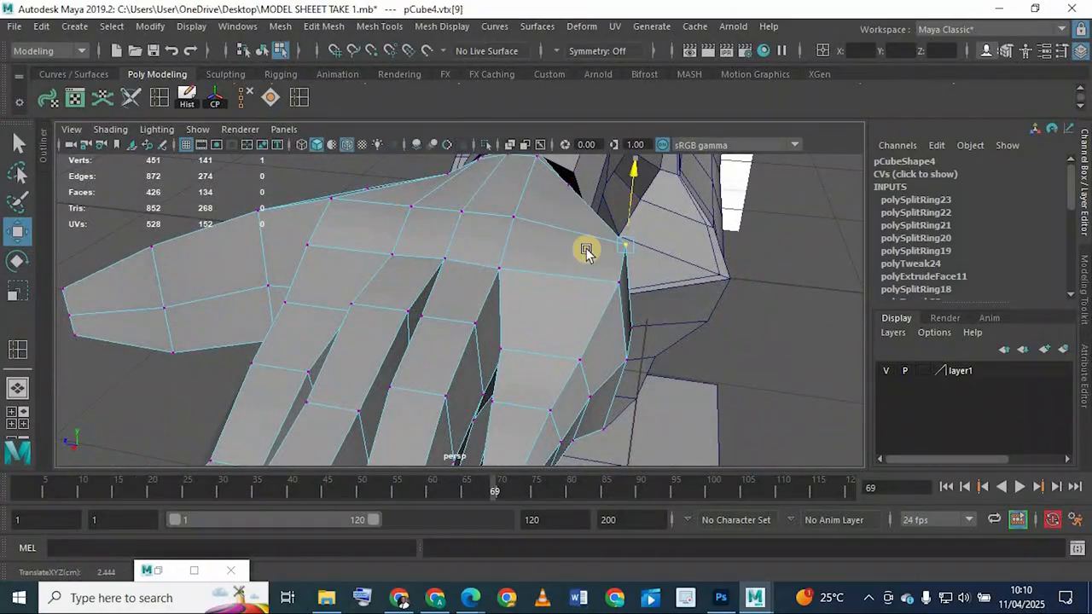
{"action": "left_click_drag", "start_coordinate": [607, 344], "coordinate": [636, 324], "text": "alt"}
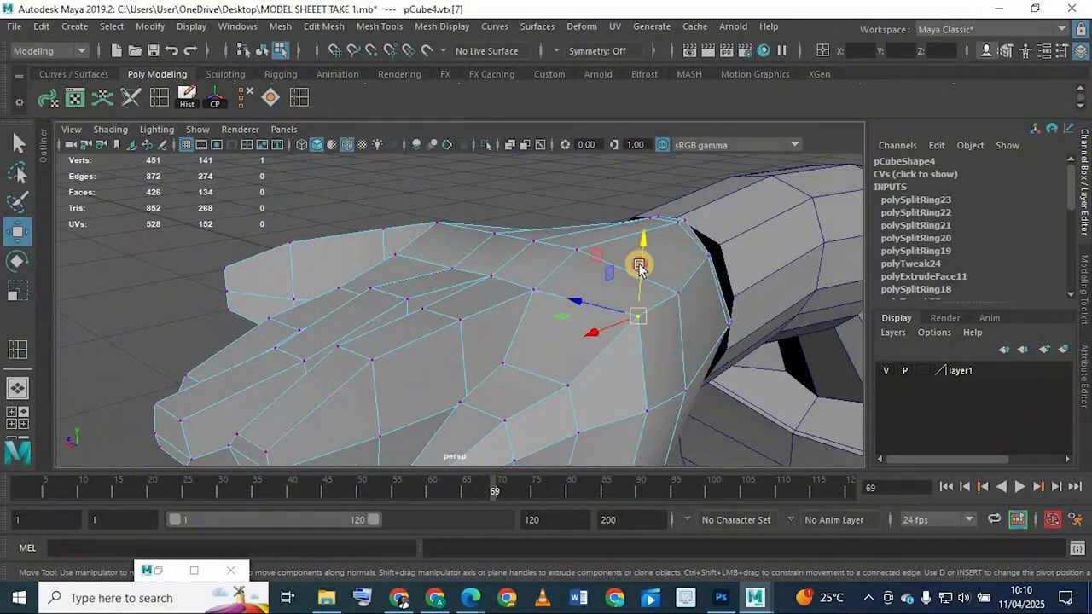
{"action": "left_click_drag", "start_coordinate": [640, 266], "coordinate": [646, 281]}
{"action": "left_click_drag", "start_coordinate": [578, 279], "coordinate": [375, 284], "text": "alt"}
{"action": "left_click_drag", "start_coordinate": [473, 318], "coordinate": [495, 325], "text": "alt"}
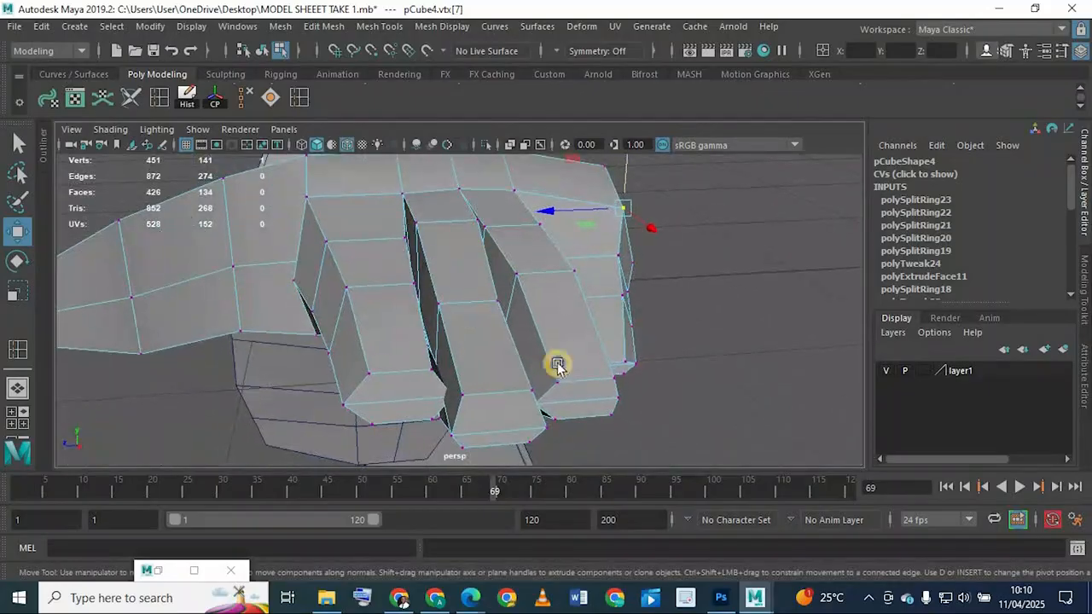
Step: Move the side corner vertices of the fingertips inward to narrow the tips
{"action": "scroll", "coordinate": [546, 367], "scroll_direction": "up", "scroll_amount": 5}
{"action": "middle_click_drag", "start_coordinate": [409, 410], "coordinate": [436, 324], "text": "alt"}
{"action": "left_click_drag", "start_coordinate": [436, 324], "coordinate": [521, 378], "text": "alt"}
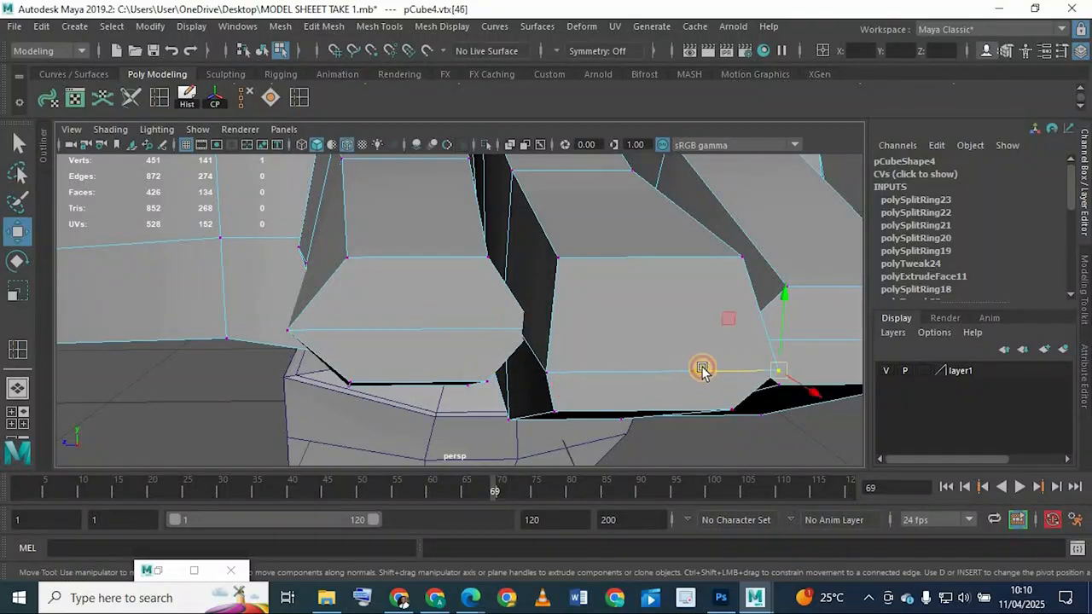
{"action": "left_click_drag", "start_coordinate": [702, 369], "coordinate": [659, 375]}
{"action": "left_click_drag", "start_coordinate": [536, 370], "coordinate": [496, 438], "text": "alt"}
{"action": "left_click_drag", "start_coordinate": [452, 342], "coordinate": [456, 285], "text": "alt"}
{"action": "key", "text": "1"}
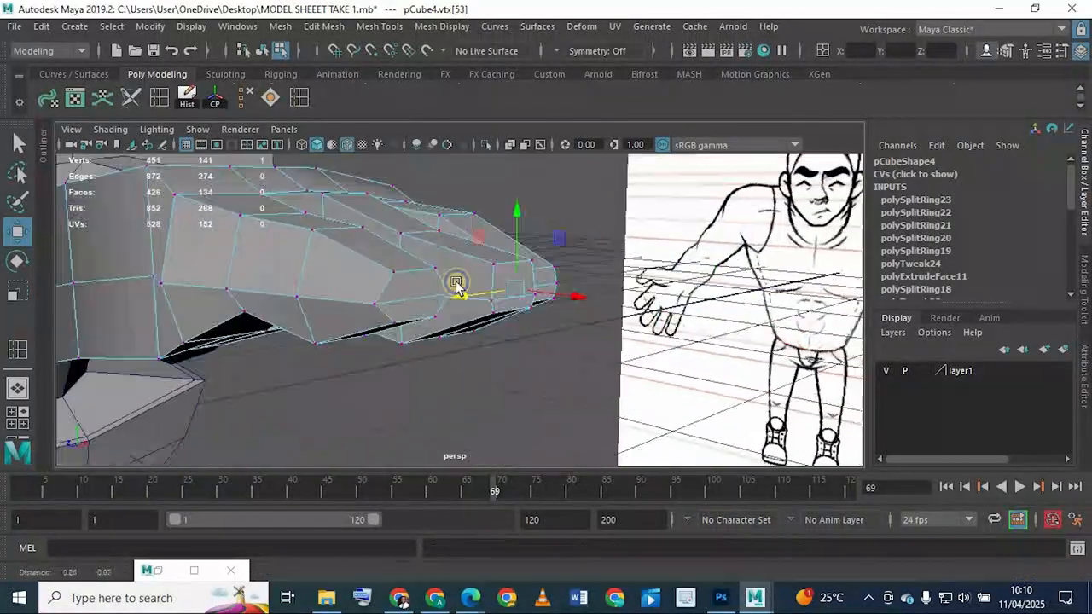
Step: Move the crosswise edges on the front of the fingertips back along the fingers toward the palm
{"action": "scroll", "coordinate": [390, 247], "scroll_direction": "up", "scroll_amount": 4}
{"action": "right_click_drag", "start_coordinate": [390, 245], "coordinate": [395, 105]}
{"action": "left_click", "coordinate": [349, 284]}
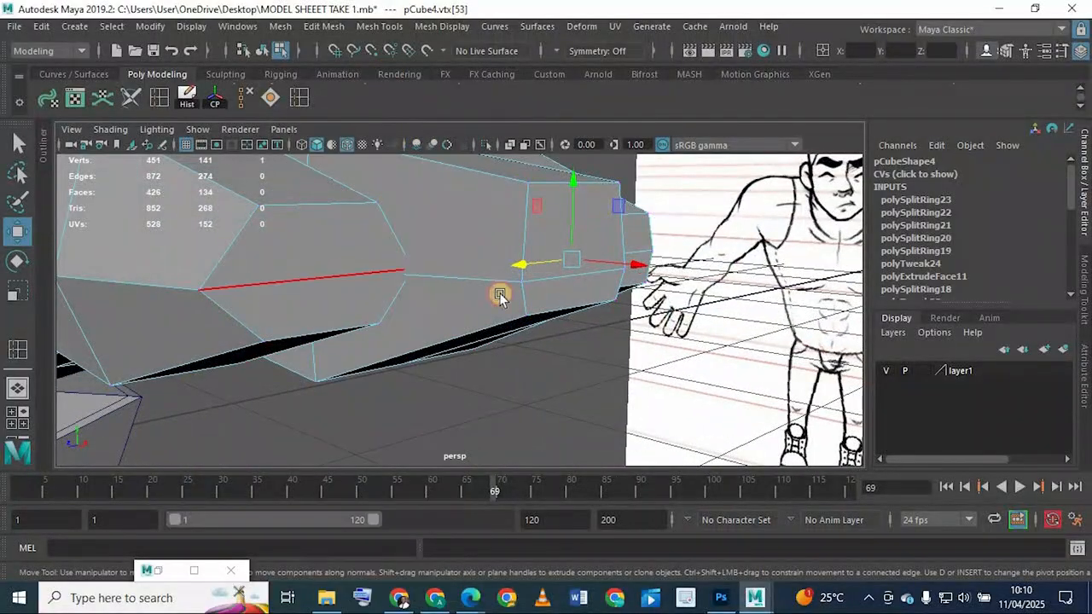
{"action": "left_click_drag", "start_coordinate": [497, 290], "coordinate": [510, 304]}
{"action": "left_click_drag", "start_coordinate": [521, 348], "coordinate": [511, 345], "text": "alt"}
{"action": "left_click_drag", "start_coordinate": [522, 400], "coordinate": [451, 387]}
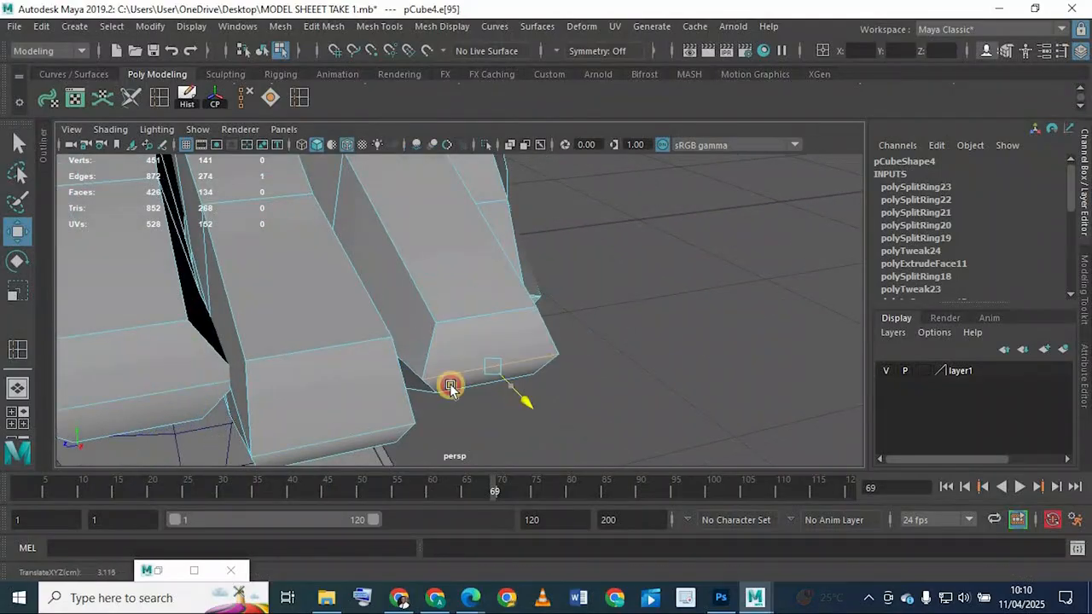
{"action": "left_click_drag", "start_coordinate": [358, 359], "coordinate": [379, 330], "text": "alt"}
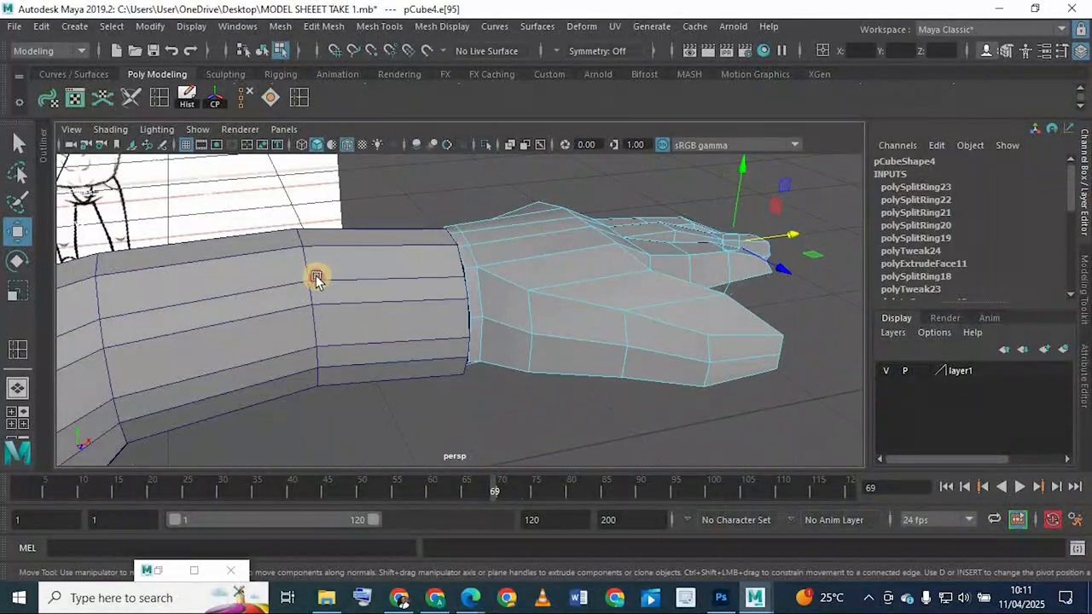
Step: Insert an edge loop on the body mesh where the arm meets the torso, with position maintained by relative distance from edge
{"action": "left_click_drag", "start_coordinate": [316, 279], "coordinate": [312, 339], "text": "alt"}
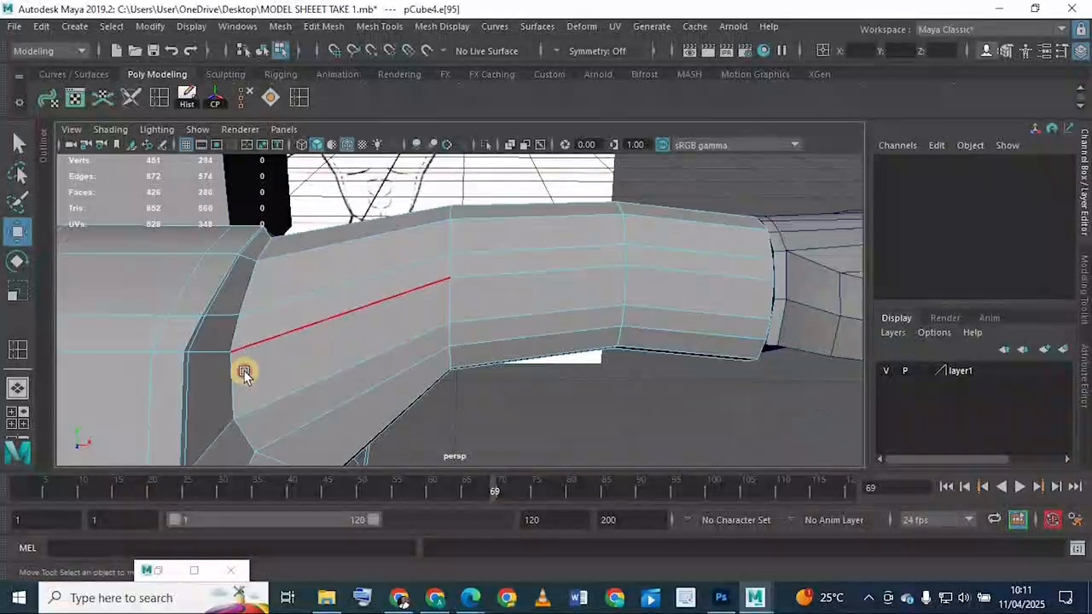
{"action": "left_click_drag", "start_coordinate": [244, 373], "coordinate": [486, 380], "text": "alt"}
{"action": "right_click_drag", "start_coordinate": [486, 381], "coordinate": [23, 323], "text": "alt"}
{"action": "key", "text": "y"}
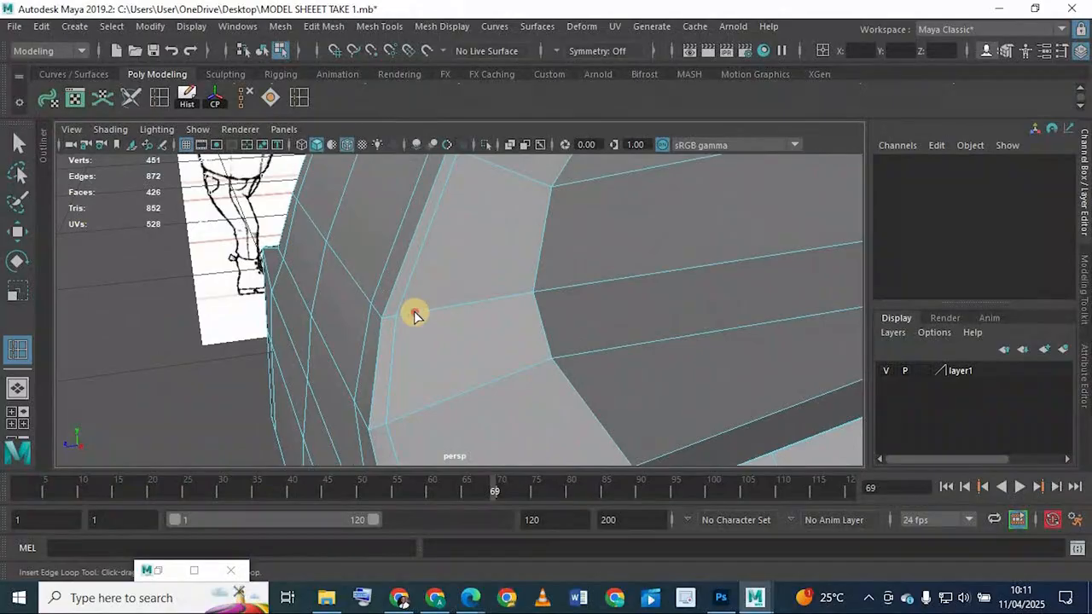
{"action": "left_click", "coordinate": [414, 315]}
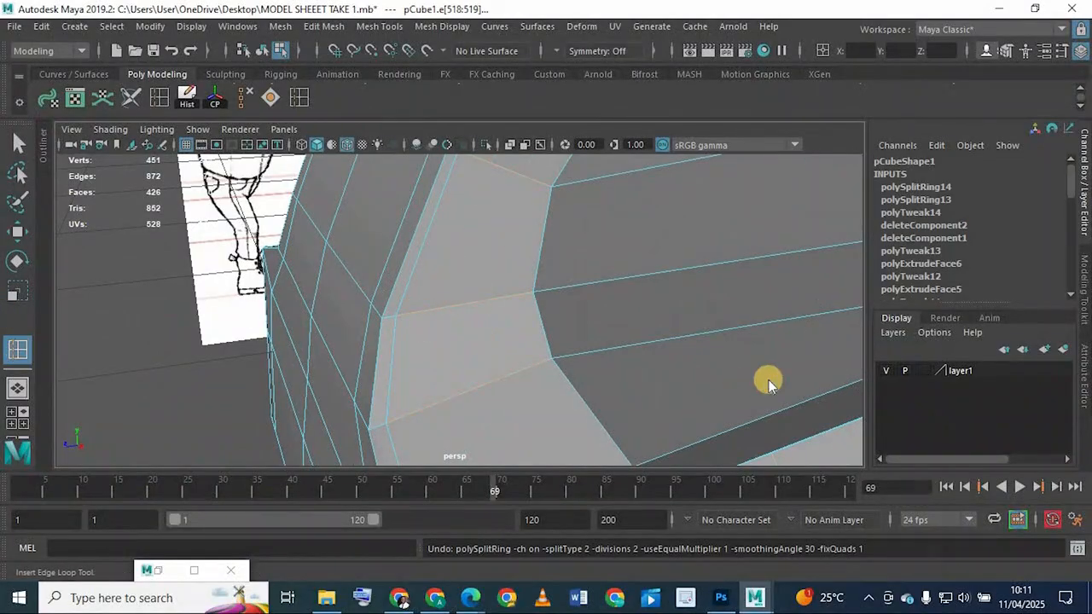
{"action": "left_click", "coordinate": [776, 294]}
{"action": "left_click", "coordinate": [416, 308]}
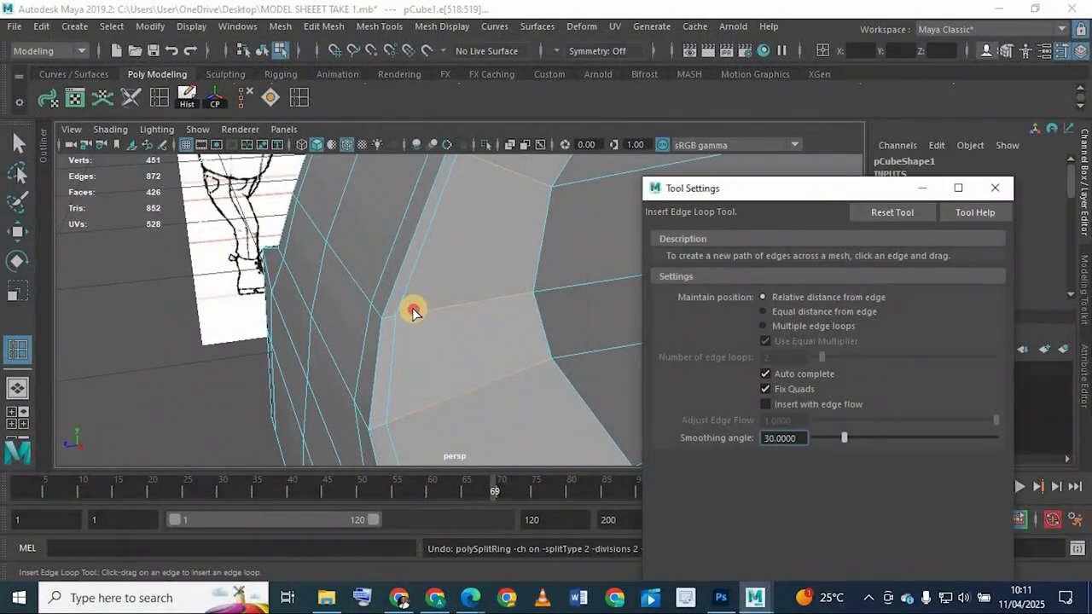
{"action": "left_click", "coordinate": [412, 313]}
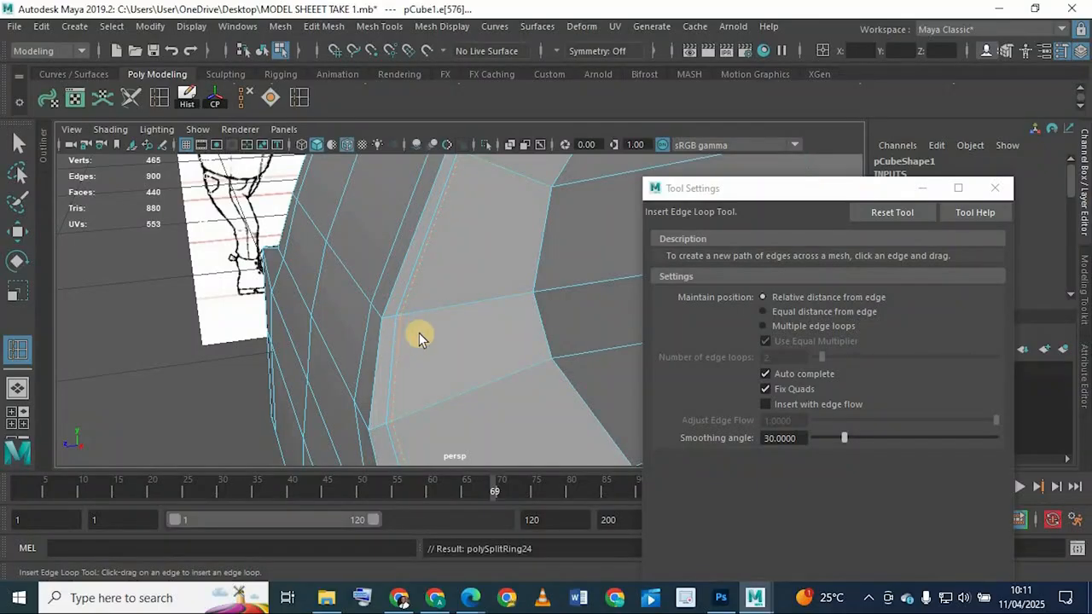
{"action": "key", "text": "q"}
{"action": "right_click_drag", "start_coordinate": [427, 250], "coordinate": [431, 180]}
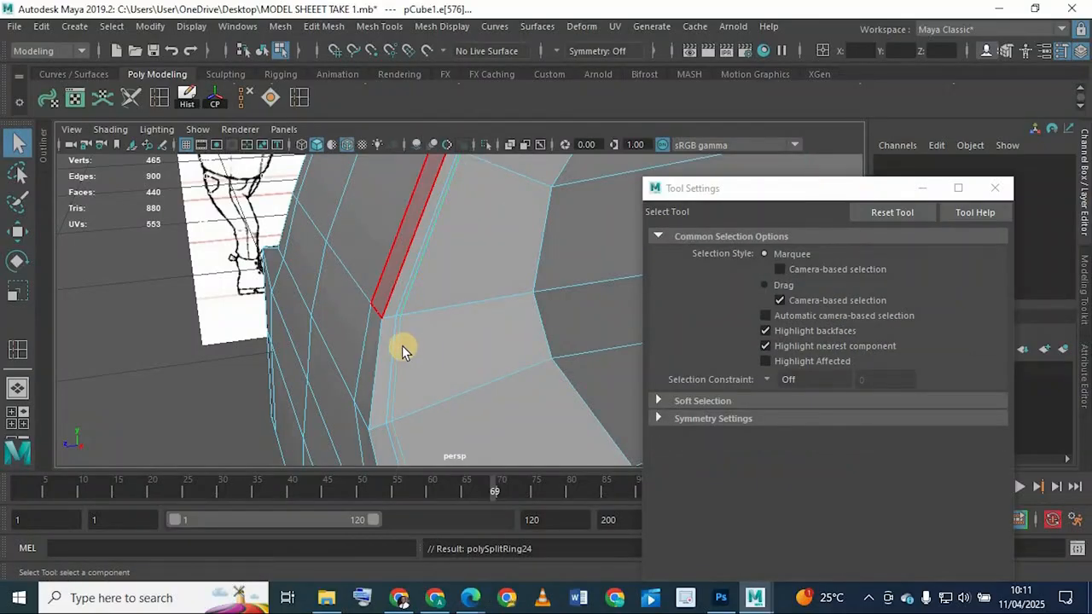
Step: Delete the narrow ring of faces around the joint between the arm and the torso
{"action": "left_click", "coordinate": [397, 317]}
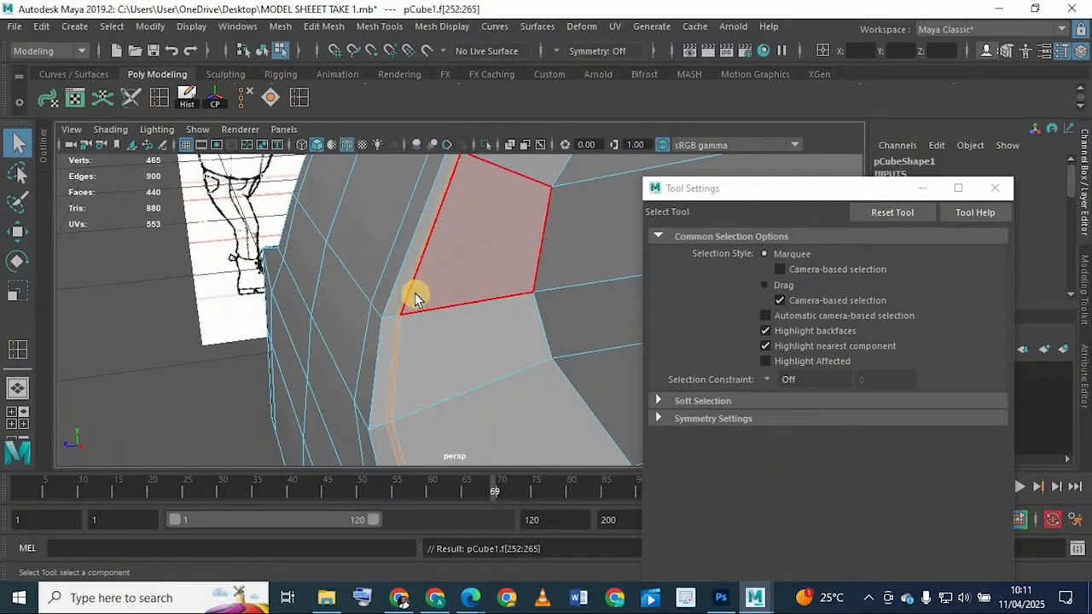
{"action": "key", "text": "Delete"}
{"action": "left_click_drag", "start_coordinate": [401, 297], "coordinate": [435, 263], "text": "alt"}
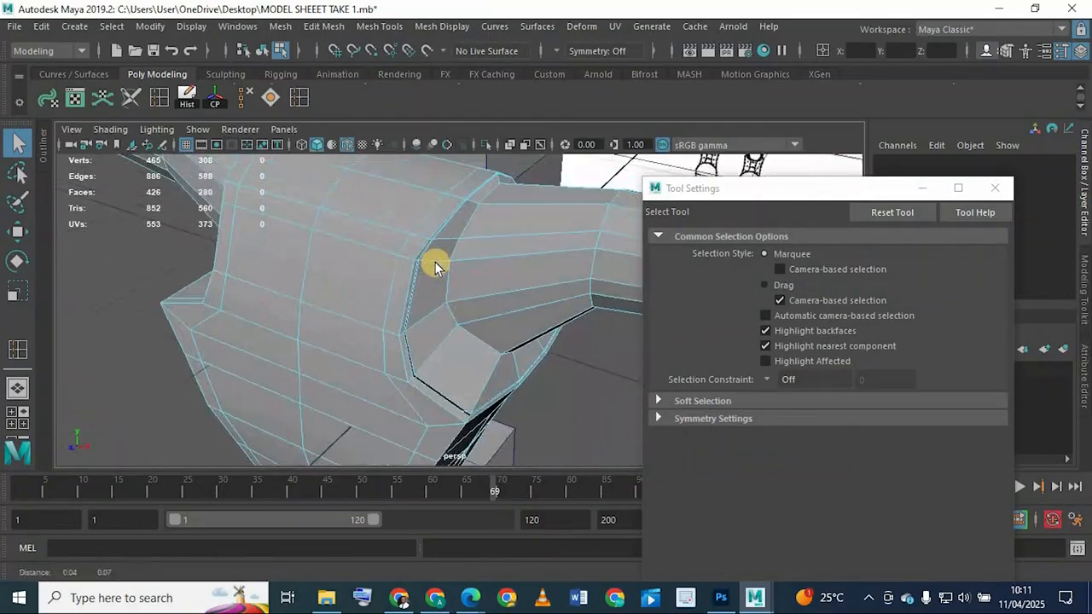
Step: Separate the body mesh so the arm and the torso become individual objects
{"action": "right_click_drag", "start_coordinate": [436, 137], "coordinate": [514, 114]}
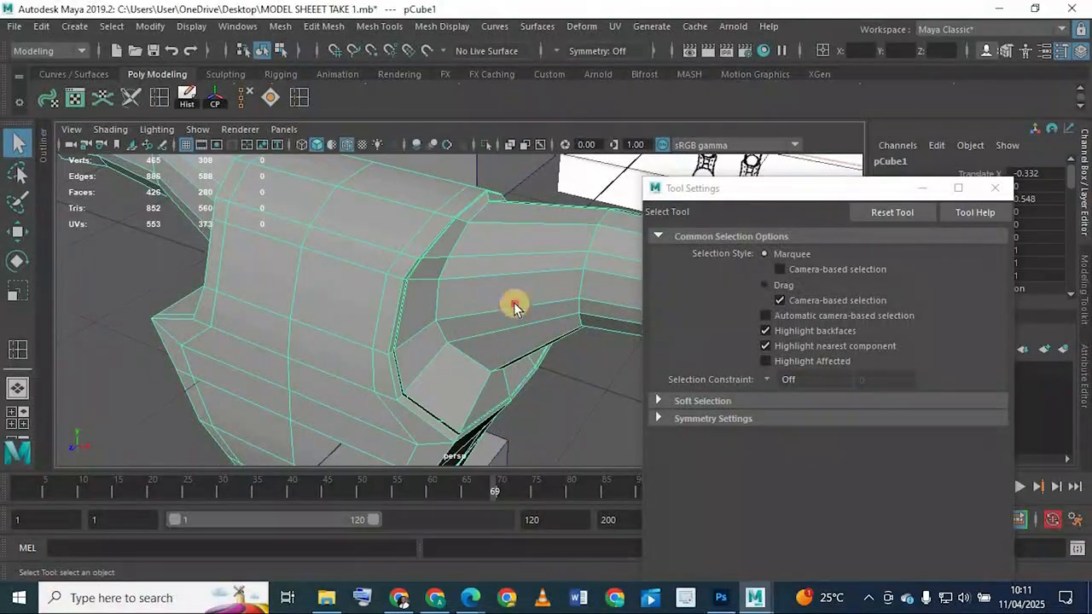
{"action": "left_click_drag", "start_coordinate": [514, 307], "coordinate": [454, 312], "text": "alt"}
{"action": "right_click_drag", "start_coordinate": [513, 381], "coordinate": [384, 307], "text": "alt"}
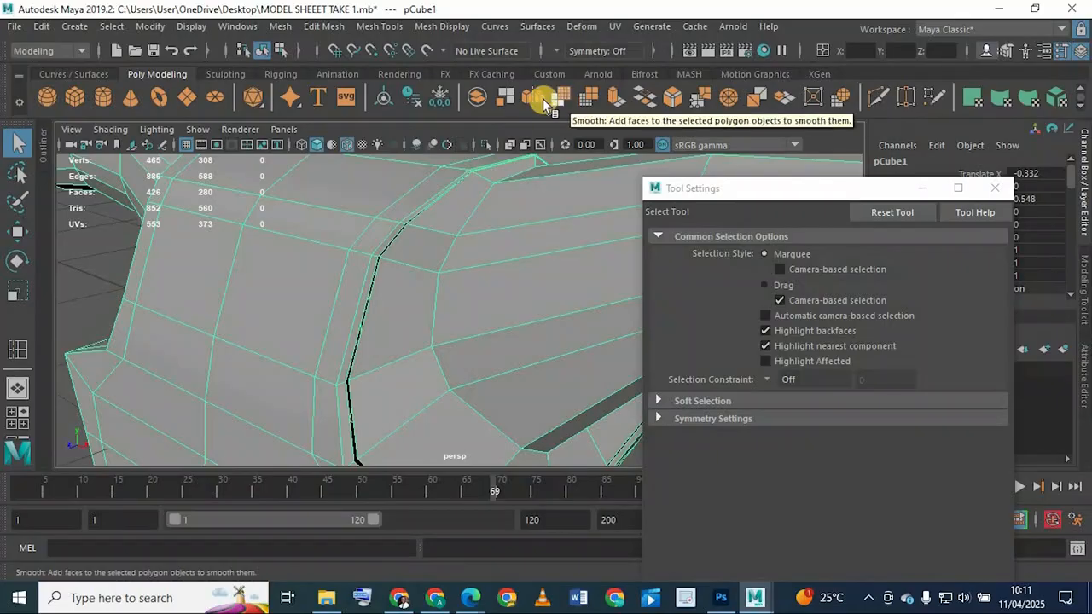
{"action": "left_click", "coordinate": [281, 27]}
{"action": "left_click", "coordinate": [314, 100]}
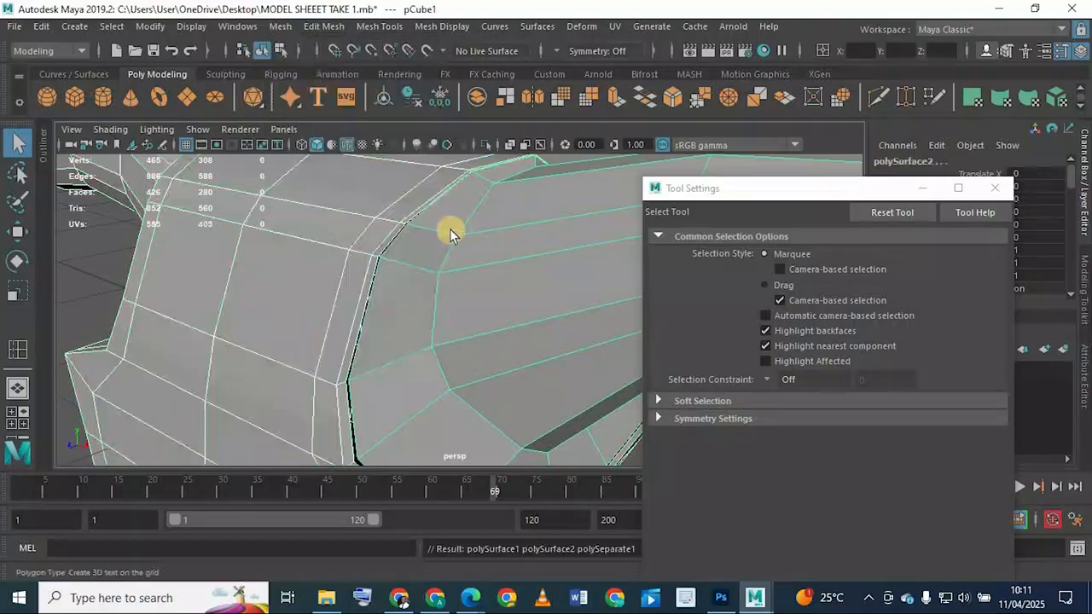
Step: Center the pivots of the separated arm and torso objects
{"action": "scroll", "coordinate": [478, 326], "scroll_direction": "down", "scroll_amount": 5}
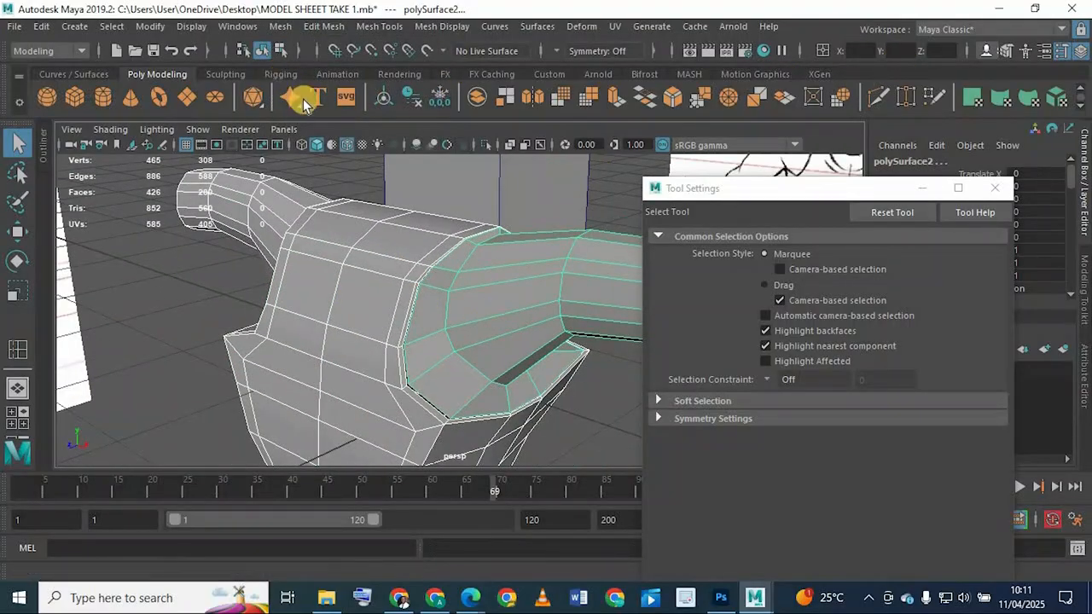
{"action": "scroll", "coordinate": [277, 102], "scroll_direction": "down", "scroll_amount": 1}
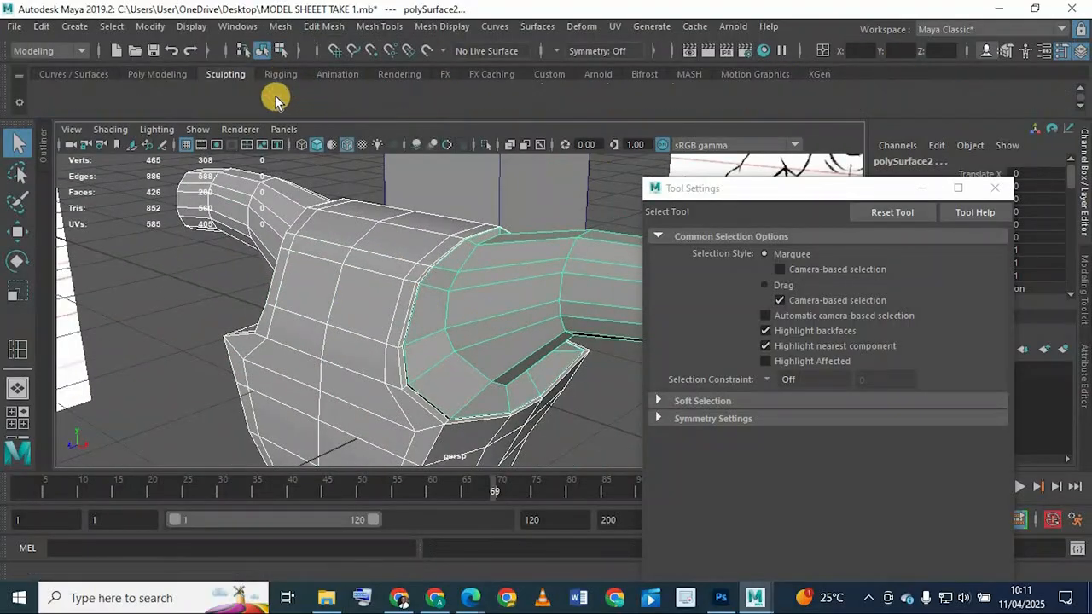
{"action": "left_click", "coordinate": [150, 75]}
{"action": "scroll", "coordinate": [536, 98], "scroll_direction": "down", "scroll_amount": 1}
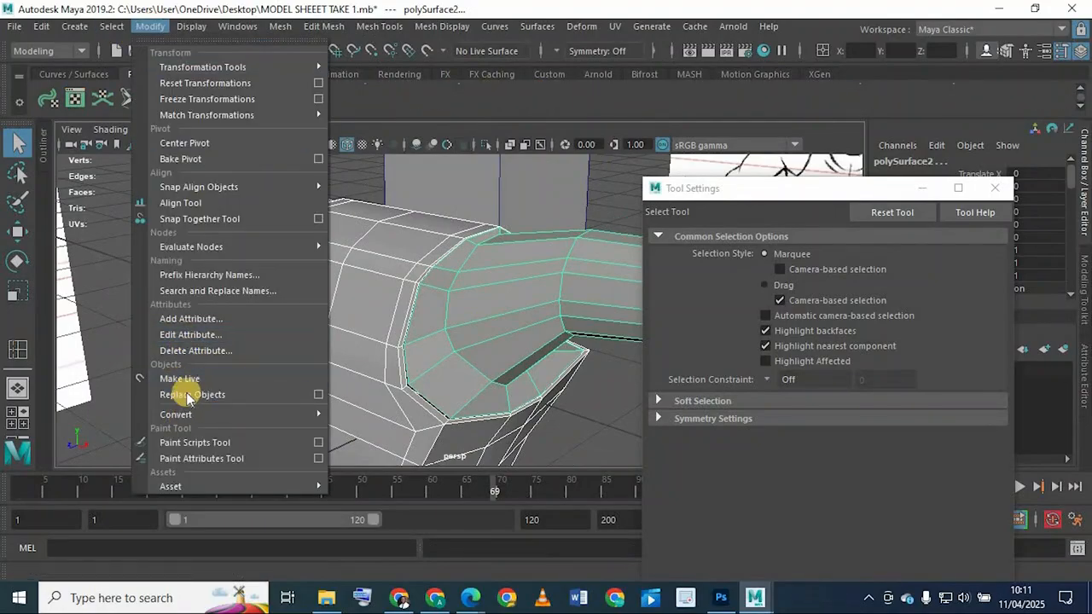
{"action": "left_click", "coordinate": [190, 144]}
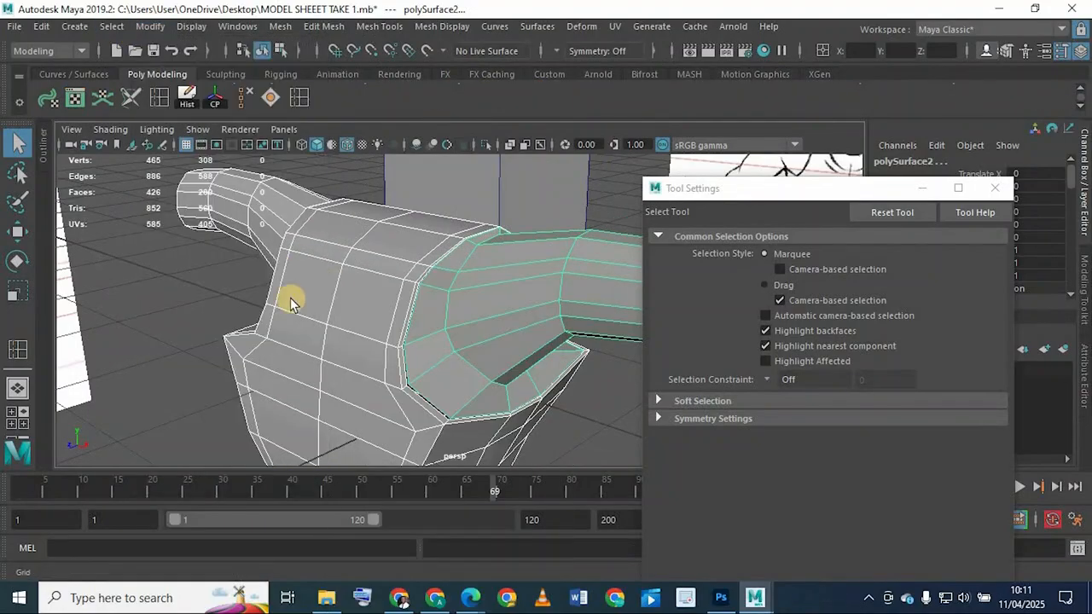
Step: Examine the gap between the torso and the separated arm from the front, above and the side
{"action": "left_click_drag", "start_coordinate": [288, 353], "coordinate": [324, 281], "text": "alt"}
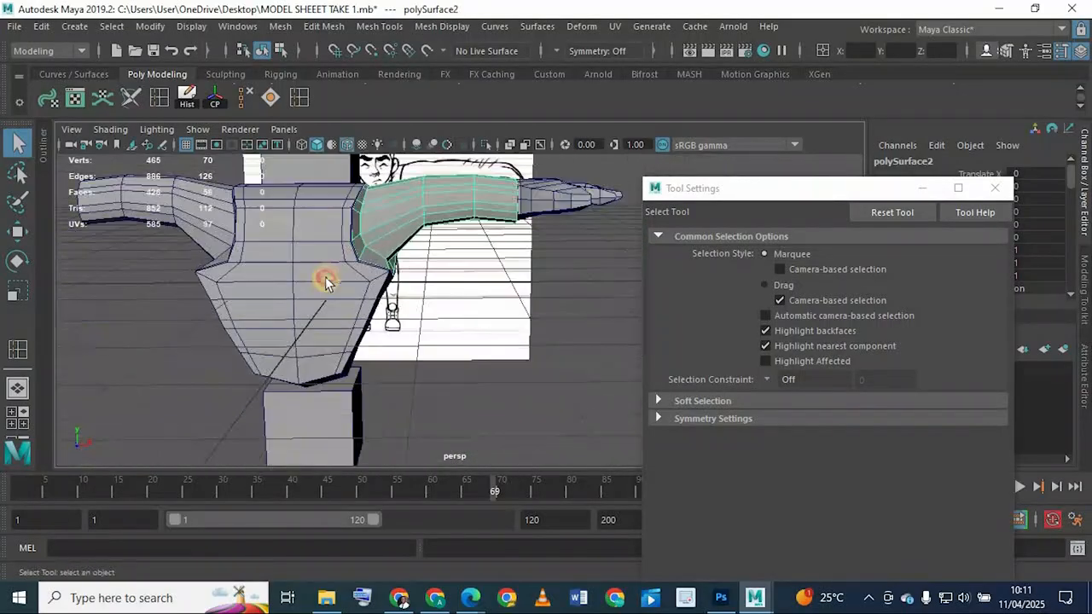
{"action": "left_click", "coordinate": [318, 243]}
{"action": "right_click_drag", "start_coordinate": [316, 236], "coordinate": [278, 324], "text": "alt"}
{"action": "mouse_move", "coordinate": [277, 323]}
{"action": "left_mouse_down", "text": "alt"}
{"action": "mouse_move", "coordinate": [383, 334]}
{"action": "mouse_move", "coordinate": [371, 345]}
{"action": "left_mouse_up", "text": "alt"}
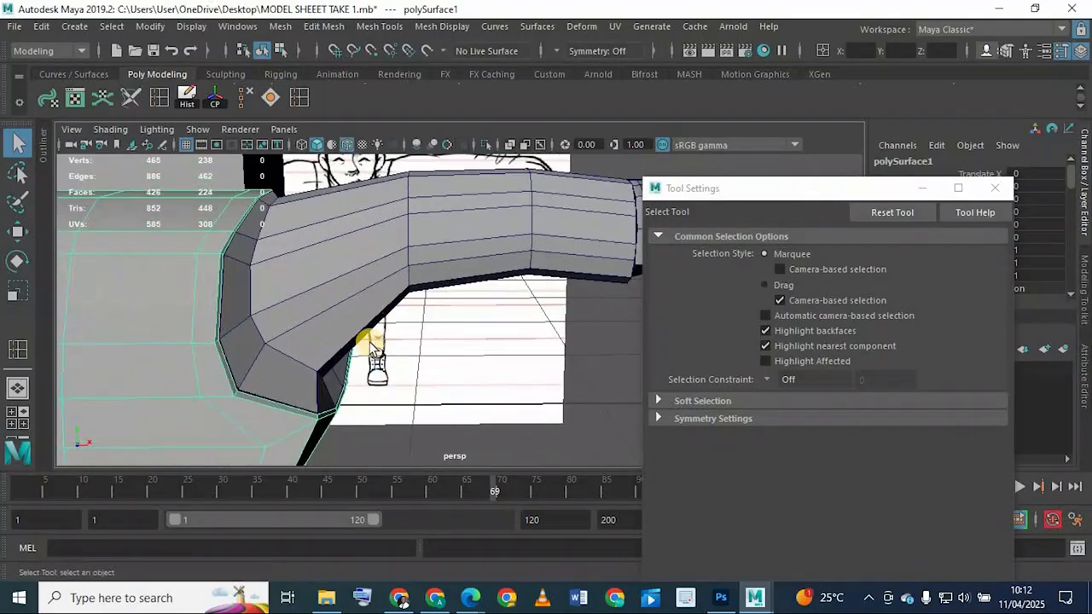
{"action": "left_click_drag", "start_coordinate": [399, 272], "coordinate": [408, 233], "text": "alt"}
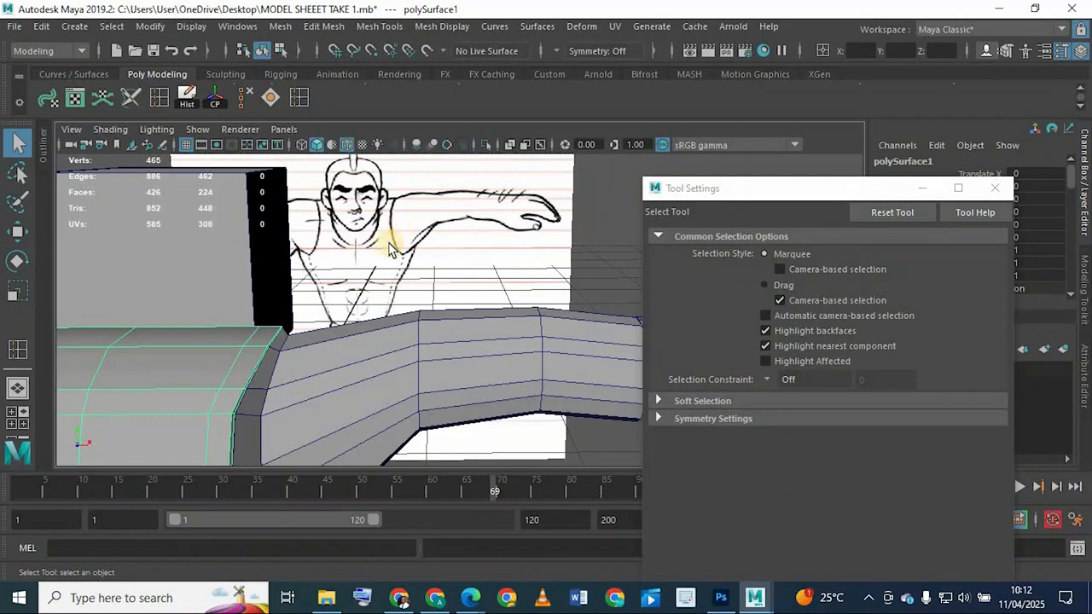
{"action": "middle_click_drag", "start_coordinate": [476, 225], "coordinate": [507, 245], "text": "alt"}
{"action": "left_click_drag", "start_coordinate": [342, 276], "coordinate": [441, 233], "text": "alt"}
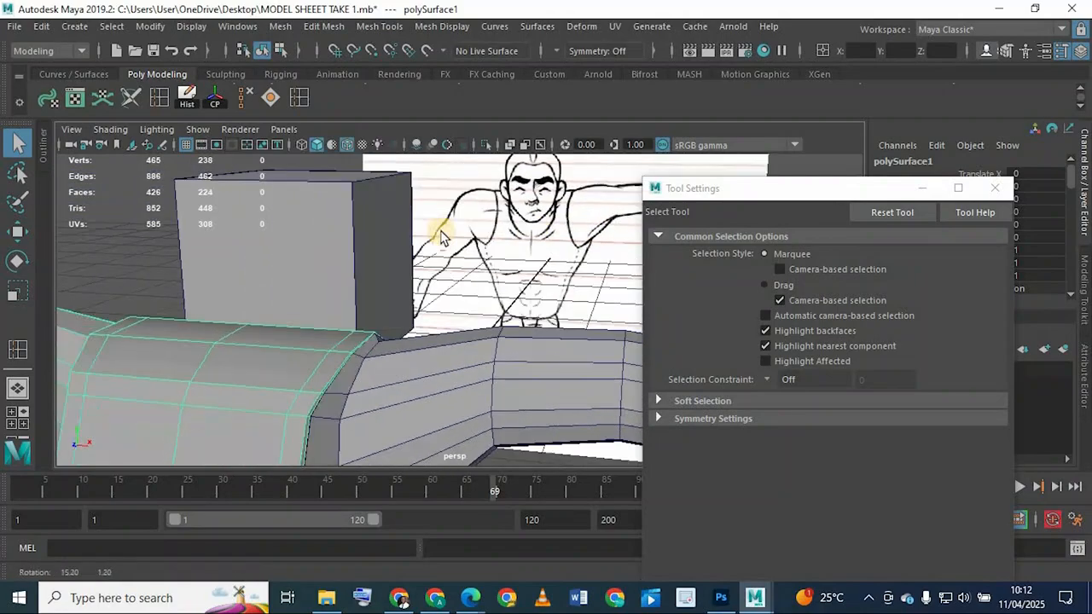
{"action": "middle_click_drag", "start_coordinate": [442, 234], "coordinate": [454, 279], "text": "alt"}
{"action": "left_click_drag", "start_coordinate": [479, 226], "coordinate": [551, 241], "text": "alt"}
{"action": "right_click_drag", "start_coordinate": [320, 316], "coordinate": [281, 335], "text": "alt"}
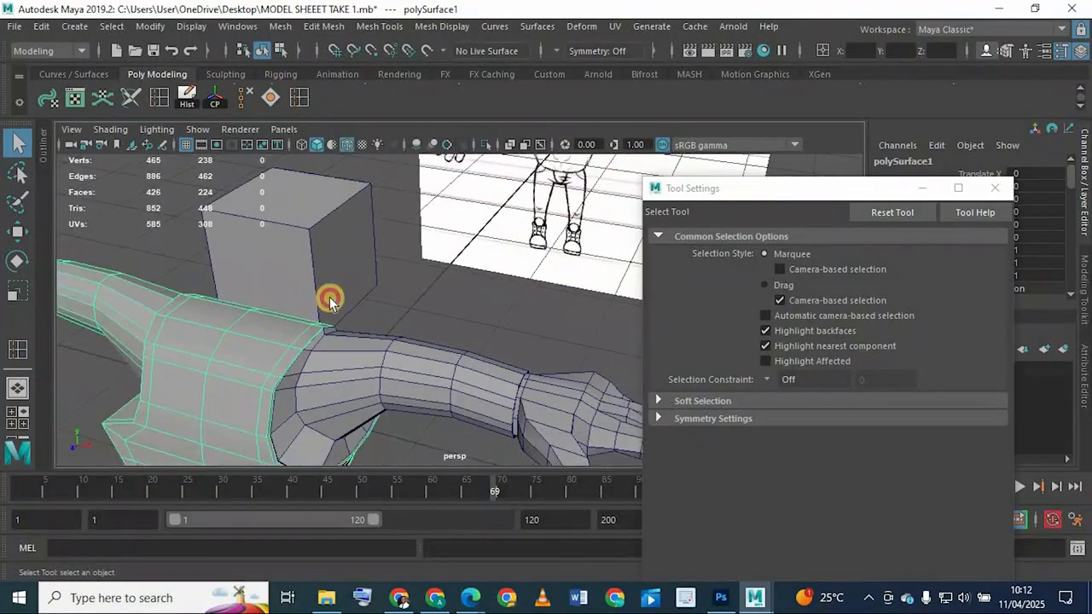
{"action": "left_click_drag", "start_coordinate": [330, 299], "coordinate": [317, 312], "text": "alt"}
{"action": "middle_click_drag", "start_coordinate": [316, 312], "coordinate": [347, 271], "text": "alt"}
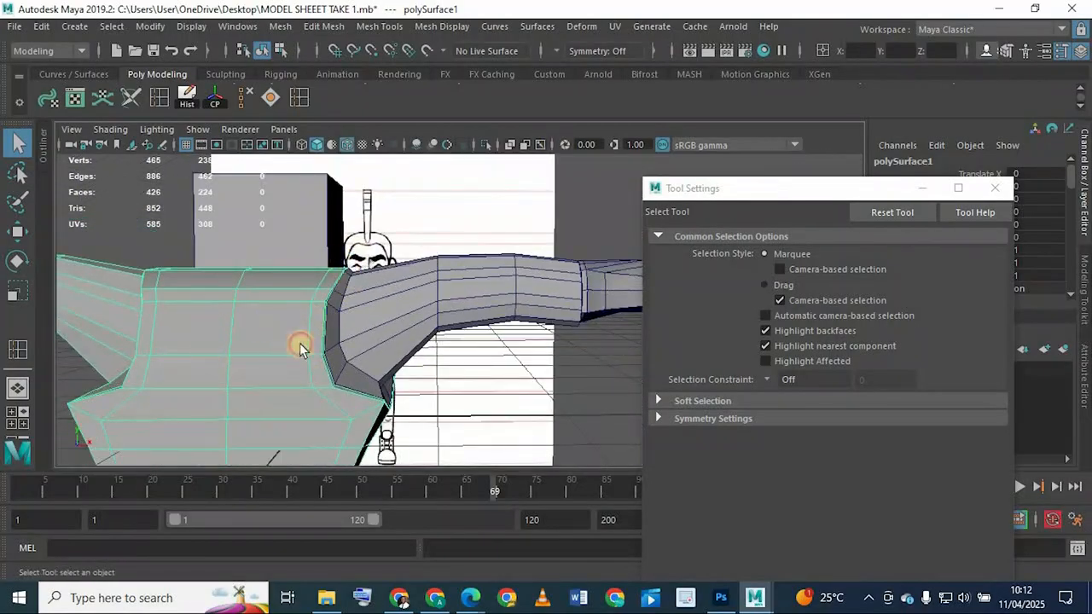
{"action": "left_click_drag", "start_coordinate": [300, 348], "coordinate": [299, 322], "text": "alt"}
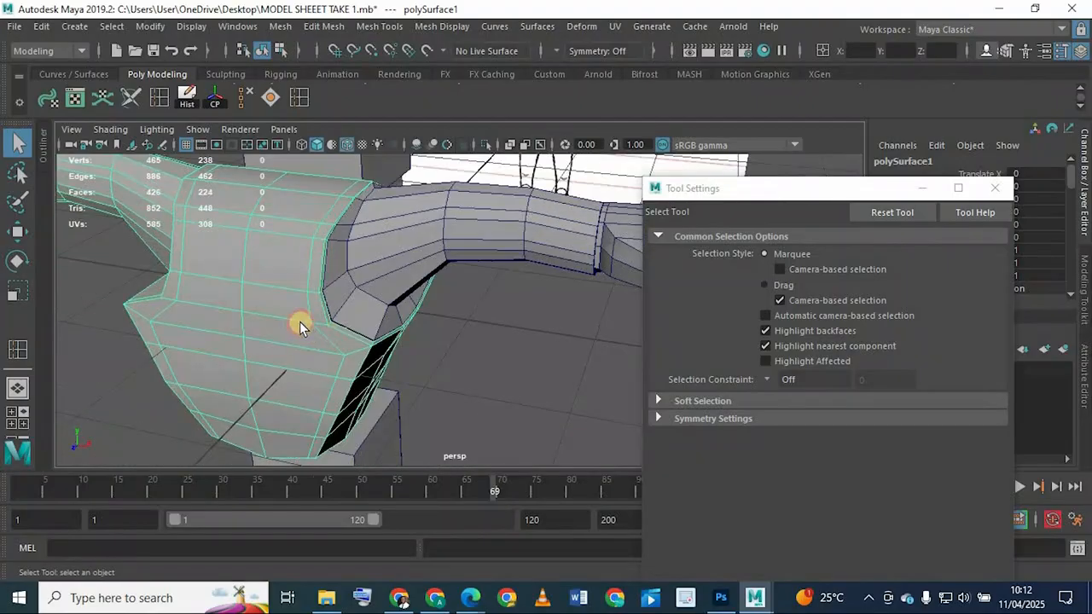
Step: Preview the torso and the arm smoothed and inspect the shoulder seam around the armpit
{"action": "key", "text": "3"}
{"action": "left_click", "coordinate": [600, 396]}
{"action": "scroll", "coordinate": [256, 354], "scroll_direction": "up", "scroll_amount": 4}
{"action": "left_click_drag", "start_coordinate": [256, 354], "coordinate": [302, 261], "text": "alt"}
{"action": "left_click", "coordinate": [263, 331]}
{"action": "left_click", "coordinate": [302, 261]}
{"action": "key", "text": "3"}
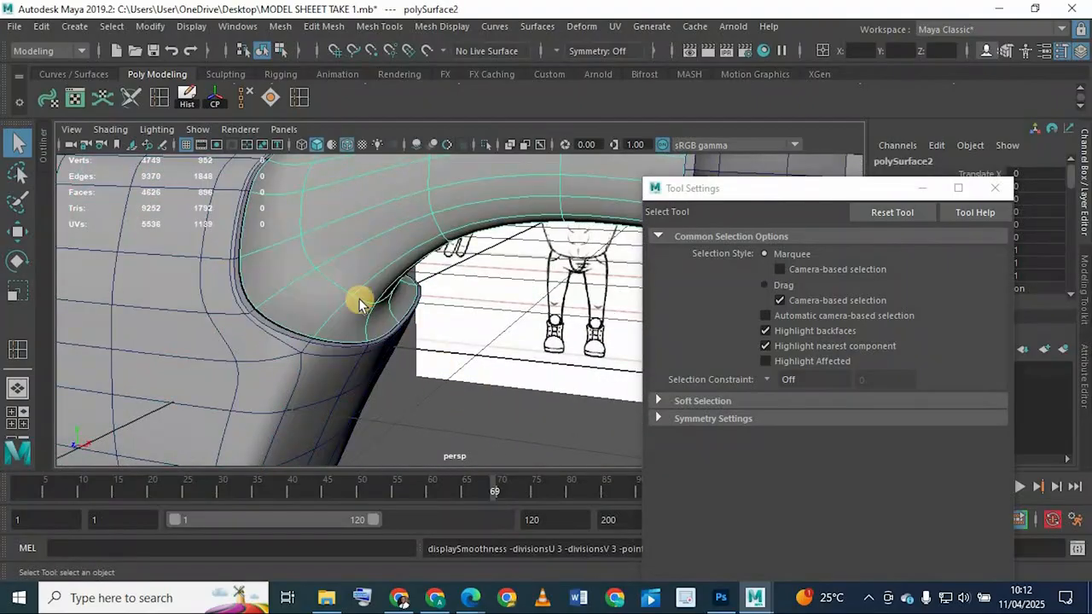
{"action": "left_click_drag", "start_coordinate": [359, 305], "coordinate": [386, 341], "text": "alt"}
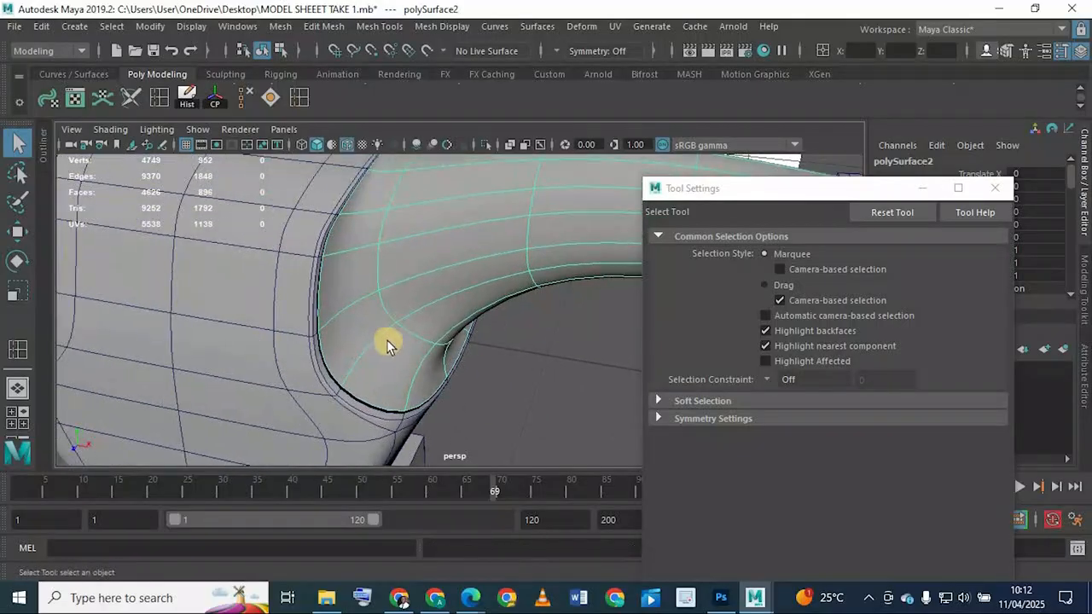
Step: Extrude the border edge loop at the arm's shoulder opening and move the new edges along X into the torso
{"action": "key", "text": "1"}
{"action": "right_click_drag", "start_coordinate": [372, 278], "coordinate": [354, 261]}
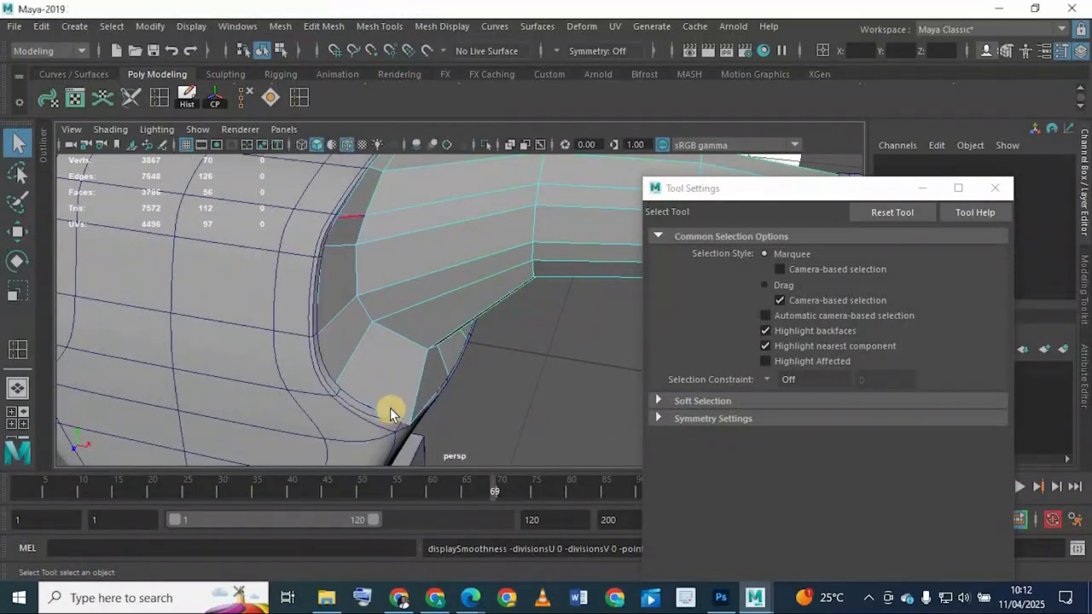
{"action": "double_click", "coordinate": [385, 412]}
{"action": "left_click_drag", "start_coordinate": [328, 291], "coordinate": [358, 341], "text": "alt"}
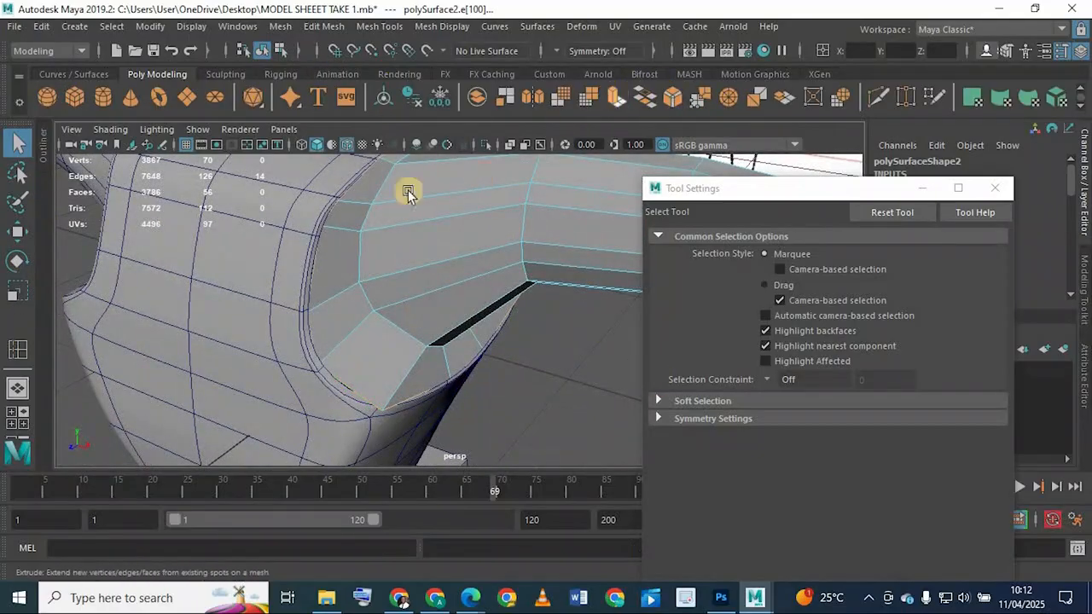
{"action": "key", "text": "ctrl+e"}
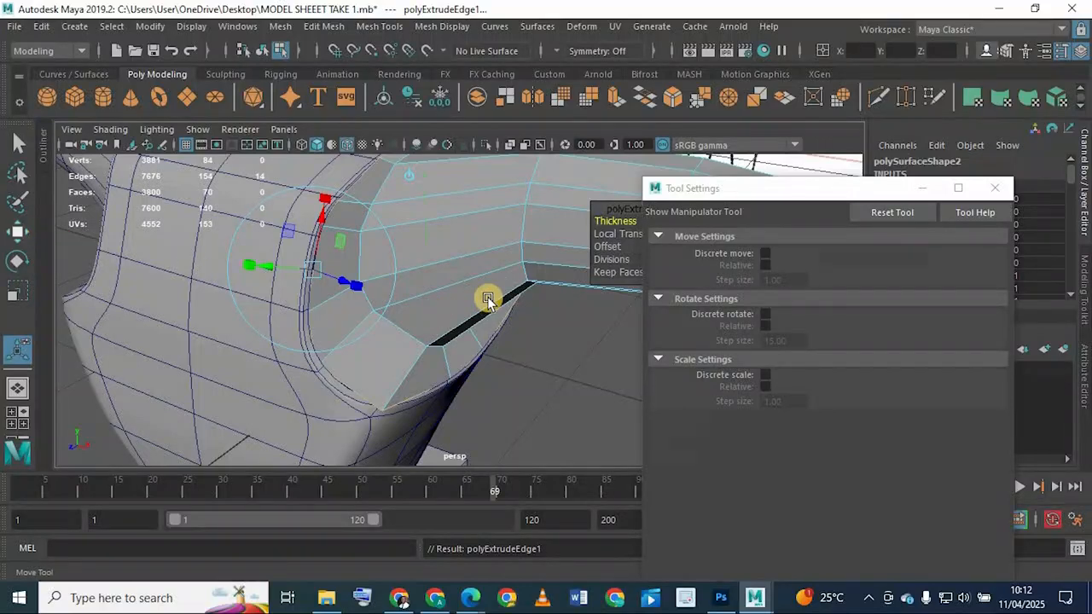
{"action": "key", "text": "w"}
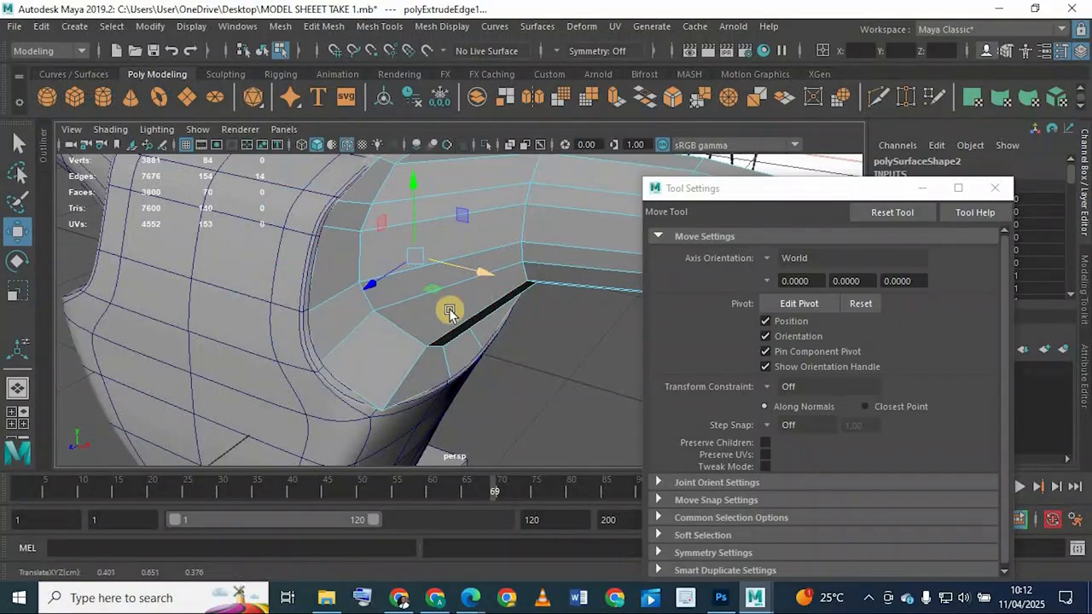
{"action": "key", "text": "4"}
{"action": "left_click_drag", "start_coordinate": [493, 284], "coordinate": [468, 268], "text": "alt"}
{"action": "mouse_move", "coordinate": [390, 296]}
{"action": "left_mouse_down", "text": "alt"}
{"action": "mouse_move", "coordinate": [320, 351]}
{"action": "mouse_move", "coordinate": [305, 331]}
{"action": "mouse_move", "coordinate": [251, 310]}
{"action": "mouse_move", "coordinate": [241, 343]}
{"action": "left_mouse_up", "text": "alt"}
Step: Examine the extruded shoulder seam and the armpit in shaded smooth preview
{"action": "key", "text": "3"}
{"action": "key", "text": "5"}
{"action": "right_click_drag", "start_coordinate": [241, 343], "coordinate": [319, 139]}
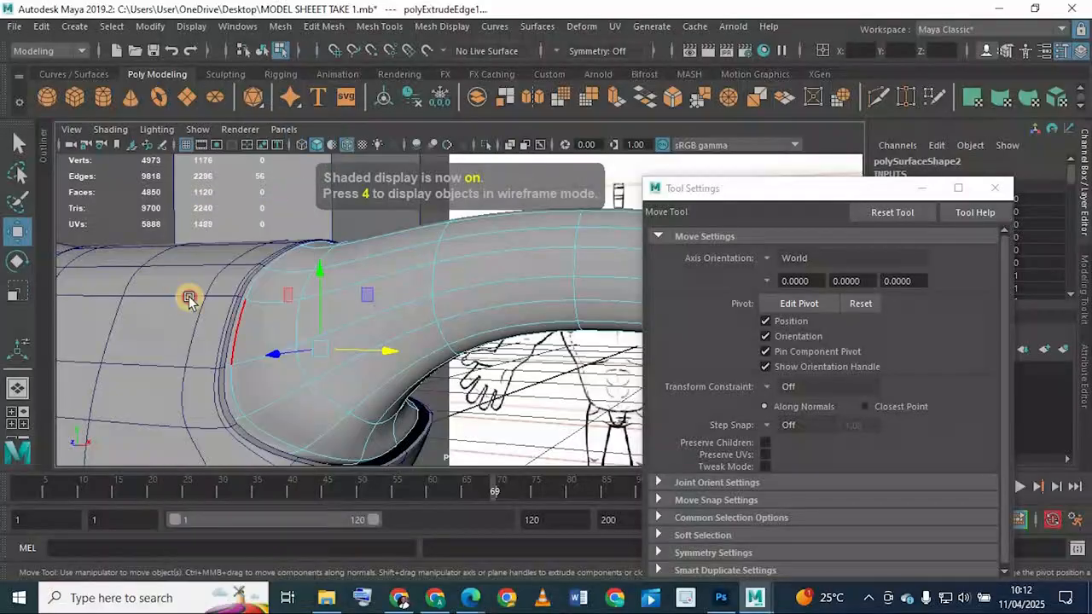
{"action": "left_click_drag", "start_coordinate": [255, 284], "coordinate": [348, 148], "text": "alt"}
{"action": "left_click", "coordinate": [249, 324]}
{"action": "left_click_drag", "start_coordinate": [303, 249], "coordinate": [402, 390], "text": "alt"}
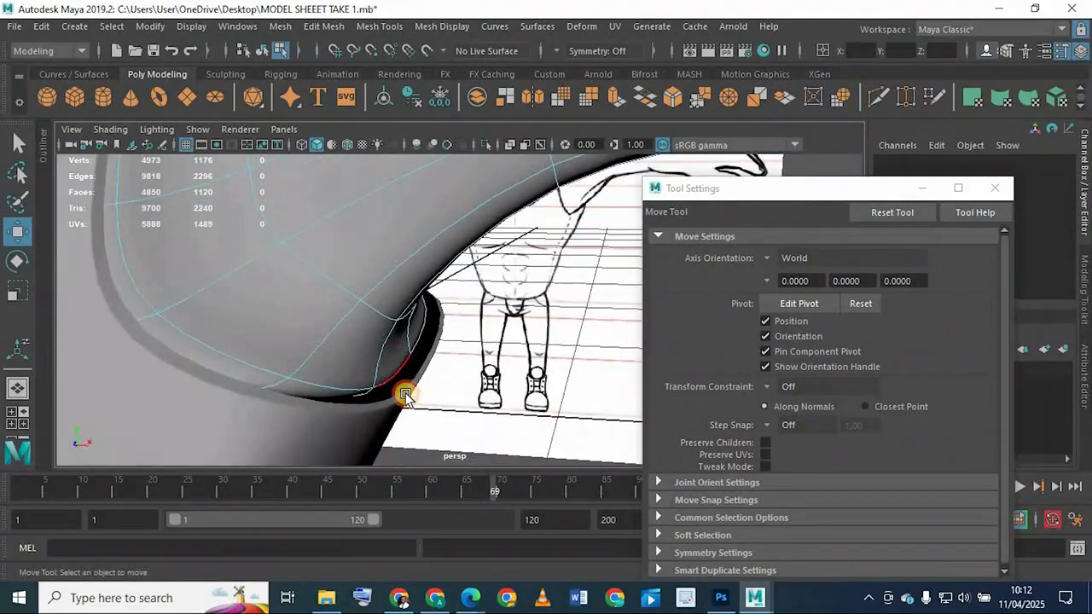
{"action": "left_click", "coordinate": [402, 390]}
{"action": "right_click_drag", "start_coordinate": [413, 406], "coordinate": [439, 390]}
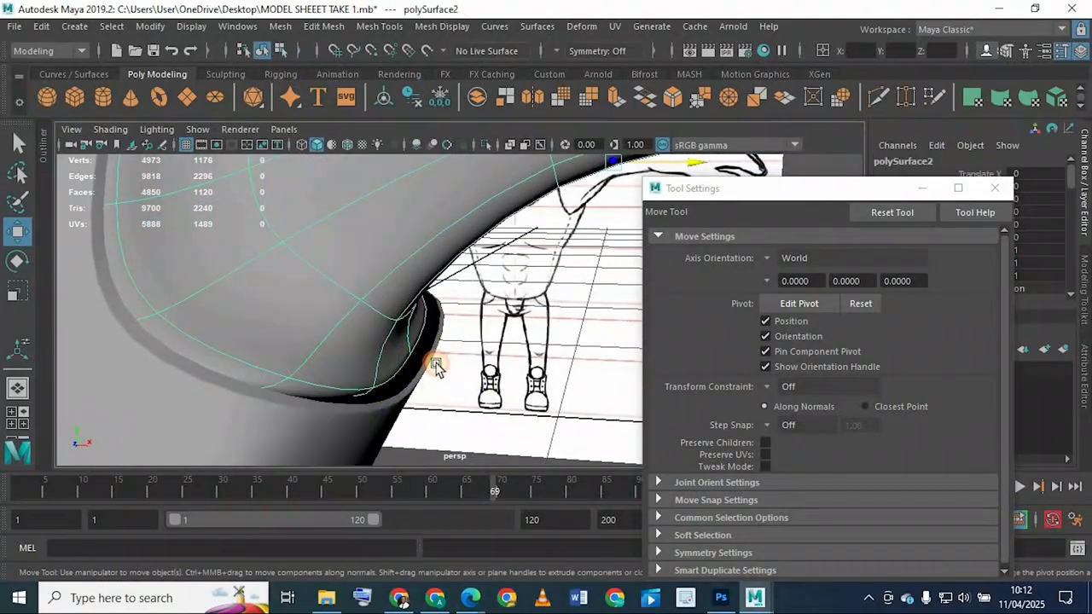
{"action": "left_click_drag", "start_coordinate": [438, 367], "coordinate": [407, 390], "text": "alt"}
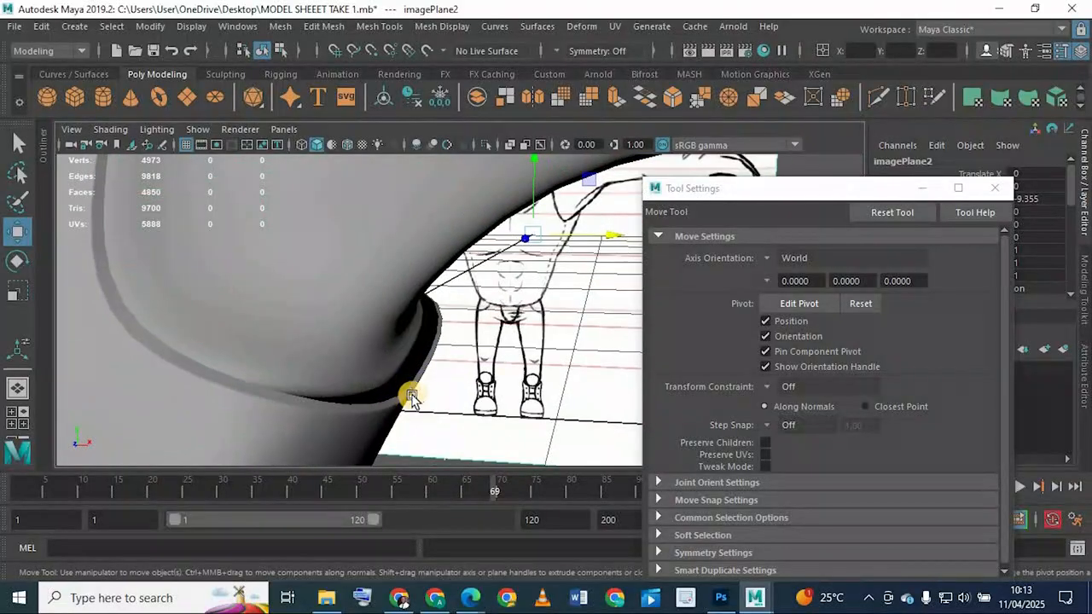
{"action": "left_click", "coordinate": [356, 341]}
{"action": "left_click_drag", "start_coordinate": [363, 361], "coordinate": [444, 395], "text": "alt"}
Step: Try an edge loop around the extruded strip at the arm's shoulder end, with relative distance from edge, and preview it smoothed
{"action": "left_click", "coordinate": [477, 328]}
{"action": "key", "text": "1"}
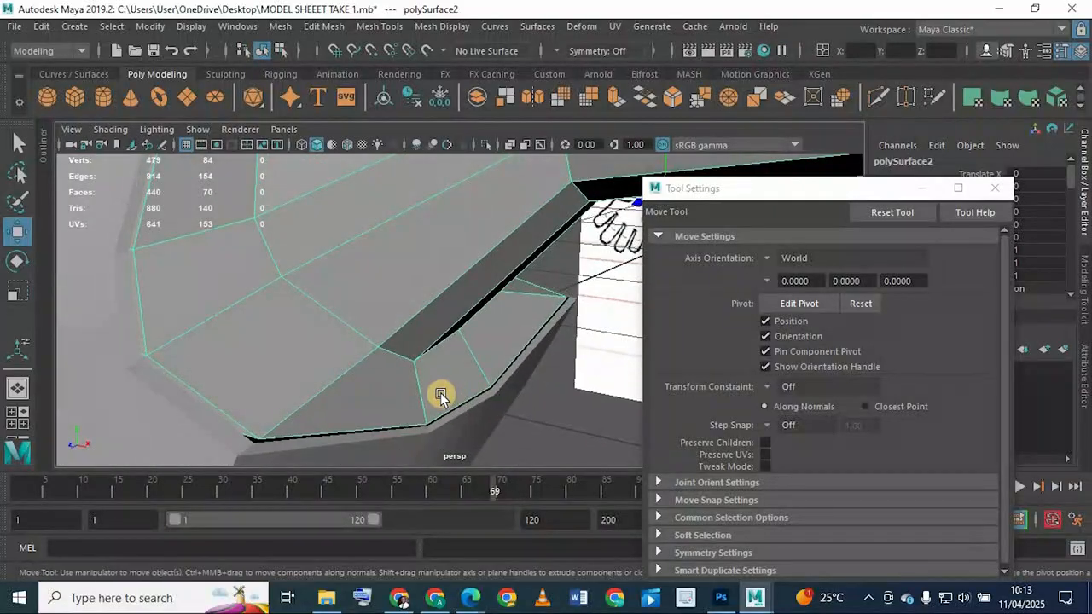
{"action": "key", "text": "4"}
{"action": "mouse_move", "coordinate": [363, 385]}
{"action": "left_mouse_down", "text": "alt"}
{"action": "mouse_move", "coordinate": [366, 360]}
{"action": "mouse_move", "coordinate": [385, 366]}
{"action": "mouse_move", "coordinate": [409, 349]}
{"action": "left_mouse_up", "text": "alt"}
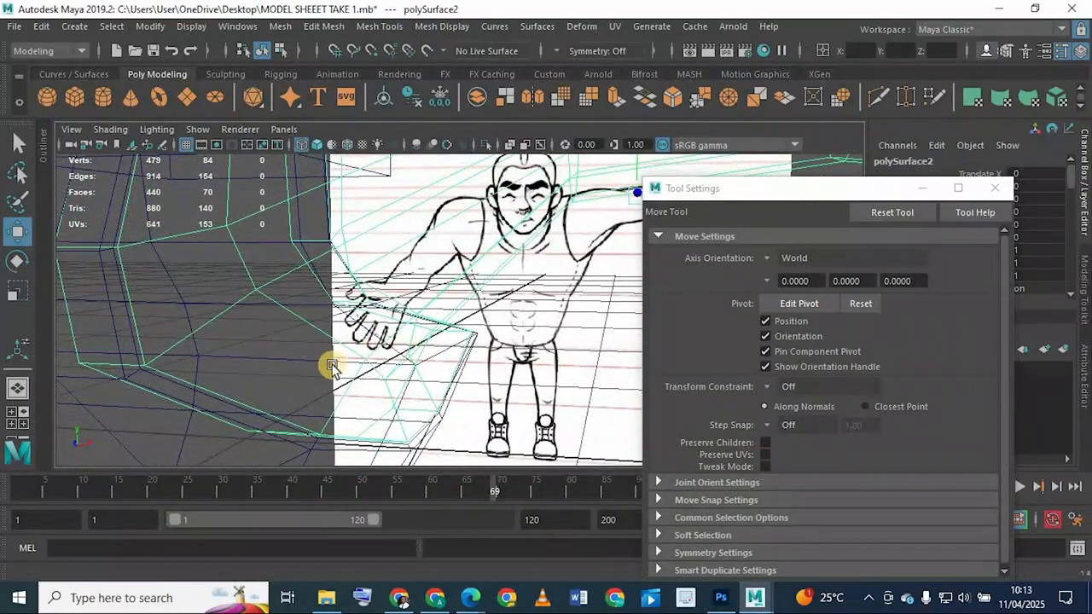
{"action": "key", "text": "5"}
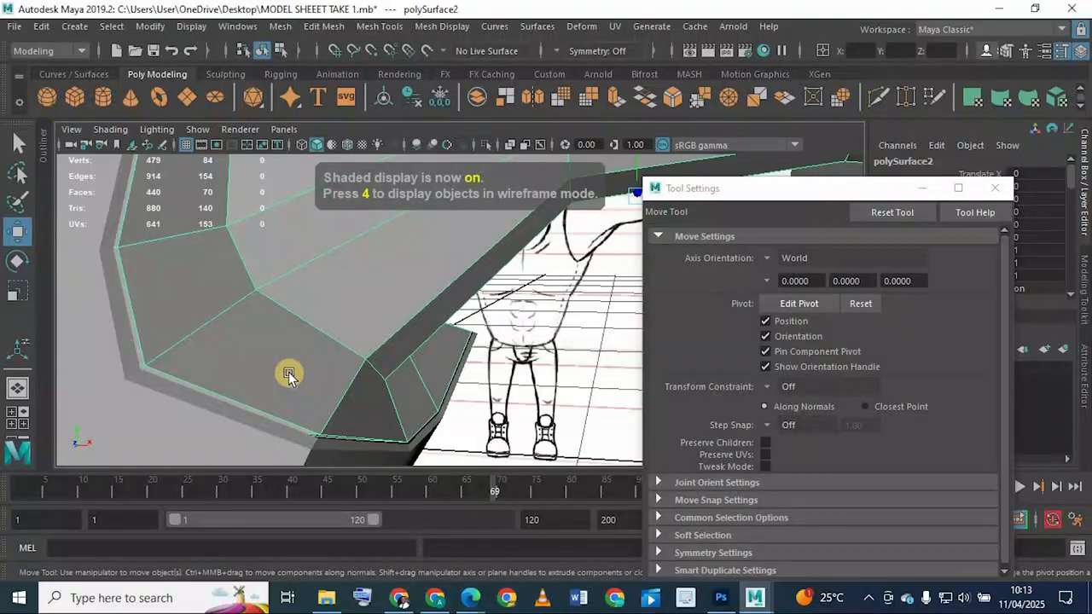
{"action": "key", "text": "4"}
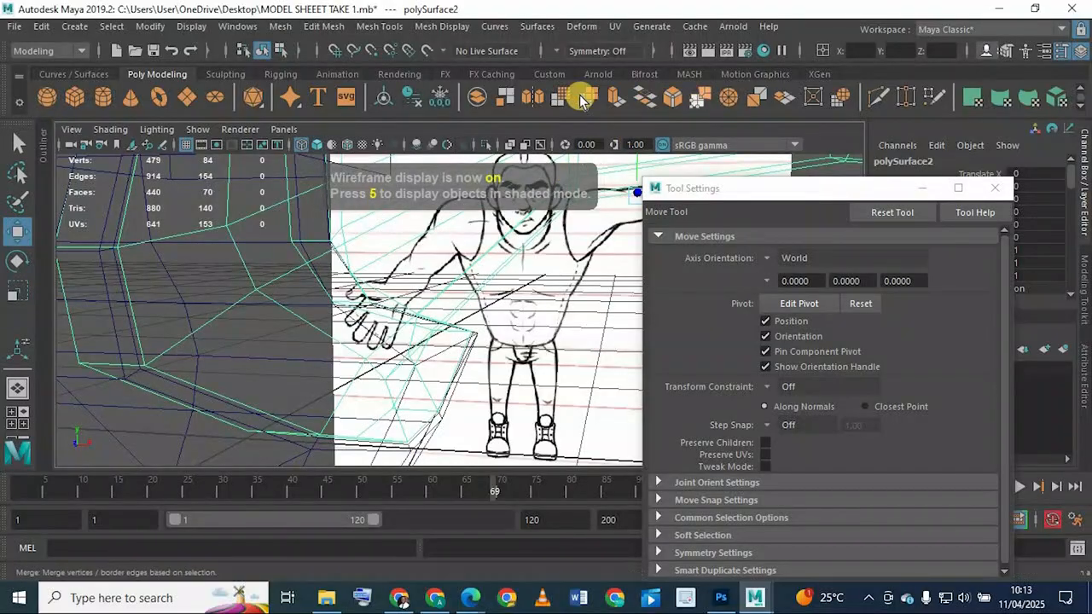
{"action": "scroll", "coordinate": [309, 100], "scroll_direction": "down", "scroll_amount": 1}
{"action": "left_click", "coordinate": [304, 99]}
{"action": "mouse_move", "coordinate": [105, 242]}
{"action": "left_mouse_down"}
{"action": "mouse_move", "coordinate": [85, 241]}
{"action": "mouse_move", "coordinate": [93, 237]}
{"action": "left_mouse_up"}
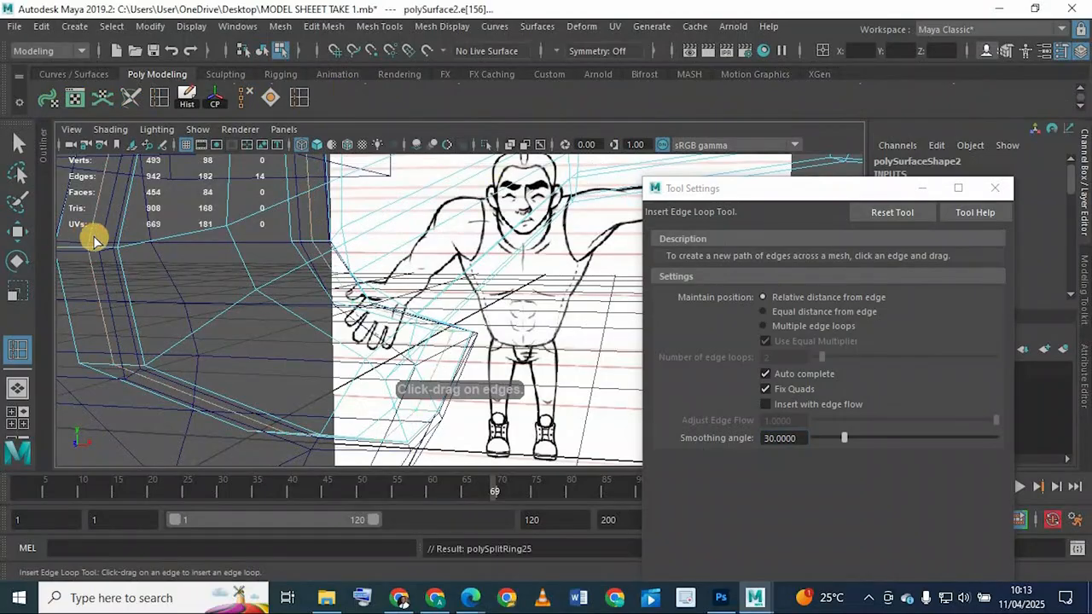
{"action": "key", "text": "3"}
{"action": "key", "text": "5"}
{"action": "mouse_move", "coordinate": [282, 285]}
{"action": "left_mouse_down", "text": "alt"}
{"action": "mouse_move", "coordinate": [379, 346]}
{"action": "mouse_move", "coordinate": [344, 346]}
{"action": "mouse_move", "coordinate": [341, 357]}
{"action": "left_mouse_up", "text": "alt"}
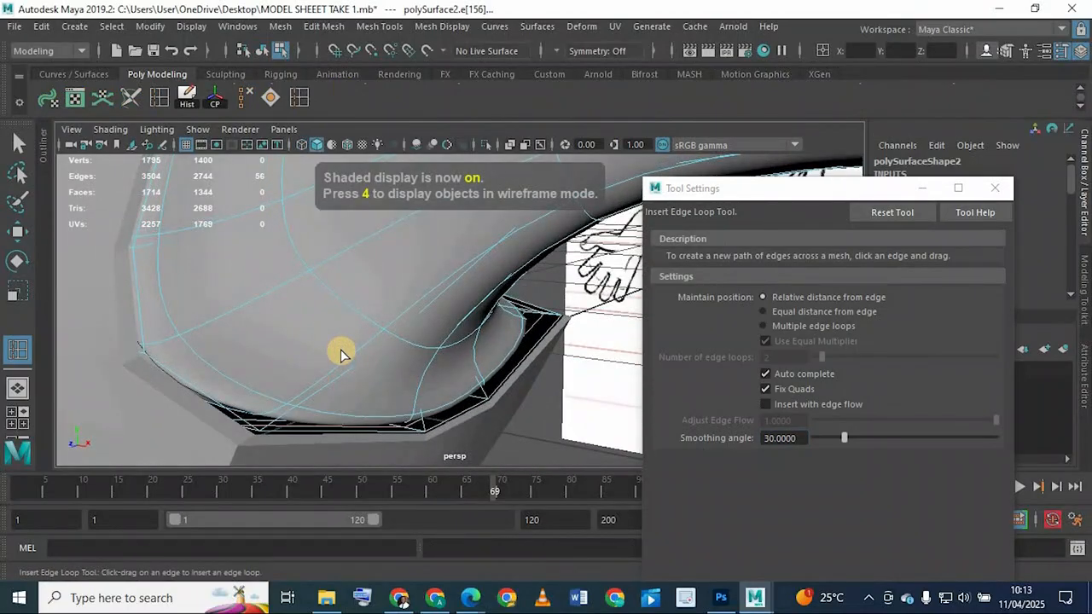
Step: Insert an edge loop on the arm just outside its shoulder rim and preview the arm smoothed
{"action": "key", "text": "1"}
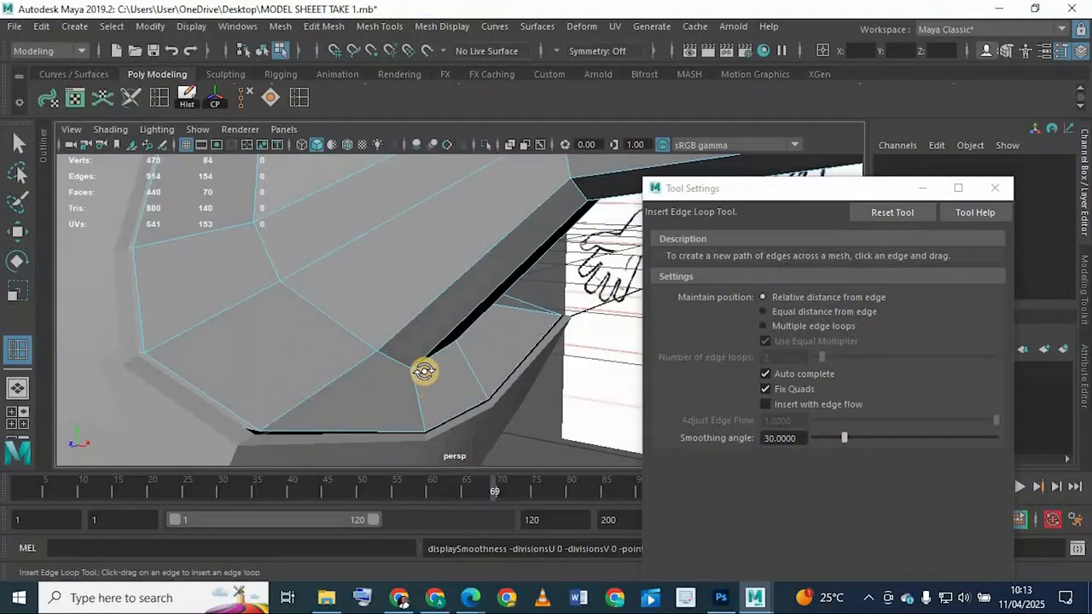
{"action": "left_click_drag", "start_coordinate": [424, 371], "coordinate": [437, 416], "text": "alt"}
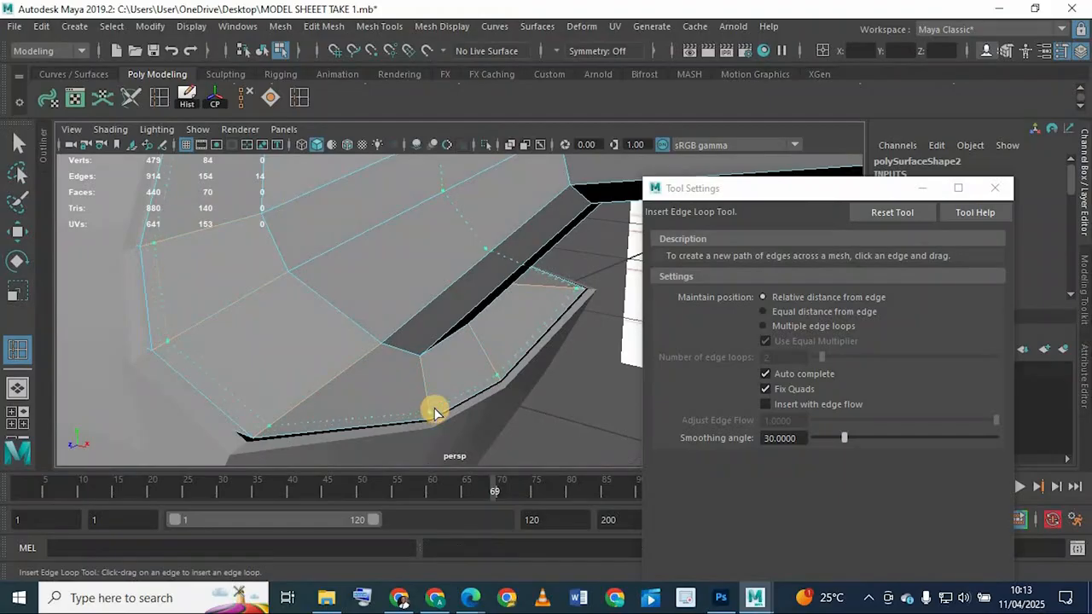
{"action": "key", "text": "3"}
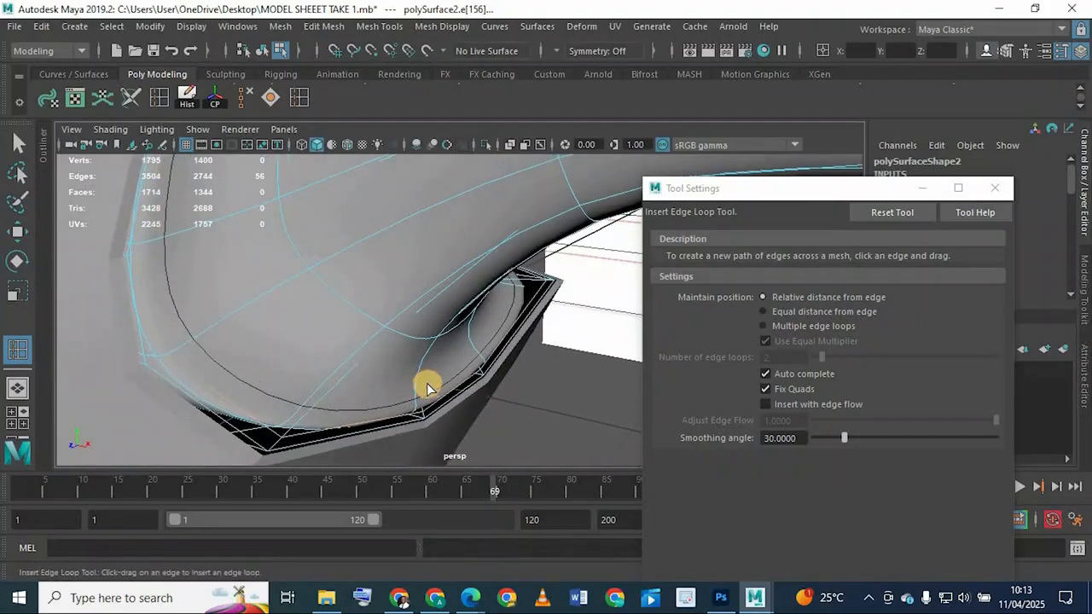
Step: Undo the last edge loop on the arm and examine the torso's armhole around the shoulder, switching its smooth preview on and off
{"action": "key", "text": "ctrl+z"}
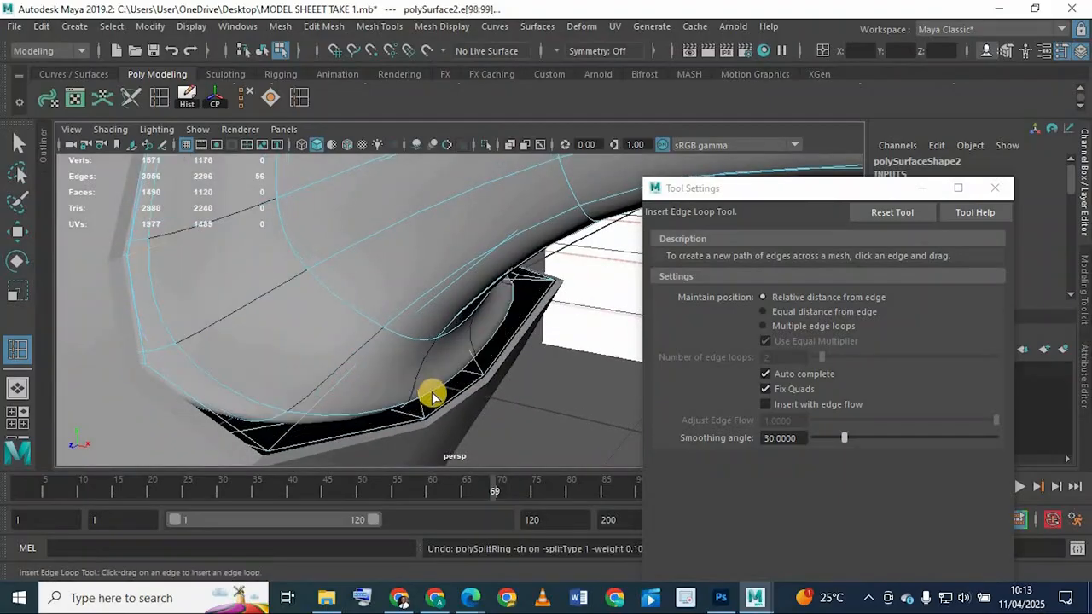
{"action": "key", "text": "q"}
{"action": "right_click_drag", "start_coordinate": [364, 313], "coordinate": [441, 115]}
{"action": "left_click", "coordinate": [496, 370]}
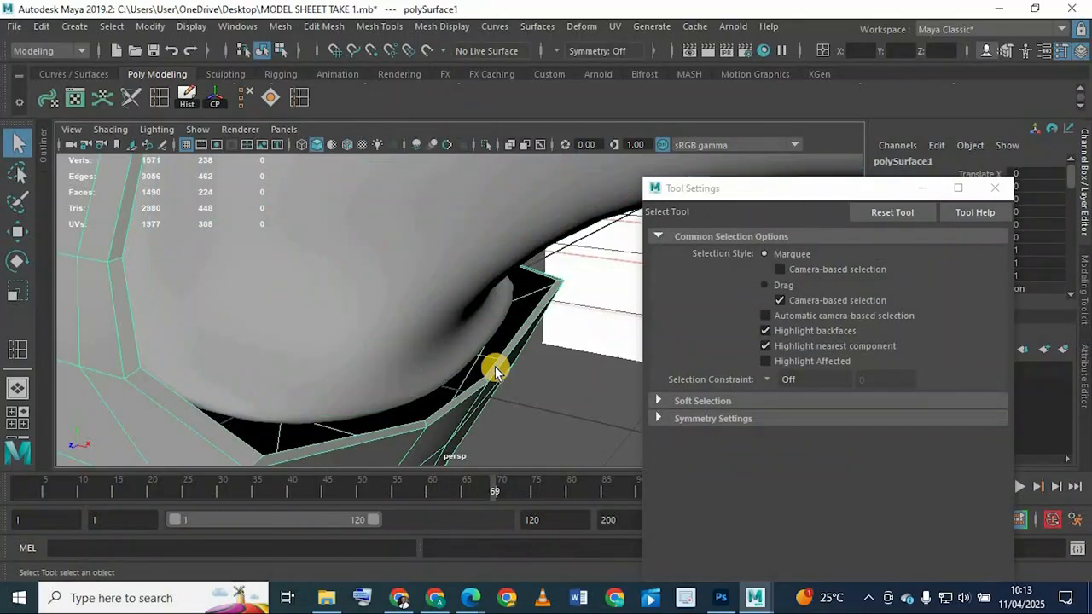
{"action": "key", "text": "3"}
{"action": "left_click_drag", "start_coordinate": [424, 380], "coordinate": [284, 370], "text": "alt"}
{"action": "key", "text": "1"}
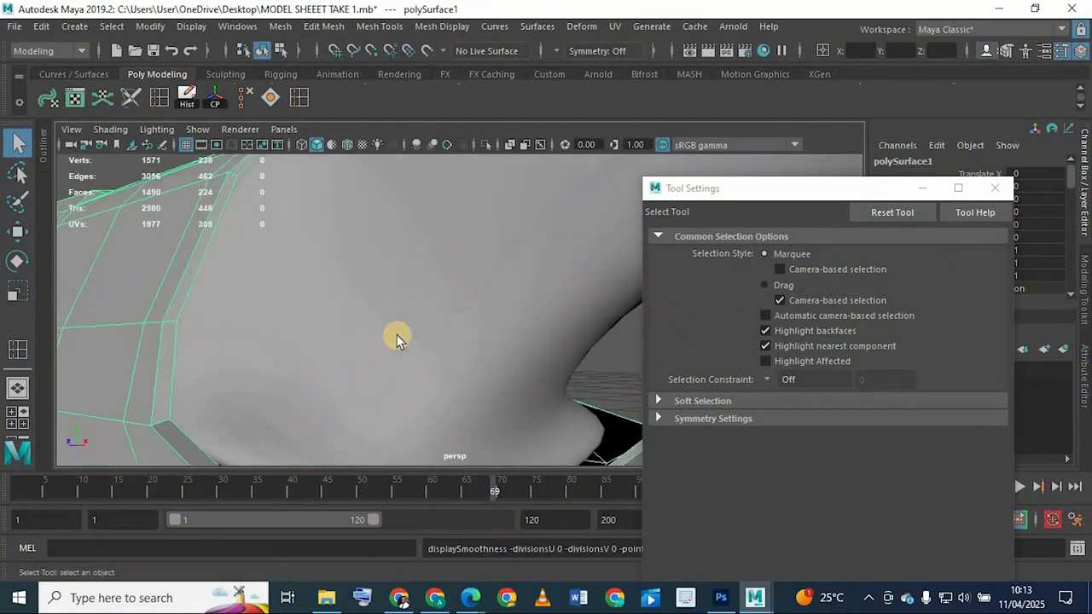
Step: Inspect the arm's shoulder rim against the torso and review the unsmoothed arm along to the wrist
{"action": "left_click_drag", "start_coordinate": [397, 339], "coordinate": [476, 361], "text": "alt"}
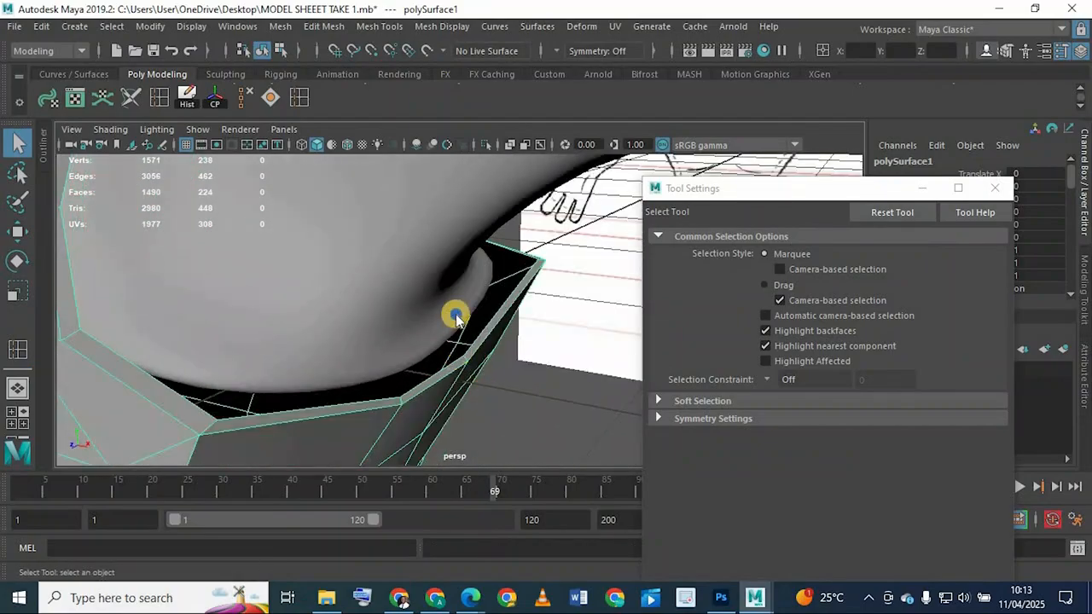
{"action": "right_click_drag", "start_coordinate": [455, 316], "coordinate": [378, 136]}
{"action": "left_click_drag", "start_coordinate": [451, 347], "coordinate": [475, 378], "text": "alt"}
{"action": "right_click_drag", "start_coordinate": [477, 137], "coordinate": [480, 361]}
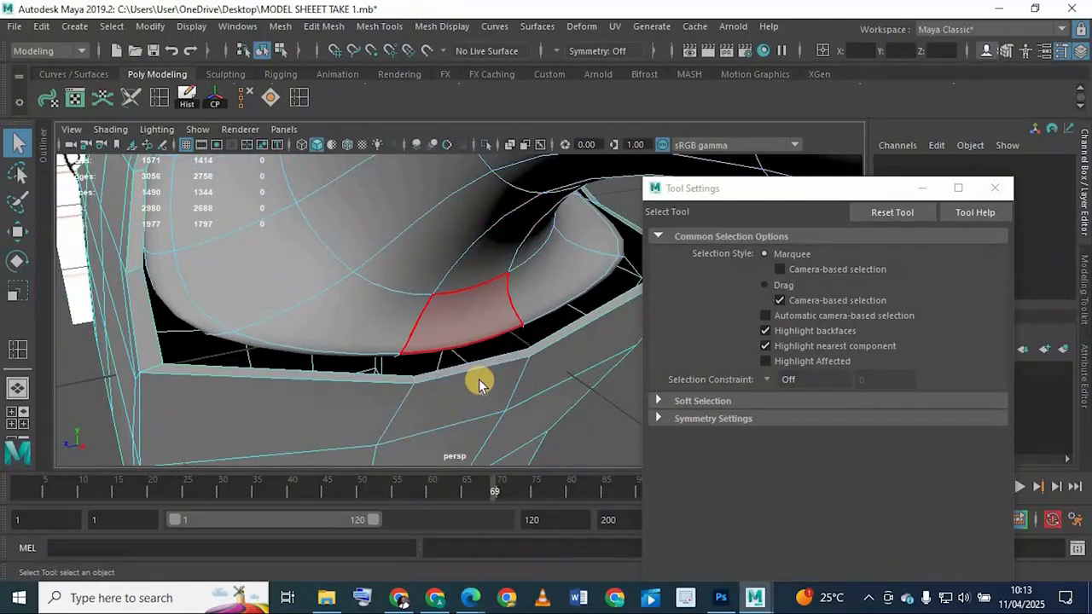
{"action": "right_click_drag", "start_coordinate": [442, 299], "coordinate": [453, 244]}
{"action": "mouse_move", "coordinate": [453, 245]}
{"action": "left_mouse_down", "text": "alt"}
{"action": "mouse_move", "coordinate": [438, 336]}
{"action": "mouse_move", "coordinate": [474, 360]}
{"action": "mouse_move", "coordinate": [520, 349]}
{"action": "mouse_move", "coordinate": [419, 383]}
{"action": "mouse_move", "coordinate": [441, 326]}
{"action": "mouse_move", "coordinate": [401, 335]}
{"action": "mouse_move", "coordinate": [369, 296]}
{"action": "left_mouse_up", "text": "alt"}
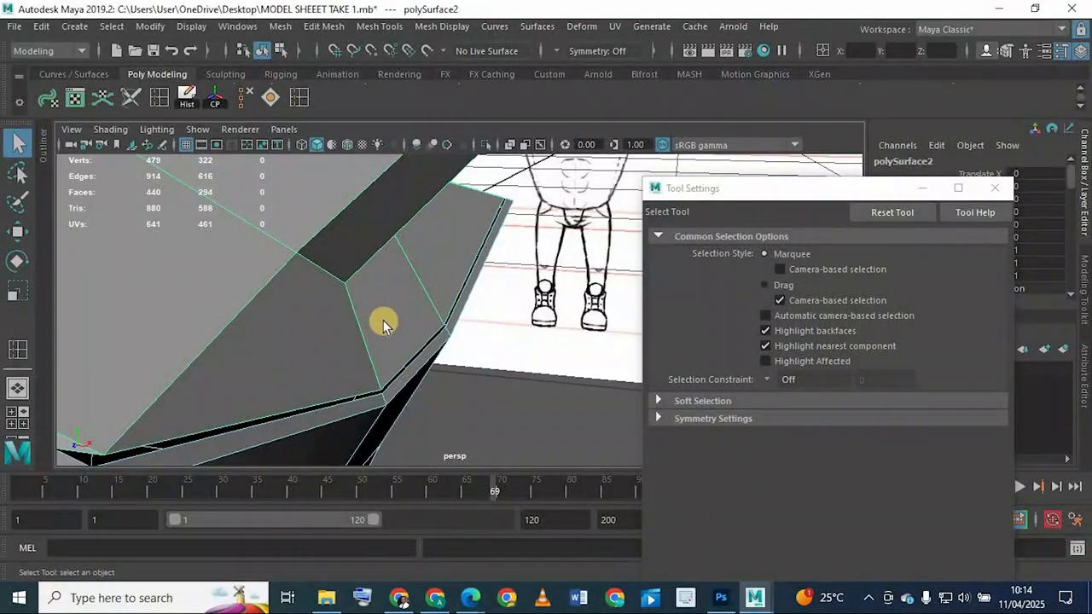
{"action": "scroll", "coordinate": [402, 282], "scroll_direction": "down", "scroll_amount": 4}
{"action": "middle_click_drag", "start_coordinate": [446, 432], "coordinate": [444, 418], "text": "alt"}
{"action": "left_click", "coordinate": [373, 340]}
{"action": "scroll", "coordinate": [304, 344], "scroll_direction": "down", "scroll_amount": 4}
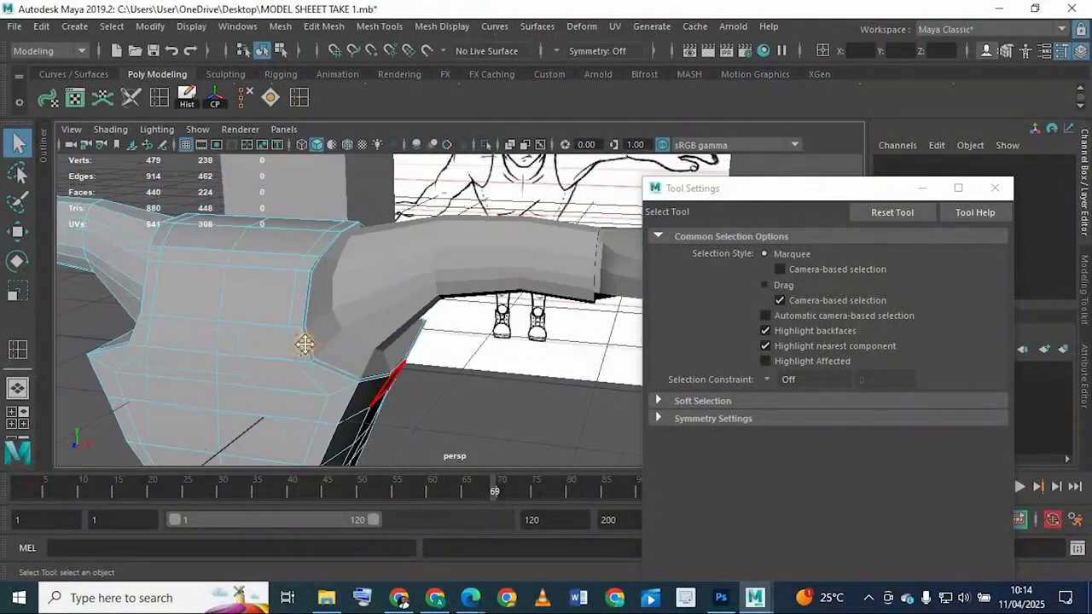
{"action": "left_click_drag", "start_coordinate": [304, 344], "coordinate": [446, 358], "text": "alt"}
{"action": "left_click", "coordinate": [341, 292]}
{"action": "scroll", "coordinate": [434, 314], "scroll_direction": "up", "scroll_amount": 4}
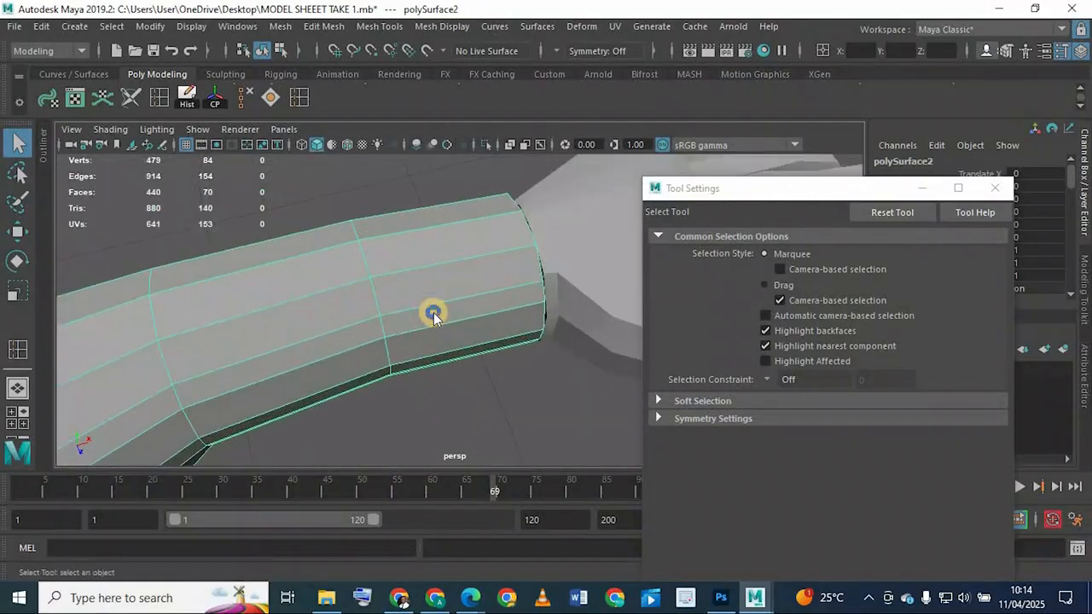
Step: Select lengthwise edge loops along the arm and trace them around to the wrist opening in wireframe
{"action": "mouse_move", "coordinate": [433, 313]}
{"action": "right_mouse_down"}
{"action": "mouse_move", "coordinate": [414, 297]}
{"action": "mouse_move", "coordinate": [425, 293]}
{"action": "right_mouse_up"}
{"action": "double_click", "coordinate": [425, 295]}
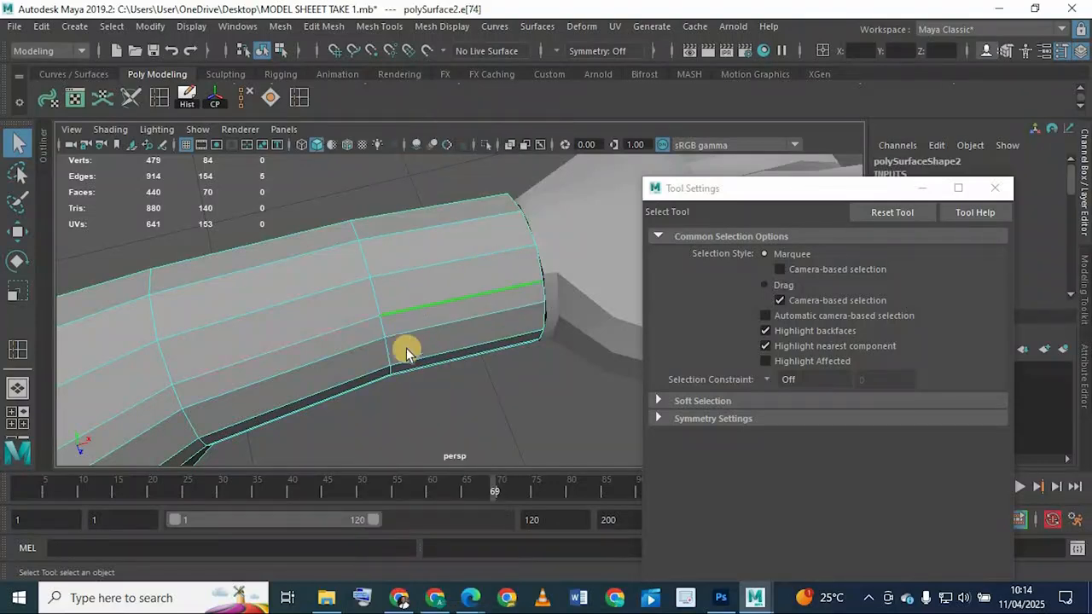
{"action": "left_click_drag", "start_coordinate": [342, 288], "coordinate": [477, 297], "text": "alt"}
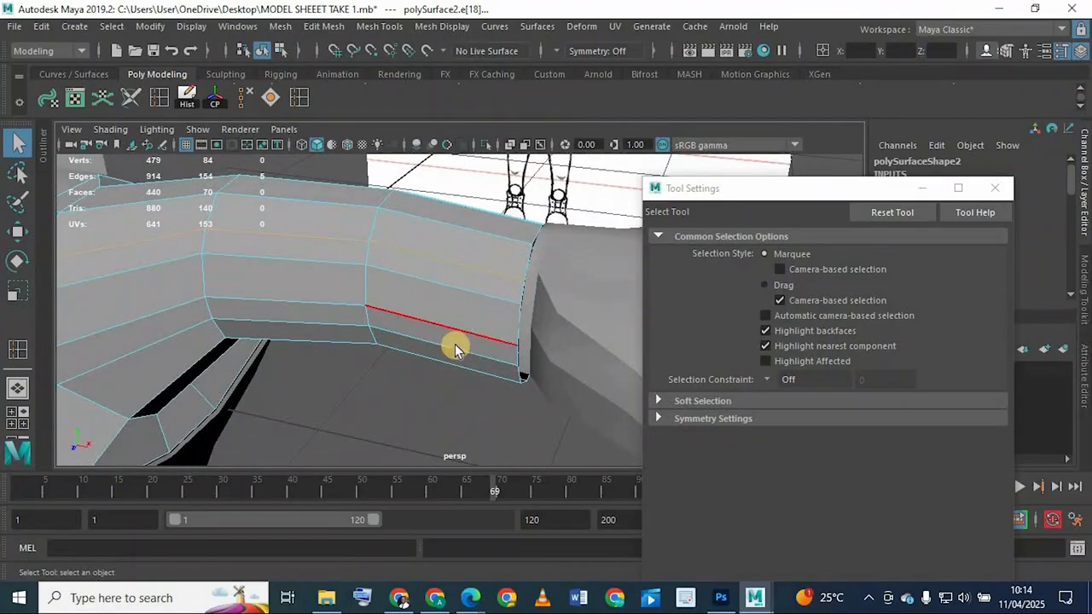
{"action": "left_click_drag", "start_coordinate": [454, 343], "coordinate": [410, 346], "text": "alt"}
{"action": "key", "text": "4"}
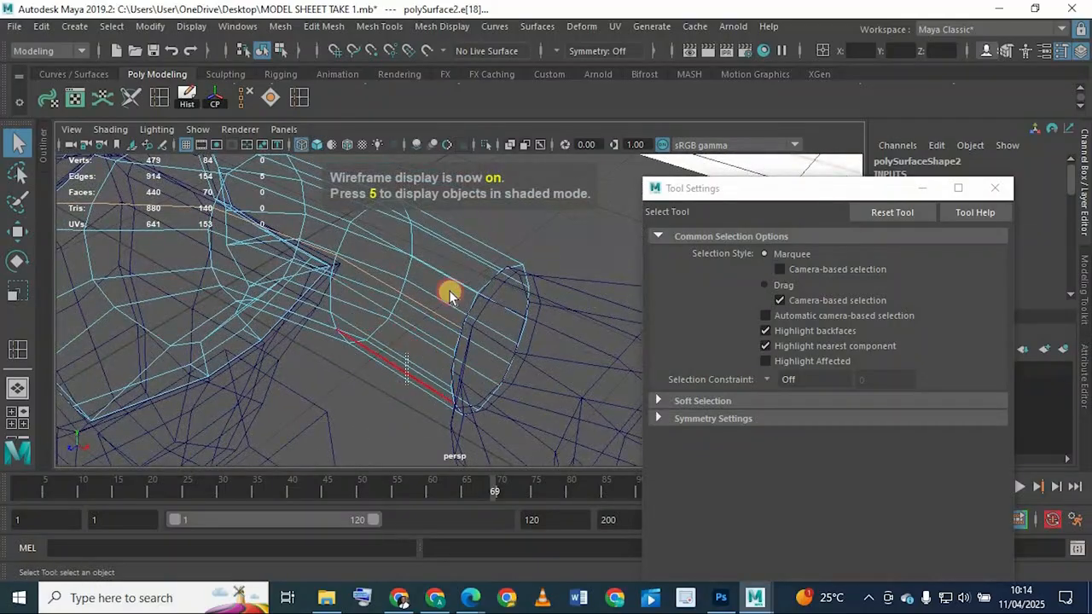
{"action": "right_click_drag", "start_coordinate": [491, 235], "coordinate": [522, 118]}
{"action": "left_click_drag", "start_coordinate": [435, 329], "coordinate": [412, 224], "text": "alt"}
{"action": "right_click_drag", "start_coordinate": [411, 223], "coordinate": [430, 82]}
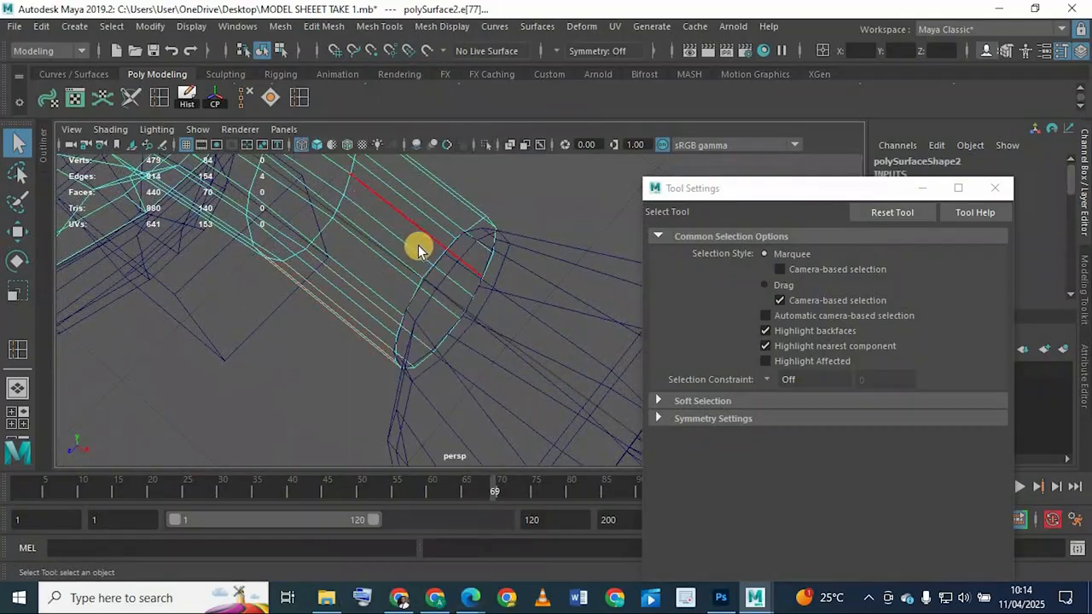
{"action": "left_click", "coordinate": [418, 251], "text": "shift"}
{"action": "left_click_drag", "start_coordinate": [390, 242], "coordinate": [387, 316], "text": "alt"}
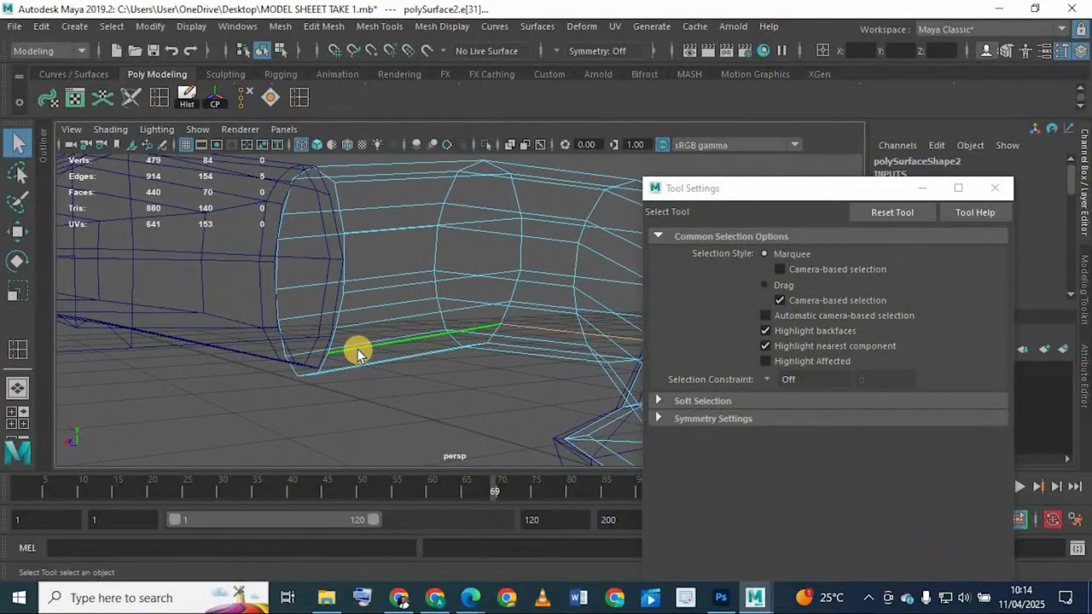
{"action": "left_click_drag", "start_coordinate": [335, 239], "coordinate": [296, 221], "text": "alt"}
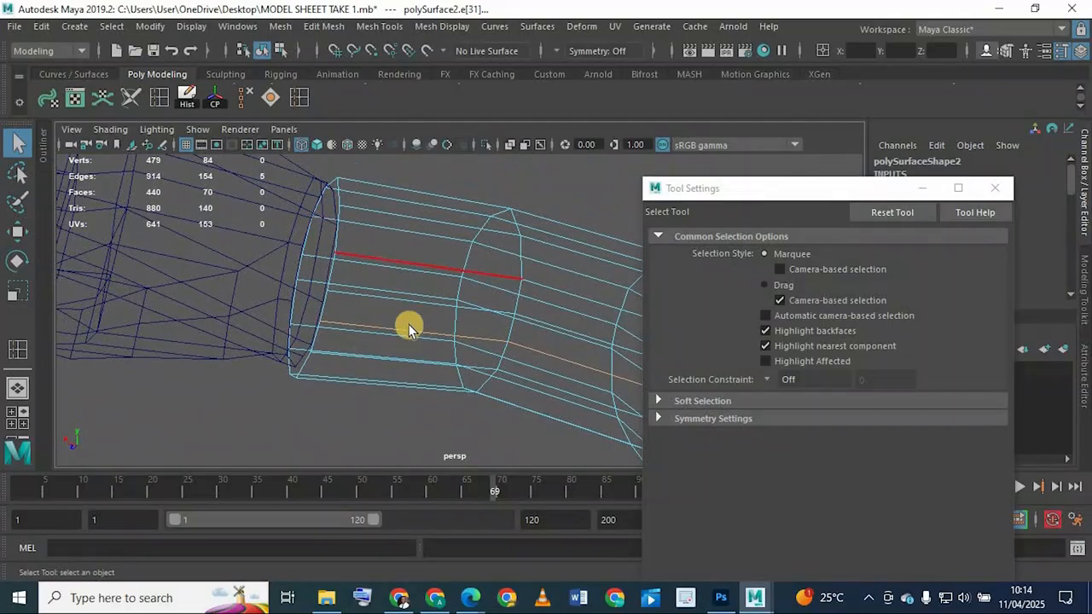
Step: Check the vertices around the arm's wrist opening in wireframe from several angles
{"action": "left_click_drag", "start_coordinate": [381, 314], "coordinate": [373, 247], "text": "alt"}
{"action": "right_click_drag", "start_coordinate": [362, 223], "coordinate": [259, 116]}
{"action": "left_click_drag", "start_coordinate": [297, 262], "coordinate": [317, 205], "text": "alt"}
{"action": "left_click_drag", "start_coordinate": [312, 200], "coordinate": [424, 506]}
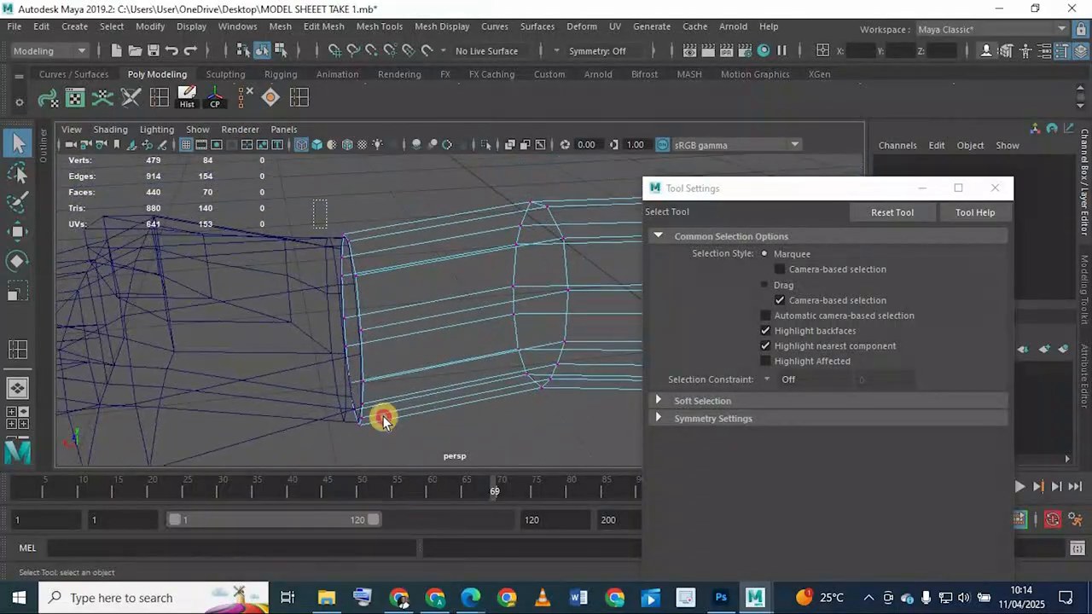
{"action": "left_click_drag", "start_coordinate": [407, 332], "coordinate": [410, 379], "text": "alt"}
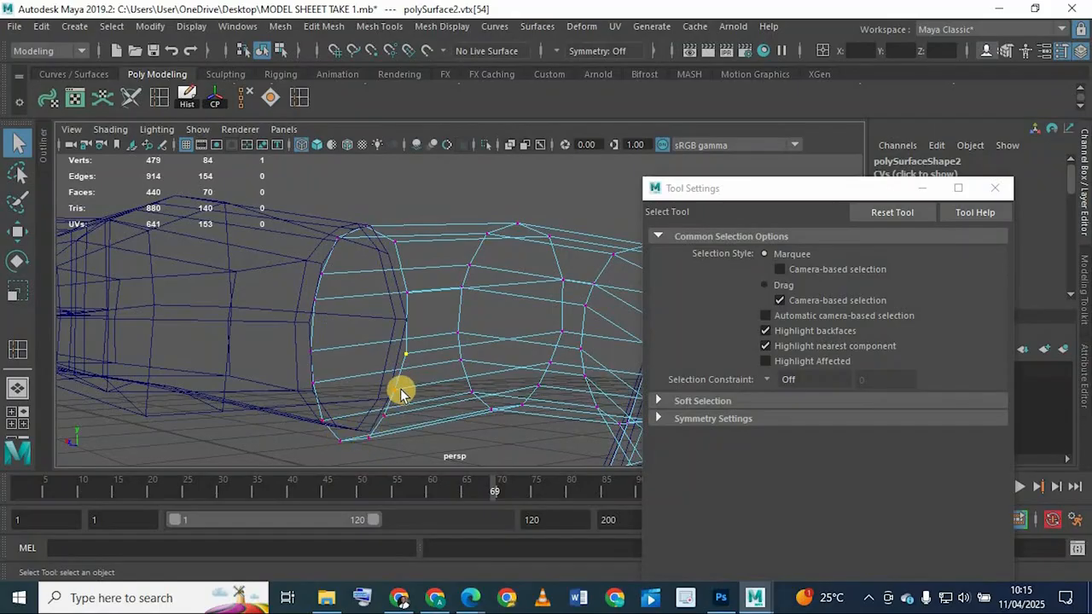
Step: Check the vertices around the hand's wrist opening in shaded and wireframe display for comparison with the arm's
{"action": "key", "text": "5"}
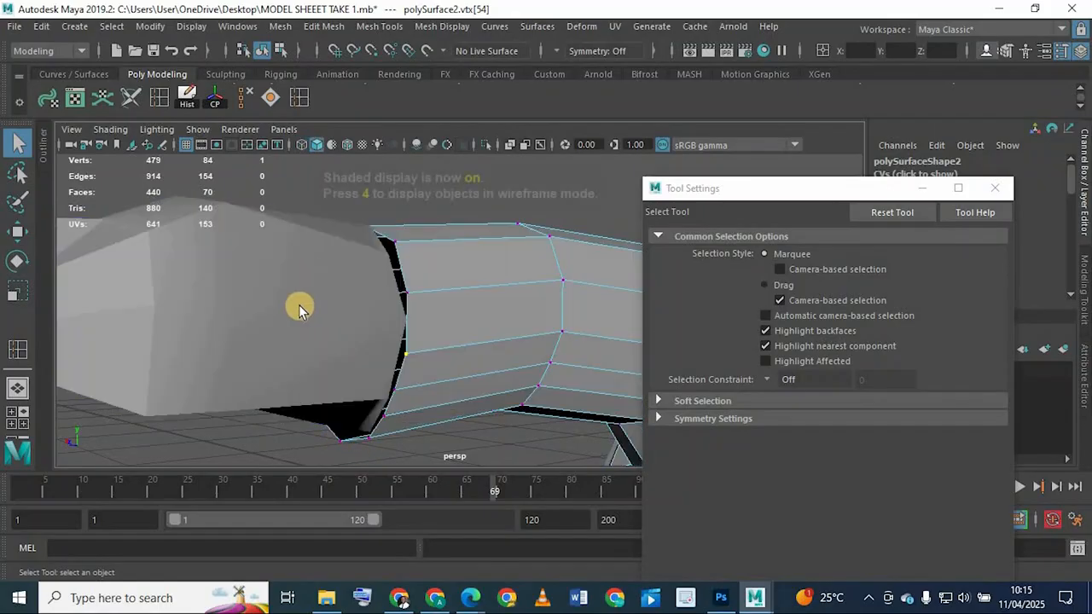
{"action": "mouse_move", "coordinate": [268, 325]}
{"action": "left_mouse_down", "text": "alt"}
{"action": "mouse_move", "coordinate": [331, 306]}
{"action": "mouse_move", "coordinate": [352, 283]}
{"action": "left_mouse_up", "text": "alt"}
{"action": "left_click", "coordinate": [290, 323]}
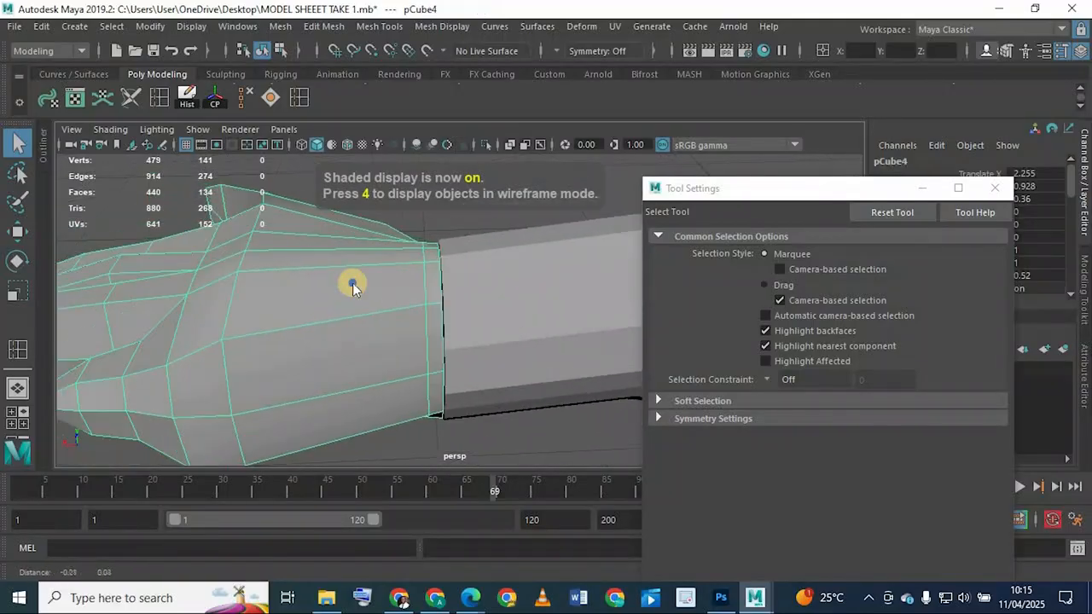
{"action": "right_click_drag", "start_coordinate": [352, 282], "coordinate": [259, 145]}
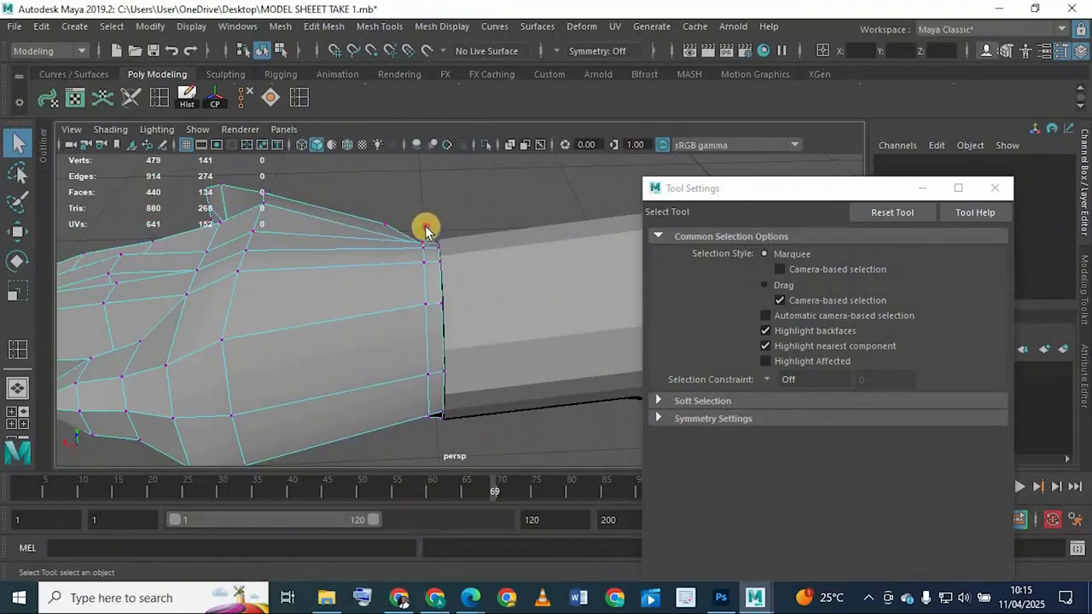
{"action": "left_click_drag", "start_coordinate": [426, 228], "coordinate": [482, 493]}
{"action": "left_click_drag", "start_coordinate": [444, 341], "coordinate": [436, 283], "text": "alt"}
{"action": "key", "text": "4"}
{"action": "left_click_drag", "start_coordinate": [356, 341], "coordinate": [484, 358], "text": "alt"}
{"action": "left_click", "coordinate": [492, 347]}
{"action": "key", "text": "ctrl+z"}
{"action": "left_click", "coordinate": [490, 330]}
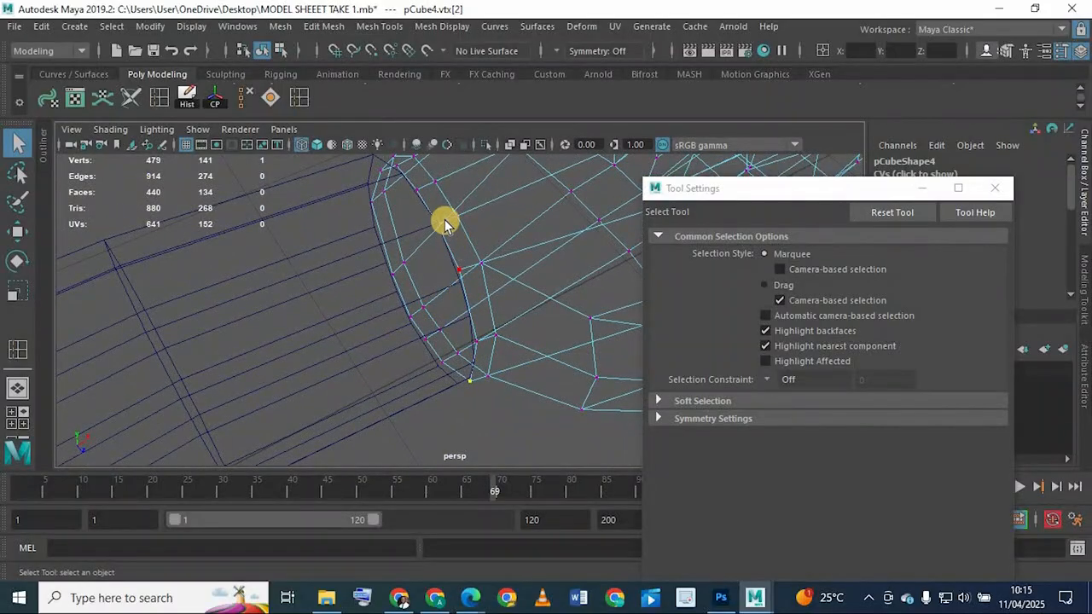
Step: Insert an edge loop running lengthwise through the hand from the wrist opening, with the hand in shaded display
{"action": "key", "text": "alt"}
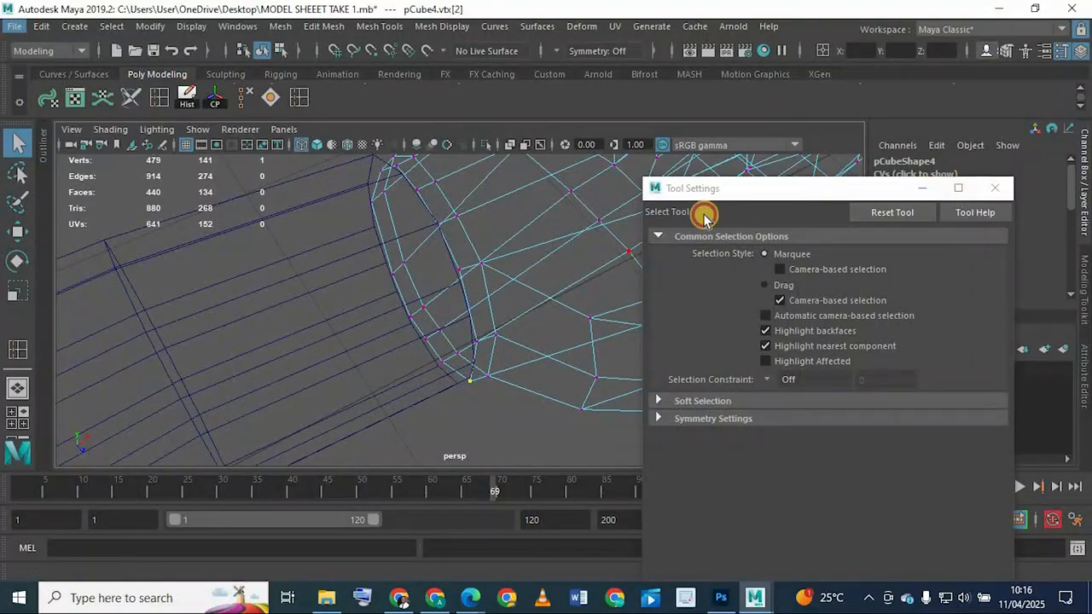
{"action": "key", "text": "5"}
{"action": "mouse_move", "coordinate": [478, 240]}
{"action": "left_mouse_down", "text": "alt"}
{"action": "mouse_move", "coordinate": [412, 244]}
{"action": "mouse_move", "coordinate": [424, 232]}
{"action": "mouse_move", "coordinate": [436, 281]}
{"action": "mouse_move", "coordinate": [414, 237]}
{"action": "mouse_move", "coordinate": [390, 231]}
{"action": "mouse_move", "coordinate": [455, 237]}
{"action": "mouse_move", "coordinate": [483, 256]}
{"action": "mouse_move", "coordinate": [385, 281]}
{"action": "mouse_move", "coordinate": [452, 385]}
{"action": "left_mouse_up", "text": "alt"}
{"action": "middle_click_drag", "start_coordinate": [452, 384], "coordinate": [472, 373], "text": "alt"}
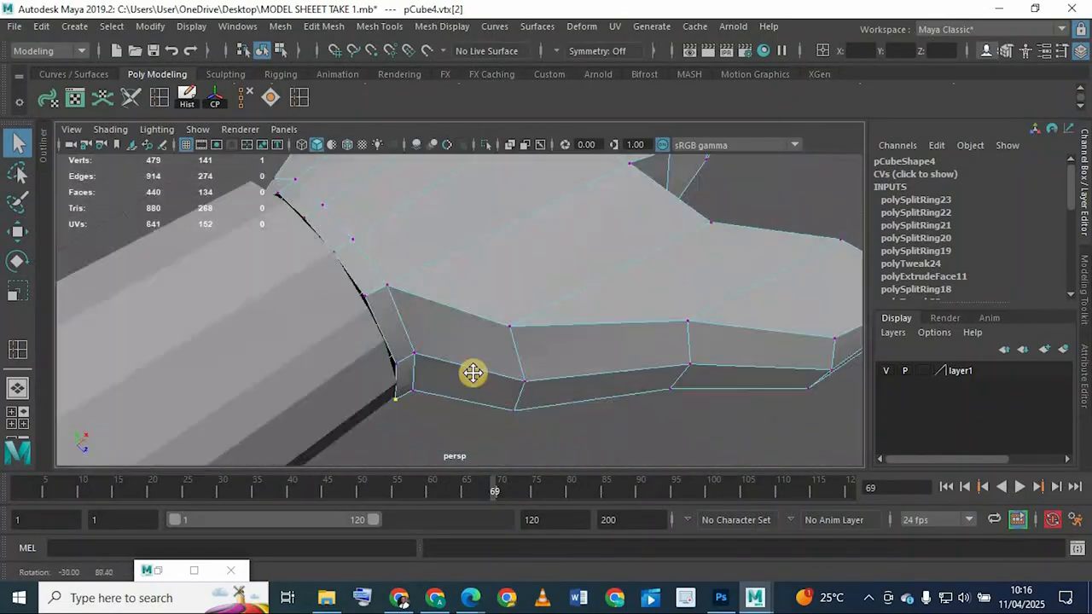
{"action": "left_click_drag", "start_coordinate": [473, 372], "coordinate": [505, 295], "text": "alt"}
{"action": "double_click", "coordinate": [303, 98]}
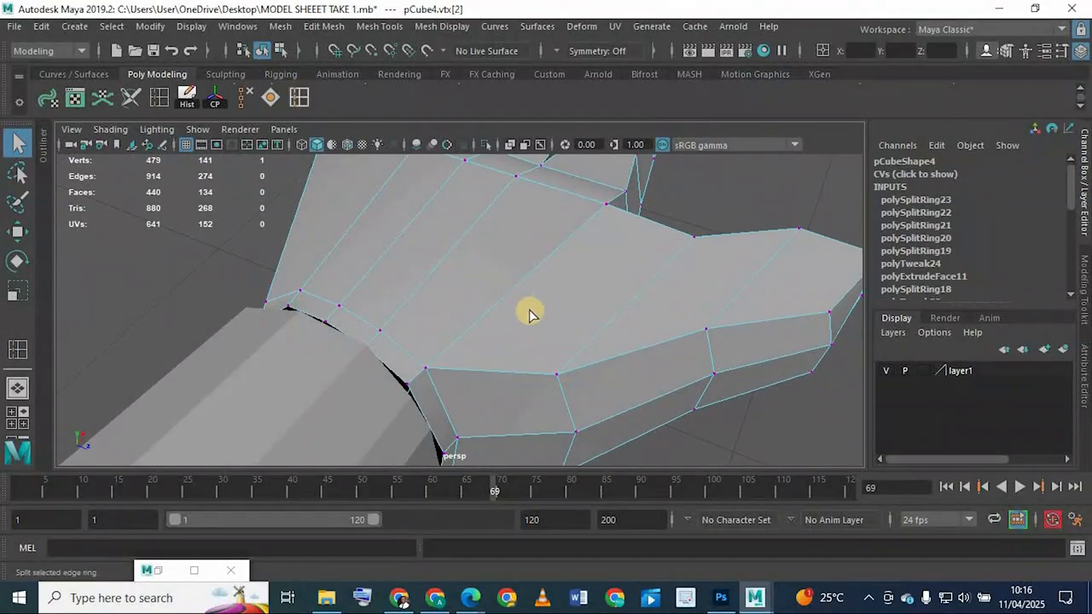
{"action": "left_click", "coordinate": [923, 187]}
{"action": "left_click", "coordinate": [639, 351]}
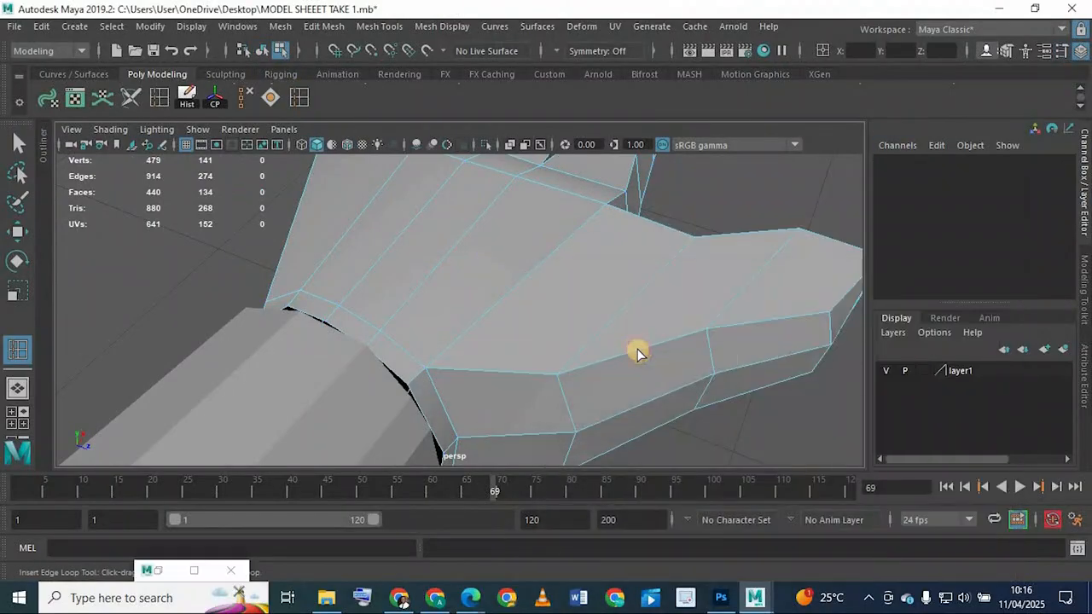
{"action": "key", "text": "ctrl+z"}
{"action": "left_click_drag", "start_coordinate": [611, 311], "coordinate": [590, 315]}
{"action": "key", "text": "q"}
{"action": "left_click", "coordinate": [600, 286]}
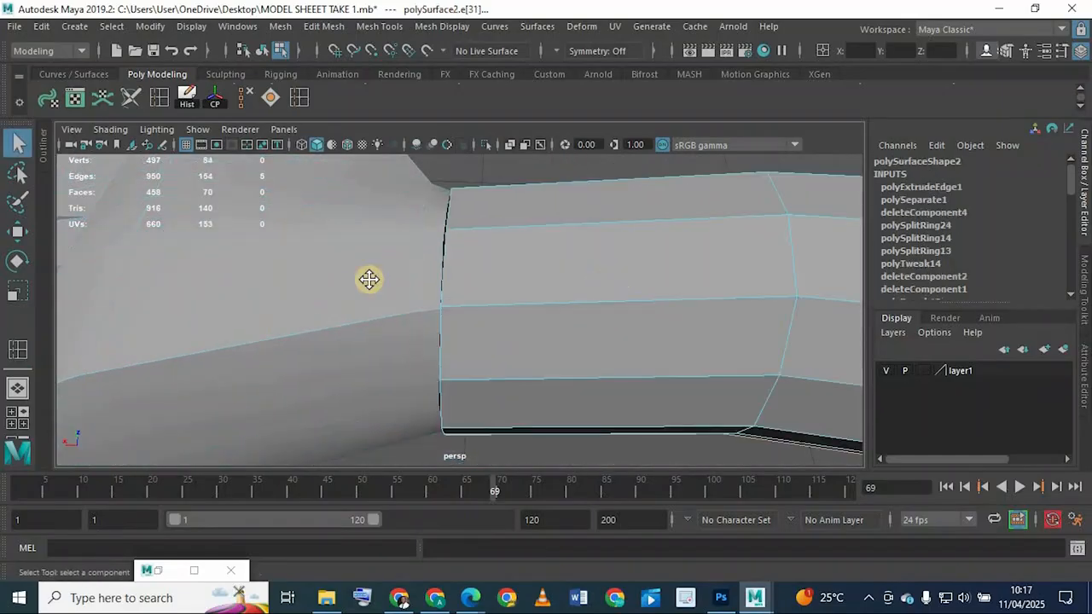
Step: Delete one lengthwise edge loop along the arm from shoulder to wrist with Delete Edge/Vertex
{"action": "left_click_drag", "start_coordinate": [382, 266], "coordinate": [586, 253], "text": "alt"}
{"action": "scroll", "coordinate": [564, 300], "scroll_direction": "down", "scroll_amount": 4}
{"action": "right_click_drag", "start_coordinate": [581, 278], "coordinate": [582, 110]}
{"action": "left_click_drag", "start_coordinate": [446, 304], "coordinate": [598, 360], "text": "alt"}
{"action": "left_click_drag", "start_coordinate": [523, 264], "coordinate": [365, 343], "text": "alt"}
{"action": "right_click_drag", "start_coordinate": [365, 343], "coordinate": [343, 317], "text": "alt"}
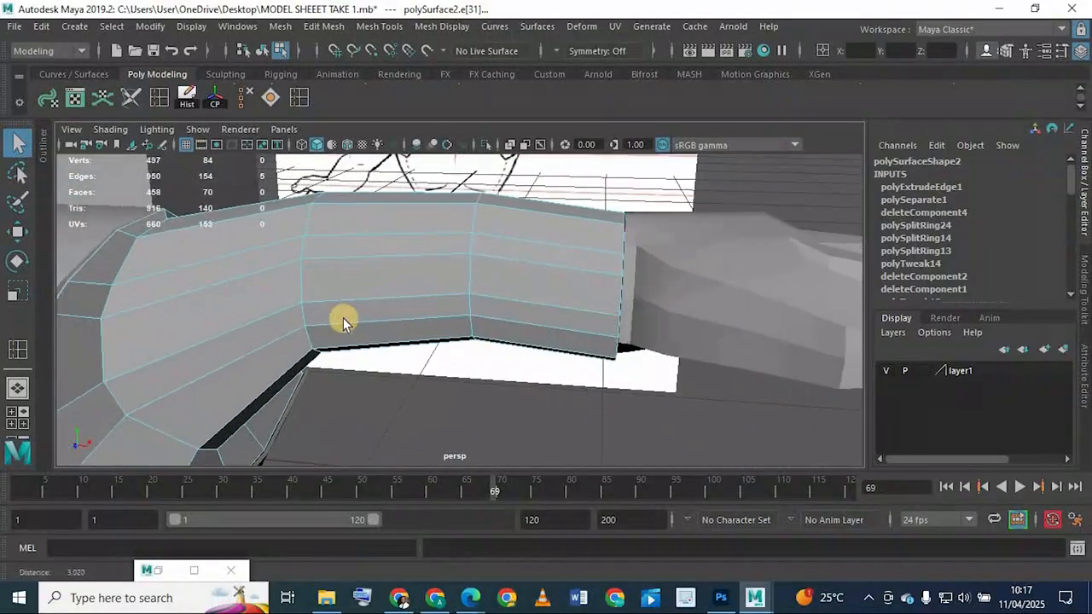
{"action": "left_click_drag", "start_coordinate": [293, 316], "coordinate": [330, 280], "text": "alt"}
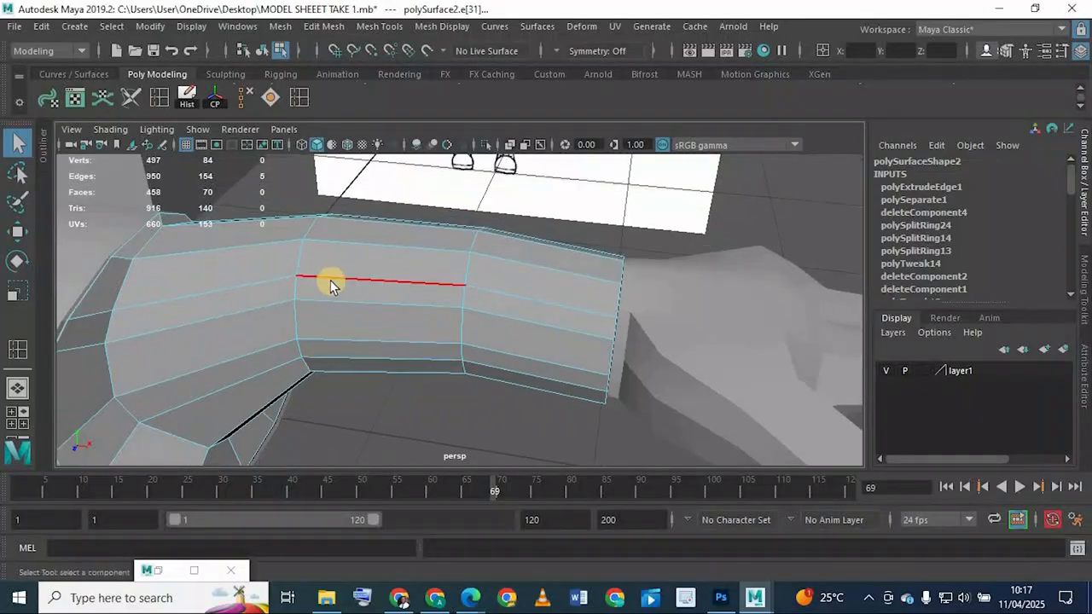
{"action": "mouse_move", "coordinate": [320, 239]}
{"action": "left_mouse_down", "text": "alt"}
{"action": "mouse_move", "coordinate": [183, 419]}
{"action": "mouse_move", "coordinate": [364, 303]}
{"action": "mouse_move", "coordinate": [291, 311]}
{"action": "left_mouse_up", "text": "alt"}
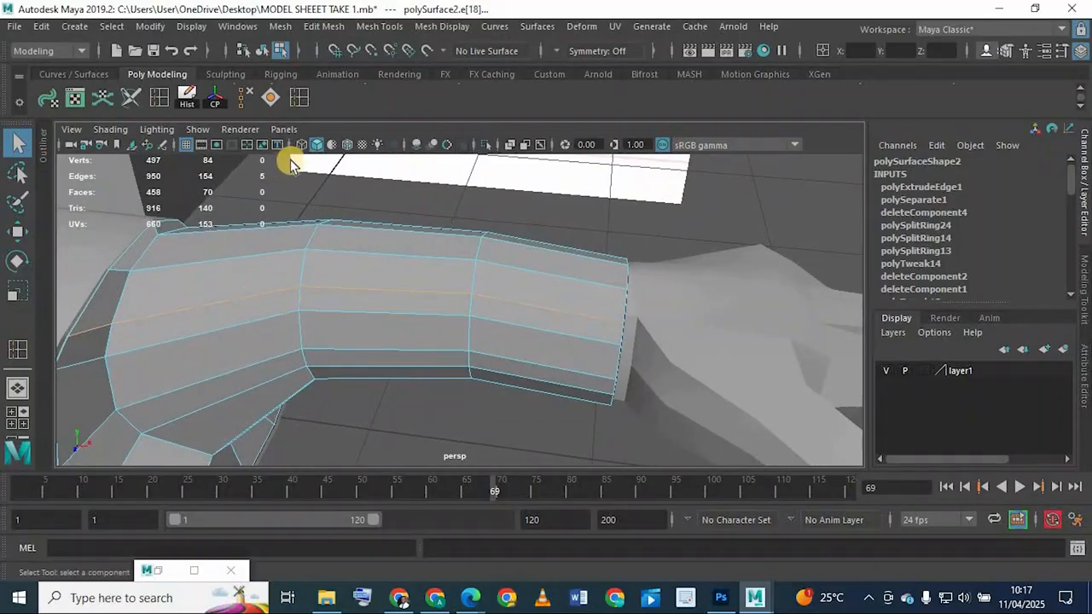
{"action": "key", "text": "4"}
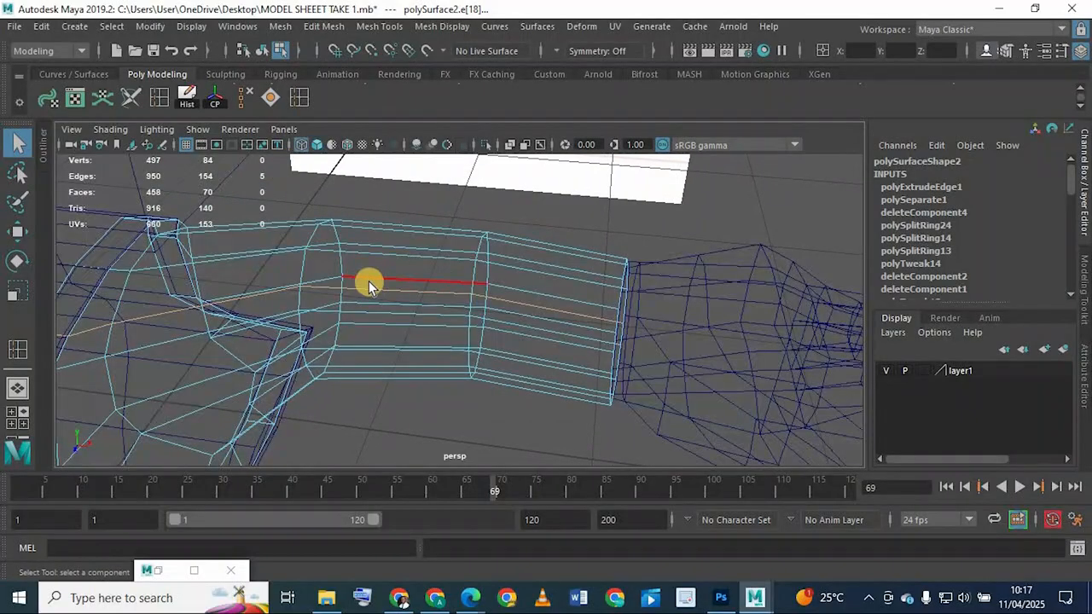
{"action": "key", "text": "5"}
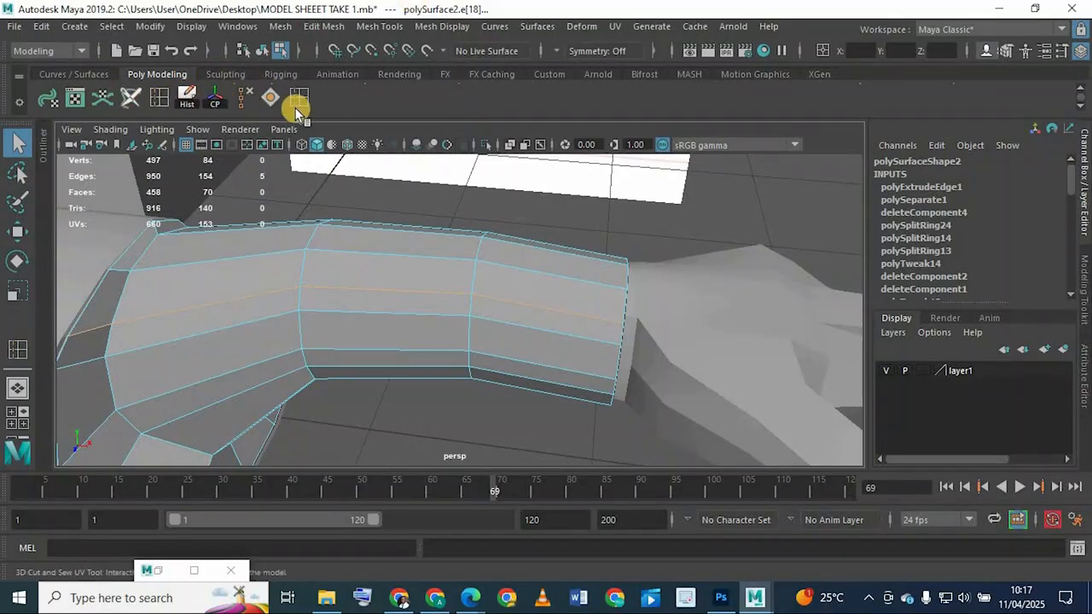
{"action": "left_click", "coordinate": [287, 26]}
{"action": "mouse_move", "coordinate": [316, 28]}
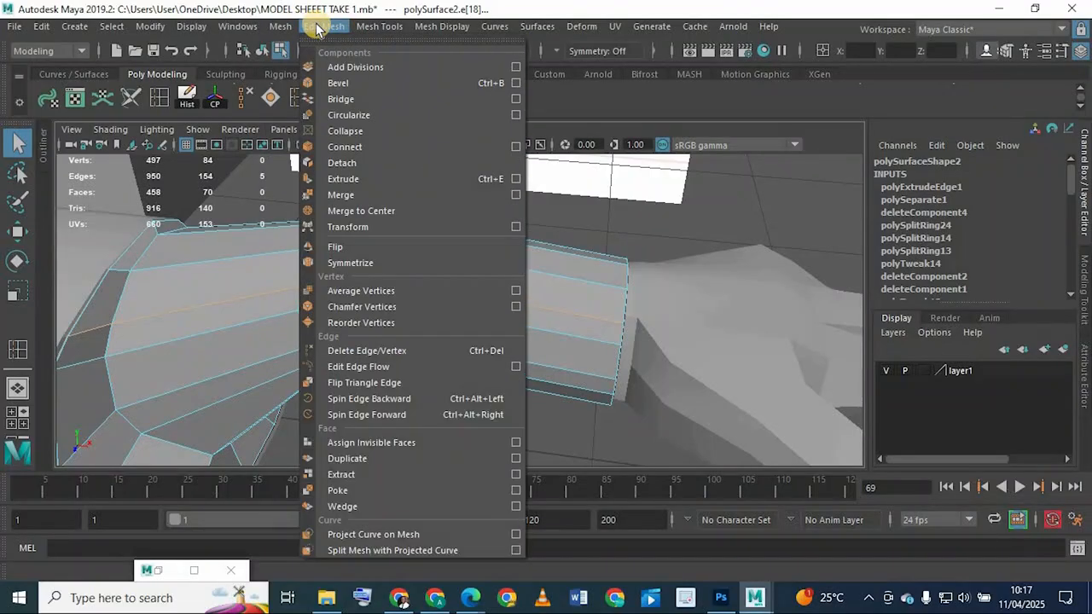
{"action": "left_click", "coordinate": [380, 350]}
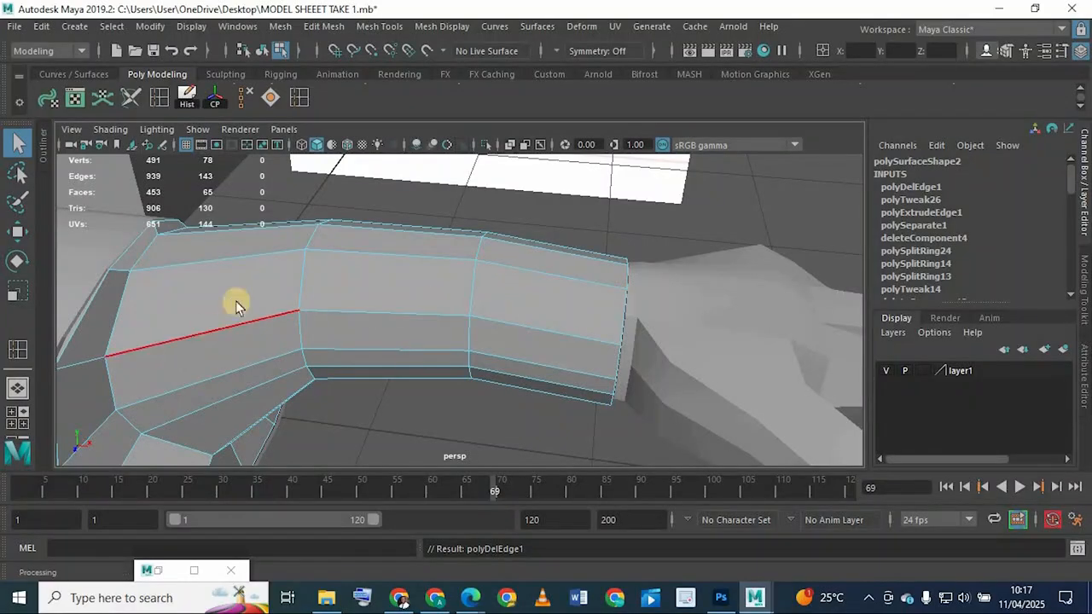
Step: Delete a second lengthwise edge loop, on the opposite side of the arm, together with its vertices
{"action": "mouse_move", "coordinate": [234, 302]}
{"action": "left_mouse_down", "text": "alt"}
{"action": "mouse_move", "coordinate": [402, 317]}
{"action": "mouse_move", "coordinate": [387, 256]}
{"action": "left_mouse_up", "text": "alt"}
{"action": "left_click", "coordinate": [387, 254]}
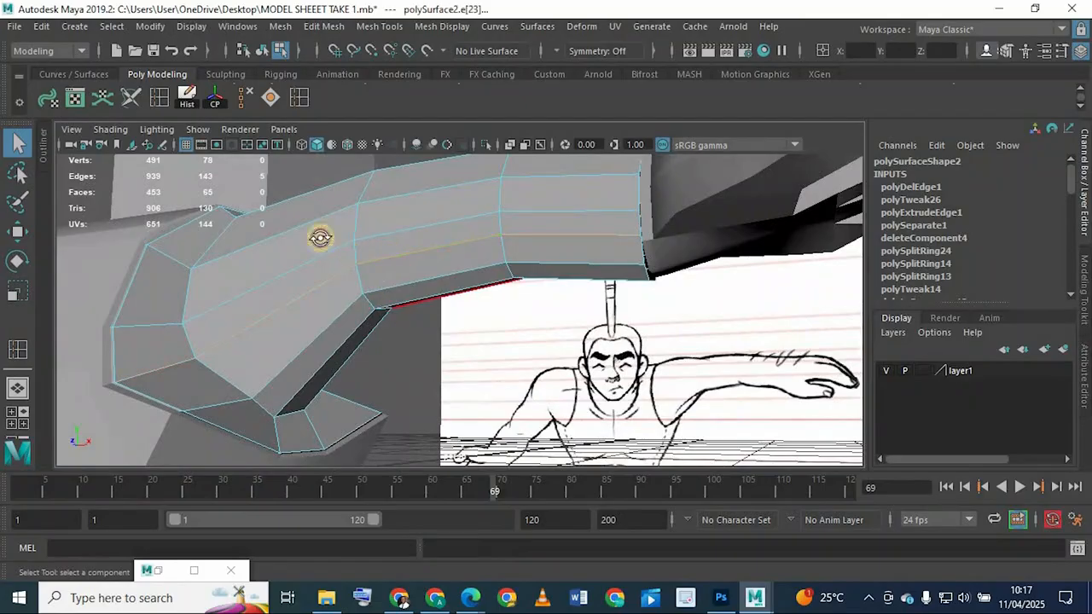
{"action": "left_click_drag", "start_coordinate": [319, 239], "coordinate": [442, 330], "text": "alt"}
{"action": "left_click_drag", "start_coordinate": [545, 307], "coordinate": [563, 243], "text": "alt"}
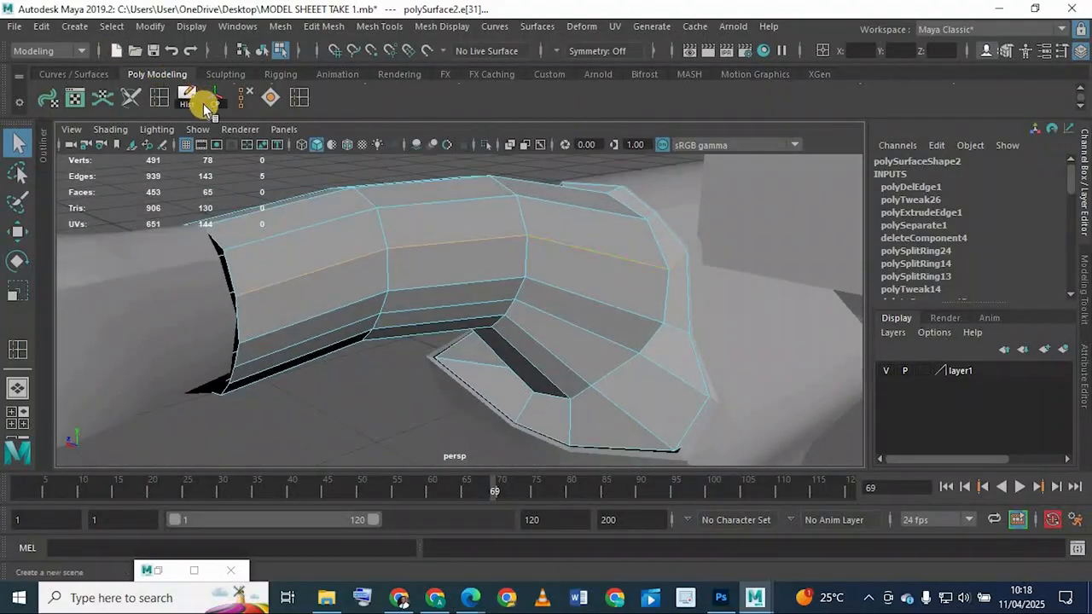
{"action": "left_click", "coordinate": [243, 97]}
{"action": "left_click_drag", "start_coordinate": [388, 226], "coordinate": [464, 294], "text": "alt"}
{"action": "key", "text": "Delete"}
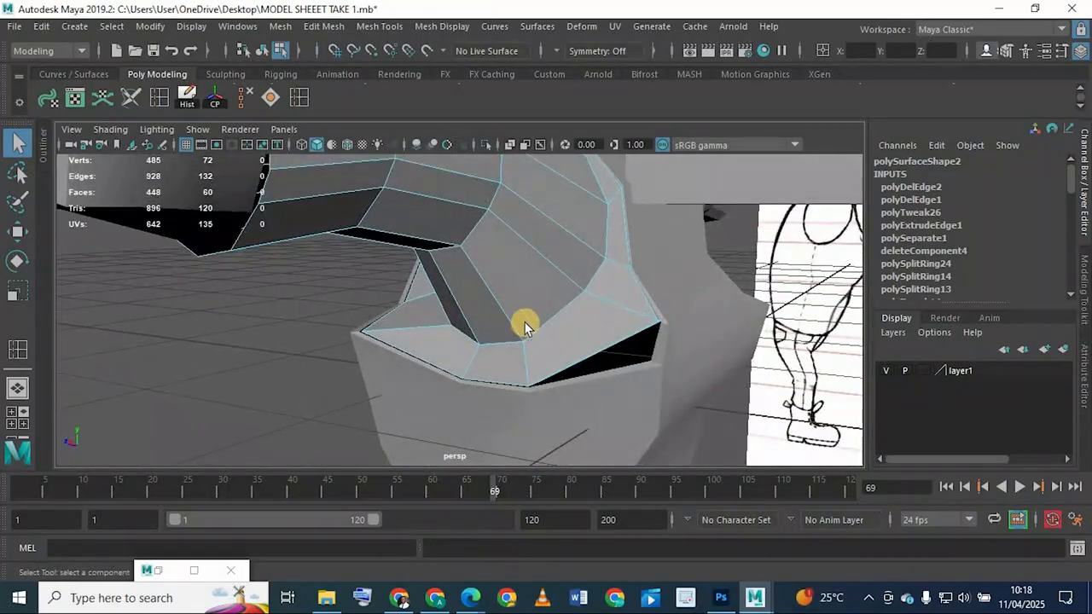
Step: Undo the deletion of the arm's second lengthwise edge loop, retrying the removal once and reverting it
{"action": "key", "text": "ctrl+z"}
{"action": "left_click_drag", "start_coordinate": [586, 359], "coordinate": [440, 351], "text": "alt"}
{"action": "key", "text": "Delete"}
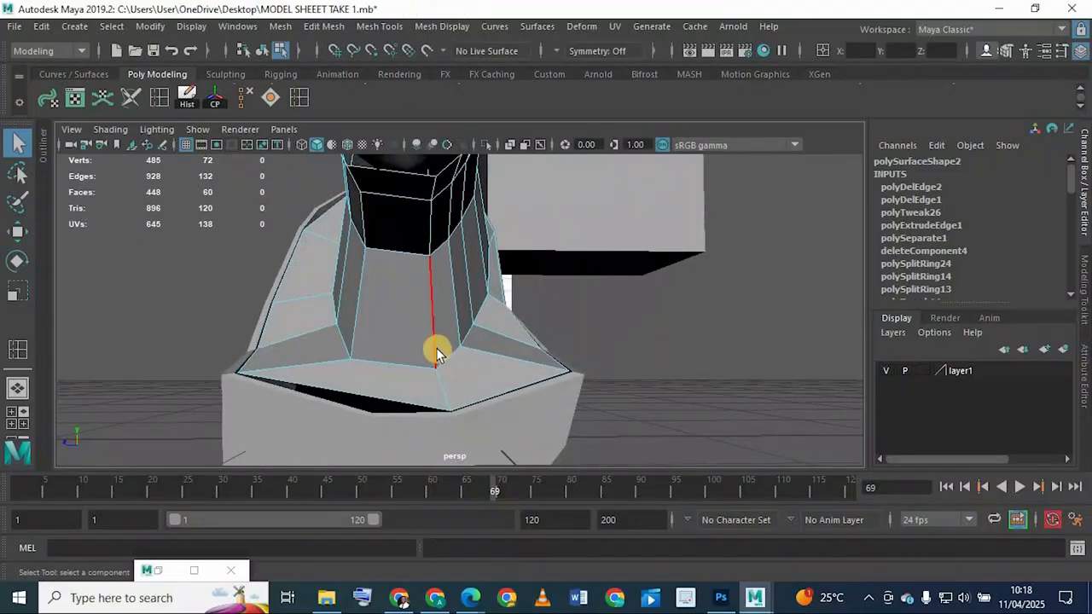
{"action": "key", "text": "ctrl+z"}
{"action": "left_click_drag", "start_coordinate": [383, 317], "coordinate": [230, 226], "text": "alt"}
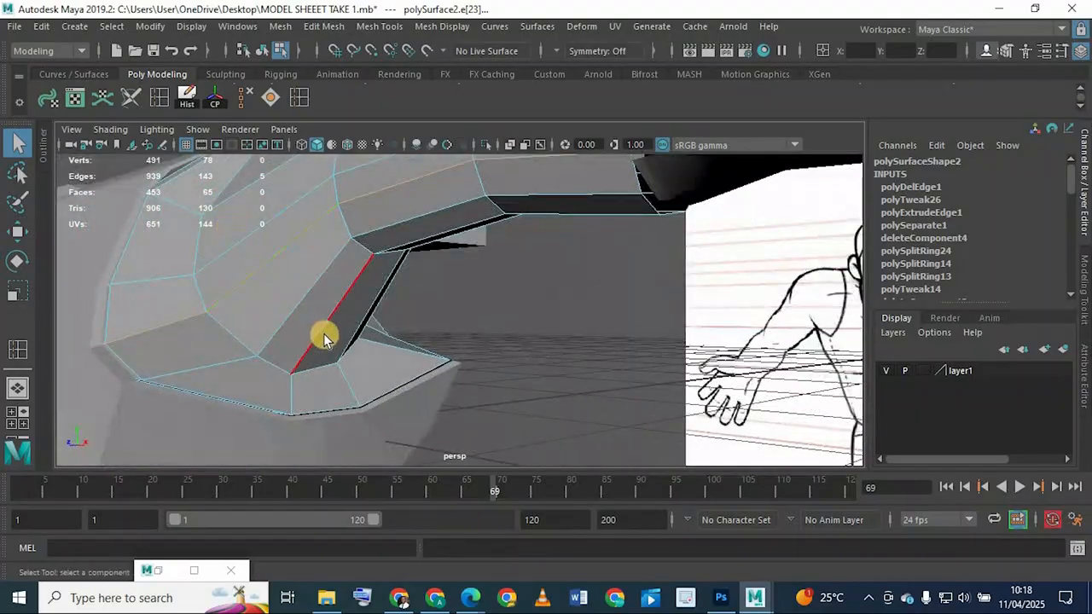
Step: Try deleting a lengthwise edge loop on the arm's underside, preview the mesh smoothed, and undo the deletion
{"action": "key", "text": "Delete"}
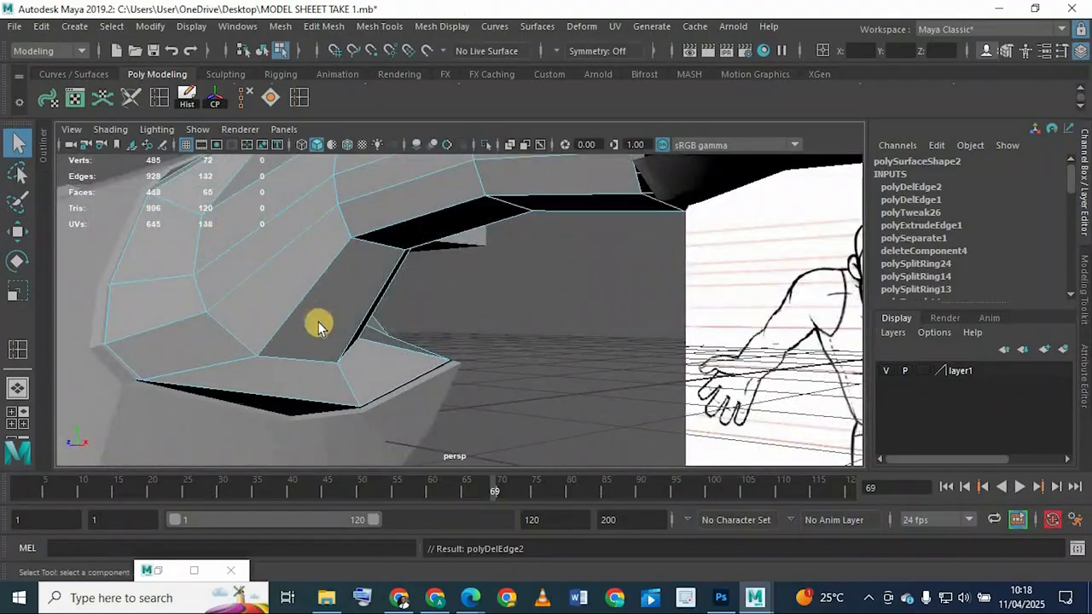
{"action": "left_click_drag", "start_coordinate": [266, 299], "coordinate": [254, 318], "text": "alt"}
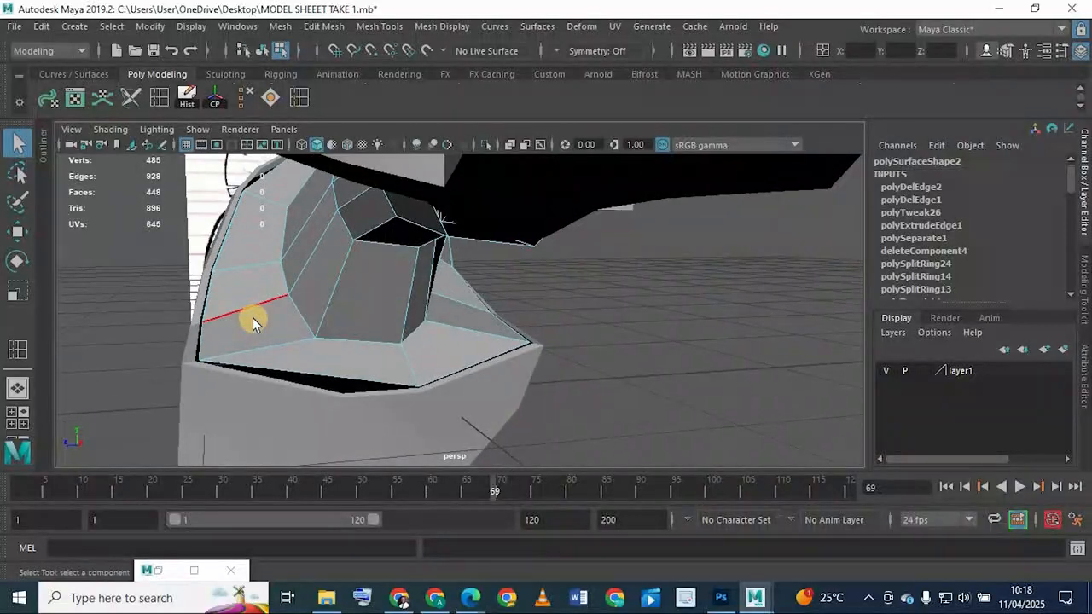
{"action": "key", "text": "3"}
{"action": "key", "text": "1"}
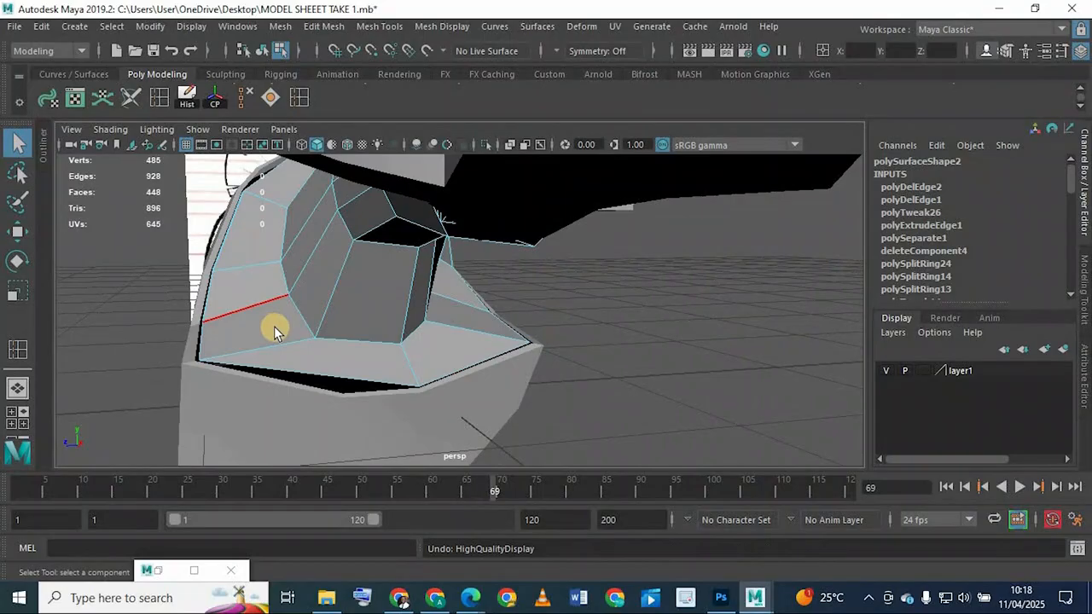
{"action": "left_click_drag", "start_coordinate": [274, 326], "coordinate": [399, 294], "text": "alt"}
{"action": "key", "text": "ctrl+z"}
Step: Insert an edge loop from the hand's wrist opening along the side of the thumb and check it in smooth preview
{"action": "right_click_drag", "start_coordinate": [398, 297], "coordinate": [302, 312], "text": "alt"}
{"action": "left_click_drag", "start_coordinate": [302, 312], "coordinate": [580, 248], "text": "alt"}
{"action": "right_click_drag", "start_coordinate": [530, 259], "coordinate": [529, 224]}
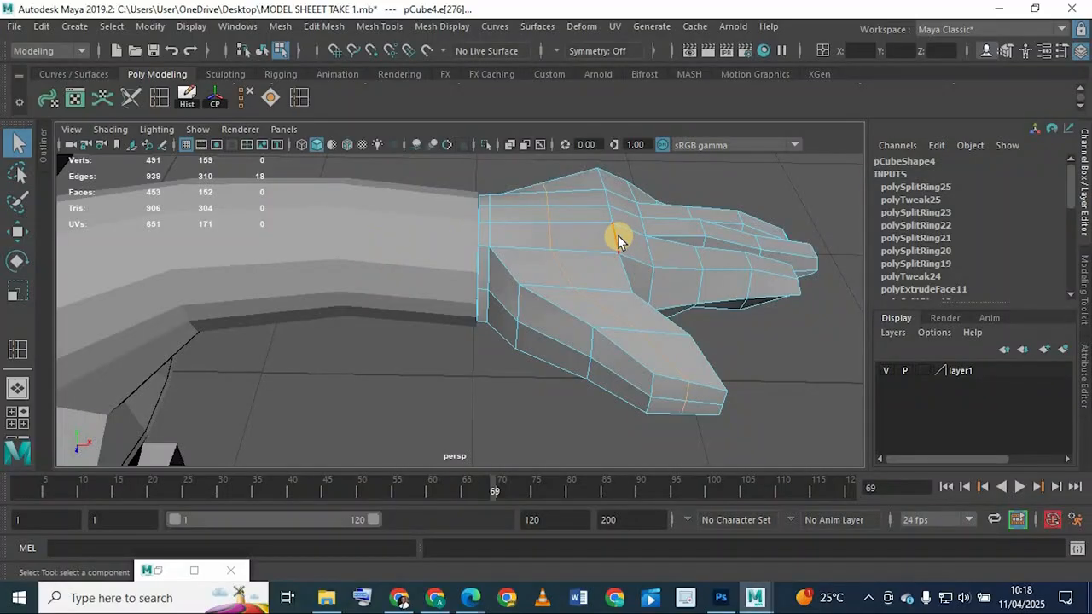
{"action": "left_click_drag", "start_coordinate": [534, 276], "coordinate": [478, 373], "text": "alt"}
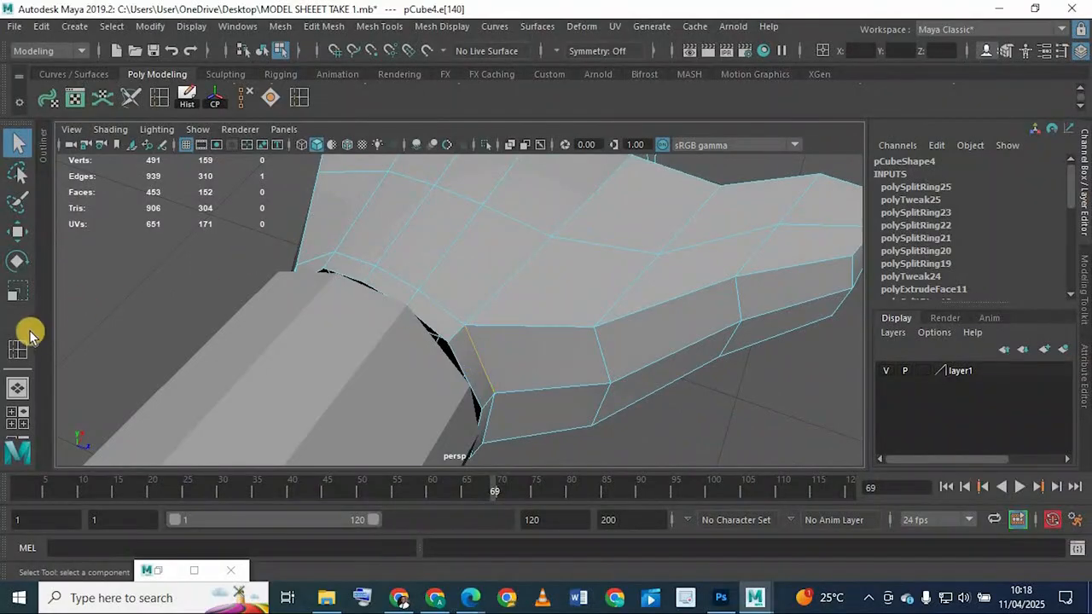
{"action": "key", "text": "g"}
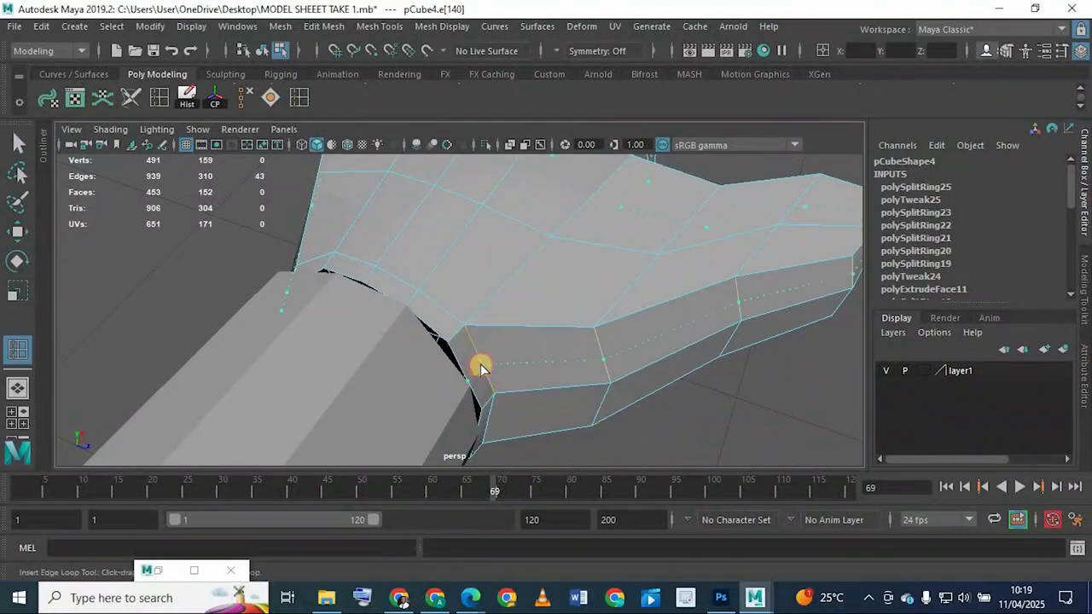
{"action": "left_click", "coordinate": [560, 356]}
{"action": "key", "text": "3"}
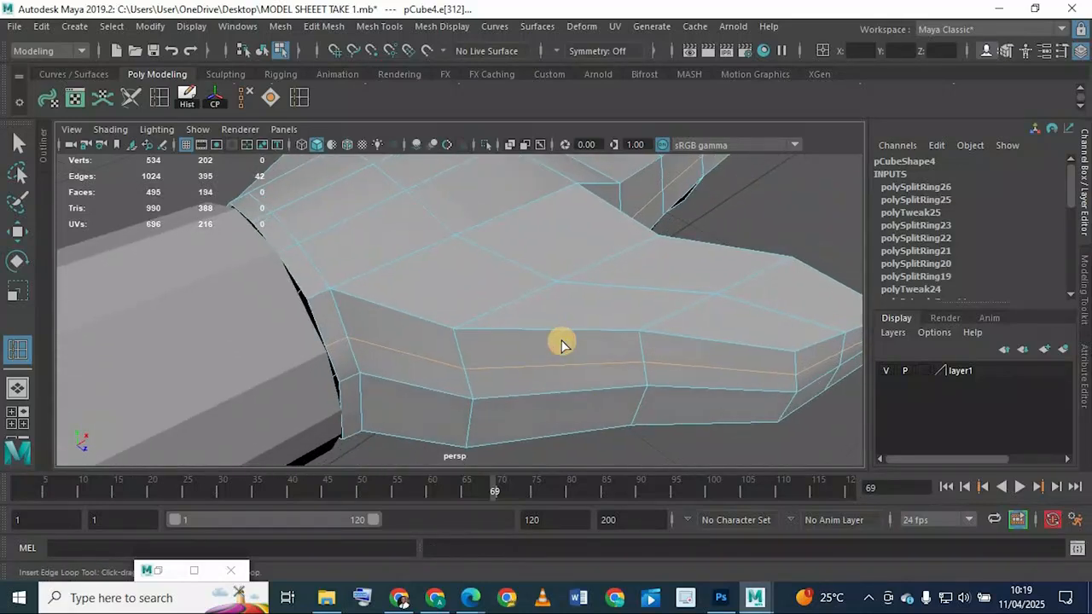
{"action": "left_click_drag", "start_coordinate": [522, 327], "coordinate": [584, 331], "text": "alt"}
{"action": "key", "text": "1"}
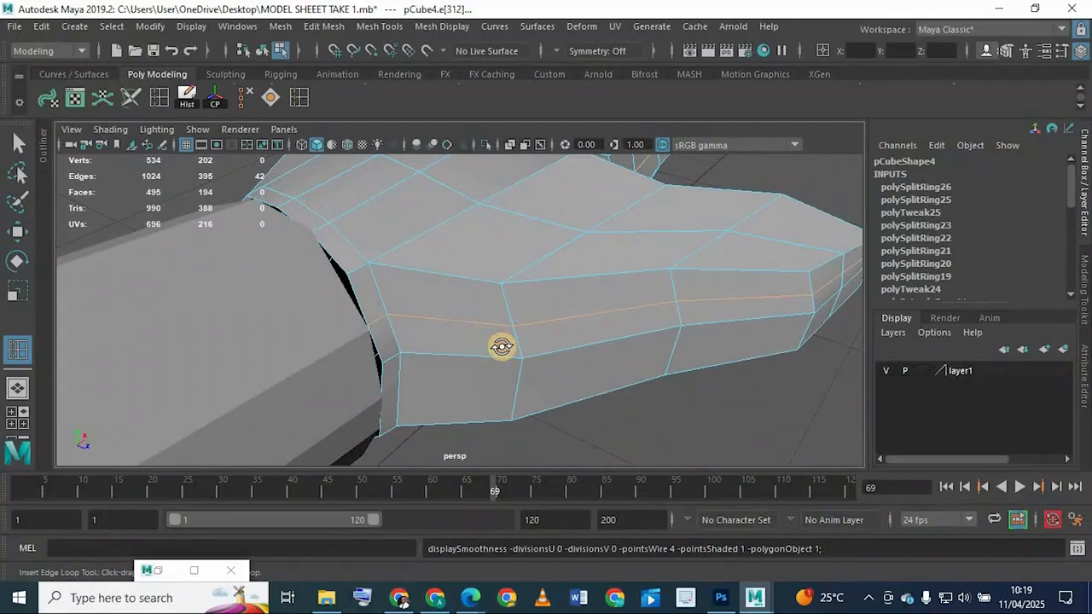
{"action": "left_click_drag", "start_coordinate": [501, 346], "coordinate": [416, 341], "text": "alt"}
Step: Move all hand vertices except the wrist border ring slightly toward the fingertips along X in the front view
{"action": "key", "text": "q"}
{"action": "right_click_drag", "start_coordinate": [378, 141], "coordinate": [294, 136]}
{"action": "key", "text": "space"}
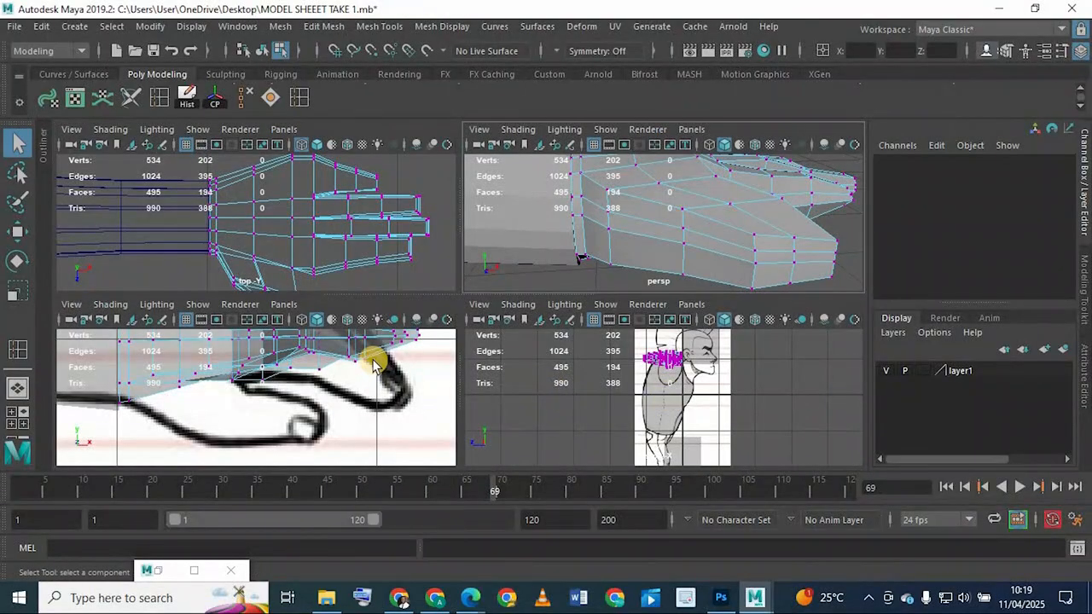
{"action": "key", "text": "space"}
{"action": "scroll", "coordinate": [390, 285], "scroll_direction": "up", "scroll_amount": 5}
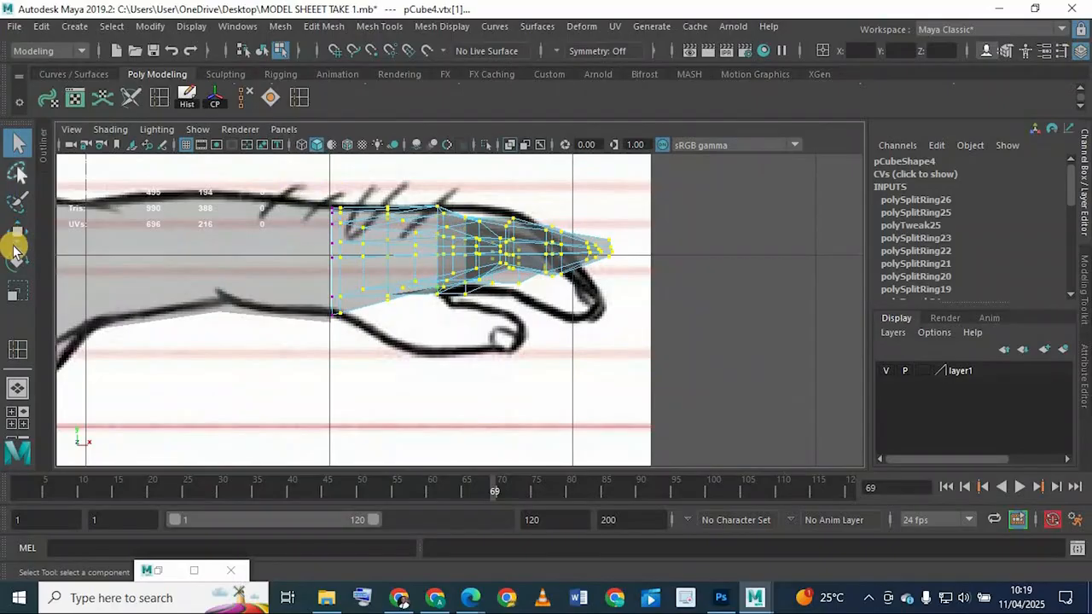
{"action": "key", "text": "w"}
{"action": "left_click_drag", "start_coordinate": [562, 259], "coordinate": [564, 261]}
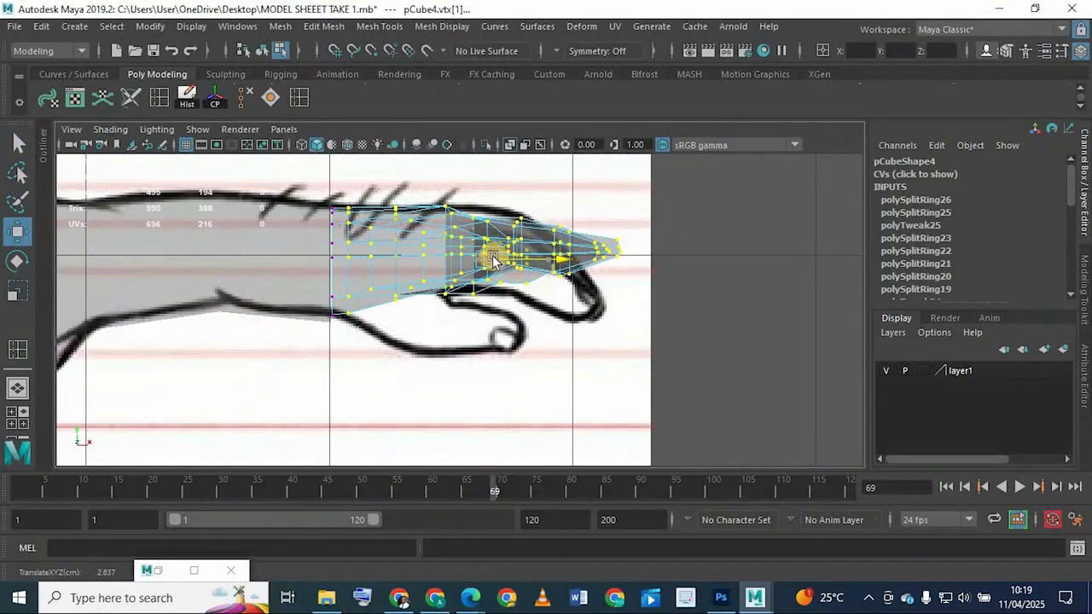
{"action": "key", "text": "space"}
{"action": "key", "text": "space"}
{"action": "left_click_drag", "start_coordinate": [353, 285], "coordinate": [357, 156], "text": "alt"}
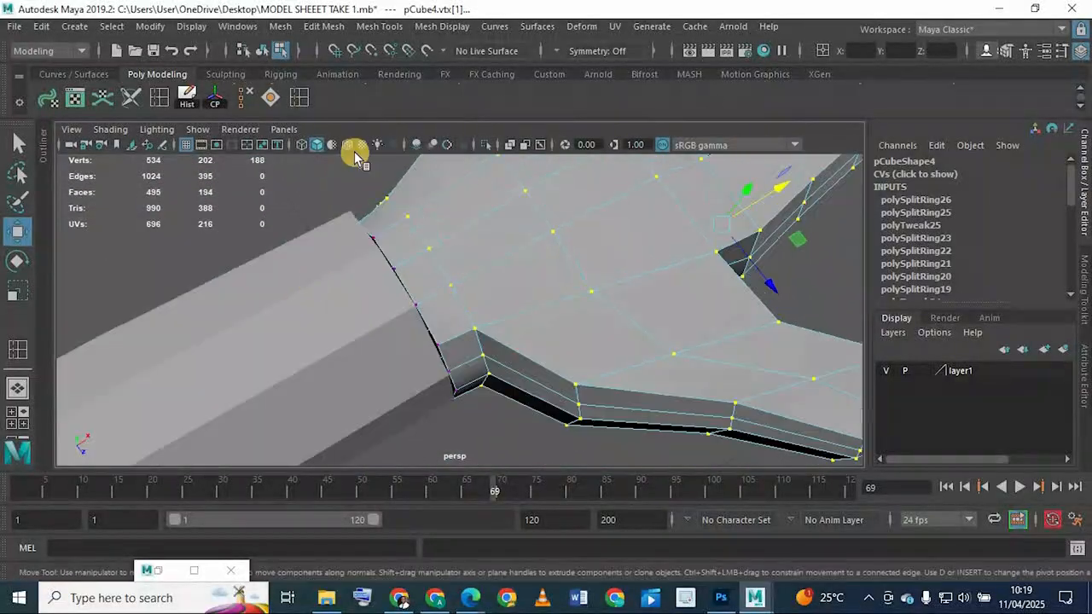
Step: Show wireframe on shaded and move a lower wrist border vertex of the hand onto the matching arm vertex
{"action": "left_click_drag", "start_coordinate": [414, 250], "coordinate": [500, 361], "text": "alt"}
{"action": "middle_click_drag", "start_coordinate": [367, 312], "coordinate": [475, 340], "text": "alt"}
{"action": "left_click", "coordinate": [484, 348]}
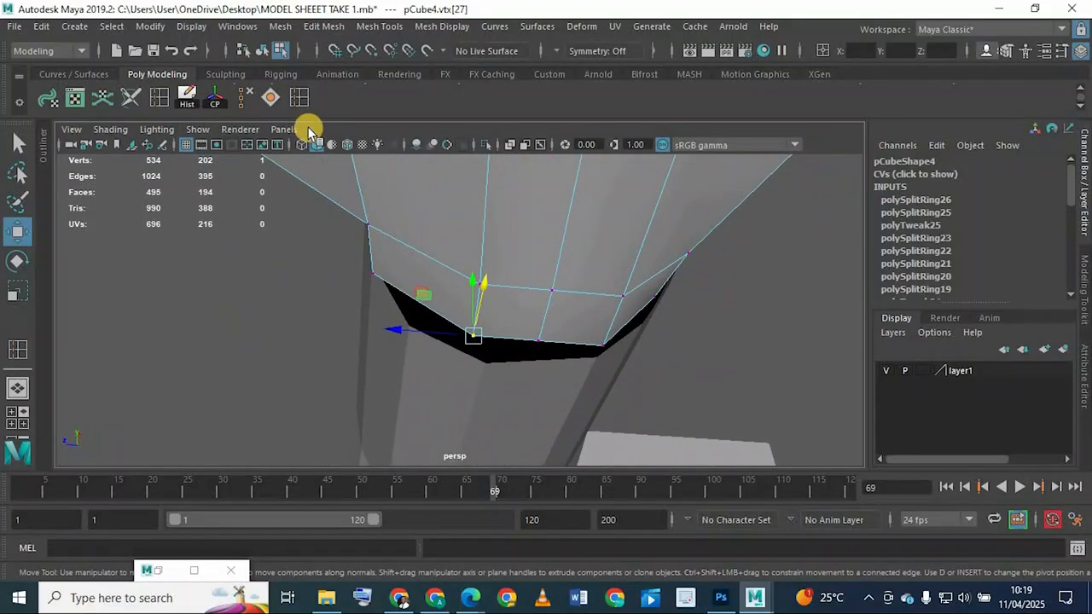
{"action": "left_click", "coordinate": [349, 144]}
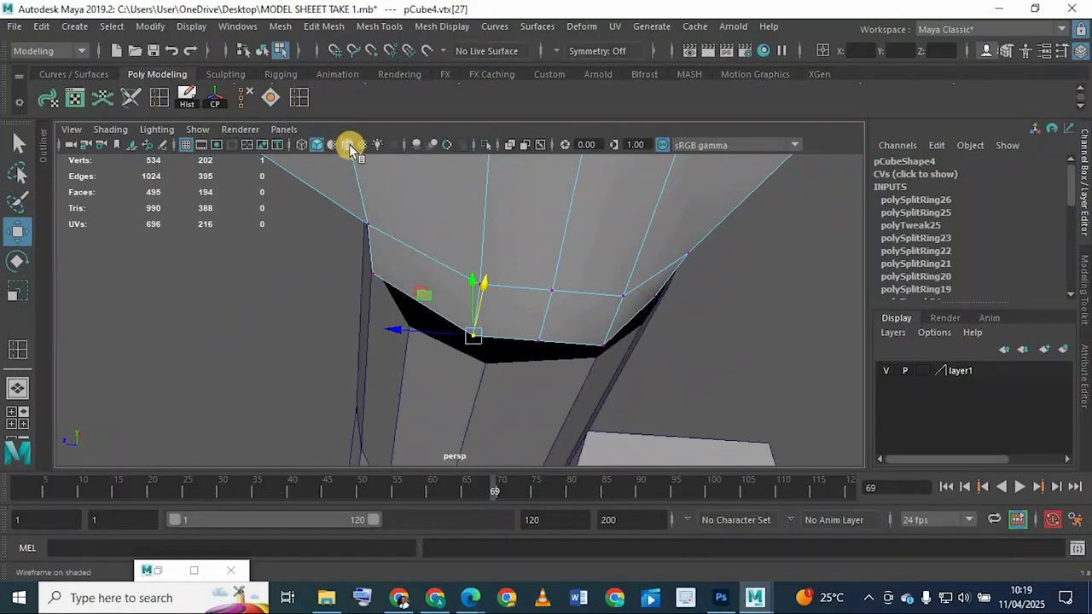
{"action": "mouse_move", "coordinate": [509, 275]}
{"action": "left_mouse_down", "text": "alt"}
{"action": "mouse_move", "coordinate": [576, 321]}
{"action": "mouse_move", "coordinate": [524, 349]}
{"action": "mouse_move", "coordinate": [508, 304]}
{"action": "left_mouse_up", "text": "alt"}
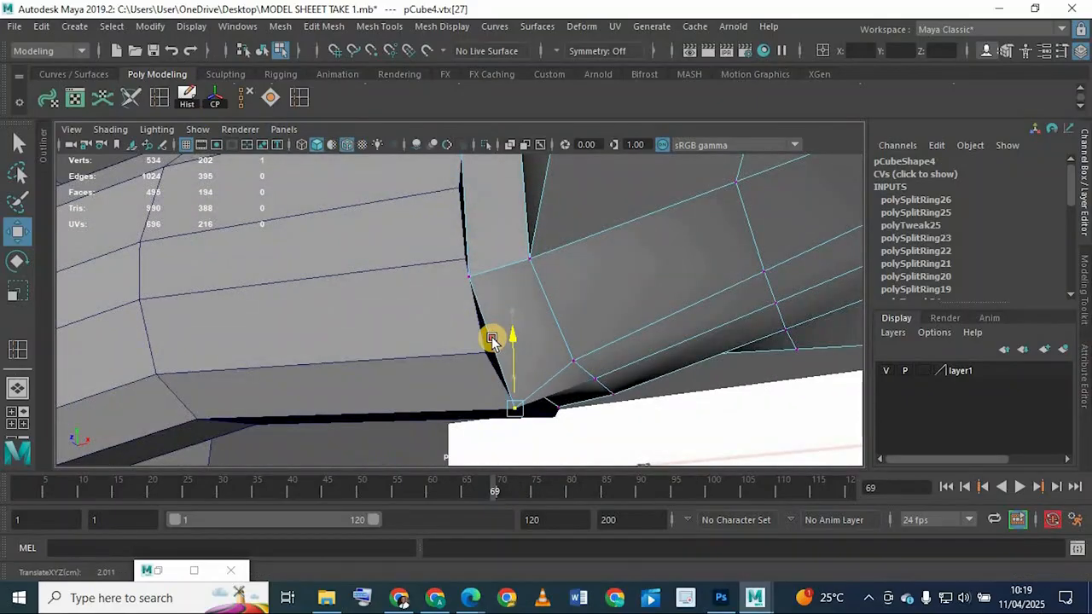
{"action": "mouse_move", "coordinate": [495, 341]}
{"action": "left_mouse_down", "text": "alt"}
{"action": "mouse_move", "coordinate": [463, 313]}
{"action": "mouse_move", "coordinate": [394, 303]}
{"action": "mouse_move", "coordinate": [519, 325]}
{"action": "left_mouse_up", "text": "alt"}
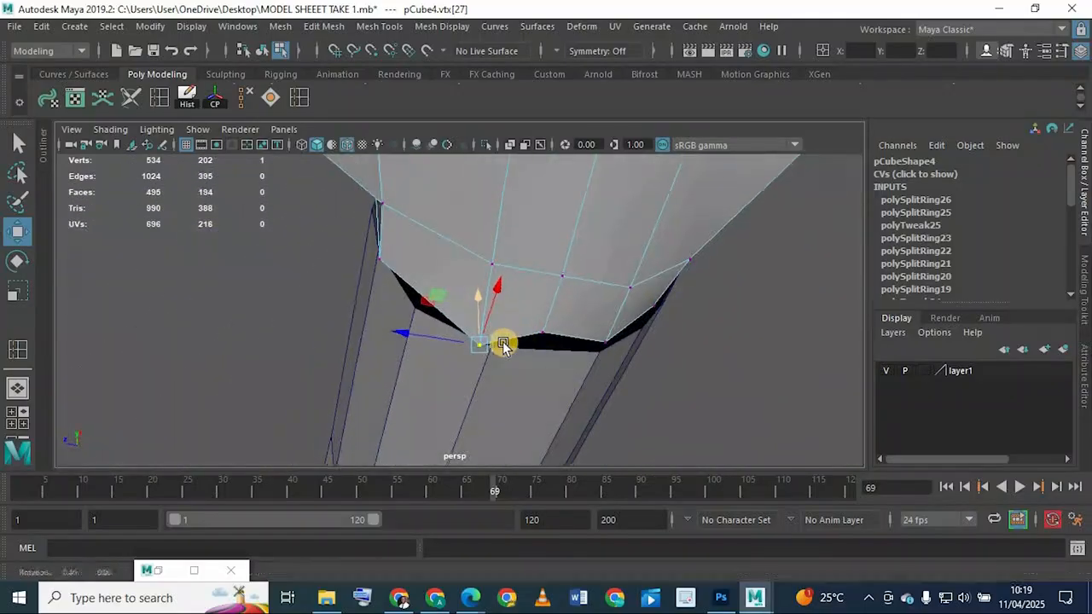
{"action": "key", "text": "ctrl+z"}
{"action": "middle_click_drag", "start_coordinate": [353, 297], "coordinate": [348, 295]}
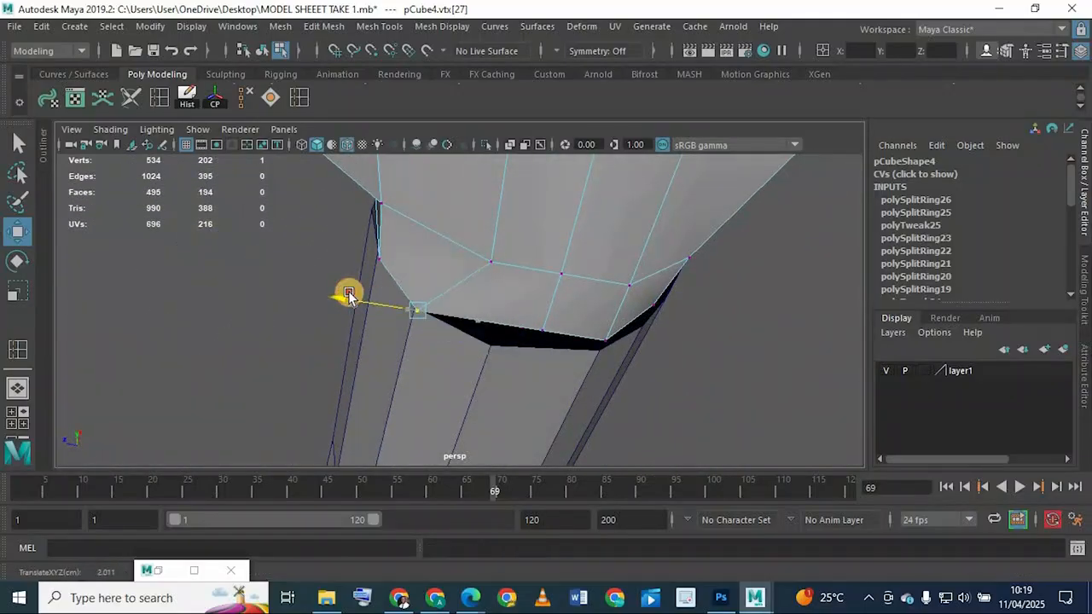
Step: Move the next two wrist border vertices of the hand onto the corresponding vertices of the arm's rim
{"action": "left_click", "coordinate": [517, 333]}
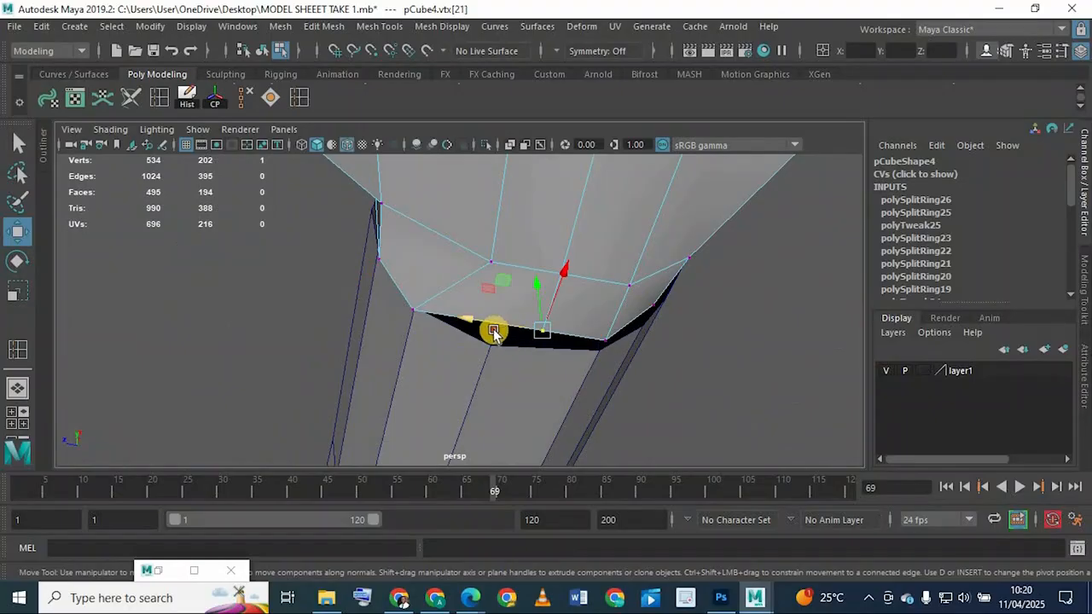
{"action": "left_click_drag", "start_coordinate": [494, 332], "coordinate": [446, 314], "text": "alt"}
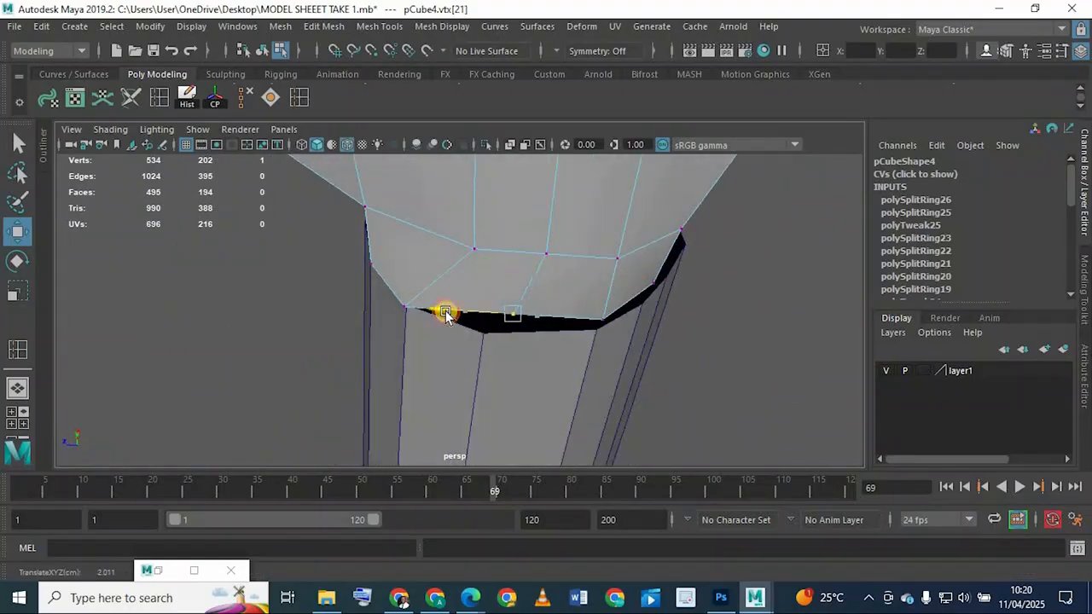
{"action": "middle_click_drag", "start_coordinate": [499, 277], "coordinate": [498, 278]}
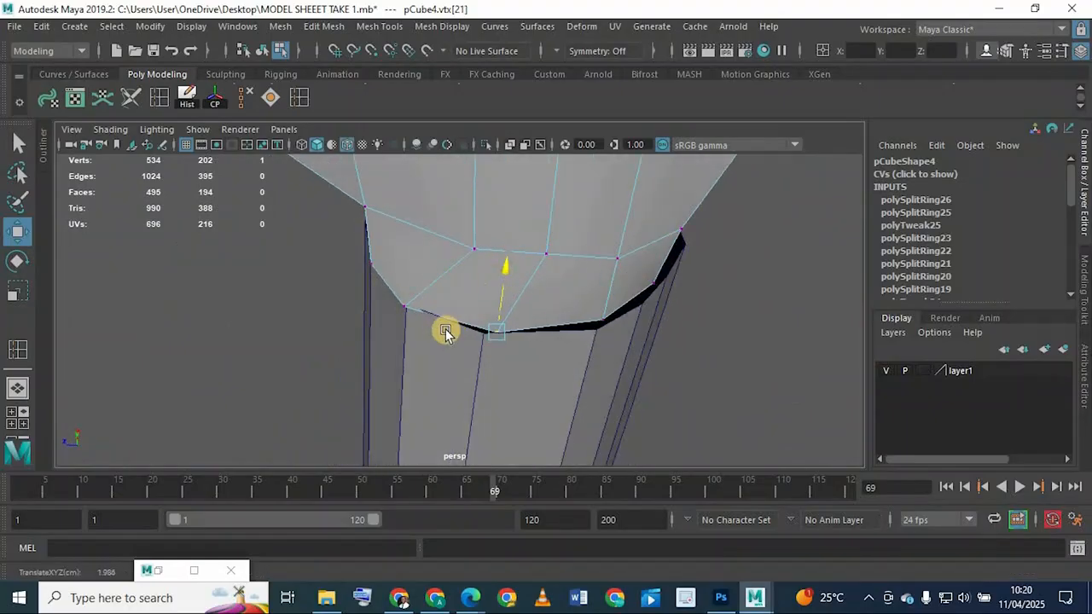
{"action": "left_click", "coordinate": [608, 320]}
{"action": "left_click_drag", "start_coordinate": [612, 279], "coordinate": [591, 313]}
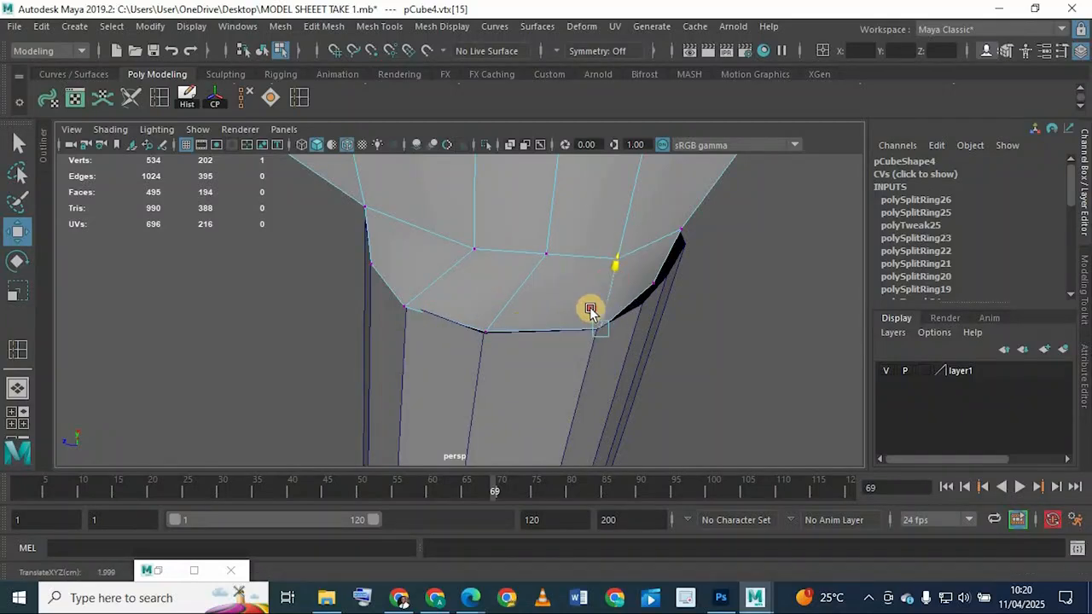
Step: Adjust the height of the hand's underside wrist vertices to follow the lower rim of the arm
{"action": "left_click_drag", "start_coordinate": [488, 337], "coordinate": [441, 370], "text": "alt"}
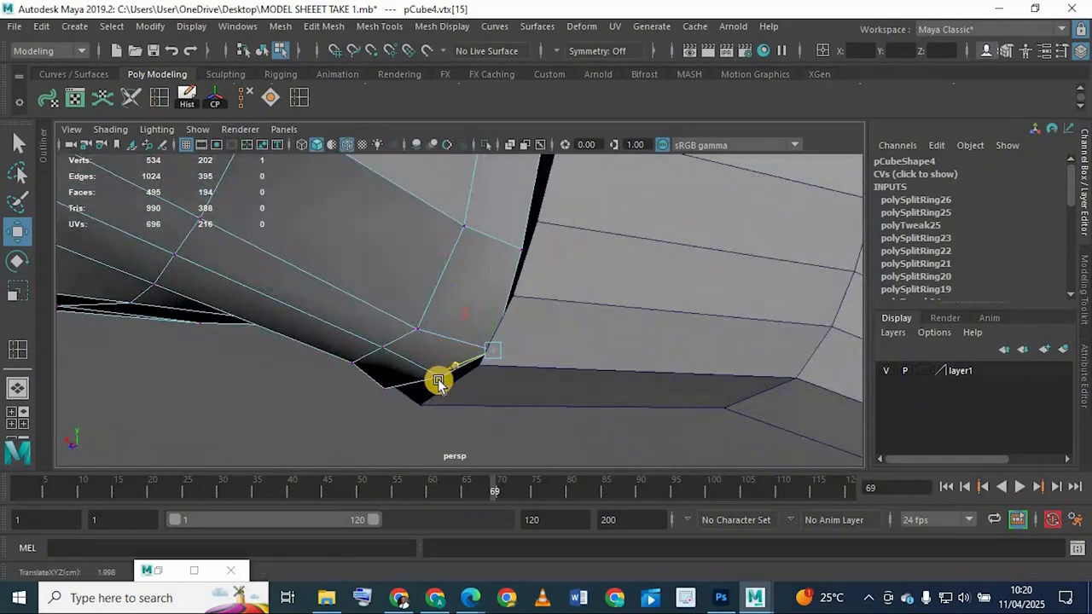
{"action": "left_click", "coordinate": [440, 381]}
{"action": "left_click_drag", "start_coordinate": [441, 311], "coordinate": [443, 328]}
{"action": "left_click_drag", "start_coordinate": [364, 410], "coordinate": [327, 391], "text": "alt"}
{"action": "left_click_drag", "start_coordinate": [407, 327], "coordinate": [408, 345]}
{"action": "left_click_drag", "start_coordinate": [493, 333], "coordinate": [527, 404], "text": "alt"}
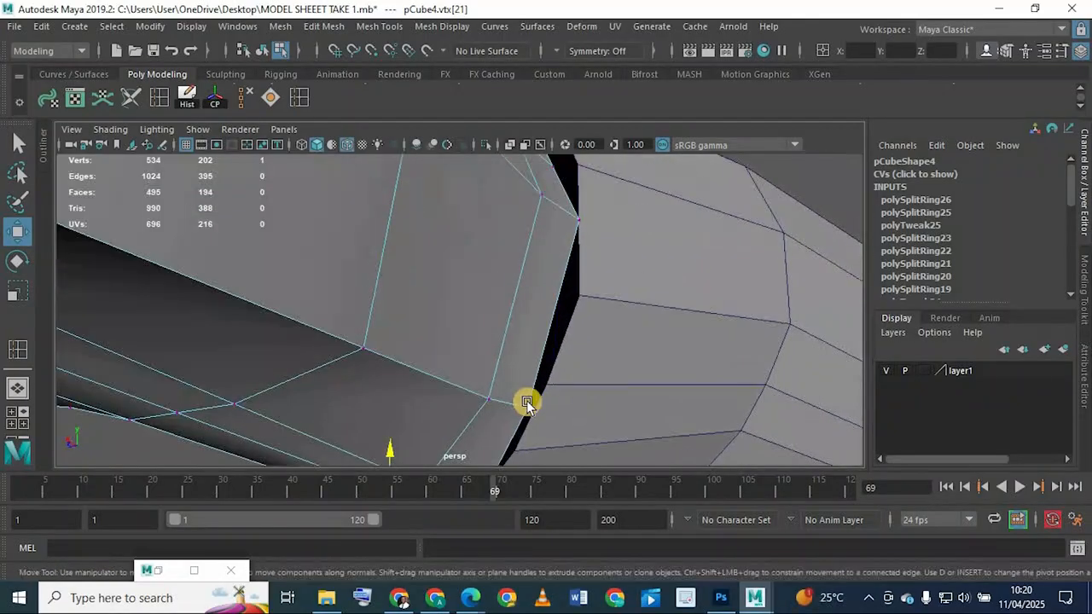
Step: Move the hand's thumb-side wrist border vertices down to line up with the arm's lengthwise edges
{"action": "left_click_drag", "start_coordinate": [511, 331], "coordinate": [505, 300], "text": "alt"}
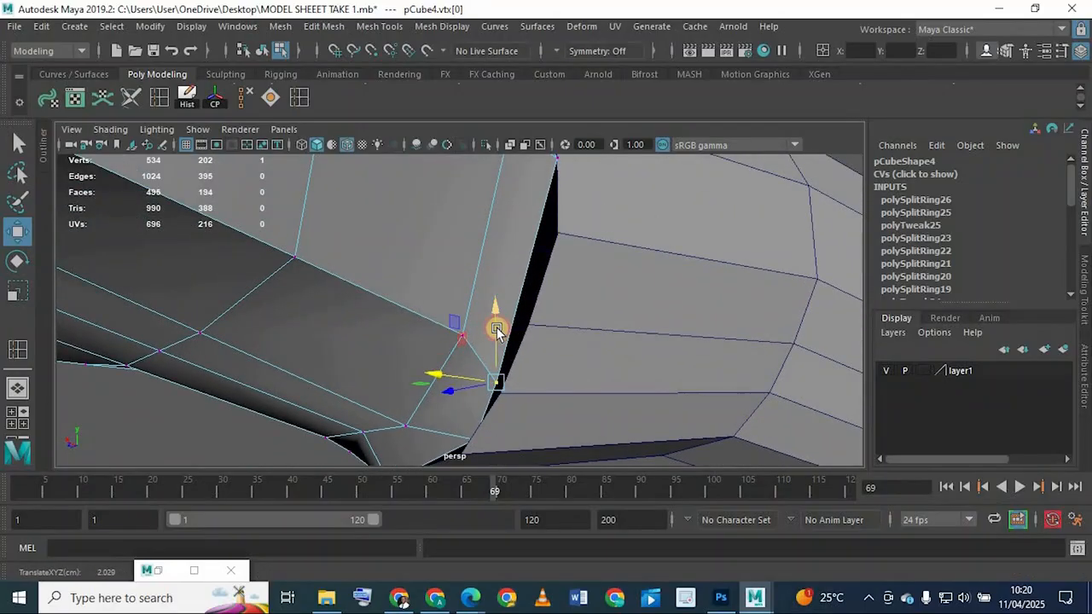
{"action": "left_click_drag", "start_coordinate": [510, 330], "coordinate": [478, 318], "text": "alt"}
{"action": "left_click", "coordinate": [492, 298]}
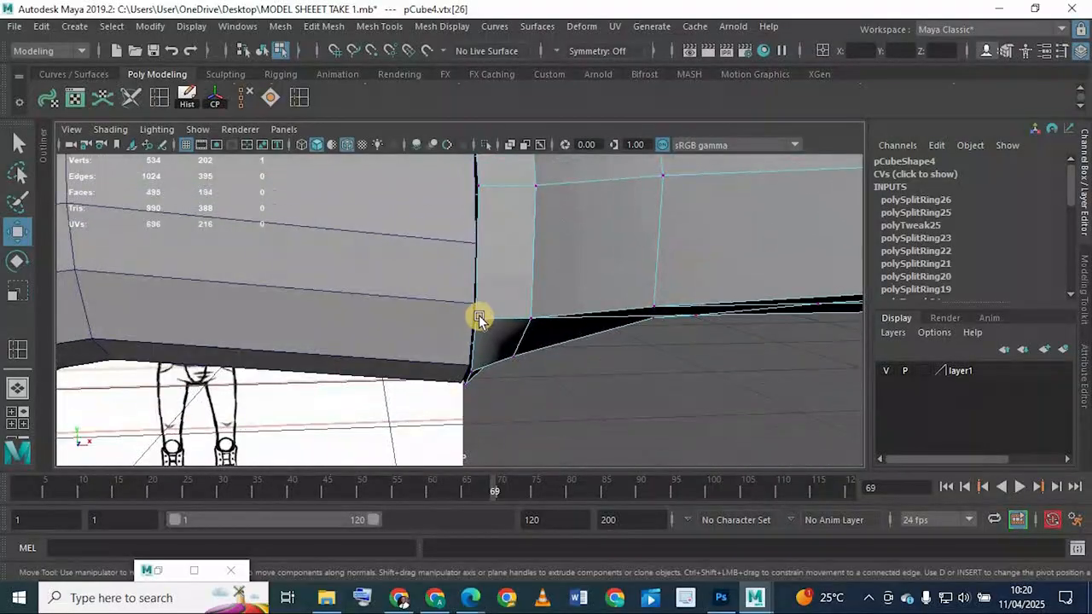
{"action": "mouse_move", "coordinate": [479, 248]}
{"action": "left_mouse_down", "text": "alt"}
{"action": "mouse_move", "coordinate": [541, 214]}
{"action": "mouse_move", "coordinate": [500, 225]}
{"action": "mouse_move", "coordinate": [490, 213]}
{"action": "mouse_move", "coordinate": [478, 239]}
{"action": "left_mouse_up", "text": "alt"}
{"action": "left_click", "coordinate": [491, 205]}
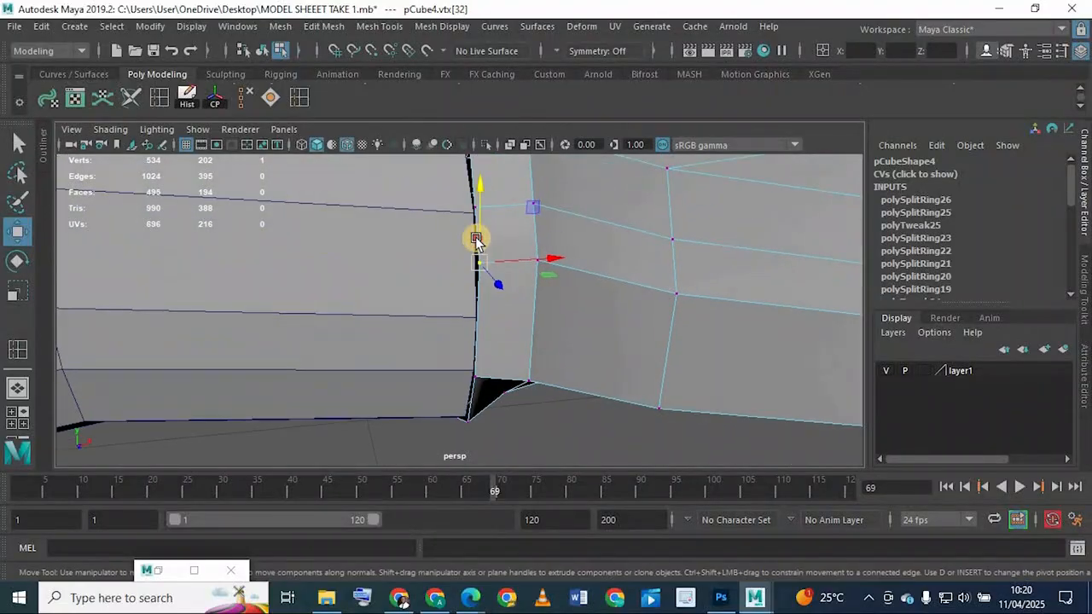
{"action": "left_click_drag", "start_coordinate": [480, 196], "coordinate": [470, 282]}
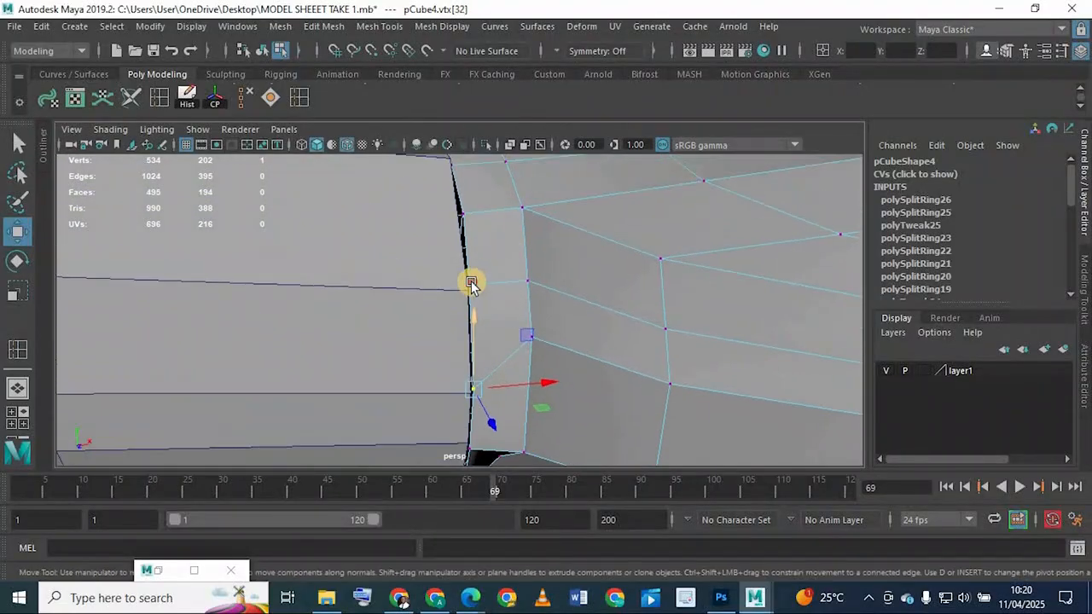
{"action": "left_click_drag", "start_coordinate": [478, 231], "coordinate": [453, 331]}
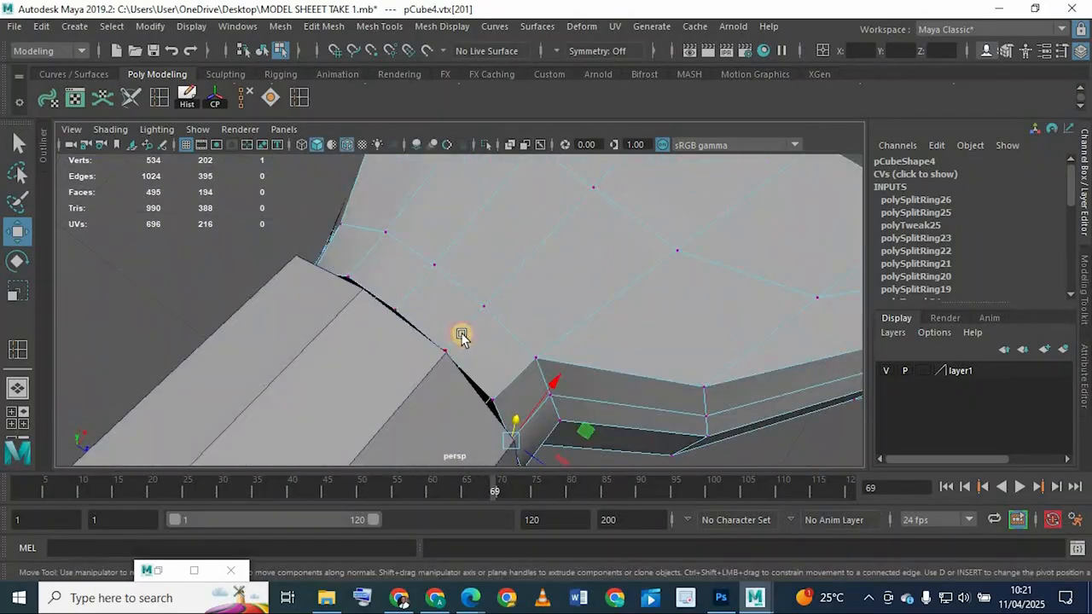
Step: Move the upper wrist border vertex near the thumb onto the end of the arm's matching lengthwise edge
{"action": "left_click", "coordinate": [456, 342]}
{"action": "left_click_drag", "start_coordinate": [487, 381], "coordinate": [469, 412]}
{"action": "left_click_drag", "start_coordinate": [460, 406], "coordinate": [448, 398], "text": "alt"}
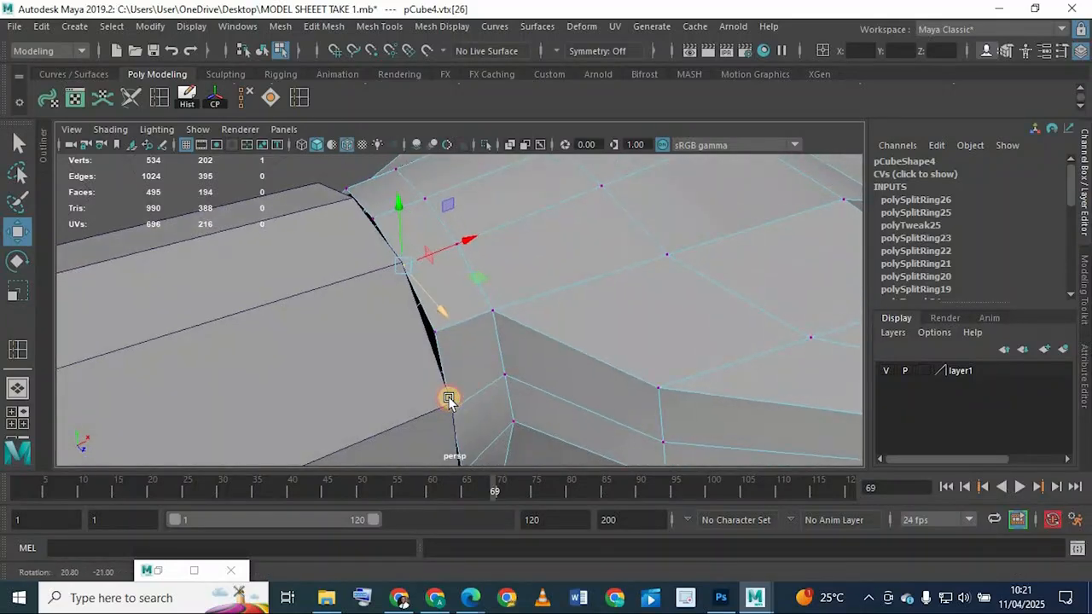
{"action": "left_click_drag", "start_coordinate": [442, 357], "coordinate": [378, 341], "text": "alt"}
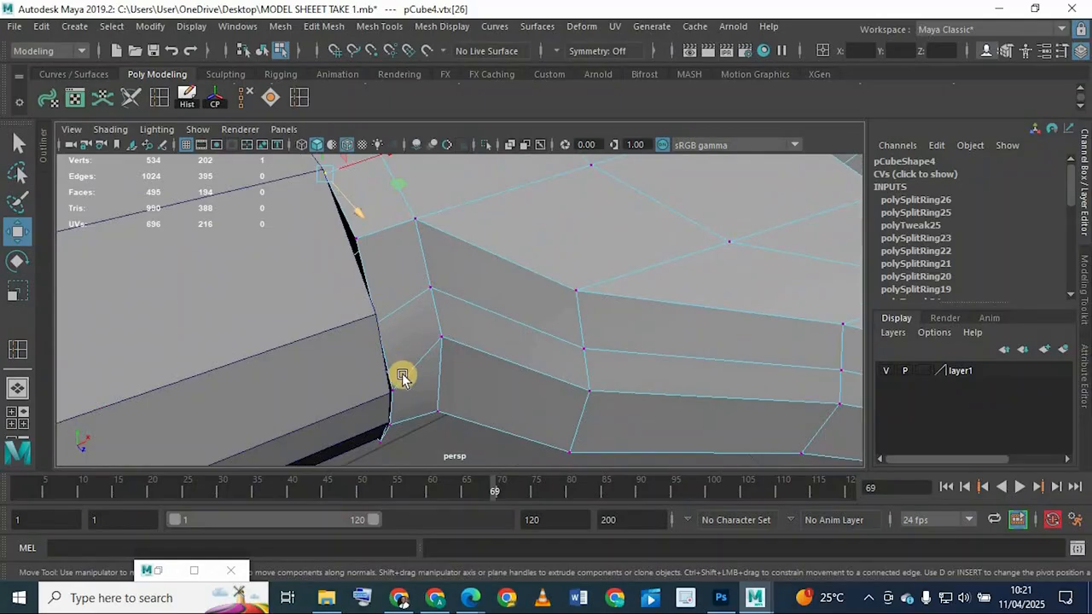
{"action": "left_click_drag", "start_coordinate": [402, 378], "coordinate": [561, 282], "text": "alt"}
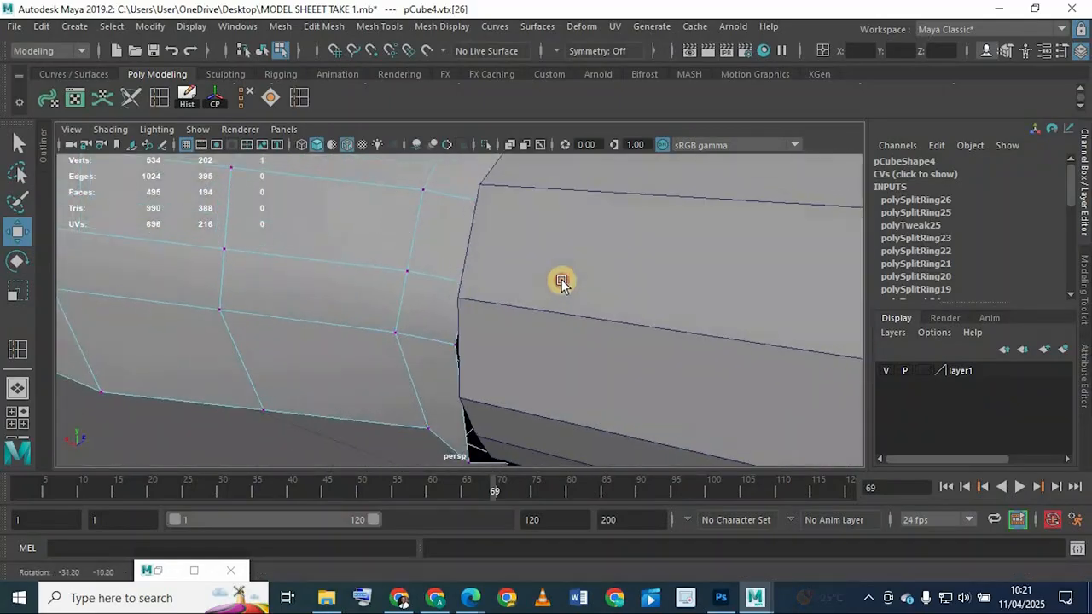
Step: Return the hand to object mode and inspect the wrist seam from the opposite side
{"action": "left_click", "coordinate": [505, 294]}
{"action": "right_click_drag", "start_coordinate": [409, 240], "coordinate": [474, 144]}
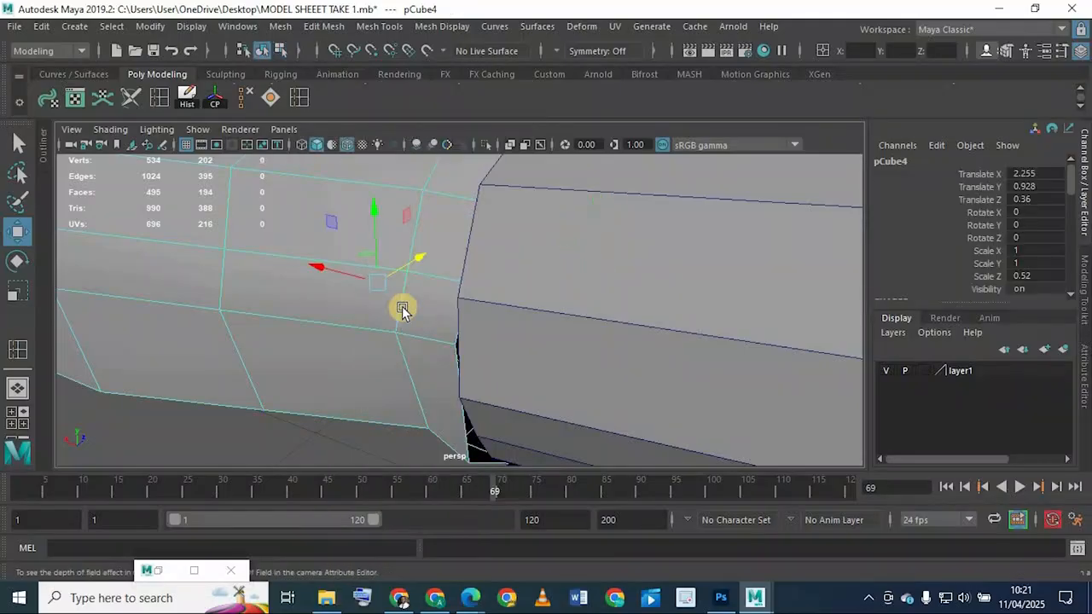
{"action": "scroll", "coordinate": [417, 359], "scroll_direction": "down", "scroll_amount": 4}
{"action": "left_click_drag", "start_coordinate": [849, 354], "coordinate": [1085, 348], "text": "alt"}
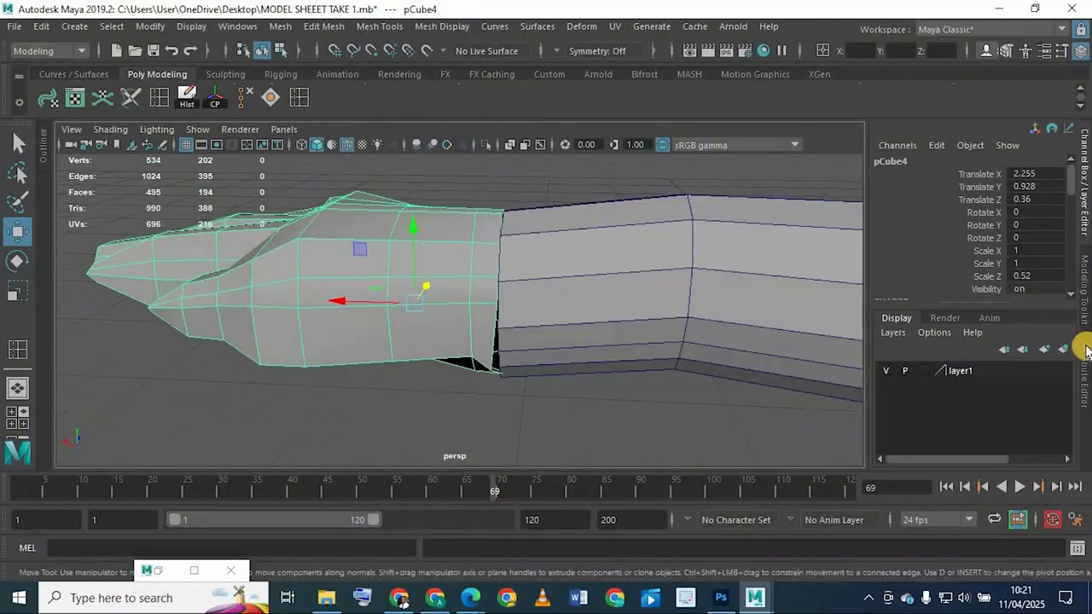
Step: Put the hand on a new display layer, hide that layer, and switch the arm to vertex mode
{"action": "left_click", "coordinate": [1063, 349]}
{"action": "left_click_drag", "start_coordinate": [728, 343], "coordinate": [541, 240], "text": "alt"}
{"action": "left_click", "coordinate": [543, 241]}
{"action": "right_click_drag", "start_coordinate": [541, 137], "coordinate": [469, 138]}
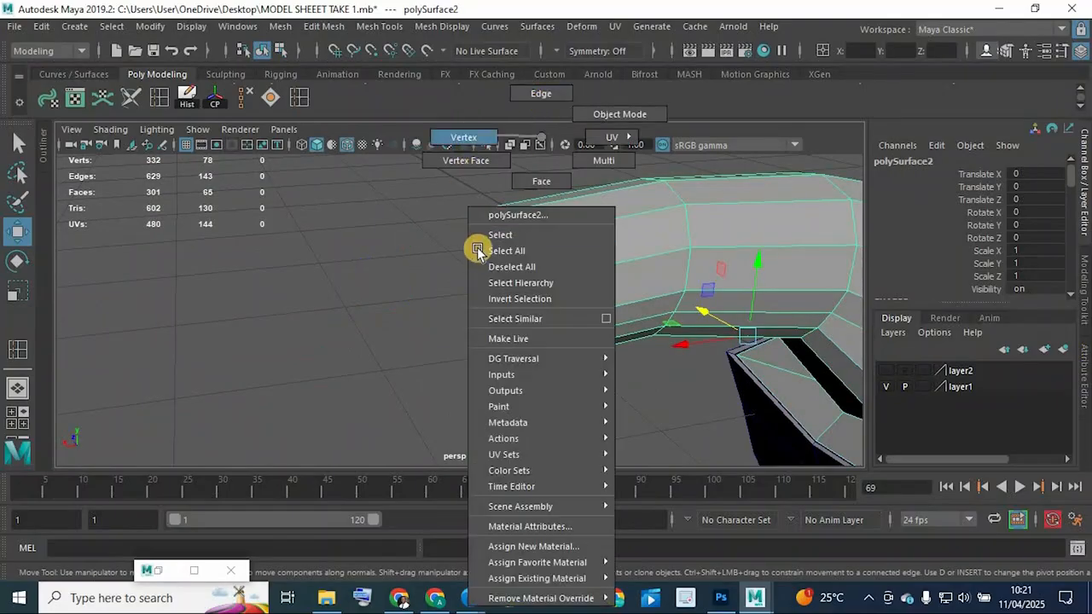
Step: Mark a starting vertex on the arm's open wrist rim and count the vertices around it
{"action": "scroll", "coordinate": [582, 262], "scroll_direction": "up", "scroll_amount": 3}
{"action": "left_click", "coordinate": [585, 261]}
{"action": "left_click_drag", "start_coordinate": [549, 297], "coordinate": [568, 200], "text": "alt"}
{"action": "key", "text": "q"}
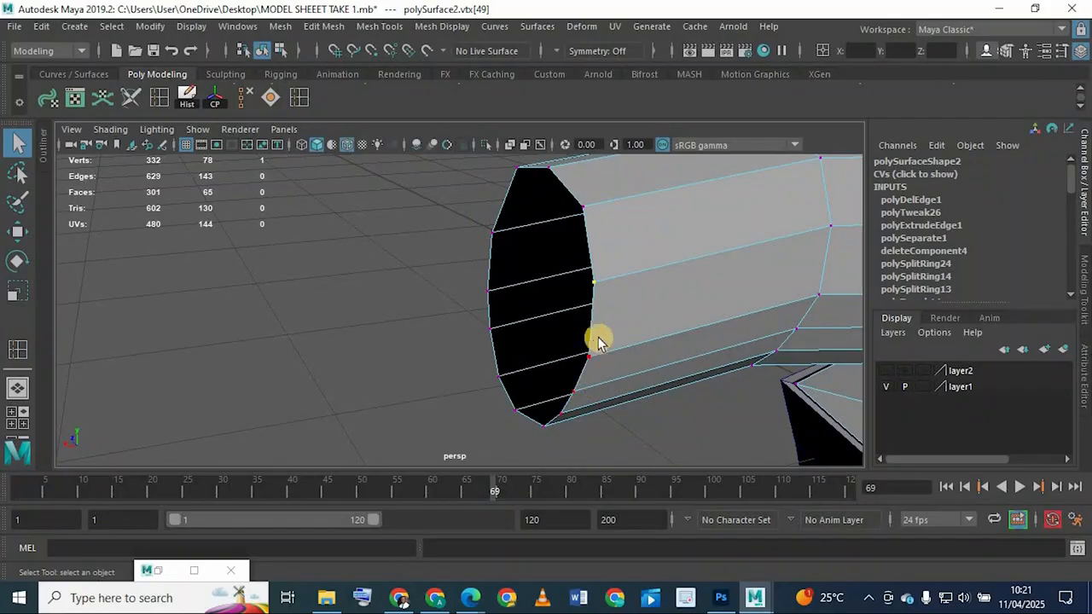
{"action": "left_click_drag", "start_coordinate": [575, 317], "coordinate": [588, 281], "text": "alt"}
Step: Show layer2 and hide layer1 so only the hand is visible, and switch the hand to vertex mode
{"action": "left_click", "coordinate": [886, 370]}
{"action": "right_click_drag", "start_coordinate": [591, 279], "coordinate": [890, 414]}
{"action": "left_click", "coordinate": [886, 387]}
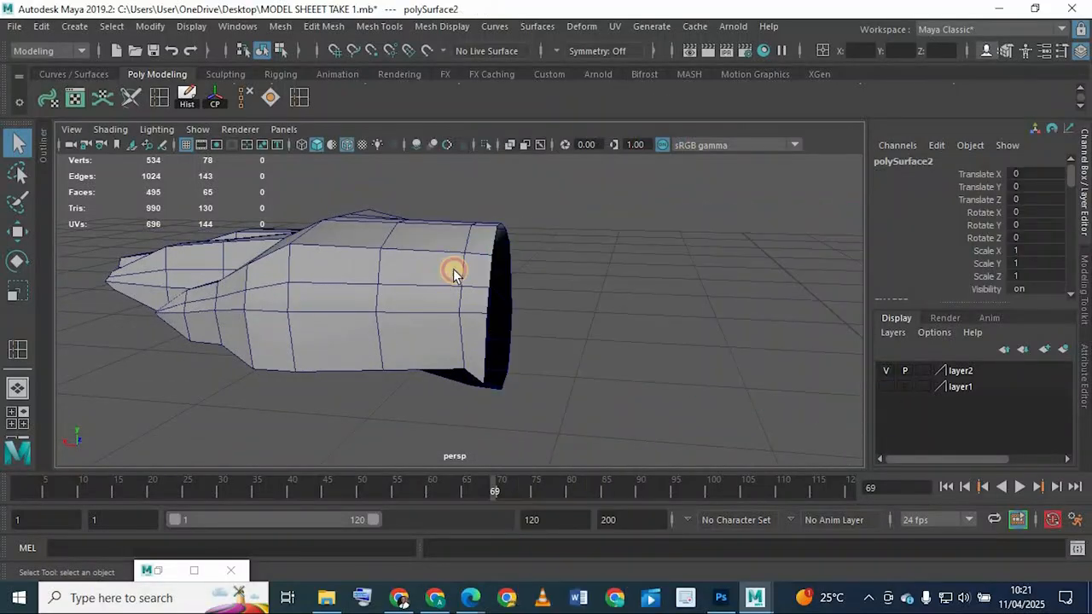
{"action": "left_click", "coordinate": [458, 256]}
{"action": "right_click_drag", "start_coordinate": [458, 256], "coordinate": [382, 147]}
Step: Count the vertices around the hand's open wrist border from a marked starting vertex
{"action": "left_click_drag", "start_coordinate": [341, 271], "coordinate": [546, 363], "text": "alt"}
{"action": "scroll", "coordinate": [345, 306], "scroll_direction": "up", "scroll_amount": 3}
{"action": "left_click_drag", "start_coordinate": [345, 305], "coordinate": [475, 291], "text": "alt"}
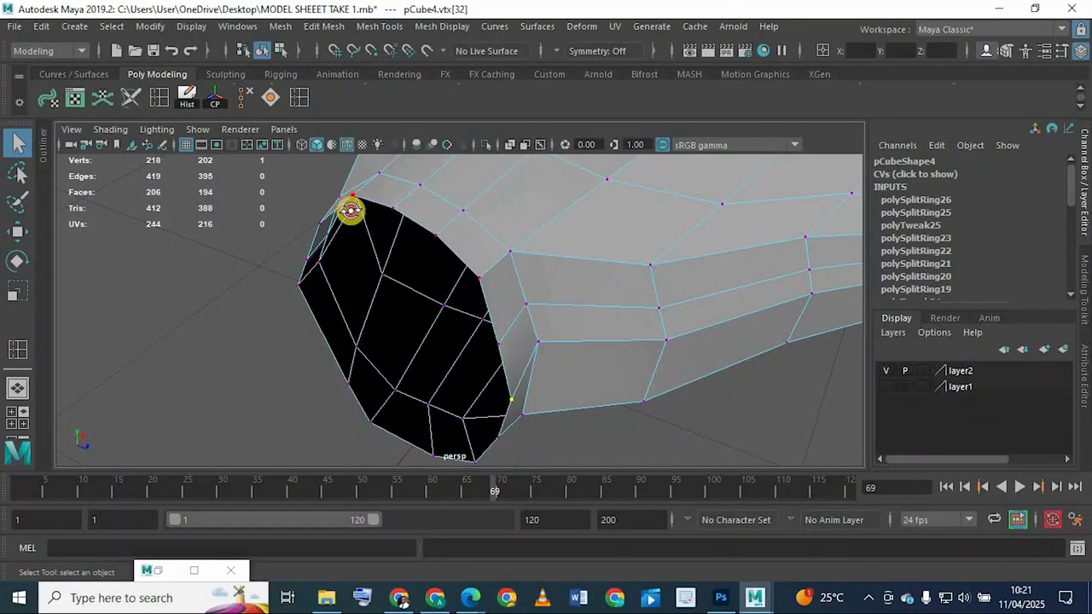
{"action": "left_click_drag", "start_coordinate": [351, 210], "coordinate": [325, 206], "text": "alt"}
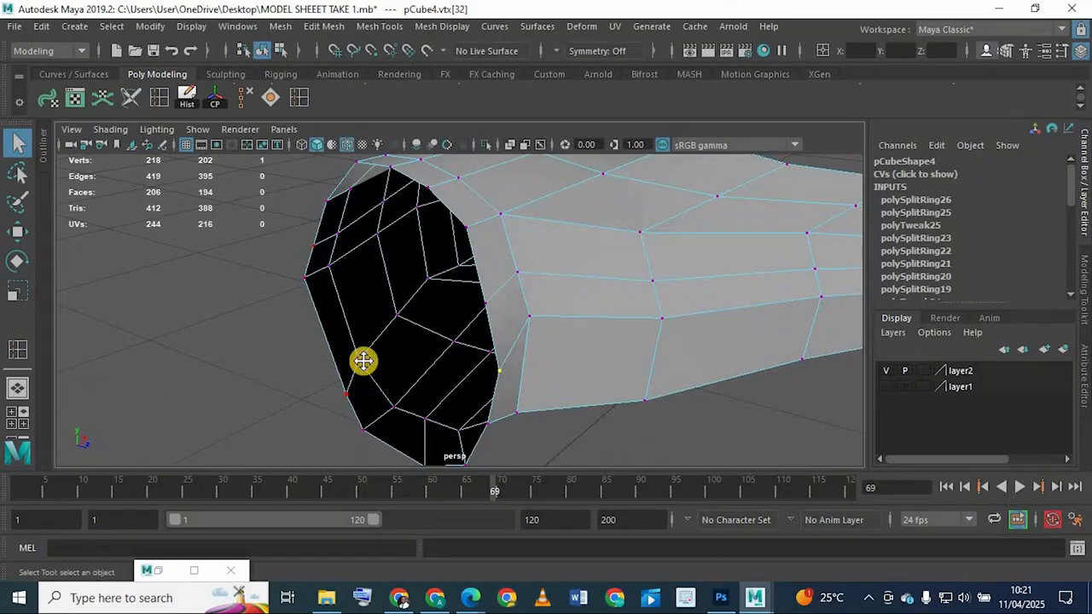
{"action": "middle_click_drag", "start_coordinate": [363, 361], "coordinate": [361, 385], "text": "alt"}
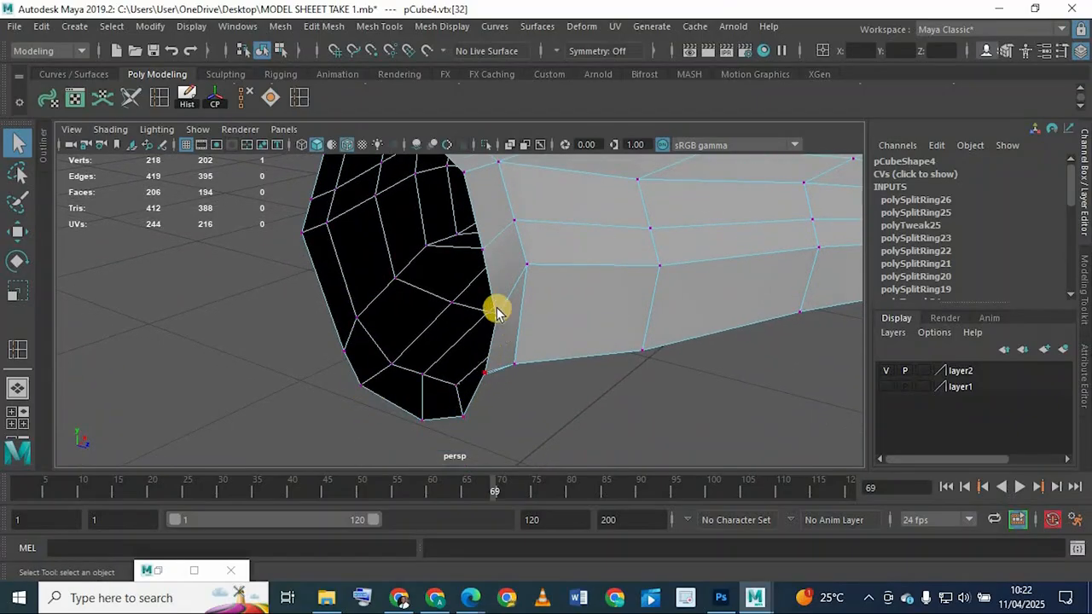
{"action": "mouse_move", "coordinate": [476, 338]}
{"action": "left_mouse_down", "text": "alt"}
{"action": "mouse_move", "coordinate": [507, 348]}
{"action": "mouse_move", "coordinate": [552, 313]}
{"action": "left_mouse_up", "text": "alt"}
{"action": "right_click_drag", "start_coordinate": [551, 136], "coordinate": [563, 67]}
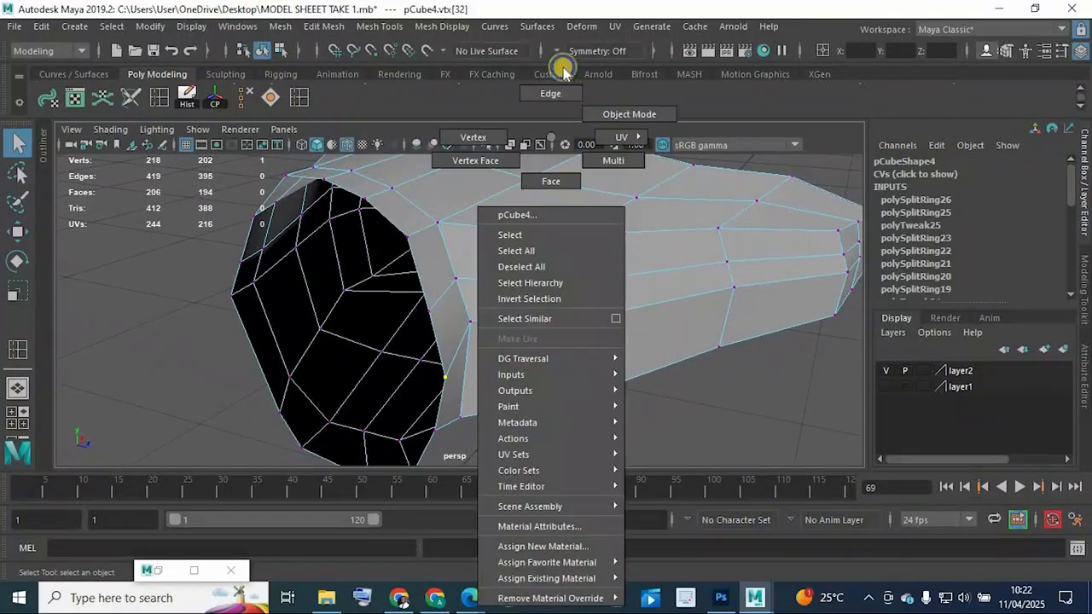
{"action": "left_click", "coordinate": [454, 346]}
{"action": "mouse_move", "coordinate": [454, 345]}
{"action": "right_mouse_down"}
{"action": "mouse_move", "coordinate": [391, 118]}
{"action": "mouse_move", "coordinate": [376, 137]}
{"action": "right_mouse_up"}
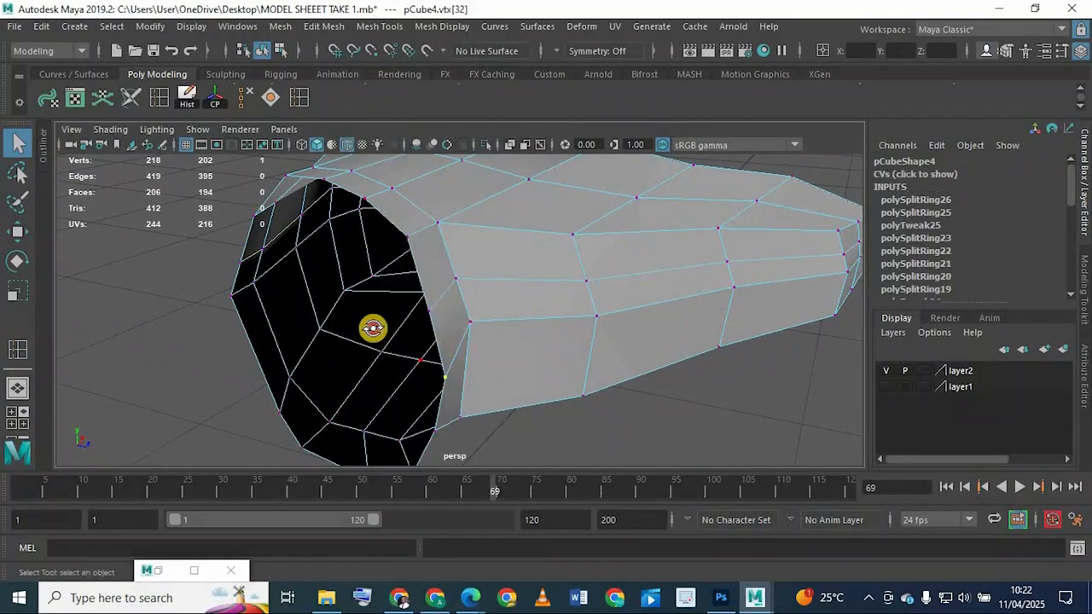
{"action": "mouse_move", "coordinate": [371, 324]}
{"action": "left_mouse_down", "text": "alt"}
{"action": "mouse_move", "coordinate": [406, 329]}
{"action": "mouse_move", "coordinate": [412, 371]}
{"action": "left_mouse_up", "text": "alt"}
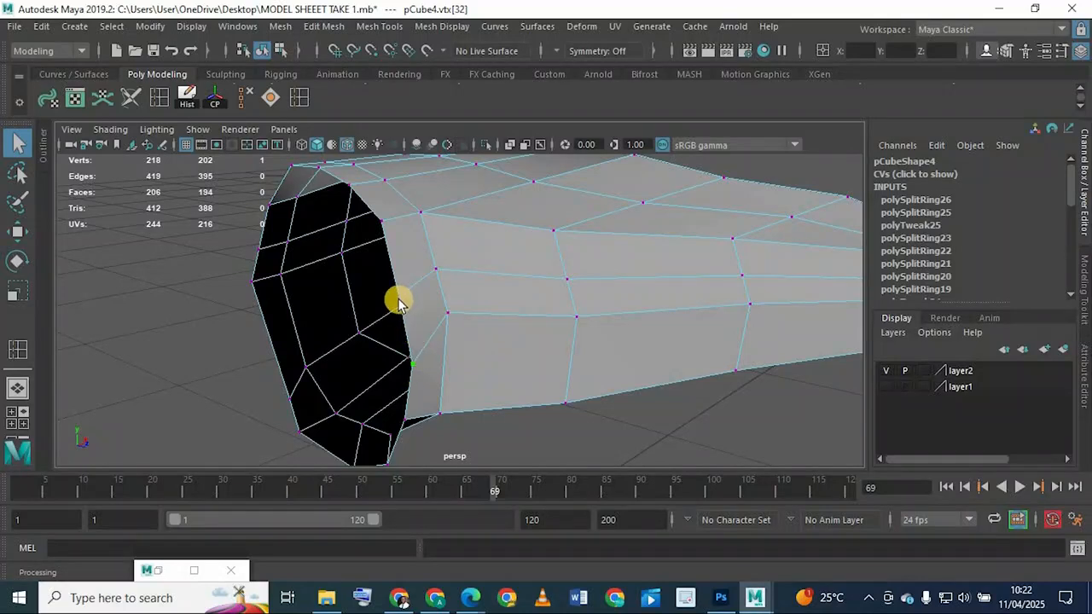
{"action": "left_click_drag", "start_coordinate": [391, 291], "coordinate": [407, 351], "text": "alt"}
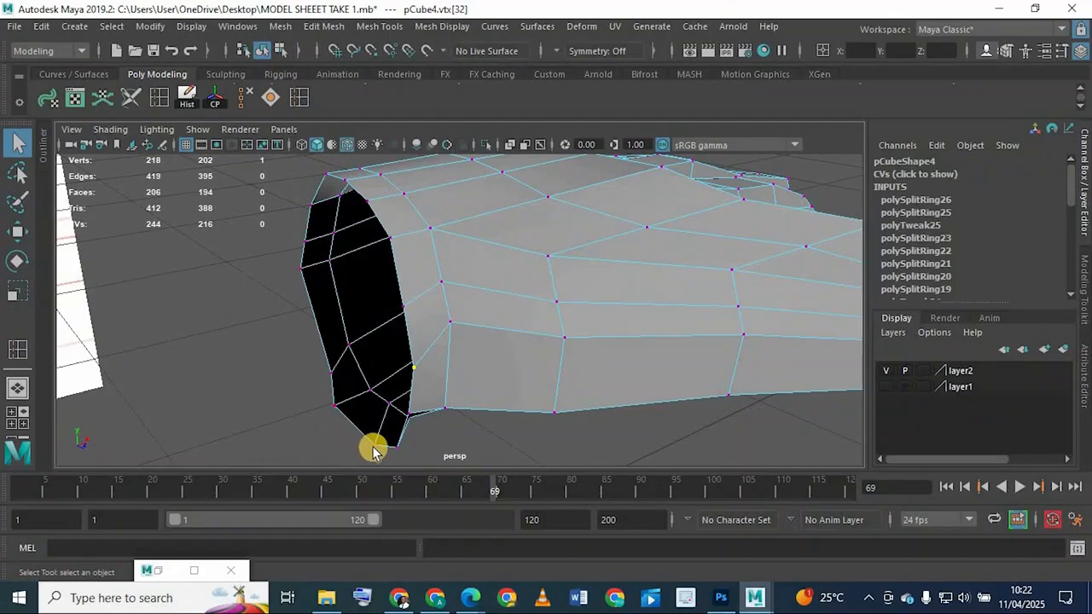
{"action": "left_click_drag", "start_coordinate": [415, 427], "coordinate": [402, 405], "text": "alt"}
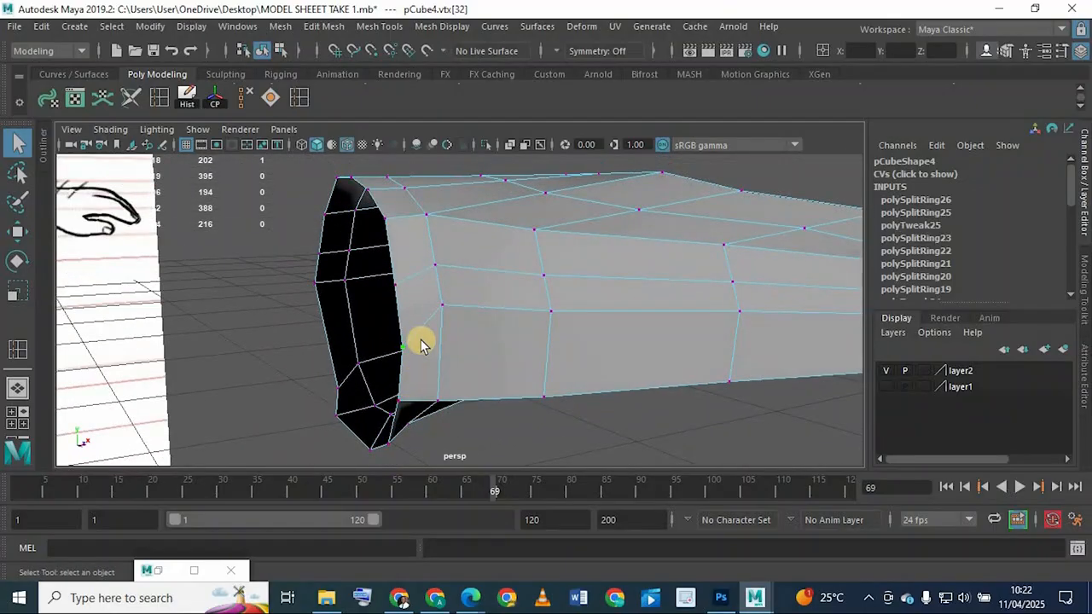
Step: Delete the surplus lengthwise edge loop running from the wrist opening along the side of the hand
{"action": "left_click_drag", "start_coordinate": [487, 329], "coordinate": [590, 293], "text": "alt"}
{"action": "right_click_drag", "start_coordinate": [592, 292], "coordinate": [609, 84]}
{"action": "double_click", "coordinate": [512, 292]}
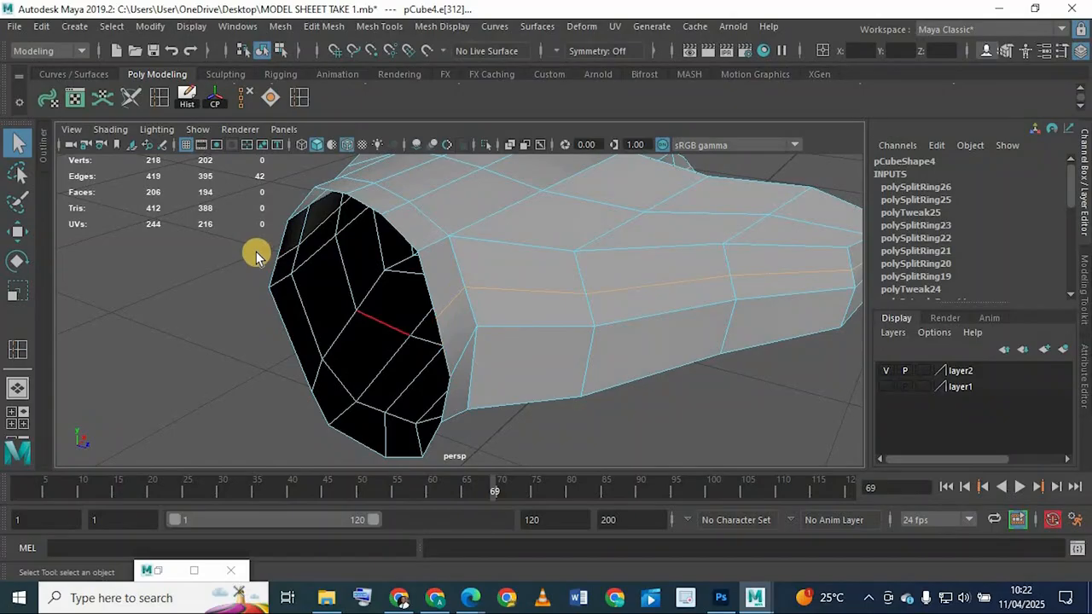
{"action": "left_click", "coordinate": [244, 101]}
{"action": "left_click_drag", "start_coordinate": [399, 280], "coordinate": [410, 291], "text": "alt"}
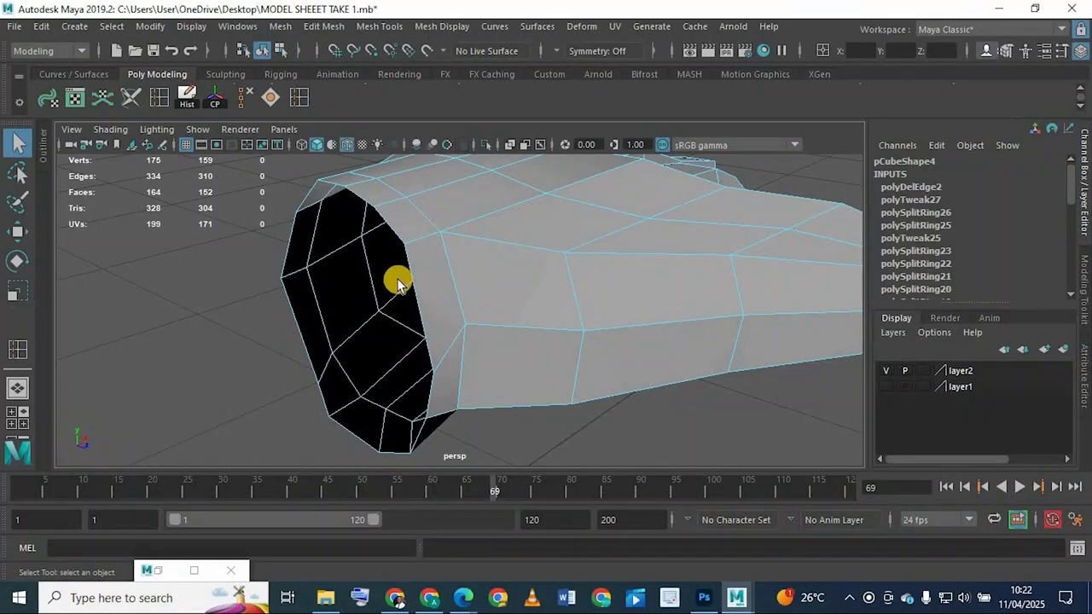
Step: Recount the hand's wrist border vertices from the same starting vertex and return to object mode
{"action": "right_click_drag", "start_coordinate": [443, 326], "coordinate": [366, 107]}
{"action": "left_click", "coordinate": [432, 371]}
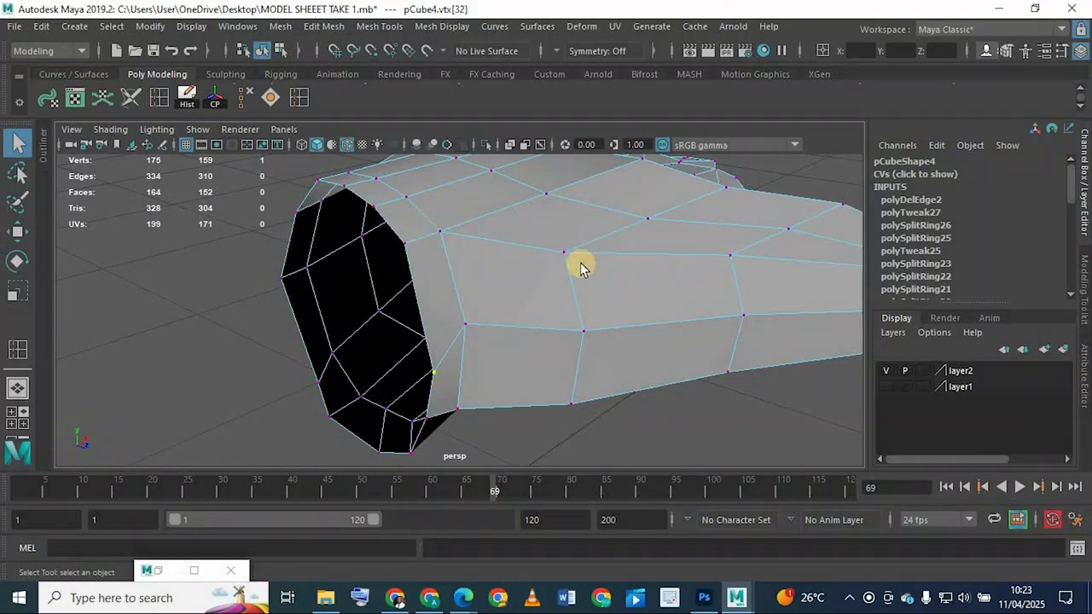
{"action": "right_click_drag", "start_coordinate": [577, 262], "coordinate": [631, 114]}
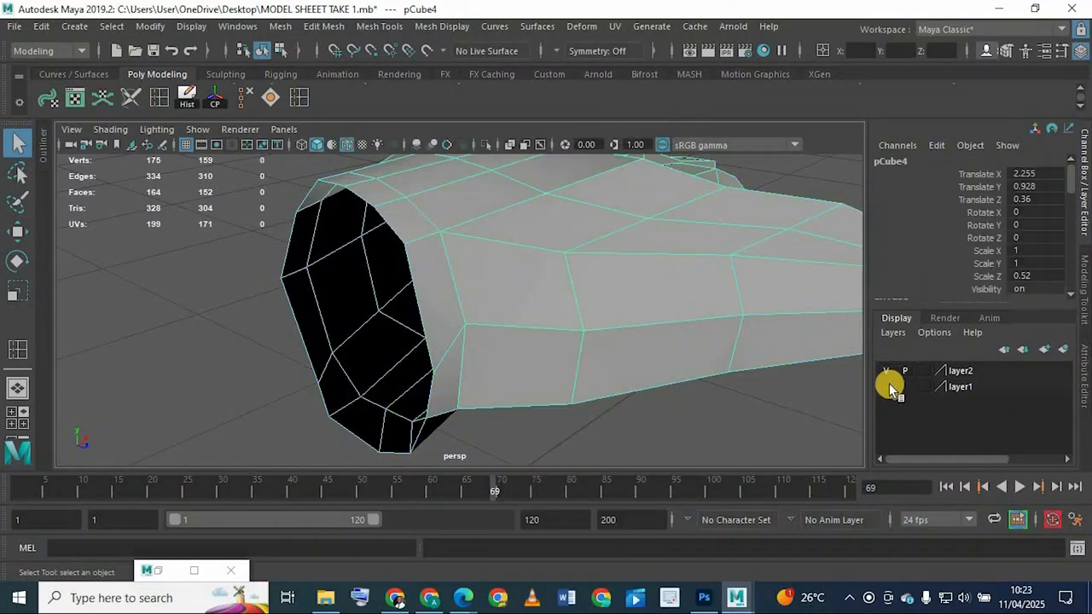
Step: Show the arm's layer, hide the hand, and recount the vertices around the arm's wrist rim
{"action": "left_click", "coordinate": [887, 387]}
{"action": "left_click_drag", "start_coordinate": [337, 327], "coordinate": [290, 297], "text": "alt"}
{"action": "left_click", "coordinate": [317, 314]}
{"action": "mouse_move", "coordinate": [290, 297]}
{"action": "middle_mouse_down", "text": "alt"}
{"action": "mouse_move", "coordinate": [283, 304]}
{"action": "mouse_move", "coordinate": [295, 300]}
{"action": "middle_mouse_up", "text": "alt"}
{"action": "left_click_drag", "start_coordinate": [294, 300], "coordinate": [881, 364], "text": "alt"}
{"action": "left_click", "coordinate": [883, 367]}
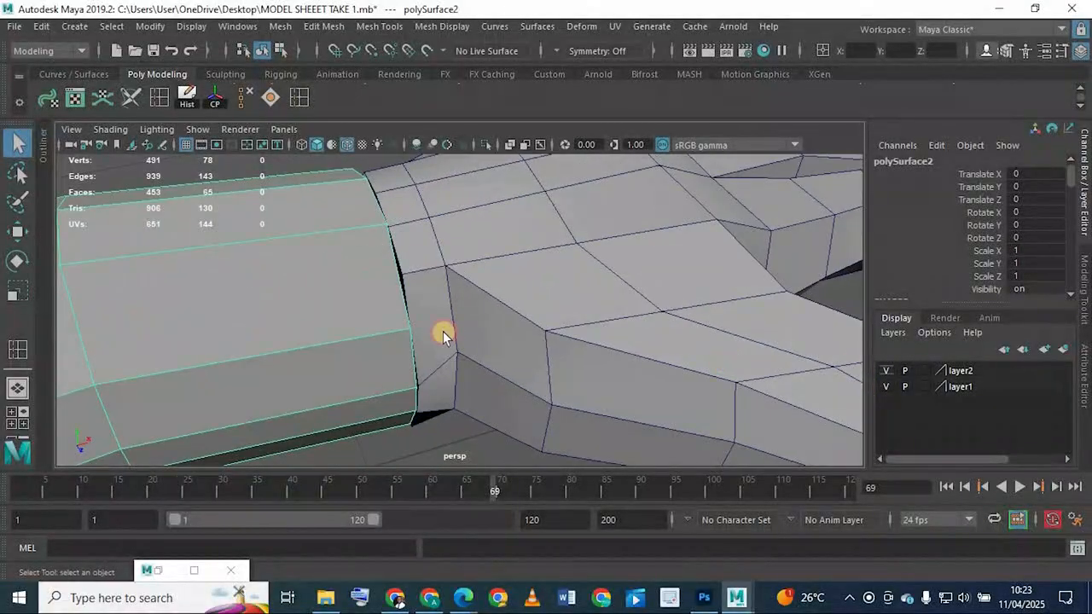
{"action": "right_click_drag", "start_coordinate": [340, 212], "coordinate": [287, 215]}
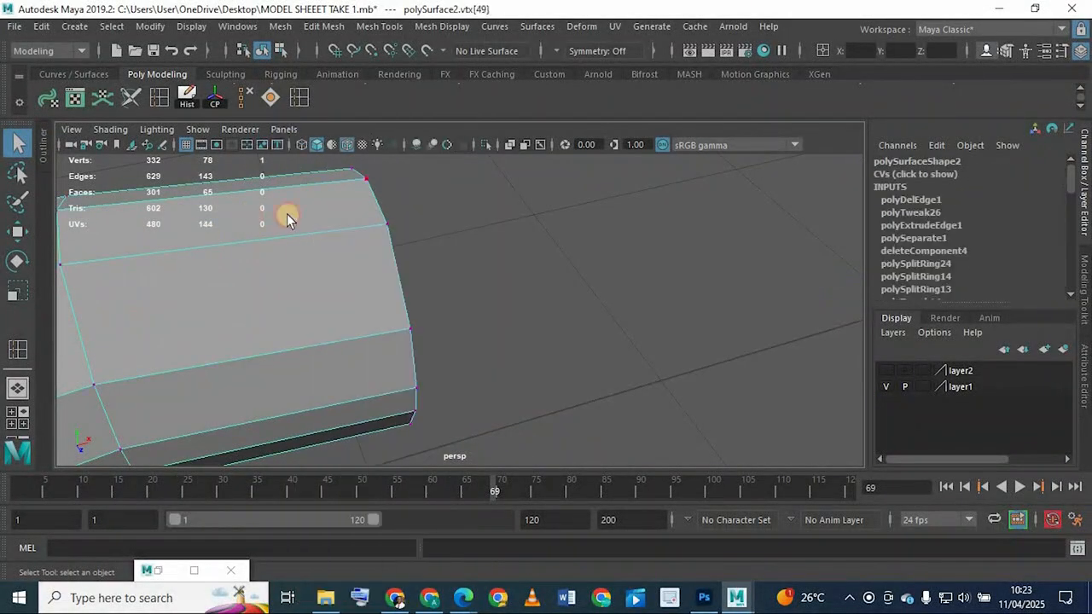
{"action": "left_click_drag", "start_coordinate": [287, 215], "coordinate": [474, 243], "text": "alt"}
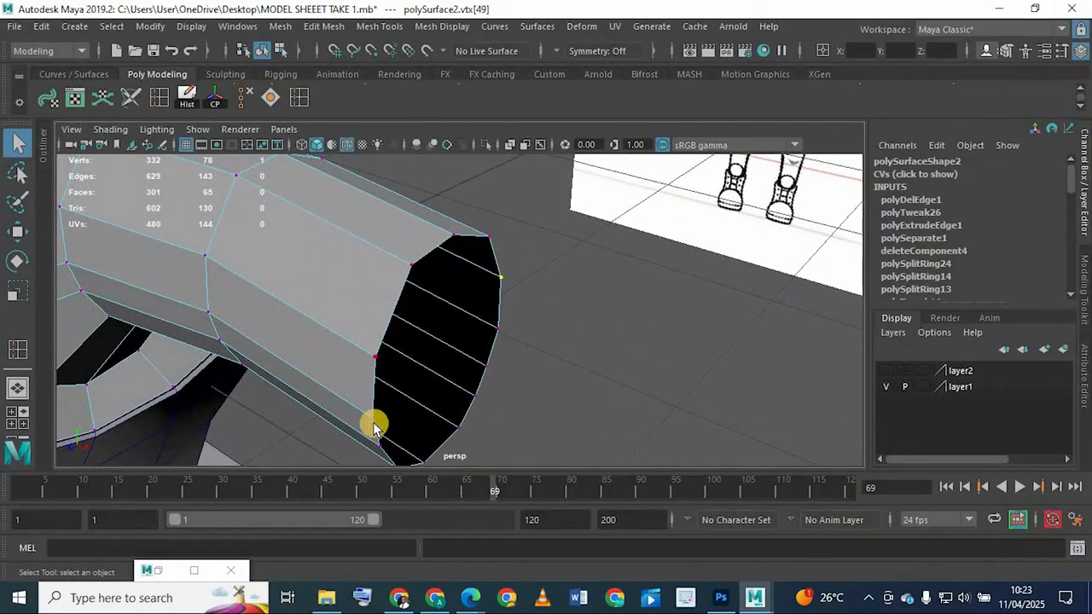
{"action": "mouse_move", "coordinate": [376, 397]}
{"action": "middle_mouse_down", "text": "alt"}
{"action": "mouse_move", "coordinate": [373, 383]}
{"action": "mouse_move", "coordinate": [377, 397]}
{"action": "middle_mouse_up", "text": "alt"}
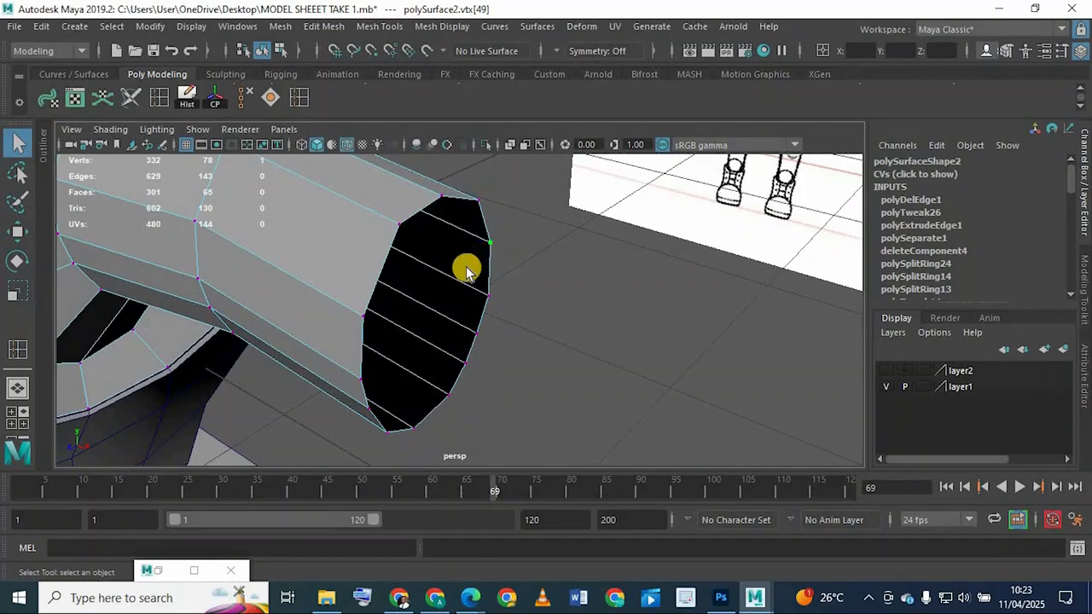
{"action": "mouse_move", "coordinate": [345, 288]}
{"action": "left_mouse_down", "text": "alt"}
{"action": "mouse_move", "coordinate": [402, 268]}
{"action": "mouse_move", "coordinate": [344, 312]}
{"action": "mouse_move", "coordinate": [395, 296]}
{"action": "mouse_move", "coordinate": [322, 312]}
{"action": "mouse_move", "coordinate": [353, 282]}
{"action": "mouse_move", "coordinate": [364, 293]}
{"action": "mouse_move", "coordinate": [458, 267]}
{"action": "mouse_move", "coordinate": [292, 337]}
{"action": "mouse_move", "coordinate": [325, 300]}
{"action": "mouse_move", "coordinate": [390, 304]}
{"action": "mouse_move", "coordinate": [367, 312]}
{"action": "left_mouse_up", "text": "alt"}
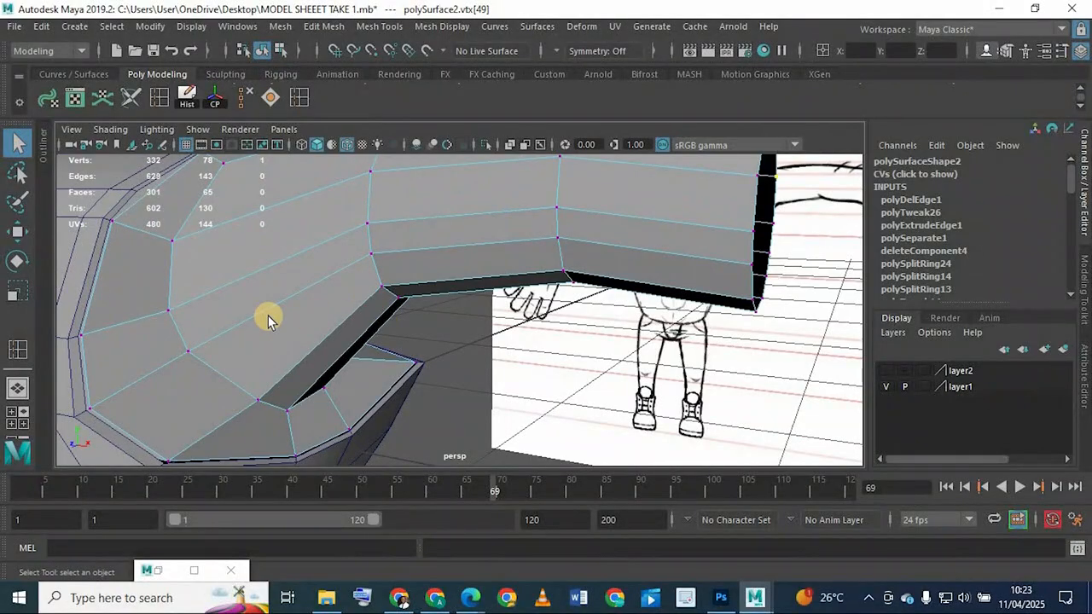
Step: Select the lower lengthwise edge loop of the arm to trace its path, and show the hand's layer again
{"action": "left_click_drag", "start_coordinate": [285, 314], "coordinate": [430, 239], "text": "alt"}
{"action": "right_click", "coordinate": [433, 110]}
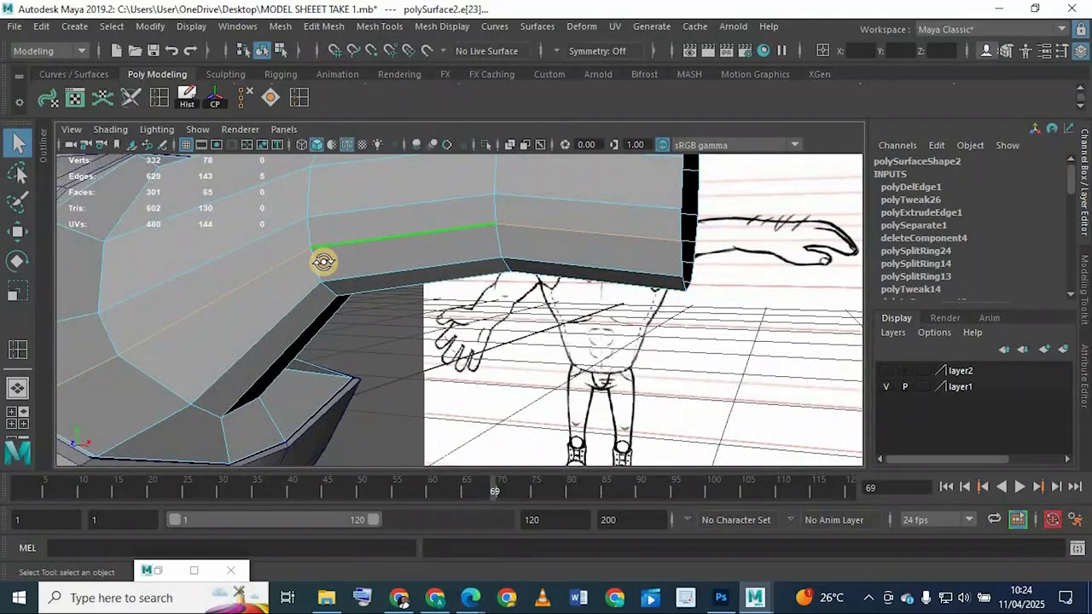
{"action": "mouse_move", "coordinate": [323, 262]}
{"action": "left_mouse_down", "text": "alt"}
{"action": "mouse_move", "coordinate": [314, 313]}
{"action": "mouse_move", "coordinate": [273, 282]}
{"action": "mouse_move", "coordinate": [278, 266]}
{"action": "mouse_move", "coordinate": [317, 317]}
{"action": "mouse_move", "coordinate": [280, 305]}
{"action": "mouse_move", "coordinate": [287, 318]}
{"action": "mouse_move", "coordinate": [253, 285]}
{"action": "mouse_move", "coordinate": [234, 322]}
{"action": "mouse_move", "coordinate": [281, 254]}
{"action": "mouse_move", "coordinate": [264, 307]}
{"action": "mouse_move", "coordinate": [256, 293]}
{"action": "mouse_move", "coordinate": [843, 348]}
{"action": "left_mouse_up", "text": "alt"}
{"action": "left_click_drag", "start_coordinate": [626, 306], "coordinate": [571, 314], "text": "alt"}
Step: Move the hand's wrist border vertex sideways toward the arm rim's corner where its lengthwise edge ends
{"action": "left_click", "coordinate": [572, 314]}
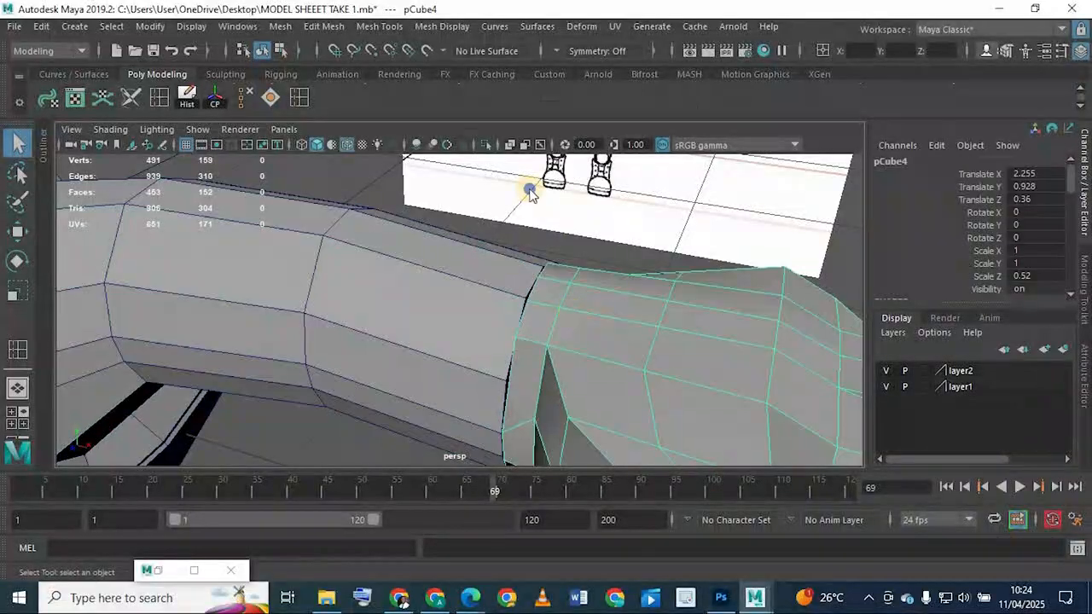
{"action": "right_click_drag", "start_coordinate": [572, 282], "coordinate": [511, 334]}
{"action": "left_click_drag", "start_coordinate": [508, 381], "coordinate": [497, 335], "text": "alt"}
{"action": "right_click_drag", "start_coordinate": [503, 338], "coordinate": [408, 147]}
{"action": "left_click", "coordinate": [364, 366]}
{"action": "left_click_drag", "start_coordinate": [364, 366], "coordinate": [460, 312], "text": "alt"}
{"action": "middle_click_drag", "start_coordinate": [461, 312], "coordinate": [480, 270], "text": "alt"}
{"action": "mouse_move", "coordinate": [479, 271]}
{"action": "left_mouse_down", "text": "alt"}
{"action": "mouse_move", "coordinate": [395, 319]}
{"action": "mouse_move", "coordinate": [424, 371]}
{"action": "mouse_move", "coordinate": [415, 373]}
{"action": "mouse_move", "coordinate": [517, 327]}
{"action": "mouse_move", "coordinate": [460, 282]}
{"action": "left_mouse_up", "text": "alt"}
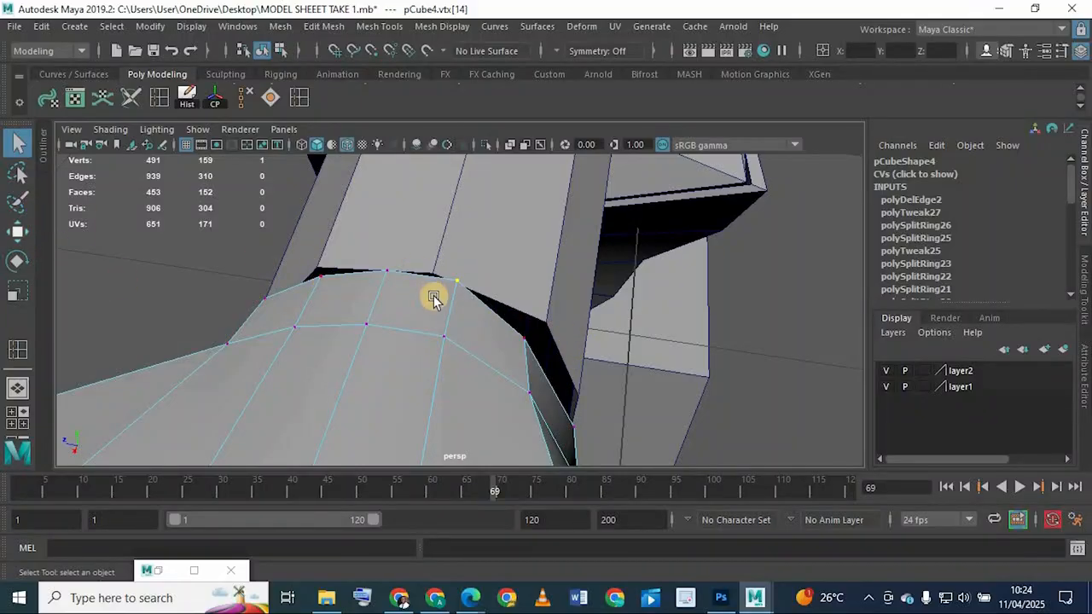
{"action": "key", "text": "w"}
{"action": "left_click_drag", "start_coordinate": [427, 273], "coordinate": [546, 276]}
Step: Shift the next two wrist border vertices of the hand onto the ends of the arm's matching lengthwise edges
{"action": "left_click", "coordinate": [383, 275]}
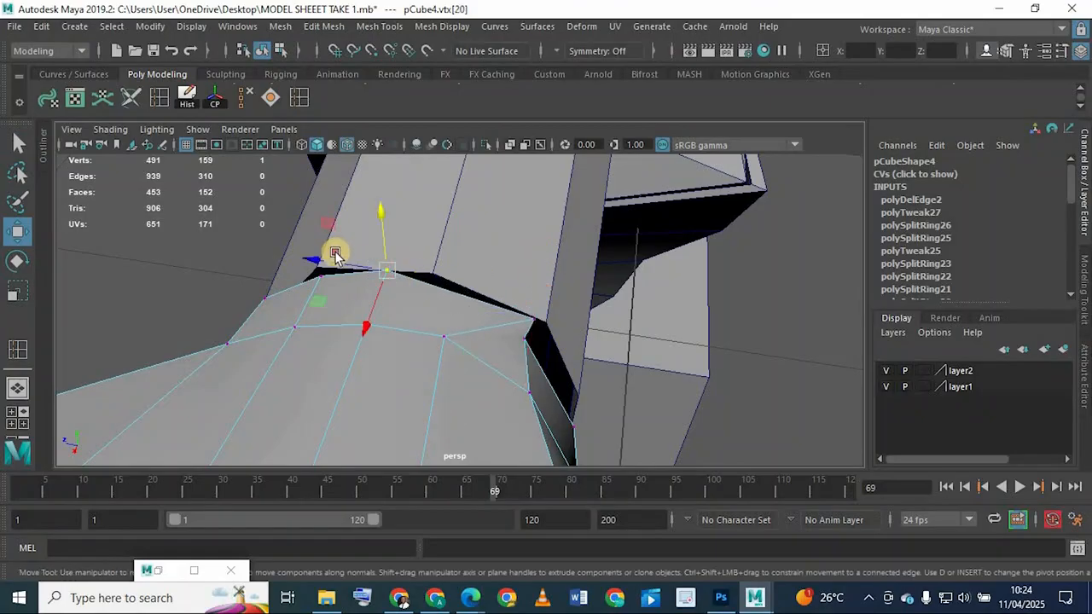
{"action": "left_click", "coordinate": [342, 266]}
{"action": "key", "text": "ctrl+z"}
{"action": "left_click_drag", "start_coordinate": [351, 260], "coordinate": [367, 262]}
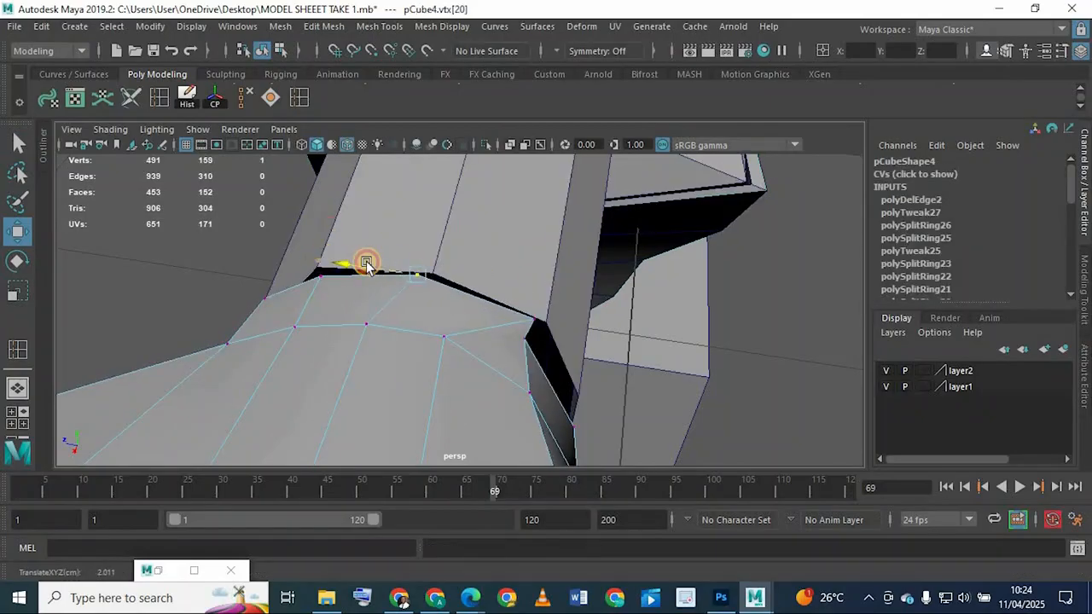
{"action": "left_click", "coordinate": [318, 274]}
{"action": "left_click_drag", "start_coordinate": [310, 225], "coordinate": [307, 222]}
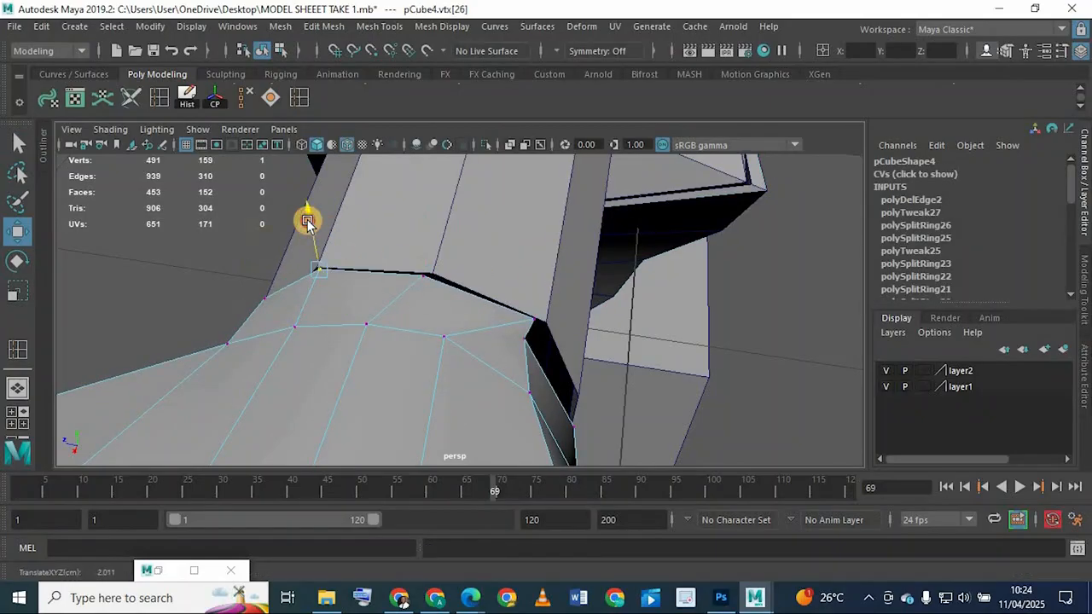
Step: Try to move the hand's next wrist corner vertex down along the arm's rim, and undo the moves
{"action": "left_click_drag", "start_coordinate": [399, 308], "coordinate": [419, 293], "text": "alt"}
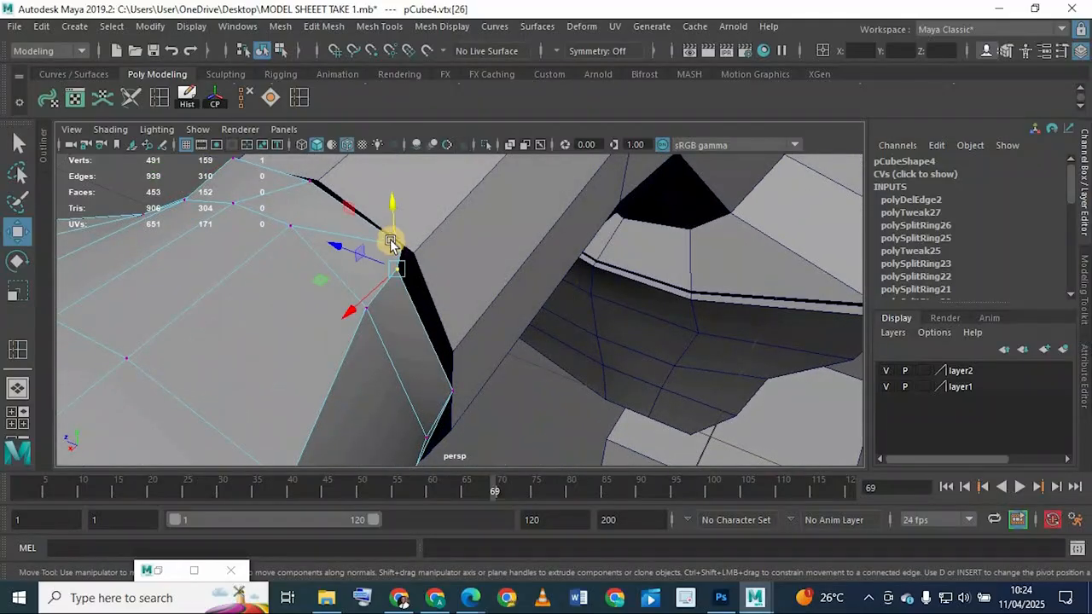
{"action": "middle_click_drag", "start_coordinate": [424, 260], "coordinate": [402, 313]}
{"action": "middle_click_drag", "start_coordinate": [376, 260], "coordinate": [393, 273]}
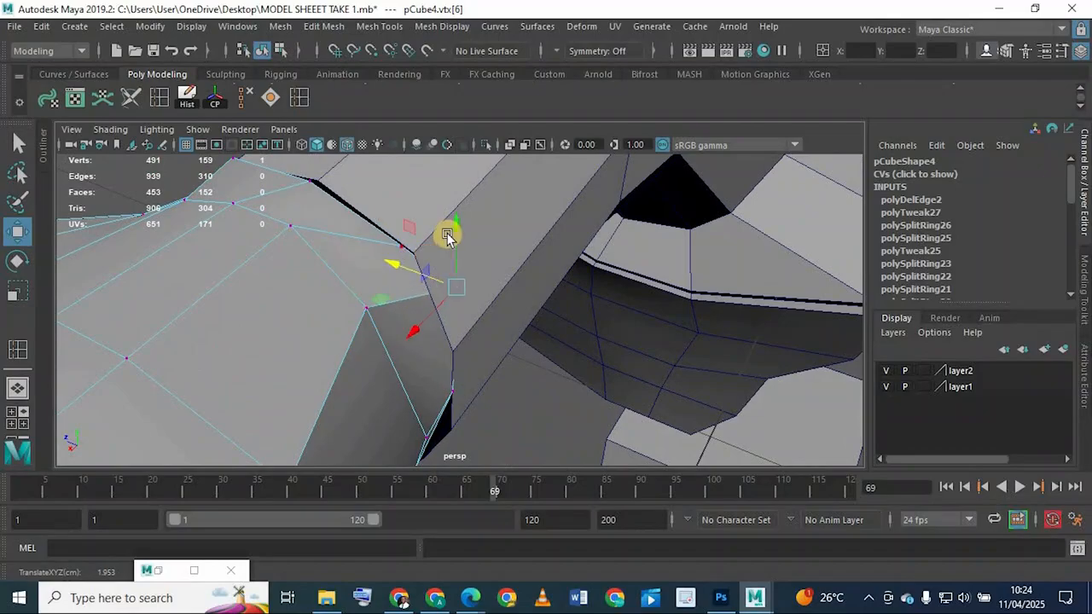
{"action": "middle_click_drag", "start_coordinate": [447, 236], "coordinate": [454, 288]}
{"action": "left_click_drag", "start_coordinate": [288, 309], "coordinate": [332, 353], "text": "alt"}
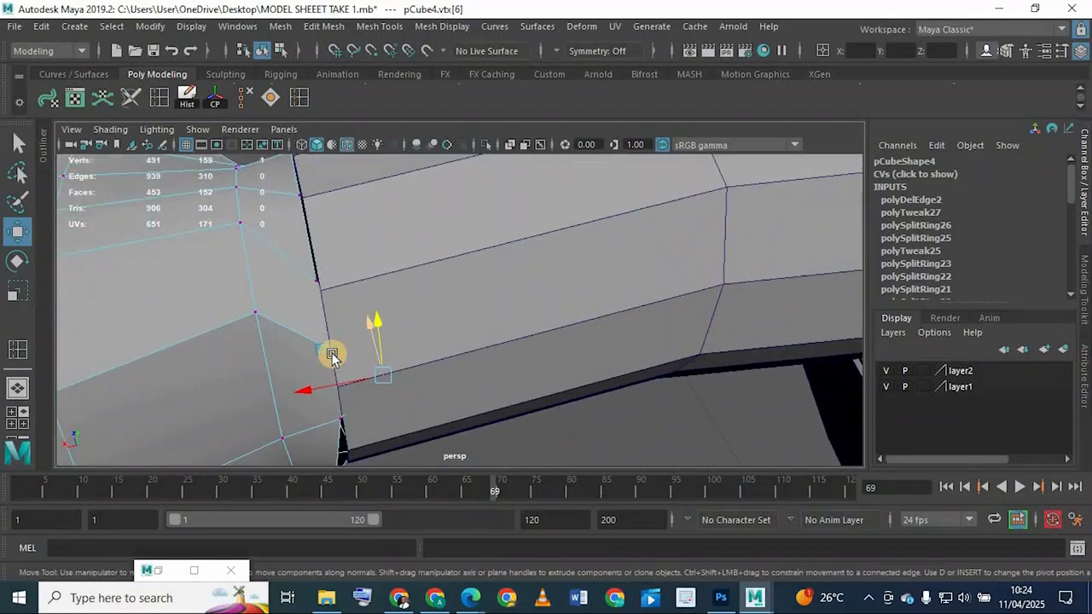
{"action": "key", "text": "ctrl+z"}
{"action": "key", "text": "ctrl+z"}
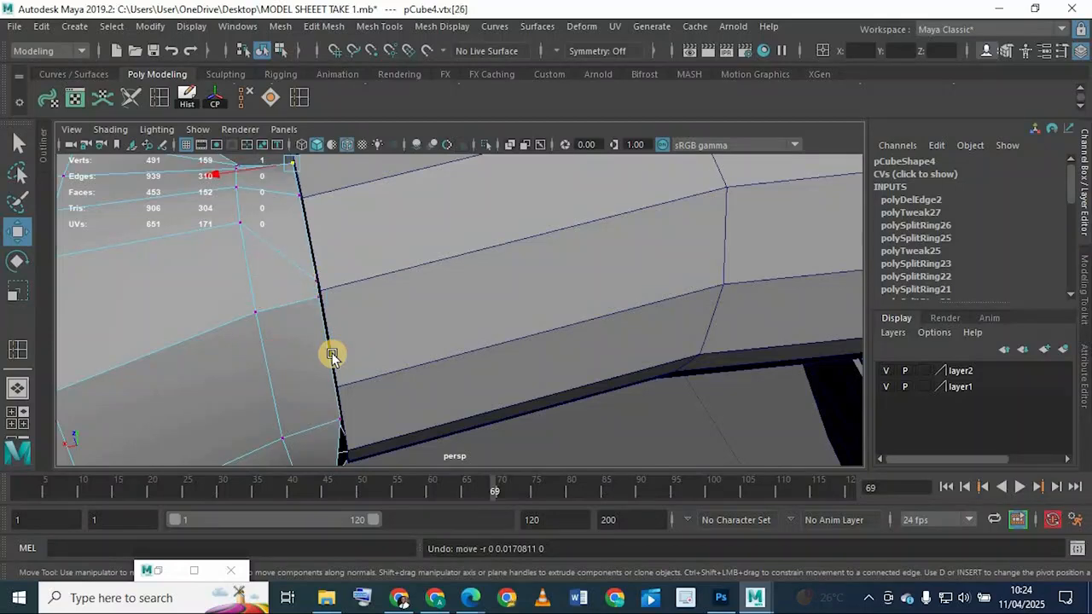
Step: Undo the recent wrist vertex moves on the hand and the stray selection of the arm
{"action": "left_click", "coordinate": [316, 303]}
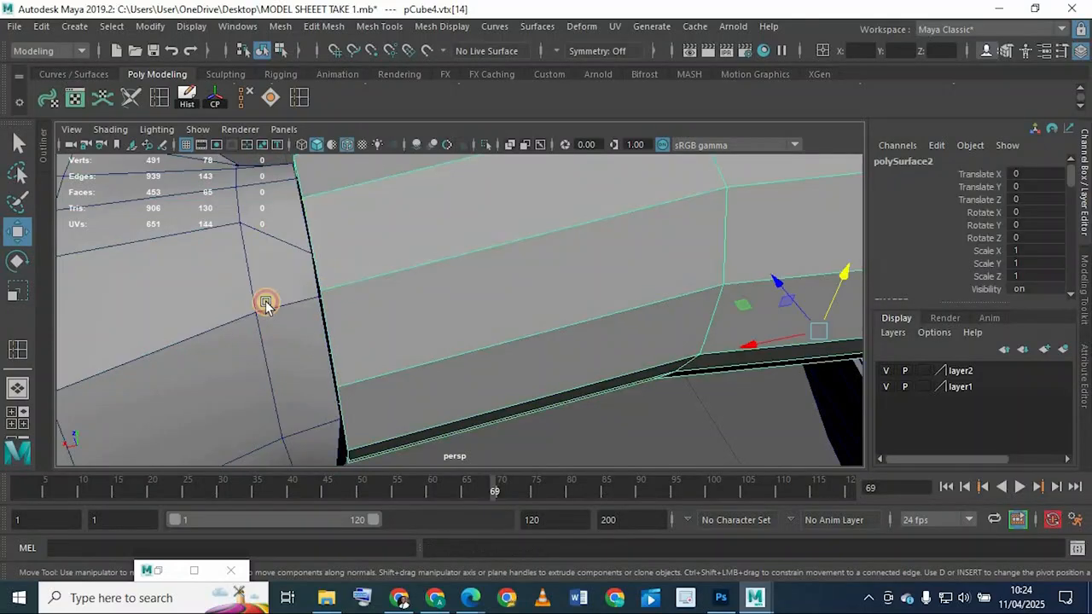
{"action": "left_click_drag", "start_coordinate": [266, 305], "coordinate": [448, 343], "text": "alt"}
{"action": "right_click_drag", "start_coordinate": [449, 343], "coordinate": [356, 140]}
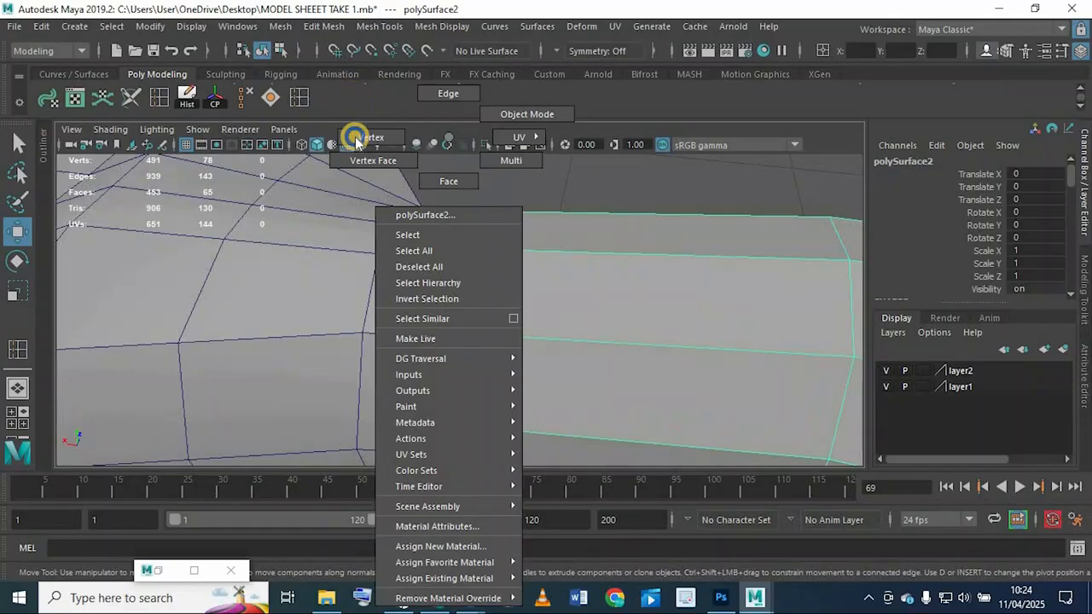
{"action": "left_click", "coordinate": [396, 325]}
{"action": "left_click_drag", "start_coordinate": [453, 343], "coordinate": [466, 347], "text": "alt"}
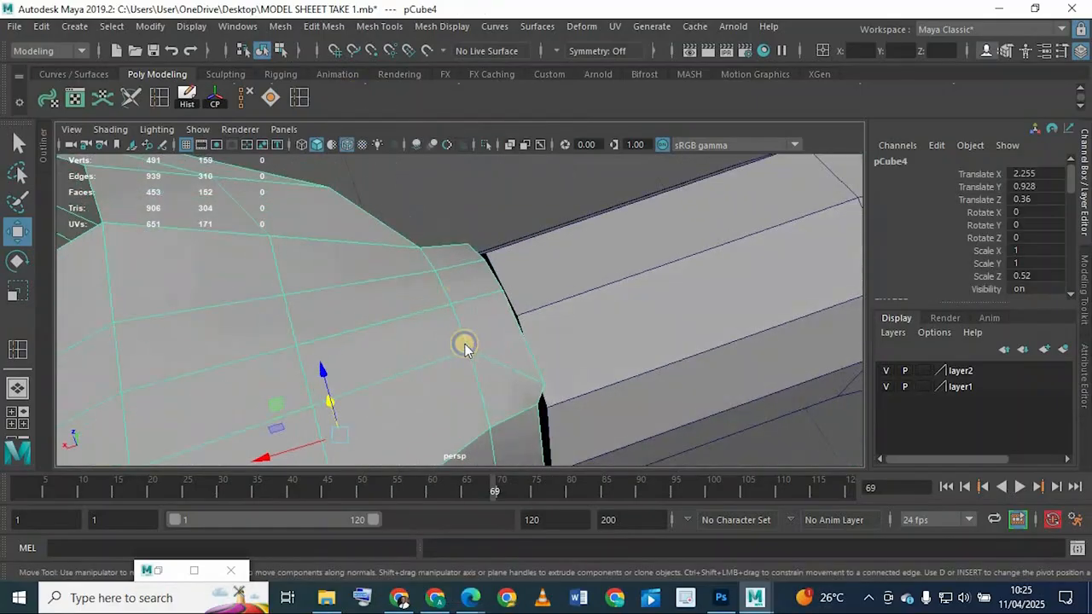
{"action": "right_click_drag", "start_coordinate": [465, 346], "coordinate": [377, 140]}
{"action": "key", "text": "ctrl+z"}
{"action": "key", "text": "ctrl+z"}
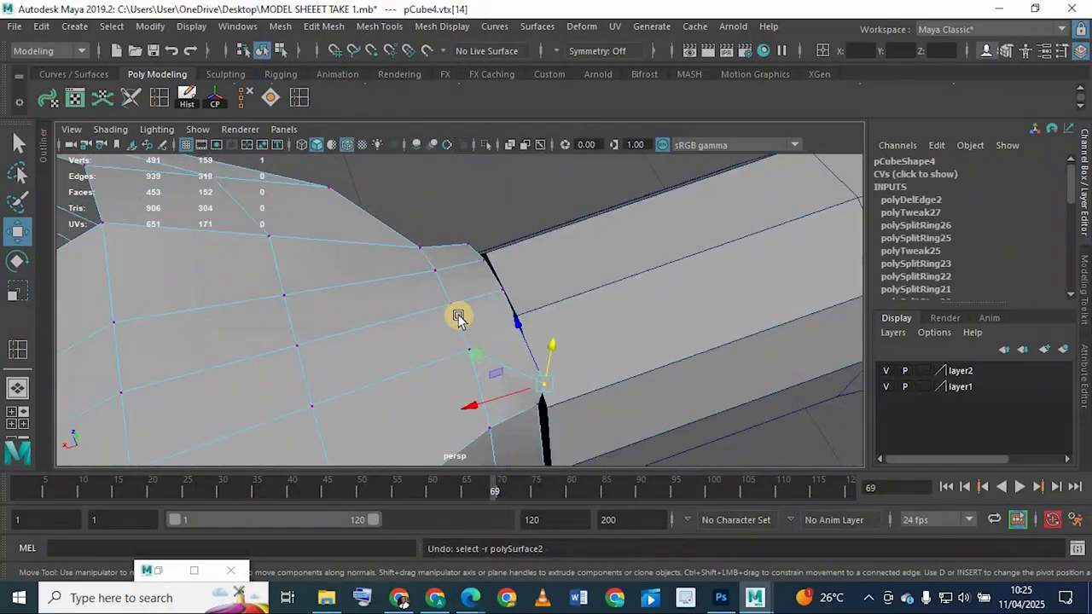
{"action": "key", "text": "ctrl+z"}
Step: Switch the arm to vertex mode and select the whole ring of vertices on its wrist rim
{"action": "left_click", "coordinate": [573, 381]}
{"action": "left_click_drag", "start_coordinate": [573, 381], "coordinate": [538, 330], "text": "alt"}
{"action": "right_click_drag", "start_coordinate": [538, 329], "coordinate": [442, 109]}
{"action": "left_click_drag", "start_coordinate": [416, 284], "coordinate": [438, 166], "text": "alt"}
{"action": "scroll", "coordinate": [406, 258], "scroll_direction": "down", "scroll_amount": 4}
{"action": "left_click_drag", "start_coordinate": [517, 496], "coordinate": [520, 493]}
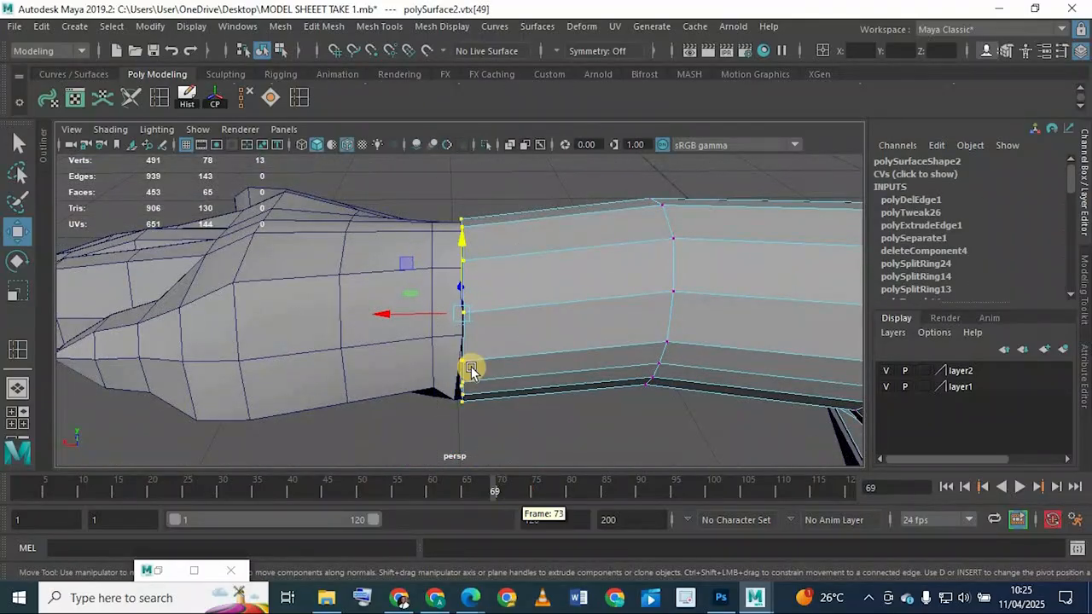
Step: Scale the arm's selected ring of wrist rim vertices, then switch the selection to the hand
{"action": "key", "text": "r"}
{"action": "left_click_drag", "start_coordinate": [463, 310], "coordinate": [434, 229]}
{"action": "left_click", "coordinate": [431, 391]}
Step: Select the ring of faces at the hand's wrist end in face mode and delete it
{"action": "right_click_drag", "start_coordinate": [432, 215], "coordinate": [433, 181]}
{"action": "scroll", "coordinate": [419, 249], "scroll_direction": "down", "scroll_amount": 5}
{"action": "left_click_drag", "start_coordinate": [419, 251], "coordinate": [450, 243], "text": "alt"}
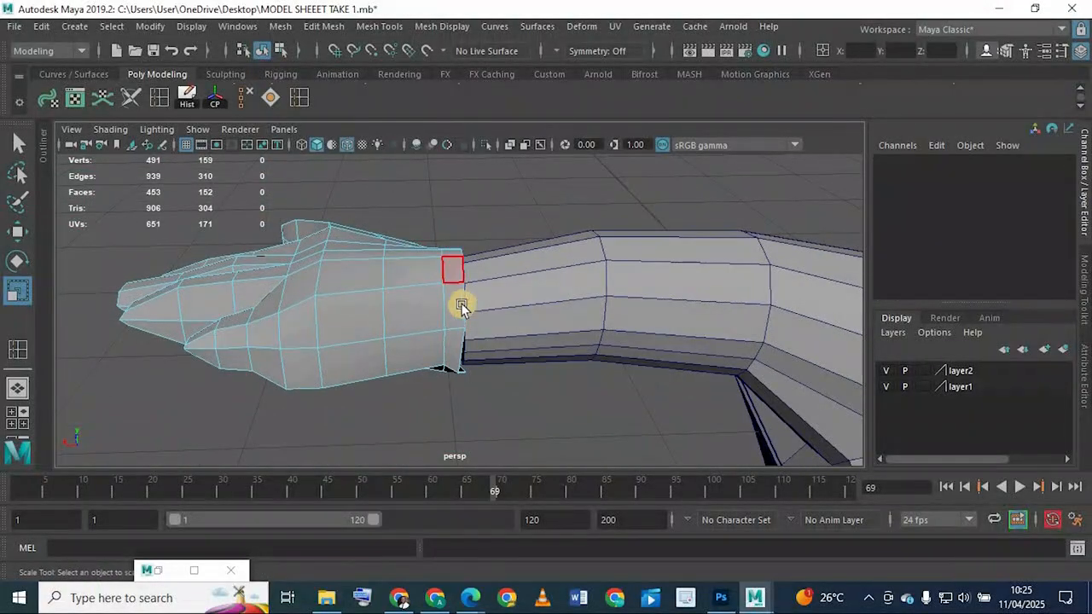
{"action": "left_click", "coordinate": [461, 275]}
{"action": "key", "text": "q"}
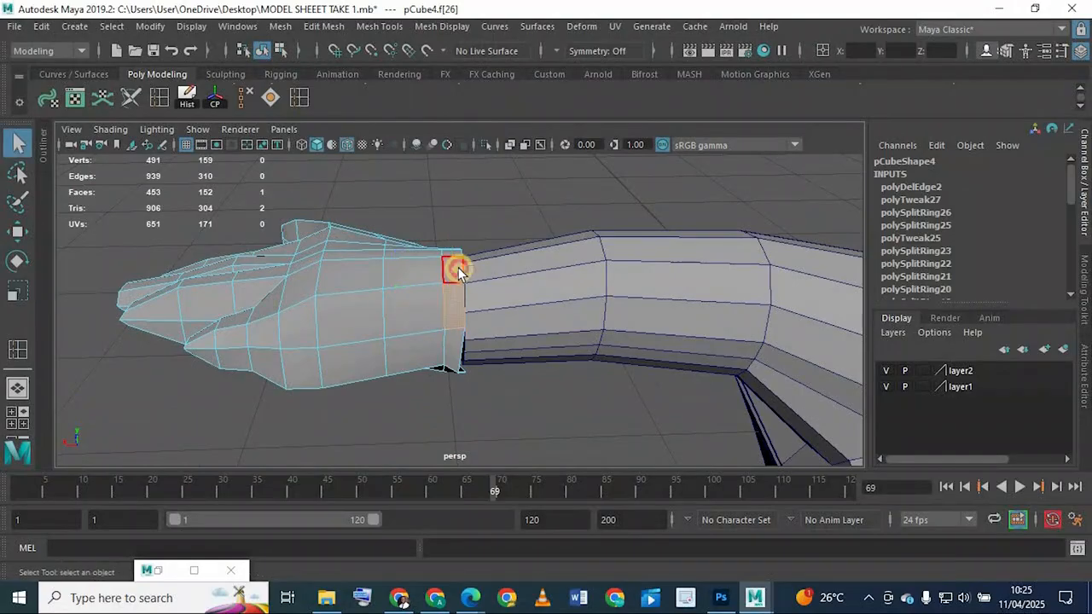
{"action": "double_click", "coordinate": [450, 279], "text": "shift"}
{"action": "key", "text": "Delete"}
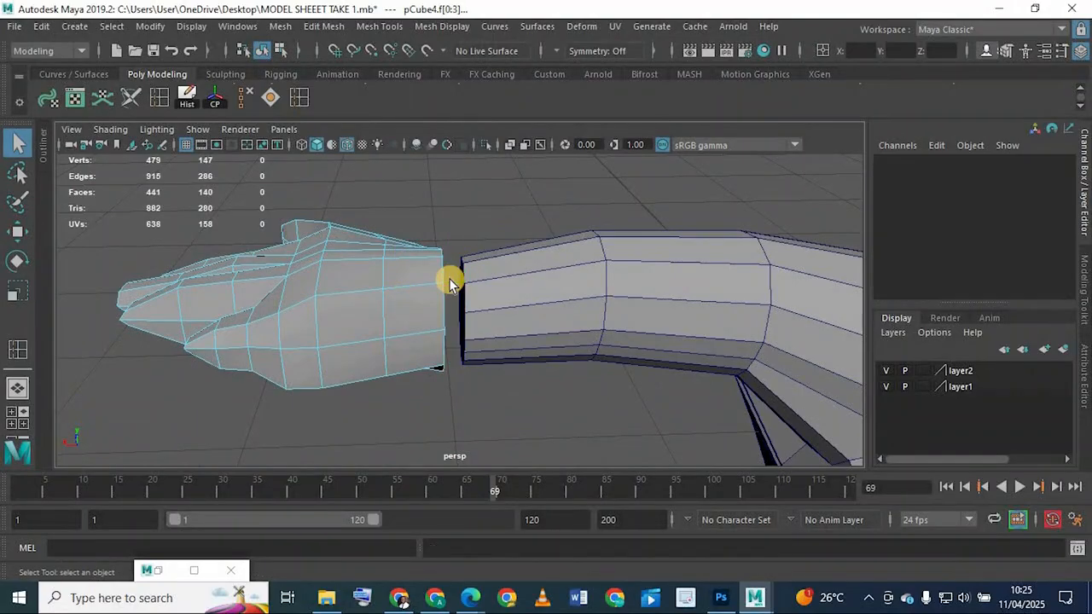
Step: Select the hand's open wrist border edges as a loop and extrude them
{"action": "left_click_drag", "start_coordinate": [476, 372], "coordinate": [324, 280], "text": "alt"}
{"action": "right_click_drag", "start_coordinate": [324, 279], "coordinate": [386, 262], "text": "alt"}
{"action": "left_click_drag", "start_coordinate": [387, 262], "coordinate": [418, 277], "text": "alt"}
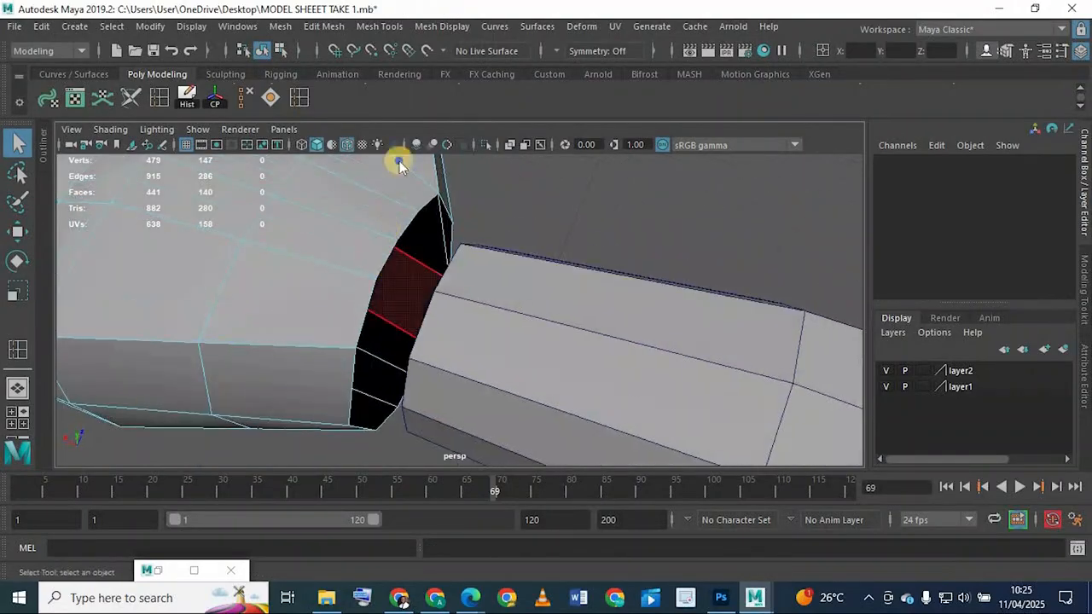
{"action": "right_click_drag", "start_coordinate": [387, 221], "coordinate": [381, 261]}
{"action": "double_click", "coordinate": [385, 260]}
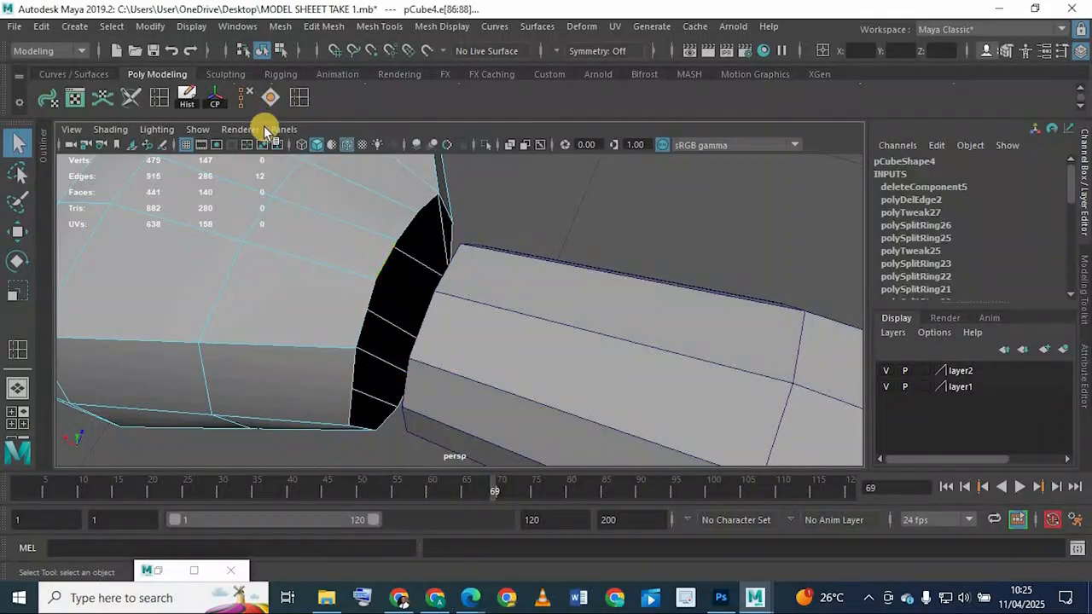
{"action": "scroll", "coordinate": [690, 103], "scroll_direction": "up", "scroll_amount": 1}
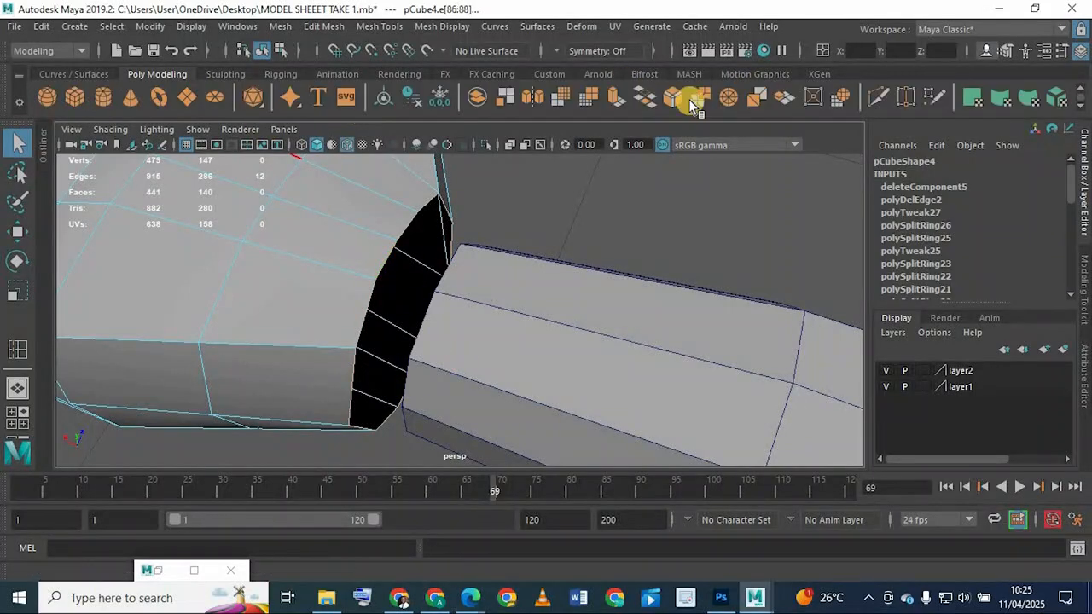
{"action": "left_click", "coordinate": [569, 114]}
Step: Move the hand's extruded wrist border close to the arm's rim and scale it to fit that opening
{"action": "left_click", "coordinate": [17, 231]}
{"action": "left_click_drag", "start_coordinate": [362, 305], "coordinate": [412, 334]}
{"action": "key", "text": "r"}
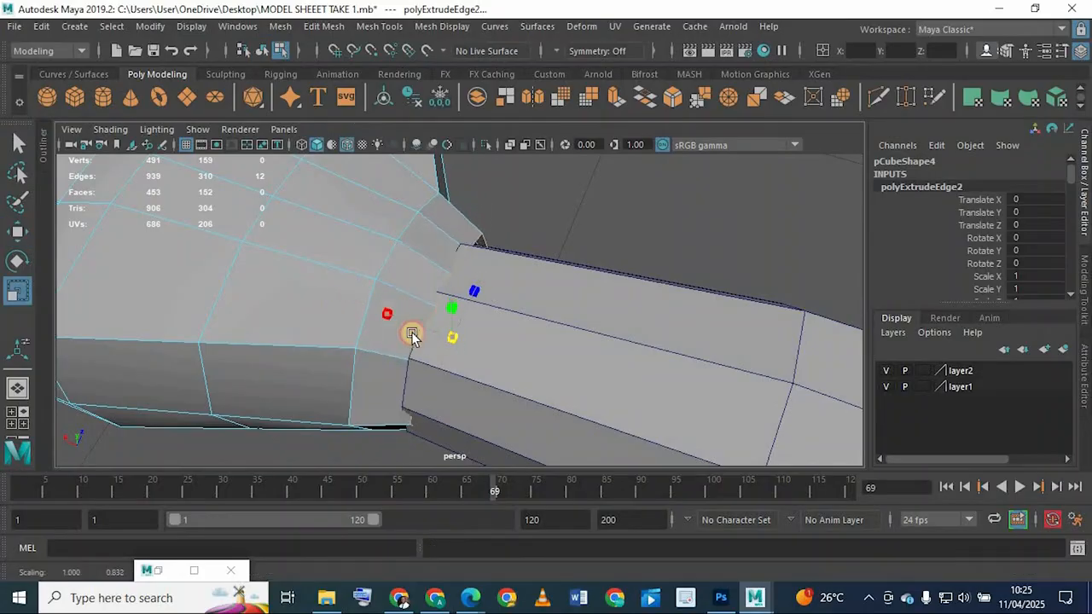
{"action": "left_click_drag", "start_coordinate": [407, 292], "coordinate": [475, 312], "text": "alt"}
{"action": "key", "text": "w"}
{"action": "key", "text": "r"}
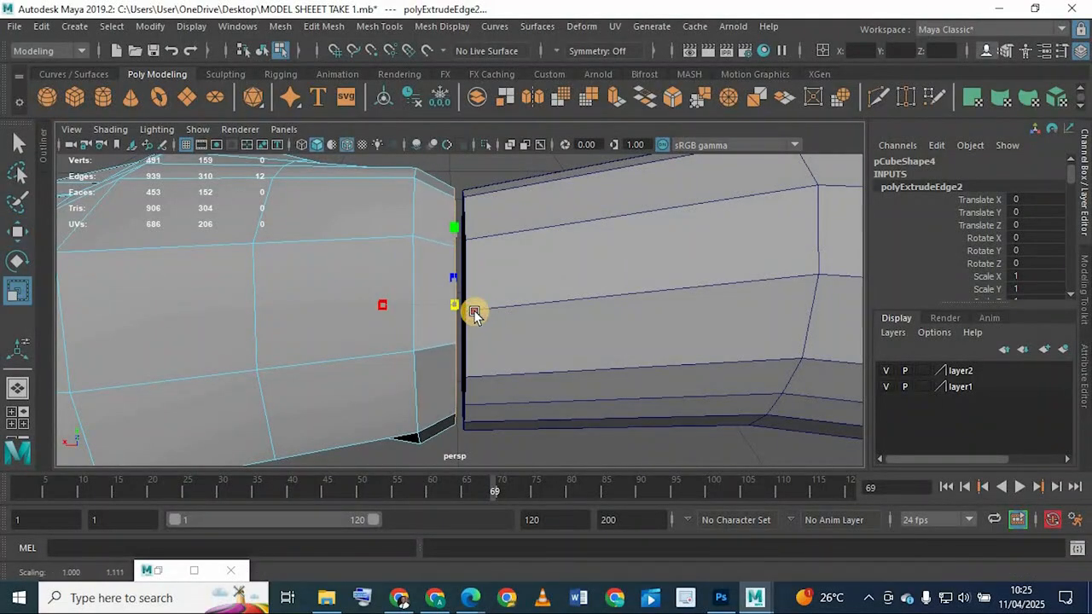
Step: Select a single vertex on the arm's wrist rim and slide it sideways in line with the hand's nearest lengthwise edge
{"action": "left_click_drag", "start_coordinate": [414, 291], "coordinate": [617, 336], "text": "alt"}
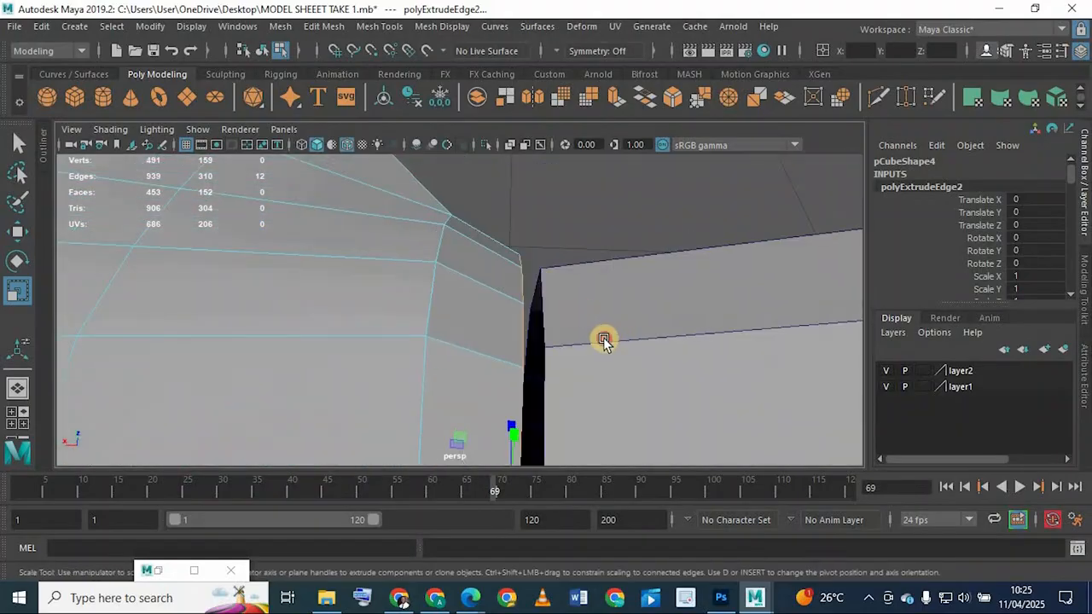
{"action": "left_click", "coordinate": [605, 304]}
{"action": "right_click_drag", "start_coordinate": [605, 305], "coordinate": [527, 144]}
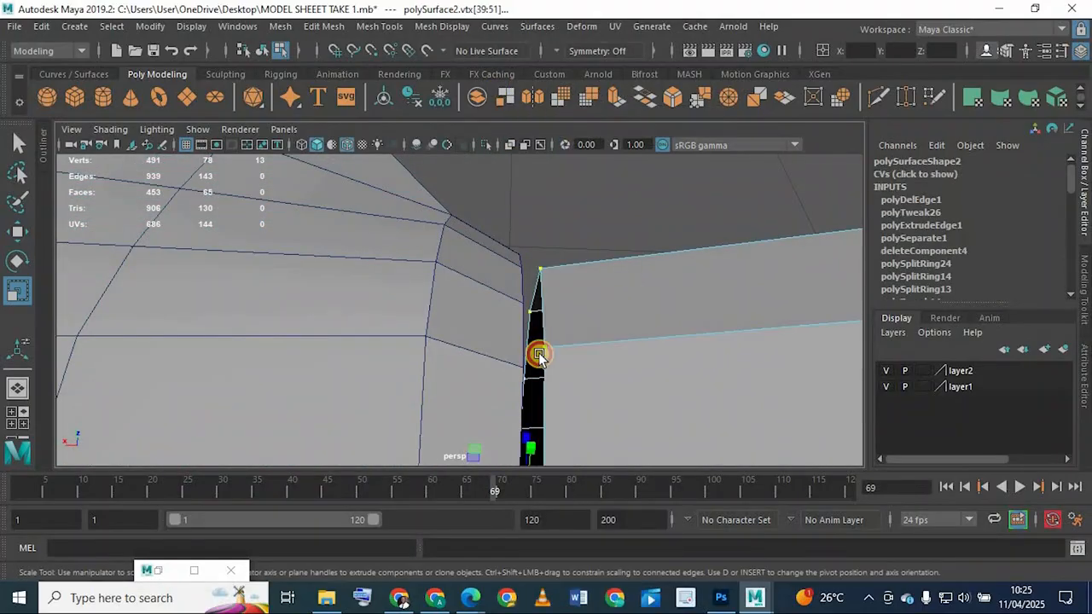
{"action": "left_click", "coordinate": [540, 354]}
{"action": "left_click_drag", "start_coordinate": [478, 425], "coordinate": [213, 265], "text": "alt"}
{"action": "left_click", "coordinate": [18, 231]}
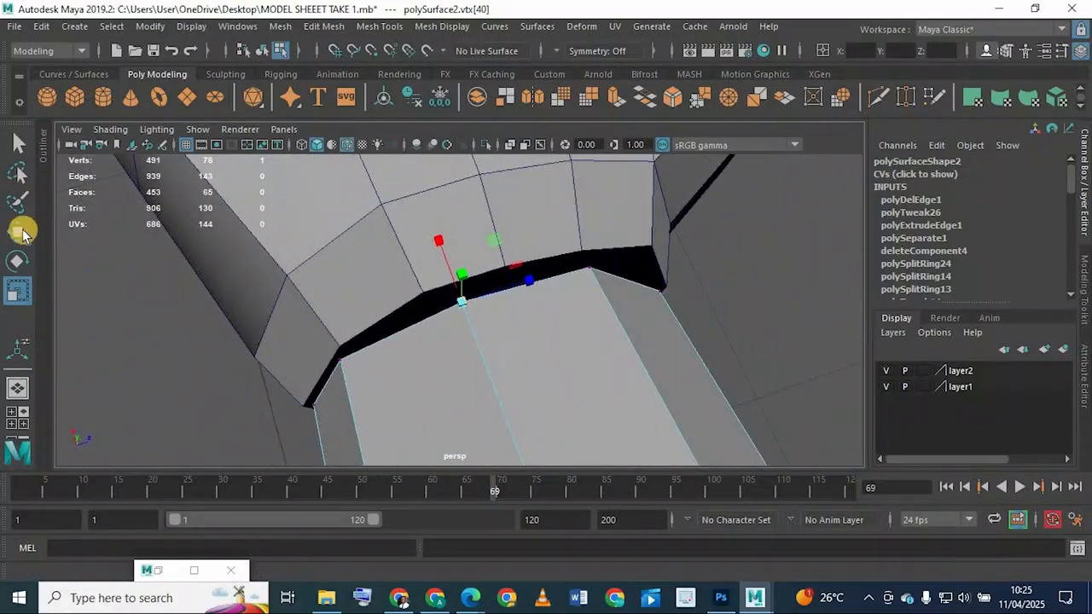
{"action": "left_click_drag", "start_coordinate": [462, 292], "coordinate": [514, 282]}
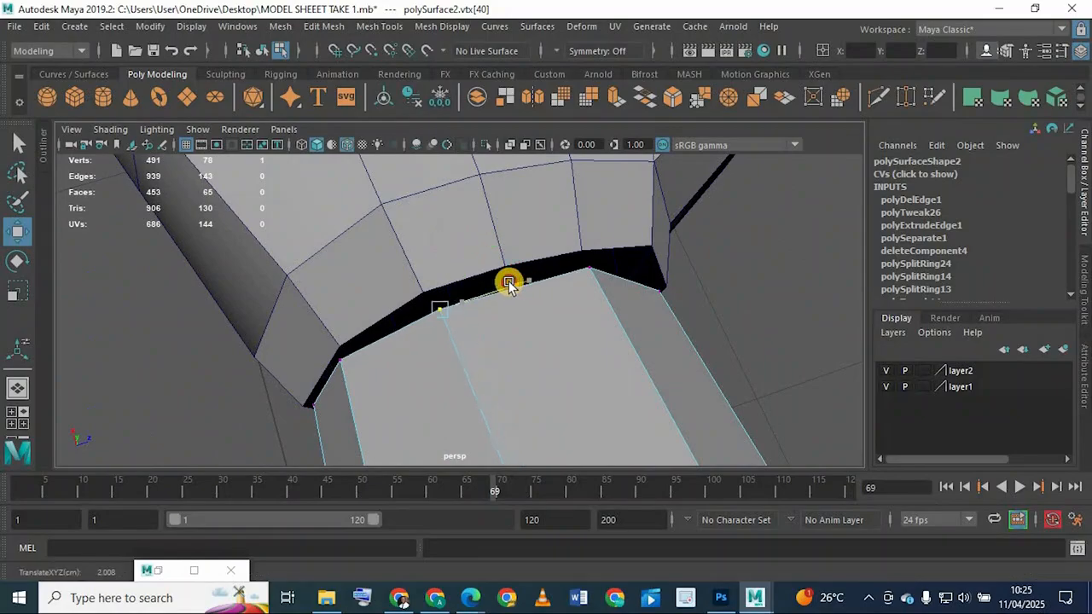
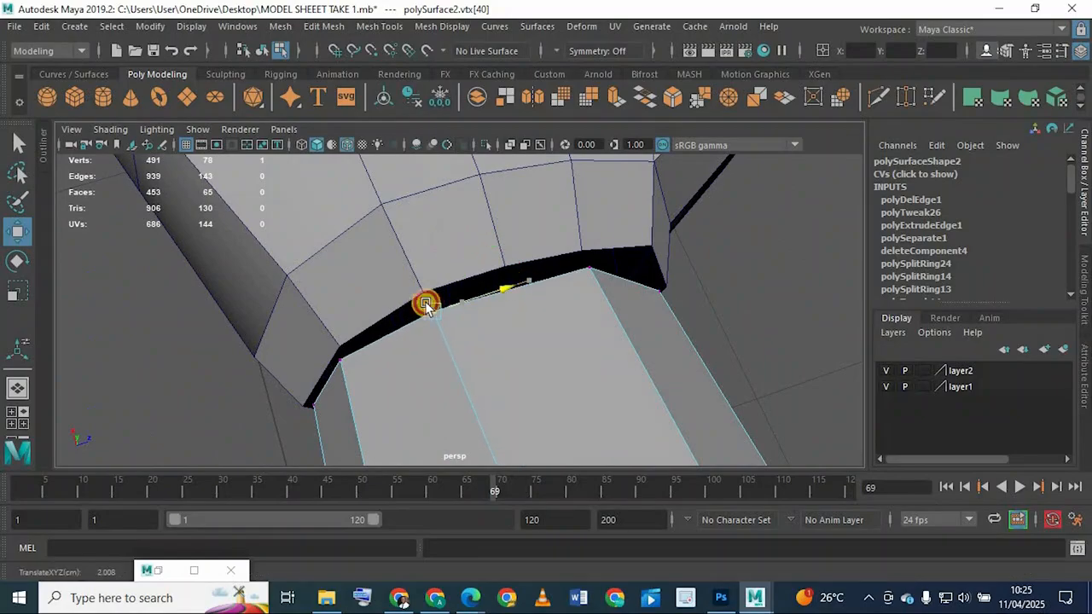
Step: Adjust the neighbouring arm rim vertices on either side along the rim to follow the hand's wrist edges
{"action": "left_click_drag", "start_coordinate": [425, 308], "coordinate": [595, 273], "text": "alt"}
{"action": "left_click", "coordinate": [531, 247]}
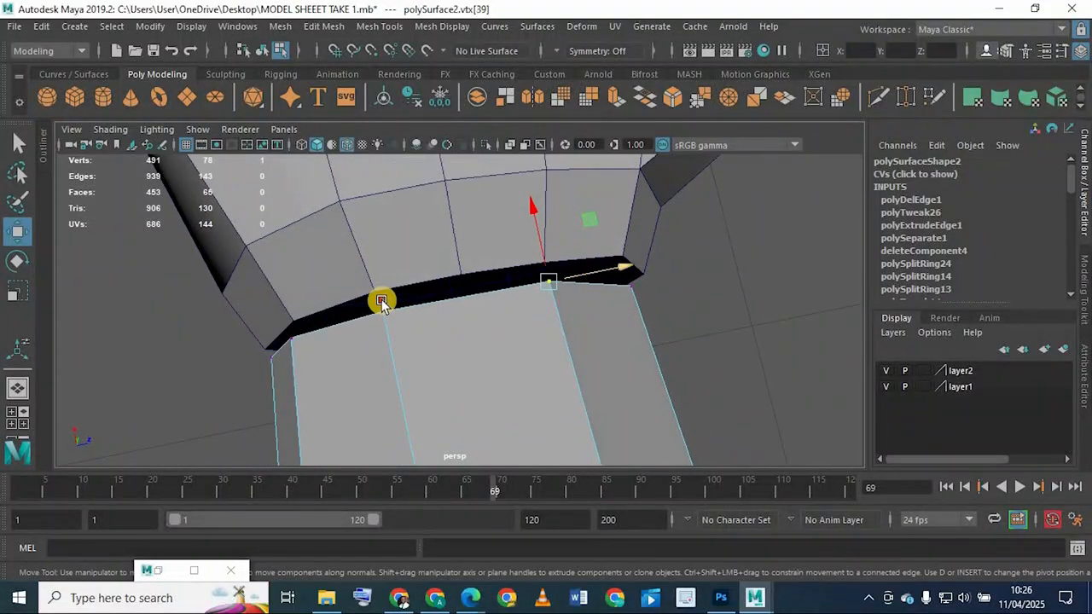
{"action": "left_click", "coordinate": [292, 339]}
{"action": "left_click_drag", "start_coordinate": [371, 328], "coordinate": [403, 310]}
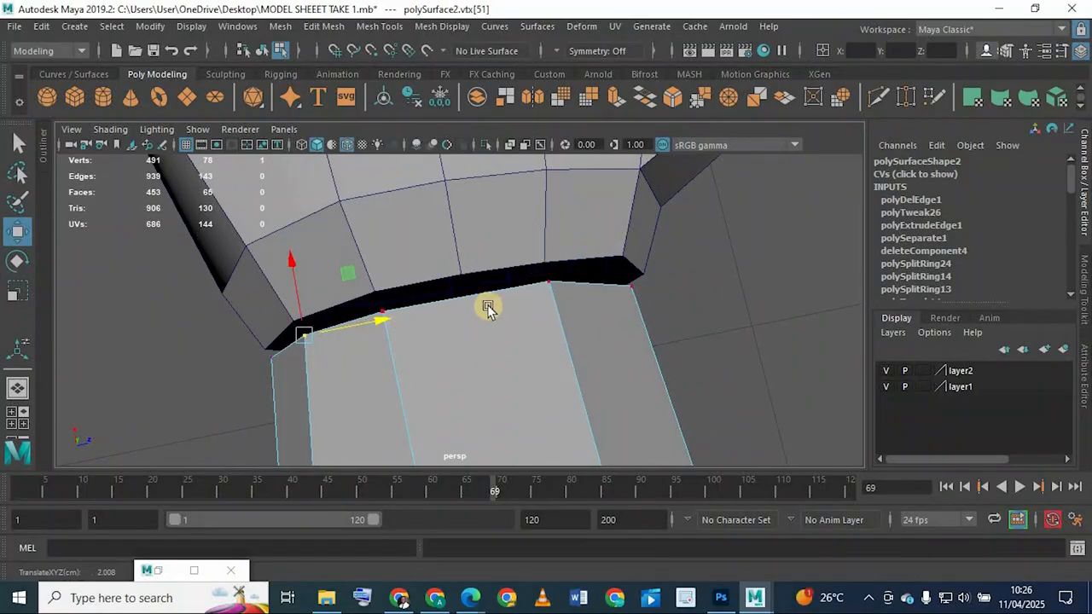
Step: Shift the middle arm rim vertex over to line up with the hand's central lengthwise edge
{"action": "left_click_drag", "start_coordinate": [496, 284], "coordinate": [367, 285], "text": "alt"}
{"action": "key", "text": "ctrl+z"}
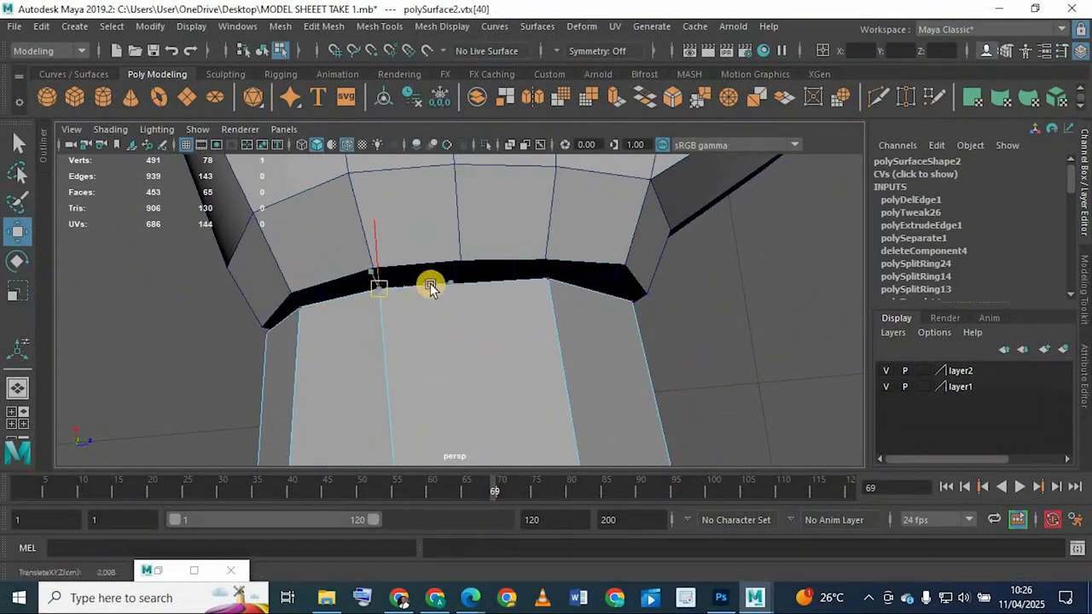
{"action": "left_click", "coordinate": [515, 286]}
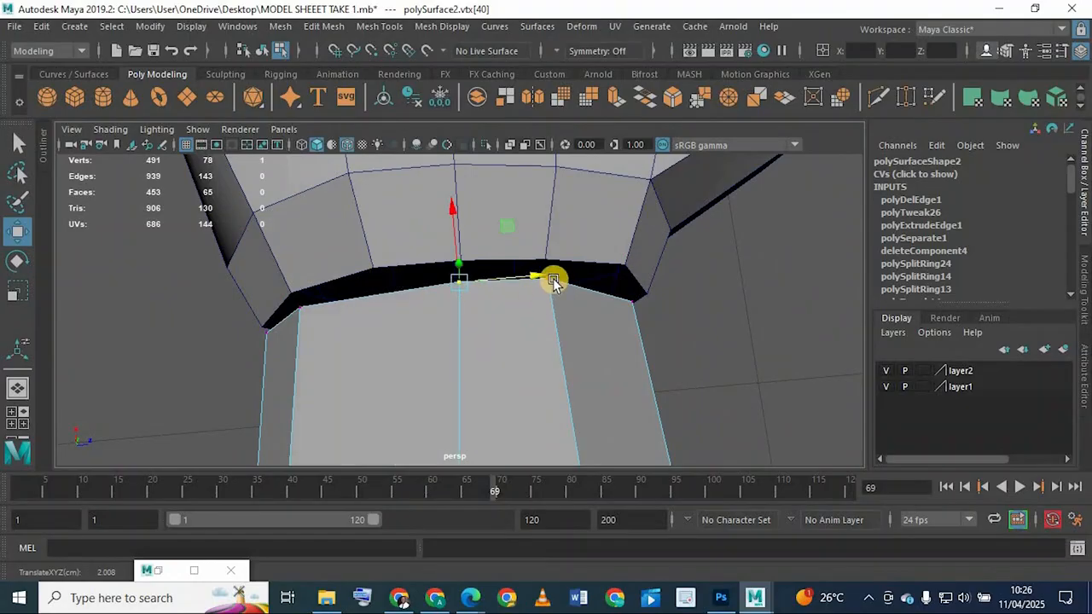
{"action": "left_click_drag", "start_coordinate": [553, 278], "coordinate": [581, 280]}
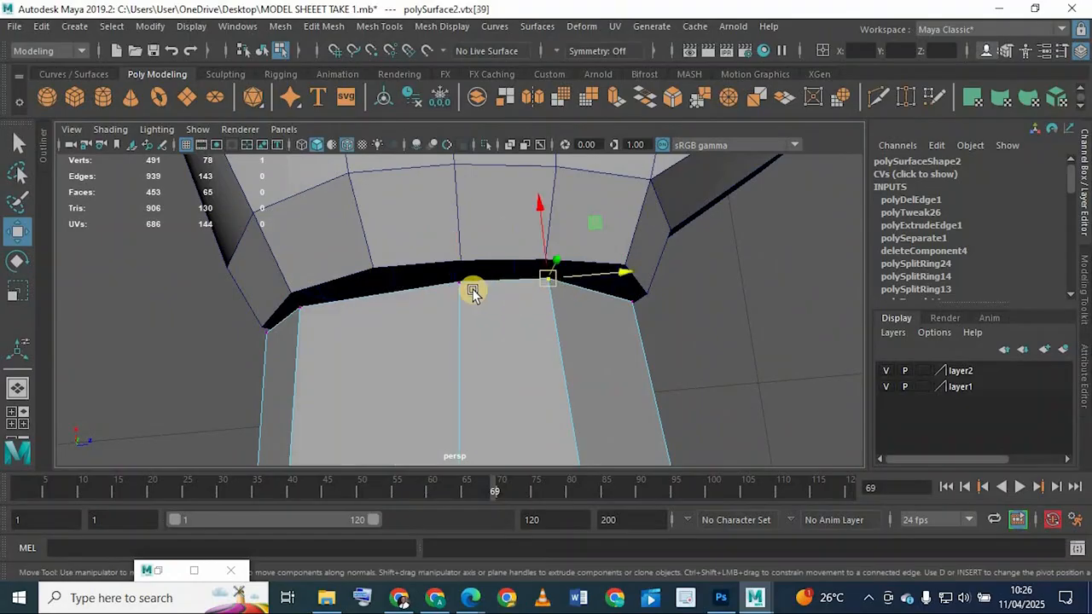
Step: Slide the arm rim's near-corner vertex inward towards the hand's next lengthwise edge
{"action": "left_click_drag", "start_coordinate": [474, 292], "coordinate": [401, 346], "text": "alt"}
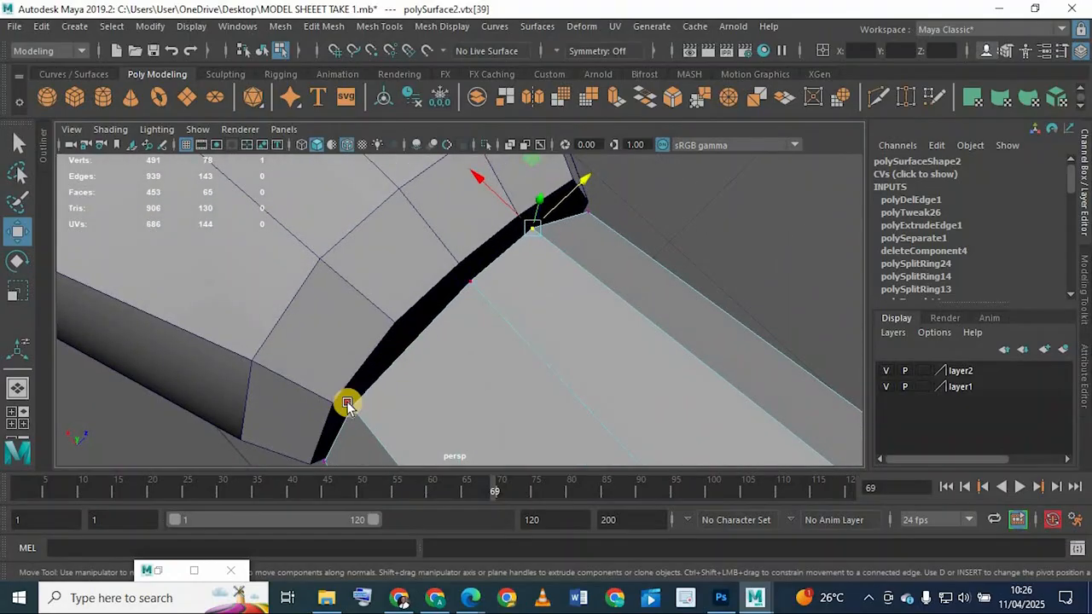
{"action": "left_click_drag", "start_coordinate": [348, 403], "coordinate": [306, 373], "text": "alt"}
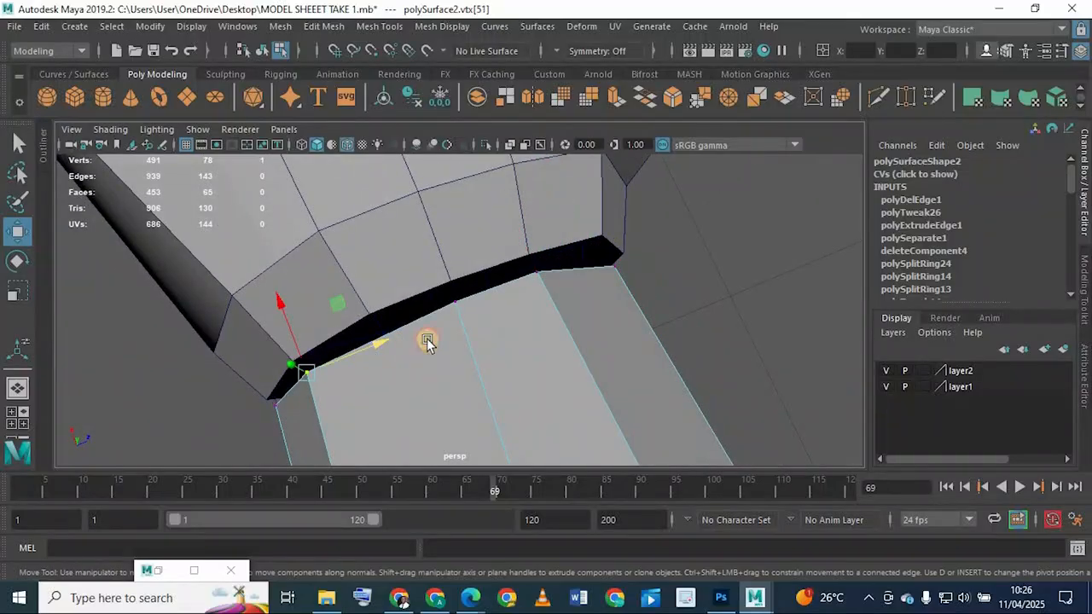
{"action": "left_click_drag", "start_coordinate": [427, 341], "coordinate": [400, 337]}
{"action": "left_click_drag", "start_coordinate": [346, 273], "coordinate": [397, 316]}
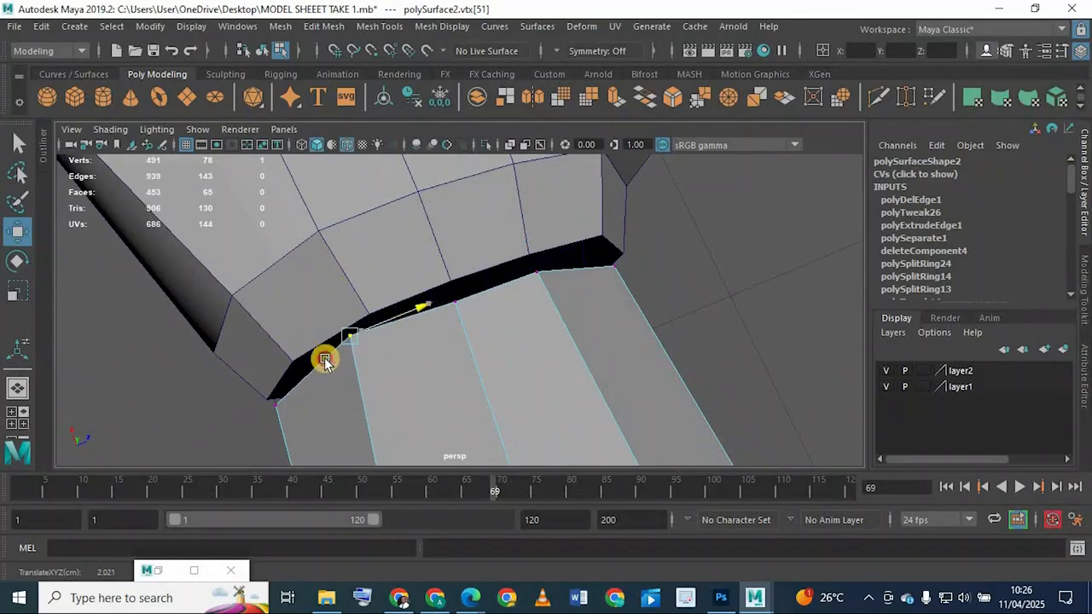
Step: Continue around the arm's rim, sliding the next vertices towards the matching wrist edges of the hand
{"action": "left_click_drag", "start_coordinate": [325, 361], "coordinate": [405, 320], "text": "alt"}
{"action": "left_click", "coordinate": [303, 304]}
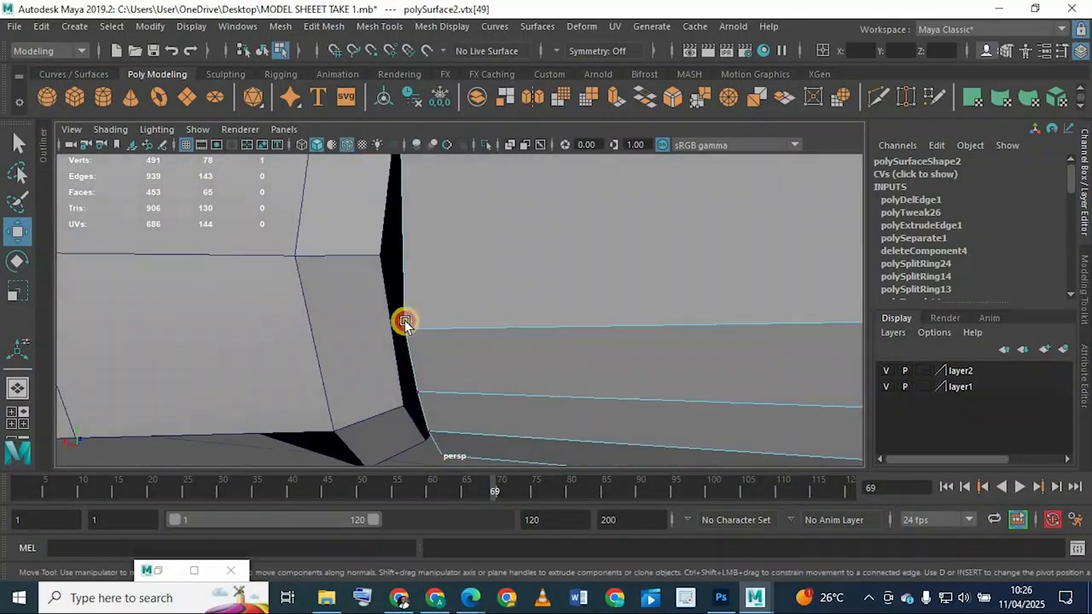
{"action": "left_click", "coordinate": [403, 328]}
{"action": "left_click_drag", "start_coordinate": [395, 231], "coordinate": [452, 297], "text": "alt"}
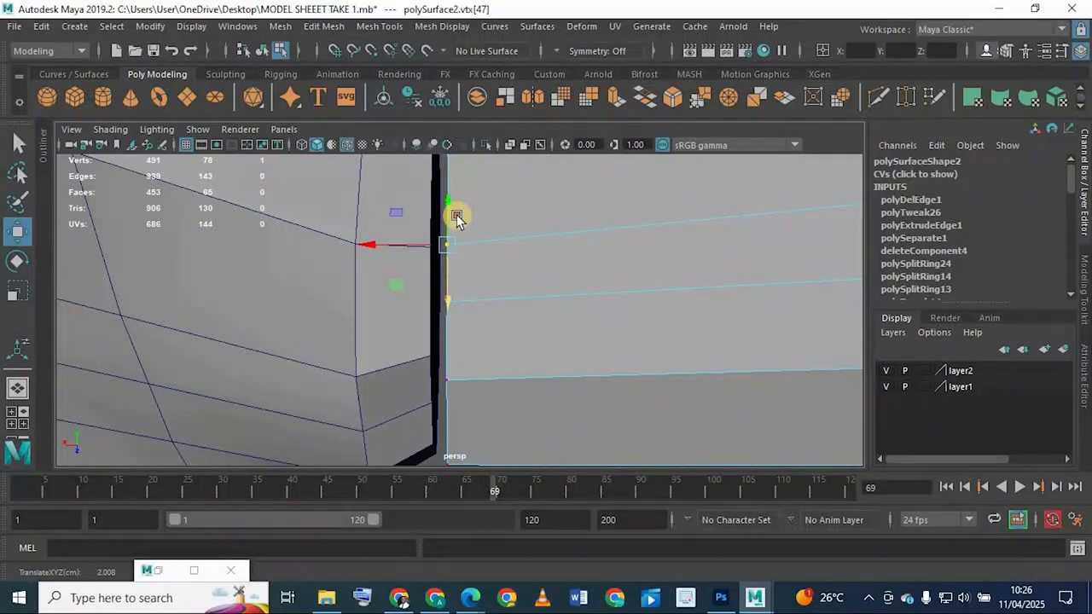
Step: Undo the stray deselection and nudge the next arm rim vertex slightly along the rim
{"action": "left_click", "coordinate": [451, 275]}
{"action": "key", "text": "ctrl+z"}
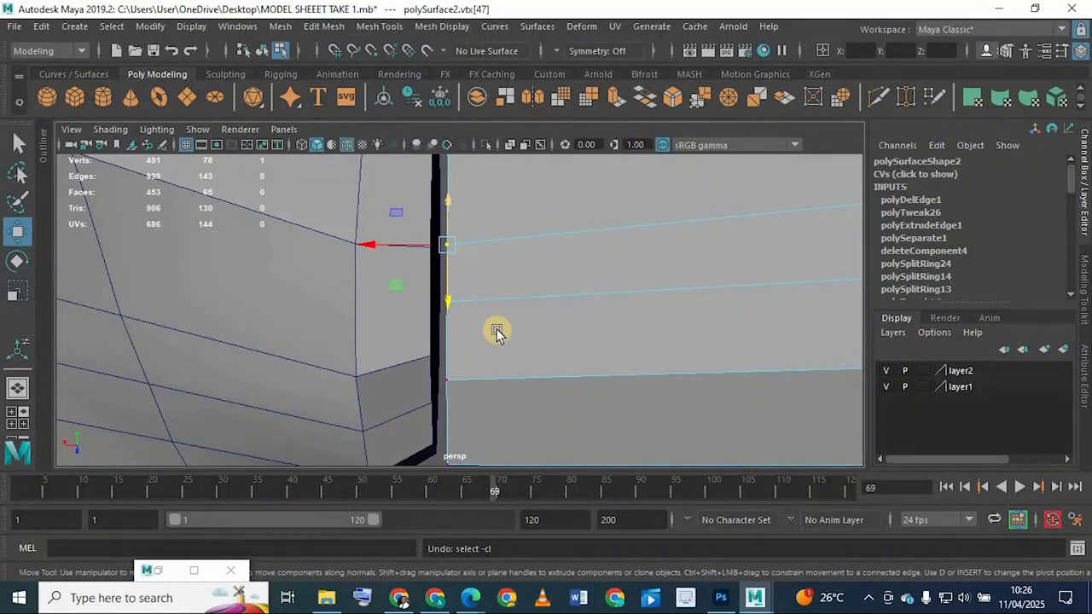
{"action": "left_click", "coordinate": [448, 300]}
{"action": "left_click", "coordinate": [446, 303]}
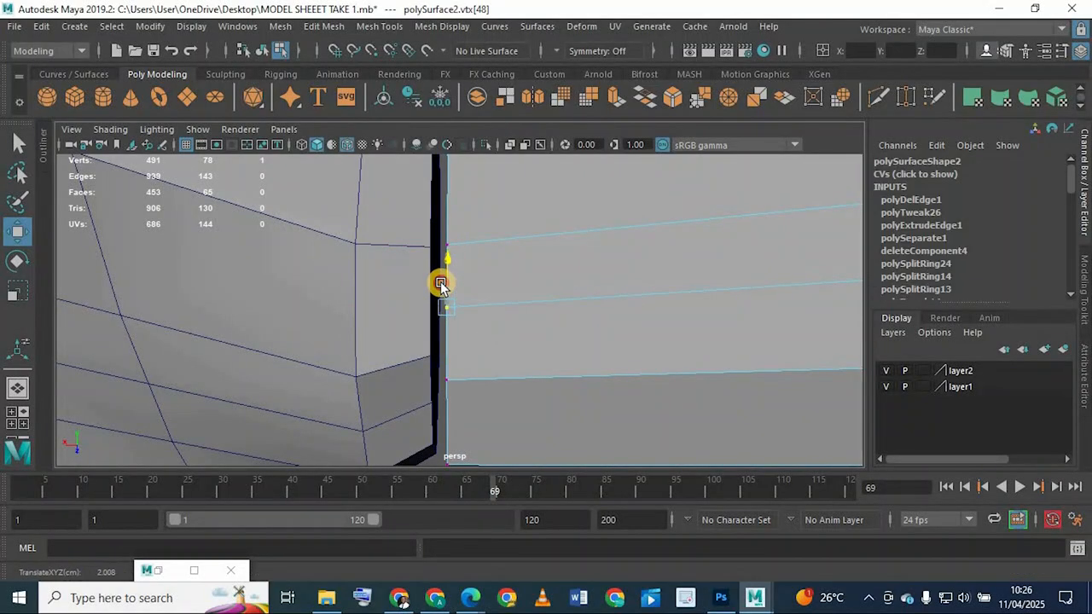
{"action": "left_click_drag", "start_coordinate": [441, 281], "coordinate": [460, 294]}
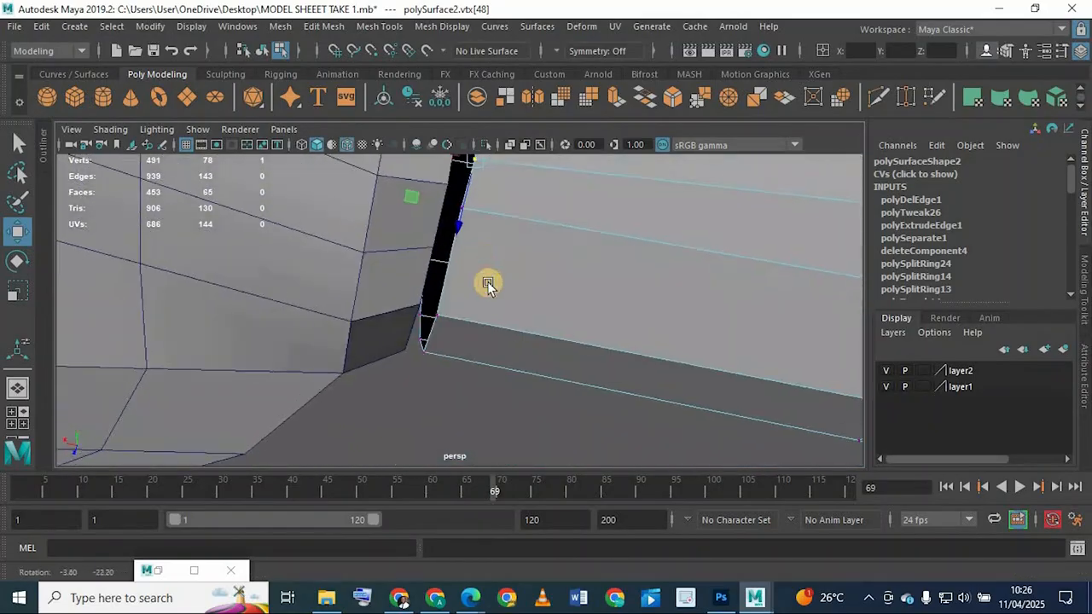
Step: Shift the following arm rim vertices towards the corresponding vertices on the hand's wrist border
{"action": "middle_click_drag", "start_coordinate": [495, 274], "coordinate": [506, 305], "text": "alt"}
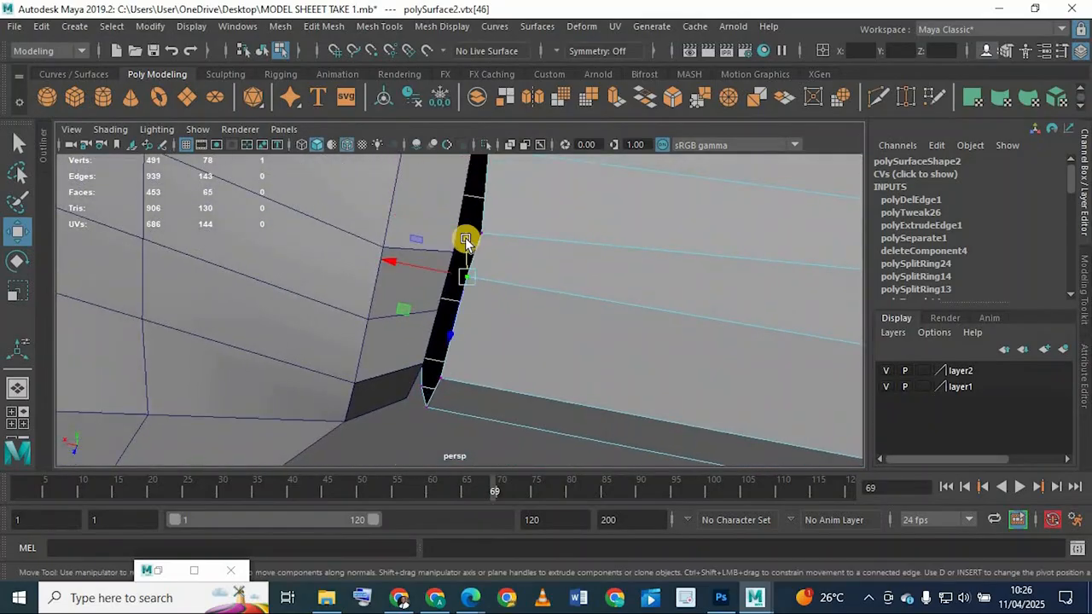
{"action": "left_click_drag", "start_coordinate": [459, 260], "coordinate": [439, 348], "text": "alt"}
{"action": "left_click", "coordinate": [427, 361]}
{"action": "left_click_drag", "start_coordinate": [388, 320], "coordinate": [382, 322]}
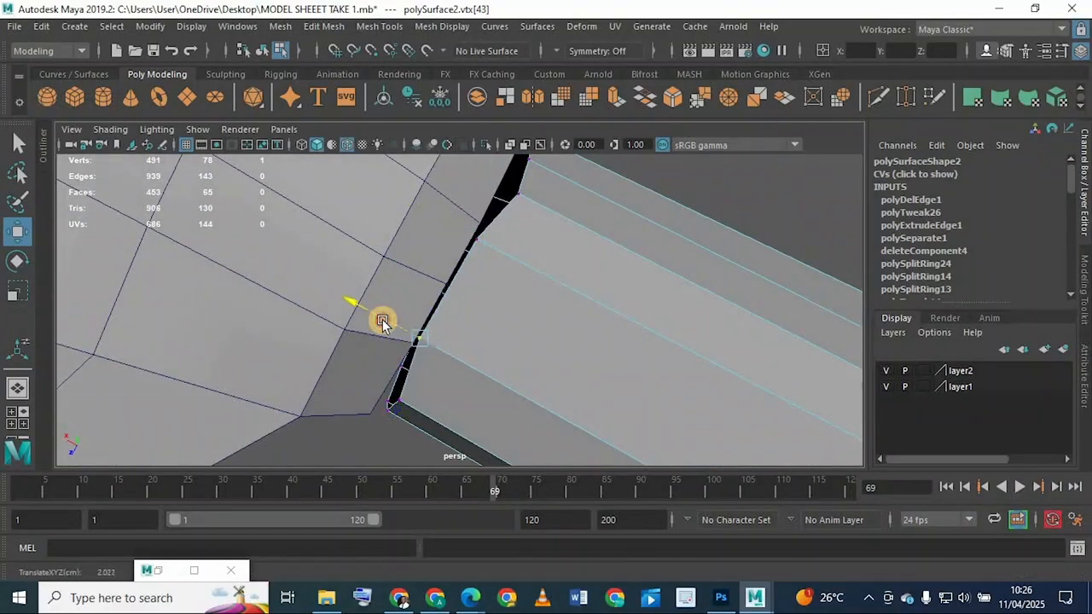
Step: Delete the surplus lengthwise edge loop running along the arm from its wrist opening
{"action": "left_click_drag", "start_coordinate": [441, 340], "coordinate": [447, 405], "text": "alt"}
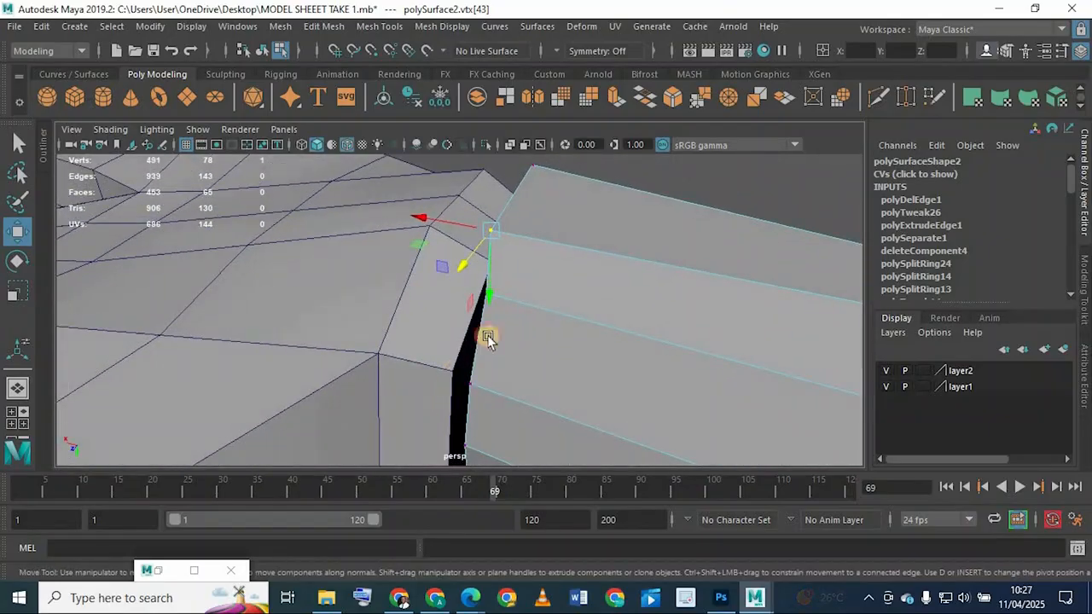
{"action": "left_click_drag", "start_coordinate": [488, 338], "coordinate": [419, 380], "text": "alt"}
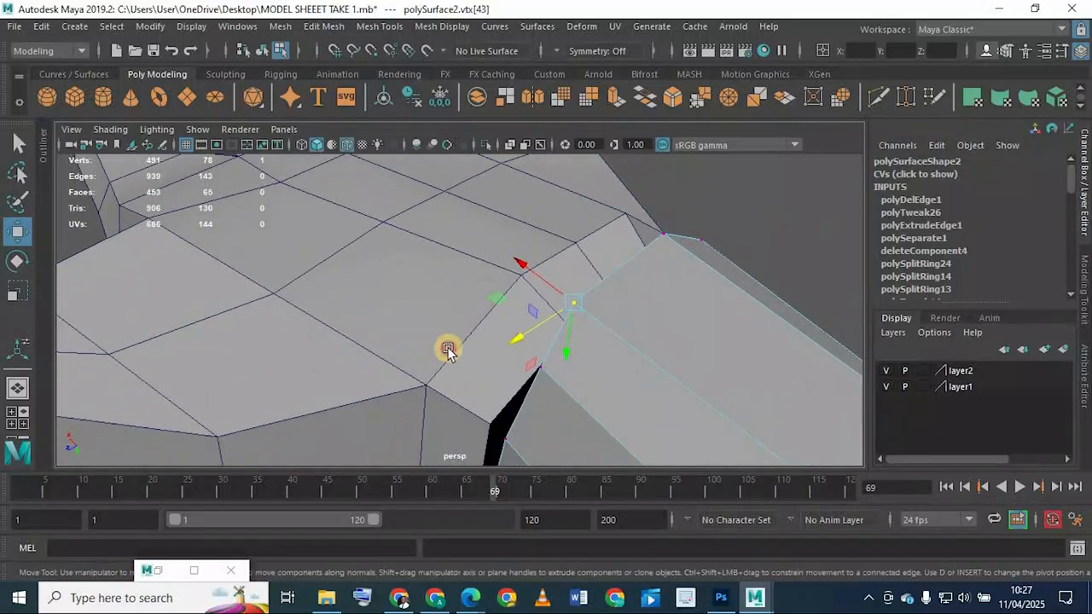
{"action": "left_click_drag", "start_coordinate": [446, 349], "coordinate": [401, 281], "text": "alt"}
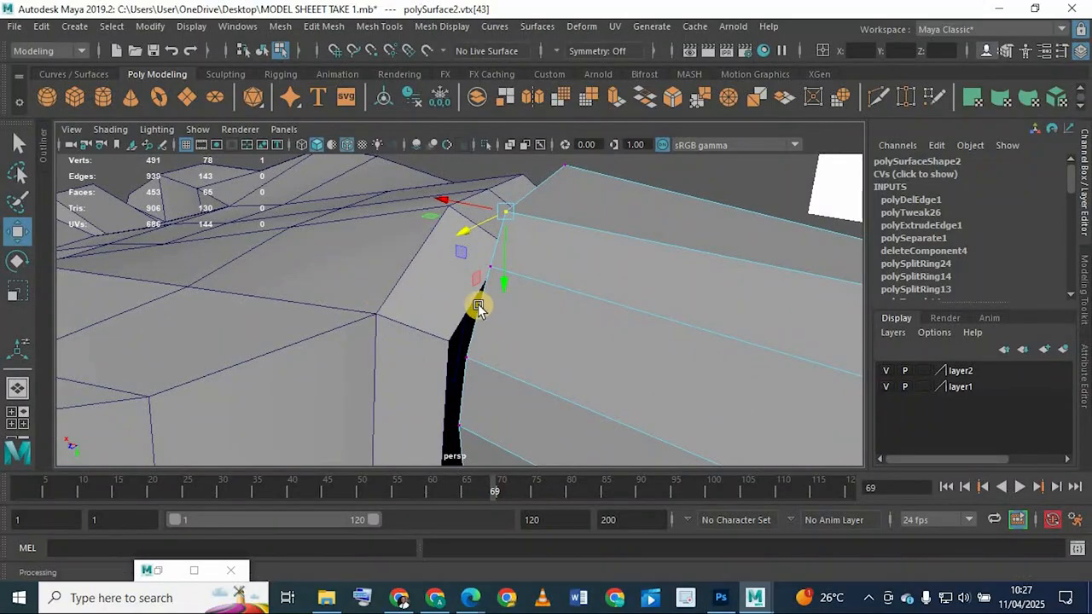
{"action": "left_click_drag", "start_coordinate": [492, 324], "coordinate": [424, 303], "text": "alt"}
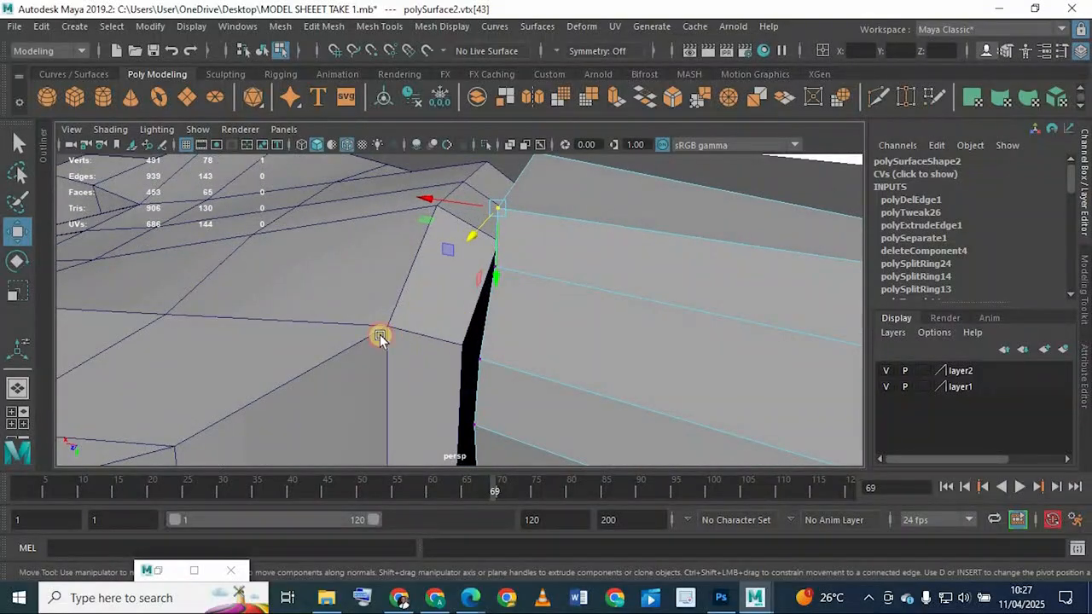
{"action": "left_click_drag", "start_coordinate": [379, 335], "coordinate": [572, 266], "text": "alt"}
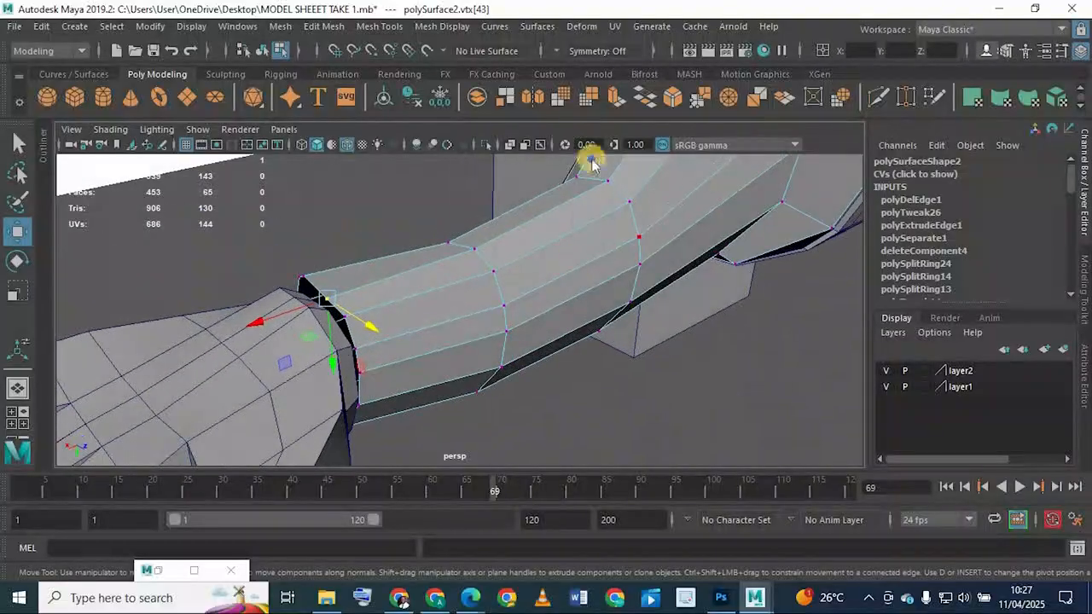
{"action": "right_click_drag", "start_coordinate": [592, 164], "coordinate": [561, 252]}
{"action": "left_click", "coordinate": [568, 265]}
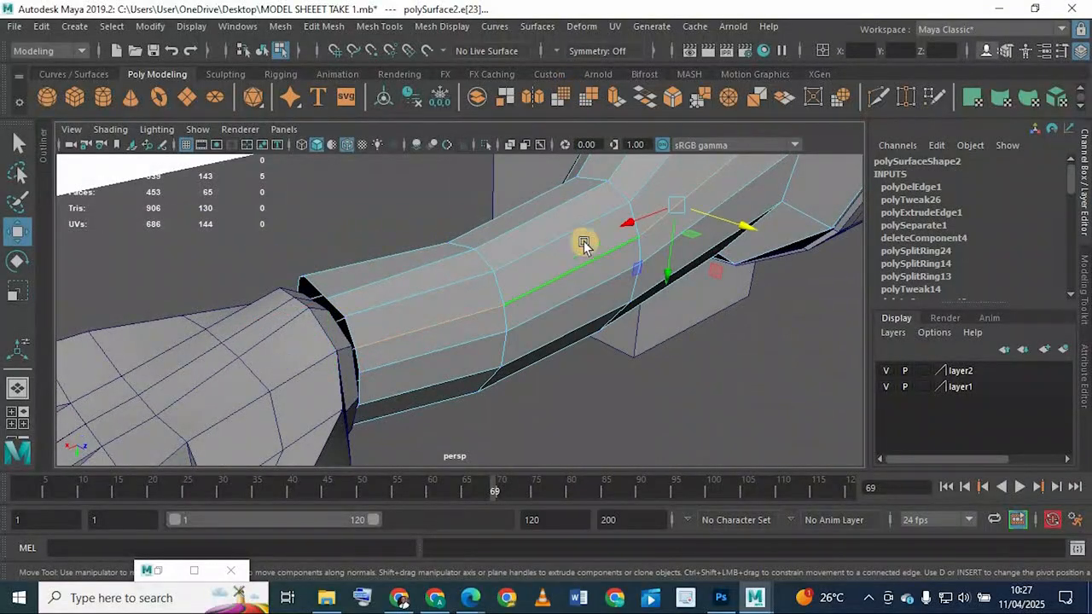
{"action": "scroll", "coordinate": [290, 107], "scroll_direction": "down", "scroll_amount": 1}
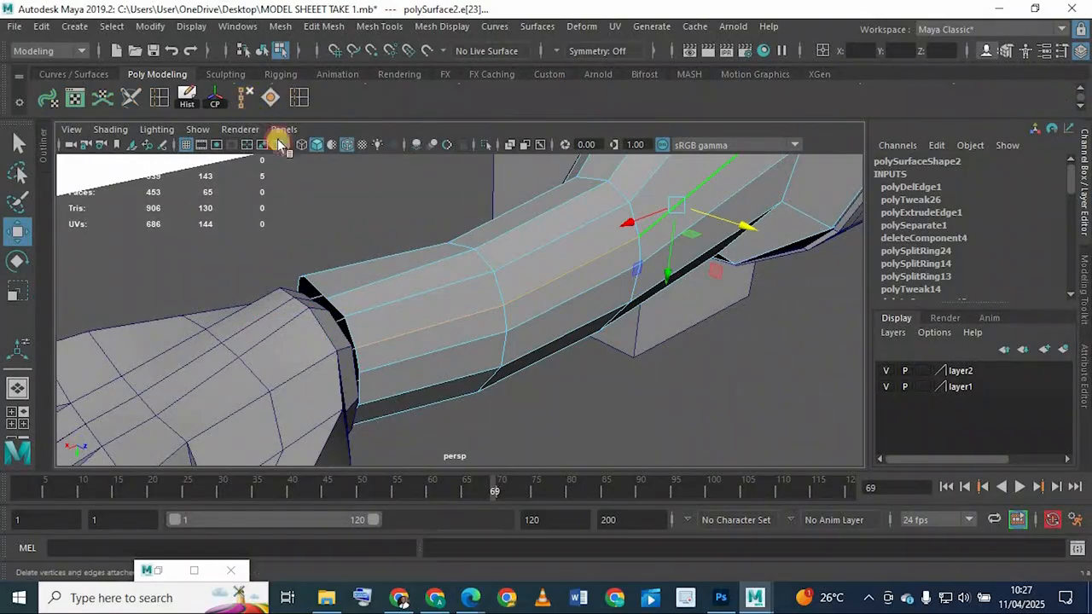
{"action": "scroll", "coordinate": [626, 270], "scroll_direction": "down", "scroll_amount": 4}
Step: Raise the side vertex of the arm's wrist rim to line up with the hand's adjacent lengthwise edge
{"action": "left_click_drag", "start_coordinate": [622, 258], "coordinate": [475, 250], "text": "alt"}
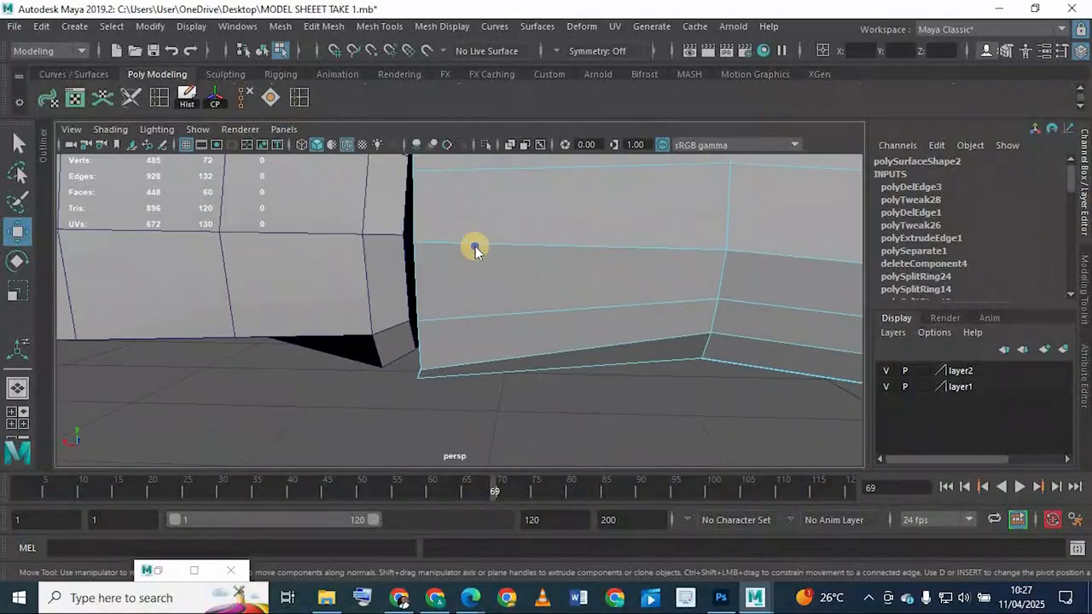
{"action": "right_click_drag", "start_coordinate": [360, 128], "coordinate": [398, 136]}
{"action": "left_click", "coordinate": [413, 242]}
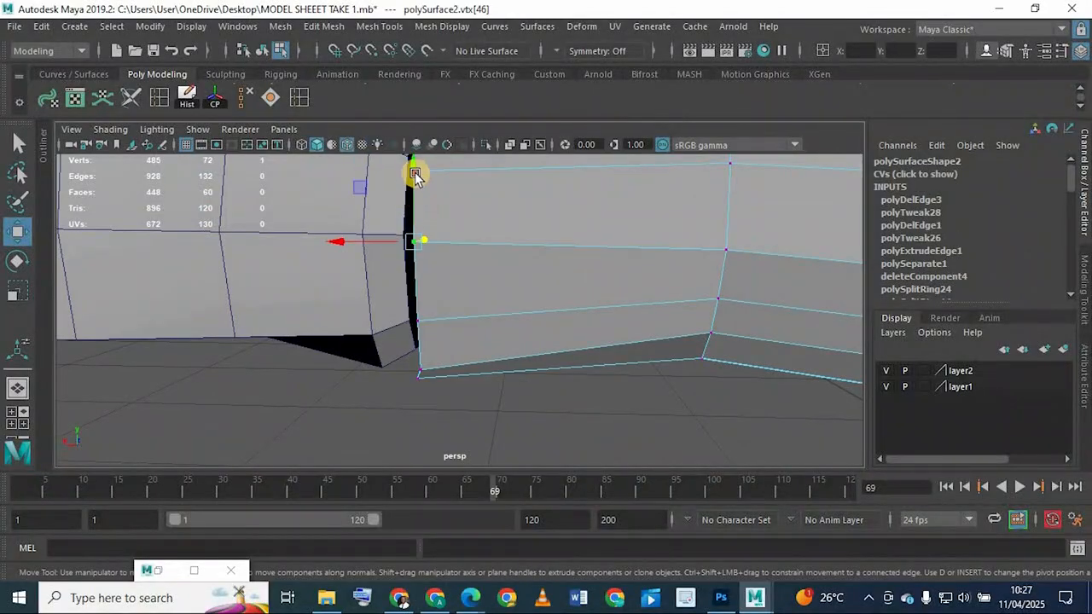
{"action": "left_click_drag", "start_coordinate": [413, 162], "coordinate": [411, 158]}
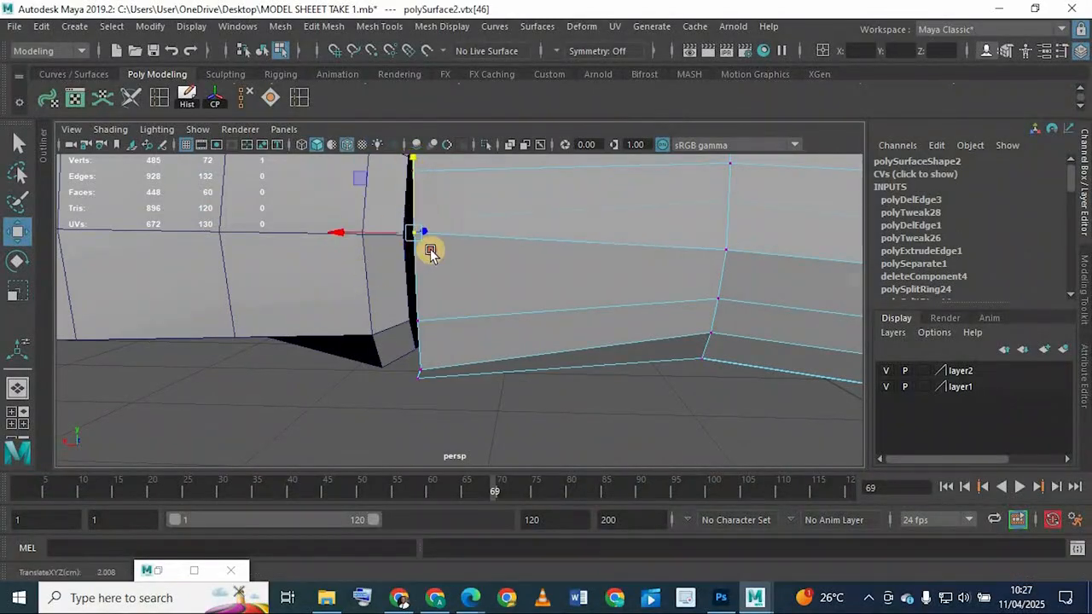
Step: Slide the next two arm rim vertices towards the hand to narrow the gap at the wrist
{"action": "left_click_drag", "start_coordinate": [431, 253], "coordinate": [566, 297], "text": "alt"}
{"action": "left_click_drag", "start_coordinate": [488, 271], "coordinate": [488, 271]}
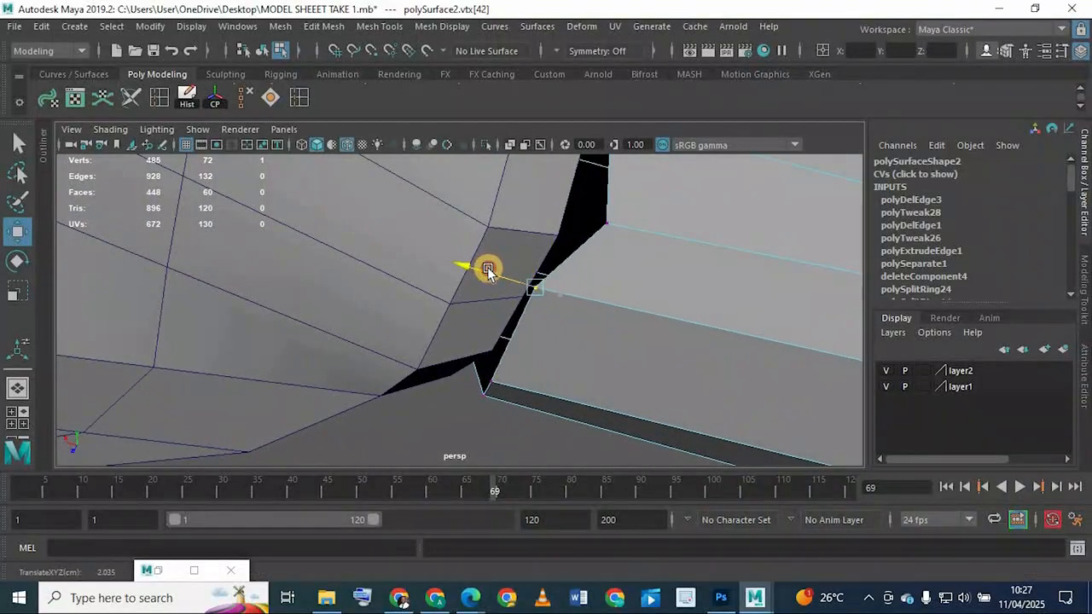
{"action": "left_click", "coordinate": [605, 218]}
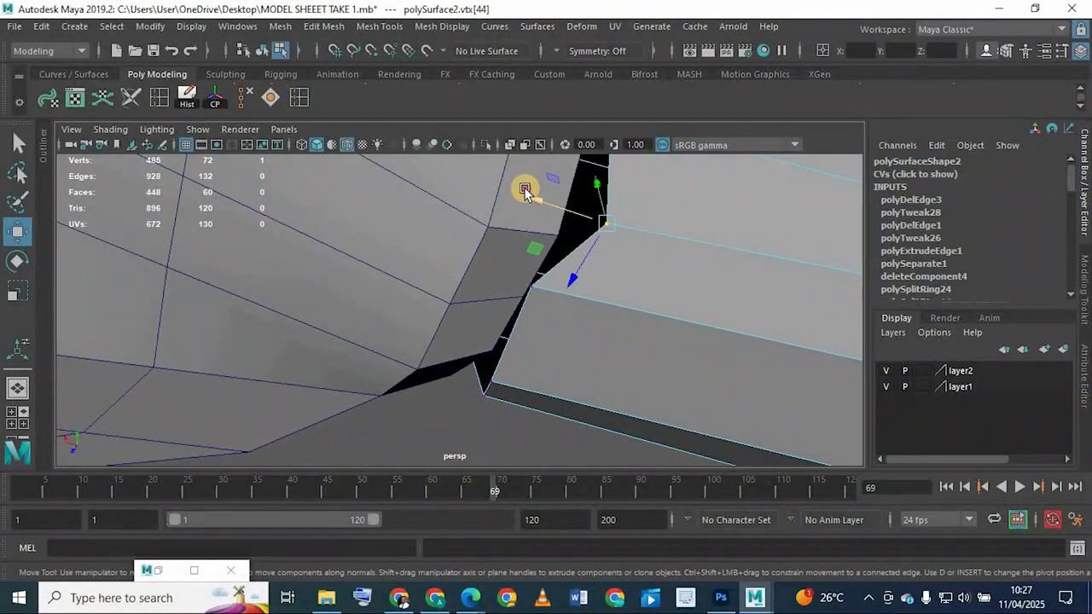
{"action": "left_click_drag", "start_coordinate": [525, 189], "coordinate": [490, 179]}
{"action": "left_click_drag", "start_coordinate": [548, 275], "coordinate": [480, 335], "text": "alt"}
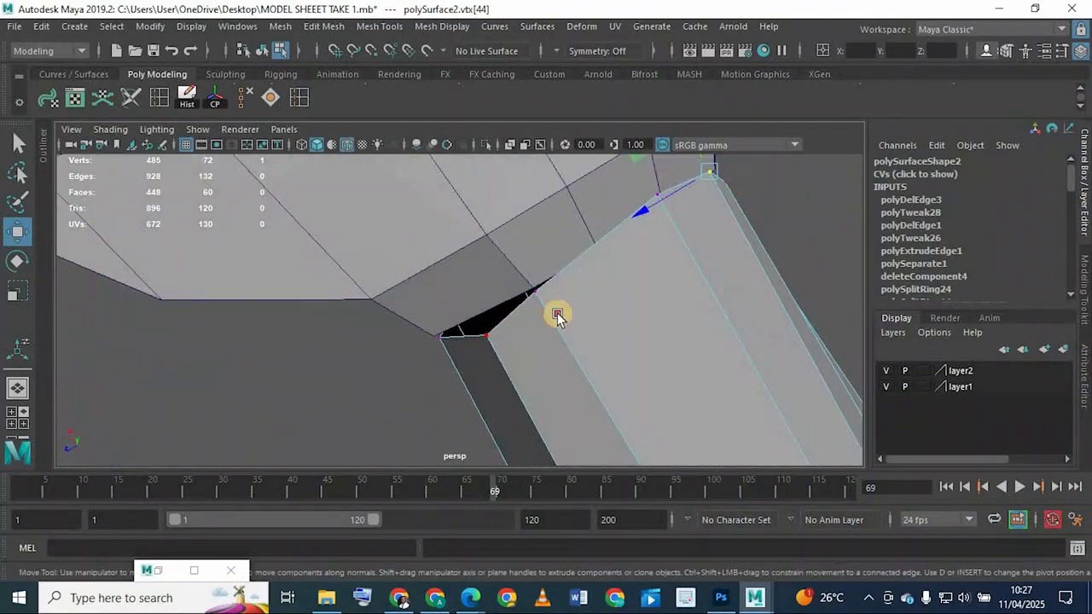
Step: On the opposite side of the wrist, move an arm rim vertex towards the hand and raise the vertex below it to the hand's border corner
{"action": "left_click_drag", "start_coordinate": [557, 316], "coordinate": [472, 298], "text": "alt"}
{"action": "middle_click_drag", "start_coordinate": [472, 298], "coordinate": [465, 299], "text": "alt"}
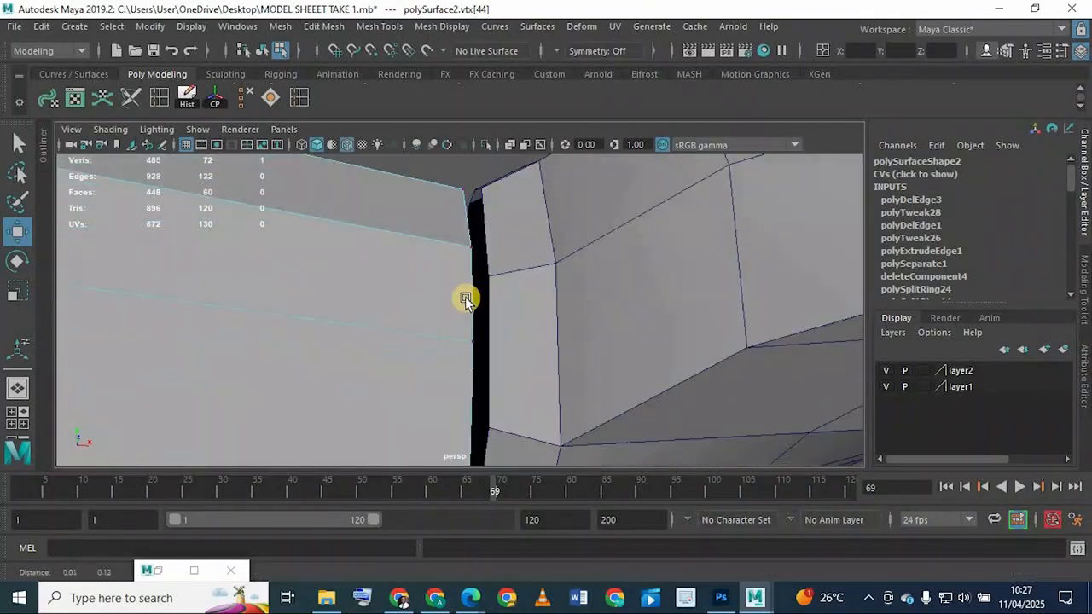
{"action": "left_click_drag", "start_coordinate": [465, 299], "coordinate": [447, 325], "text": "alt"}
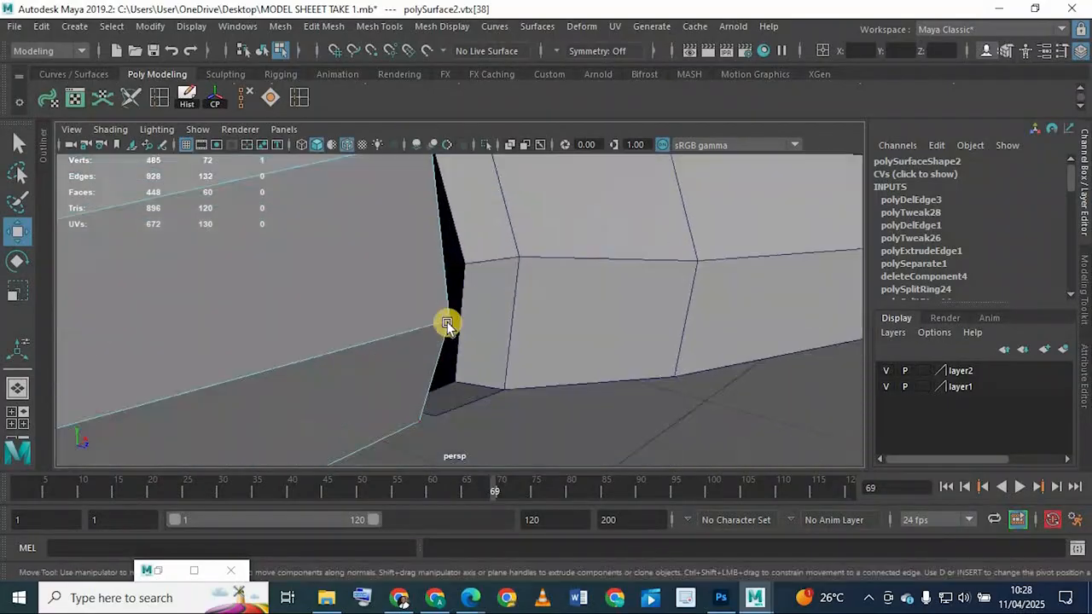
{"action": "left_click_drag", "start_coordinate": [455, 197], "coordinate": [434, 183], "text": "alt"}
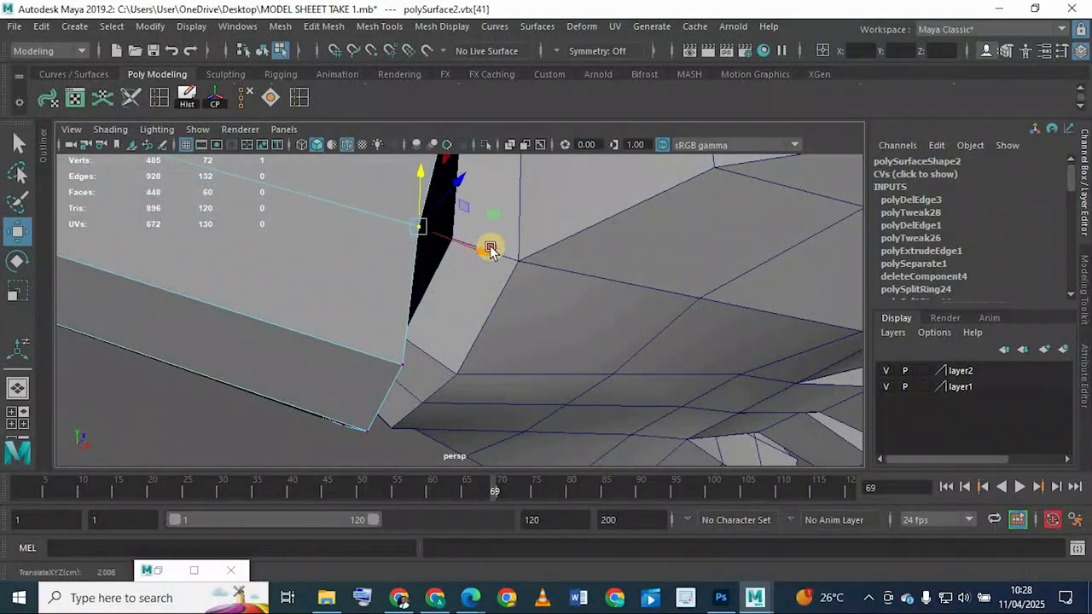
{"action": "left_click_drag", "start_coordinate": [487, 248], "coordinate": [516, 251]}
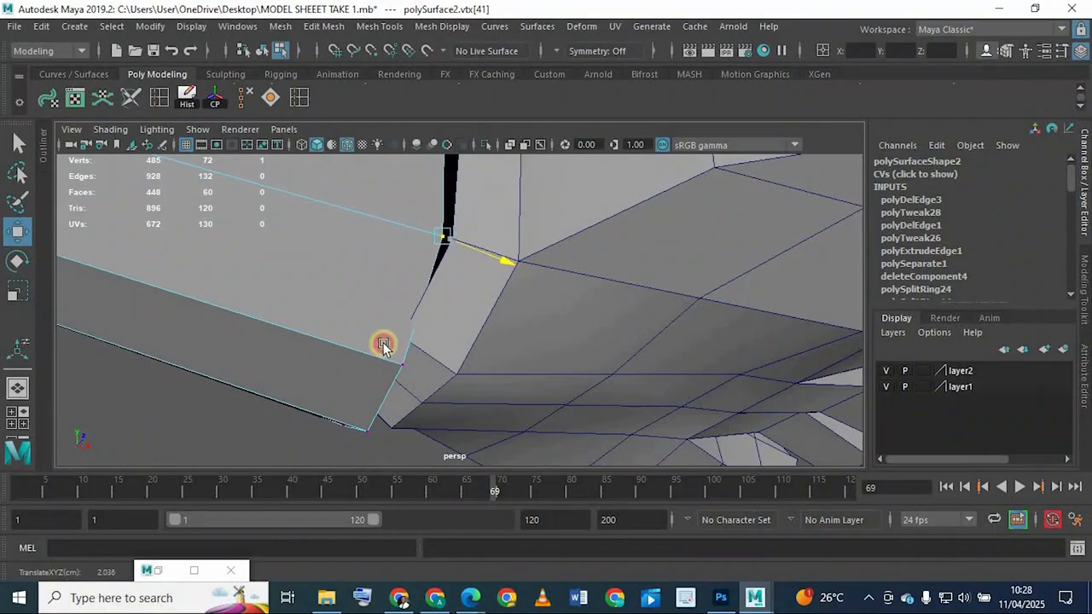
{"action": "left_click_drag", "start_coordinate": [378, 341], "coordinate": [433, 359], "text": "alt"}
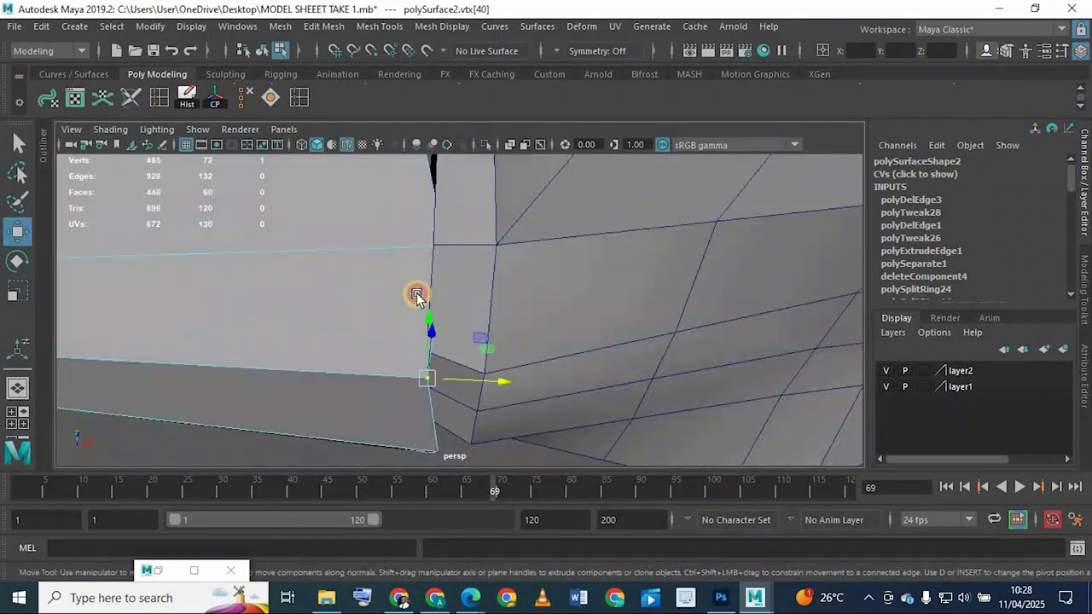
{"action": "left_click_drag", "start_coordinate": [429, 320], "coordinate": [430, 294]}
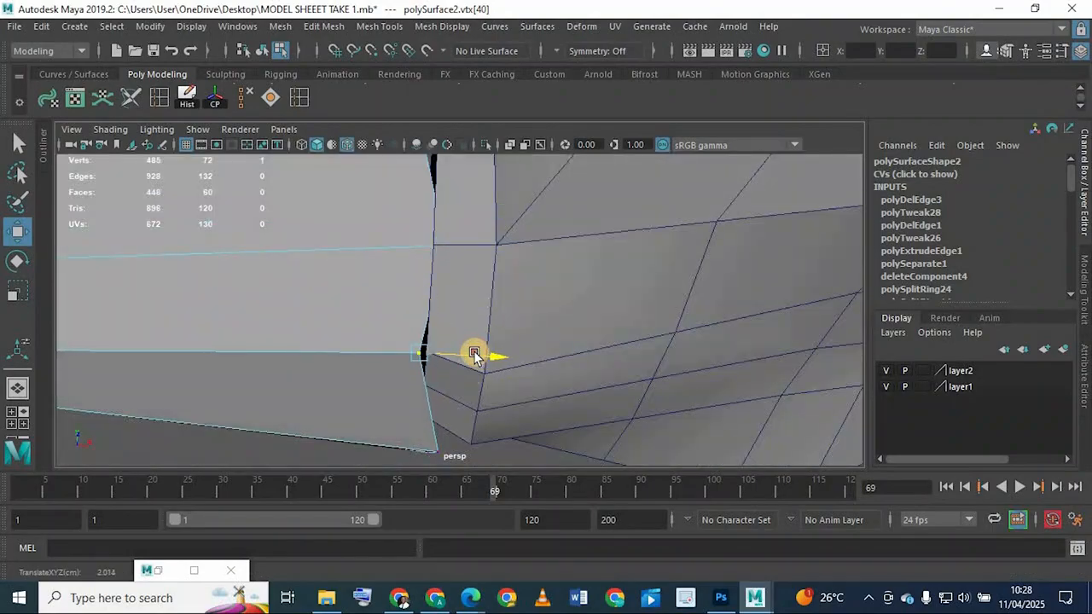
Step: Shift the remaining misaligned arm rim vertices along the rim so each faces its matching vertex on the hand's border
{"action": "left_click_drag", "start_coordinate": [359, 379], "coordinate": [508, 359], "text": "alt"}
{"action": "left_click", "coordinate": [473, 361]}
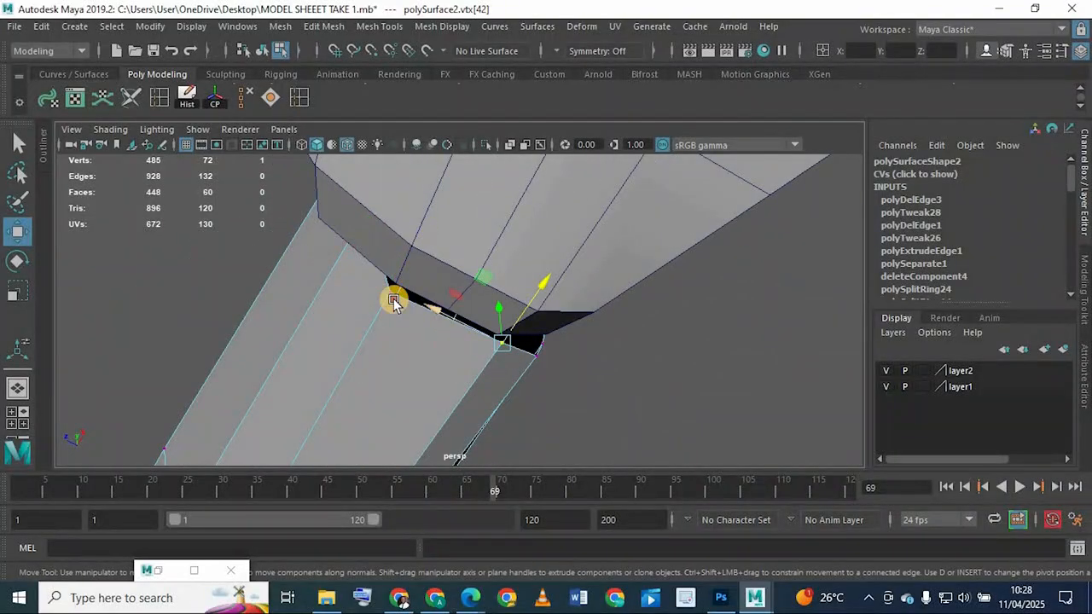
{"action": "left_click_drag", "start_coordinate": [394, 301], "coordinate": [402, 327]}
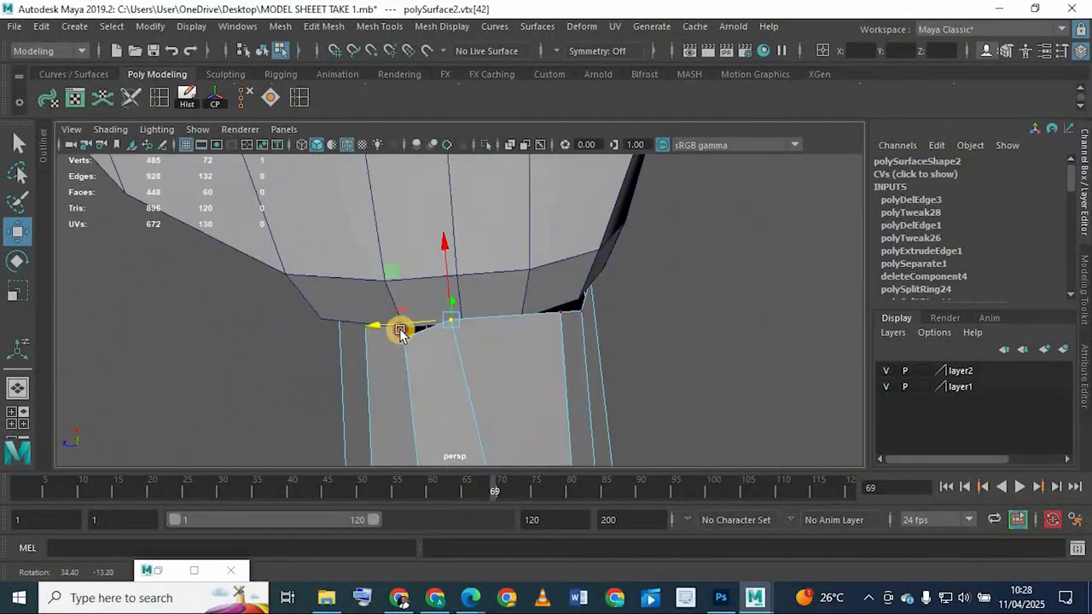
{"action": "left_click", "coordinate": [515, 324]}
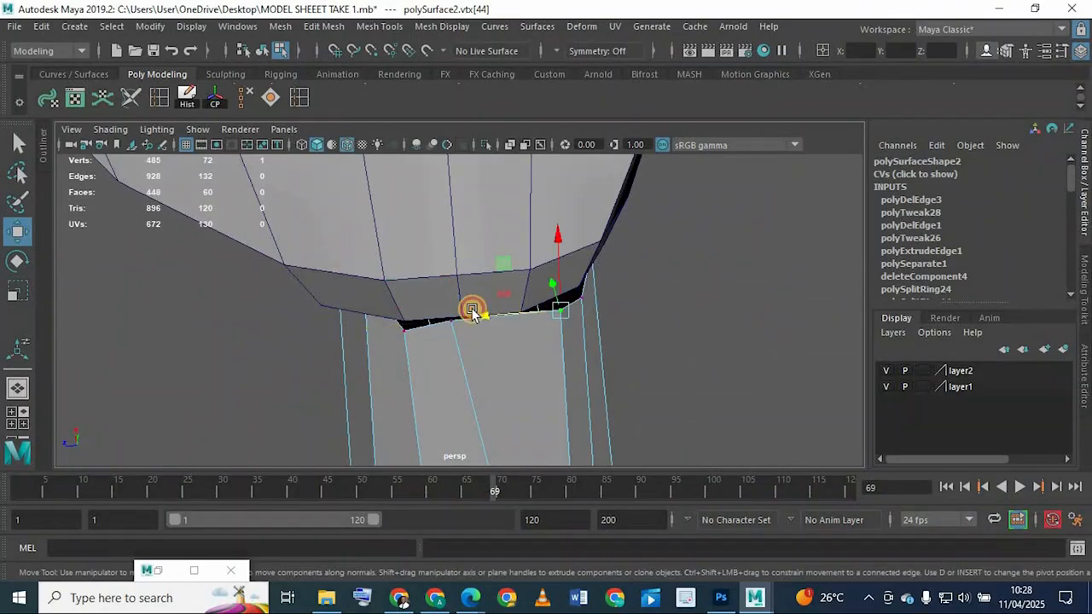
{"action": "left_click_drag", "start_coordinate": [474, 312], "coordinate": [549, 288]}
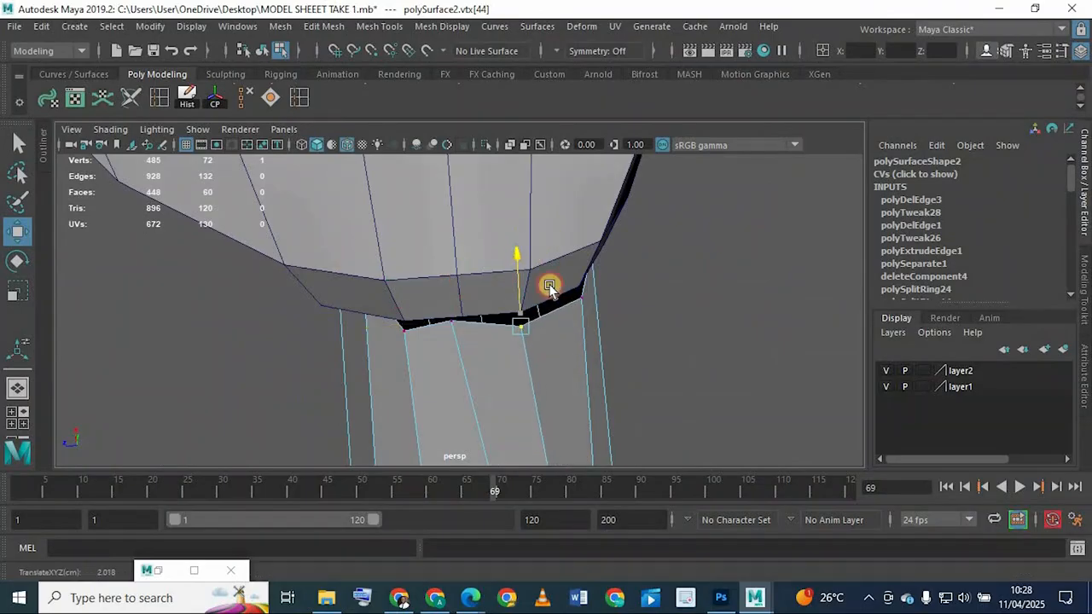
{"action": "scroll", "coordinate": [480, 307], "scroll_direction": "up", "scroll_amount": 10}
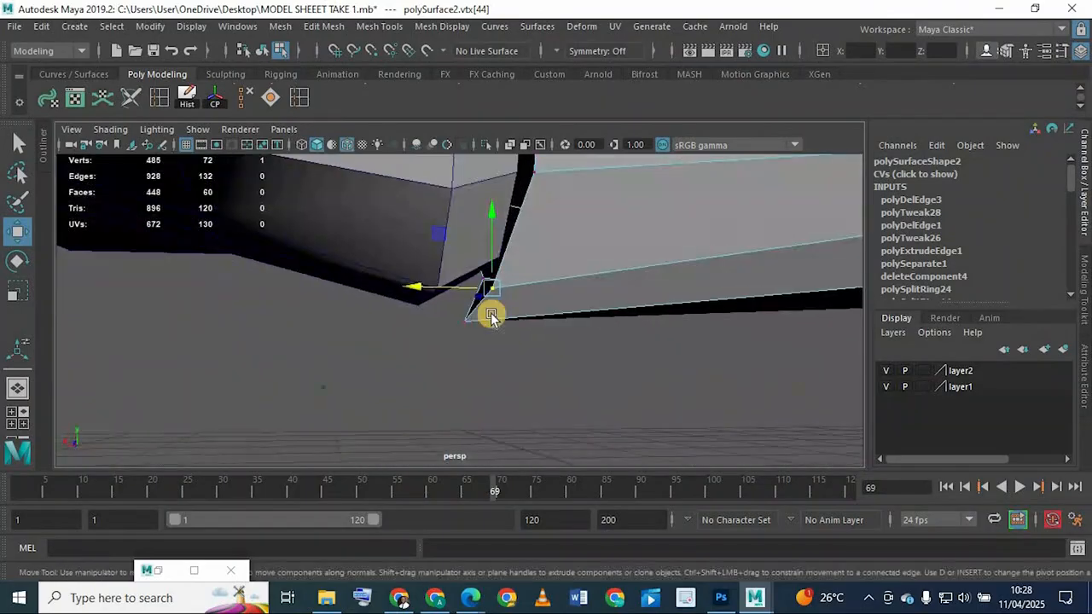
{"action": "left_click_drag", "start_coordinate": [482, 317], "coordinate": [421, 296], "text": "alt"}
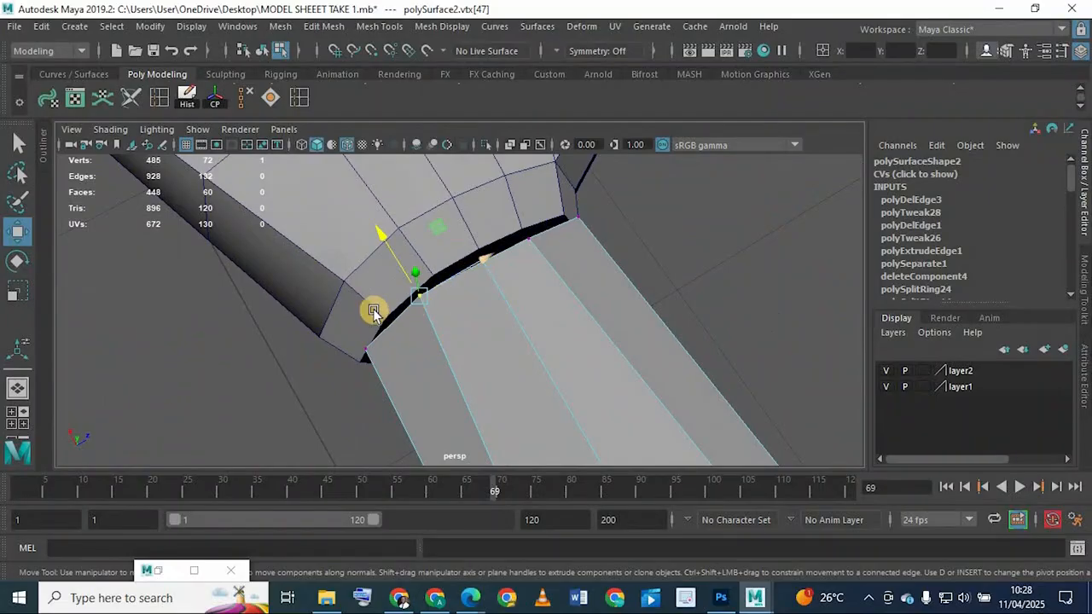
{"action": "left_click_drag", "start_coordinate": [398, 344], "coordinate": [512, 302], "text": "alt"}
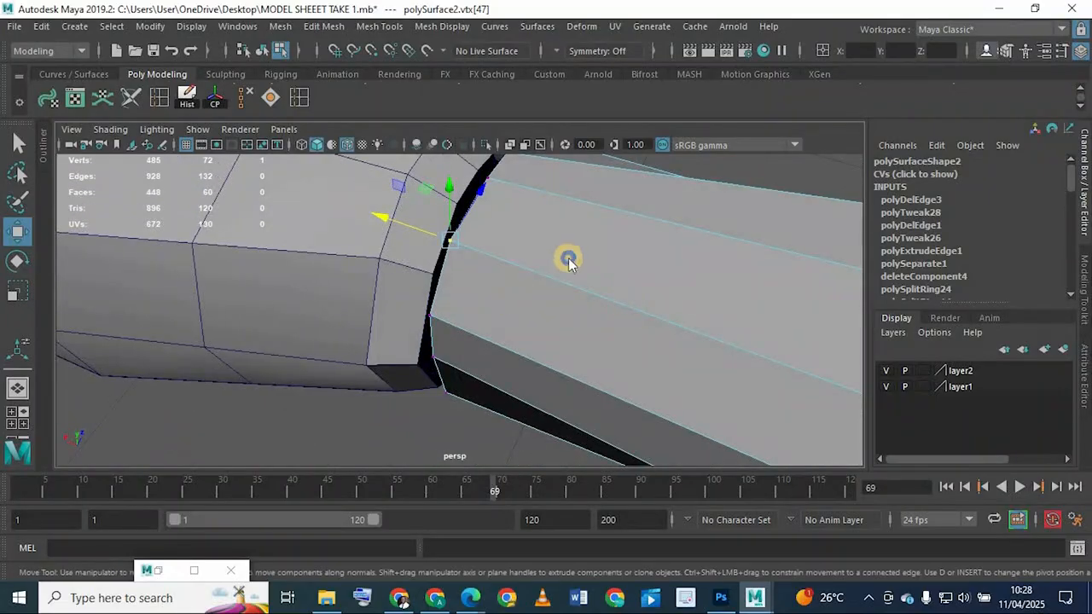
Step: Return to object mode and combine the hand and arm meshes into a single object
{"action": "right_click_drag", "start_coordinate": [568, 256], "coordinate": [638, 108]}
{"action": "scroll", "coordinate": [571, 263], "scroll_direction": "down", "scroll_amount": 5}
{"action": "left_click_drag", "start_coordinate": [571, 263], "coordinate": [536, 198], "text": "alt"}
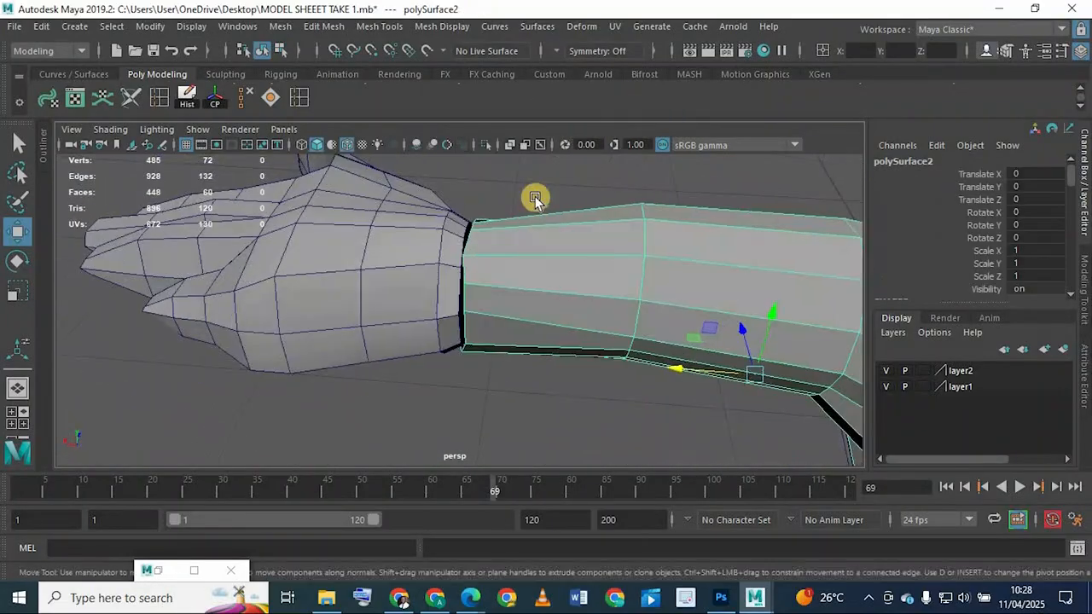
{"action": "left_click", "coordinate": [531, 192]}
{"action": "left_click", "coordinate": [428, 302]}
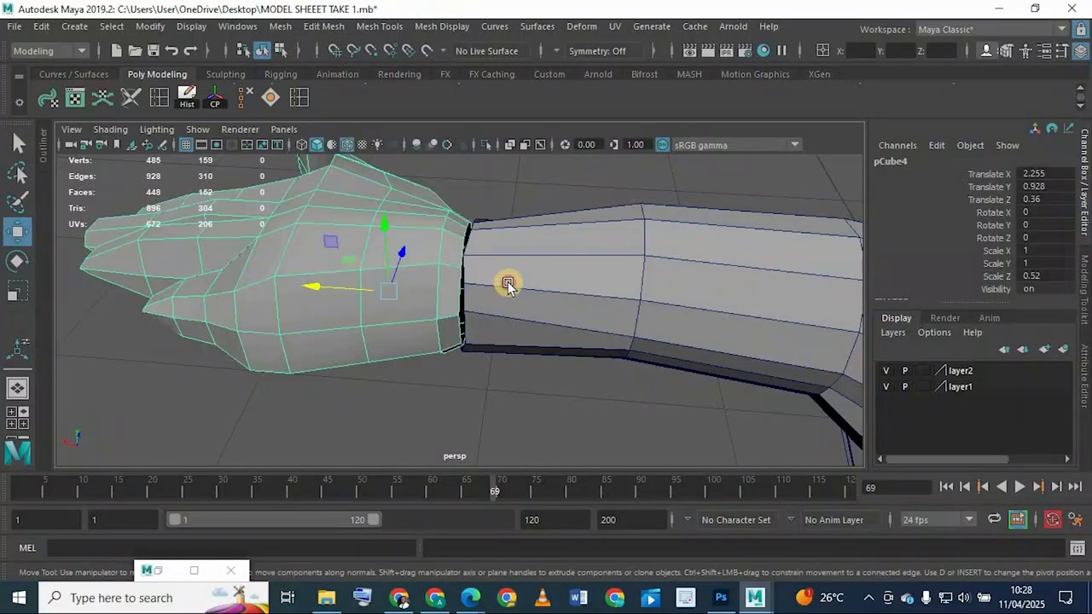
{"action": "left_click", "coordinate": [507, 286], "text": "shift"}
{"action": "scroll", "coordinate": [332, 111], "scroll_direction": "up", "scroll_amount": 1}
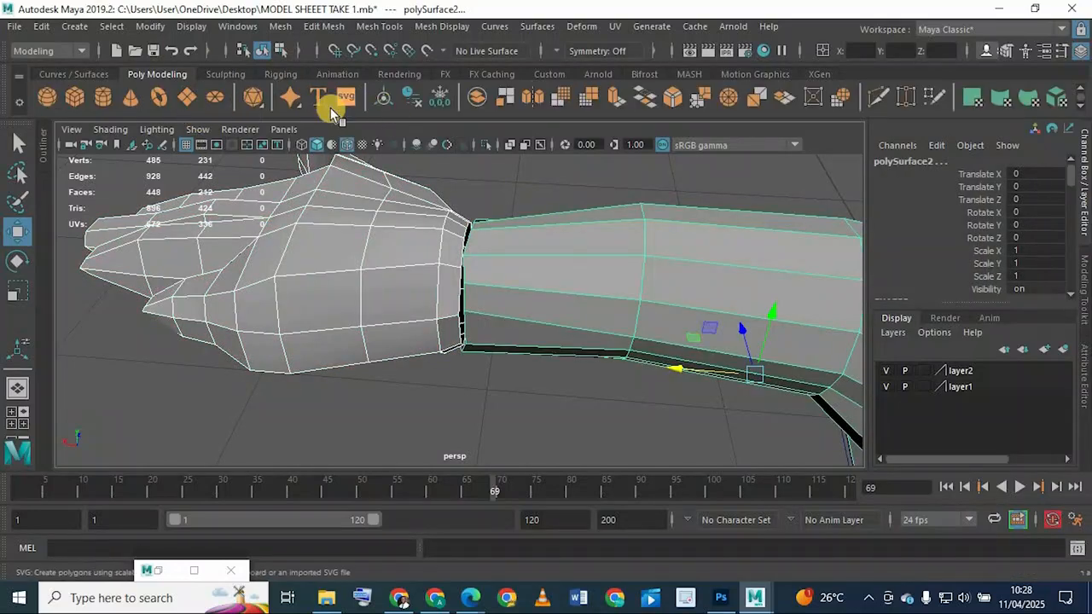
{"action": "left_click", "coordinate": [474, 99]}
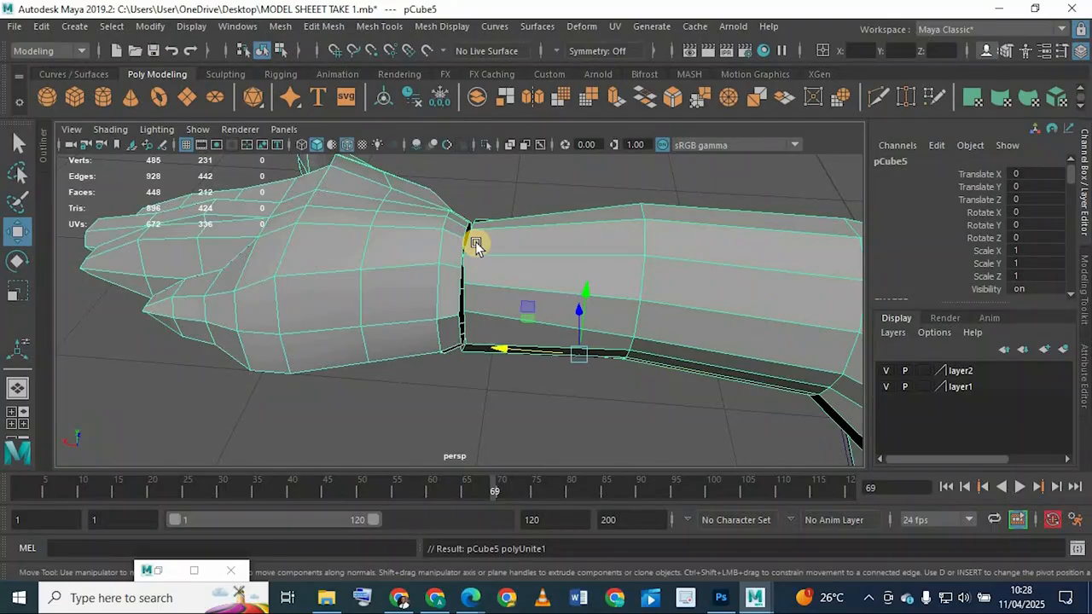
{"action": "left_click", "coordinate": [511, 247], "text": "shift"}
{"action": "left_click", "coordinate": [510, 246]}
Step: Switch the combined mesh to vertex editing and merge the first pair of facing hand and arm vertices at the wrist
{"action": "scroll", "coordinate": [463, 297], "scroll_direction": "down", "scroll_amount": 4}
{"action": "left_click_drag", "start_coordinate": [476, 279], "coordinate": [391, 260], "text": "alt"}
{"action": "scroll", "coordinate": [391, 260], "scroll_direction": "up", "scroll_amount": 10}
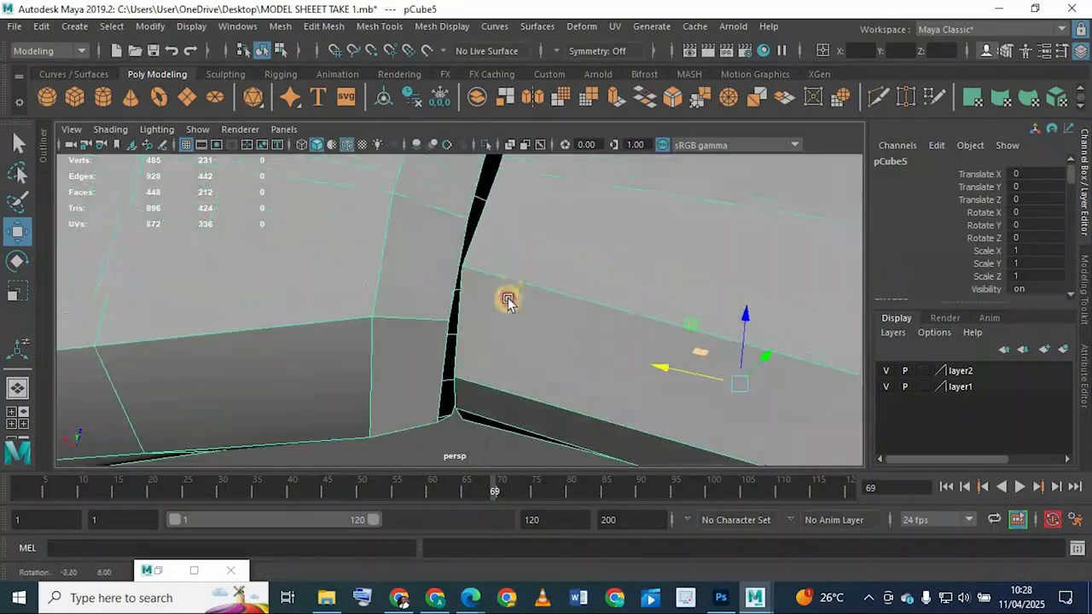
{"action": "right_click_drag", "start_coordinate": [517, 290], "coordinate": [452, 256]}
{"action": "left_click", "coordinate": [464, 318]}
{"action": "left_click_drag", "start_coordinate": [461, 314], "coordinate": [483, 305], "text": "alt"}
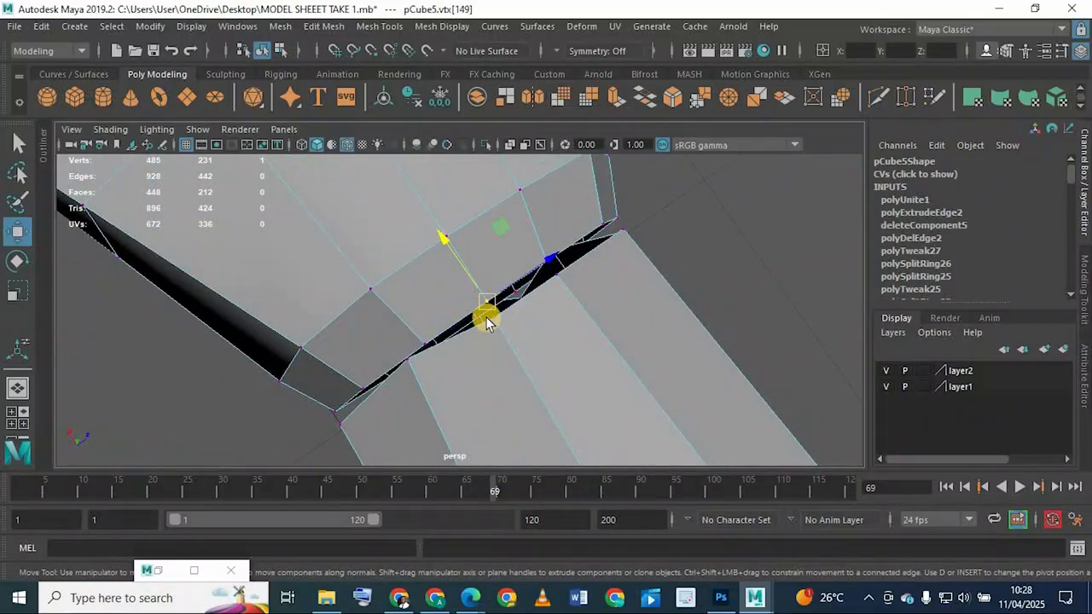
{"action": "key", "text": "q"}
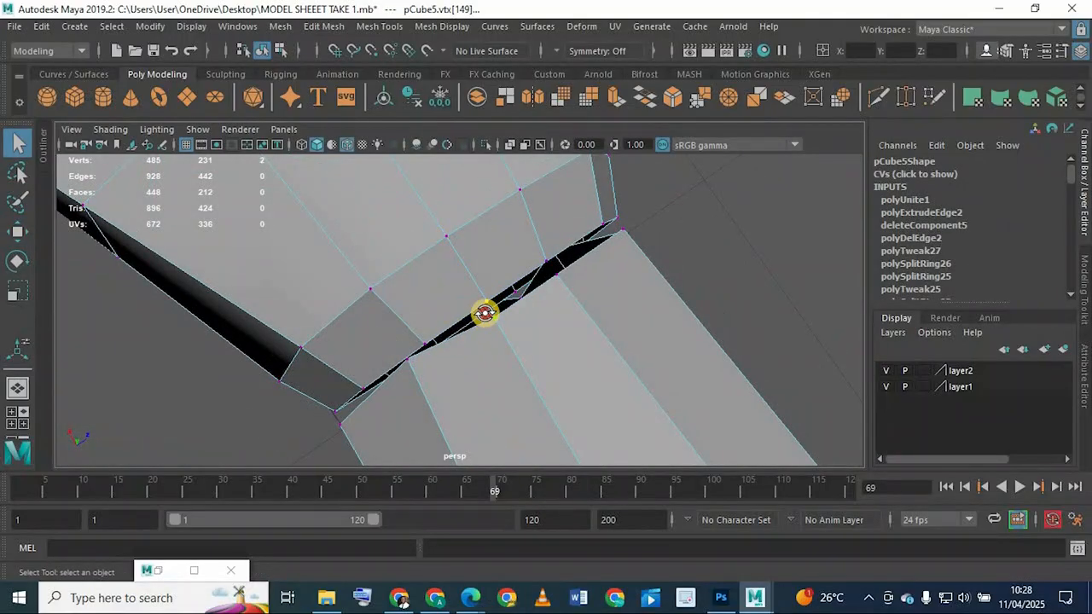
{"action": "mouse_move", "coordinate": [484, 314]}
{"action": "left_mouse_down", "text": "alt"}
{"action": "mouse_move", "coordinate": [481, 339]}
{"action": "mouse_move", "coordinate": [465, 323]}
{"action": "left_mouse_up", "text": "alt"}
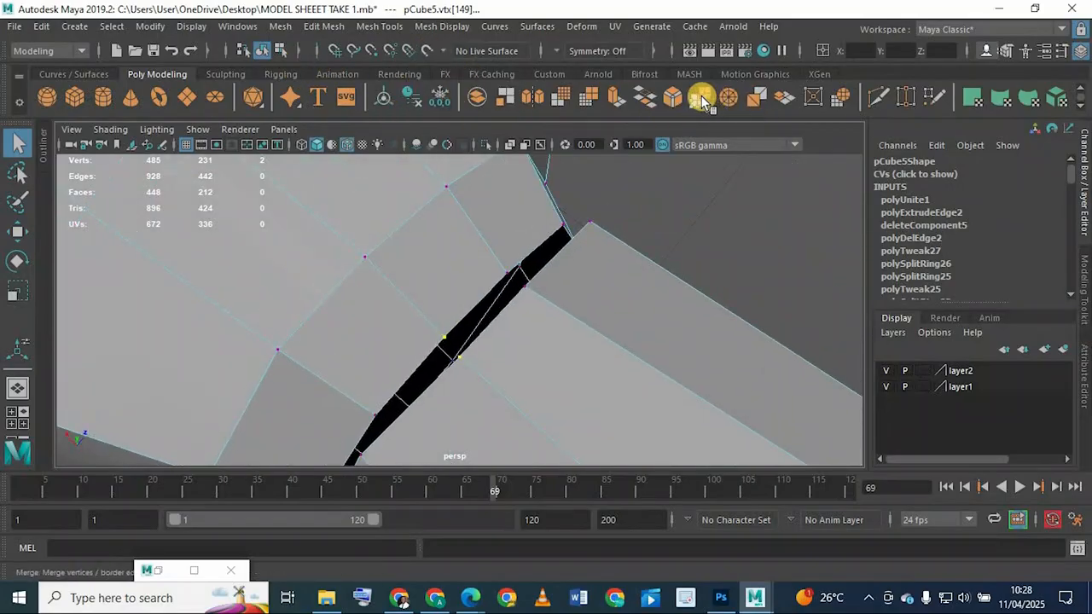
{"action": "left_click", "coordinate": [327, 28]}
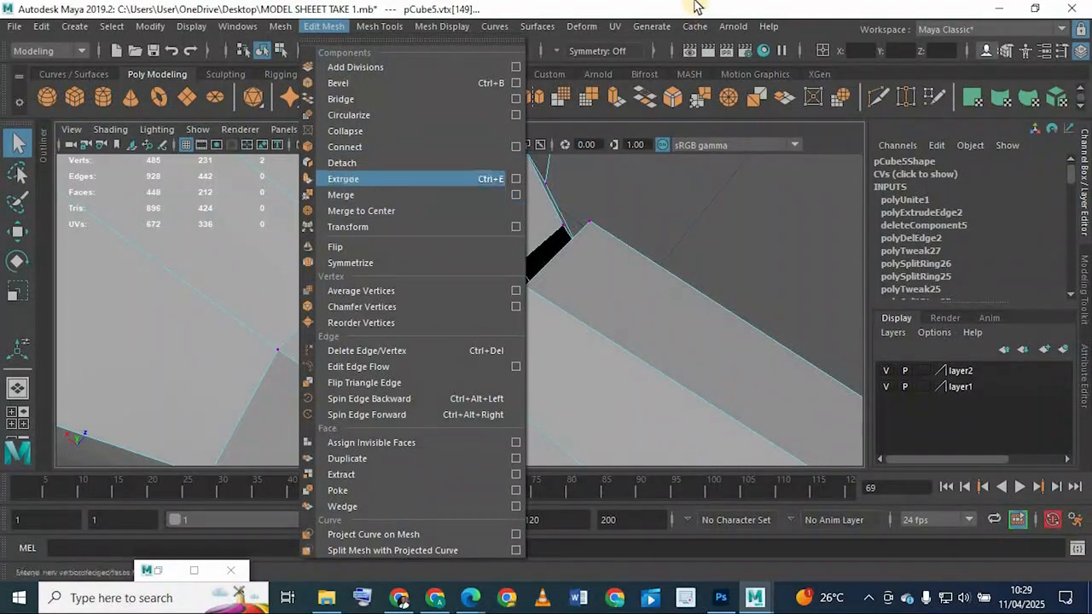
{"action": "left_click", "coordinate": [714, 101]}
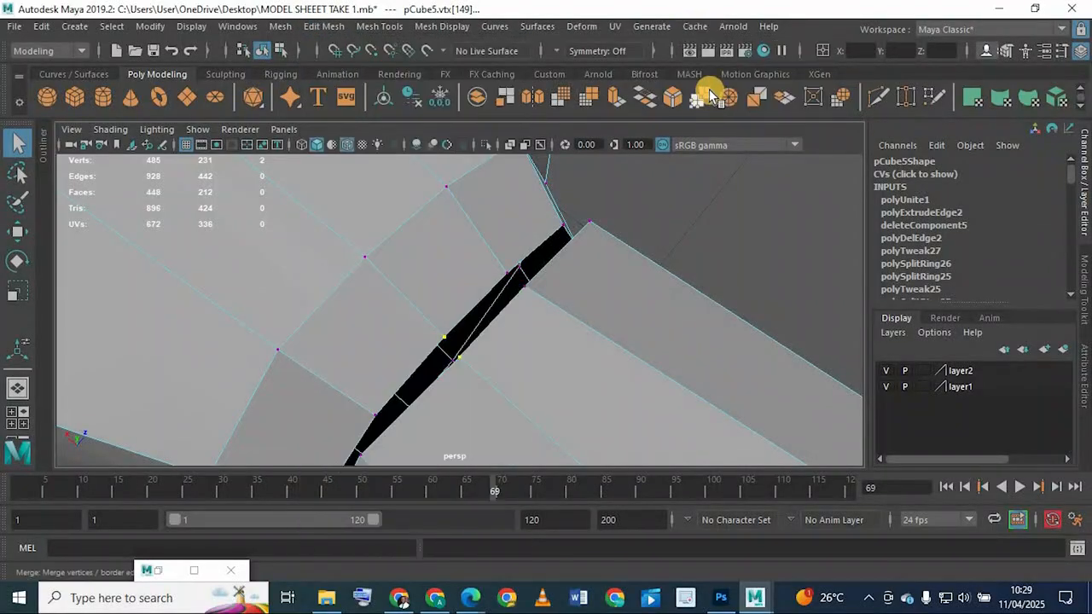
{"action": "left_click", "coordinate": [714, 96]}
Step: Merge the next three facing pairs of hand and arm vertices along the wrist seam
{"action": "left_click_drag", "start_coordinate": [487, 295], "coordinate": [449, 302], "text": "alt"}
{"action": "left_click", "coordinate": [444, 320]}
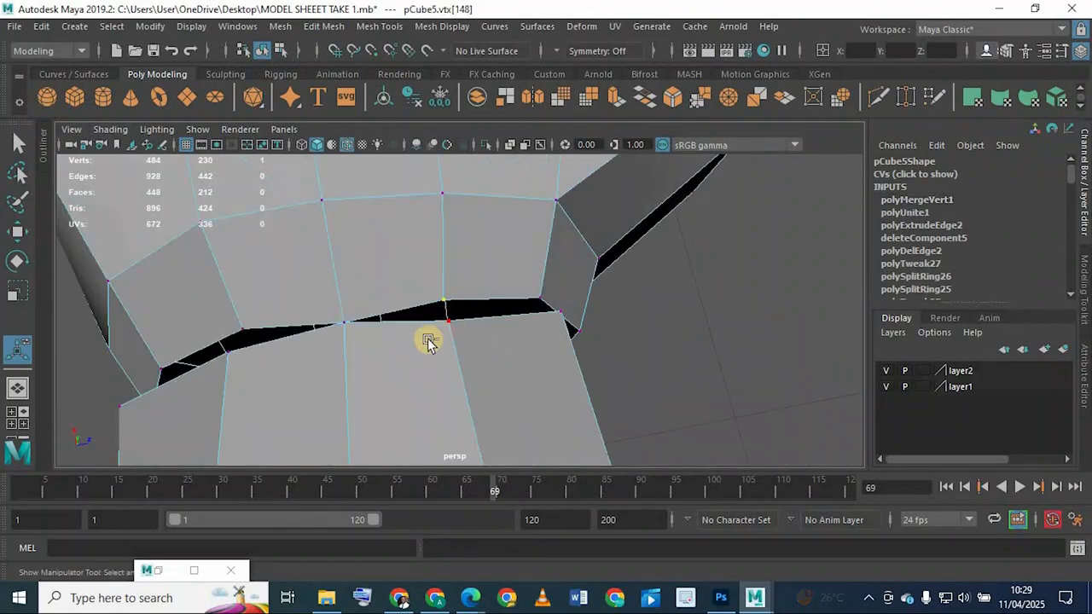
{"action": "key", "text": "g"}
{"action": "left_click_drag", "start_coordinate": [344, 316], "coordinate": [429, 292], "text": "alt"}
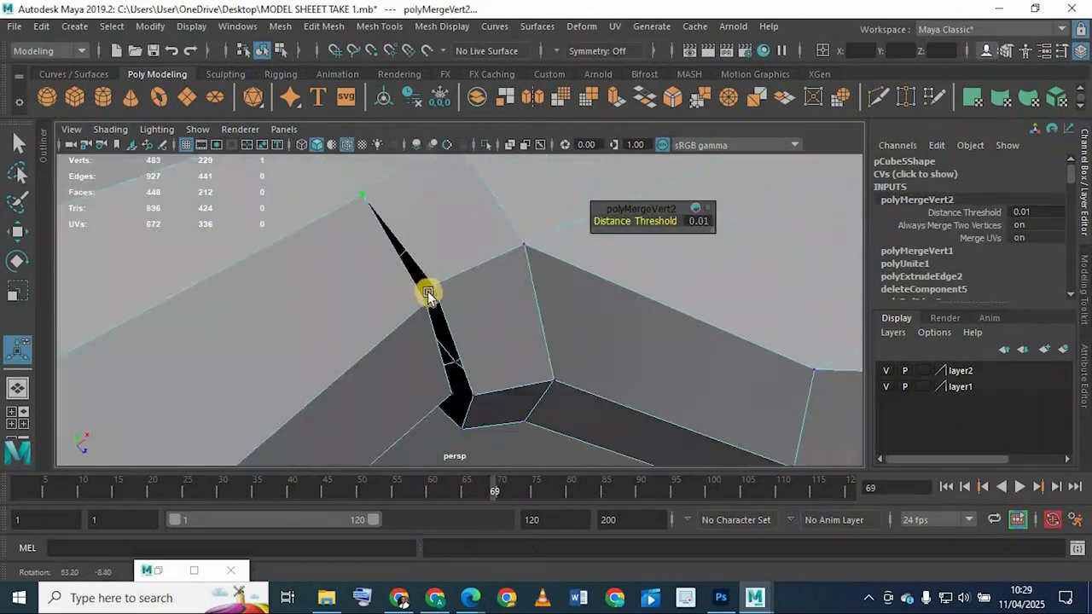
{"action": "left_click", "coordinate": [428, 304]}
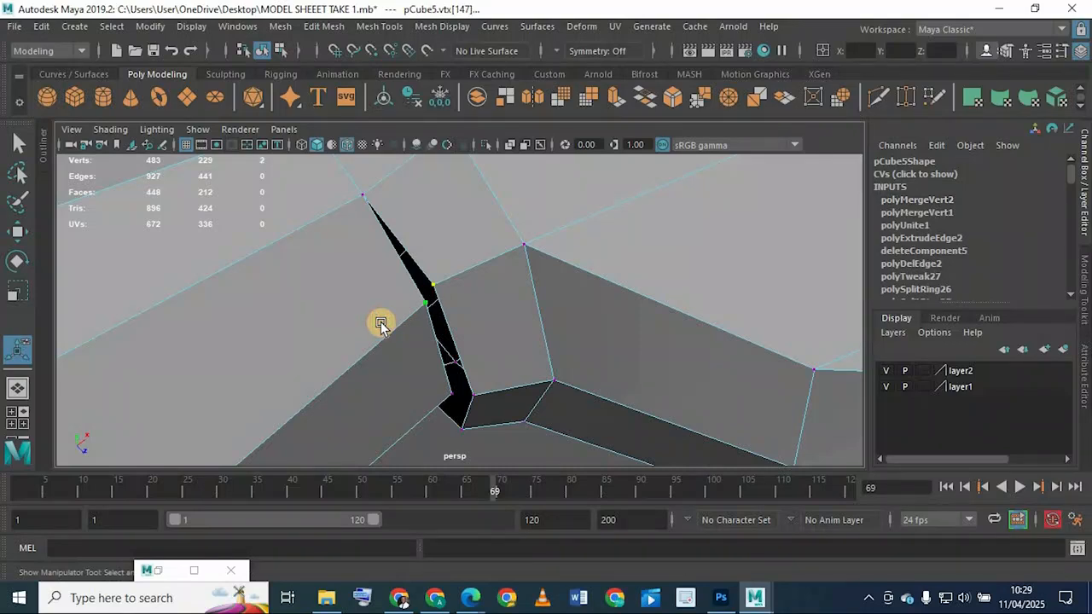
{"action": "key", "text": "g"}
{"action": "left_click_drag", "start_coordinate": [447, 313], "coordinate": [463, 381], "text": "alt"}
{"action": "left_click", "coordinate": [434, 331]}
{"action": "key", "text": "g"}
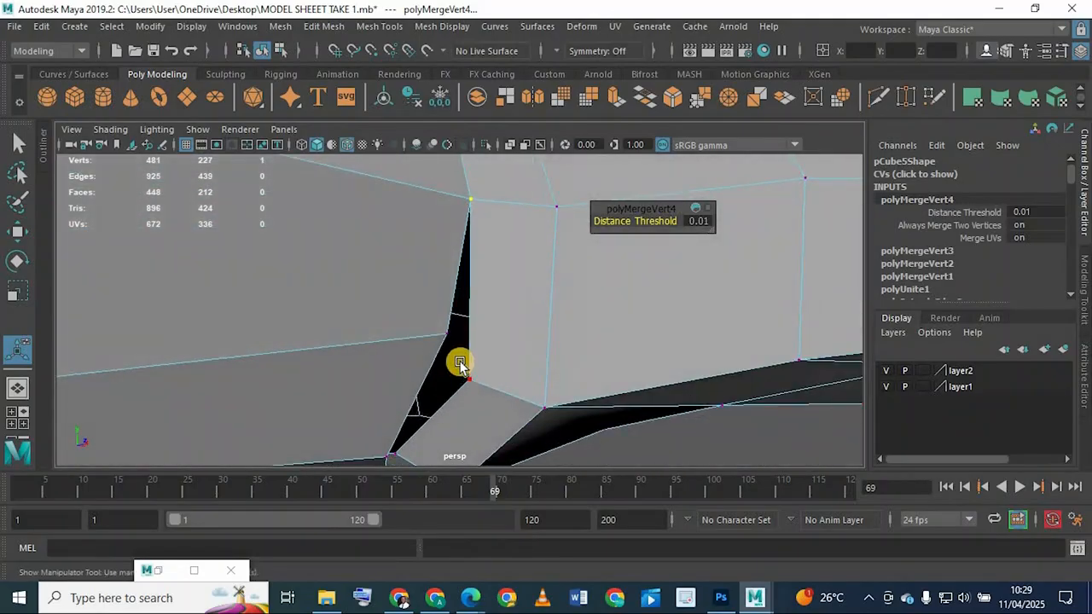
Step: Lower the misaligned arm rim vertex towards the hand's border corner, merge the two, and merge the neighbouring pair
{"action": "left_click", "coordinate": [461, 366]}
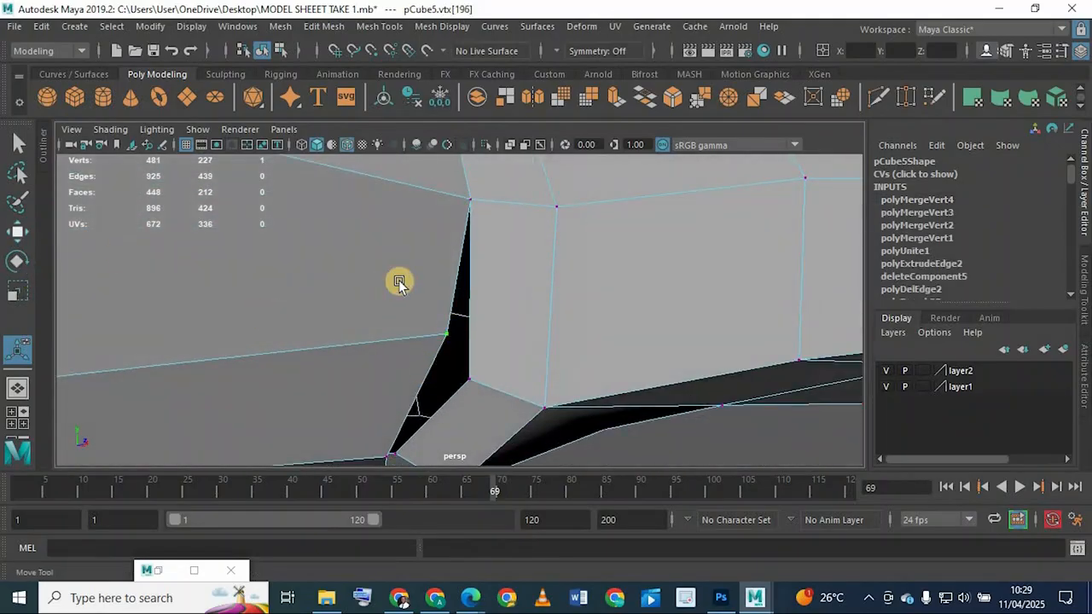
{"action": "key", "text": "w"}
{"action": "left_click_drag", "start_coordinate": [451, 293], "coordinate": [495, 395]}
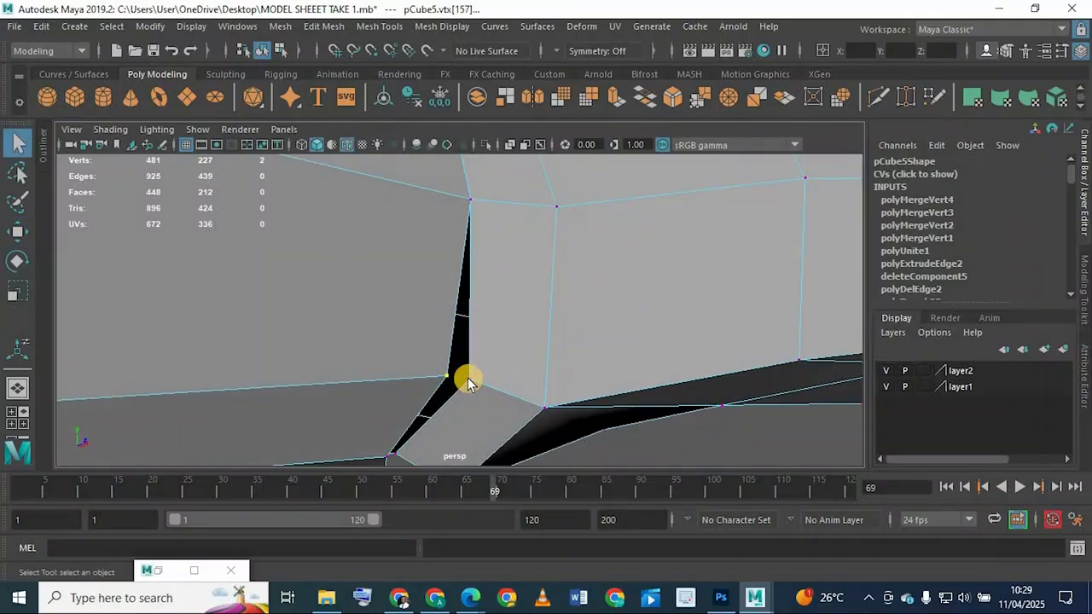
{"action": "key", "text": "g"}
{"action": "left_click_drag", "start_coordinate": [449, 350], "coordinate": [424, 389], "text": "alt"}
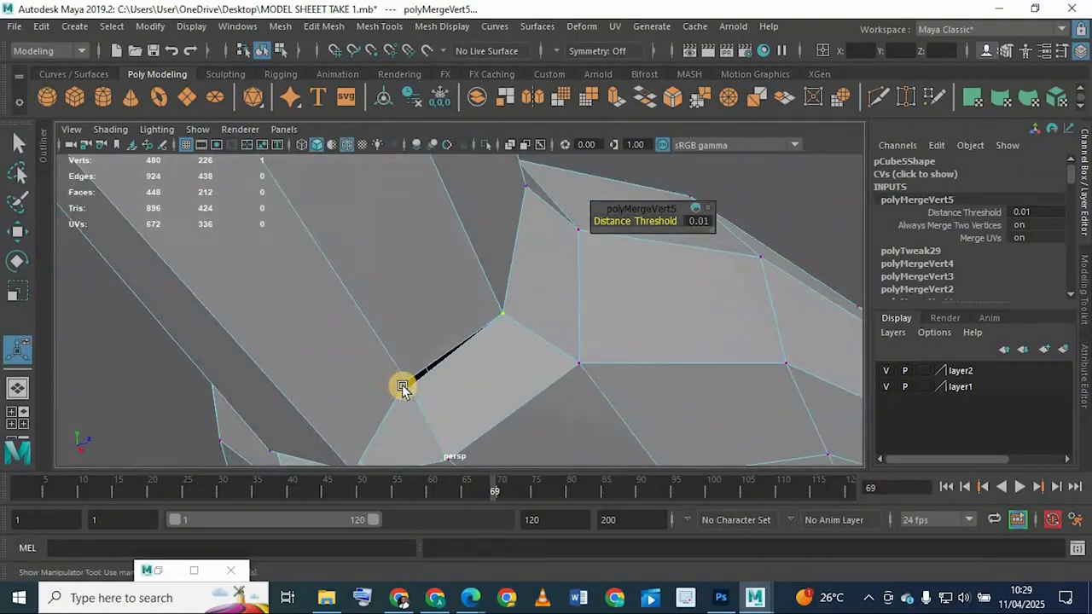
{"action": "left_click", "coordinate": [413, 391]}
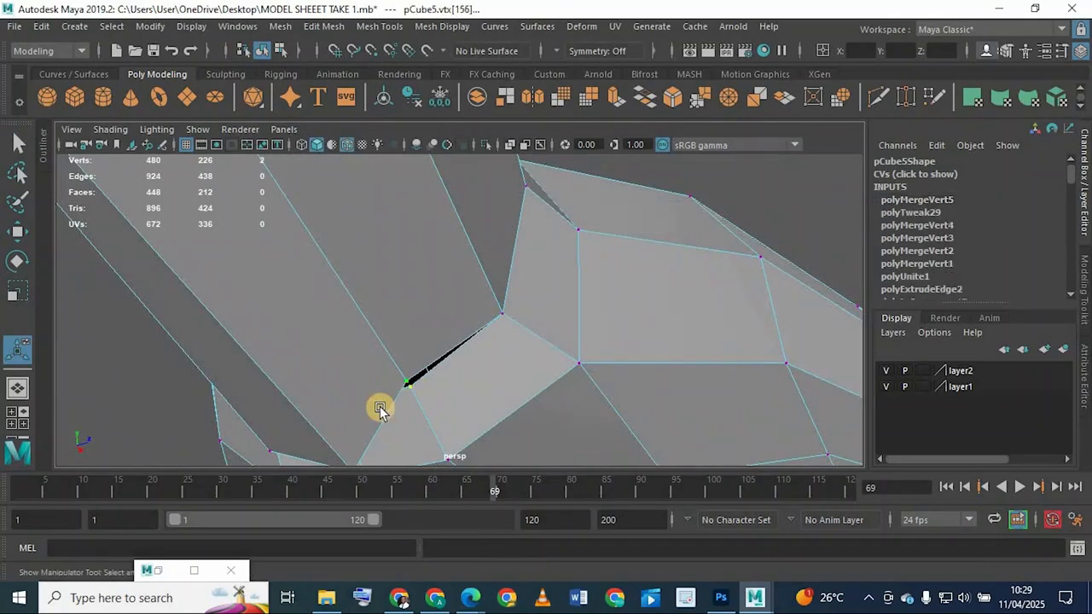
{"action": "key", "text": "g"}
Step: Around the other side of the wrist, move the overlapping arm rim vertex back and up towards its matching hand vertex
{"action": "left_click_drag", "start_coordinate": [429, 390], "coordinate": [17, 254], "text": "alt"}
{"action": "left_click", "coordinate": [376, 394]}
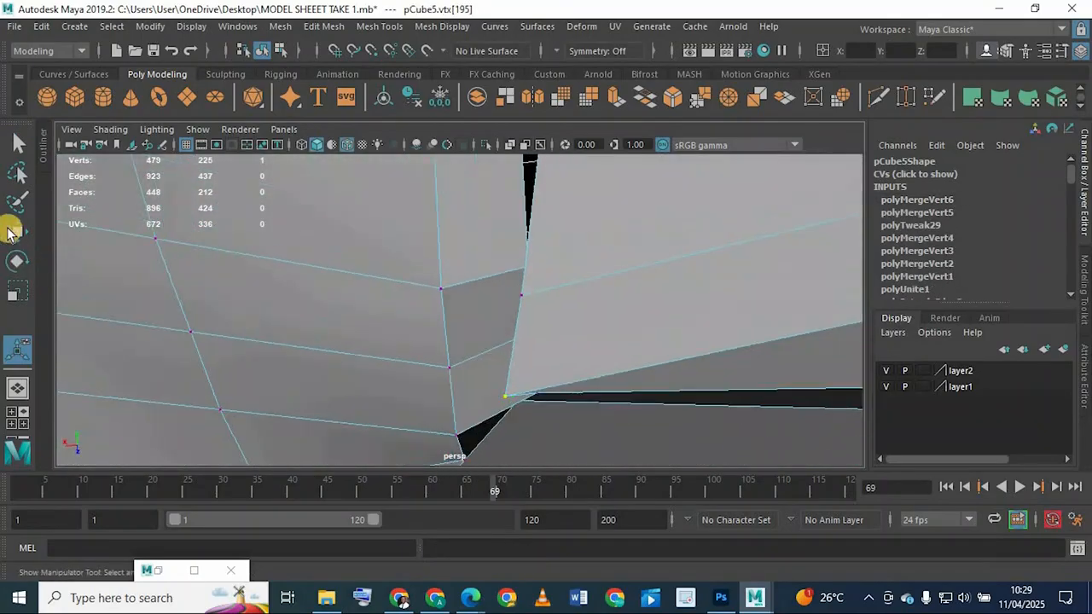
{"action": "key", "text": "w"}
{"action": "mouse_move", "coordinate": [499, 337]}
{"action": "left_mouse_down"}
{"action": "mouse_move", "coordinate": [506, 310]}
{"action": "mouse_move", "coordinate": [512, 337]}
{"action": "mouse_move", "coordinate": [491, 350]}
{"action": "left_mouse_up"}
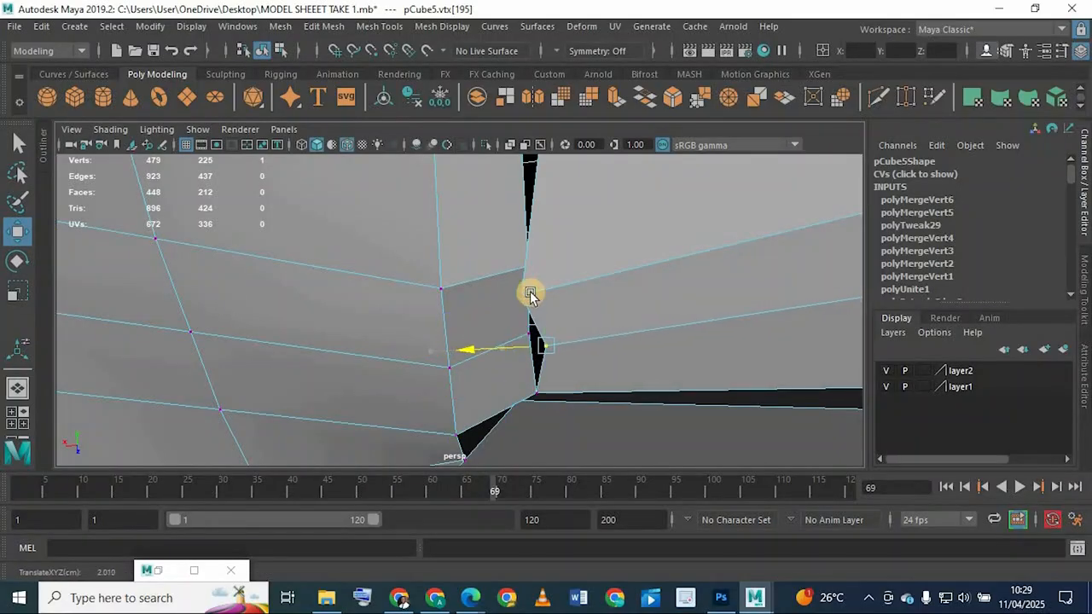
{"action": "left_click", "coordinate": [498, 318]}
{"action": "left_click_drag", "start_coordinate": [487, 299], "coordinate": [533, 224]}
{"action": "left_click_drag", "start_coordinate": [484, 350], "coordinate": [574, 341], "text": "alt"}
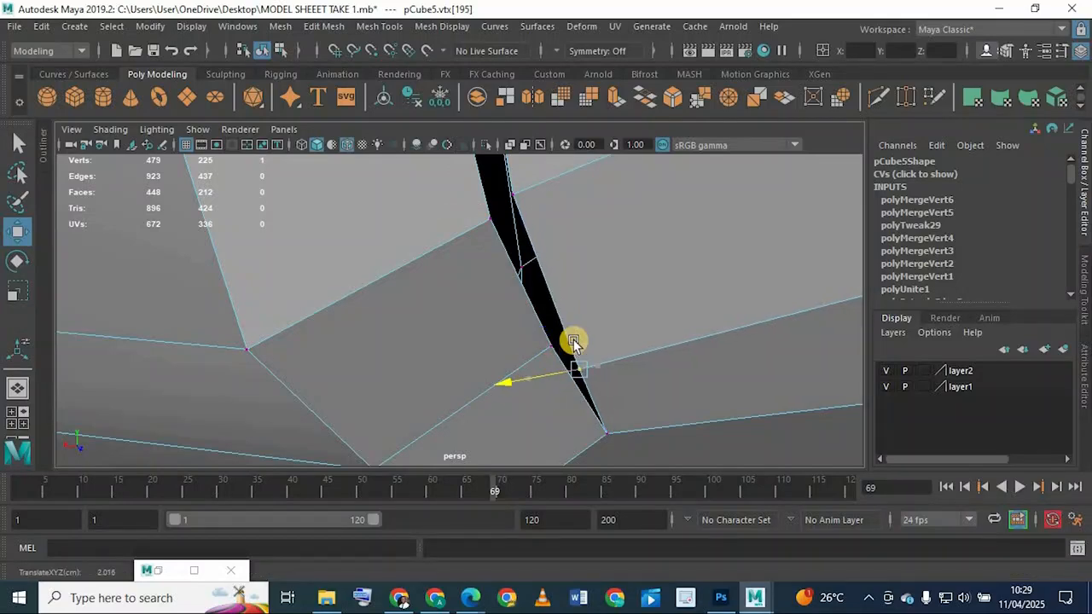
Step: Fine-tune the height and gap of that arm rim vertex and merge it with the facing hand vertex
{"action": "left_click_drag", "start_coordinate": [556, 284], "coordinate": [552, 272]}
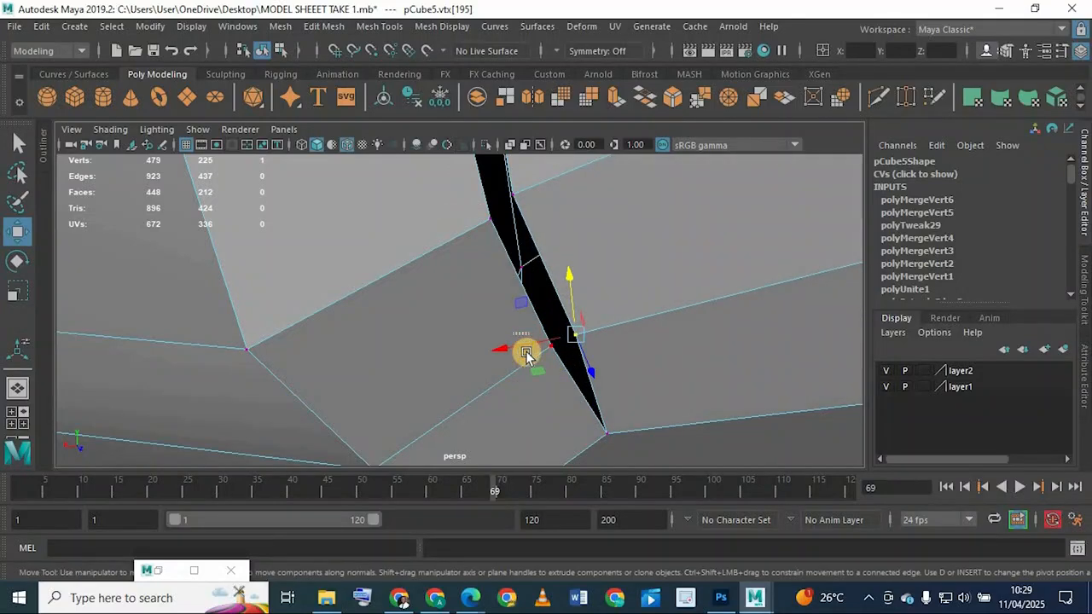
{"action": "left_click", "coordinate": [528, 358]}
{"action": "left_click", "coordinate": [564, 338]}
{"action": "left_click_drag", "start_coordinate": [512, 337], "coordinate": [561, 354]}
{"action": "key", "text": "q"}
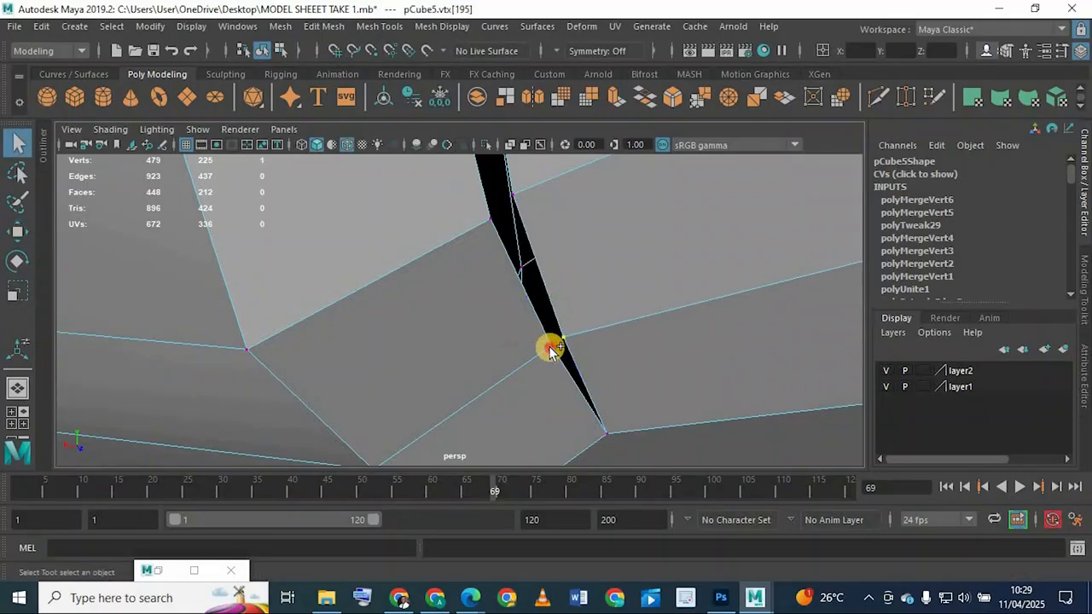
{"action": "key", "text": "g"}
Step: Continue along the wrist seam, merging three more facing pairs of arm and hand vertices
{"action": "left_click_drag", "start_coordinate": [509, 320], "coordinate": [550, 325], "text": "alt"}
{"action": "left_click", "coordinate": [524, 356]}
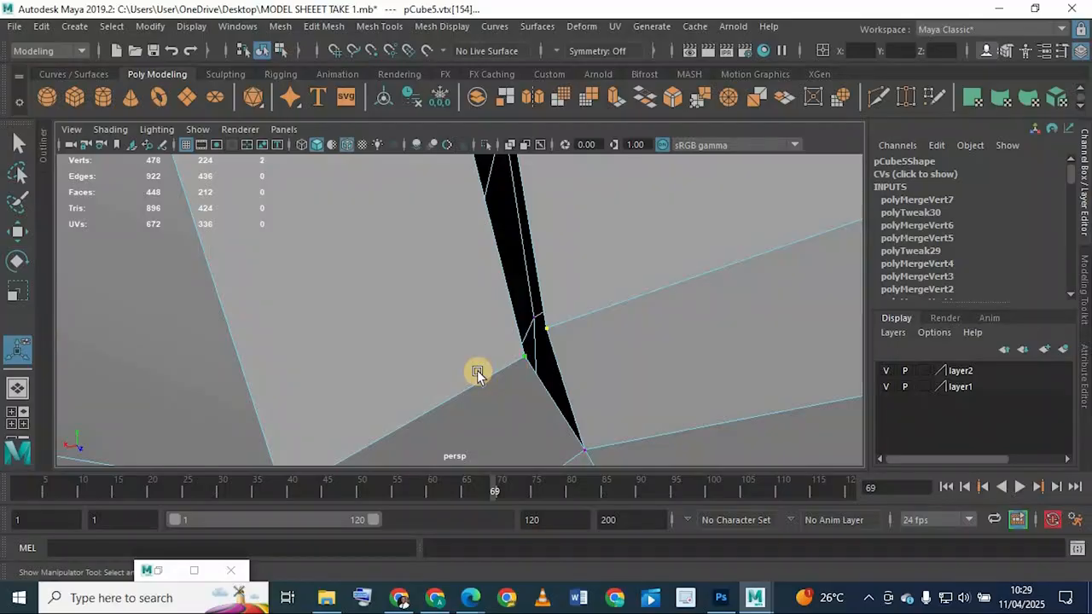
{"action": "key", "text": "g"}
{"action": "left_click_drag", "start_coordinate": [524, 324], "coordinate": [578, 302], "text": "alt"}
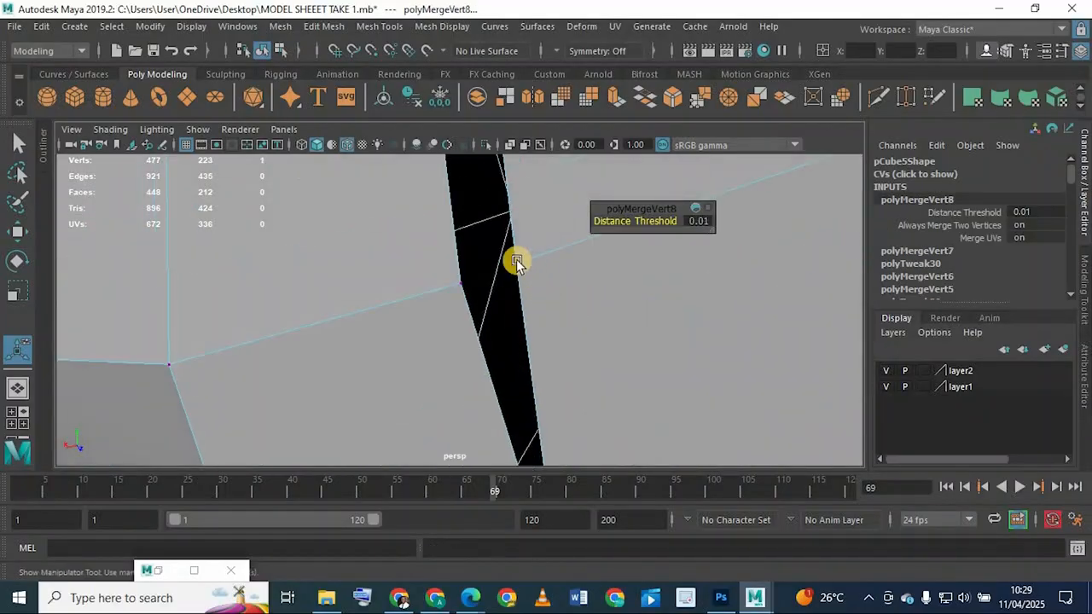
{"action": "left_click", "coordinate": [462, 286]}
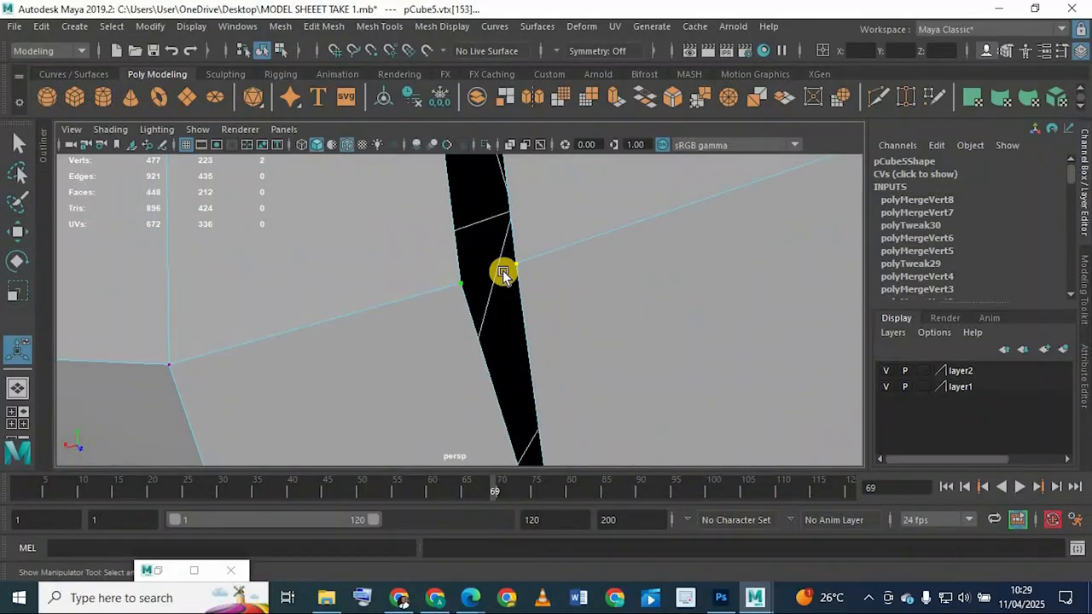
{"action": "key", "text": "g"}
{"action": "mouse_move", "coordinate": [478, 292]}
{"action": "left_mouse_down", "text": "alt"}
{"action": "mouse_move", "coordinate": [490, 339]}
{"action": "mouse_move", "coordinate": [496, 296]}
{"action": "left_mouse_up", "text": "alt"}
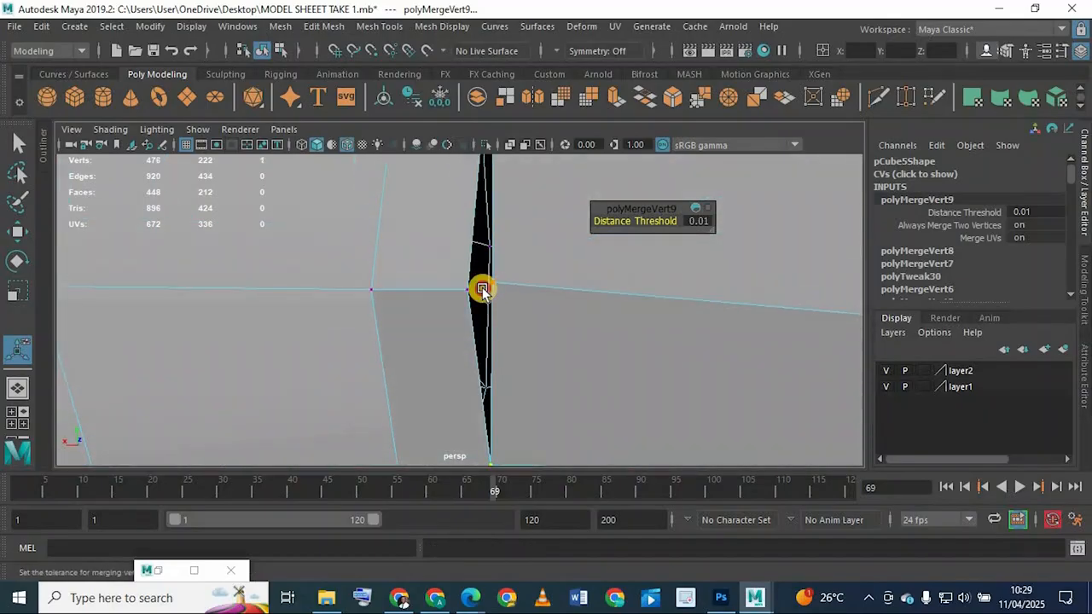
{"action": "left_click", "coordinate": [483, 290]}
{"action": "left_click", "coordinate": [468, 289], "text": "shift"}
{"action": "key", "text": "g"}
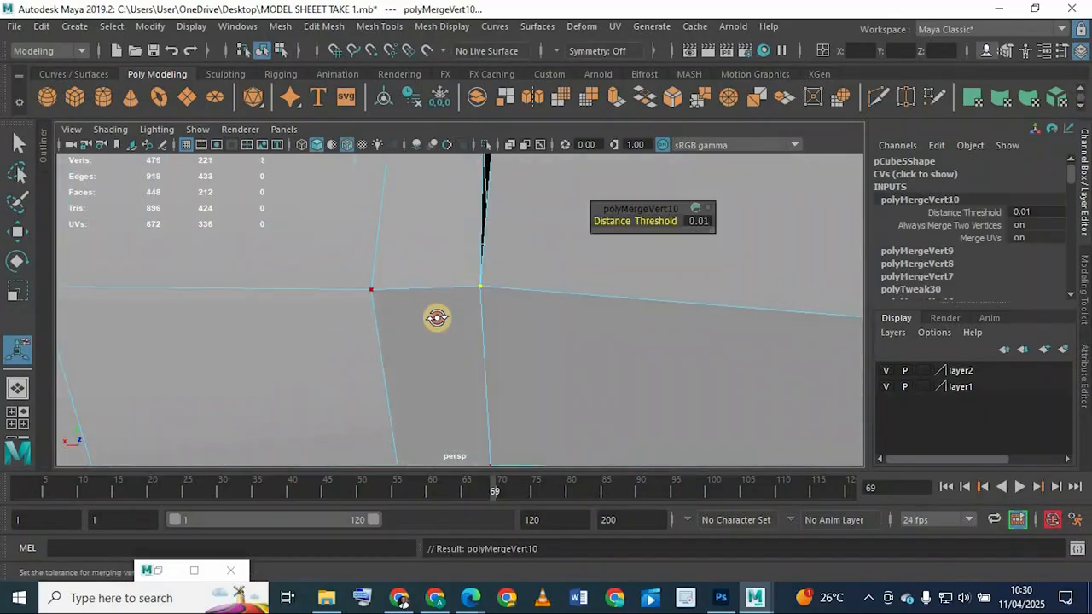
Step: Lower the misaligned hand border vertex beside the arm's rim vertex and merge the pair
{"action": "scroll", "coordinate": [437, 317], "scroll_direction": "down", "scroll_amount": 5}
{"action": "left_click_drag", "start_coordinate": [415, 315], "coordinate": [549, 308], "text": "alt"}
{"action": "scroll", "coordinate": [478, 364], "scroll_direction": "up", "scroll_amount": 3}
{"action": "left_click_drag", "start_coordinate": [487, 322], "coordinate": [538, 316], "text": "alt"}
{"action": "left_click", "coordinate": [427, 332]}
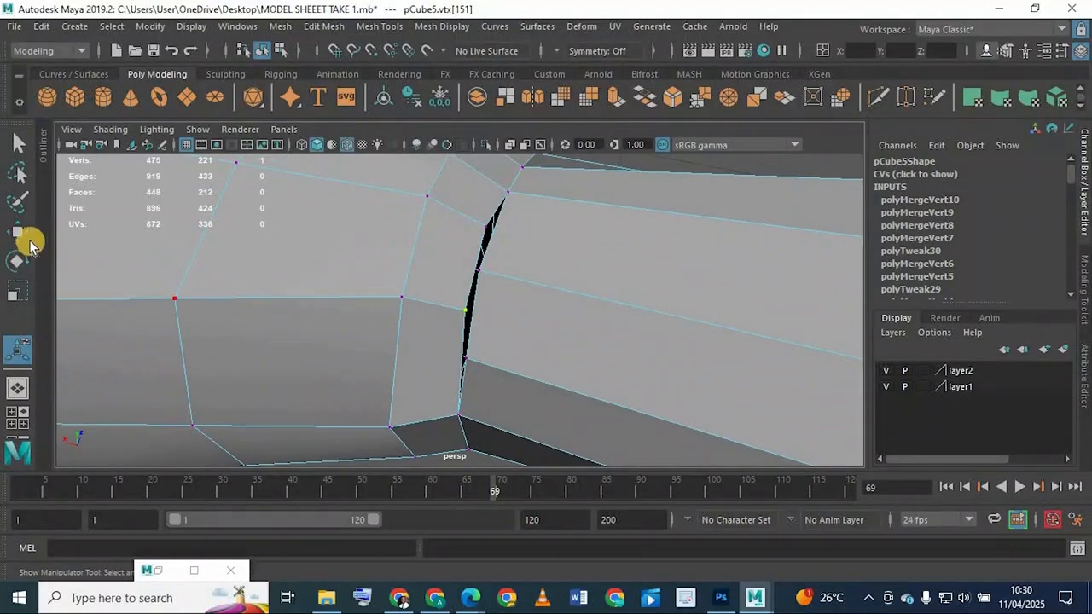
{"action": "key", "text": "w"}
{"action": "left_click_drag", "start_coordinate": [492, 224], "coordinate": [468, 284]}
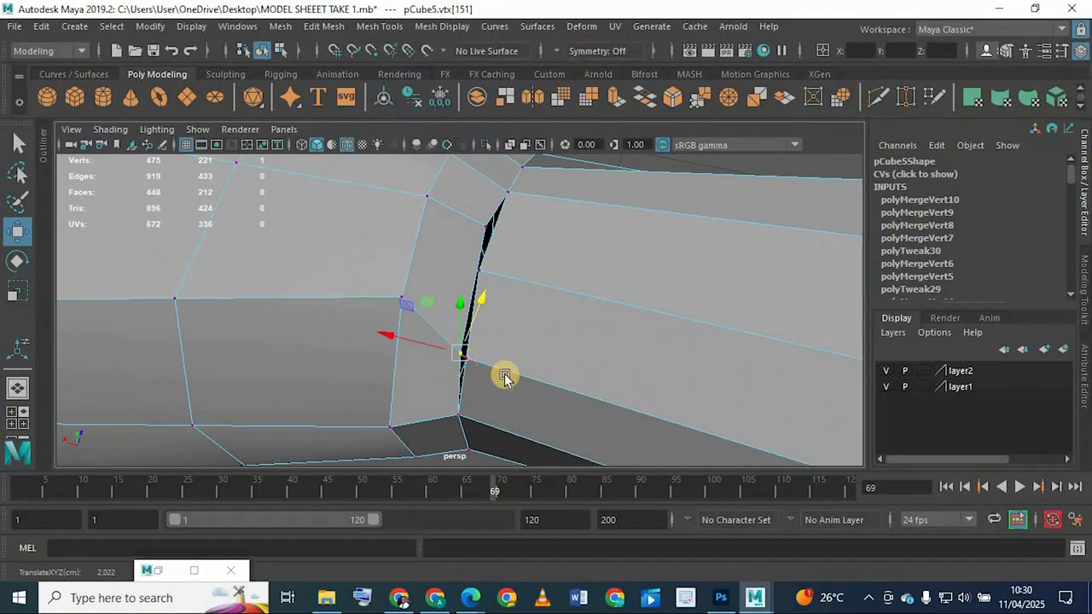
{"action": "left_click_drag", "start_coordinate": [505, 378], "coordinate": [457, 360], "text": "alt"}
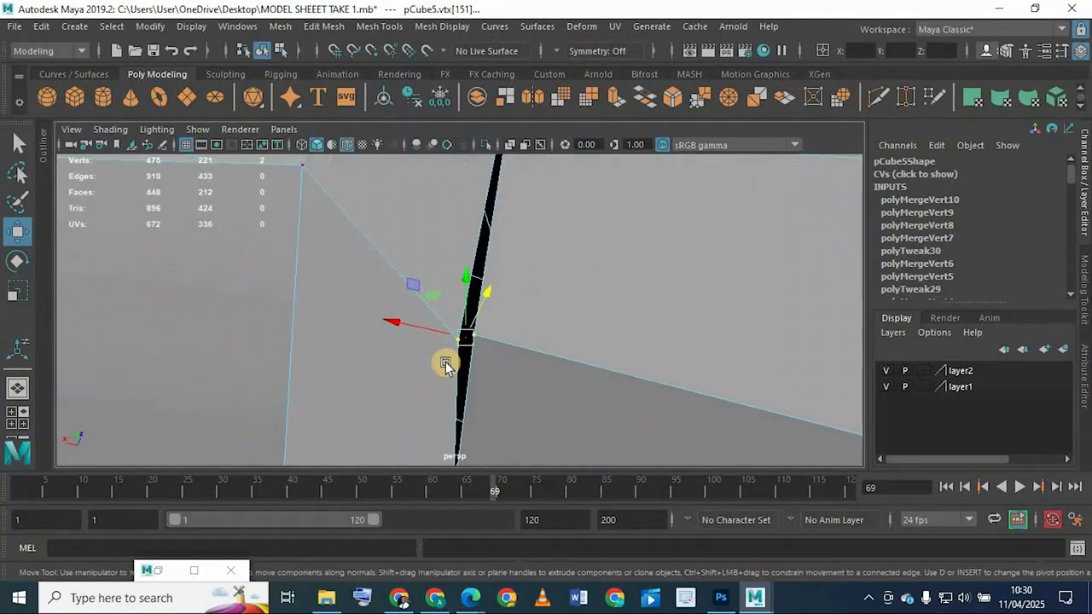
{"action": "key", "text": "g"}
Step: Move the last unmerged hand border vertex down towards the facing arm rim vertex and merge them to close the gap
{"action": "left_click_drag", "start_coordinate": [519, 319], "coordinate": [456, 363], "text": "alt"}
{"action": "left_click", "coordinate": [449, 375]}
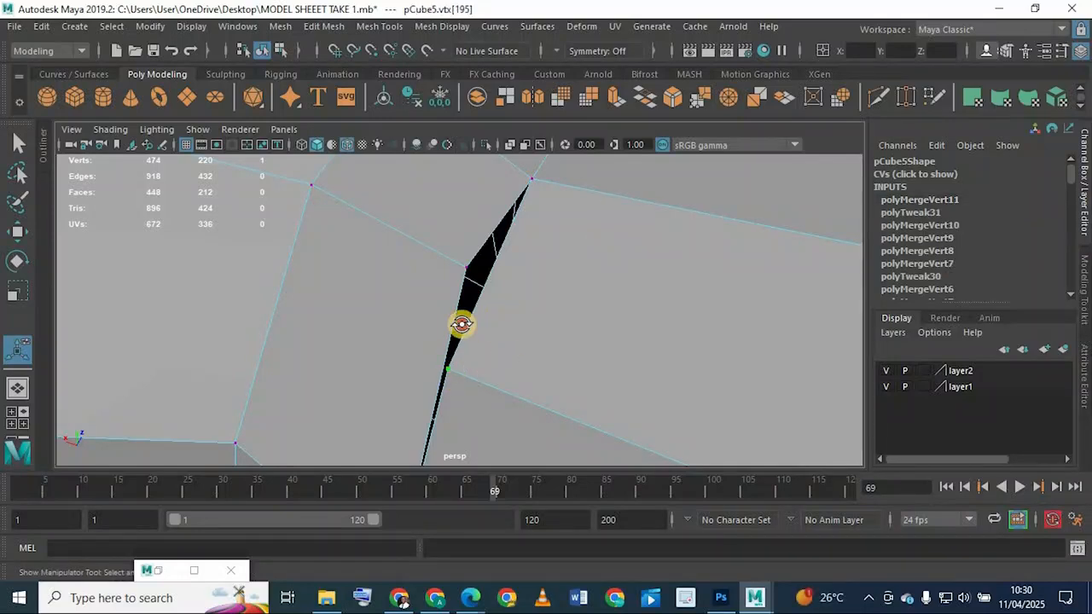
{"action": "left_click_drag", "start_coordinate": [461, 324], "coordinate": [256, 256], "text": "alt"}
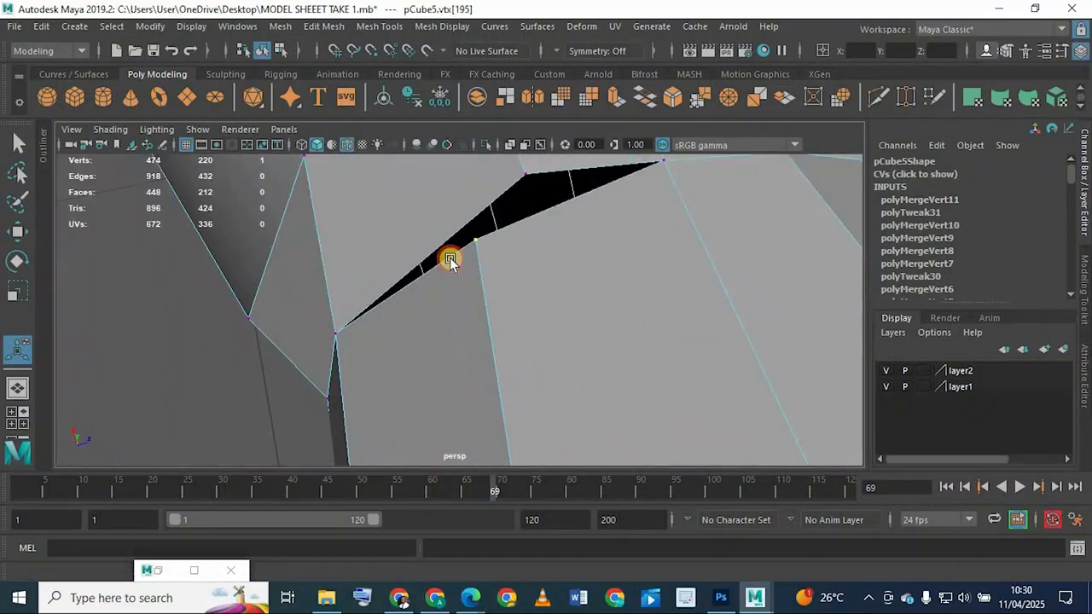
{"action": "left_click", "coordinate": [14, 233]}
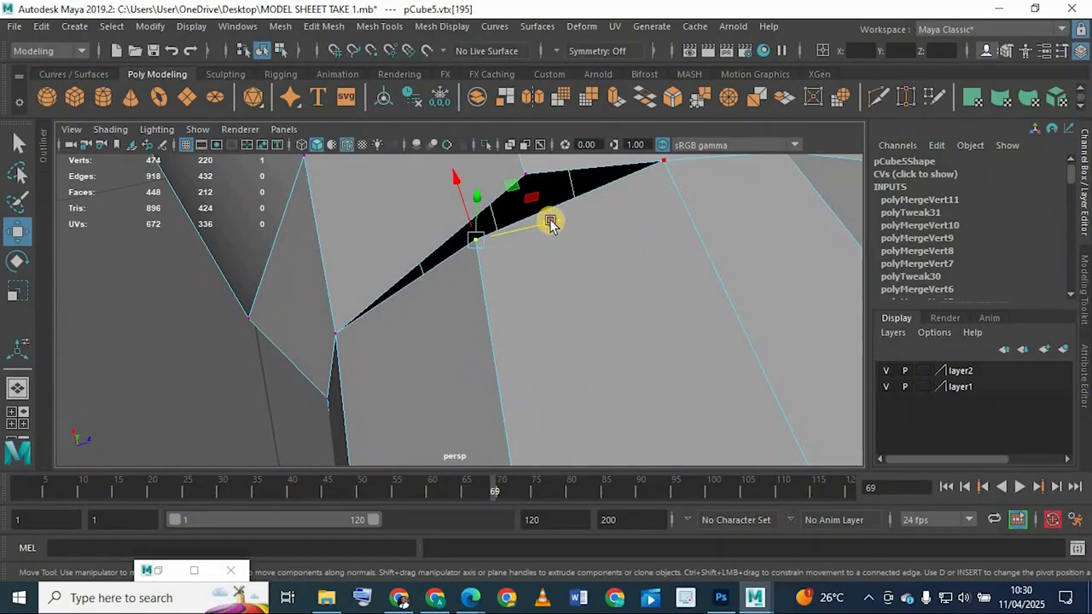
{"action": "left_click_drag", "start_coordinate": [550, 222], "coordinate": [539, 253]}
{"action": "key", "text": "f"}
{"action": "key", "text": "f"}
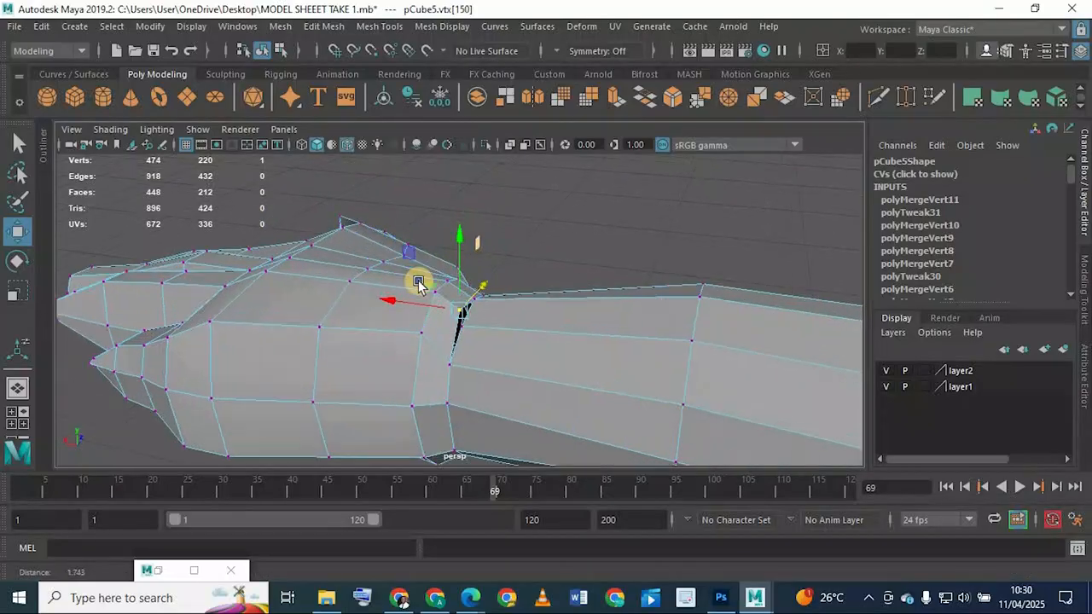
{"action": "left_click_drag", "start_coordinate": [458, 256], "coordinate": [470, 274]}
{"action": "scroll", "coordinate": [474, 376], "scroll_direction": "up", "scroll_amount": 4}
{"action": "left_click", "coordinate": [429, 396], "text": "shift"}
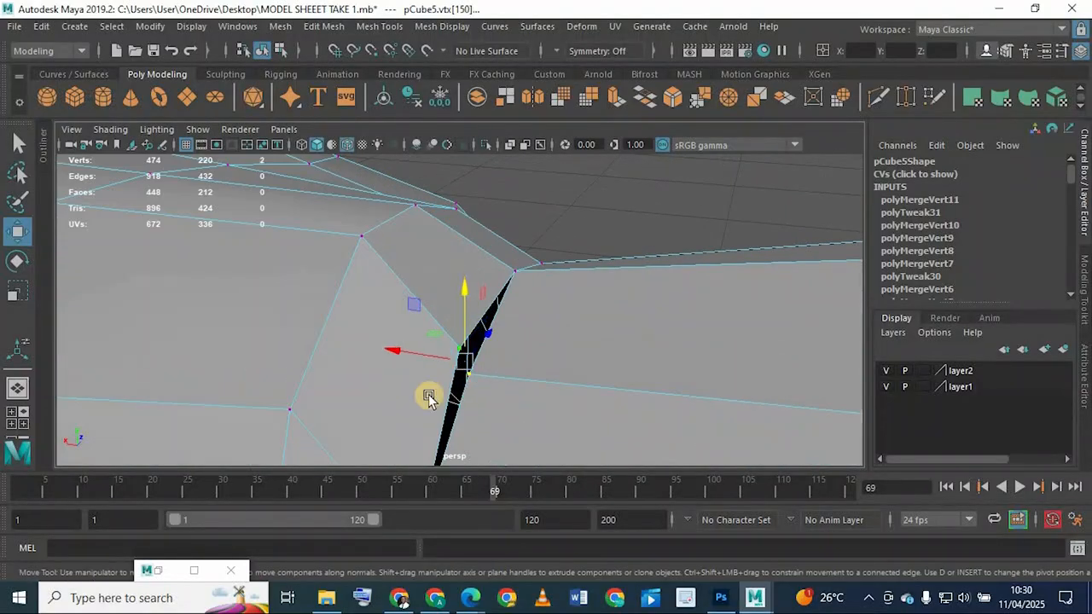
{"action": "key", "text": "g"}
Step: Return to object mode, preview the joined arm and hand smoothed, restore the unsmoothed display, and inspect the arm against the torso
{"action": "scroll", "coordinate": [455, 332], "scroll_direction": "down", "scroll_amount": 5}
{"action": "left_click_drag", "start_coordinate": [465, 339], "coordinate": [457, 328], "text": "alt"}
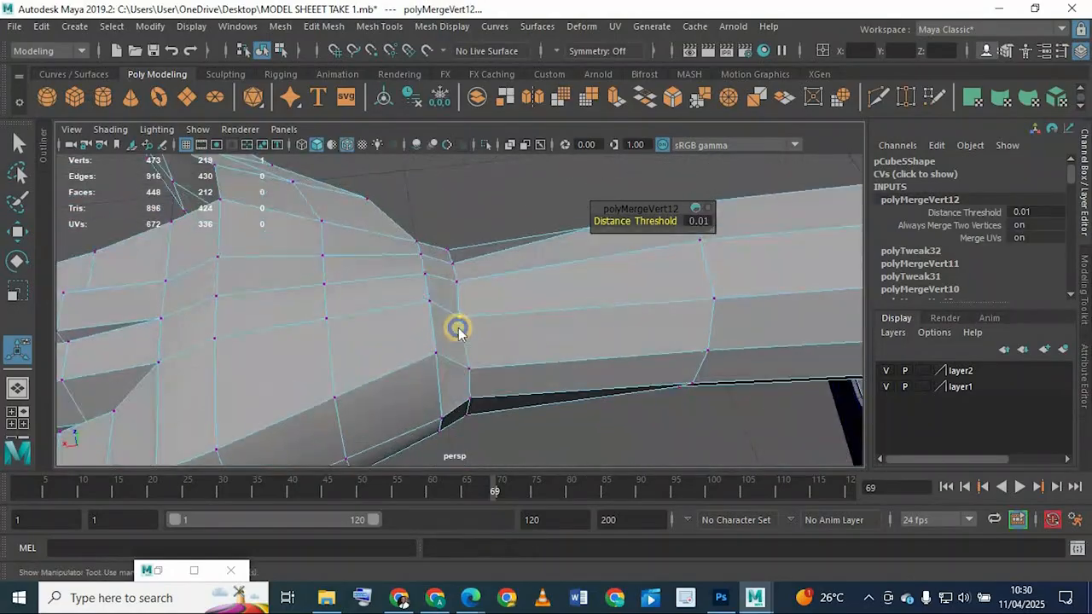
{"action": "right_click_drag", "start_coordinate": [458, 328], "coordinate": [526, 121]}
{"action": "left_click", "coordinate": [513, 221]}
{"action": "scroll", "coordinate": [581, 299], "scroll_direction": "down", "scroll_amount": 5}
{"action": "left_click_drag", "start_coordinate": [584, 304], "coordinate": [424, 339], "text": "alt"}
{"action": "left_click", "coordinate": [497, 350]}
{"action": "key", "text": "3"}
{"action": "left_click", "coordinate": [604, 249]}
{"action": "scroll", "coordinate": [500, 381], "scroll_direction": "down", "scroll_amount": 5}
{"action": "left_click", "coordinate": [424, 339]}
{"action": "key", "text": "1"}
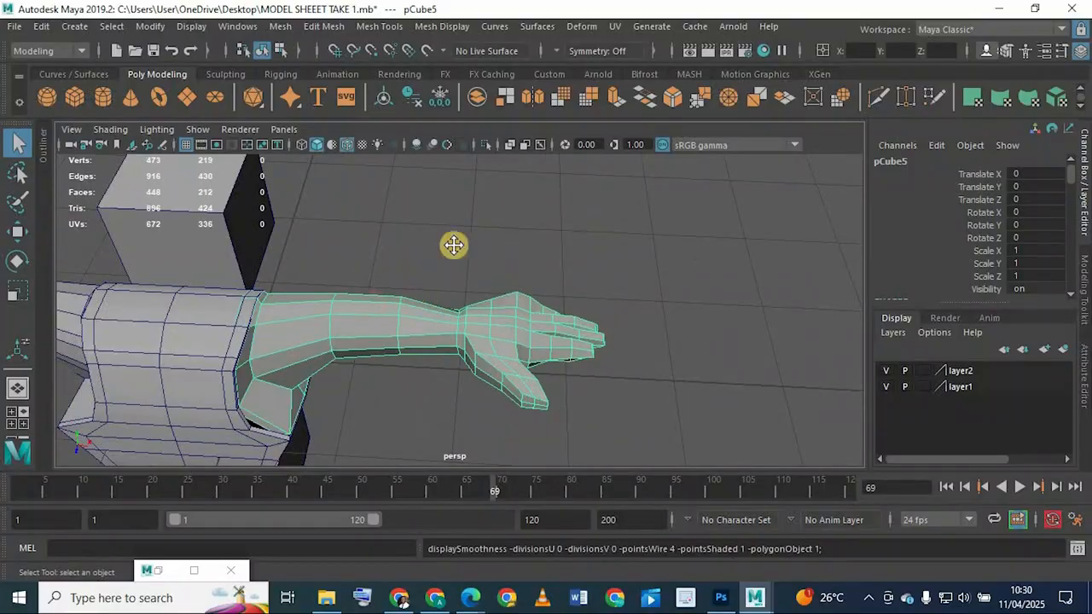
{"action": "left_click_drag", "start_coordinate": [453, 244], "coordinate": [620, 371], "text": "alt"}
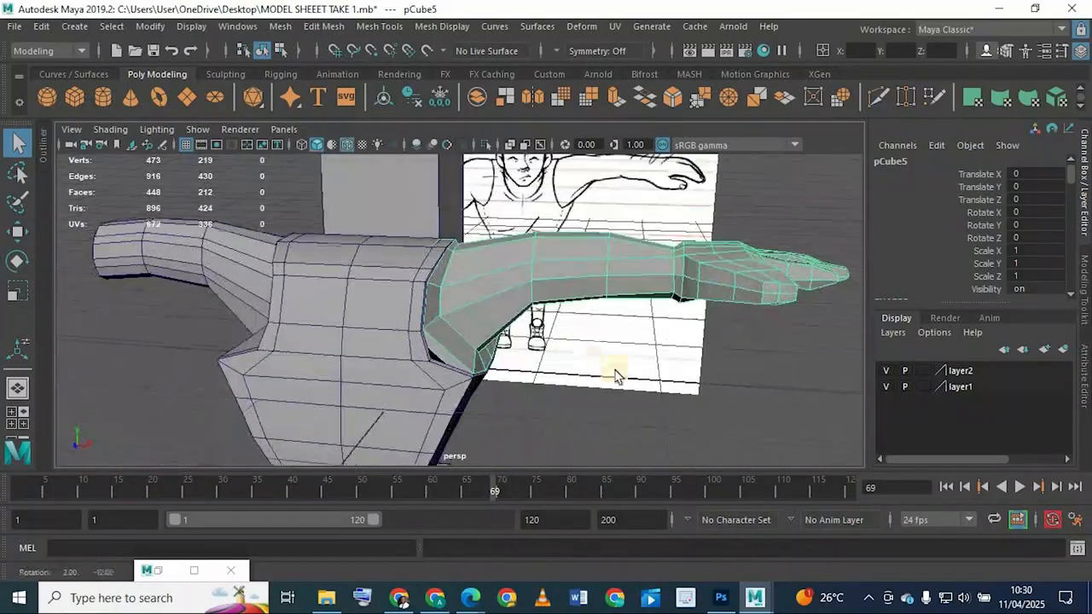
Step: Compare the joined arm and the torso with the front reference drawing, selecting the torso mesh
{"action": "left_click_drag", "start_coordinate": [634, 307], "coordinate": [322, 282], "text": "alt"}
{"action": "key", "text": "space"}
{"action": "key", "text": "space"}
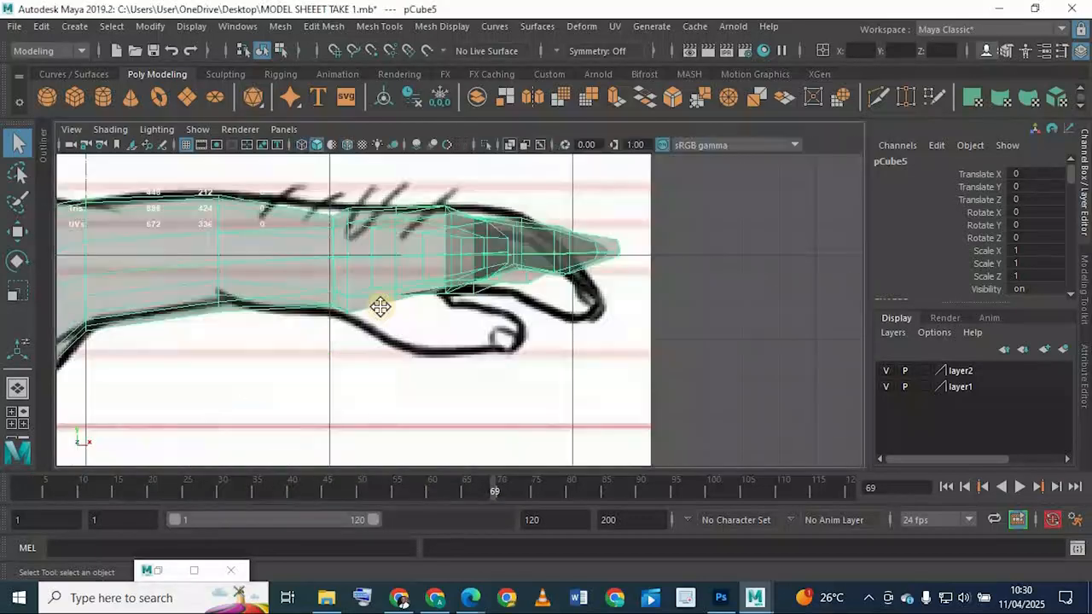
{"action": "scroll", "coordinate": [379, 311], "scroll_direction": "down", "scroll_amount": 5}
{"action": "scroll", "coordinate": [393, 339], "scroll_direction": "up", "scroll_amount": 1}
{"action": "left_click", "coordinate": [418, 320]}
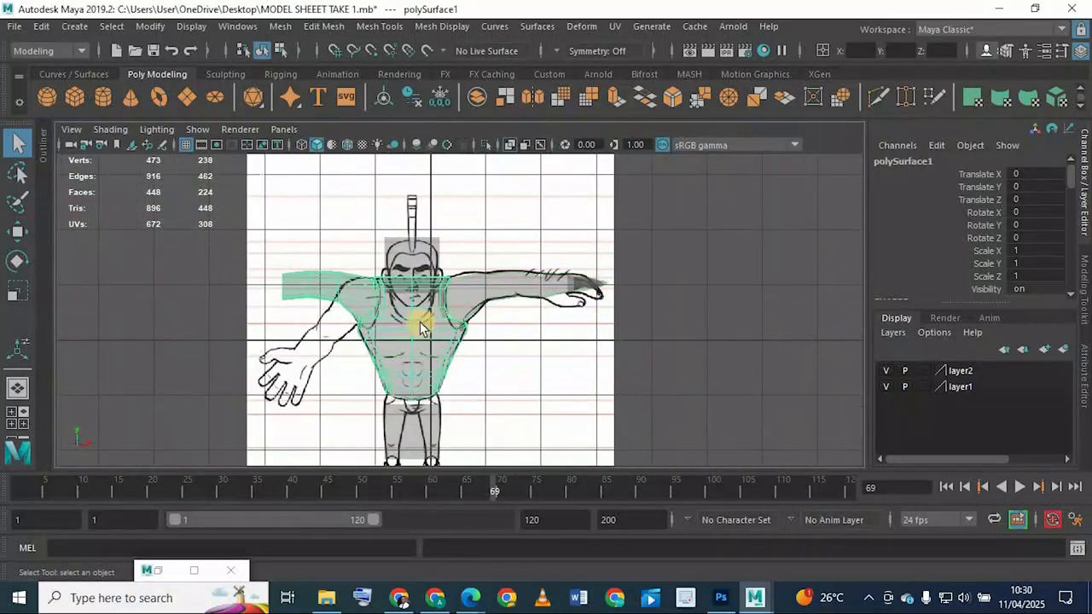
{"action": "key", "text": "space"}
{"action": "key", "text": "space"}
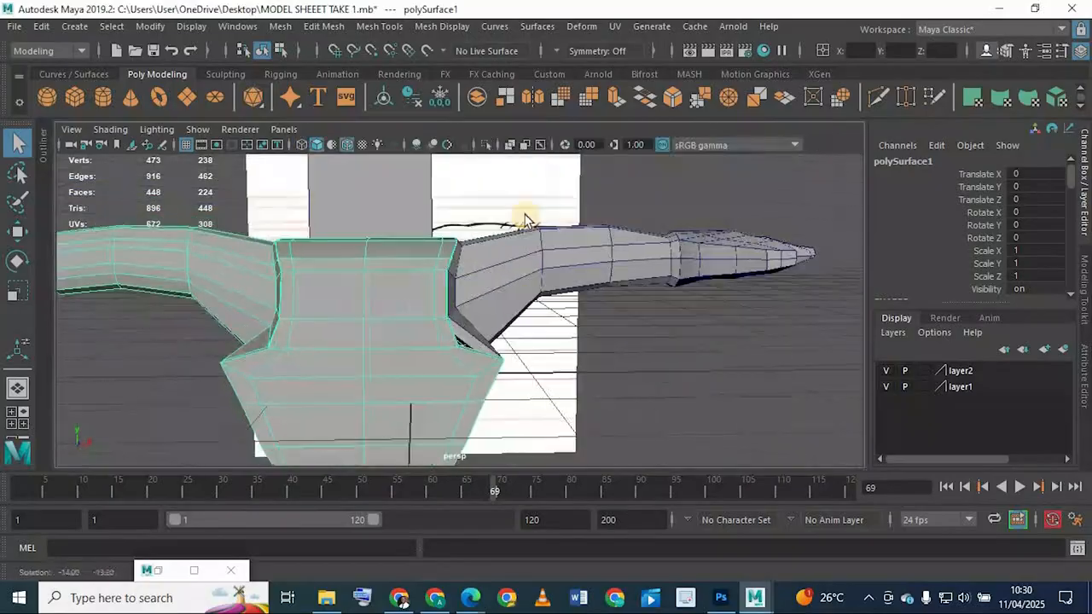
Step: Inspect the shoulder joint between the torso and the arm mesh from several angles, finishing with nothing selected
{"action": "left_click_drag", "start_coordinate": [524, 214], "coordinate": [384, 298], "text": "alt"}
{"action": "left_click_drag", "start_coordinate": [451, 283], "coordinate": [563, 261], "text": "alt"}
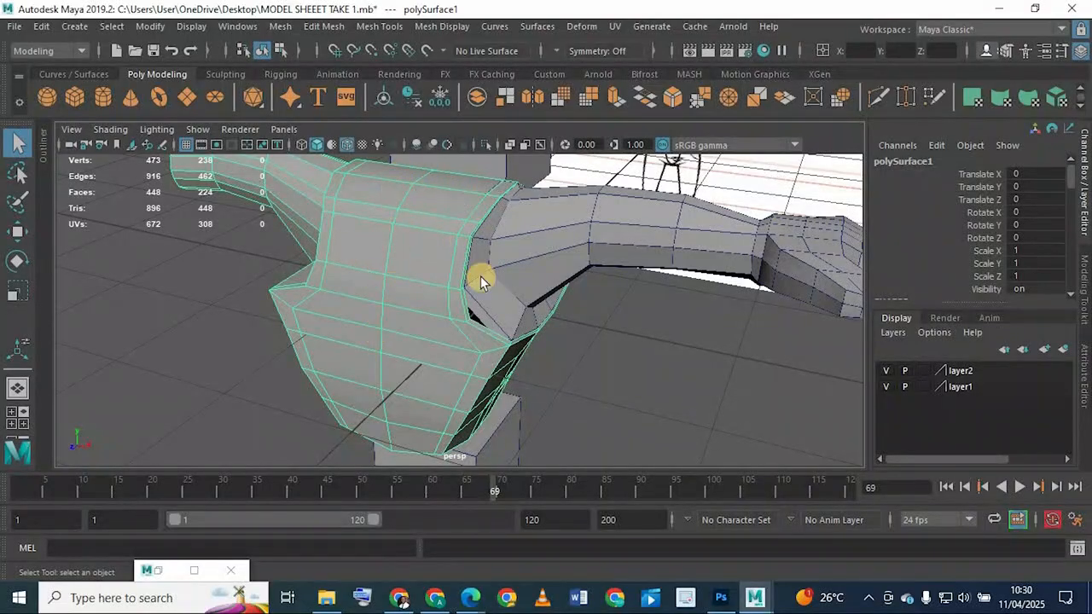
{"action": "left_click_drag", "start_coordinate": [415, 256], "coordinate": [690, 369], "text": "alt"}
{"action": "scroll", "coordinate": [512, 273], "scroll_direction": "down", "scroll_amount": 6}
{"action": "scroll", "coordinate": [631, 346], "scroll_direction": "up", "scroll_amount": 5}
{"action": "left_click_drag", "start_coordinate": [606, 338], "coordinate": [695, 358], "text": "alt"}
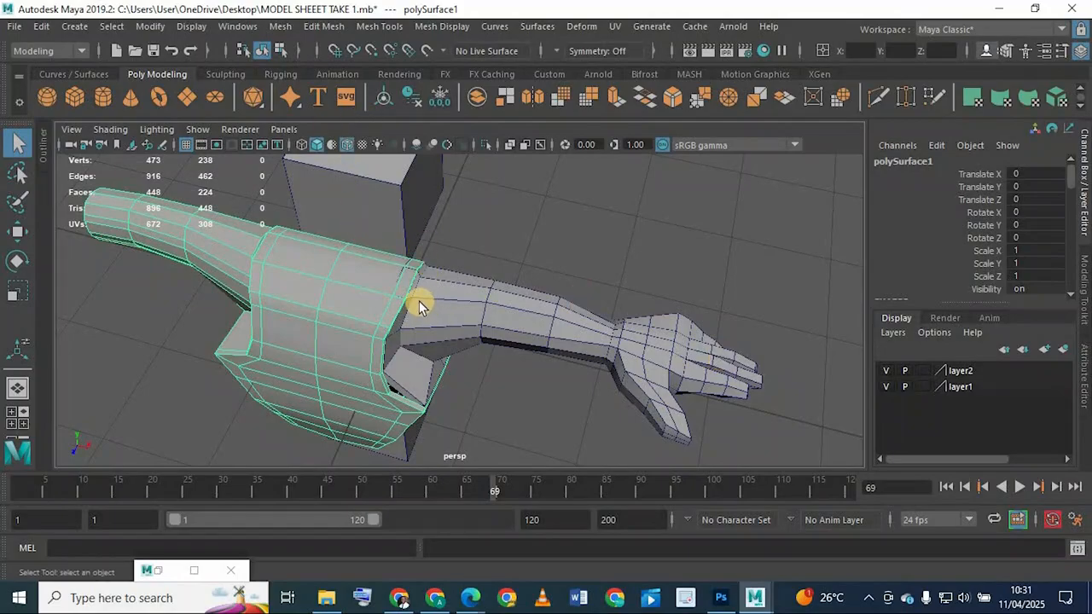
{"action": "left_click", "coordinate": [449, 292]}
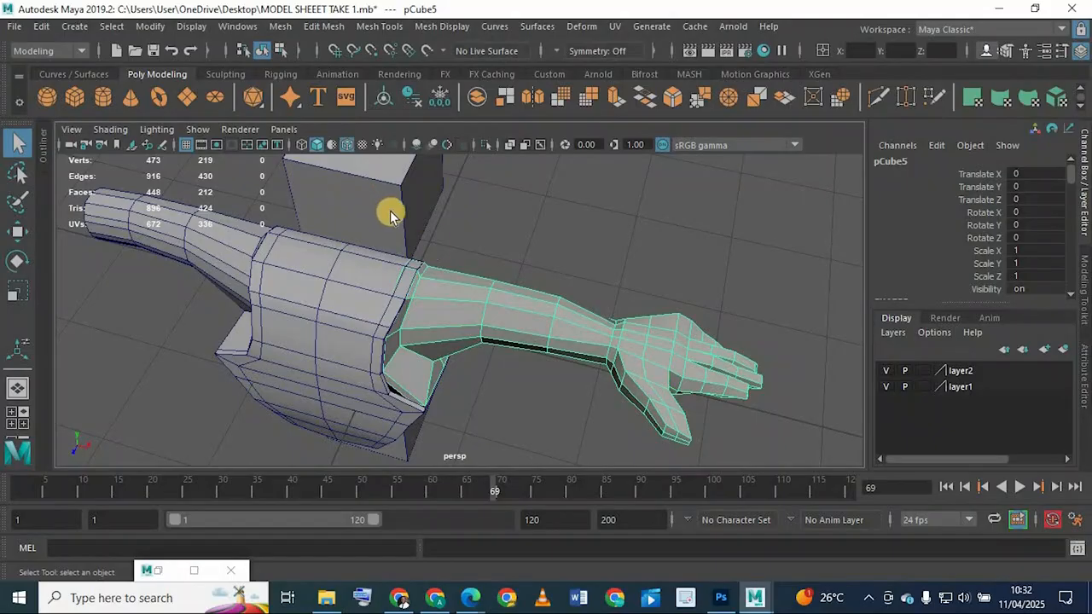
{"action": "left_click", "coordinate": [493, 243]}
{"action": "left_click", "coordinate": [654, 353]}
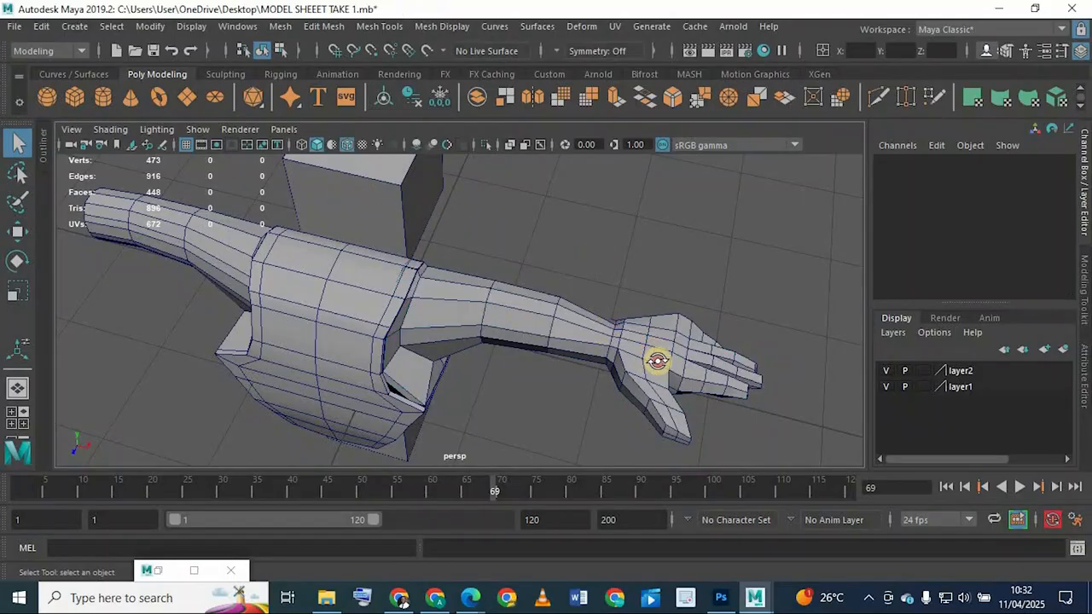
Step: Select all the vertices at the tip of the hand's thumb and scale them down uniformly to taper it
{"action": "left_click_drag", "start_coordinate": [496, 252], "coordinate": [606, 319], "text": "alt"}
{"action": "scroll", "coordinate": [585, 265], "scroll_direction": "up", "scroll_amount": 4}
{"action": "middle_click_drag", "start_coordinate": [586, 266], "coordinate": [529, 307], "text": "alt"}
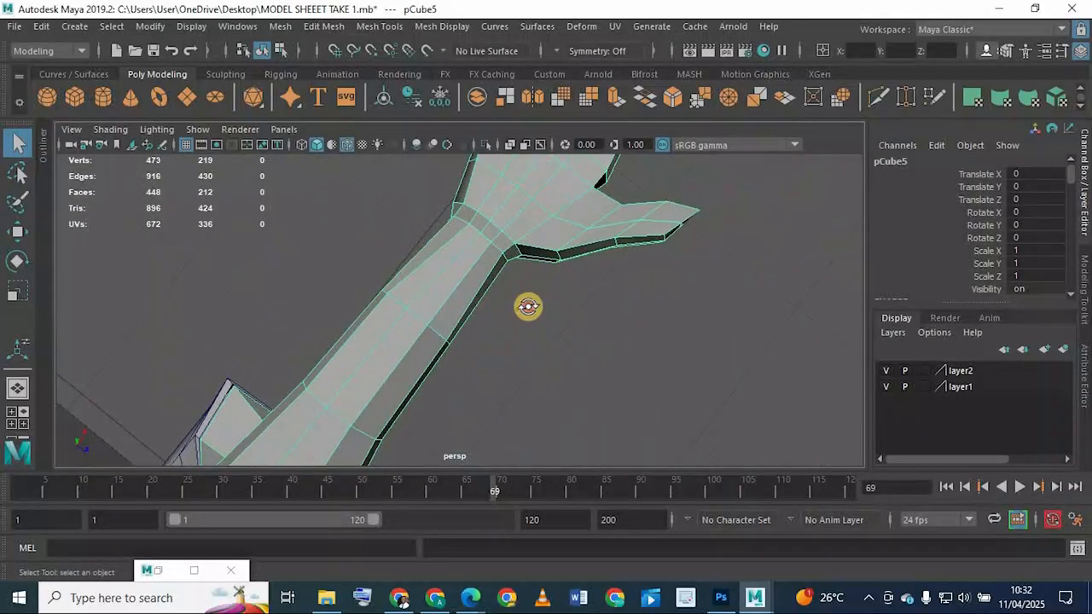
{"action": "left_click_drag", "start_coordinate": [533, 308], "coordinate": [592, 290], "text": "alt"}
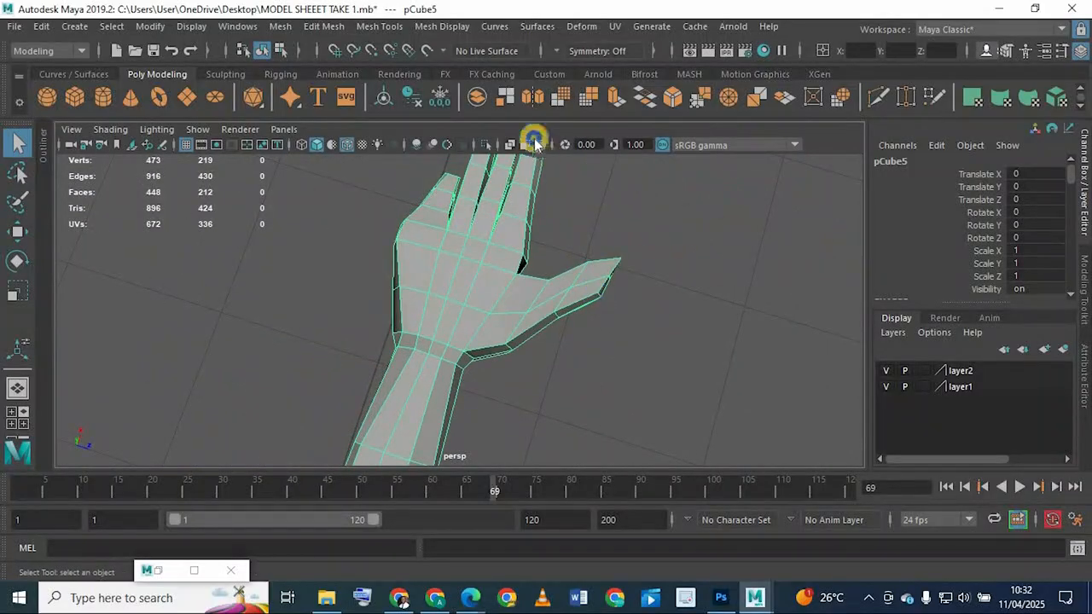
{"action": "right_click_drag", "start_coordinate": [593, 137], "coordinate": [584, 256]}
{"action": "left_click_drag", "start_coordinate": [600, 243], "coordinate": [624, 320]}
{"action": "key", "text": "f"}
{"action": "left_click_drag", "start_coordinate": [475, 259], "coordinate": [449, 263], "text": "alt"}
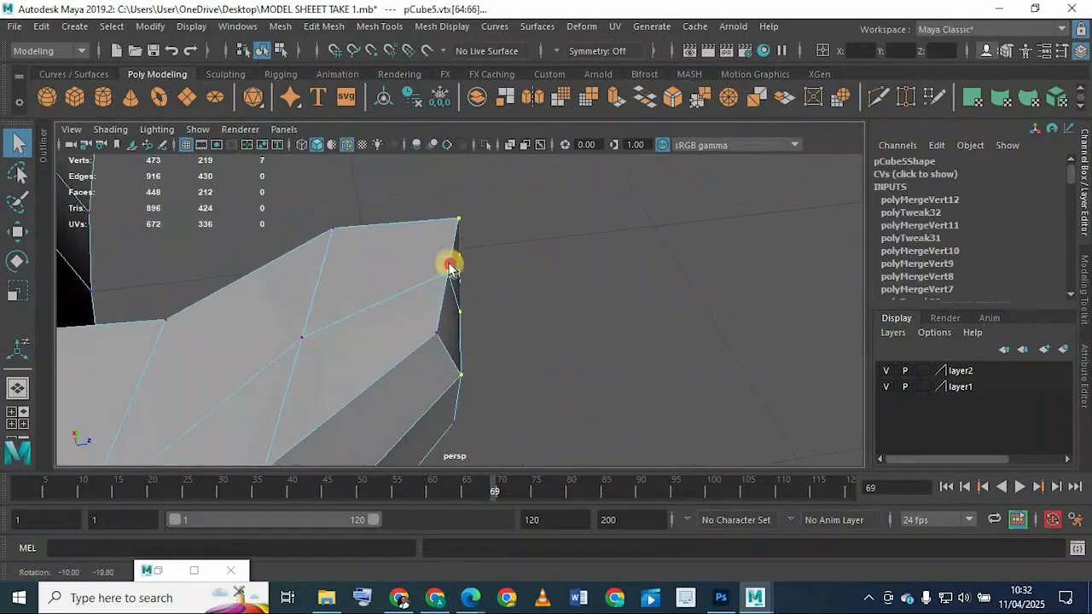
{"action": "left_click_drag", "start_coordinate": [406, 183], "coordinate": [487, 434]}
{"action": "key", "text": "r"}
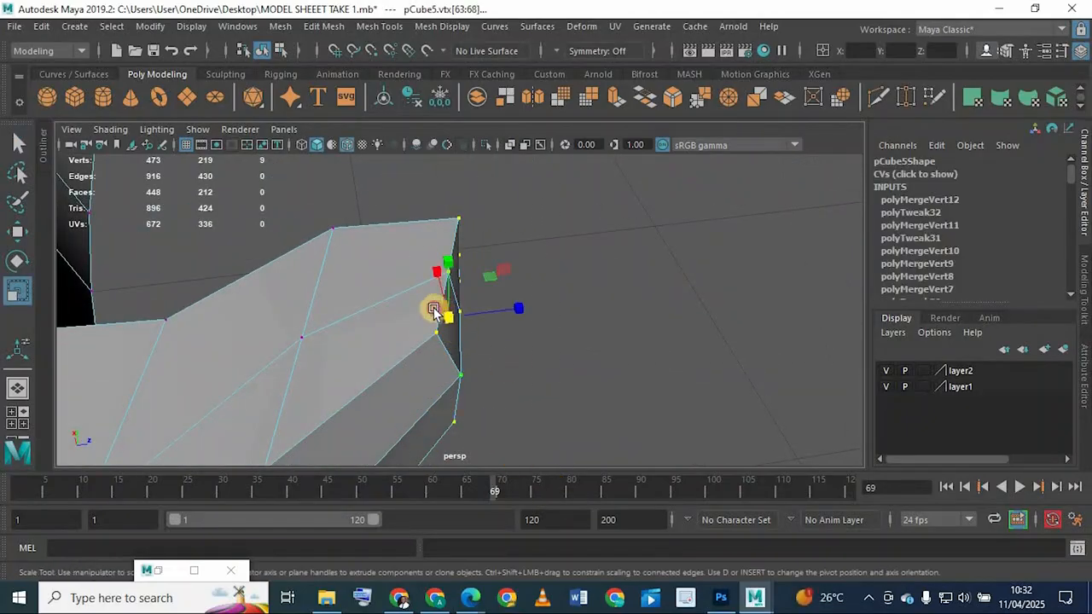
{"action": "left_click_drag", "start_coordinate": [439, 310], "coordinate": [373, 311]}
Step: Extend the selection to the outer section of the thumb and scale its vertices uniformly to about 0.81
{"action": "scroll", "coordinate": [327, 336], "scroll_direction": "down", "scroll_amount": 7}
{"action": "left_click_drag", "start_coordinate": [385, 239], "coordinate": [516, 473]}
{"action": "left_click_drag", "start_coordinate": [421, 326], "coordinate": [414, 325]}
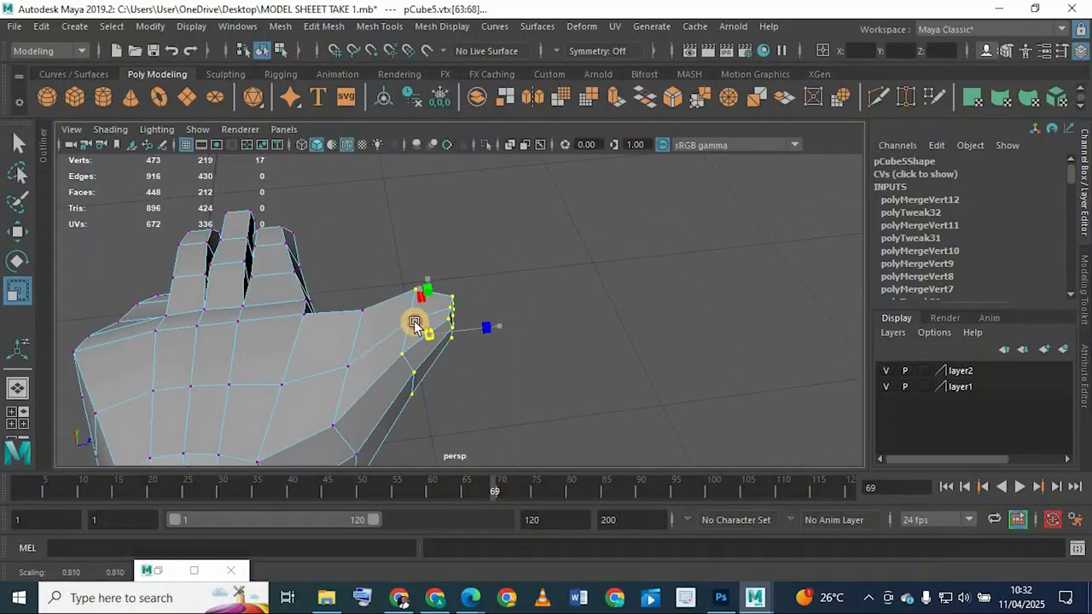
Step: Return to object mode, deselect the arm mesh, and check the slimmer thumb and whole arm against the torso
{"action": "left_click_drag", "start_coordinate": [217, 356], "coordinate": [433, 254], "text": "alt"}
{"action": "right_click_drag", "start_coordinate": [429, 252], "coordinate": [507, 115]}
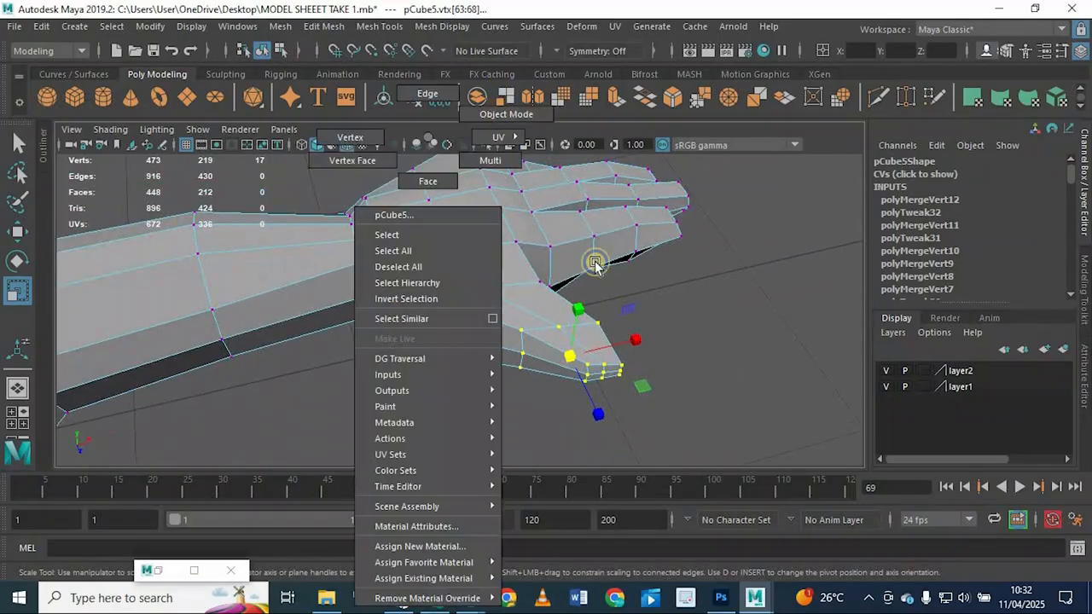
{"action": "right_click_drag", "start_coordinate": [596, 265], "coordinate": [532, 280]}
{"action": "left_click", "coordinate": [324, 333]}
{"action": "scroll", "coordinate": [326, 333], "scroll_direction": "down", "scroll_amount": 6}
{"action": "mouse_move", "coordinate": [326, 333]}
{"action": "left_mouse_down", "text": "alt"}
{"action": "mouse_move", "coordinate": [360, 307]}
{"action": "mouse_move", "coordinate": [512, 303]}
{"action": "mouse_move", "coordinate": [488, 312]}
{"action": "mouse_move", "coordinate": [486, 275]}
{"action": "left_mouse_up", "text": "alt"}
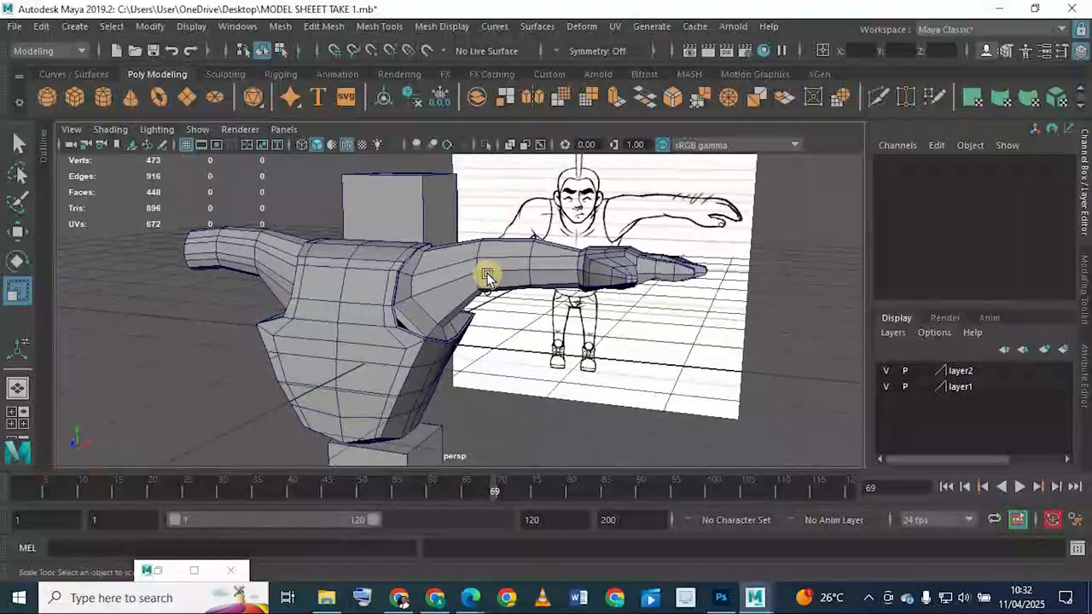